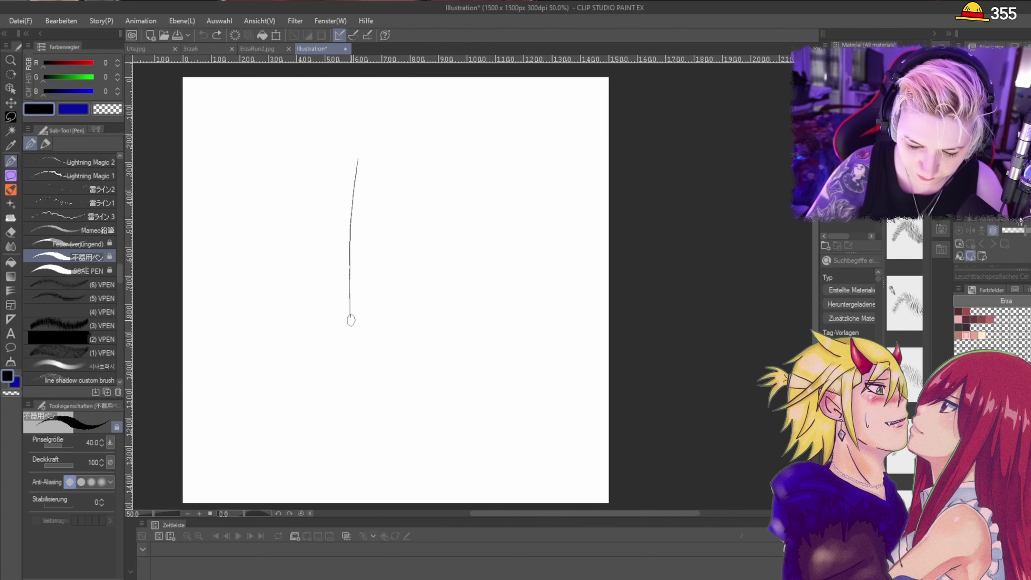
{"action": "mouse_move", "coordinate": [244, 277]}
{"action": "left_mouse_down"}
{"action": "mouse_move", "coordinate": [327, 297]}
{"action": "mouse_move", "coordinate": [493, 303]}
{"action": "left_mouse_up"}
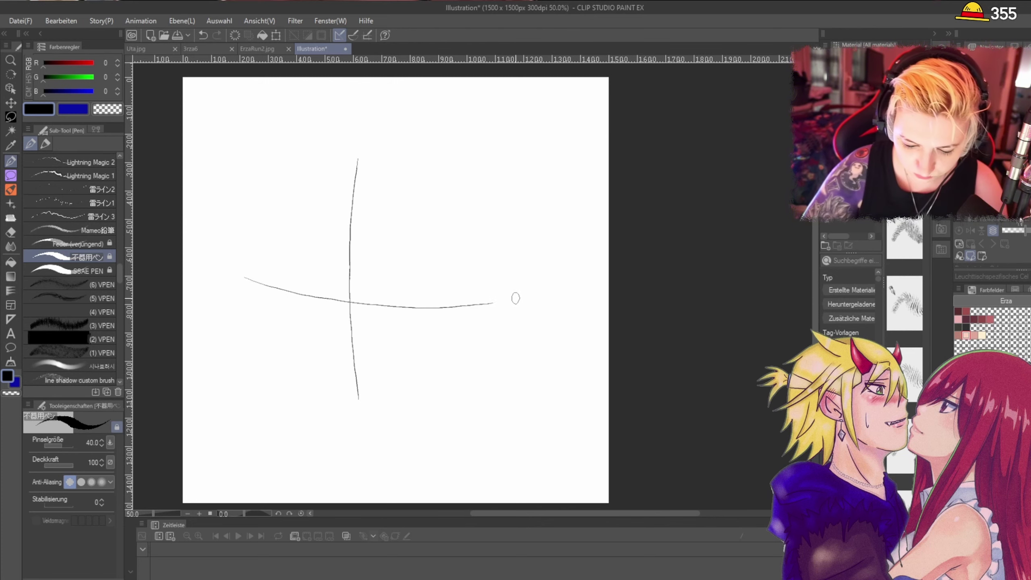
{"action": "key", "text": "ctrl+z"}
{"action": "key", "text": "ctrl+z"}
{"action": "scroll", "coordinate": [403, 202], "scroll_direction": "down", "scroll_amount": 1}
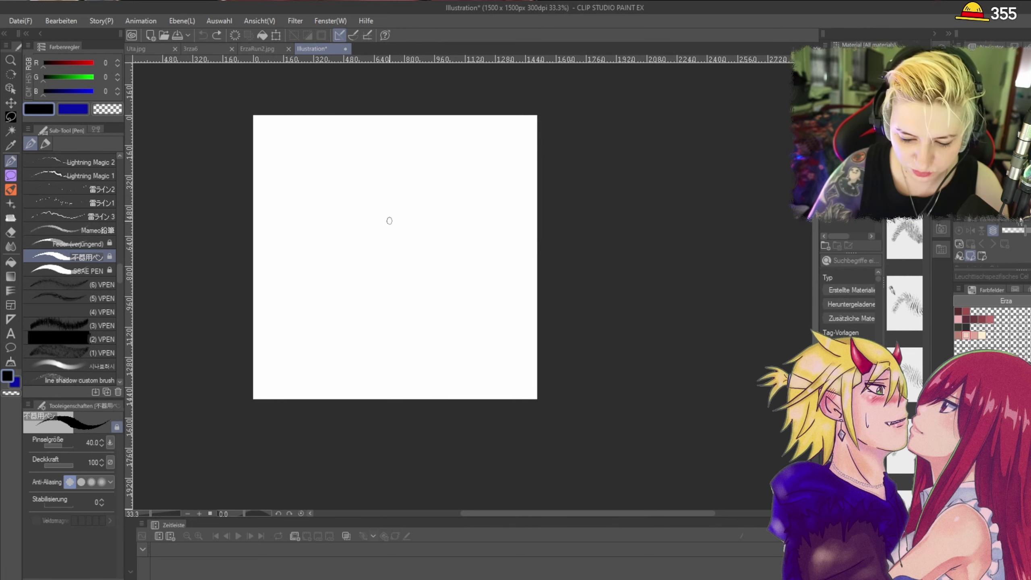
{"action": "scroll", "coordinate": [387, 221], "scroll_direction": "up", "scroll_amount": 1}
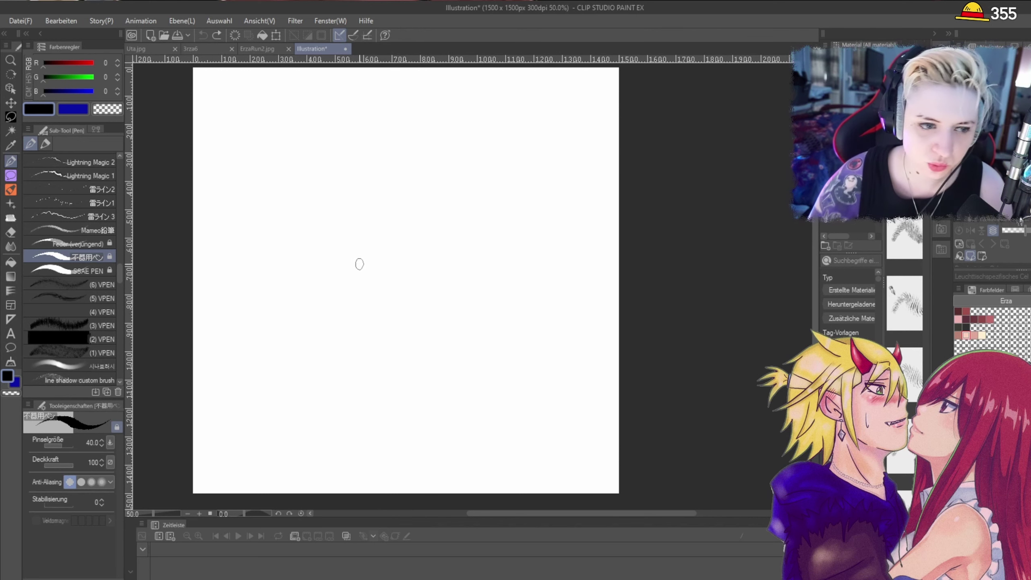
Step: Draw a vertical centre line and a slightly curved horizontal line crossing it as construction guides for the face
{"action": "left_click_drag", "start_coordinate": [368, 175], "coordinate": [361, 318]}
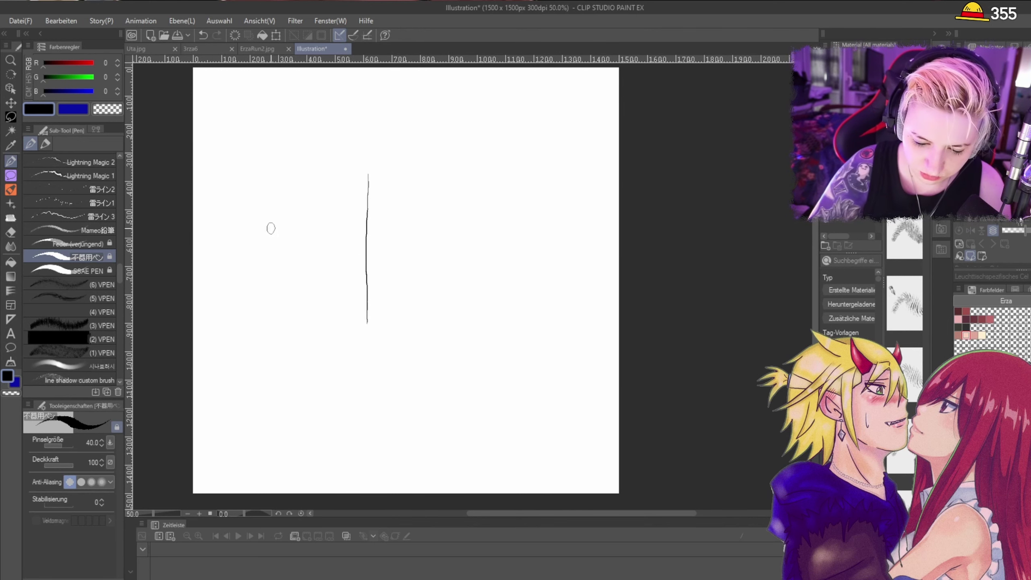
{"action": "mouse_move", "coordinate": [273, 231]}
{"action": "left_mouse_down"}
{"action": "mouse_move", "coordinate": [383, 239]}
{"action": "mouse_move", "coordinate": [472, 224]}
{"action": "left_mouse_up"}
{"action": "scroll", "coordinate": [477, 220], "scroll_direction": "down", "scroll_amount": 1}
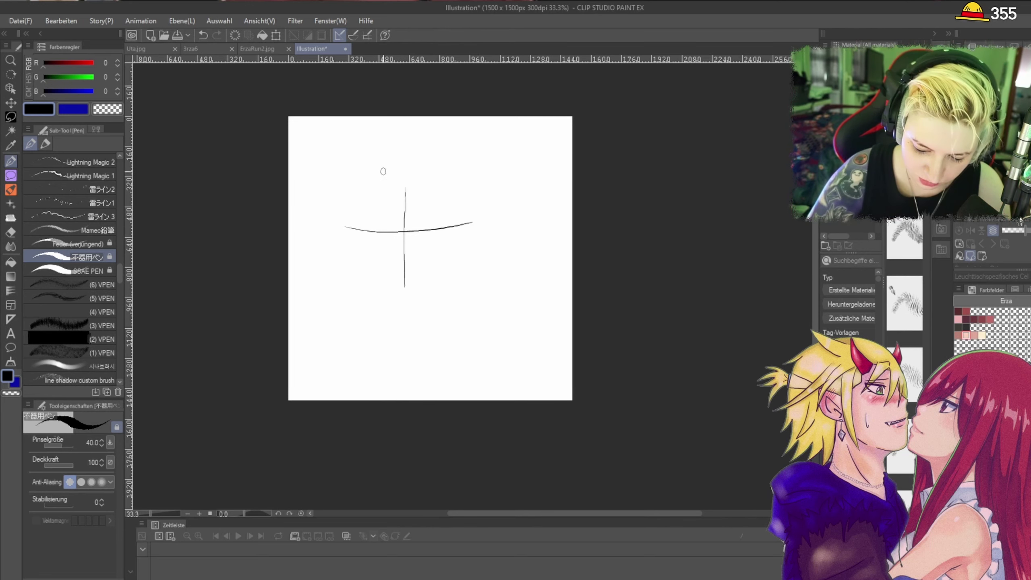
Step: Sketch the jaw outline as a U-shaped curve from the horizontal guide's left end, around the chin and up to its right side
{"action": "scroll", "coordinate": [395, 199], "scroll_direction": "up", "scroll_amount": 1}
{"action": "mouse_move", "coordinate": [326, 245]}
{"action": "left_mouse_down"}
{"action": "mouse_move", "coordinate": [350, 299]}
{"action": "mouse_move", "coordinate": [341, 273]}
{"action": "mouse_move", "coordinate": [397, 348]}
{"action": "left_mouse_up"}
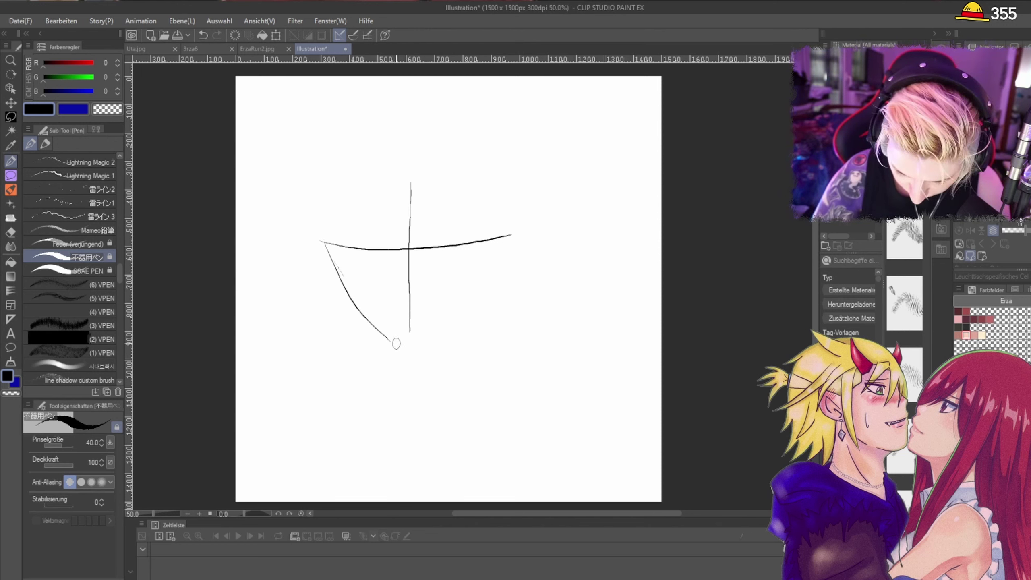
{"action": "scroll", "coordinate": [390, 339], "scroll_direction": "up", "scroll_amount": 1}
{"action": "mouse_move", "coordinate": [380, 348]}
{"action": "left_mouse_down"}
{"action": "mouse_move", "coordinate": [416, 357]}
{"action": "mouse_move", "coordinate": [431, 348]}
{"action": "left_mouse_up"}
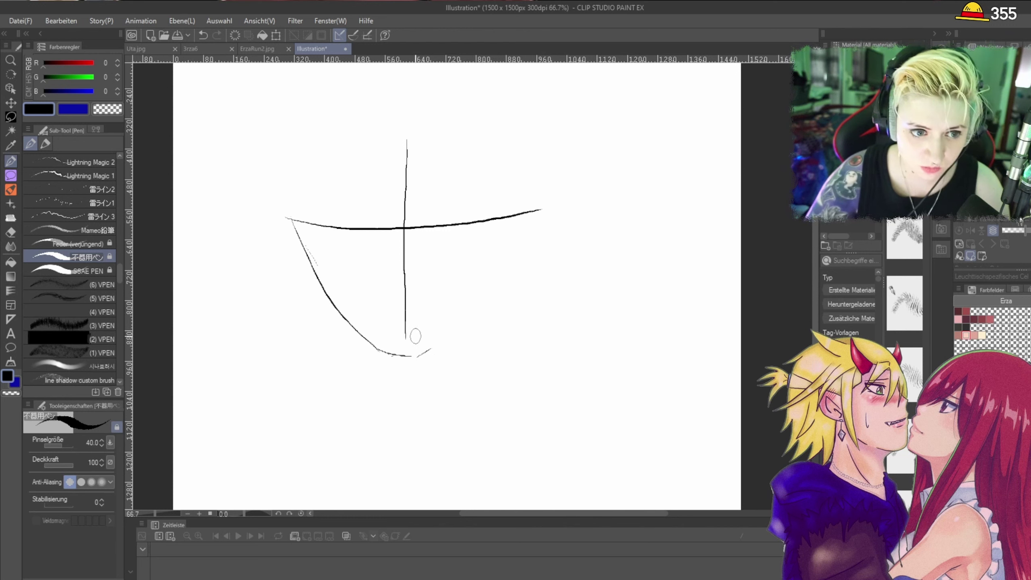
{"action": "mouse_move", "coordinate": [421, 350]}
{"action": "left_mouse_down"}
{"action": "mouse_move", "coordinate": [476, 293]}
{"action": "mouse_move", "coordinate": [491, 222]}
{"action": "left_mouse_up"}
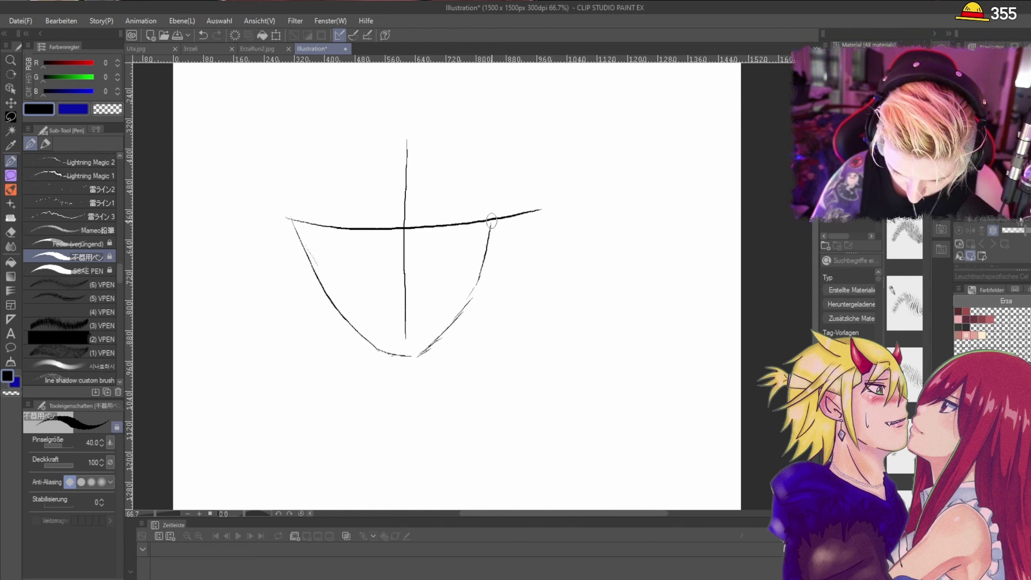
{"action": "mouse_move", "coordinate": [450, 328]}
{"action": "left_mouse_down"}
{"action": "mouse_move", "coordinate": [480, 277]}
{"action": "mouse_move", "coordinate": [492, 221]}
{"action": "left_mouse_up"}
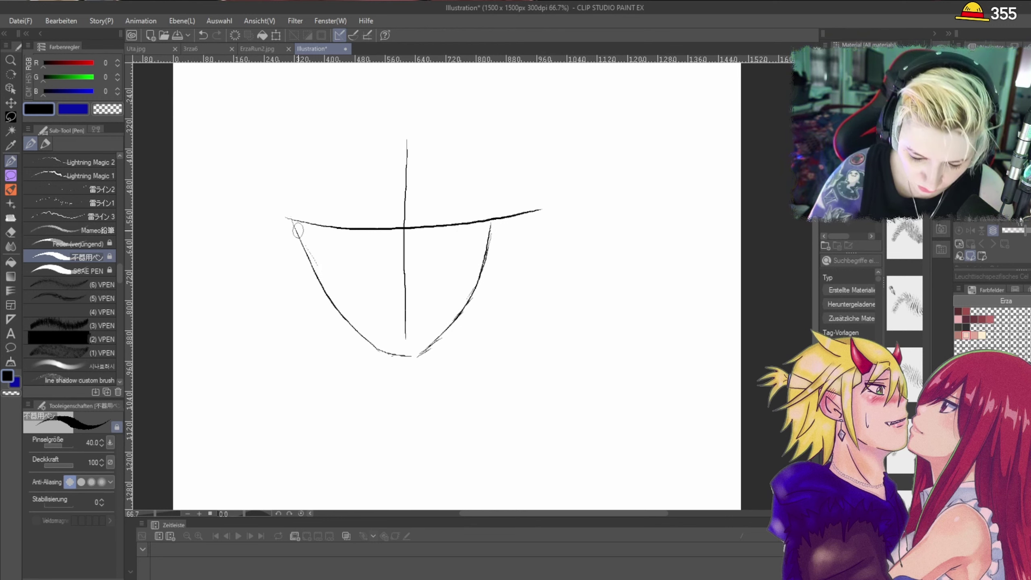
Step: Sketch a narrow ear on each side of the face and two short neck lines beneath the jaw
{"action": "mouse_move", "coordinate": [291, 214]}
{"action": "left_mouse_down"}
{"action": "mouse_move", "coordinate": [289, 243]}
{"action": "mouse_move", "coordinate": [308, 275]}
{"action": "left_mouse_up"}
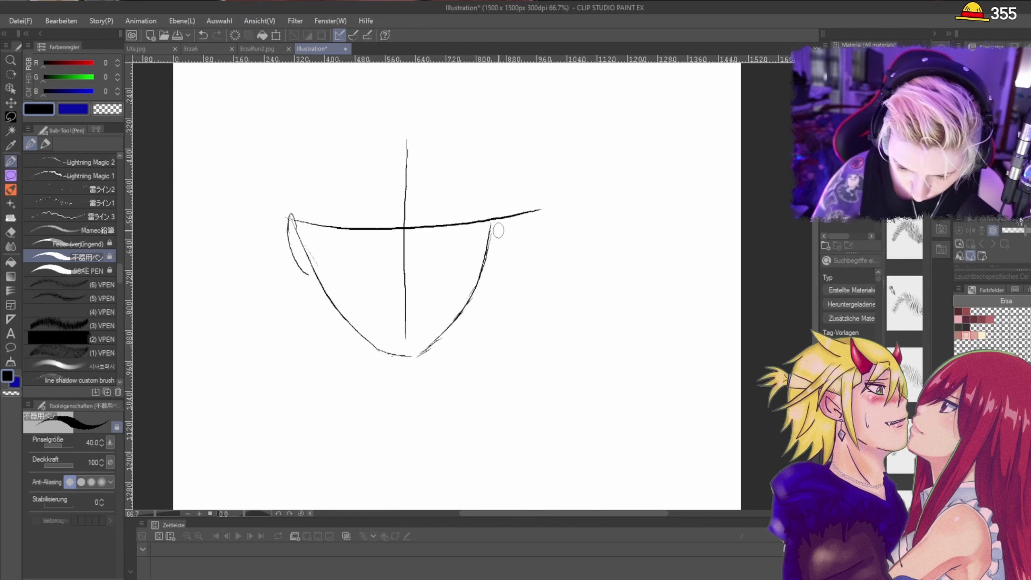
{"action": "mouse_move", "coordinate": [499, 210]}
{"action": "left_mouse_down"}
{"action": "mouse_move", "coordinate": [500, 236]}
{"action": "mouse_move", "coordinate": [483, 278]}
{"action": "left_mouse_up"}
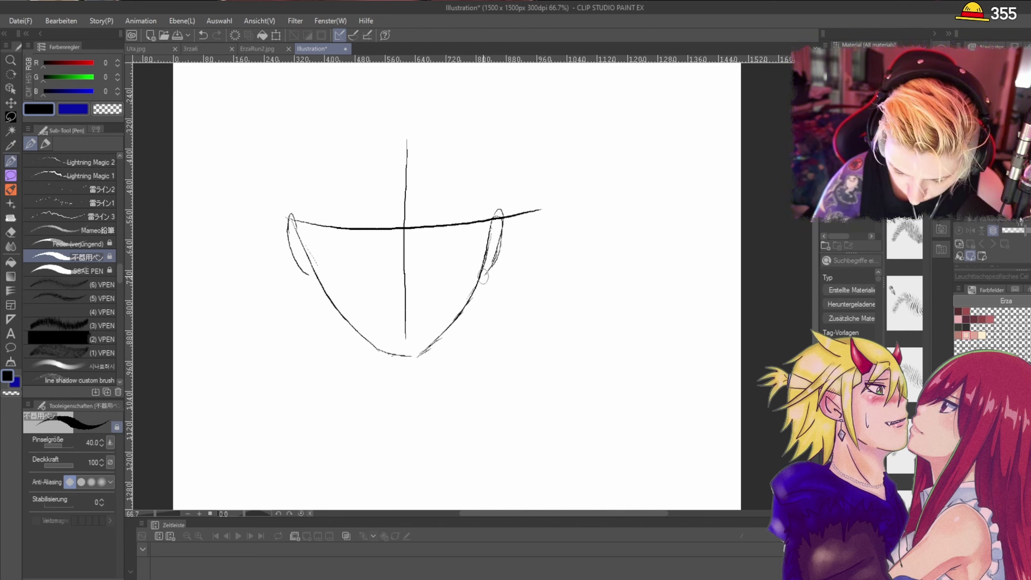
{"action": "left_click_drag", "start_coordinate": [307, 273], "coordinate": [314, 280]}
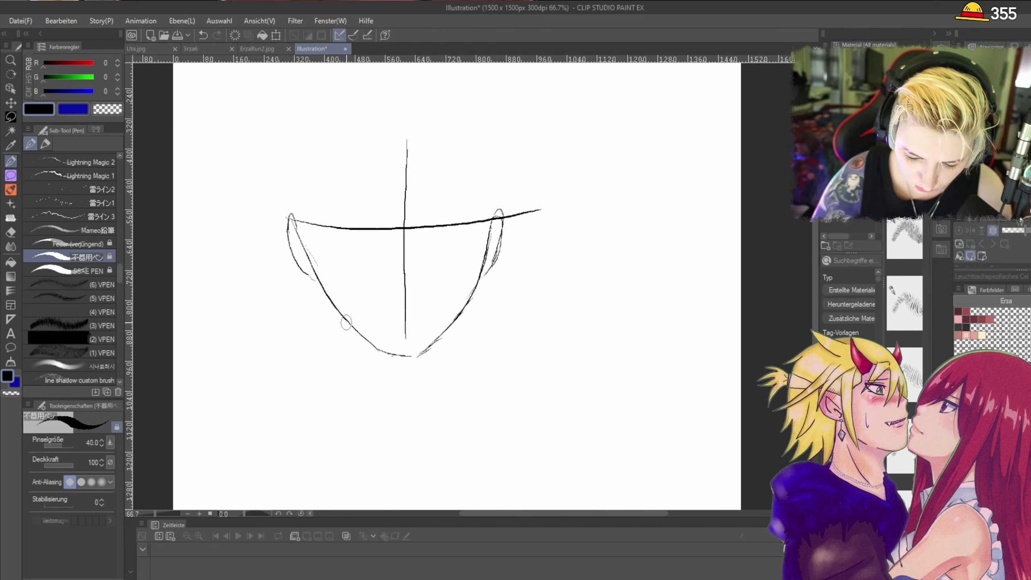
{"action": "left_click_drag", "start_coordinate": [347, 323], "coordinate": [356, 369]}
{"action": "left_click_drag", "start_coordinate": [463, 310], "coordinate": [469, 372]}
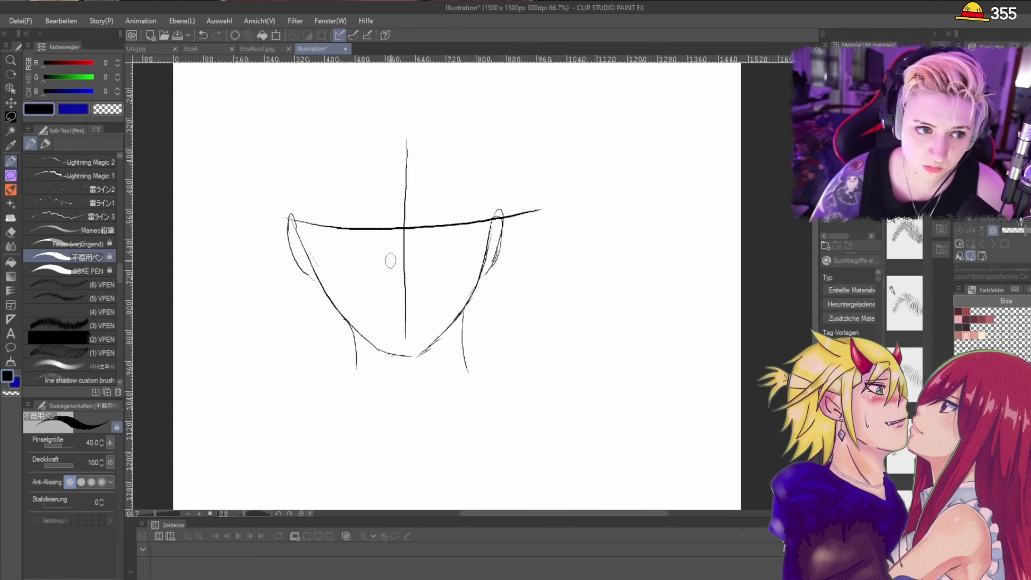
Step: Draw slanted lines flaring up and outward from the top of both ears as the sides of the headpiece
{"action": "key", "text": "ctrl+minus"}
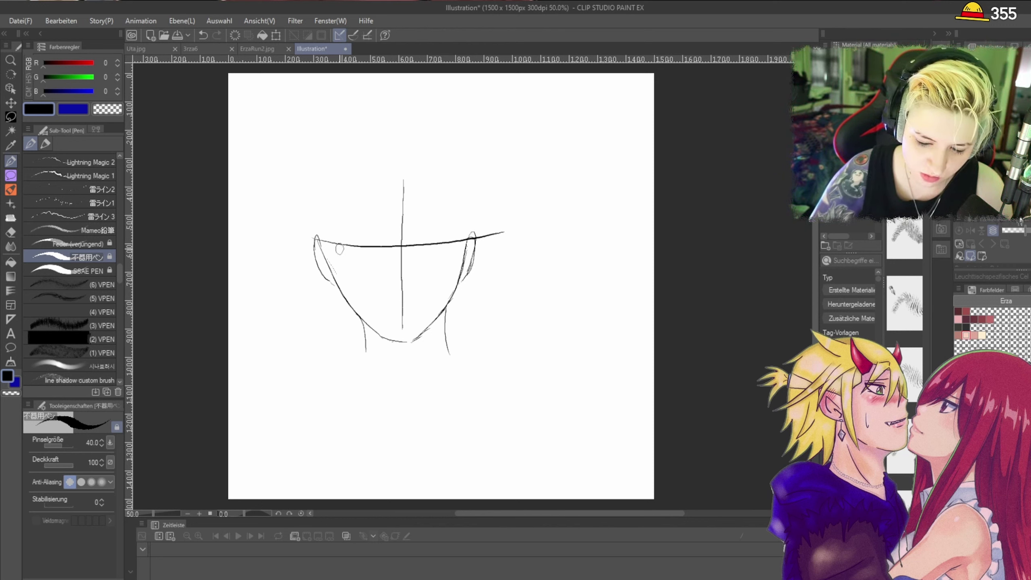
{"action": "left_click_drag", "start_coordinate": [276, 202], "coordinate": [312, 233]}
{"action": "left_click_drag", "start_coordinate": [263, 182], "coordinate": [314, 235]}
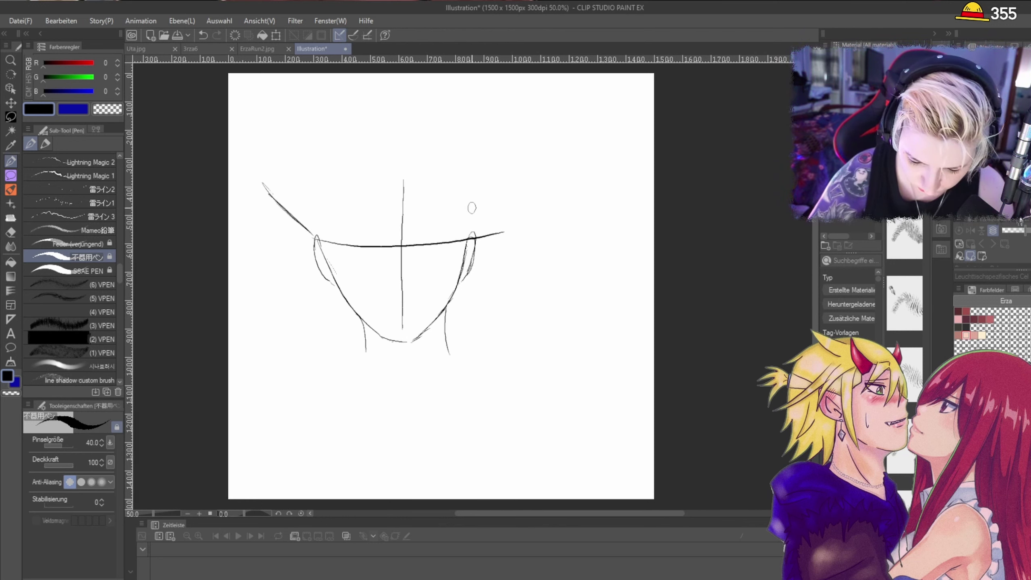
{"action": "mouse_move", "coordinate": [478, 237]}
{"action": "left_mouse_down"}
{"action": "mouse_move", "coordinate": [526, 175]}
{"action": "mouse_move", "coordinate": [511, 180]}
{"action": "left_mouse_up"}
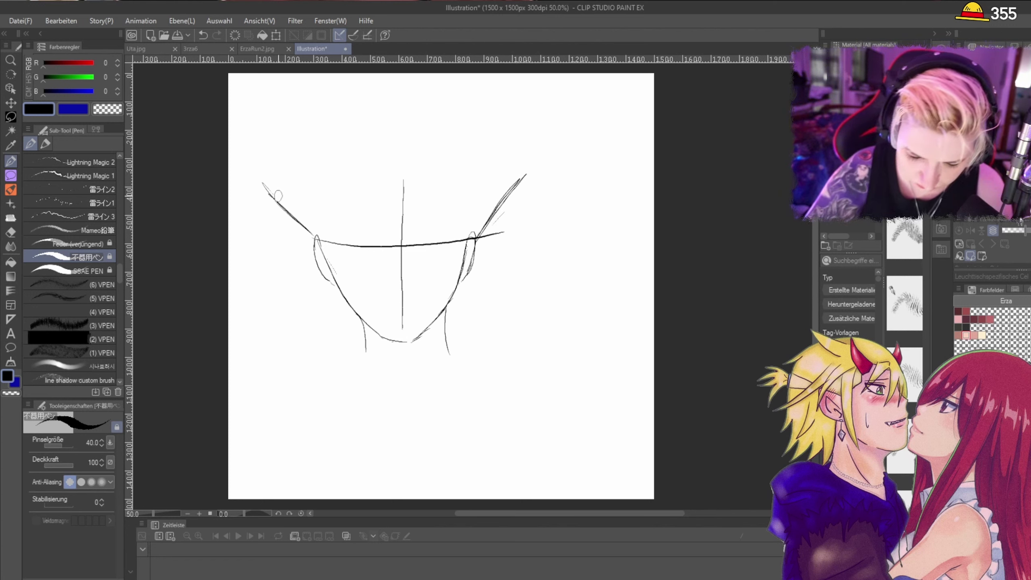
{"action": "left_click_drag", "start_coordinate": [256, 170], "coordinate": [292, 221]}
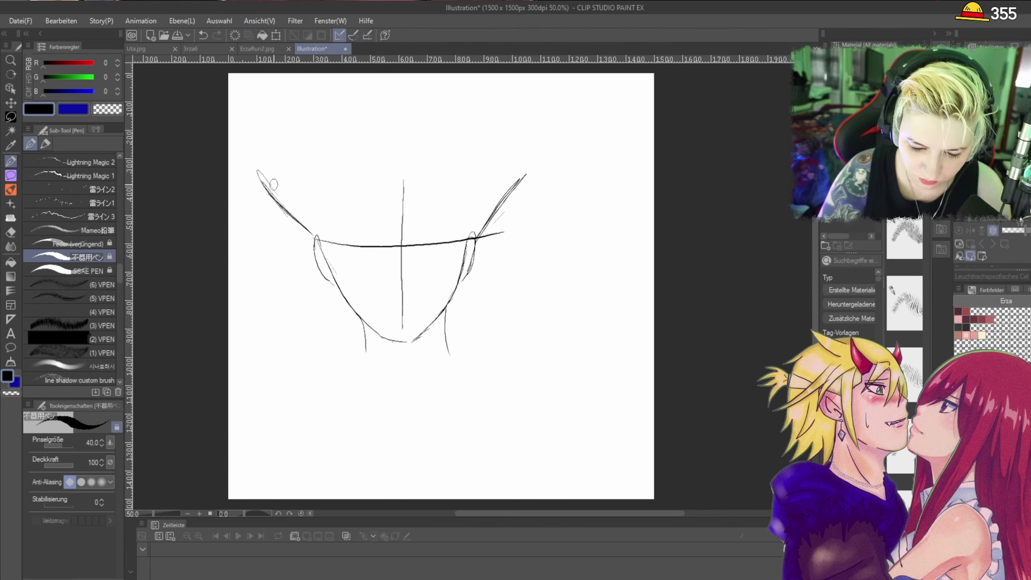
Step: Connect the two flared sides with a wavy line arching over the centre, and add a parallel line just below it
{"action": "mouse_move", "coordinate": [271, 185]}
{"action": "left_mouse_down"}
{"action": "mouse_move", "coordinate": [324, 184]}
{"action": "mouse_move", "coordinate": [414, 158]}
{"action": "mouse_move", "coordinate": [458, 179]}
{"action": "mouse_move", "coordinate": [527, 168]}
{"action": "left_mouse_up"}
{"action": "mouse_move", "coordinate": [278, 186]}
{"action": "left_mouse_down"}
{"action": "mouse_move", "coordinate": [428, 158]}
{"action": "mouse_move", "coordinate": [467, 178]}
{"action": "left_mouse_up"}
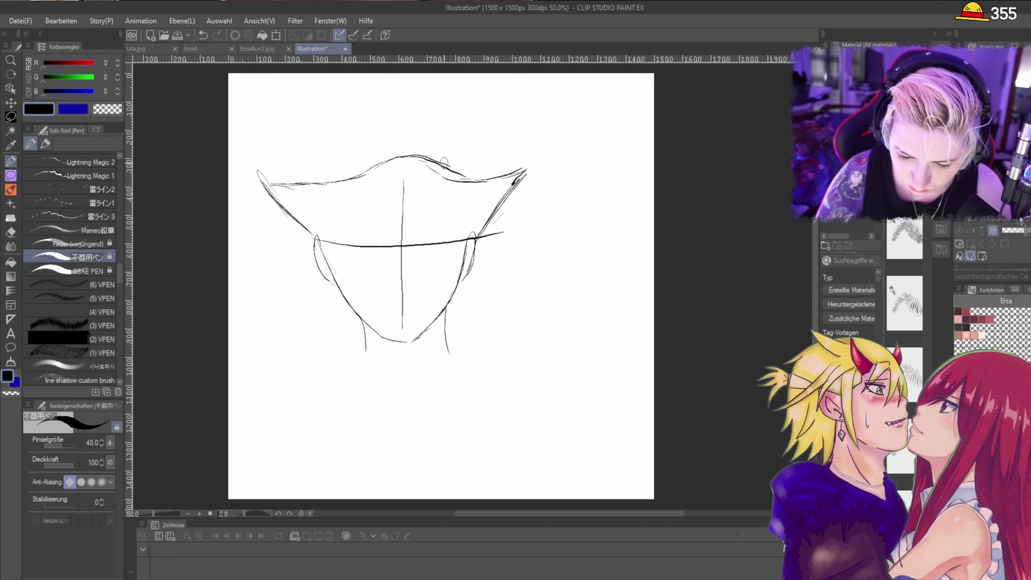
{"action": "mouse_move", "coordinate": [362, 174]}
{"action": "left_mouse_down"}
{"action": "mouse_move", "coordinate": [413, 157]}
{"action": "mouse_move", "coordinate": [458, 181]}
{"action": "mouse_move", "coordinate": [448, 172]}
{"action": "mouse_move", "coordinate": [490, 178]}
{"action": "mouse_move", "coordinate": [520, 168]}
{"action": "left_mouse_up"}
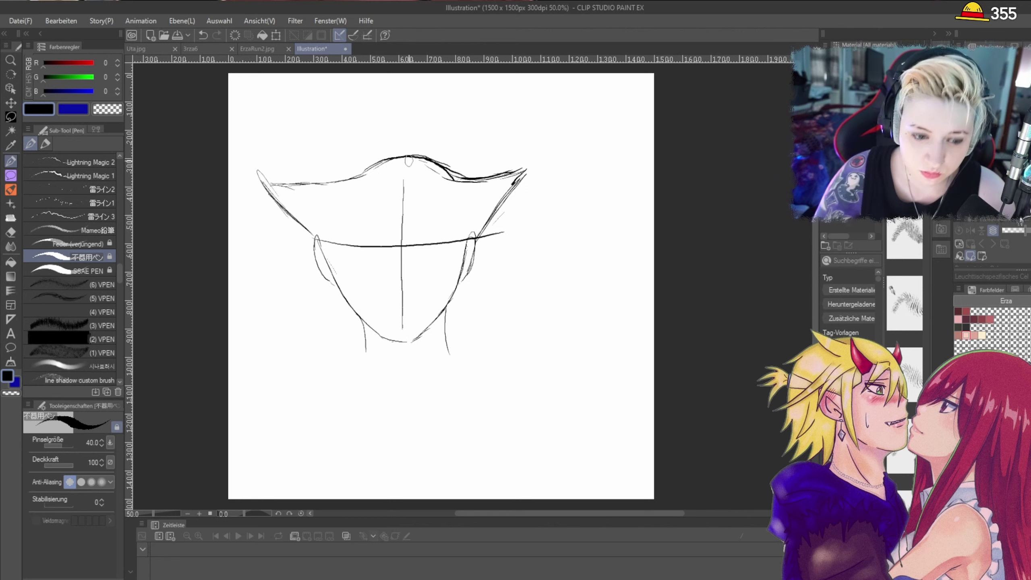
{"action": "mouse_move", "coordinate": [270, 195]}
{"action": "left_mouse_down"}
{"action": "mouse_move", "coordinate": [421, 171]}
{"action": "mouse_move", "coordinate": [446, 185]}
{"action": "mouse_move", "coordinate": [492, 184]}
{"action": "mouse_move", "coordinate": [524, 166]}
{"action": "left_mouse_up"}
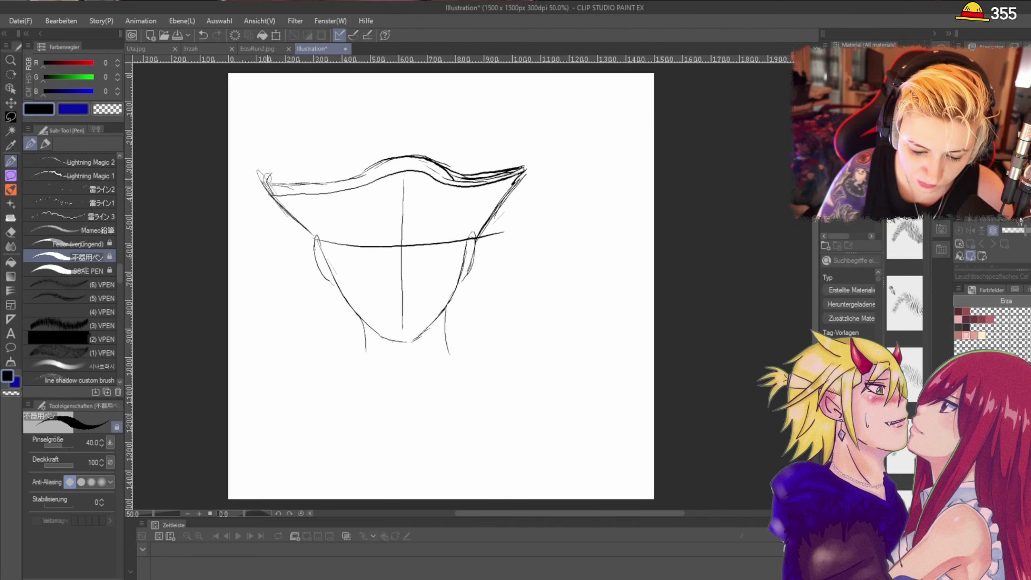
{"action": "mouse_move", "coordinate": [267, 180]}
{"action": "left_mouse_down"}
{"action": "mouse_move", "coordinate": [287, 164]}
{"action": "mouse_move", "coordinate": [386, 143]}
{"action": "mouse_move", "coordinate": [452, 147]}
{"action": "left_mouse_up"}
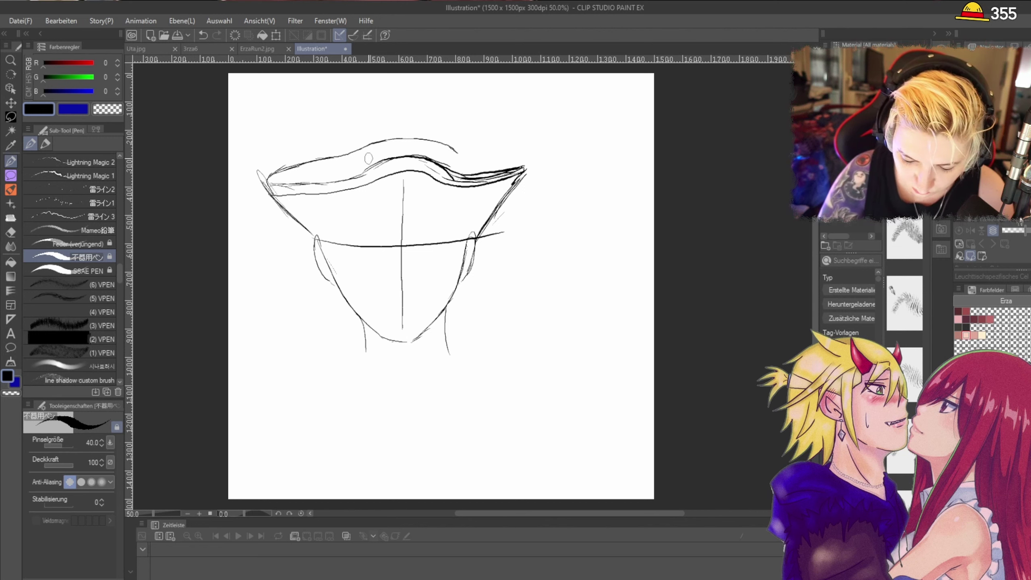
{"action": "key", "text": "ctrl+z"}
{"action": "key", "text": "ctrl+z"}
{"action": "key", "text": "ctrl+z"}
{"action": "key", "text": "ctrl+z"}
{"action": "key", "text": "ctrl+z"}
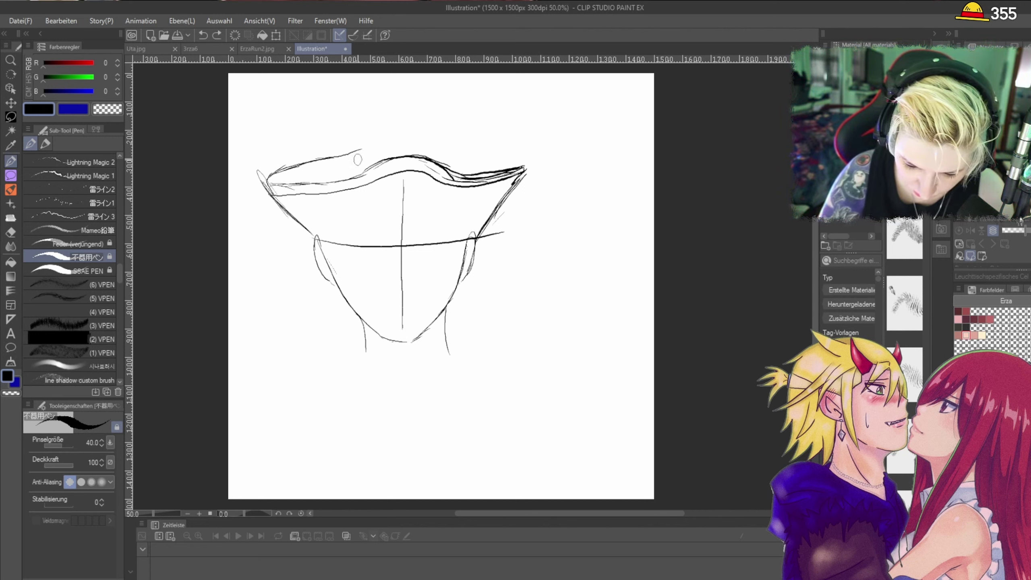
{"action": "key", "text": "ctrl+z"}
{"action": "key", "text": "ctrl+z"}
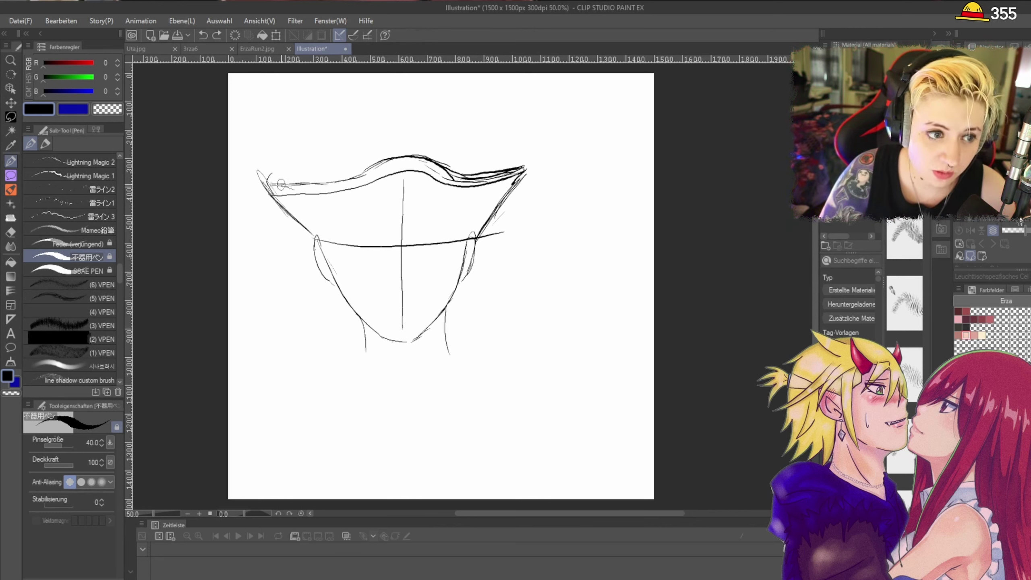
Step: Define the headpiece's left corner and draw its upper contour as an arch spanning both corners
{"action": "left_click_drag", "start_coordinate": [281, 184], "coordinate": [268, 175]}
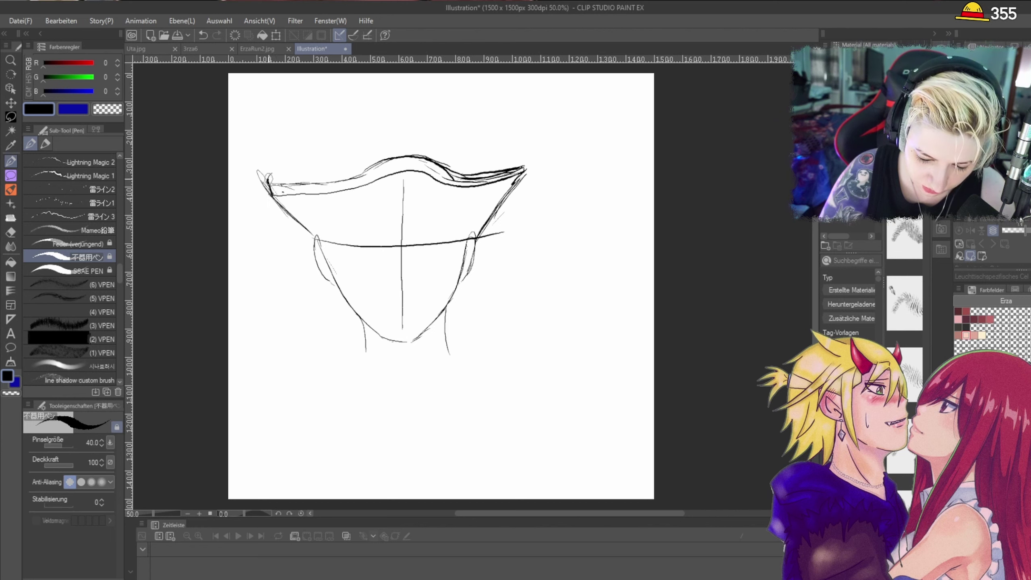
{"action": "mouse_move", "coordinate": [526, 175]}
{"action": "left_mouse_down"}
{"action": "mouse_move", "coordinate": [500, 154]}
{"action": "mouse_move", "coordinate": [526, 157]}
{"action": "mouse_move", "coordinate": [481, 162]}
{"action": "mouse_move", "coordinate": [407, 142]}
{"action": "mouse_move", "coordinate": [269, 178]}
{"action": "left_mouse_up"}
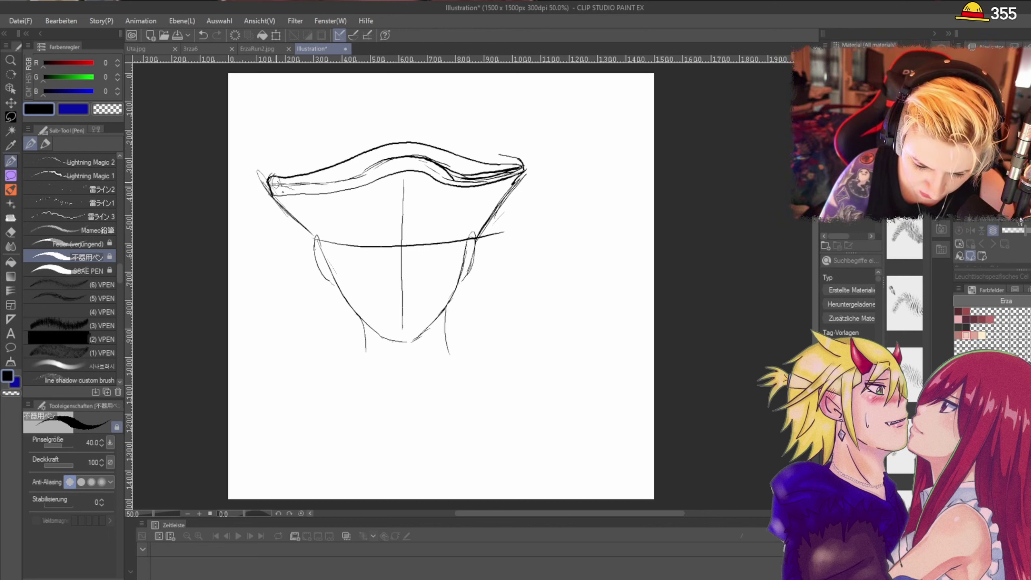
Step: Sketch a long hanging tassel from the headpiece's left corner, with curved outer and inner edges and loose strands at its end
{"action": "mouse_move", "coordinate": [257, 193]}
{"action": "left_mouse_down"}
{"action": "mouse_move", "coordinate": [274, 178]}
{"action": "mouse_move", "coordinate": [257, 290]}
{"action": "left_mouse_up"}
{"action": "left_click_drag", "start_coordinate": [265, 178], "coordinate": [265, 327]}
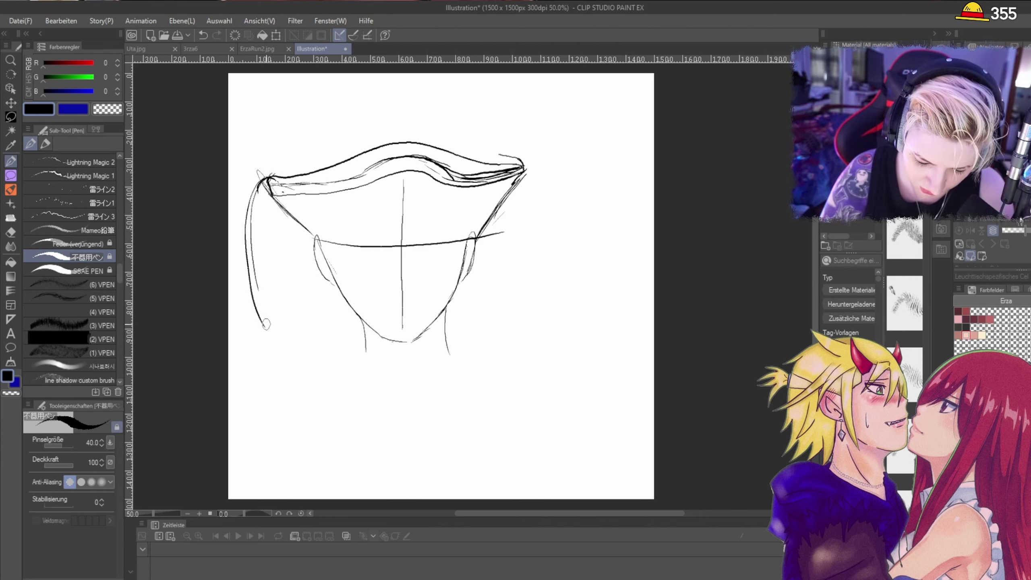
{"action": "left_click_drag", "start_coordinate": [258, 279], "coordinate": [263, 316]}
{"action": "left_click_drag", "start_coordinate": [259, 290], "coordinate": [277, 332]}
{"action": "mouse_move", "coordinate": [273, 196]}
{"action": "left_mouse_down"}
{"action": "mouse_move", "coordinate": [274, 222]}
{"action": "mouse_move", "coordinate": [302, 296]}
{"action": "left_mouse_up"}
{"action": "mouse_move", "coordinate": [287, 266]}
{"action": "left_mouse_down"}
{"action": "mouse_move", "coordinate": [306, 302]}
{"action": "mouse_move", "coordinate": [285, 262]}
{"action": "mouse_move", "coordinate": [293, 333]}
{"action": "left_mouse_up"}
{"action": "left_click_drag", "start_coordinate": [275, 277], "coordinate": [296, 350]}
{"action": "left_click_drag", "start_coordinate": [272, 294], "coordinate": [291, 349]}
{"action": "left_click_drag", "start_coordinate": [263, 270], "coordinate": [289, 344]}
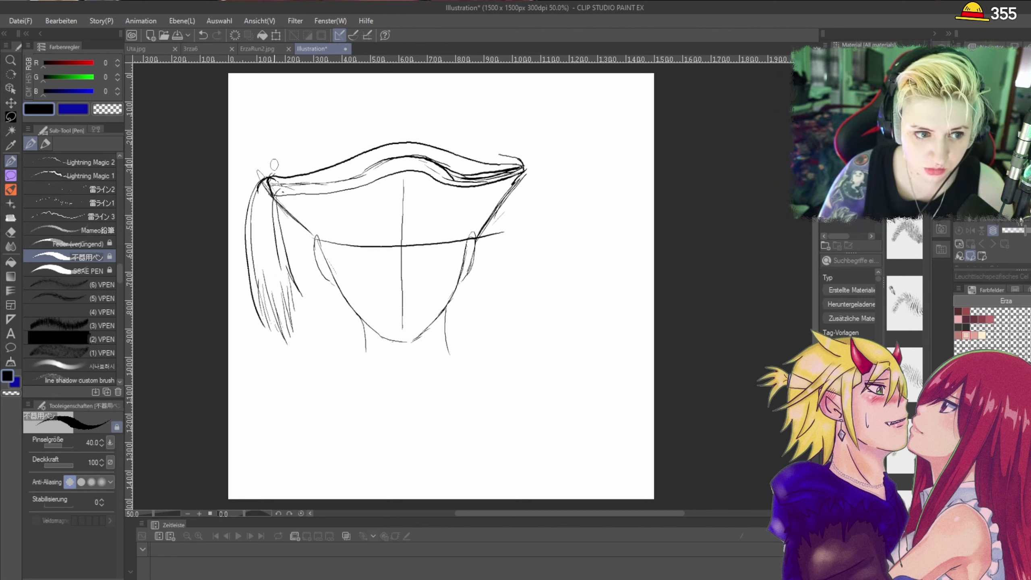
Step: Sketch the inner edge of a matching tassel below the headpiece's right corner and add pointed strands at its lower end
{"action": "mouse_move", "coordinate": [524, 172]}
{"action": "left_mouse_down"}
{"action": "mouse_move", "coordinate": [526, 196]}
{"action": "mouse_move", "coordinate": [509, 260]}
{"action": "mouse_move", "coordinate": [510, 311]}
{"action": "left_mouse_up"}
{"action": "left_click_drag", "start_coordinate": [532, 275], "coordinate": [514, 325]}
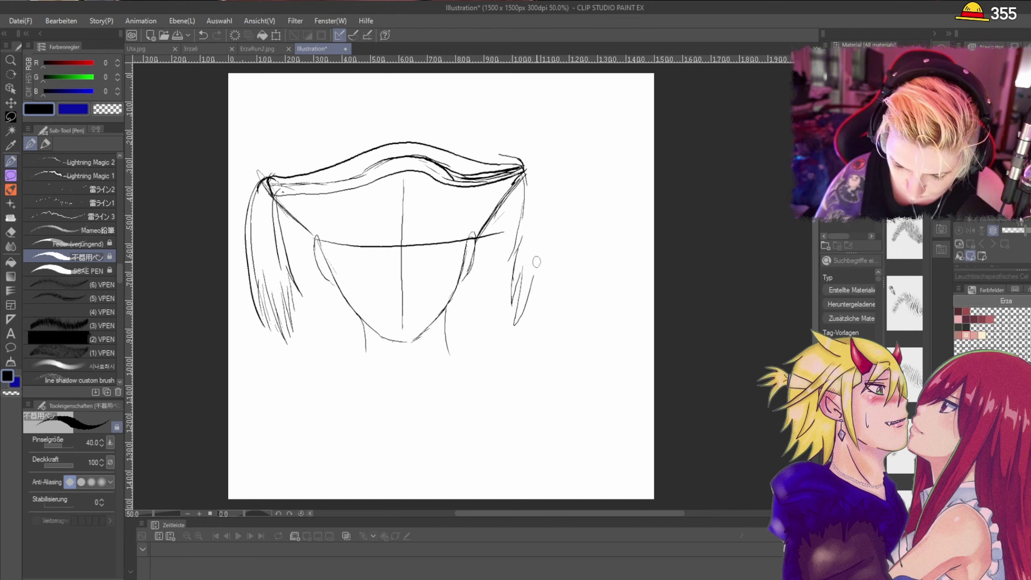
{"action": "key", "text": "ctrl+z"}
{"action": "key", "text": "ctrl+z"}
{"action": "mouse_move", "coordinate": [524, 266]}
{"action": "left_mouse_down"}
{"action": "mouse_move", "coordinate": [507, 298]}
{"action": "mouse_move", "coordinate": [515, 323]}
{"action": "left_mouse_up"}
{"action": "left_click_drag", "start_coordinate": [526, 263], "coordinate": [521, 321]}
{"action": "left_click_drag", "start_coordinate": [525, 169], "coordinate": [563, 274]}
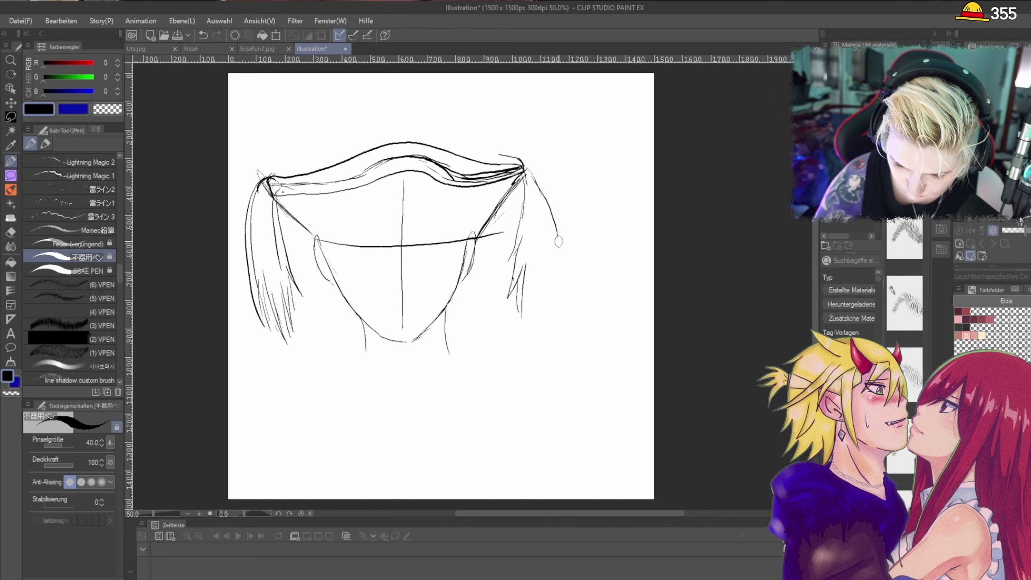
{"action": "left_click_drag", "start_coordinate": [555, 223], "coordinate": [562, 274]}
{"action": "key", "text": "ctrl+z"}
{"action": "key", "text": "ctrl+z"}
{"action": "key", "text": "ctrl+z"}
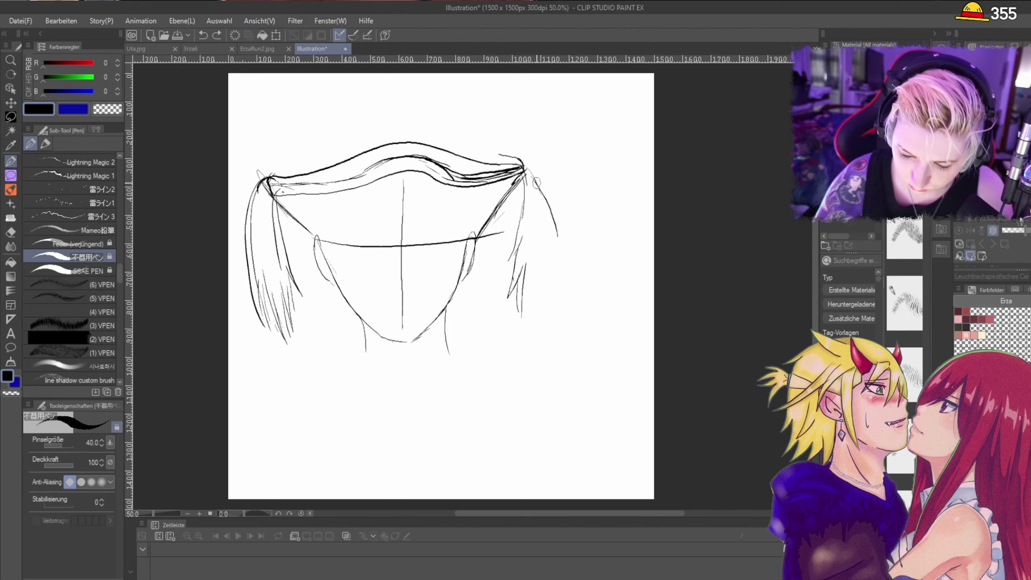
Step: Complete the right tassel with a curved outer edge and strand tips, reinforce its inner edge, and darken the knot at the corner
{"action": "left_click_drag", "start_coordinate": [524, 195], "coordinate": [507, 295]}
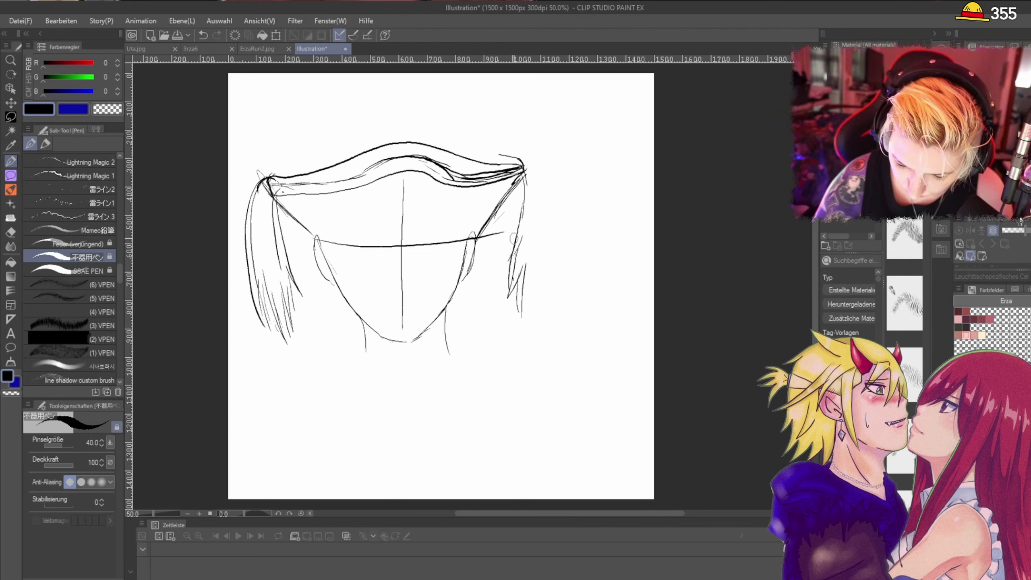
{"action": "mouse_move", "coordinate": [526, 168]}
{"action": "left_mouse_down"}
{"action": "mouse_move", "coordinate": [545, 221]}
{"action": "mouse_move", "coordinate": [527, 204]}
{"action": "left_mouse_up"}
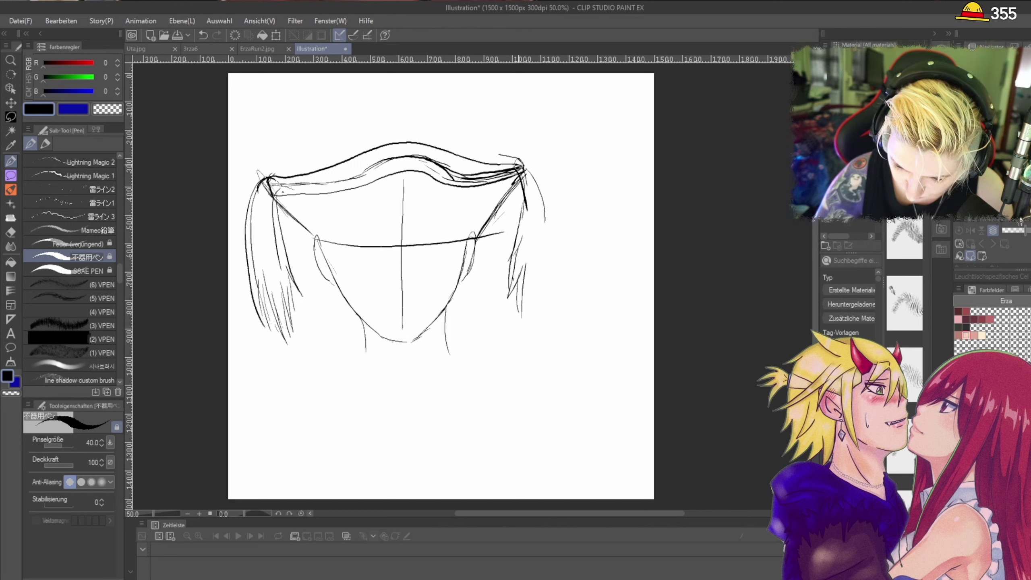
{"action": "left_click_drag", "start_coordinate": [519, 162], "coordinate": [528, 207]}
{"action": "mouse_move", "coordinate": [520, 161]}
{"action": "left_mouse_down"}
{"action": "mouse_move", "coordinate": [538, 184]}
{"action": "mouse_move", "coordinate": [550, 260]}
{"action": "mouse_move", "coordinate": [548, 210]}
{"action": "mouse_move", "coordinate": [549, 311]}
{"action": "left_mouse_up"}
{"action": "mouse_move", "coordinate": [536, 268]}
{"action": "left_mouse_down"}
{"action": "mouse_move", "coordinate": [540, 307]}
{"action": "mouse_move", "coordinate": [534, 325]}
{"action": "mouse_move", "coordinate": [531, 280]}
{"action": "mouse_move", "coordinate": [524, 331]}
{"action": "left_mouse_up"}
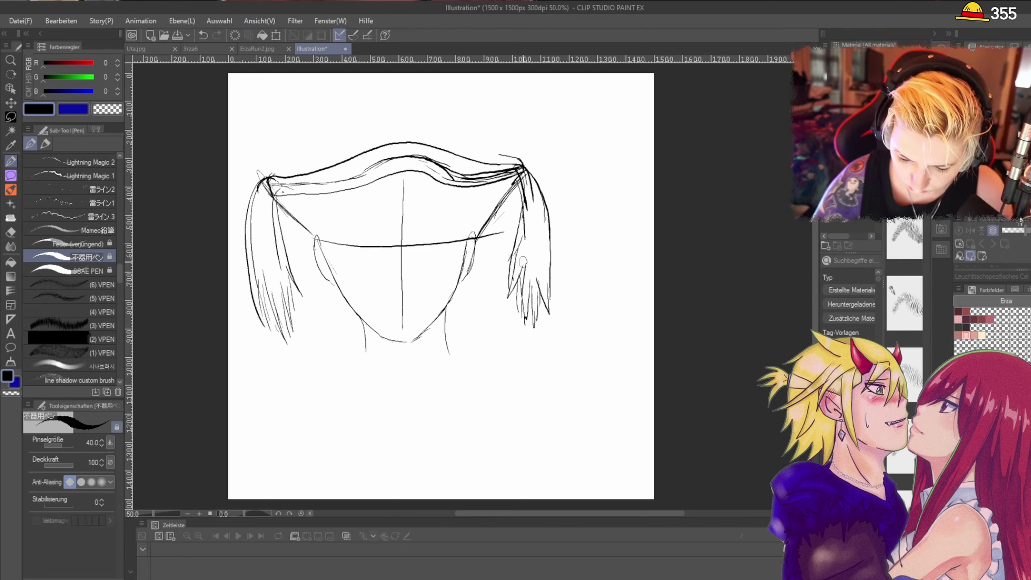
{"action": "mouse_move", "coordinate": [518, 243]}
{"action": "left_mouse_down"}
{"action": "mouse_move", "coordinate": [529, 331]}
{"action": "mouse_move", "coordinate": [532, 272]}
{"action": "left_mouse_up"}
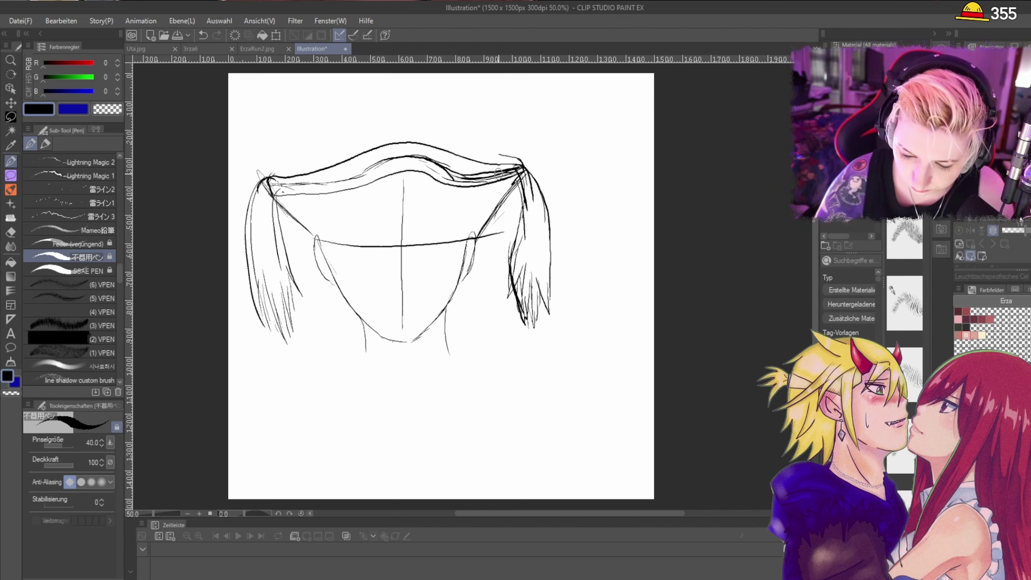
{"action": "mouse_move", "coordinate": [499, 172]}
{"action": "left_mouse_down"}
{"action": "mouse_move", "coordinate": [520, 159]}
{"action": "mouse_move", "coordinate": [530, 197]}
{"action": "left_mouse_up"}
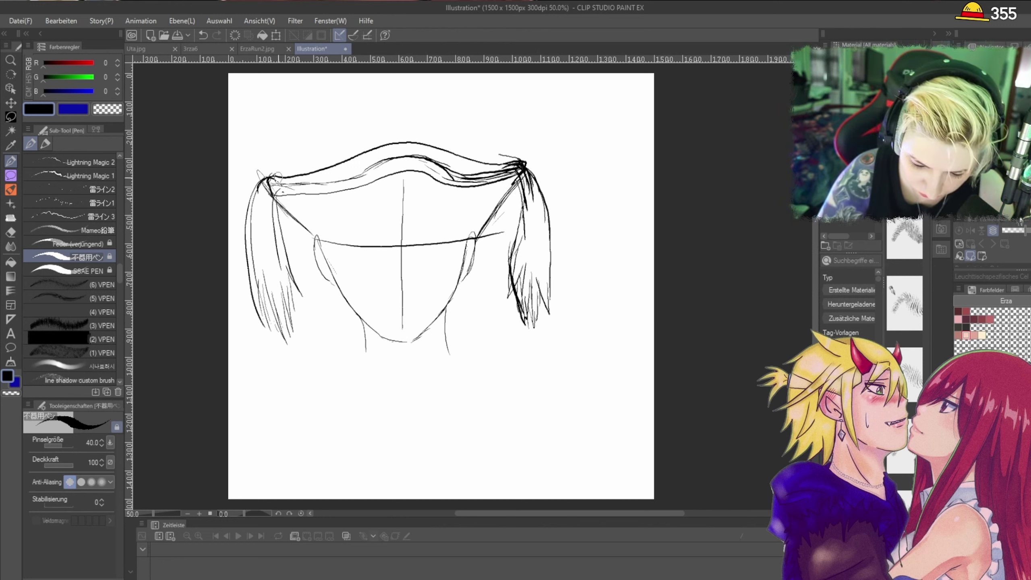
Step: Darken the knot at the headpiece's left corner, add strands down the left tassel, and reinforce the right knot
{"action": "mouse_move", "coordinate": [269, 181]}
{"action": "left_mouse_down"}
{"action": "mouse_move", "coordinate": [276, 174]}
{"action": "mouse_move", "coordinate": [266, 216]}
{"action": "left_mouse_up"}
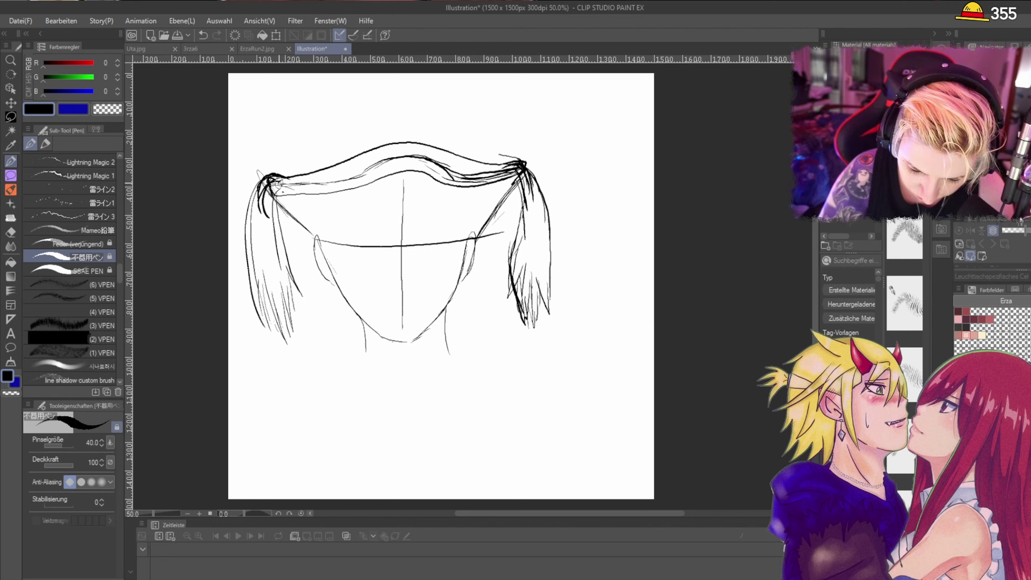
{"action": "mouse_move", "coordinate": [281, 180]}
{"action": "left_mouse_down"}
{"action": "mouse_move", "coordinate": [259, 224]}
{"action": "mouse_move", "coordinate": [282, 314]}
{"action": "left_mouse_up"}
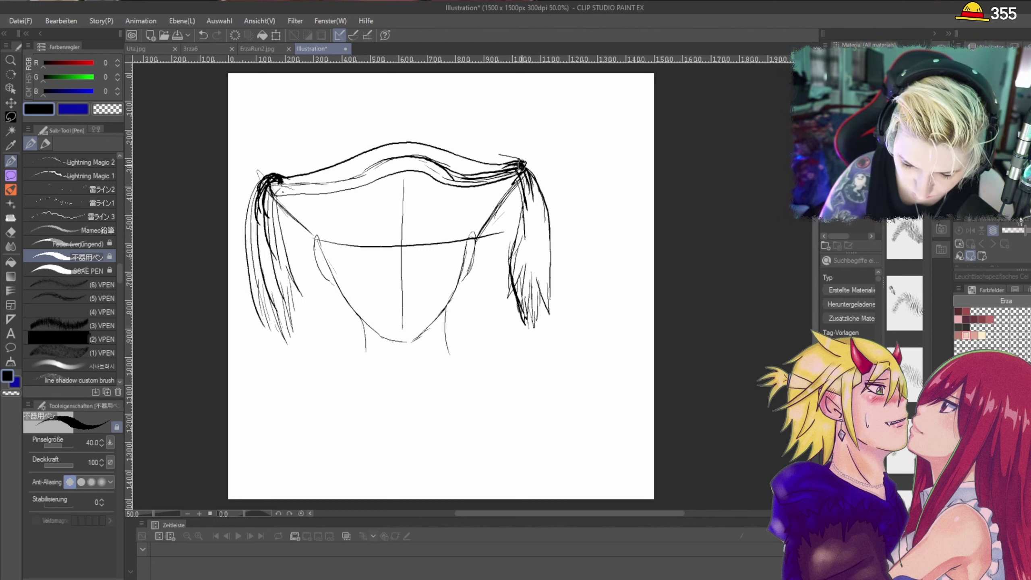
{"action": "left_click_drag", "start_coordinate": [521, 164], "coordinate": [531, 199]}
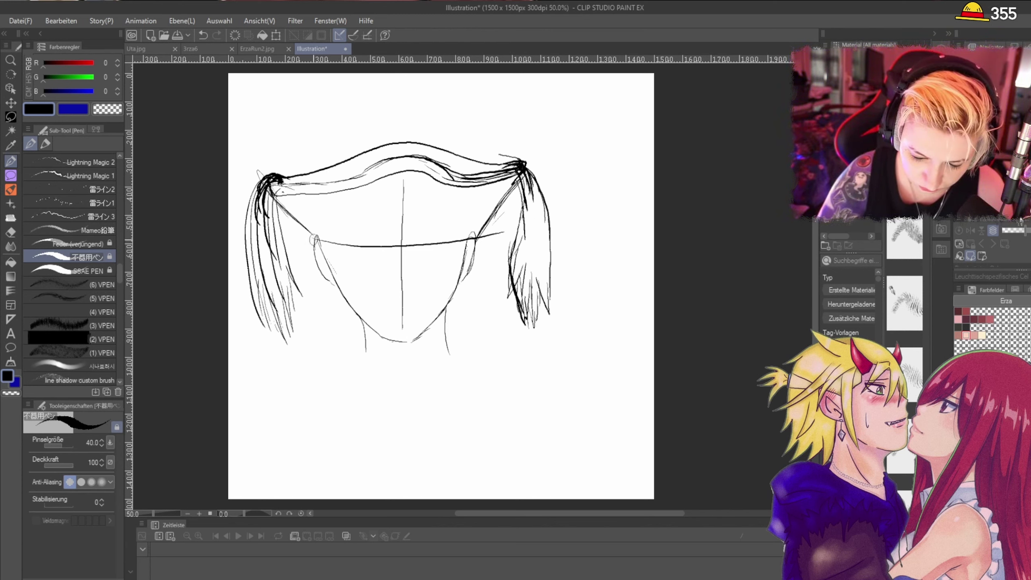
Step: Start a line above the brow guide and retrace the ears, jawline and neck with bold strokes
{"action": "left_click_drag", "start_coordinate": [318, 235], "coordinate": [392, 241]}
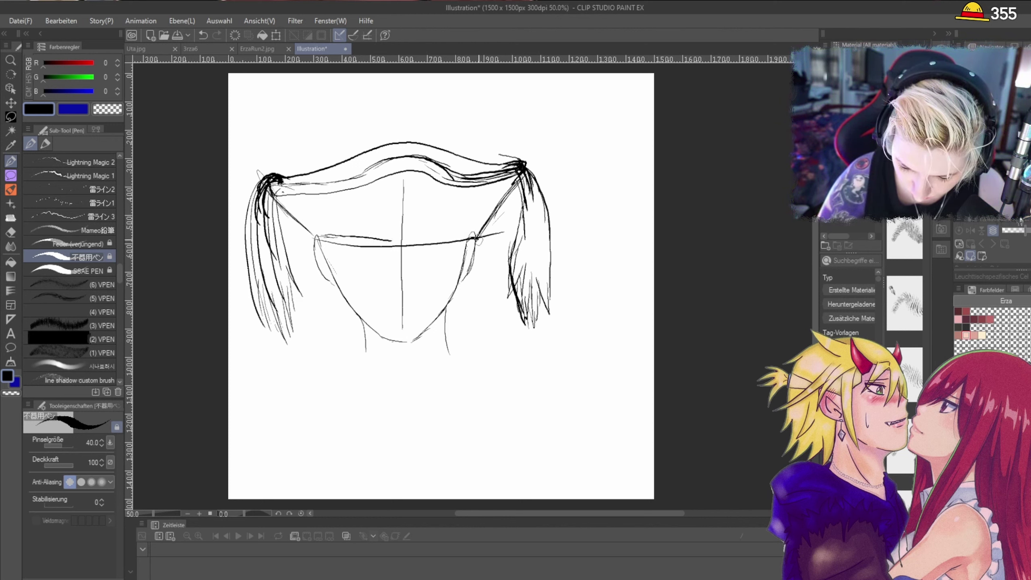
{"action": "left_click_drag", "start_coordinate": [475, 237], "coordinate": [458, 281]}
{"action": "mouse_move", "coordinate": [316, 244]}
{"action": "left_mouse_down"}
{"action": "mouse_move", "coordinate": [358, 321]}
{"action": "mouse_move", "coordinate": [392, 343]}
{"action": "left_mouse_up"}
{"action": "scroll", "coordinate": [404, 358], "scroll_direction": "up", "scroll_amount": 1}
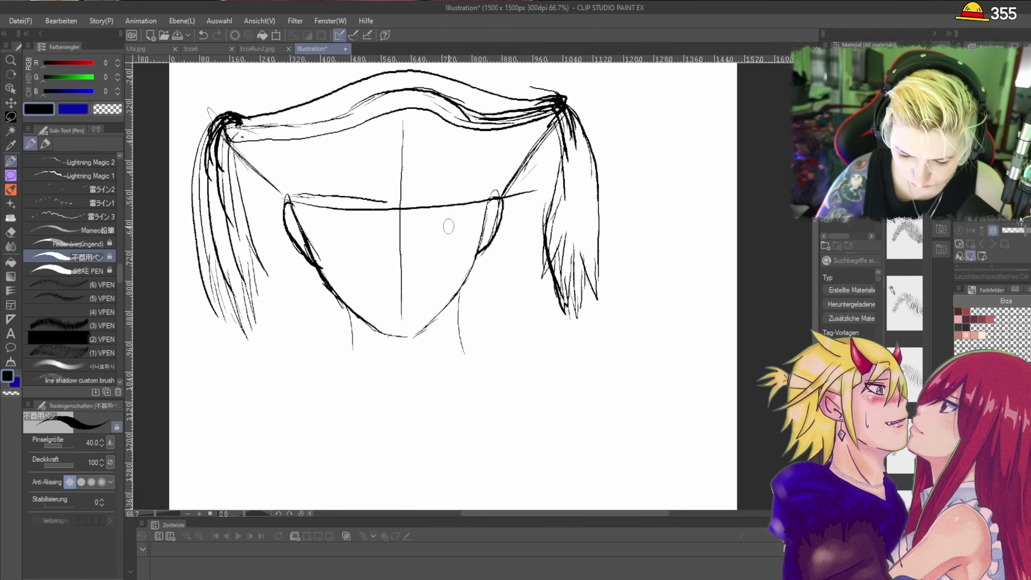
{"action": "mouse_move", "coordinate": [491, 195]}
{"action": "left_mouse_down"}
{"action": "mouse_move", "coordinate": [473, 263]}
{"action": "mouse_move", "coordinate": [440, 321]}
{"action": "mouse_move", "coordinate": [390, 337]}
{"action": "mouse_move", "coordinate": [410, 337]}
{"action": "mouse_move", "coordinate": [448, 304]}
{"action": "mouse_move", "coordinate": [427, 331]}
{"action": "mouse_move", "coordinate": [467, 266]}
{"action": "mouse_move", "coordinate": [463, 355]}
{"action": "left_mouse_up"}
{"action": "left_click_drag", "start_coordinate": [350, 308], "coordinate": [354, 362]}
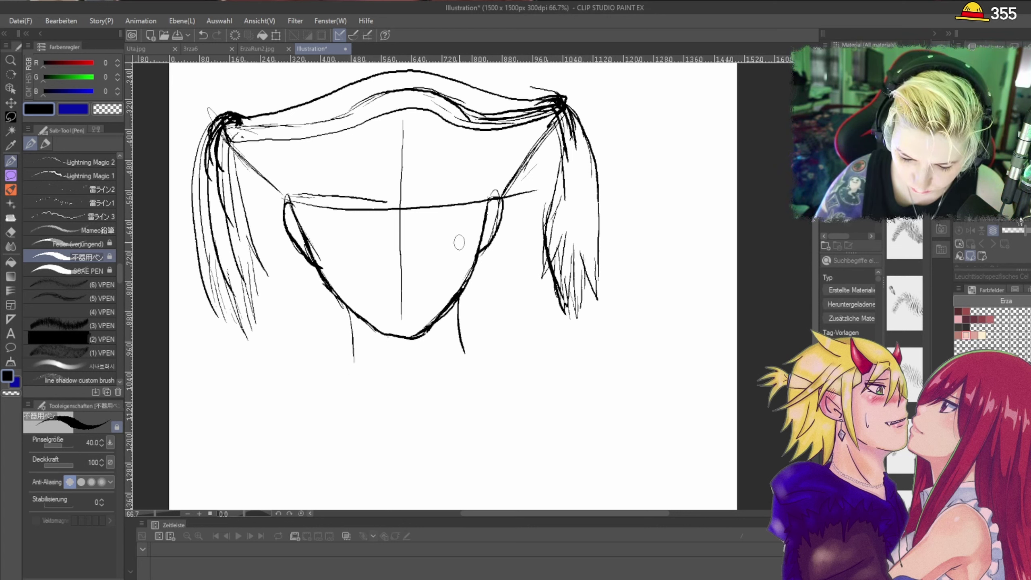
Step: Reinforce the right ear's contour and sketch the inner lines of both ears beside the face
{"action": "mouse_move", "coordinate": [495, 194]}
{"action": "left_mouse_down"}
{"action": "mouse_move", "coordinate": [497, 225]}
{"action": "mouse_move", "coordinate": [470, 263]}
{"action": "left_mouse_up"}
{"action": "left_click_drag", "start_coordinate": [307, 216], "coordinate": [314, 256]}
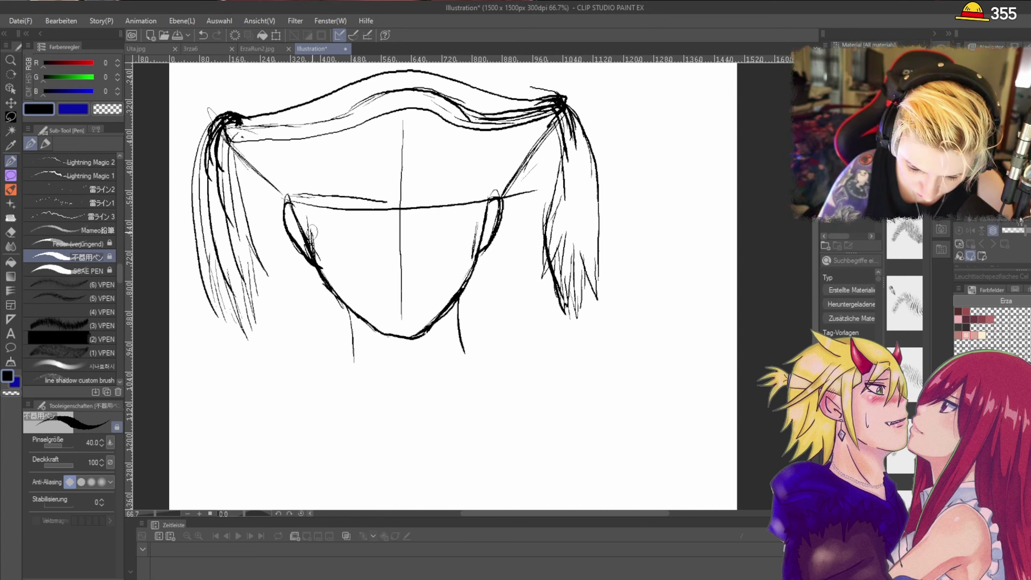
{"action": "left_click_drag", "start_coordinate": [298, 200], "coordinate": [310, 254]}
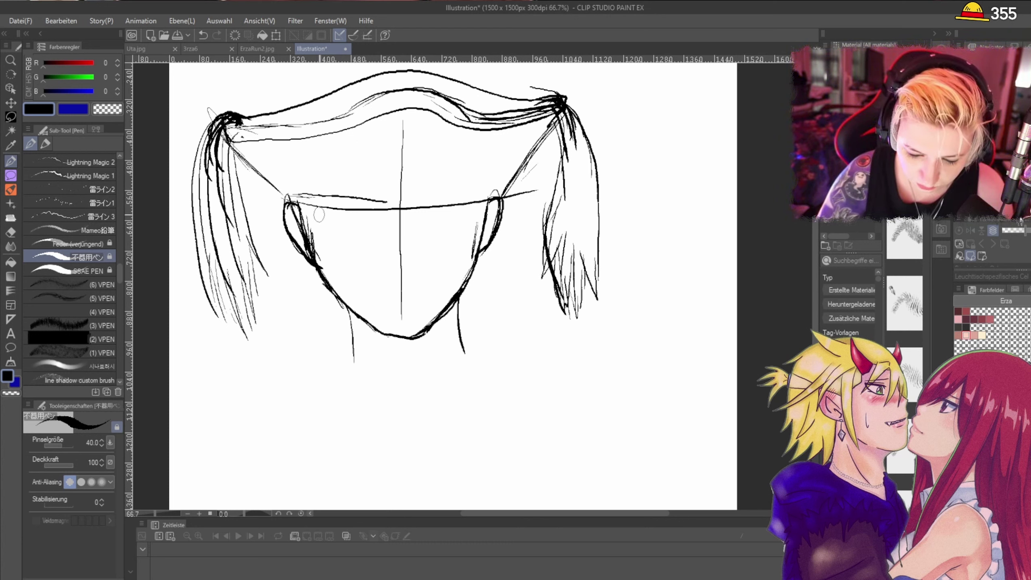
Step: Draw a narrow headband between the ears, divide it into segments, and fill alternate segments with black hatching
{"action": "mouse_move", "coordinate": [301, 210]}
{"action": "left_mouse_down"}
{"action": "mouse_move", "coordinate": [377, 217]}
{"action": "mouse_move", "coordinate": [491, 199]}
{"action": "left_mouse_up"}
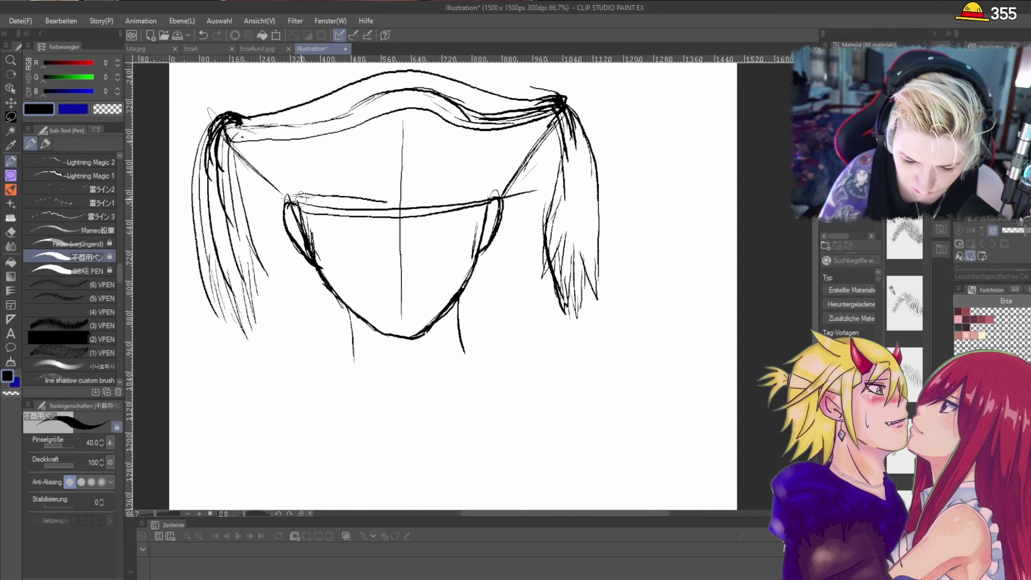
{"action": "left_click_drag", "start_coordinate": [302, 199], "coordinate": [493, 195]}
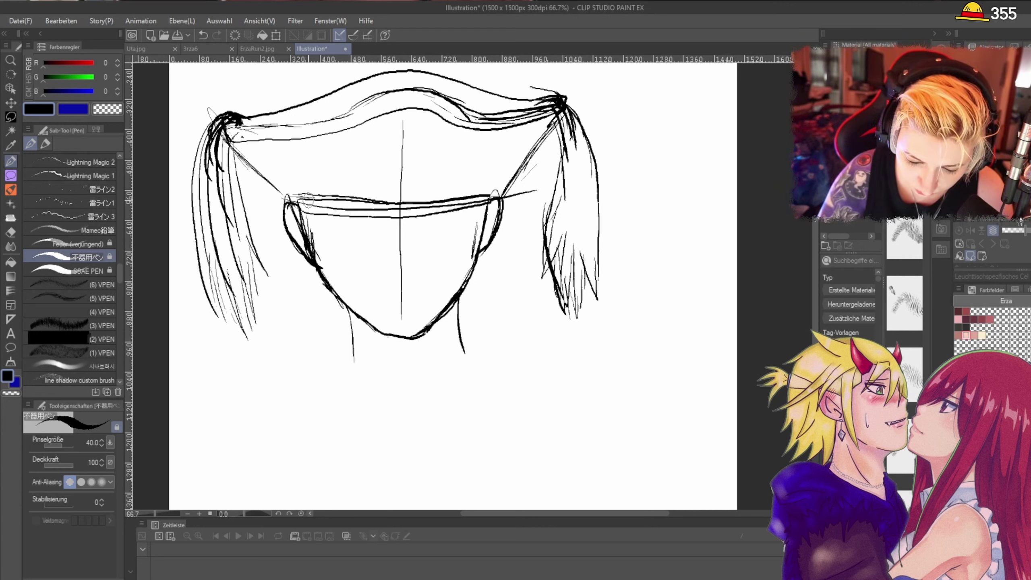
{"action": "left_click_drag", "start_coordinate": [308, 200], "coordinate": [311, 214]}
{"action": "mouse_move", "coordinate": [375, 203]}
{"action": "left_mouse_down"}
{"action": "mouse_move", "coordinate": [374, 215]}
{"action": "mouse_move", "coordinate": [470, 206]}
{"action": "left_mouse_up"}
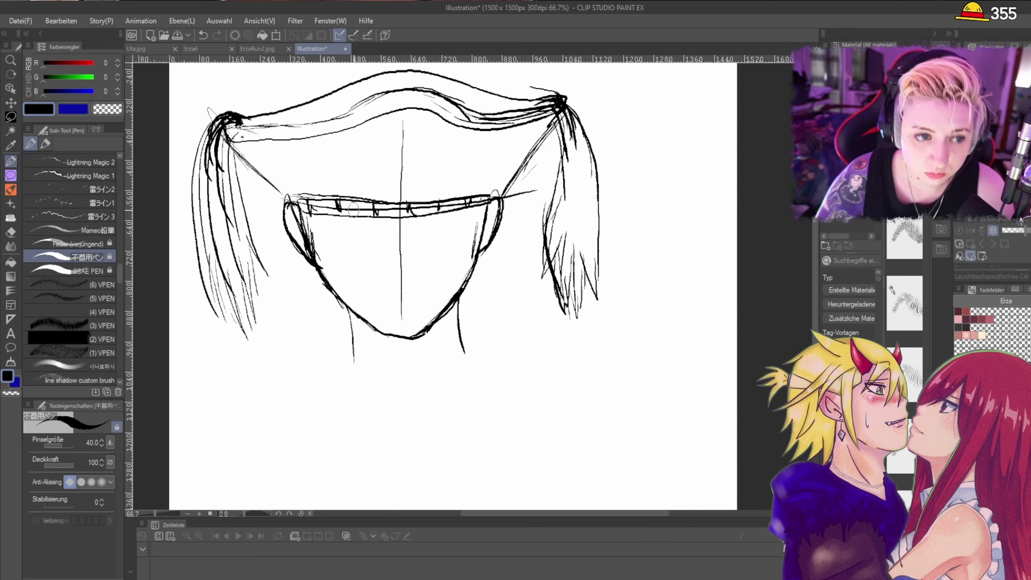
{"action": "mouse_move", "coordinate": [302, 198]}
{"action": "left_mouse_down"}
{"action": "mouse_move", "coordinate": [351, 199]}
{"action": "mouse_move", "coordinate": [347, 213]}
{"action": "mouse_move", "coordinate": [370, 202]}
{"action": "mouse_move", "coordinate": [365, 216]}
{"action": "mouse_move", "coordinate": [487, 201]}
{"action": "left_mouse_up"}
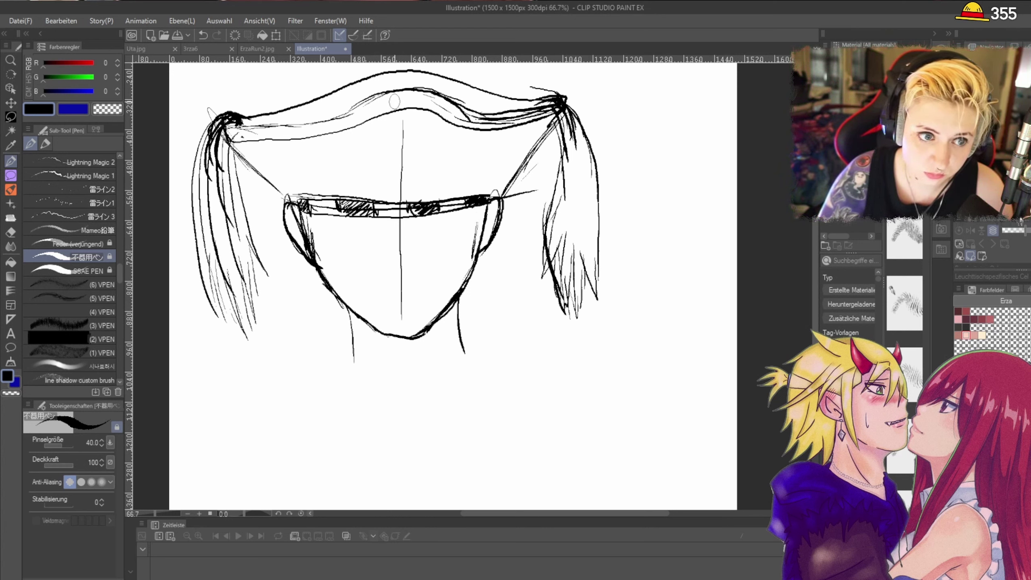
Step: Sketch a small skull emblem above the headband's centre, with a round cranium, clown-like face and toothed jaw
{"action": "mouse_move", "coordinate": [389, 168]}
{"action": "left_mouse_down"}
{"action": "mouse_move", "coordinate": [383, 156]}
{"action": "mouse_move", "coordinate": [400, 140]}
{"action": "mouse_move", "coordinate": [422, 153]}
{"action": "mouse_move", "coordinate": [416, 171]}
{"action": "mouse_move", "coordinate": [392, 174]}
{"action": "mouse_move", "coordinate": [385, 159]}
{"action": "left_mouse_up"}
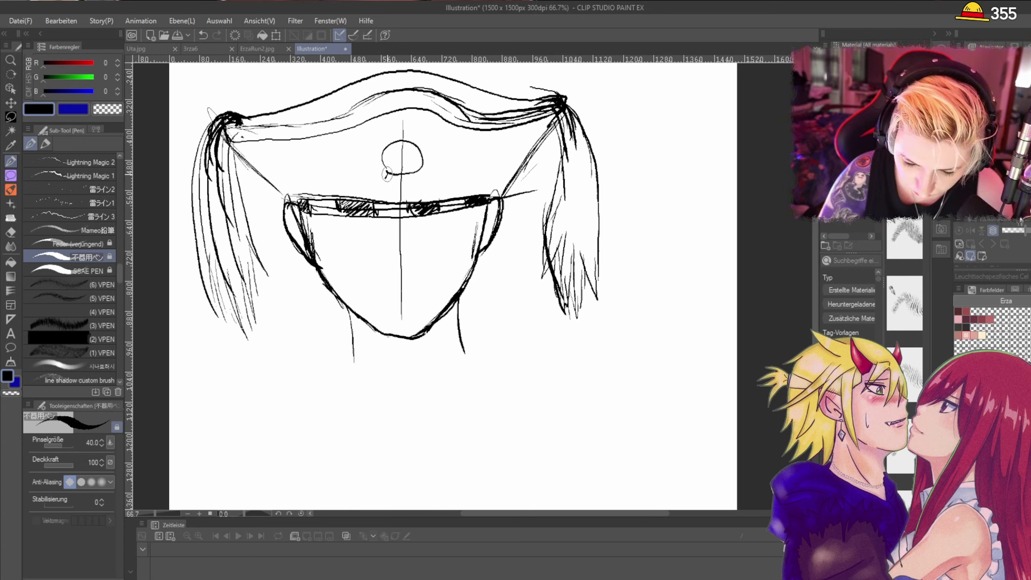
{"action": "mouse_move", "coordinate": [420, 171]}
{"action": "left_mouse_down"}
{"action": "mouse_move", "coordinate": [385, 186]}
{"action": "mouse_move", "coordinate": [420, 183]}
{"action": "left_mouse_up"}
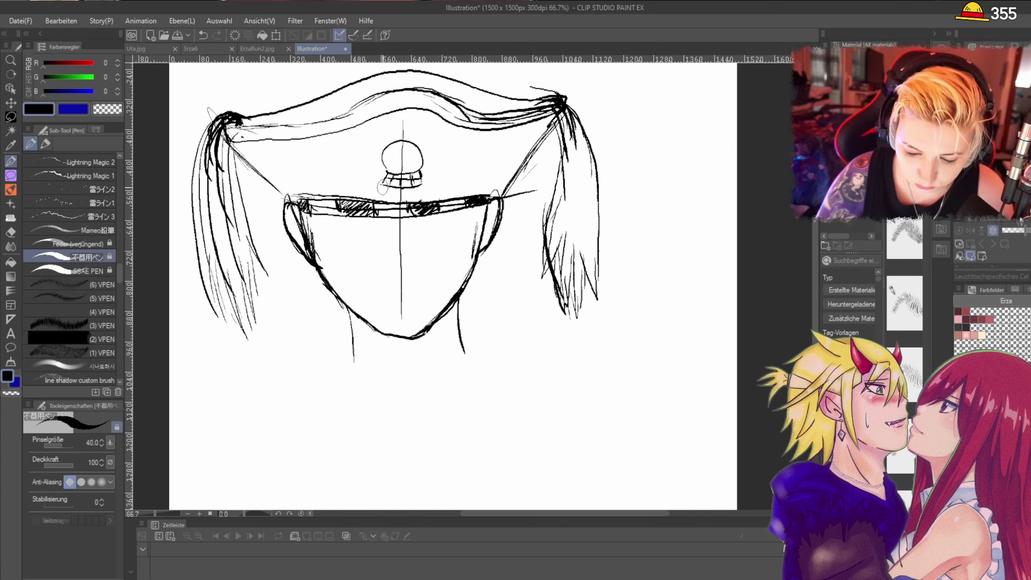
{"action": "left_click_drag", "start_coordinate": [385, 189], "coordinate": [423, 185]}
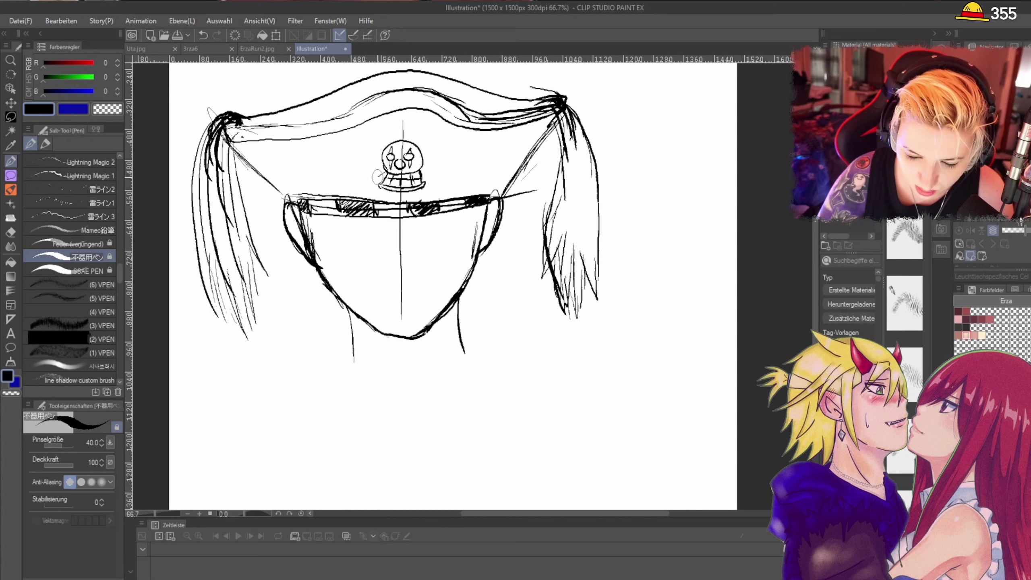
Step: Add crossed bones with knobbed ends behind the skull emblem, extending diagonally from its upper and lower sides
{"action": "left_click_drag", "start_coordinate": [360, 182], "coordinate": [371, 195]}
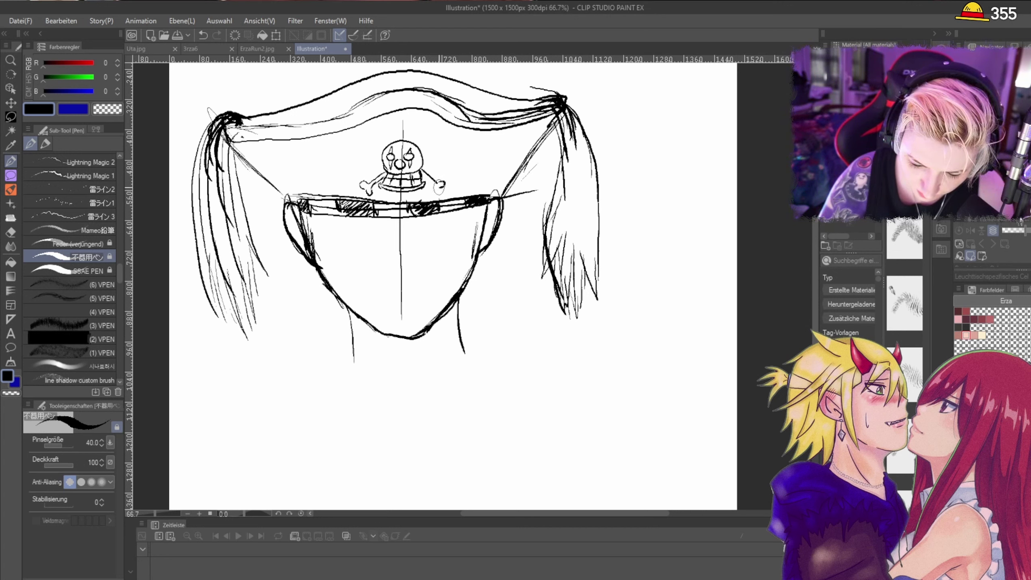
{"action": "left_click_drag", "start_coordinate": [440, 187], "coordinate": [433, 188]}
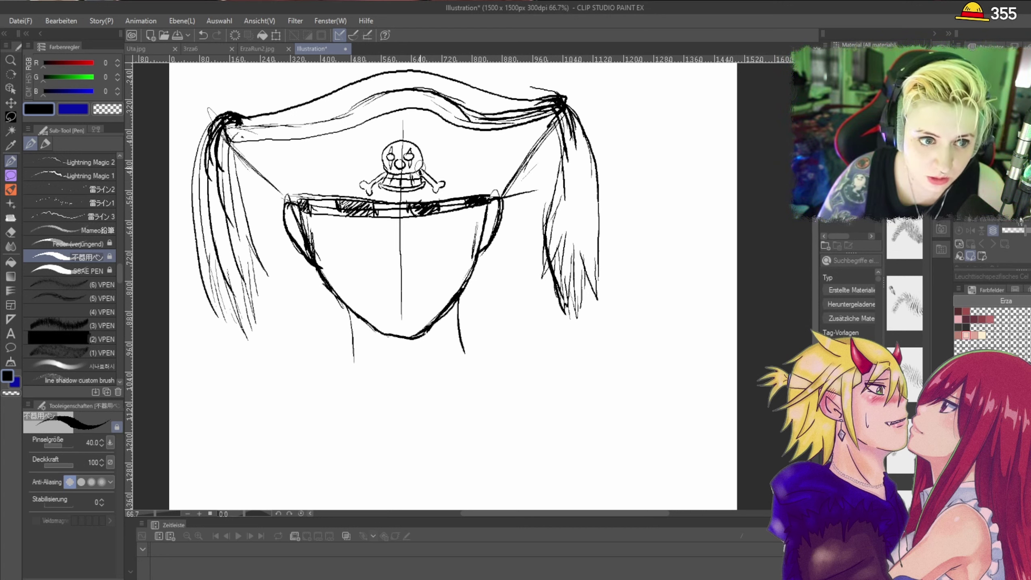
{"action": "mouse_move", "coordinate": [422, 161]}
{"action": "left_mouse_down"}
{"action": "mouse_move", "coordinate": [430, 133]}
{"action": "mouse_move", "coordinate": [381, 148]}
{"action": "mouse_move", "coordinate": [372, 138]}
{"action": "mouse_move", "coordinate": [380, 161]}
{"action": "left_mouse_up"}
{"action": "key", "text": "ctrl+z"}
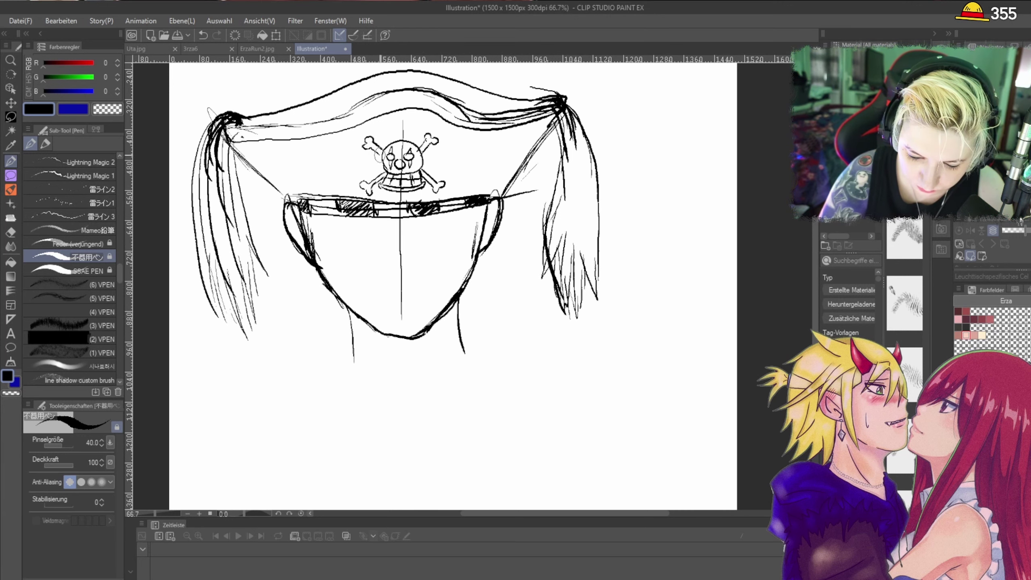
{"action": "scroll", "coordinate": [440, 220], "scroll_direction": "down", "scroll_amount": 1}
{"action": "scroll", "coordinate": [433, 227], "scroll_direction": "up", "scroll_amount": 1}
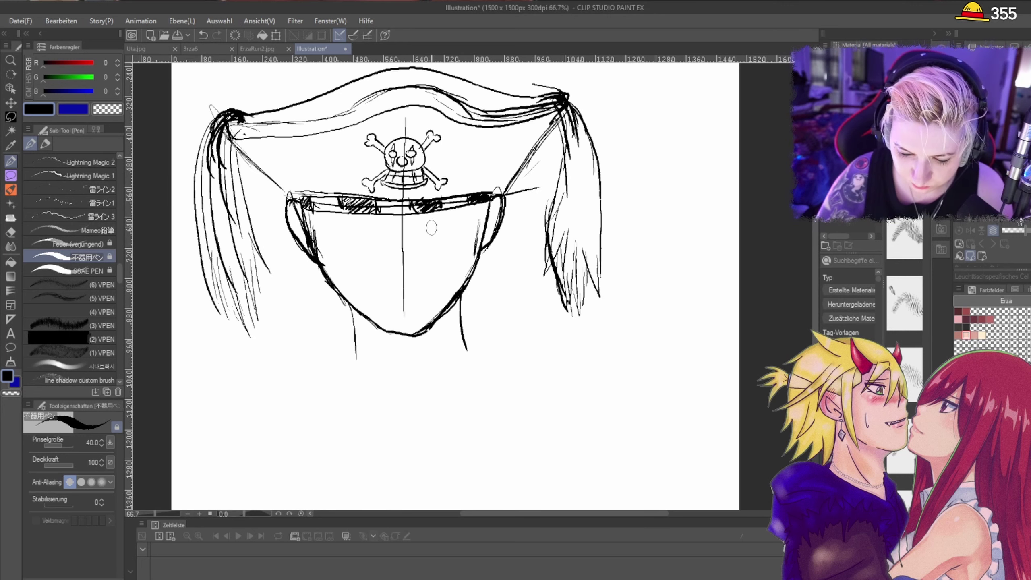
{"action": "left_click_drag", "start_coordinate": [432, 134], "coordinate": [426, 147]}
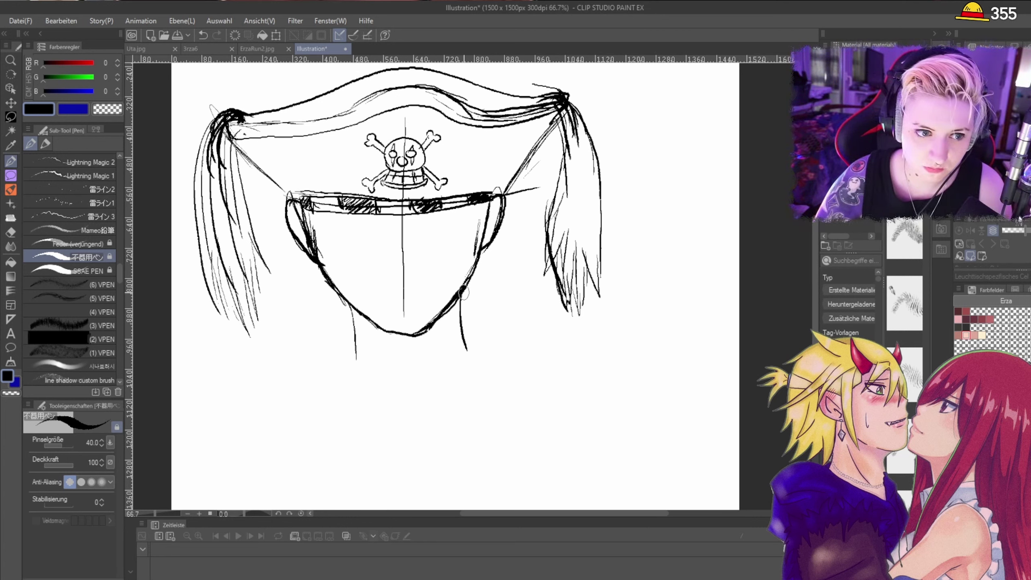
Step: Sketch a scarf wrapped around the neck, with both sides meeting in gathered folds below the chin
{"action": "mouse_move", "coordinate": [353, 339]}
{"action": "left_mouse_down"}
{"action": "mouse_move", "coordinate": [372, 363]}
{"action": "mouse_move", "coordinate": [344, 327]}
{"action": "mouse_move", "coordinate": [358, 376]}
{"action": "left_mouse_up"}
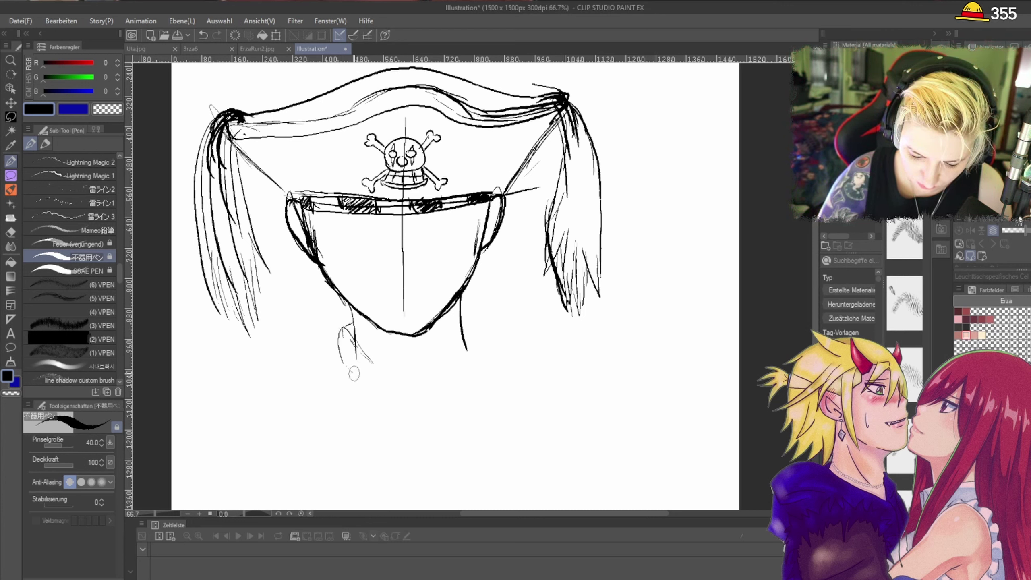
{"action": "mouse_move", "coordinate": [467, 312]}
{"action": "left_mouse_down"}
{"action": "mouse_move", "coordinate": [462, 326]}
{"action": "mouse_move", "coordinate": [478, 350]}
{"action": "mouse_move", "coordinate": [430, 393]}
{"action": "left_mouse_up"}
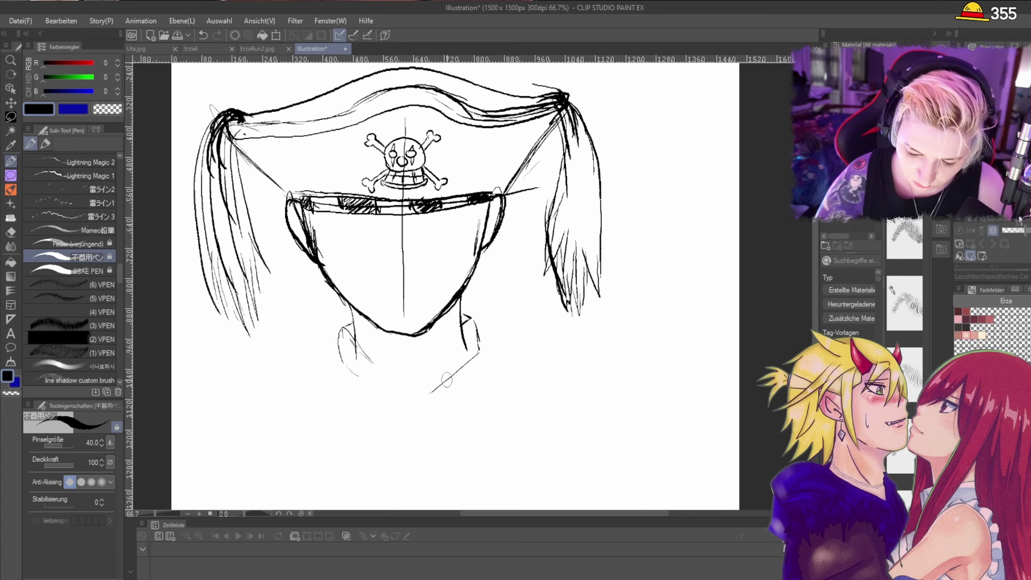
{"action": "mouse_move", "coordinate": [365, 359]}
{"action": "left_mouse_down"}
{"action": "mouse_move", "coordinate": [399, 391]}
{"action": "mouse_move", "coordinate": [425, 392]}
{"action": "mouse_move", "coordinate": [428, 430]}
{"action": "left_mouse_up"}
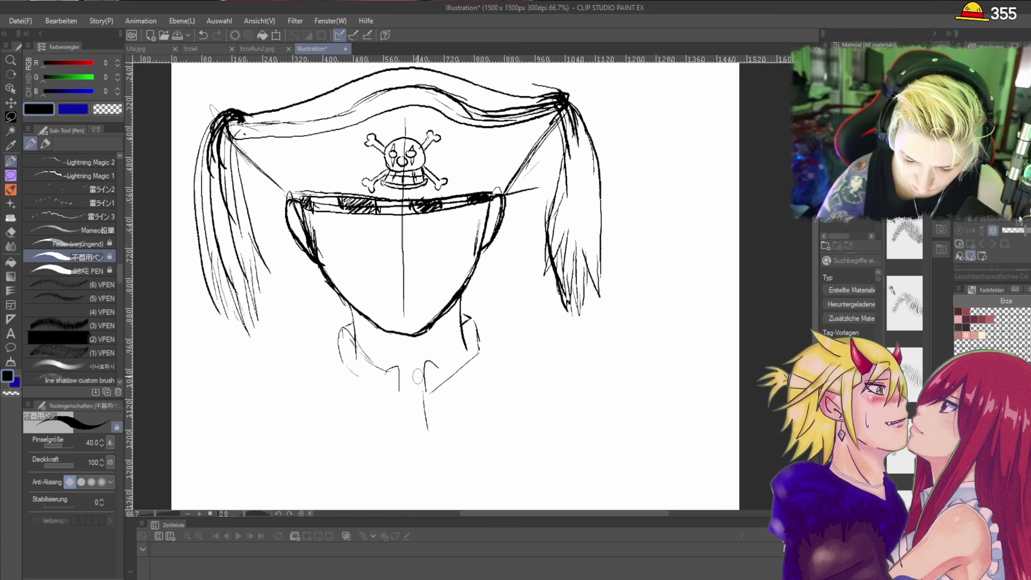
{"action": "mouse_move", "coordinate": [417, 377]}
{"action": "left_mouse_down"}
{"action": "mouse_move", "coordinate": [403, 458]}
{"action": "mouse_move", "coordinate": [445, 414]}
{"action": "mouse_move", "coordinate": [453, 441]}
{"action": "left_mouse_up"}
{"action": "left_click_drag", "start_coordinate": [815, 243], "coordinate": [815, 259]}
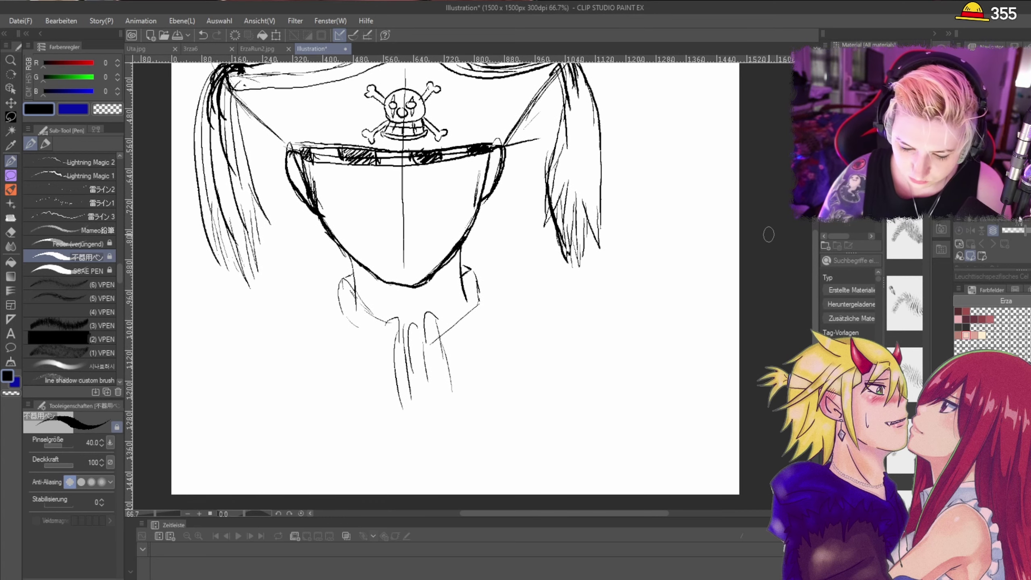
Step: Add another fold at the scarf's centre and thicken both sides of the neck wrap with lower edge lines
{"action": "left_click_drag", "start_coordinate": [384, 326], "coordinate": [386, 374]}
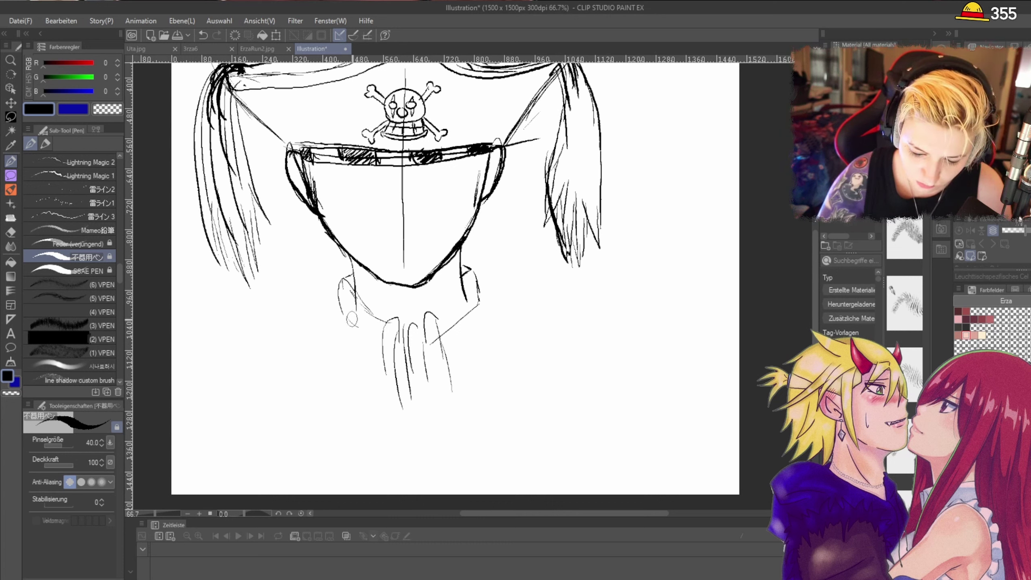
{"action": "left_click_drag", "start_coordinate": [342, 313], "coordinate": [381, 350]}
{"action": "mouse_move", "coordinate": [444, 344]}
{"action": "left_mouse_down"}
{"action": "mouse_move", "coordinate": [432, 324]}
{"action": "mouse_move", "coordinate": [462, 275]}
{"action": "mouse_move", "coordinate": [452, 292]}
{"action": "mouse_move", "coordinate": [469, 326]}
{"action": "mouse_move", "coordinate": [458, 340]}
{"action": "mouse_move", "coordinate": [485, 304]}
{"action": "left_mouse_up"}
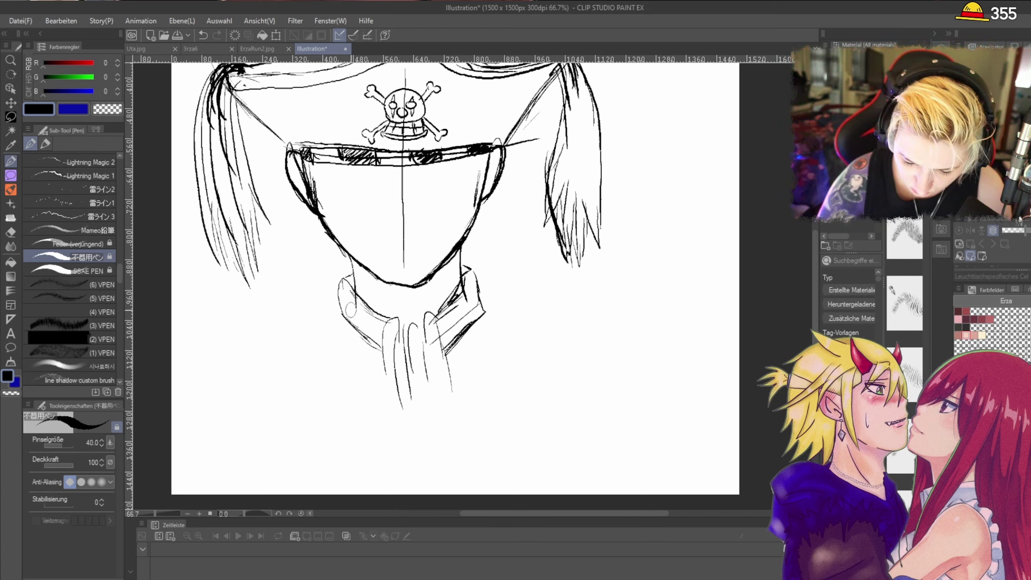
{"action": "mouse_move", "coordinate": [340, 282]}
{"action": "left_mouse_down"}
{"action": "mouse_move", "coordinate": [335, 323]}
{"action": "mouse_move", "coordinate": [389, 369]}
{"action": "left_mouse_up"}
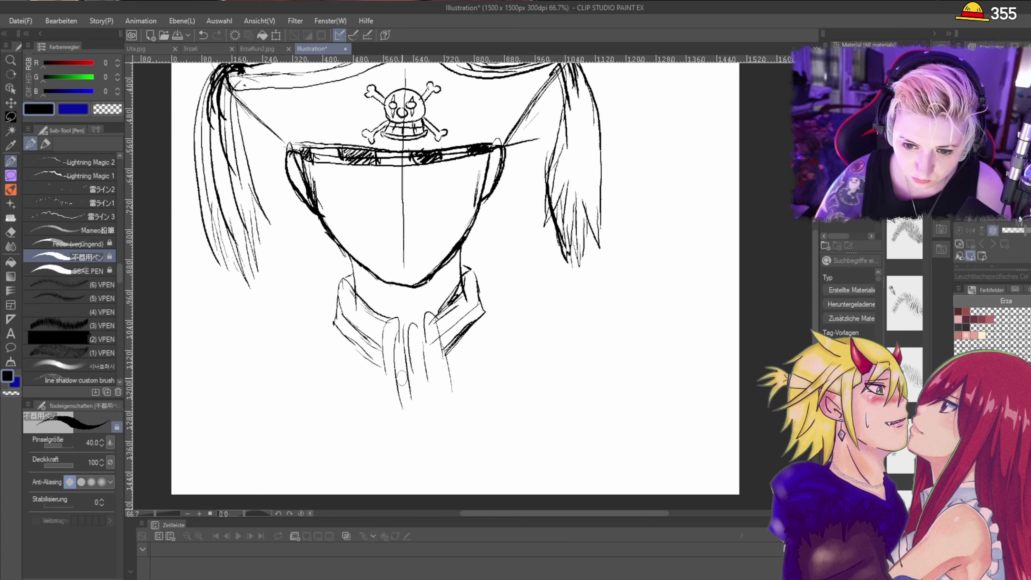
Step: Draw the scarf's long hanging end with an uneven hem, and add fold lines at the knot and neck
{"action": "mouse_move", "coordinate": [382, 351]}
{"action": "left_mouse_down"}
{"action": "mouse_move", "coordinate": [391, 465]}
{"action": "mouse_move", "coordinate": [398, 447]}
{"action": "mouse_move", "coordinate": [453, 465]}
{"action": "mouse_move", "coordinate": [450, 433]}
{"action": "left_mouse_up"}
{"action": "left_click_drag", "start_coordinate": [447, 385], "coordinate": [473, 480]}
{"action": "left_click_drag", "start_coordinate": [451, 434], "coordinate": [472, 483]}
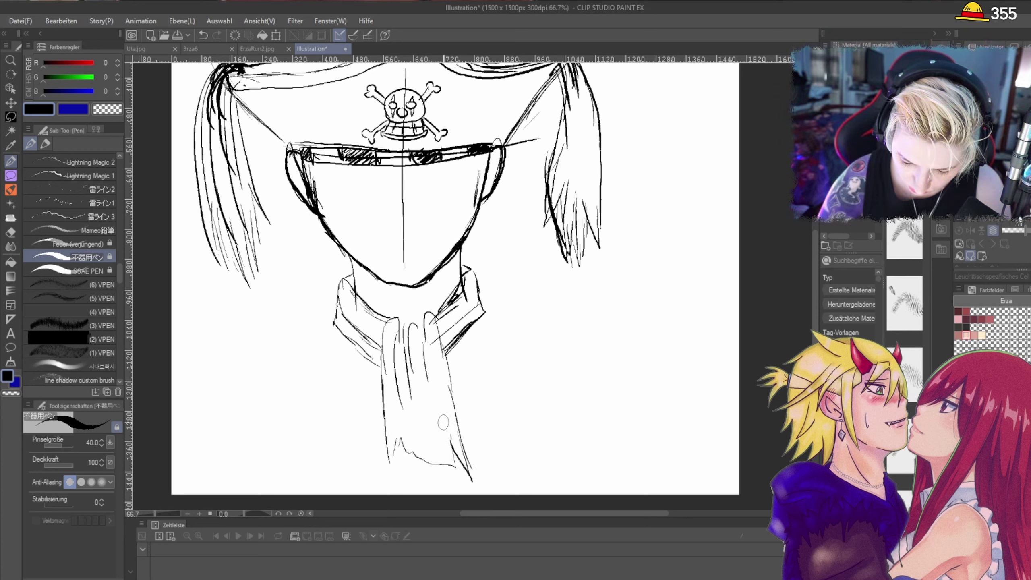
{"action": "mouse_move", "coordinate": [397, 318]}
{"action": "left_mouse_down"}
{"action": "mouse_move", "coordinate": [425, 317]}
{"action": "mouse_move", "coordinate": [405, 345]}
{"action": "left_mouse_up"}
{"action": "left_click_drag", "start_coordinate": [446, 264], "coordinate": [432, 305]}
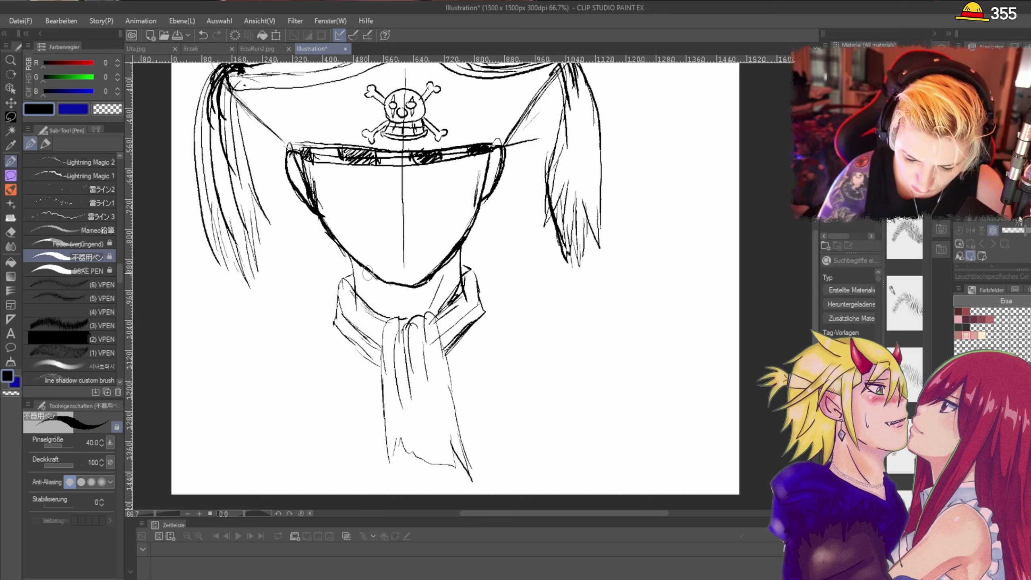
{"action": "left_click_drag", "start_coordinate": [367, 274], "coordinate": [390, 320]}
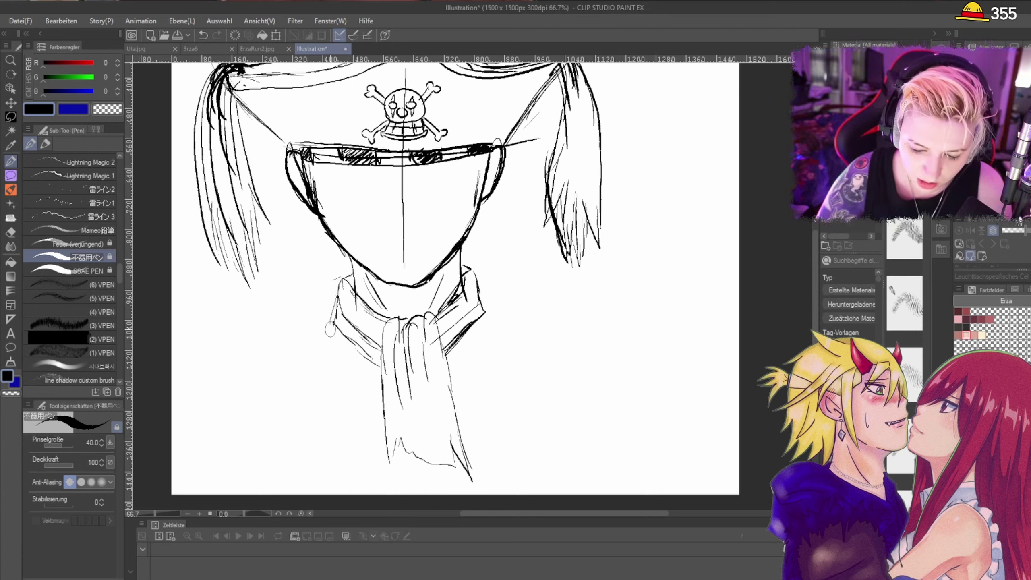
Step: Sketch the open coat's front with long inner edge lines below the scarf and jagged outer edges down both sides of the chest
{"action": "left_click_drag", "start_coordinate": [343, 280], "coordinate": [334, 475]}
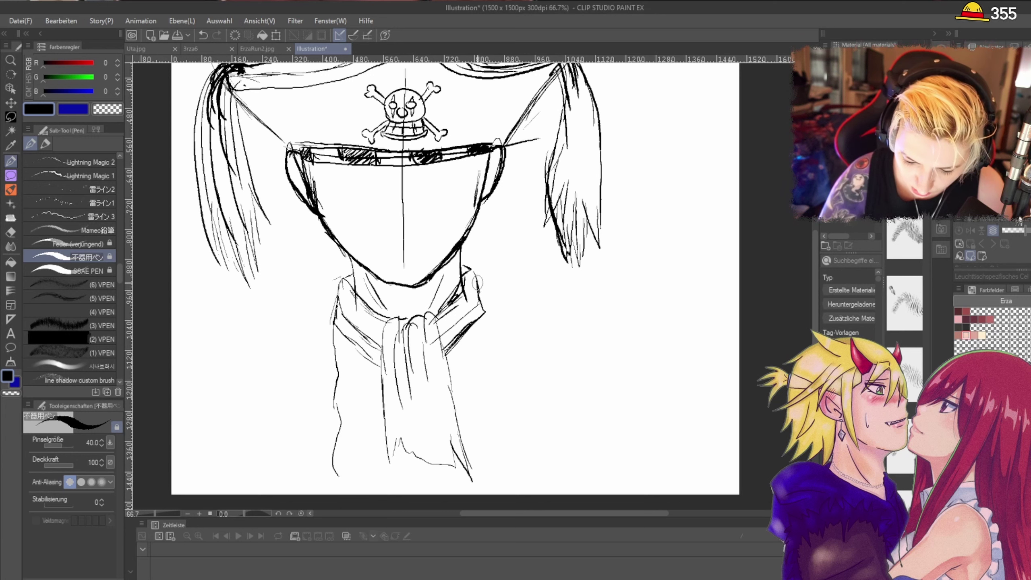
{"action": "left_click_drag", "start_coordinate": [477, 282], "coordinate": [518, 467]}
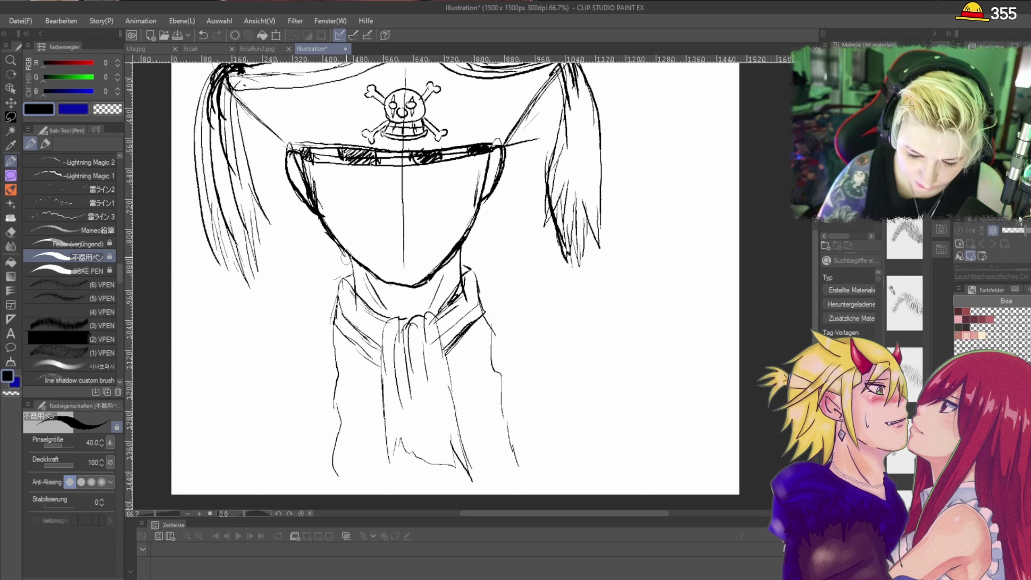
{"action": "mouse_move", "coordinate": [341, 273]}
{"action": "left_mouse_down"}
{"action": "mouse_move", "coordinate": [273, 287]}
{"action": "mouse_move", "coordinate": [291, 316]}
{"action": "mouse_move", "coordinate": [275, 369]}
{"action": "mouse_move", "coordinate": [286, 384]}
{"action": "mouse_move", "coordinate": [279, 426]}
{"action": "mouse_move", "coordinate": [299, 489]}
{"action": "left_mouse_up"}
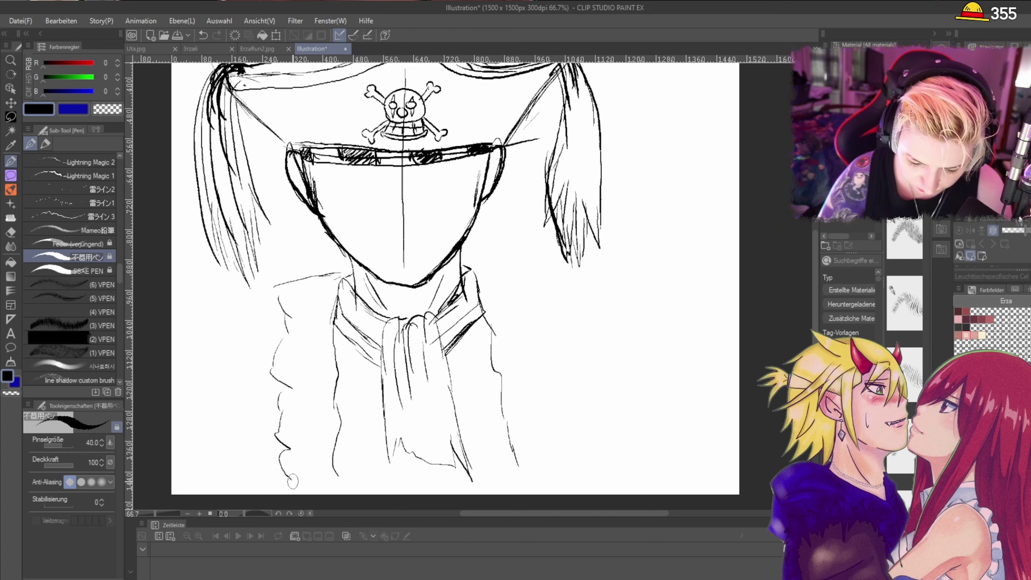
{"action": "left_click_drag", "start_coordinate": [481, 267], "coordinate": [511, 275]}
{"action": "mouse_move", "coordinate": [507, 280]}
{"action": "left_mouse_down"}
{"action": "mouse_move", "coordinate": [514, 303]}
{"action": "mouse_move", "coordinate": [553, 338]}
{"action": "mouse_move", "coordinate": [547, 392]}
{"action": "mouse_move", "coordinate": [569, 468]}
{"action": "mouse_move", "coordinate": [524, 483]}
{"action": "left_mouse_up"}
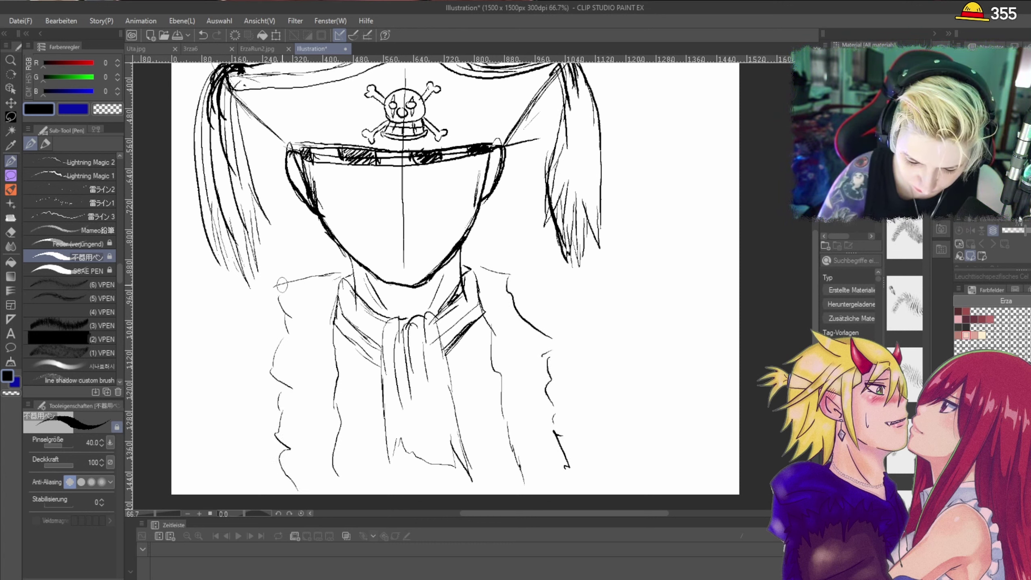
Step: Draw the sloping shoulders and upper sleeve outlines, with a flat oval epaulette on top of each shoulder
{"action": "mouse_move", "coordinate": [282, 284]}
{"action": "left_mouse_down"}
{"action": "mouse_move", "coordinate": [219, 303]}
{"action": "mouse_move", "coordinate": [197, 327]}
{"action": "mouse_move", "coordinate": [189, 360]}
{"action": "mouse_move", "coordinate": [205, 400]}
{"action": "left_mouse_up"}
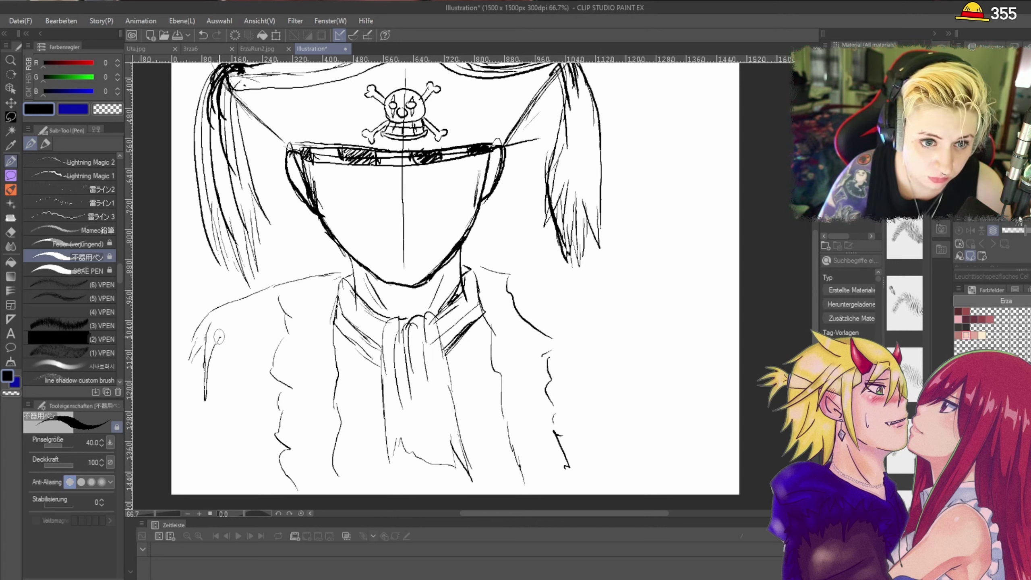
{"action": "mouse_move", "coordinate": [269, 289]}
{"action": "left_mouse_down"}
{"action": "mouse_move", "coordinate": [208, 317]}
{"action": "mouse_move", "coordinate": [233, 326]}
{"action": "mouse_move", "coordinate": [268, 289]}
{"action": "left_mouse_up"}
{"action": "mouse_move", "coordinate": [568, 269]}
{"action": "left_mouse_down"}
{"action": "mouse_move", "coordinate": [507, 286]}
{"action": "mouse_move", "coordinate": [560, 269]}
{"action": "mouse_move", "coordinate": [624, 339]}
{"action": "mouse_move", "coordinate": [642, 389]}
{"action": "left_mouse_up"}
{"action": "left_click_drag", "start_coordinate": [608, 301], "coordinate": [647, 396]}
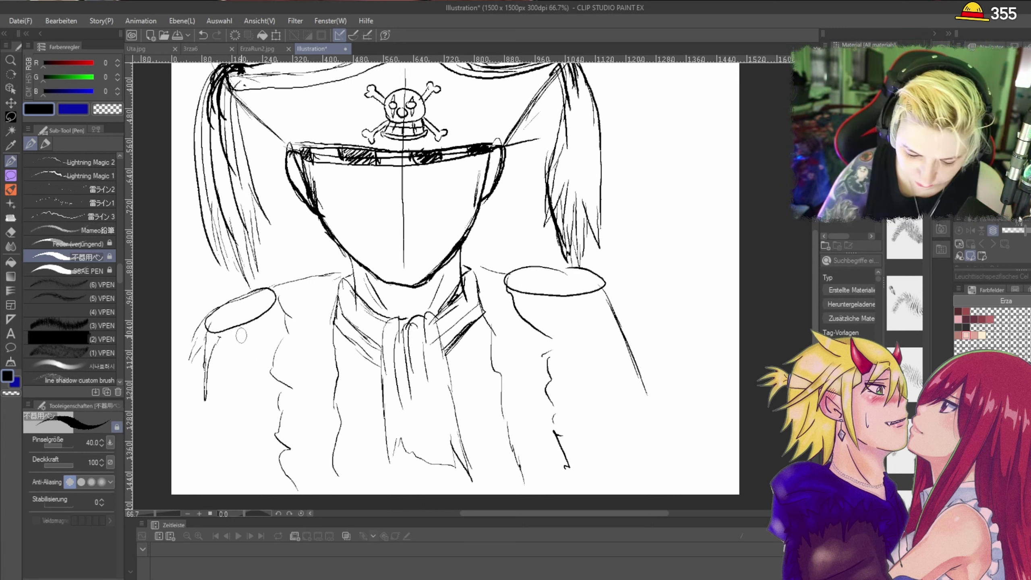
{"action": "mouse_move", "coordinate": [203, 328]}
{"action": "left_mouse_down"}
{"action": "mouse_move", "coordinate": [191, 426]}
{"action": "mouse_move", "coordinate": [200, 487]}
{"action": "left_mouse_up"}
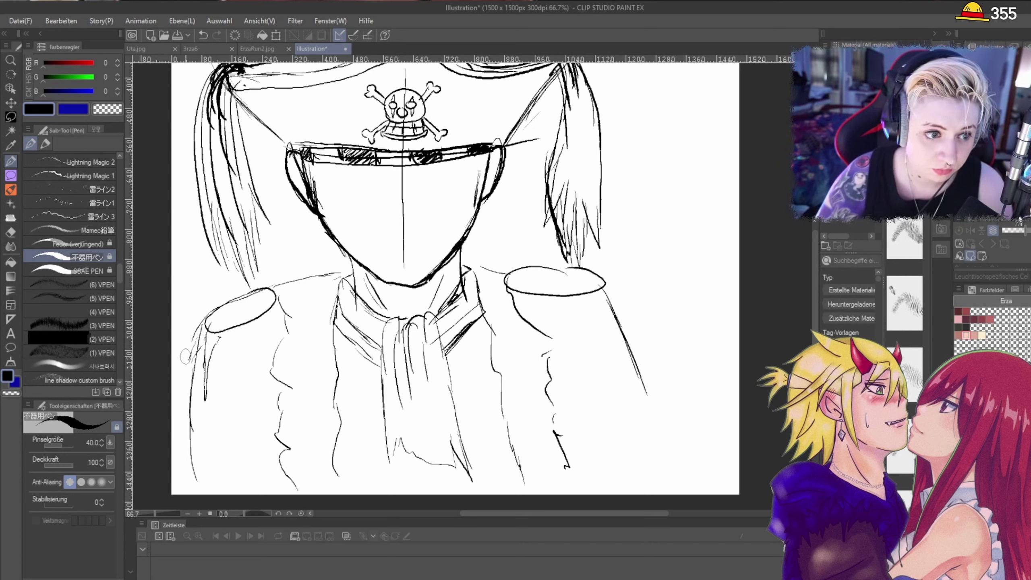
Step: Hang rows of narrow pointed fringe strands from the lower edge of both oval epaulettes
{"action": "mouse_move", "coordinate": [205, 329]}
{"action": "left_mouse_down"}
{"action": "mouse_move", "coordinate": [199, 368]}
{"action": "mouse_move", "coordinate": [221, 352]}
{"action": "mouse_move", "coordinate": [234, 381]}
{"action": "left_mouse_up"}
{"action": "mouse_move", "coordinate": [239, 325]}
{"action": "left_mouse_down"}
{"action": "mouse_move", "coordinate": [244, 375]}
{"action": "mouse_move", "coordinate": [249, 311]}
{"action": "mouse_move", "coordinate": [268, 368]}
{"action": "left_mouse_up"}
{"action": "mouse_move", "coordinate": [263, 308]}
{"action": "left_mouse_down"}
{"action": "mouse_move", "coordinate": [274, 355]}
{"action": "mouse_move", "coordinate": [279, 335]}
{"action": "left_mouse_up"}
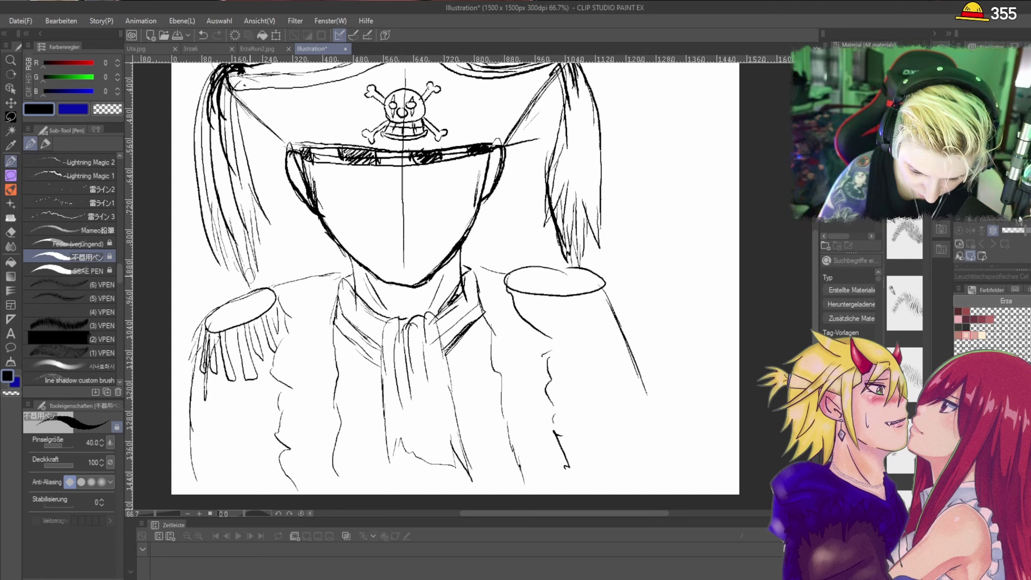
{"action": "left_click_drag", "start_coordinate": [205, 310], "coordinate": [193, 359]}
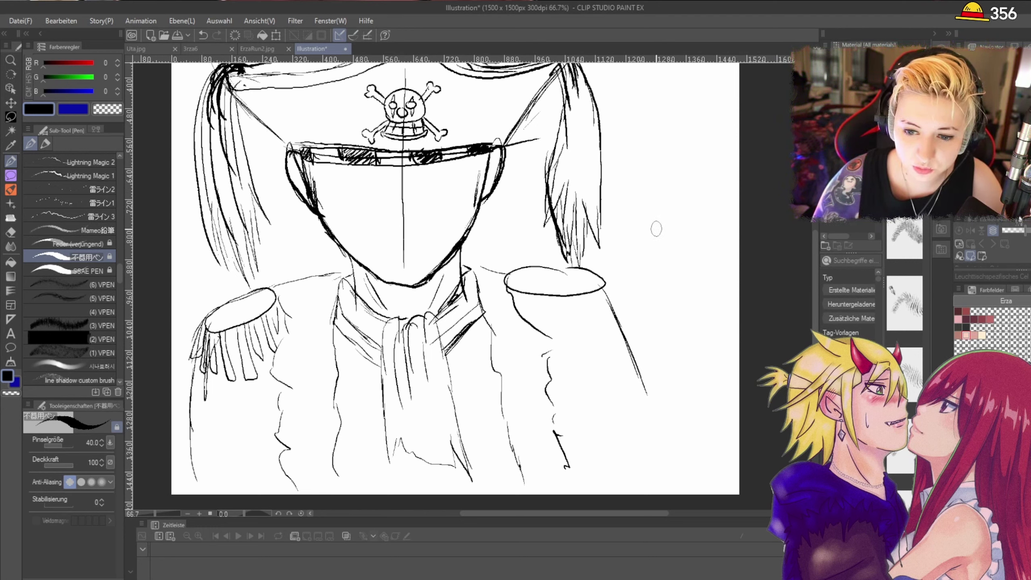
{"action": "mouse_move", "coordinate": [515, 294]}
{"action": "left_mouse_down"}
{"action": "mouse_move", "coordinate": [529, 330]}
{"action": "mouse_move", "coordinate": [556, 347]}
{"action": "left_mouse_up"}
{"action": "left_click_drag", "start_coordinate": [548, 273], "coordinate": [578, 360]}
{"action": "mouse_move", "coordinate": [573, 284]}
{"action": "left_mouse_down"}
{"action": "mouse_move", "coordinate": [588, 359]}
{"action": "mouse_move", "coordinate": [609, 356]}
{"action": "mouse_move", "coordinate": [634, 330]}
{"action": "left_mouse_up"}
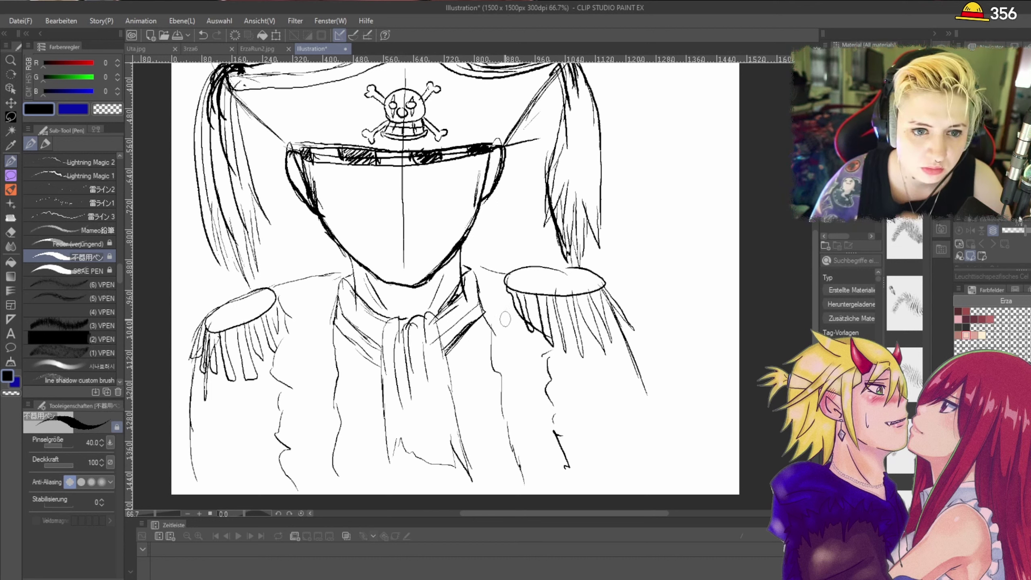
Step: Add an inner curve to each epaulette and thicken the jagged shoulder lines between the neck and the epaulettes
{"action": "mouse_move", "coordinate": [554, 281]}
{"action": "left_mouse_down"}
{"action": "mouse_move", "coordinate": [528, 284]}
{"action": "mouse_move", "coordinate": [577, 279]}
{"action": "mouse_move", "coordinate": [542, 275]}
{"action": "left_mouse_up"}
{"action": "mouse_move", "coordinate": [262, 300]}
{"action": "left_mouse_down"}
{"action": "mouse_move", "coordinate": [227, 323]}
{"action": "mouse_move", "coordinate": [331, 273]}
{"action": "mouse_move", "coordinate": [276, 286]}
{"action": "left_mouse_up"}
{"action": "left_click_drag", "start_coordinate": [472, 264], "coordinate": [506, 272]}
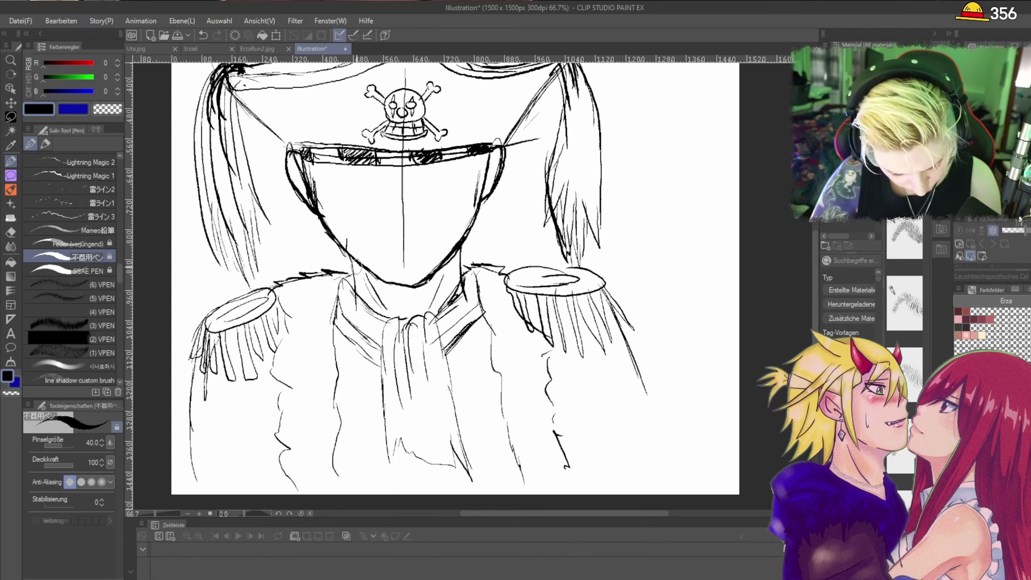
{"action": "key", "text": "ctrl+z"}
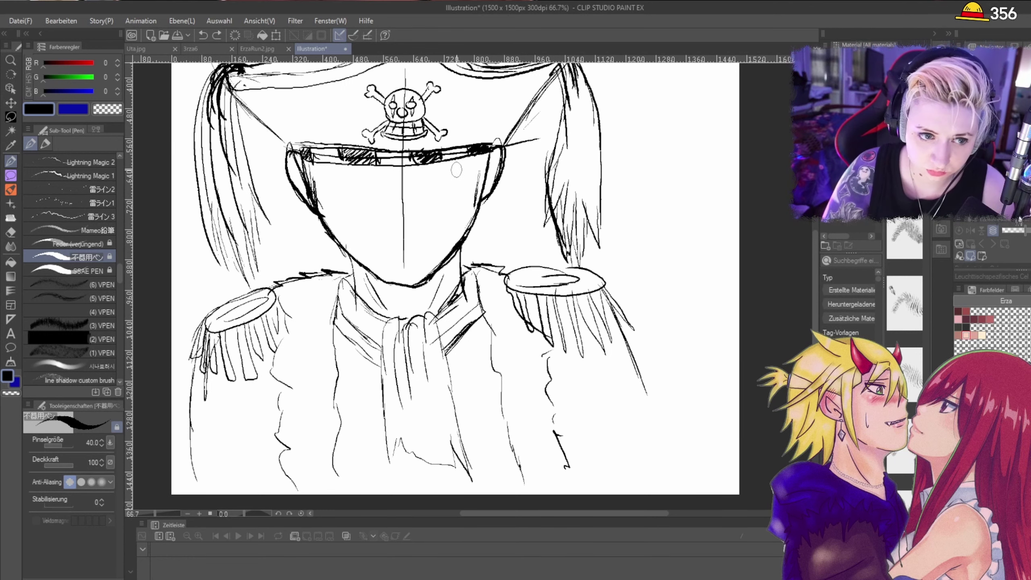
Step: Extend and thicken the coat's left inner front edge down to the lower canvas border
{"action": "scroll", "coordinate": [548, 128], "scroll_direction": "up", "scroll_amount": 1}
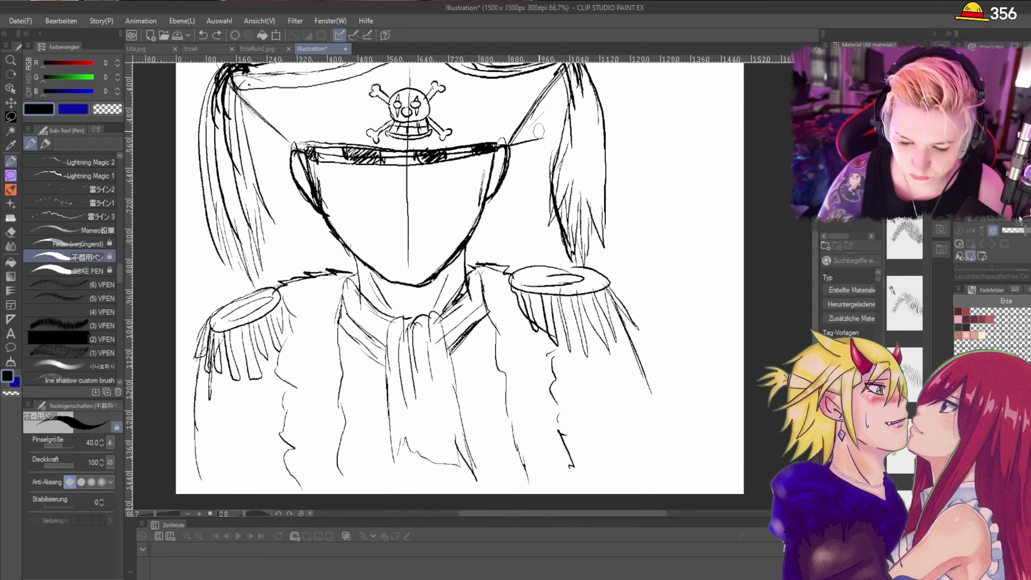
{"action": "left_click_drag", "start_coordinate": [340, 447], "coordinate": [349, 492]}
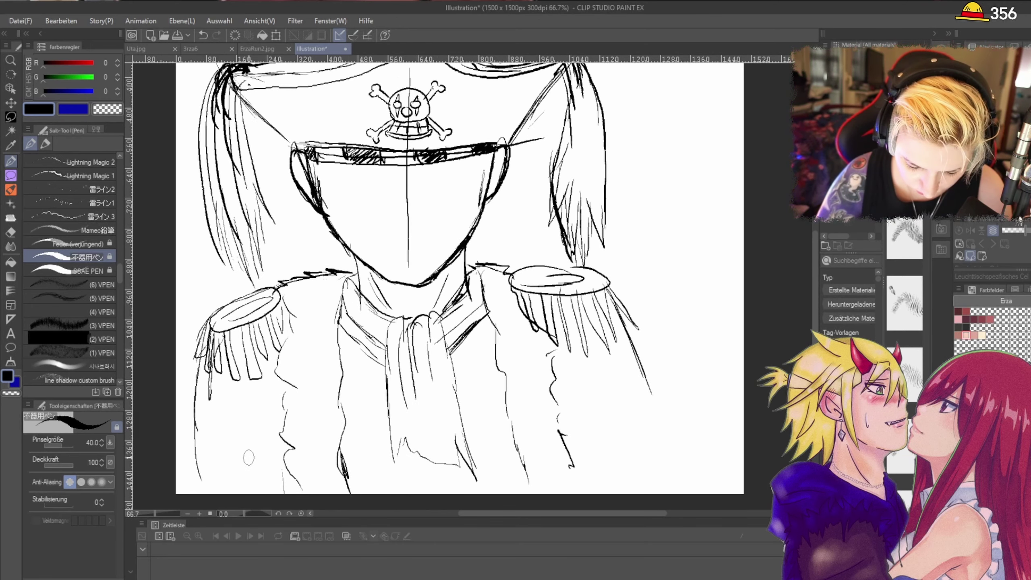
Step: Try two inner arm lines on the left sleeve below the epaulette fringe, and undo them
{"action": "left_click_drag", "start_coordinate": [245, 414], "coordinate": [253, 481]}
{"action": "left_click_drag", "start_coordinate": [270, 385], "coordinate": [255, 455]}
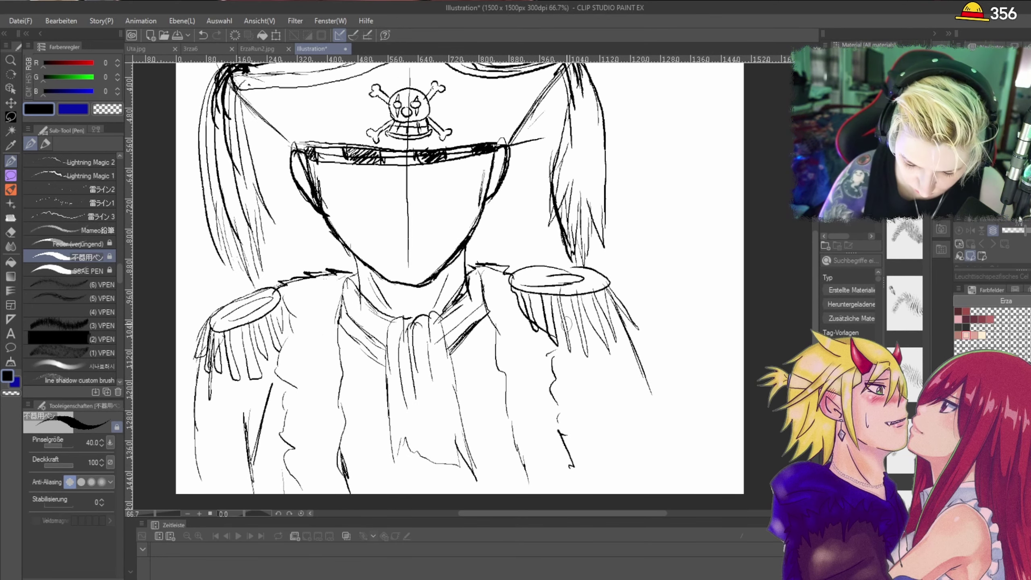
{"action": "key", "text": "ctrl+z"}
{"action": "key", "text": "ctrl+z"}
Step: Outline the right sleeve with inner and outer arm lines, and extend the remaining coat edges to the lower canvas border
{"action": "left_click_drag", "start_coordinate": [588, 388], "coordinate": [596, 448]}
{"action": "left_click_drag", "start_coordinate": [635, 360], "coordinate": [666, 439]}
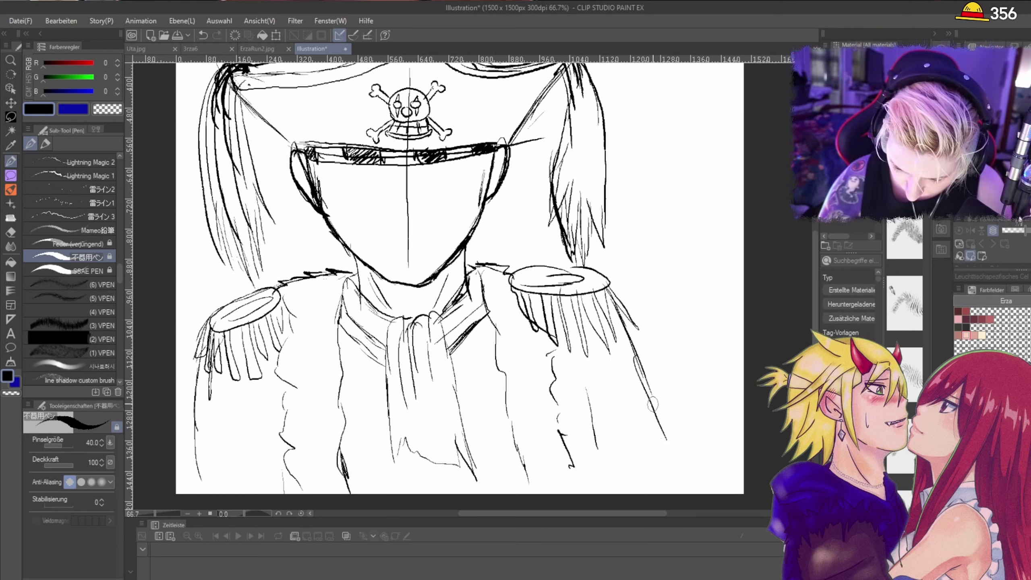
{"action": "left_click_drag", "start_coordinate": [652, 404], "coordinate": [664, 483]}
{"action": "left_click_drag", "start_coordinate": [516, 426], "coordinate": [532, 503]}
{"action": "left_click_drag", "start_coordinate": [566, 454], "coordinate": [577, 489]}
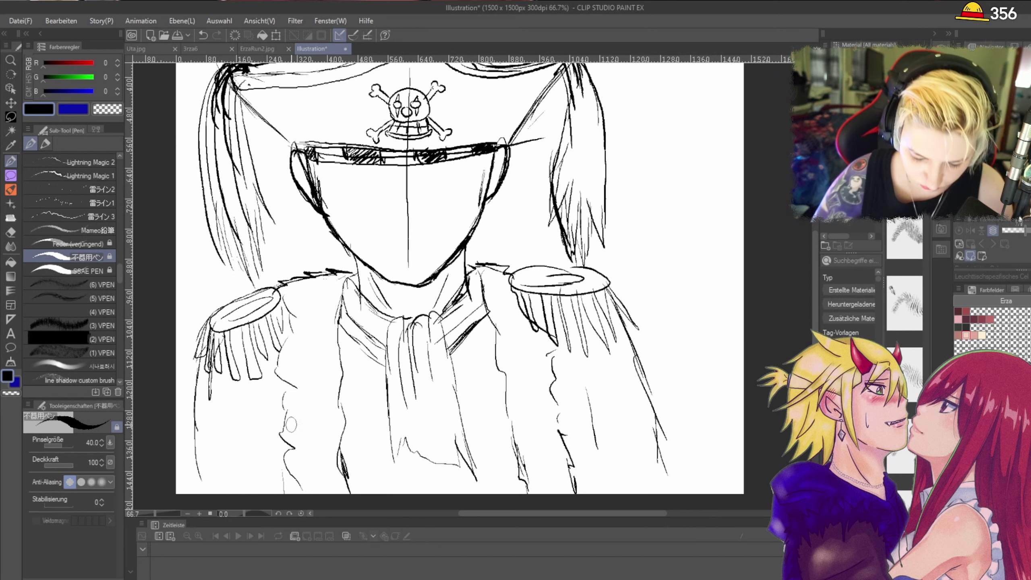
{"action": "mouse_move", "coordinate": [292, 423]}
{"action": "left_mouse_down"}
{"action": "mouse_move", "coordinate": [282, 446]}
{"action": "mouse_move", "coordinate": [297, 497]}
{"action": "left_mouse_up"}
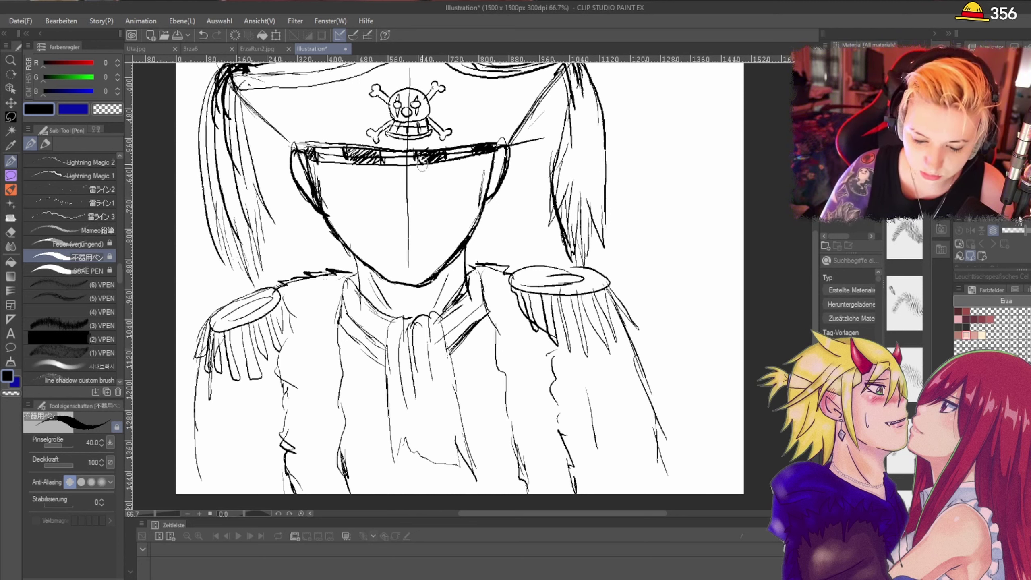
Step: Draw stepped sideburn lines beside both ears below the headband, and thicken the hat's slanted lower edges
{"action": "left_click_drag", "start_coordinate": [313, 156], "coordinate": [329, 227]}
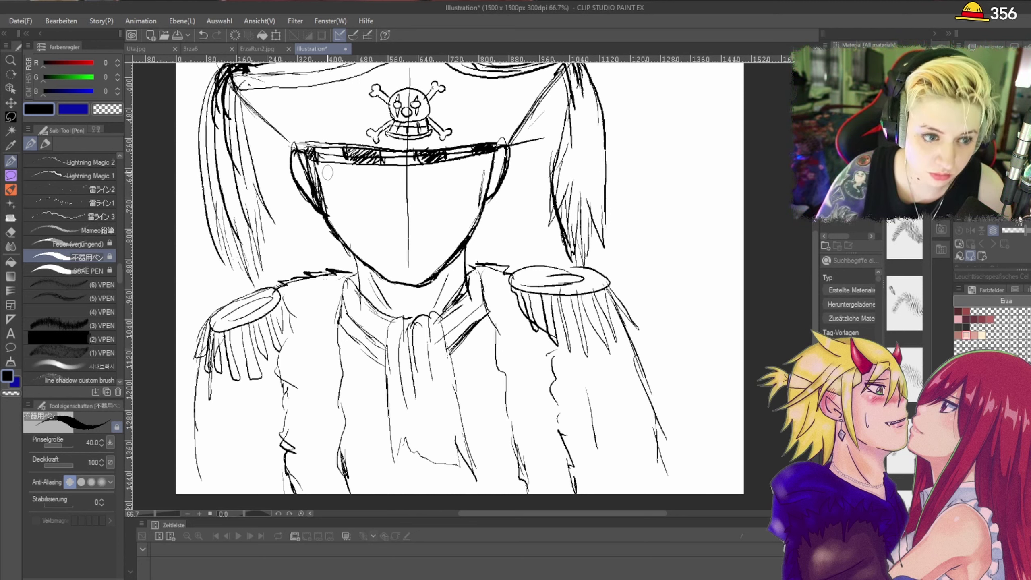
{"action": "left_click_drag", "start_coordinate": [326, 165], "coordinate": [325, 197]}
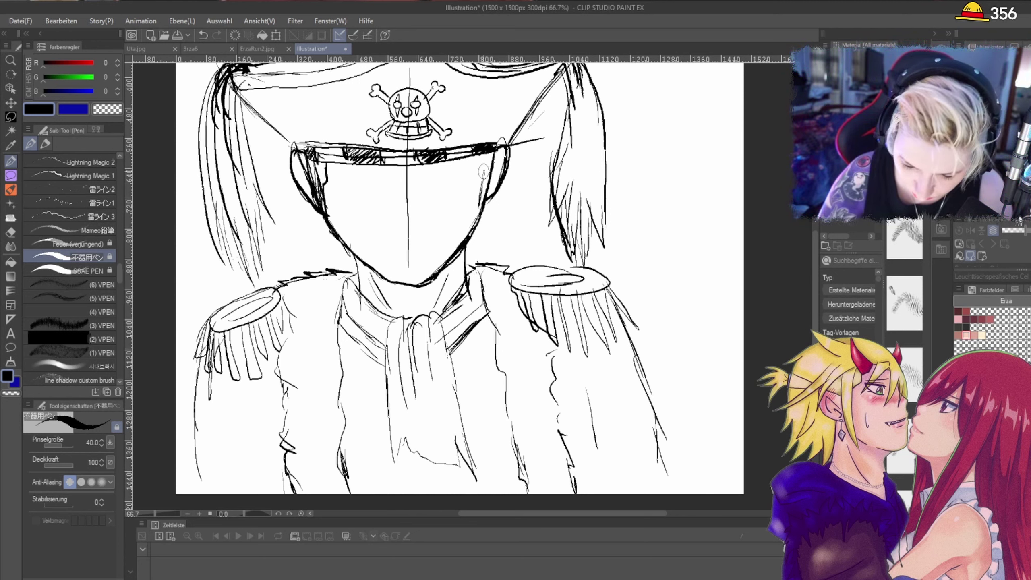
{"action": "left_click_drag", "start_coordinate": [480, 147], "coordinate": [479, 221]}
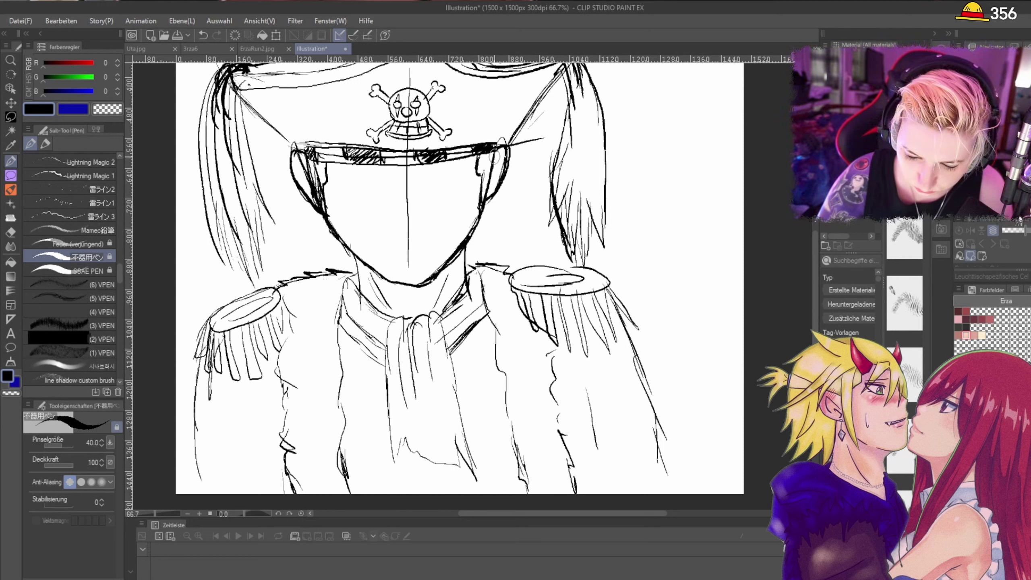
{"action": "mouse_move", "coordinate": [493, 157]}
{"action": "left_mouse_down"}
{"action": "mouse_move", "coordinate": [503, 173]}
{"action": "mouse_move", "coordinate": [486, 196]}
{"action": "left_mouse_up"}
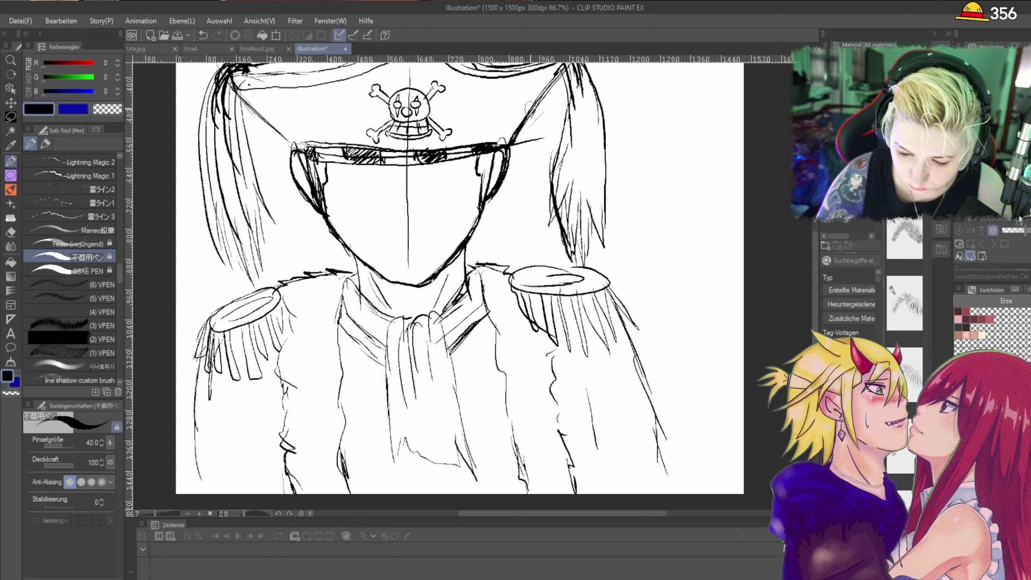
{"action": "left_click_drag", "start_coordinate": [311, 159], "coordinate": [235, 86]}
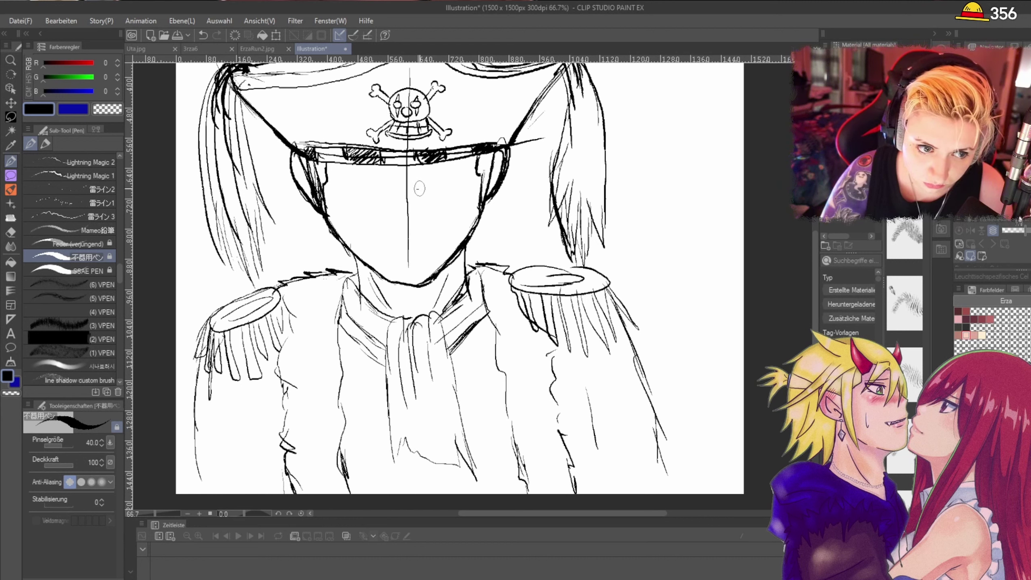
Step: Try straight horizontal eye lines on both sides of the face's centre line, and undo them
{"action": "left_click_drag", "start_coordinate": [419, 188], "coordinate": [459, 182]}
{"action": "key", "text": "ctrl+z"}
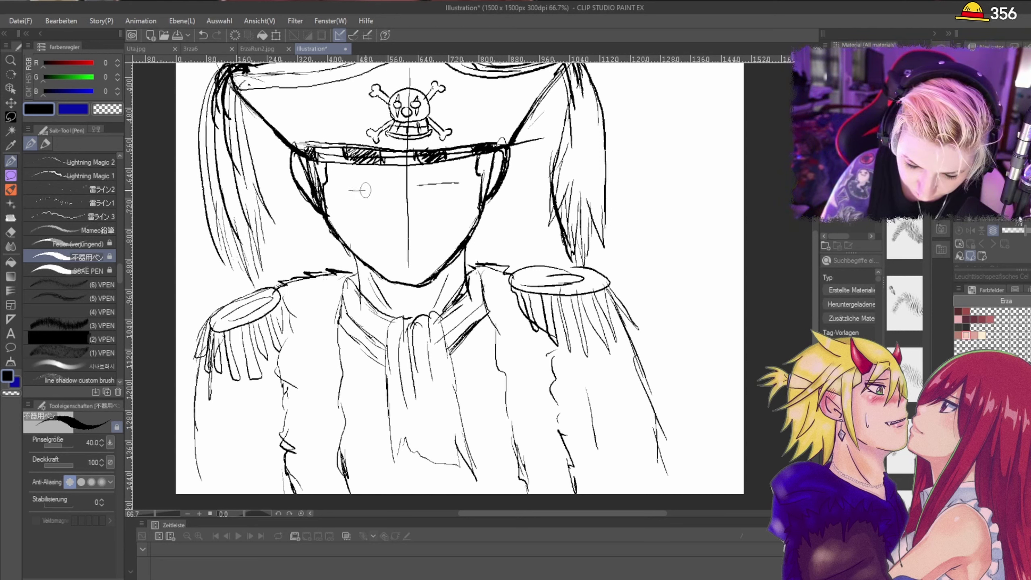
{"action": "key", "text": "ctrl+z"}
{"action": "mouse_move", "coordinate": [359, 188]}
{"action": "left_mouse_down"}
{"action": "mouse_move", "coordinate": [394, 186]}
{"action": "mouse_move", "coordinate": [355, 189]}
{"action": "mouse_move", "coordinate": [462, 183]}
{"action": "left_mouse_up"}
{"action": "key", "text": "ctrl+z"}
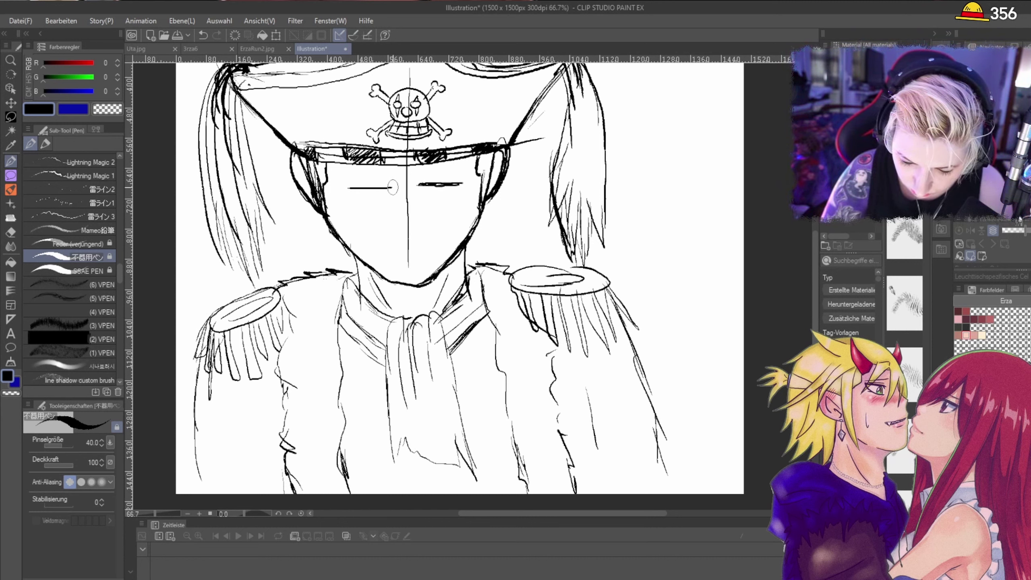
{"action": "left_click_drag", "start_coordinate": [358, 188], "coordinate": [383, 182]}
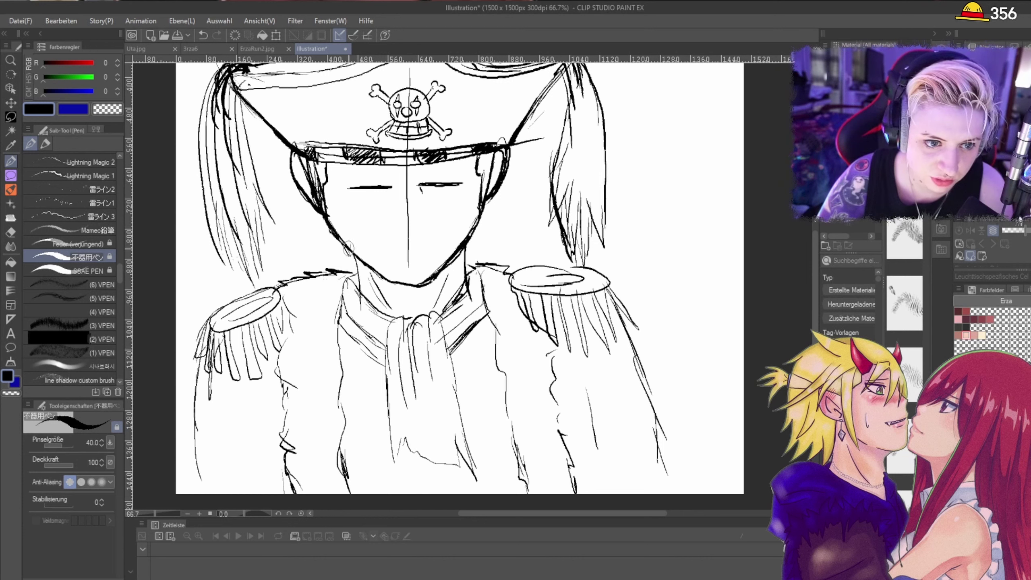
{"action": "key", "text": "ctrl+z"}
{"action": "key", "text": "ctrl+z"}
{"action": "key", "text": "ctrl+z"}
{"action": "key", "text": "ctrl+z"}
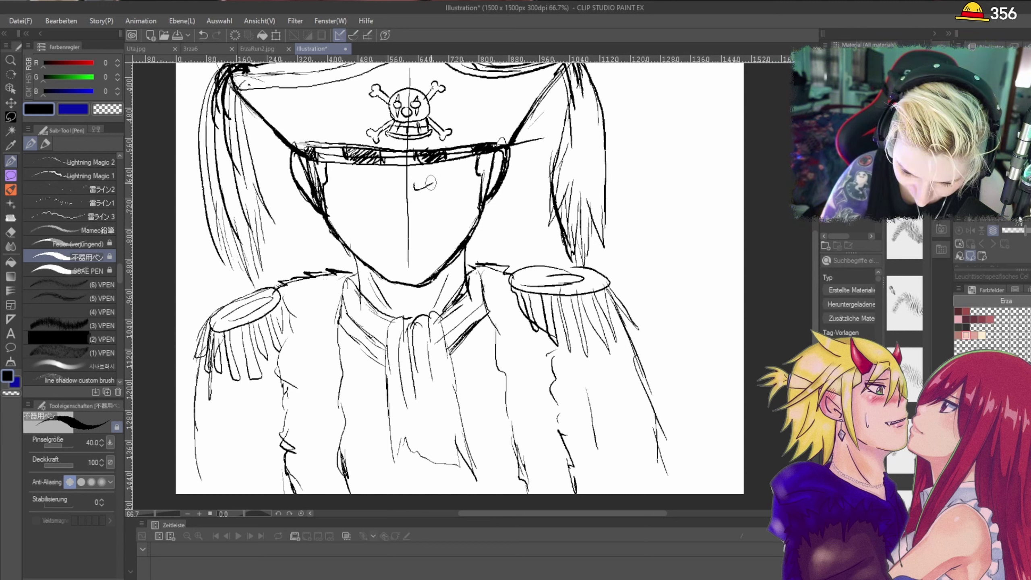
Step: Draw angry brows slanting down toward the centre line with hooked inner ends, and thicken both strokes
{"action": "left_click_drag", "start_coordinate": [431, 183], "coordinate": [469, 170]}
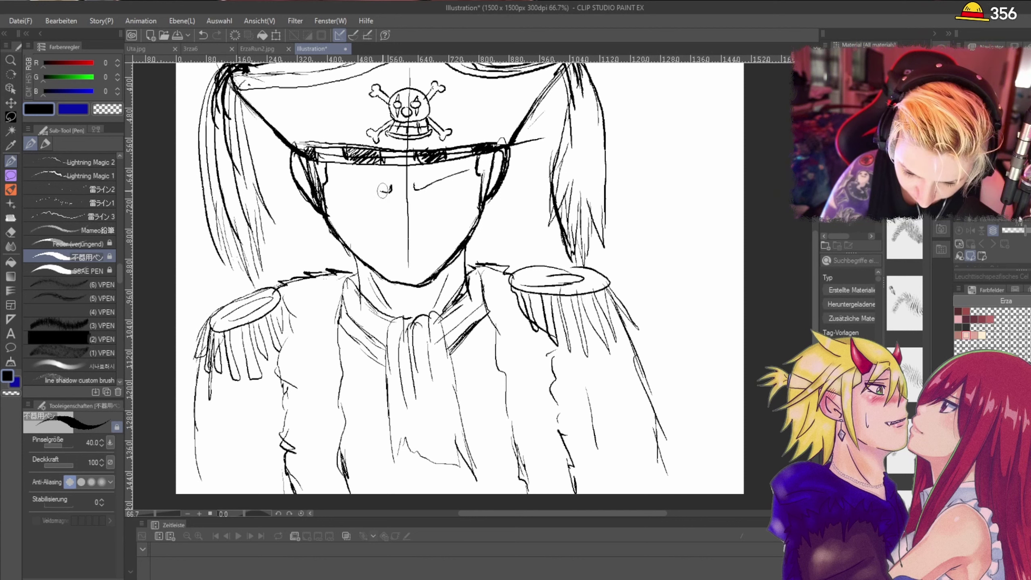
{"action": "mouse_move", "coordinate": [383, 190]}
{"action": "left_mouse_down"}
{"action": "mouse_move", "coordinate": [331, 175]}
{"action": "mouse_move", "coordinate": [389, 190]}
{"action": "mouse_move", "coordinate": [393, 182]}
{"action": "left_mouse_up"}
{"action": "key", "text": "ctrl+z"}
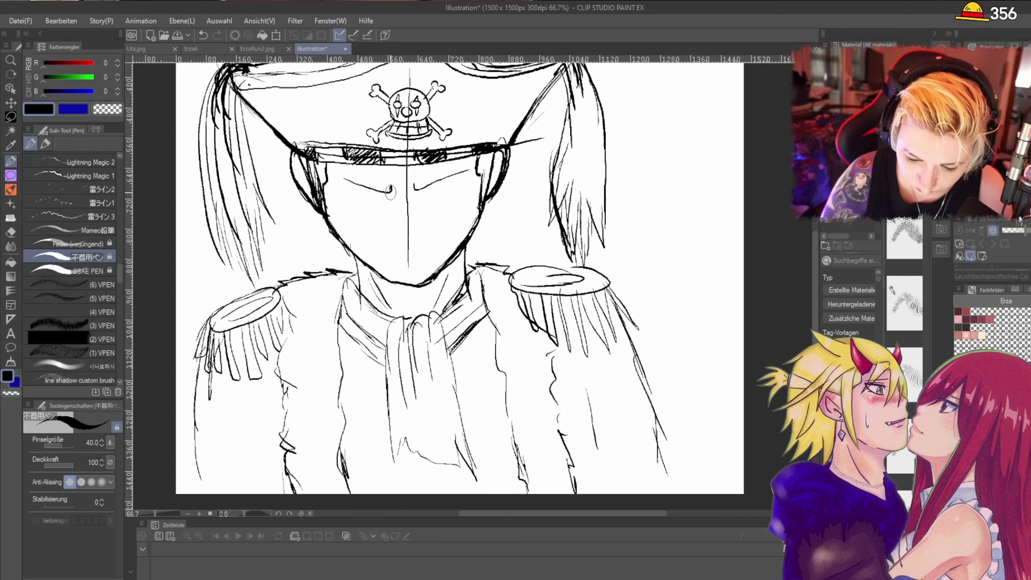
{"action": "scroll", "coordinate": [434, 187], "scroll_direction": "up", "scroll_amount": 1}
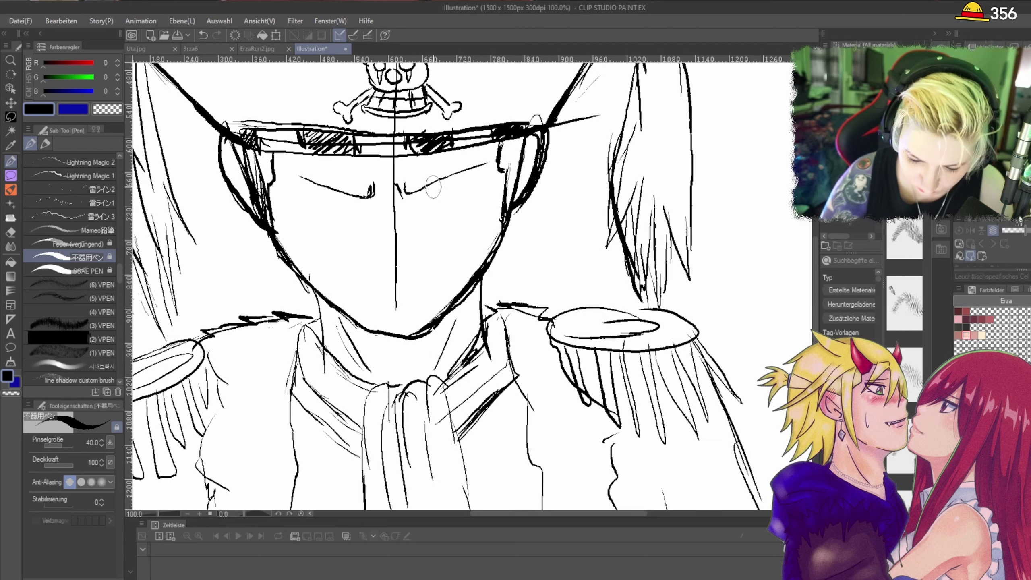
{"action": "left_click_drag", "start_coordinate": [419, 191], "coordinate": [486, 163]}
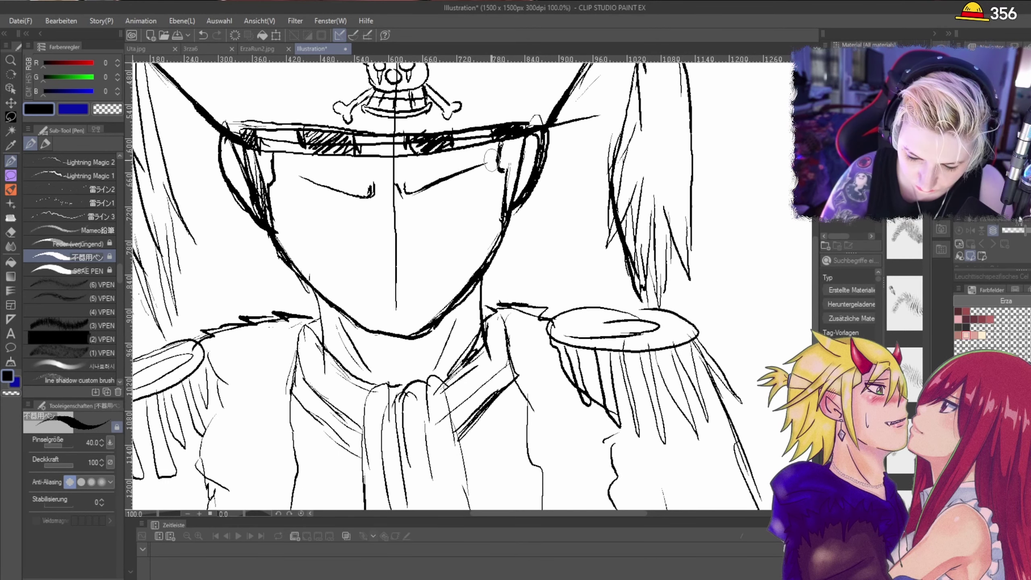
{"action": "left_click_drag", "start_coordinate": [293, 172], "coordinate": [363, 197]}
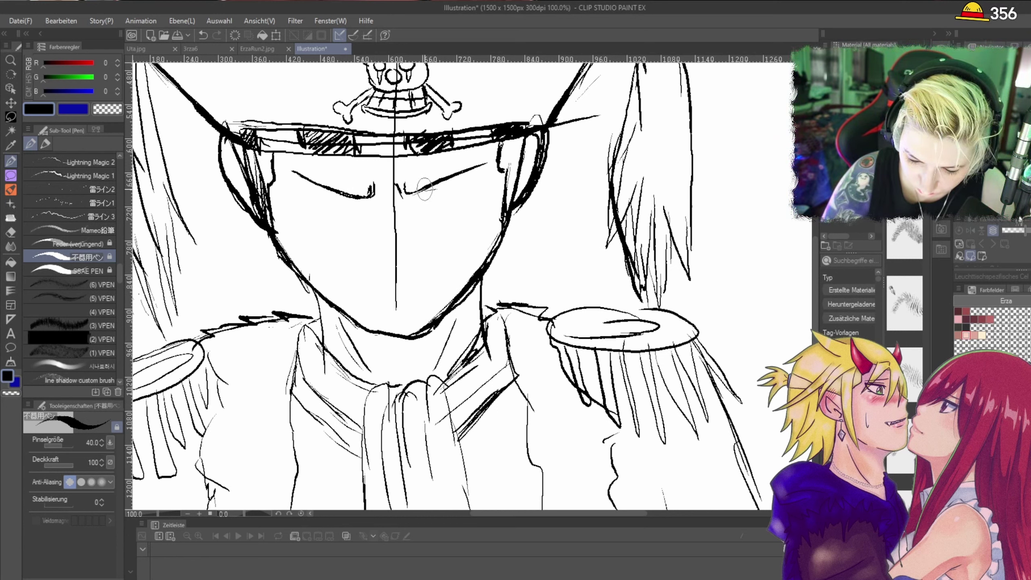
Step: Draw the narrow right-hand eye under its slanted brow, with upper and lower lids, pupil, outer lashes and under-eye line
{"action": "left_click_drag", "start_coordinate": [436, 186], "coordinate": [478, 185]}
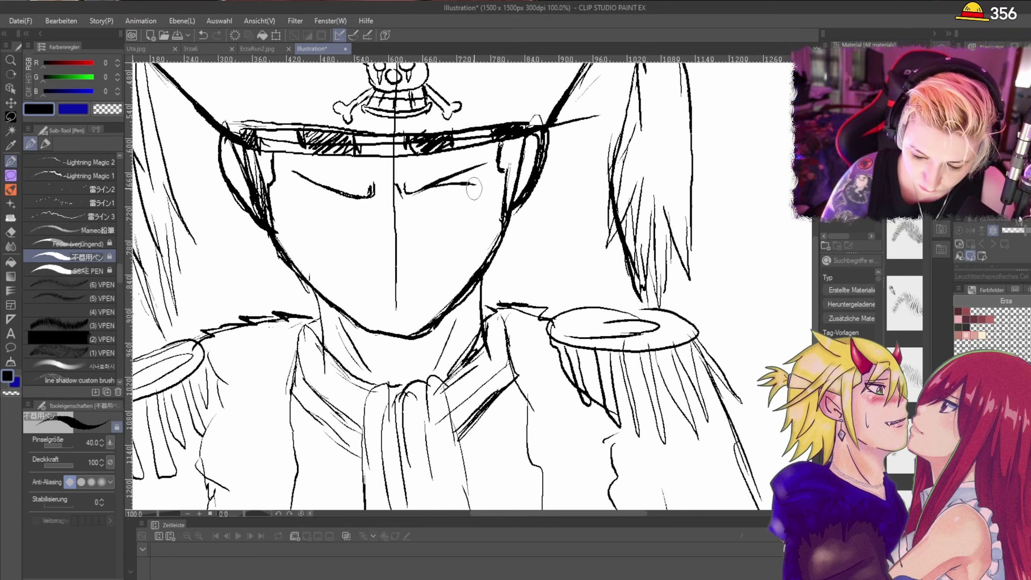
{"action": "left_click_drag", "start_coordinate": [305, 191], "coordinate": [339, 193]}
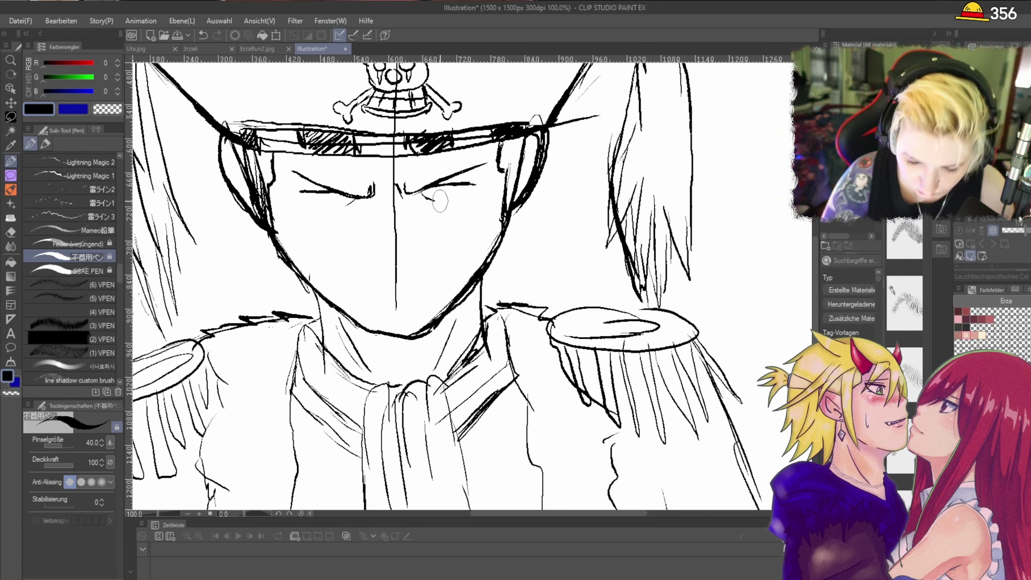
{"action": "left_click_drag", "start_coordinate": [424, 198], "coordinate": [459, 199]}
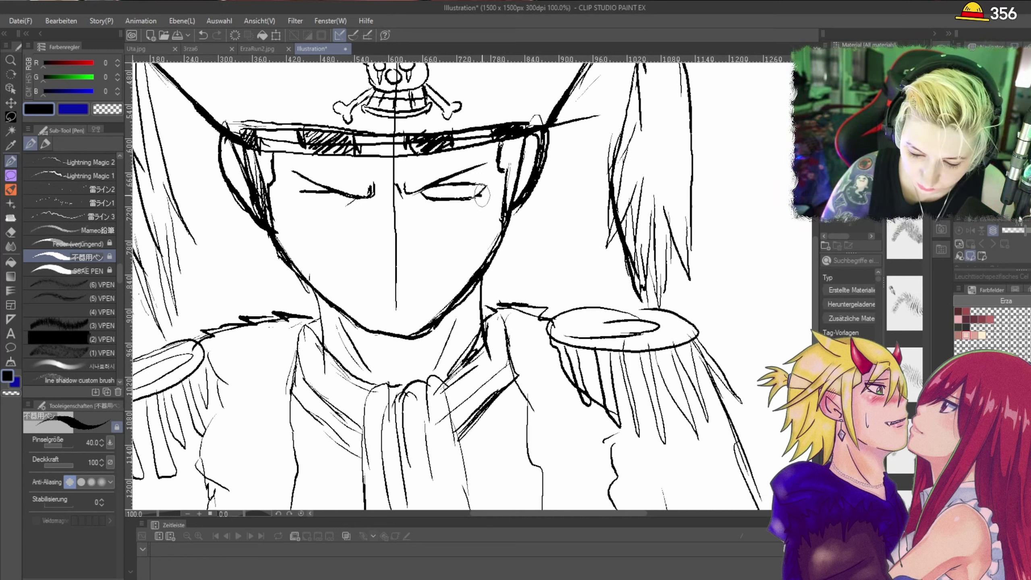
{"action": "left_click_drag", "start_coordinate": [484, 185], "coordinate": [449, 187]}
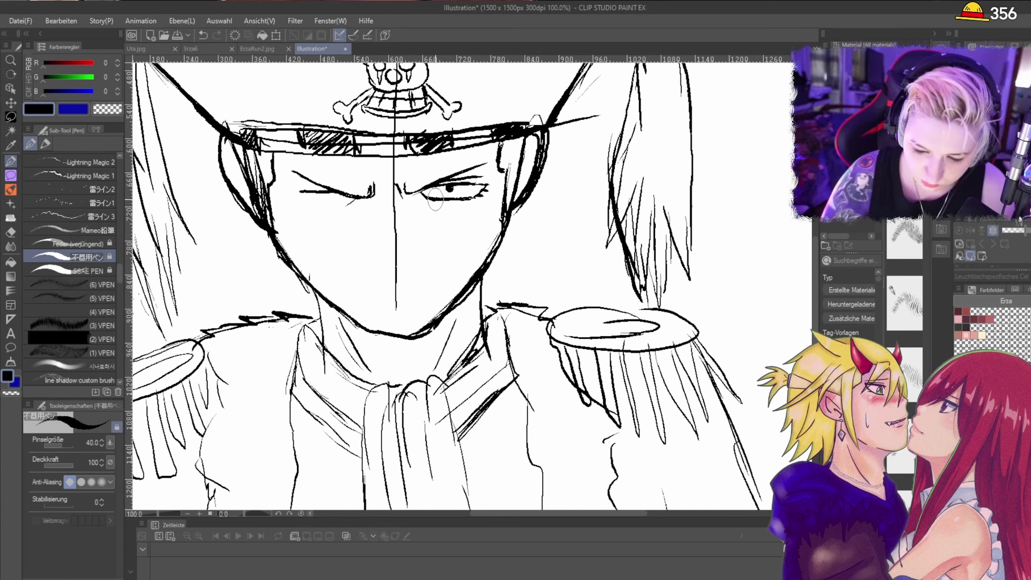
{"action": "left_click_drag", "start_coordinate": [419, 198], "coordinate": [429, 207]}
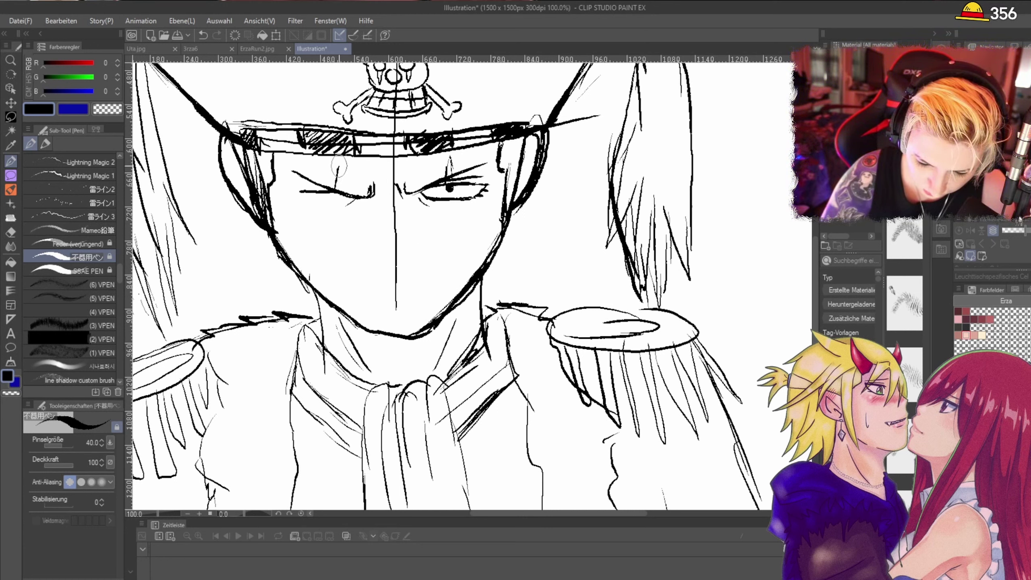
Step: Draw a pointed vertical marking above the left-hand eye, and complete that eye with a lower lid, outer lashes and dark pupil
{"action": "left_click_drag", "start_coordinate": [339, 165], "coordinate": [340, 191]}
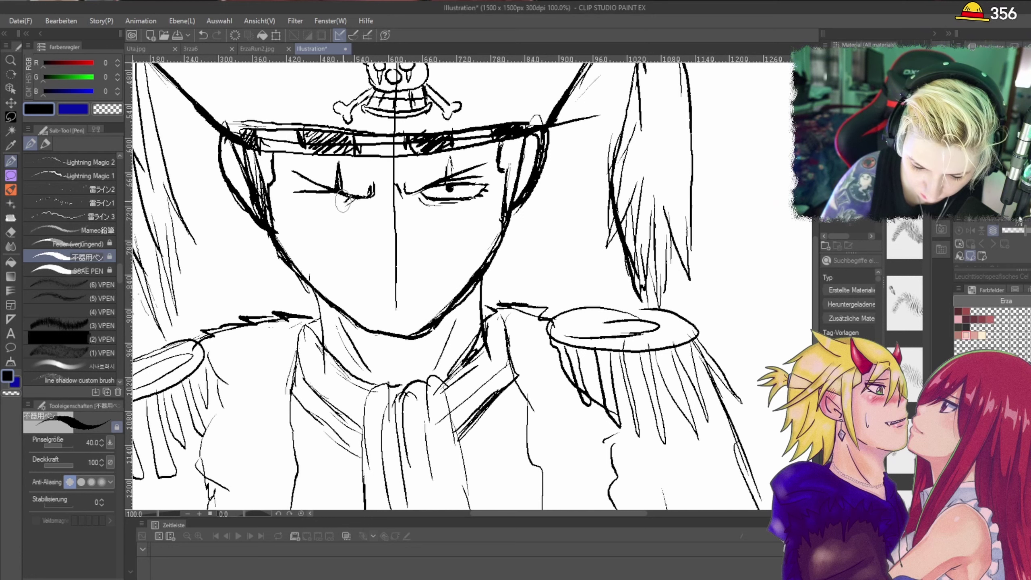
{"action": "mouse_move", "coordinate": [302, 204]}
{"action": "left_mouse_down"}
{"action": "mouse_move", "coordinate": [349, 199]}
{"action": "mouse_move", "coordinate": [309, 205]}
{"action": "left_mouse_up"}
{"action": "key", "text": "ctrl+z"}
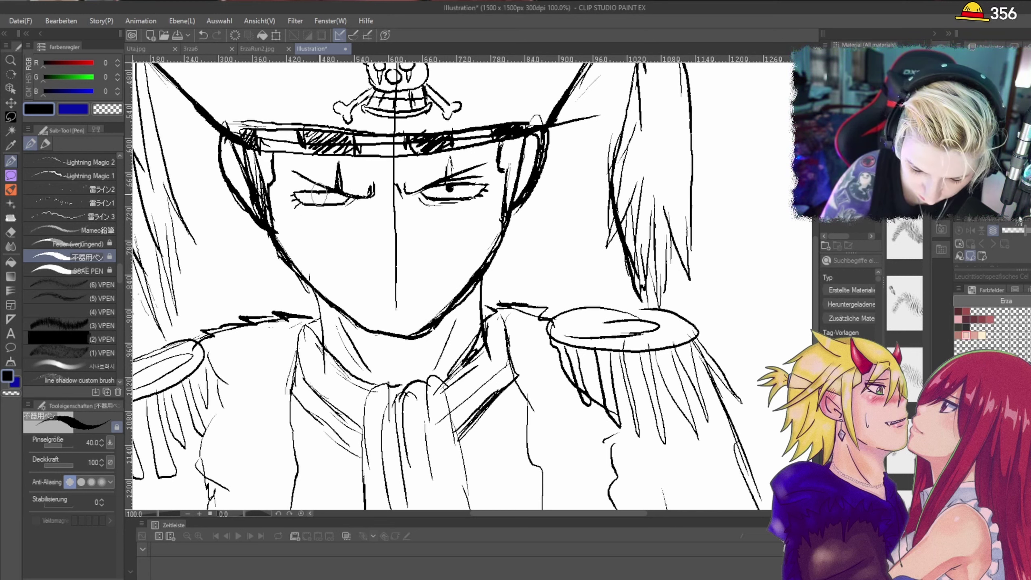
{"action": "left_click_drag", "start_coordinate": [321, 194], "coordinate": [323, 196]}
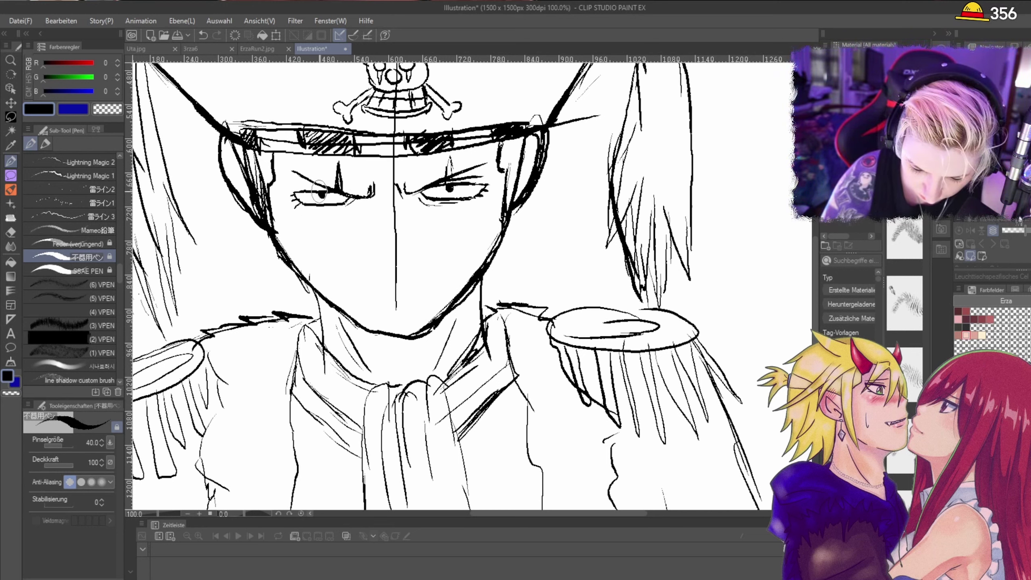
{"action": "scroll", "coordinate": [341, 167], "scroll_direction": "down", "scroll_amount": 1}
{"action": "scroll", "coordinate": [341, 167], "scroll_direction": "up", "scroll_amount": 2}
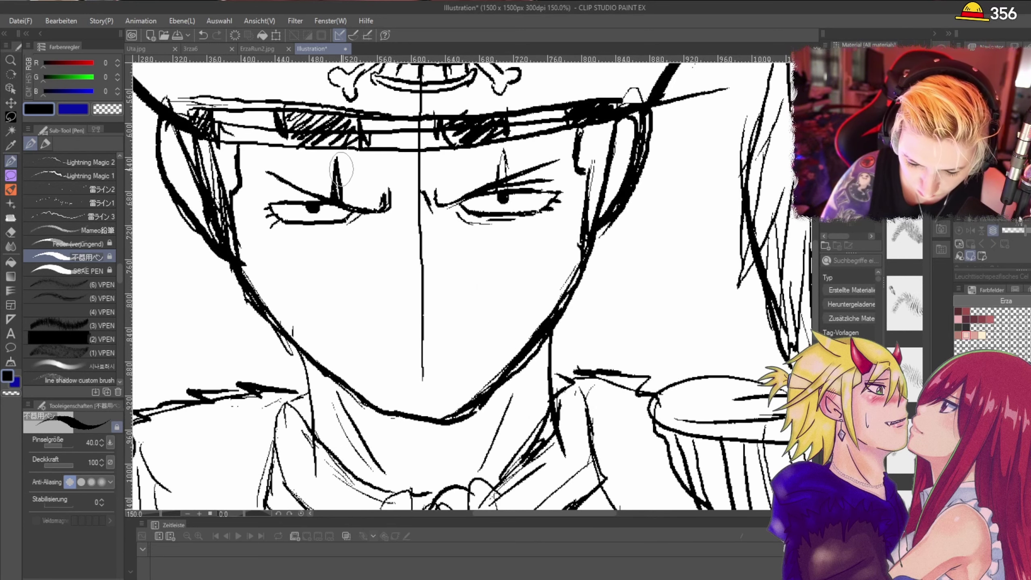
{"action": "scroll", "coordinate": [341, 168], "scroll_direction": "down", "scroll_amount": 1}
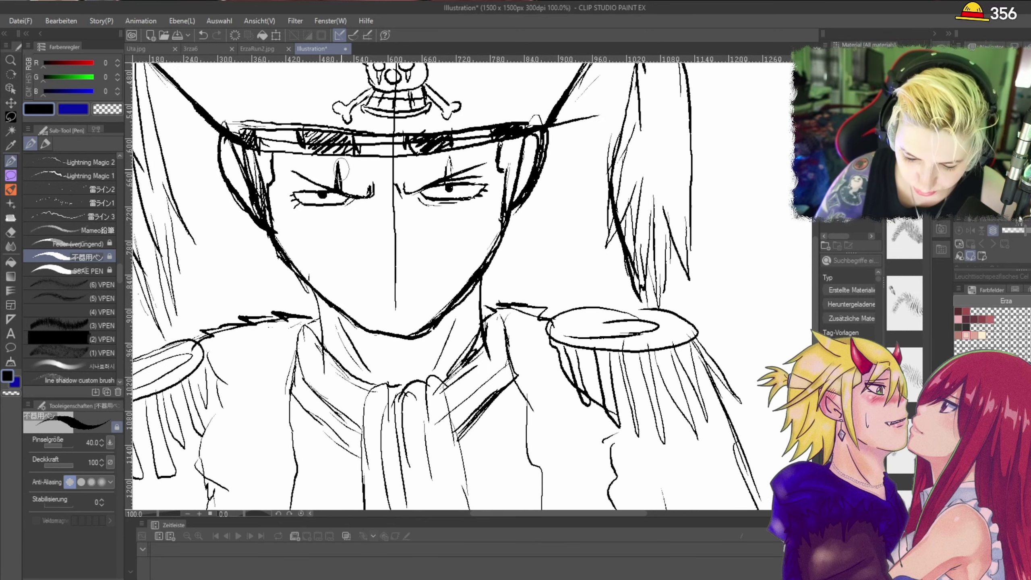
{"action": "left_click", "coordinate": [11, 117]}
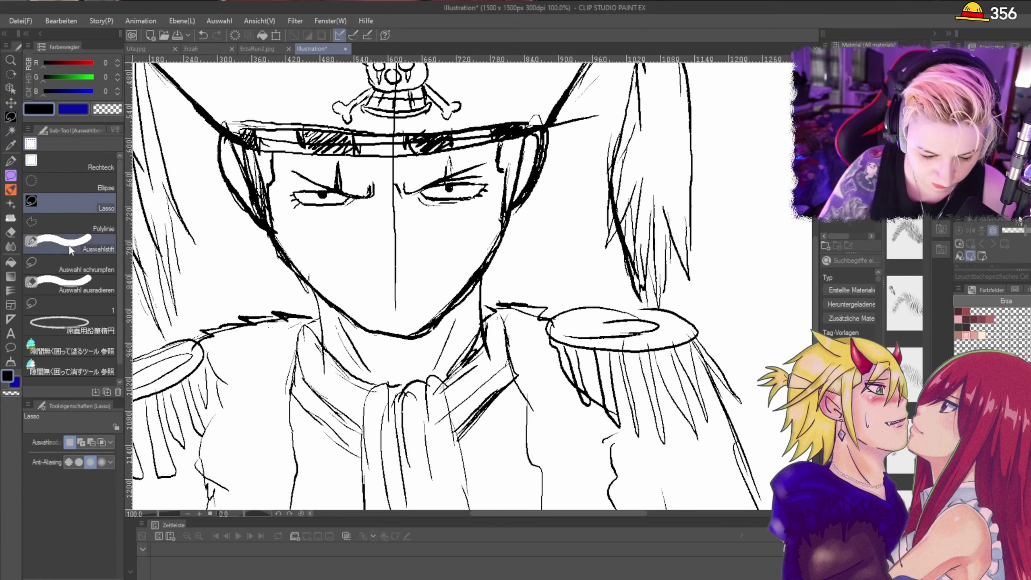
{"action": "left_click", "coordinate": [70, 305]}
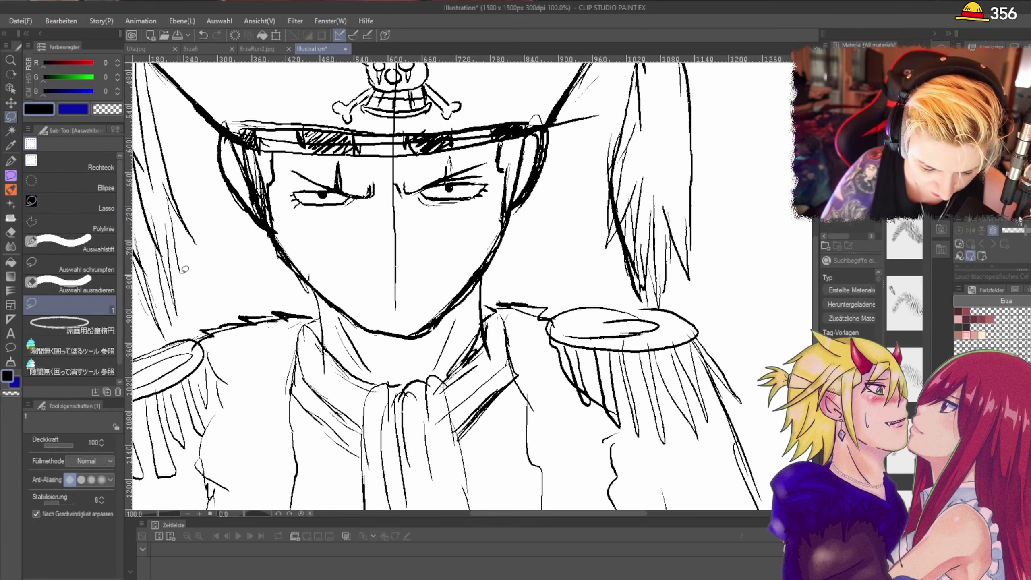
{"action": "mouse_move", "coordinate": [321, 154]}
{"action": "left_mouse_down"}
{"action": "mouse_move", "coordinate": [418, 228]}
{"action": "mouse_move", "coordinate": [485, 155]}
{"action": "mouse_move", "coordinate": [286, 160]}
{"action": "left_mouse_up"}
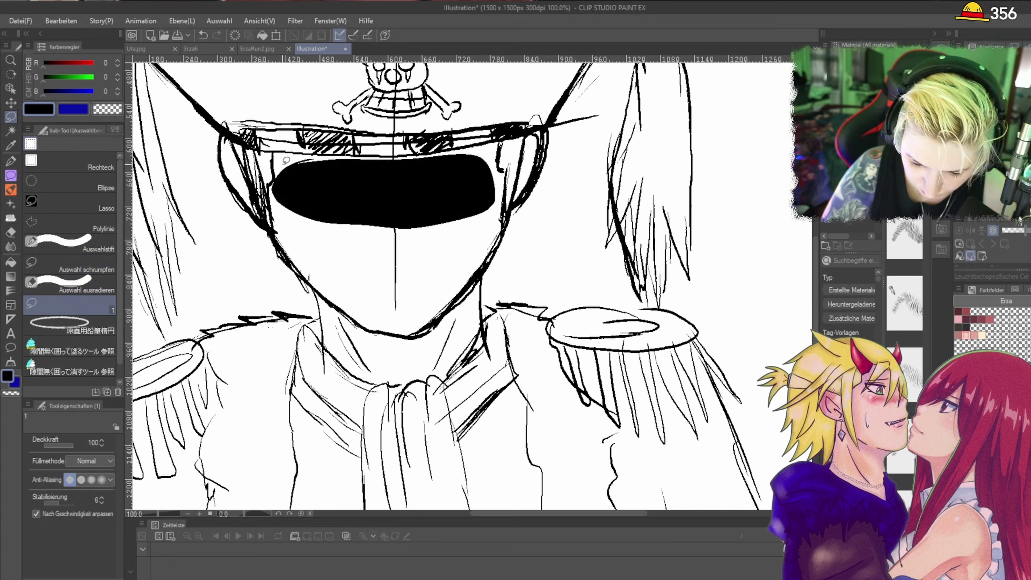
{"action": "key", "text": "ctrl+z"}
Step: Lasso both eyes and brows, transform the selection to shift them slightly lower on the face, and deselect
{"action": "left_click", "coordinate": [69, 203]}
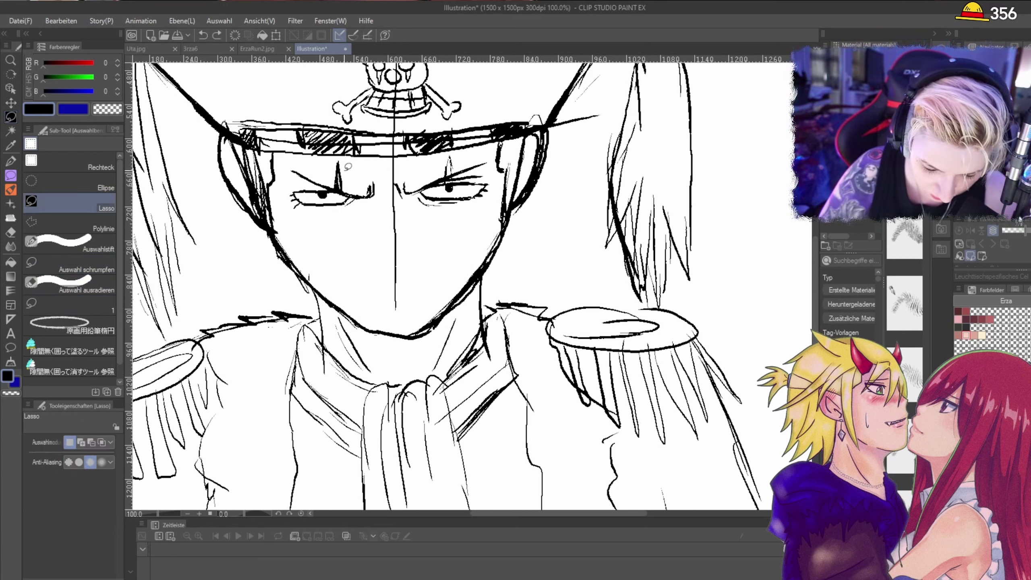
{"action": "left_click_drag", "start_coordinate": [489, 159], "coordinate": [292, 158]}
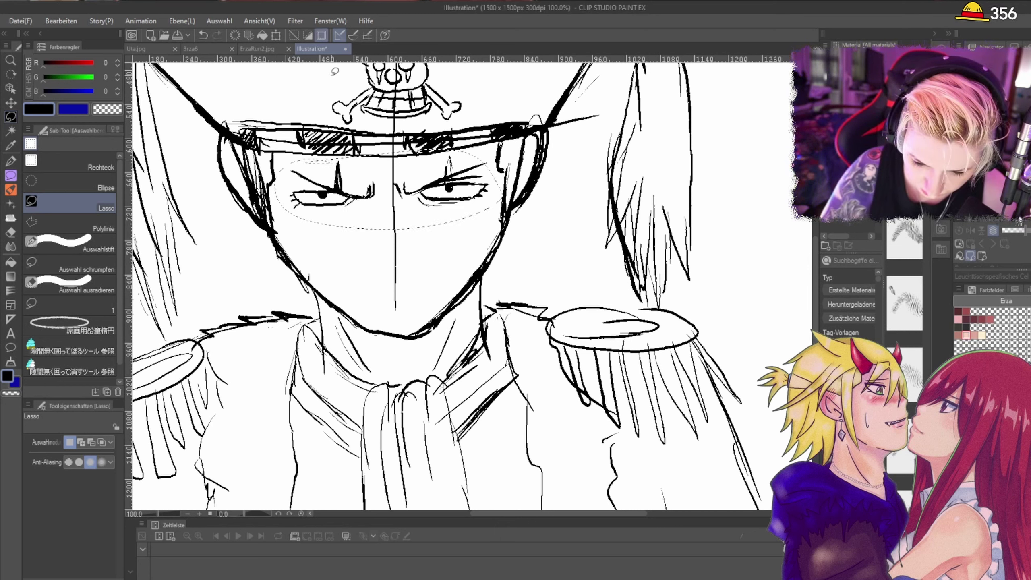
{"action": "left_click", "coordinate": [277, 36]}
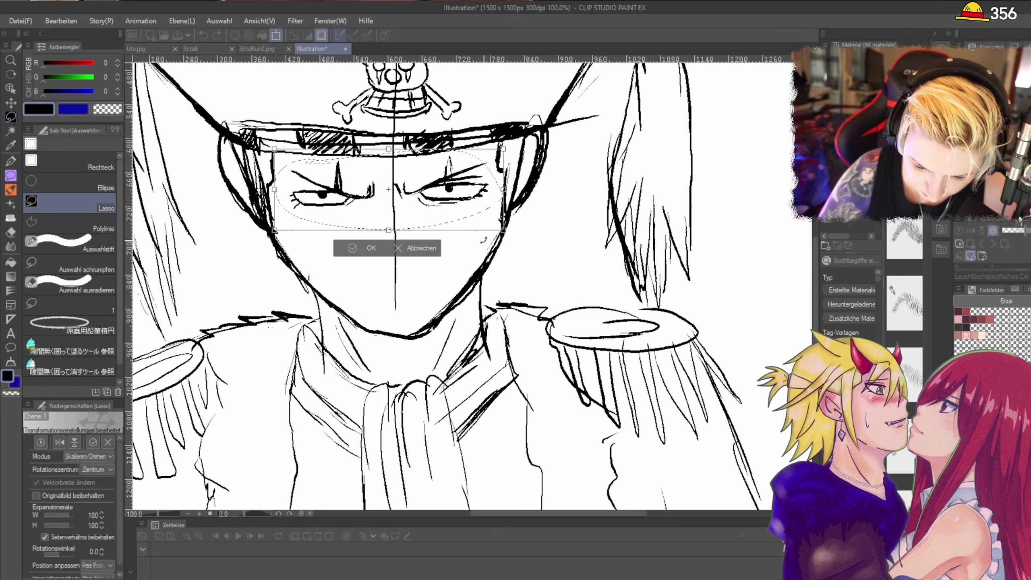
{"action": "left_click_drag", "start_coordinate": [460, 231], "coordinate": [410, 225]}
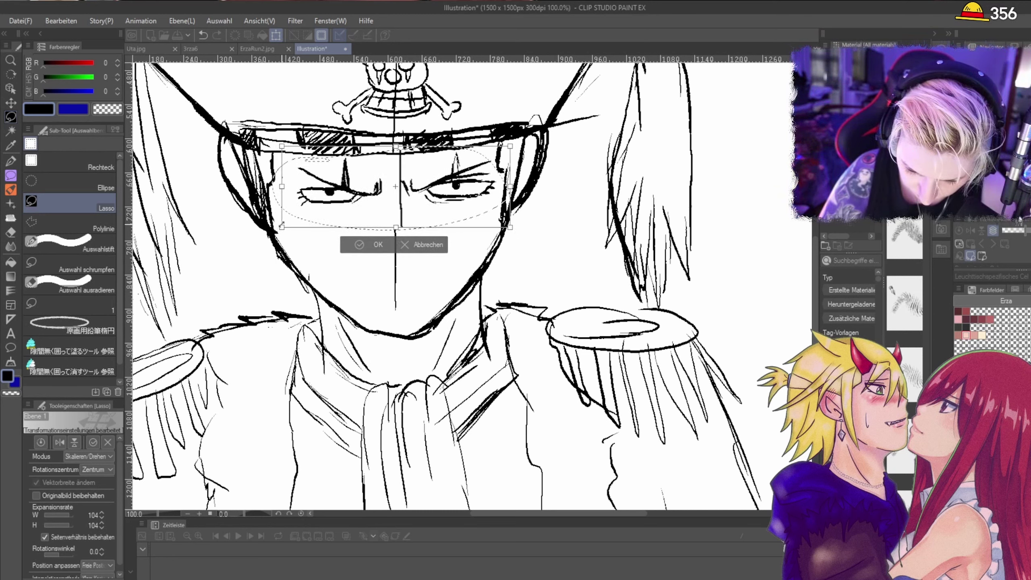
{"action": "left_click_drag", "start_coordinate": [410, 215], "coordinate": [400, 221]}
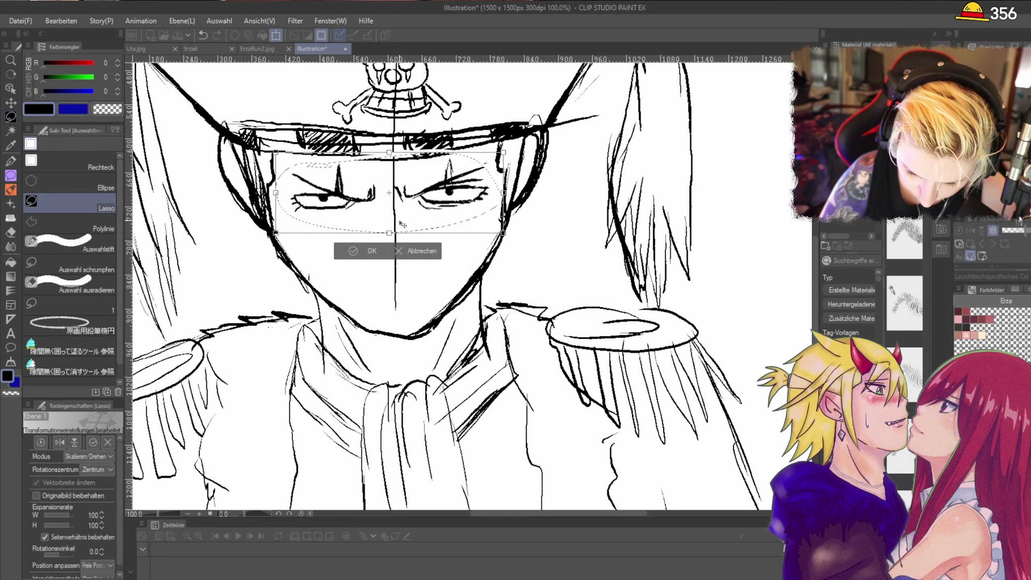
{"action": "left_click", "coordinate": [366, 251]}
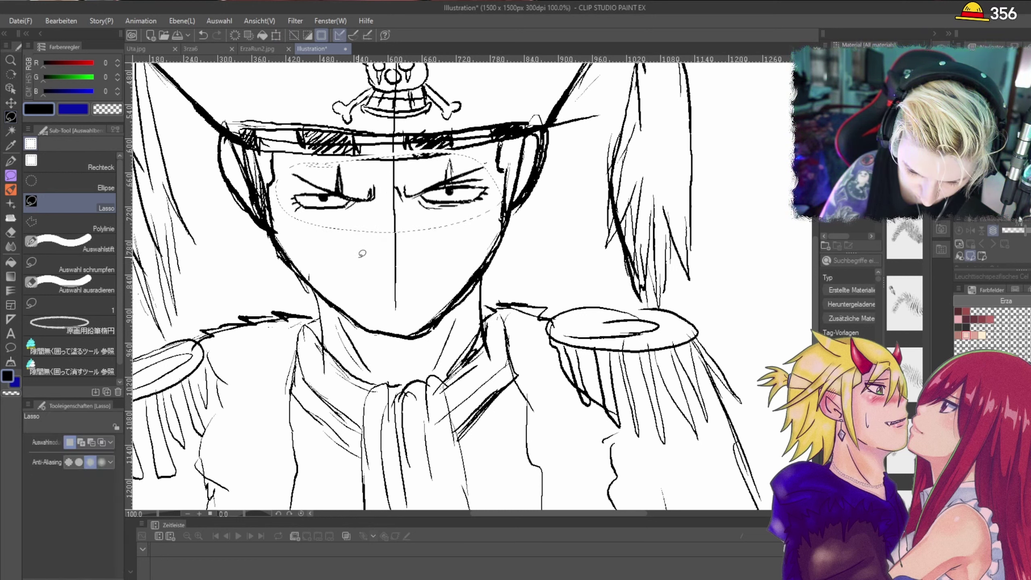
{"action": "left_click", "coordinate": [324, 37]}
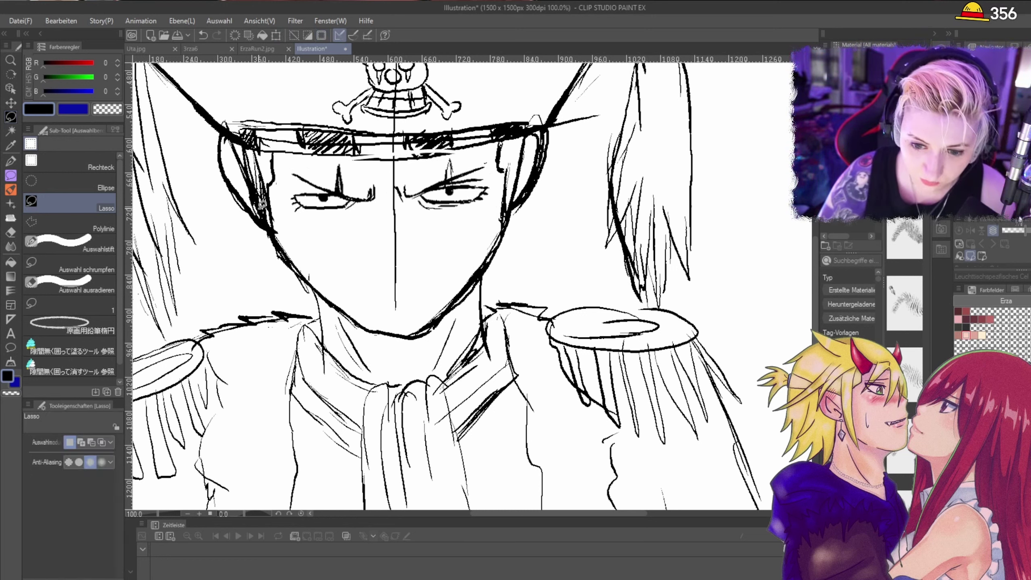
Step: Sketch a short slanted nose line below the left-hand brow with the pen, and undo the thick stroke added over it
{"action": "key", "text": "p"}
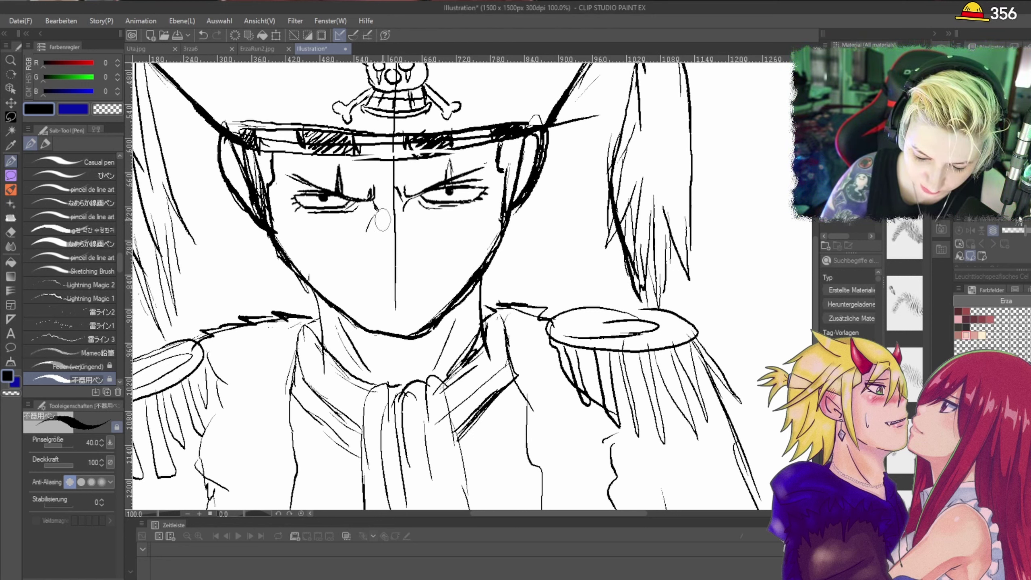
{"action": "left_click_drag", "start_coordinate": [376, 215], "coordinate": [365, 231]}
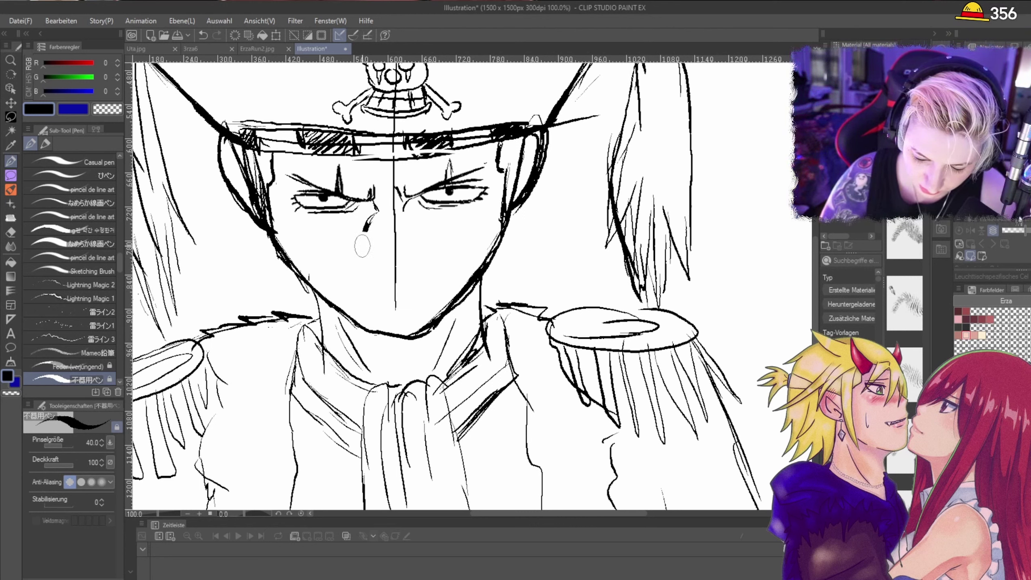
{"action": "key", "text": "ctrl+z"}
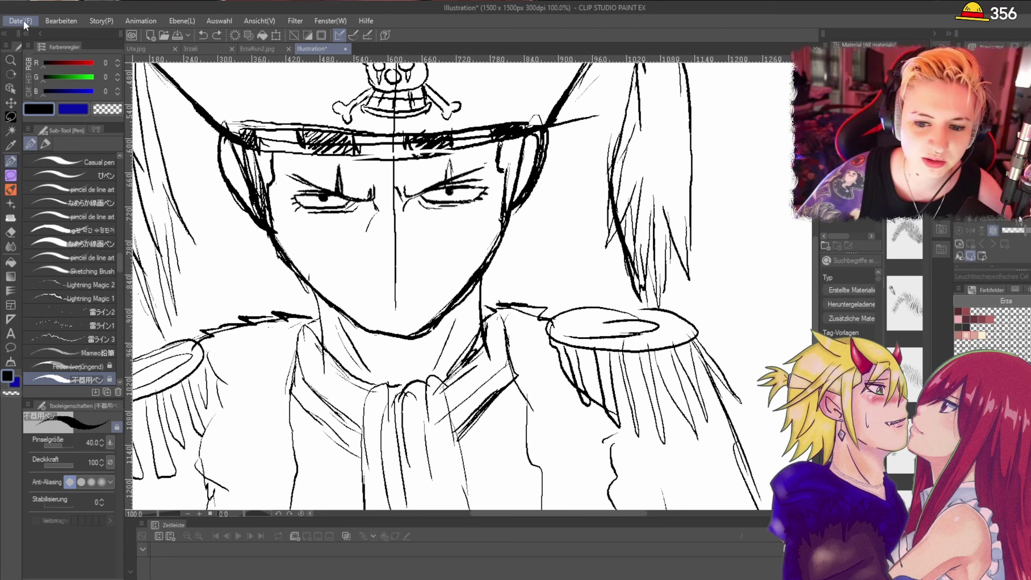
Step: Save the illustration, and reload it by closing and reopening the file
{"action": "left_click", "coordinate": [61, 116]}
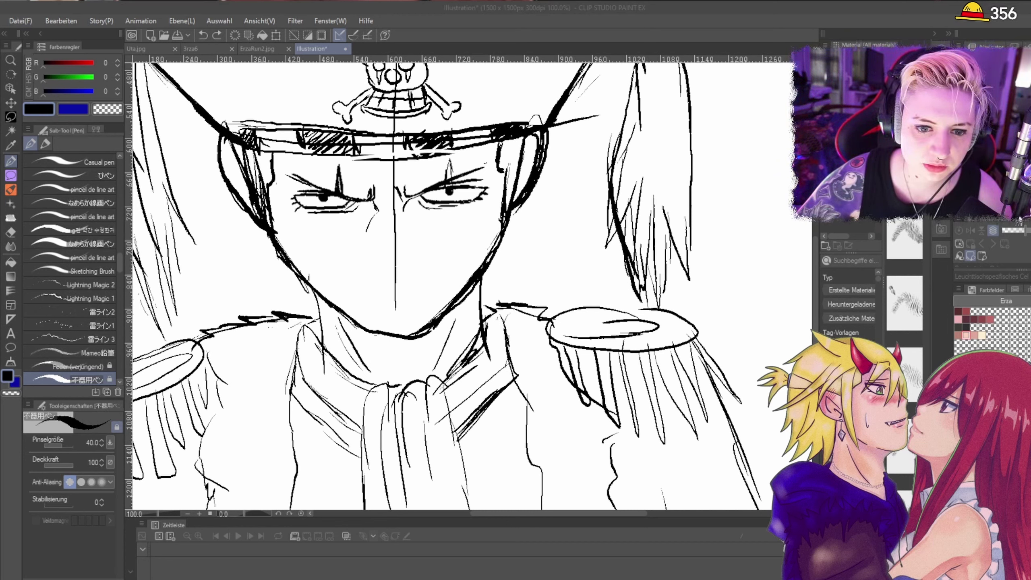
{"action": "key", "text": "ctrl+s"}
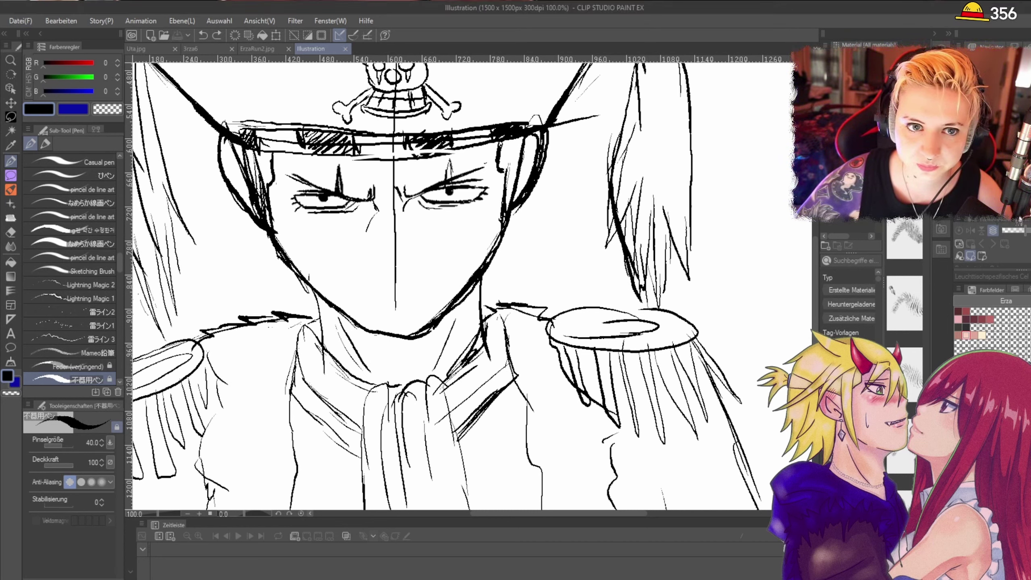
{"action": "key", "text": "alt+Tab"}
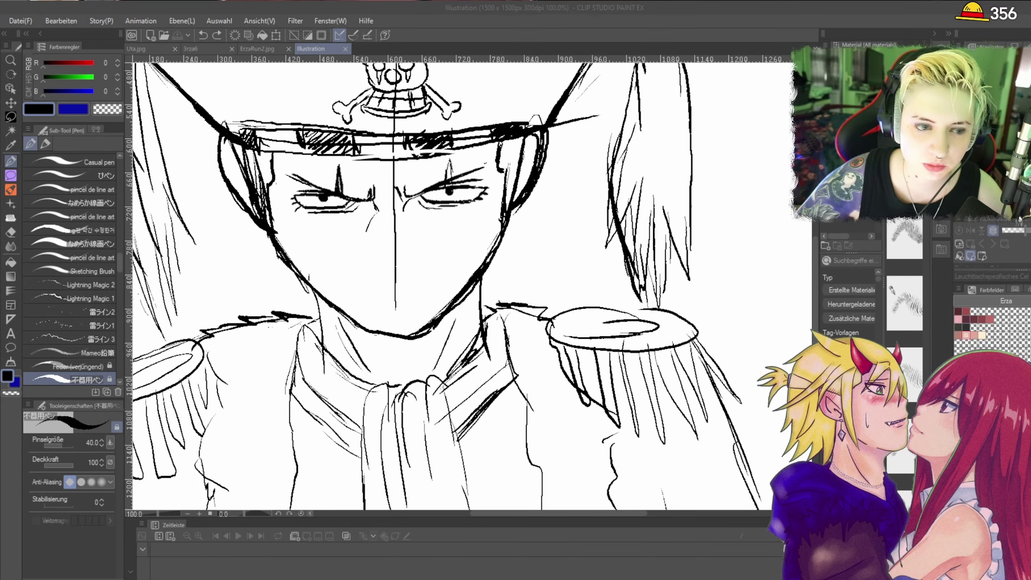
{"action": "key", "text": "alt+Tab"}
{"action": "left_click", "coordinate": [345, 48]}
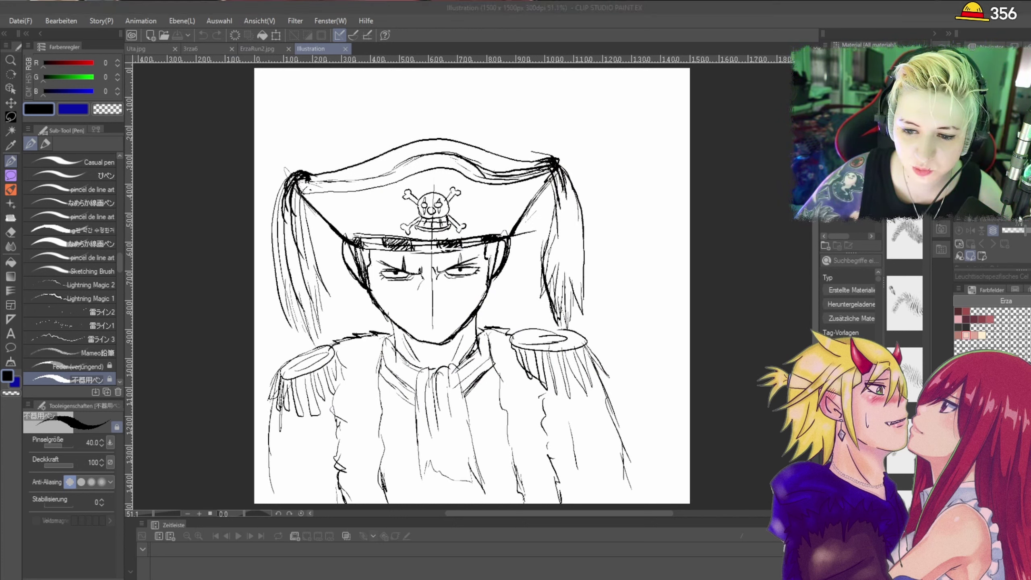
{"action": "left_click", "coordinate": [205, 470]}
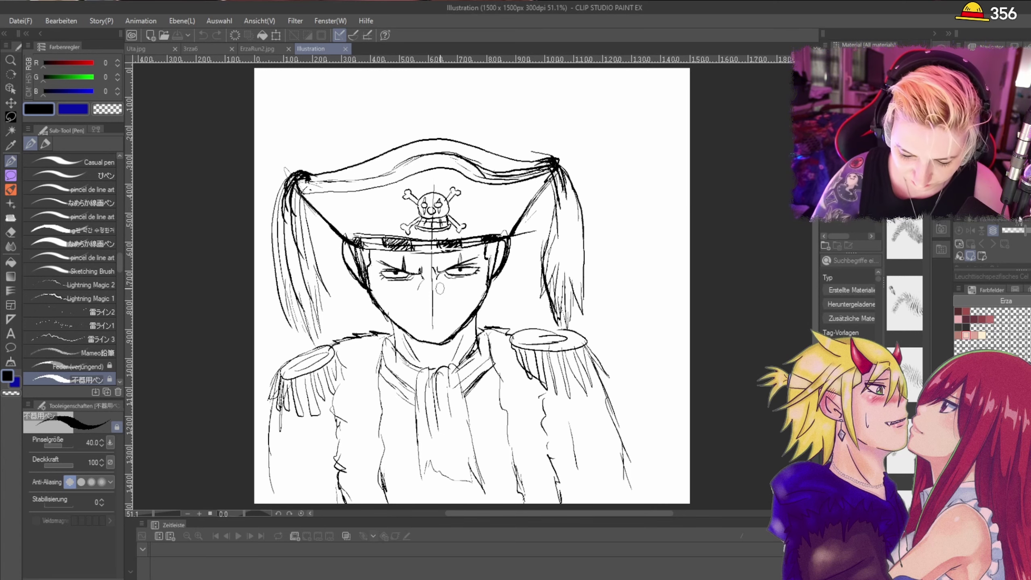
Step: Draw a large round clown nose on the centre line below the eyes, thicken its outline, and hatch its left side
{"action": "left_click", "coordinate": [440, 288]}
{"action": "scroll", "coordinate": [438, 307], "scroll_direction": "up", "scroll_amount": 3}
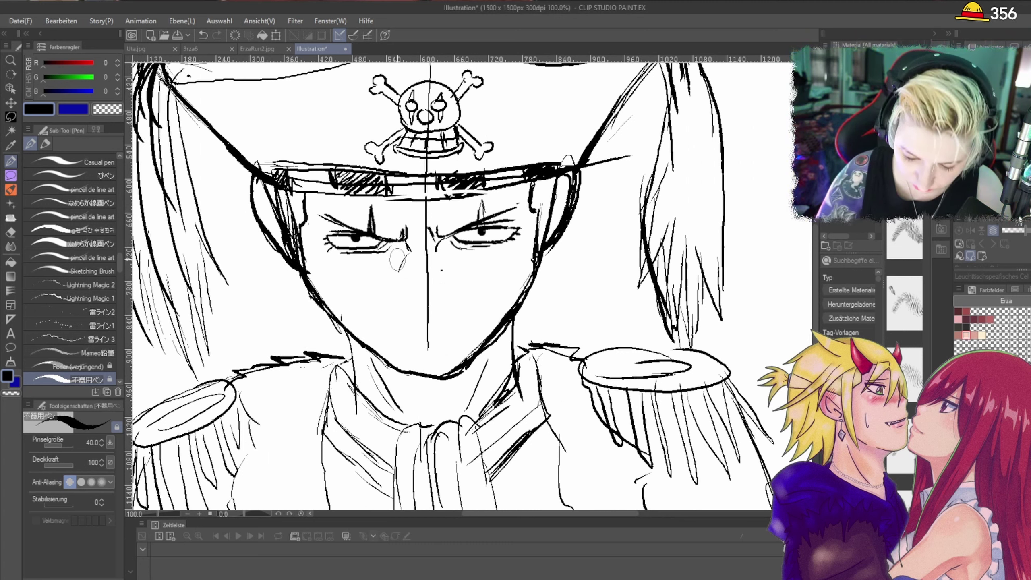
{"action": "left_click_drag", "start_coordinate": [408, 247], "coordinate": [396, 276]}
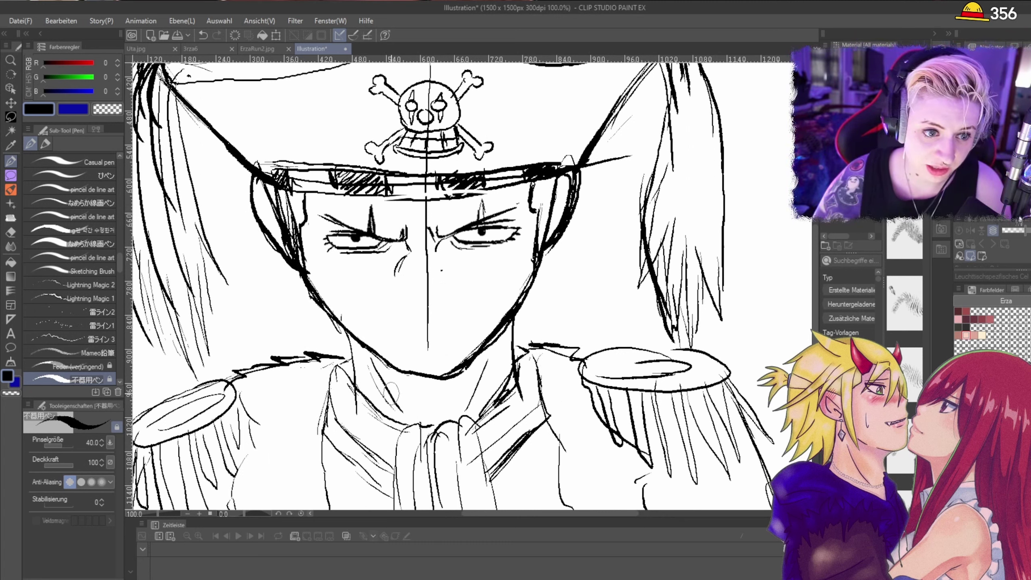
{"action": "mouse_move", "coordinate": [407, 255]}
{"action": "left_mouse_down"}
{"action": "mouse_move", "coordinate": [393, 292]}
{"action": "mouse_move", "coordinate": [402, 312]}
{"action": "mouse_move", "coordinate": [443, 319]}
{"action": "mouse_move", "coordinate": [469, 295]}
{"action": "mouse_move", "coordinate": [459, 254]}
{"action": "mouse_move", "coordinate": [412, 251]}
{"action": "mouse_move", "coordinate": [422, 279]}
{"action": "mouse_move", "coordinate": [435, 250]}
{"action": "mouse_move", "coordinate": [403, 255]}
{"action": "mouse_move", "coordinate": [387, 289]}
{"action": "mouse_move", "coordinate": [406, 310]}
{"action": "mouse_move", "coordinate": [409, 259]}
{"action": "mouse_move", "coordinate": [392, 277]}
{"action": "mouse_move", "coordinate": [415, 318]}
{"action": "mouse_move", "coordinate": [403, 297]}
{"action": "mouse_move", "coordinate": [416, 317]}
{"action": "mouse_move", "coordinate": [463, 303]}
{"action": "mouse_move", "coordinate": [472, 282]}
{"action": "mouse_move", "coordinate": [441, 246]}
{"action": "left_mouse_up"}
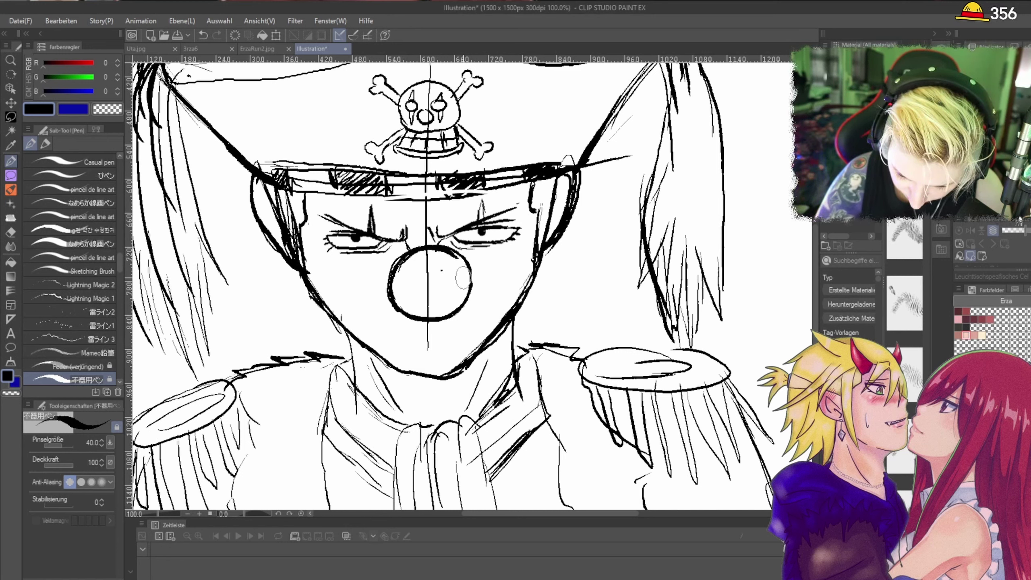
{"action": "left_click_drag", "start_coordinate": [410, 248], "coordinate": [391, 307]}
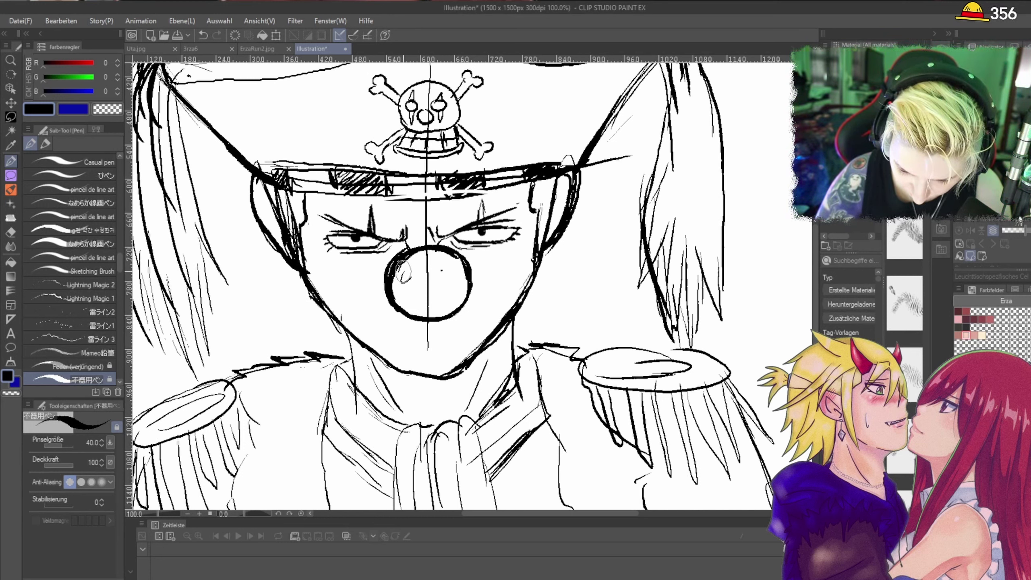
{"action": "mouse_move", "coordinate": [408, 272]}
{"action": "left_mouse_down"}
{"action": "mouse_move", "coordinate": [394, 300]}
{"action": "mouse_move", "coordinate": [400, 313]}
{"action": "mouse_move", "coordinate": [411, 308]}
{"action": "left_mouse_up"}
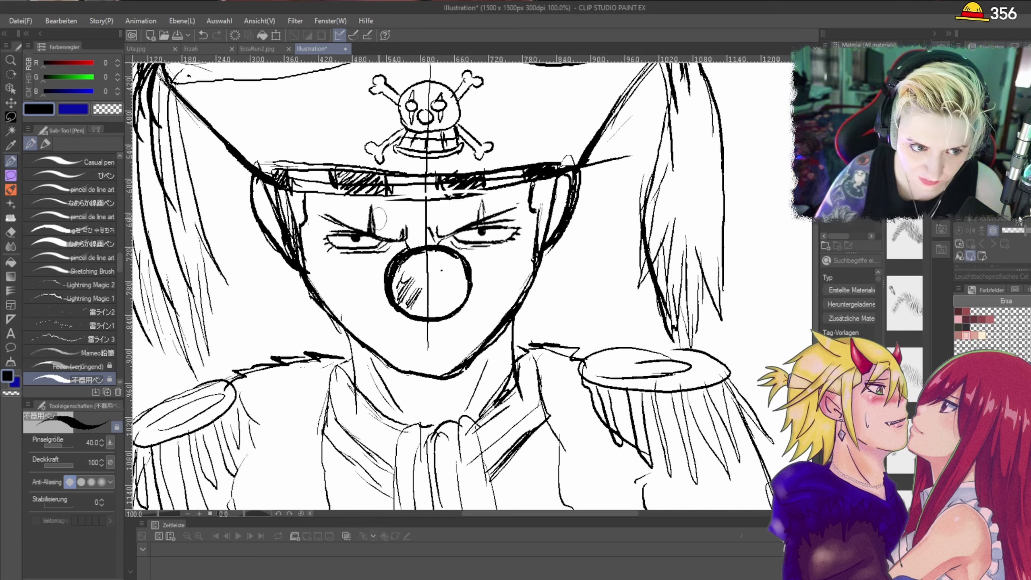
Step: Sketch a wide curved grin below the clown nose, with upper lip lines on both cheeks and one long lower curve
{"action": "mouse_move", "coordinate": [382, 290]}
{"action": "left_mouse_down"}
{"action": "mouse_move", "coordinate": [334, 284]}
{"action": "mouse_move", "coordinate": [385, 296]}
{"action": "left_mouse_up"}
{"action": "key", "text": "ctrl+z"}
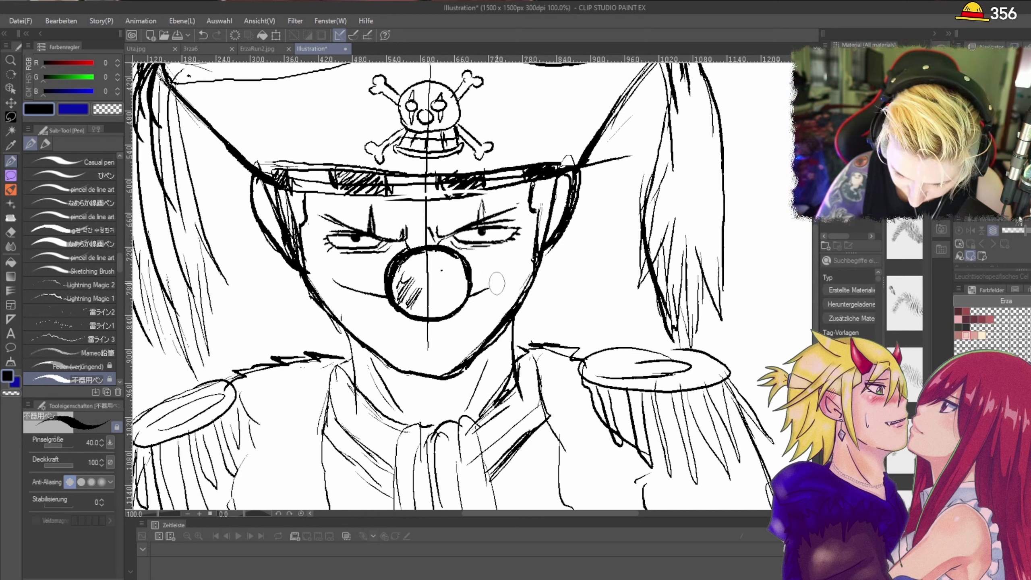
{"action": "left_click_drag", "start_coordinate": [471, 295], "coordinate": [507, 278]}
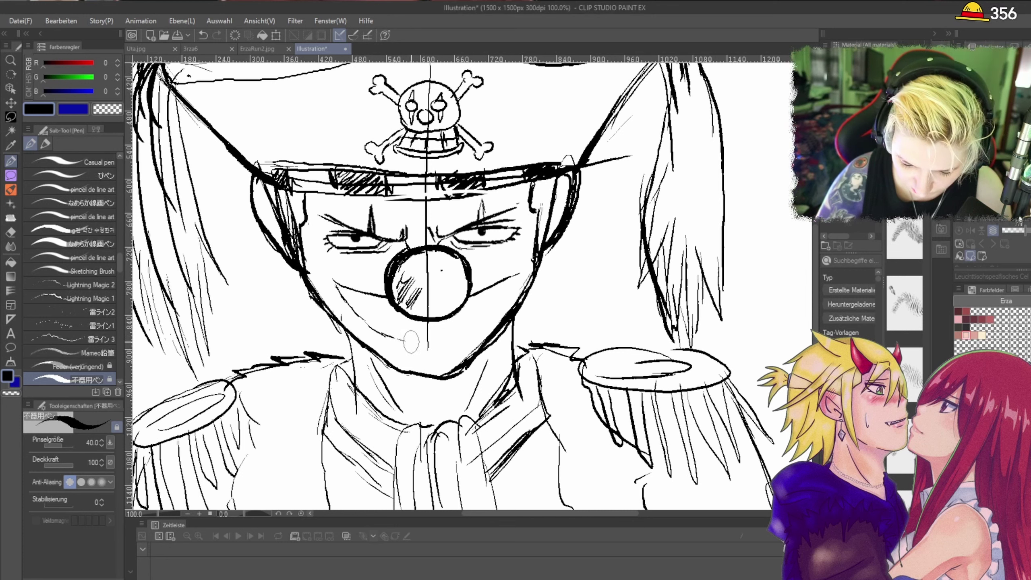
{"action": "mouse_move", "coordinate": [430, 343]}
{"action": "left_mouse_down"}
{"action": "mouse_move", "coordinate": [484, 319]}
{"action": "mouse_move", "coordinate": [519, 274]}
{"action": "left_mouse_up"}
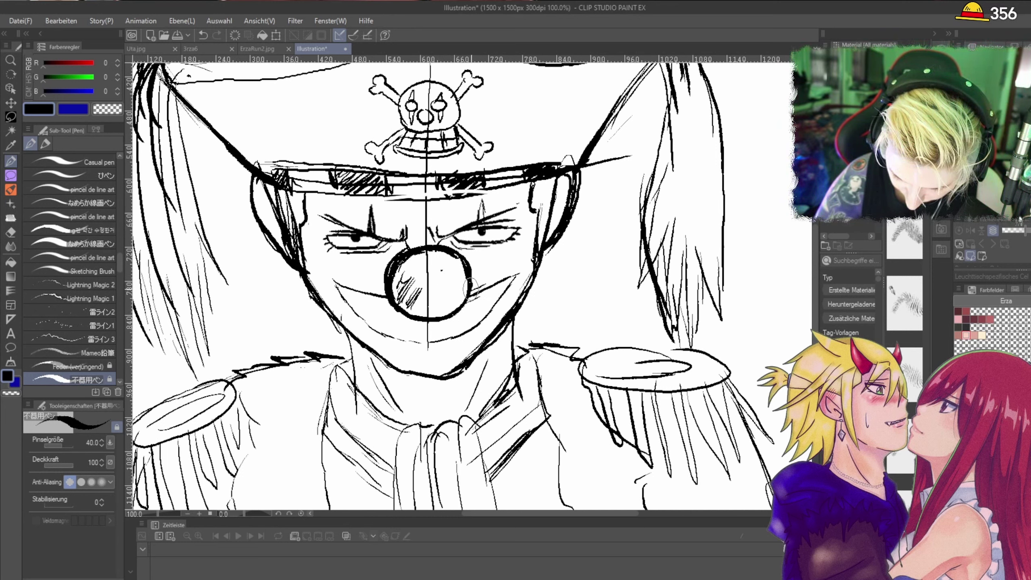
Step: Thicken the upper lip lines on both sides of the clown nose out to the mouth corners
{"action": "mouse_move", "coordinate": [466, 299]}
{"action": "left_mouse_down"}
{"action": "mouse_move", "coordinate": [508, 272]}
{"action": "mouse_move", "coordinate": [501, 278]}
{"action": "left_mouse_up"}
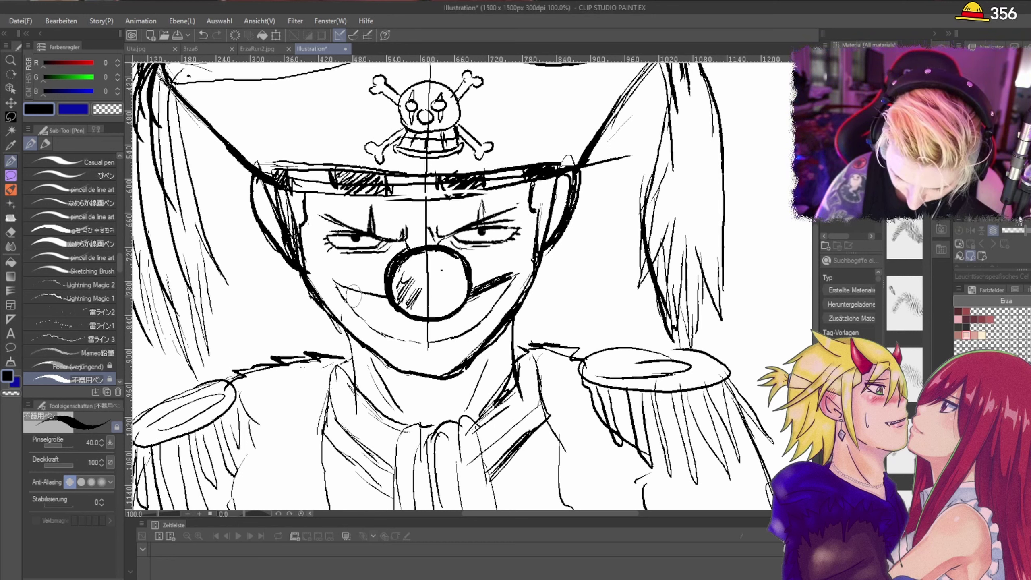
{"action": "mouse_move", "coordinate": [335, 281]}
{"action": "left_mouse_down"}
{"action": "mouse_move", "coordinate": [383, 290]}
{"action": "mouse_move", "coordinate": [341, 288]}
{"action": "mouse_move", "coordinate": [386, 301]}
{"action": "mouse_move", "coordinate": [341, 286]}
{"action": "mouse_move", "coordinate": [389, 303]}
{"action": "left_mouse_up"}
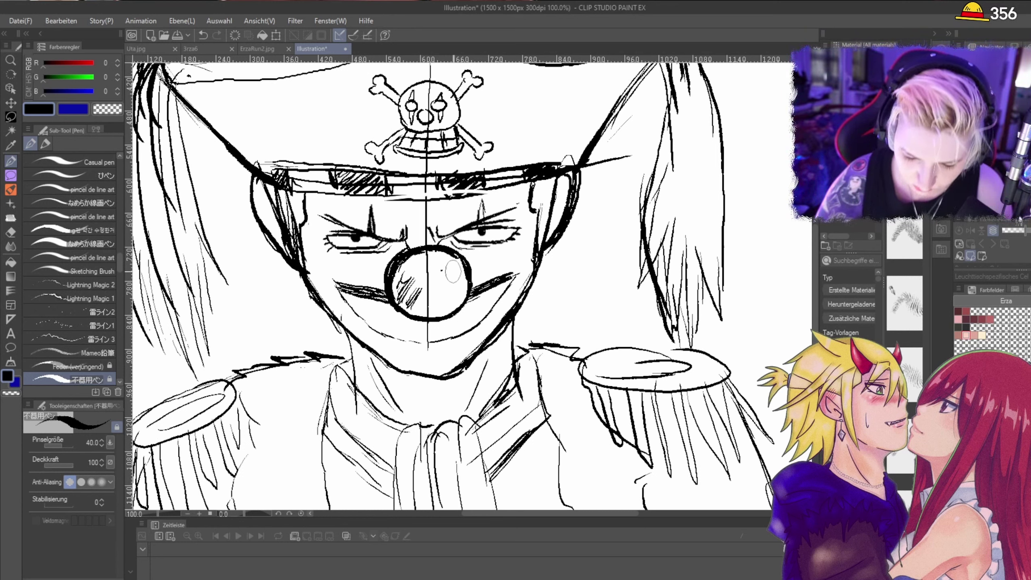
{"action": "left_click_drag", "start_coordinate": [474, 290], "coordinate": [513, 276]}
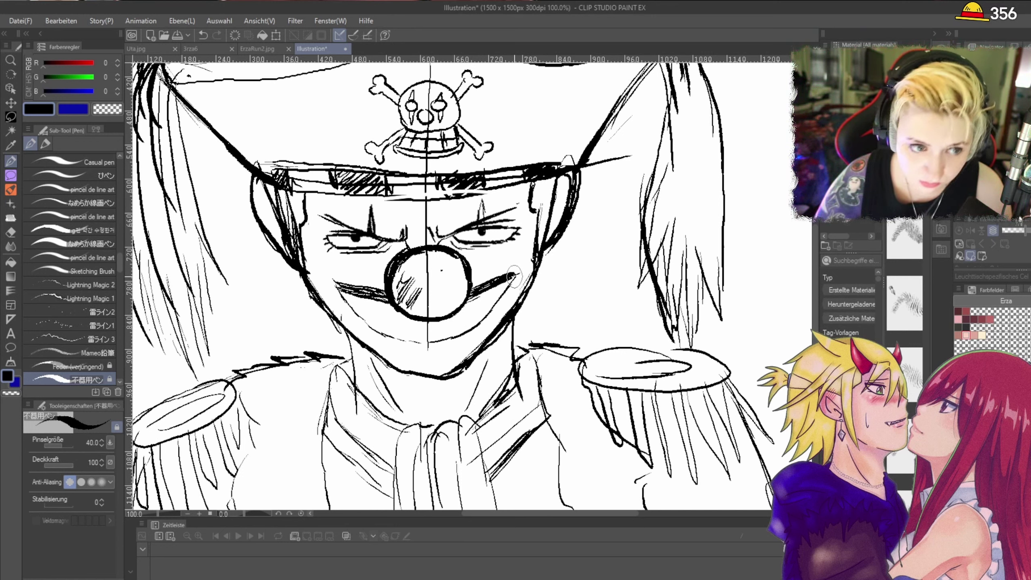
{"action": "left_click_drag", "start_coordinate": [491, 285], "coordinate": [516, 274]}
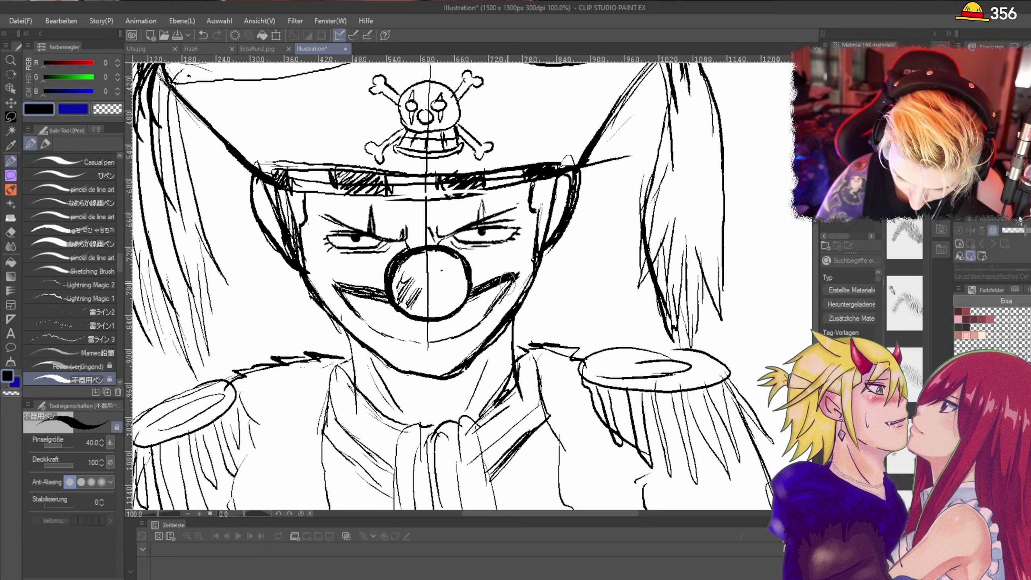
Step: Thicken the lower curve of the grin from one mouth corner to the other with repeated heavy strokes
{"action": "left_click_drag", "start_coordinate": [514, 278], "coordinate": [488, 313]}
{"action": "left_click_drag", "start_coordinate": [428, 342], "coordinate": [490, 313]}
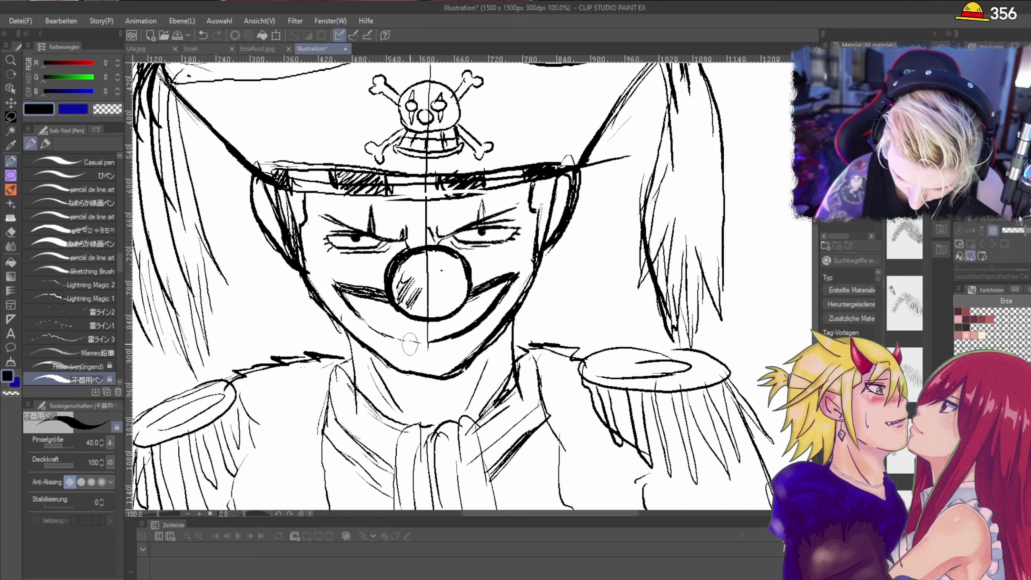
{"action": "mouse_move", "coordinate": [359, 316]}
{"action": "left_mouse_down"}
{"action": "mouse_move", "coordinate": [404, 334]}
{"action": "mouse_move", "coordinate": [450, 336]}
{"action": "left_mouse_up"}
{"action": "left_click_drag", "start_coordinate": [361, 322], "coordinate": [413, 342]}
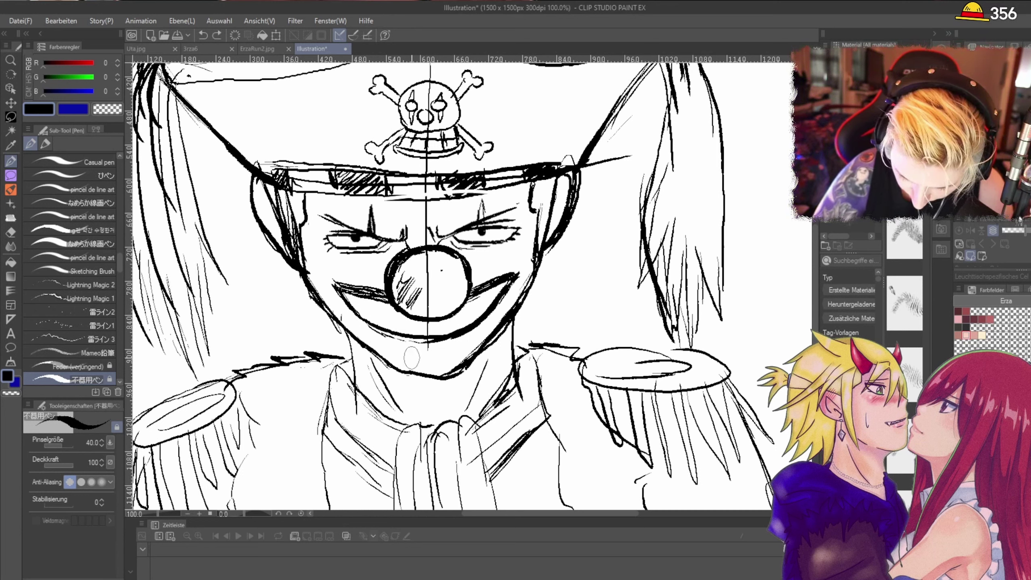
{"action": "mouse_move", "coordinate": [358, 315]}
{"action": "left_mouse_down"}
{"action": "mouse_move", "coordinate": [417, 341]}
{"action": "mouse_move", "coordinate": [473, 334]}
{"action": "mouse_move", "coordinate": [415, 337]}
{"action": "mouse_move", "coordinate": [427, 341]}
{"action": "mouse_move", "coordinate": [499, 300]}
{"action": "left_mouse_up"}
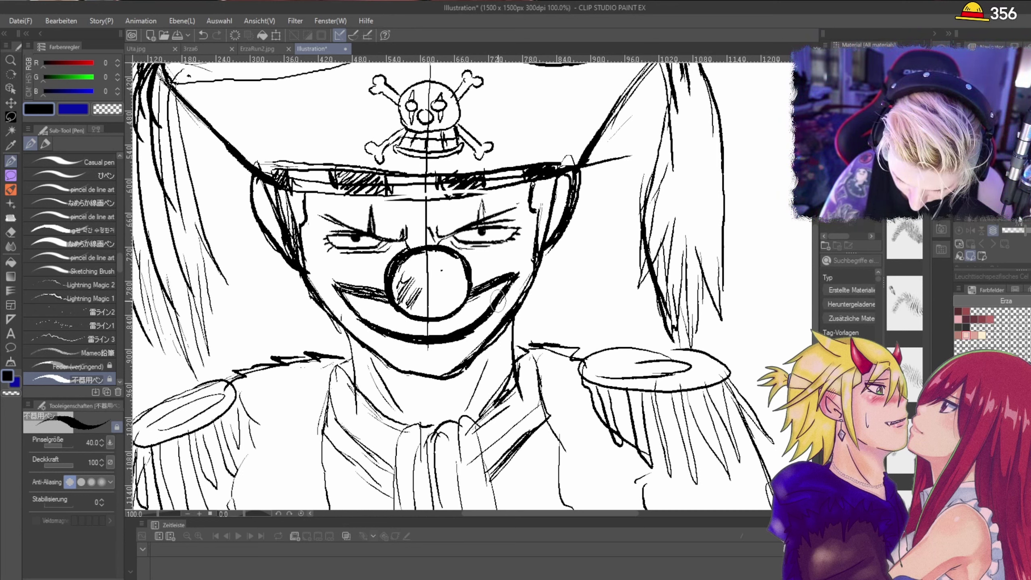
{"action": "left_click_drag", "start_coordinate": [336, 286], "coordinate": [385, 334]}
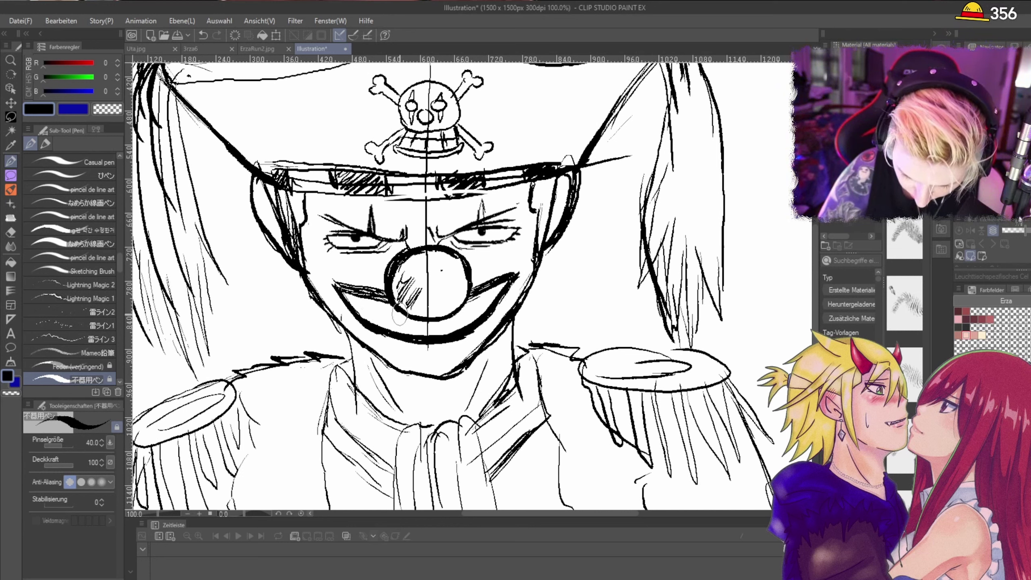
Step: Draw the teeth divisions inside the grin and a short crease between the lower lip and the chin
{"action": "mouse_move", "coordinate": [352, 296]}
{"action": "left_mouse_down"}
{"action": "mouse_move", "coordinate": [361, 315]}
{"action": "mouse_move", "coordinate": [375, 303]}
{"action": "mouse_move", "coordinate": [373, 317]}
{"action": "mouse_move", "coordinate": [374, 308]}
{"action": "mouse_move", "coordinate": [399, 326]}
{"action": "mouse_move", "coordinate": [393, 308]}
{"action": "mouse_move", "coordinate": [396, 331]}
{"action": "mouse_move", "coordinate": [395, 313]}
{"action": "mouse_move", "coordinate": [429, 334]}
{"action": "mouse_move", "coordinate": [428, 321]}
{"action": "mouse_move", "coordinate": [451, 329]}
{"action": "left_mouse_up"}
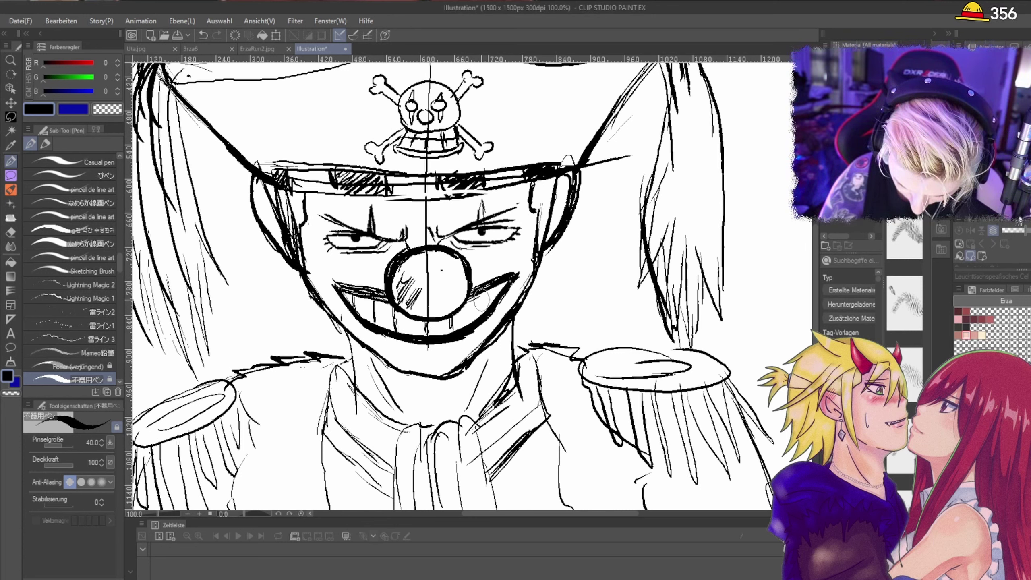
{"action": "mouse_move", "coordinate": [483, 286]}
{"action": "left_mouse_down"}
{"action": "mouse_move", "coordinate": [484, 309]}
{"action": "mouse_move", "coordinate": [501, 313]}
{"action": "left_mouse_up"}
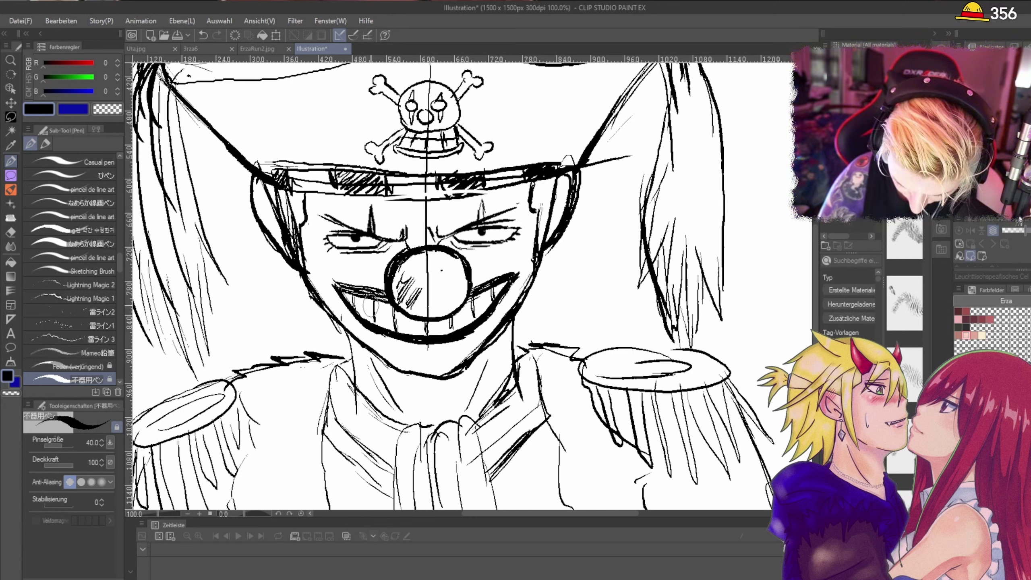
{"action": "mouse_move", "coordinate": [354, 302]}
{"action": "left_mouse_down"}
{"action": "mouse_move", "coordinate": [425, 324]}
{"action": "mouse_move", "coordinate": [447, 318]}
{"action": "mouse_move", "coordinate": [429, 329]}
{"action": "mouse_move", "coordinate": [496, 292]}
{"action": "left_mouse_up"}
{"action": "key", "text": "ctrl+z"}
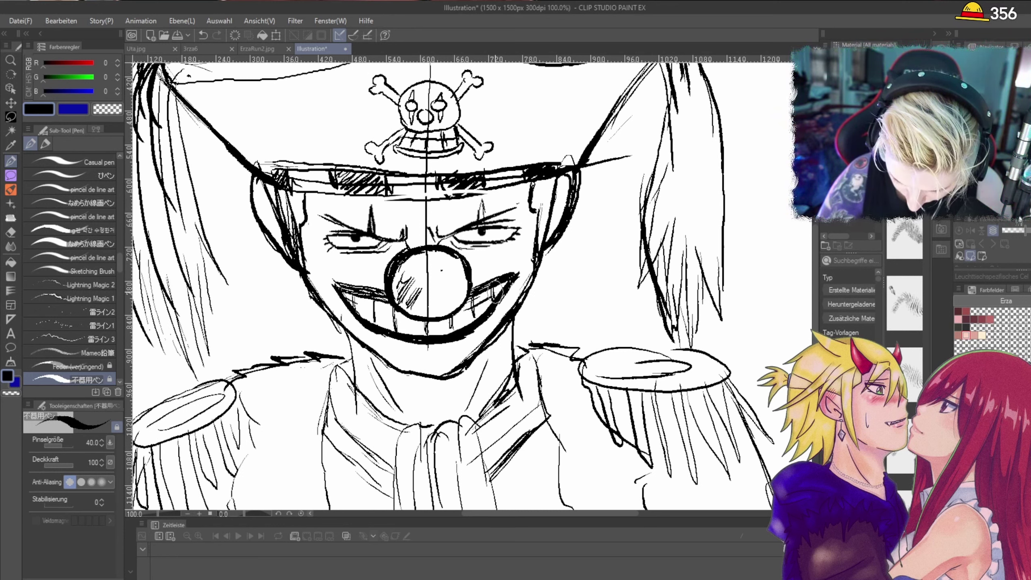
{"action": "mouse_move", "coordinate": [352, 299]}
{"action": "left_mouse_down"}
{"action": "mouse_move", "coordinate": [410, 322]}
{"action": "mouse_move", "coordinate": [423, 351]}
{"action": "mouse_move", "coordinate": [458, 348]}
{"action": "left_mouse_up"}
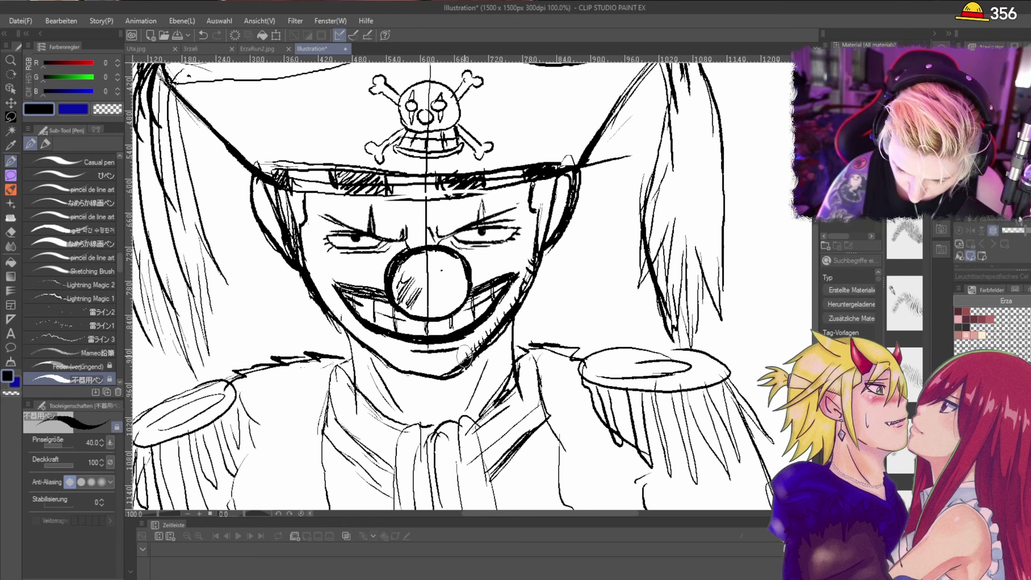
Step: Hatch short stubble strokes along the chin and jawline
{"action": "left_click_drag", "start_coordinate": [447, 364], "coordinate": [448, 377]}
{"action": "left_click_drag", "start_coordinate": [442, 365], "coordinate": [441, 375]}
{"action": "left_click_drag", "start_coordinate": [435, 364], "coordinate": [433, 373]}
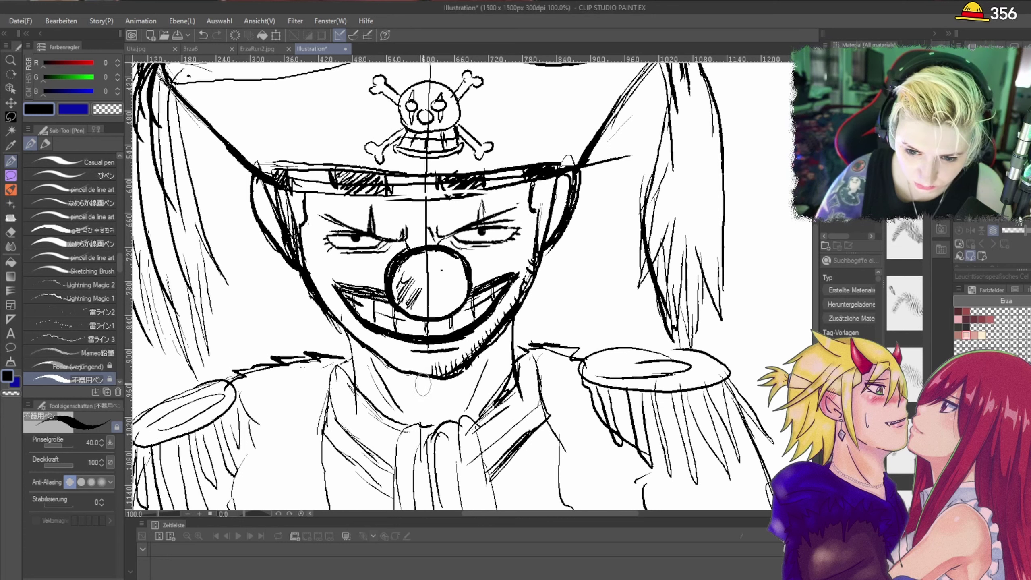
{"action": "left_click_drag", "start_coordinate": [438, 363], "coordinate": [430, 374]}
{"action": "left_click_drag", "start_coordinate": [424, 363], "coordinate": [420, 373]}
{"action": "left_click_drag", "start_coordinate": [415, 361], "coordinate": [410, 371]}
{"action": "left_click_drag", "start_coordinate": [404, 358], "coordinate": [402, 368]}
{"action": "left_click_drag", "start_coordinate": [395, 356], "coordinate": [394, 365]}
{"action": "left_click_drag", "start_coordinate": [386, 353], "coordinate": [386, 359]}
{"action": "left_click_drag", "start_coordinate": [380, 347], "coordinate": [381, 355]}
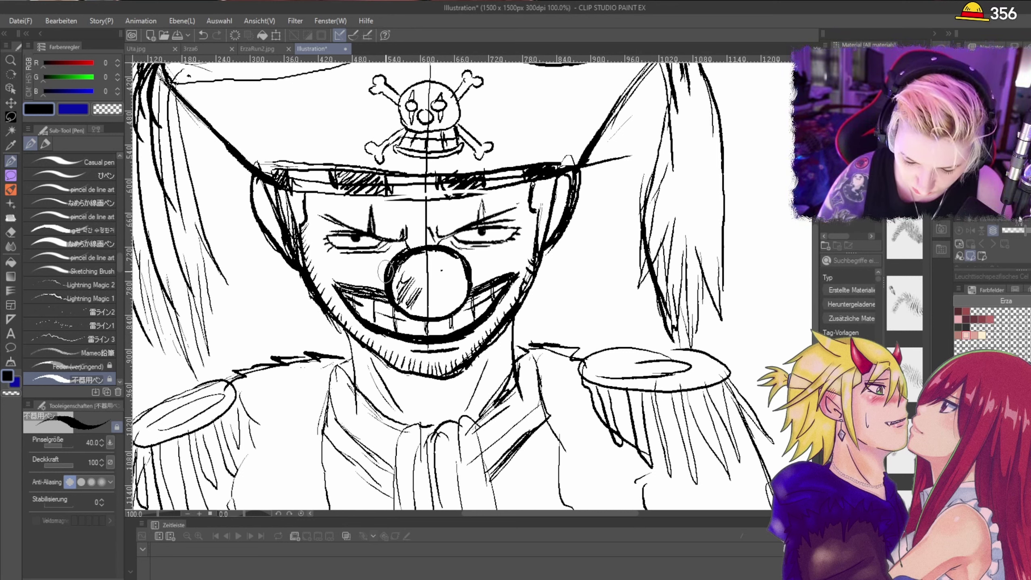
Step: Draw slanted cheek creases beside the clown nose and a small bone end below the outer corner of each eye
{"action": "left_click_drag", "start_coordinate": [340, 280], "coordinate": [372, 266]}
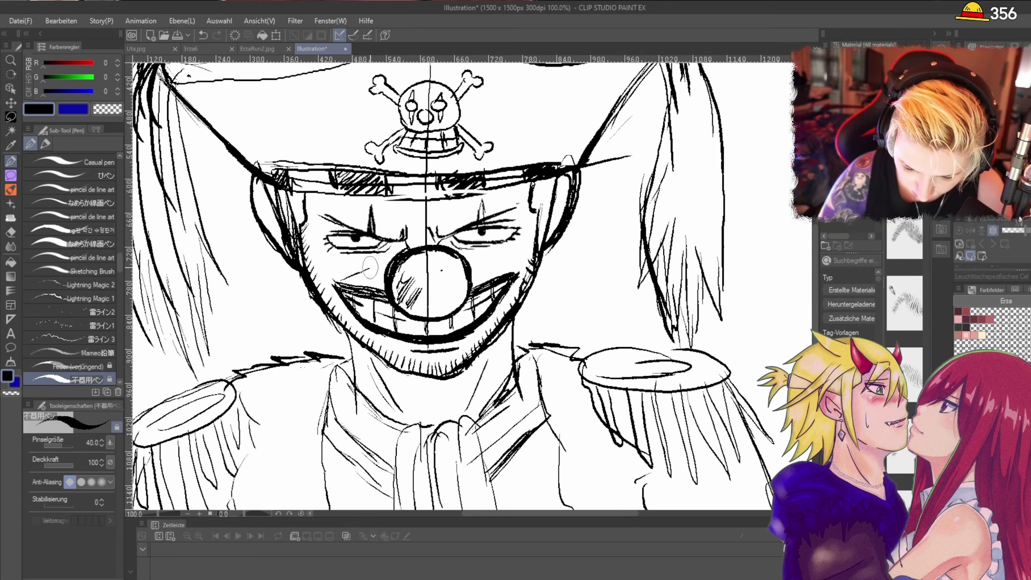
{"action": "left_click_drag", "start_coordinate": [473, 259], "coordinate": [508, 271]}
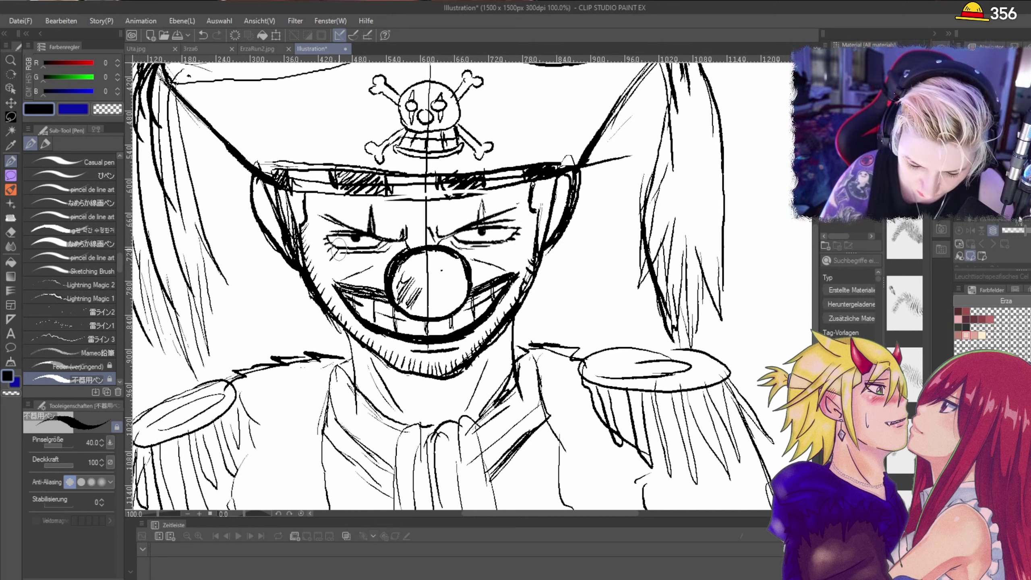
{"action": "mouse_move", "coordinate": [337, 246]}
{"action": "left_mouse_down"}
{"action": "mouse_move", "coordinate": [314, 273]}
{"action": "mouse_move", "coordinate": [328, 280]}
{"action": "mouse_move", "coordinate": [343, 260]}
{"action": "left_mouse_up"}
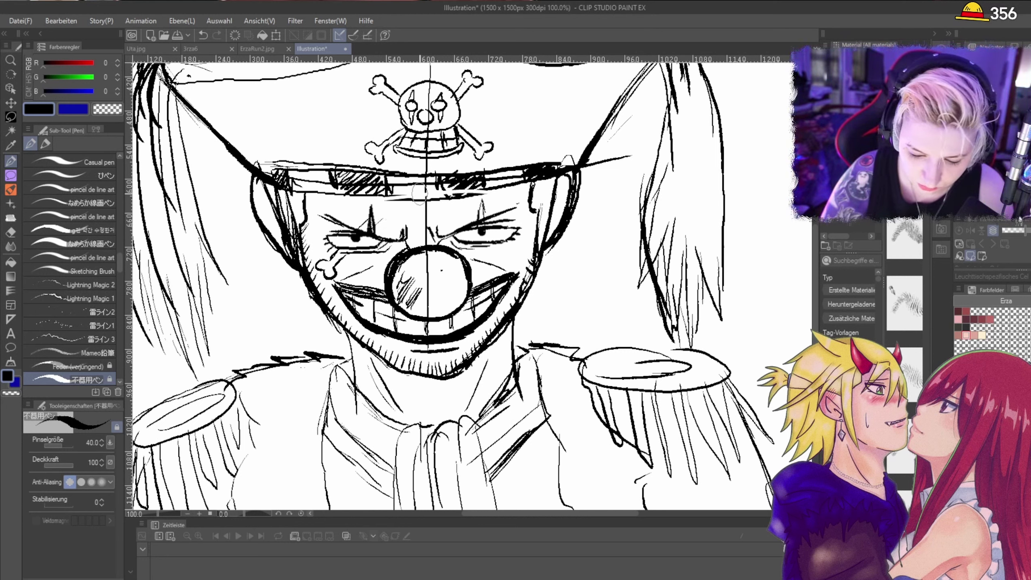
{"action": "key", "text": "ctrl+z"}
{"action": "left_click_drag", "start_coordinate": [357, 232], "coordinate": [386, 214]}
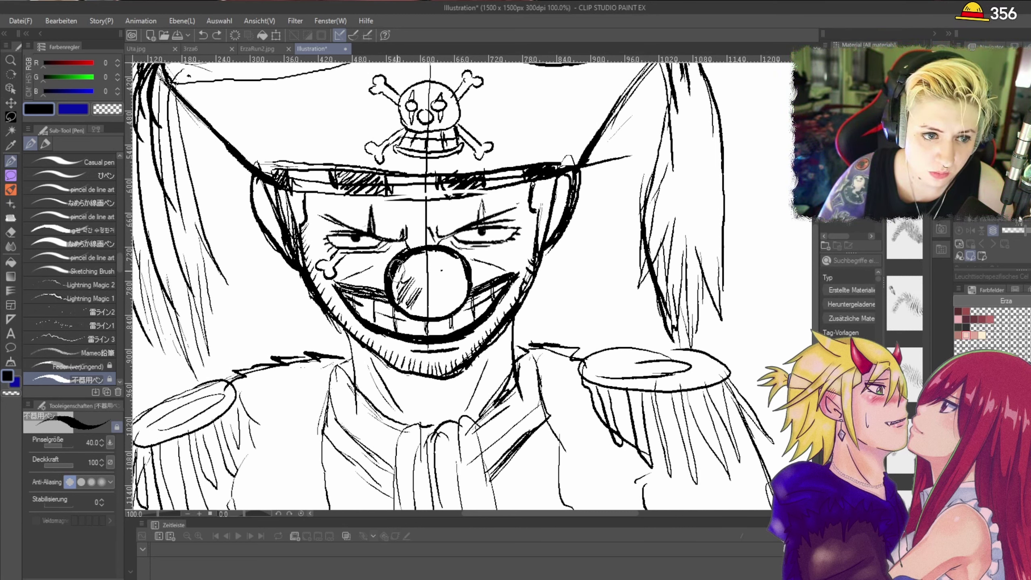
{"action": "mouse_move", "coordinate": [487, 246]}
{"action": "left_mouse_down"}
{"action": "mouse_move", "coordinate": [498, 259]}
{"action": "mouse_move", "coordinate": [517, 251]}
{"action": "mouse_move", "coordinate": [506, 249]}
{"action": "left_mouse_up"}
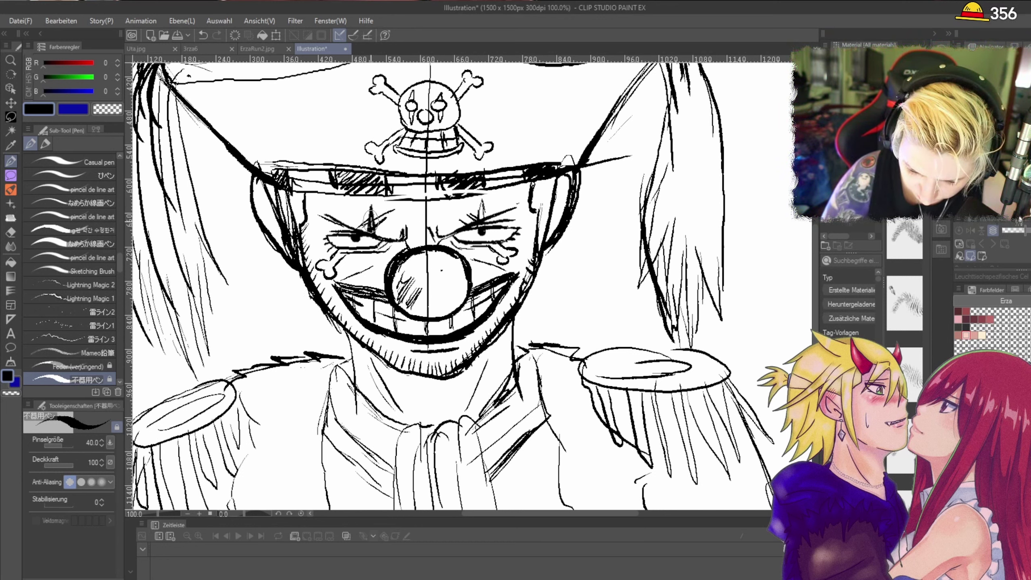
{"action": "mouse_move", "coordinate": [396, 199]}
{"action": "left_mouse_down"}
{"action": "mouse_move", "coordinate": [362, 231]}
{"action": "mouse_move", "coordinate": [400, 243]}
{"action": "mouse_move", "coordinate": [413, 208]}
{"action": "left_mouse_up"}
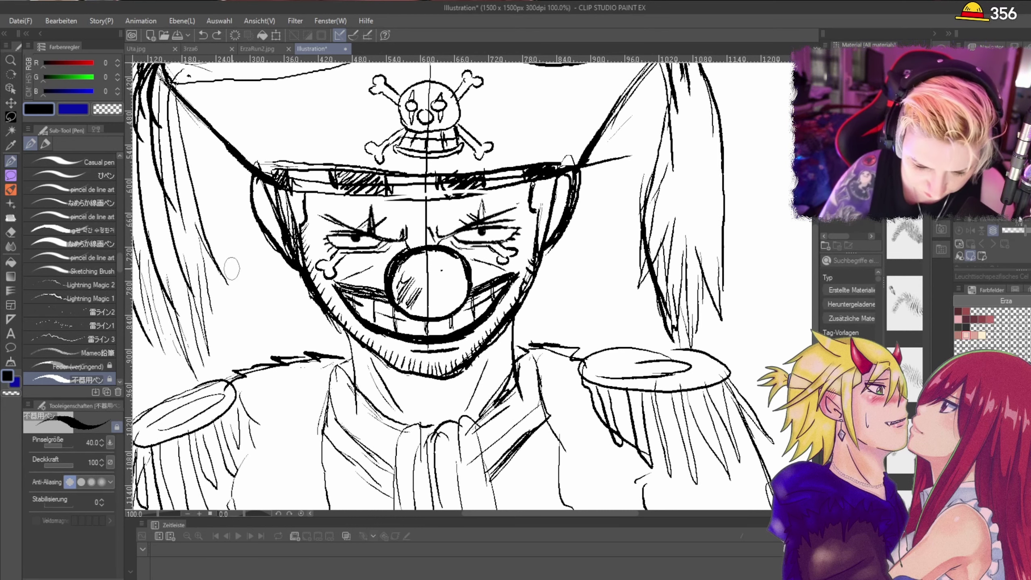
Step: Erase the lower edge and dark hatched patches of the headband below the hat brim with the hard eraser
{"action": "left_click", "coordinate": [11, 233]}
{"action": "mouse_move", "coordinate": [346, 194]}
{"action": "left_mouse_down"}
{"action": "mouse_move", "coordinate": [405, 193]}
{"action": "mouse_move", "coordinate": [377, 191]}
{"action": "left_mouse_up"}
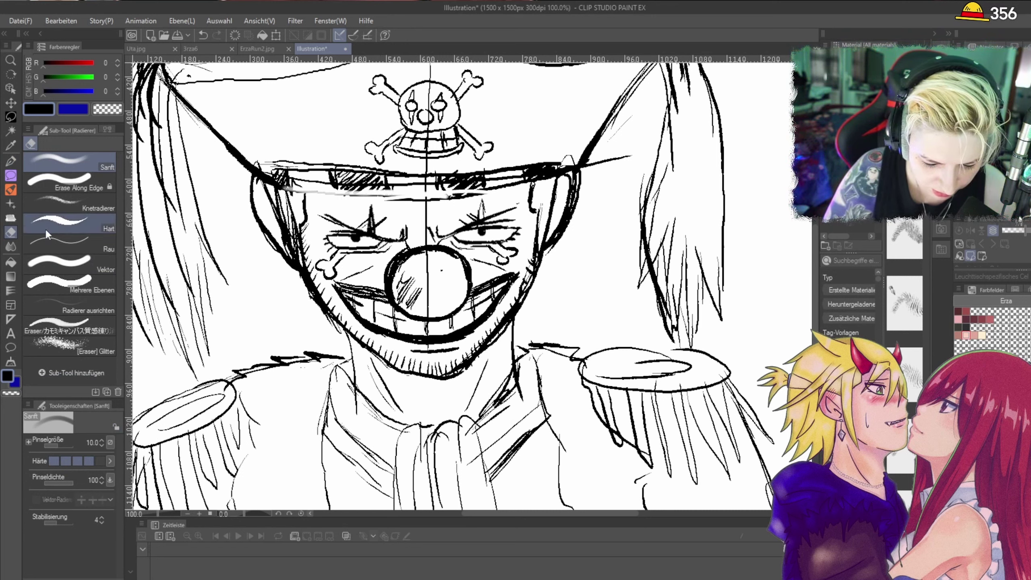
{"action": "left_click", "coordinate": [114, 228]}
{"action": "mouse_move", "coordinate": [292, 193]}
{"action": "left_mouse_down"}
{"action": "mouse_move", "coordinate": [460, 196]}
{"action": "mouse_move", "coordinate": [556, 174]}
{"action": "mouse_move", "coordinate": [365, 185]}
{"action": "mouse_move", "coordinate": [443, 189]}
{"action": "mouse_move", "coordinate": [316, 187]}
{"action": "left_mouse_up"}
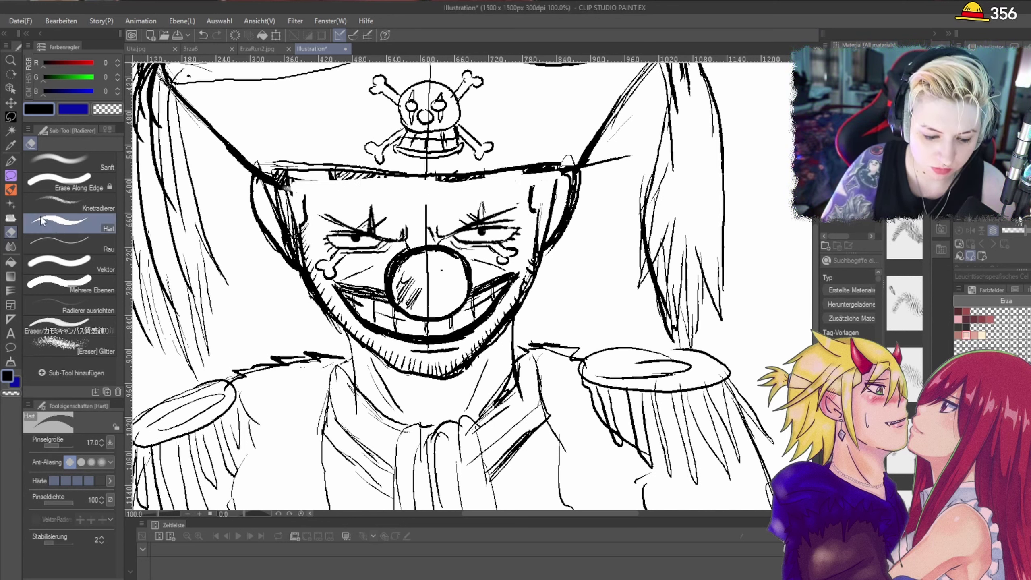
Step: Draw two crossed bones on the forehead with the pen, running diagonally from the brows to knobbed ends below the hat
{"action": "left_click", "coordinate": [11, 161]}
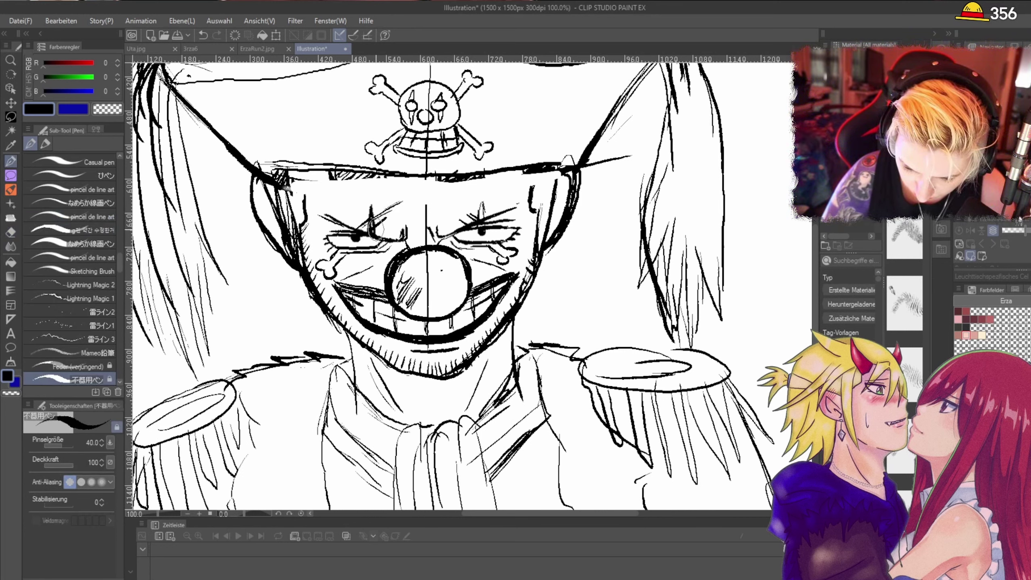
{"action": "mouse_move", "coordinate": [376, 229]}
{"action": "left_mouse_down"}
{"action": "mouse_move", "coordinate": [422, 199]}
{"action": "mouse_move", "coordinate": [471, 195]}
{"action": "mouse_move", "coordinate": [449, 174]}
{"action": "mouse_move", "coordinate": [453, 187]}
{"action": "mouse_move", "coordinate": [373, 210]}
{"action": "left_mouse_up"}
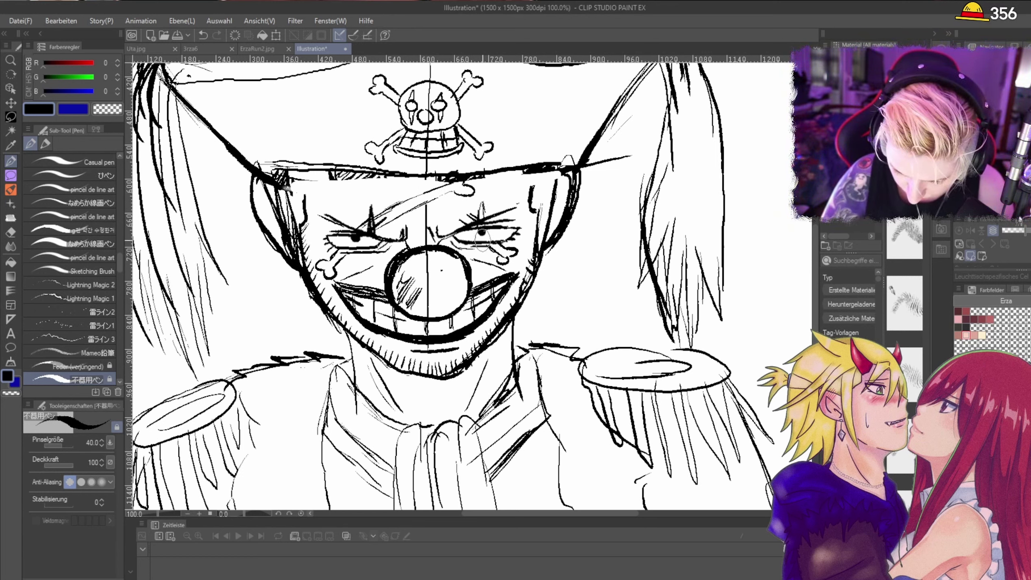
{"action": "mouse_move", "coordinate": [465, 225]}
{"action": "left_mouse_down"}
{"action": "mouse_move", "coordinate": [419, 210]}
{"action": "mouse_move", "coordinate": [474, 196]}
{"action": "mouse_move", "coordinate": [497, 224]}
{"action": "mouse_move", "coordinate": [483, 216]}
{"action": "mouse_move", "coordinate": [506, 214]}
{"action": "mouse_move", "coordinate": [484, 222]}
{"action": "mouse_move", "coordinate": [374, 181]}
{"action": "mouse_move", "coordinate": [370, 197]}
{"action": "mouse_move", "coordinate": [414, 209]}
{"action": "left_mouse_up"}
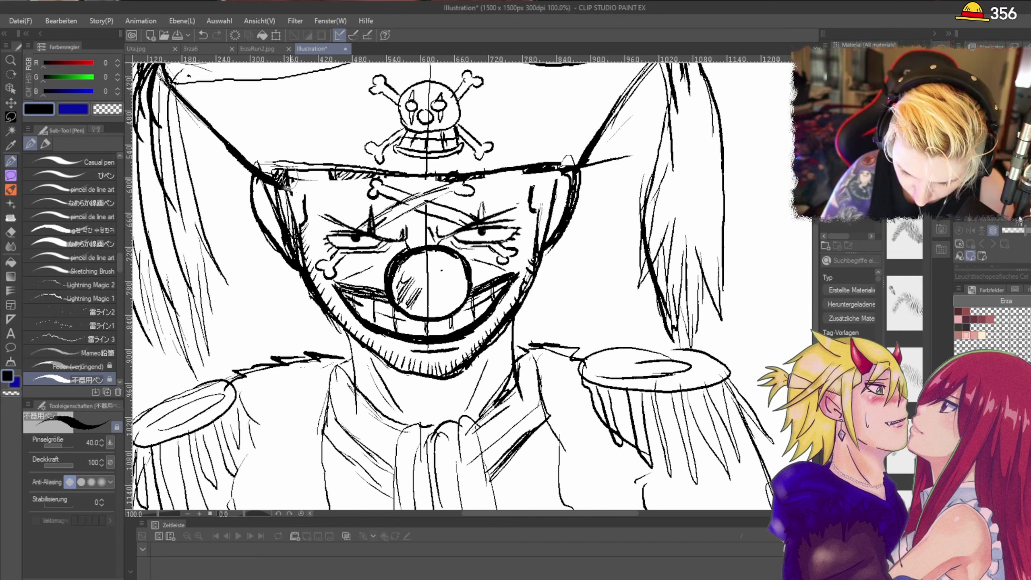
Step: Thicken the lower edge of the hat across the forehead into a heavy black band
{"action": "left_click_drag", "start_coordinate": [285, 188], "coordinate": [567, 167]}
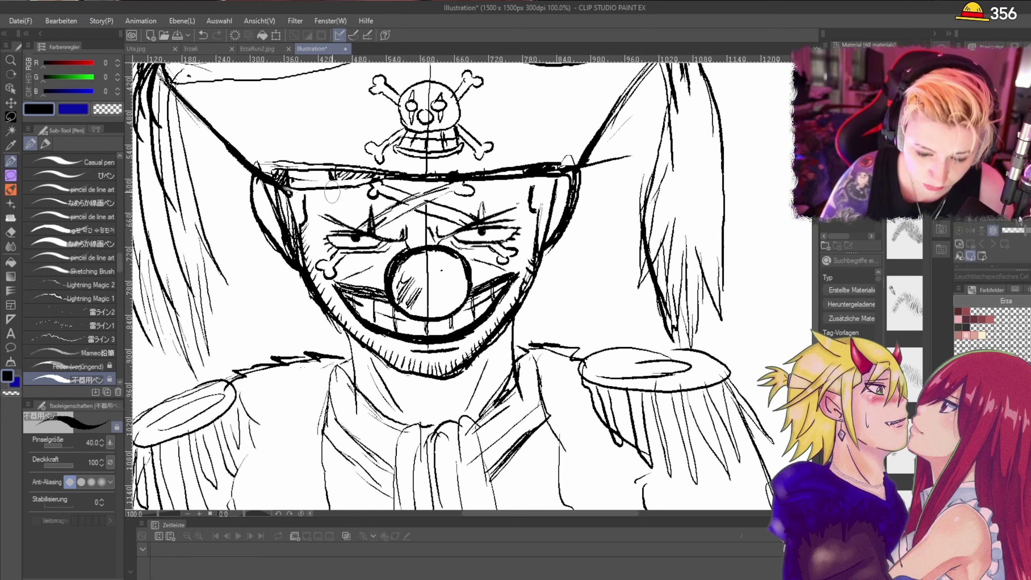
{"action": "left_click_drag", "start_coordinate": [278, 181], "coordinate": [580, 165]}
{"action": "mouse_move", "coordinate": [280, 182]}
{"action": "left_mouse_down"}
{"action": "mouse_move", "coordinate": [560, 178]}
{"action": "mouse_move", "coordinate": [292, 178]}
{"action": "mouse_move", "coordinate": [373, 179]}
{"action": "left_mouse_up"}
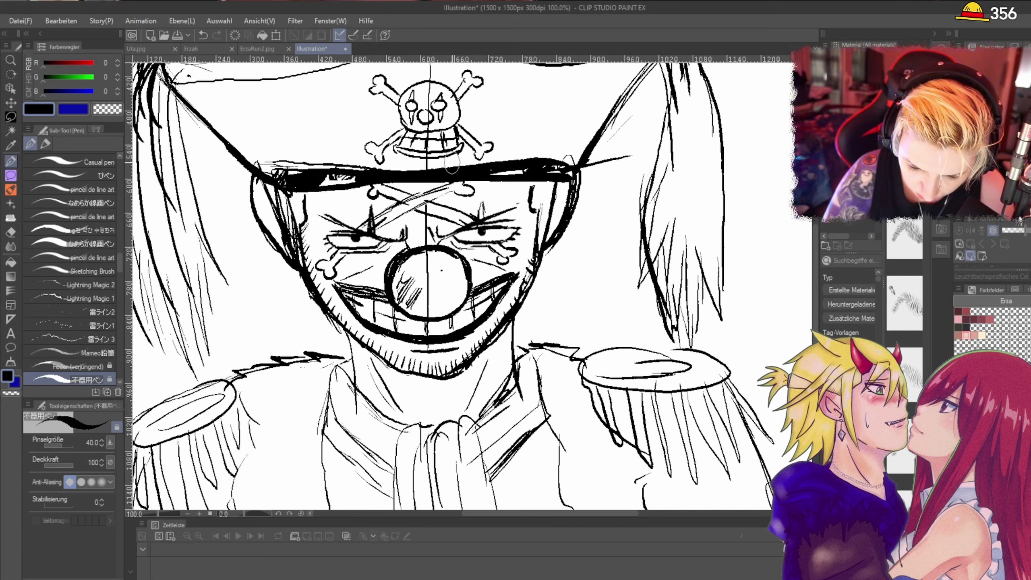
{"action": "left_click_drag", "start_coordinate": [535, 173], "coordinate": [575, 172]}
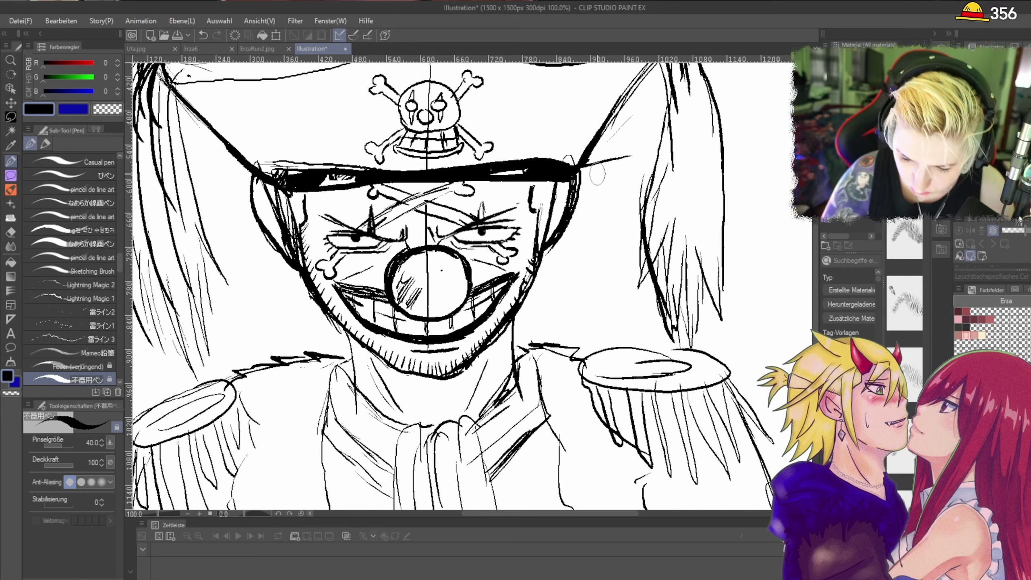
{"action": "mouse_move", "coordinate": [280, 182]}
{"action": "left_mouse_down"}
{"action": "mouse_move", "coordinate": [330, 166]}
{"action": "mouse_move", "coordinate": [573, 164]}
{"action": "left_mouse_up"}
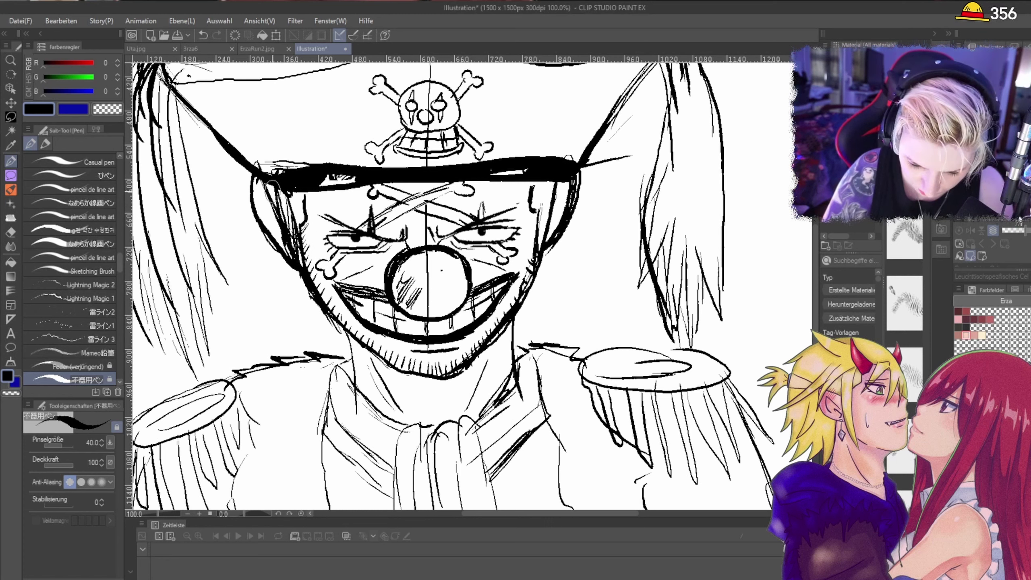
Step: Redraw the hair outline beside the left-hand temple closer to the face, and erase the old outer line
{"action": "mouse_move", "coordinate": [272, 187]}
{"action": "left_mouse_down"}
{"action": "mouse_move", "coordinate": [266, 216]}
{"action": "mouse_move", "coordinate": [294, 264]}
{"action": "mouse_move", "coordinate": [286, 193]}
{"action": "mouse_move", "coordinate": [307, 276]}
{"action": "left_mouse_up"}
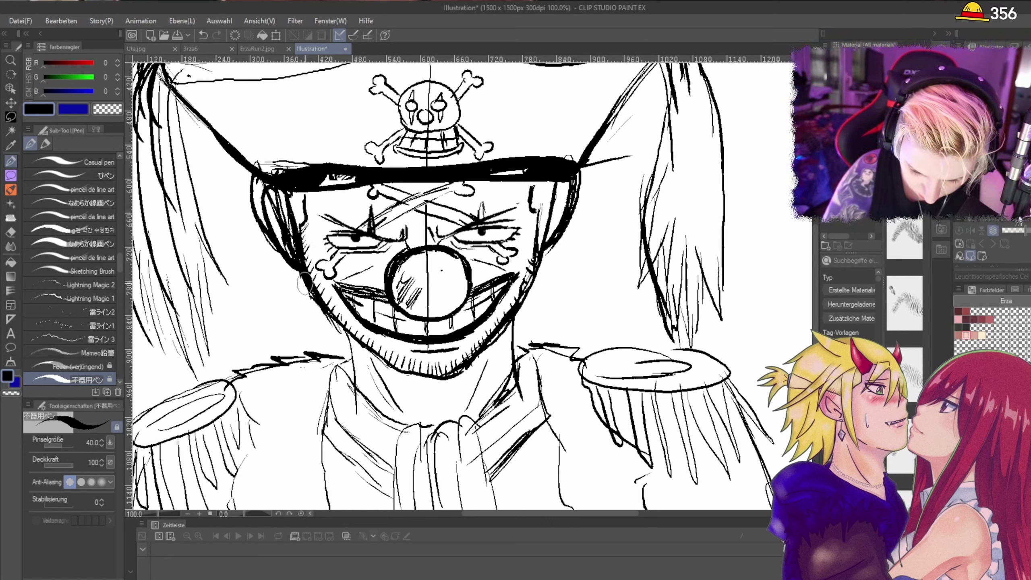
{"action": "left_click", "coordinate": [11, 232]}
{"action": "left_click_drag", "start_coordinate": [254, 201], "coordinate": [254, 202]}
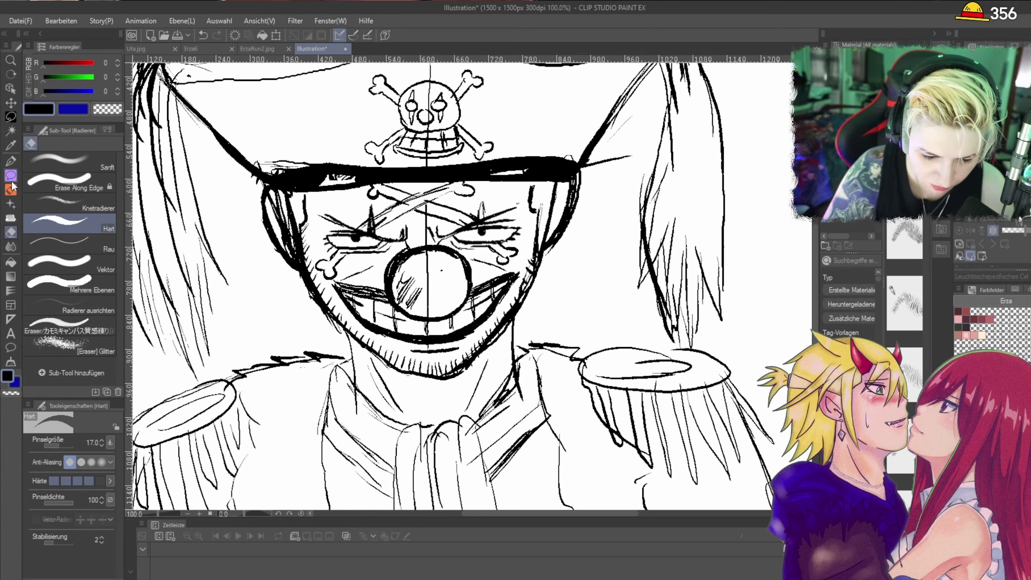
{"action": "left_click", "coordinate": [11, 161]}
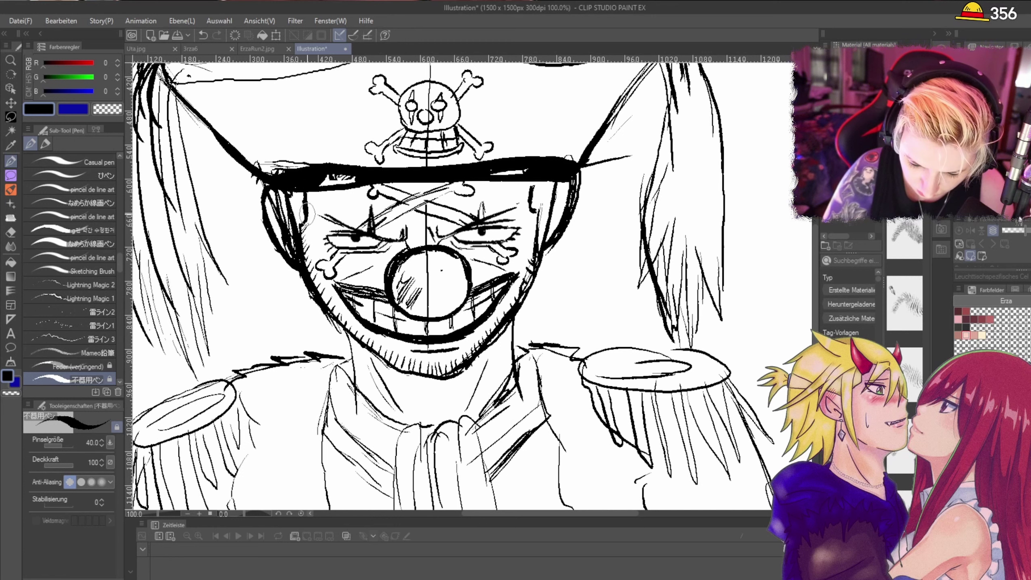
Step: Draw the sideburn edges beside both temples below the hat, and hatch the one at the right-hand temple
{"action": "left_click_drag", "start_coordinate": [308, 213], "coordinate": [306, 231]}
{"action": "left_click_drag", "start_coordinate": [531, 183], "coordinate": [537, 226]}
{"action": "mouse_move", "coordinate": [531, 185]}
{"action": "left_mouse_down"}
{"action": "mouse_move", "coordinate": [536, 222]}
{"action": "mouse_move", "coordinate": [560, 180]}
{"action": "mouse_move", "coordinate": [557, 208]}
{"action": "mouse_move", "coordinate": [553, 200]}
{"action": "mouse_move", "coordinate": [560, 193]}
{"action": "mouse_move", "coordinate": [562, 225]}
{"action": "mouse_move", "coordinate": [532, 260]}
{"action": "left_mouse_up"}
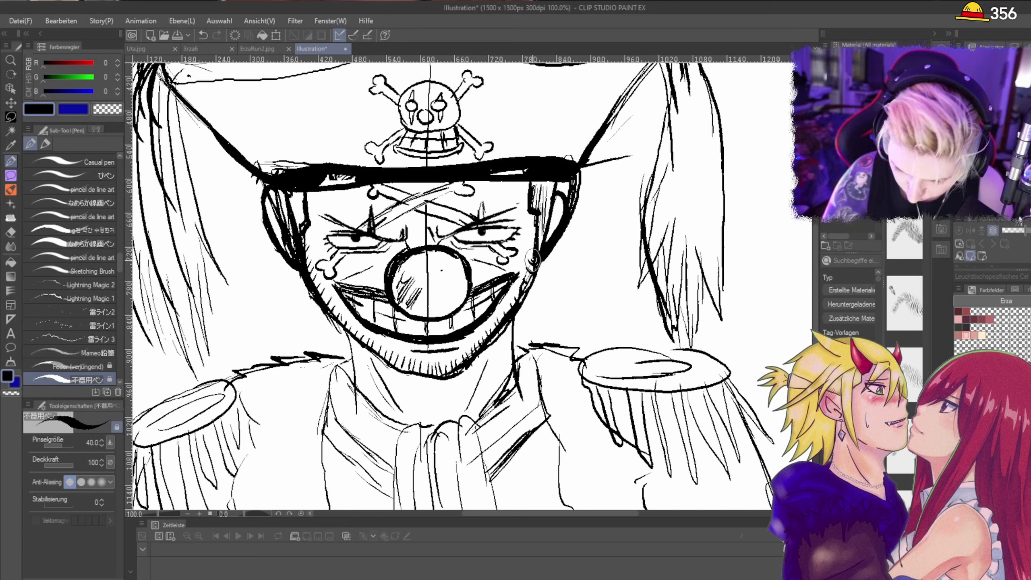
Step: Erase the stray heavy lines at the upper part of both ears with the hard eraser, and redraw the right-hand ear outline with the pen
{"action": "left_click", "coordinate": [11, 232]}
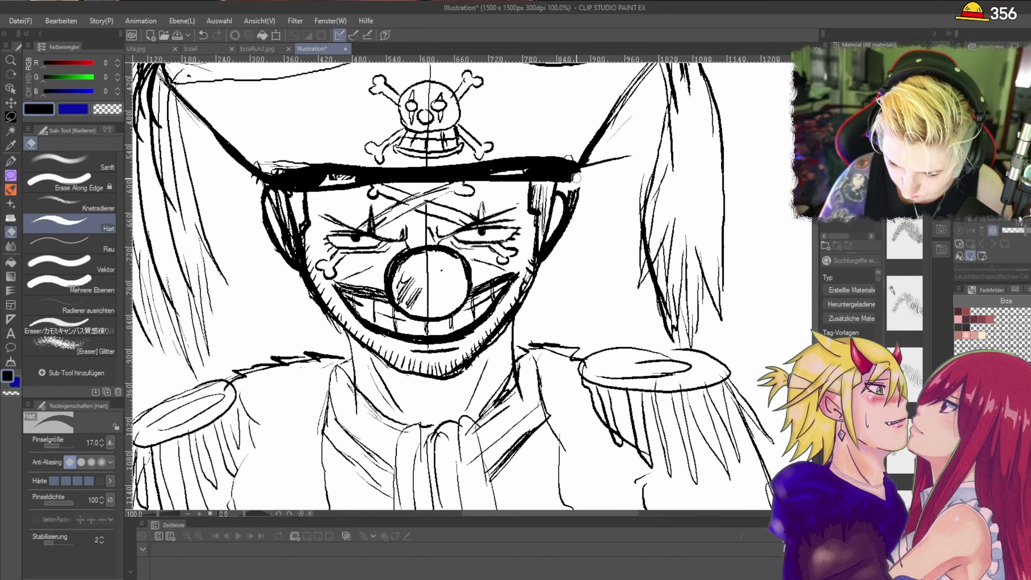
{"action": "left_click_drag", "start_coordinate": [575, 178], "coordinate": [572, 195]}
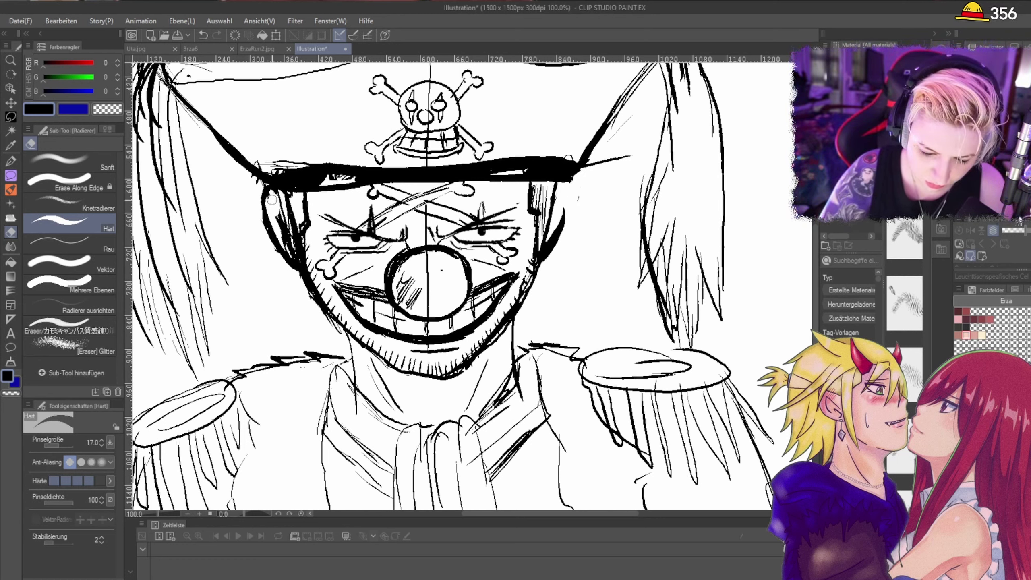
{"action": "mouse_move", "coordinate": [272, 200]}
{"action": "left_mouse_down"}
{"action": "mouse_move", "coordinate": [279, 219]}
{"action": "mouse_move", "coordinate": [282, 183]}
{"action": "left_mouse_up"}
{"action": "left_click", "coordinate": [11, 161]}
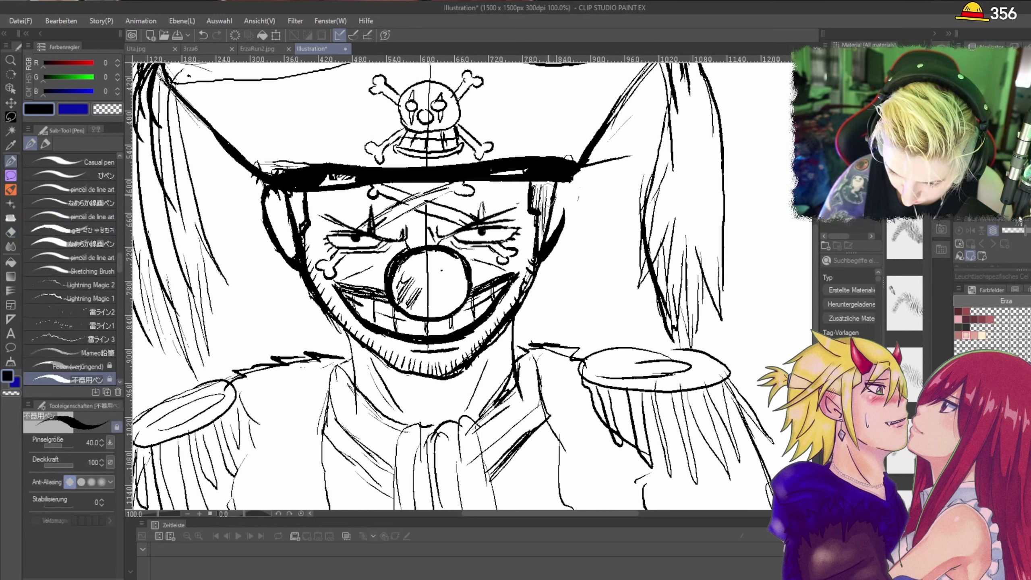
{"action": "mouse_move", "coordinate": [553, 182]}
{"action": "left_mouse_down"}
{"action": "mouse_move", "coordinate": [546, 237]}
{"action": "mouse_move", "coordinate": [568, 210]}
{"action": "mouse_move", "coordinate": [533, 262]}
{"action": "left_mouse_up"}
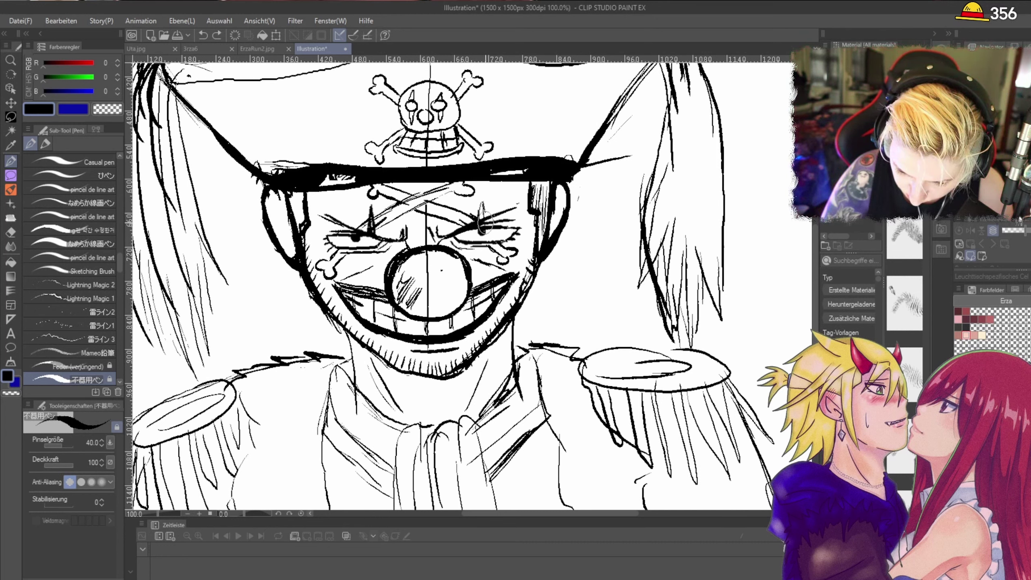
Step: Darken both slanted eyebrows with thicker pen strokes, and extend the diagonal hatching across the round nose
{"action": "left_click_drag", "start_coordinate": [396, 240], "coordinate": [312, 212]}
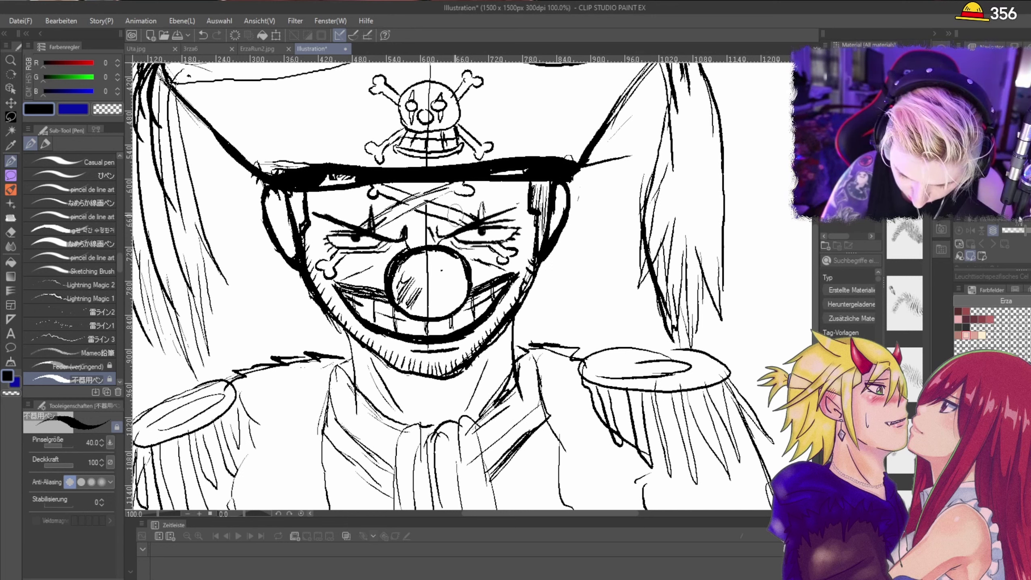
{"action": "left_click_drag", "start_coordinate": [446, 235], "coordinate": [420, 311]}
{"action": "left_click_drag", "start_coordinate": [422, 276], "coordinate": [447, 317]}
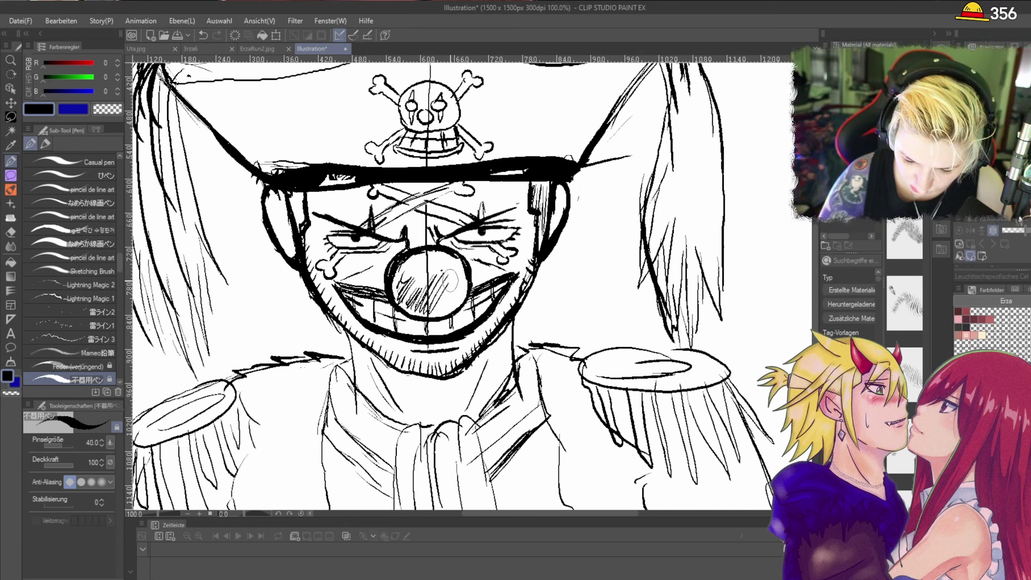
{"action": "mouse_move", "coordinate": [455, 272]}
{"action": "left_mouse_down"}
{"action": "mouse_move", "coordinate": [443, 321]}
{"action": "mouse_move", "coordinate": [434, 308]}
{"action": "left_mouse_up"}
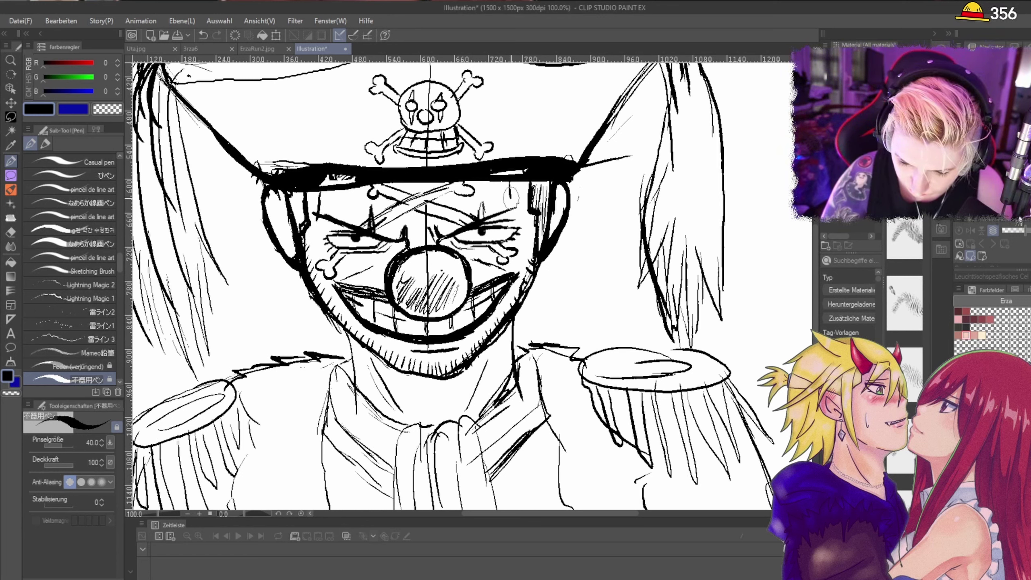
Step: Retrace the crossed bones on the forehead with heavier lines, and erase the overlapping lines where they cross
{"action": "left_click_drag", "start_coordinate": [383, 228], "coordinate": [428, 202]}
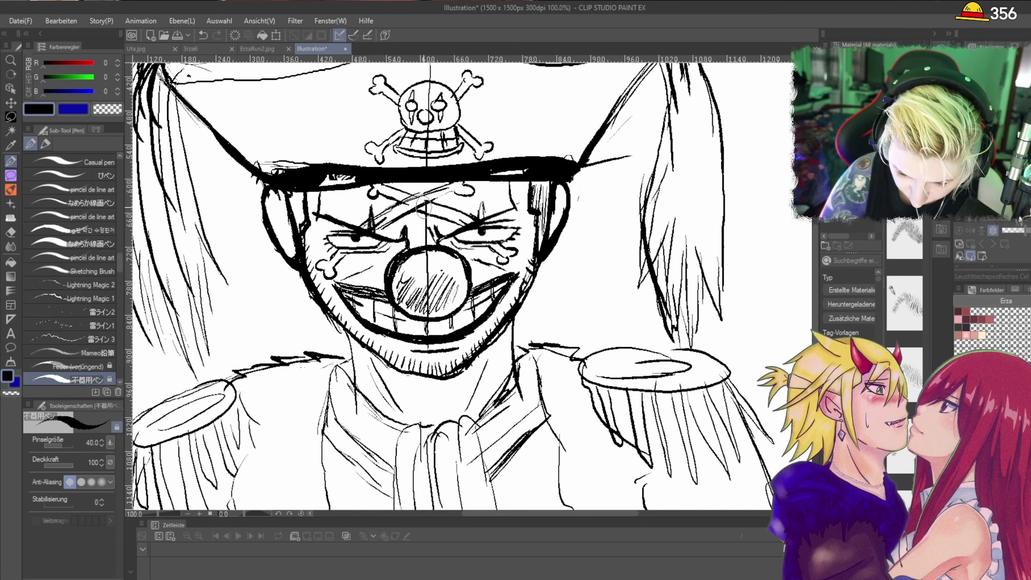
{"action": "left_click_drag", "start_coordinate": [382, 193], "coordinate": [403, 202]}
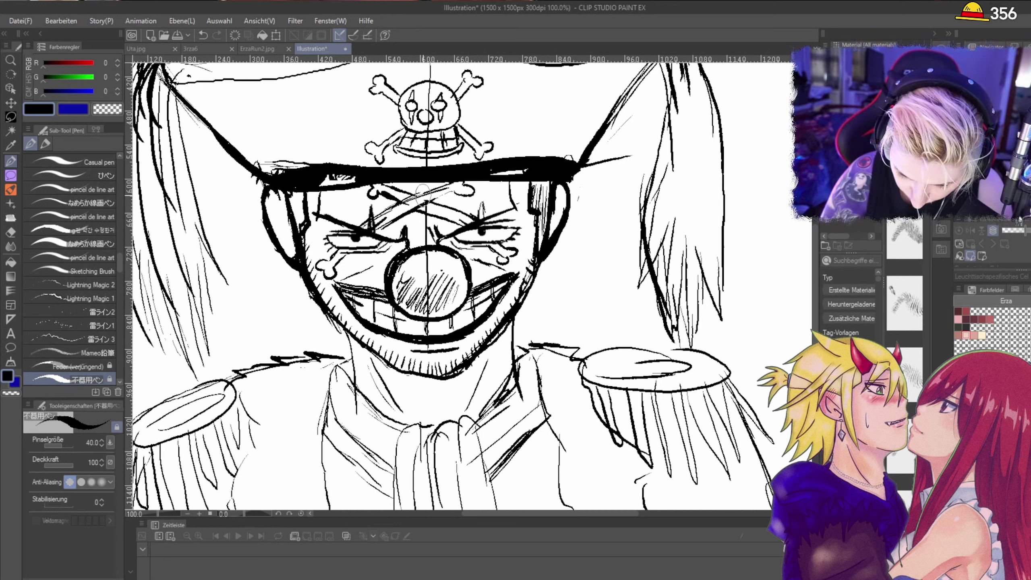
{"action": "left_click", "coordinate": [10, 232]}
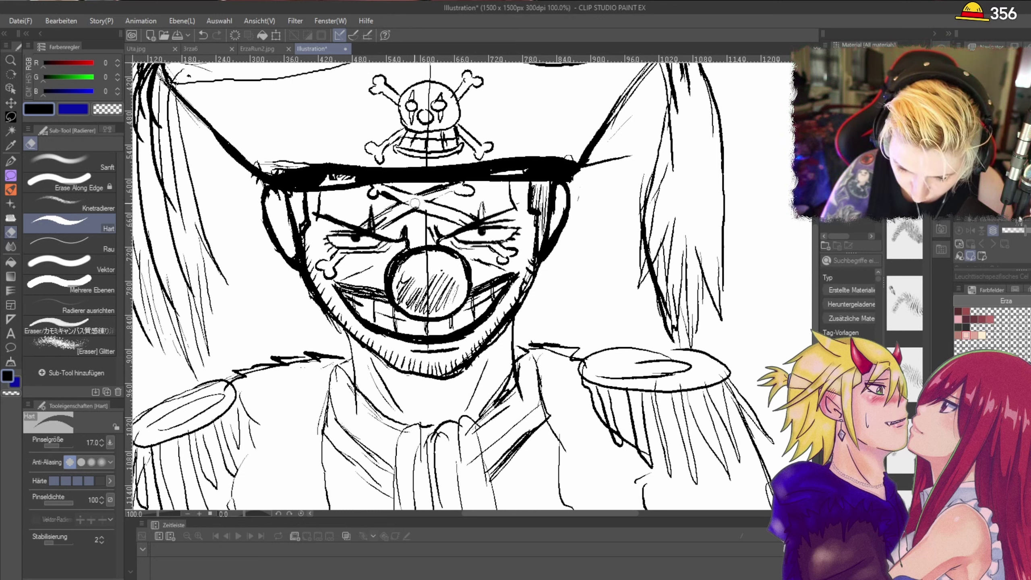
{"action": "left_click", "coordinate": [11, 161]}
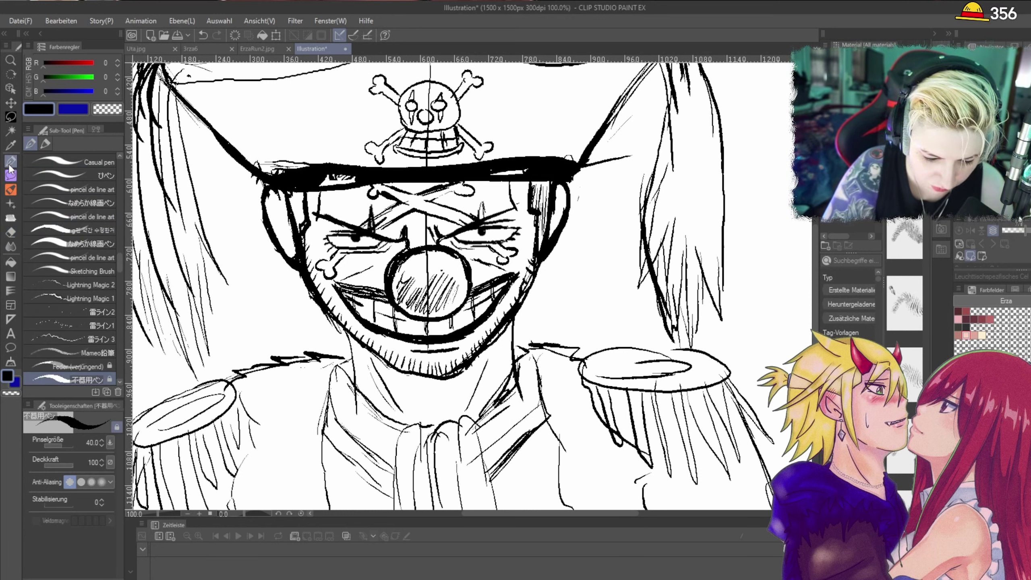
{"action": "left_click_drag", "start_coordinate": [427, 201], "coordinate": [469, 194]}
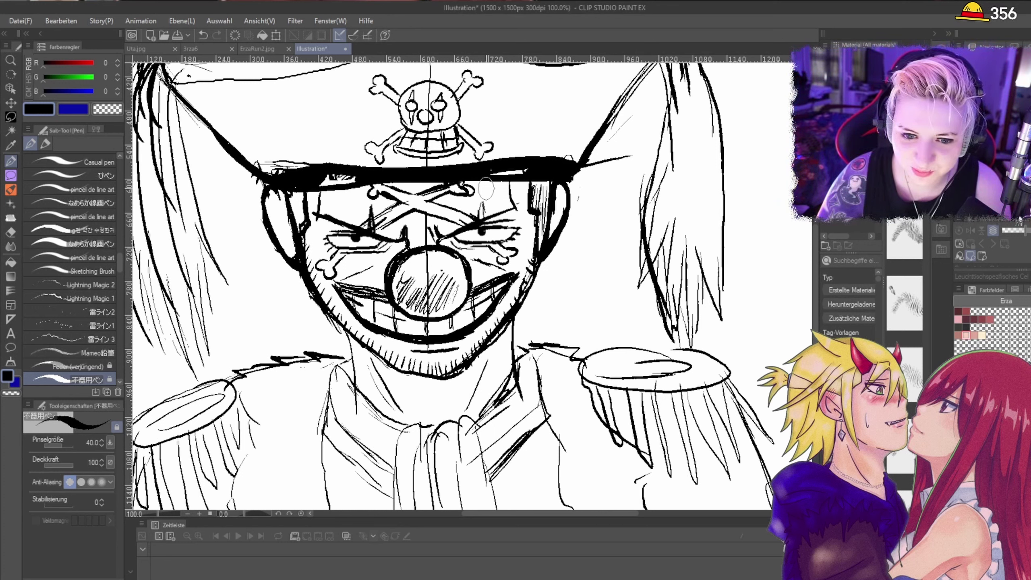
Step: Ink the wavy trim edges of the open coat with heavier lines, and strengthen the fold lines on the sleeves
{"action": "scroll", "coordinate": [523, 135], "scroll_direction": "down", "scroll_amount": 1}
{"action": "scroll", "coordinate": [534, 249], "scroll_direction": "up", "scroll_amount": 1}
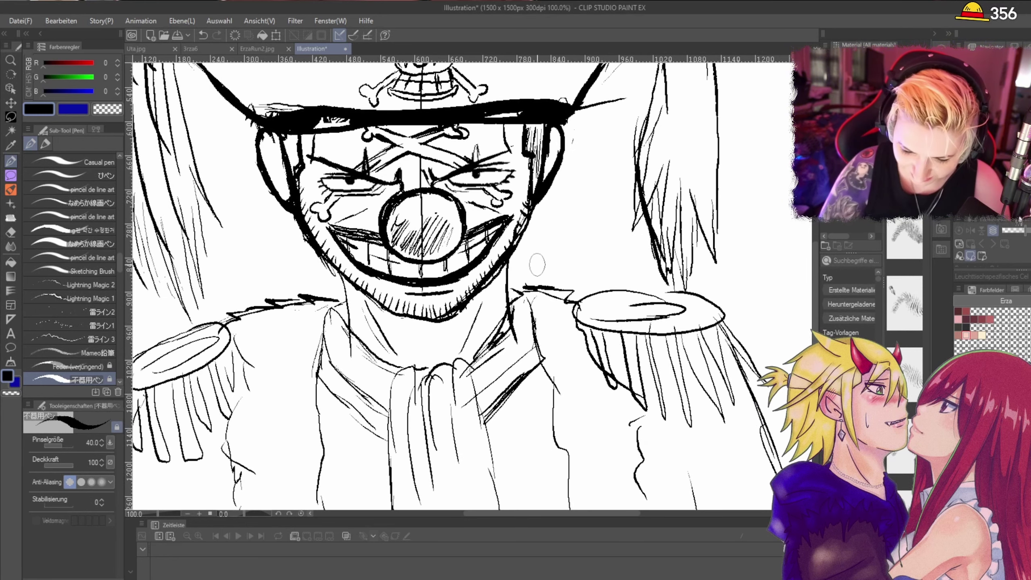
{"action": "scroll", "coordinate": [537, 264], "scroll_direction": "down", "scroll_amount": 3}
{"action": "scroll", "coordinate": [419, 303], "scroll_direction": "up", "scroll_amount": 2}
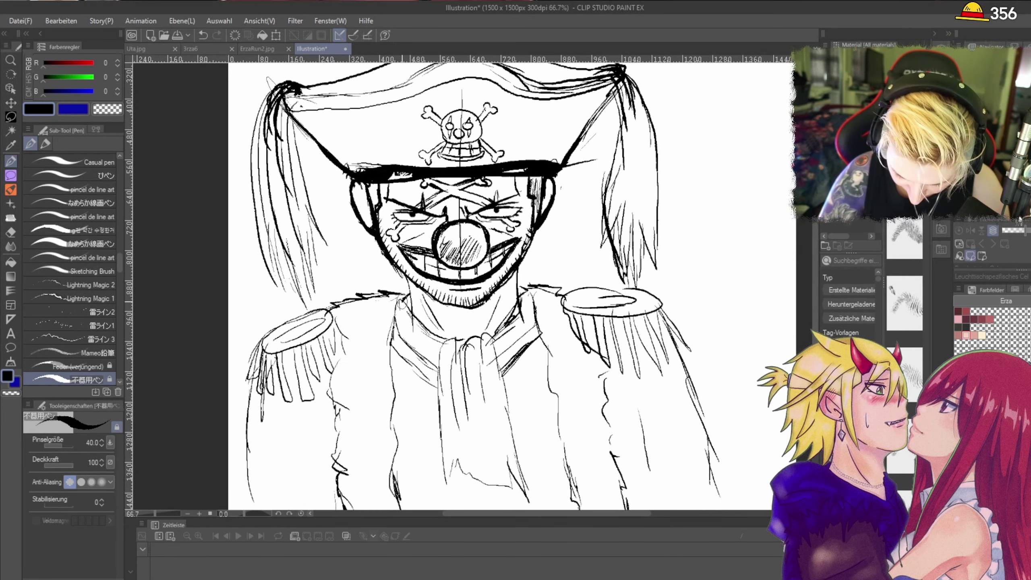
{"action": "mouse_move", "coordinate": [406, 295]}
{"action": "left_mouse_down"}
{"action": "mouse_move", "coordinate": [392, 327]}
{"action": "mouse_move", "coordinate": [404, 519]}
{"action": "left_mouse_up"}
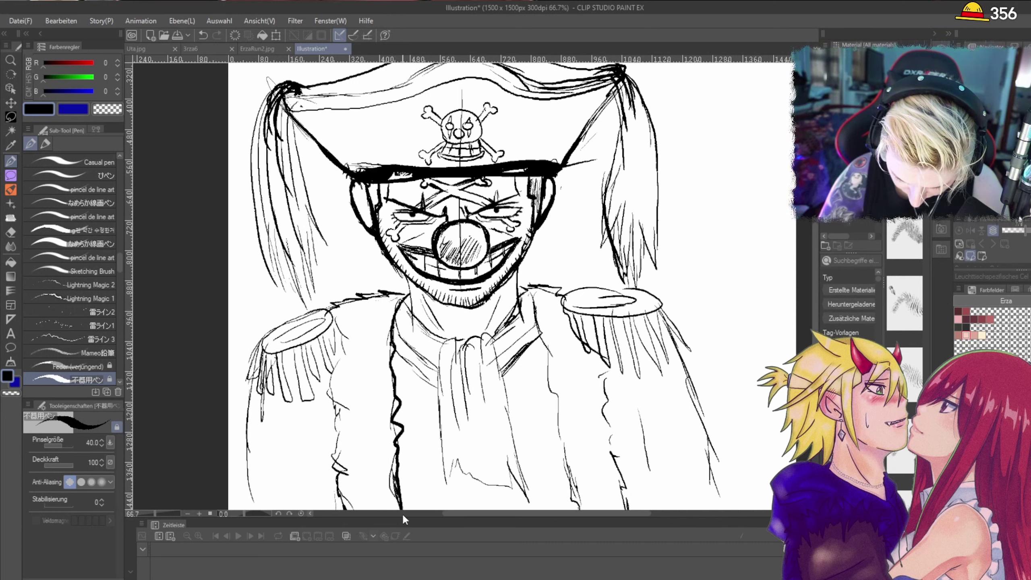
{"action": "mouse_move", "coordinate": [330, 325]}
{"action": "left_mouse_down"}
{"action": "mouse_move", "coordinate": [343, 375]}
{"action": "mouse_move", "coordinate": [335, 481]}
{"action": "left_mouse_up"}
{"action": "left_click_drag", "start_coordinate": [304, 424], "coordinate": [312, 500]}
{"action": "left_click_drag", "start_coordinate": [621, 418], "coordinate": [628, 464]}
{"action": "left_click_drag", "start_coordinate": [563, 378], "coordinate": [576, 508]}
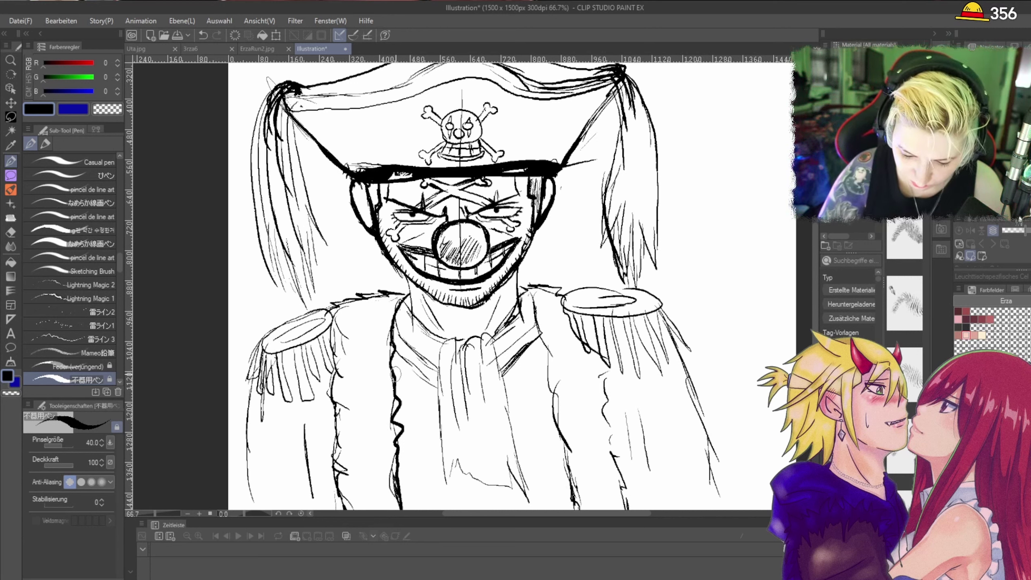
Step: Draw horizontal stripe lines across the shirt on both sides of the scarf, down to the canvas's lower edge
{"action": "left_click_drag", "start_coordinate": [396, 386], "coordinate": [428, 391]}
{"action": "left_click_drag", "start_coordinate": [493, 390], "coordinate": [546, 364]}
{"action": "left_click_drag", "start_coordinate": [396, 427], "coordinate": [539, 406]}
{"action": "left_click_drag", "start_coordinate": [408, 464], "coordinate": [564, 434]}
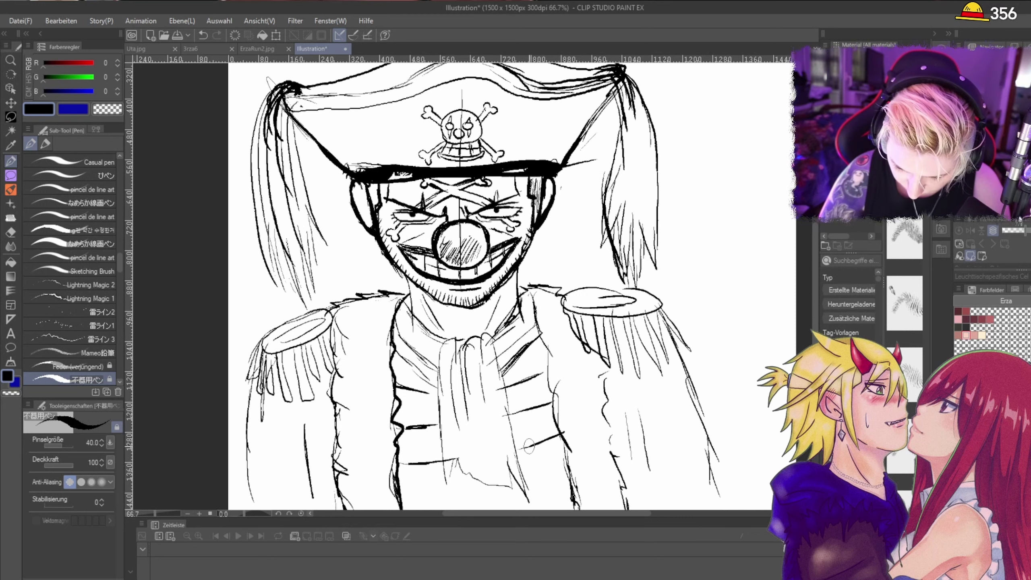
{"action": "left_click_drag", "start_coordinate": [412, 494], "coordinate": [445, 492]}
{"action": "left_click_drag", "start_coordinate": [520, 479], "coordinate": [551, 473]}
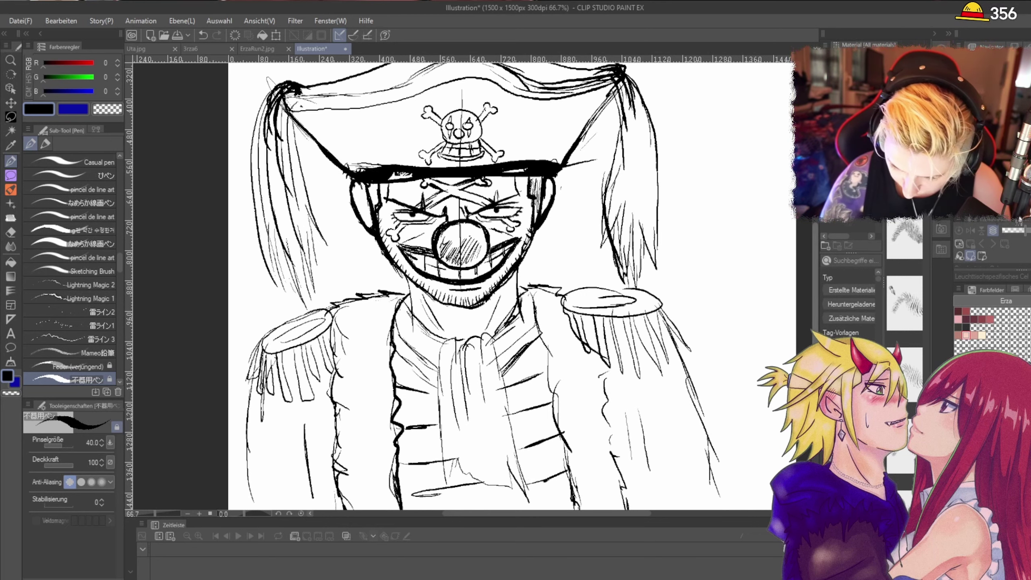
{"action": "scroll", "coordinate": [503, 406], "scroll_direction": "down", "scroll_amount": 5}
{"action": "left_click_drag", "start_coordinate": [408, 404], "coordinate": [562, 408]}
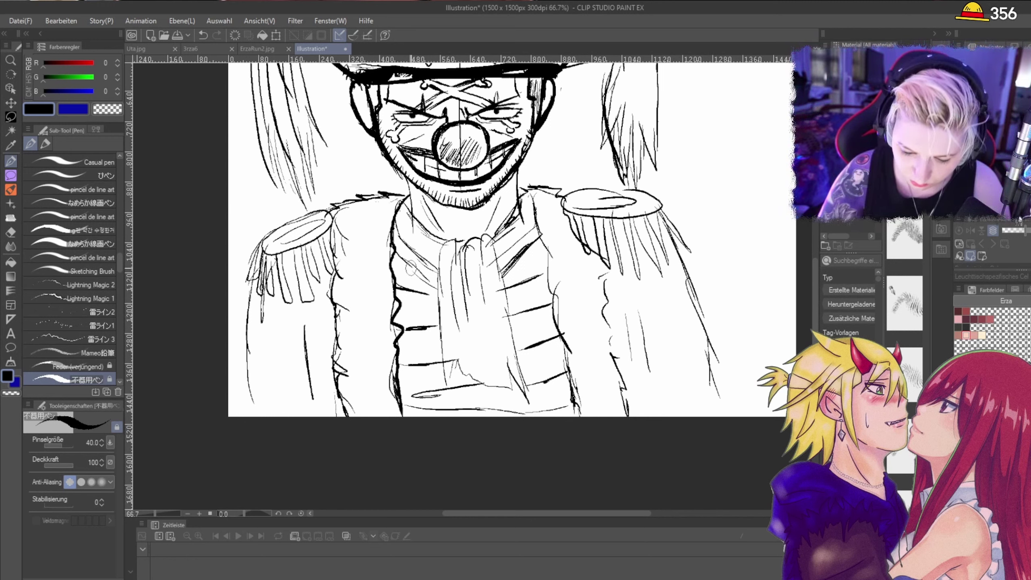
Step: Fill alternate shirt stripes on both sides of the scarf with diagonal hatching, and add a fold line on the left-hand coat trim
{"action": "left_click_drag", "start_coordinate": [396, 295], "coordinate": [409, 259]}
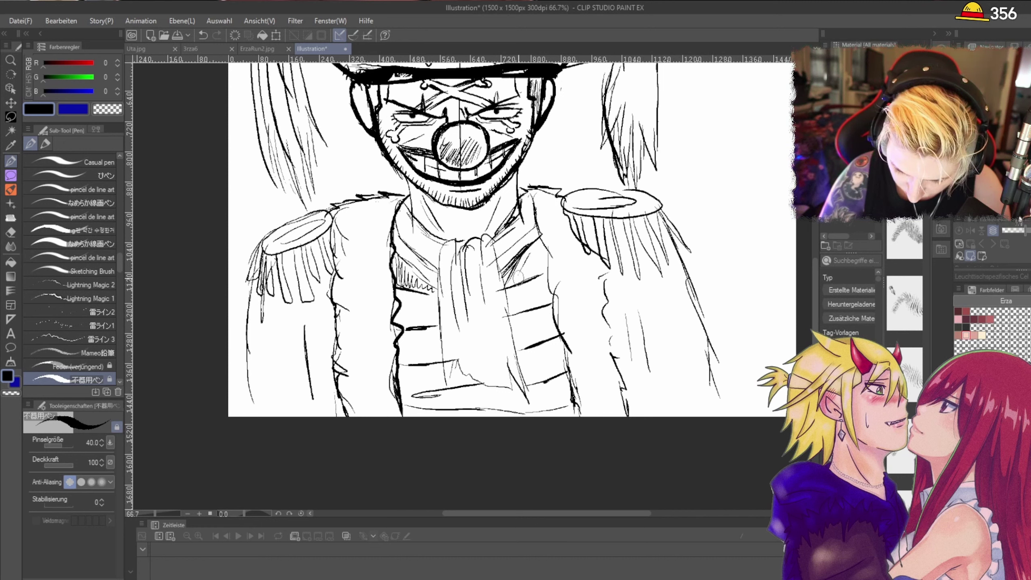
{"action": "mouse_move", "coordinate": [515, 284]}
{"action": "left_mouse_down"}
{"action": "mouse_move", "coordinate": [540, 243]}
{"action": "mouse_move", "coordinate": [552, 244]}
{"action": "left_mouse_up"}
{"action": "mouse_move", "coordinate": [396, 364]}
{"action": "left_mouse_down"}
{"action": "mouse_move", "coordinate": [420, 327]}
{"action": "mouse_move", "coordinate": [441, 325]}
{"action": "left_mouse_up"}
{"action": "left_click_drag", "start_coordinate": [513, 348], "coordinate": [533, 311]}
{"action": "left_click_drag", "start_coordinate": [522, 353], "coordinate": [547, 307]}
{"action": "left_click_drag", "start_coordinate": [536, 344], "coordinate": [559, 309]}
{"action": "mouse_move", "coordinate": [408, 406]}
{"action": "left_mouse_down"}
{"action": "mouse_move", "coordinate": [446, 389]}
{"action": "mouse_move", "coordinate": [484, 397]}
{"action": "mouse_move", "coordinate": [449, 411]}
{"action": "mouse_move", "coordinate": [489, 388]}
{"action": "left_mouse_up"}
{"action": "left_click_drag", "start_coordinate": [492, 410], "coordinate": [528, 381]}
{"action": "left_click_drag", "start_coordinate": [512, 410], "coordinate": [554, 384]}
{"action": "left_click_drag", "start_coordinate": [536, 420], "coordinate": [572, 386]}
{"action": "left_click_drag", "start_coordinate": [365, 345], "coordinate": [376, 410]}
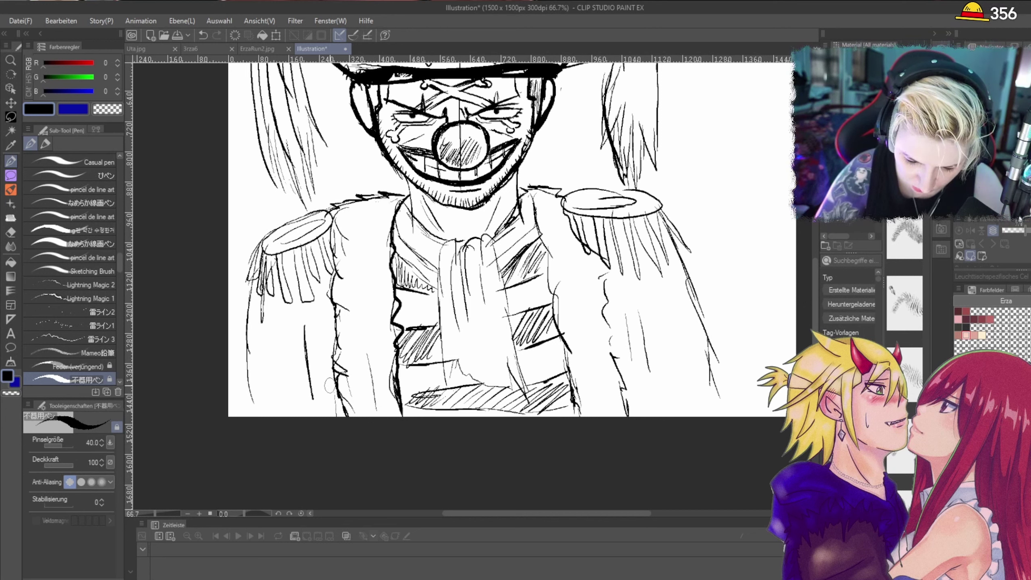
Step: Thicken the outer fringe of the left-hand epaulette and retrace the right-hand epaulette's fringe with heavier pointed strands
{"action": "mouse_move", "coordinate": [264, 240]}
{"action": "left_mouse_down"}
{"action": "mouse_move", "coordinate": [244, 263]}
{"action": "mouse_move", "coordinate": [249, 252]}
{"action": "mouse_move", "coordinate": [252, 314]}
{"action": "mouse_move", "coordinate": [267, 246]}
{"action": "left_mouse_up"}
{"action": "left_click_drag", "start_coordinate": [663, 207], "coordinate": [687, 247]}
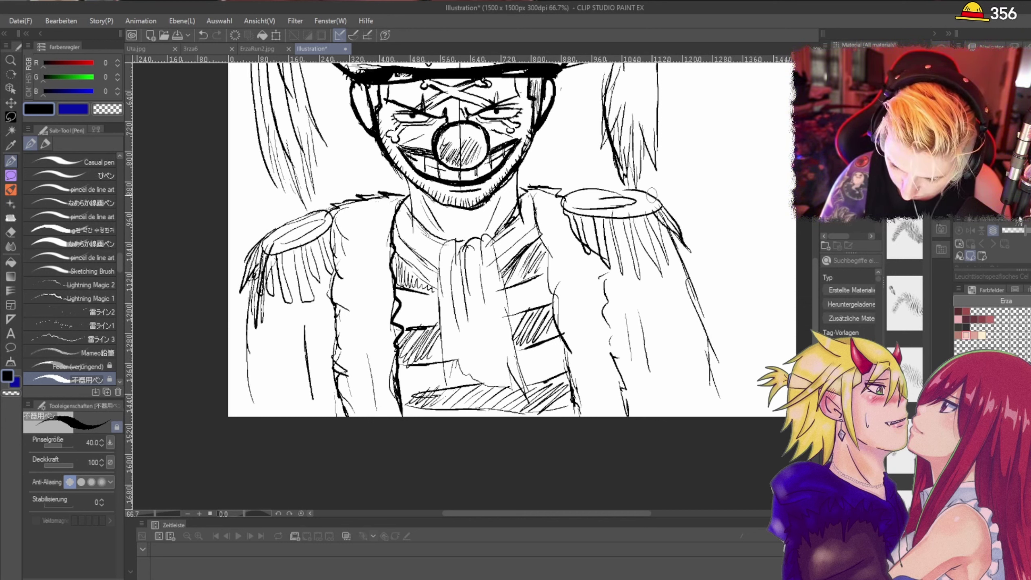
{"action": "mouse_move", "coordinate": [595, 217]}
{"action": "left_mouse_down"}
{"action": "mouse_move", "coordinate": [604, 269]}
{"action": "mouse_move", "coordinate": [607, 232]}
{"action": "mouse_move", "coordinate": [628, 293]}
{"action": "left_mouse_up"}
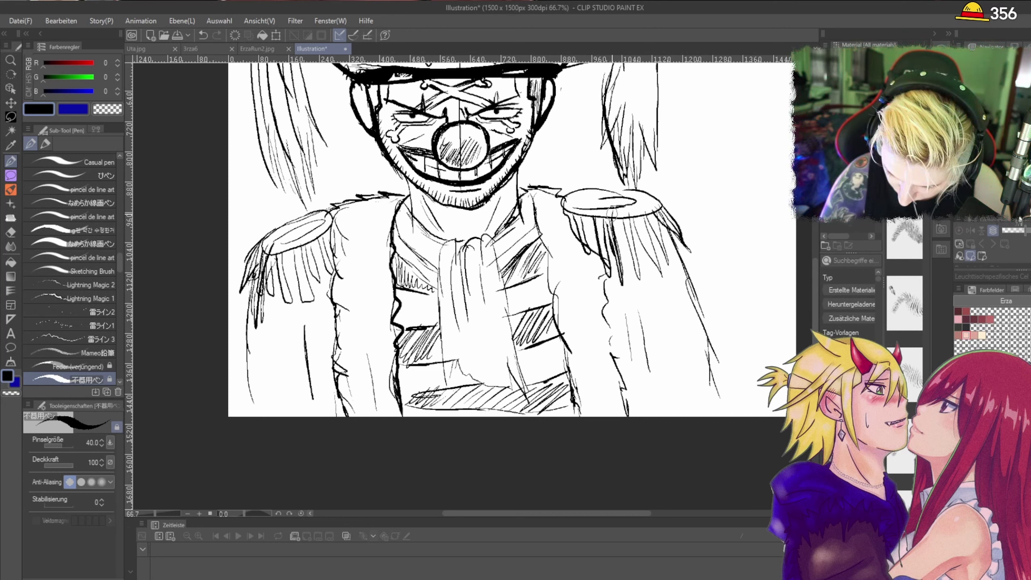
{"action": "left_click_drag", "start_coordinate": [625, 239], "coordinate": [642, 289]}
{"action": "left_click_drag", "start_coordinate": [627, 207], "coordinate": [646, 290]}
{"action": "left_click_drag", "start_coordinate": [633, 225], "coordinate": [662, 276]}
{"action": "mouse_move", "coordinate": [641, 205]}
{"action": "left_mouse_down"}
{"action": "mouse_move", "coordinate": [662, 278]}
{"action": "mouse_move", "coordinate": [674, 264]}
{"action": "mouse_move", "coordinate": [659, 212]}
{"action": "left_mouse_up"}
{"action": "mouse_move", "coordinate": [570, 213]}
{"action": "left_mouse_down"}
{"action": "mouse_move", "coordinate": [591, 255]}
{"action": "mouse_move", "coordinate": [529, 192]}
{"action": "left_mouse_up"}
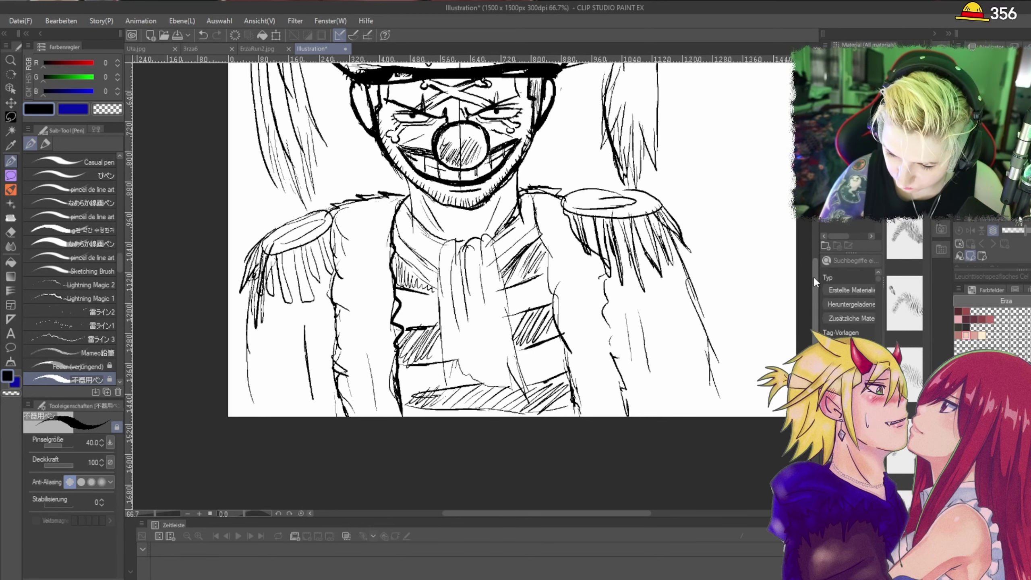
Step: Retrace the hat's inner curved edge and slanted right side with heavier lines, and hatch the front panel's lower left-hand corner
{"action": "scroll", "coordinate": [511, 242], "scroll_direction": "up", "scroll_amount": 3}
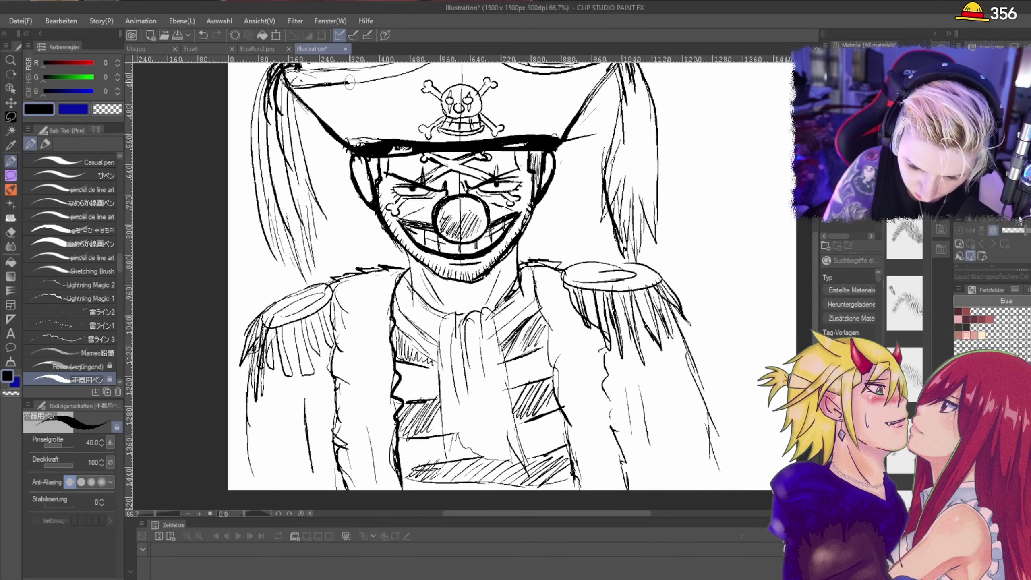
{"action": "scroll", "coordinate": [418, 81], "scroll_direction": "up", "scroll_amount": 3}
{"action": "mouse_move", "coordinate": [294, 156]}
{"action": "left_mouse_down"}
{"action": "mouse_move", "coordinate": [385, 159]}
{"action": "mouse_move", "coordinate": [444, 140]}
{"action": "mouse_move", "coordinate": [615, 132]}
{"action": "mouse_move", "coordinate": [571, 195]}
{"action": "left_mouse_up"}
{"action": "left_click_drag", "start_coordinate": [608, 149], "coordinate": [564, 213]}
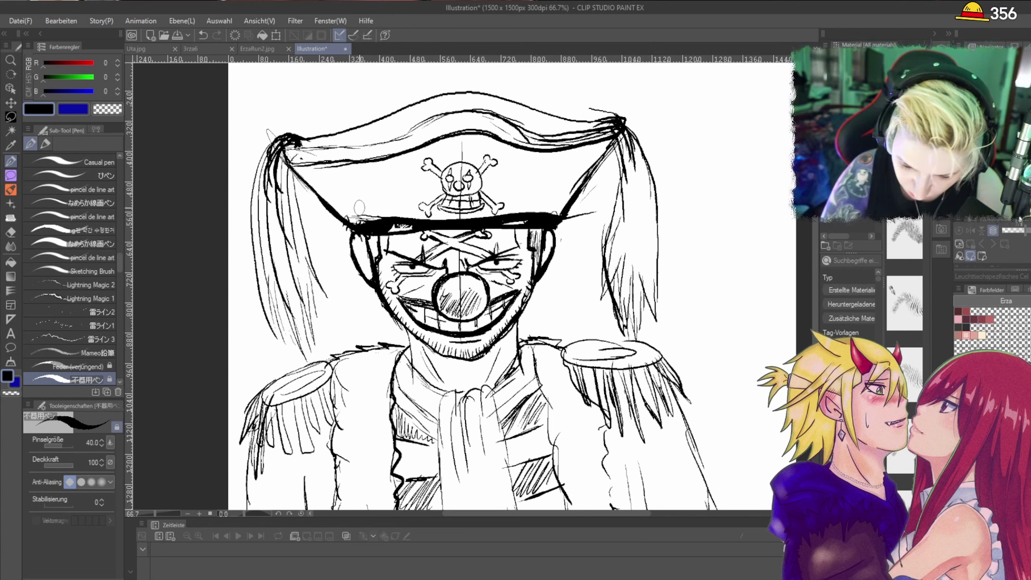
{"action": "mouse_move", "coordinate": [369, 207]}
{"action": "left_mouse_down"}
{"action": "mouse_move", "coordinate": [349, 224]}
{"action": "mouse_move", "coordinate": [367, 198]}
{"action": "left_mouse_up"}
{"action": "mouse_move", "coordinate": [348, 219]}
{"action": "left_mouse_down"}
{"action": "mouse_move", "coordinate": [362, 194]}
{"action": "mouse_move", "coordinate": [382, 210]}
{"action": "left_mouse_up"}
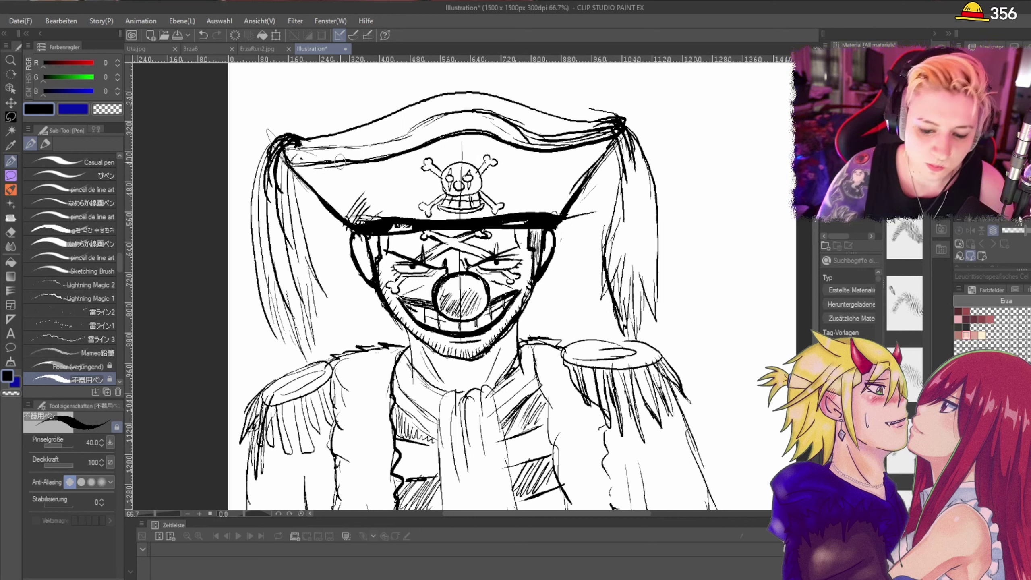
Step: Strengthen the left-hand hat tassel with long, heavier strands running down from its knot
{"action": "left_click_drag", "start_coordinate": [268, 197], "coordinate": [278, 281]}
{"action": "left_click_drag", "start_coordinate": [279, 149], "coordinate": [252, 319]}
{"action": "left_click_drag", "start_coordinate": [286, 198], "coordinate": [265, 335]}
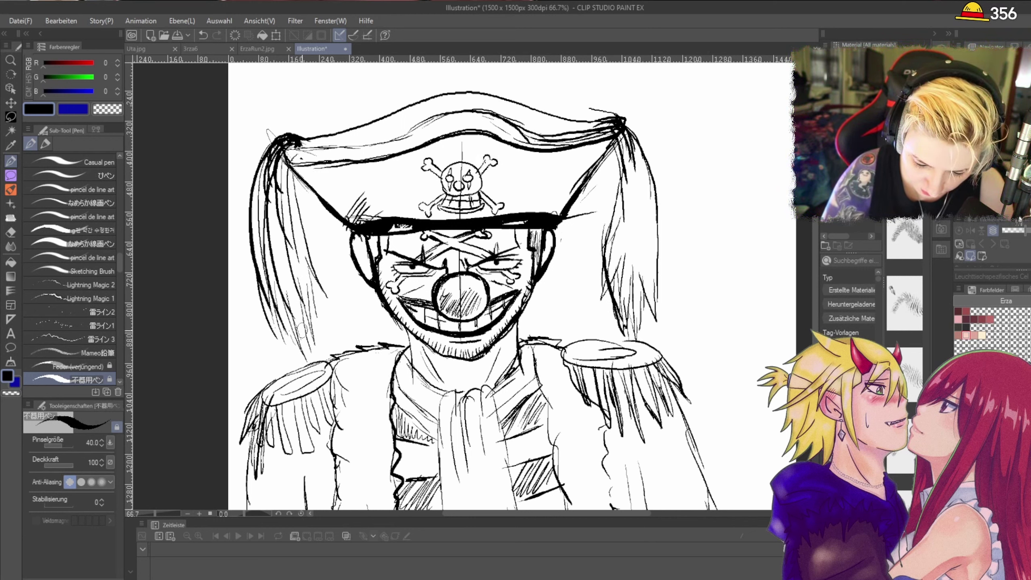
{"action": "mouse_move", "coordinate": [298, 140]}
{"action": "left_mouse_down"}
{"action": "mouse_move", "coordinate": [312, 154]}
{"action": "mouse_move", "coordinate": [317, 317]}
{"action": "mouse_move", "coordinate": [310, 308]}
{"action": "left_mouse_up"}
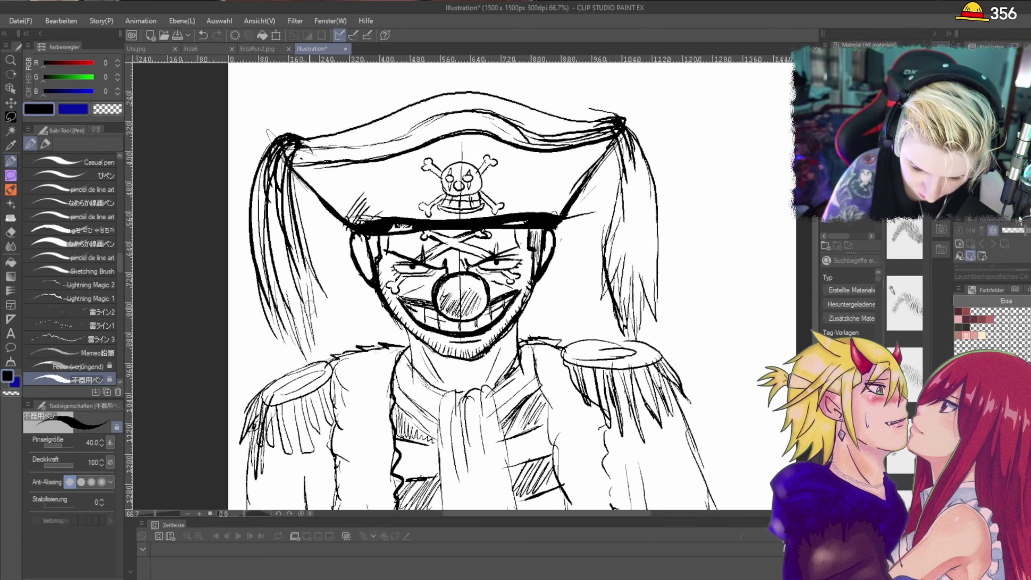
{"action": "left_click_drag", "start_coordinate": [298, 181], "coordinate": [324, 345]}
Step: Strengthen the right-hand hat tassel with long, heavier strands running from the knot down to its tip
{"action": "left_click_drag", "start_coordinate": [617, 136], "coordinate": [625, 221]}
{"action": "mouse_move", "coordinate": [614, 145]}
{"action": "left_mouse_down"}
{"action": "mouse_move", "coordinate": [614, 238]}
{"action": "mouse_move", "coordinate": [608, 146]}
{"action": "mouse_move", "coordinate": [627, 330]}
{"action": "mouse_move", "coordinate": [632, 302]}
{"action": "left_mouse_up"}
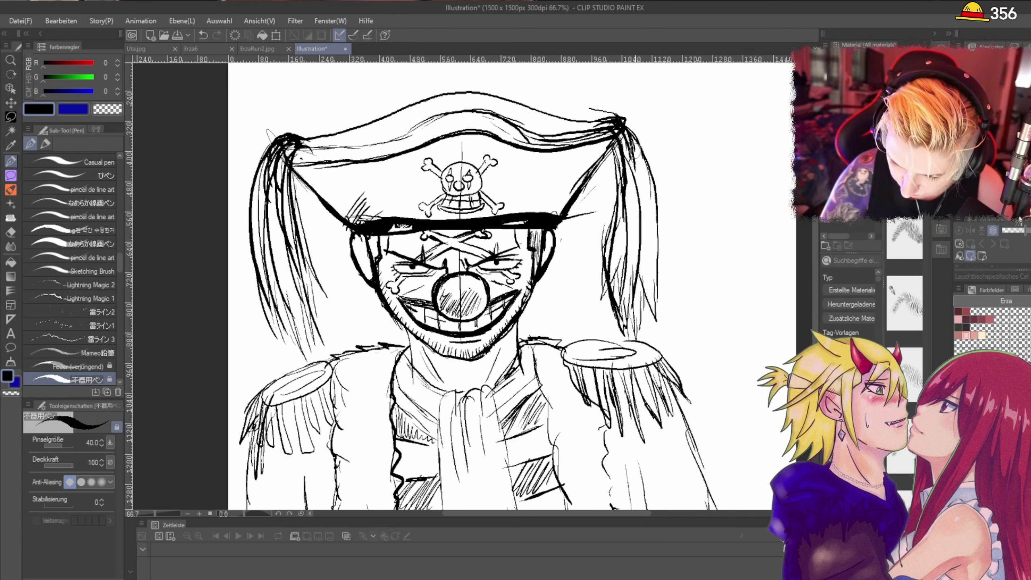
{"action": "left_click_drag", "start_coordinate": [636, 151], "coordinate": [655, 319]}
{"action": "left_click_drag", "start_coordinate": [618, 169], "coordinate": [625, 311]}
{"action": "mouse_move", "coordinate": [615, 143]}
{"action": "left_mouse_down"}
{"action": "mouse_move", "coordinate": [626, 185]}
{"action": "mouse_move", "coordinate": [614, 284]}
{"action": "left_mouse_up"}
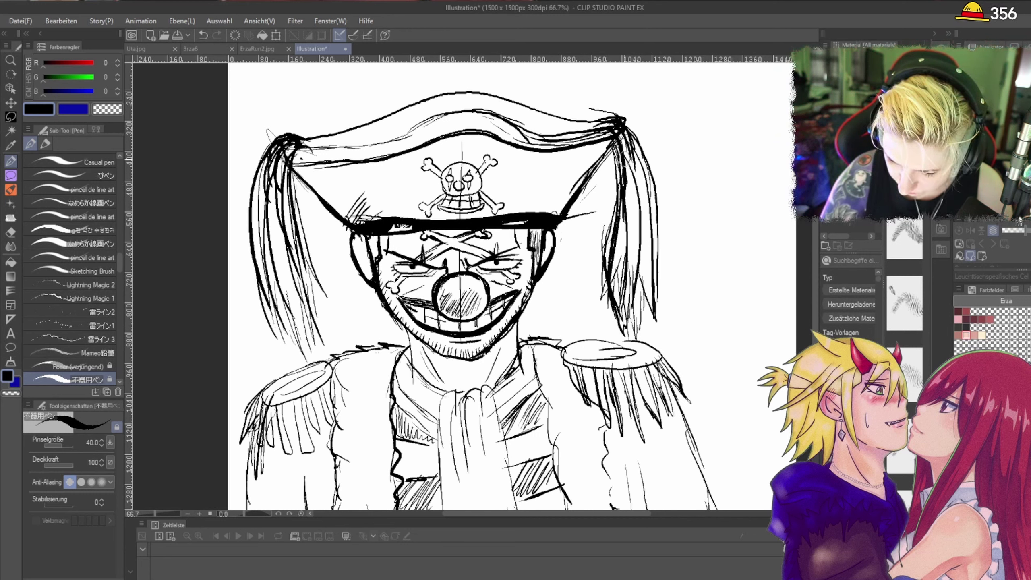
{"action": "mouse_move", "coordinate": [633, 173]}
{"action": "left_mouse_down"}
{"action": "mouse_move", "coordinate": [638, 330]}
{"action": "mouse_move", "coordinate": [652, 268]}
{"action": "left_mouse_up"}
{"action": "left_click_drag", "start_coordinate": [653, 215], "coordinate": [658, 312]}
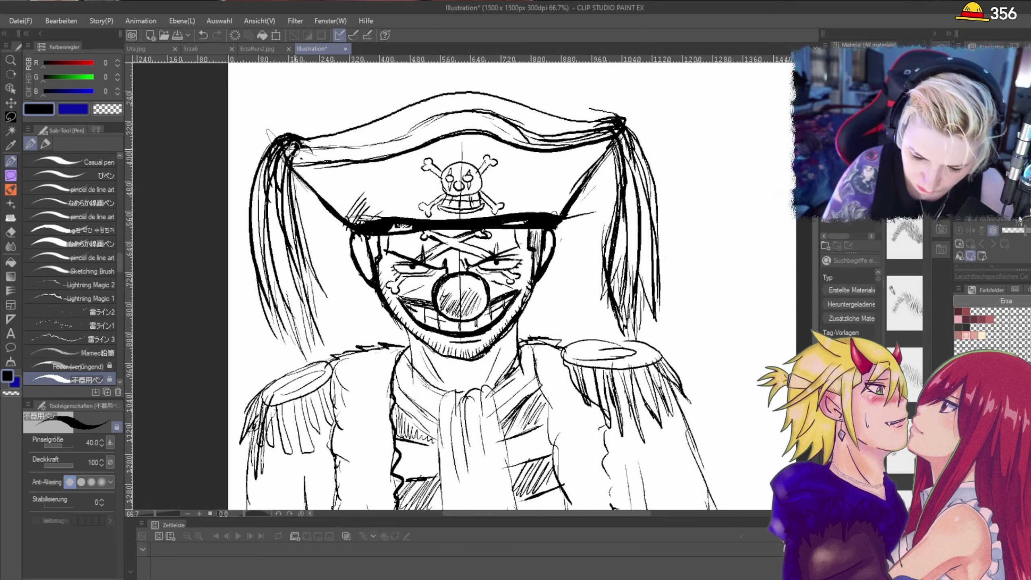
Step: Draw a second curved line between the hat's two corner knots, and hatch the upper band above it
{"action": "mouse_move", "coordinate": [297, 145]}
{"action": "left_mouse_down"}
{"action": "mouse_move", "coordinate": [344, 146]}
{"action": "mouse_move", "coordinate": [455, 118]}
{"action": "mouse_move", "coordinate": [566, 135]}
{"action": "mouse_move", "coordinate": [629, 126]}
{"action": "left_mouse_up"}
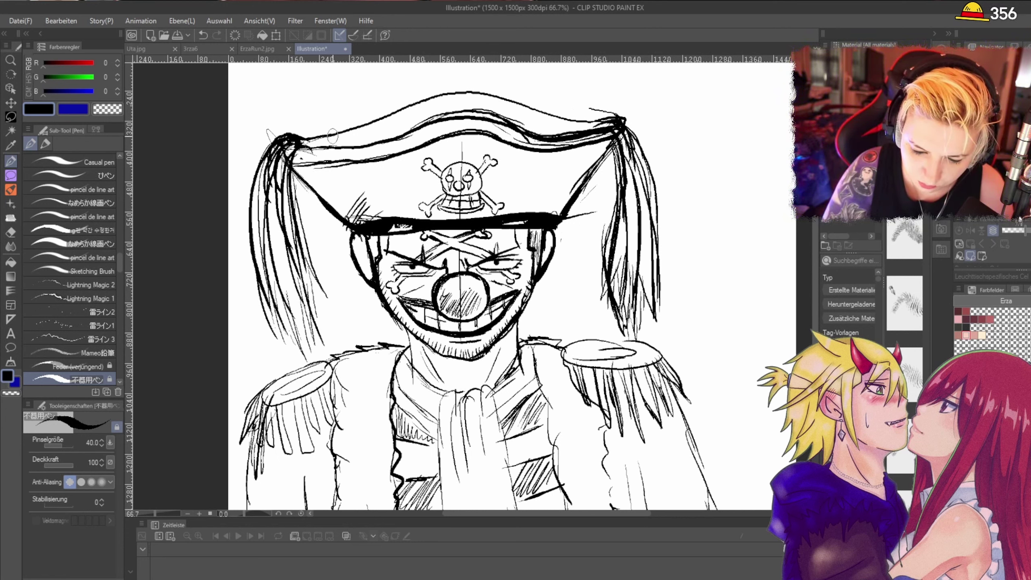
{"action": "mouse_move", "coordinate": [332, 136]}
{"action": "left_mouse_down"}
{"action": "mouse_move", "coordinate": [467, 98]}
{"action": "mouse_move", "coordinate": [568, 130]}
{"action": "mouse_move", "coordinate": [554, 140]}
{"action": "left_mouse_up"}
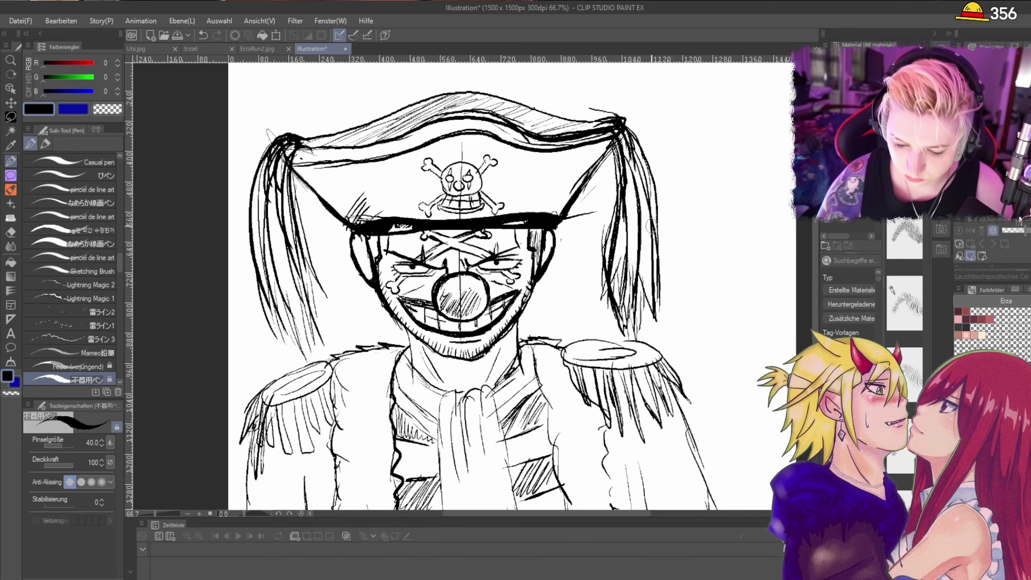
Step: Add short, heavier lash lines at the outer corner of the right-hand eye and darken the left-hand eye's outer corner and outline
{"action": "key", "text": "ctrl+plus"}
{"action": "key", "text": "ctrl+plus"}
{"action": "key", "text": "ctrl+plus"}
{"action": "key", "text": "ctrl+plus"}
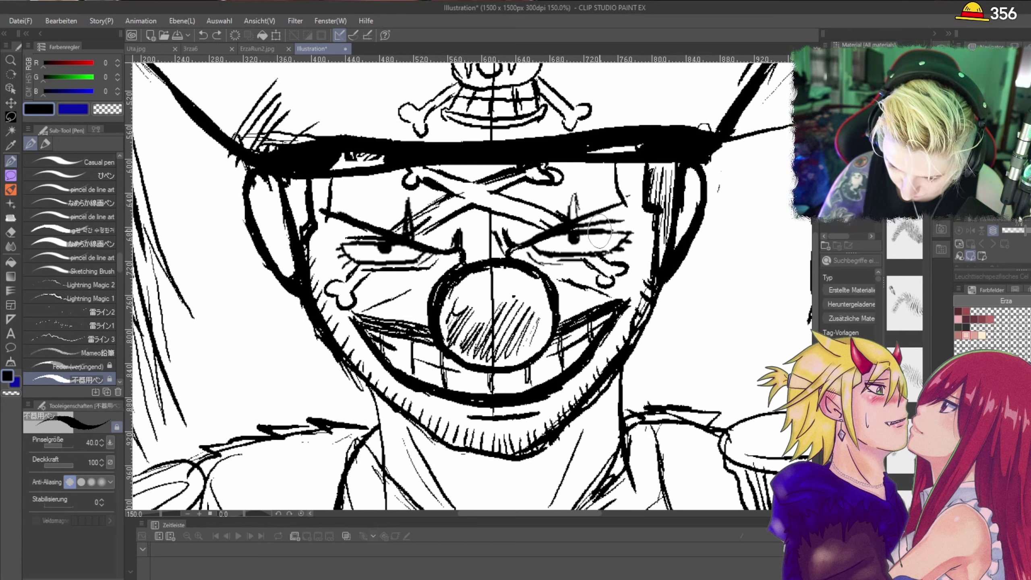
{"action": "left_click_drag", "start_coordinate": [607, 231], "coordinate": [635, 233]}
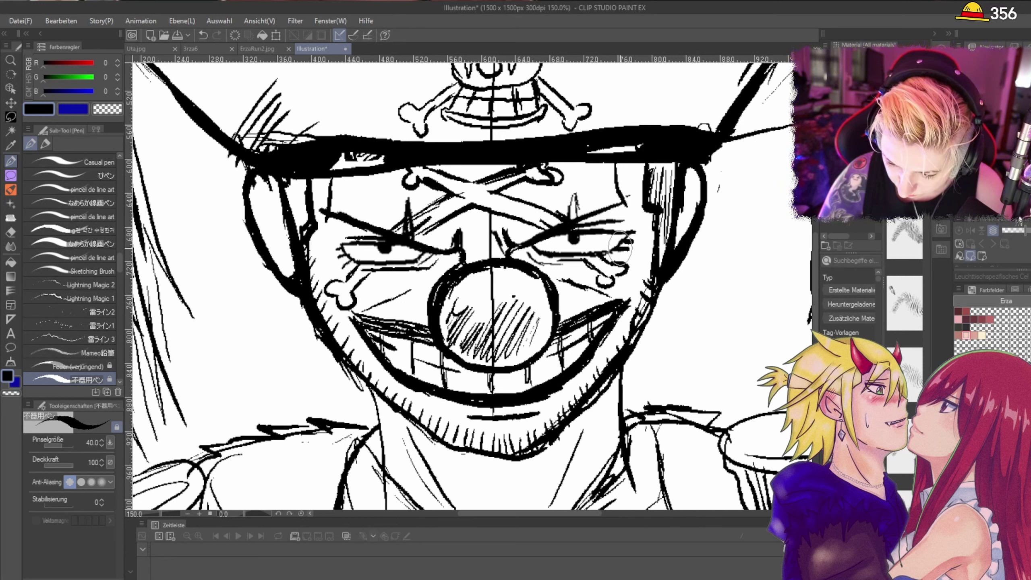
{"action": "key", "text": "ctrl+z"}
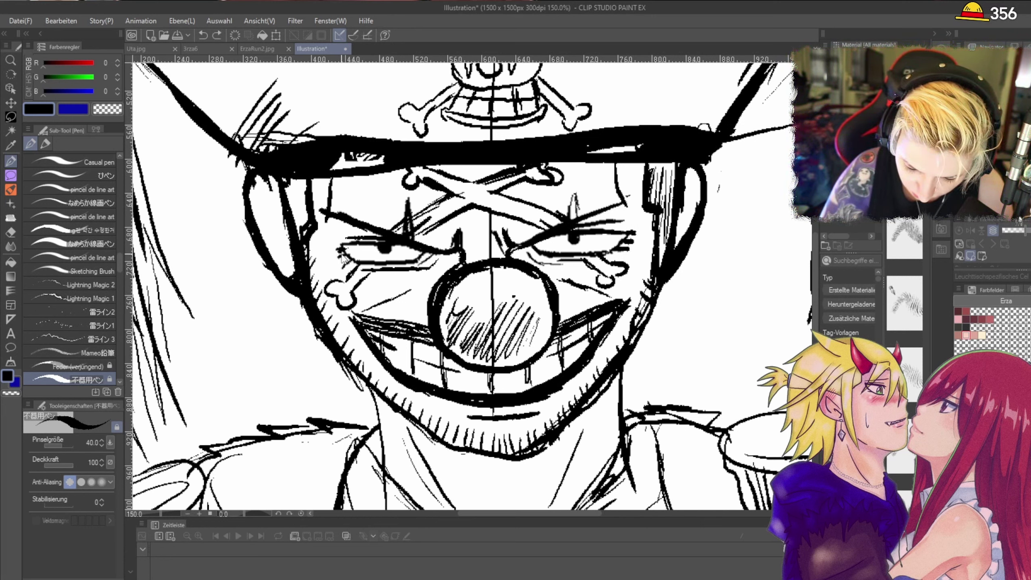
{"action": "mouse_move", "coordinate": [345, 245]}
{"action": "left_mouse_down"}
{"action": "mouse_move", "coordinate": [334, 252]}
{"action": "mouse_move", "coordinate": [340, 267]}
{"action": "mouse_move", "coordinate": [389, 243]}
{"action": "mouse_move", "coordinate": [400, 261]}
{"action": "left_mouse_up"}
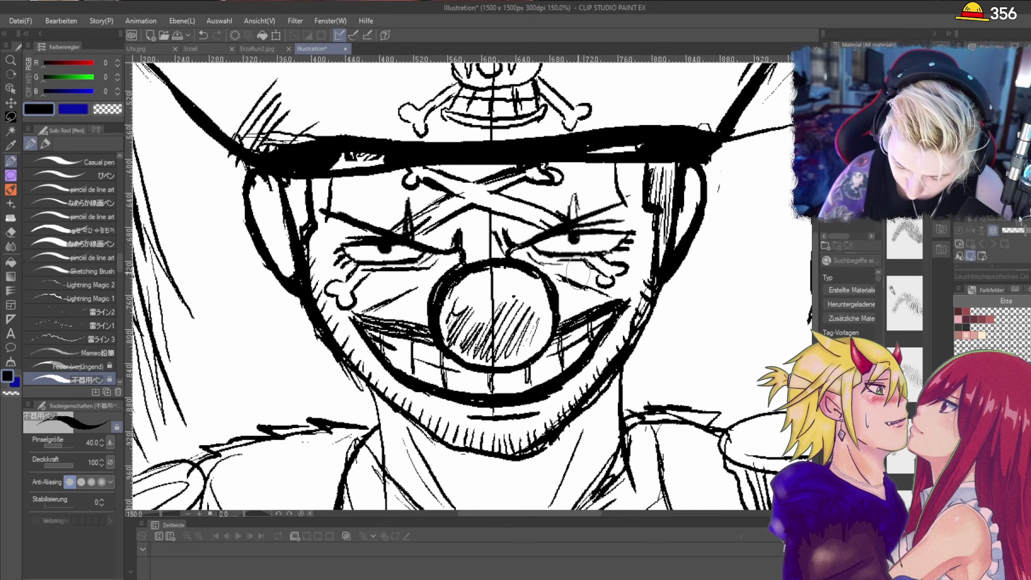
Step: Examine the whole sketch from hat to coat, both at reduced size and closer up
{"action": "scroll", "coordinate": [561, 269], "scroll_direction": "down", "scroll_amount": 5}
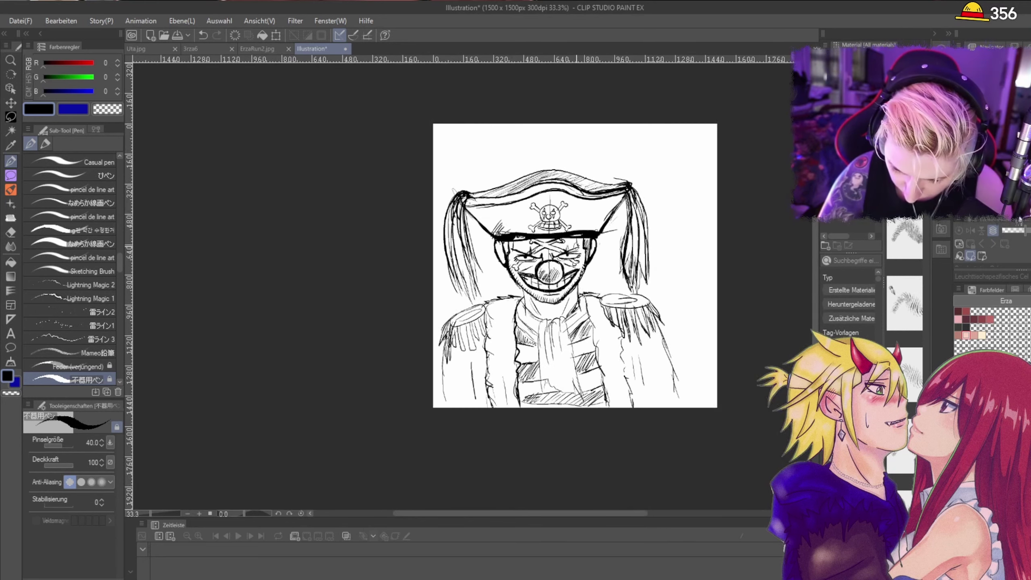
{"action": "scroll", "coordinate": [601, 263], "scroll_direction": "up", "scroll_amount": 3}
{"action": "scroll", "coordinate": [680, 422], "scroll_direction": "down", "scroll_amount": 1}
{"action": "left_click_drag", "start_coordinate": [817, 292], "coordinate": [822, 326]}
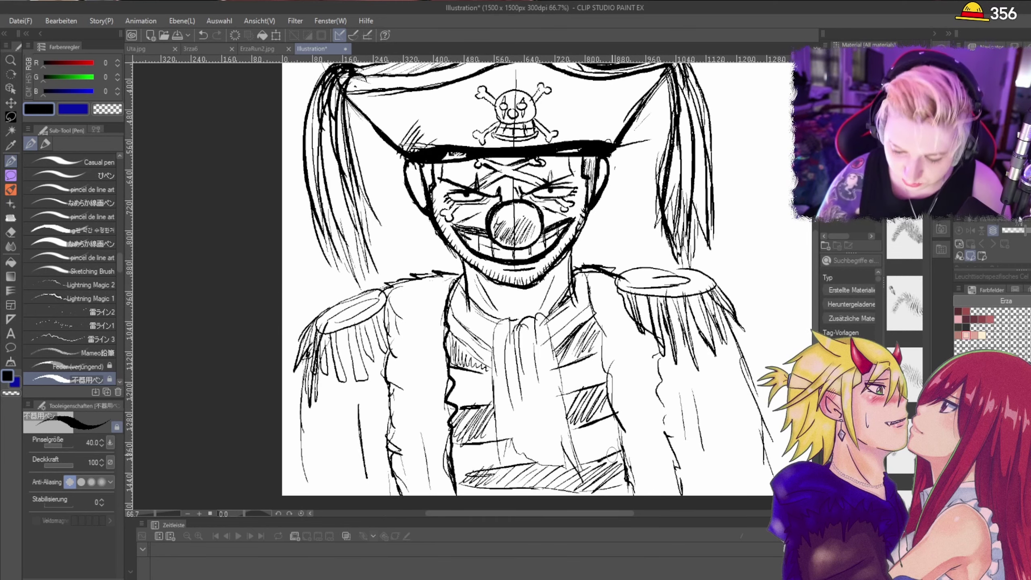
{"action": "left_click_drag", "start_coordinate": [577, 514], "coordinate": [615, 514]}
{"action": "left_click_drag", "start_coordinate": [815, 294], "coordinate": [817, 287]}
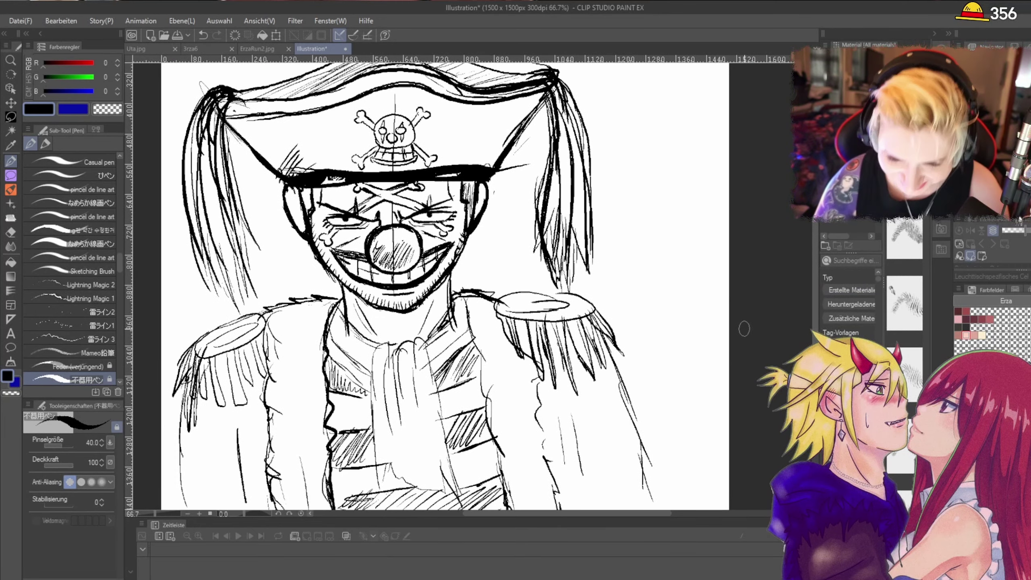
{"action": "scroll", "coordinate": [744, 328], "scroll_direction": "down", "scroll_amount": 1}
{"action": "scroll", "coordinate": [722, 343], "scroll_direction": "up", "scroll_amount": 1}
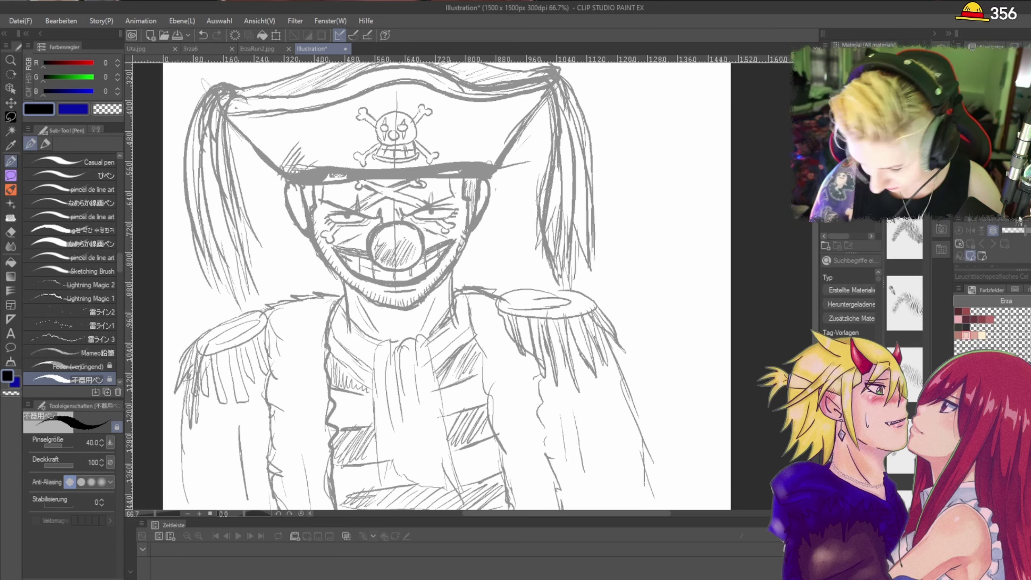
Step: Select the Feder (verjüngend) pen, try test strokes over the sketch, and undo them
{"action": "left_click", "coordinate": [113, 365]}
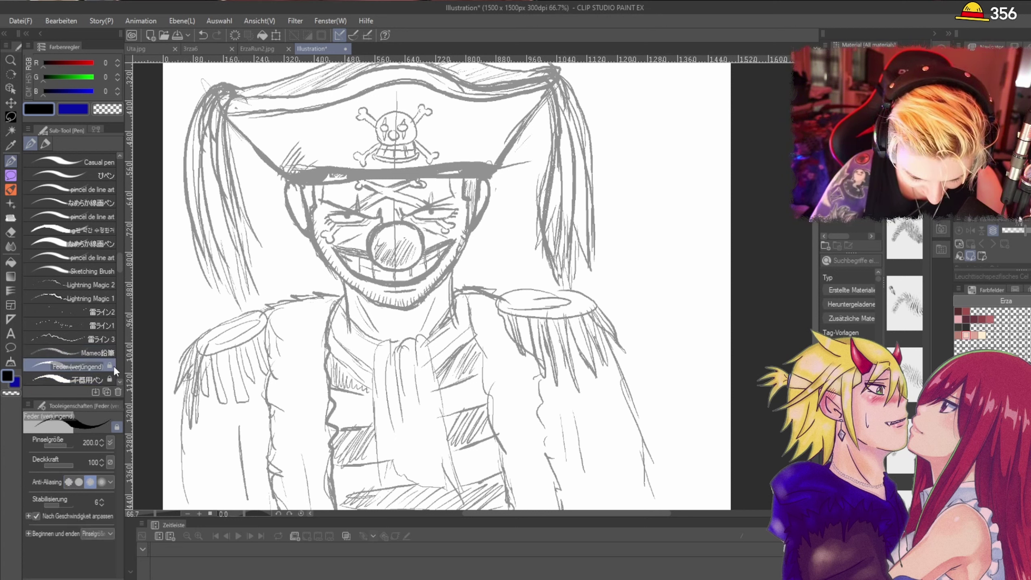
{"action": "left_click_drag", "start_coordinate": [327, 234], "coordinate": [315, 292]}
{"action": "key", "text": "ctrl+z"}
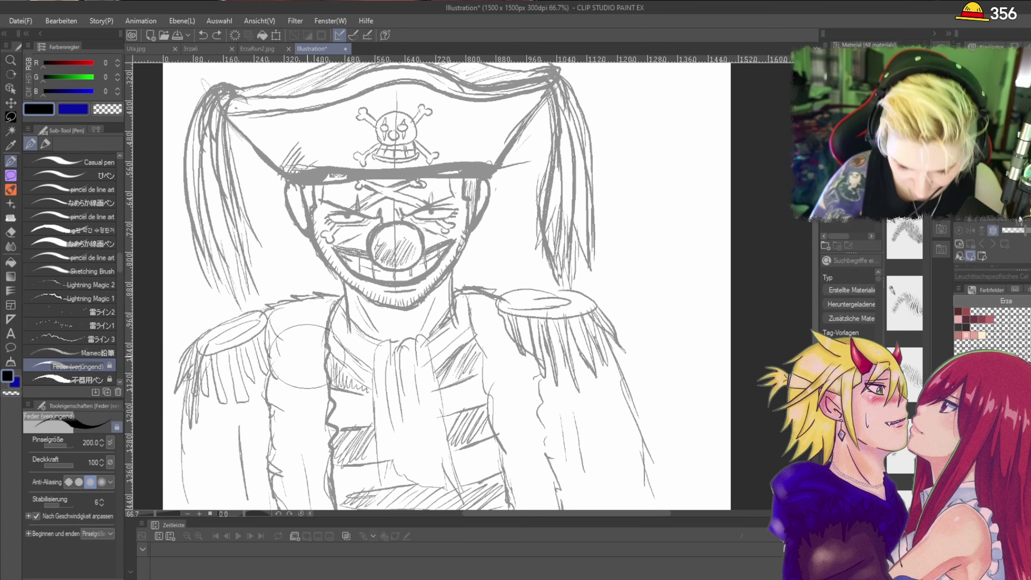
{"action": "mouse_move", "coordinate": [431, 286]}
{"action": "left_mouse_down"}
{"action": "mouse_move", "coordinate": [468, 238]}
{"action": "mouse_move", "coordinate": [439, 263]}
{"action": "left_mouse_up"}
{"action": "key", "text": "ctrl+z"}
{"action": "key", "text": "ctrl+z"}
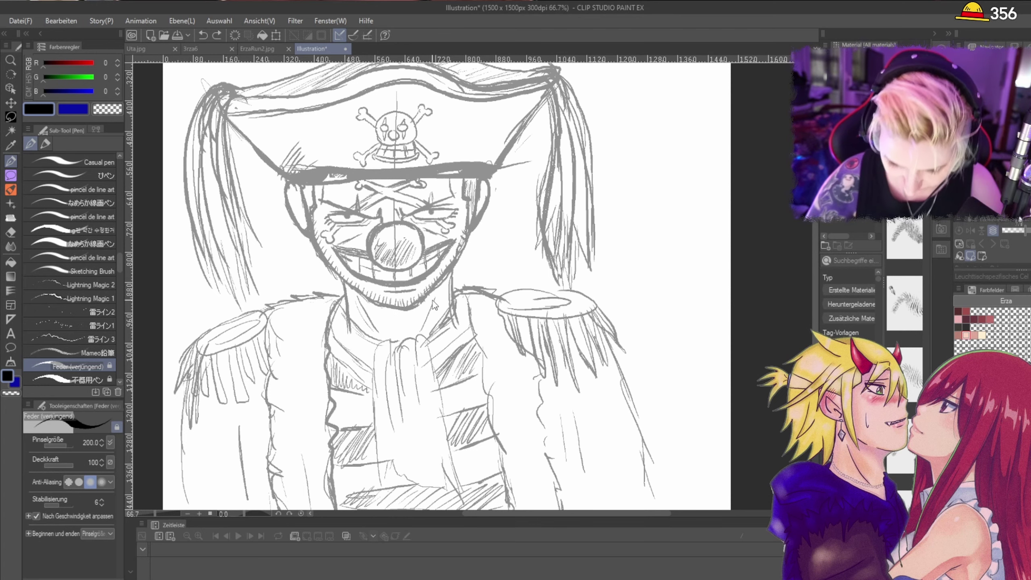
Step: Set the tapered pen's brush size to 20, undoing the test stroke made at size 15
{"action": "left_click", "coordinate": [59, 446]}
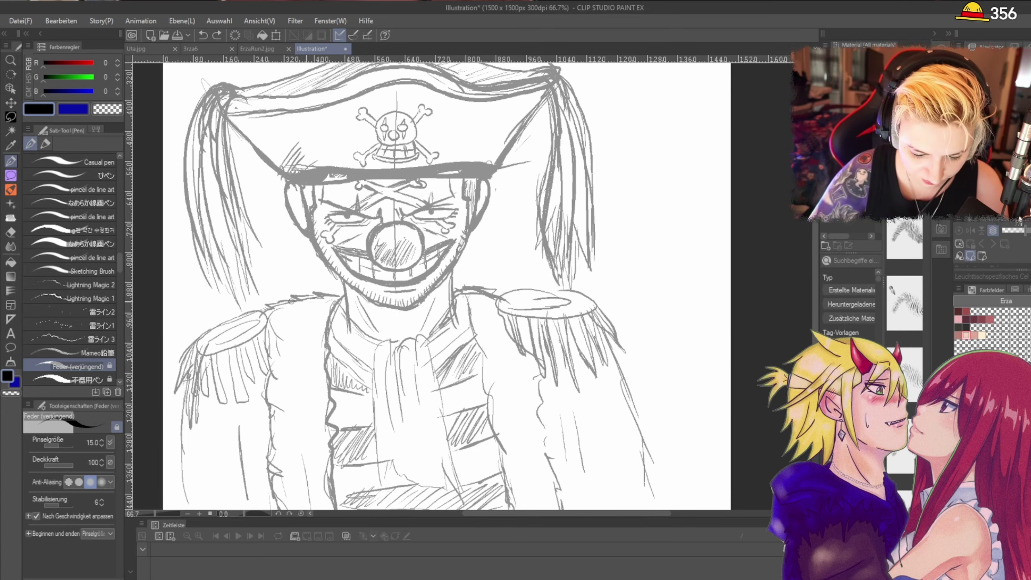
{"action": "scroll", "coordinate": [455, 257], "scroll_direction": "up", "scroll_amount": 1}
{"action": "scroll", "coordinate": [458, 249], "scroll_direction": "up", "scroll_amount": 1}
{"action": "mouse_move", "coordinate": [481, 209]}
{"action": "left_mouse_down"}
{"action": "mouse_move", "coordinate": [450, 275]}
{"action": "mouse_move", "coordinate": [471, 237]}
{"action": "left_mouse_up"}
{"action": "key", "text": "ctrl+z"}
{"action": "left_click", "coordinate": [60, 446]}
{"action": "key", "text": "ctrl+z"}
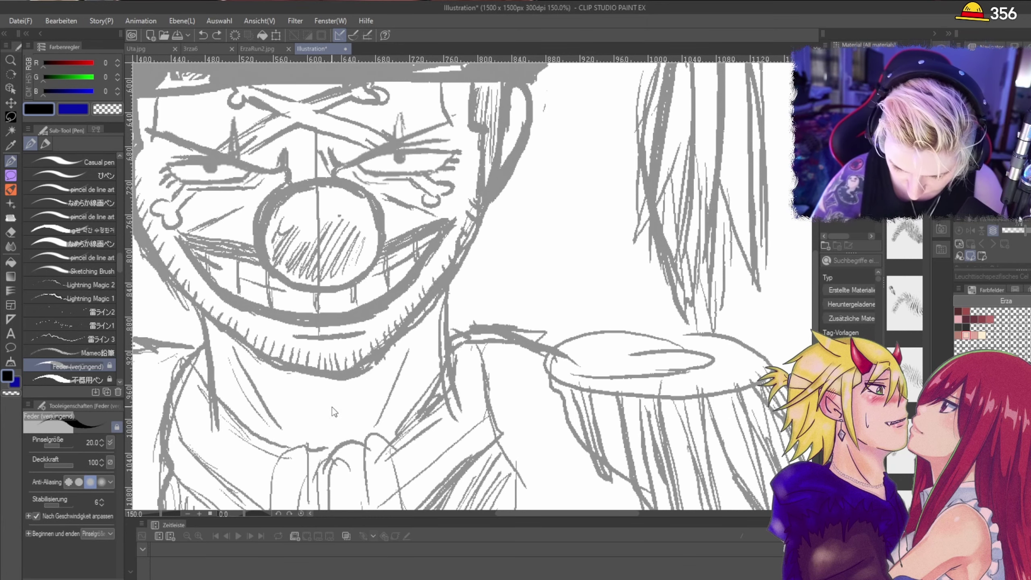
Step: Switch to the blue drawing colour and ink three long tapered strands from the left-hand tassel's knot down over the faded sketch
{"action": "scroll", "coordinate": [332, 423], "scroll_direction": "down", "scroll_amount": 1}
{"action": "scroll", "coordinate": [451, 210], "scroll_direction": "up", "scroll_amount": 1}
{"action": "scroll", "coordinate": [441, 238], "scroll_direction": "down", "scroll_amount": 2}
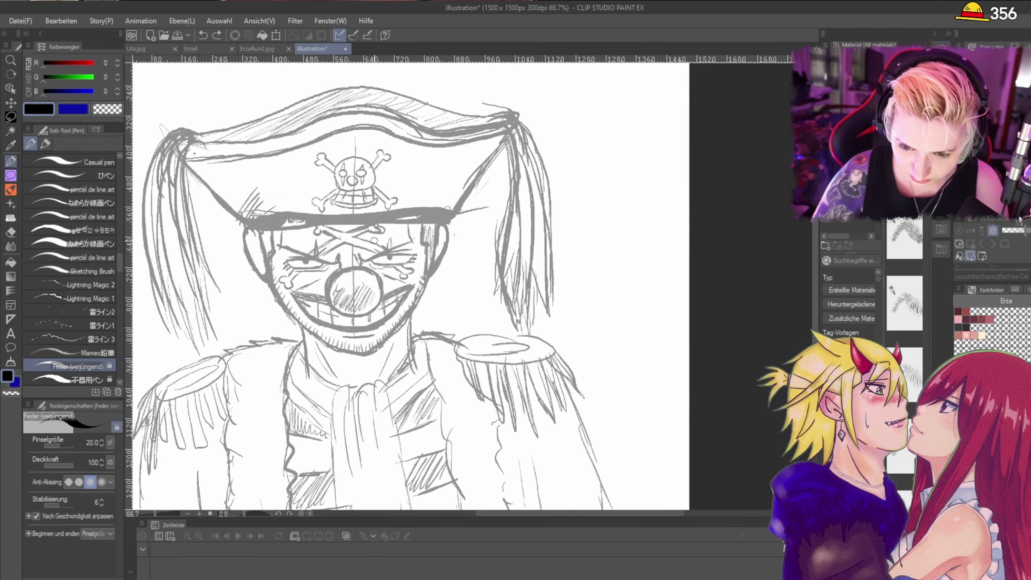
{"action": "scroll", "coordinate": [801, 296], "scroll_direction": "up", "scroll_amount": 1}
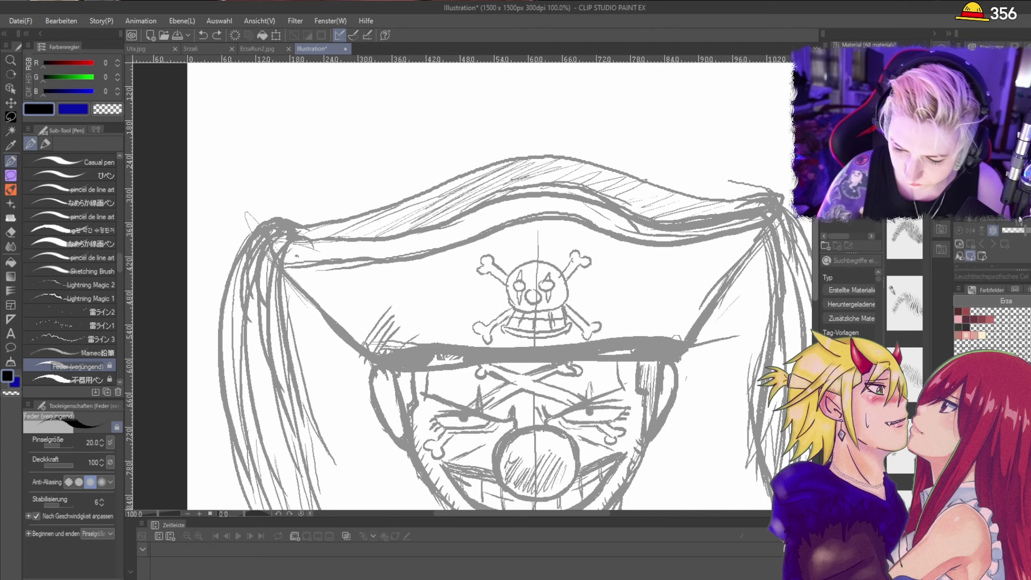
{"action": "left_click_drag", "start_coordinate": [816, 204], "coordinate": [817, 220]}
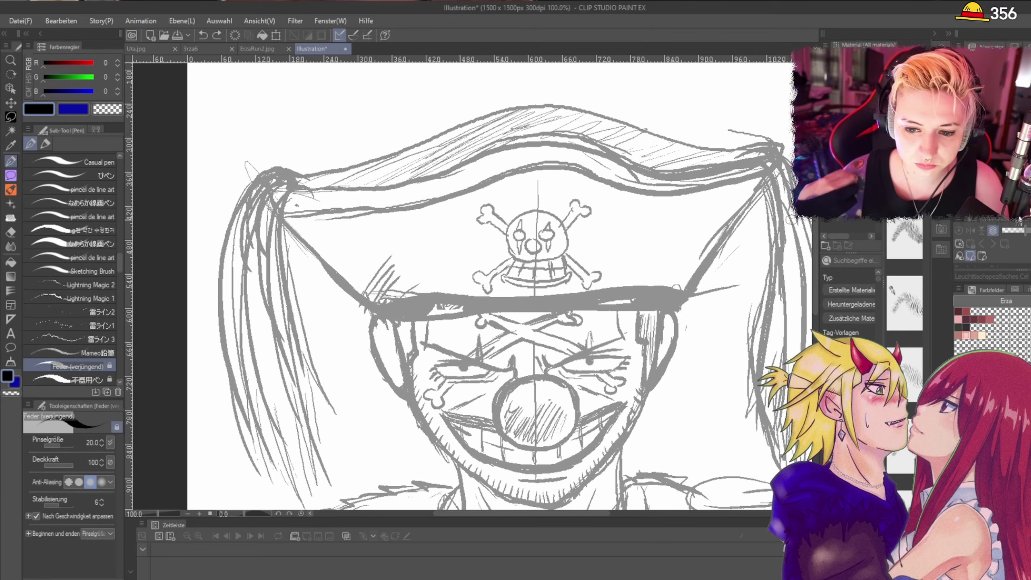
{"action": "left_click", "coordinate": [16, 380]}
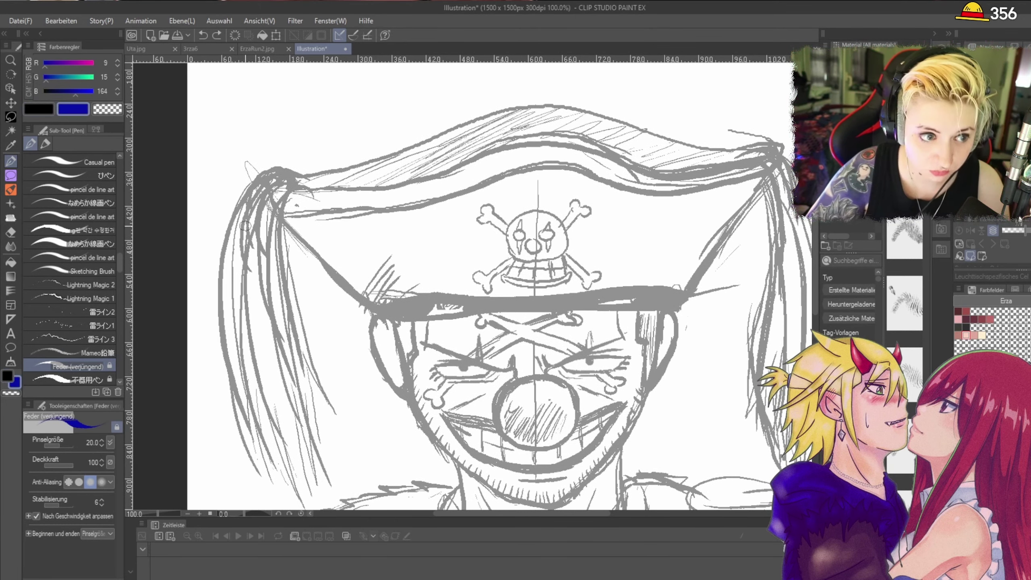
{"action": "mouse_move", "coordinate": [300, 175]}
{"action": "left_mouse_down"}
{"action": "mouse_move", "coordinate": [270, 173]}
{"action": "mouse_move", "coordinate": [236, 244]}
{"action": "mouse_move", "coordinate": [257, 440]}
{"action": "left_mouse_up"}
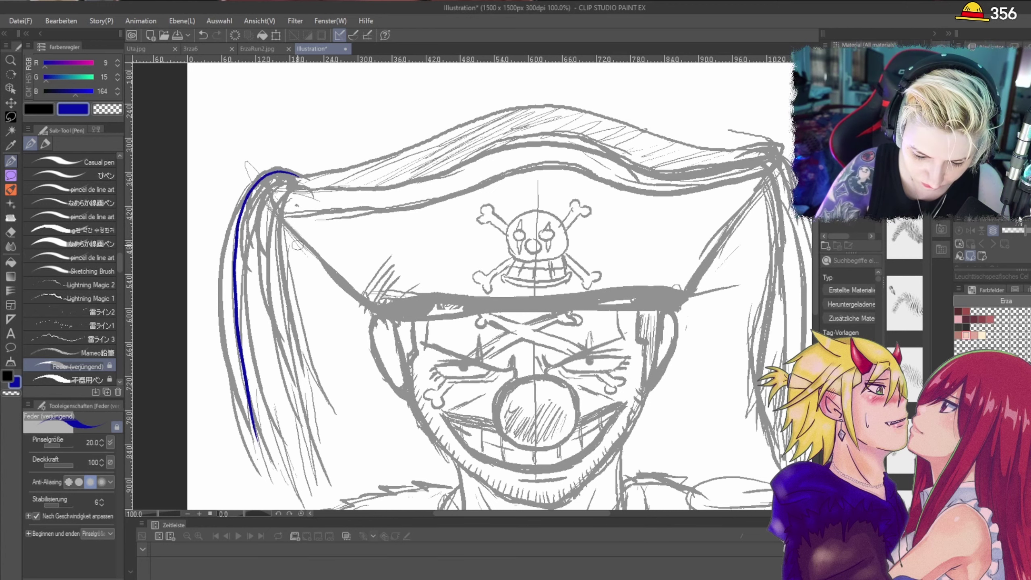
{"action": "left_click_drag", "start_coordinate": [309, 188], "coordinate": [314, 471]}
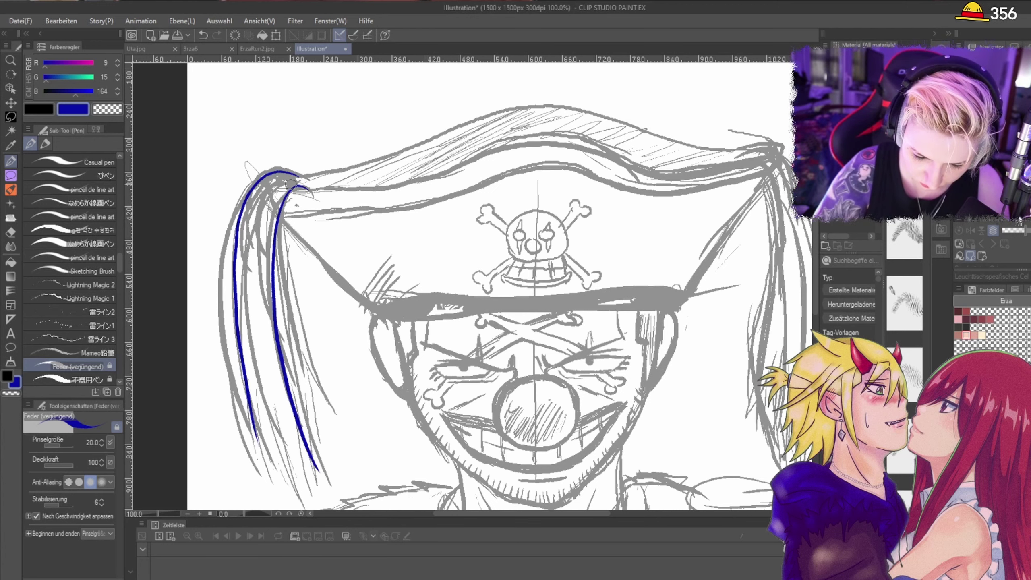
{"action": "mouse_move", "coordinate": [297, 180]}
{"action": "left_mouse_down"}
{"action": "mouse_move", "coordinate": [289, 443]}
{"action": "mouse_move", "coordinate": [309, 482]}
{"action": "left_mouse_up"}
Step: Ink the left-hand tassel's outer edge strands in blue and add pointed tips at its lower end
{"action": "key", "text": "ctrl+minus"}
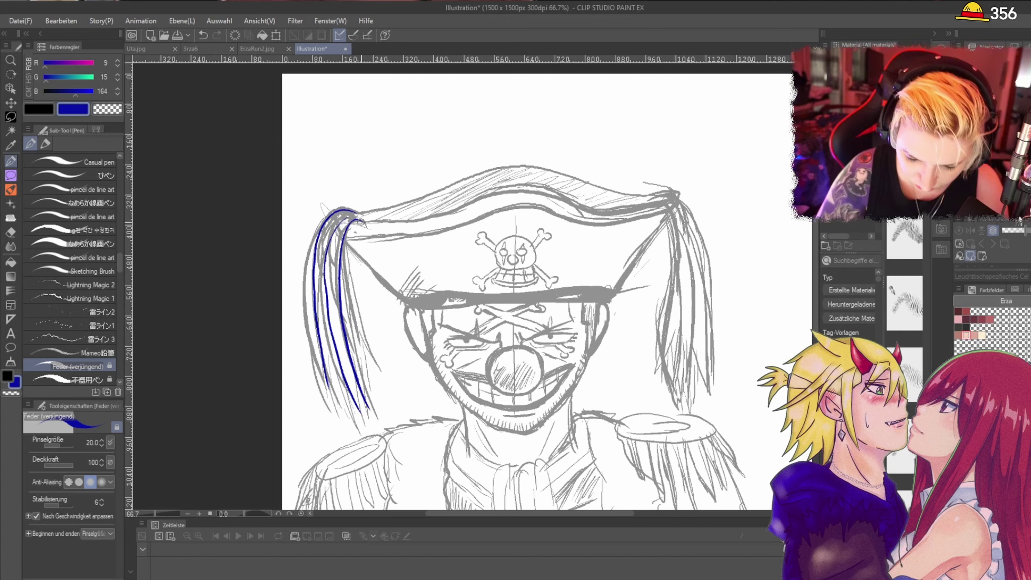
{"action": "left_click_drag", "start_coordinate": [345, 213], "coordinate": [337, 422]}
{"action": "mouse_move", "coordinate": [325, 220]}
{"action": "left_mouse_down"}
{"action": "mouse_move", "coordinate": [310, 255]}
{"action": "mouse_move", "coordinate": [321, 390]}
{"action": "mouse_move", "coordinate": [335, 427]}
{"action": "left_mouse_up"}
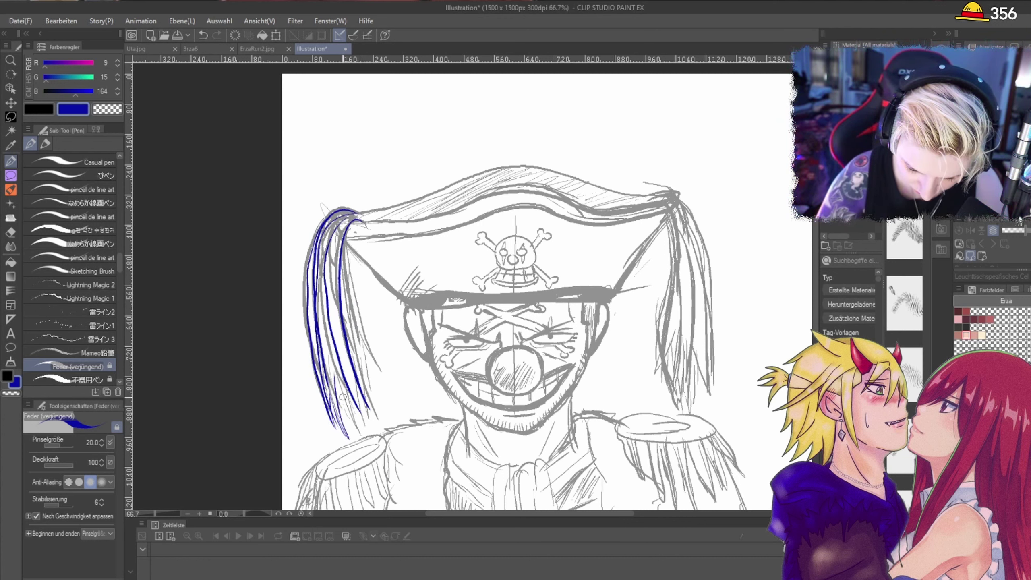
{"action": "mouse_move", "coordinate": [339, 389]}
{"action": "left_mouse_down"}
{"action": "mouse_move", "coordinate": [356, 437]}
{"action": "mouse_move", "coordinate": [367, 434]}
{"action": "left_mouse_up"}
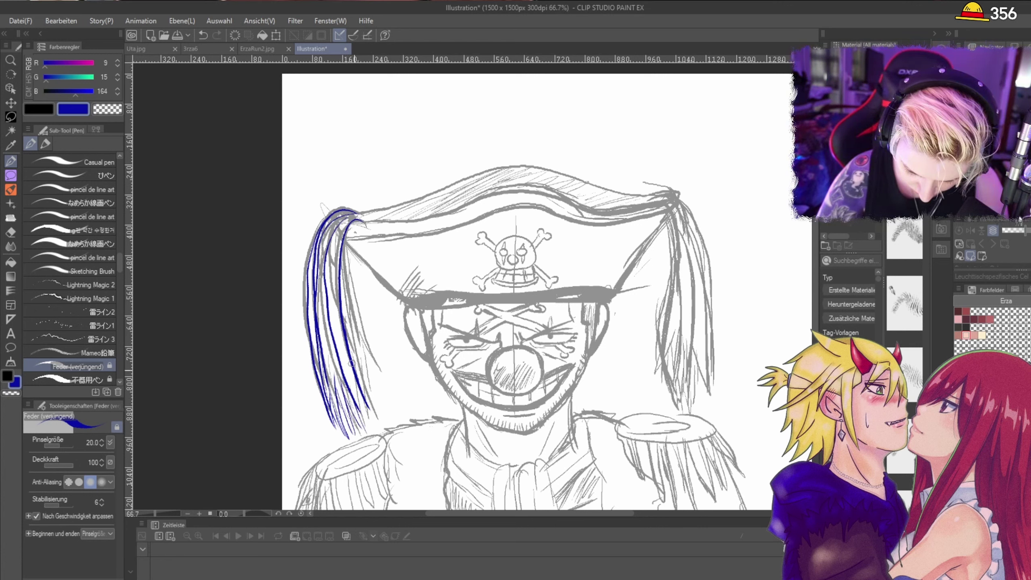
Step: Fill the left-hand tassel with further blue inner strands and ink its inner edge from the knot downwards
{"action": "mouse_move", "coordinate": [362, 224]}
{"action": "left_mouse_down"}
{"action": "mouse_move", "coordinate": [350, 274]}
{"action": "mouse_move", "coordinate": [383, 409]}
{"action": "mouse_move", "coordinate": [347, 308]}
{"action": "left_mouse_up"}
{"action": "left_click_drag", "start_coordinate": [344, 254], "coordinate": [356, 379]}
{"action": "left_click_drag", "start_coordinate": [334, 235], "coordinate": [348, 376]}
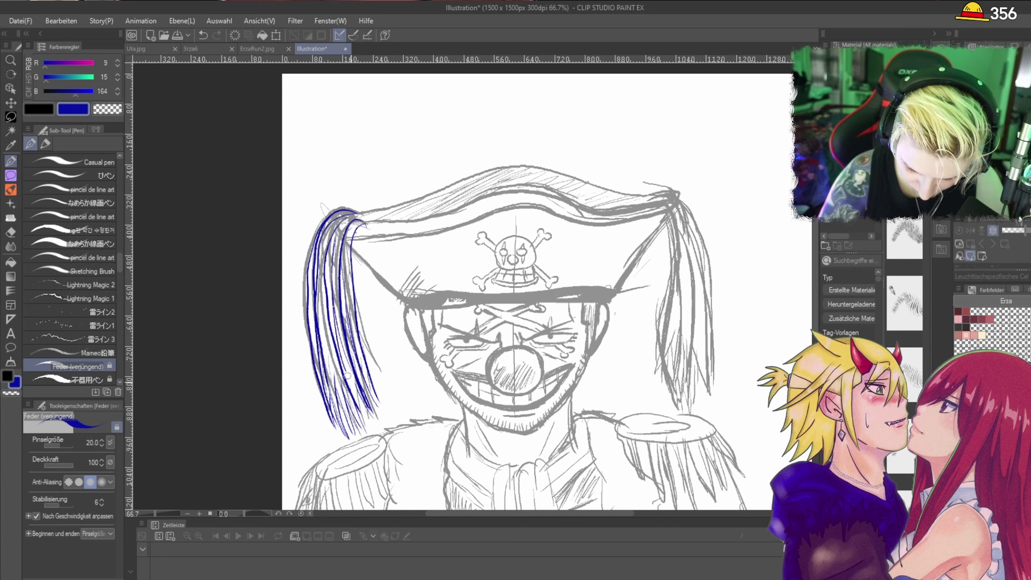
{"action": "left_click_drag", "start_coordinate": [327, 240], "coordinate": [340, 396]}
{"action": "left_click_drag", "start_coordinate": [332, 232], "coordinate": [333, 374]}
{"action": "mouse_move", "coordinate": [354, 215]}
{"action": "left_mouse_down"}
{"action": "mouse_move", "coordinate": [346, 285]}
{"action": "mouse_move", "coordinate": [326, 298]}
{"action": "left_mouse_up"}
Step: Ink the right-hand tassel's long outer and inner strands in blue, with pointed tips at their lower ends
{"action": "scroll", "coordinate": [695, 232], "scroll_direction": "up", "scroll_amount": 1}
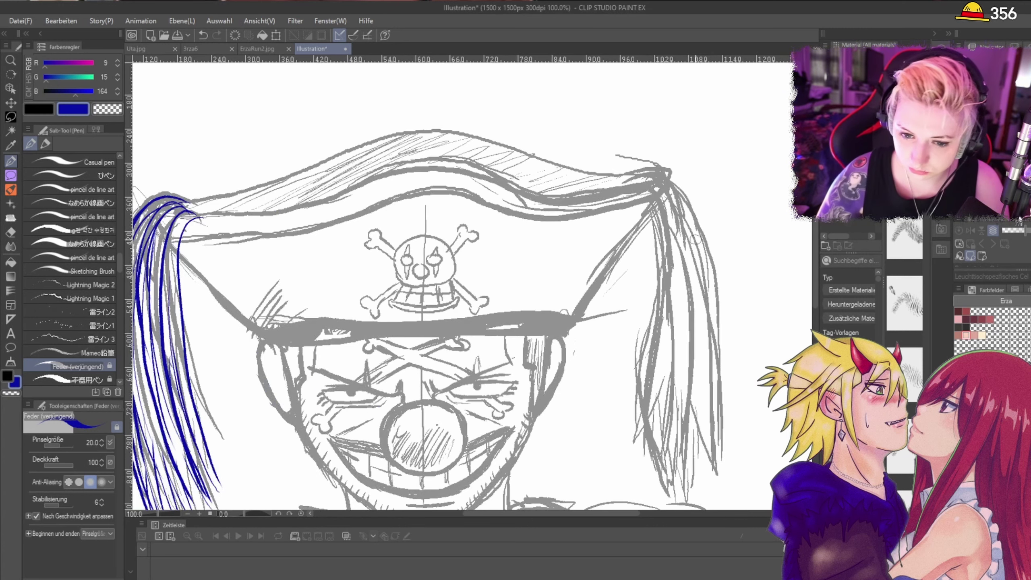
{"action": "mouse_move", "coordinate": [620, 186]}
{"action": "left_mouse_down"}
{"action": "mouse_move", "coordinate": [683, 204]}
{"action": "mouse_move", "coordinate": [705, 303]}
{"action": "mouse_move", "coordinate": [706, 469]}
{"action": "left_mouse_up"}
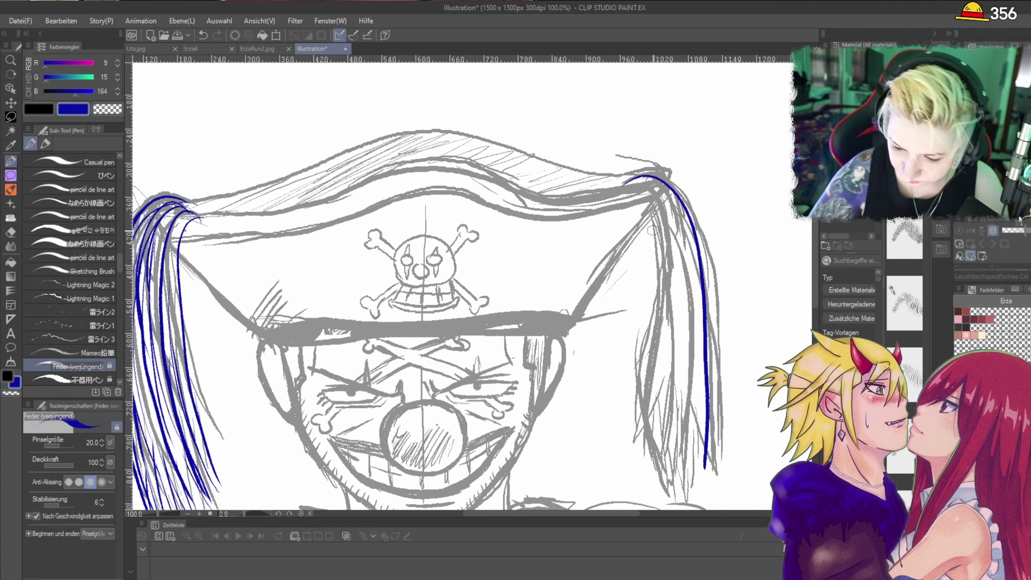
{"action": "mouse_move", "coordinate": [637, 176]}
{"action": "left_mouse_down"}
{"action": "mouse_move", "coordinate": [666, 184]}
{"action": "mouse_move", "coordinate": [694, 216]}
{"action": "mouse_move", "coordinate": [714, 298]}
{"action": "mouse_move", "coordinate": [727, 476]}
{"action": "left_mouse_up"}
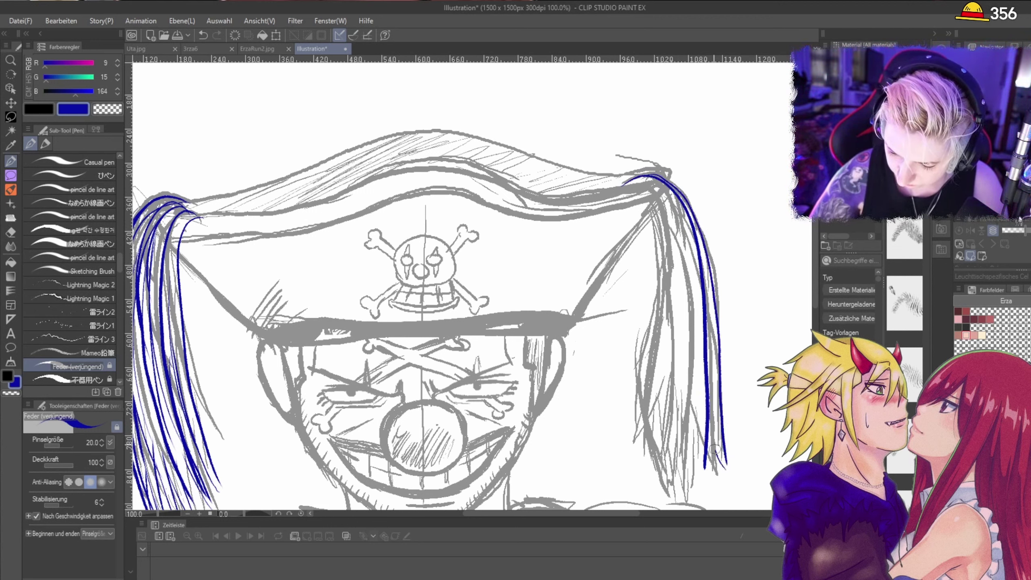
{"action": "mouse_move", "coordinate": [710, 419]}
{"action": "left_mouse_down"}
{"action": "mouse_move", "coordinate": [723, 477]}
{"action": "mouse_move", "coordinate": [708, 457]}
{"action": "left_mouse_up"}
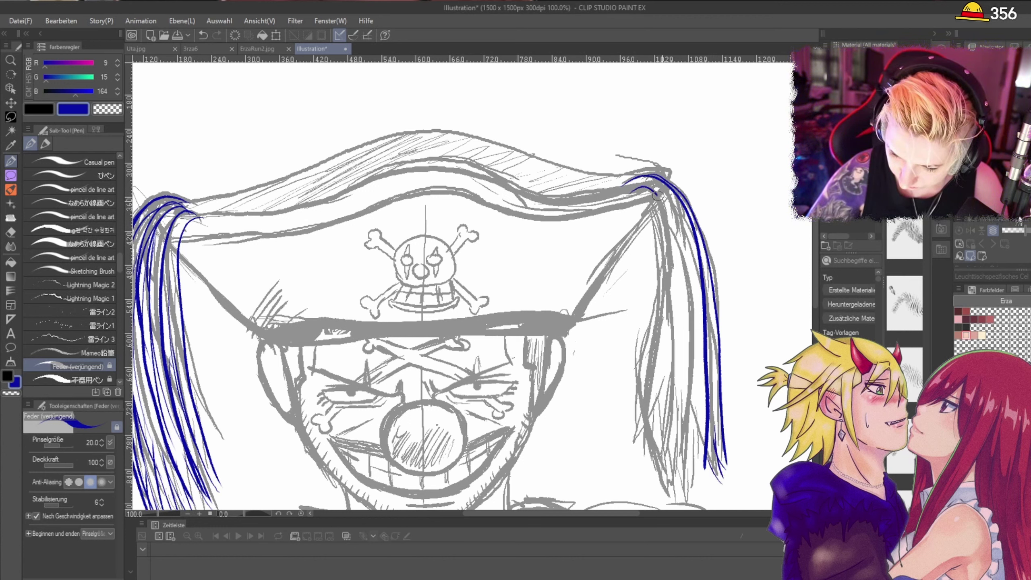
{"action": "mouse_move", "coordinate": [658, 196]}
{"action": "left_mouse_down"}
{"action": "mouse_move", "coordinate": [670, 301]}
{"action": "mouse_move", "coordinate": [648, 469]}
{"action": "left_mouse_up"}
{"action": "left_click_drag", "start_coordinate": [669, 434], "coordinate": [674, 496]}
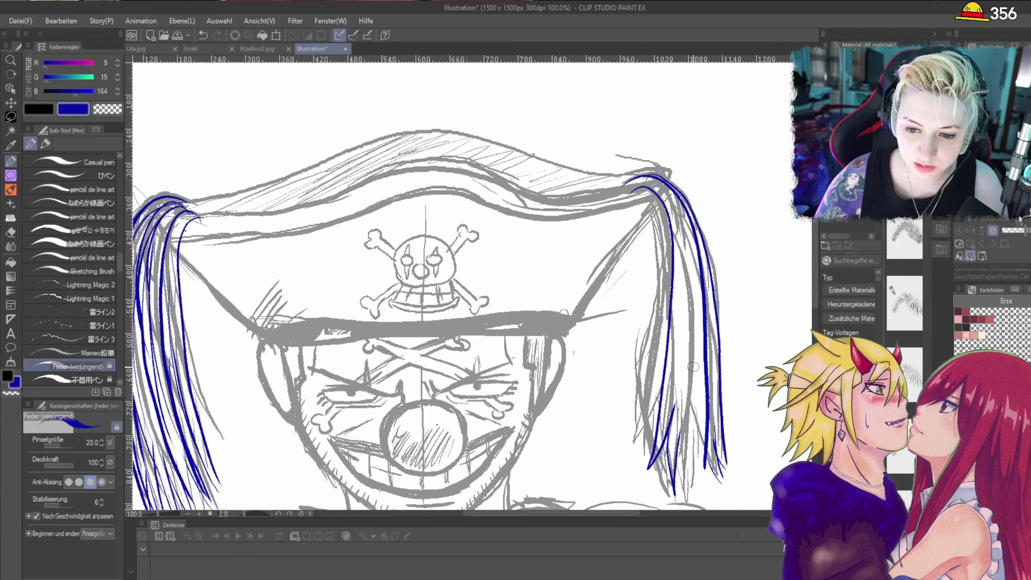
Step: Draw the jagged blue tips along the middle of the right-hand tassel's lower end, redoing the first stroke
{"action": "left_click_drag", "start_coordinate": [558, 513], "coordinate": [589, 516]}
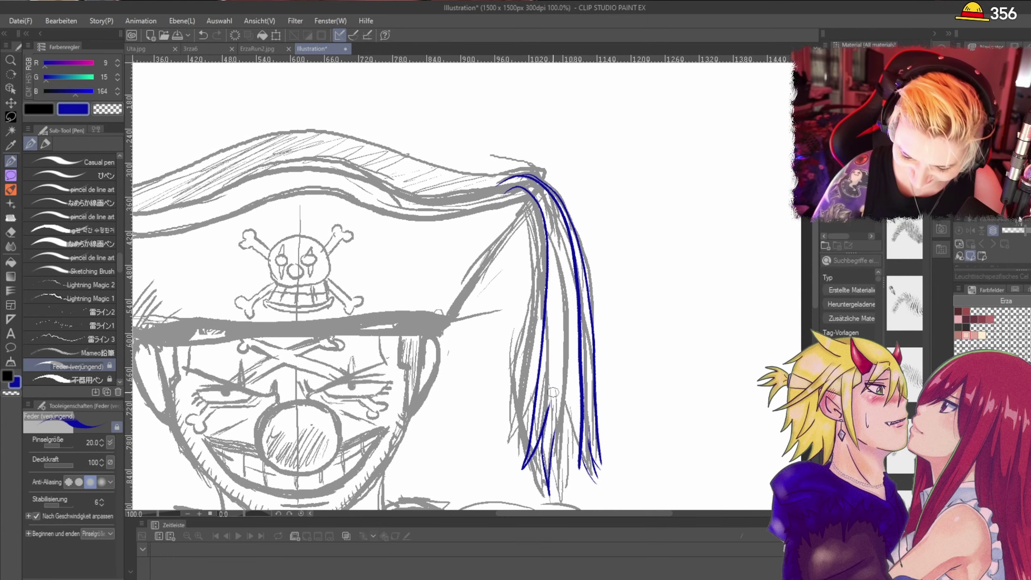
{"action": "mouse_move", "coordinate": [553, 402]}
{"action": "left_mouse_down"}
{"action": "mouse_move", "coordinate": [548, 496]}
{"action": "mouse_move", "coordinate": [558, 469]}
{"action": "mouse_move", "coordinate": [564, 500]}
{"action": "left_mouse_up"}
{"action": "key", "text": "ctrl+z"}
{"action": "left_click_drag", "start_coordinate": [563, 499], "coordinate": [566, 432]}
{"action": "mouse_move", "coordinate": [566, 433]}
{"action": "left_mouse_down"}
{"action": "mouse_move", "coordinate": [567, 503]}
{"action": "mouse_move", "coordinate": [580, 435]}
{"action": "left_mouse_up"}
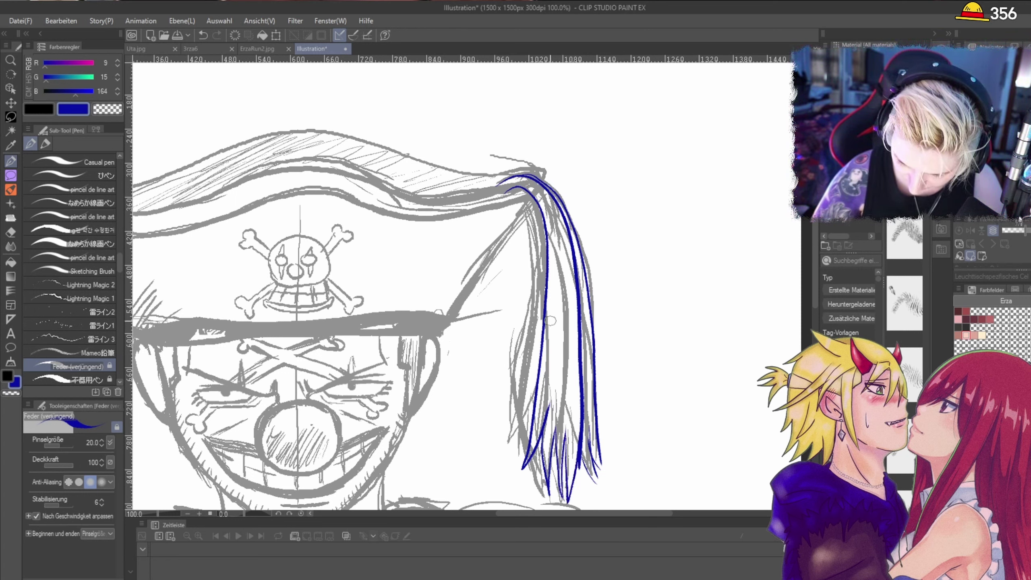
Step: Ink the right-hand tassel's inner edge and fill its middle with long blue strands running down to the tips
{"action": "mouse_move", "coordinate": [522, 205]}
{"action": "left_mouse_down"}
{"action": "mouse_move", "coordinate": [532, 242]}
{"action": "mouse_move", "coordinate": [523, 369]}
{"action": "mouse_move", "coordinate": [504, 450]}
{"action": "mouse_move", "coordinate": [549, 273]}
{"action": "left_mouse_up"}
{"action": "mouse_move", "coordinate": [548, 222]}
{"action": "left_mouse_down"}
{"action": "mouse_move", "coordinate": [550, 398]}
{"action": "mouse_move", "coordinate": [534, 451]}
{"action": "left_mouse_up"}
{"action": "mouse_move", "coordinate": [541, 182]}
{"action": "left_mouse_down"}
{"action": "mouse_move", "coordinate": [574, 301]}
{"action": "mouse_move", "coordinate": [557, 447]}
{"action": "mouse_move", "coordinate": [560, 274]}
{"action": "left_mouse_up"}
{"action": "left_click_drag", "start_coordinate": [565, 281], "coordinate": [569, 463]}
{"action": "left_click_drag", "start_coordinate": [572, 466], "coordinate": [565, 306]}
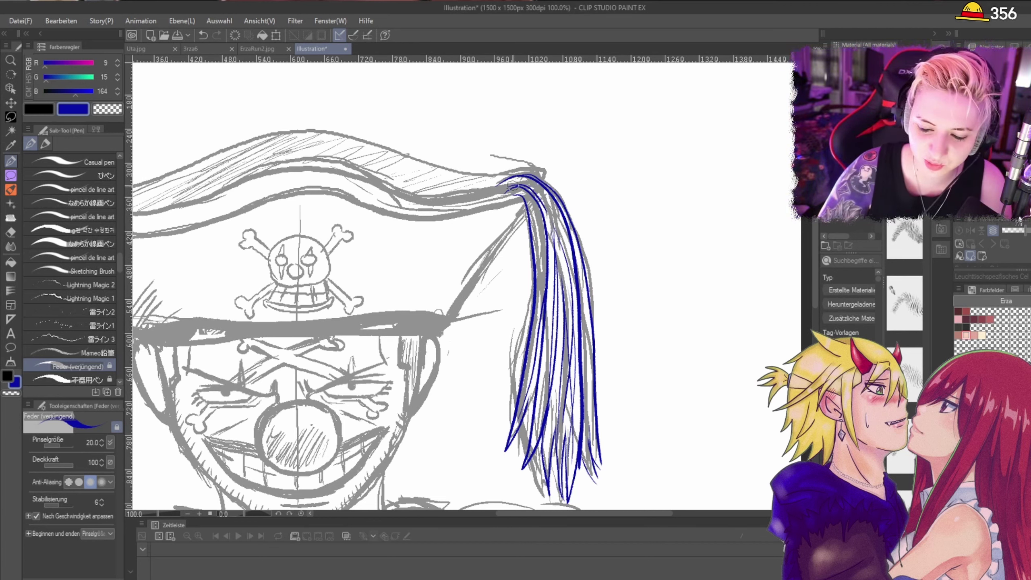
Step: Add more fine blue strands through the right-hand tassel and short curved strokes wrapping around its knot
{"action": "mouse_move", "coordinate": [512, 187]}
{"action": "left_mouse_down"}
{"action": "mouse_move", "coordinate": [535, 203]}
{"action": "mouse_move", "coordinate": [551, 292]}
{"action": "left_mouse_up"}
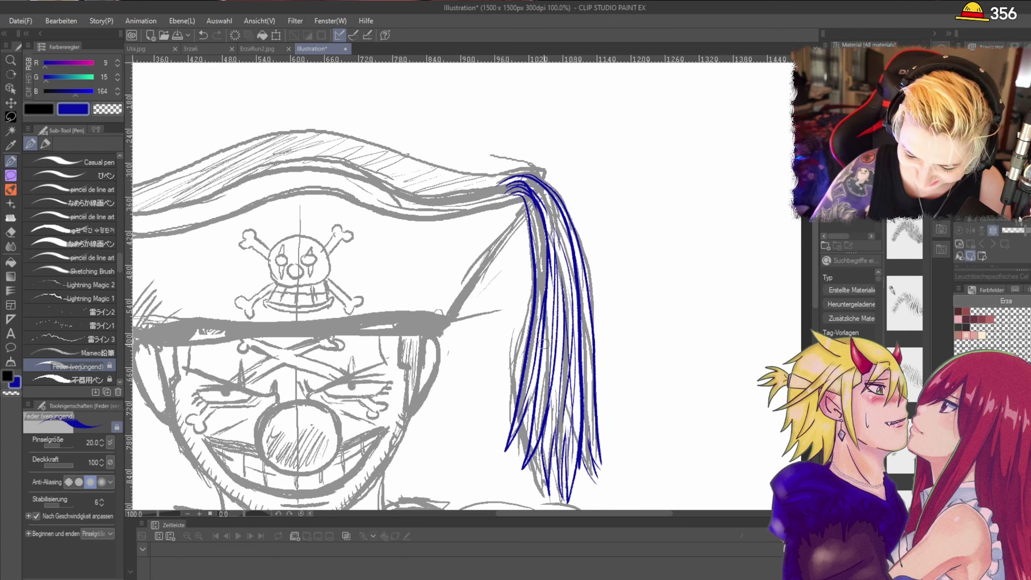
{"action": "mouse_move", "coordinate": [519, 179]}
{"action": "left_mouse_down"}
{"action": "mouse_move", "coordinate": [585, 297]}
{"action": "mouse_move", "coordinate": [569, 483]}
{"action": "left_mouse_up"}
{"action": "left_click_drag", "start_coordinate": [548, 252], "coordinate": [553, 477]}
{"action": "left_click_drag", "start_coordinate": [568, 292], "coordinate": [567, 468]}
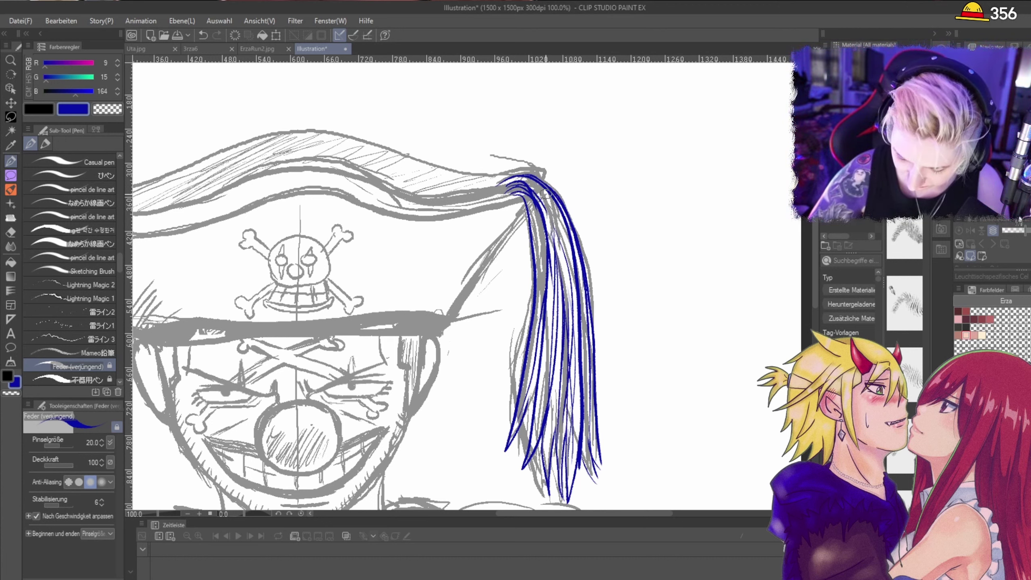
{"action": "left_click_drag", "start_coordinate": [498, 184], "coordinate": [539, 221]}
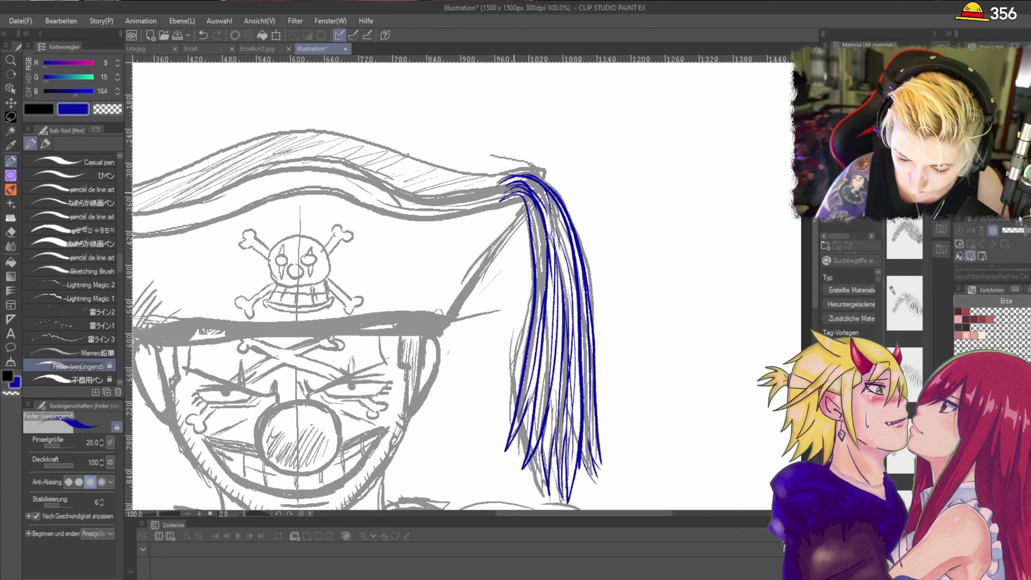
{"action": "scroll", "coordinate": [514, 186], "scroll_direction": "down", "scroll_amount": 1}
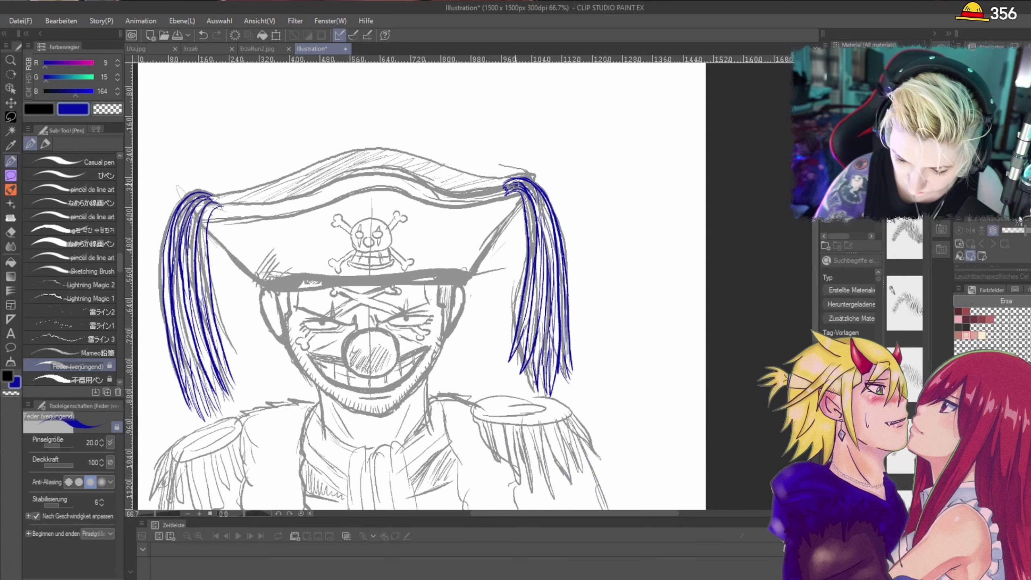
Step: Add more curved blue strands over the right-hand tassel's knot and down its upper part
{"action": "scroll", "coordinate": [287, 202], "scroll_direction": "up", "scroll_amount": 1}
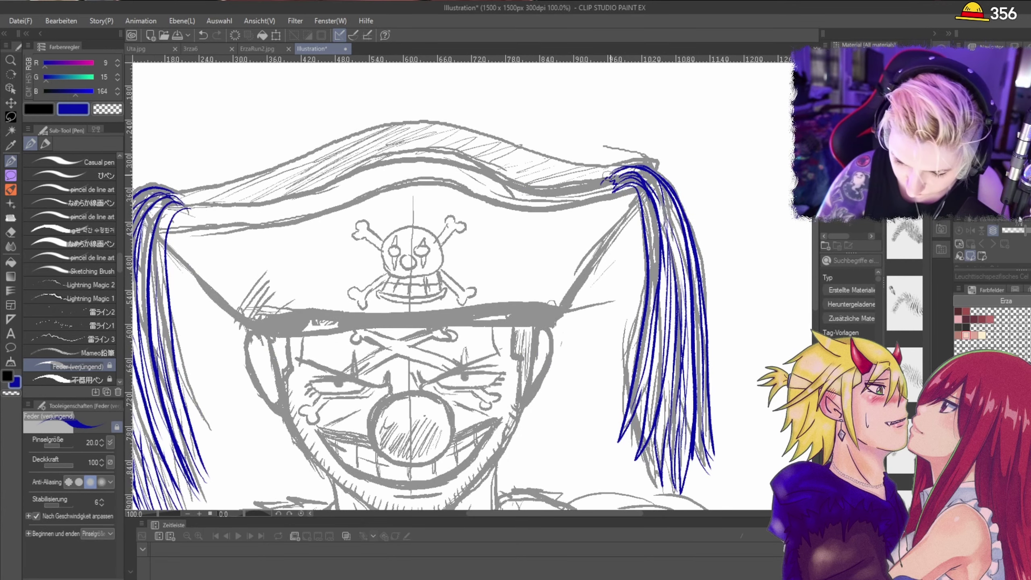
{"action": "mouse_move", "coordinate": [608, 176]}
{"action": "left_mouse_down"}
{"action": "mouse_move", "coordinate": [663, 182]}
{"action": "mouse_move", "coordinate": [672, 241]}
{"action": "left_mouse_up"}
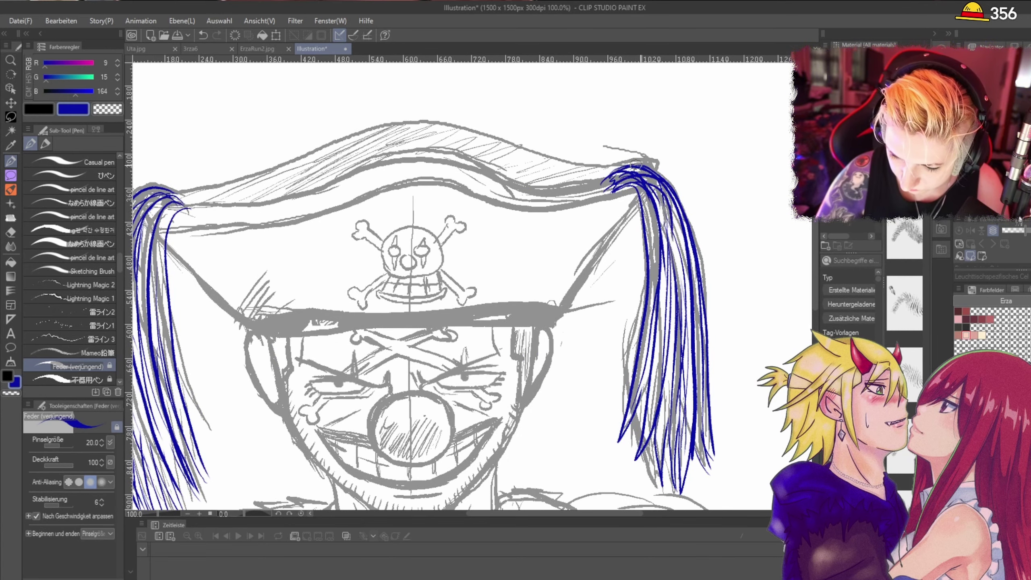
{"action": "left_click_drag", "start_coordinate": [636, 165], "coordinate": [684, 268]}
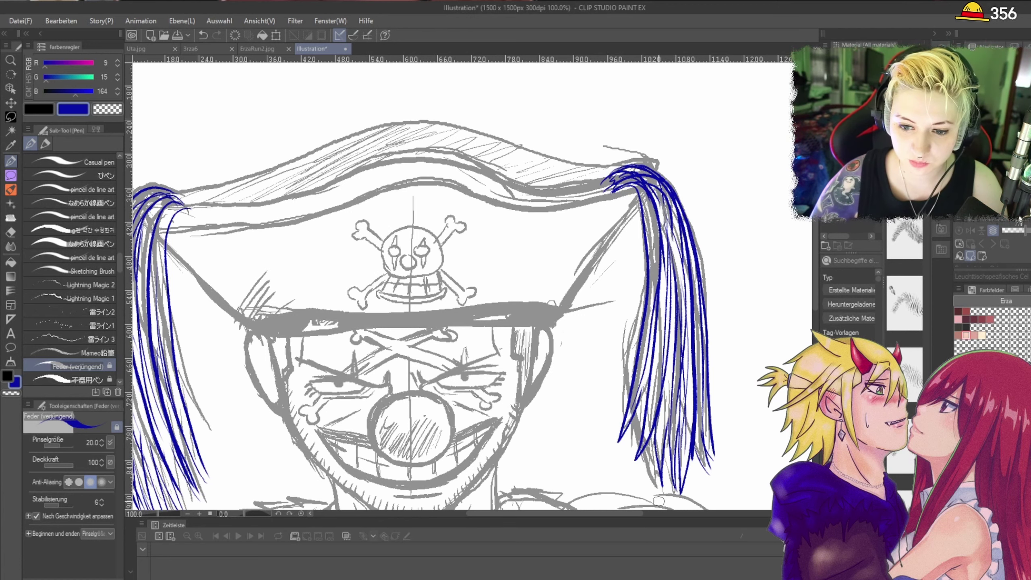
Step: Switch the drawing colour to black and ink the hat's curved top edge between the two tassels, redoing unsatisfactory strokes
{"action": "scroll", "coordinate": [659, 501], "scroll_direction": "down", "scroll_amount": 1}
{"action": "left_click", "coordinate": [7, 375]}
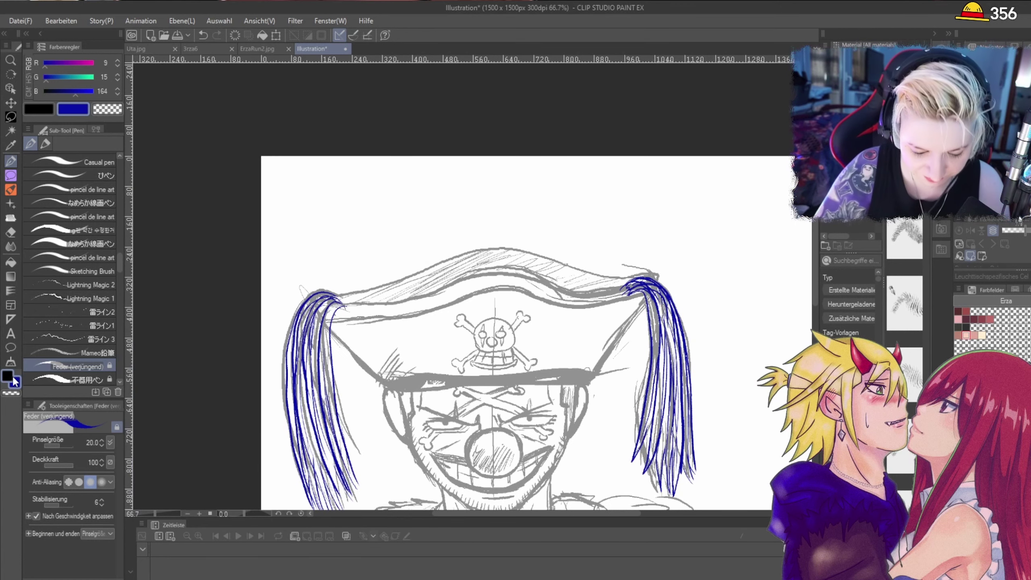
{"action": "scroll", "coordinate": [539, 378], "scroll_direction": "up", "scroll_amount": 1}
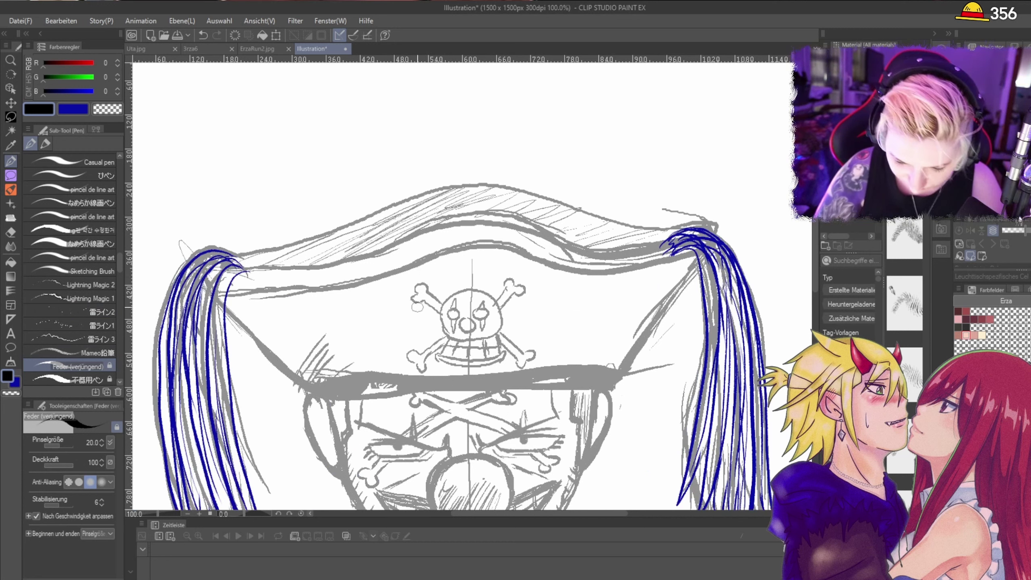
{"action": "mouse_move", "coordinate": [271, 251]}
{"action": "left_mouse_down"}
{"action": "mouse_move", "coordinate": [460, 182]}
{"action": "mouse_move", "coordinate": [582, 197]}
{"action": "left_mouse_up"}
{"action": "key", "text": "ctrl+z"}
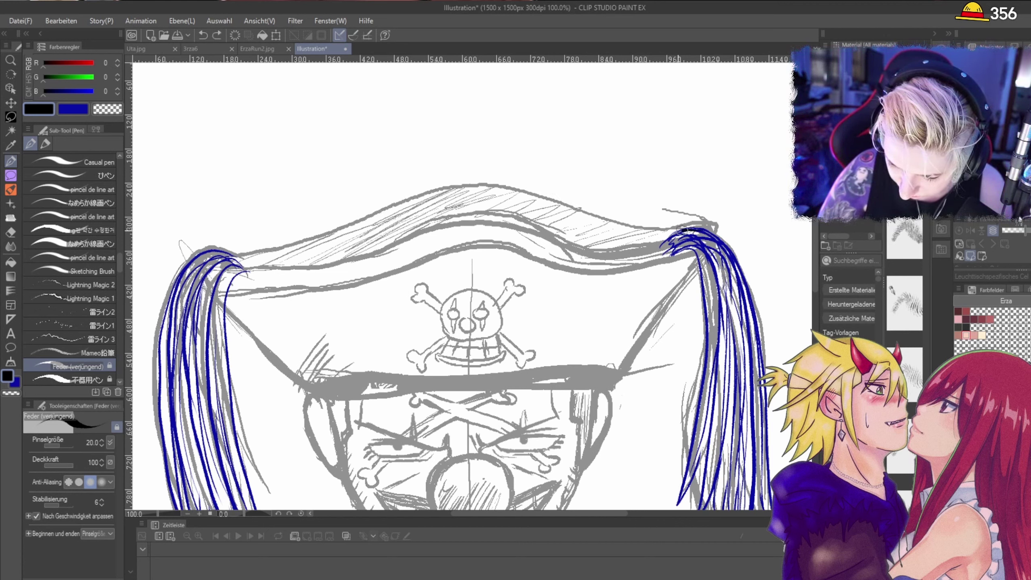
{"action": "mouse_move", "coordinate": [685, 231]}
{"action": "left_mouse_down"}
{"action": "mouse_move", "coordinate": [483, 183]}
{"action": "mouse_move", "coordinate": [231, 262]}
{"action": "mouse_move", "coordinate": [465, 187]}
{"action": "left_mouse_up"}
{"action": "key", "text": "ctrl+z"}
{"action": "key", "text": "ctrl+z"}
{"action": "mouse_move", "coordinate": [686, 230]}
{"action": "left_mouse_down"}
{"action": "mouse_move", "coordinate": [460, 185]}
{"action": "mouse_move", "coordinate": [321, 220]}
{"action": "left_mouse_up"}
{"action": "key", "text": "ctrl+z"}
{"action": "mouse_move", "coordinate": [239, 255]}
{"action": "left_mouse_down"}
{"action": "mouse_move", "coordinate": [487, 181]}
{"action": "mouse_move", "coordinate": [679, 227]}
{"action": "mouse_move", "coordinate": [641, 230]}
{"action": "mouse_move", "coordinate": [494, 193]}
{"action": "mouse_move", "coordinate": [426, 197]}
{"action": "mouse_move", "coordinate": [263, 250]}
{"action": "mouse_move", "coordinate": [207, 255]}
{"action": "left_mouse_up"}
{"action": "key", "text": "ctrl+z"}
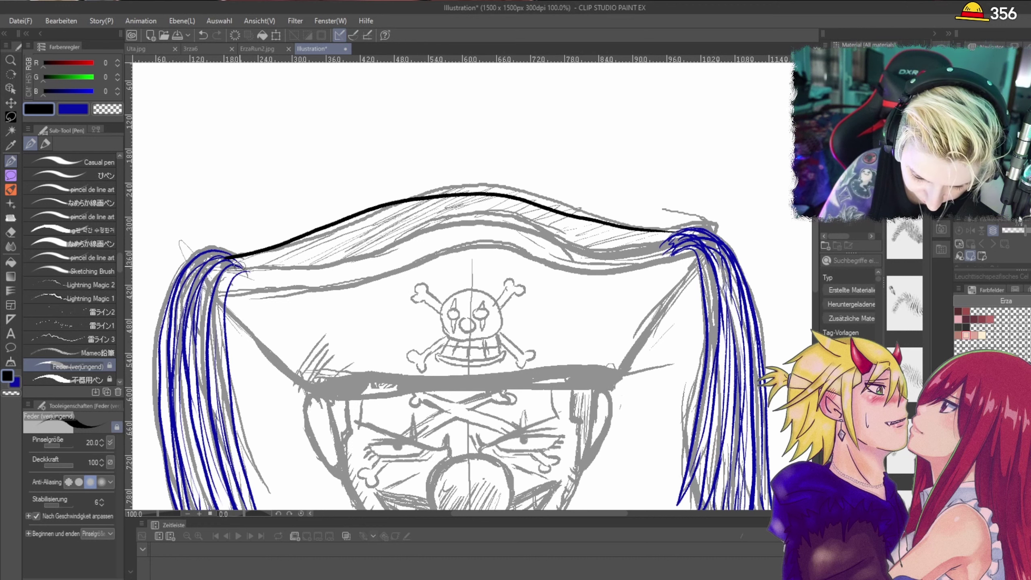
Step: Ink the two wavy black lines of the trim below the hat's top edge from tassel to tassel, redoing rejected strokes
{"action": "mouse_move", "coordinate": [278, 266]}
{"action": "left_mouse_down"}
{"action": "mouse_move", "coordinate": [359, 259]}
{"action": "mouse_move", "coordinate": [473, 221]}
{"action": "left_mouse_up"}
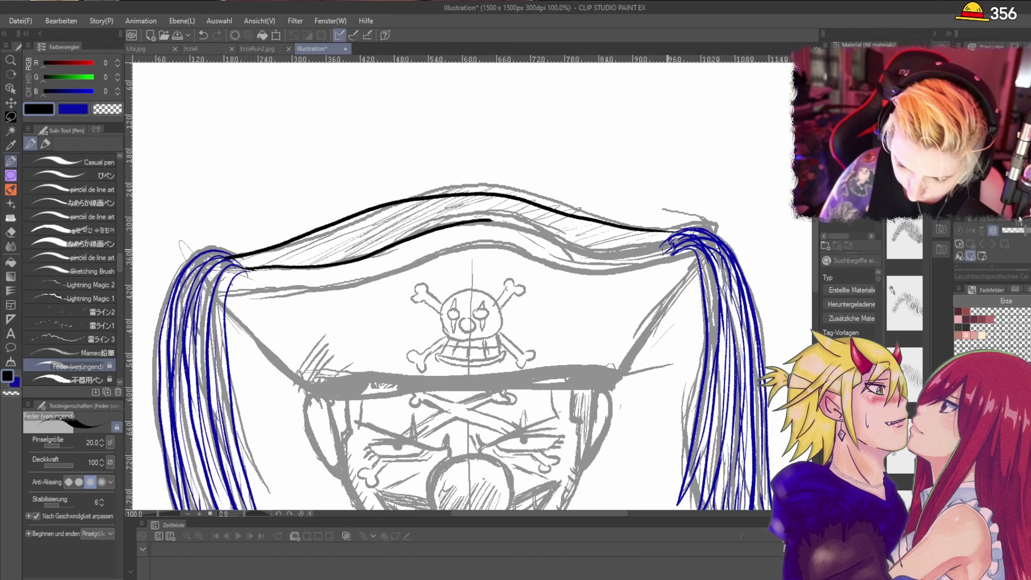
{"action": "key", "text": "ctrl+z"}
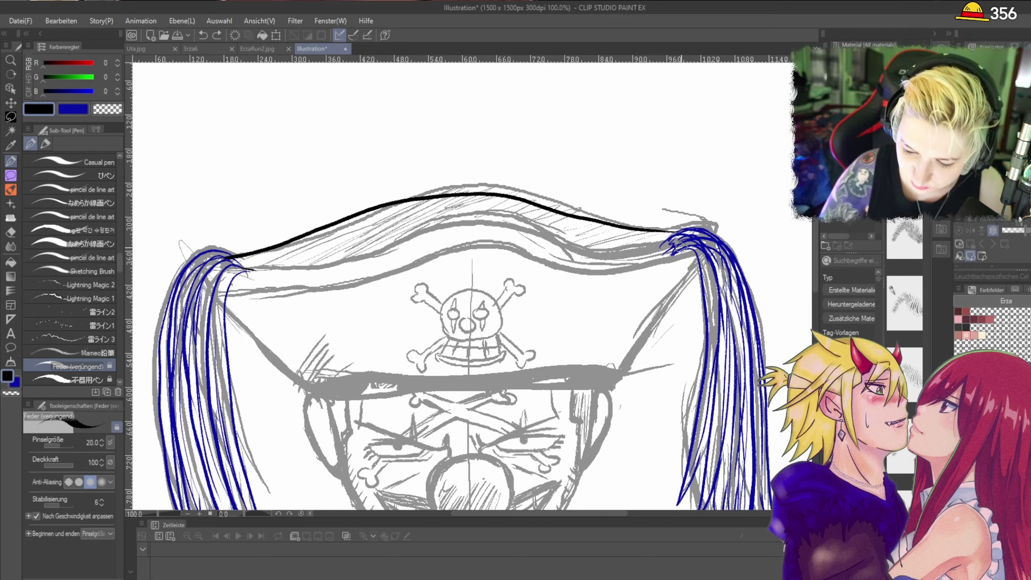
{"action": "mouse_move", "coordinate": [668, 255]}
{"action": "left_mouse_down"}
{"action": "mouse_move", "coordinate": [598, 255]}
{"action": "mouse_move", "coordinate": [464, 226]}
{"action": "mouse_move", "coordinate": [321, 266]}
{"action": "mouse_move", "coordinate": [273, 271]}
{"action": "mouse_move", "coordinate": [229, 257]}
{"action": "left_mouse_up"}
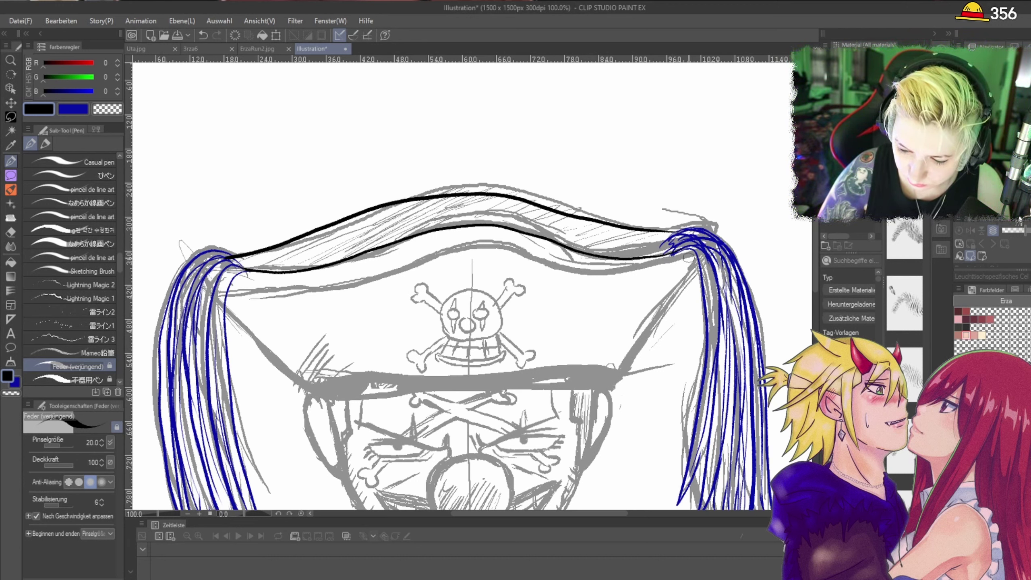
{"action": "mouse_move", "coordinate": [695, 254]}
{"action": "left_mouse_down"}
{"action": "mouse_move", "coordinate": [582, 272]}
{"action": "mouse_move", "coordinate": [472, 247]}
{"action": "mouse_move", "coordinate": [330, 294]}
{"action": "mouse_move", "coordinate": [225, 290]}
{"action": "left_mouse_up"}
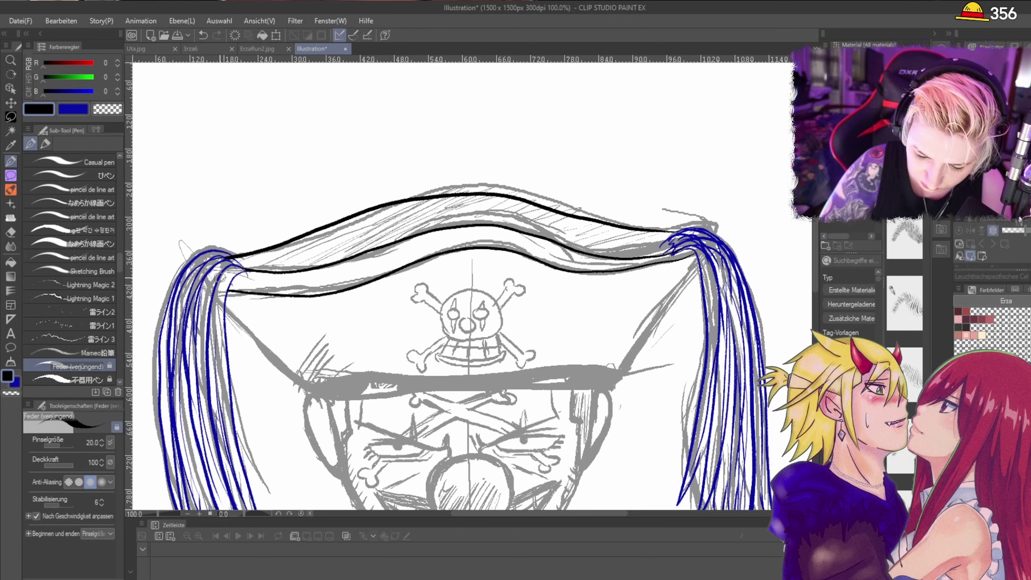
{"action": "key", "text": "ctrl+z"}
{"action": "mouse_move", "coordinate": [695, 254]}
{"action": "left_mouse_down"}
{"action": "mouse_move", "coordinate": [600, 268]}
{"action": "mouse_move", "coordinate": [436, 248]}
{"action": "mouse_move", "coordinate": [280, 289]}
{"action": "mouse_move", "coordinate": [236, 282]}
{"action": "left_mouse_up"}
{"action": "key", "text": "ctrl+z"}
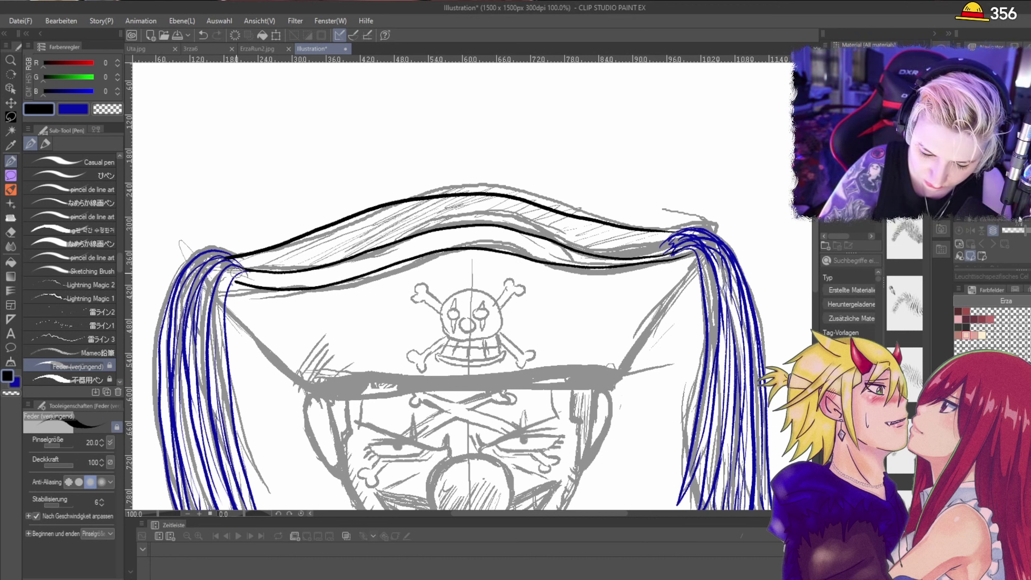
{"action": "scroll", "coordinate": [683, 308], "scroll_direction": "down", "scroll_amount": 1}
{"action": "scroll", "coordinate": [683, 308], "scroll_direction": "up", "scroll_amount": 1}
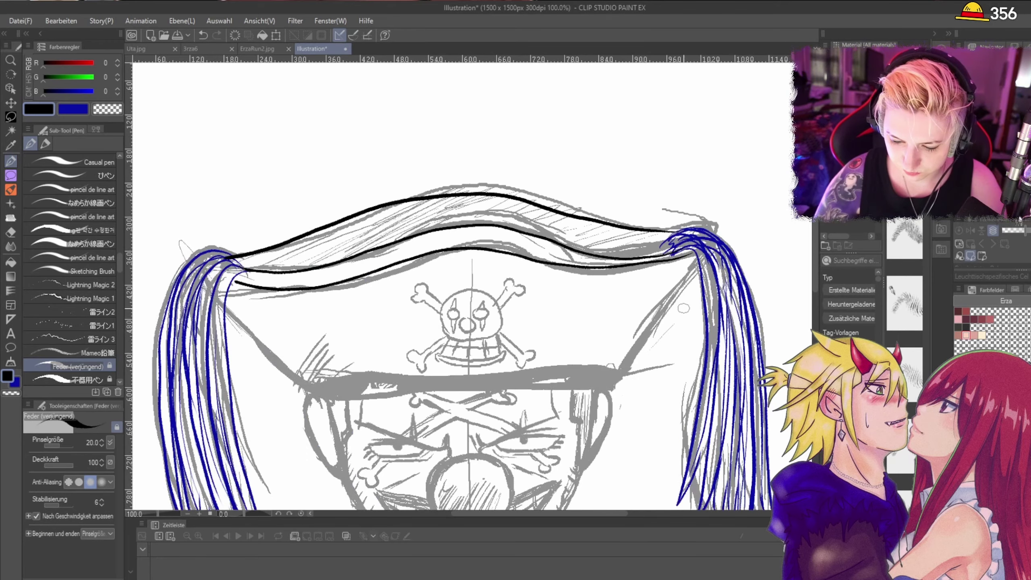
Step: Ink the hat's slanted left and right sides in black from the tassels down to the lower rim, redoing the left one
{"action": "left_click_drag", "start_coordinate": [815, 262], "coordinate": [815, 301]}
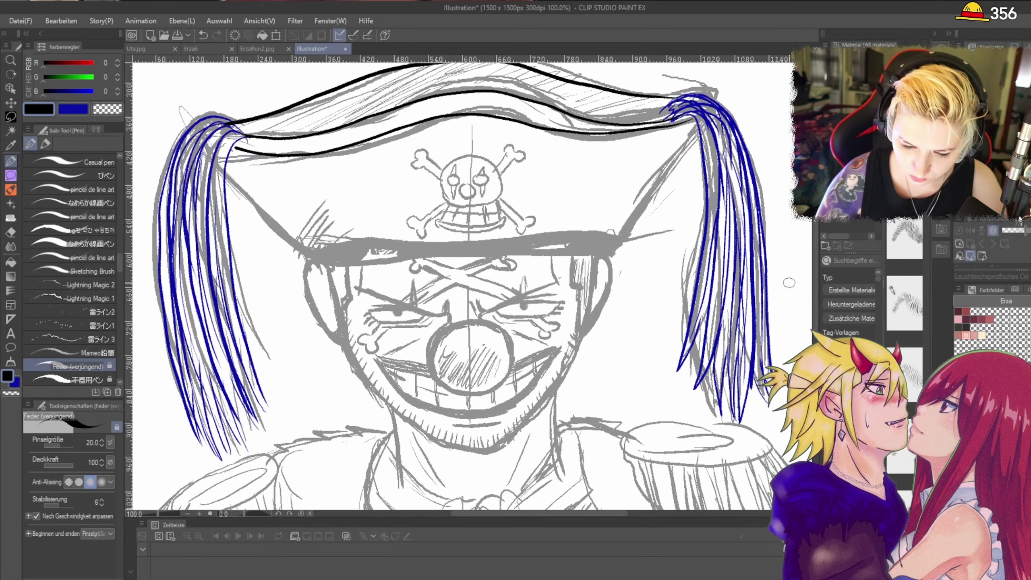
{"action": "left_click_drag", "start_coordinate": [225, 175], "coordinate": [310, 259]}
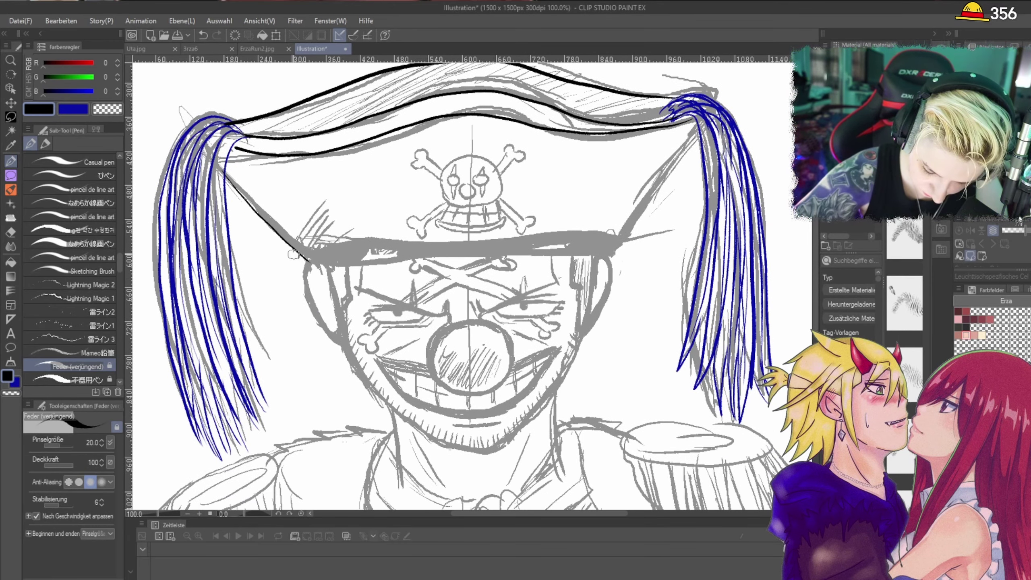
{"action": "key", "text": "ctrl+z"}
{"action": "left_click_drag", "start_coordinate": [224, 177], "coordinate": [310, 257]}
{"action": "key", "text": "ctrl+z"}
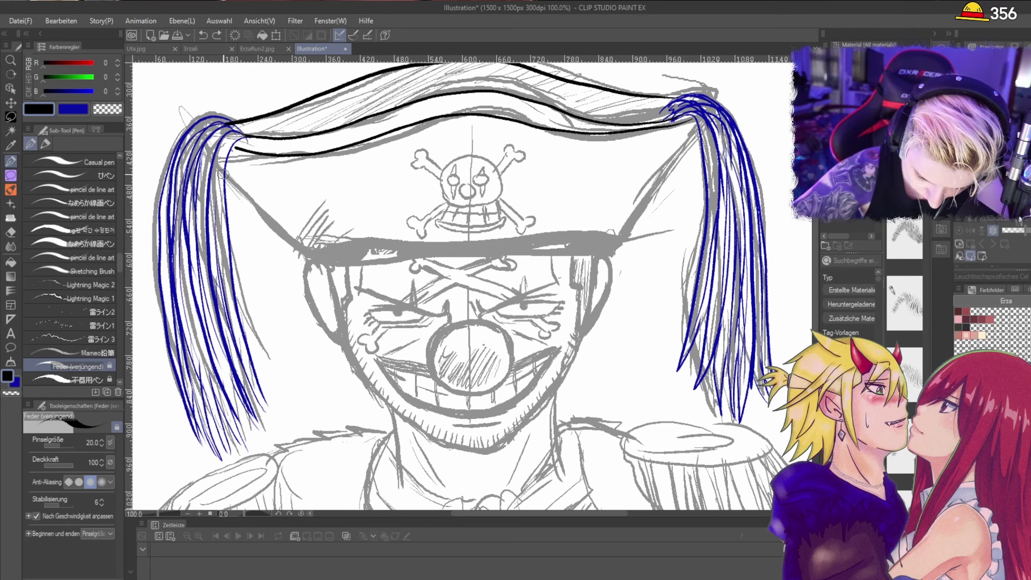
{"action": "left_click_drag", "start_coordinate": [224, 175], "coordinate": [312, 266]}
{"action": "left_click_drag", "start_coordinate": [695, 135], "coordinate": [613, 255]}
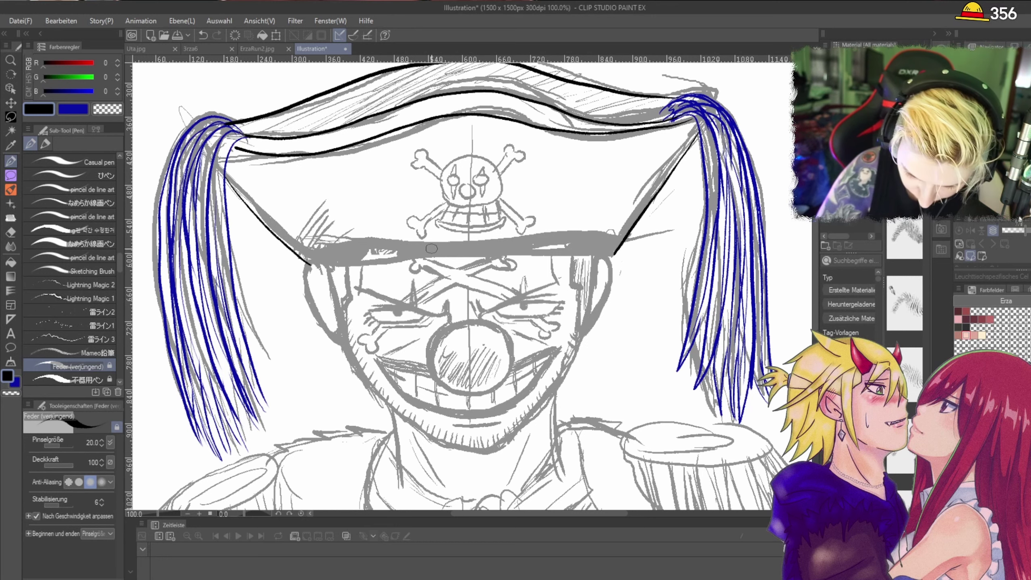
Step: Ink the crossed bones on the forehead in black, along with the pointed marking above the left-hand eye
{"action": "scroll", "coordinate": [480, 285], "scroll_direction": "up", "scroll_amount": 1}
{"action": "mouse_move", "coordinate": [442, 267]}
{"action": "left_mouse_down"}
{"action": "mouse_move", "coordinate": [492, 240]}
{"action": "mouse_move", "coordinate": [507, 257]}
{"action": "mouse_move", "coordinate": [463, 275]}
{"action": "mouse_move", "coordinate": [370, 240]}
{"action": "mouse_move", "coordinate": [369, 272]}
{"action": "mouse_move", "coordinate": [390, 264]}
{"action": "mouse_move", "coordinate": [418, 279]}
{"action": "left_mouse_up"}
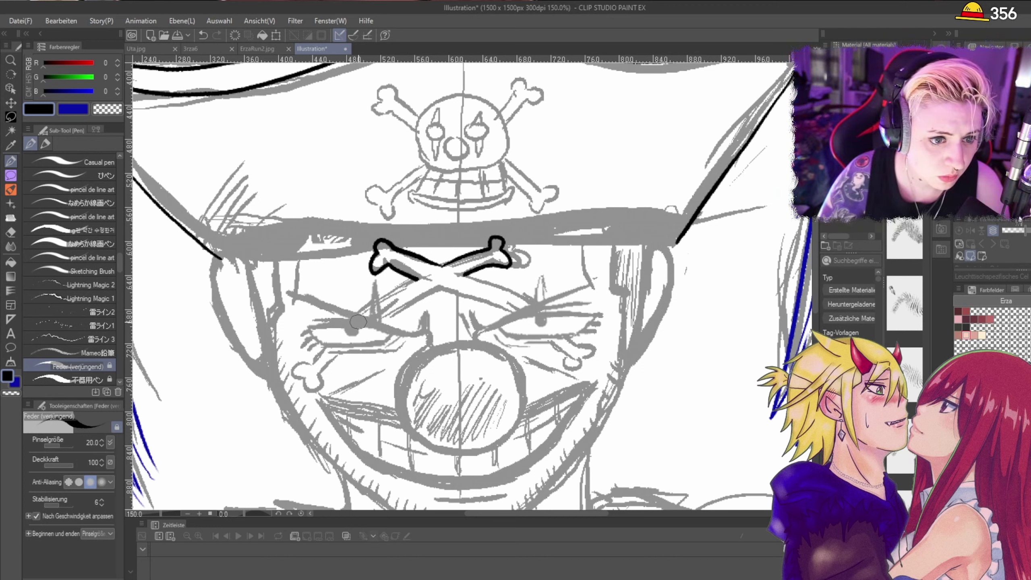
{"action": "mouse_move", "coordinate": [373, 322]}
{"action": "left_mouse_down"}
{"action": "mouse_move", "coordinate": [376, 276]}
{"action": "mouse_move", "coordinate": [383, 327]}
{"action": "mouse_move", "coordinate": [390, 299]}
{"action": "mouse_move", "coordinate": [416, 281]}
{"action": "left_mouse_up"}
{"action": "left_click_drag", "start_coordinate": [382, 321], "coordinate": [443, 285]}
{"action": "left_click_drag", "start_coordinate": [508, 314], "coordinate": [441, 284]}
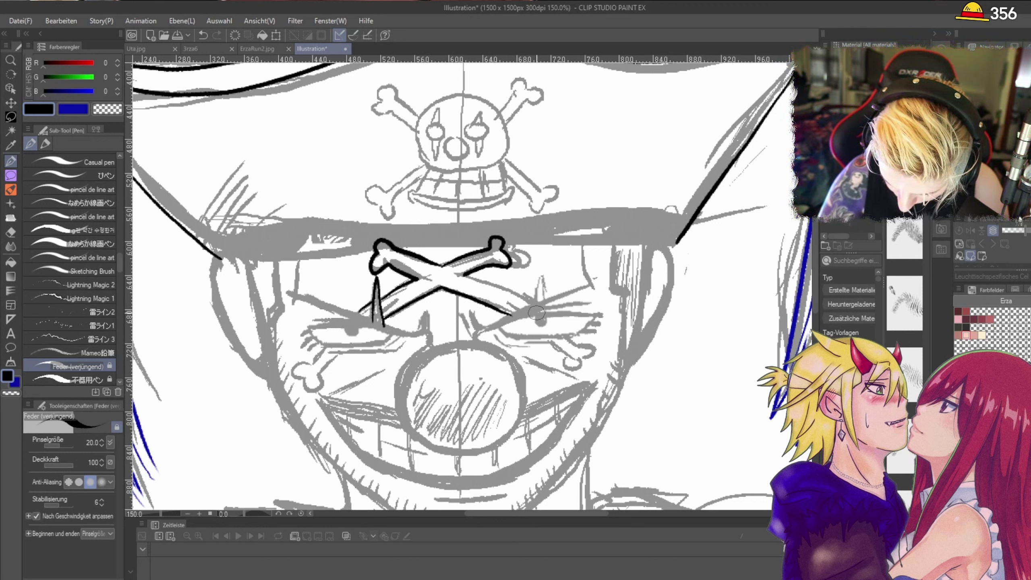
{"action": "mouse_move", "coordinate": [535, 317]}
{"action": "left_mouse_down"}
{"action": "mouse_move", "coordinate": [543, 264]}
{"action": "mouse_move", "coordinate": [548, 316]}
{"action": "left_mouse_up"}
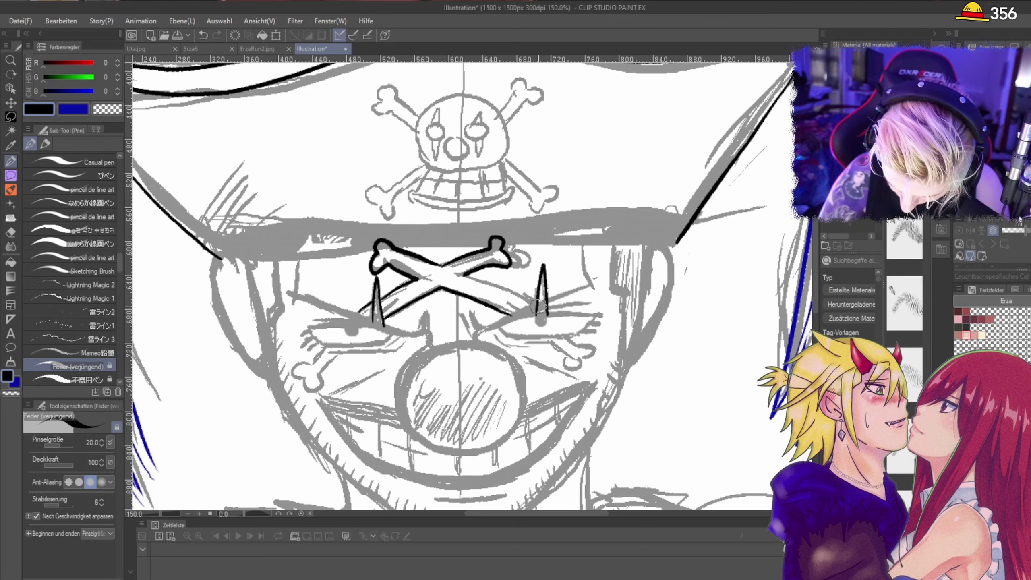
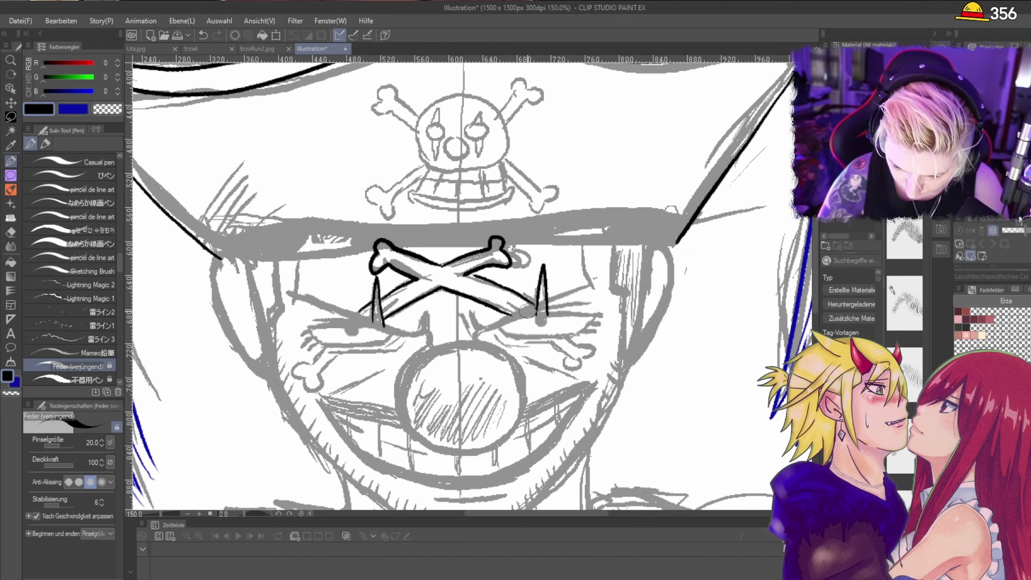
{"action": "left_click_drag", "start_coordinate": [483, 329], "coordinate": [520, 313]}
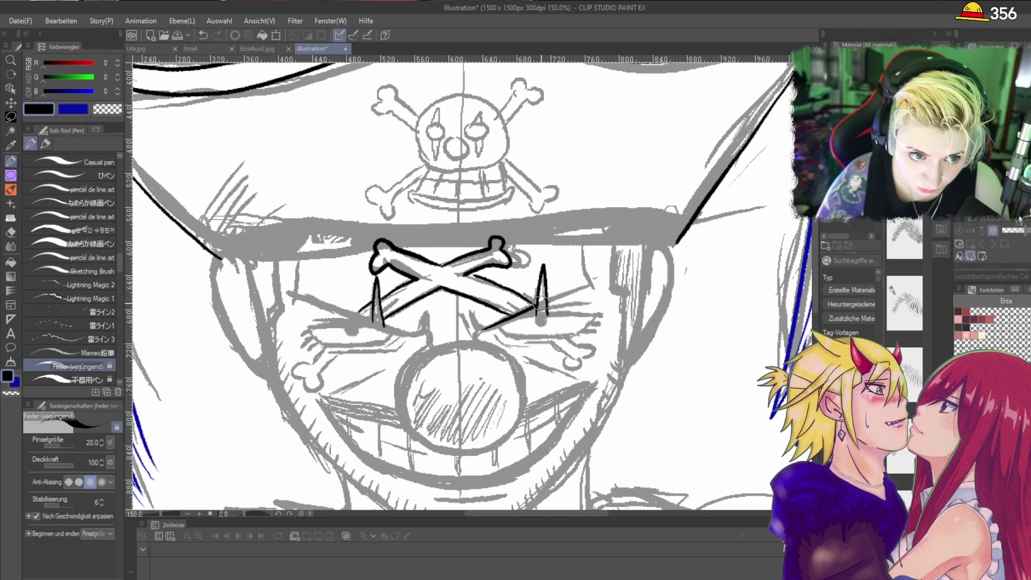
{"action": "key", "text": "ctrl+z"}
{"action": "key", "text": "ctrl+z"}
{"action": "key", "text": "ctrl+z"}
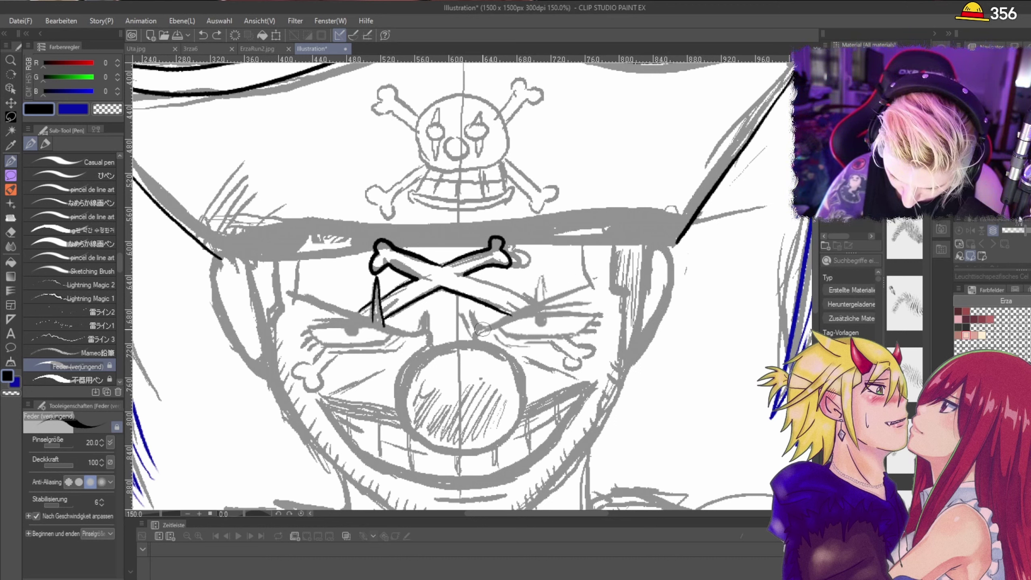
Step: Ink both slanted brows with their short inner creases, and the pointed marking above the right-hand eye
{"action": "left_click_drag", "start_coordinate": [482, 329], "coordinate": [595, 287]}
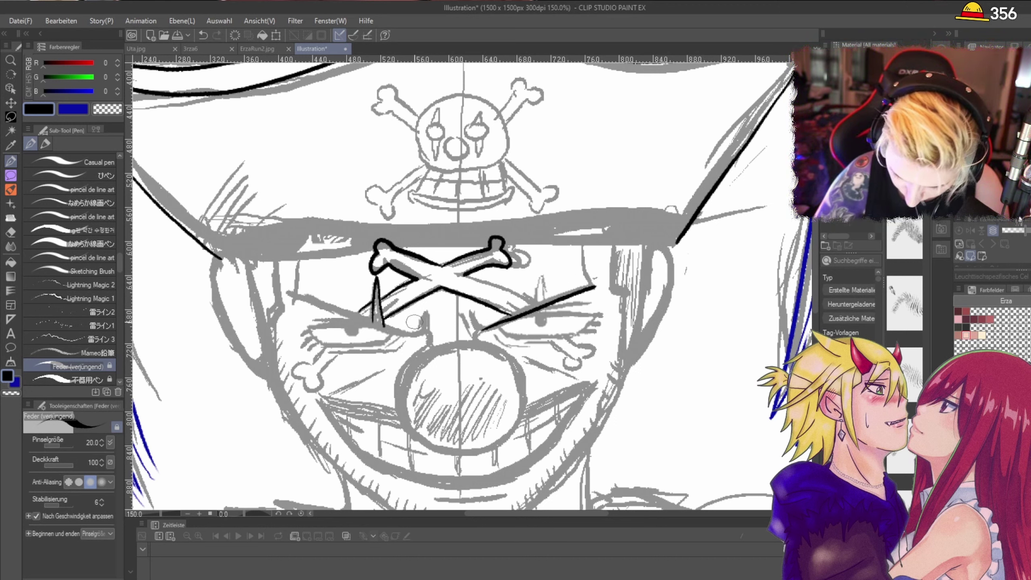
{"action": "left_click_drag", "start_coordinate": [418, 334], "coordinate": [291, 293]}
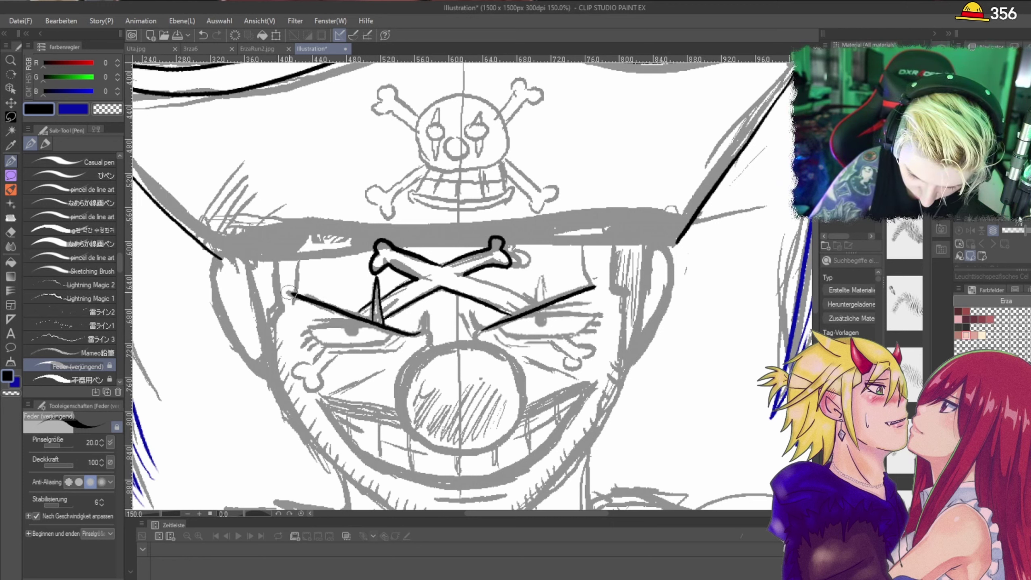
{"action": "left_click_drag", "start_coordinate": [472, 312], "coordinate": [483, 328]}
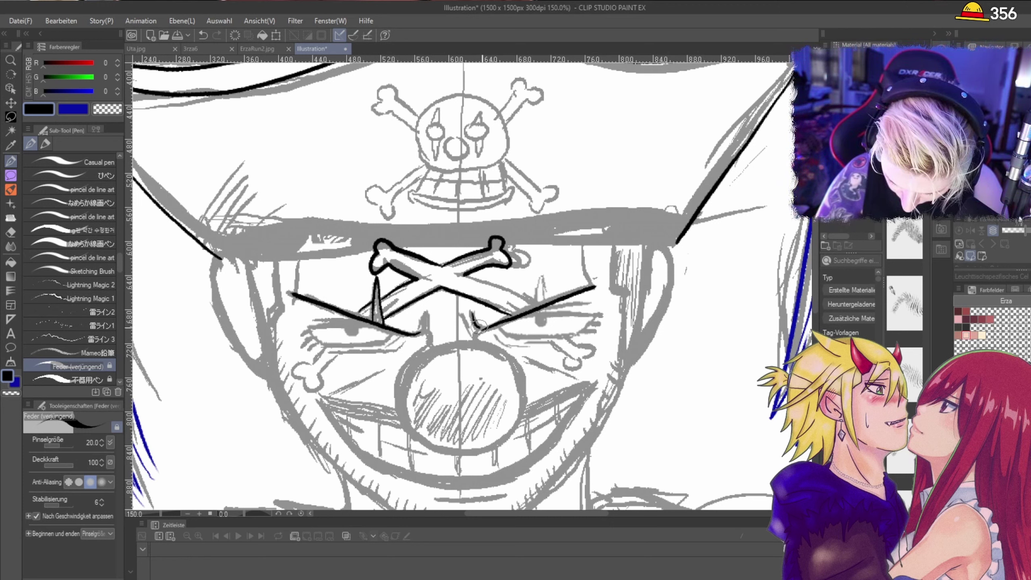
{"action": "left_click_drag", "start_coordinate": [426, 313], "coordinate": [422, 337]}
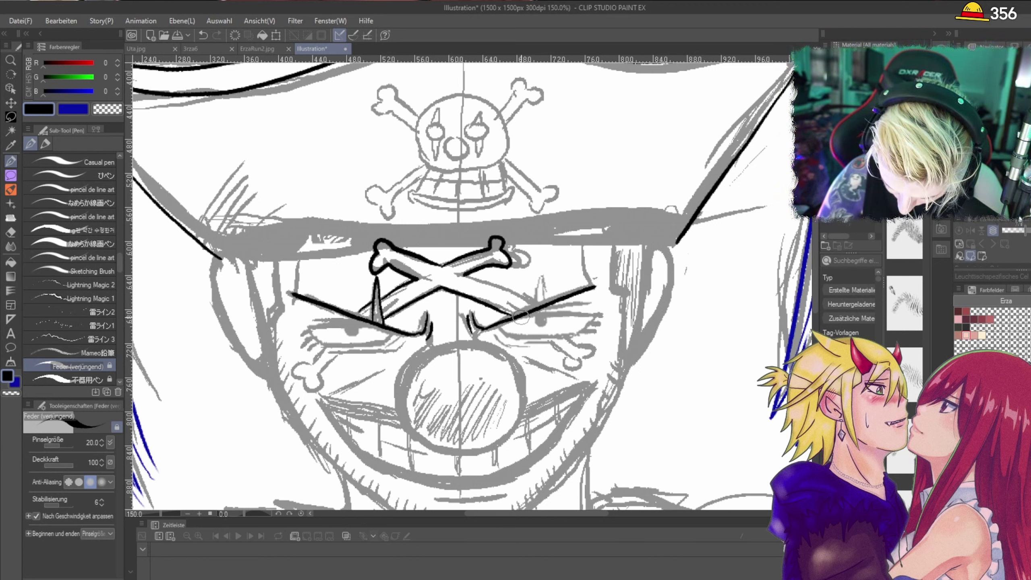
{"action": "mouse_move", "coordinate": [521, 318]}
{"action": "left_mouse_down"}
{"action": "mouse_move", "coordinate": [533, 271]}
{"action": "mouse_move", "coordinate": [535, 313]}
{"action": "left_mouse_up"}
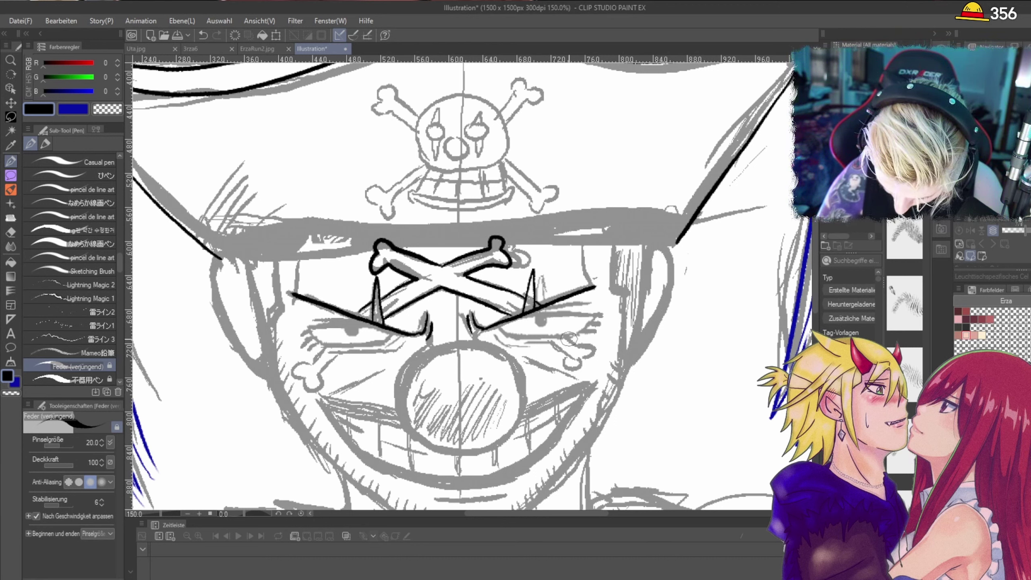
Step: Ink the knobbed bone ends below both eyes in black
{"action": "mouse_move", "coordinate": [576, 345]}
{"action": "left_mouse_down"}
{"action": "mouse_move", "coordinate": [600, 353]}
{"action": "mouse_move", "coordinate": [576, 376]}
{"action": "mouse_move", "coordinate": [551, 340]}
{"action": "mouse_move", "coordinate": [569, 367]}
{"action": "mouse_move", "coordinate": [587, 366]}
{"action": "mouse_move", "coordinate": [594, 349]}
{"action": "mouse_move", "coordinate": [566, 340]}
{"action": "left_mouse_up"}
{"action": "key", "text": "ctrl+z"}
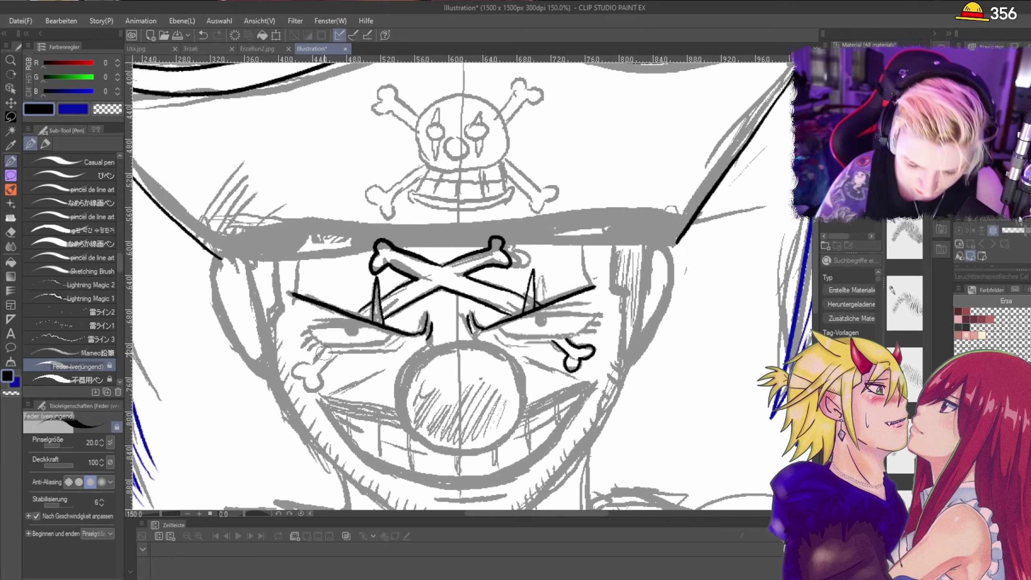
{"action": "mouse_move", "coordinate": [325, 353]}
{"action": "left_mouse_down"}
{"action": "mouse_move", "coordinate": [295, 374]}
{"action": "mouse_move", "coordinate": [313, 390]}
{"action": "mouse_move", "coordinate": [337, 352]}
{"action": "left_mouse_up"}
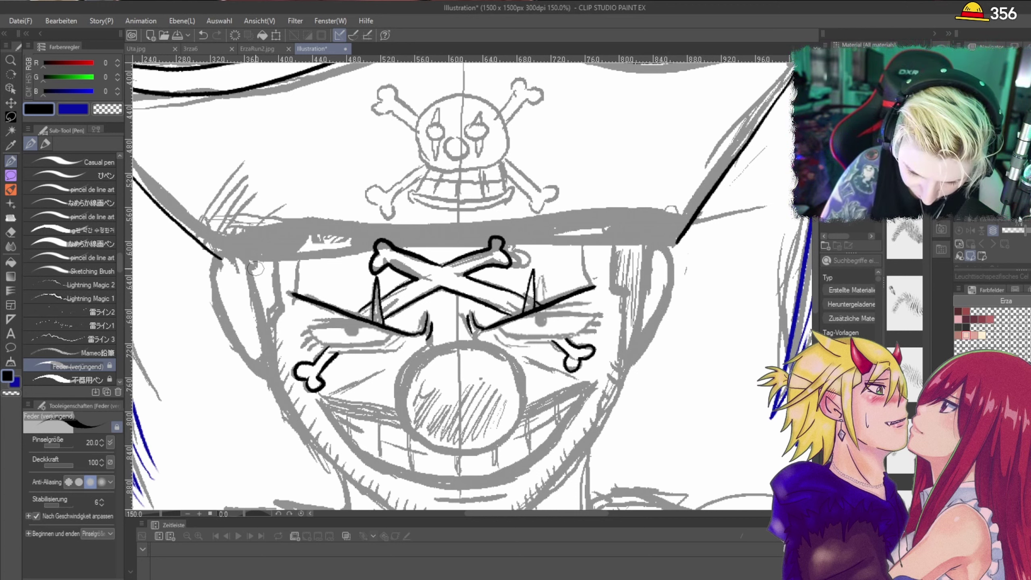
Step: Ink the lower and upper edges of the hat's bottom rim band in black, with short dividing lines across it
{"action": "scroll", "coordinate": [661, 265], "scroll_direction": "down", "scroll_amount": 1}
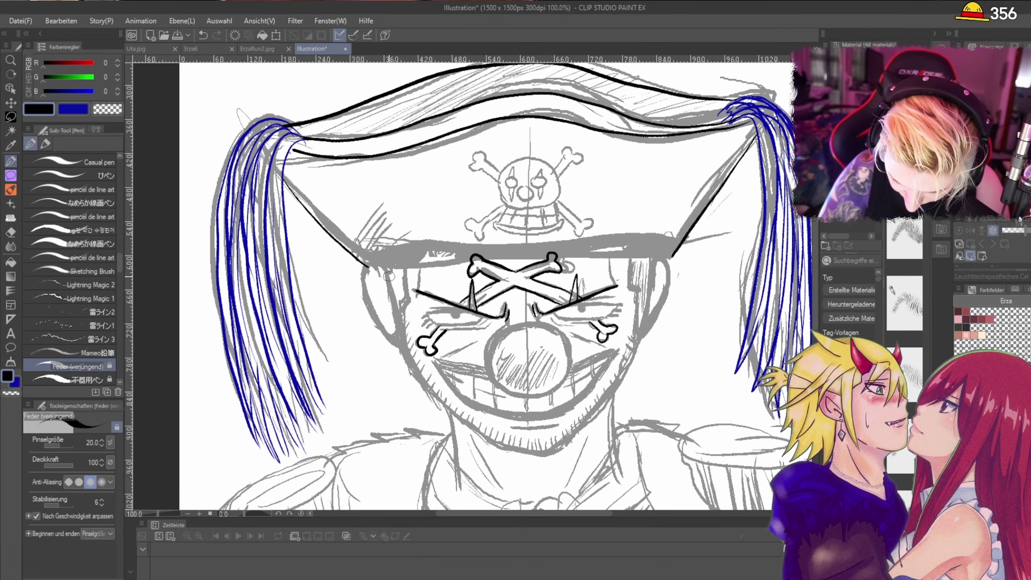
{"action": "mouse_move", "coordinate": [389, 268]}
{"action": "left_mouse_down"}
{"action": "mouse_move", "coordinate": [558, 251]}
{"action": "mouse_move", "coordinate": [659, 260]}
{"action": "left_mouse_up"}
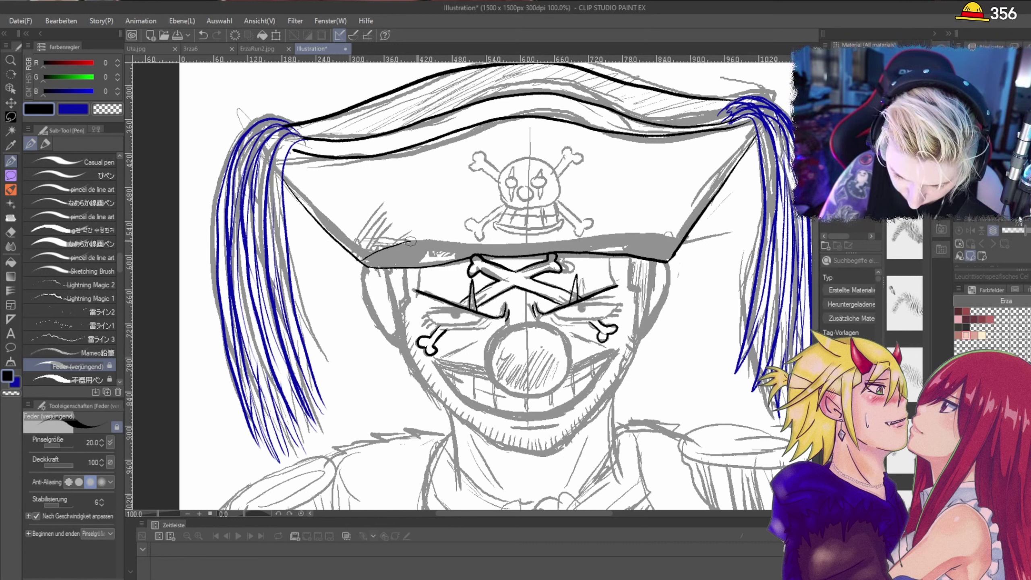
{"action": "key", "text": "ctrl+z"}
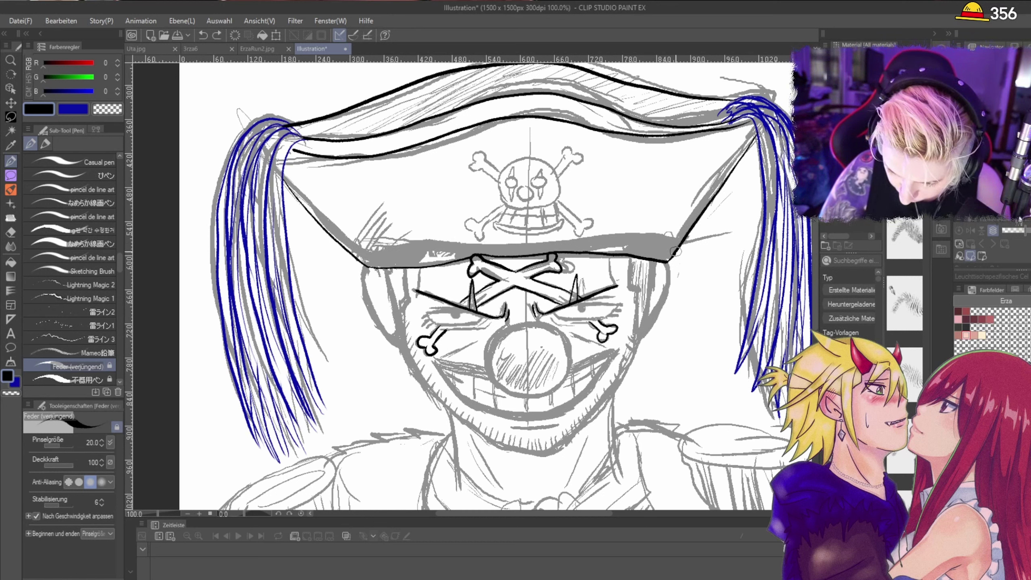
{"action": "mouse_move", "coordinate": [652, 248]}
{"action": "left_mouse_down"}
{"action": "mouse_move", "coordinate": [571, 238]}
{"action": "mouse_move", "coordinate": [363, 260]}
{"action": "left_mouse_up"}
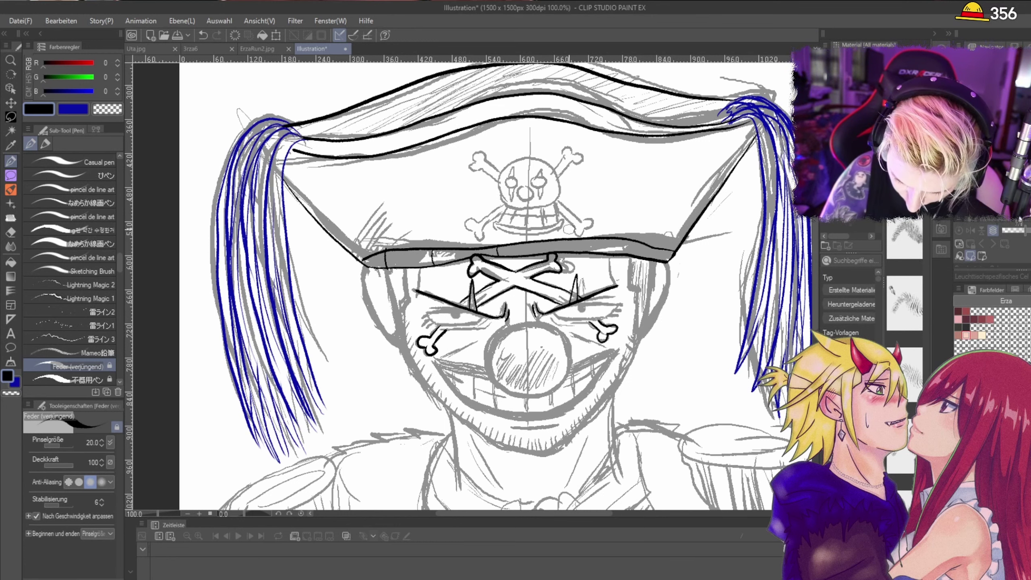
{"action": "scroll", "coordinate": [570, 229], "scroll_direction": "up", "scroll_amount": 1}
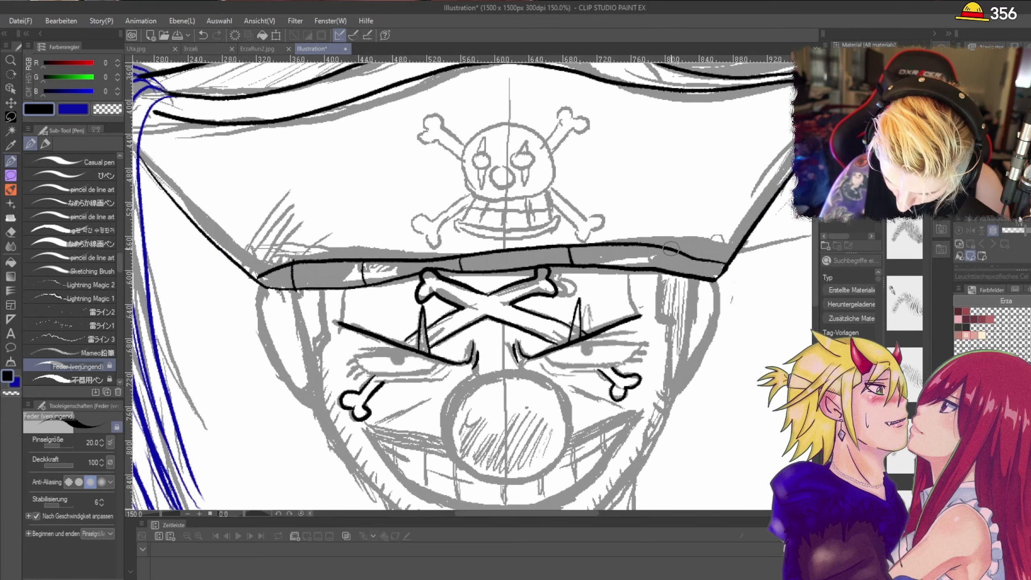
Step: Add the last dividing line across the hat's rim band and ink the right-hand eye with its lids, pupil, lashes and lower creases
{"action": "left_click_drag", "start_coordinate": [671, 249], "coordinate": [670, 270]}
{"action": "scroll", "coordinate": [566, 222], "scroll_direction": "down", "scroll_amount": 4}
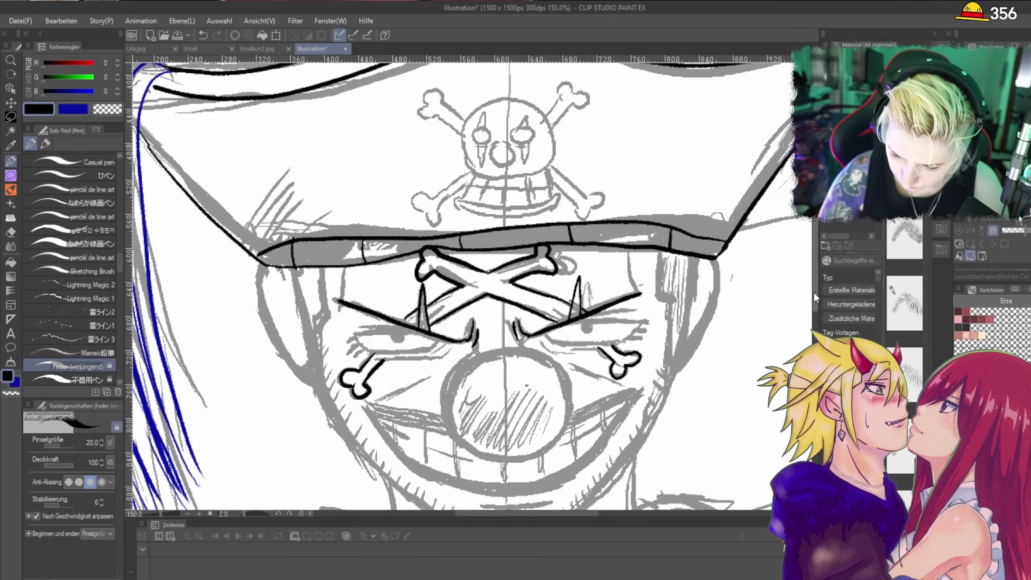
{"action": "left_click_drag", "start_coordinate": [548, 223], "coordinate": [646, 219]}
{"action": "mouse_move", "coordinate": [544, 231]}
{"action": "left_mouse_down"}
{"action": "mouse_move", "coordinate": [607, 241]}
{"action": "mouse_move", "coordinate": [642, 220]}
{"action": "mouse_move", "coordinate": [648, 237]}
{"action": "left_mouse_up"}
{"action": "key", "text": "ctrl+z"}
{"action": "left_click_drag", "start_coordinate": [583, 225], "coordinate": [649, 210]}
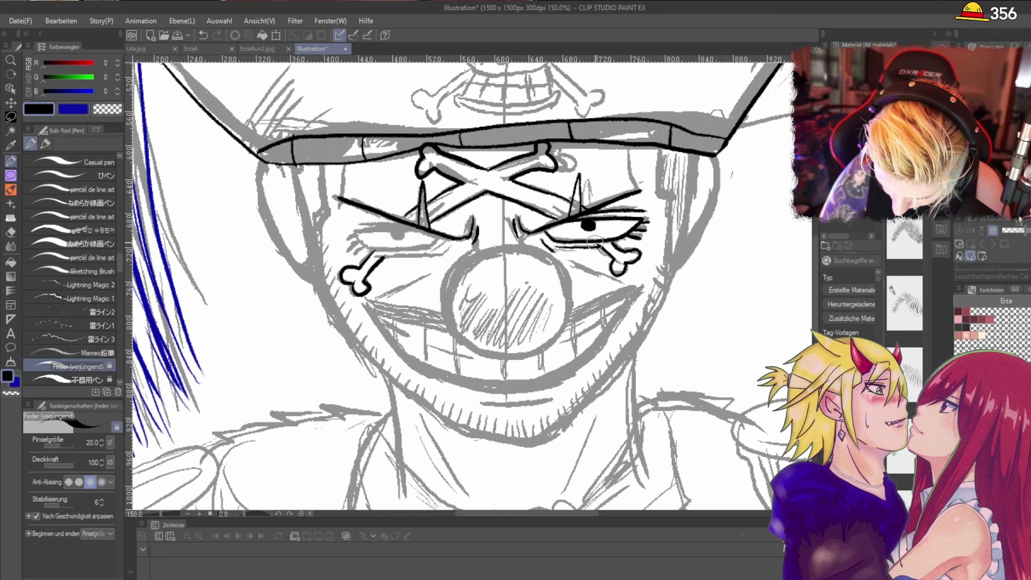
{"action": "left_click_drag", "start_coordinate": [560, 250], "coordinate": [586, 252]}
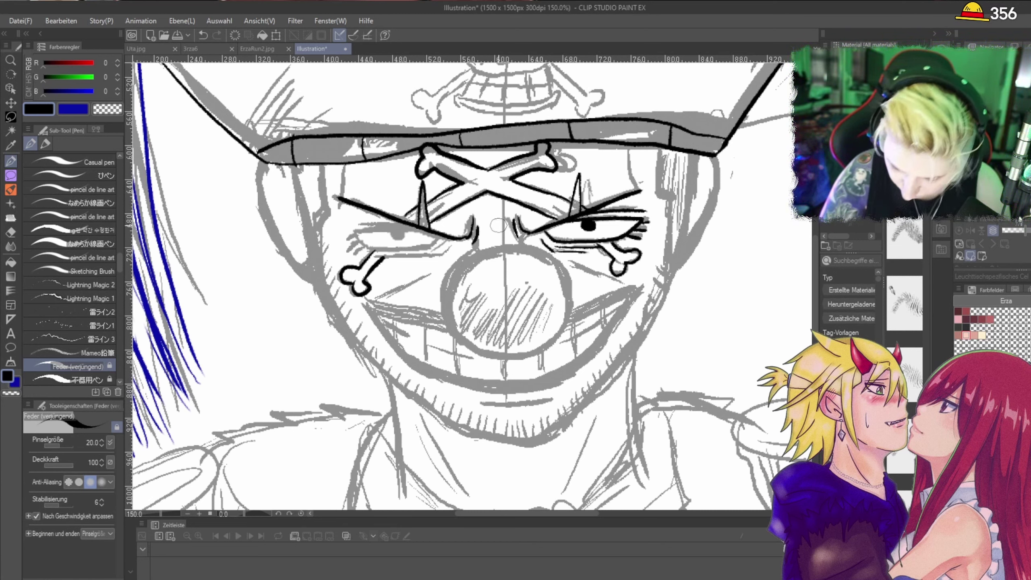
Step: Ink the left-hand eye in black with its lids, solid pupil, outer lashes and lower crease
{"action": "mouse_move", "coordinate": [353, 229]}
{"action": "left_mouse_down"}
{"action": "mouse_move", "coordinate": [429, 230]}
{"action": "mouse_move", "coordinate": [451, 243]}
{"action": "mouse_move", "coordinate": [356, 230]}
{"action": "left_mouse_up"}
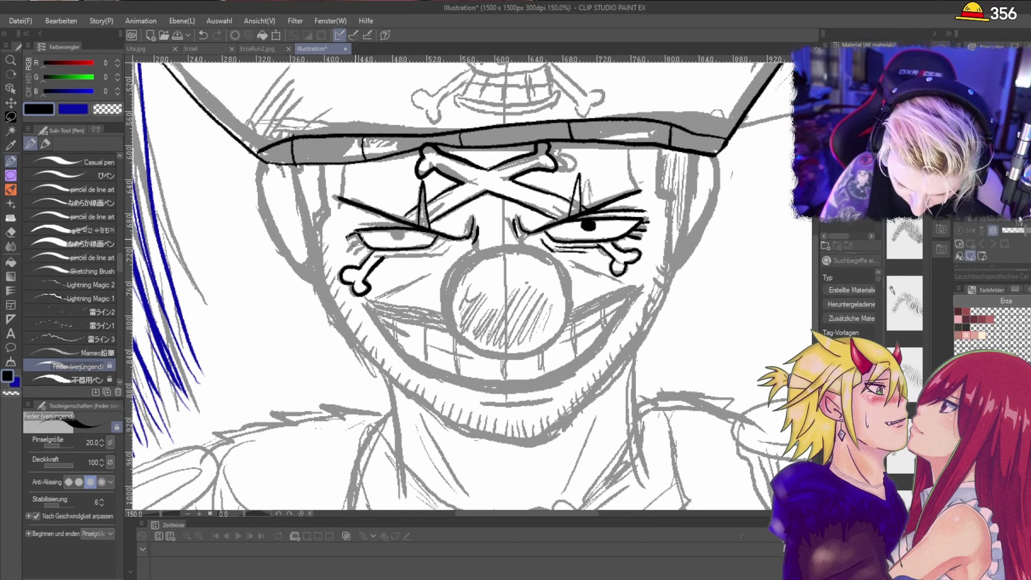
{"action": "mouse_move", "coordinate": [352, 241]}
{"action": "left_mouse_down"}
{"action": "mouse_move", "coordinate": [369, 244]}
{"action": "mouse_move", "coordinate": [349, 262]}
{"action": "left_mouse_up"}
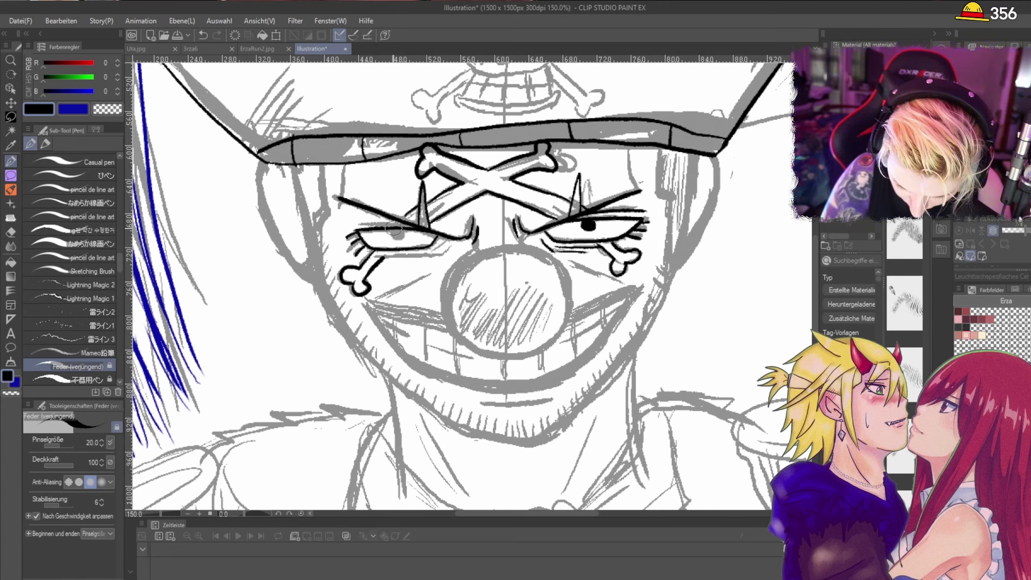
{"action": "mouse_move", "coordinate": [394, 231]}
{"action": "left_mouse_down"}
{"action": "mouse_move", "coordinate": [350, 224]}
{"action": "mouse_move", "coordinate": [467, 220]}
{"action": "mouse_move", "coordinate": [444, 251]}
{"action": "mouse_move", "coordinate": [372, 255]}
{"action": "mouse_move", "coordinate": [443, 254]}
{"action": "left_mouse_up"}
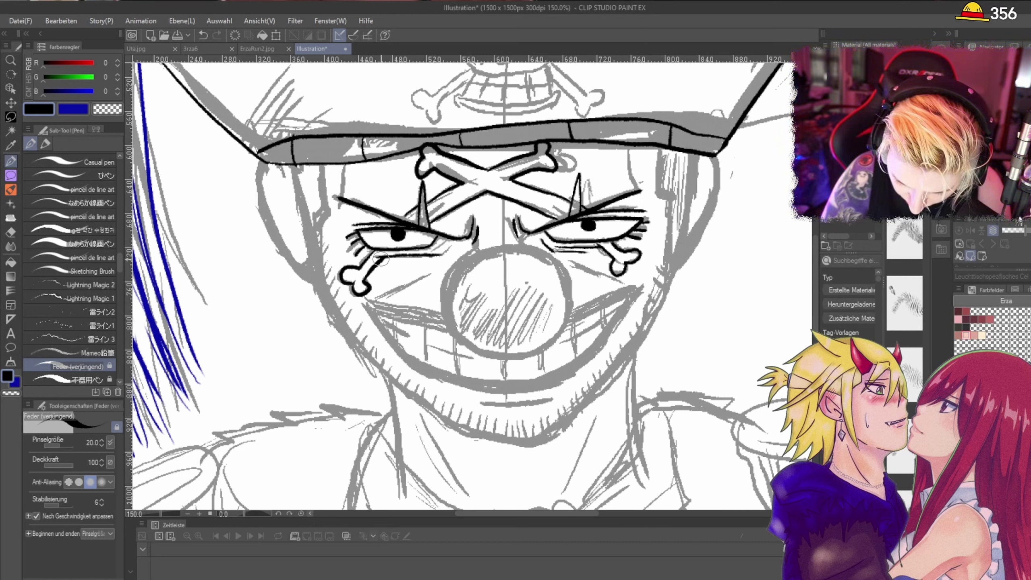
{"action": "left_click_drag", "start_coordinate": [381, 260], "coordinate": [386, 253]}
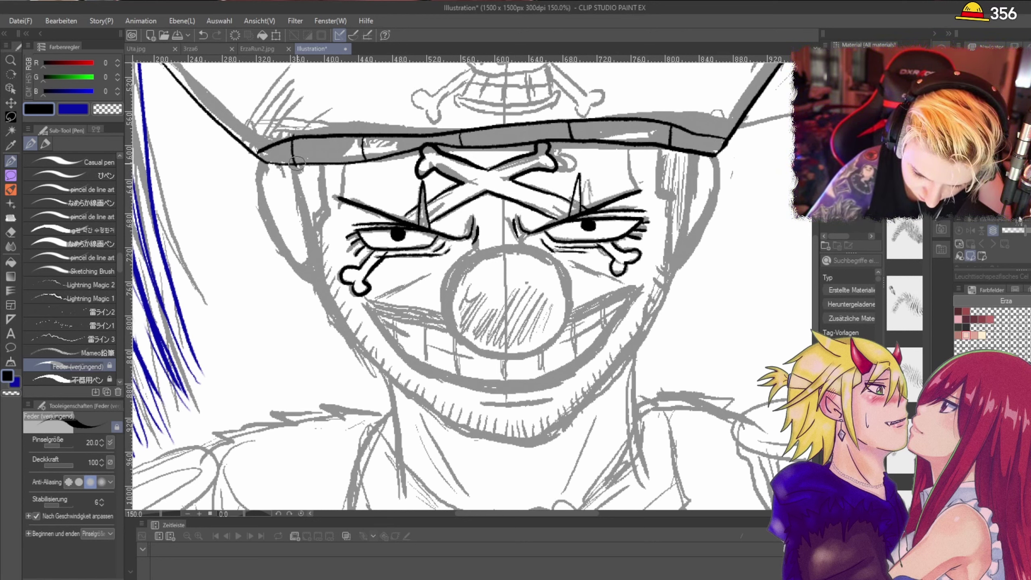
Step: Ink the face outline from the hat rim down around the chin, and the outer contours of both ears
{"action": "mouse_move", "coordinate": [297, 162]}
{"action": "left_mouse_down"}
{"action": "mouse_move", "coordinate": [324, 282]}
{"action": "mouse_move", "coordinate": [367, 352]}
{"action": "mouse_move", "coordinate": [462, 429]}
{"action": "mouse_move", "coordinate": [525, 442]}
{"action": "mouse_move", "coordinate": [568, 424]}
{"action": "left_mouse_up"}
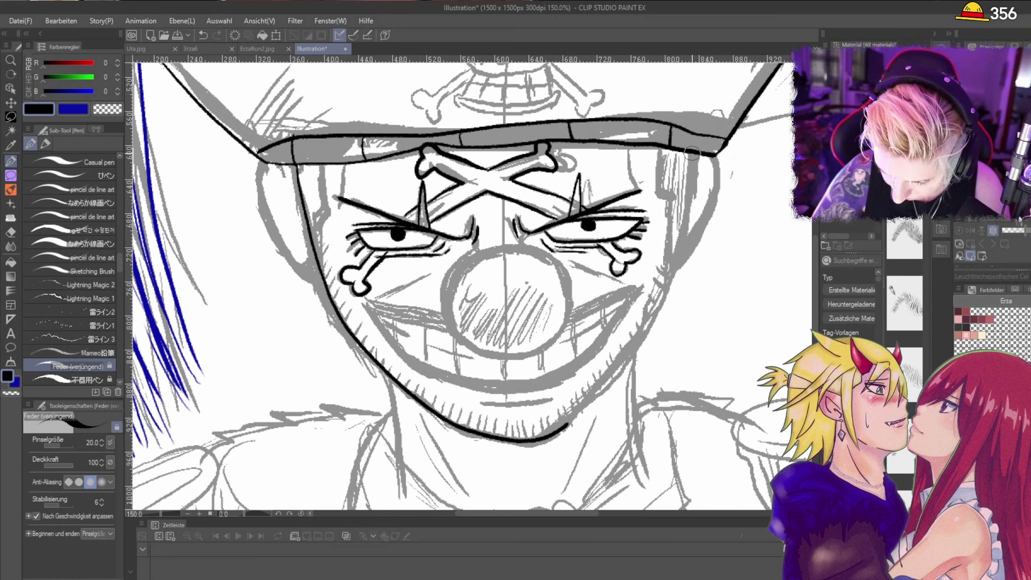
{"action": "mouse_move", "coordinate": [692, 154]}
{"action": "left_mouse_down"}
{"action": "mouse_move", "coordinate": [683, 234]}
{"action": "mouse_move", "coordinate": [645, 328]}
{"action": "mouse_move", "coordinate": [546, 433]}
{"action": "left_mouse_up"}
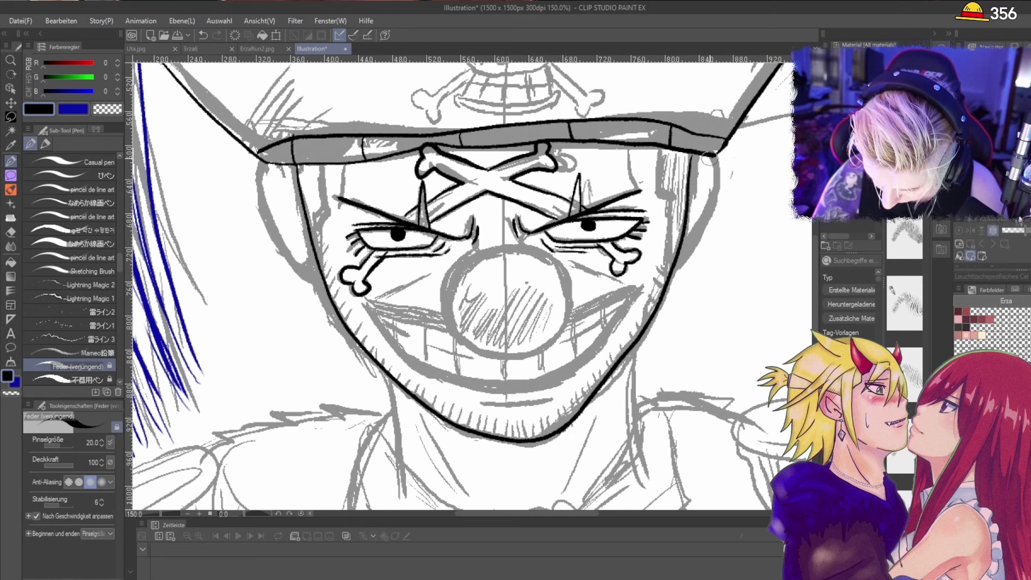
{"action": "mouse_move", "coordinate": [718, 158]}
{"action": "left_mouse_down"}
{"action": "mouse_move", "coordinate": [719, 198]}
{"action": "mouse_move", "coordinate": [675, 277]}
{"action": "left_mouse_up"}
{"action": "key", "text": "ctrl+z"}
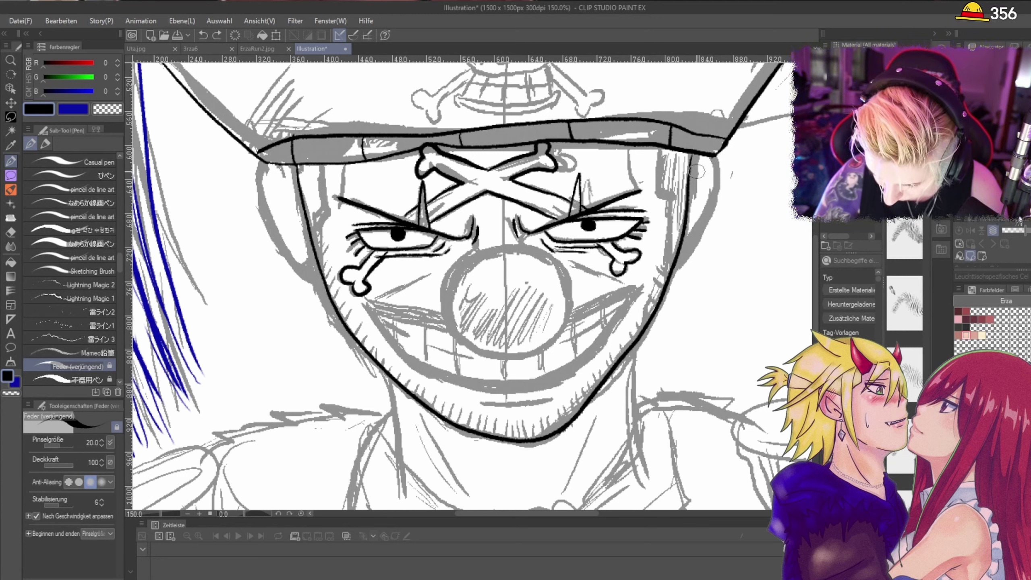
{"action": "mouse_move", "coordinate": [697, 162]}
{"action": "left_mouse_down"}
{"action": "mouse_move", "coordinate": [718, 189]}
{"action": "mouse_move", "coordinate": [705, 233]}
{"action": "mouse_move", "coordinate": [684, 272]}
{"action": "mouse_move", "coordinate": [651, 283]}
{"action": "left_mouse_up"}
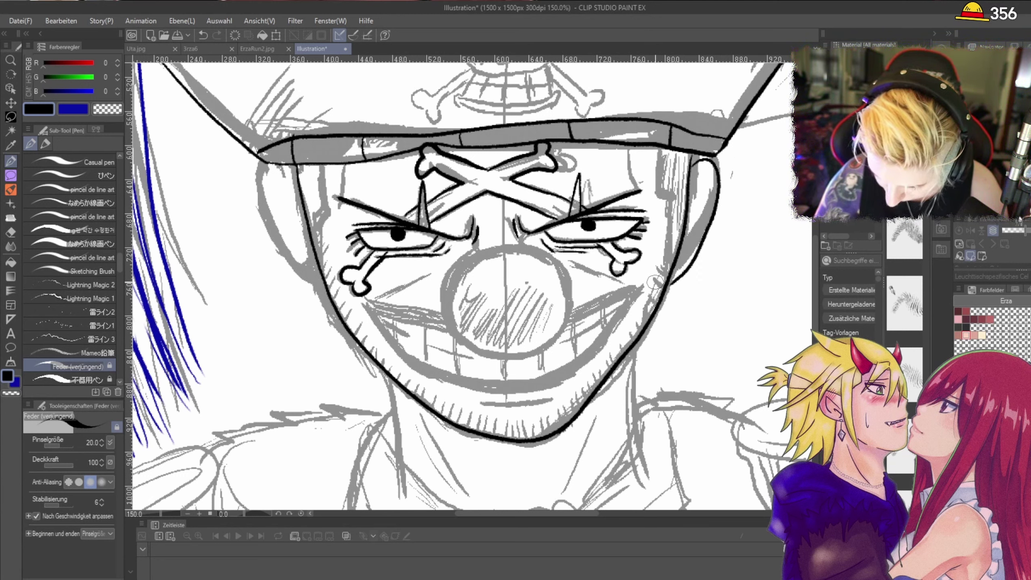
{"action": "mouse_move", "coordinate": [292, 165]}
{"action": "left_mouse_down"}
{"action": "mouse_move", "coordinate": [275, 185]}
{"action": "mouse_move", "coordinate": [282, 251]}
{"action": "mouse_move", "coordinate": [342, 309]}
{"action": "left_mouse_up"}
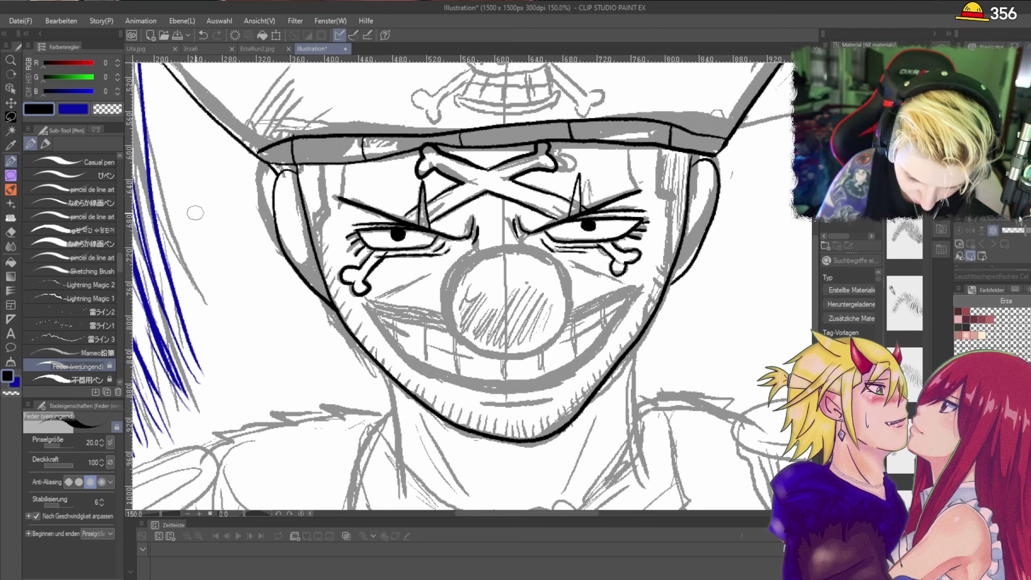
Step: Erase the ink at the lower corner of the hat rim above the right-hand ear with the Hart eraser
{"action": "left_click", "coordinate": [11, 232]}
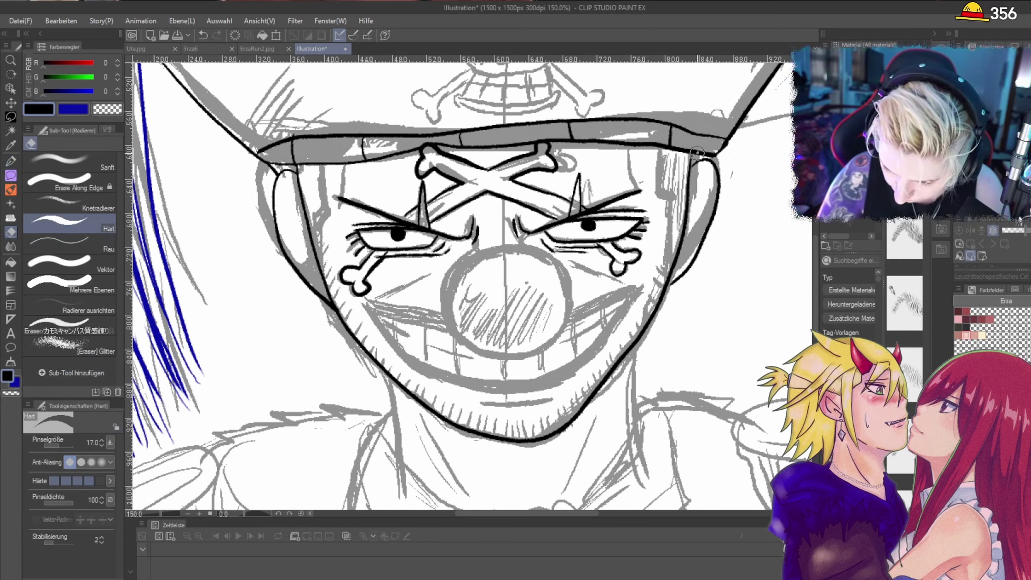
{"action": "left_click_drag", "start_coordinate": [697, 153], "coordinate": [724, 140]}
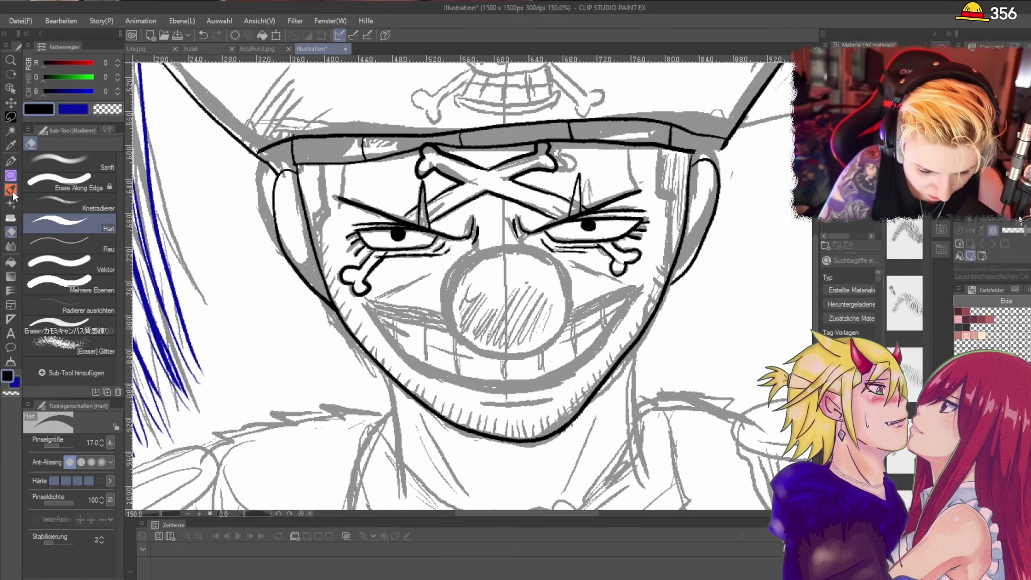
Step: Ink the left-hand sideburn's inner edge from the hat rim to the jaw with the Feder pen at size 15
{"action": "left_click", "coordinate": [10, 160]}
{"action": "scroll", "coordinate": [334, 167], "scroll_direction": "up", "scroll_amount": 1}
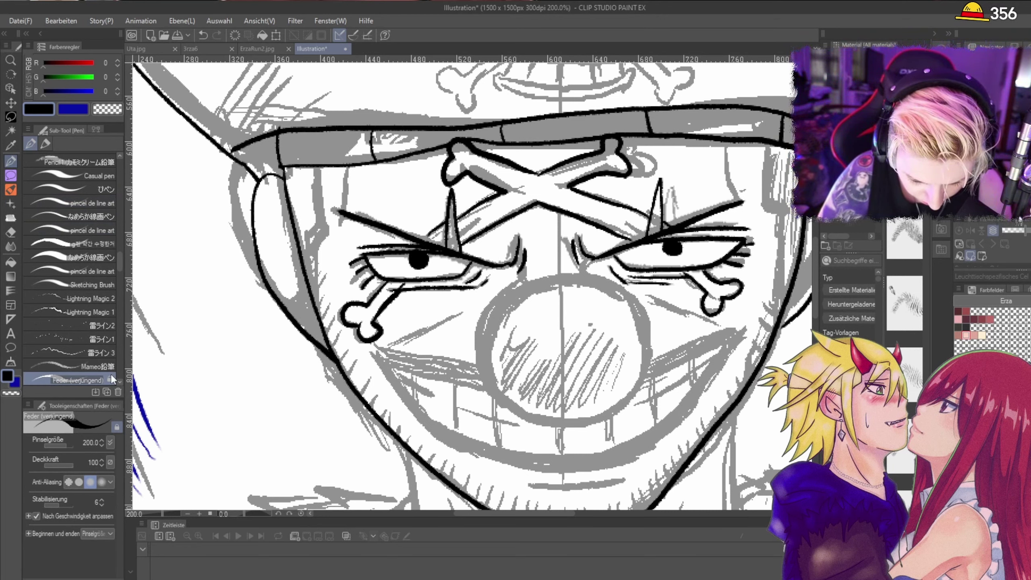
{"action": "left_click", "coordinate": [86, 380]}
{"action": "mouse_move", "coordinate": [230, 151]}
{"action": "left_mouse_down"}
{"action": "mouse_move", "coordinate": [281, 162]}
{"action": "mouse_move", "coordinate": [283, 176]}
{"action": "mouse_move", "coordinate": [275, 141]}
{"action": "mouse_move", "coordinate": [298, 131]}
{"action": "mouse_move", "coordinate": [260, 178]}
{"action": "mouse_move", "coordinate": [292, 159]}
{"action": "mouse_move", "coordinate": [326, 168]}
{"action": "mouse_move", "coordinate": [310, 166]}
{"action": "mouse_move", "coordinate": [328, 226]}
{"action": "mouse_move", "coordinate": [316, 244]}
{"action": "mouse_move", "coordinate": [318, 318]}
{"action": "left_mouse_up"}
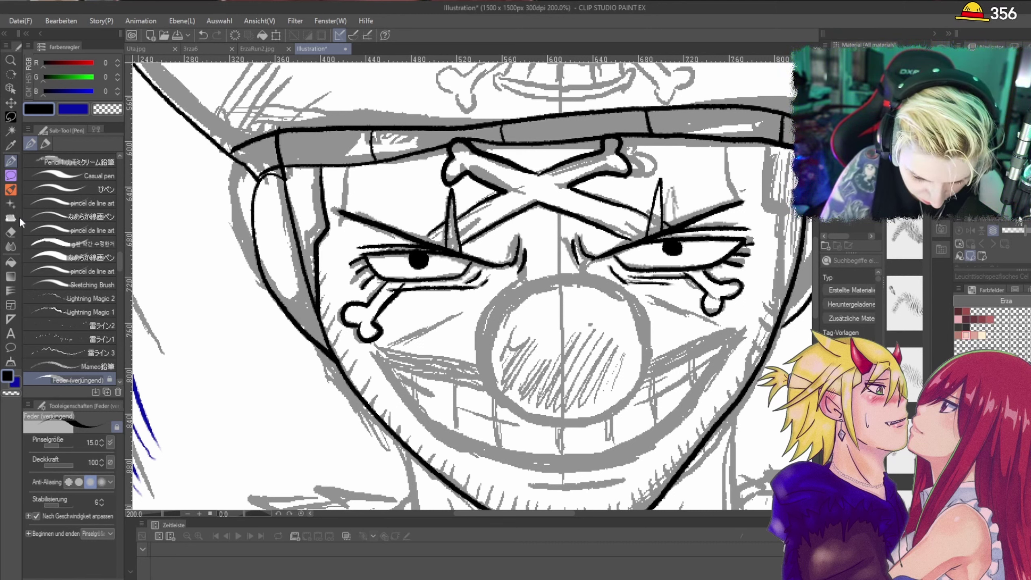
Step: Erase the overlapping ink at the tops of both ears beneath the hat rim with the Hart eraser
{"action": "left_click", "coordinate": [11, 232]}
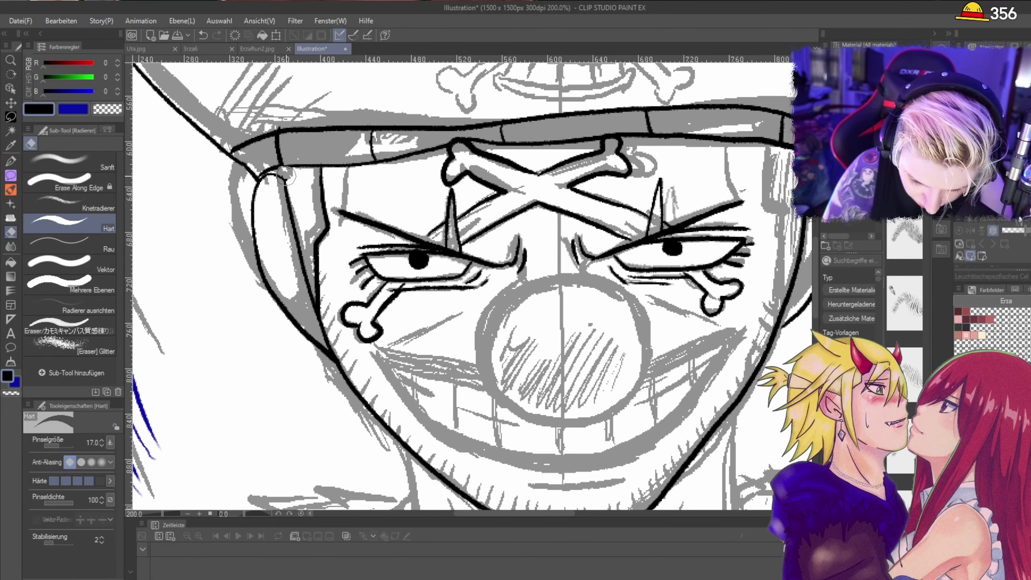
{"action": "mouse_move", "coordinate": [287, 176]}
{"action": "left_mouse_down"}
{"action": "mouse_move", "coordinate": [265, 173]}
{"action": "mouse_move", "coordinate": [281, 169]}
{"action": "left_mouse_up"}
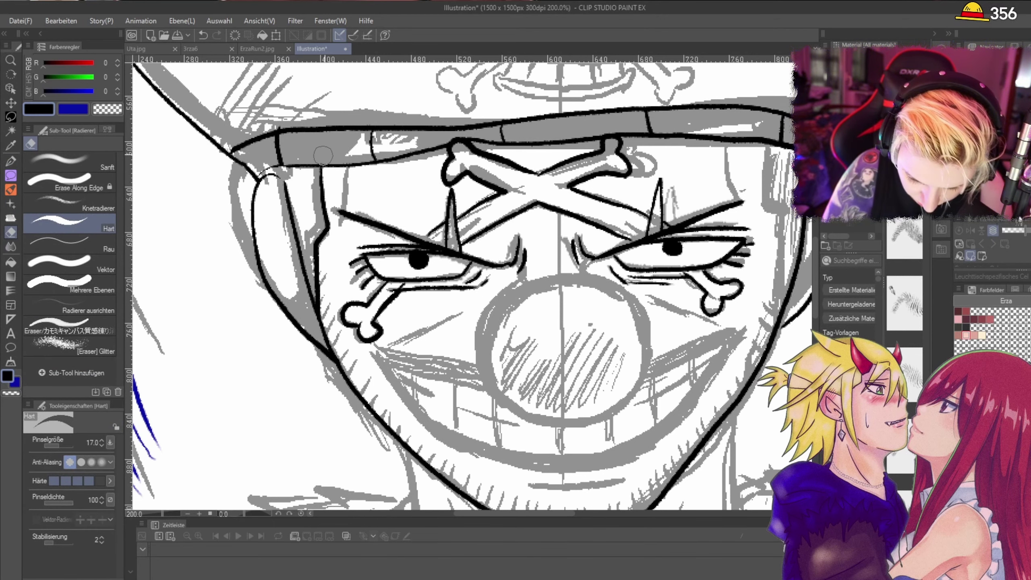
{"action": "scroll", "coordinate": [801, 173], "scroll_direction": "down", "scroll_amount": 1}
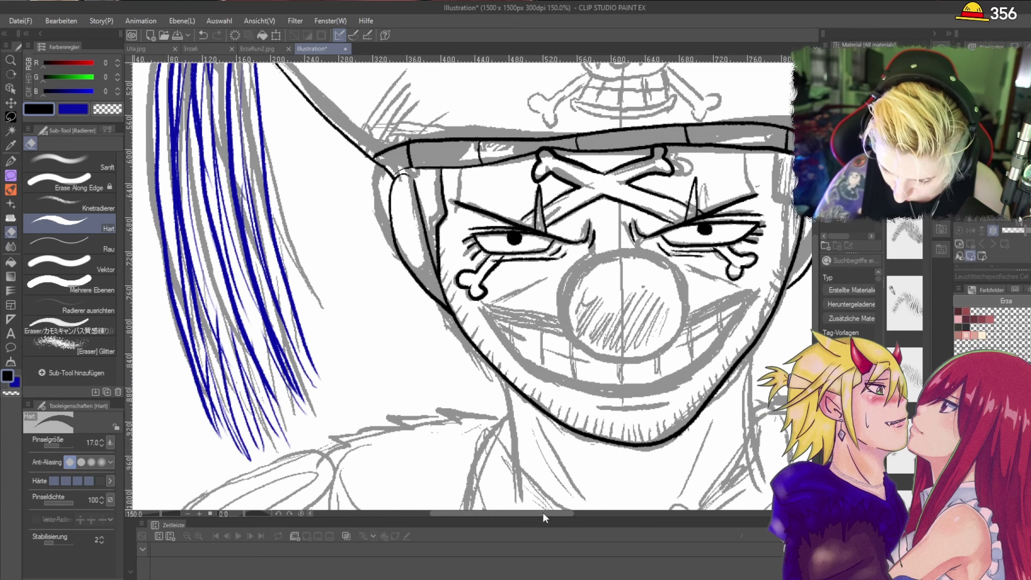
{"action": "left_click_drag", "start_coordinate": [544, 514], "coordinate": [589, 514]}
{"action": "scroll", "coordinate": [606, 125], "scroll_direction": "up", "scroll_amount": 1}
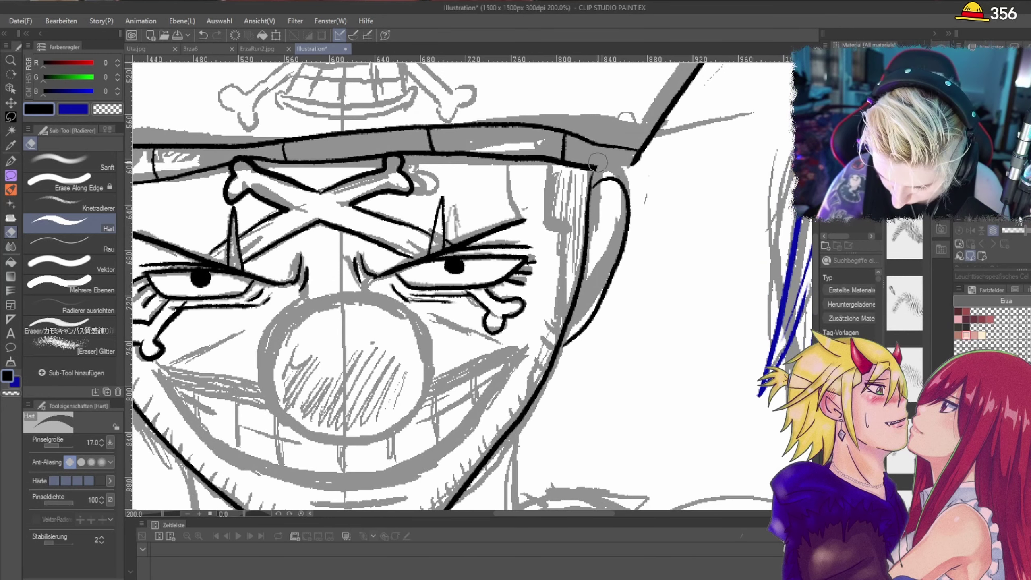
{"action": "left_click_drag", "start_coordinate": [600, 163], "coordinate": [605, 167]}
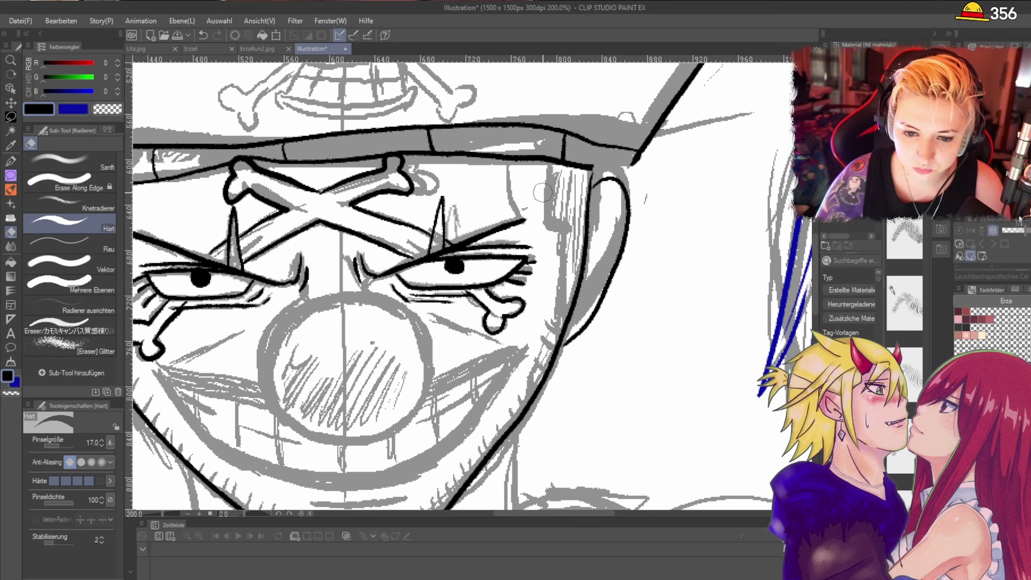
Step: Close the hat rim's lower corner above the right-hand ear and ink the right-hand sideburn's inner edge at pen size 17
{"action": "key", "text": "p"}
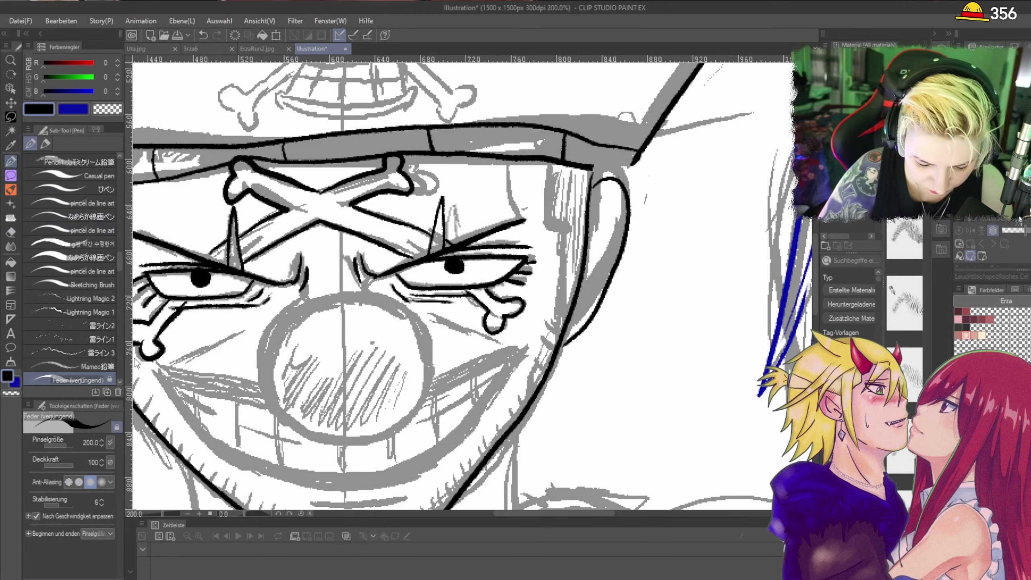
{"action": "scroll", "coordinate": [595, 203], "scroll_direction": "up", "scroll_amount": 2}
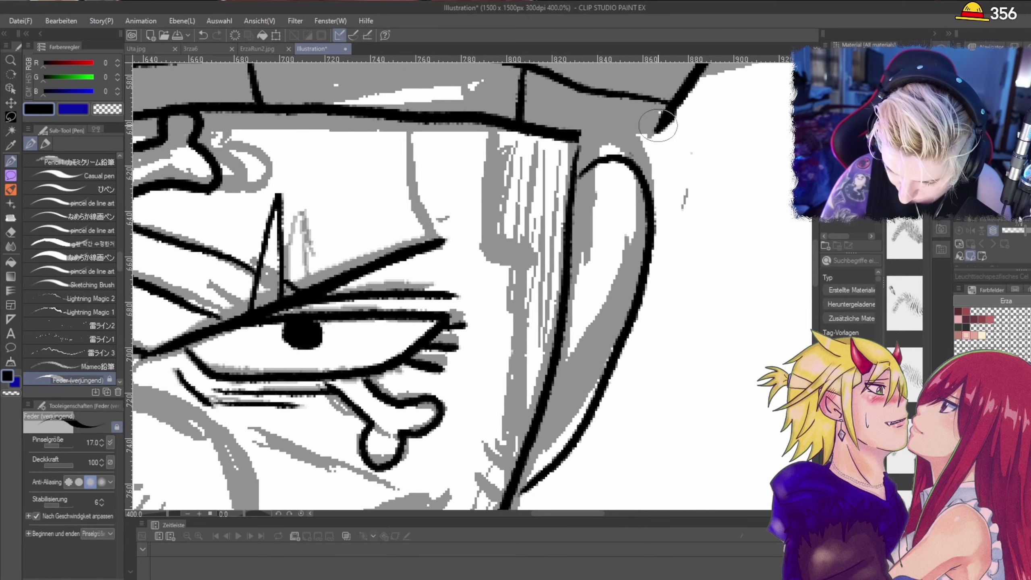
{"action": "left_click_drag", "start_coordinate": [651, 142], "coordinate": [635, 164]}
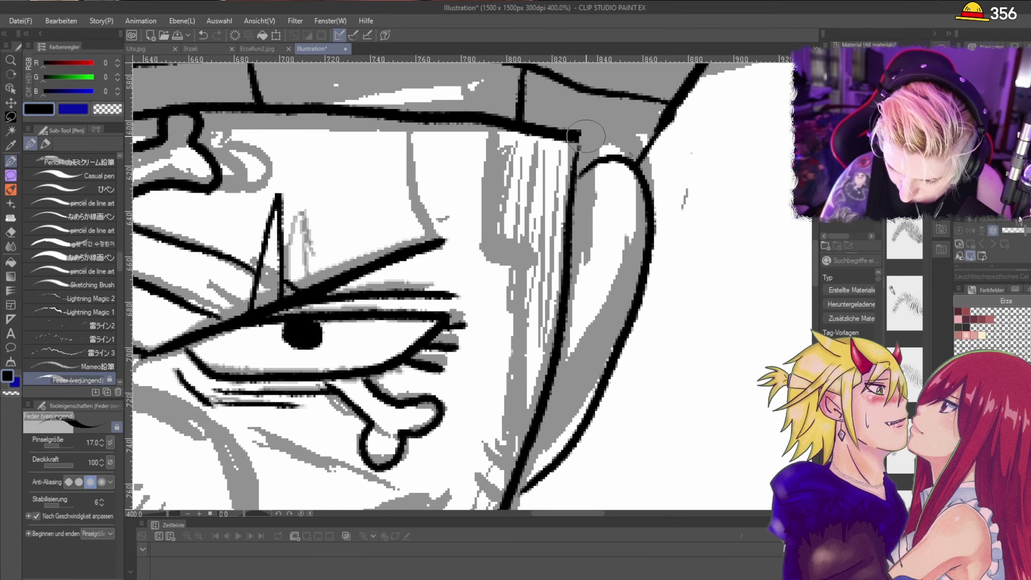
{"action": "mouse_move", "coordinate": [578, 136]}
{"action": "left_mouse_down"}
{"action": "mouse_move", "coordinate": [638, 144]}
{"action": "mouse_move", "coordinate": [590, 139]}
{"action": "mouse_move", "coordinate": [649, 146]}
{"action": "left_mouse_up"}
{"action": "key", "text": "ctrl+z"}
{"action": "mouse_move", "coordinate": [494, 131]}
{"action": "left_mouse_down"}
{"action": "mouse_move", "coordinate": [491, 238]}
{"action": "mouse_move", "coordinate": [521, 265]}
{"action": "mouse_move", "coordinate": [525, 451]}
{"action": "left_mouse_up"}
{"action": "scroll", "coordinate": [508, 444], "scroll_direction": "down", "scroll_amount": 3}
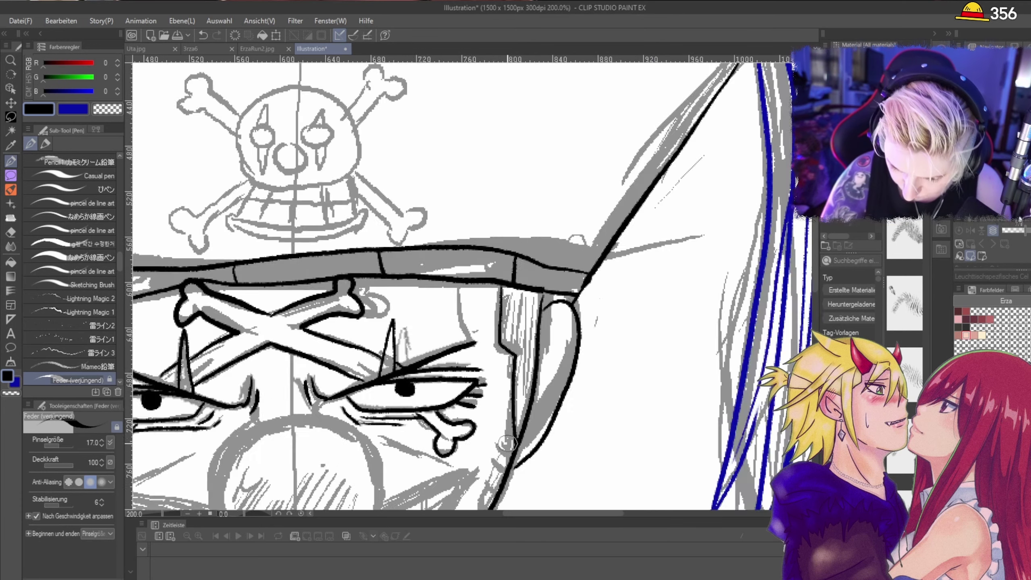
Step: Ink the top of the left-hand ear so it joins the face outline beneath the hat rim
{"action": "left_click_drag", "start_coordinate": [818, 283], "coordinate": [815, 284]}
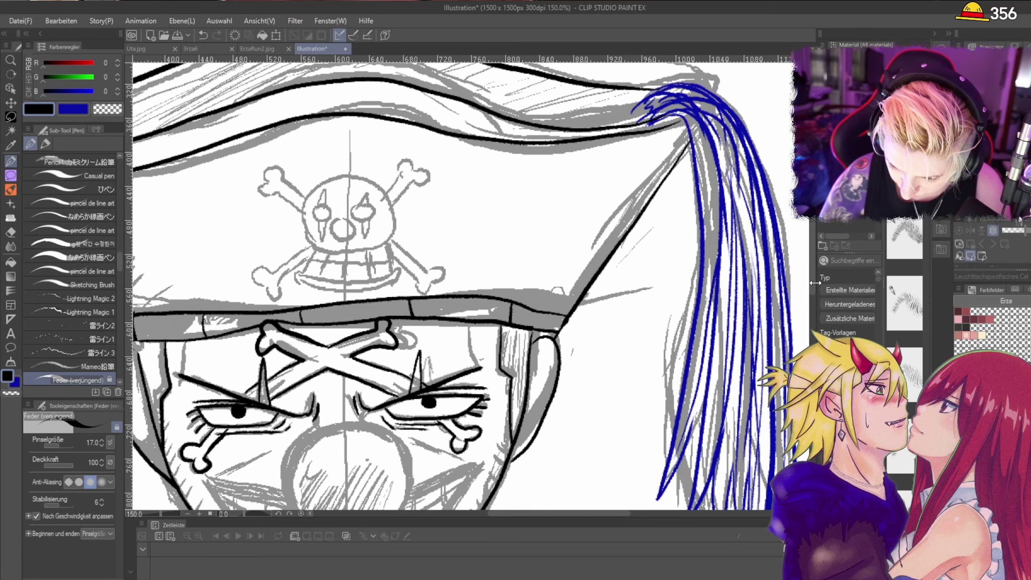
{"action": "scroll", "coordinate": [272, 419], "scroll_direction": "down", "scroll_amount": 2}
{"action": "scroll", "coordinate": [191, 415], "scroll_direction": "up", "scroll_amount": 5}
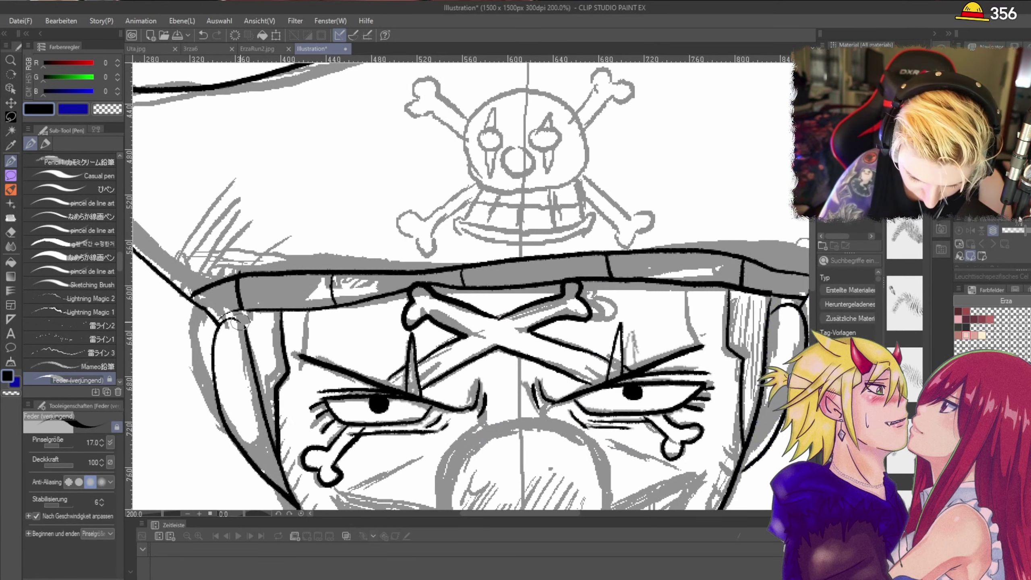
{"action": "left_click_drag", "start_coordinate": [221, 310], "coordinate": [249, 339]}
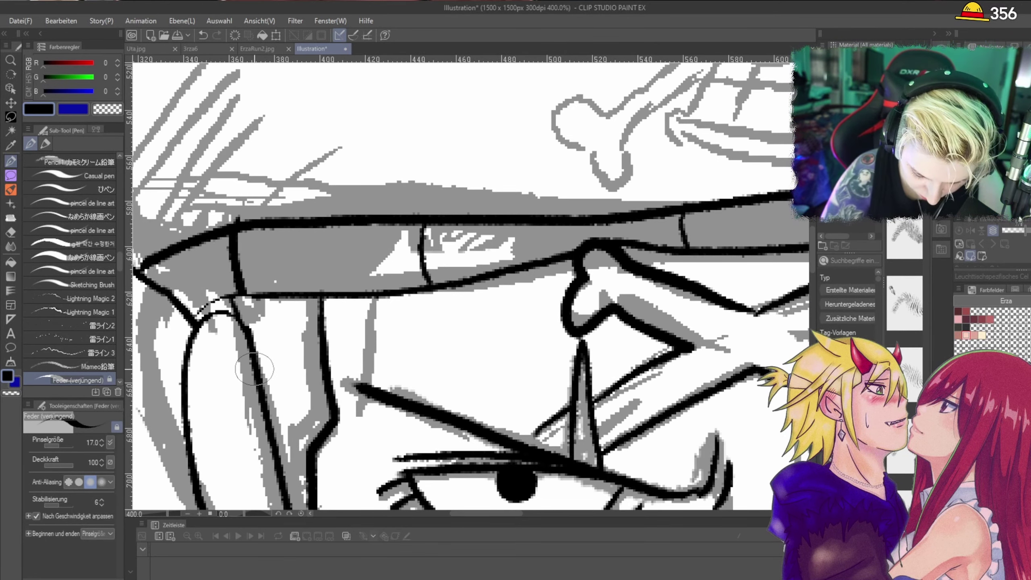
{"action": "key", "text": "ctrl+z"}
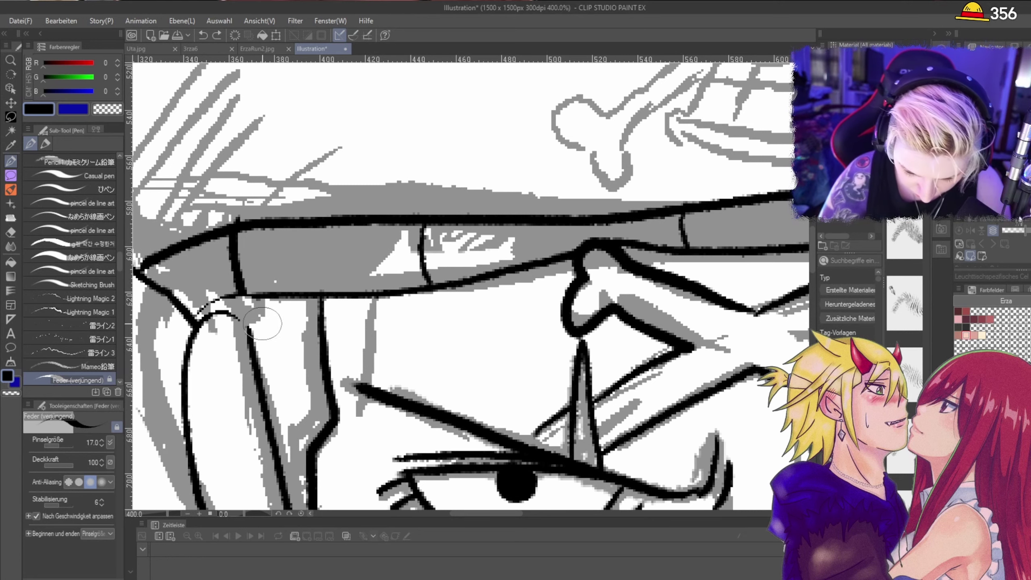
{"action": "left_click_drag", "start_coordinate": [235, 316], "coordinate": [291, 375]}
{"action": "scroll", "coordinate": [257, 360], "scroll_direction": "down", "scroll_amount": 3}
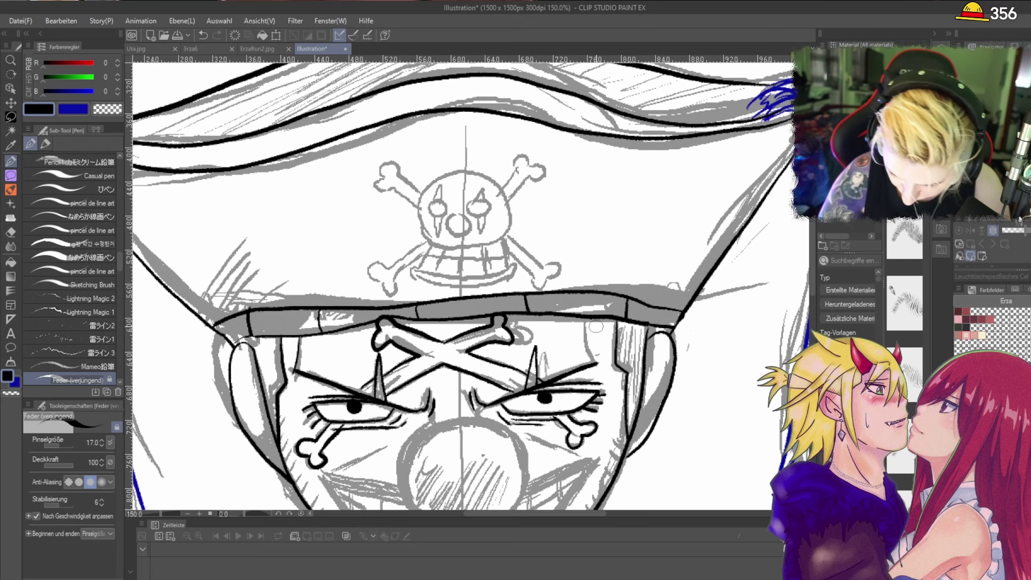
Step: Ink the forehead line above the right-hand brow and the full outline of the round clown nose
{"action": "mouse_move", "coordinate": [589, 324]}
{"action": "left_mouse_down"}
{"action": "mouse_move", "coordinate": [598, 364]}
{"action": "mouse_move", "coordinate": [628, 385]}
{"action": "left_mouse_up"}
{"action": "left_click_drag", "start_coordinate": [813, 278], "coordinate": [814, 311]}
{"action": "scroll", "coordinate": [489, 268], "scroll_direction": "up", "scroll_amount": 1}
{"action": "mouse_move", "coordinate": [425, 244]}
{"action": "left_mouse_down"}
{"action": "mouse_move", "coordinate": [380, 290]}
{"action": "mouse_move", "coordinate": [381, 348]}
{"action": "mouse_move", "coordinate": [404, 376]}
{"action": "mouse_move", "coordinate": [439, 385]}
{"action": "mouse_move", "coordinate": [501, 376]}
{"action": "mouse_move", "coordinate": [537, 334]}
{"action": "mouse_move", "coordinate": [534, 286]}
{"action": "mouse_move", "coordinate": [516, 260]}
{"action": "mouse_move", "coordinate": [444, 240]}
{"action": "left_mouse_up"}
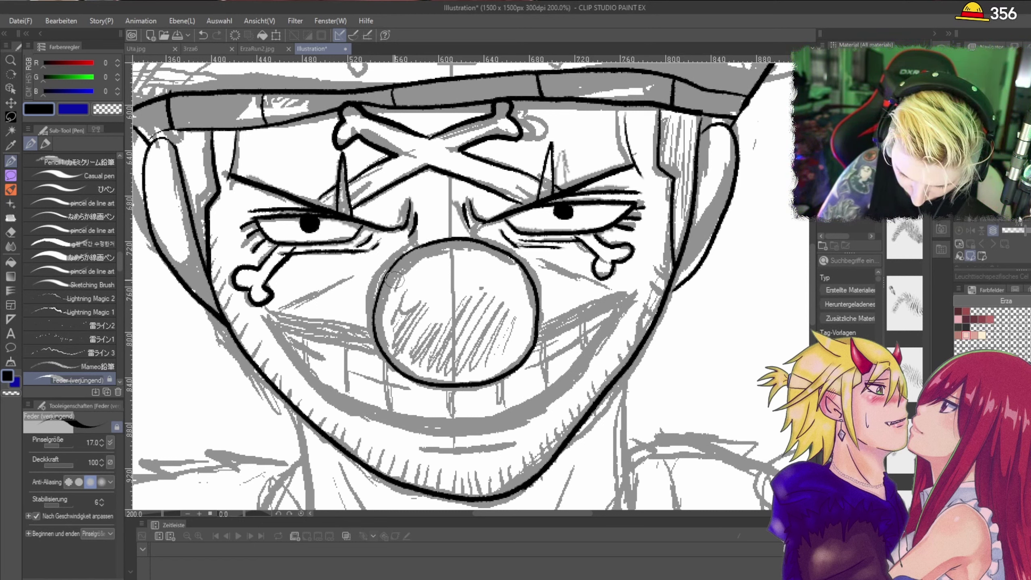
Step: Ink the cheek creases on both sides of the nose and the outer and inner outlines of the wide grin
{"action": "left_click_drag", "start_coordinate": [539, 261], "coordinate": [613, 292]}
{"action": "left_click_drag", "start_coordinate": [286, 309], "coordinate": [352, 276]}
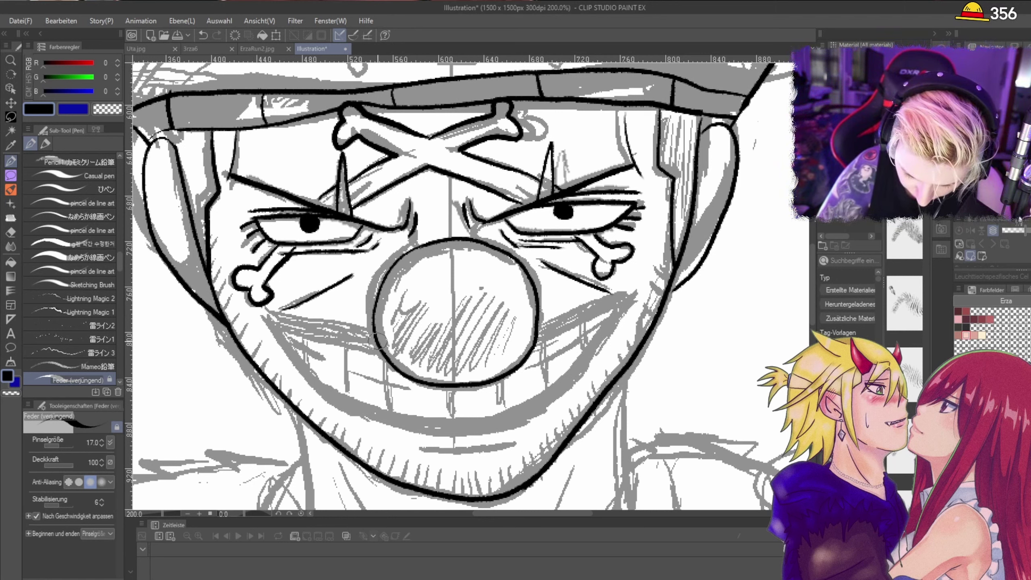
{"action": "mouse_move", "coordinate": [371, 332]}
{"action": "left_mouse_down"}
{"action": "mouse_move", "coordinate": [272, 307]}
{"action": "mouse_move", "coordinate": [296, 362]}
{"action": "mouse_move", "coordinate": [359, 419]}
{"action": "mouse_move", "coordinate": [482, 429]}
{"action": "mouse_move", "coordinate": [518, 422]}
{"action": "mouse_move", "coordinate": [571, 386]}
{"action": "mouse_move", "coordinate": [634, 289]}
{"action": "left_mouse_up"}
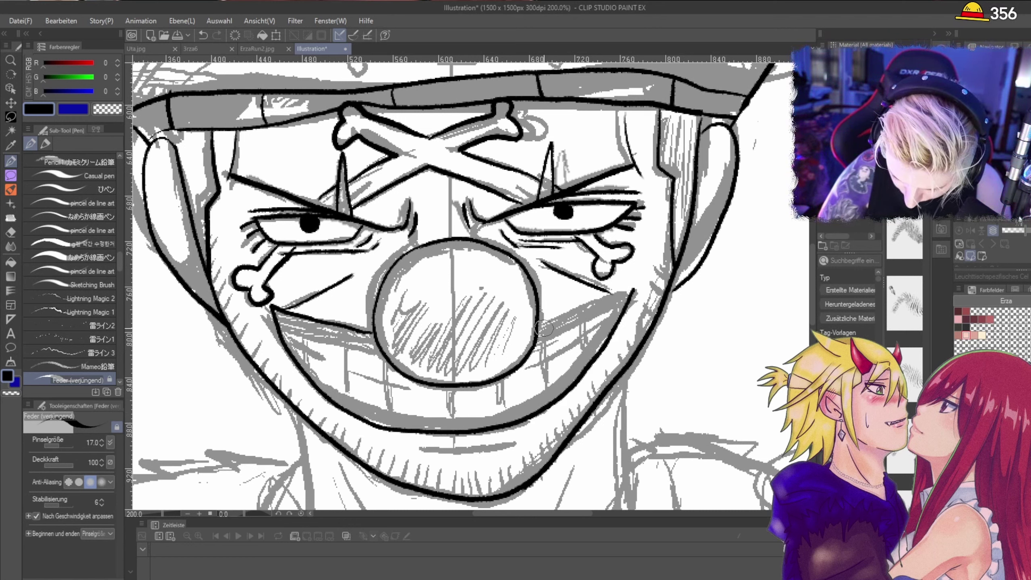
{"action": "left_click_drag", "start_coordinate": [540, 327], "coordinate": [627, 291]}
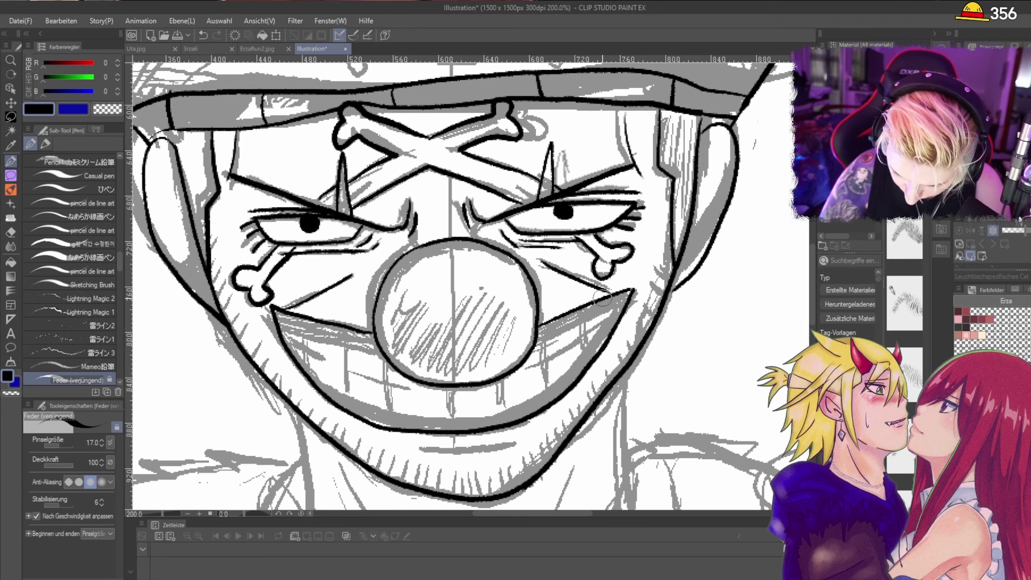
{"action": "mouse_move", "coordinate": [535, 343]}
{"action": "left_mouse_down"}
{"action": "mouse_move", "coordinate": [620, 305]}
{"action": "mouse_move", "coordinate": [561, 375]}
{"action": "mouse_move", "coordinate": [478, 417]}
{"action": "left_mouse_up"}
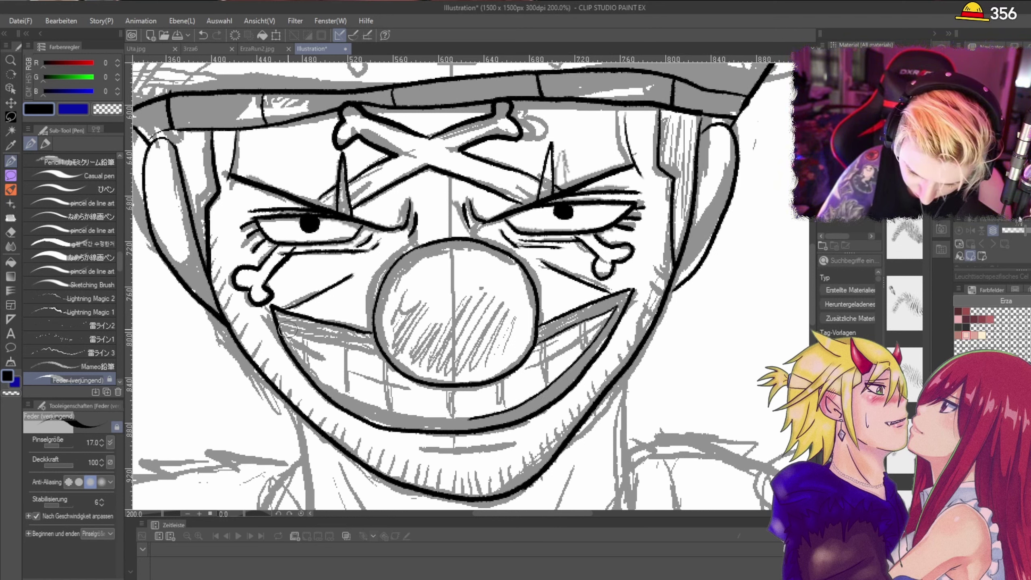
{"action": "mouse_move", "coordinate": [287, 330]}
{"action": "left_mouse_down"}
{"action": "mouse_move", "coordinate": [345, 390]}
{"action": "mouse_move", "coordinate": [392, 414]}
{"action": "mouse_move", "coordinate": [479, 419]}
{"action": "left_mouse_up"}
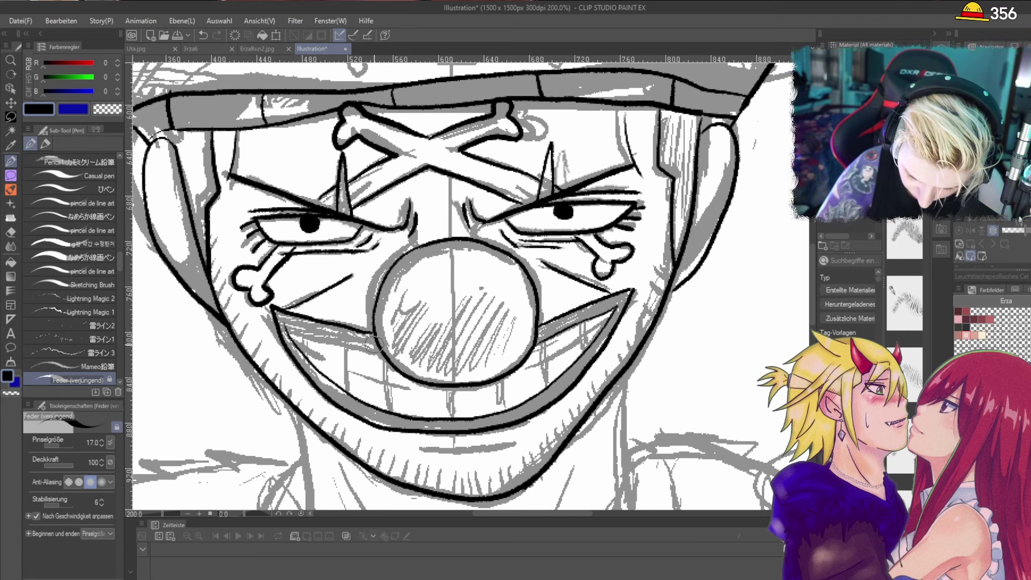
Step: Ink the vertical tooth dividers across the grin and the curved line separating the upper and lower teeth on its left side
{"action": "mouse_move", "coordinate": [373, 343]}
{"action": "left_mouse_down"}
{"action": "mouse_move", "coordinate": [280, 313]}
{"action": "mouse_move", "coordinate": [309, 334]}
{"action": "mouse_move", "coordinate": [312, 371]}
{"action": "mouse_move", "coordinate": [346, 356]}
{"action": "mouse_move", "coordinate": [346, 394]}
{"action": "left_mouse_up"}
{"action": "left_click_drag", "start_coordinate": [391, 361], "coordinate": [389, 404]}
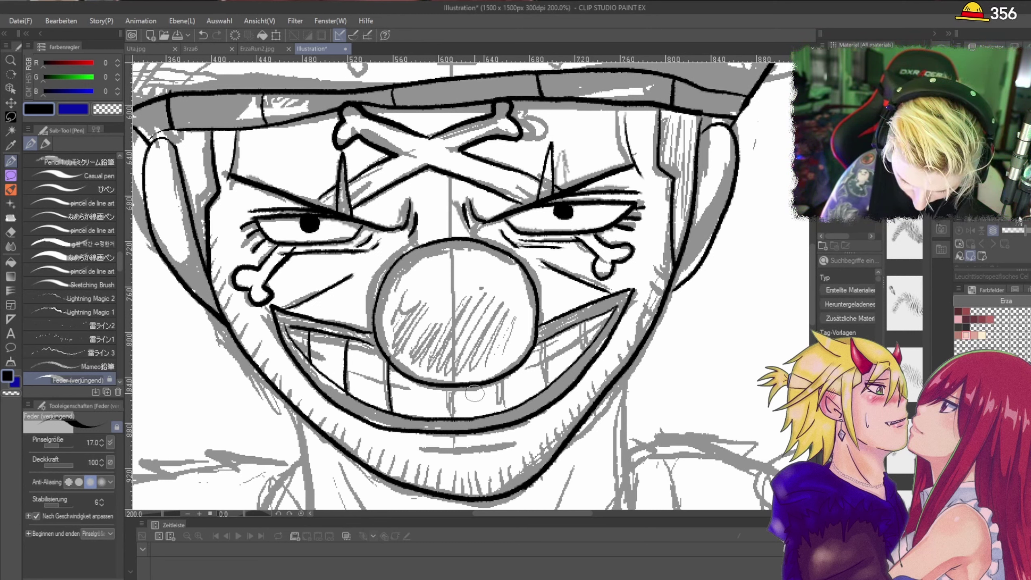
{"action": "left_click_drag", "start_coordinate": [453, 388], "coordinate": [455, 417]}
{"action": "left_click_drag", "start_coordinate": [503, 377], "coordinate": [502, 408]}
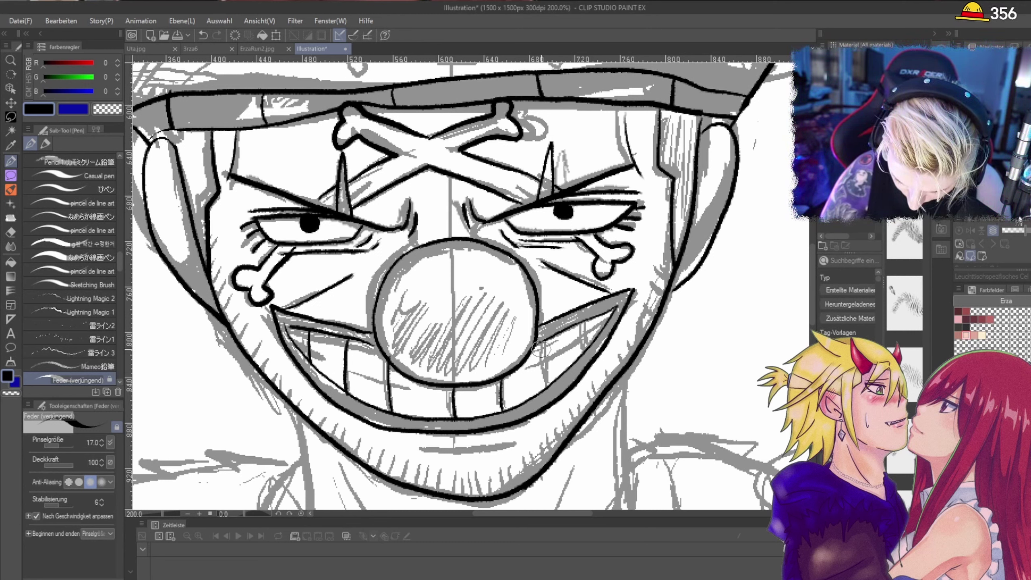
{"action": "left_click_drag", "start_coordinate": [541, 335], "coordinate": [547, 385]}
{"action": "left_click_drag", "start_coordinate": [584, 321], "coordinate": [583, 348]}
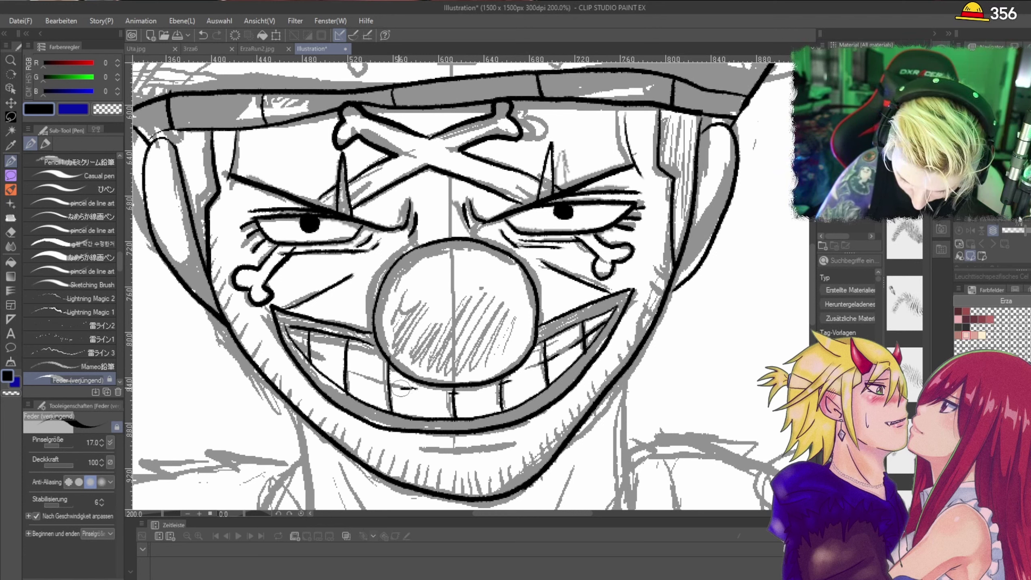
{"action": "left_click_drag", "start_coordinate": [401, 389], "coordinate": [296, 335]}
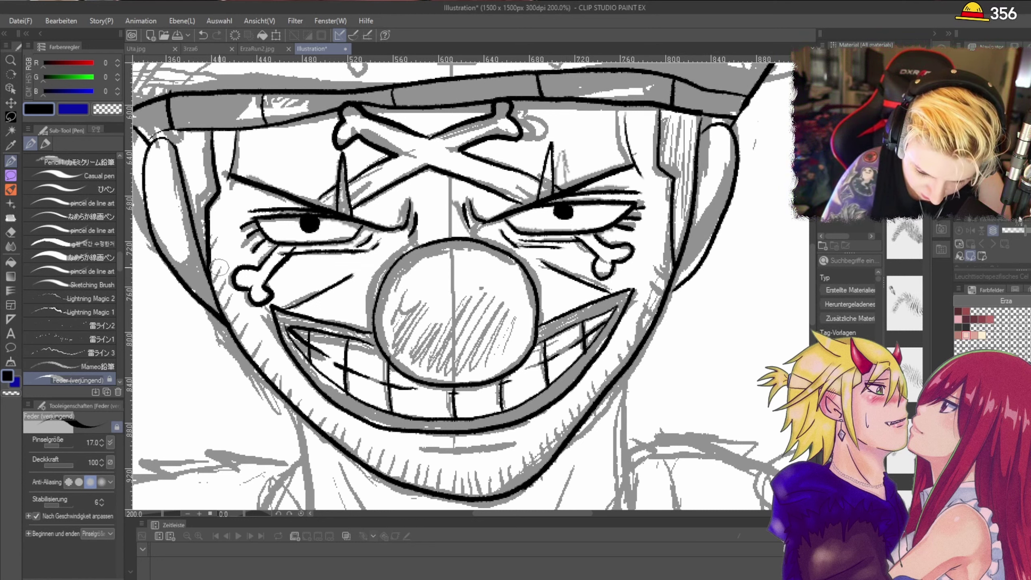
Step: Ink short stubble strokes along the whole jawline, from the left-hand cheek around the chin to the right-hand cheek
{"action": "left_click_drag", "start_coordinate": [220, 267], "coordinate": [214, 293]}
{"action": "mouse_move", "coordinate": [229, 292]}
{"action": "left_mouse_down"}
{"action": "mouse_move", "coordinate": [220, 311]}
{"action": "mouse_move", "coordinate": [239, 306]}
{"action": "mouse_move", "coordinate": [242, 339]}
{"action": "mouse_move", "coordinate": [260, 332]}
{"action": "mouse_move", "coordinate": [250, 356]}
{"action": "mouse_move", "coordinate": [267, 349]}
{"action": "mouse_move", "coordinate": [280, 389]}
{"action": "mouse_move", "coordinate": [330, 415]}
{"action": "mouse_move", "coordinate": [336, 442]}
{"action": "mouse_move", "coordinate": [350, 435]}
{"action": "mouse_move", "coordinate": [369, 458]}
{"action": "mouse_move", "coordinate": [384, 450]}
{"action": "mouse_move", "coordinate": [396, 480]}
{"action": "mouse_move", "coordinate": [416, 463]}
{"action": "mouse_move", "coordinate": [429, 489]}
{"action": "mouse_move", "coordinate": [452, 472]}
{"action": "mouse_move", "coordinate": [451, 499]}
{"action": "mouse_move", "coordinate": [464, 469]}
{"action": "mouse_move", "coordinate": [463, 494]}
{"action": "mouse_move", "coordinate": [491, 468]}
{"action": "mouse_move", "coordinate": [495, 492]}
{"action": "mouse_move", "coordinate": [513, 464]}
{"action": "mouse_move", "coordinate": [527, 477]}
{"action": "mouse_move", "coordinate": [537, 448]}
{"action": "mouse_move", "coordinate": [553, 455]}
{"action": "mouse_move", "coordinate": [580, 416]}
{"action": "left_mouse_up"}
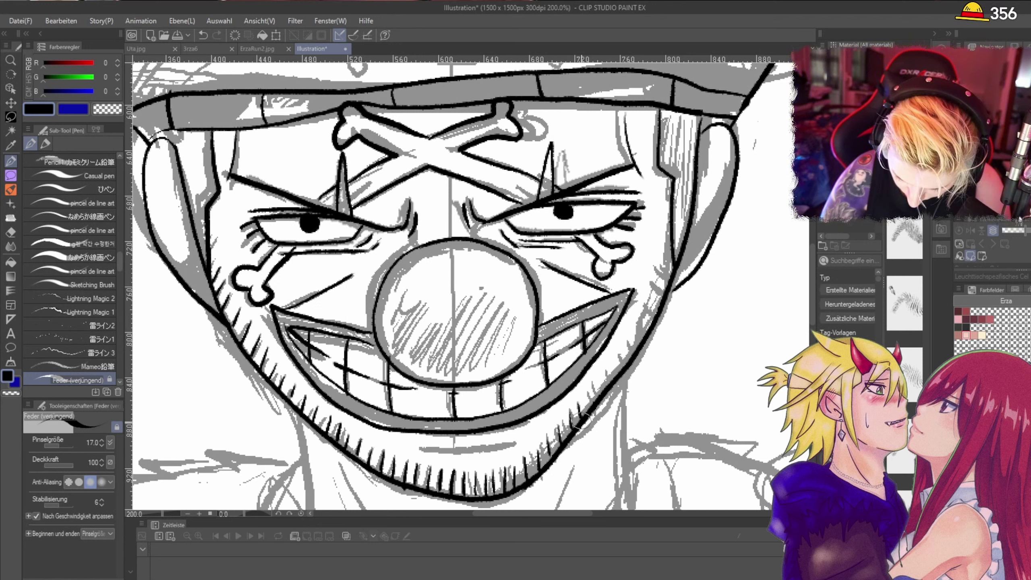
{"action": "mouse_move", "coordinate": [606, 370]}
{"action": "left_mouse_down"}
{"action": "mouse_move", "coordinate": [625, 346]}
{"action": "mouse_move", "coordinate": [637, 351]}
{"action": "mouse_move", "coordinate": [637, 323]}
{"action": "mouse_move", "coordinate": [657, 315]}
{"action": "mouse_move", "coordinate": [670, 272]}
{"action": "left_mouse_up"}
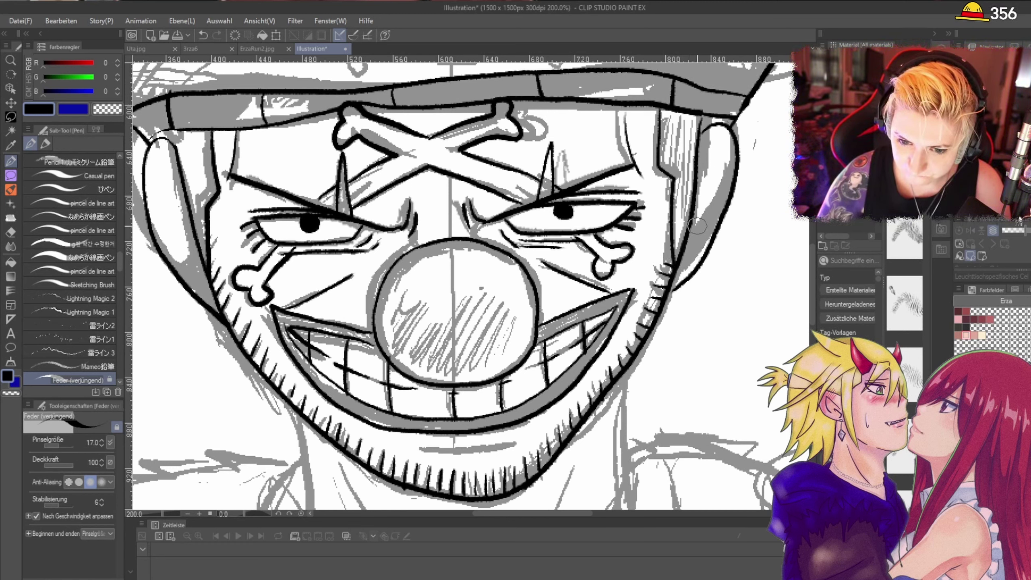
Step: Ink the inner contours of both ears and the crease between the lower lip and the chin
{"action": "mouse_move", "coordinate": [701, 234]}
{"action": "left_mouse_down"}
{"action": "mouse_move", "coordinate": [726, 170]}
{"action": "mouse_move", "coordinate": [705, 181]}
{"action": "mouse_move", "coordinate": [707, 205]}
{"action": "left_mouse_up"}
{"action": "mouse_move", "coordinate": [191, 276]}
{"action": "left_mouse_down"}
{"action": "mouse_move", "coordinate": [156, 169]}
{"action": "mouse_move", "coordinate": [181, 230]}
{"action": "left_mouse_up"}
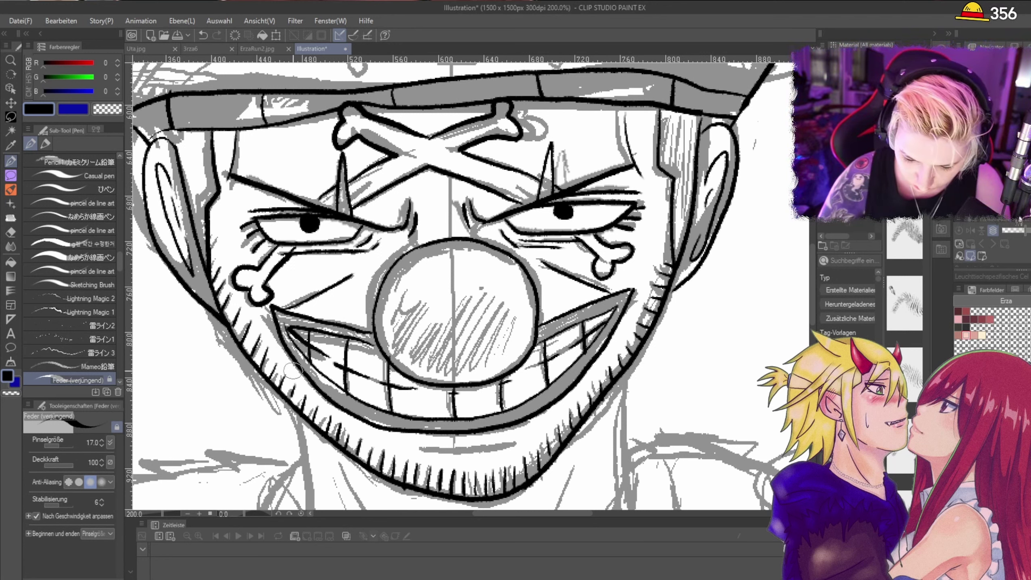
{"action": "mouse_move", "coordinate": [814, 299]}
{"action": "left_mouse_down"}
{"action": "mouse_move", "coordinate": [814, 318]}
{"action": "mouse_move", "coordinate": [812, 307]}
{"action": "left_mouse_up"}
{"action": "mouse_move", "coordinate": [402, 378]}
{"action": "left_mouse_down"}
{"action": "mouse_move", "coordinate": [491, 379]}
{"action": "mouse_move", "coordinate": [544, 365]}
{"action": "left_mouse_up"}
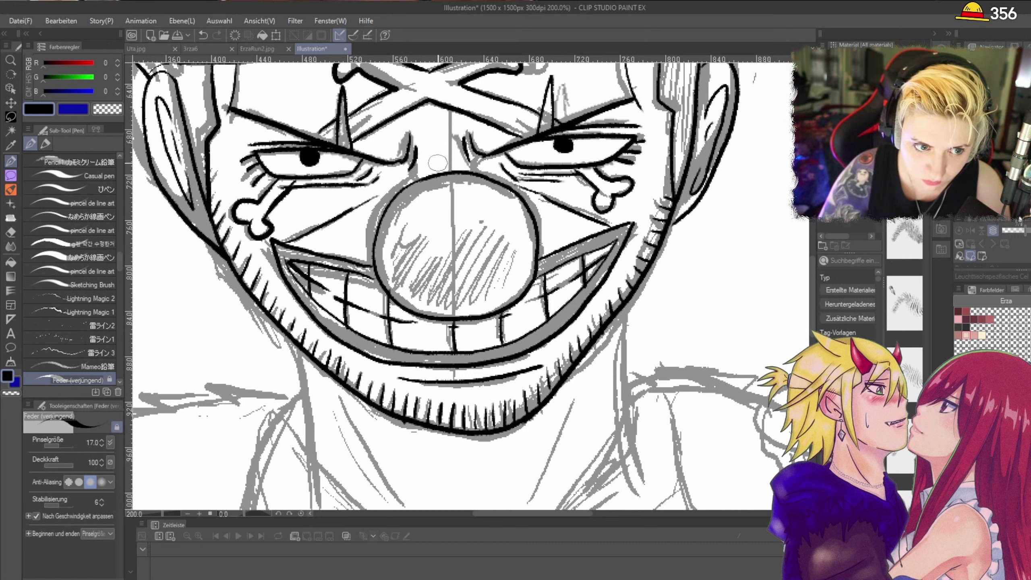
Step: Ink the short wrinkle lines on the bridge of the nose between the two brows
{"action": "mouse_move", "coordinate": [439, 171]}
{"action": "left_mouse_down"}
{"action": "mouse_move", "coordinate": [452, 121]}
{"action": "mouse_move", "coordinate": [467, 116]}
{"action": "mouse_move", "coordinate": [461, 136]}
{"action": "mouse_move", "coordinate": [479, 117]}
{"action": "left_mouse_up"}
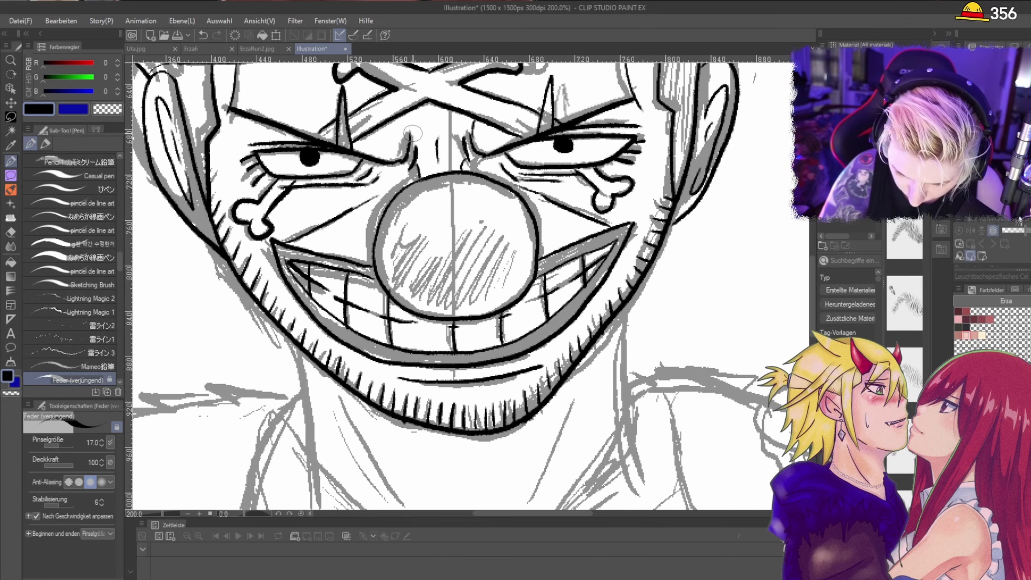
{"action": "left_click_drag", "start_coordinate": [412, 134], "coordinate": [409, 113]}
{"action": "scroll", "coordinate": [421, 102], "scroll_direction": "down", "scroll_amount": 2}
{"action": "scroll", "coordinate": [605, 72], "scroll_direction": "up", "scroll_amount": 2}
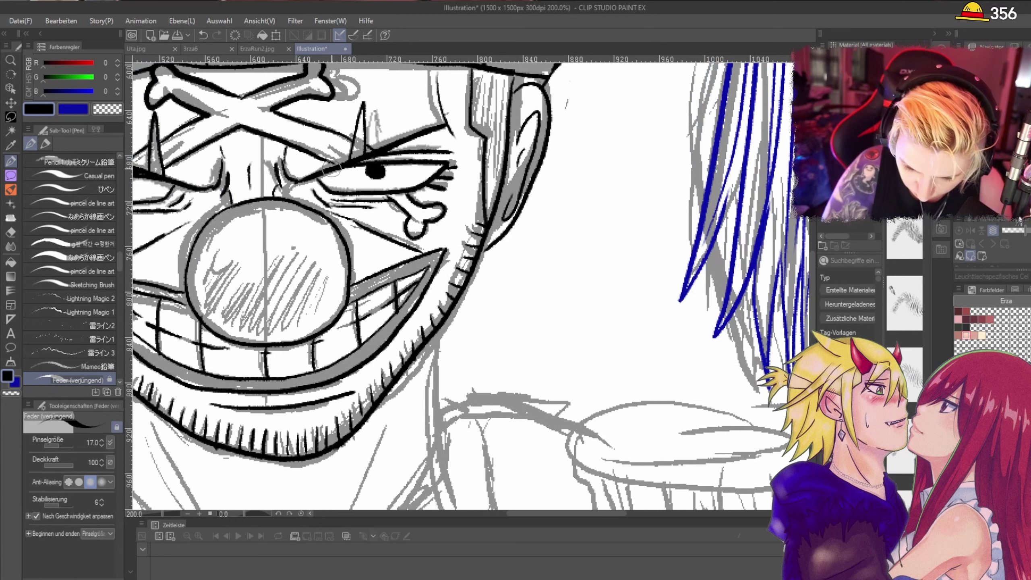
{"action": "scroll", "coordinate": [331, 172], "scroll_direction": "down", "scroll_amount": 3}
{"action": "scroll", "coordinate": [283, 179], "scroll_direction": "up", "scroll_amount": 2}
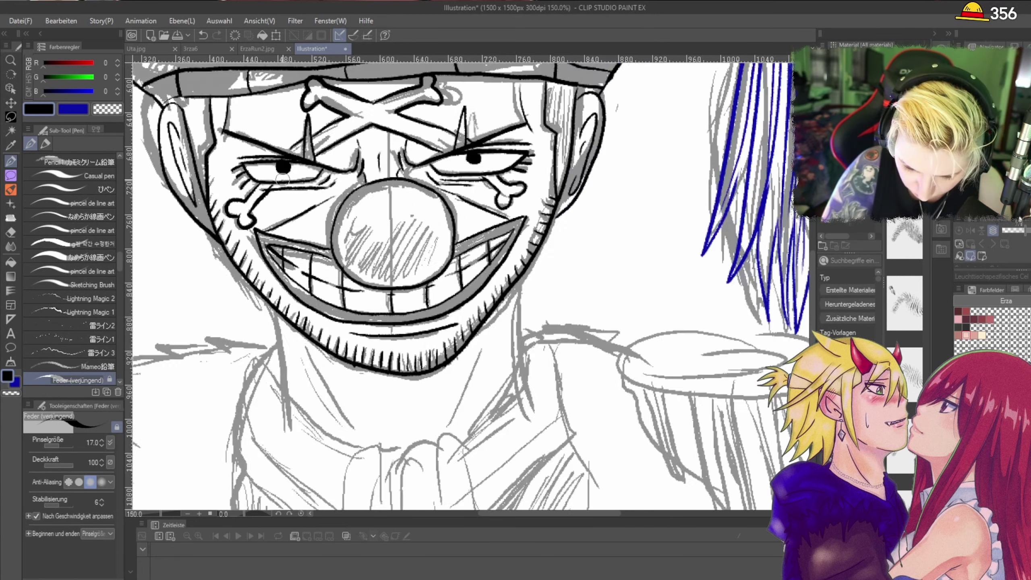
{"action": "scroll", "coordinate": [265, 179], "scroll_direction": "up", "scroll_amount": 1}
{"action": "left_click_drag", "start_coordinate": [228, 157], "coordinate": [319, 156]}
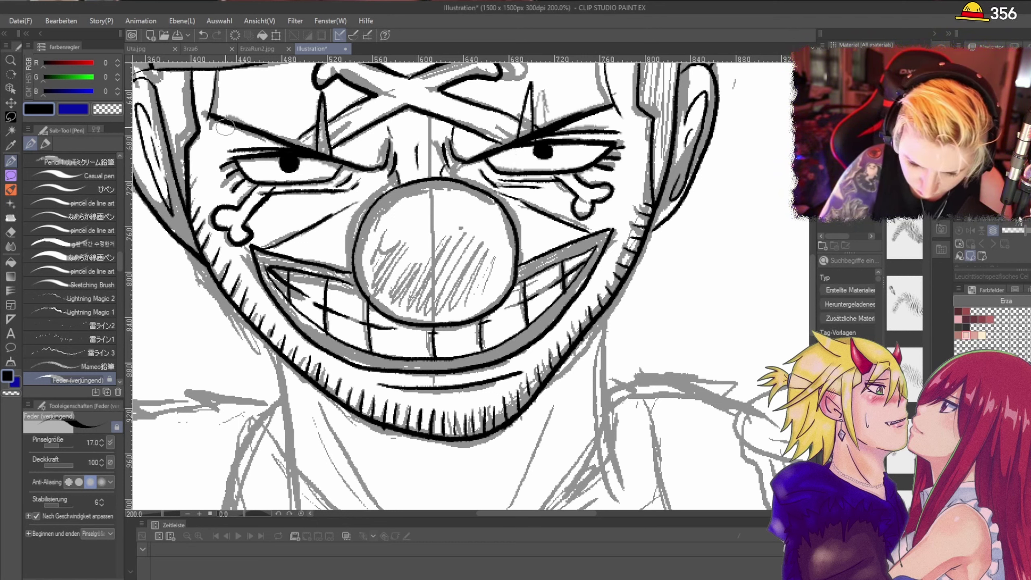
{"action": "left_click_drag", "start_coordinate": [392, 170], "coordinate": [386, 131]}
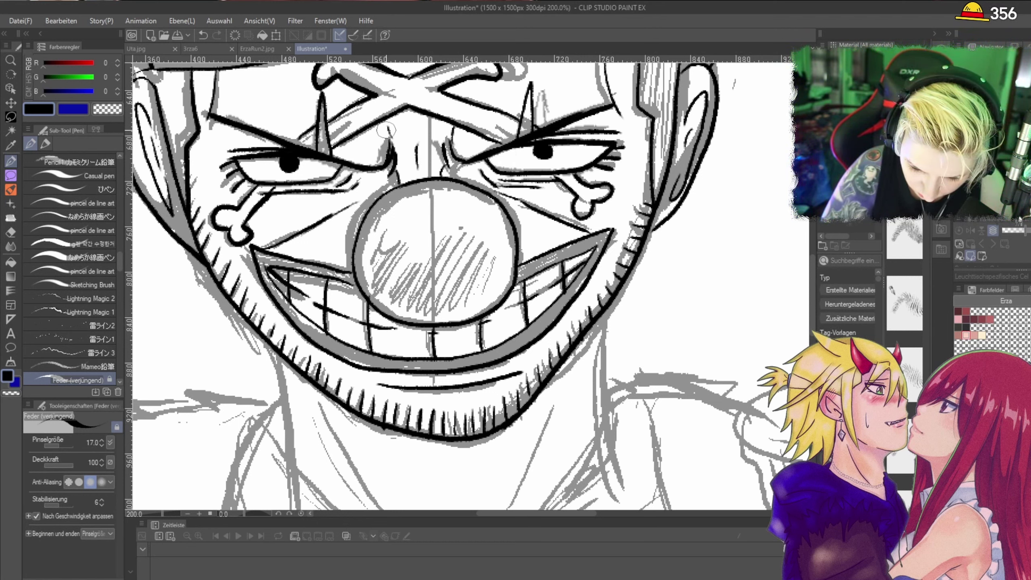
{"action": "left_click_drag", "start_coordinate": [403, 164], "coordinate": [403, 97]}
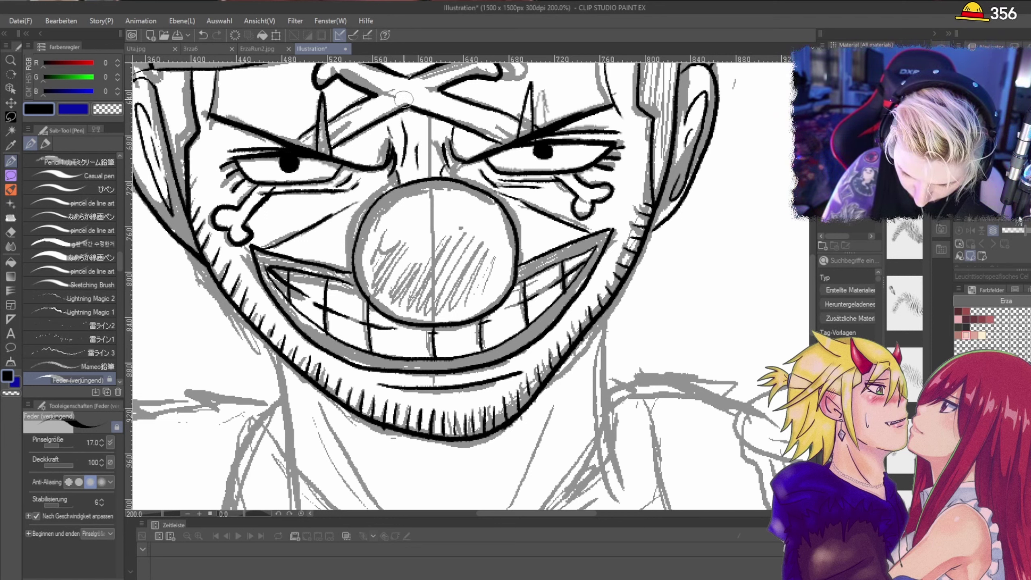
{"action": "left_click_drag", "start_coordinate": [511, 197], "coordinate": [563, 202]}
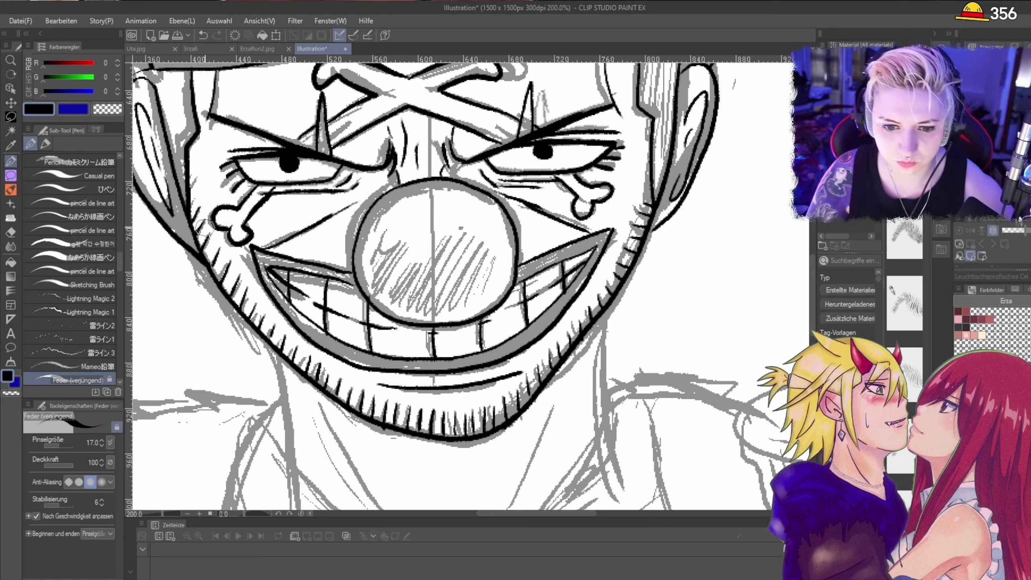
Step: Ink the rounded head outline of the skull emblem on the hat and a circular nose touching its lower edge
{"action": "scroll", "coordinate": [639, 287], "scroll_direction": "down", "scroll_amount": 2}
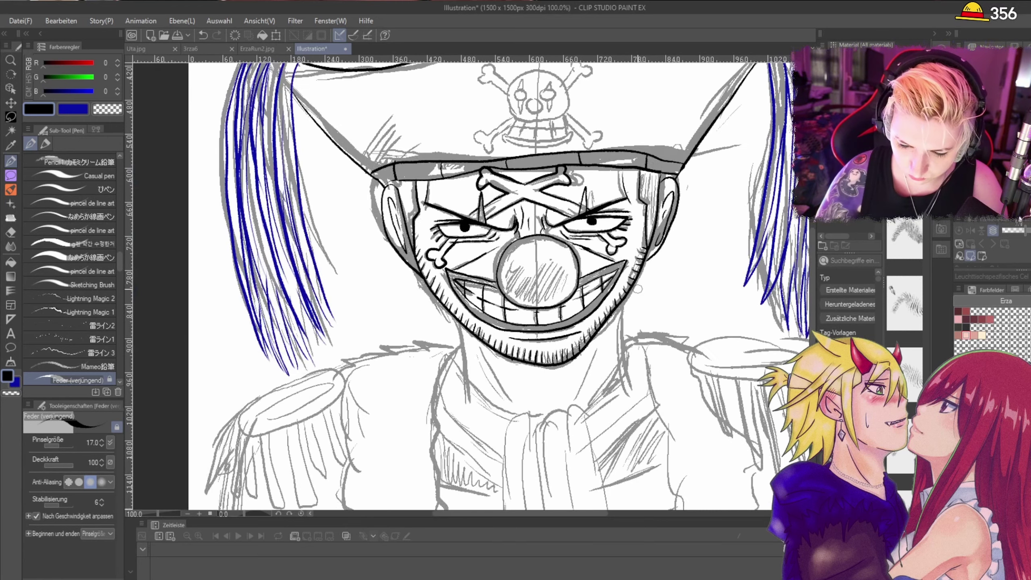
{"action": "scroll", "coordinate": [760, 295], "scroll_direction": "down", "scroll_amount": 1}
{"action": "scroll", "coordinate": [649, 233], "scroll_direction": "up", "scroll_amount": 3}
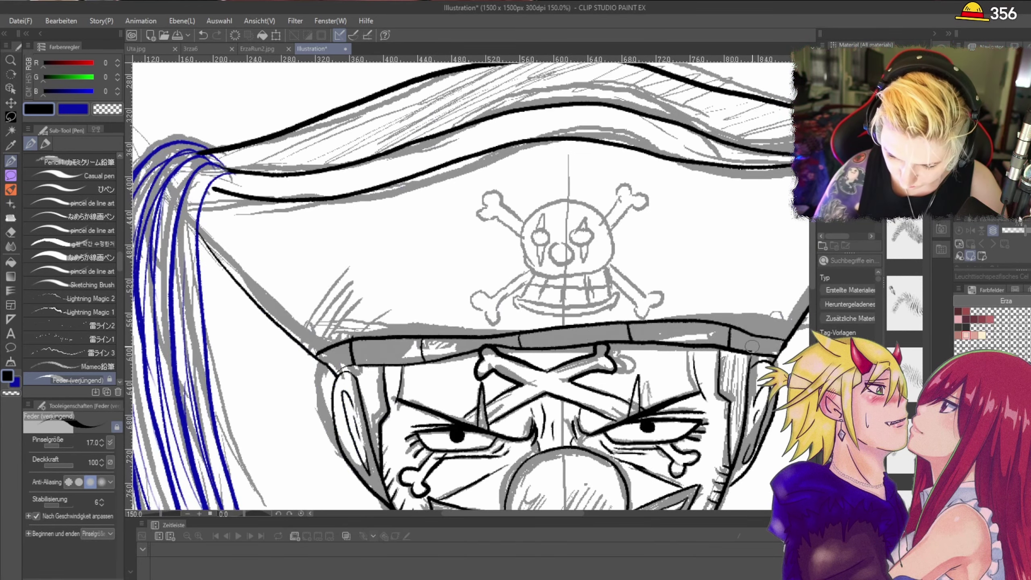
{"action": "left_click_drag", "start_coordinate": [765, 228], "coordinate": [643, 186]}
{"action": "scroll", "coordinate": [454, 209], "scroll_direction": "up", "scroll_amount": 1}
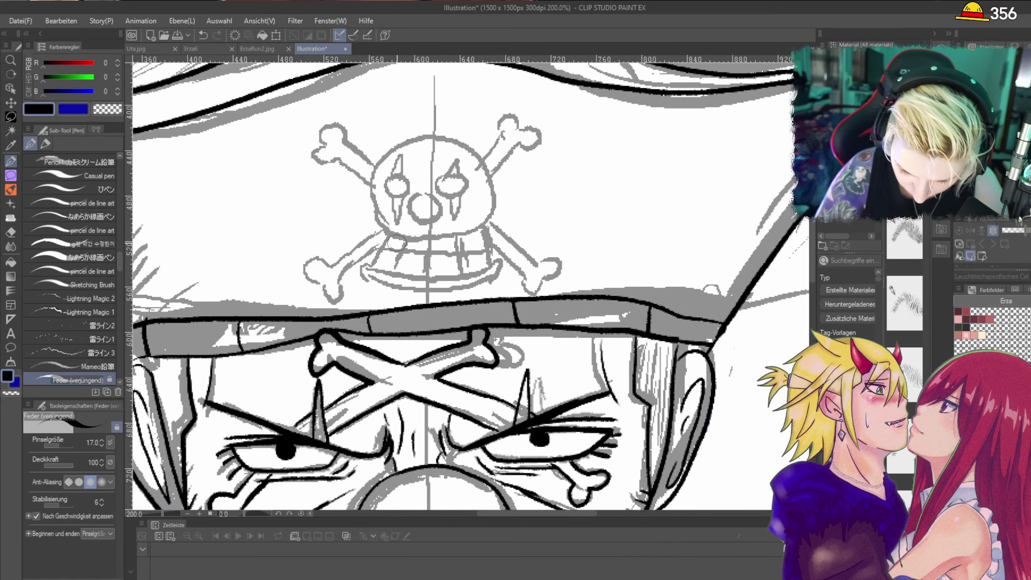
{"action": "mouse_move", "coordinate": [393, 233]}
{"action": "left_mouse_down"}
{"action": "mouse_move", "coordinate": [379, 214]}
{"action": "mouse_move", "coordinate": [376, 166]}
{"action": "mouse_move", "coordinate": [410, 141]}
{"action": "mouse_move", "coordinate": [472, 146]}
{"action": "mouse_move", "coordinate": [491, 169]}
{"action": "mouse_move", "coordinate": [496, 195]}
{"action": "mouse_move", "coordinate": [475, 226]}
{"action": "mouse_move", "coordinate": [389, 229]}
{"action": "left_mouse_up"}
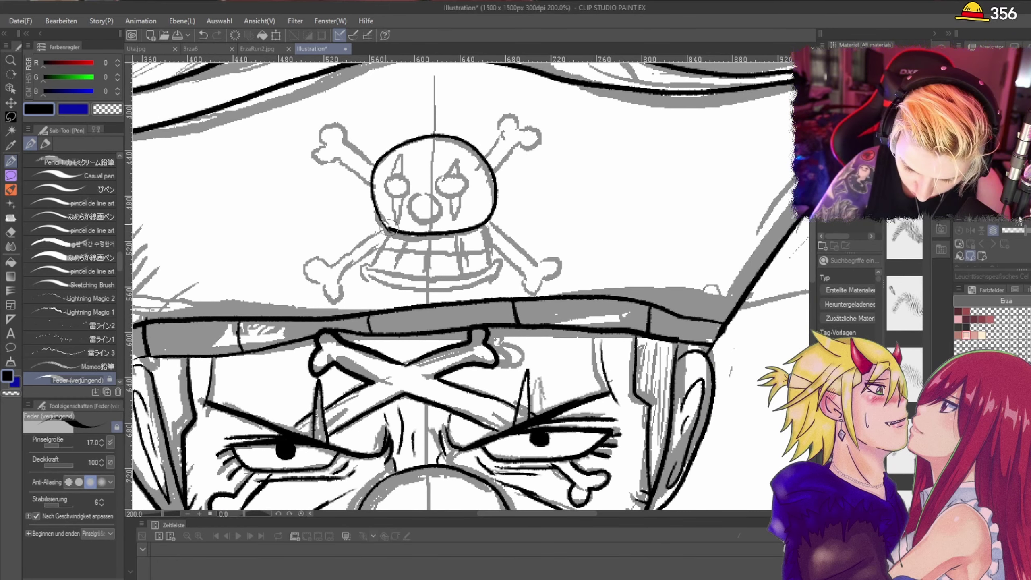
{"action": "mouse_move", "coordinate": [424, 190]}
{"action": "left_mouse_down"}
{"action": "mouse_move", "coordinate": [410, 205]}
{"action": "mouse_move", "coordinate": [428, 226]}
{"action": "mouse_move", "coordinate": [442, 199]}
{"action": "mouse_move", "coordinate": [422, 209]}
{"action": "left_mouse_up"}
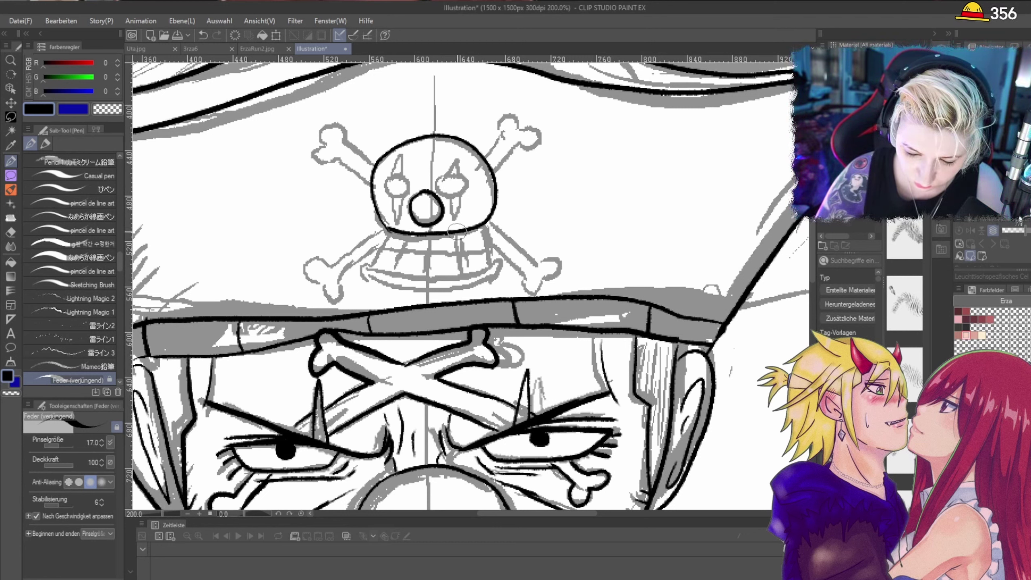
{"action": "key", "text": "ctrl+z"}
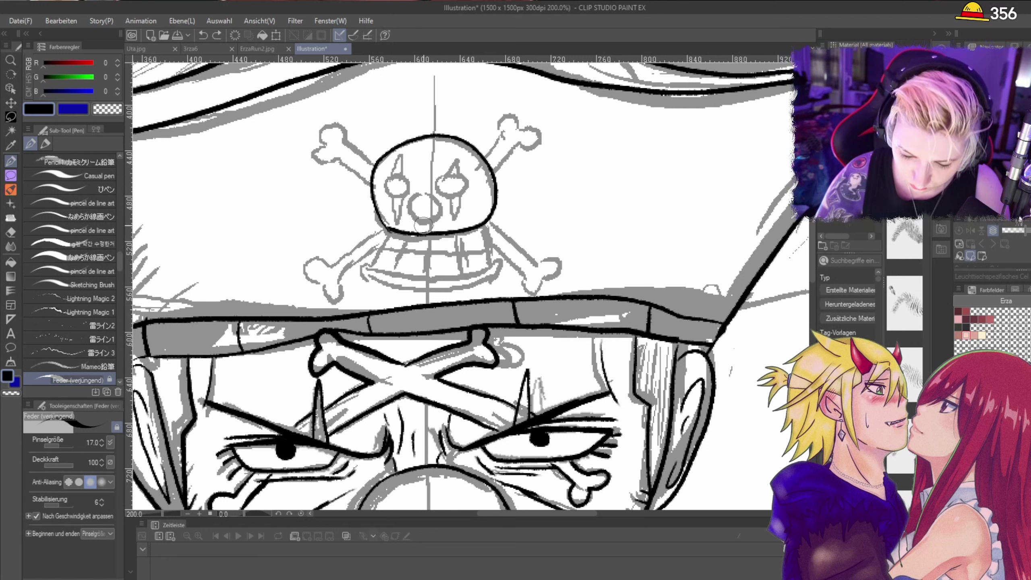
{"action": "mouse_move", "coordinate": [418, 230]}
{"action": "left_mouse_down"}
{"action": "mouse_move", "coordinate": [418, 197]}
{"action": "mouse_move", "coordinate": [432, 194]}
{"action": "mouse_move", "coordinate": [409, 225]}
{"action": "mouse_move", "coordinate": [422, 191]}
{"action": "mouse_move", "coordinate": [446, 203]}
{"action": "mouse_move", "coordinate": [430, 233]}
{"action": "mouse_move", "coordinate": [404, 209]}
{"action": "left_mouse_up"}
{"action": "key", "text": "ctrl+z"}
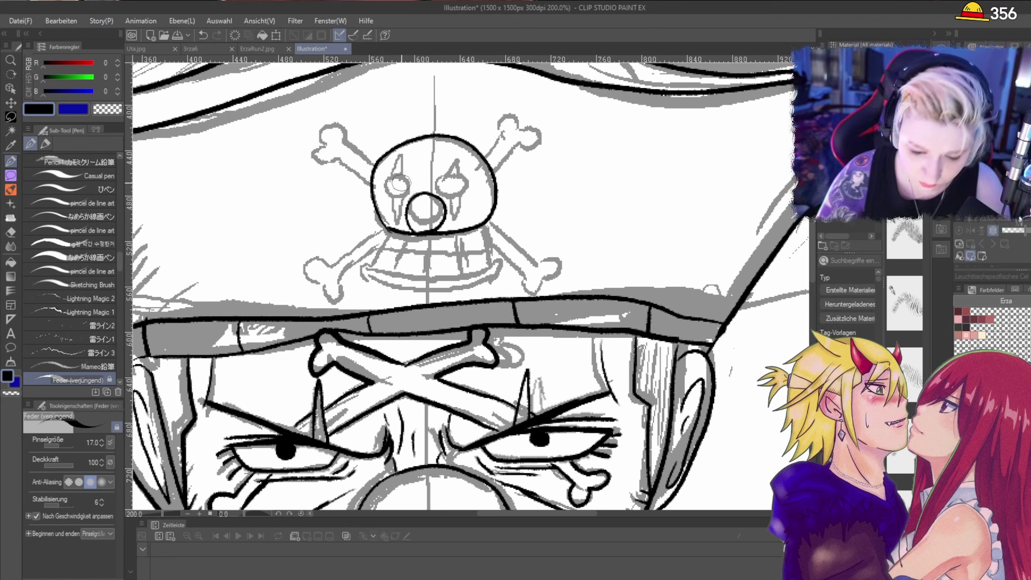
Step: Ink both round eyes of the skull emblem with their pointed clown make-up marks above and below
{"action": "mouse_move", "coordinate": [399, 177]}
{"action": "left_mouse_down"}
{"action": "mouse_move", "coordinate": [389, 195]}
{"action": "mouse_move", "coordinate": [409, 191]}
{"action": "mouse_move", "coordinate": [391, 222]}
{"action": "mouse_move", "coordinate": [410, 153]}
{"action": "mouse_move", "coordinate": [385, 178]}
{"action": "mouse_move", "coordinate": [403, 192]}
{"action": "left_mouse_up"}
{"action": "key", "text": "ctrl+z"}
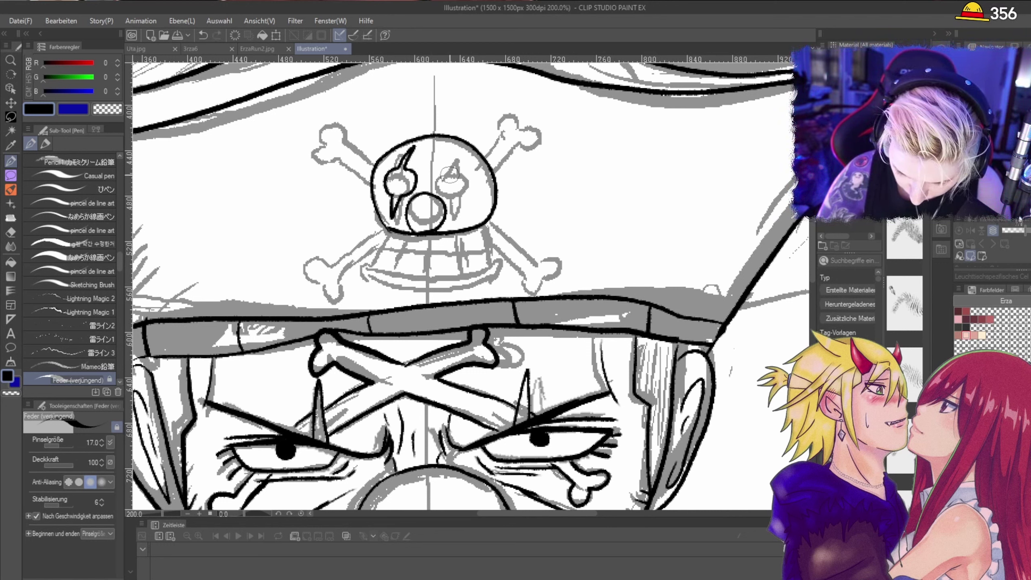
{"action": "mouse_move", "coordinate": [454, 220]}
{"action": "left_mouse_down"}
{"action": "mouse_move", "coordinate": [458, 157]}
{"action": "mouse_move", "coordinate": [450, 173]}
{"action": "left_mouse_up"}
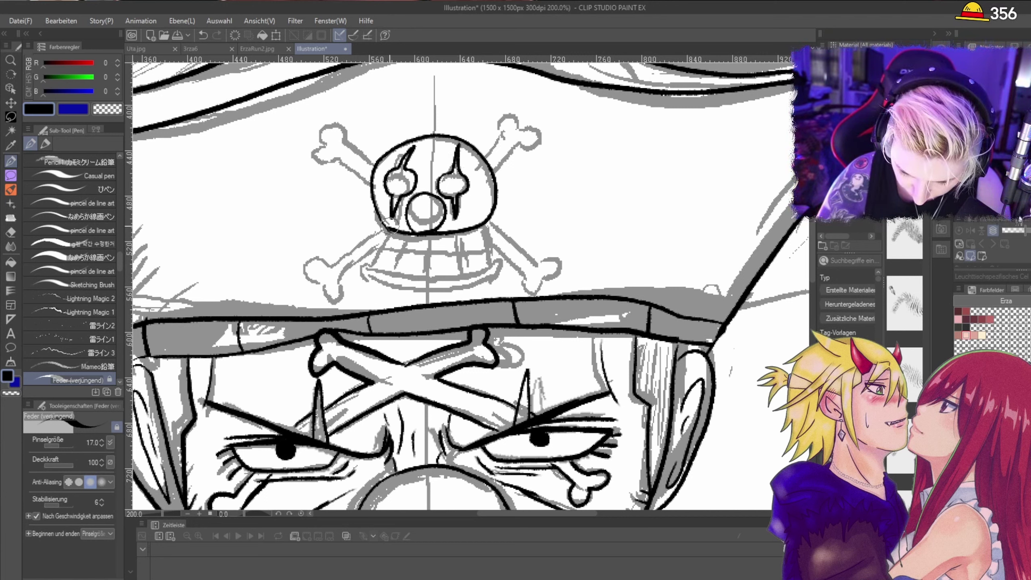
Step: Ink the two slanted side edges of the skull emblem's toothed jaw beneath its head
{"action": "left_click_drag", "start_coordinate": [392, 222], "coordinate": [372, 265]}
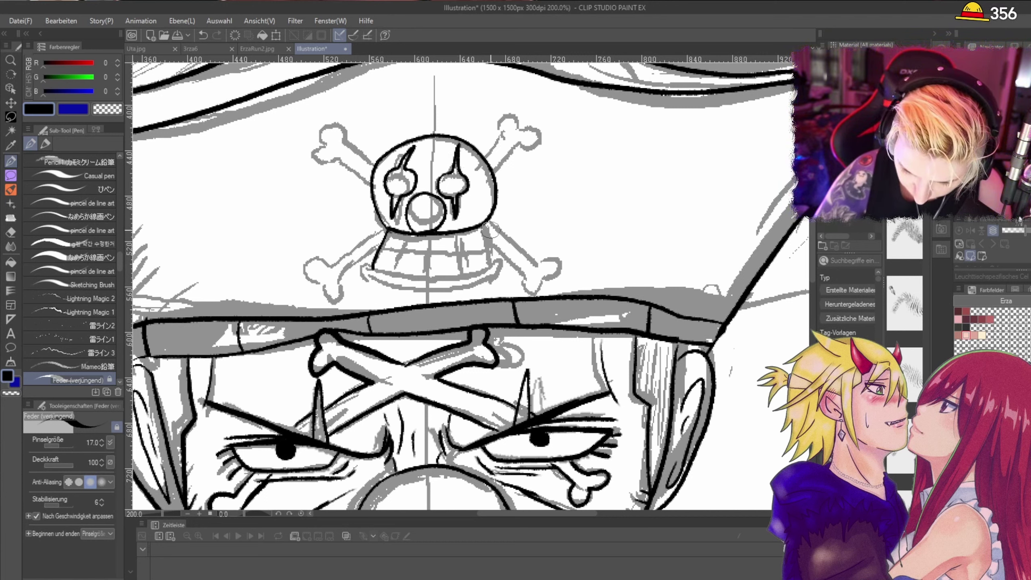
{"action": "left_click_drag", "start_coordinate": [481, 229], "coordinate": [493, 271]}
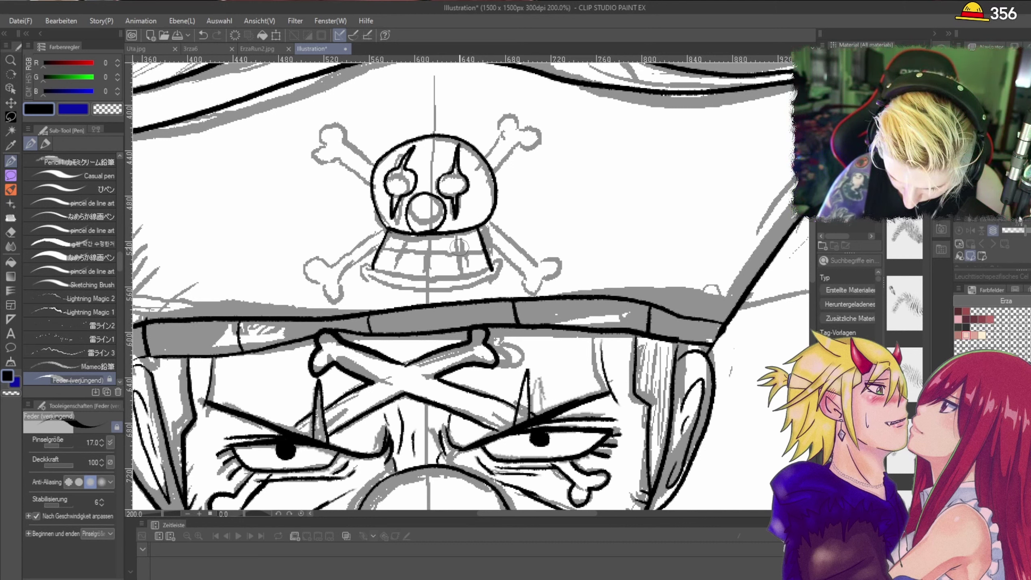
Step: Ink the hat skull's jaw in black over the sketch: the tooth row's lower edge, tooth divisions, middle line and lower lip
{"action": "left_click_drag", "start_coordinate": [376, 268], "coordinate": [492, 269]}
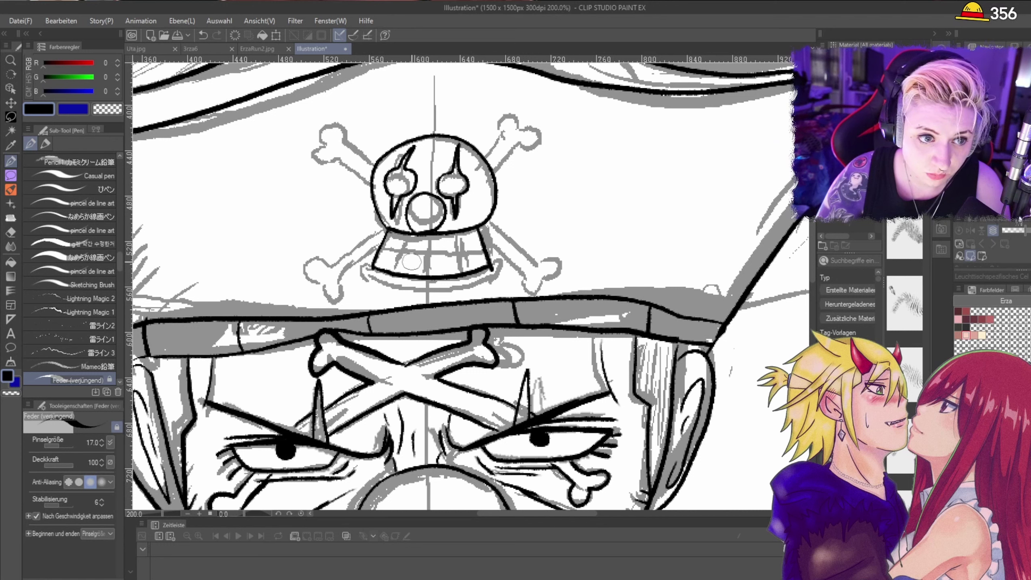
{"action": "left_click_drag", "start_coordinate": [406, 235], "coordinate": [396, 277]}
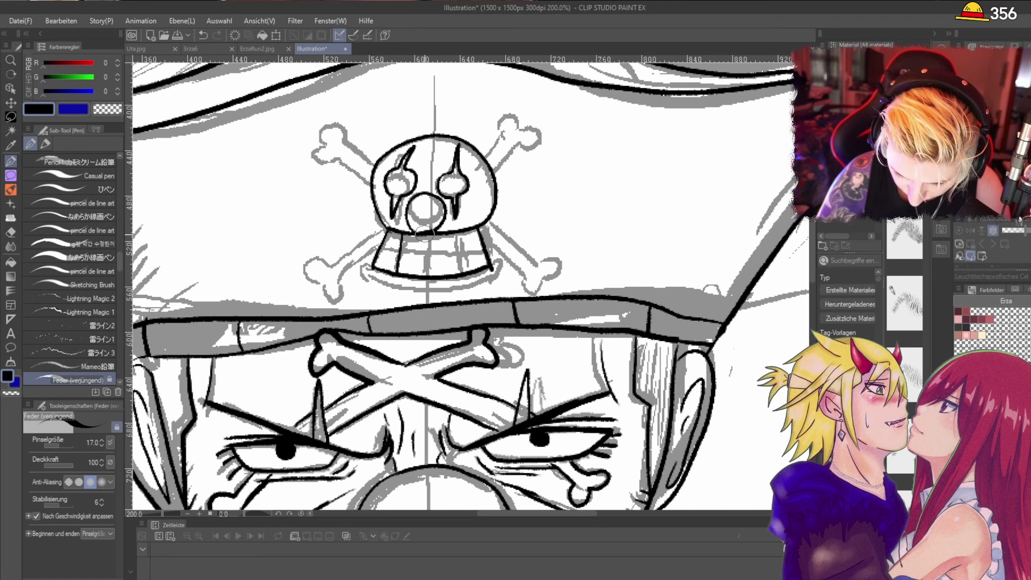
{"action": "left_click_drag", "start_coordinate": [424, 234], "coordinate": [421, 277]}
{"action": "left_click_drag", "start_coordinate": [457, 235], "coordinate": [459, 272]}
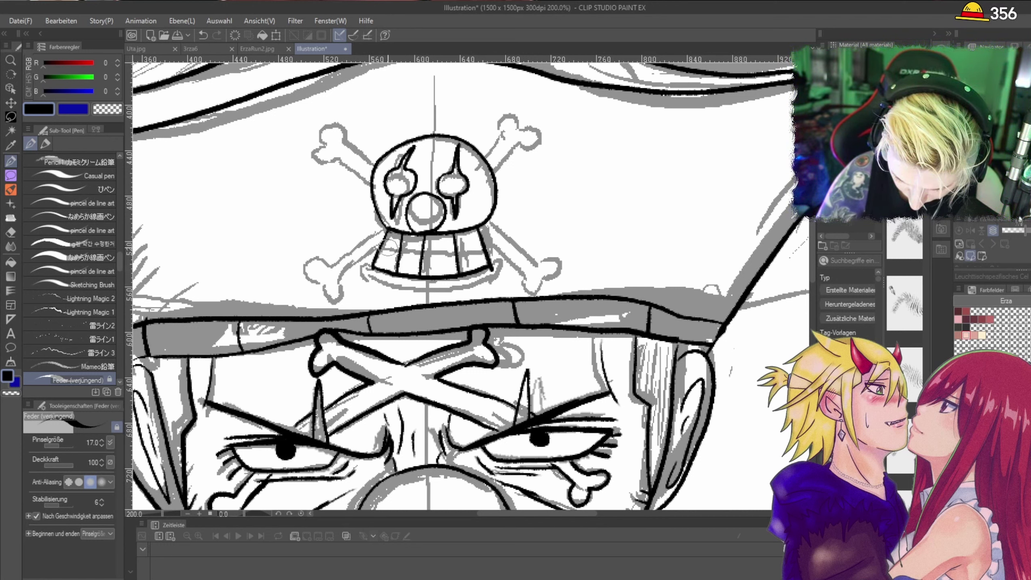
{"action": "left_click_drag", "start_coordinate": [390, 252], "coordinate": [471, 249]}
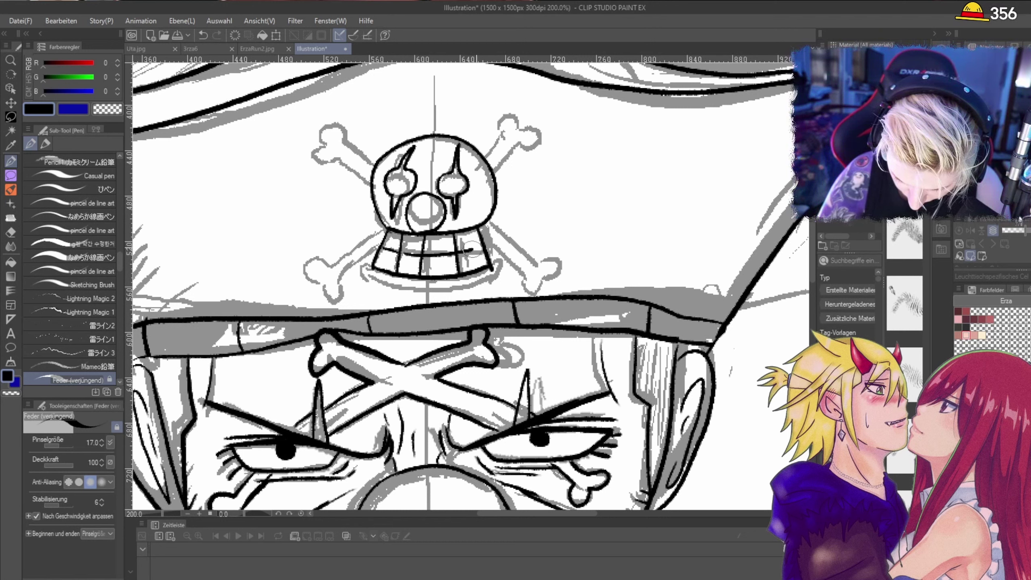
{"action": "mouse_move", "coordinate": [367, 266]}
{"action": "left_mouse_down"}
{"action": "mouse_move", "coordinate": [375, 281]}
{"action": "mouse_move", "coordinate": [410, 286]}
{"action": "mouse_move", "coordinate": [491, 280]}
{"action": "left_mouse_up"}
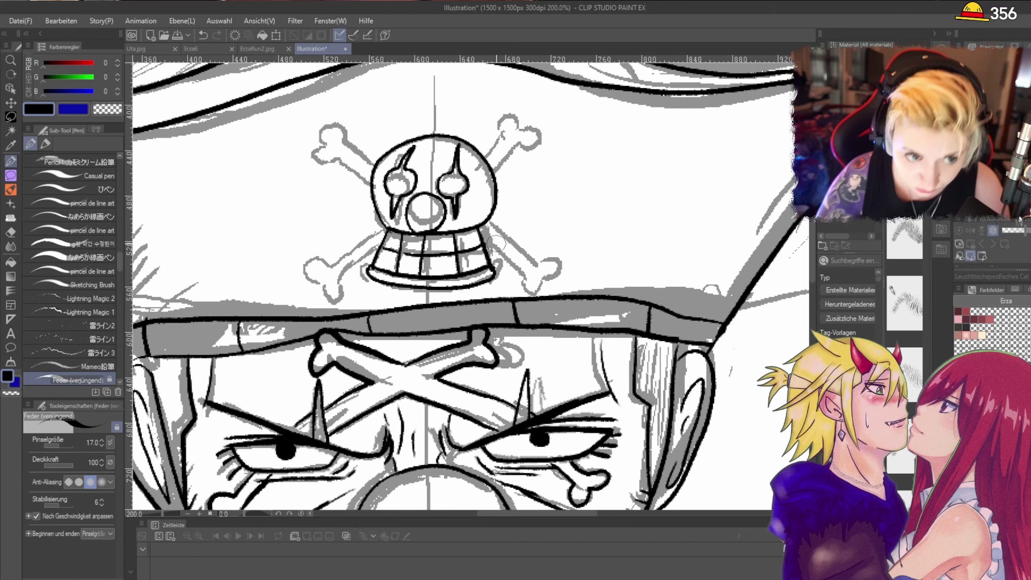
Step: Ink the four ends of the crossbones around the hat skull, following the grey sketch
{"action": "mouse_move", "coordinate": [377, 268]}
{"action": "left_mouse_down"}
{"action": "mouse_move", "coordinate": [385, 235]}
{"action": "mouse_move", "coordinate": [316, 260]}
{"action": "mouse_move", "coordinate": [304, 278]}
{"action": "mouse_move", "coordinate": [344, 290]}
{"action": "mouse_move", "coordinate": [378, 245]}
{"action": "left_mouse_up"}
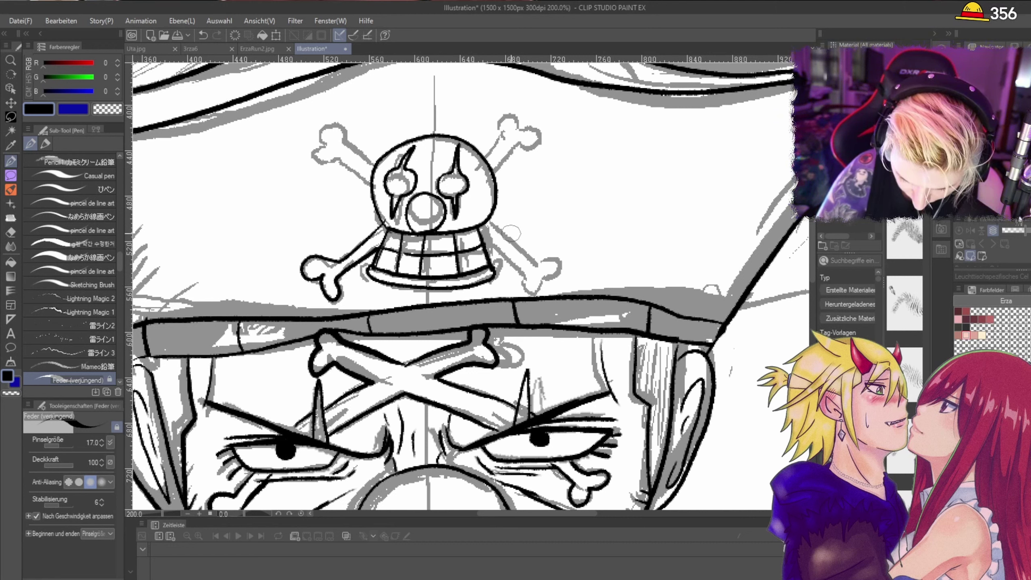
{"action": "mouse_move", "coordinate": [484, 235]}
{"action": "left_mouse_down"}
{"action": "mouse_move", "coordinate": [524, 291]}
{"action": "mouse_move", "coordinate": [553, 257]}
{"action": "mouse_move", "coordinate": [486, 215]}
{"action": "left_mouse_up"}
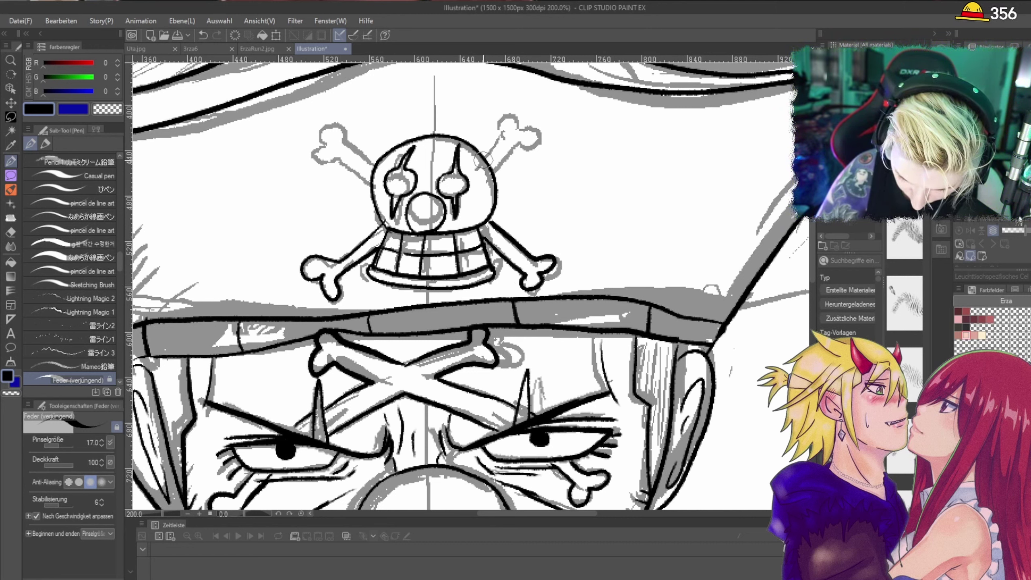
{"action": "mouse_move", "coordinate": [482, 160]}
{"action": "left_mouse_down"}
{"action": "mouse_move", "coordinate": [499, 129]}
{"action": "mouse_move", "coordinate": [518, 122]}
{"action": "mouse_move", "coordinate": [542, 135]}
{"action": "mouse_move", "coordinate": [513, 144]}
{"action": "mouse_move", "coordinate": [488, 173]}
{"action": "left_mouse_up"}
{"action": "mouse_move", "coordinate": [376, 166]}
{"action": "left_mouse_down"}
{"action": "mouse_move", "coordinate": [320, 130]}
{"action": "mouse_move", "coordinate": [319, 150]}
{"action": "mouse_move", "coordinate": [373, 188]}
{"action": "mouse_move", "coordinate": [335, 128]}
{"action": "mouse_move", "coordinate": [317, 146]}
{"action": "mouse_move", "coordinate": [373, 179]}
{"action": "left_mouse_up"}
{"action": "key", "text": "ctrl+z"}
{"action": "key", "text": "ctrl+z"}
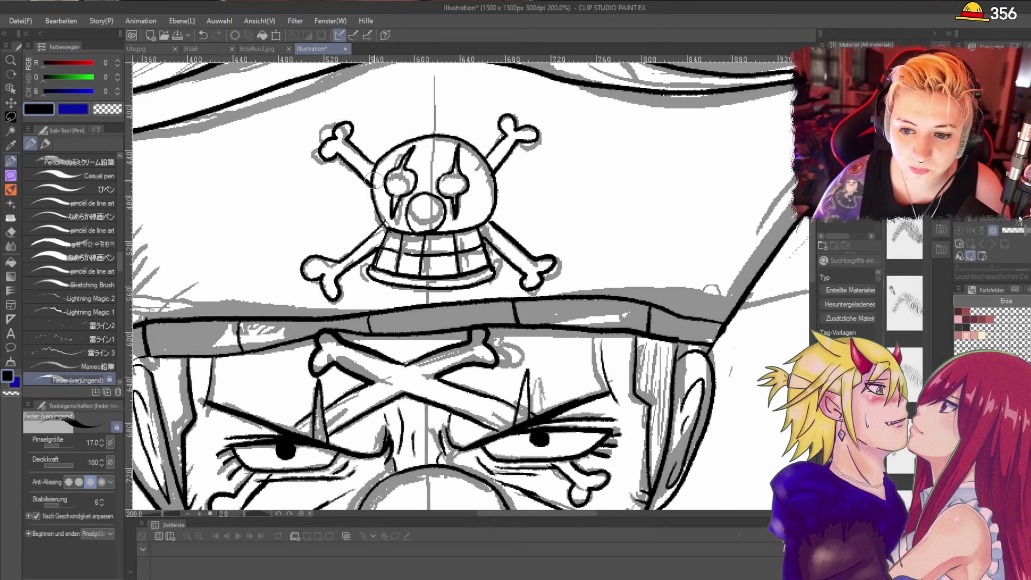
Step: Ink the neck sides, the scarf's upper neckline and the hanging scarf folds below the chin
{"action": "scroll", "coordinate": [376, 179], "scroll_direction": "down", "scroll_amount": 1}
{"action": "scroll", "coordinate": [374, 181], "scroll_direction": "down", "scroll_amount": 1}
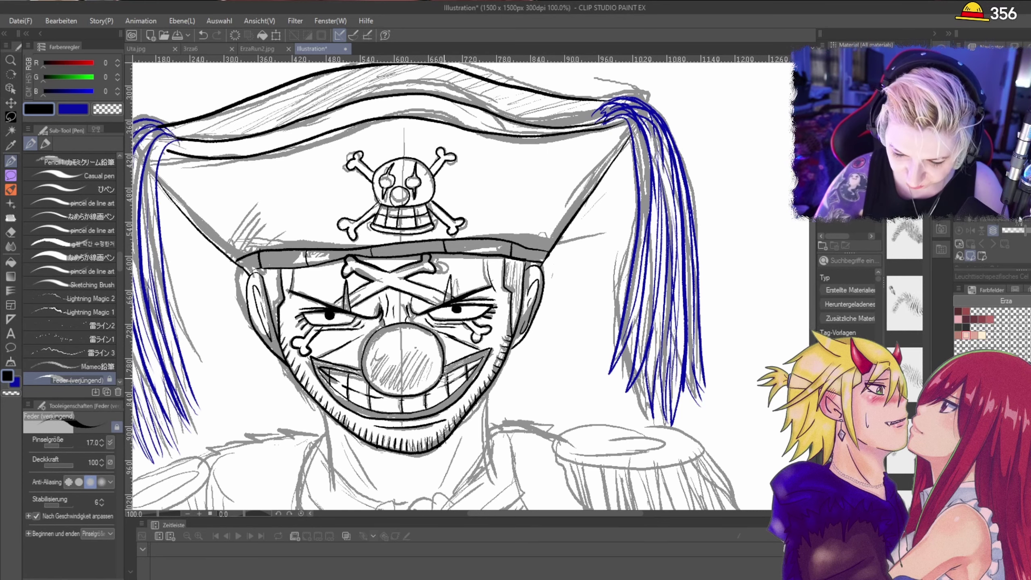
{"action": "scroll", "coordinate": [791, 339], "scroll_direction": "down", "scroll_amount": 5}
{"action": "scroll", "coordinate": [791, 339], "scroll_direction": "down", "scroll_amount": 2}
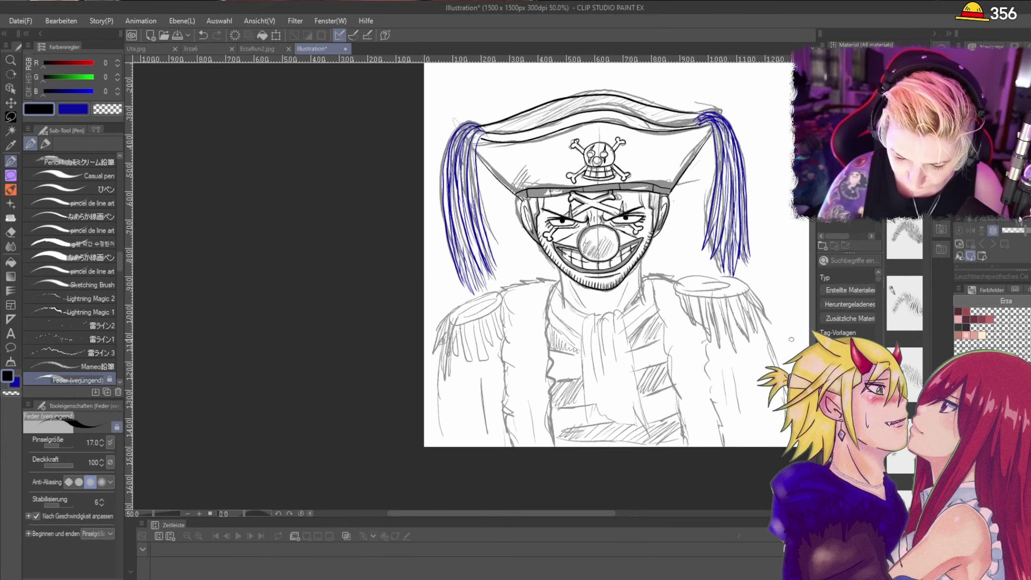
{"action": "scroll", "coordinate": [791, 339], "scroll_direction": "up", "scroll_amount": 1}
{"action": "scroll", "coordinate": [690, 339], "scroll_direction": "up", "scroll_amount": 1}
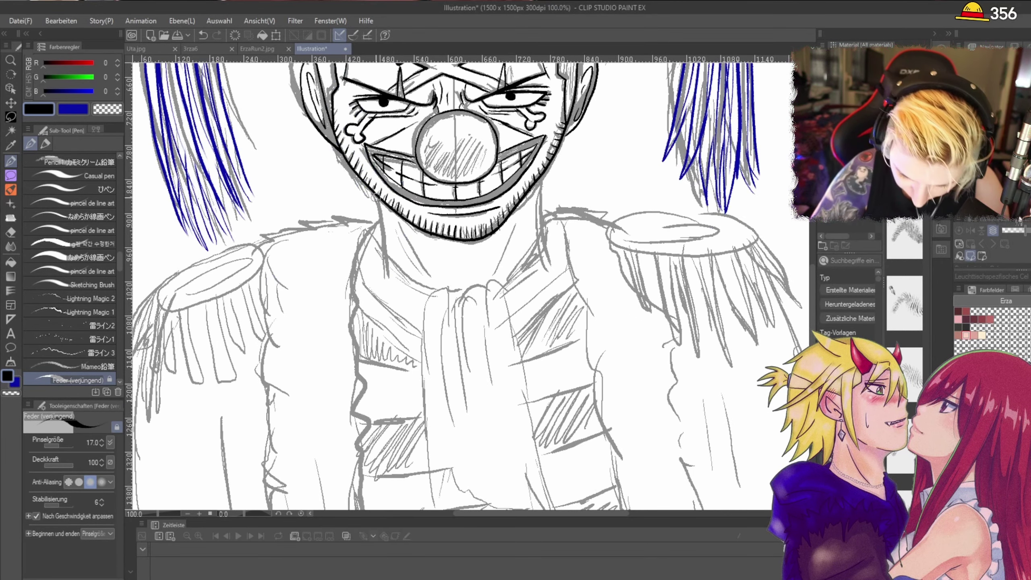
{"action": "left_click_drag", "start_coordinate": [375, 189], "coordinate": [385, 264]}
{"action": "left_click_drag", "start_coordinate": [540, 178], "coordinate": [544, 239]}
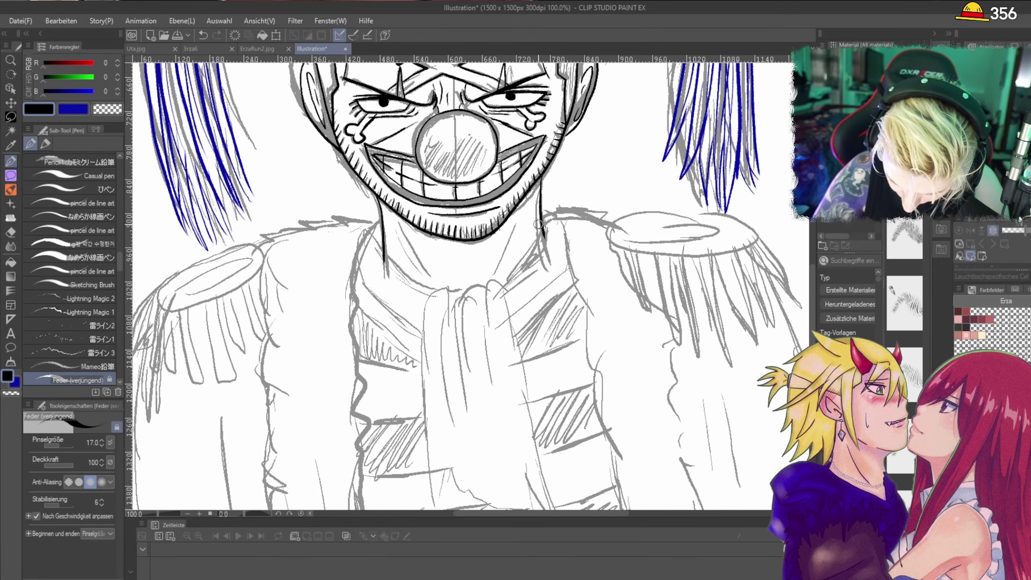
{"action": "mouse_move", "coordinate": [383, 252]}
{"action": "left_mouse_down"}
{"action": "mouse_move", "coordinate": [422, 283]}
{"action": "mouse_move", "coordinate": [452, 288]}
{"action": "mouse_move", "coordinate": [426, 303]}
{"action": "mouse_move", "coordinate": [422, 410]}
{"action": "left_mouse_up"}
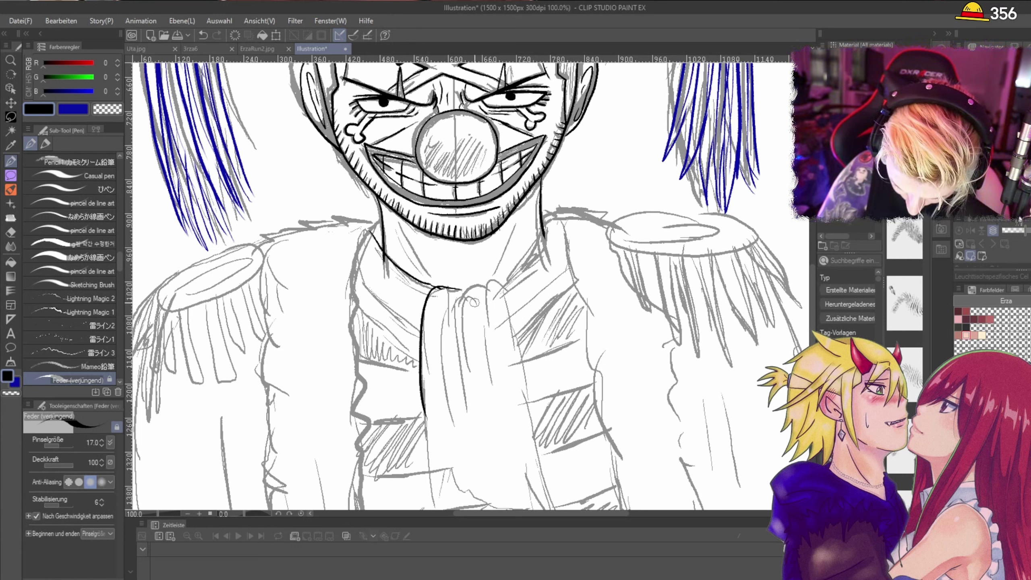
{"action": "left_click_drag", "start_coordinate": [473, 300], "coordinate": [461, 392]}
{"action": "mouse_move", "coordinate": [465, 292]}
{"action": "left_mouse_down"}
{"action": "mouse_move", "coordinate": [491, 396]}
{"action": "mouse_move", "coordinate": [485, 353]}
{"action": "mouse_move", "coordinate": [483, 400]}
{"action": "mouse_move", "coordinate": [518, 361]}
{"action": "mouse_move", "coordinate": [522, 418]}
{"action": "left_mouse_up"}
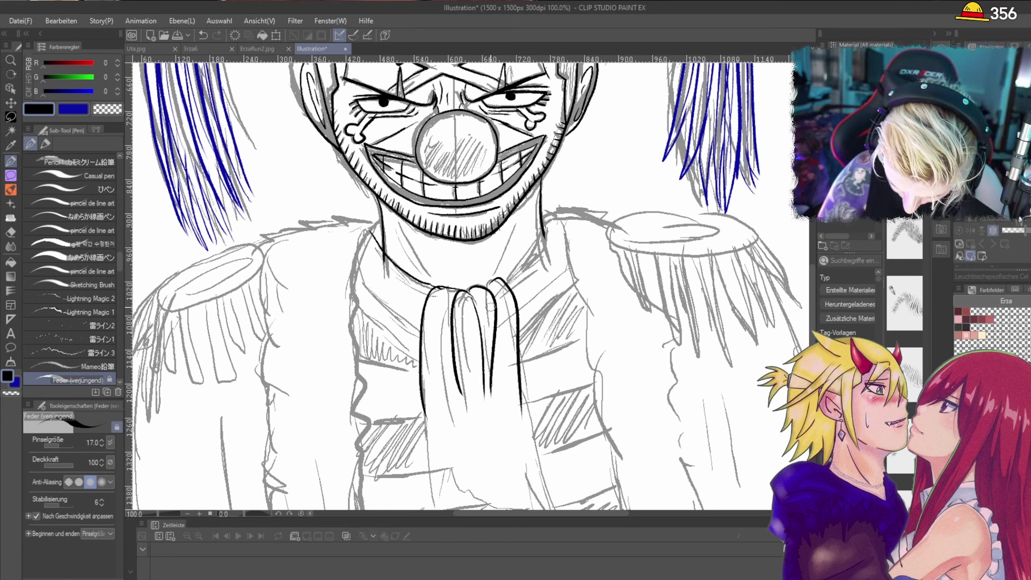
{"action": "left_click_drag", "start_coordinate": [505, 284], "coordinate": [545, 230]}
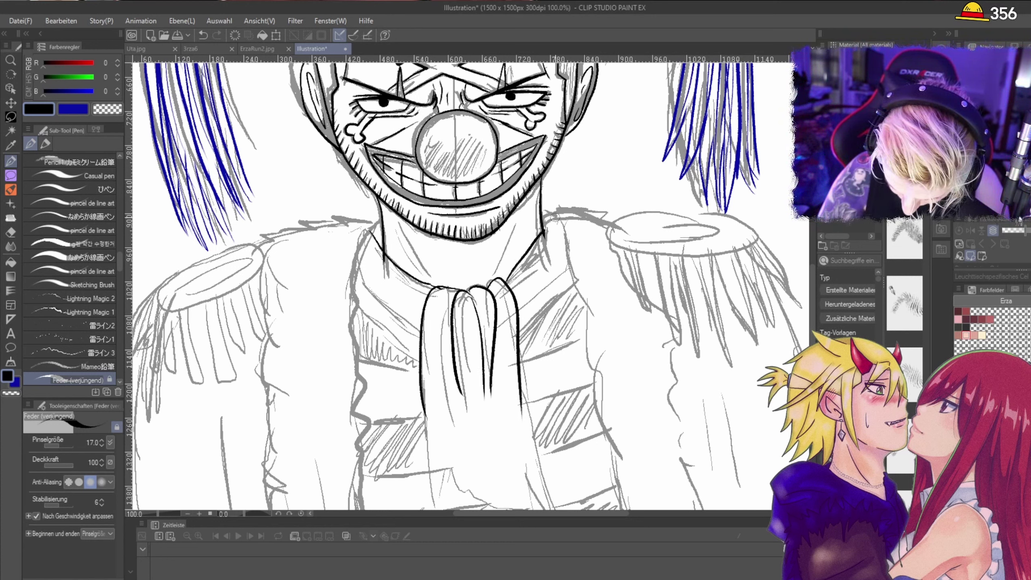
Step: Ink the coat's left inner fur edge, the scarf's lower edges and the upper shirt stripes on both sides of the scarf
{"action": "mouse_move", "coordinate": [379, 221]}
{"action": "left_mouse_down"}
{"action": "mouse_move", "coordinate": [351, 269]}
{"action": "mouse_move", "coordinate": [357, 424]}
{"action": "left_mouse_up"}
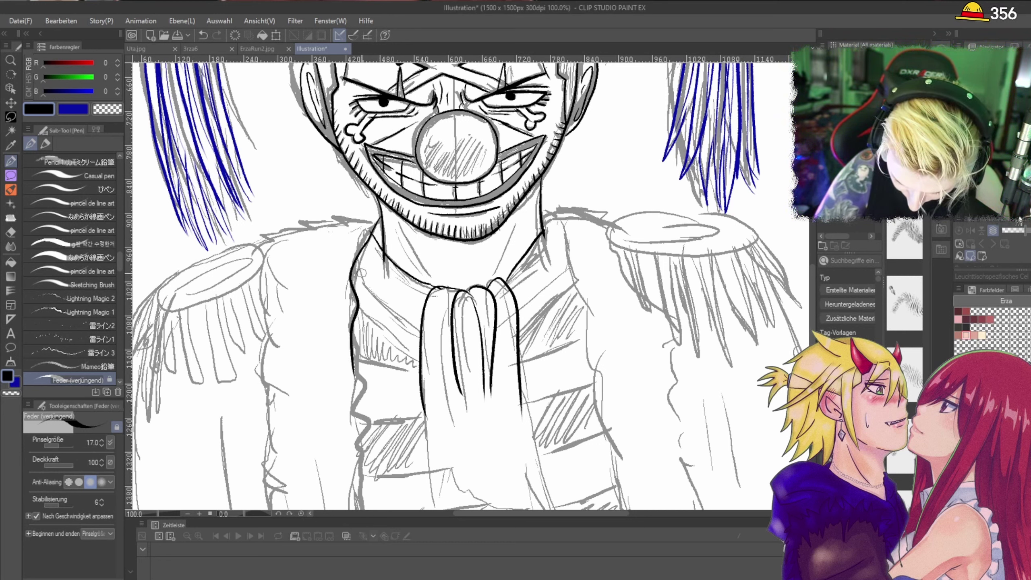
{"action": "left_click_drag", "start_coordinate": [351, 272], "coordinate": [420, 327]}
{"action": "left_click_drag", "start_coordinate": [524, 302], "coordinate": [570, 268]}
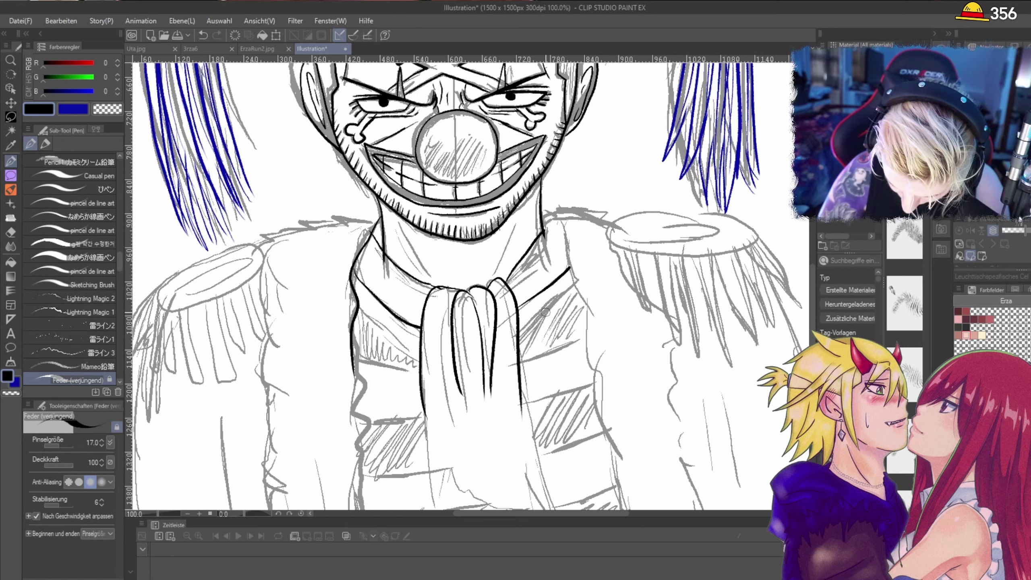
{"action": "left_click_drag", "start_coordinate": [519, 335], "coordinate": [585, 306]}
{"action": "left_click_drag", "start_coordinate": [518, 363], "coordinate": [575, 340]}
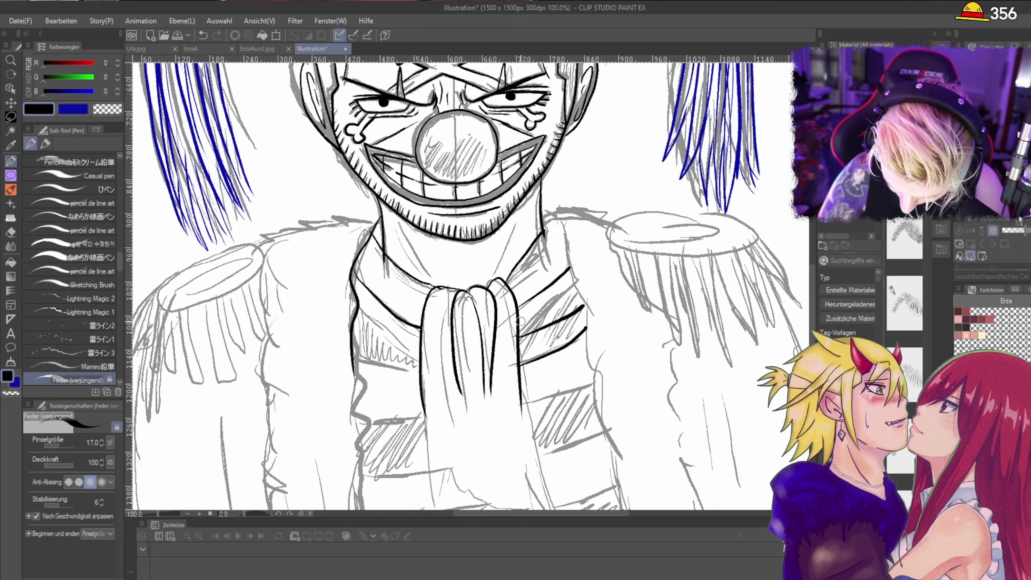
{"action": "left_click_drag", "start_coordinate": [411, 369], "coordinate": [357, 345]}
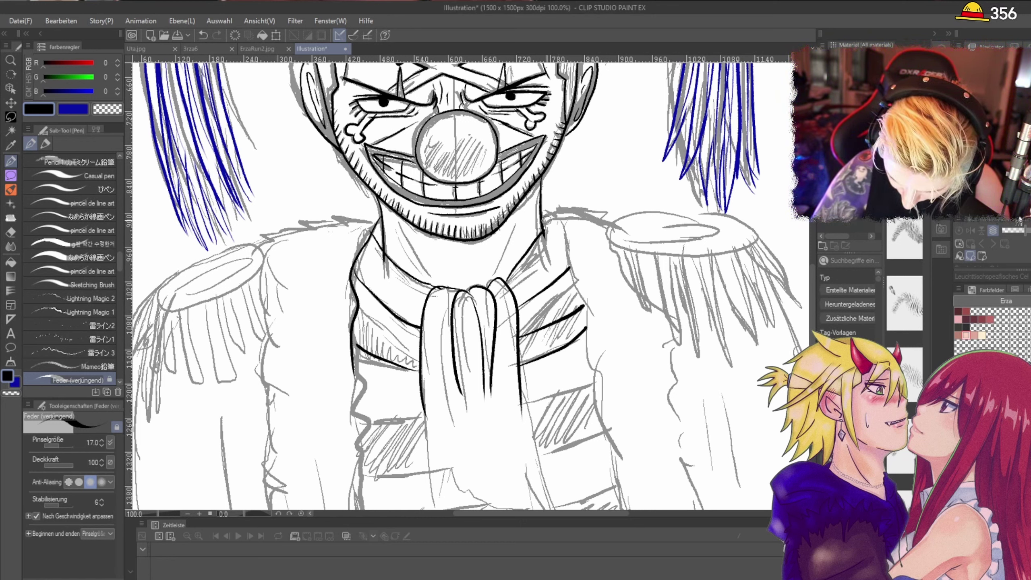
Step: Ink the right collar top and inner fur edge, and extend both inner coat edges to the bottom of the canvas
{"action": "left_click_drag", "start_coordinate": [581, 214], "coordinate": [545, 221]}
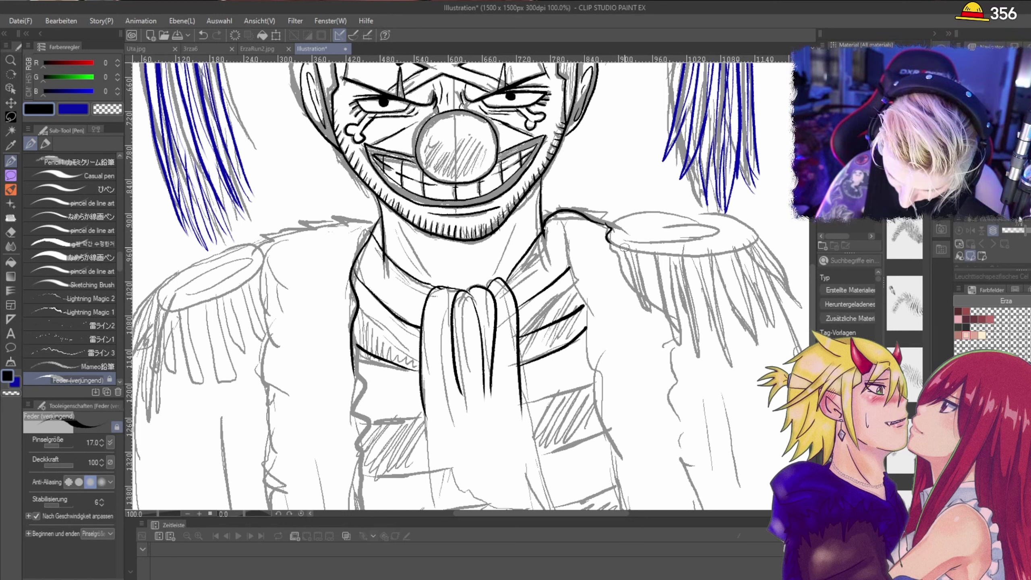
{"action": "mouse_move", "coordinate": [545, 230]}
{"action": "left_mouse_down"}
{"action": "mouse_move", "coordinate": [583, 299]}
{"action": "mouse_move", "coordinate": [612, 469]}
{"action": "left_mouse_up"}
{"action": "left_click_drag", "start_coordinate": [813, 340], "coordinate": [792, 343]}
{"action": "scroll", "coordinate": [614, 244], "scroll_direction": "down", "scroll_amount": 5}
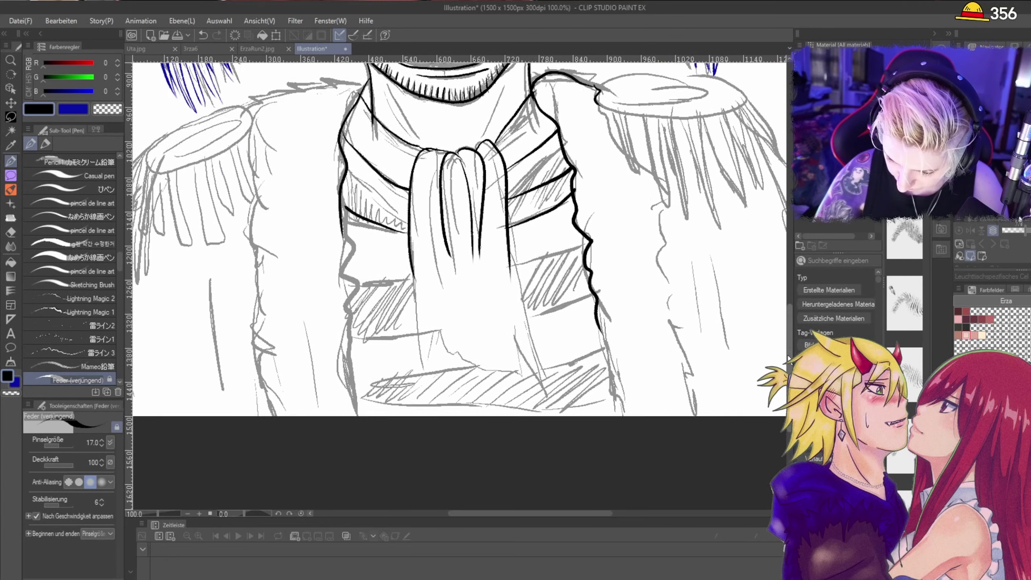
{"action": "left_click_drag", "start_coordinate": [600, 243], "coordinate": [620, 322]}
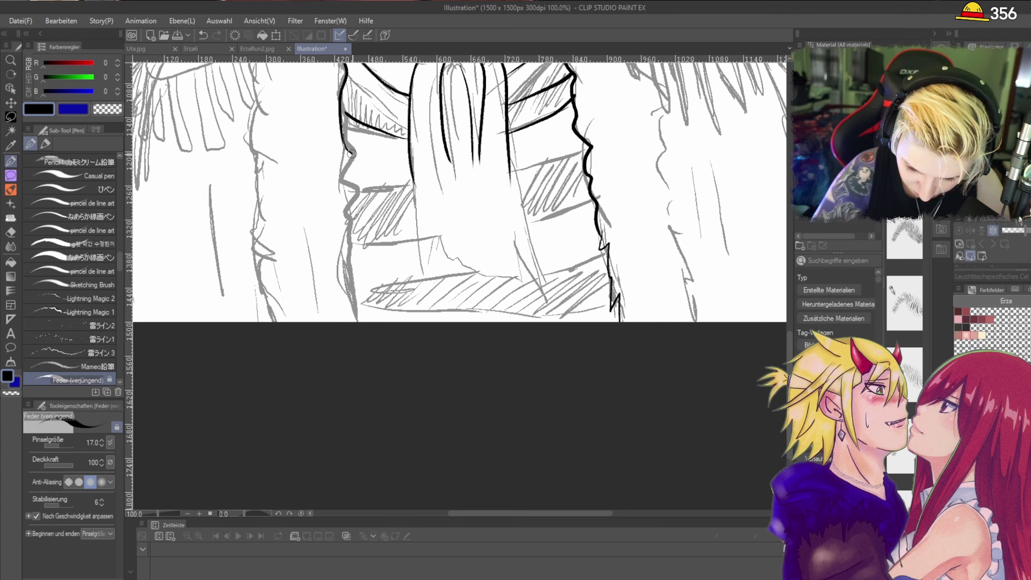
{"action": "left_click_drag", "start_coordinate": [348, 174], "coordinate": [358, 322]}
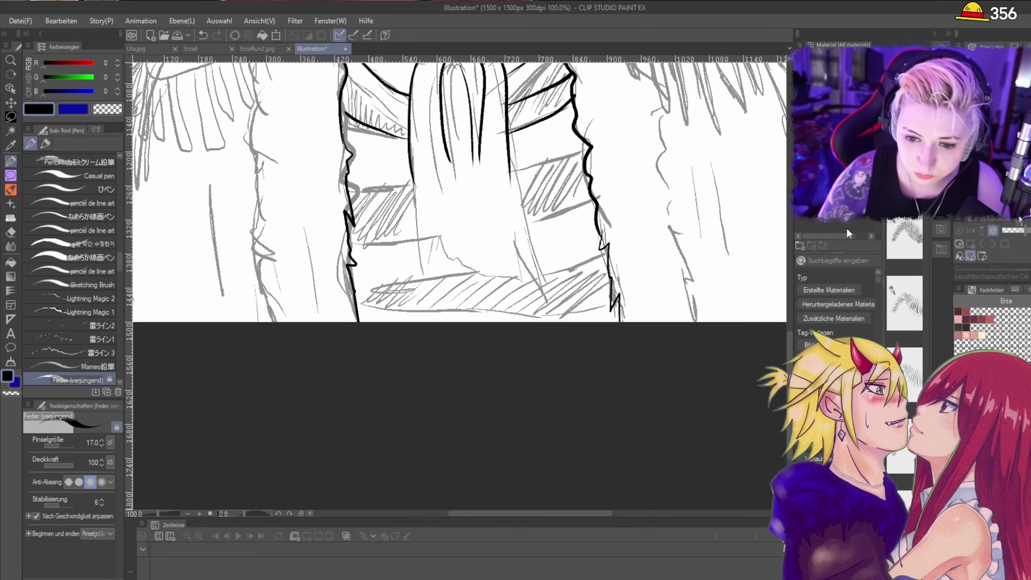
Step: Ink the jagged fur along the left shoulder and down the coat's left outer edge to the canvas bottom
{"action": "left_click_drag", "start_coordinate": [458, 203], "coordinate": [463, 306]}
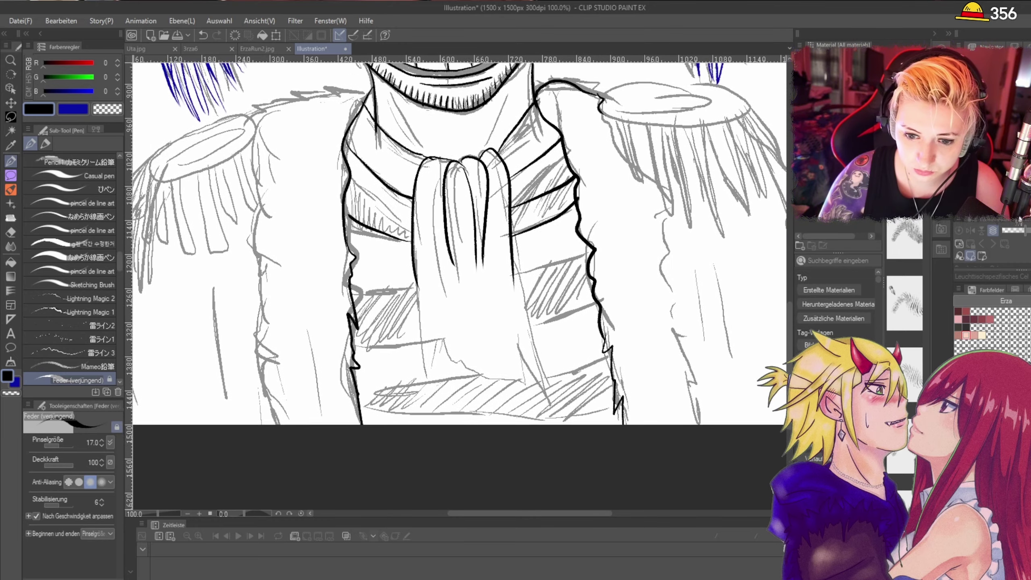
{"action": "scroll", "coordinate": [458, 244], "scroll_direction": "up", "scroll_amount": 8}
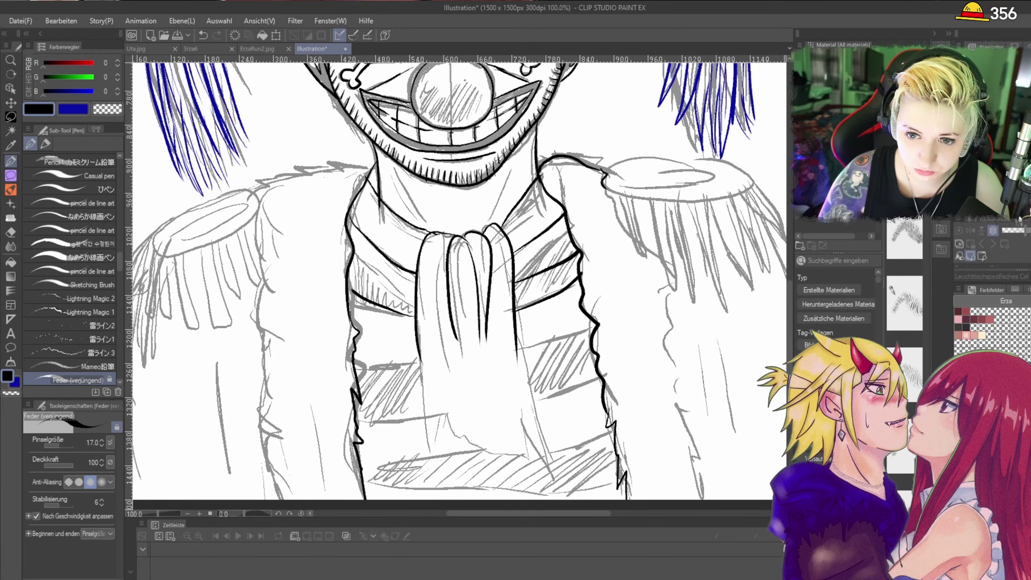
{"action": "scroll", "coordinate": [459, 284], "scroll_direction": "up", "scroll_amount": 1}
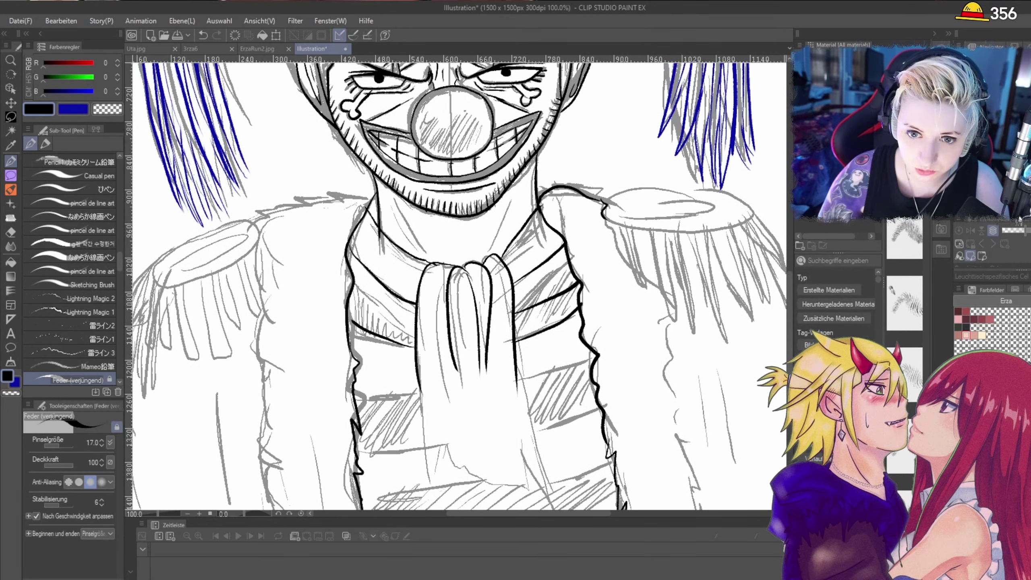
{"action": "scroll", "coordinate": [459, 285], "scroll_direction": "up", "scroll_amount": 2}
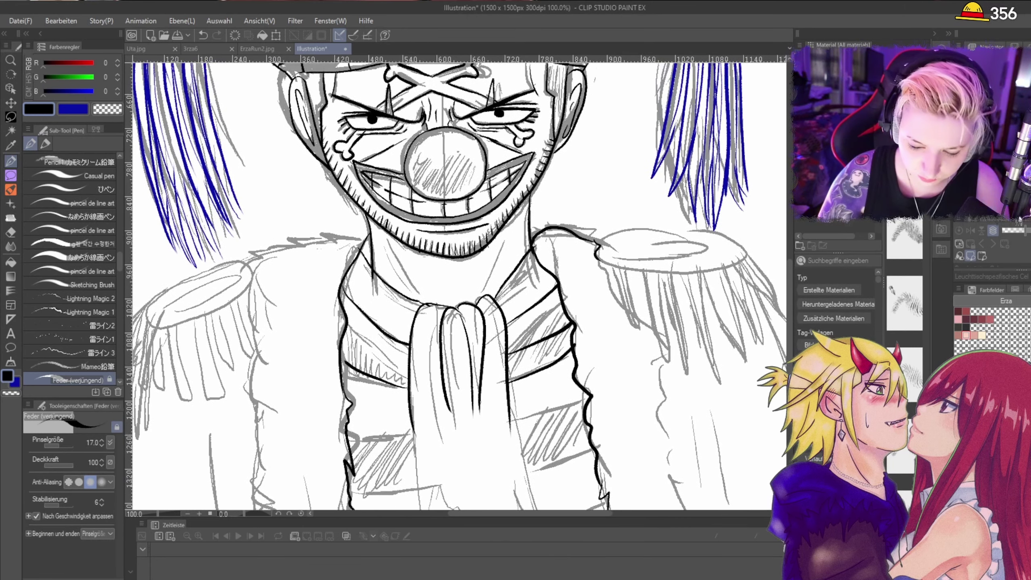
{"action": "mouse_move", "coordinate": [368, 238]}
{"action": "left_mouse_down"}
{"action": "mouse_move", "coordinate": [258, 248]}
{"action": "mouse_move", "coordinate": [250, 263]}
{"action": "mouse_move", "coordinate": [254, 503]}
{"action": "left_mouse_up"}
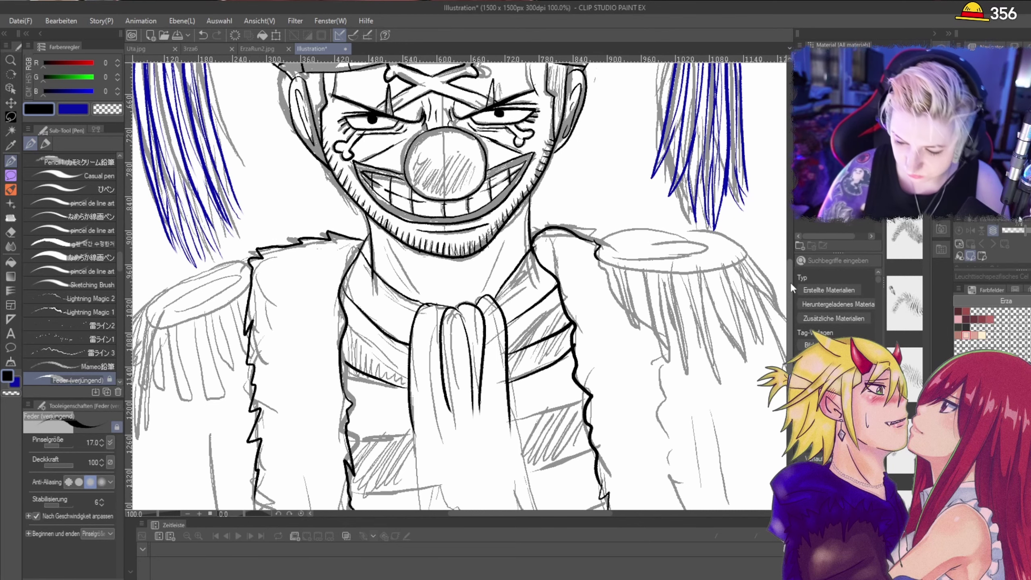
{"action": "left_click_drag", "start_coordinate": [789, 281], "coordinate": [787, 340]}
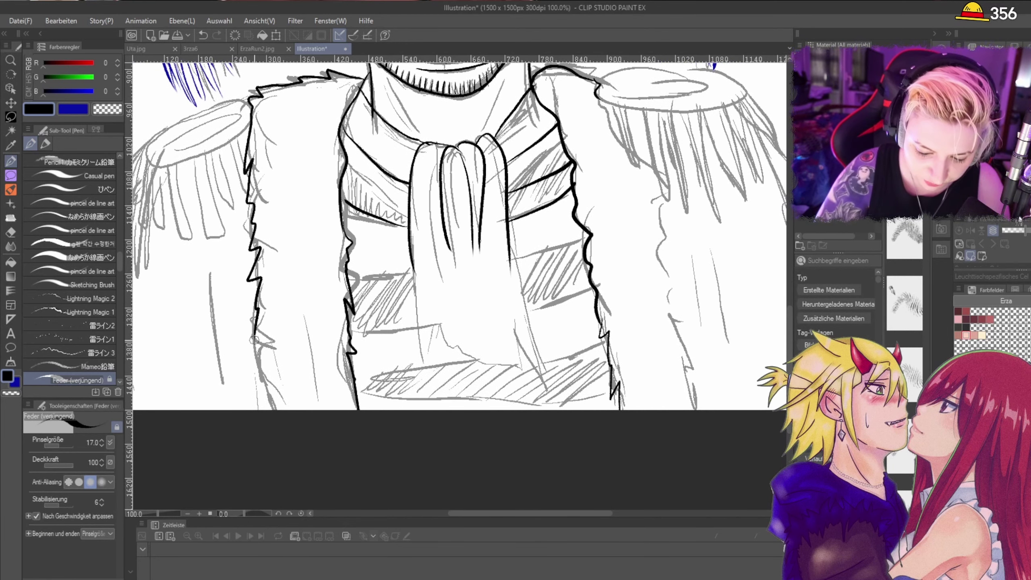
{"action": "left_click_drag", "start_coordinate": [260, 343], "coordinate": [266, 410]}
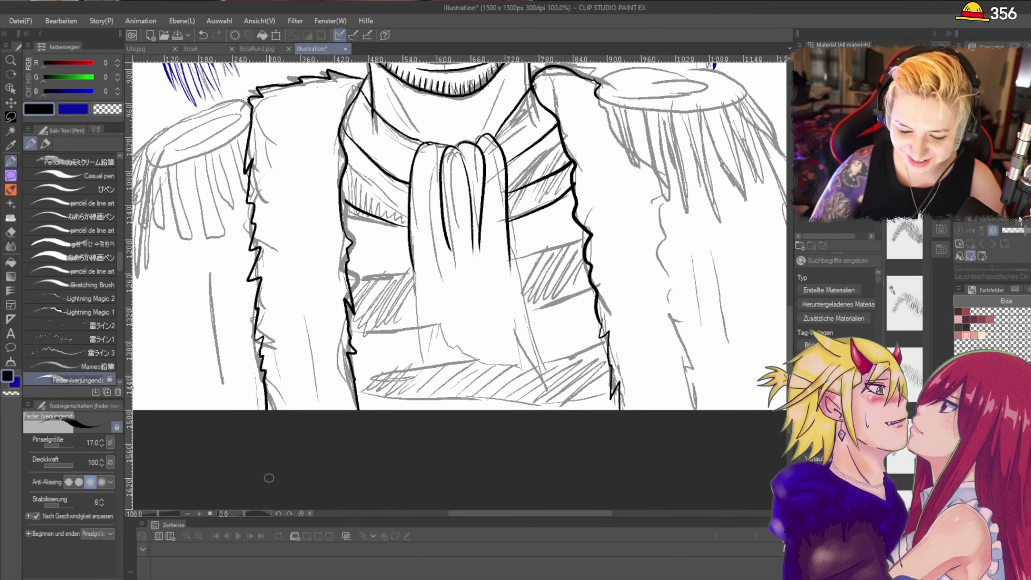
{"action": "left_click_drag", "start_coordinate": [539, 513], "coordinate": [566, 514]}
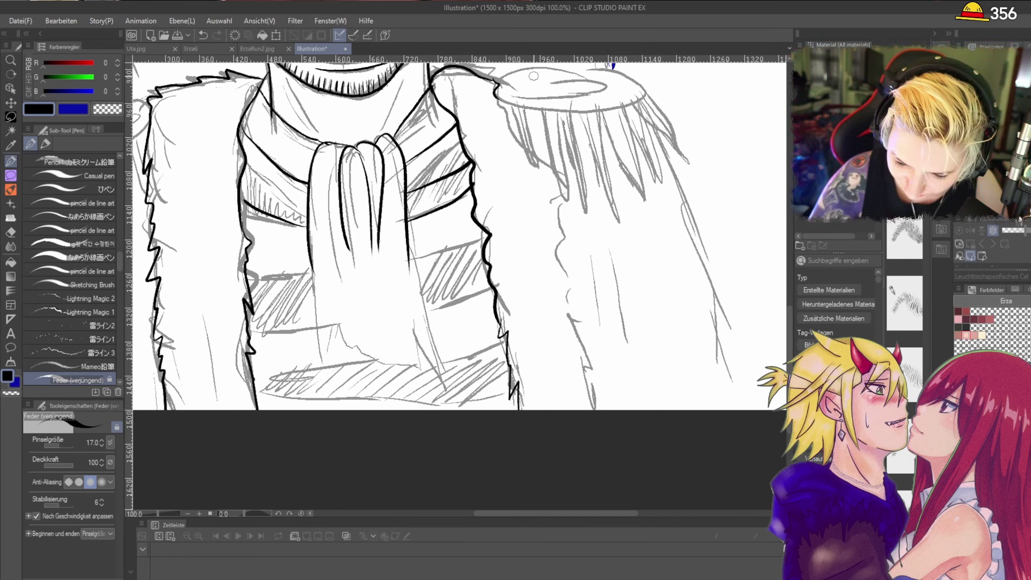
{"action": "key", "text": "ctrl+z"}
{"action": "key", "text": "ctrl+z"}
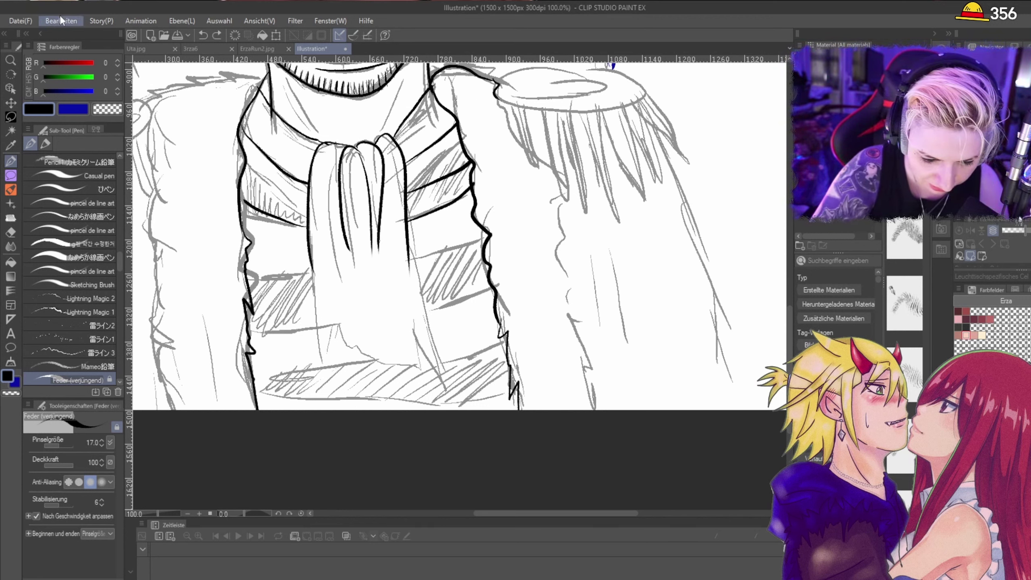
{"action": "key", "text": "ctrl+y"}
{"action": "key", "text": "ctrl+y"}
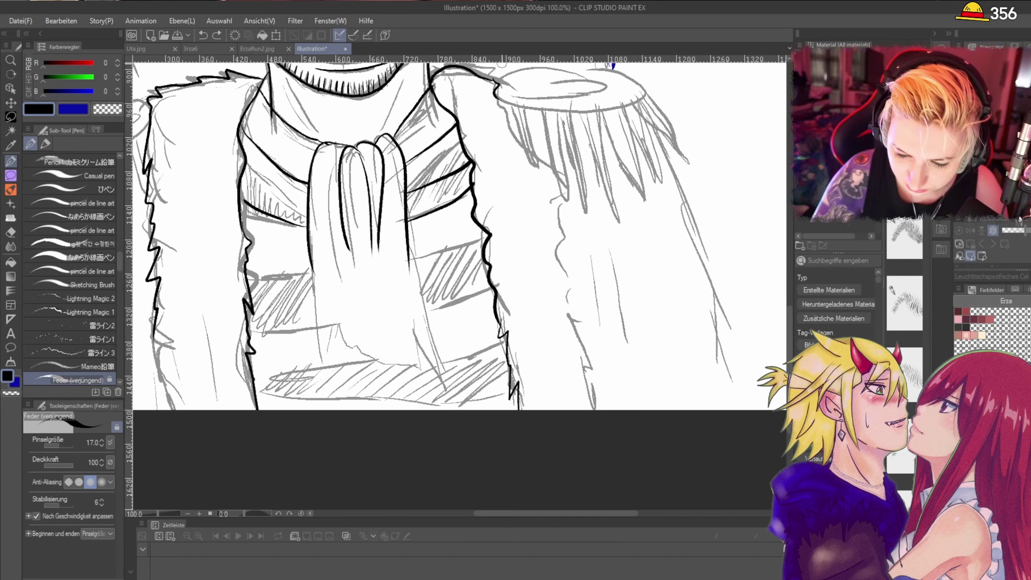
Step: Ink the coat's jagged right outer fur edge from the epaulette down to the canvas bottom
{"action": "mouse_move", "coordinate": [513, 117]}
{"action": "left_mouse_down"}
{"action": "mouse_move", "coordinate": [550, 151]}
{"action": "mouse_move", "coordinate": [597, 429]}
{"action": "left_mouse_up"}
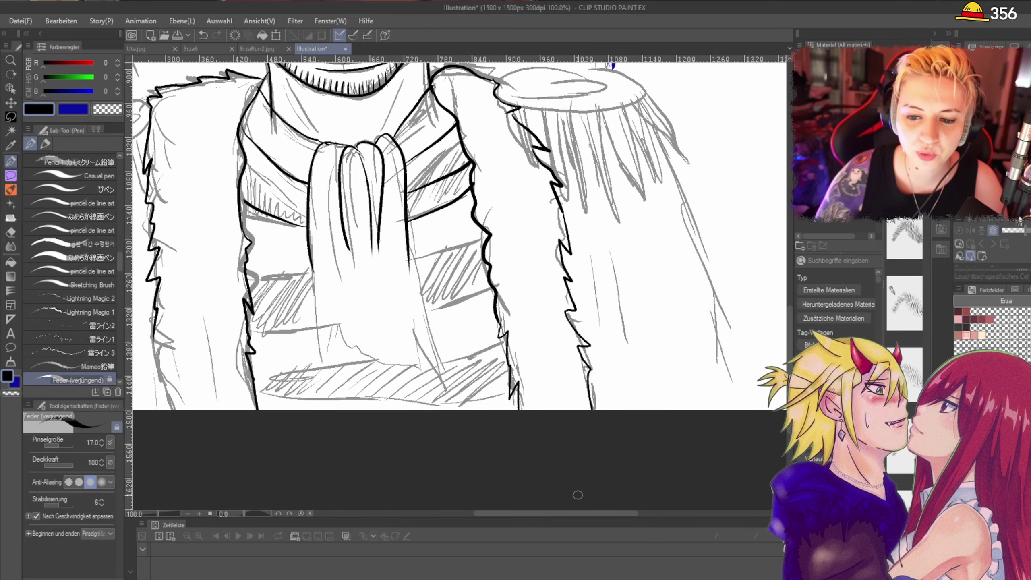
{"action": "scroll", "coordinate": [625, 200], "scroll_direction": "up", "scroll_amount": 3}
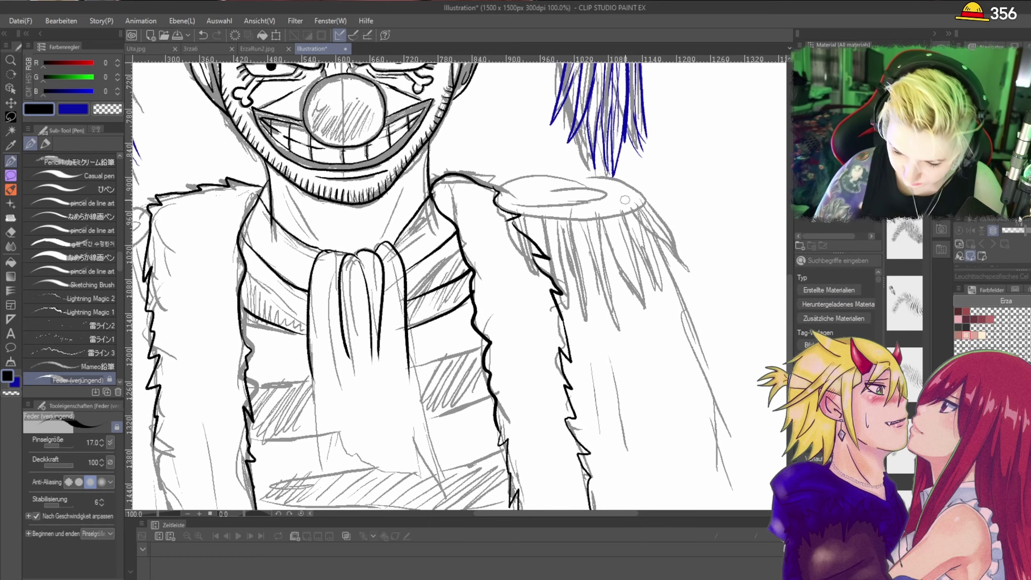
Step: Ink the right epaulette's oval pad with its inner curve and the hanging fringe strands below it
{"action": "mouse_move", "coordinate": [496, 191]}
{"action": "left_mouse_down"}
{"action": "mouse_move", "coordinate": [562, 172]}
{"action": "mouse_move", "coordinate": [621, 188]}
{"action": "mouse_move", "coordinate": [608, 217]}
{"action": "mouse_move", "coordinate": [547, 223]}
{"action": "mouse_move", "coordinate": [522, 221]}
{"action": "mouse_move", "coordinate": [590, 203]}
{"action": "mouse_move", "coordinate": [526, 191]}
{"action": "left_mouse_up"}
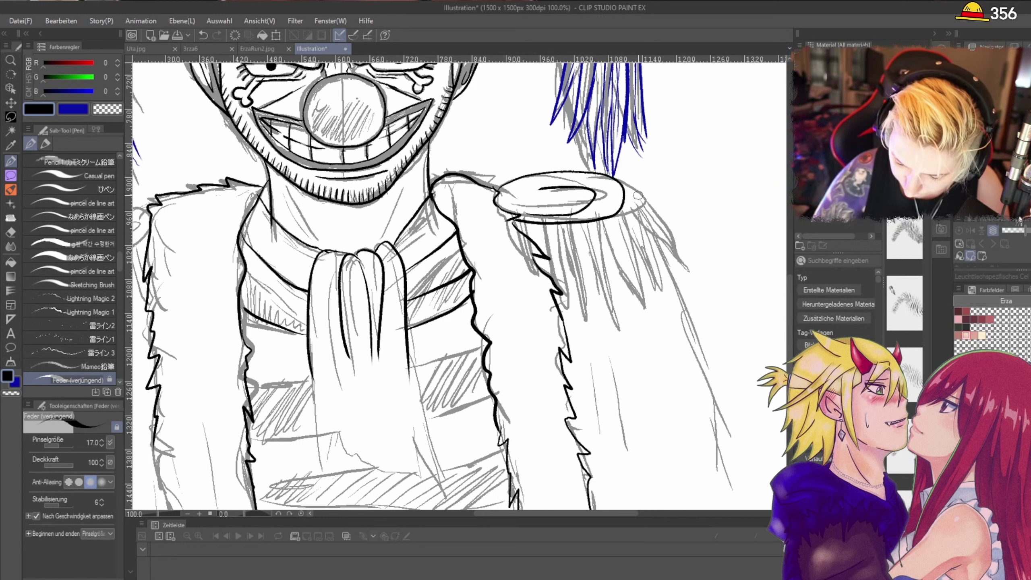
{"action": "mouse_move", "coordinate": [623, 188]}
{"action": "left_mouse_down"}
{"action": "mouse_move", "coordinate": [674, 242]}
{"action": "mouse_move", "coordinate": [632, 244]}
{"action": "mouse_move", "coordinate": [645, 320]}
{"action": "mouse_move", "coordinate": [605, 225]}
{"action": "mouse_move", "coordinate": [610, 304]}
{"action": "mouse_move", "coordinate": [567, 261]}
{"action": "left_mouse_up"}
{"action": "mouse_move", "coordinate": [563, 223]}
{"action": "left_mouse_down"}
{"action": "mouse_move", "coordinate": [580, 313]}
{"action": "mouse_move", "coordinate": [588, 302]}
{"action": "left_mouse_up"}
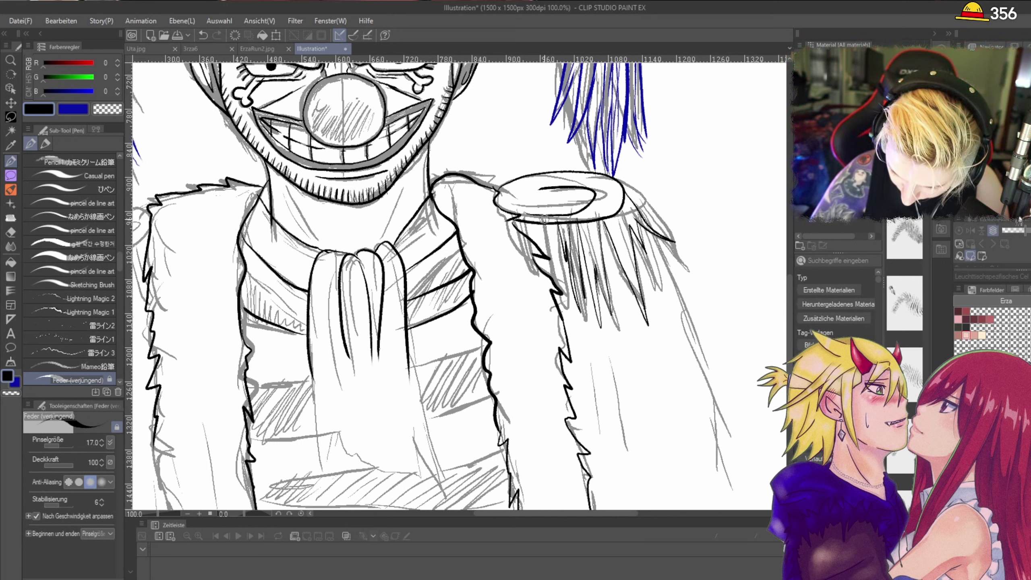
{"action": "left_click_drag", "start_coordinate": [544, 217], "coordinate": [567, 295]}
Step: Ink the right sleeve's outer line from the epaulette fringe down to the bottom of the canvas
{"action": "mouse_move", "coordinate": [662, 254]}
{"action": "left_mouse_down"}
{"action": "mouse_move", "coordinate": [719, 410]}
{"action": "mouse_move", "coordinate": [730, 486]}
{"action": "left_mouse_up"}
{"action": "scroll", "coordinate": [718, 230], "scroll_direction": "down", "scroll_amount": 5}
{"action": "left_click_drag", "start_coordinate": [719, 229], "coordinate": [750, 373]}
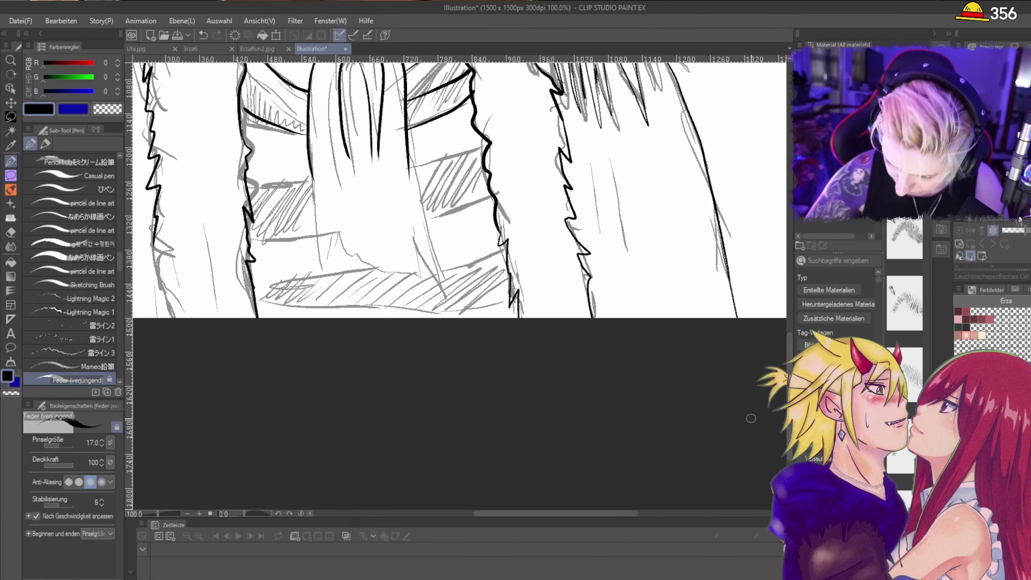
{"action": "scroll", "coordinate": [322, 173], "scroll_direction": "down", "scroll_amount": 2}
{"action": "scroll", "coordinate": [243, 100], "scroll_direction": "up", "scroll_amount": 1}
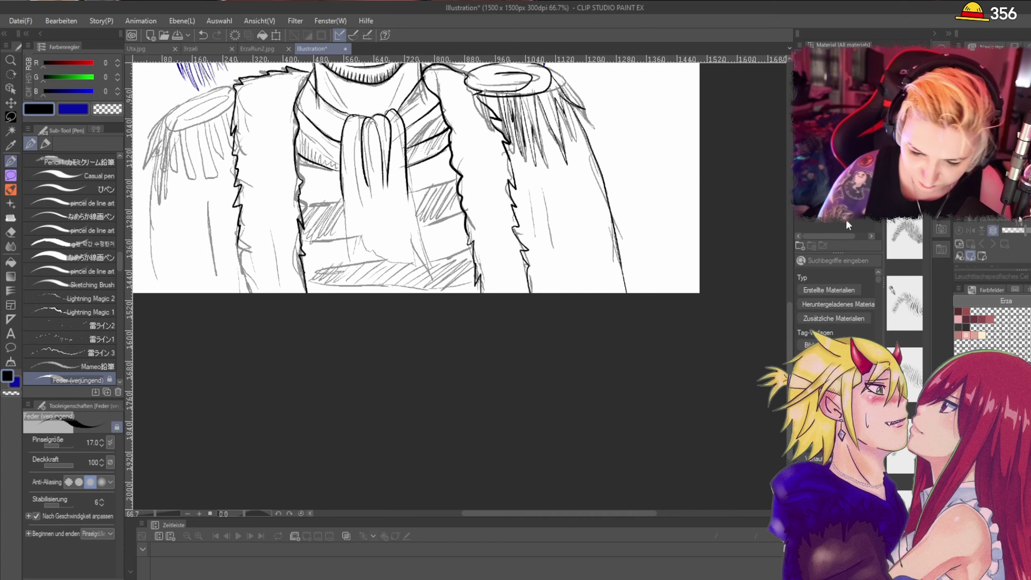
Step: Ink the left epaulette's oval pad and the outermost strands of its fringe
{"action": "mouse_move", "coordinate": [267, 68]}
{"action": "left_mouse_down"}
{"action": "mouse_move", "coordinate": [356, 212]}
{"action": "mouse_move", "coordinate": [425, 227]}
{"action": "mouse_move", "coordinate": [302, 271]}
{"action": "mouse_move", "coordinate": [285, 315]}
{"action": "mouse_move", "coordinate": [357, 295]}
{"action": "mouse_move", "coordinate": [377, 256]}
{"action": "left_mouse_up"}
{"action": "scroll", "coordinate": [399, 242], "scroll_direction": "up", "scroll_amount": 1}
{"action": "mouse_move", "coordinate": [311, 304]}
{"action": "left_mouse_down"}
{"action": "mouse_move", "coordinate": [367, 278]}
{"action": "mouse_move", "coordinate": [370, 261]}
{"action": "mouse_move", "coordinate": [307, 283]}
{"action": "left_mouse_up"}
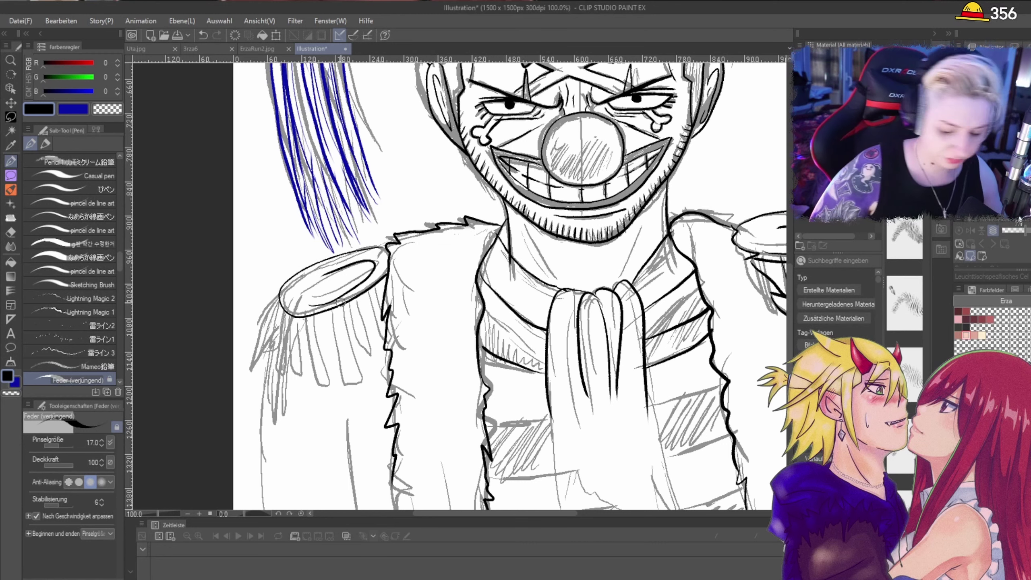
{"action": "mouse_move", "coordinate": [280, 296]}
{"action": "left_mouse_down"}
{"action": "mouse_move", "coordinate": [263, 346]}
{"action": "mouse_move", "coordinate": [281, 315]}
{"action": "mouse_move", "coordinate": [276, 406]}
{"action": "left_mouse_up"}
{"action": "left_click_drag", "start_coordinate": [276, 405], "coordinate": [283, 335]}
{"action": "left_click_drag", "start_coordinate": [283, 335], "coordinate": [286, 420]}
{"action": "left_click_drag", "start_coordinate": [300, 300], "coordinate": [284, 353]}
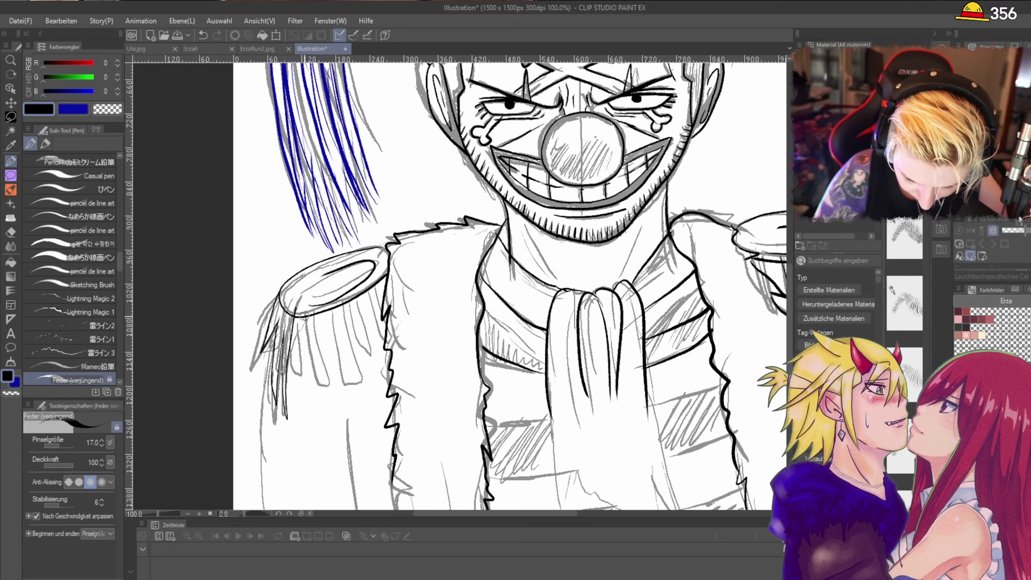
{"action": "left_click_drag", "start_coordinate": [305, 312], "coordinate": [317, 419]}
{"action": "left_click_drag", "start_coordinate": [312, 352], "coordinate": [333, 421]}
{"action": "left_click_drag", "start_coordinate": [321, 308], "coordinate": [325, 361]}
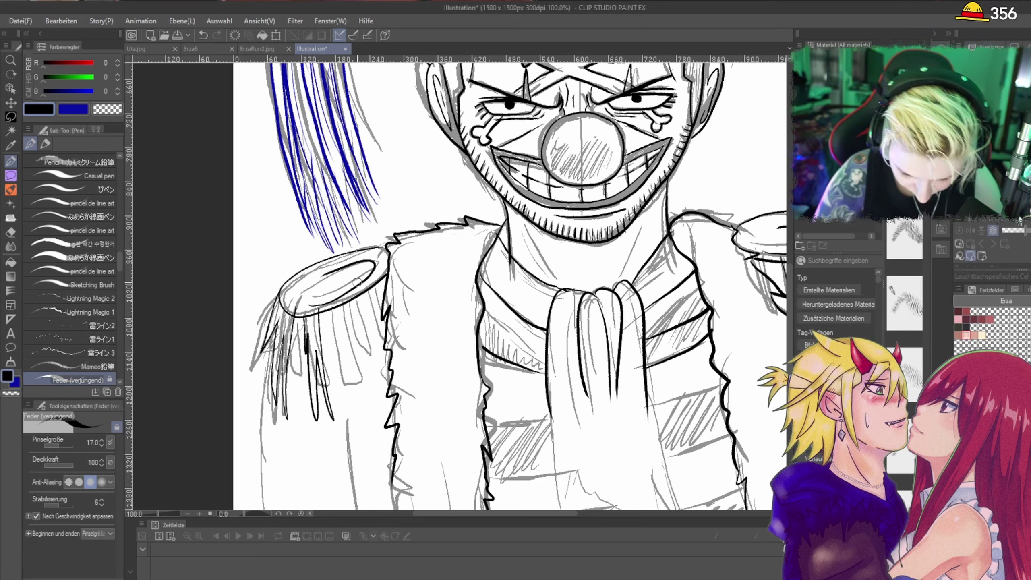
{"action": "key", "text": "ctrl+z"}
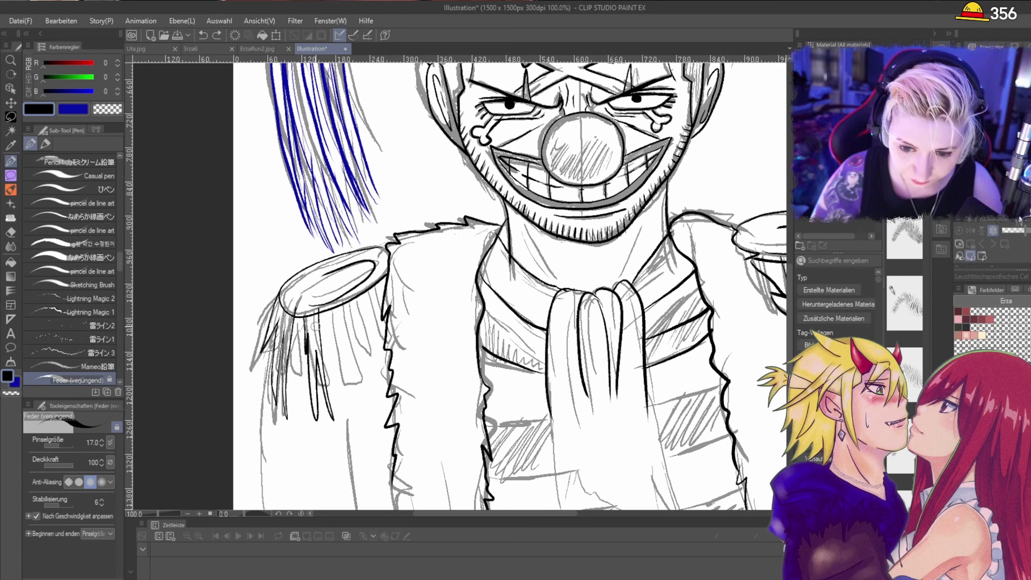
{"action": "key", "text": "ctrl+z"}
{"action": "key", "text": "ctrl+z"}
{"action": "key", "text": "ctrl+z"}
{"action": "key", "text": "ctrl+z"}
{"action": "key", "text": "ctrl+z"}
{"action": "scroll", "coordinate": [312, 320], "scroll_direction": "up", "scroll_amount": 1}
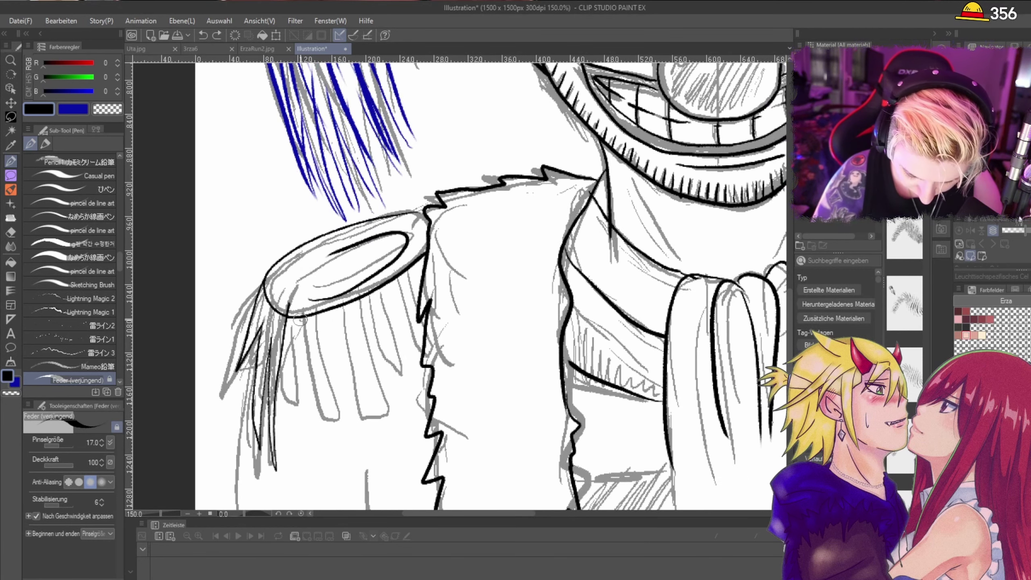
{"action": "key", "text": "ctrl+z"}
Step: Ink jagged fringe strands along the whole left epaulette and the left sleeve's outer line down to the canvas bottom
{"action": "mouse_move", "coordinate": [255, 361]}
{"action": "left_mouse_down"}
{"action": "mouse_move", "coordinate": [250, 419]}
{"action": "mouse_move", "coordinate": [279, 307]}
{"action": "mouse_move", "coordinate": [276, 439]}
{"action": "mouse_move", "coordinate": [282, 340]}
{"action": "mouse_move", "coordinate": [297, 347]}
{"action": "mouse_move", "coordinate": [299, 452]}
{"action": "mouse_move", "coordinate": [300, 404]}
{"action": "mouse_move", "coordinate": [316, 448]}
{"action": "mouse_move", "coordinate": [314, 323]}
{"action": "mouse_move", "coordinate": [328, 336]}
{"action": "mouse_move", "coordinate": [338, 423]}
{"action": "mouse_move", "coordinate": [349, 379]}
{"action": "mouse_move", "coordinate": [358, 404]}
{"action": "mouse_move", "coordinate": [350, 305]}
{"action": "mouse_move", "coordinate": [377, 429]}
{"action": "mouse_move", "coordinate": [390, 390]}
{"action": "mouse_move", "coordinate": [382, 302]}
{"action": "mouse_move", "coordinate": [397, 311]}
{"action": "mouse_move", "coordinate": [420, 410]}
{"action": "mouse_move", "coordinate": [411, 263]}
{"action": "mouse_move", "coordinate": [426, 352]}
{"action": "left_mouse_up"}
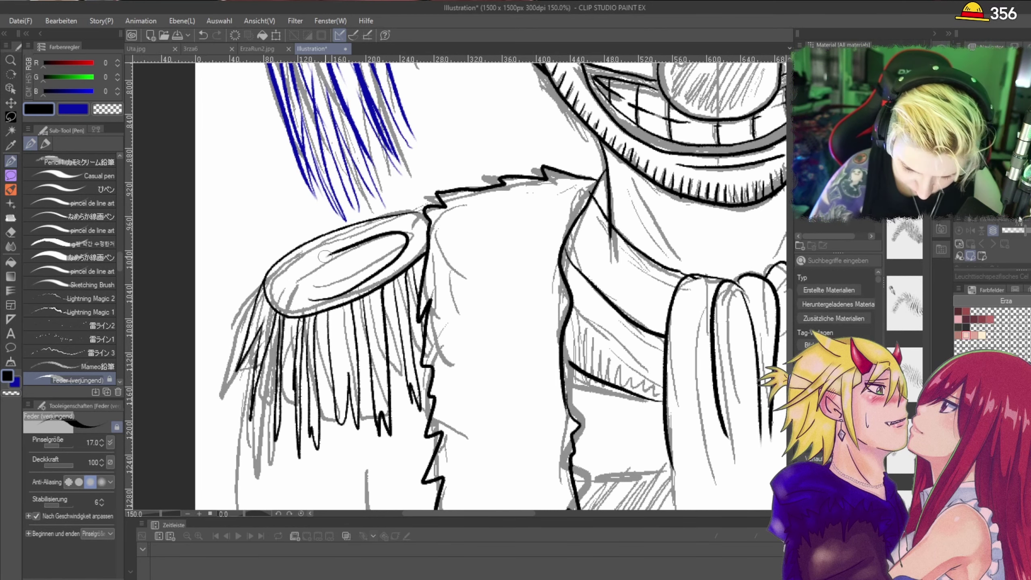
{"action": "scroll", "coordinate": [325, 256], "scroll_direction": "down", "scroll_amount": 2}
{"action": "left_click_drag", "start_coordinate": [292, 315], "coordinate": [283, 442]}
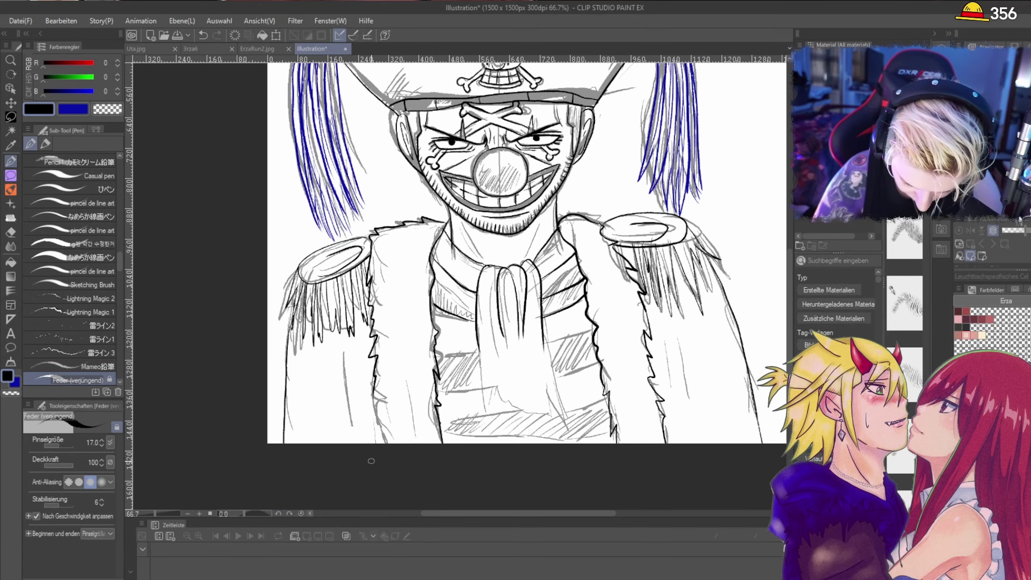
Step: Ink the middle shirt stripes on both sides of the hanging scarf and the next lower stripe on the left
{"action": "scroll", "coordinate": [551, 289], "scroll_direction": "up", "scroll_amount": 1}
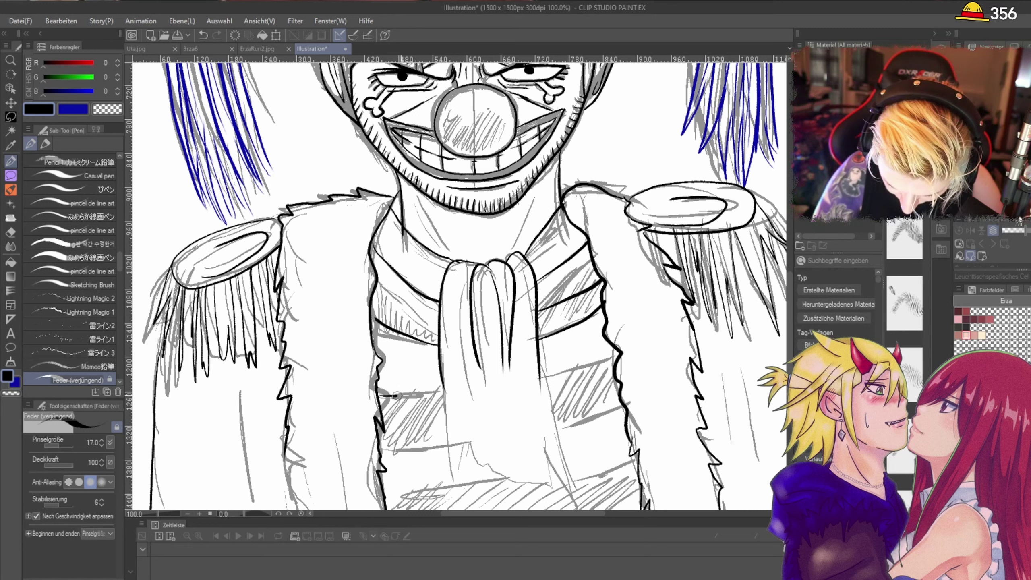
{"action": "left_click_drag", "start_coordinate": [396, 395], "coordinate": [434, 389]}
{"action": "left_click_drag", "start_coordinate": [560, 373], "coordinate": [610, 357]}
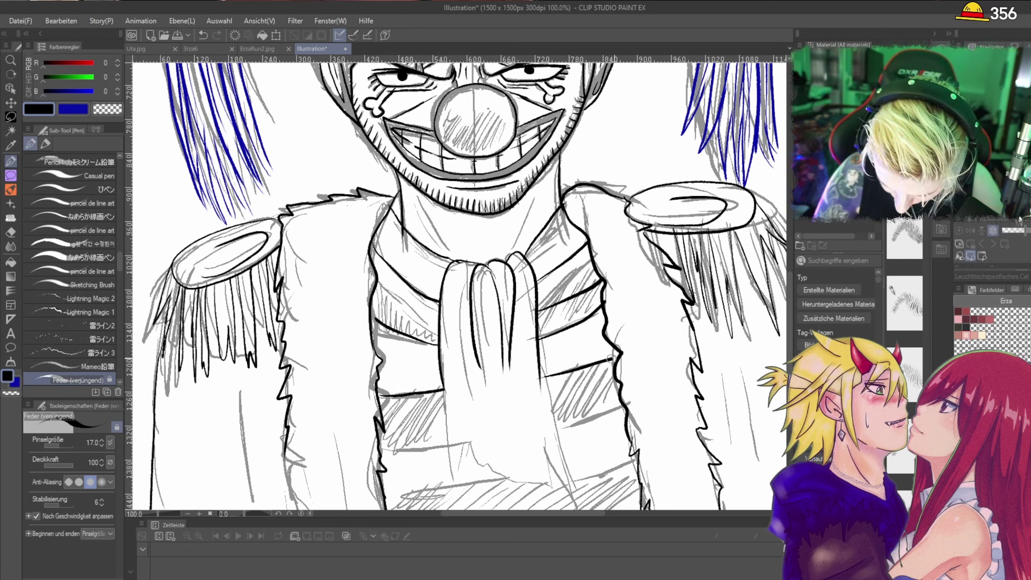
{"action": "left_click_drag", "start_coordinate": [381, 449], "coordinate": [453, 446]}
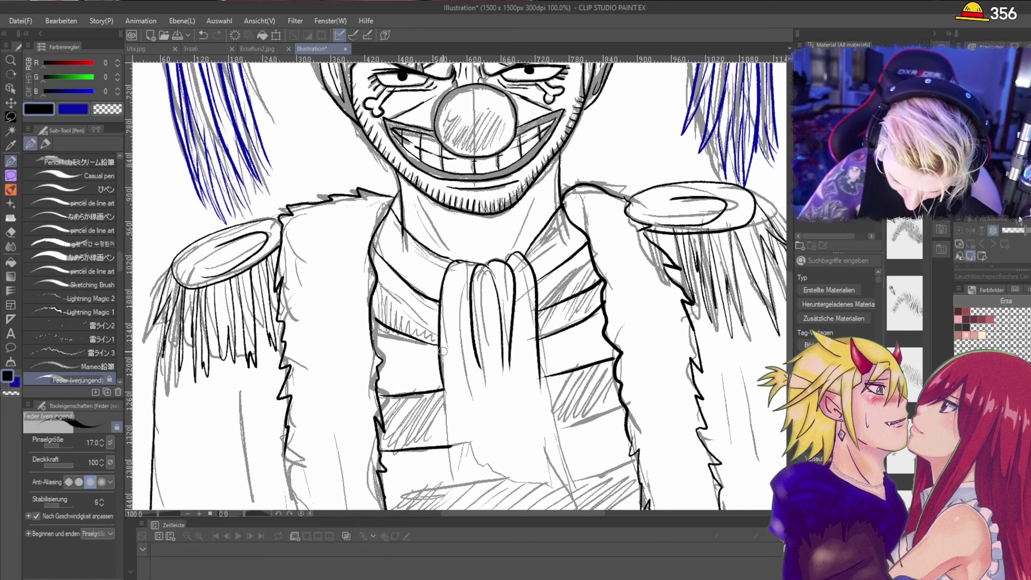
Step: Ink the hanging scarf's lower sides and ragged end, the lower right shirt stripe and the two bottom stripes across the waist
{"action": "mouse_move", "coordinate": [443, 351]}
{"action": "left_mouse_down"}
{"action": "mouse_move", "coordinate": [454, 485]}
{"action": "mouse_move", "coordinate": [482, 462]}
{"action": "mouse_move", "coordinate": [572, 493]}
{"action": "mouse_move", "coordinate": [540, 374]}
{"action": "left_mouse_up"}
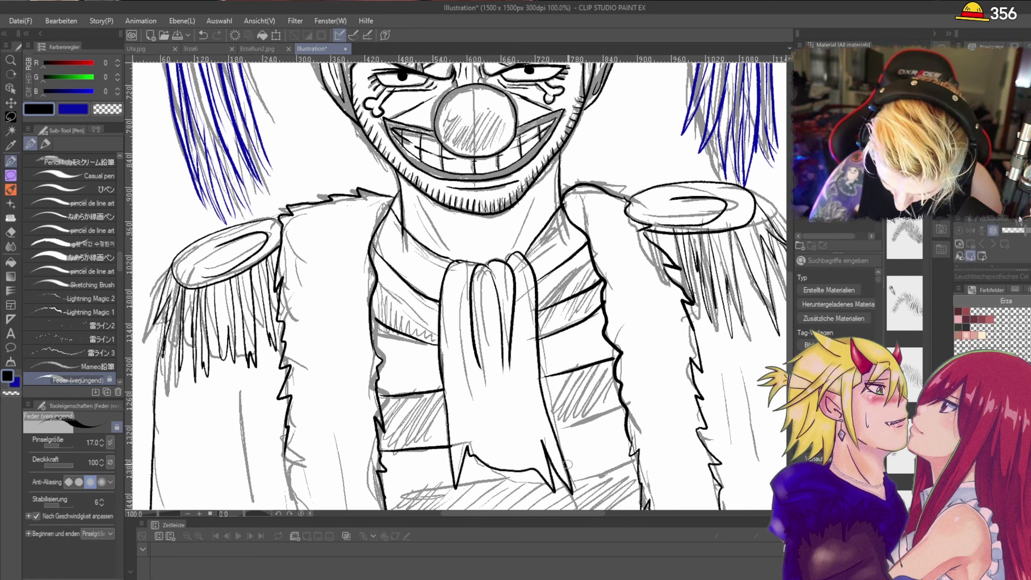
{"action": "left_click_drag", "start_coordinate": [552, 428], "coordinate": [617, 411]}
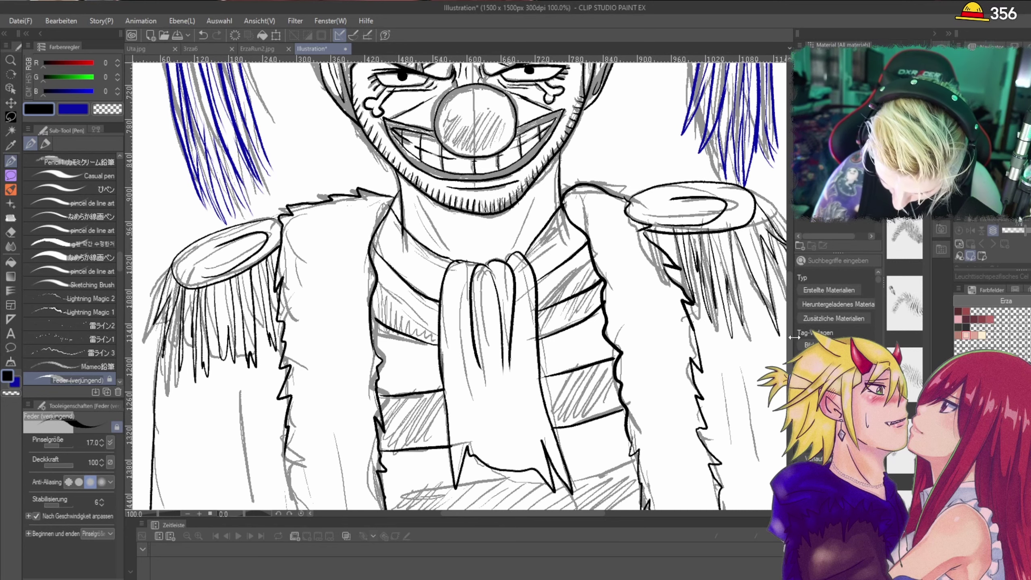
{"action": "scroll", "coordinate": [790, 368], "scroll_direction": "down", "scroll_amount": 3}
{"action": "mouse_move", "coordinate": [391, 408]}
{"action": "left_mouse_down"}
{"action": "mouse_move", "coordinate": [553, 400]}
{"action": "mouse_move", "coordinate": [638, 377]}
{"action": "left_mouse_up"}
{"action": "mouse_move", "coordinate": [392, 435]}
{"action": "left_mouse_down"}
{"action": "mouse_move", "coordinate": [532, 428]}
{"action": "mouse_move", "coordinate": [637, 399]}
{"action": "left_mouse_up"}
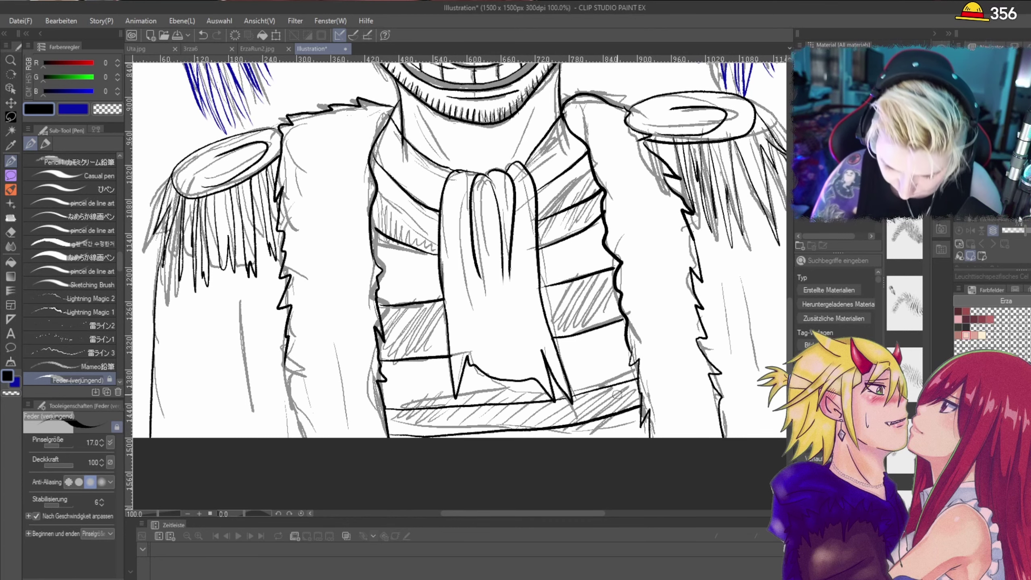
Step: Ink the neck lines running down to the scarf knot on both sides, and undo the short extra stroke above the knot
{"action": "scroll", "coordinate": [611, 394], "scroll_direction": "down", "scroll_amount": 1}
{"action": "scroll", "coordinate": [581, 211], "scroll_direction": "up", "scroll_amount": 2}
{"action": "left_click_drag", "start_coordinate": [571, 161], "coordinate": [506, 292]}
{"action": "left_click_drag", "start_coordinate": [438, 291], "coordinate": [369, 196]}
{"action": "left_click_drag", "start_coordinate": [476, 296], "coordinate": [455, 272]}
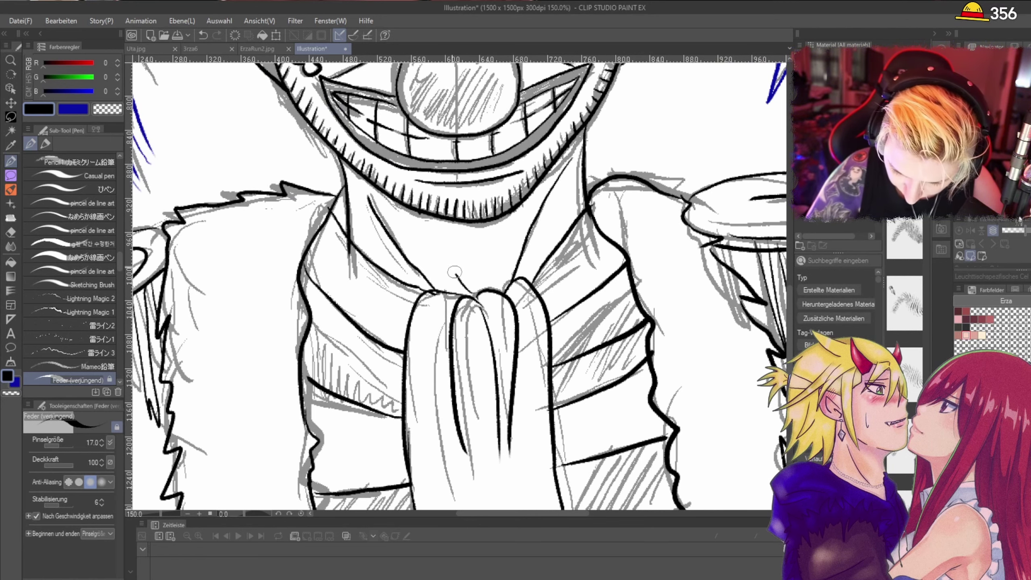
{"action": "key", "text": "ctrl+z"}
Step: Hide the grey sketch layer and check the black line art on its own
{"action": "scroll", "coordinate": [426, 209], "scroll_direction": "down", "scroll_amount": 5}
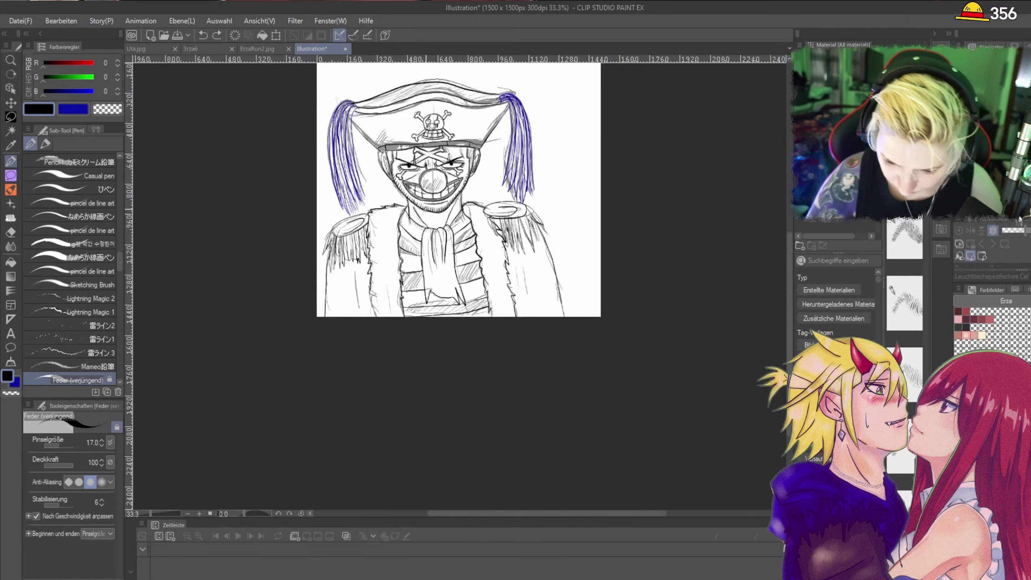
{"action": "scroll", "coordinate": [503, 122], "scroll_direction": "up", "scroll_amount": 2}
{"action": "left_click", "coordinate": [960, 447]}
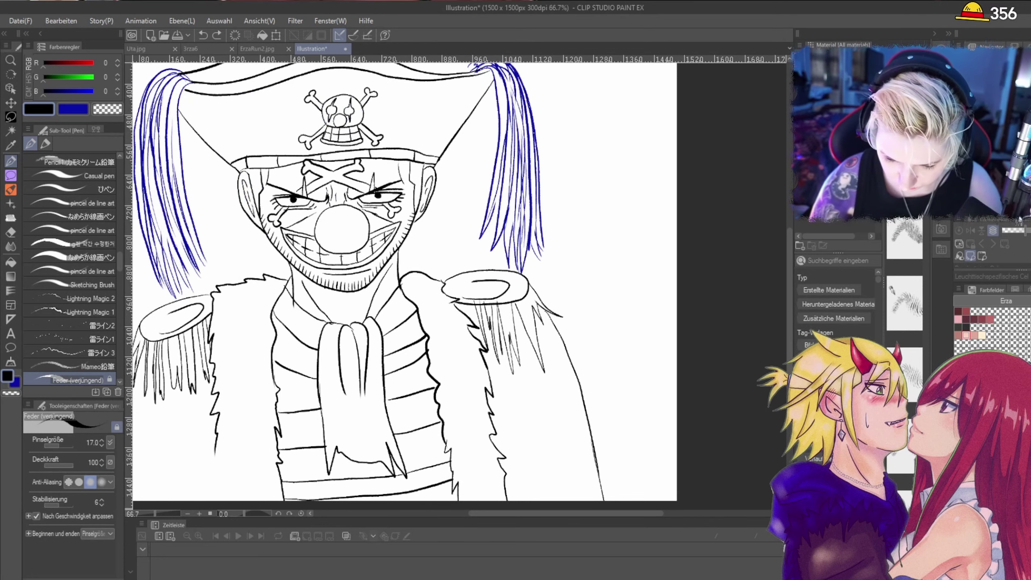
{"action": "scroll", "coordinate": [454, 294], "scroll_direction": "down", "scroll_amount": 1}
{"action": "scroll", "coordinate": [325, 310], "scroll_direction": "up", "scroll_amount": 2}
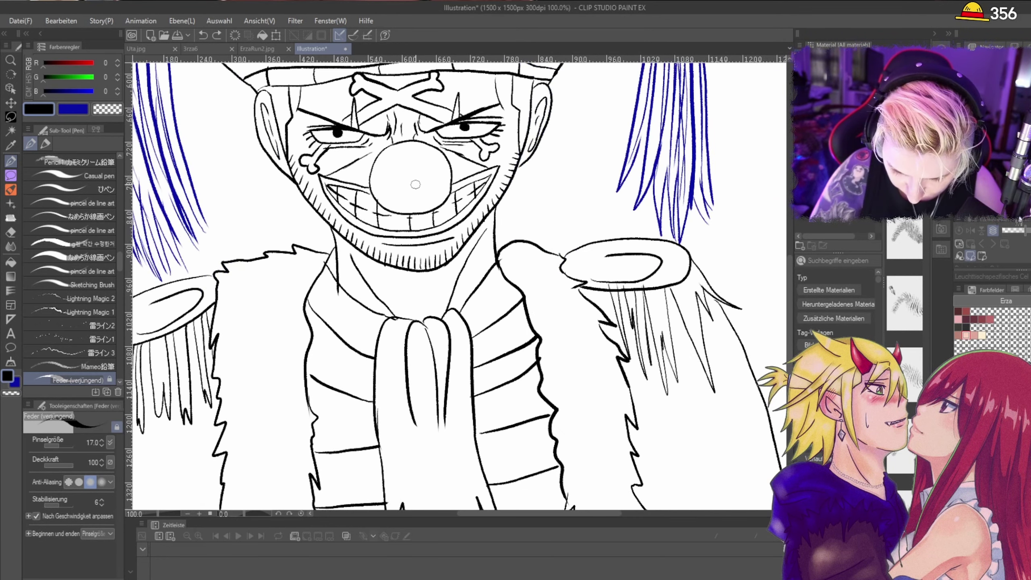
{"action": "scroll", "coordinate": [415, 184], "scroll_direction": "up", "scroll_amount": 2}
{"action": "scroll", "coordinate": [348, 201], "scroll_direction": "down", "scroll_amount": 2}
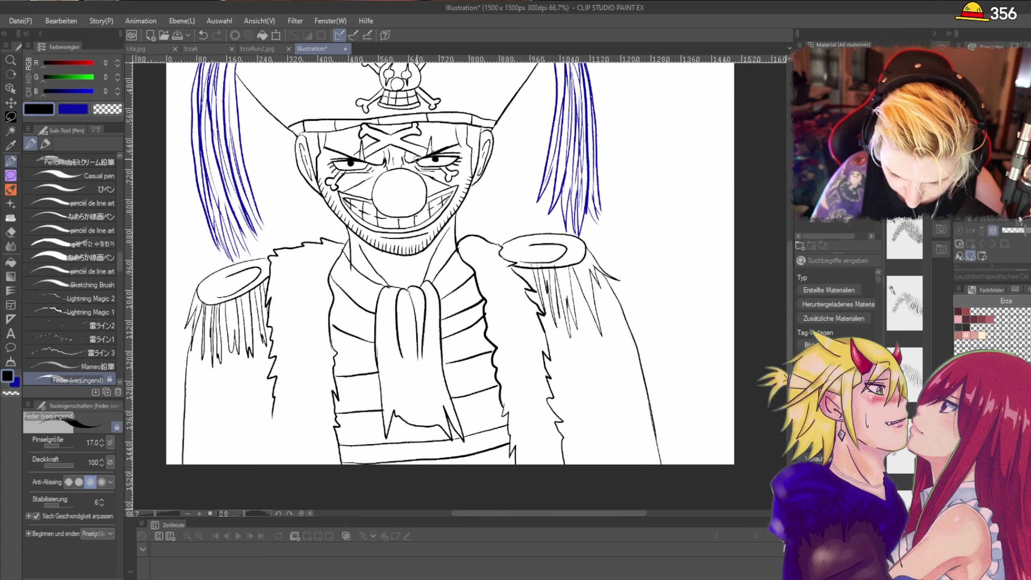
Step: Add thin crease lines above the upper eyelids of both eyes
{"action": "scroll", "coordinate": [445, 133], "scroll_direction": "up", "scroll_amount": 2}
{"action": "left_click_drag", "start_coordinate": [402, 175], "coordinate": [458, 169]}
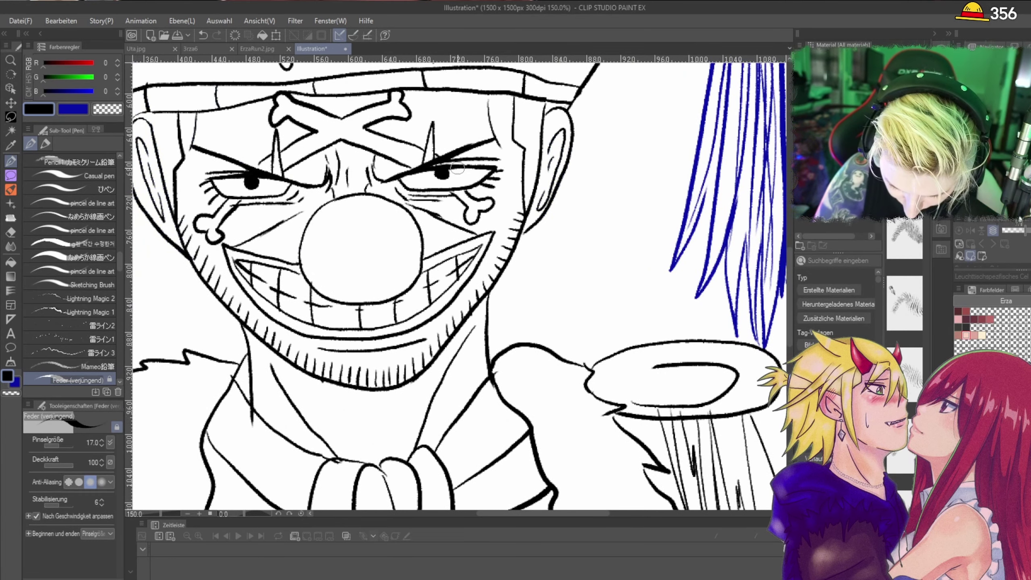
{"action": "scroll", "coordinate": [451, 149], "scroll_direction": "down", "scroll_amount": 1}
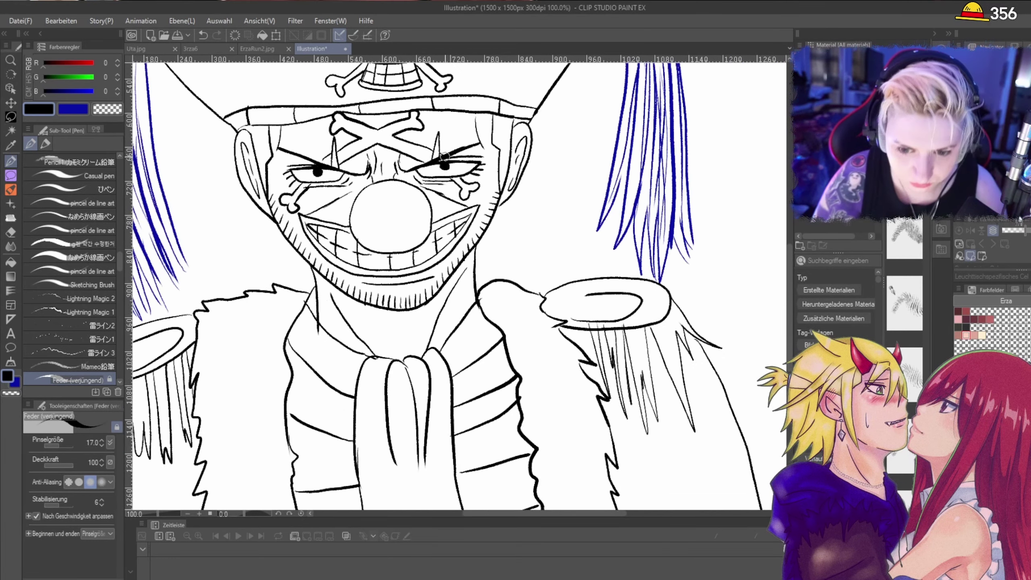
{"action": "scroll", "coordinate": [451, 188], "scroll_direction": "up", "scroll_amount": 1}
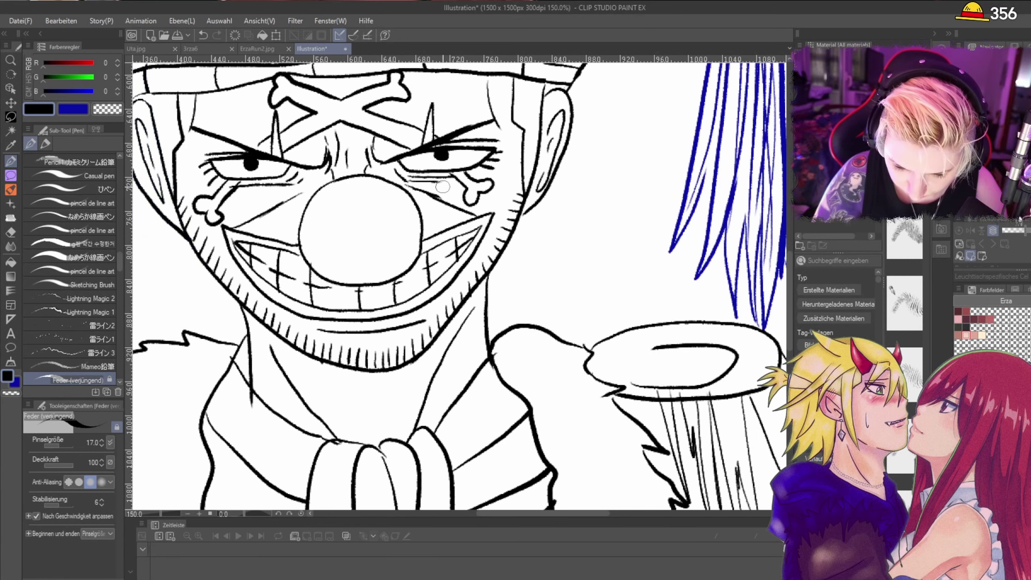
{"action": "scroll", "coordinate": [435, 190], "scroll_direction": "down", "scroll_amount": 2}
{"action": "scroll", "coordinate": [357, 190], "scroll_direction": "up", "scroll_amount": 3}
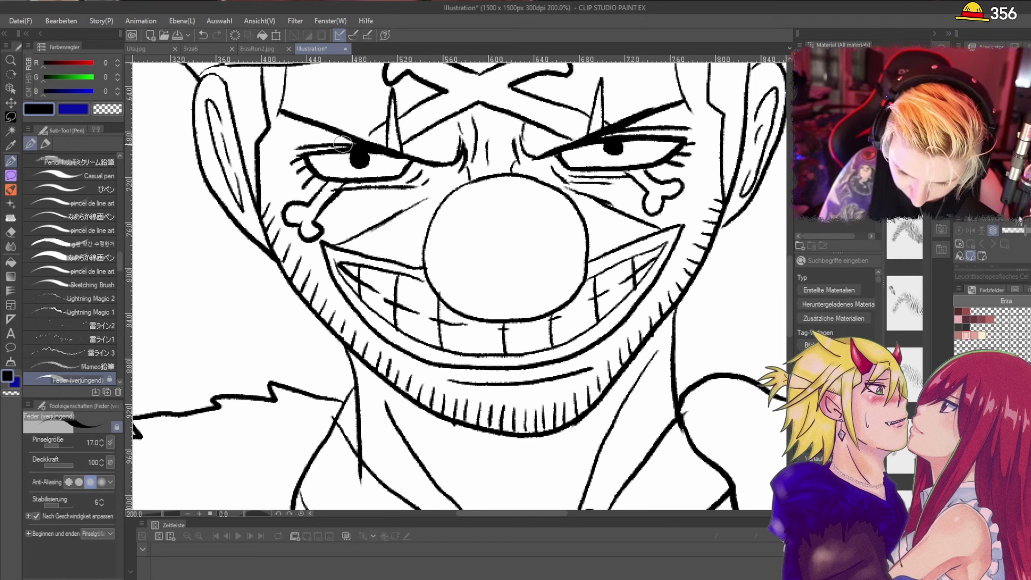
{"action": "left_click_drag", "start_coordinate": [289, 149], "coordinate": [347, 141]}
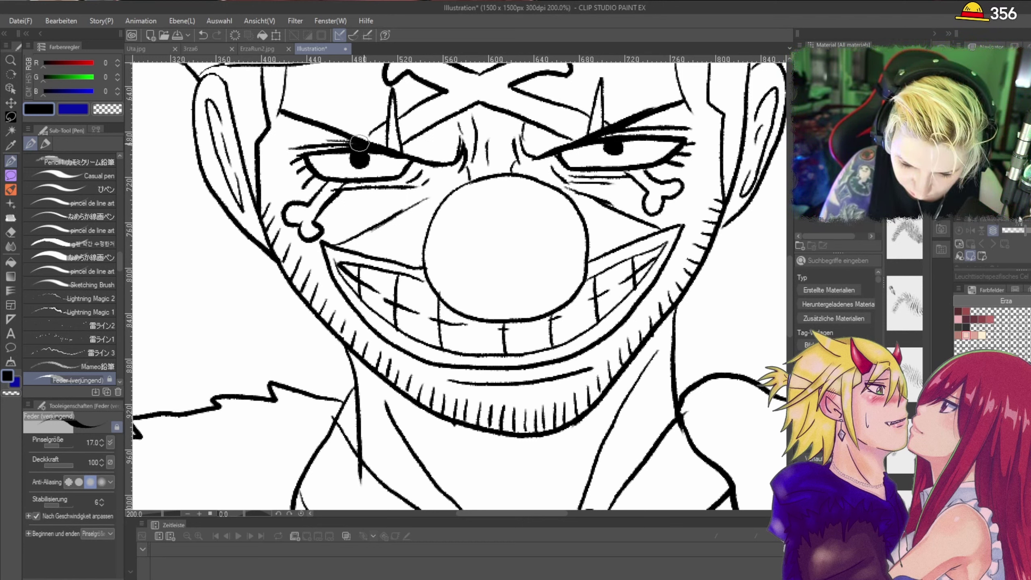
Step: Examine the whole inked figure, from the face and scarf to the coat, epaulettes and hat, for missing or faulty lines
{"action": "scroll", "coordinate": [636, 129], "scroll_direction": "down", "scroll_amount": 3}
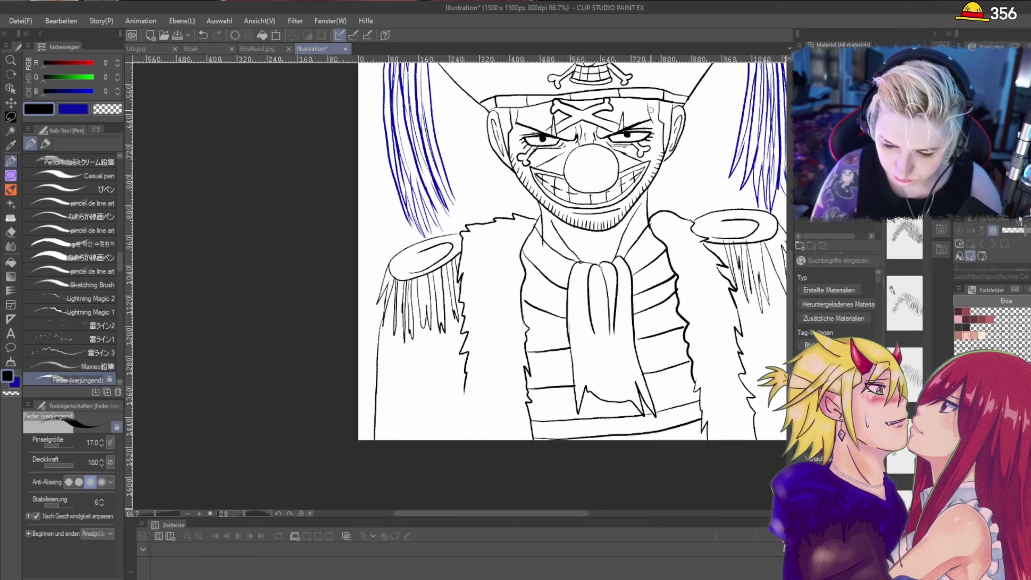
{"action": "scroll", "coordinate": [719, 156], "scroll_direction": "up", "scroll_amount": 1}
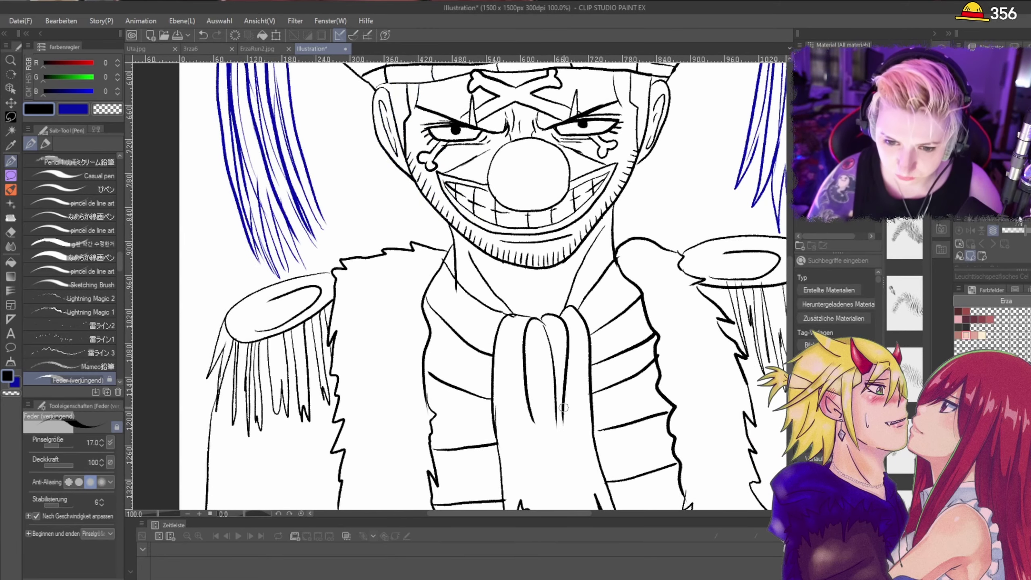
{"action": "left_click_drag", "start_coordinate": [512, 516], "coordinate": [552, 516]}
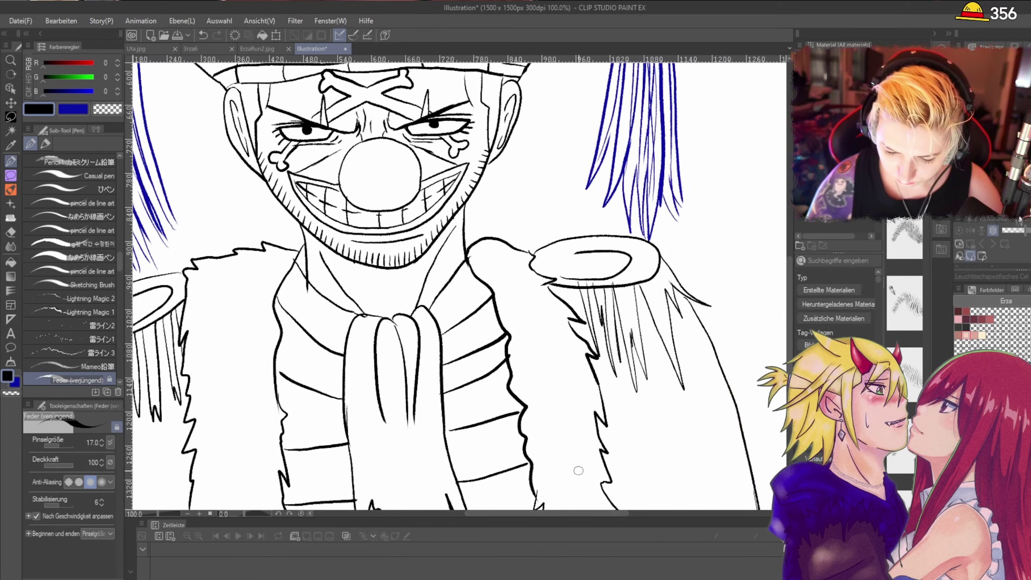
{"action": "key", "text": "ctrl+minus"}
{"action": "key", "text": "ctrl+minus"}
{"action": "scroll", "coordinate": [779, 318], "scroll_direction": "up", "scroll_amount": 2}
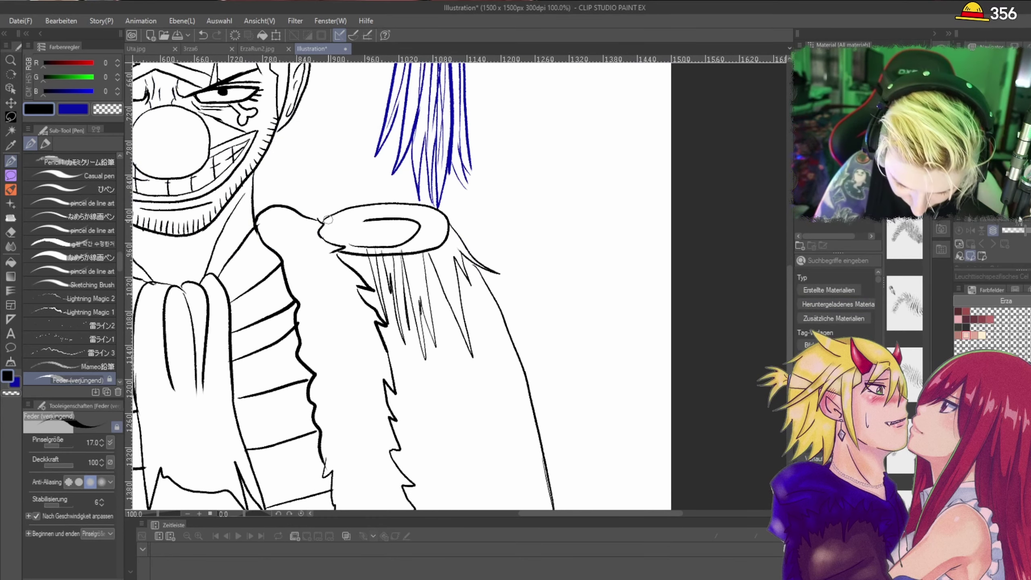
{"action": "scroll", "coordinate": [359, 202], "scroll_direction": "down", "scroll_amount": 3}
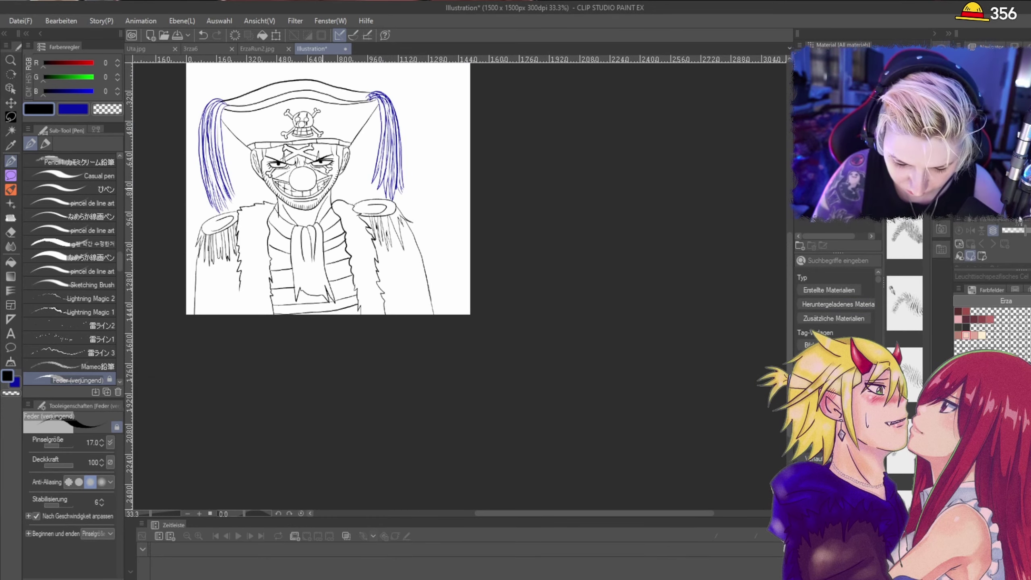
{"action": "scroll", "coordinate": [148, 207], "scroll_direction": "up", "scroll_amount": 2}
{"action": "scroll", "coordinate": [186, 248], "scroll_direction": "down", "scroll_amount": 1}
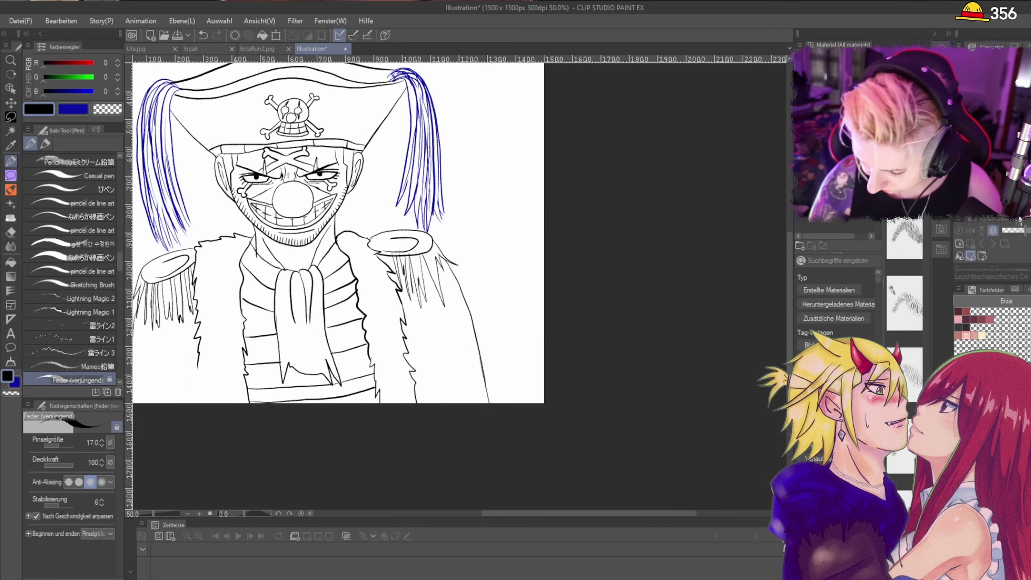
{"action": "scroll", "coordinate": [307, 200], "scroll_direction": "down", "scroll_amount": 3}
{"action": "scroll", "coordinate": [261, 146], "scroll_direction": "up", "scroll_amount": 3}
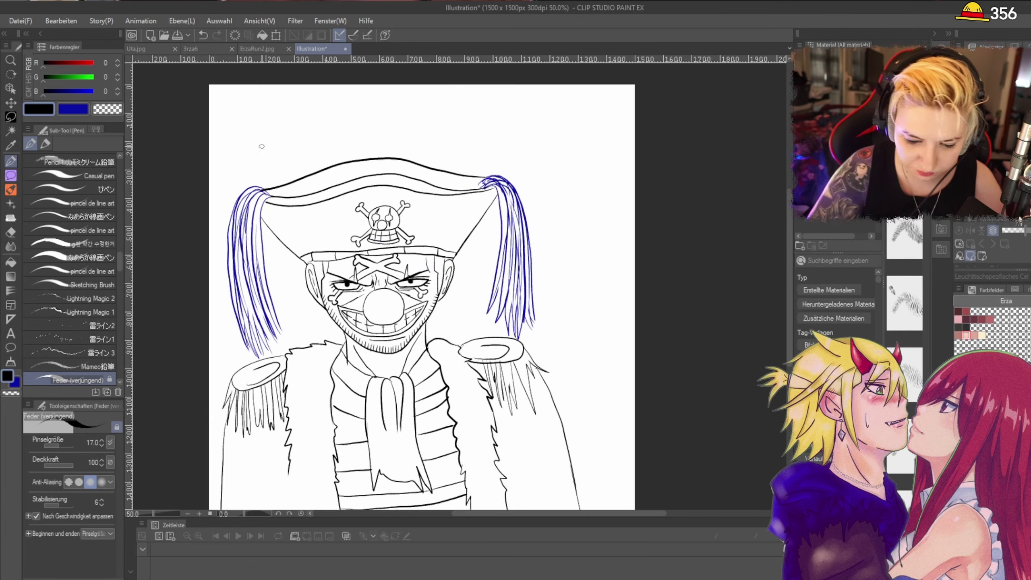
Step: Discard the trial lasso selection around the left hair tassel and switch to the custom lasso fill sub-tool
{"action": "left_click", "coordinate": [10, 117]}
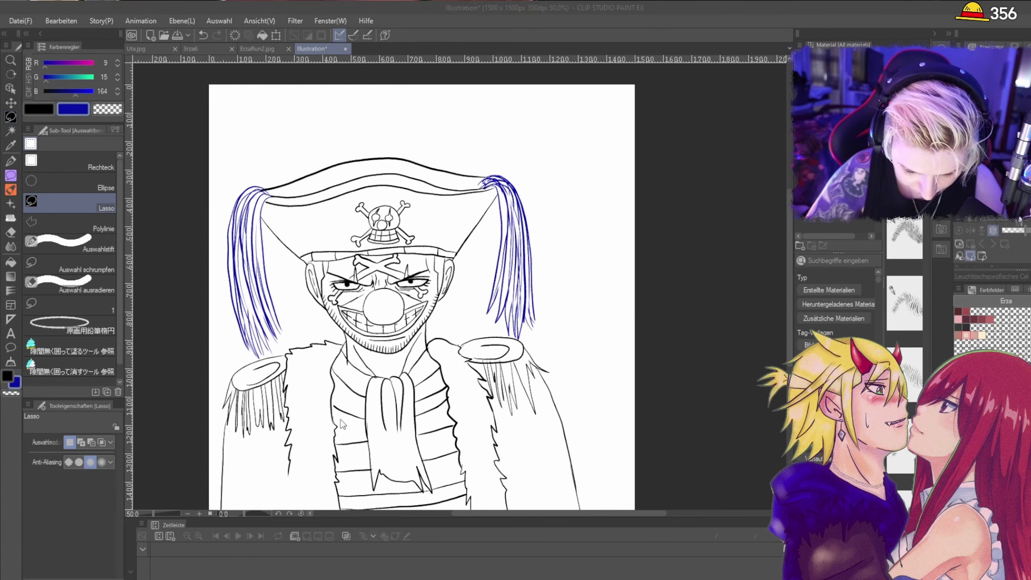
{"action": "scroll", "coordinate": [274, 191], "scroll_direction": "up", "scroll_amount": 2}
{"action": "mouse_move", "coordinate": [270, 183]}
{"action": "left_mouse_down"}
{"action": "mouse_move", "coordinate": [207, 216]}
{"action": "mouse_move", "coordinate": [195, 309]}
{"action": "mouse_move", "coordinate": [222, 456]}
{"action": "mouse_move", "coordinate": [240, 506]}
{"action": "mouse_move", "coordinate": [241, 477]}
{"action": "mouse_move", "coordinate": [258, 509]}
{"action": "mouse_move", "coordinate": [249, 436]}
{"action": "mouse_move", "coordinate": [267, 489]}
{"action": "mouse_move", "coordinate": [252, 419]}
{"action": "mouse_move", "coordinate": [277, 479]}
{"action": "mouse_move", "coordinate": [259, 405]}
{"action": "mouse_move", "coordinate": [290, 462]}
{"action": "mouse_move", "coordinate": [272, 395]}
{"action": "mouse_move", "coordinate": [315, 464]}
{"action": "mouse_move", "coordinate": [277, 363]}
{"action": "mouse_move", "coordinate": [267, 297]}
{"action": "mouse_move", "coordinate": [261, 231]}
{"action": "mouse_move", "coordinate": [269, 186]}
{"action": "mouse_move", "coordinate": [280, 163]}
{"action": "left_mouse_up"}
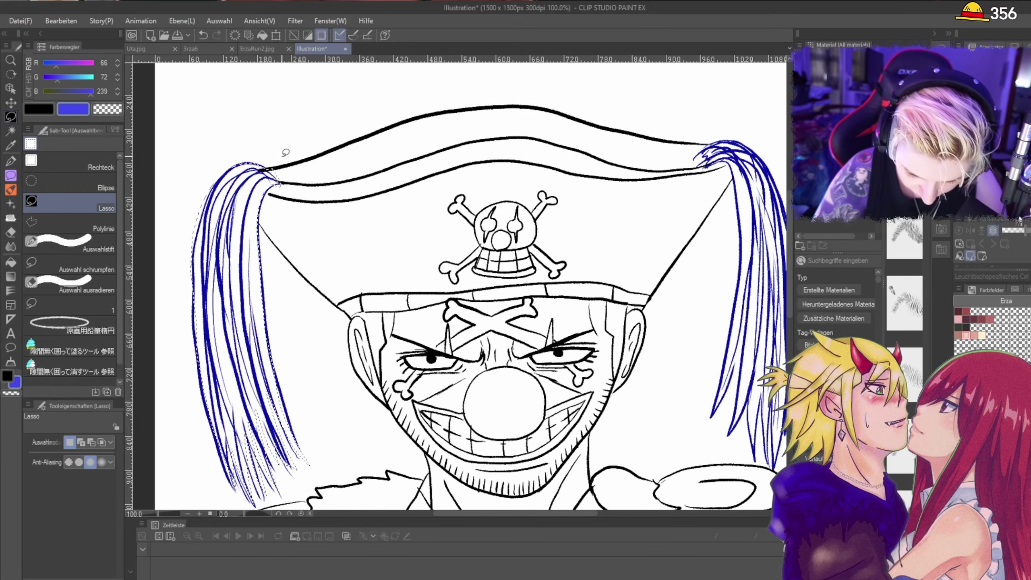
{"action": "left_click", "coordinate": [96, 309]}
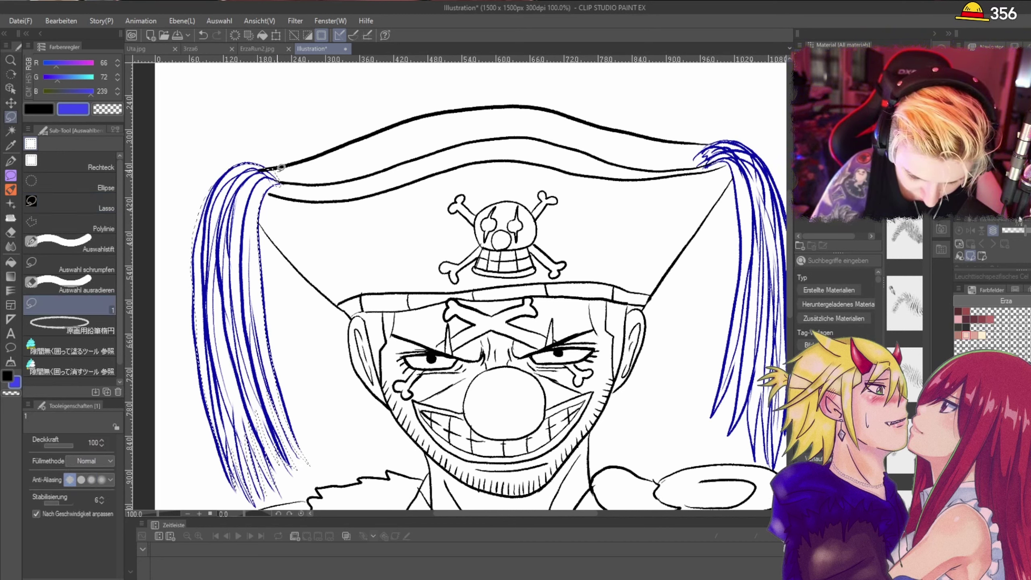
{"action": "left_click", "coordinate": [321, 36]}
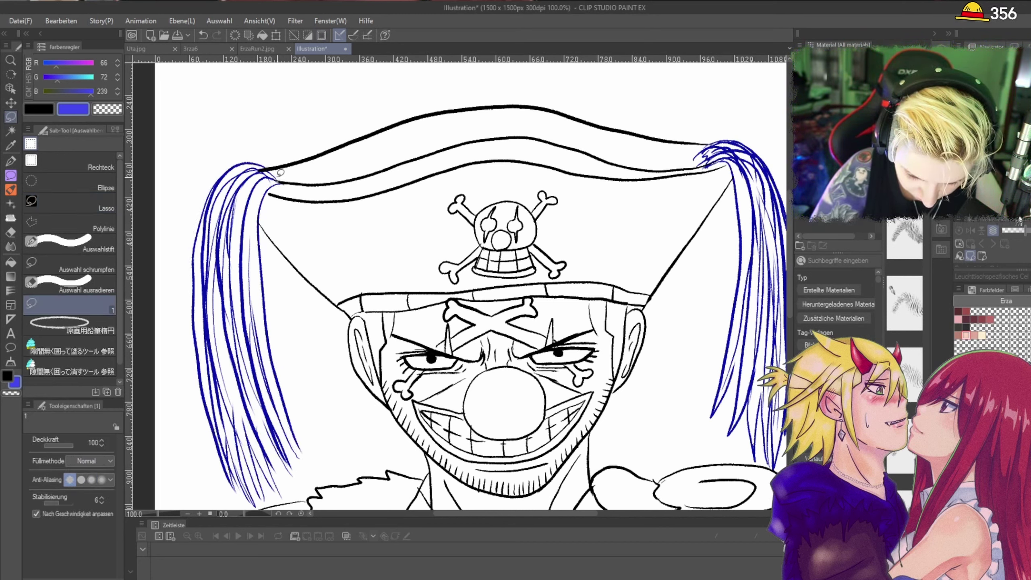
Step: Fill the left hair tassel with bright blue, RGB 66, 72, 239, including the gaps between its strands
{"action": "mouse_move", "coordinate": [272, 168]}
{"action": "left_mouse_down"}
{"action": "mouse_move", "coordinate": [200, 217]}
{"action": "mouse_move", "coordinate": [194, 319]}
{"action": "mouse_move", "coordinate": [221, 457]}
{"action": "mouse_move", "coordinate": [234, 479]}
{"action": "mouse_move", "coordinate": [249, 471]}
{"action": "mouse_move", "coordinate": [266, 497]}
{"action": "mouse_move", "coordinate": [244, 407]}
{"action": "mouse_move", "coordinate": [279, 492]}
{"action": "mouse_move", "coordinate": [265, 437]}
{"action": "mouse_move", "coordinate": [281, 466]}
{"action": "mouse_move", "coordinate": [290, 462]}
{"action": "mouse_move", "coordinate": [275, 423]}
{"action": "mouse_move", "coordinate": [301, 456]}
{"action": "mouse_move", "coordinate": [261, 285]}
{"action": "mouse_move", "coordinate": [276, 173]}
{"action": "left_mouse_up"}
{"action": "key", "text": "ctrl+z"}
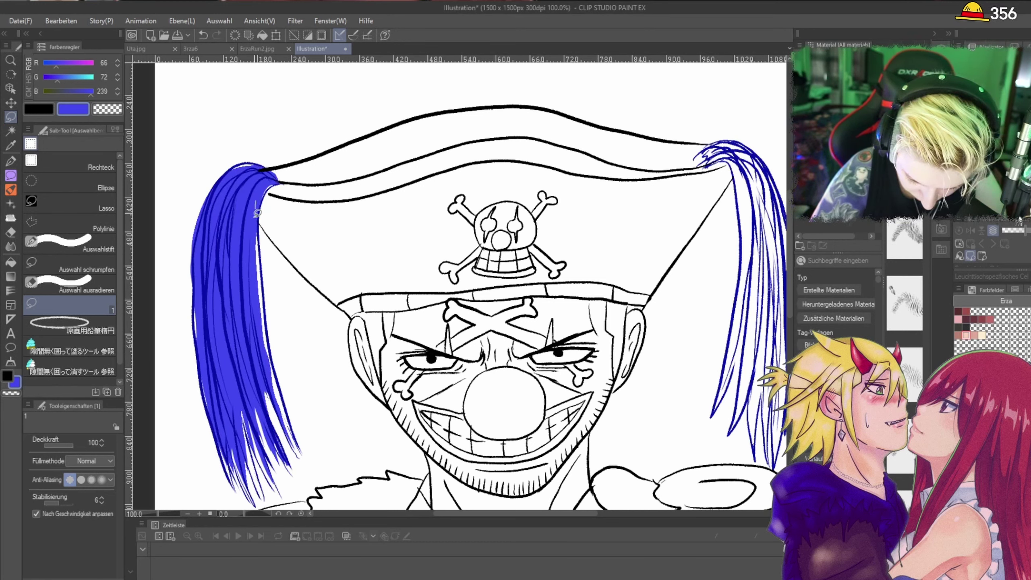
{"action": "mouse_move", "coordinate": [258, 213]}
{"action": "left_mouse_down"}
{"action": "mouse_move", "coordinate": [262, 246]}
{"action": "mouse_move", "coordinate": [258, 205]}
{"action": "left_mouse_up"}
{"action": "mouse_move", "coordinate": [256, 275]}
{"action": "left_mouse_down"}
{"action": "mouse_move", "coordinate": [271, 405]}
{"action": "mouse_move", "coordinate": [292, 452]}
{"action": "left_mouse_up"}
{"action": "mouse_move", "coordinate": [255, 310]}
{"action": "left_mouse_down"}
{"action": "mouse_move", "coordinate": [285, 392]}
{"action": "mouse_move", "coordinate": [261, 268]}
{"action": "left_mouse_up"}
{"action": "mouse_move", "coordinate": [193, 314]}
{"action": "left_mouse_down"}
{"action": "mouse_move", "coordinate": [194, 335]}
{"action": "mouse_move", "coordinate": [202, 293]}
{"action": "mouse_move", "coordinate": [262, 283]}
{"action": "left_mouse_up"}
{"action": "mouse_move", "coordinate": [199, 290]}
{"action": "left_mouse_down"}
{"action": "mouse_move", "coordinate": [199, 336]}
{"action": "mouse_move", "coordinate": [203, 291]}
{"action": "mouse_move", "coordinate": [208, 336]}
{"action": "left_mouse_up"}
{"action": "mouse_move", "coordinate": [235, 385]}
{"action": "left_mouse_down"}
{"action": "mouse_move", "coordinate": [266, 482]}
{"action": "mouse_move", "coordinate": [236, 357]}
{"action": "left_mouse_up"}
{"action": "mouse_move", "coordinate": [241, 376]}
{"action": "left_mouse_down"}
{"action": "mouse_move", "coordinate": [275, 478]}
{"action": "mouse_move", "coordinate": [245, 379]}
{"action": "left_mouse_up"}
{"action": "mouse_move", "coordinate": [248, 379]}
{"action": "left_mouse_down"}
{"action": "mouse_move", "coordinate": [273, 467]}
{"action": "mouse_move", "coordinate": [251, 361]}
{"action": "mouse_move", "coordinate": [282, 493]}
{"action": "mouse_move", "coordinate": [248, 343]}
{"action": "left_mouse_up"}
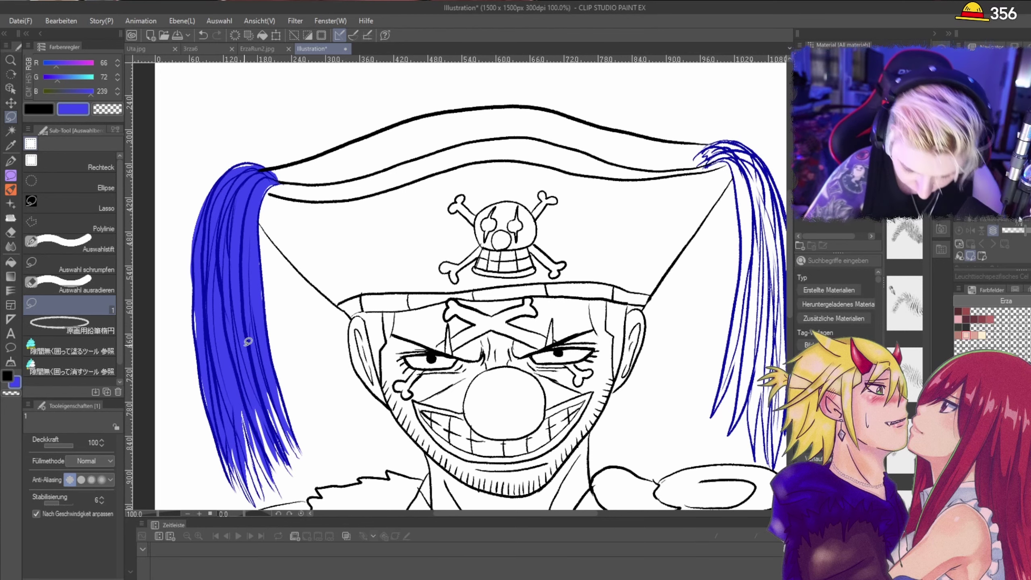
Step: Save the illustration
{"action": "scroll", "coordinate": [248, 341], "scroll_direction": "down", "scroll_amount": 2}
{"action": "scroll", "coordinate": [249, 343], "scroll_direction": "up", "scroll_amount": 1}
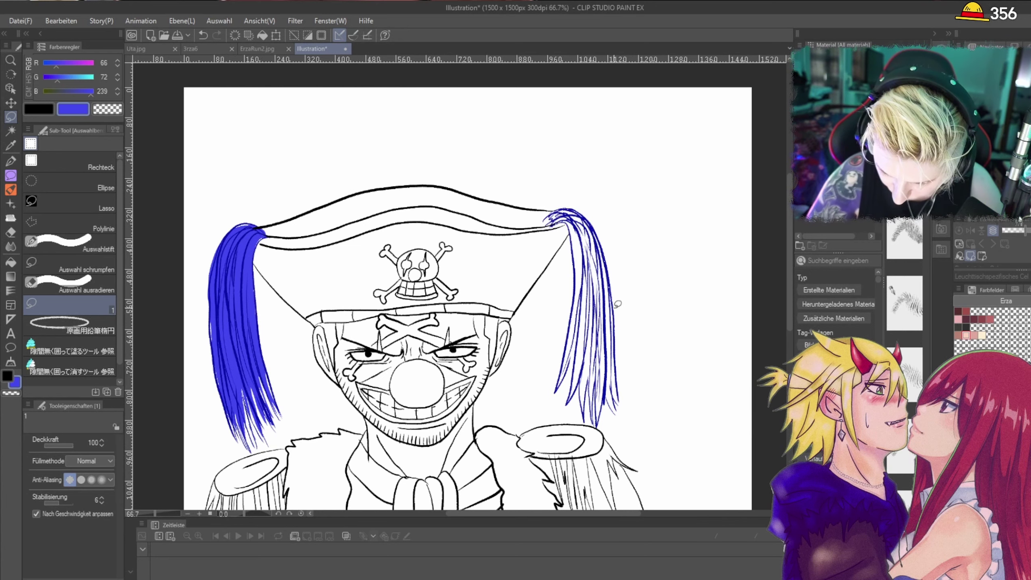
{"action": "scroll", "coordinate": [665, 353], "scroll_direction": "up", "scroll_amount": 1}
{"action": "left_click_drag", "start_coordinate": [552, 514], "coordinate": [570, 514]}
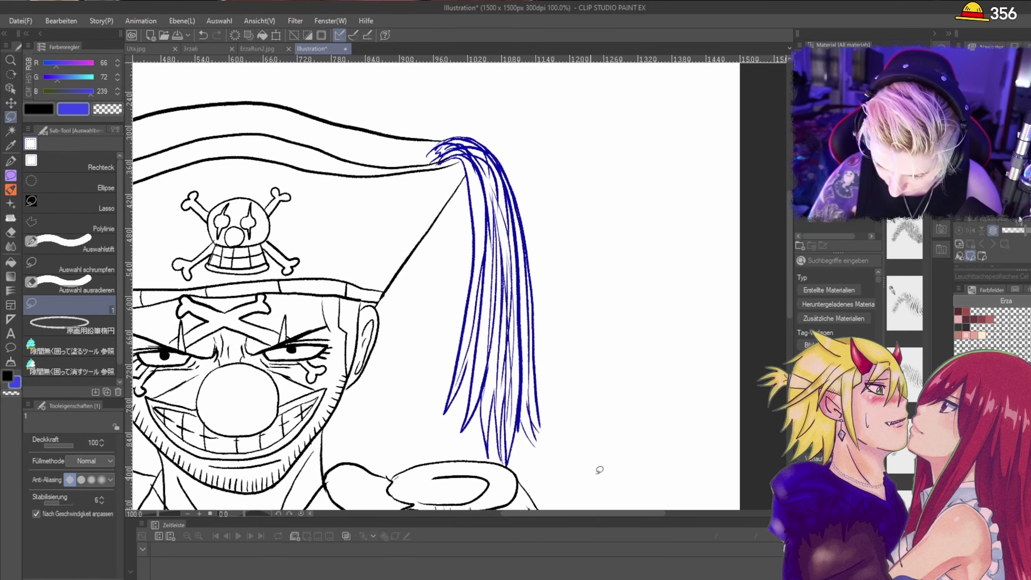
{"action": "scroll", "coordinate": [692, 407], "scroll_direction": "down", "scroll_amount": 1}
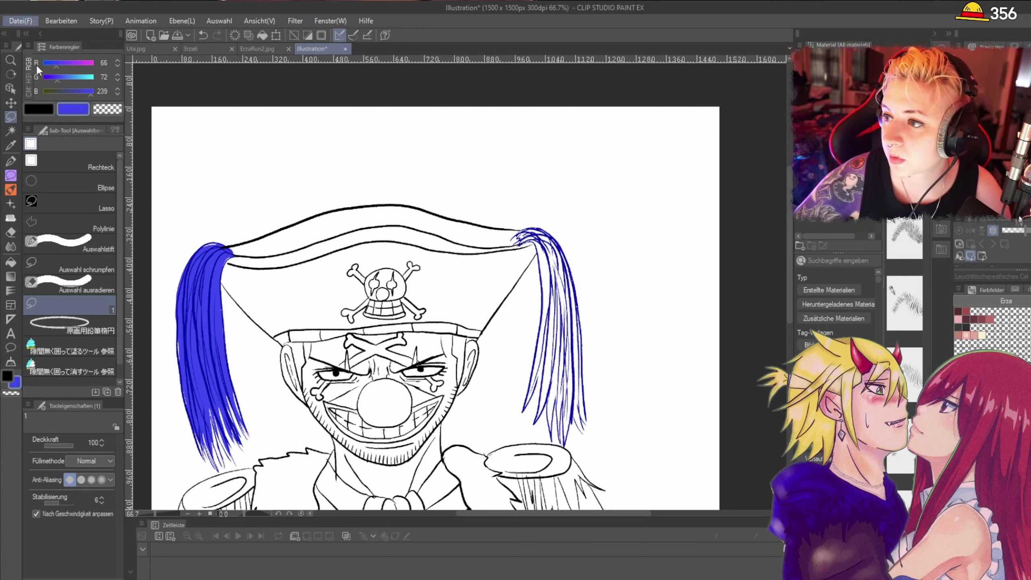
{"action": "key", "text": "ctrl+s"}
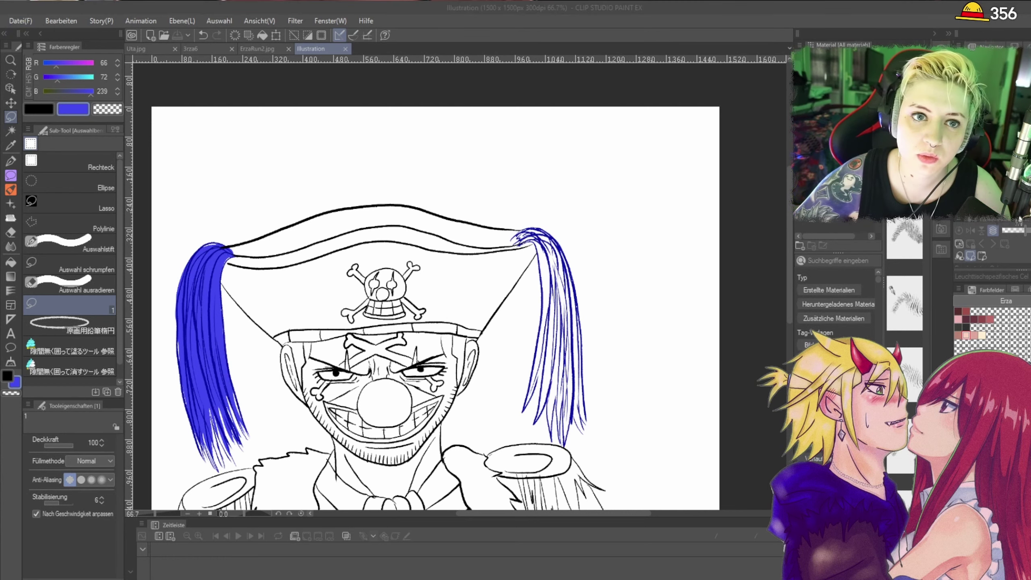
{"action": "left_click", "coordinate": [346, 49]}
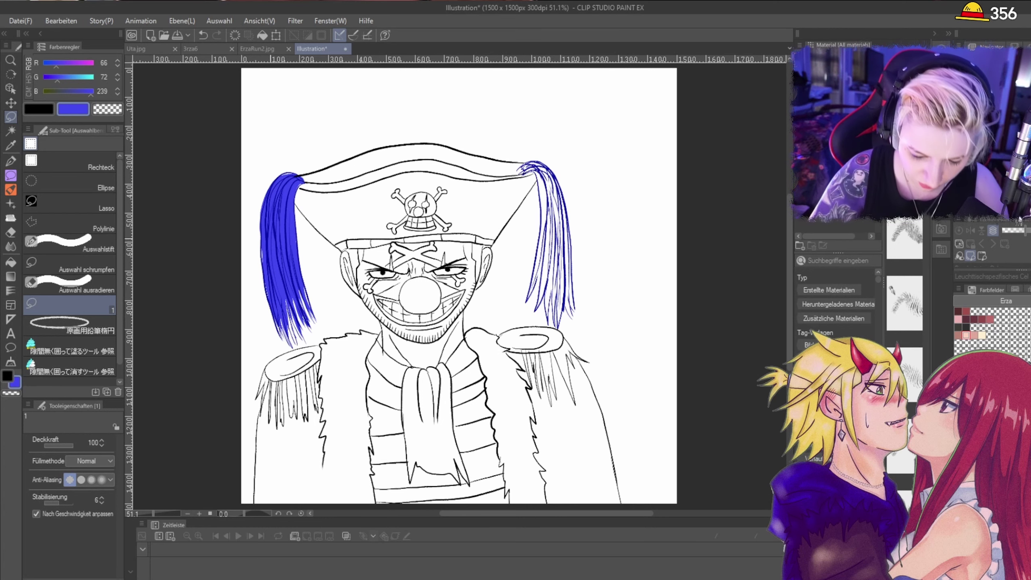
Step: Fill the right hair tassel beneath the hat's tip with the same bright blue, down to the strand ends
{"action": "scroll", "coordinate": [266, 234], "scroll_direction": "up", "scroll_amount": 1}
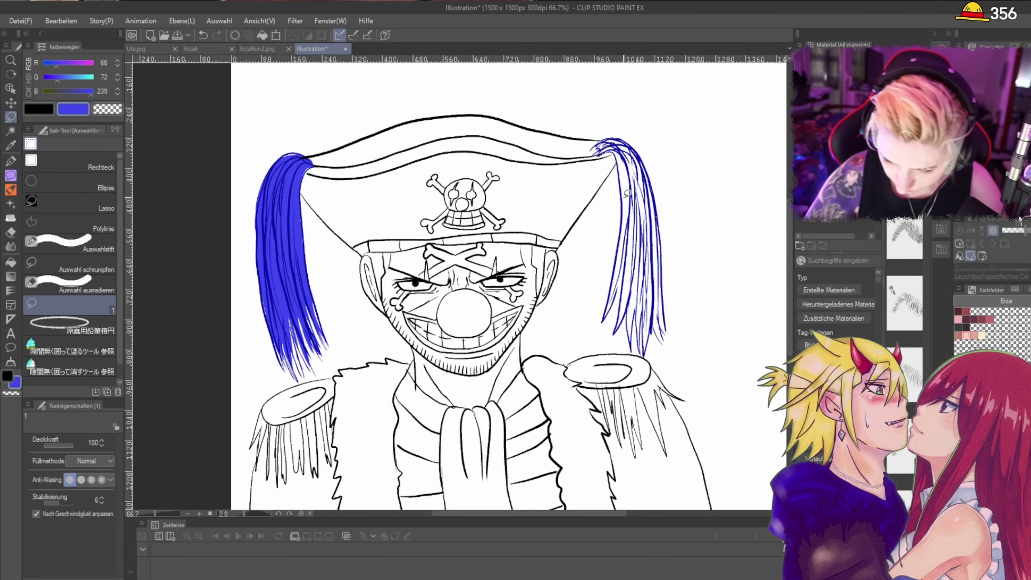
{"action": "scroll", "coordinate": [609, 154], "scroll_direction": "up", "scroll_amount": 1}
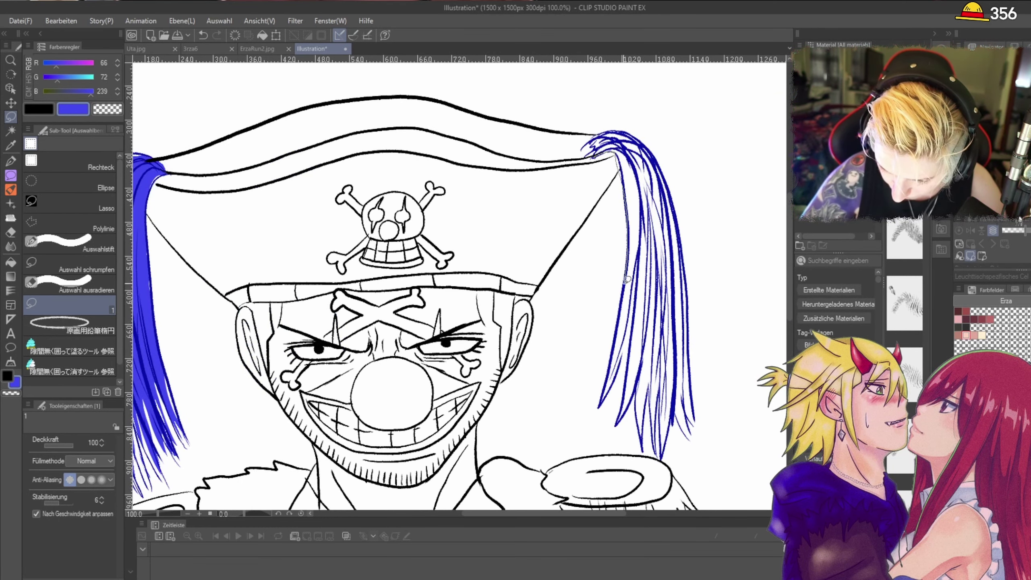
{"action": "mouse_move", "coordinate": [604, 399]}
{"action": "left_mouse_down"}
{"action": "mouse_move", "coordinate": [625, 358]}
{"action": "mouse_move", "coordinate": [620, 429]}
{"action": "mouse_move", "coordinate": [646, 437]}
{"action": "mouse_move", "coordinate": [660, 403]}
{"action": "mouse_move", "coordinate": [672, 450]}
{"action": "mouse_move", "coordinate": [685, 414]}
{"action": "mouse_move", "coordinate": [674, 306]}
{"action": "mouse_move", "coordinate": [696, 427]}
{"action": "mouse_move", "coordinate": [678, 210]}
{"action": "mouse_move", "coordinate": [638, 136]}
{"action": "mouse_move", "coordinate": [589, 151]}
{"action": "left_mouse_up"}
{"action": "mouse_move", "coordinate": [673, 288]}
{"action": "left_mouse_down"}
{"action": "mouse_move", "coordinate": [693, 400]}
{"action": "mouse_move", "coordinate": [680, 309]}
{"action": "left_mouse_up"}
{"action": "mouse_move", "coordinate": [639, 345]}
{"action": "left_mouse_down"}
{"action": "mouse_move", "coordinate": [645, 382]}
{"action": "mouse_move", "coordinate": [649, 352]}
{"action": "mouse_move", "coordinate": [681, 357]}
{"action": "left_mouse_up"}
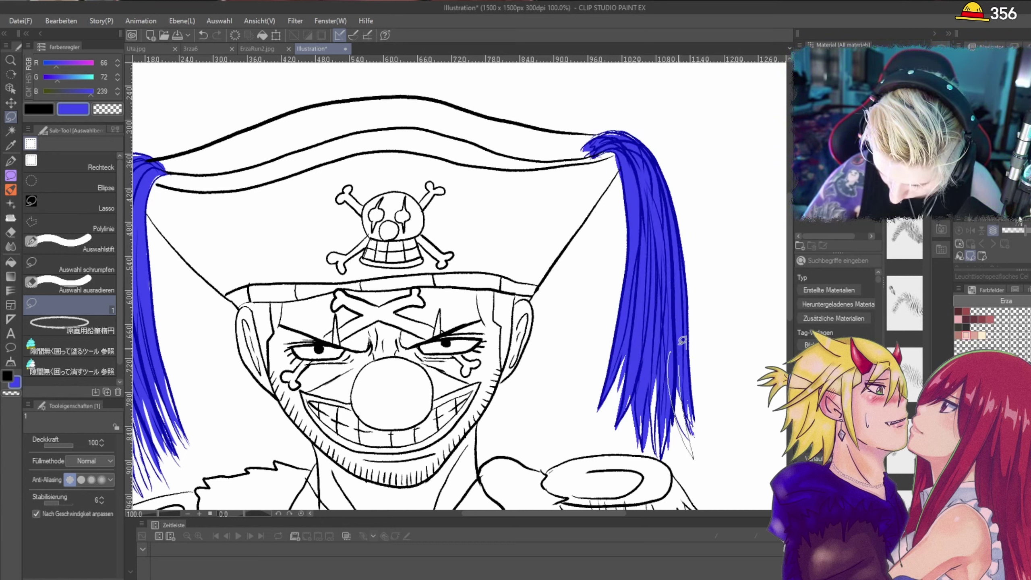
{"action": "scroll", "coordinate": [691, 321], "scroll_direction": "down", "scroll_amount": 2}
{"action": "scroll", "coordinate": [691, 320], "scroll_direction": "up", "scroll_amount": 1}
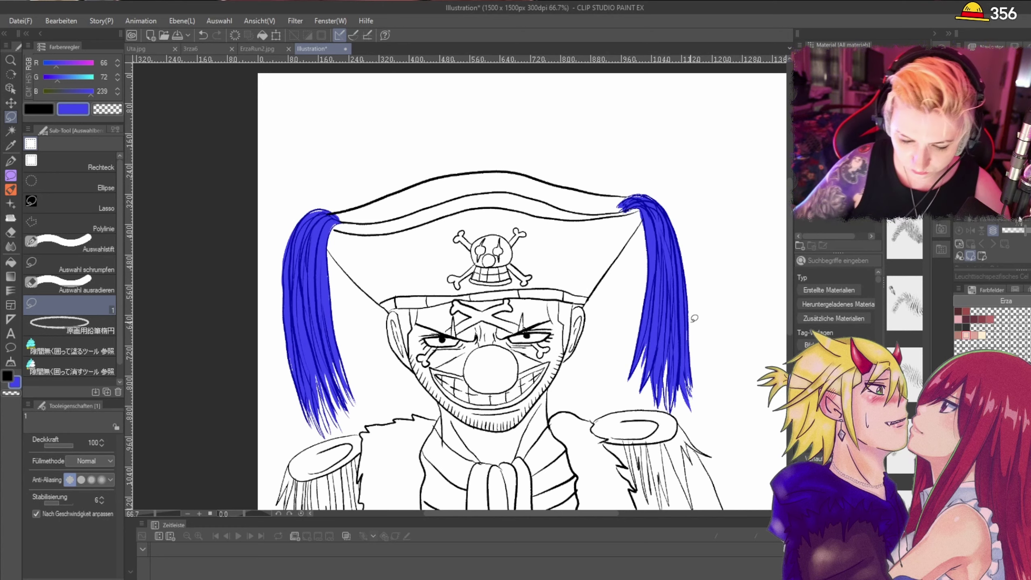
{"action": "scroll", "coordinate": [544, 280], "scroll_direction": "up", "scroll_amount": 2}
{"action": "scroll", "coordinate": [272, 177], "scroll_direction": "down", "scroll_amount": 5}
{"action": "scroll", "coordinate": [219, 160], "scroll_direction": "up", "scroll_amount": 4}
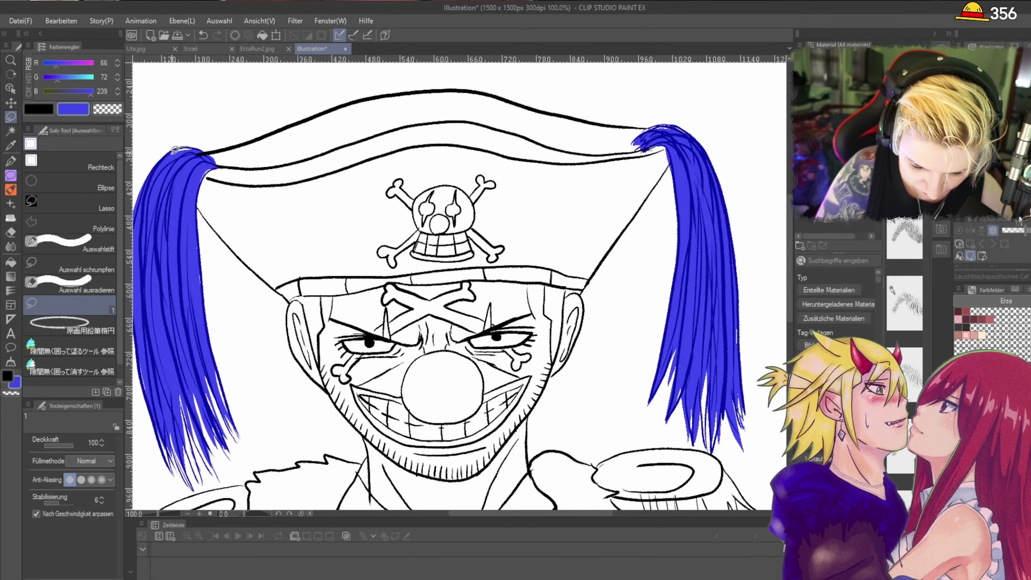
{"action": "scroll", "coordinate": [302, 165], "scroll_direction": "down", "scroll_amount": 3}
{"action": "scroll", "coordinate": [514, 386], "scroll_direction": "up", "scroll_amount": 1}
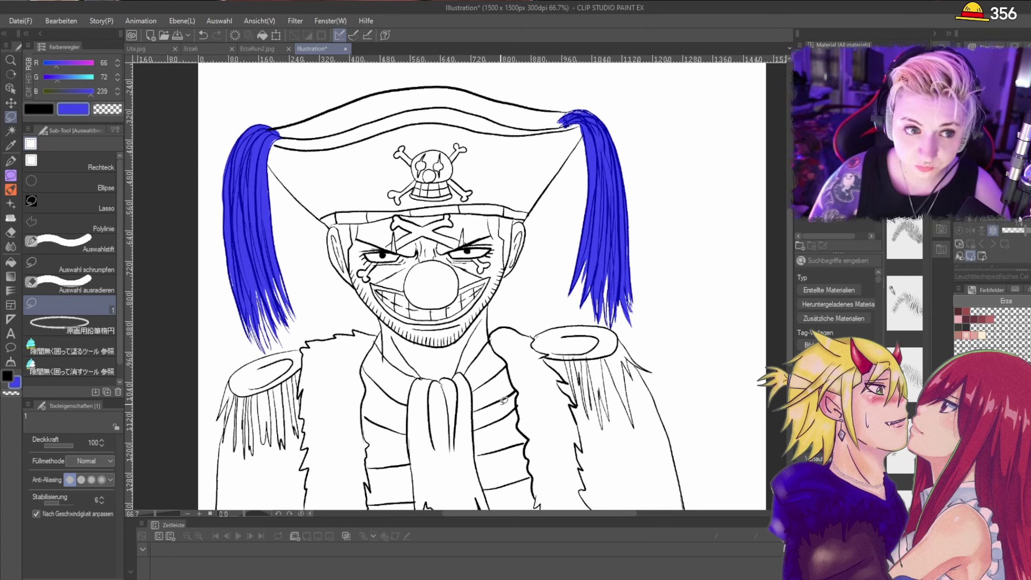
Step: Fill the round clown nose with bright red, RGB 251, 4, 13, closing the white gaps along its outline
{"action": "key", "text": "x"}
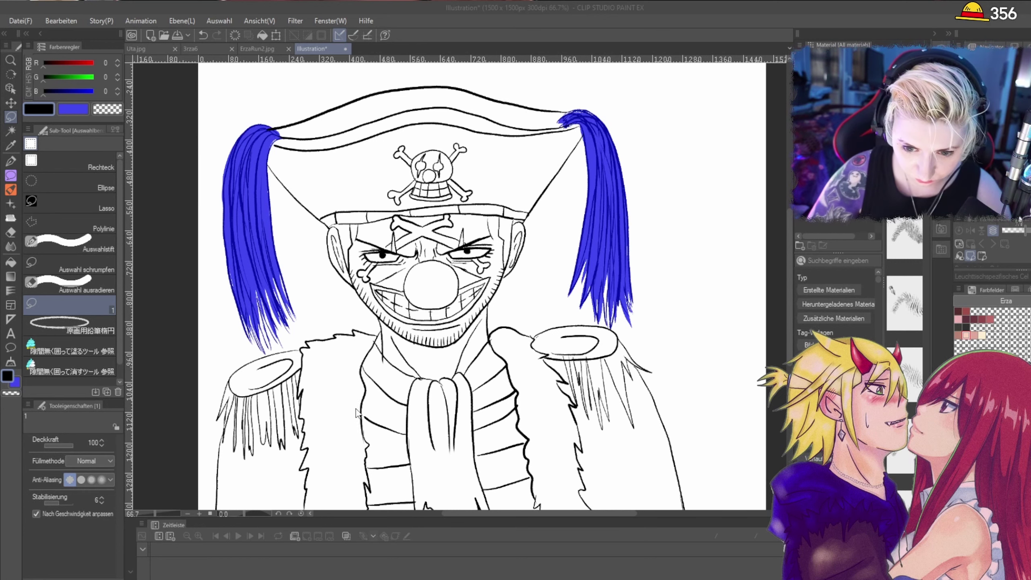
{"action": "scroll", "coordinate": [450, 257], "scroll_direction": "up", "scroll_amount": 4}
{"action": "mouse_move", "coordinate": [428, 210]}
{"action": "left_mouse_down"}
{"action": "mouse_move", "coordinate": [385, 244]}
{"action": "mouse_move", "coordinate": [387, 321]}
{"action": "mouse_move", "coordinate": [435, 349]}
{"action": "mouse_move", "coordinate": [491, 345]}
{"action": "mouse_move", "coordinate": [535, 312]}
{"action": "mouse_move", "coordinate": [536, 262]}
{"action": "mouse_move", "coordinate": [505, 219]}
{"action": "mouse_move", "coordinate": [381, 237]}
{"action": "left_mouse_up"}
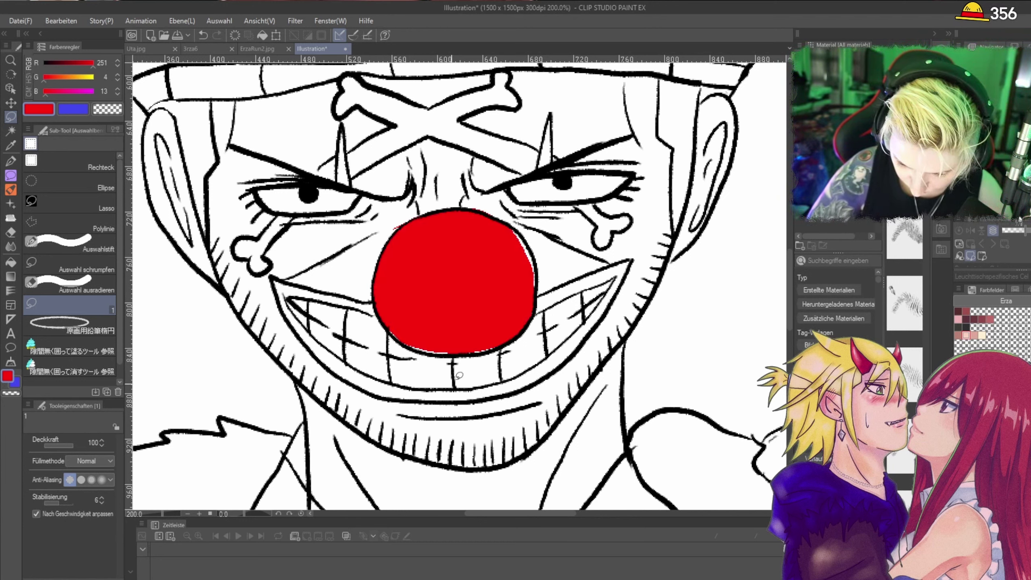
{"action": "mouse_move", "coordinate": [477, 319]}
{"action": "left_mouse_down"}
{"action": "mouse_move", "coordinate": [402, 327]}
{"action": "mouse_move", "coordinate": [432, 347]}
{"action": "mouse_move", "coordinate": [483, 349]}
{"action": "left_mouse_up"}
{"action": "mouse_move", "coordinate": [504, 337]}
{"action": "left_mouse_down"}
{"action": "mouse_move", "coordinate": [478, 350]}
{"action": "mouse_move", "coordinate": [497, 346]}
{"action": "left_mouse_up"}
{"action": "mouse_move", "coordinate": [499, 332]}
{"action": "left_mouse_down"}
{"action": "mouse_move", "coordinate": [440, 323]}
{"action": "mouse_move", "coordinate": [438, 352]}
{"action": "mouse_move", "coordinate": [396, 313]}
{"action": "mouse_move", "coordinate": [473, 338]}
{"action": "left_mouse_up"}
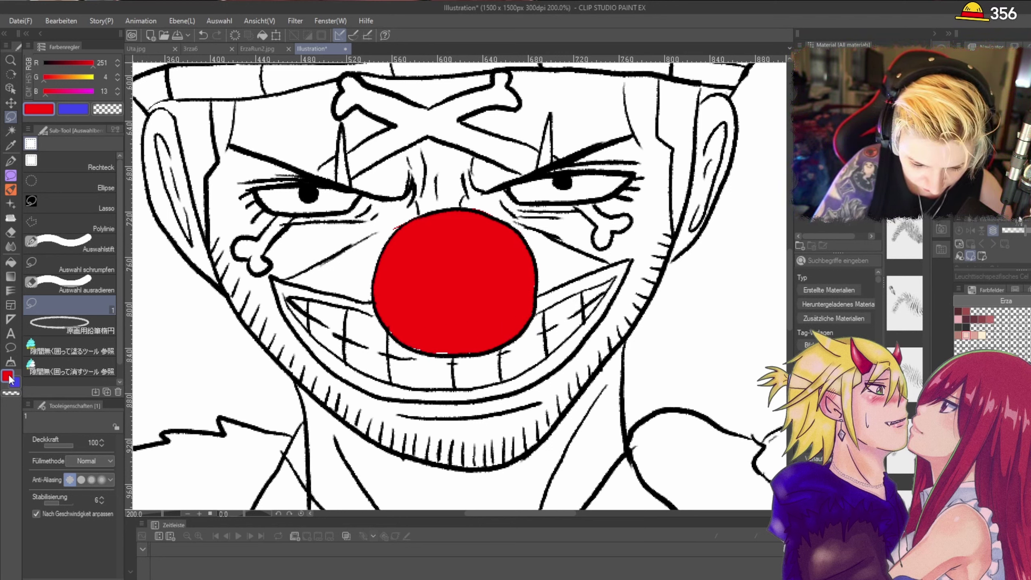
Step: Add a curved dark red shadow, RGB 126, 9, 9, along the nose's right side, undoing and redrawing the first attempt
{"action": "left_click", "coordinate": [421, 328]}
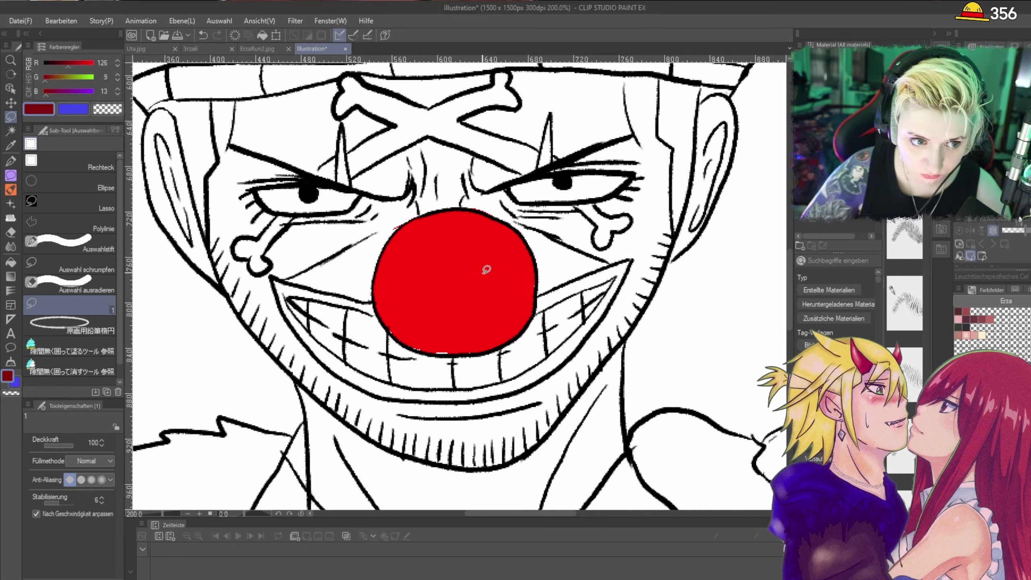
{"action": "mouse_move", "coordinate": [470, 207]}
{"action": "left_mouse_down"}
{"action": "mouse_move", "coordinate": [496, 250]}
{"action": "mouse_move", "coordinate": [471, 352]}
{"action": "mouse_move", "coordinate": [536, 309]}
{"action": "mouse_move", "coordinate": [534, 247]}
{"action": "mouse_move", "coordinate": [481, 188]}
{"action": "left_mouse_up"}
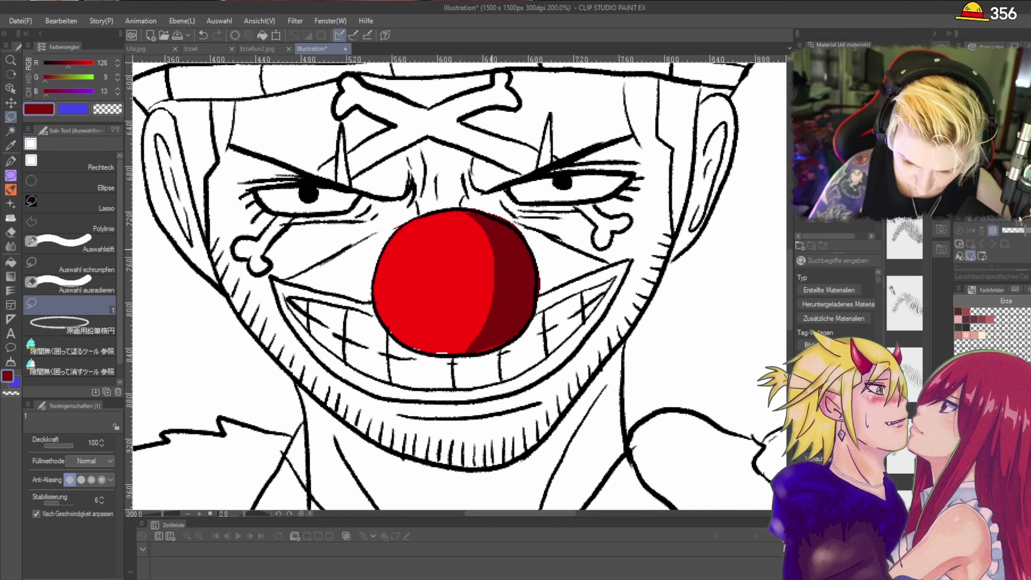
{"action": "key", "text": "ctrl+z"}
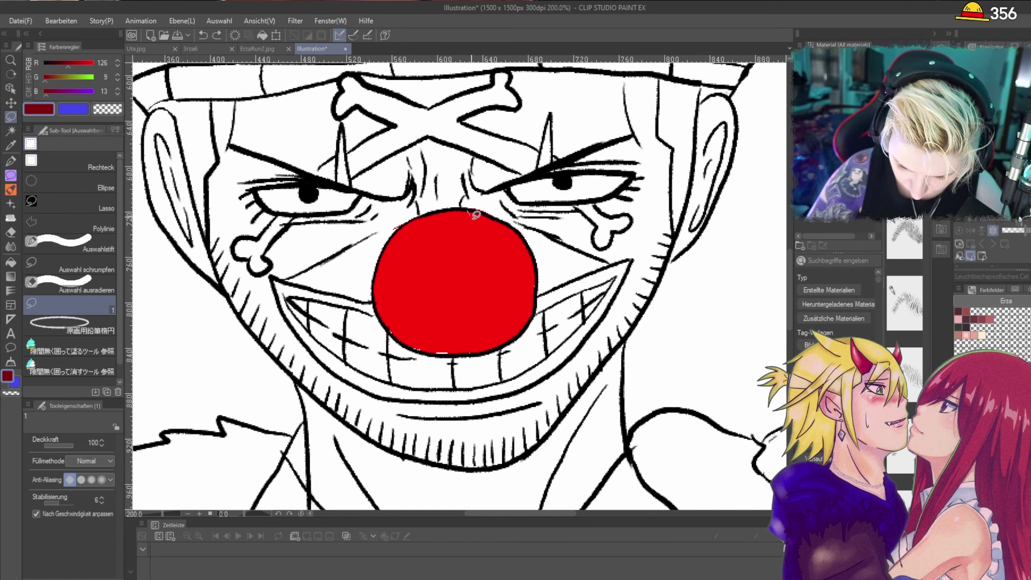
{"action": "mouse_move", "coordinate": [469, 209]}
{"action": "left_mouse_down"}
{"action": "mouse_move", "coordinate": [480, 347]}
{"action": "mouse_move", "coordinate": [524, 323]}
{"action": "mouse_move", "coordinate": [535, 298]}
{"action": "mouse_move", "coordinate": [535, 268]}
{"action": "mouse_move", "coordinate": [506, 218]}
{"action": "mouse_move", "coordinate": [468, 208]}
{"action": "mouse_move", "coordinate": [502, 332]}
{"action": "mouse_move", "coordinate": [525, 329]}
{"action": "mouse_move", "coordinate": [535, 264]}
{"action": "mouse_move", "coordinate": [491, 291]}
{"action": "mouse_move", "coordinate": [462, 349]}
{"action": "mouse_move", "coordinate": [488, 346]}
{"action": "mouse_move", "coordinate": [520, 319]}
{"action": "mouse_move", "coordinate": [499, 316]}
{"action": "mouse_move", "coordinate": [466, 347]}
{"action": "mouse_move", "coordinate": [492, 348]}
{"action": "mouse_move", "coordinate": [527, 313]}
{"action": "left_mouse_up"}
{"action": "scroll", "coordinate": [538, 265], "scroll_direction": "down", "scroll_amount": 4}
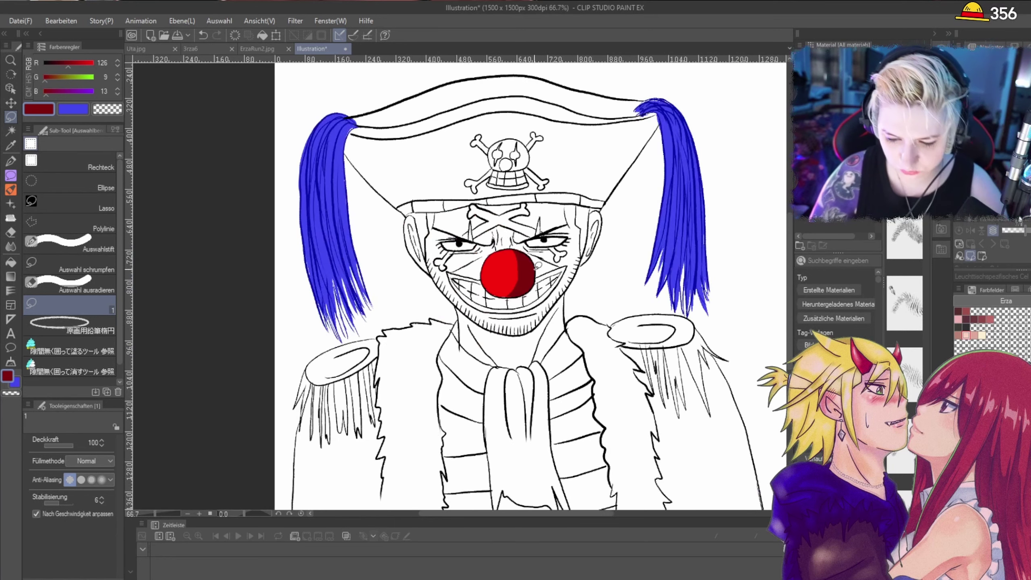
{"action": "scroll", "coordinate": [561, 244], "scroll_direction": "up", "scroll_amount": 2}
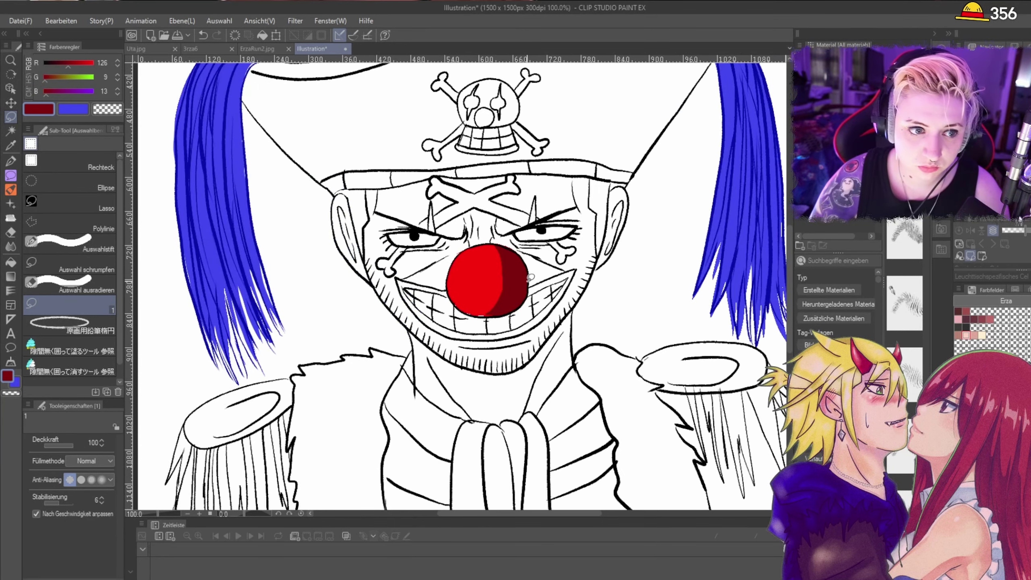
Step: Fill the hair patch between the left ear and the forehead with the bright blue, RGB 66, 72, 239
{"action": "left_click", "coordinate": [15, 388]}
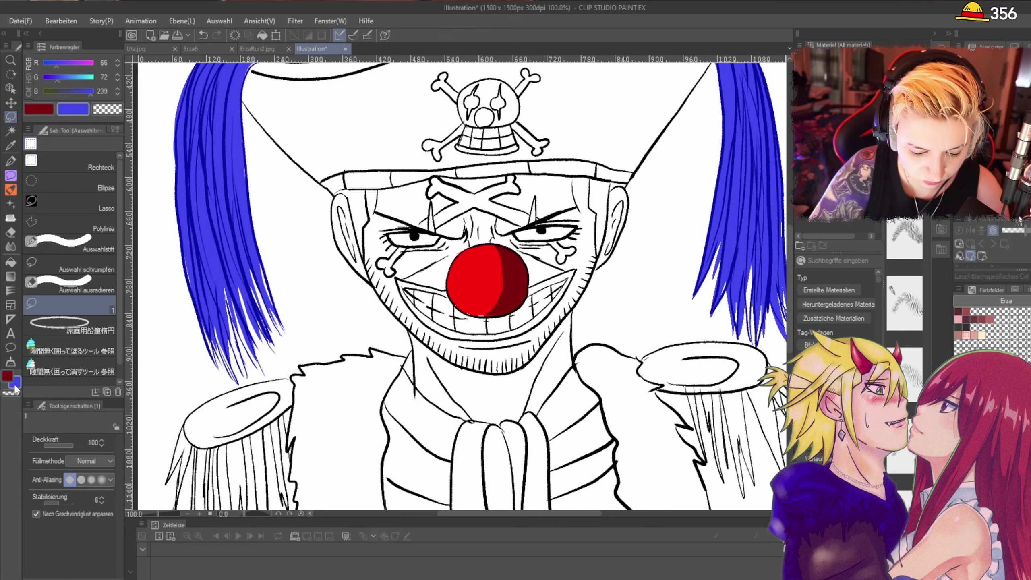
{"action": "scroll", "coordinate": [376, 208], "scroll_direction": "up", "scroll_amount": 2}
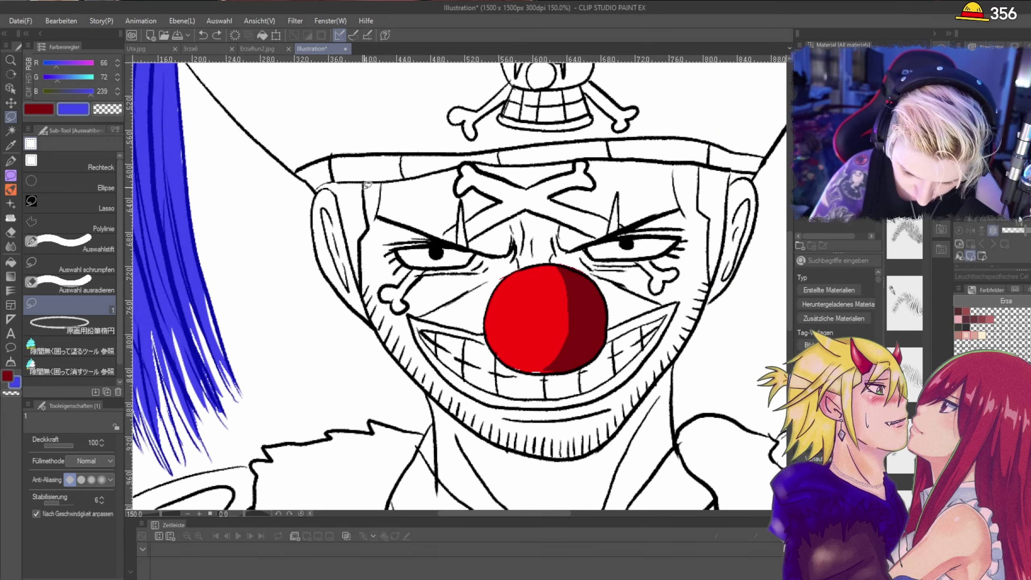
{"action": "mouse_move", "coordinate": [356, 253]}
{"action": "left_mouse_down"}
{"action": "mouse_move", "coordinate": [344, 206]}
{"action": "mouse_move", "coordinate": [357, 181]}
{"action": "mouse_move", "coordinate": [383, 180]}
{"action": "mouse_move", "coordinate": [362, 334]}
{"action": "mouse_move", "coordinate": [366, 289]}
{"action": "left_mouse_up"}
{"action": "scroll", "coordinate": [344, 184], "scroll_direction": "up", "scroll_amount": 3}
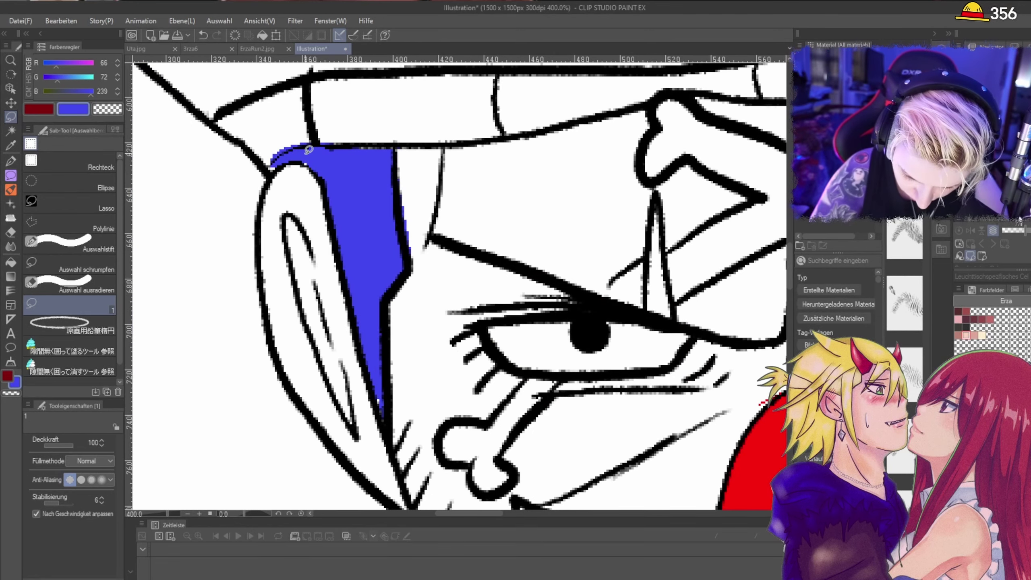
{"action": "scroll", "coordinate": [356, 148], "scroll_direction": "down", "scroll_amount": 3}
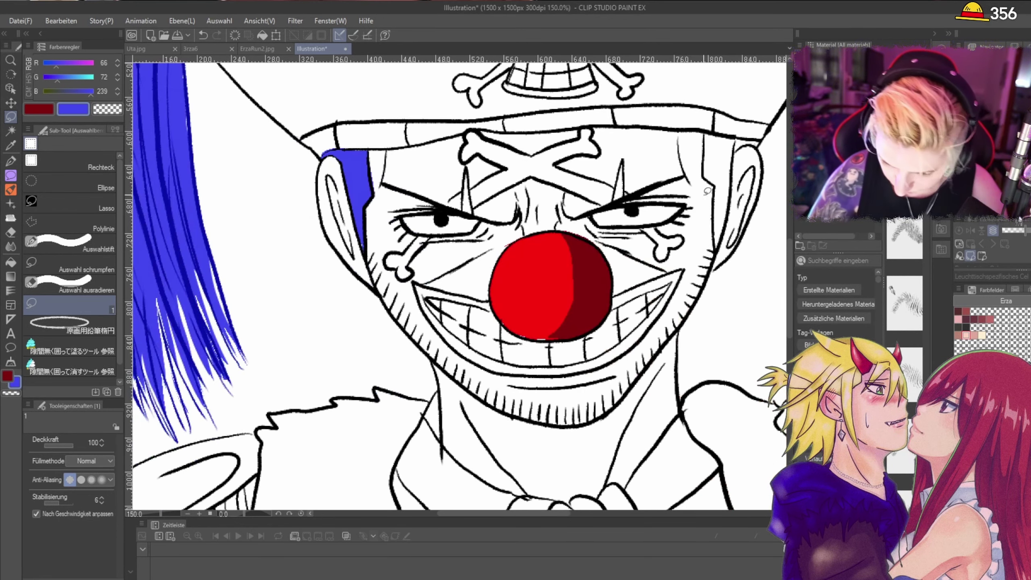
Step: Fill the hair patch beside the right ear with the bright blue up to its outlines and the hat brim
{"action": "scroll", "coordinate": [707, 191], "scroll_direction": "up", "scroll_amount": 1}
{"action": "mouse_move", "coordinate": [721, 177]}
{"action": "left_mouse_down"}
{"action": "mouse_move", "coordinate": [724, 235]}
{"action": "mouse_move", "coordinate": [740, 218]}
{"action": "mouse_move", "coordinate": [741, 114]}
{"action": "mouse_move", "coordinate": [711, 113]}
{"action": "left_mouse_up"}
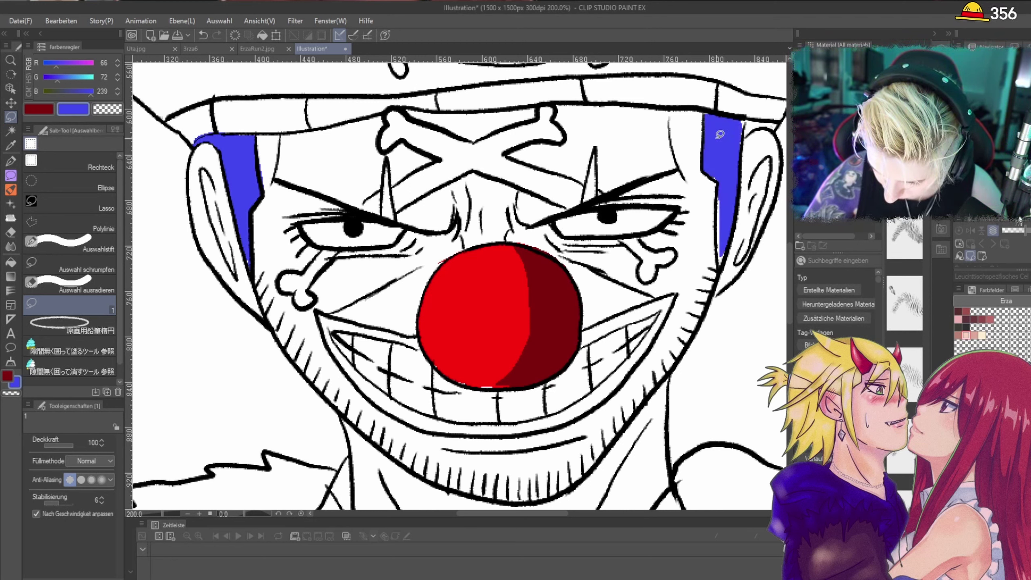
{"action": "left_click_drag", "start_coordinate": [713, 150], "coordinate": [727, 179]}
{"action": "mouse_move", "coordinate": [724, 175]}
{"action": "left_mouse_down"}
{"action": "mouse_move", "coordinate": [721, 261]}
{"action": "mouse_move", "coordinate": [731, 194]}
{"action": "left_mouse_up"}
{"action": "left_click_drag", "start_coordinate": [724, 178], "coordinate": [726, 244]}
{"action": "left_click_drag", "start_coordinate": [745, 117], "coordinate": [716, 116]}
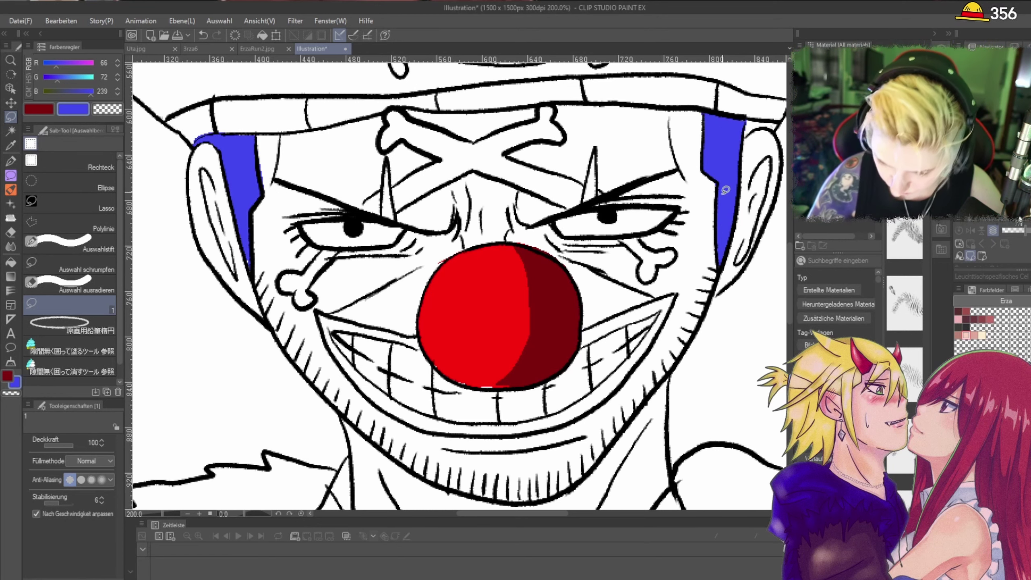
{"action": "scroll", "coordinate": [725, 190], "scroll_direction": "down", "scroll_amount": 3}
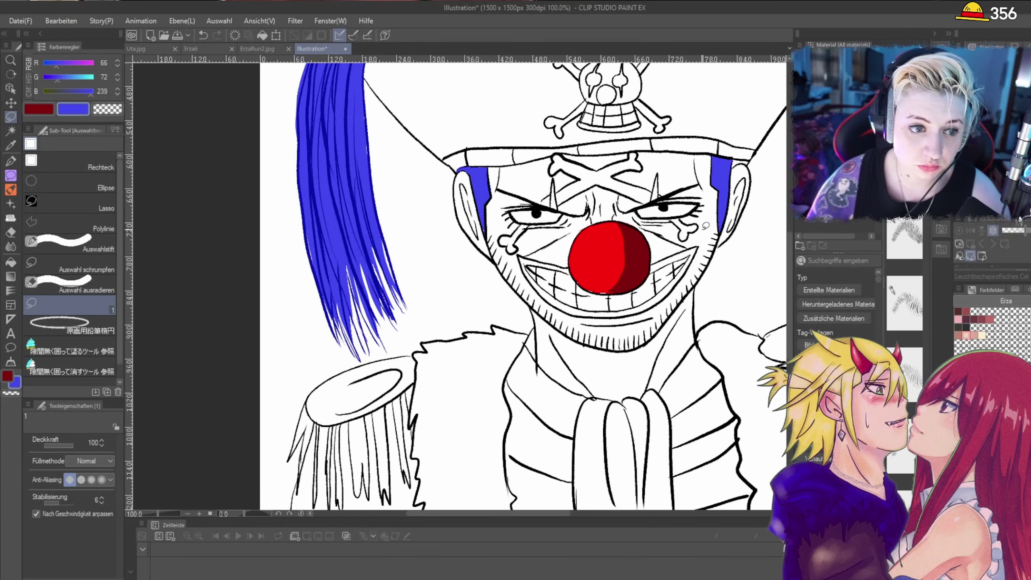
Step: Fill the narrow pointed face-paint marks above both eyes with the bright blue
{"action": "scroll", "coordinate": [658, 260], "scroll_direction": "up", "scroll_amount": 4}
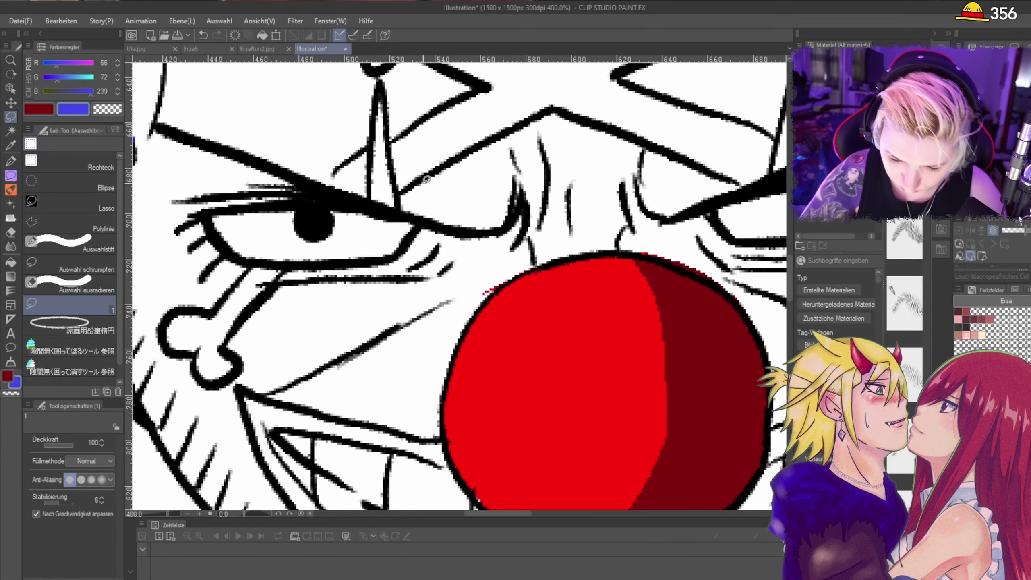
{"action": "mouse_move", "coordinate": [380, 103]}
{"action": "left_mouse_down"}
{"action": "mouse_move", "coordinate": [395, 191]}
{"action": "mouse_move", "coordinate": [382, 96]}
{"action": "mouse_move", "coordinate": [373, 201]}
{"action": "mouse_move", "coordinate": [383, 119]}
{"action": "left_mouse_up"}
{"action": "mouse_move", "coordinate": [376, 140]}
{"action": "left_mouse_down"}
{"action": "mouse_move", "coordinate": [371, 187]}
{"action": "mouse_move", "coordinate": [387, 205]}
{"action": "left_mouse_up"}
{"action": "scroll", "coordinate": [446, 175], "scroll_direction": "down", "scroll_amount": 3}
{"action": "scroll", "coordinate": [509, 162], "scroll_direction": "up", "scroll_amount": 1}
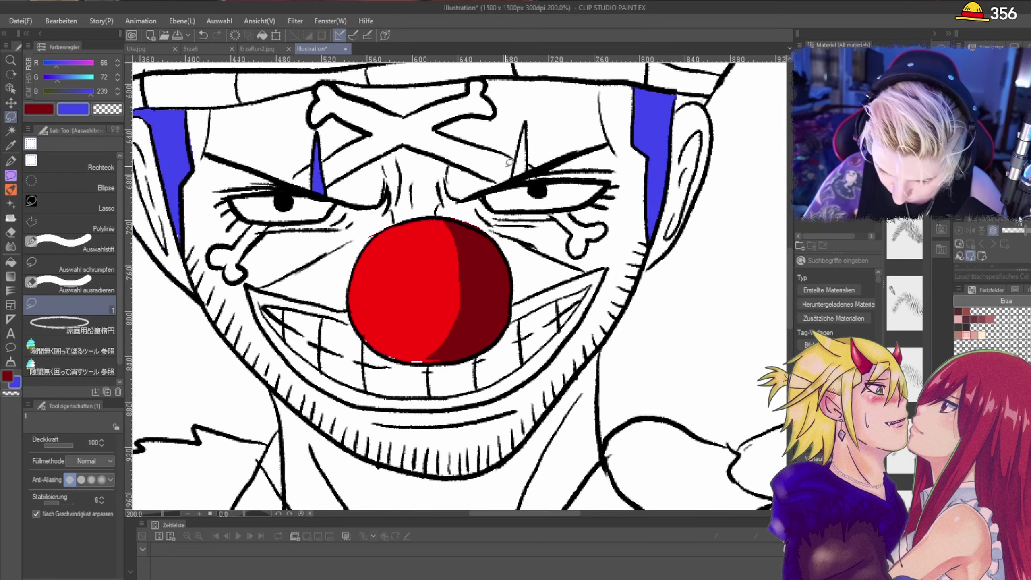
{"action": "mouse_move", "coordinate": [525, 129]}
{"action": "left_mouse_down"}
{"action": "mouse_move", "coordinate": [514, 177]}
{"action": "mouse_move", "coordinate": [521, 142]}
{"action": "left_mouse_up"}
{"action": "mouse_move", "coordinate": [520, 148]}
{"action": "left_mouse_down"}
{"action": "mouse_move", "coordinate": [514, 176]}
{"action": "mouse_move", "coordinate": [525, 171]}
{"action": "left_mouse_up"}
{"action": "scroll", "coordinate": [524, 147], "scroll_direction": "down", "scroll_amount": 2}
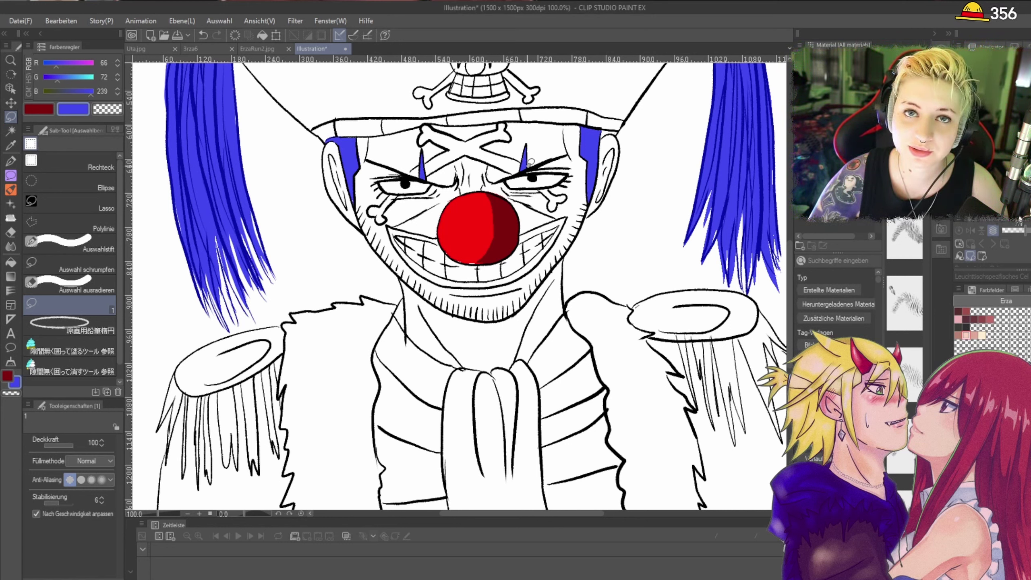
Step: Fill the small gap between the right ear's upper edge and the hat brim with the bright blue, RGB 66, 72, 239
{"action": "scroll", "coordinate": [530, 161], "scroll_direction": "down", "scroll_amount": 1}
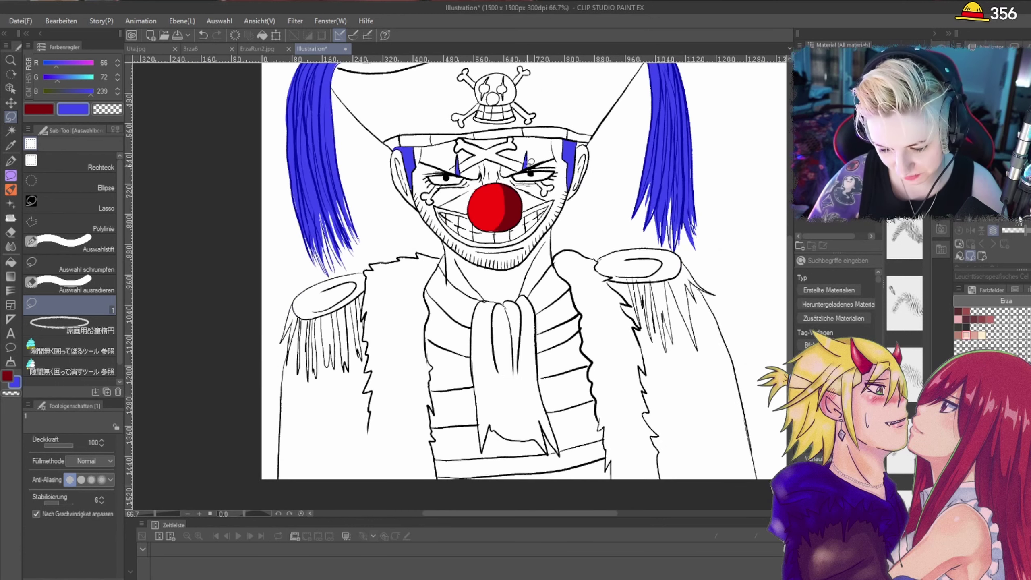
{"action": "scroll", "coordinate": [531, 162], "scroll_direction": "up", "scroll_amount": 1}
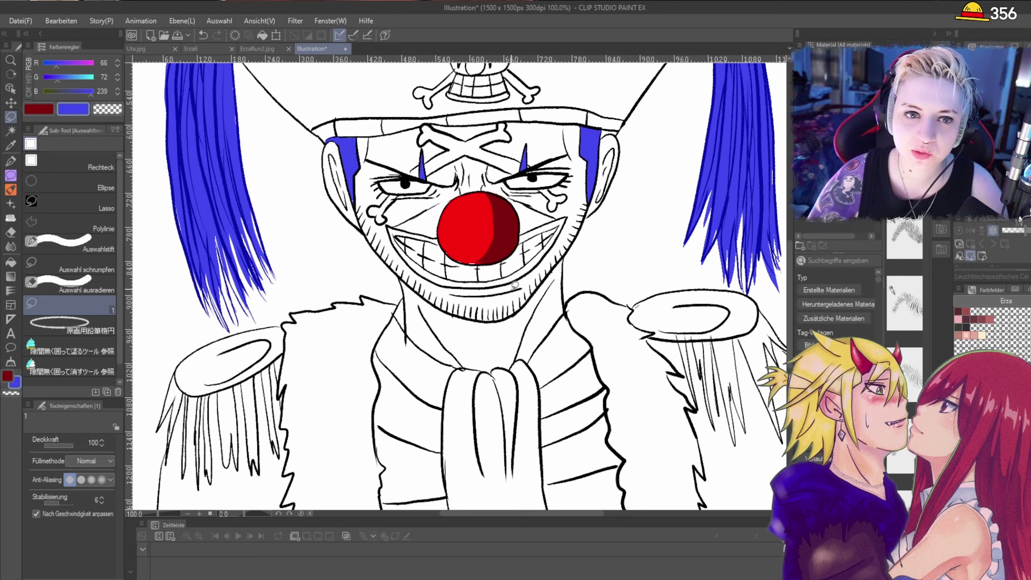
{"action": "scroll", "coordinate": [515, 285], "scroll_direction": "up", "scroll_amount": 2}
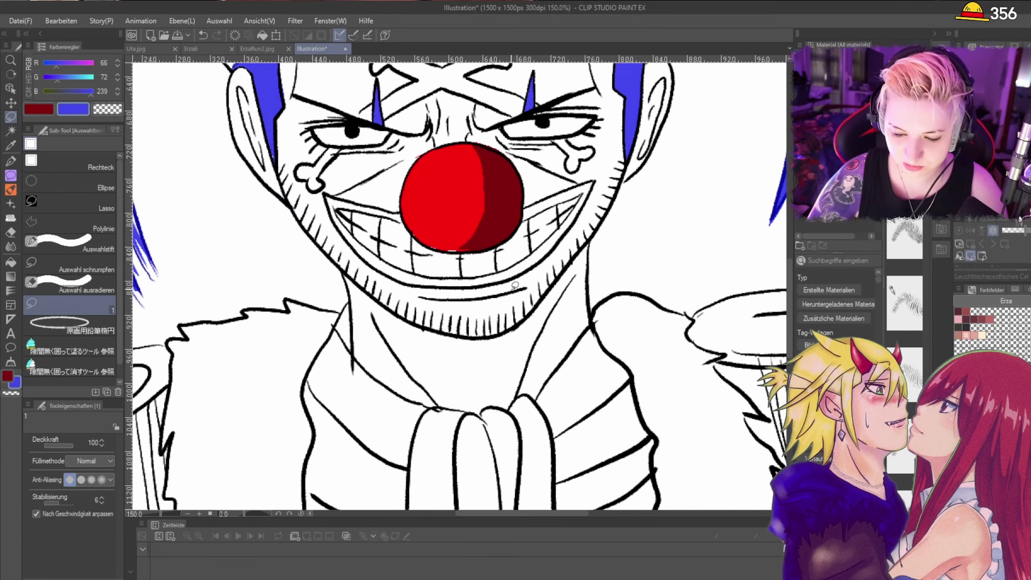
{"action": "scroll", "coordinate": [515, 285], "scroll_direction": "down", "scroll_amount": 2}
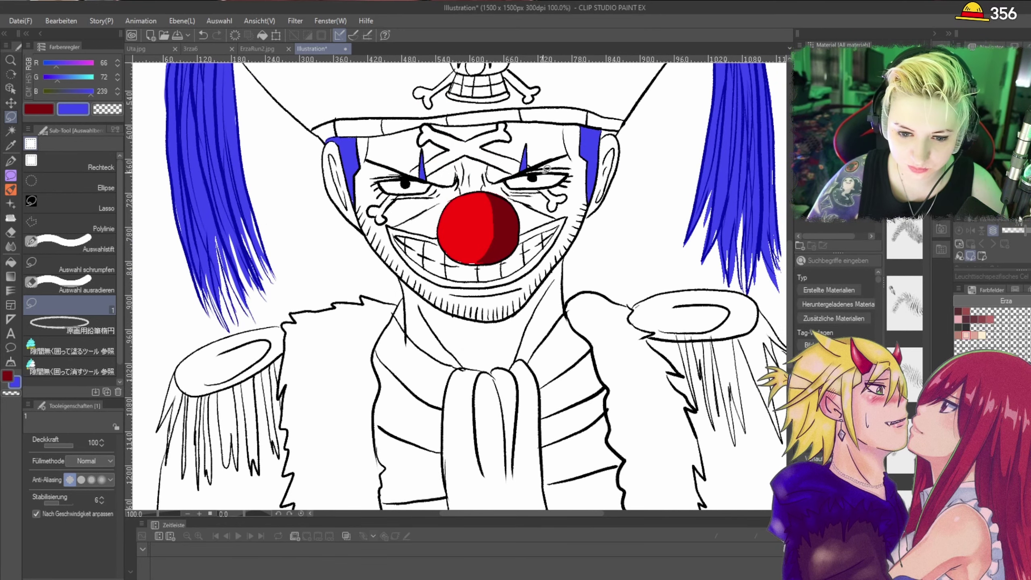
{"action": "scroll", "coordinate": [546, 170], "scroll_direction": "down", "scroll_amount": 1}
{"action": "scroll", "coordinate": [545, 171], "scroll_direction": "up", "scroll_amount": 1}
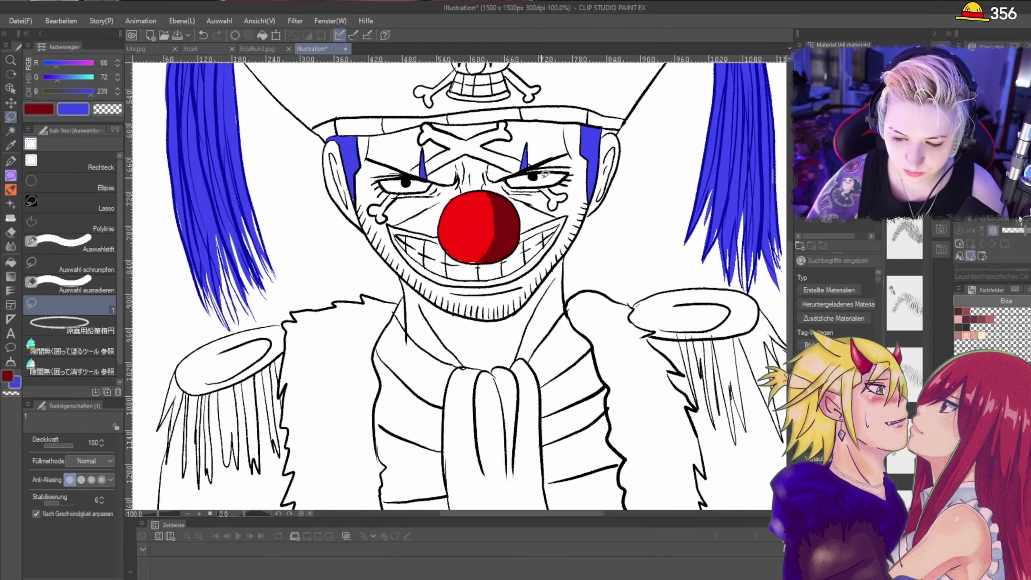
{"action": "scroll", "coordinate": [546, 173], "scroll_direction": "up", "scroll_amount": 5}
{"action": "mouse_move", "coordinate": [553, 130]}
{"action": "left_mouse_down"}
{"action": "mouse_move", "coordinate": [518, 127]}
{"action": "mouse_move", "coordinate": [519, 183]}
{"action": "mouse_move", "coordinate": [628, 163]}
{"action": "mouse_move", "coordinate": [666, 173]}
{"action": "mouse_move", "coordinate": [681, 141]}
{"action": "mouse_move", "coordinate": [553, 134]}
{"action": "mouse_move", "coordinate": [565, 144]}
{"action": "mouse_move", "coordinate": [548, 161]}
{"action": "mouse_move", "coordinate": [591, 162]}
{"action": "left_mouse_up"}
{"action": "mouse_move", "coordinate": [660, 147]}
{"action": "left_mouse_down"}
{"action": "mouse_move", "coordinate": [670, 158]}
{"action": "mouse_move", "coordinate": [651, 154]}
{"action": "mouse_move", "coordinate": [680, 153]}
{"action": "left_mouse_up"}
{"action": "scroll", "coordinate": [682, 158], "scroll_direction": "down", "scroll_amount": 1}
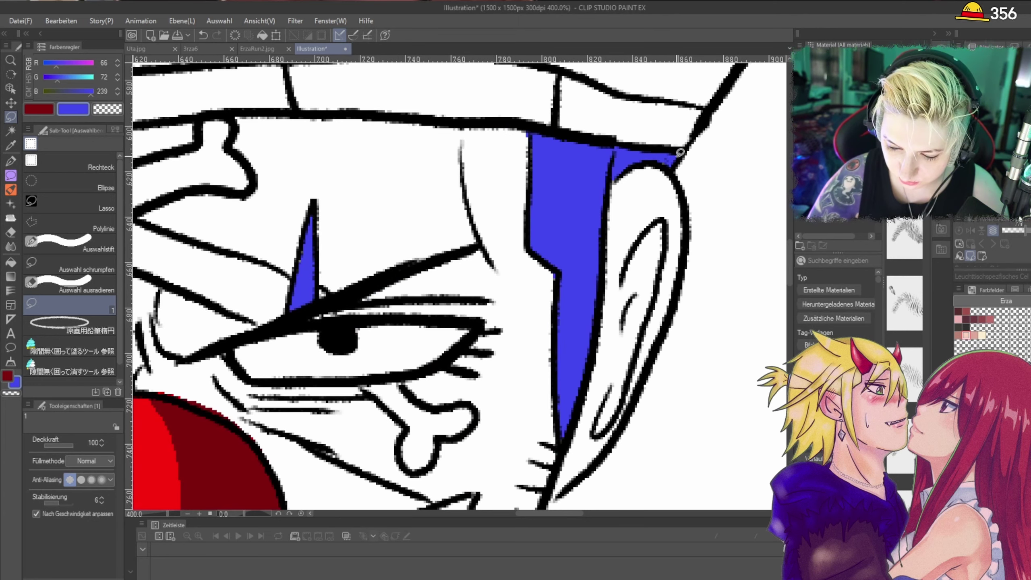
{"action": "scroll", "coordinate": [680, 152], "scroll_direction": "down", "scroll_amount": 3}
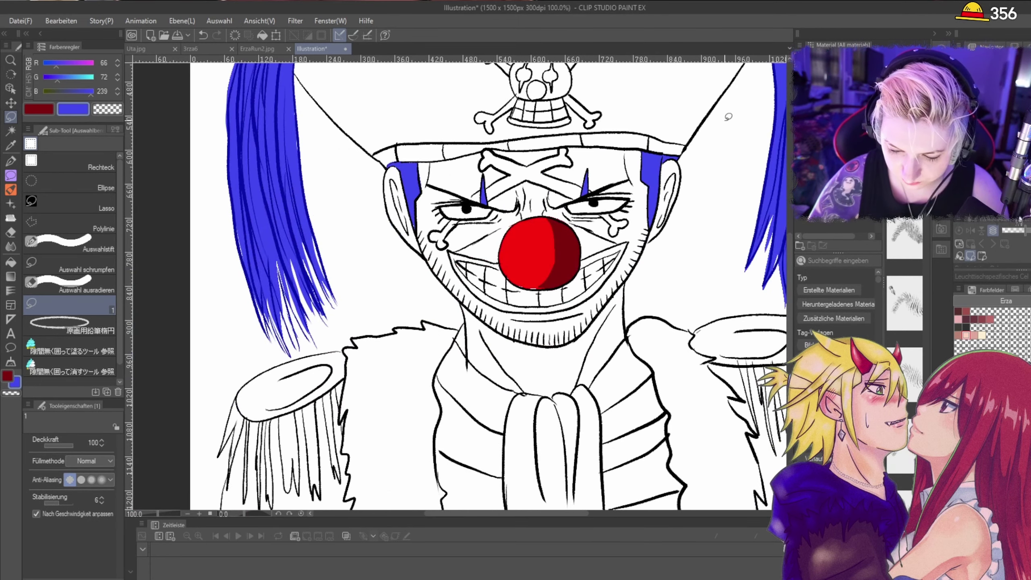
Step: Set the drawing colour to a darker blue, RGB 10, 17, 201, for shading the hair
{"action": "scroll", "coordinate": [728, 116], "scroll_direction": "down", "scroll_amount": 1}
{"action": "left_click_drag", "start_coordinate": [556, 515], "coordinate": [603, 514]}
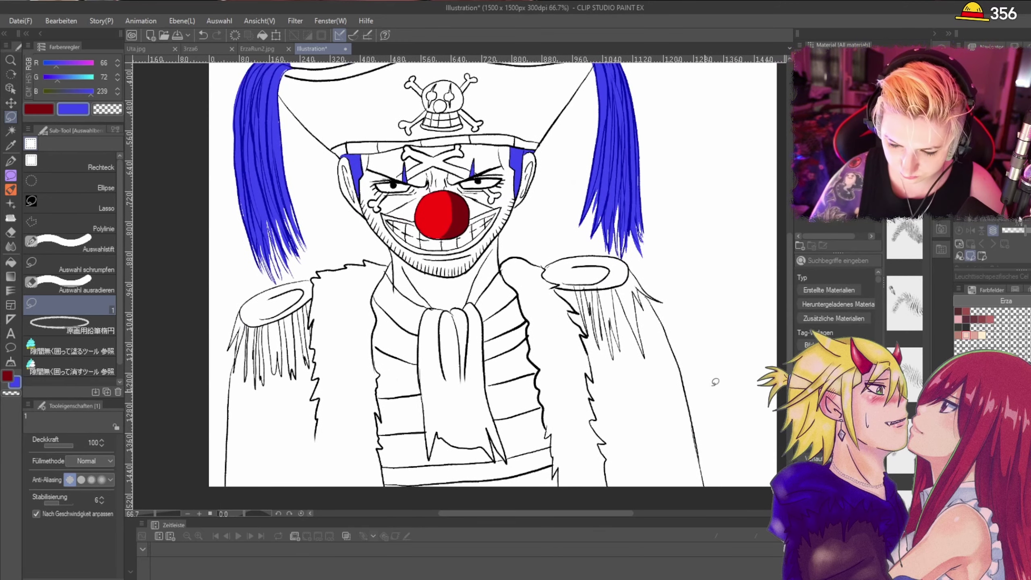
{"action": "left_click_drag", "start_coordinate": [790, 329], "coordinate": [788, 305]}
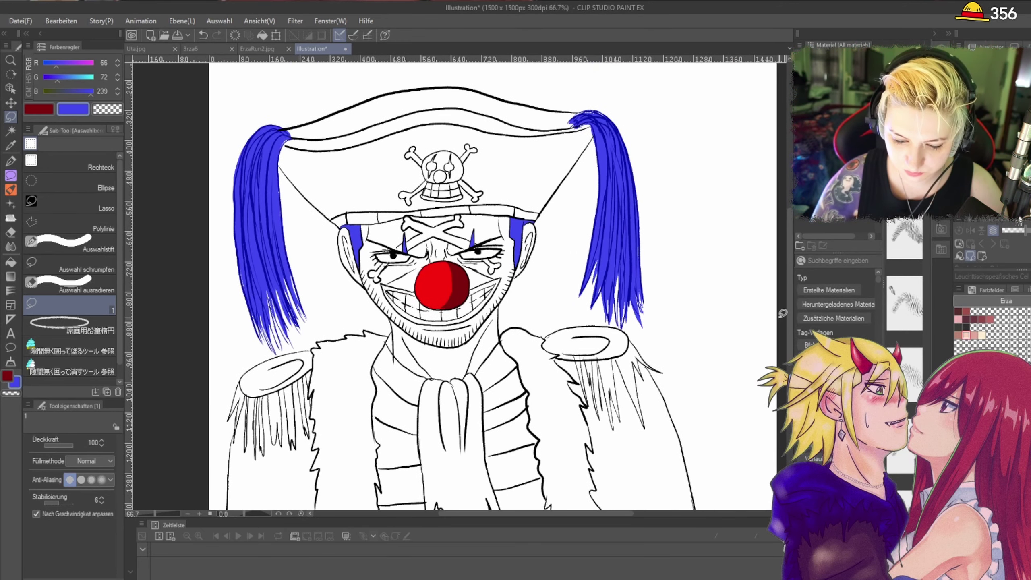
{"action": "double_click", "coordinate": [16, 383]}
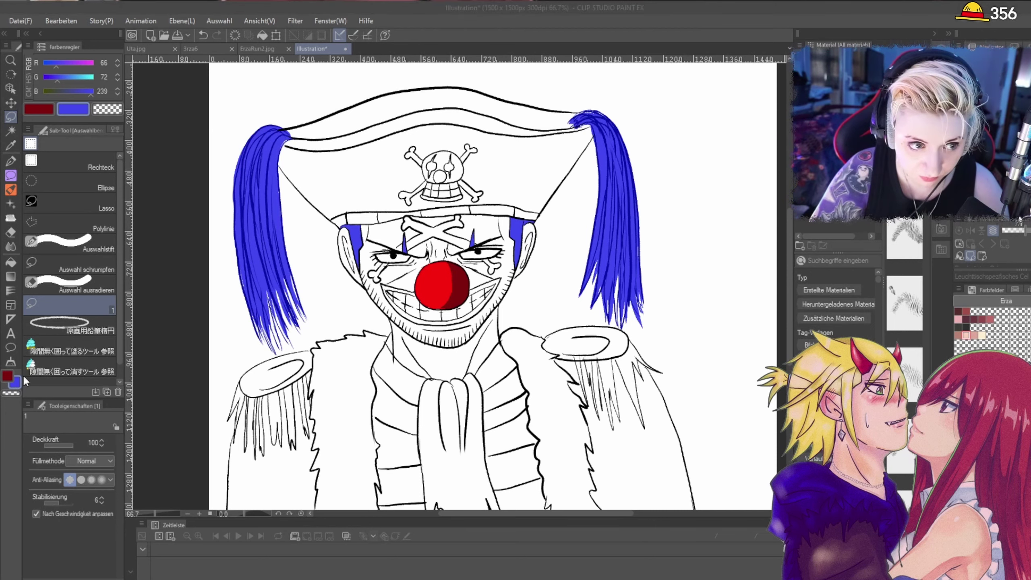
{"action": "left_click", "coordinate": [377, 411]}
{"action": "scroll", "coordinate": [364, 239], "scroll_direction": "up", "scroll_amount": 2}
{"action": "scroll", "coordinate": [337, 207], "scroll_direction": "up", "scroll_amount": 5}
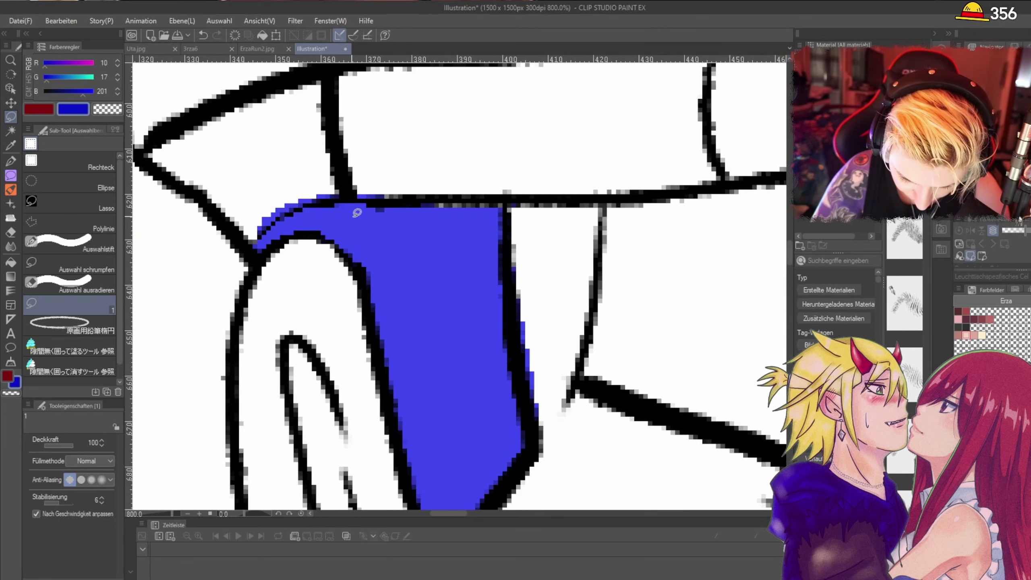
{"action": "mouse_move", "coordinate": [390, 226]}
{"action": "left_mouse_down"}
{"action": "mouse_move", "coordinate": [354, 252]}
{"action": "mouse_move", "coordinate": [400, 252]}
{"action": "mouse_move", "coordinate": [374, 281]}
{"action": "mouse_move", "coordinate": [447, 243]}
{"action": "left_mouse_up"}
{"action": "scroll", "coordinate": [443, 188], "scroll_direction": "down", "scroll_amount": 5}
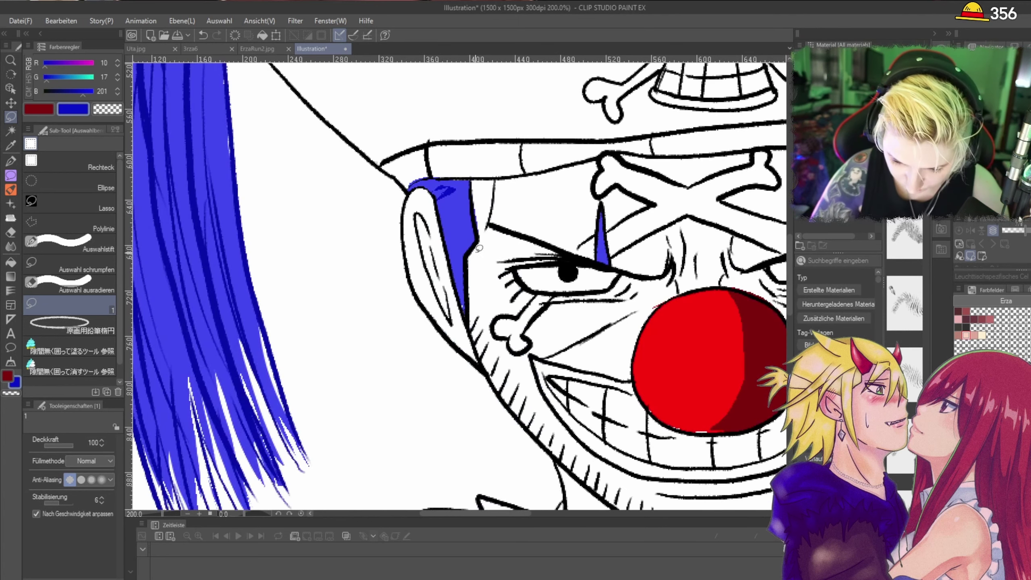
{"action": "scroll", "coordinate": [465, 196], "scroll_direction": "up", "scroll_amount": 3}
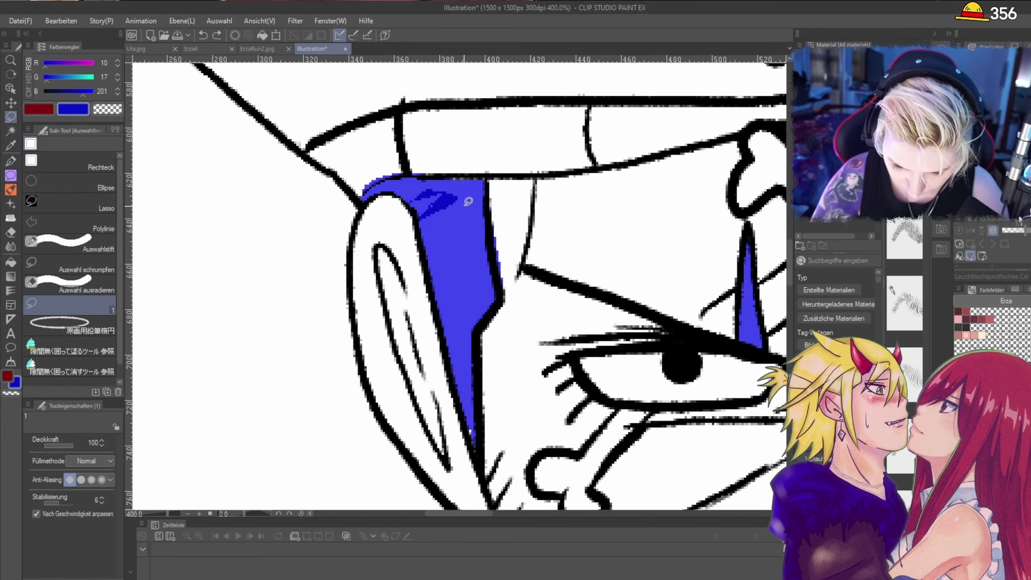
{"action": "key", "text": "ctrl+z"}
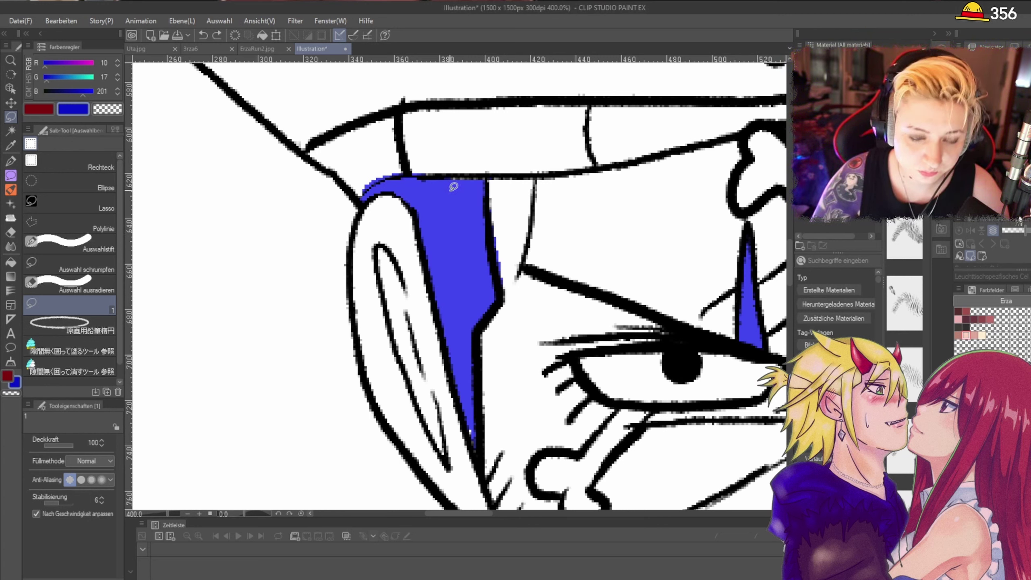
Step: Shade the hair patch beside the left ear with dark blue under the hat brim and along the ear's edge
{"action": "mouse_move", "coordinate": [446, 180]}
{"action": "left_mouse_down"}
{"action": "mouse_move", "coordinate": [446, 321]}
{"action": "mouse_move", "coordinate": [422, 213]}
{"action": "mouse_move", "coordinate": [368, 184]}
{"action": "mouse_move", "coordinate": [445, 180]}
{"action": "mouse_move", "coordinate": [421, 234]}
{"action": "mouse_move", "coordinate": [432, 180]}
{"action": "left_mouse_up"}
{"action": "mouse_move", "coordinate": [432, 237]}
{"action": "left_mouse_down"}
{"action": "mouse_move", "coordinate": [442, 344]}
{"action": "mouse_move", "coordinate": [475, 441]}
{"action": "mouse_move", "coordinate": [434, 239]}
{"action": "left_mouse_up"}
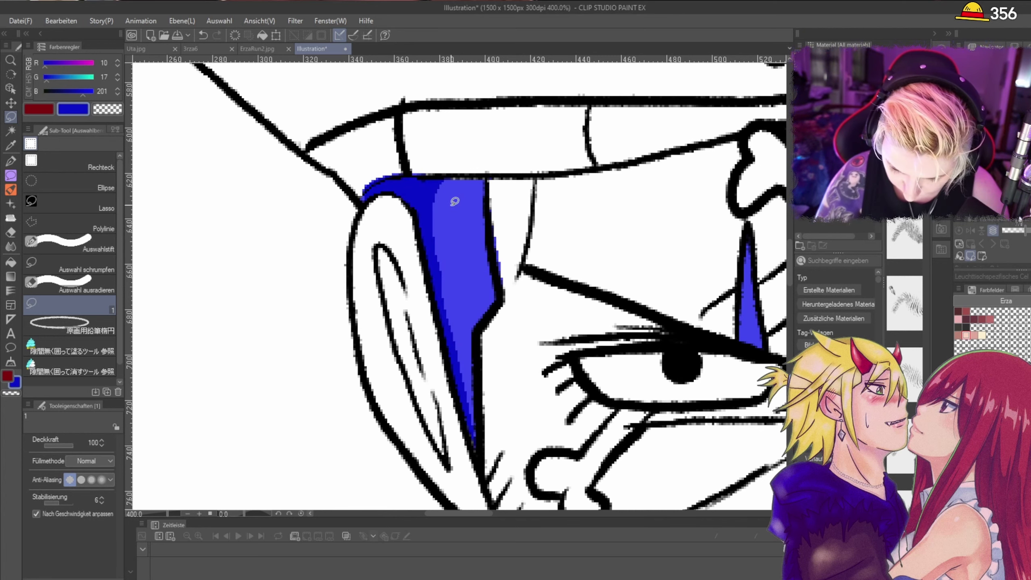
{"action": "scroll", "coordinate": [451, 203], "scroll_direction": "down", "scroll_amount": 4}
Step: Shade the hair patch beside the right ear with the dark blue along the ear's edge and above the ear
{"action": "scroll", "coordinate": [699, 199], "scroll_direction": "up", "scroll_amount": 1}
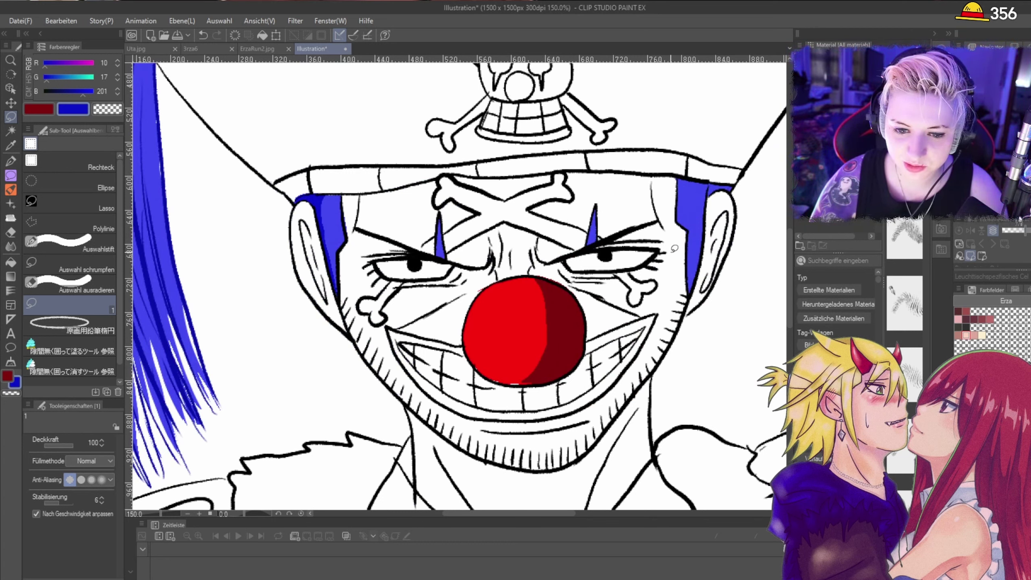
{"action": "scroll", "coordinate": [707, 191], "scroll_direction": "up", "scroll_amount": 3}
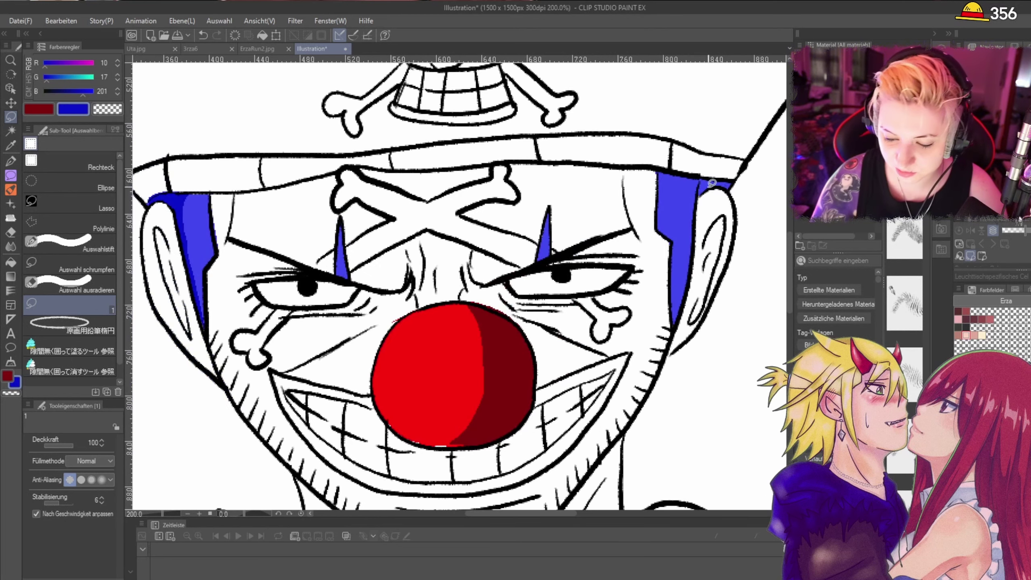
{"action": "mouse_move", "coordinate": [690, 182]}
{"action": "left_mouse_down"}
{"action": "mouse_move", "coordinate": [661, 467]}
{"action": "mouse_move", "coordinate": [685, 406]}
{"action": "mouse_move", "coordinate": [703, 233]}
{"action": "mouse_move", "coordinate": [713, 210]}
{"action": "mouse_move", "coordinate": [770, 202]}
{"action": "mouse_move", "coordinate": [770, 188]}
{"action": "mouse_move", "coordinate": [705, 166]}
{"action": "left_mouse_up"}
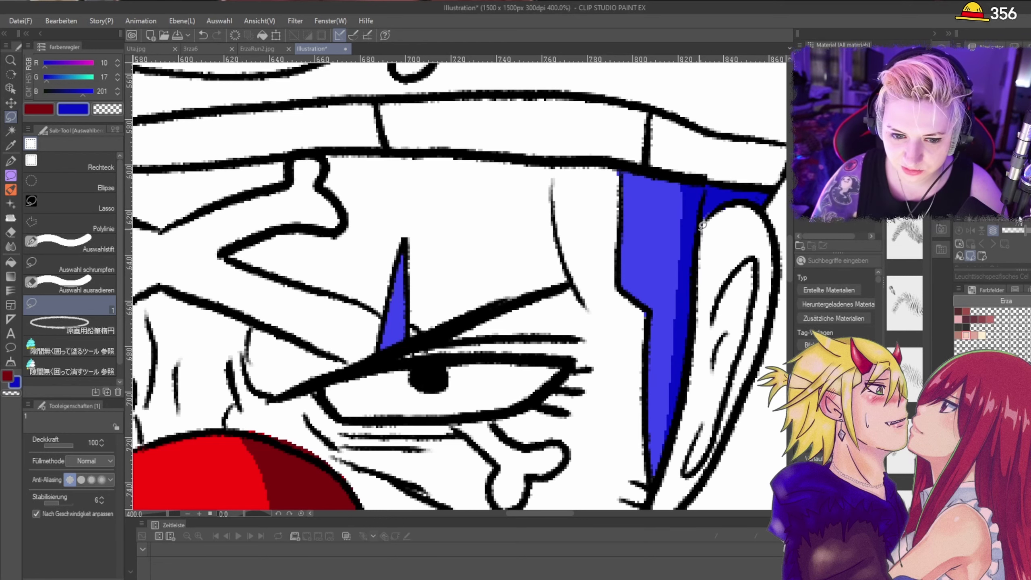
{"action": "scroll", "coordinate": [701, 229], "scroll_direction": "down", "scroll_amount": 3}
{"action": "scroll", "coordinate": [717, 215], "scroll_direction": "up", "scroll_amount": 2}
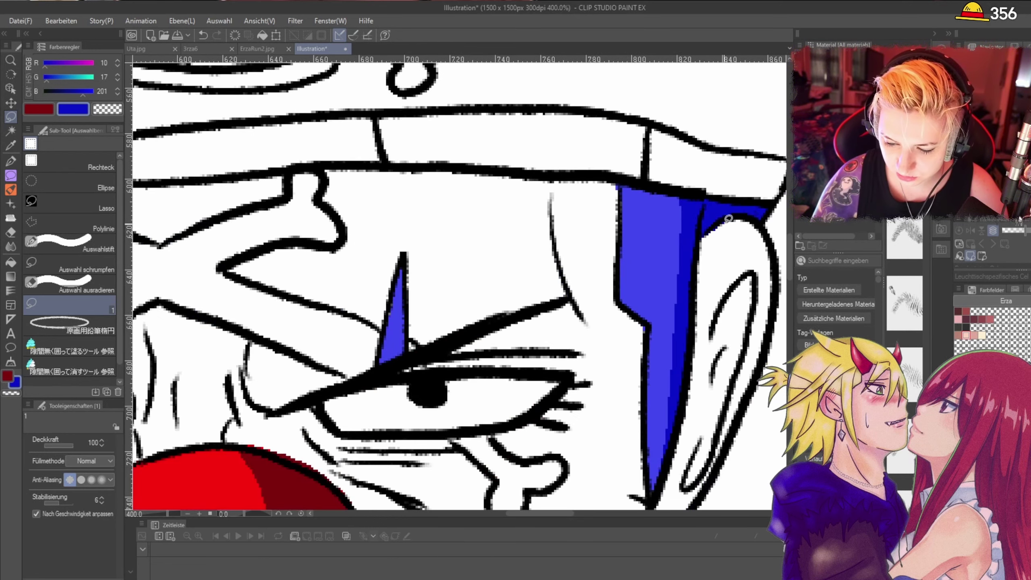
{"action": "scroll", "coordinate": [719, 219], "scroll_direction": "down", "scroll_amount": 2}
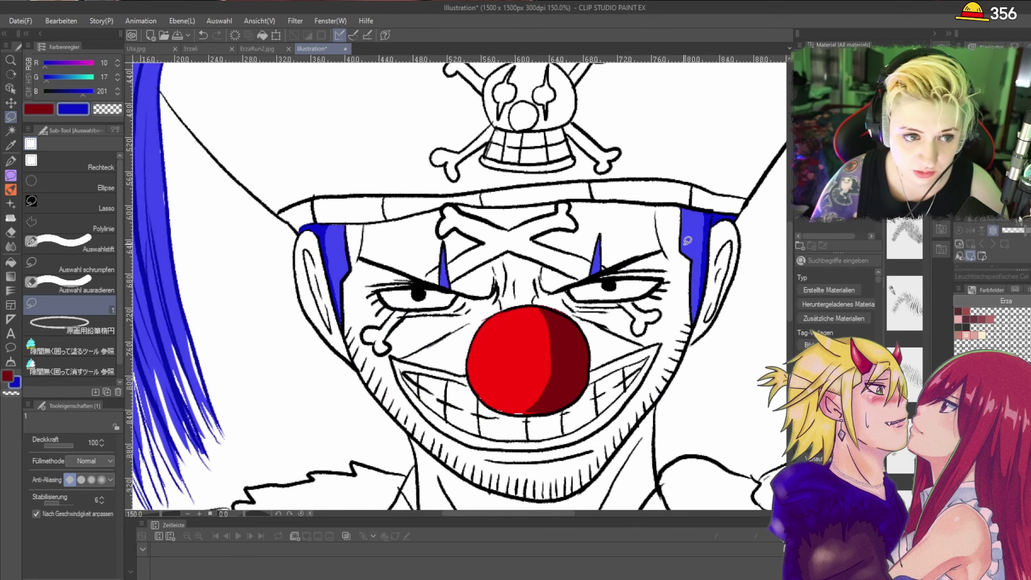
Step: Add long dark blue shadow strands, RGB 10, 17, 201, down the middle of both ponytails
{"action": "scroll", "coordinate": [679, 244], "scroll_direction": "down", "scroll_amount": 1}
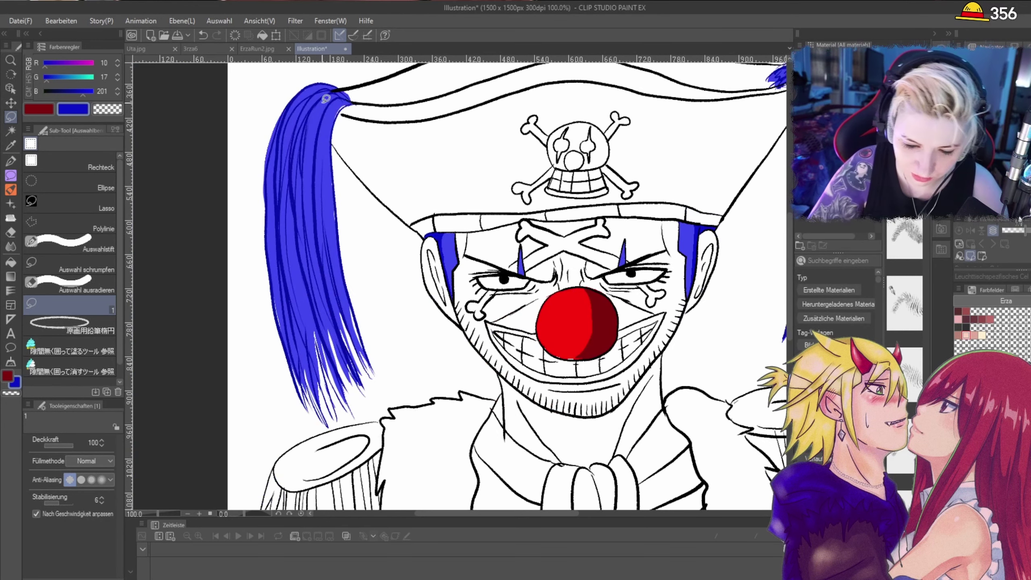
{"action": "mouse_move", "coordinate": [326, 99]}
{"action": "left_mouse_down"}
{"action": "mouse_move", "coordinate": [302, 113]}
{"action": "mouse_move", "coordinate": [289, 203]}
{"action": "mouse_move", "coordinate": [301, 314]}
{"action": "mouse_move", "coordinate": [301, 230]}
{"action": "mouse_move", "coordinate": [328, 352]}
{"action": "mouse_move", "coordinate": [310, 234]}
{"action": "mouse_move", "coordinate": [358, 376]}
{"action": "mouse_move", "coordinate": [324, 225]}
{"action": "mouse_move", "coordinate": [353, 332]}
{"action": "mouse_move", "coordinate": [327, 224]}
{"action": "mouse_move", "coordinate": [328, 110]}
{"action": "mouse_move", "coordinate": [318, 127]}
{"action": "mouse_move", "coordinate": [297, 136]}
{"action": "left_mouse_up"}
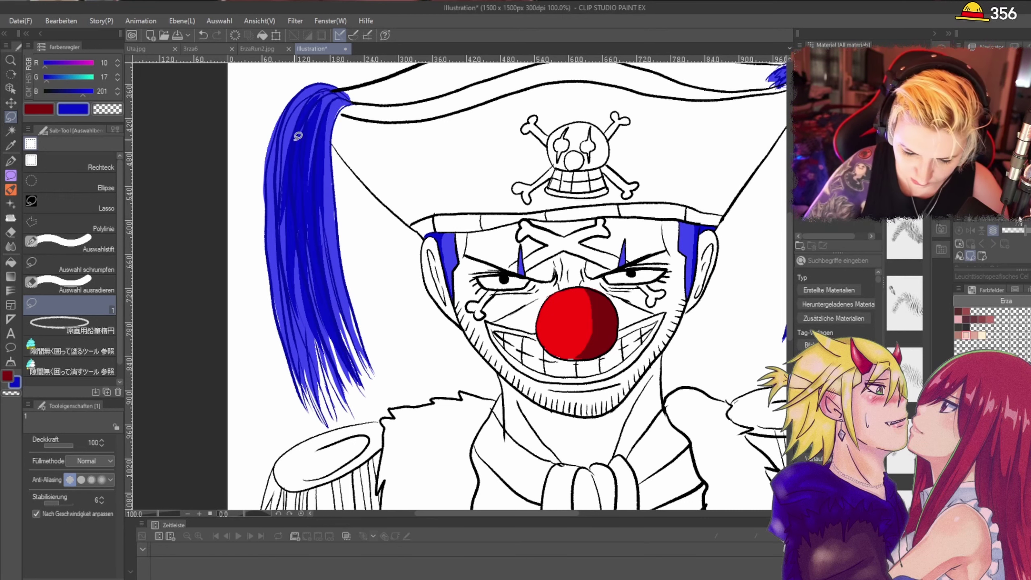
{"action": "scroll", "coordinate": [295, 140], "scroll_direction": "down", "scroll_amount": 1}
{"action": "scroll", "coordinate": [640, 152], "scroll_direction": "up", "scroll_amount": 1}
{"action": "mouse_move", "coordinate": [632, 78]}
{"action": "left_mouse_down"}
{"action": "mouse_move", "coordinate": [658, 159]}
{"action": "mouse_move", "coordinate": [639, 285]}
{"action": "mouse_move", "coordinate": [667, 201]}
{"action": "mouse_move", "coordinate": [673, 355]}
{"action": "mouse_move", "coordinate": [679, 213]}
{"action": "mouse_move", "coordinate": [694, 298]}
{"action": "mouse_move", "coordinate": [697, 265]}
{"action": "mouse_move", "coordinate": [663, 83]}
{"action": "mouse_move", "coordinate": [664, 165]}
{"action": "left_mouse_up"}
{"action": "scroll", "coordinate": [667, 219], "scroll_direction": "down", "scroll_amount": 1}
{"action": "scroll", "coordinate": [674, 247], "scroll_direction": "up", "scroll_amount": 1}
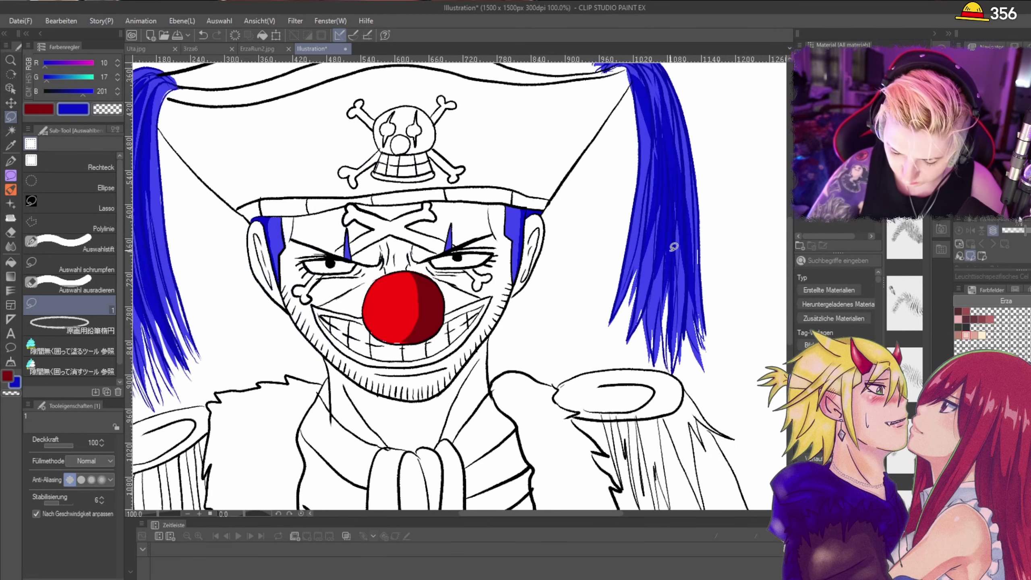
Step: Add thin highlight strands to the left ponytail in near-white, RGB 239, 239, 243, undoing an unwanted stroke
{"action": "scroll", "coordinate": [673, 247], "scroll_direction": "down", "scroll_amount": 1}
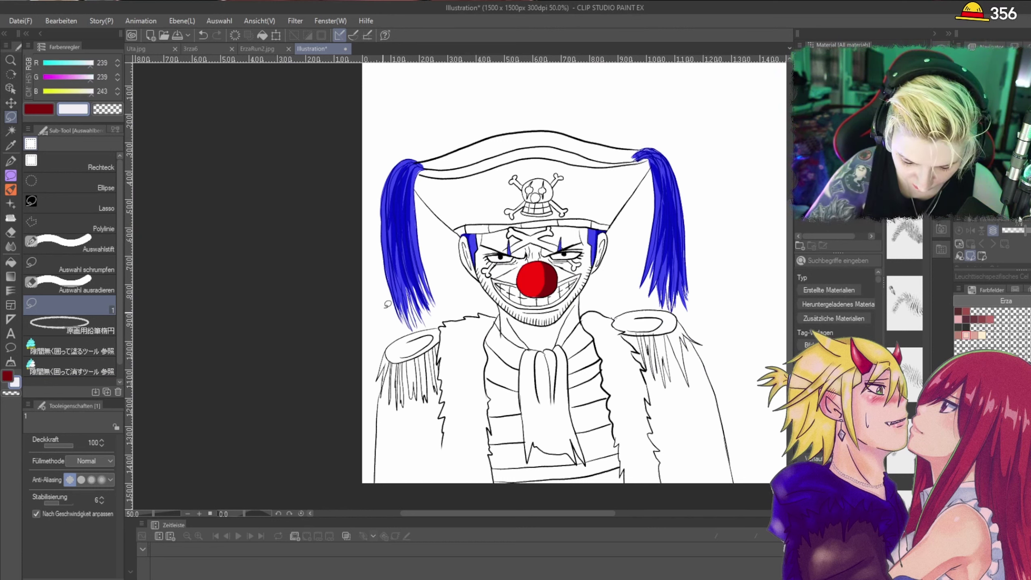
{"action": "mouse_move", "coordinate": [402, 180]}
{"action": "left_mouse_down"}
{"action": "mouse_move", "coordinate": [385, 224]}
{"action": "mouse_move", "coordinate": [401, 179]}
{"action": "left_mouse_up"}
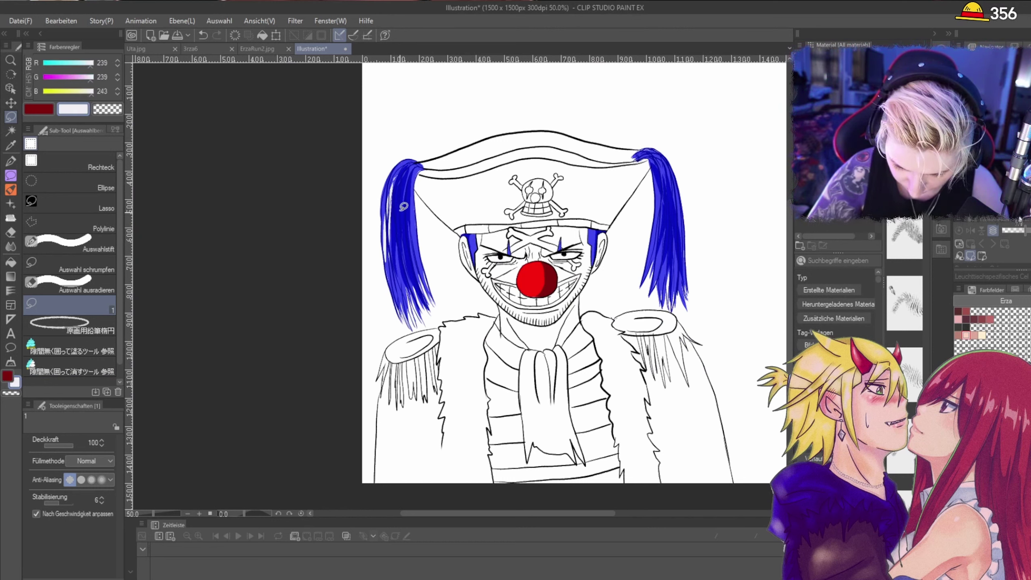
{"action": "mouse_move", "coordinate": [400, 215]}
{"action": "left_mouse_down"}
{"action": "mouse_move", "coordinate": [404, 296]}
{"action": "mouse_move", "coordinate": [400, 188]}
{"action": "left_mouse_up"}
{"action": "key", "text": "ctrl+z"}
{"action": "scroll", "coordinate": [402, 270], "scroll_direction": "up", "scroll_amount": 2}
{"action": "scroll", "coordinate": [531, 224], "scroll_direction": "down", "scroll_amount": 2}
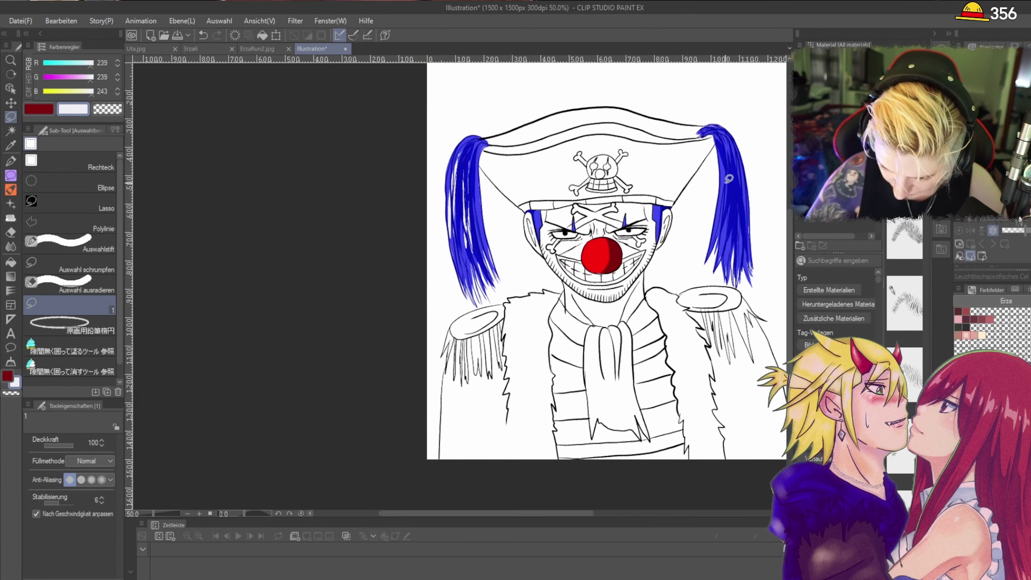
{"action": "scroll", "coordinate": [725, 182], "scroll_direction": "up", "scroll_amount": 1}
{"action": "mouse_move", "coordinate": [723, 153]}
{"action": "left_mouse_down"}
{"action": "mouse_move", "coordinate": [724, 258]}
{"action": "mouse_move", "coordinate": [731, 153]}
{"action": "mouse_move", "coordinate": [737, 158]}
{"action": "mouse_move", "coordinate": [709, 156]}
{"action": "mouse_move", "coordinate": [699, 321]}
{"action": "left_mouse_up"}
{"action": "scroll", "coordinate": [745, 150], "scroll_direction": "up", "scroll_amount": 1}
{"action": "key", "text": "ctrl+z"}
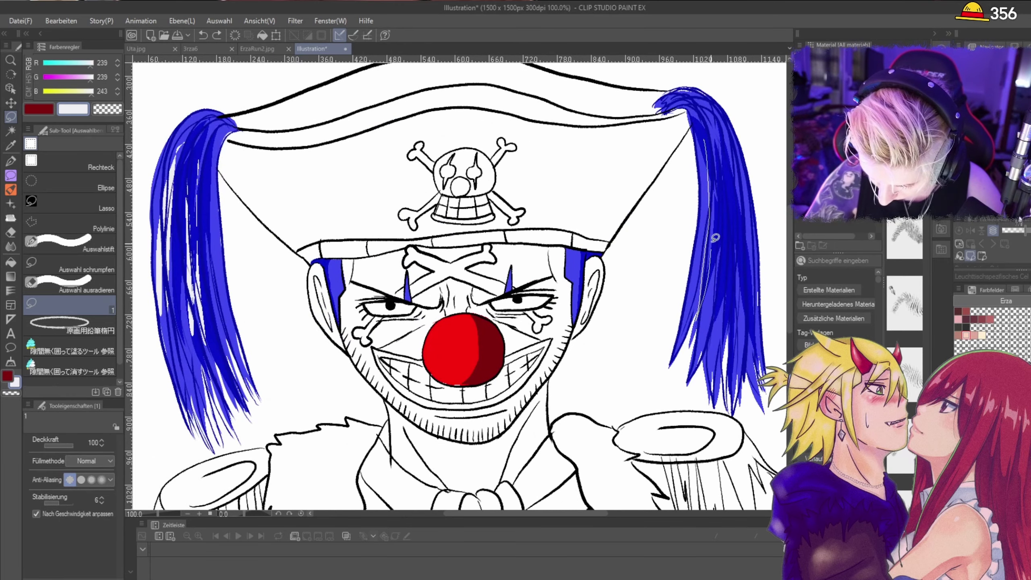
Step: Add thin near-white highlight strands along the upper and middle part of the right ponytail
{"action": "mouse_move", "coordinate": [712, 242]}
{"action": "left_mouse_down"}
{"action": "mouse_move", "coordinate": [709, 140]}
{"action": "mouse_move", "coordinate": [729, 218]}
{"action": "mouse_move", "coordinate": [724, 165]}
{"action": "mouse_move", "coordinate": [735, 290]}
{"action": "mouse_move", "coordinate": [730, 234]}
{"action": "left_mouse_up"}
{"action": "mouse_move", "coordinate": [724, 153]}
{"action": "left_mouse_down"}
{"action": "mouse_move", "coordinate": [740, 231]}
{"action": "mouse_move", "coordinate": [726, 154]}
{"action": "left_mouse_up"}
{"action": "mouse_move", "coordinate": [682, 99]}
{"action": "left_mouse_down"}
{"action": "mouse_move", "coordinate": [717, 133]}
{"action": "mouse_move", "coordinate": [683, 98]}
{"action": "left_mouse_up"}
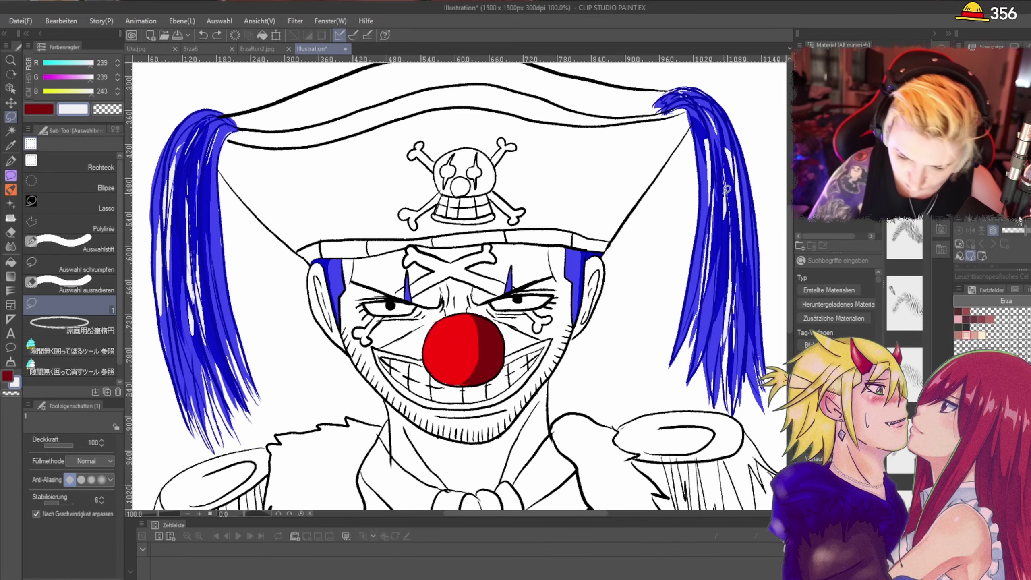
Step: Add small near-white highlights to the hair patches beside both ears
{"action": "scroll", "coordinate": [707, 325], "scroll_direction": "down", "scroll_amount": 2}
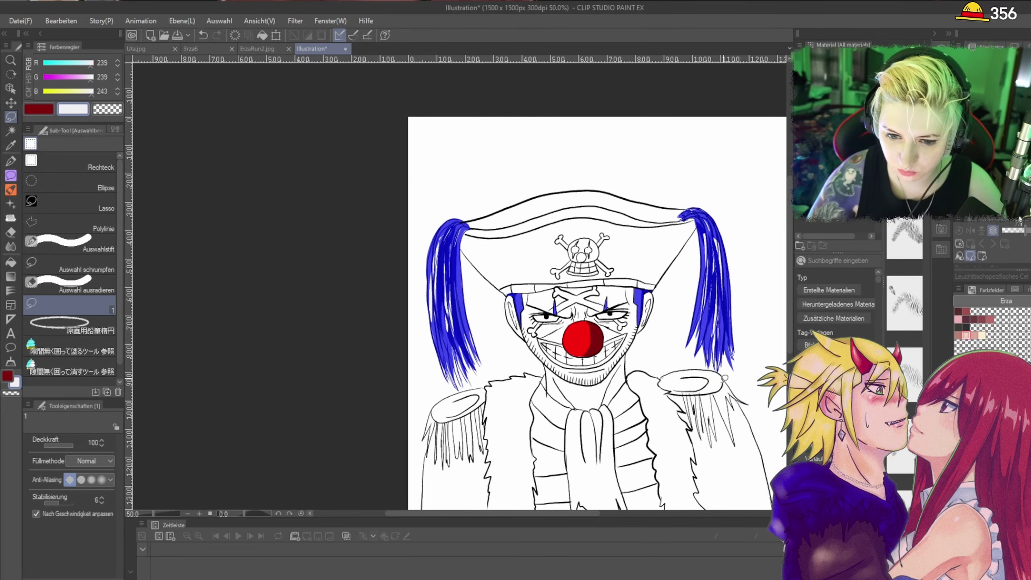
{"action": "scroll", "coordinate": [659, 335], "scroll_direction": "up", "scroll_amount": 3}
{"action": "left_click_drag", "start_coordinate": [589, 202], "coordinate": [595, 203]}
{"action": "mouse_move", "coordinate": [235, 220]}
{"action": "left_mouse_down"}
{"action": "mouse_move", "coordinate": [238, 270]}
{"action": "mouse_move", "coordinate": [229, 211]}
{"action": "mouse_move", "coordinate": [239, 221]}
{"action": "mouse_move", "coordinate": [246, 325]}
{"action": "left_mouse_up"}
Step: Try to soften the highlight on the hair patch beside the left ear with the Überblenden blending tool
{"action": "left_click", "coordinate": [11, 247]}
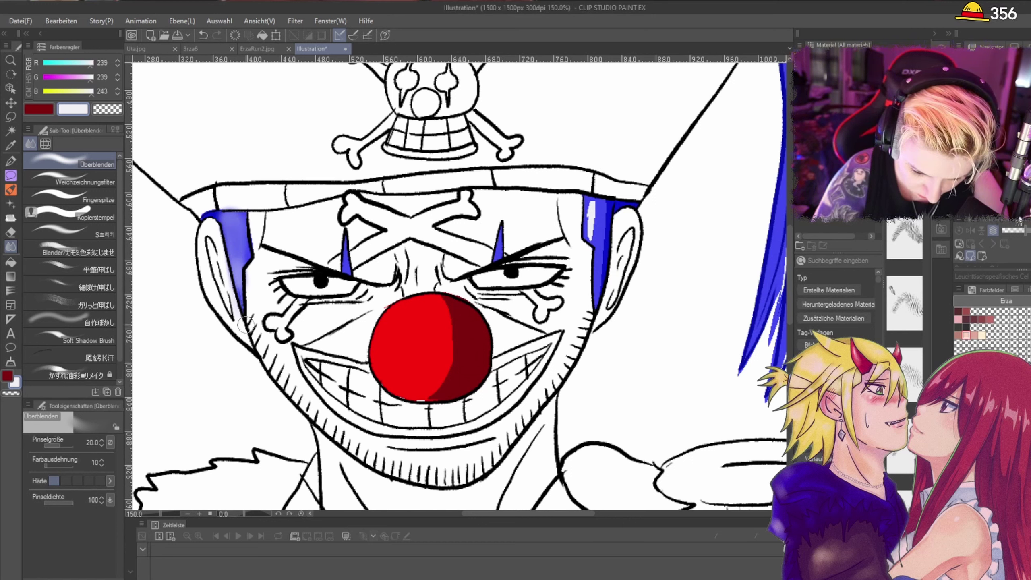
{"action": "key", "text": "ctrl+z"}
{"action": "key", "text": "ctrl+z"}
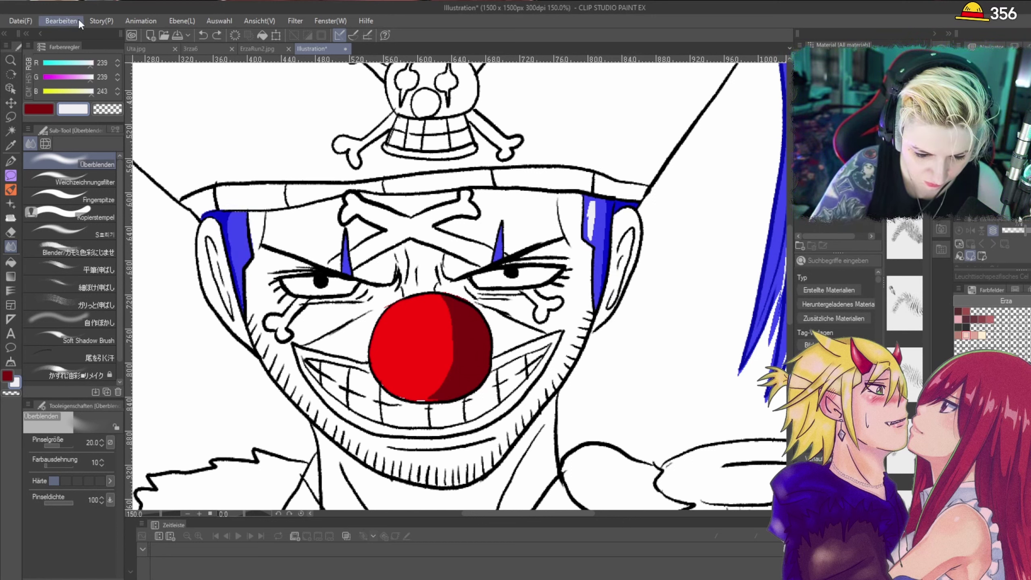
{"action": "key", "text": "ctrl+y"}
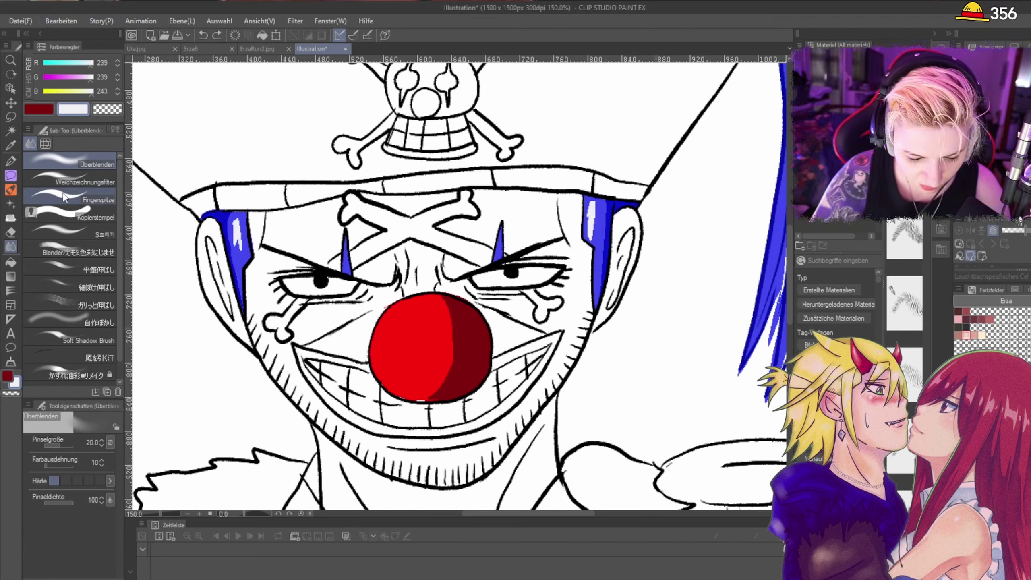
Step: Soften the highlights on both hair patches beside the ears with the Weichzeichnungsfilter at brush size 20
{"action": "left_click", "coordinate": [100, 182]}
{"action": "mouse_move", "coordinate": [226, 232]}
{"action": "left_mouse_down"}
{"action": "mouse_move", "coordinate": [239, 243]}
{"action": "mouse_move", "coordinate": [236, 218]}
{"action": "mouse_move", "coordinate": [244, 291]}
{"action": "left_mouse_up"}
{"action": "mouse_move", "coordinate": [591, 203]}
{"action": "left_mouse_down"}
{"action": "mouse_move", "coordinate": [592, 232]}
{"action": "mouse_move", "coordinate": [605, 208]}
{"action": "mouse_move", "coordinate": [600, 282]}
{"action": "left_mouse_up"}
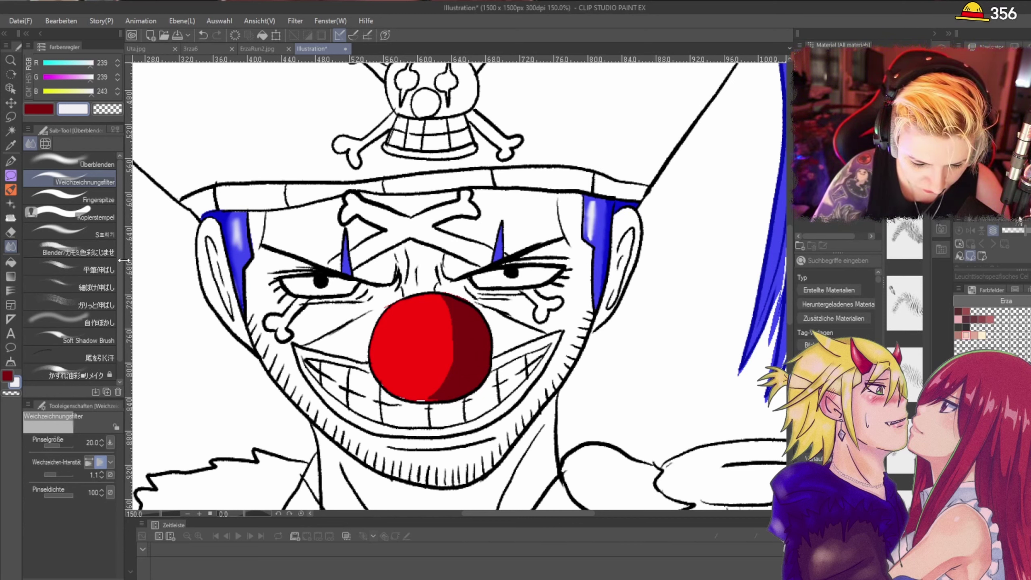
Step: Smudge the highlights on both blue hair patches beside the ears with the Fingerspitze tool at brush size 25
{"action": "left_click", "coordinate": [73, 197]}
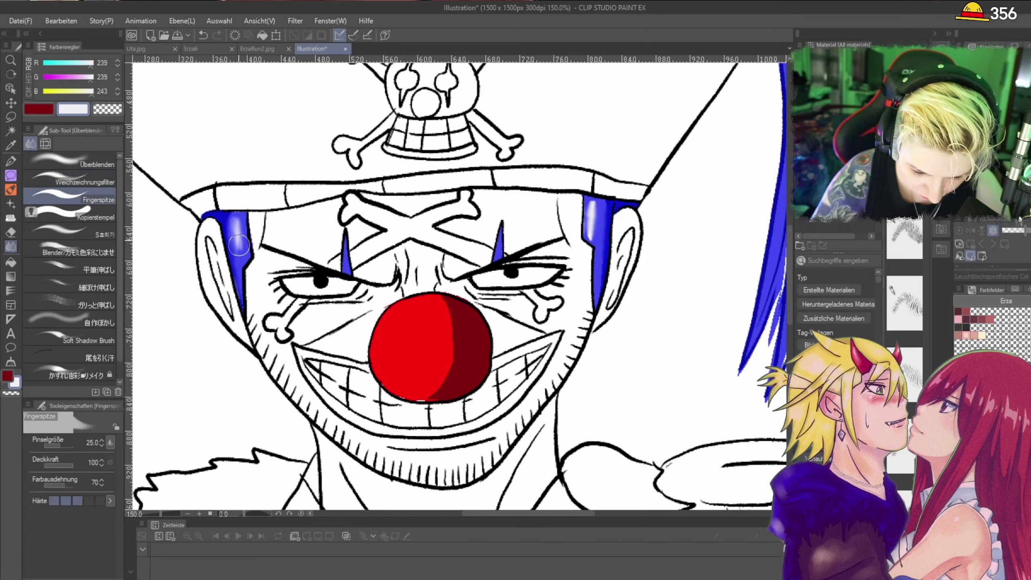
{"action": "left_click_drag", "start_coordinate": [240, 223], "coordinate": [240, 259]}
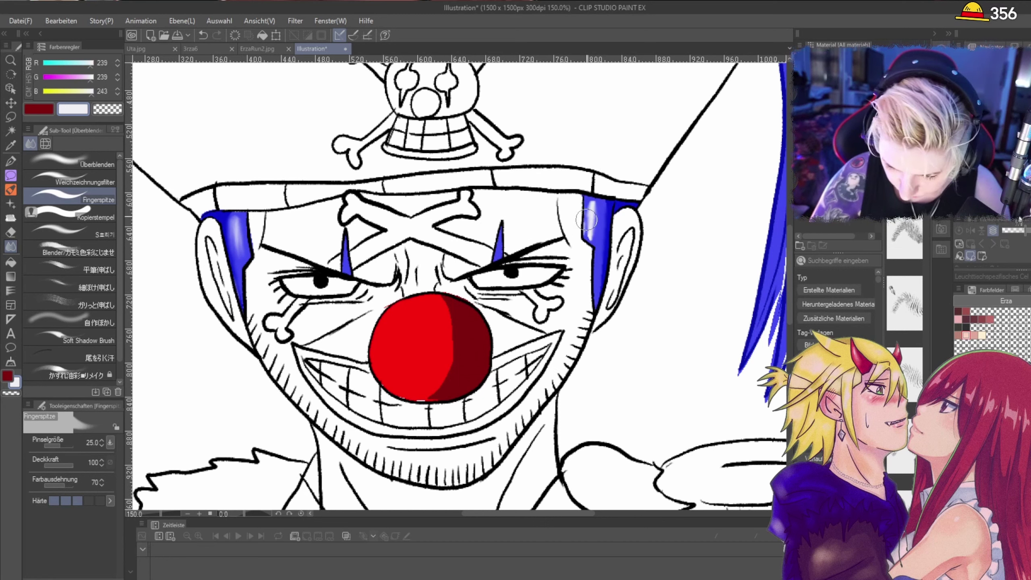
{"action": "mouse_move", "coordinate": [586, 220]}
{"action": "left_mouse_down"}
{"action": "mouse_move", "coordinate": [603, 231]}
{"action": "mouse_move", "coordinate": [599, 296]}
{"action": "mouse_move", "coordinate": [589, 217]}
{"action": "mouse_move", "coordinate": [584, 228]}
{"action": "mouse_move", "coordinate": [595, 213]}
{"action": "mouse_move", "coordinate": [605, 247]}
{"action": "mouse_move", "coordinate": [627, 211]}
{"action": "mouse_move", "coordinate": [621, 201]}
{"action": "left_mouse_up"}
{"action": "scroll", "coordinate": [621, 199], "scroll_direction": "down", "scroll_amount": 1}
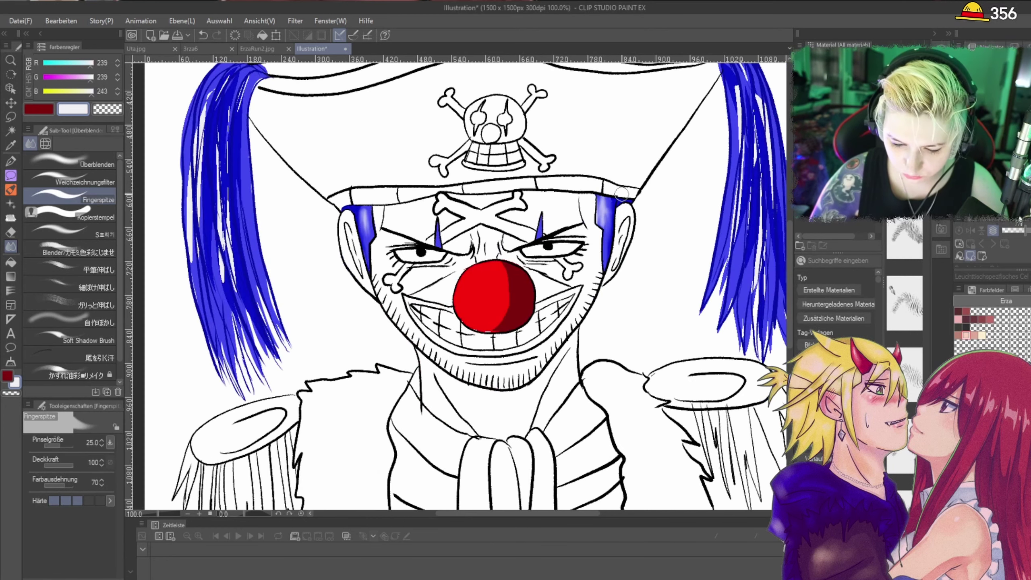
Step: Try to smudge the edge between the red base and the dark shadow on the nose with the Fingerspitze tool
{"action": "scroll", "coordinate": [621, 196], "scroll_direction": "up", "scroll_amount": 1}
{"action": "mouse_move", "coordinate": [429, 304]}
{"action": "left_mouse_down"}
{"action": "mouse_move", "coordinate": [454, 328]}
{"action": "mouse_move", "coordinate": [448, 363]}
{"action": "mouse_move", "coordinate": [418, 394]}
{"action": "mouse_move", "coordinate": [450, 363]}
{"action": "left_mouse_up"}
{"action": "key", "text": "ctrl+z"}
{"action": "key", "text": "ctrl+z"}
{"action": "key", "text": "ctrl+z"}
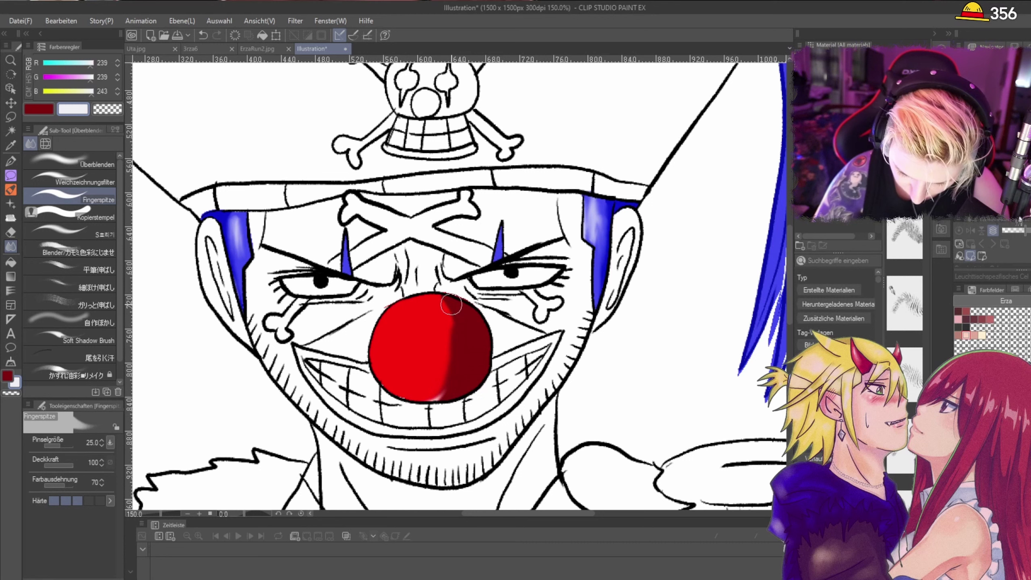
Step: Soften the shadow edge on the red nose with the Weichzeichnungsfilter at brush size 20
{"action": "left_click", "coordinate": [104, 161]}
{"action": "left_click", "coordinate": [106, 179]}
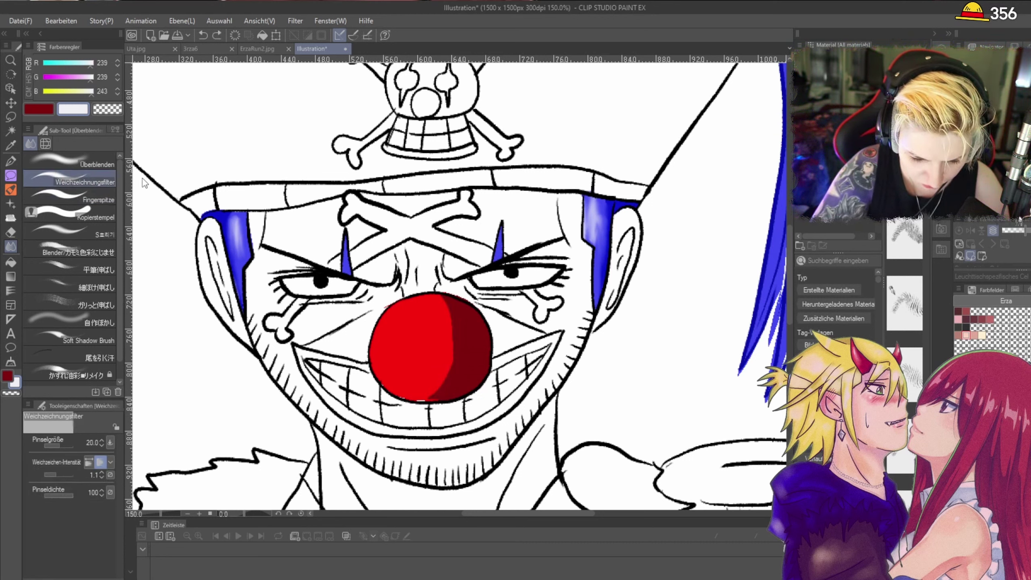
{"action": "mouse_move", "coordinate": [447, 381]}
{"action": "left_mouse_down"}
{"action": "mouse_move", "coordinate": [452, 324]}
{"action": "mouse_move", "coordinate": [439, 388]}
{"action": "mouse_move", "coordinate": [417, 382]}
{"action": "left_mouse_up"}
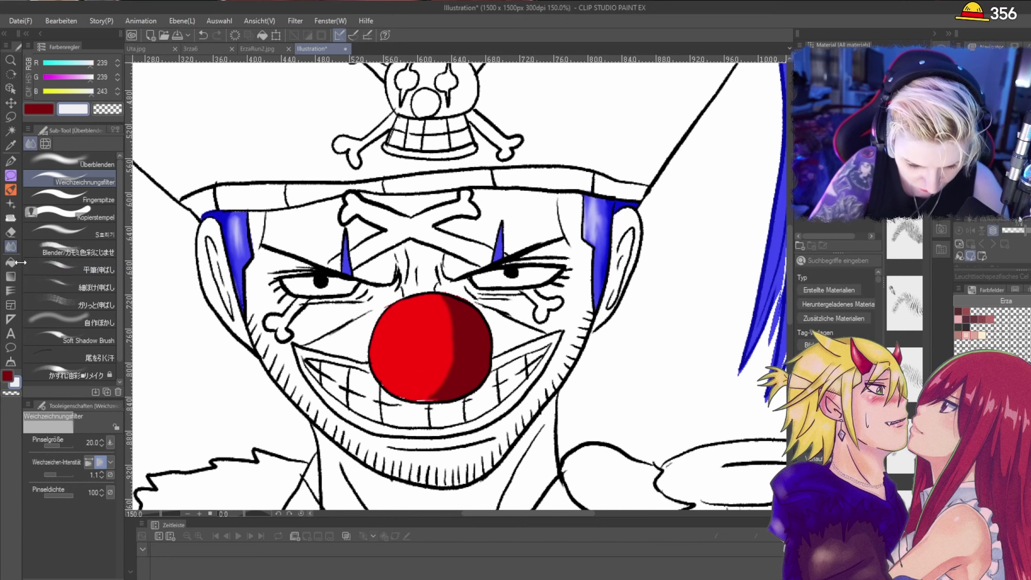
Step: Paint near-white highlights over the lit side of the nose and along its shadow edge with the Pinsel brush at size 17
{"action": "left_click", "coordinate": [10, 190]}
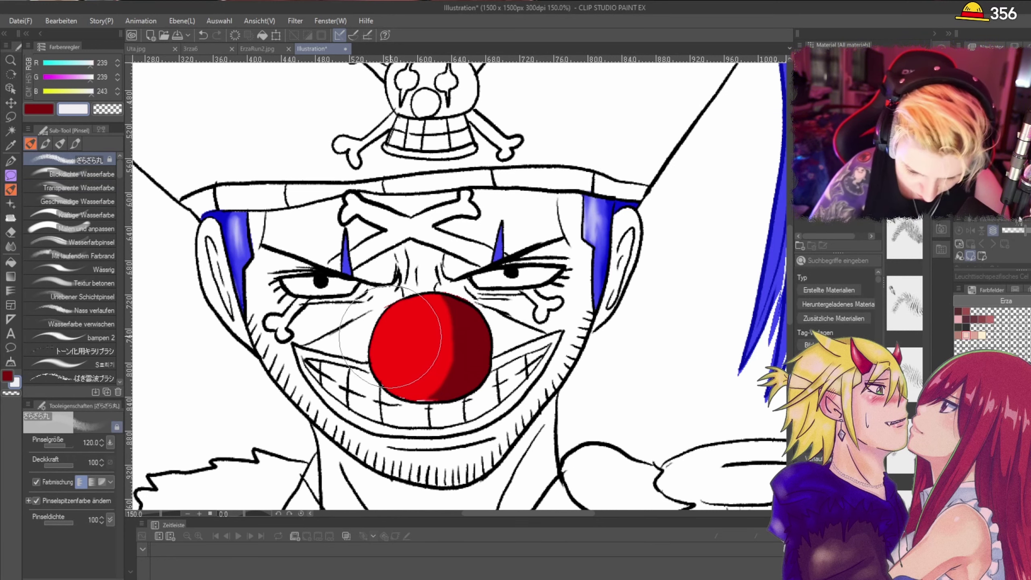
{"action": "left_click", "coordinate": [59, 446]}
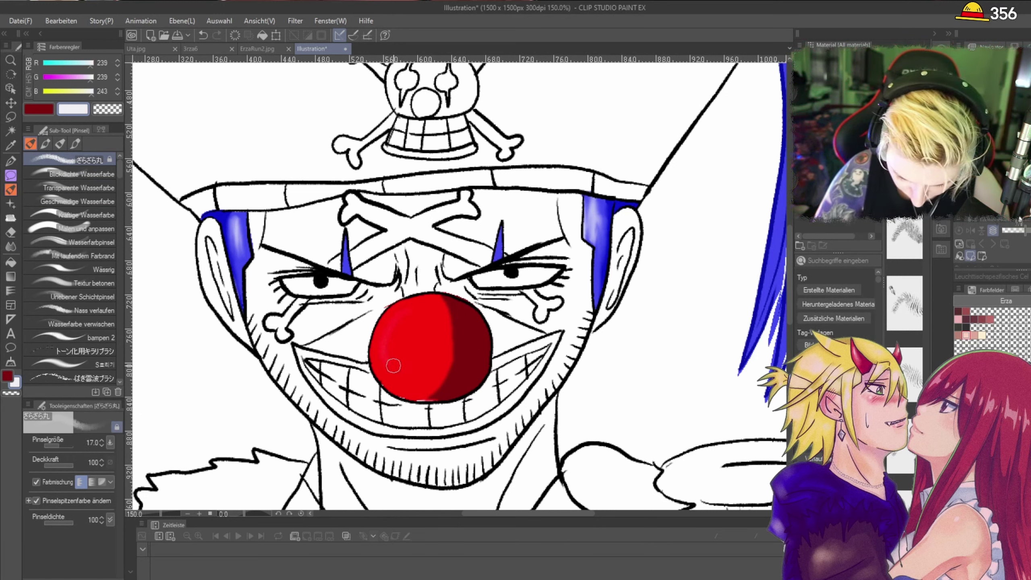
{"action": "mouse_move", "coordinate": [412, 309]}
{"action": "left_mouse_down"}
{"action": "mouse_move", "coordinate": [389, 353]}
{"action": "mouse_move", "coordinate": [417, 306]}
{"action": "mouse_move", "coordinate": [406, 387]}
{"action": "left_mouse_up"}
{"action": "key", "text": "ctrl+z"}
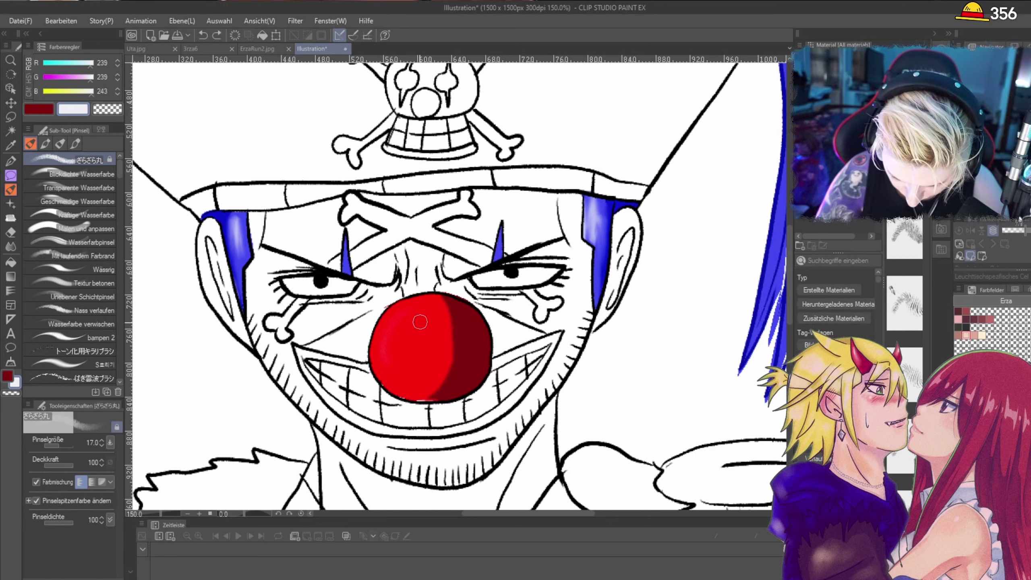
{"action": "mouse_move", "coordinate": [415, 308]}
{"action": "left_mouse_down"}
{"action": "mouse_move", "coordinate": [386, 347]}
{"action": "mouse_move", "coordinate": [391, 359]}
{"action": "mouse_move", "coordinate": [413, 312]}
{"action": "left_mouse_up"}
{"action": "mouse_move", "coordinate": [394, 336]}
{"action": "left_mouse_down"}
{"action": "mouse_move", "coordinate": [405, 317]}
{"action": "mouse_move", "coordinate": [399, 376]}
{"action": "mouse_move", "coordinate": [396, 342]}
{"action": "mouse_move", "coordinate": [398, 362]}
{"action": "mouse_move", "coordinate": [407, 333]}
{"action": "mouse_move", "coordinate": [406, 348]}
{"action": "mouse_move", "coordinate": [416, 344]}
{"action": "mouse_move", "coordinate": [413, 315]}
{"action": "mouse_move", "coordinate": [382, 350]}
{"action": "mouse_move", "coordinate": [398, 378]}
{"action": "mouse_move", "coordinate": [401, 350]}
{"action": "mouse_move", "coordinate": [403, 379]}
{"action": "mouse_move", "coordinate": [401, 316]}
{"action": "mouse_move", "coordinate": [401, 381]}
{"action": "mouse_move", "coordinate": [412, 305]}
{"action": "mouse_move", "coordinate": [402, 315]}
{"action": "mouse_move", "coordinate": [456, 312]}
{"action": "mouse_move", "coordinate": [445, 305]}
{"action": "mouse_move", "coordinate": [440, 379]}
{"action": "mouse_move", "coordinate": [427, 394]}
{"action": "mouse_move", "coordinate": [452, 347]}
{"action": "mouse_move", "coordinate": [451, 323]}
{"action": "mouse_move", "coordinate": [433, 395]}
{"action": "mouse_move", "coordinate": [455, 355]}
{"action": "mouse_move", "coordinate": [440, 299]}
{"action": "mouse_move", "coordinate": [452, 378]}
{"action": "mouse_move", "coordinate": [428, 374]}
{"action": "mouse_move", "coordinate": [413, 313]}
{"action": "mouse_move", "coordinate": [387, 333]}
{"action": "mouse_move", "coordinate": [405, 306]}
{"action": "mouse_move", "coordinate": [382, 352]}
{"action": "mouse_move", "coordinate": [405, 386]}
{"action": "mouse_move", "coordinate": [428, 304]}
{"action": "left_mouse_up"}
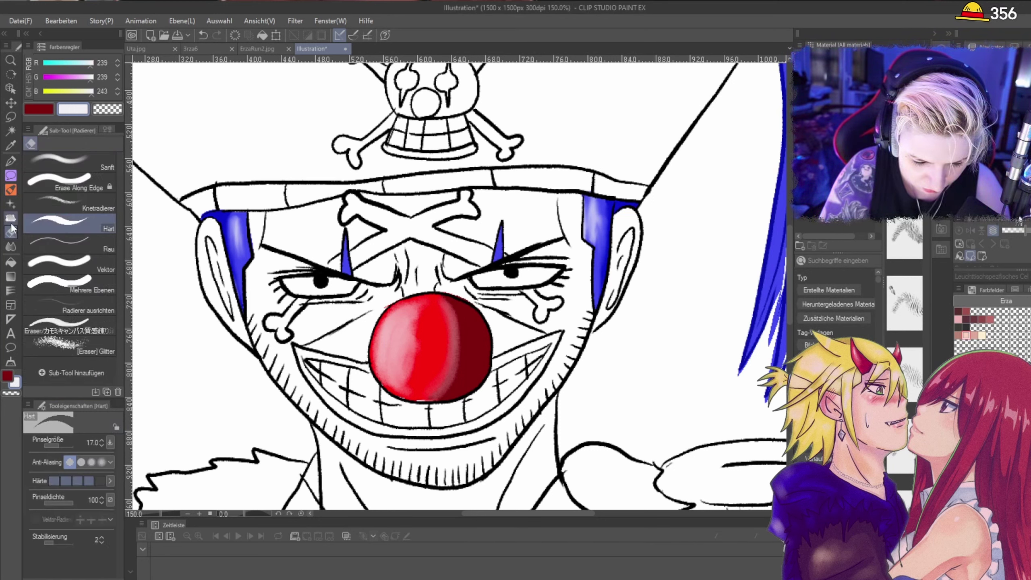
Step: Add a soft near-white glow spot to the upper lit side of the nose with the Sanft airbrush at size 17
{"action": "left_click", "coordinate": [13, 207]}
{"action": "left_click", "coordinate": [11, 203]}
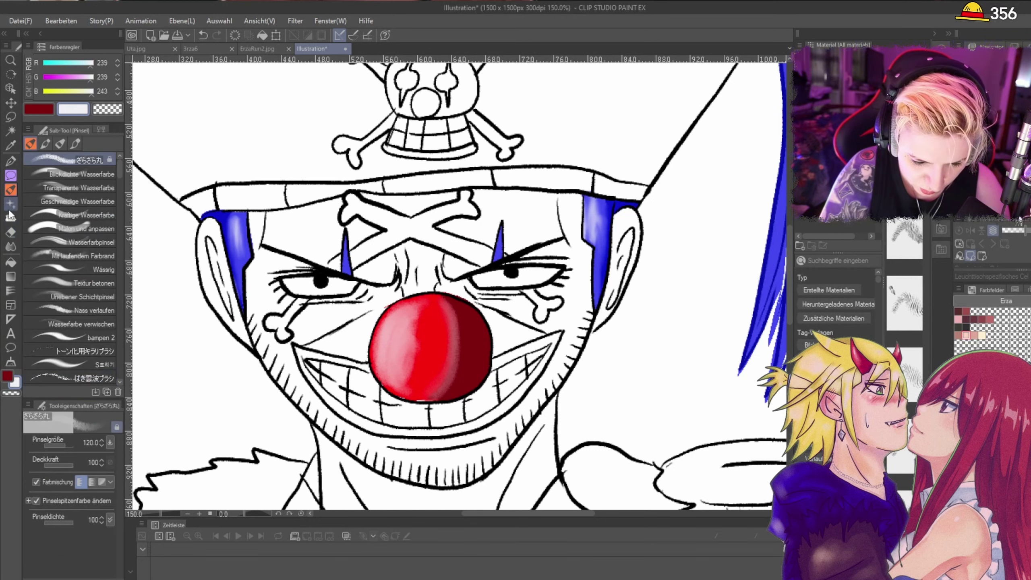
{"action": "left_click_drag", "start_coordinate": [119, 300], "coordinate": [120, 148]}
{"action": "left_click", "coordinate": [98, 174]}
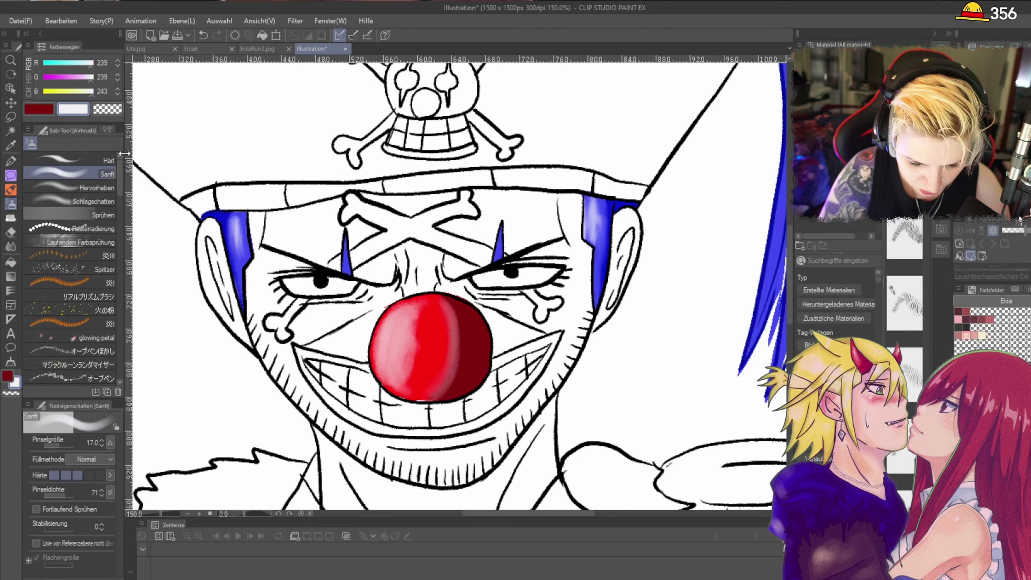
{"action": "left_click_drag", "start_coordinate": [398, 327], "coordinate": [386, 331]}
{"action": "scroll", "coordinate": [401, 323], "scroll_direction": "down", "scroll_amount": 2}
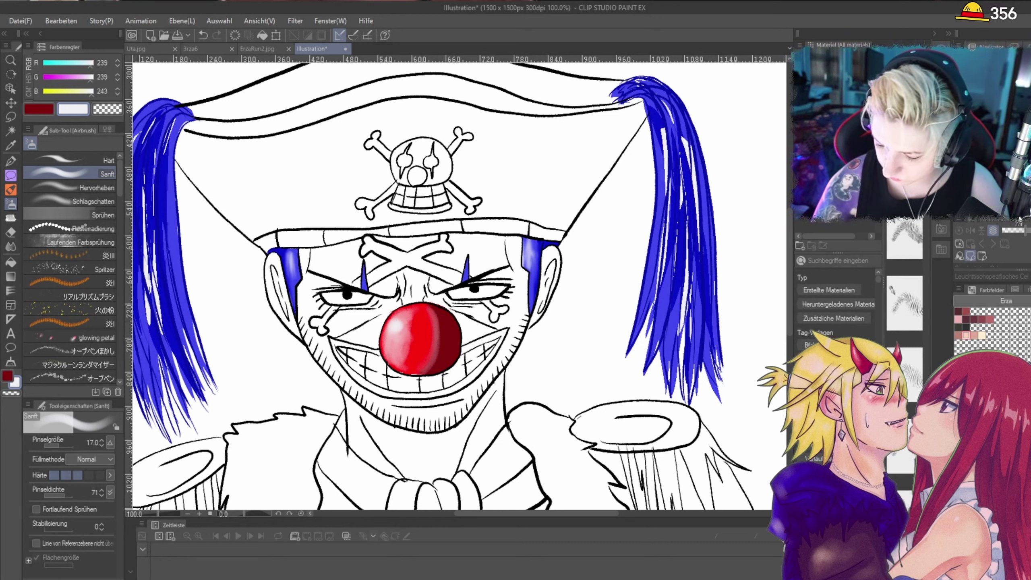
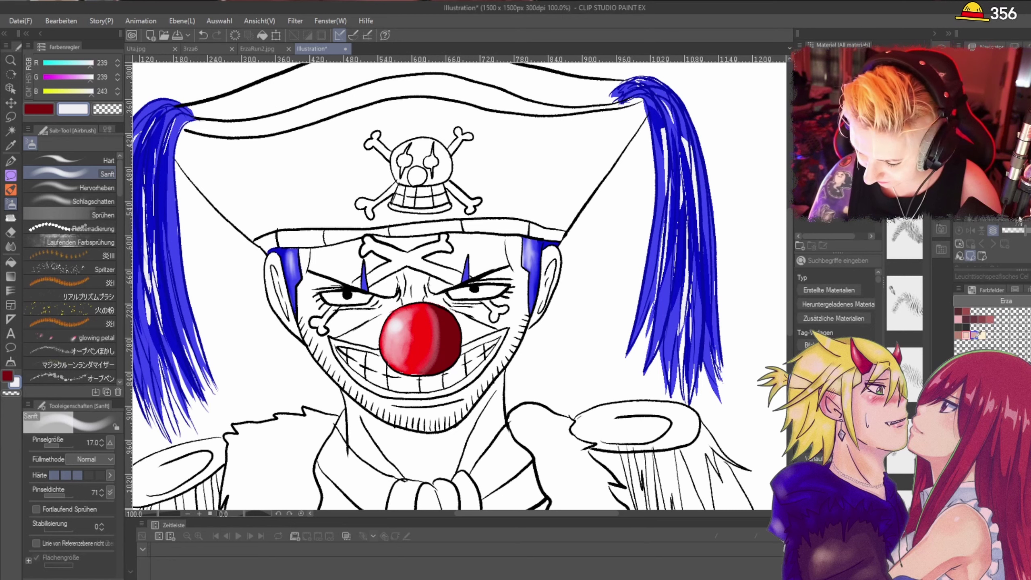
Step: Fill the face from hat brim to chin with the skin tone RGB 223, 167, 154 using the lasso fill tool
{"action": "left_click", "coordinate": [975, 334]}
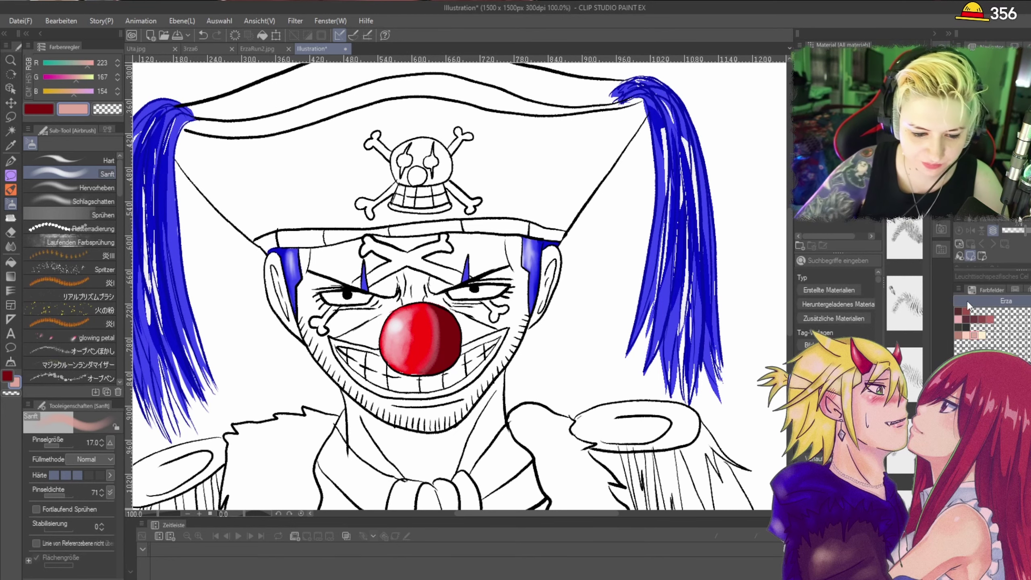
{"action": "key", "text": "m"}
{"action": "scroll", "coordinate": [545, 359], "scroll_direction": "up", "scroll_amount": 2}
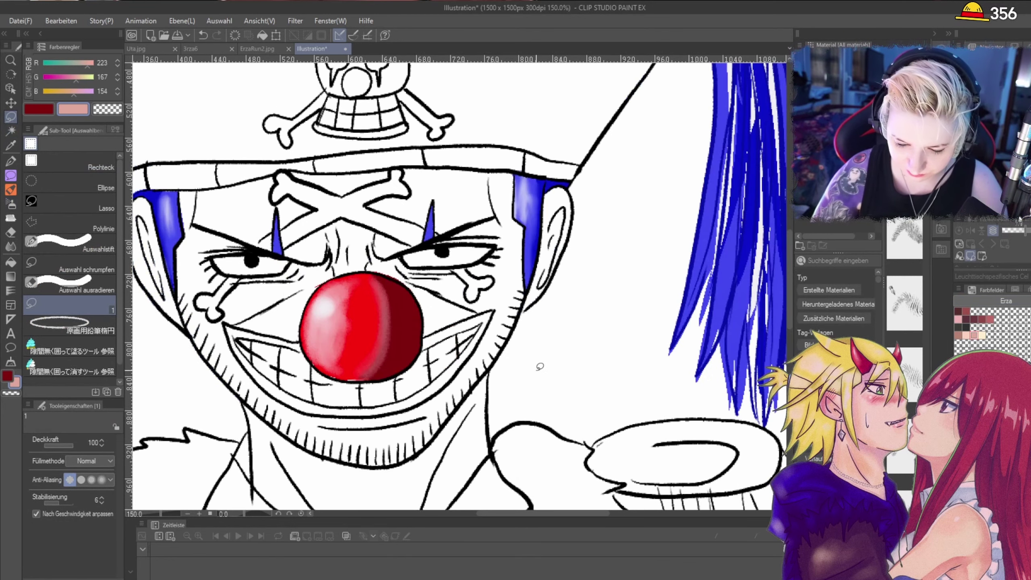
{"action": "scroll", "coordinate": [540, 363], "scroll_direction": "down", "scroll_amount": 2}
{"action": "mouse_move", "coordinate": [484, 248]}
{"action": "left_mouse_down"}
{"action": "mouse_move", "coordinate": [328, 267]}
{"action": "mouse_move", "coordinate": [520, 321]}
{"action": "mouse_move", "coordinate": [483, 248]}
{"action": "left_mouse_up"}
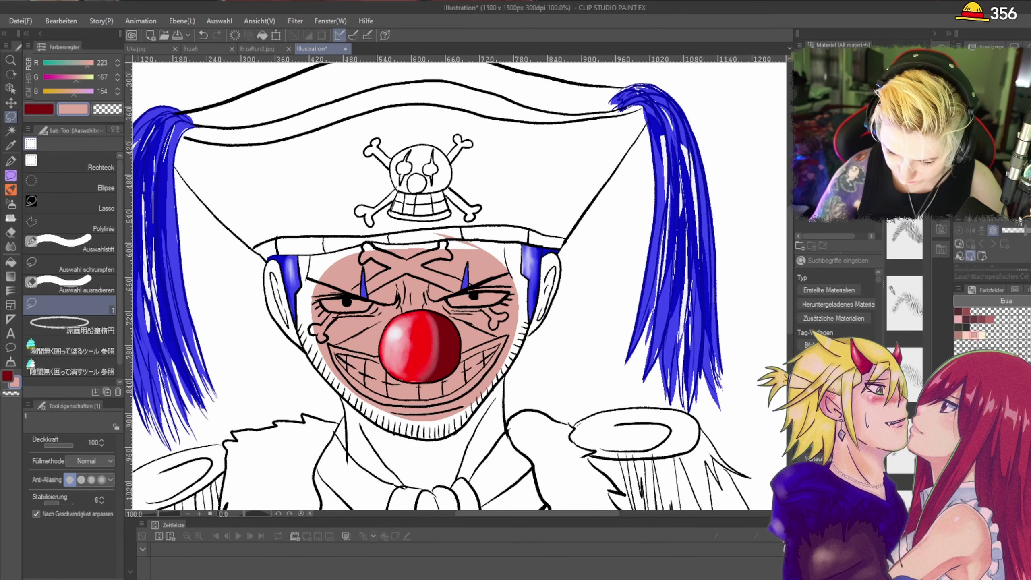
{"action": "scroll", "coordinate": [496, 452], "scroll_direction": "up", "scroll_amount": 2}
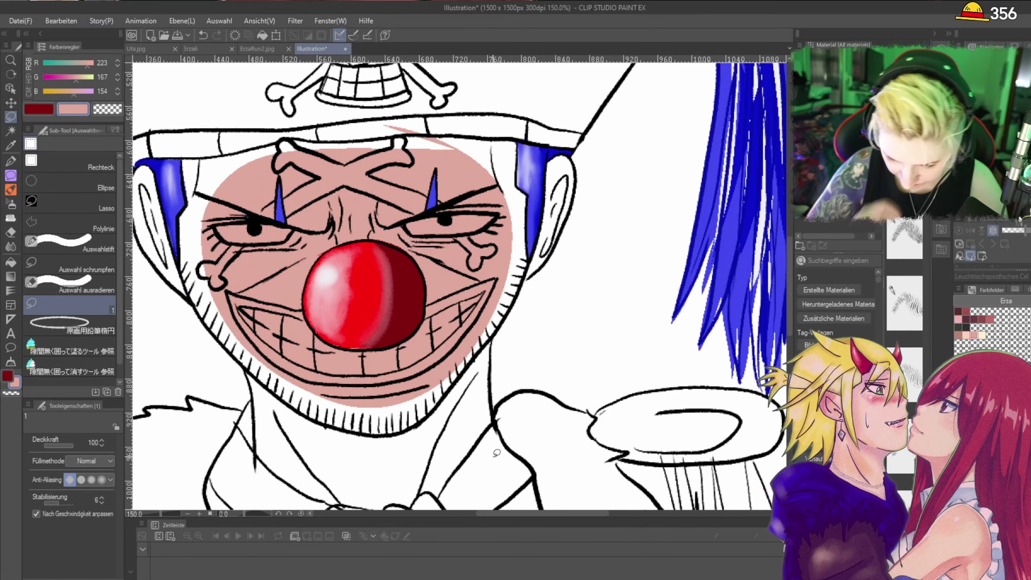
{"action": "mouse_move", "coordinate": [209, 156]}
{"action": "left_mouse_down"}
{"action": "mouse_move", "coordinate": [180, 166]}
{"action": "mouse_move", "coordinate": [177, 247]}
{"action": "mouse_move", "coordinate": [222, 334]}
{"action": "mouse_move", "coordinate": [281, 415]}
{"action": "mouse_move", "coordinate": [365, 474]}
{"action": "mouse_move", "coordinate": [431, 448]}
{"action": "mouse_move", "coordinate": [526, 261]}
{"action": "mouse_move", "coordinate": [529, 140]}
{"action": "mouse_move", "coordinate": [462, 116]}
{"action": "mouse_move", "coordinate": [298, 126]}
{"action": "mouse_move", "coordinate": [211, 150]}
{"action": "left_mouse_up"}
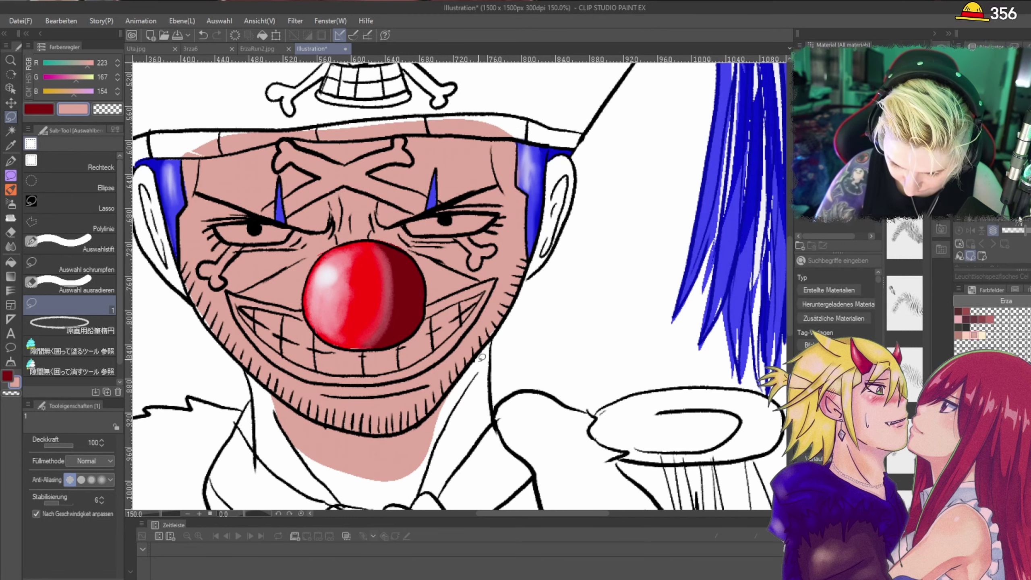
Step: Fill the remaining gaps along the jaw and the whole neck down to the scarf with the same skin tone
{"action": "scroll", "coordinate": [483, 359], "scroll_direction": "down", "scroll_amount": 2}
{"action": "scroll", "coordinate": [483, 359], "scroll_direction": "down", "scroll_amount": 5}
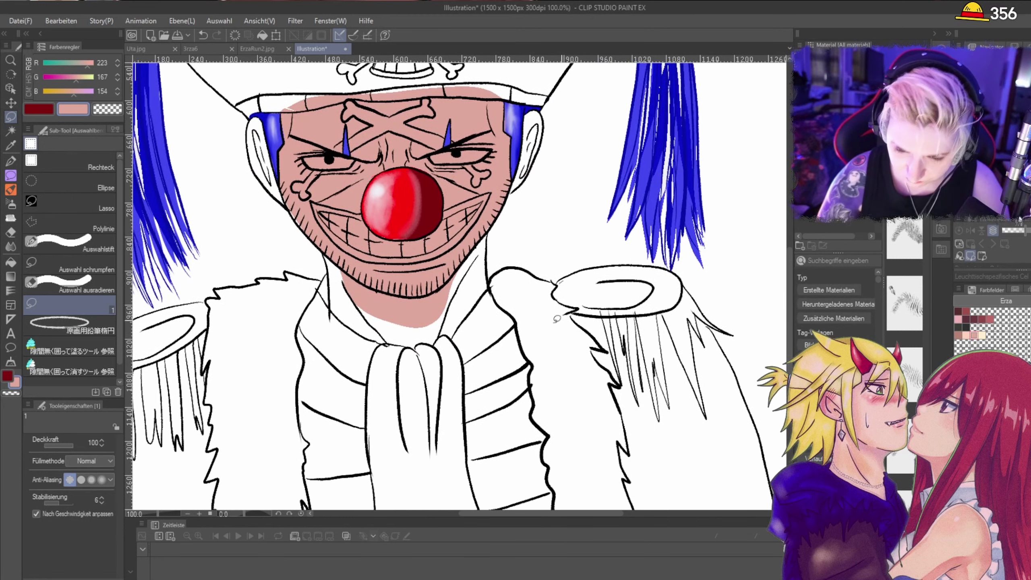
{"action": "scroll", "coordinate": [352, 266], "scroll_direction": "up", "scroll_amount": 1}
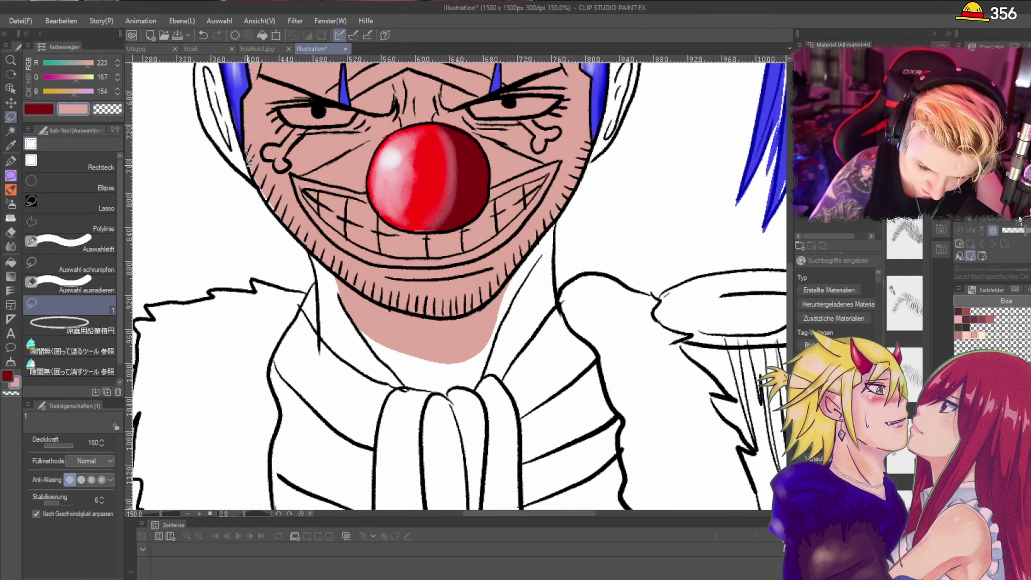
{"action": "left_click_drag", "start_coordinate": [289, 225], "coordinate": [291, 227]}
{"action": "left_click_drag", "start_coordinate": [255, 161], "coordinate": [279, 215]}
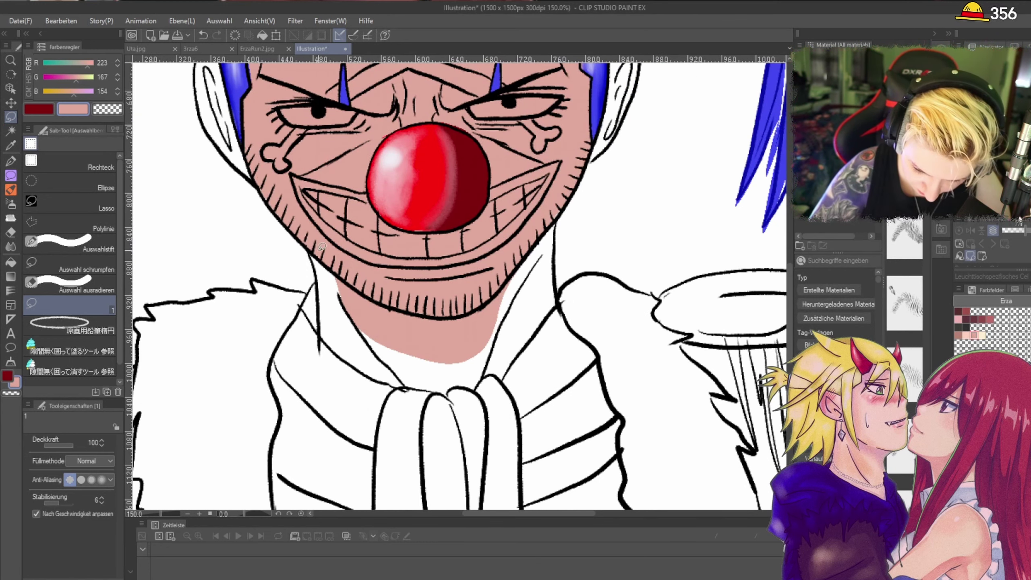
{"action": "mouse_move", "coordinate": [309, 246]}
{"action": "left_mouse_down"}
{"action": "mouse_move", "coordinate": [324, 330]}
{"action": "mouse_move", "coordinate": [352, 362]}
{"action": "left_mouse_up"}
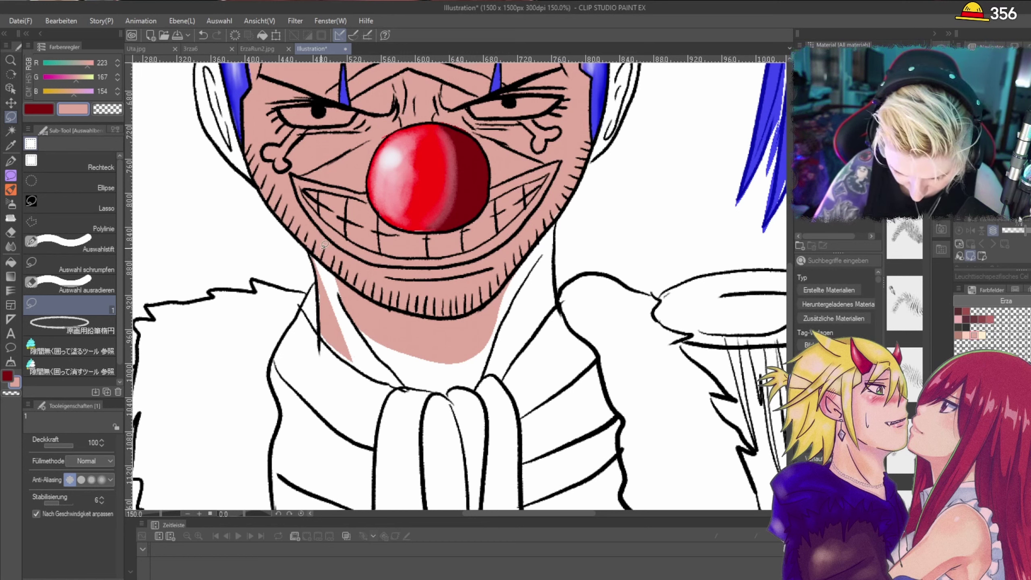
{"action": "mouse_move", "coordinate": [318, 246]}
{"action": "left_mouse_down"}
{"action": "mouse_move", "coordinate": [328, 306]}
{"action": "mouse_move", "coordinate": [325, 249]}
{"action": "left_mouse_up"}
{"action": "mouse_move", "coordinate": [525, 240]}
{"action": "left_mouse_down"}
{"action": "mouse_move", "coordinate": [483, 333]}
{"action": "mouse_move", "coordinate": [498, 365]}
{"action": "mouse_move", "coordinate": [556, 305]}
{"action": "mouse_move", "coordinate": [561, 204]}
{"action": "mouse_move", "coordinate": [513, 253]}
{"action": "mouse_move", "coordinate": [545, 226]}
{"action": "mouse_move", "coordinate": [503, 376]}
{"action": "mouse_move", "coordinate": [494, 370]}
{"action": "mouse_move", "coordinate": [448, 391]}
{"action": "mouse_move", "coordinate": [379, 378]}
{"action": "mouse_move", "coordinate": [328, 338]}
{"action": "mouse_move", "coordinate": [325, 308]}
{"action": "mouse_move", "coordinate": [337, 287]}
{"action": "mouse_move", "coordinate": [432, 318]}
{"action": "mouse_move", "coordinate": [501, 321]}
{"action": "left_mouse_up"}
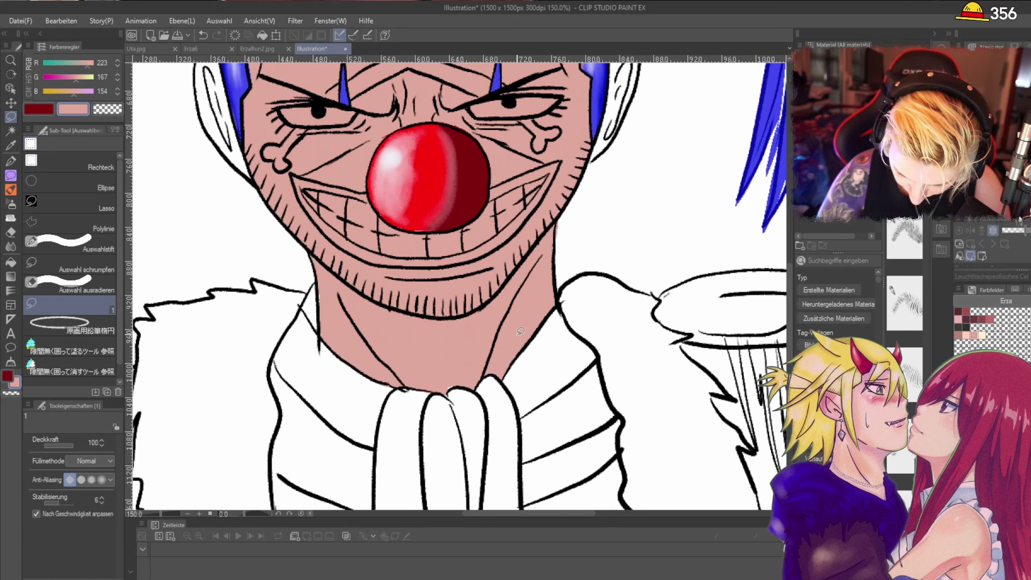
{"action": "left_click_drag", "start_coordinate": [444, 384], "coordinate": [452, 391]}
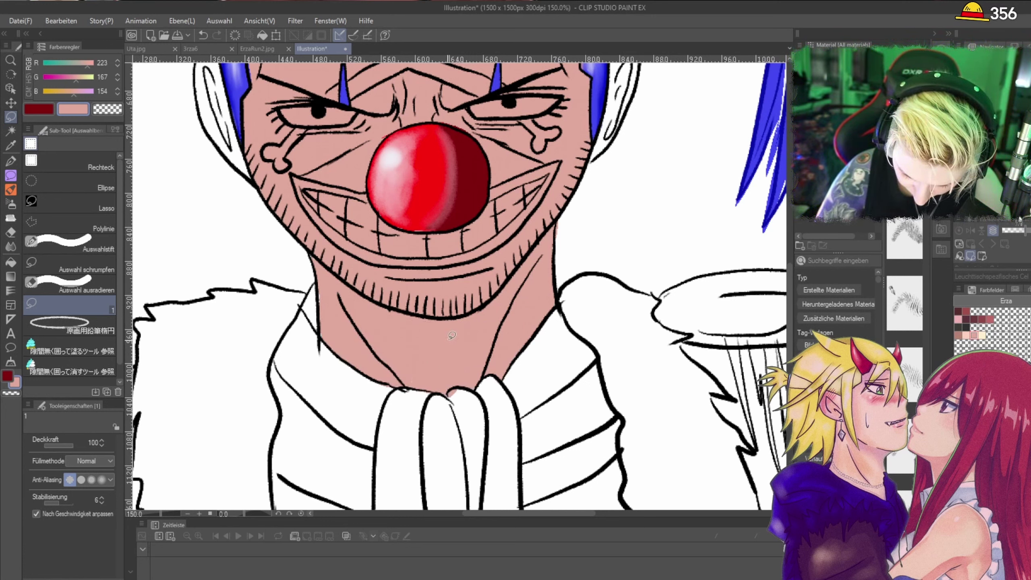
{"action": "left_click_drag", "start_coordinate": [322, 309], "coordinate": [321, 325]}
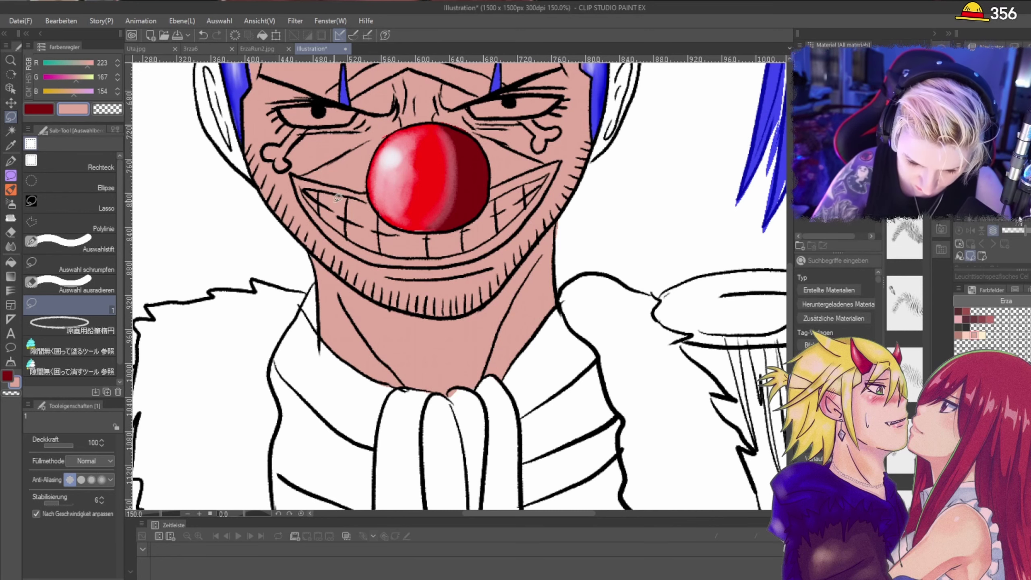
Step: Fill both ears with the same skin tone using the lasso fill tool
{"action": "scroll", "coordinate": [349, 183], "scroll_direction": "down", "scroll_amount": 3}
{"action": "scroll", "coordinate": [436, 139], "scroll_direction": "up", "scroll_amount": 4}
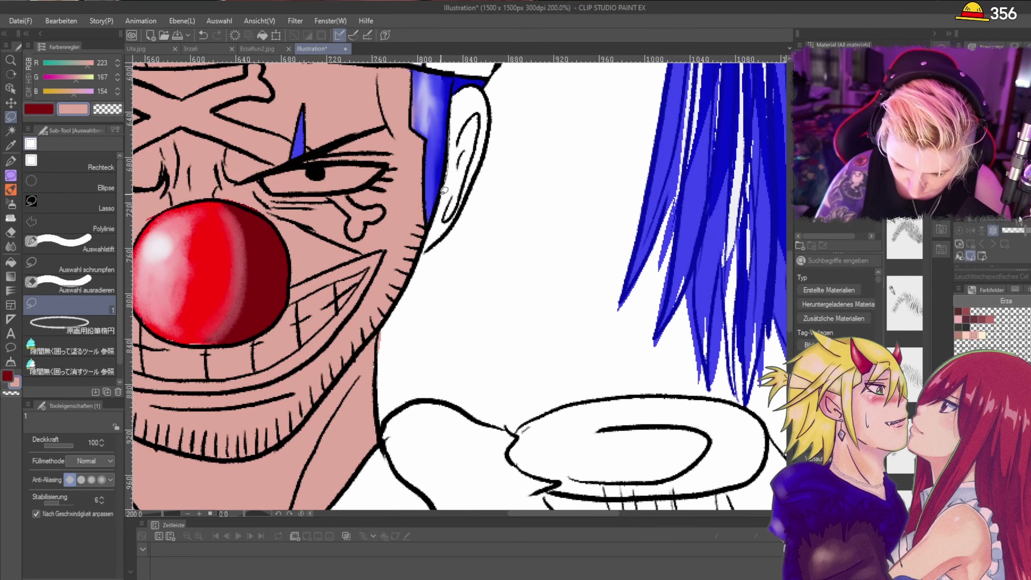
{"action": "mouse_move", "coordinate": [445, 190]}
{"action": "left_mouse_down"}
{"action": "mouse_move", "coordinate": [424, 252]}
{"action": "mouse_move", "coordinate": [477, 185]}
{"action": "mouse_move", "coordinate": [492, 127]}
{"action": "mouse_move", "coordinate": [483, 85]}
{"action": "mouse_move", "coordinate": [449, 145]}
{"action": "left_mouse_up"}
{"action": "scroll", "coordinate": [444, 173], "scroll_direction": "down", "scroll_amount": 4}
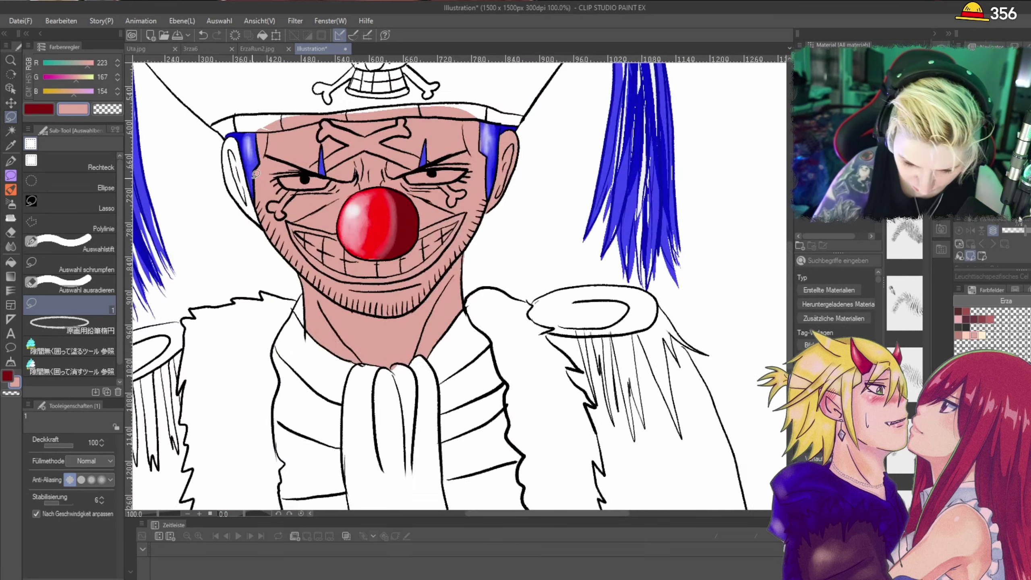
{"action": "scroll", "coordinate": [195, 103], "scroll_direction": "up", "scroll_amount": 4}
{"action": "mouse_move", "coordinate": [195, 104]}
{"action": "left_mouse_down"}
{"action": "mouse_move", "coordinate": [202, 195]}
{"action": "mouse_move", "coordinate": [262, 269]}
{"action": "mouse_move", "coordinate": [222, 90]}
{"action": "left_mouse_up"}
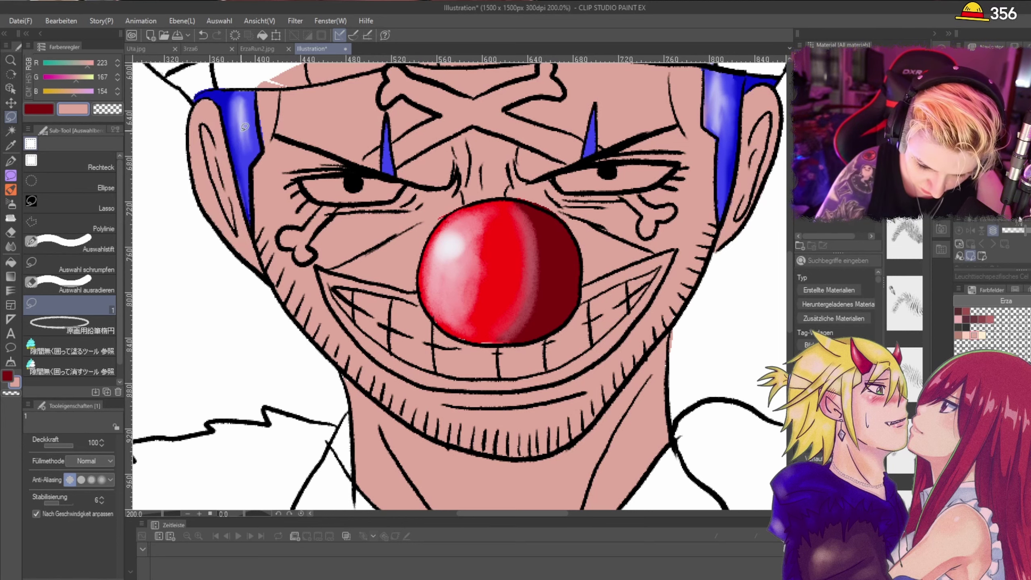
{"action": "scroll", "coordinate": [245, 127], "scroll_direction": "down", "scroll_amount": 4}
{"action": "scroll", "coordinate": [325, 117], "scroll_direction": "down", "scroll_amount": 4}
{"action": "scroll", "coordinate": [321, 98], "scroll_direction": "up", "scroll_amount": 4}
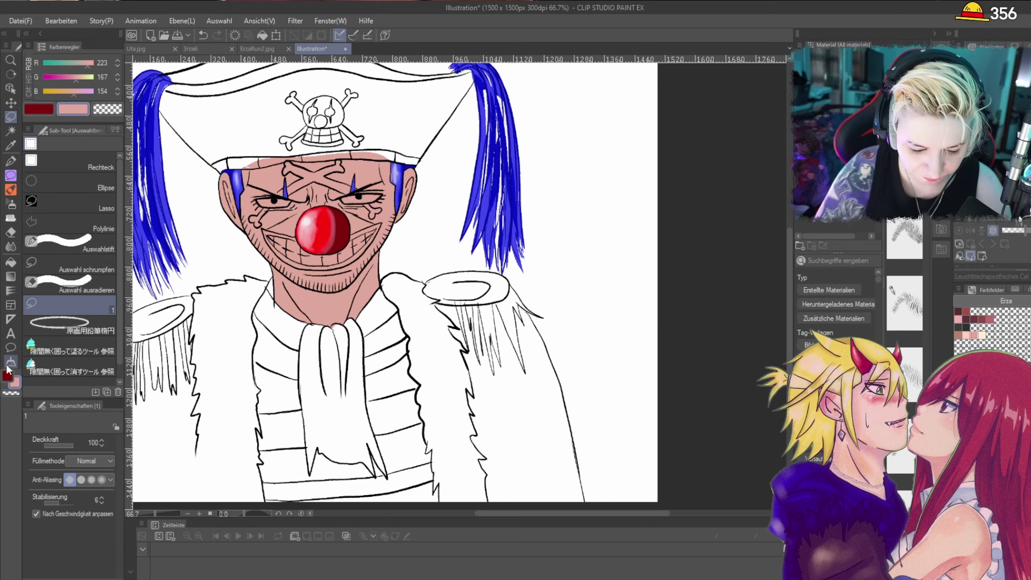
Step: Set the secondary colour to the cream swatch with RGB 254, 239, 208
{"action": "left_click", "coordinate": [982, 335]}
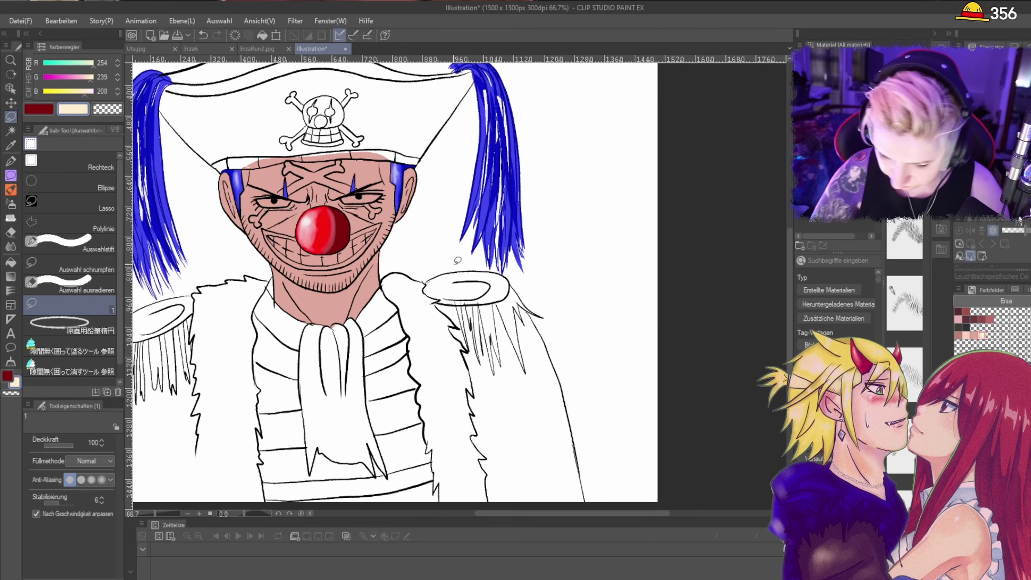
{"action": "scroll", "coordinate": [457, 260], "scroll_direction": "down", "scroll_amount": 4}
{"action": "scroll", "coordinate": [249, 172], "scroll_direction": "up", "scroll_amount": 4}
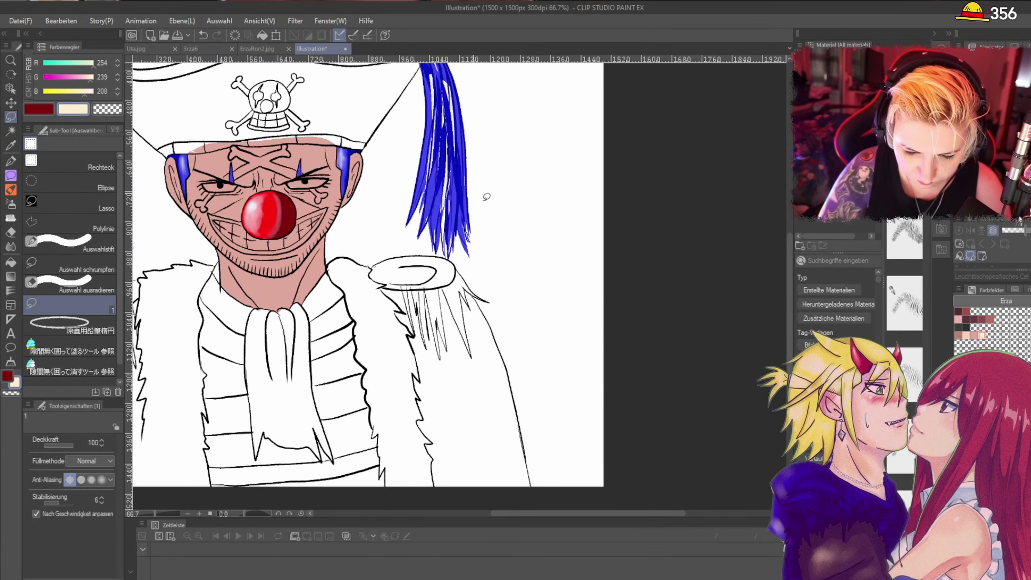
{"action": "left_click_drag", "start_coordinate": [325, 260], "coordinate": [452, 277]}
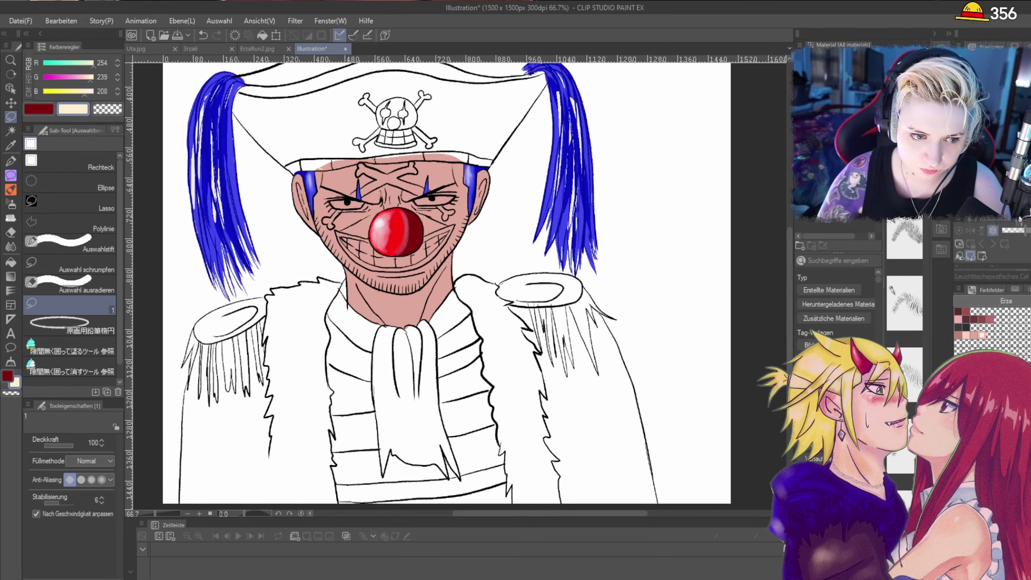
Step: Lasso-fill the upper shirt stripe on both sides of the hanging scarf with dark red RGB 126, 9, 13
{"action": "left_click", "coordinate": [8, 376]}
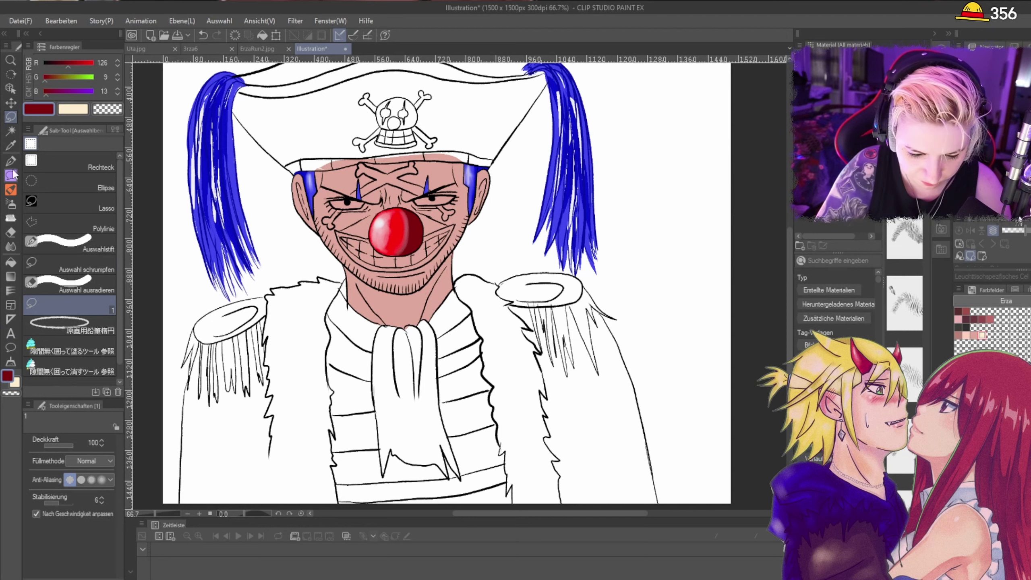
{"action": "scroll", "coordinate": [449, 345], "scroll_direction": "up", "scroll_amount": 3}
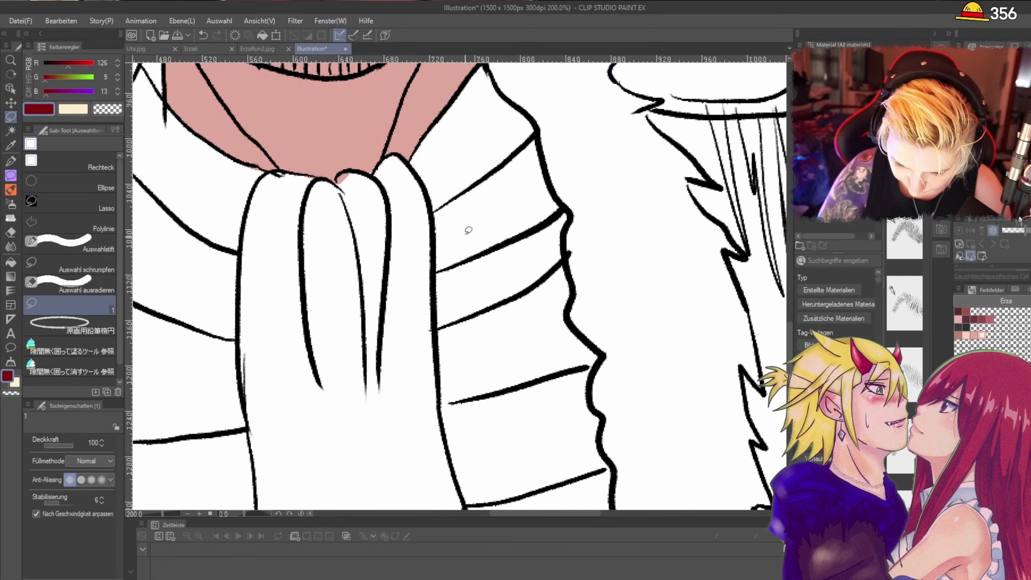
{"action": "mouse_move", "coordinate": [446, 303]}
{"action": "left_mouse_down"}
{"action": "mouse_move", "coordinate": [541, 253]}
{"action": "mouse_move", "coordinate": [544, 288]}
{"action": "mouse_move", "coordinate": [568, 326]}
{"action": "mouse_move", "coordinate": [454, 357]}
{"action": "mouse_move", "coordinate": [447, 310]}
{"action": "left_mouse_up"}
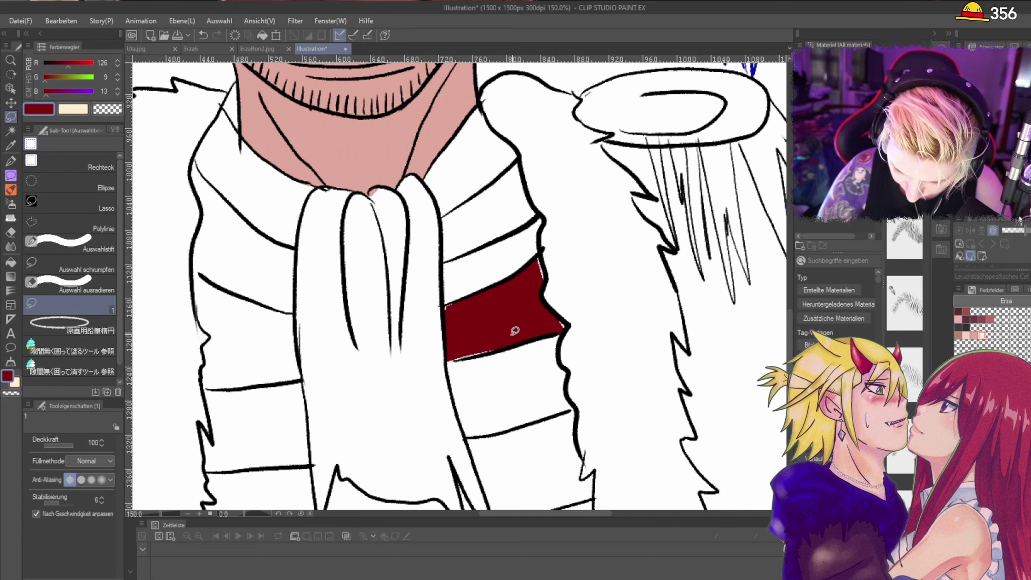
{"action": "left_click_drag", "start_coordinate": [508, 341], "coordinate": [444, 359]}
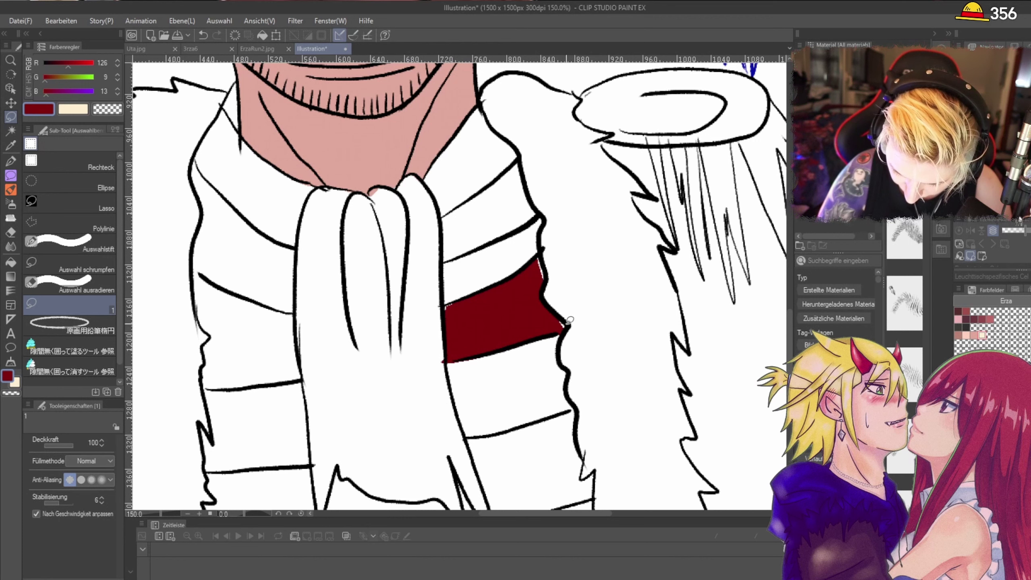
{"action": "left_click_drag", "start_coordinate": [542, 255], "coordinate": [540, 254]}
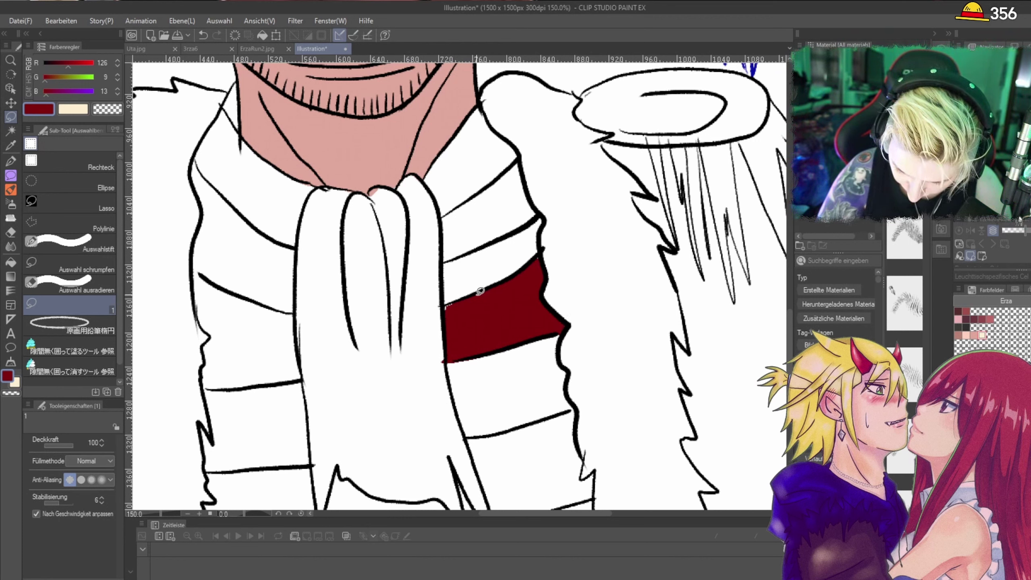
{"action": "mouse_move", "coordinate": [479, 292]}
{"action": "left_mouse_down"}
{"action": "mouse_move", "coordinate": [452, 299]}
{"action": "mouse_move", "coordinate": [472, 302]}
{"action": "left_mouse_up"}
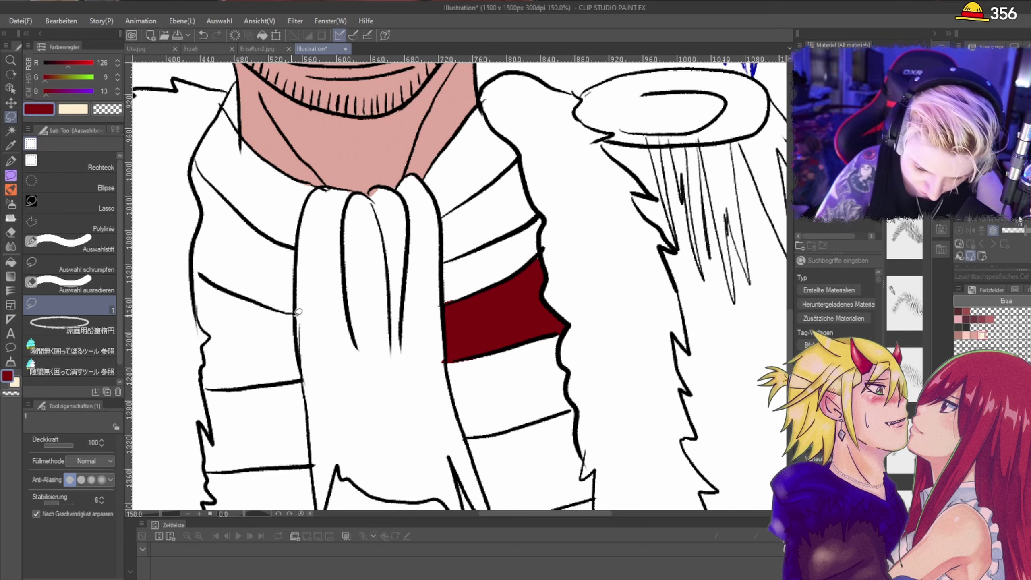
{"action": "mouse_move", "coordinate": [298, 311]}
{"action": "left_mouse_down"}
{"action": "mouse_move", "coordinate": [192, 271]}
{"action": "mouse_move", "coordinate": [211, 337]}
{"action": "mouse_move", "coordinate": [206, 387]}
{"action": "mouse_move", "coordinate": [302, 372]}
{"action": "mouse_move", "coordinate": [298, 313]}
{"action": "left_mouse_up"}
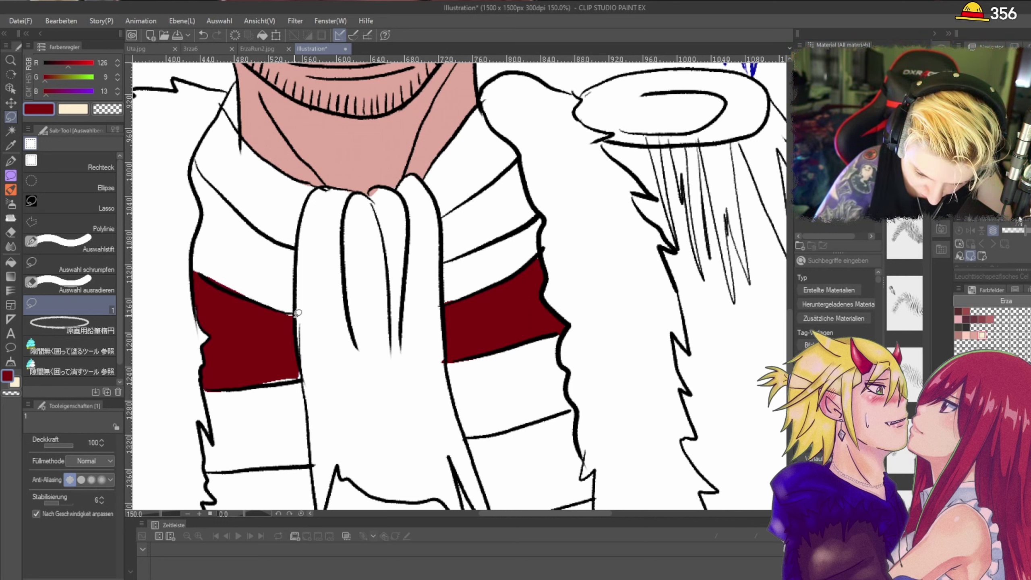
{"action": "mouse_move", "coordinate": [301, 354]}
{"action": "left_mouse_down"}
{"action": "mouse_move", "coordinate": [266, 383]}
{"action": "mouse_move", "coordinate": [308, 350]}
{"action": "left_mouse_up"}
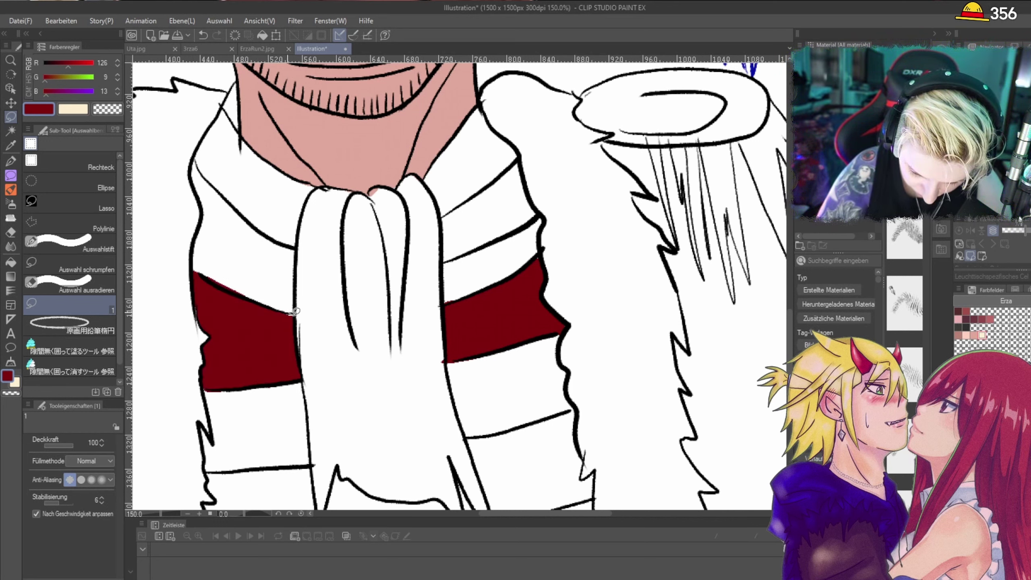
Step: Fill the lower shirt stripe between the scarf and the right fur edge, including the small gap between the scarf's torn tips, with the same dark red
{"action": "scroll", "coordinate": [322, 302], "scroll_direction": "down", "scroll_amount": 2}
{"action": "scroll", "coordinate": [388, 361], "scroll_direction": "up", "scroll_amount": 1}
{"action": "scroll", "coordinate": [254, 401], "scroll_direction": "up", "scroll_amount": 1}
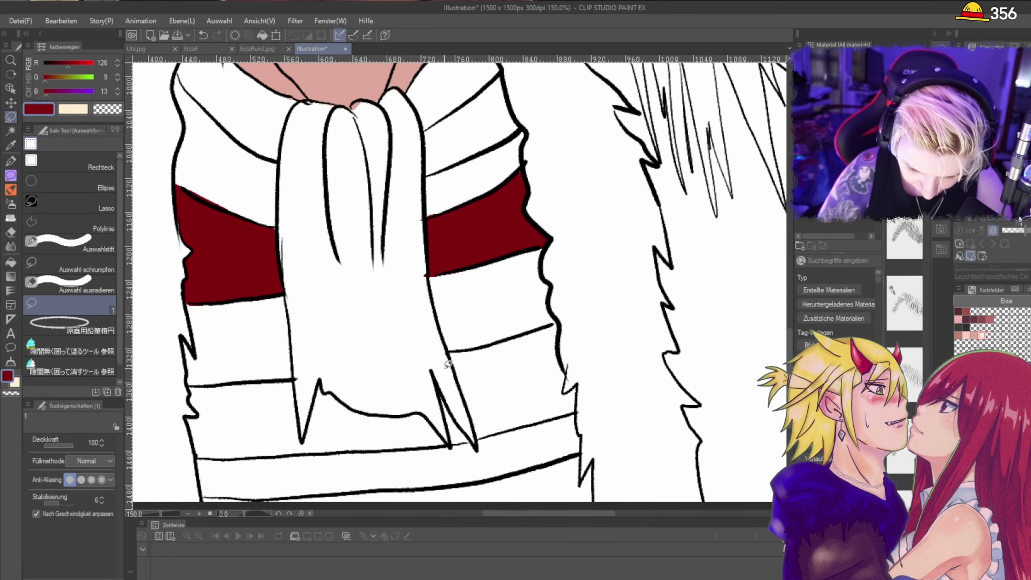
{"action": "mouse_move", "coordinate": [456, 349]}
{"action": "left_mouse_down"}
{"action": "mouse_move", "coordinate": [559, 324]}
{"action": "mouse_move", "coordinate": [565, 389]}
{"action": "mouse_move", "coordinate": [578, 384]}
{"action": "mouse_move", "coordinate": [527, 423]}
{"action": "mouse_move", "coordinate": [485, 431]}
{"action": "mouse_move", "coordinate": [449, 350]}
{"action": "left_mouse_up"}
{"action": "mouse_move", "coordinate": [513, 412]}
{"action": "left_mouse_down"}
{"action": "mouse_move", "coordinate": [479, 434]}
{"action": "mouse_move", "coordinate": [513, 430]}
{"action": "left_mouse_up"}
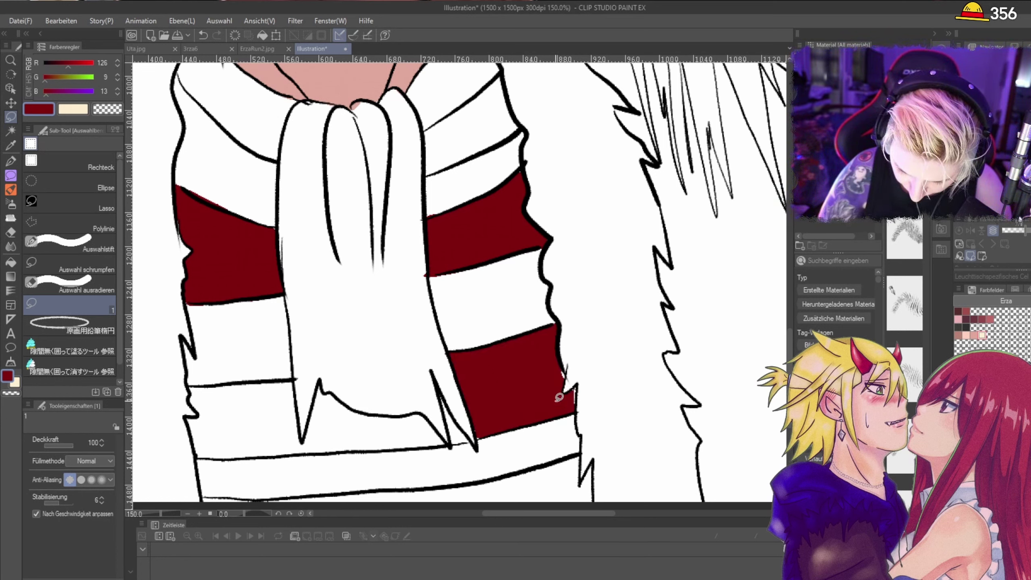
{"action": "left_click_drag", "start_coordinate": [572, 395], "coordinate": [577, 386]}
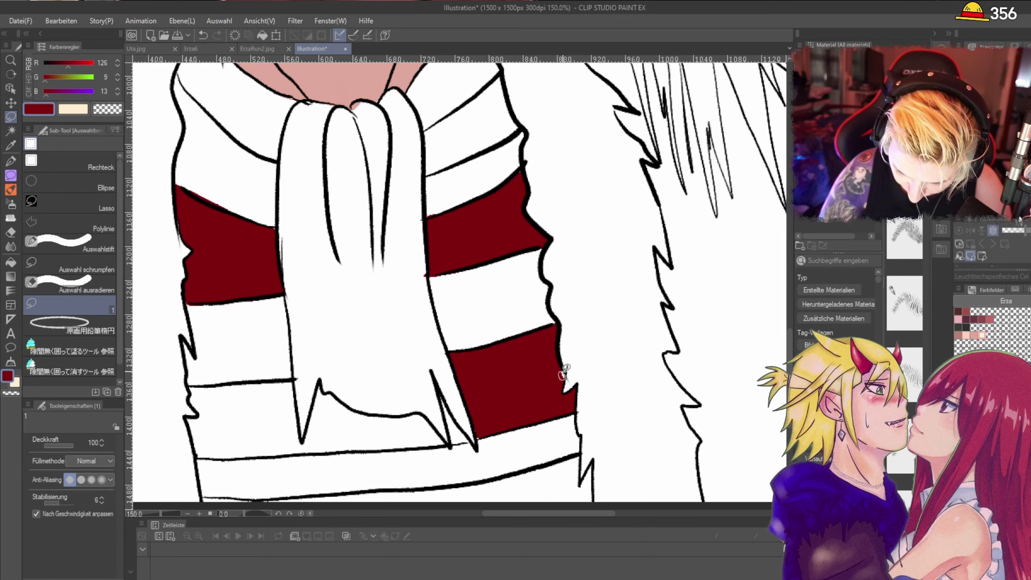
{"action": "scroll", "coordinate": [452, 383], "scroll_direction": "up", "scroll_amount": 1}
{"action": "left_click_drag", "start_coordinate": [503, 456], "coordinate": [445, 342]}
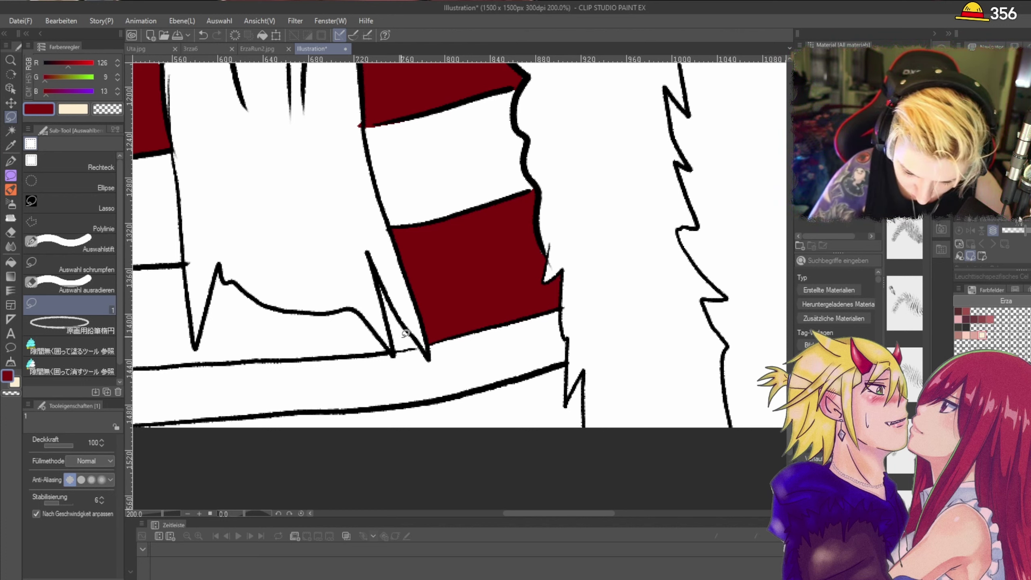
{"action": "mouse_move", "coordinate": [420, 345]}
{"action": "left_mouse_down"}
{"action": "mouse_move", "coordinate": [384, 282]}
{"action": "mouse_move", "coordinate": [399, 350]}
{"action": "left_mouse_up"}
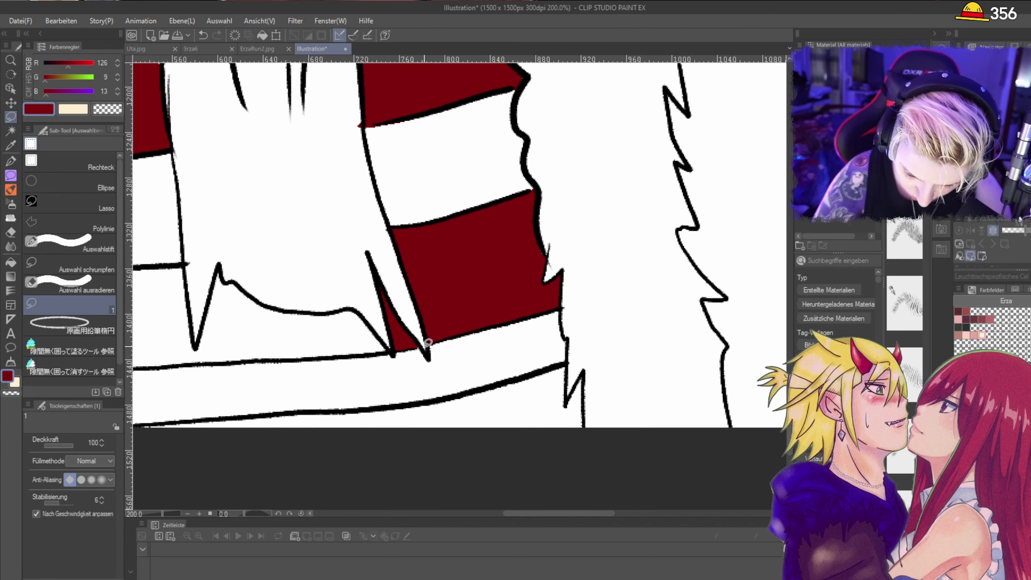
{"action": "scroll", "coordinate": [393, 357], "scroll_direction": "down", "scroll_amount": 2}
{"action": "scroll", "coordinate": [245, 361], "scroll_direction": "up", "scroll_amount": 2}
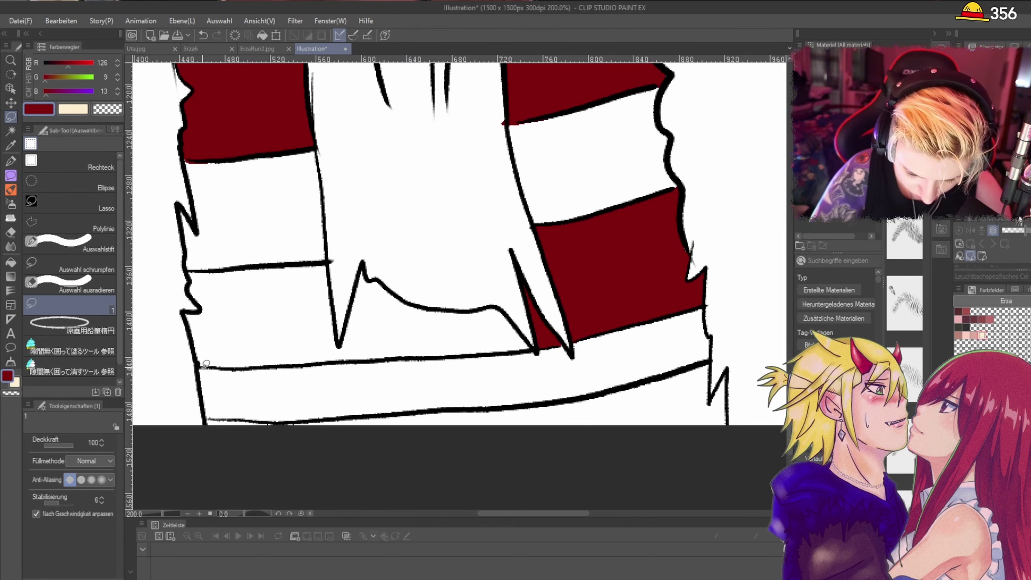
{"action": "scroll", "coordinate": [204, 299], "scroll_direction": "up", "scroll_amount": 2}
{"action": "mouse_move", "coordinate": [203, 433]}
{"action": "left_mouse_down"}
{"action": "mouse_move", "coordinate": [400, 432]}
{"action": "mouse_move", "coordinate": [477, 414]}
{"action": "mouse_move", "coordinate": [459, 245]}
{"action": "mouse_move", "coordinate": [450, 216]}
{"action": "mouse_move", "coordinate": [178, 236]}
{"action": "left_mouse_up"}
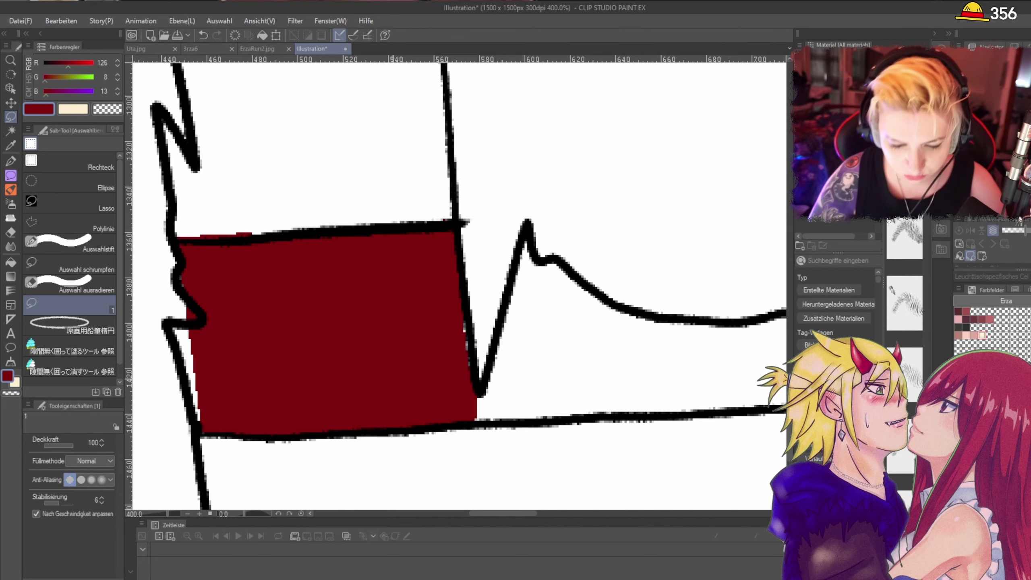
{"action": "key", "text": "ctrl+z"}
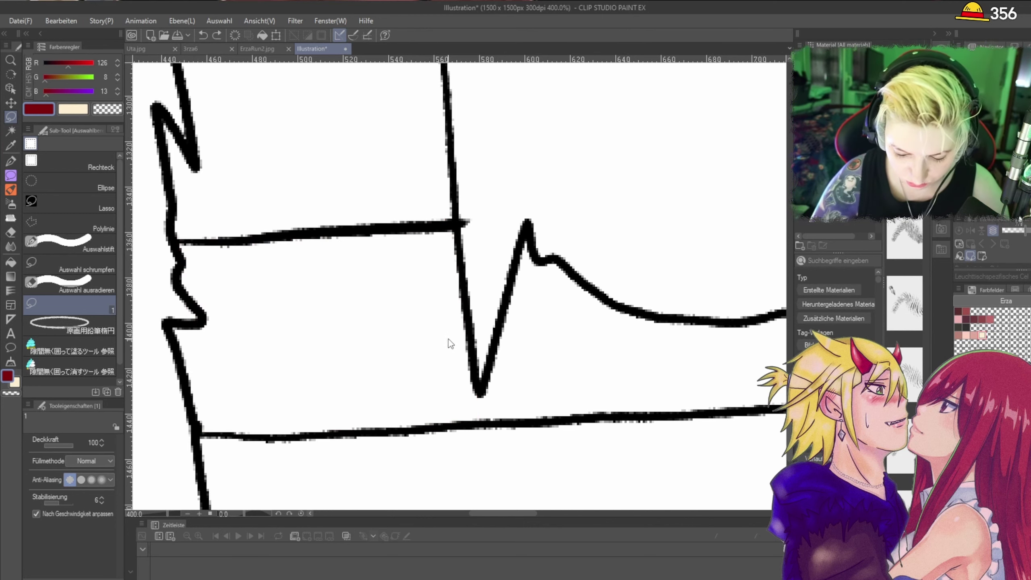
{"action": "scroll", "coordinate": [428, 366], "scroll_direction": "down", "scroll_amount": 5}
{"action": "scroll", "coordinate": [423, 385], "scroll_direction": "up", "scroll_amount": 1}
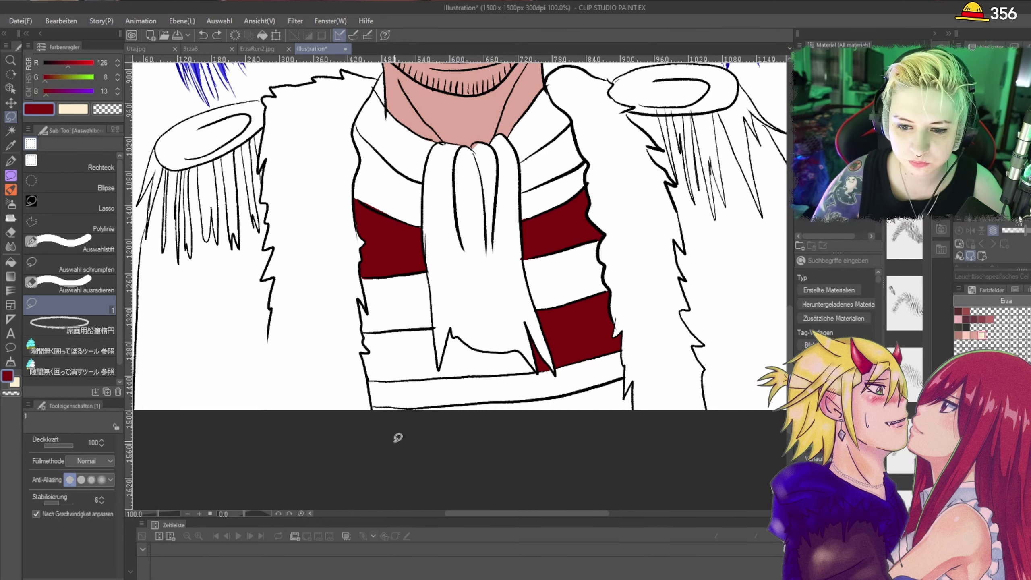
{"action": "scroll", "coordinate": [401, 347], "scroll_direction": "up", "scroll_amount": 3}
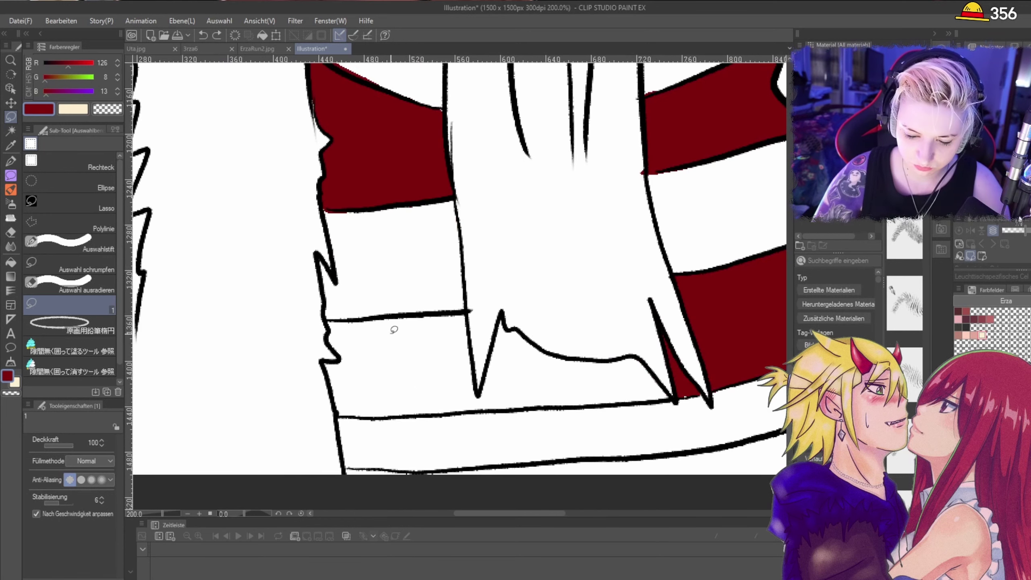
{"action": "mouse_move", "coordinate": [340, 283]}
{"action": "left_mouse_down"}
{"action": "mouse_move", "coordinate": [319, 256]}
{"action": "mouse_move", "coordinate": [327, 314]}
{"action": "mouse_move", "coordinate": [434, 309]}
{"action": "mouse_move", "coordinate": [463, 288]}
{"action": "mouse_move", "coordinate": [453, 203]}
{"action": "mouse_move", "coordinate": [374, 191]}
{"action": "left_mouse_up"}
{"action": "key", "text": "ctrl+z"}
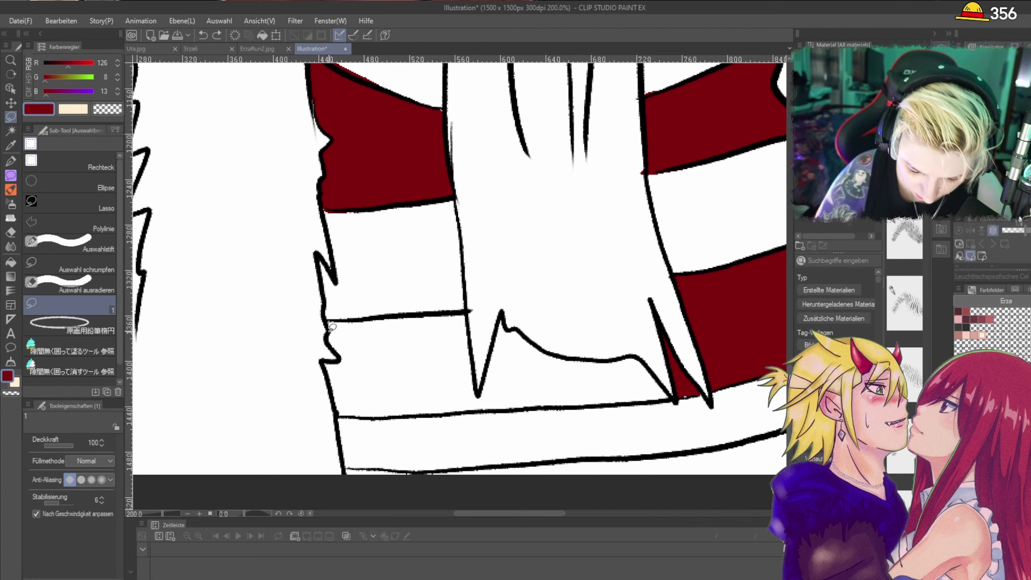
Step: Fill the lower shirt stripe from the left fur edge across beneath the scarf's torn hem with dark red RGB 126, 8, 13
{"action": "mouse_move", "coordinate": [332, 360]}
{"action": "left_mouse_down"}
{"action": "mouse_move", "coordinate": [343, 416]}
{"action": "mouse_move", "coordinate": [474, 409]}
{"action": "mouse_move", "coordinate": [469, 323]}
{"action": "mouse_move", "coordinate": [447, 311]}
{"action": "mouse_move", "coordinate": [342, 307]}
{"action": "left_mouse_up"}
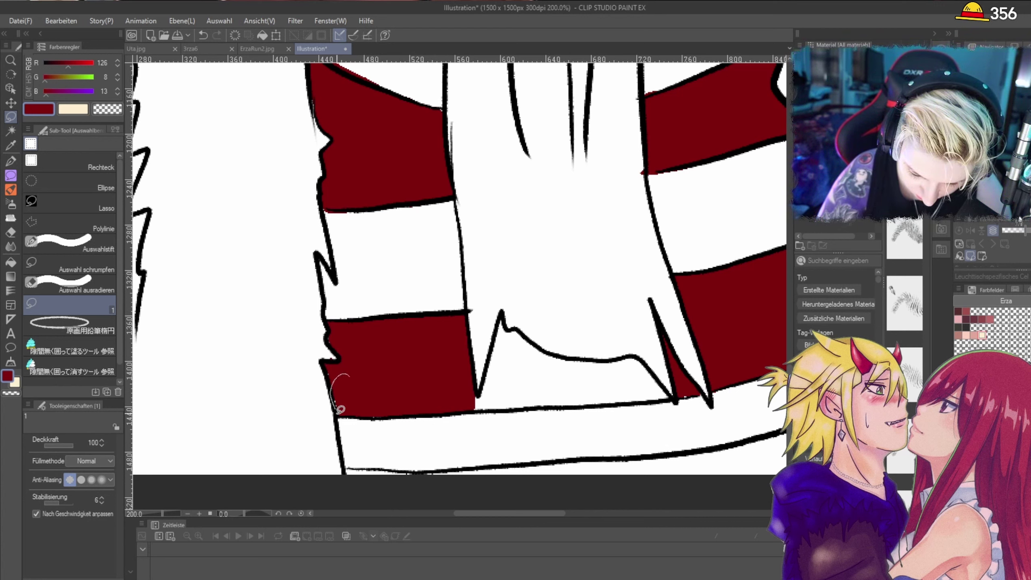
{"action": "mouse_move", "coordinate": [474, 410]}
{"action": "left_mouse_down"}
{"action": "mouse_move", "coordinate": [517, 406]}
{"action": "mouse_move", "coordinate": [524, 385]}
{"action": "mouse_move", "coordinate": [512, 328]}
{"action": "left_mouse_up"}
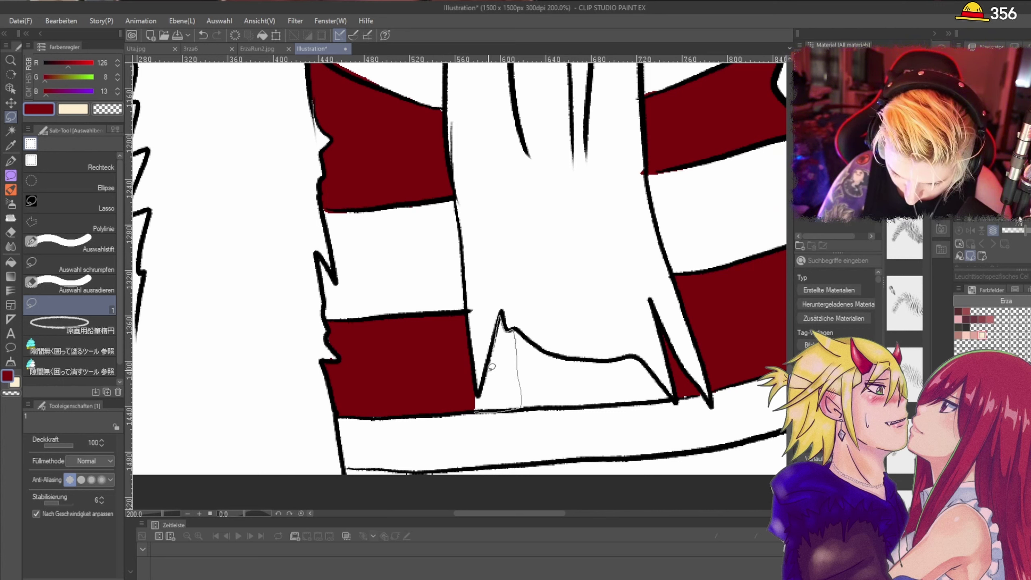
{"action": "mouse_move", "coordinate": [479, 392]}
{"action": "left_mouse_down"}
{"action": "mouse_move", "coordinate": [477, 406]}
{"action": "mouse_move", "coordinate": [552, 373]}
{"action": "mouse_move", "coordinate": [529, 336]}
{"action": "mouse_move", "coordinate": [526, 410]}
{"action": "mouse_move", "coordinate": [665, 399]}
{"action": "mouse_move", "coordinate": [669, 384]}
{"action": "mouse_move", "coordinate": [641, 354]}
{"action": "mouse_move", "coordinate": [536, 341]}
{"action": "mouse_move", "coordinate": [540, 408]}
{"action": "mouse_move", "coordinate": [560, 408]}
{"action": "left_mouse_up"}
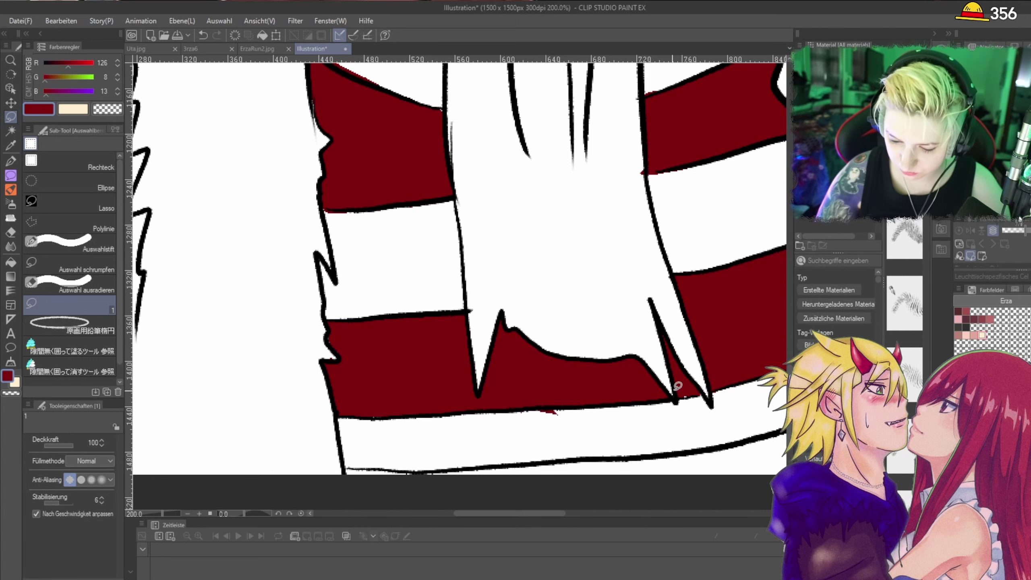
Step: Fill the lowest shirt stripe along the canvas's bottom edge, including its jagged right end, with the same dark red
{"action": "scroll", "coordinate": [693, 402], "scroll_direction": "down", "scroll_amount": 3}
{"action": "scroll", "coordinate": [679, 423], "scroll_direction": "up", "scroll_amount": 3}
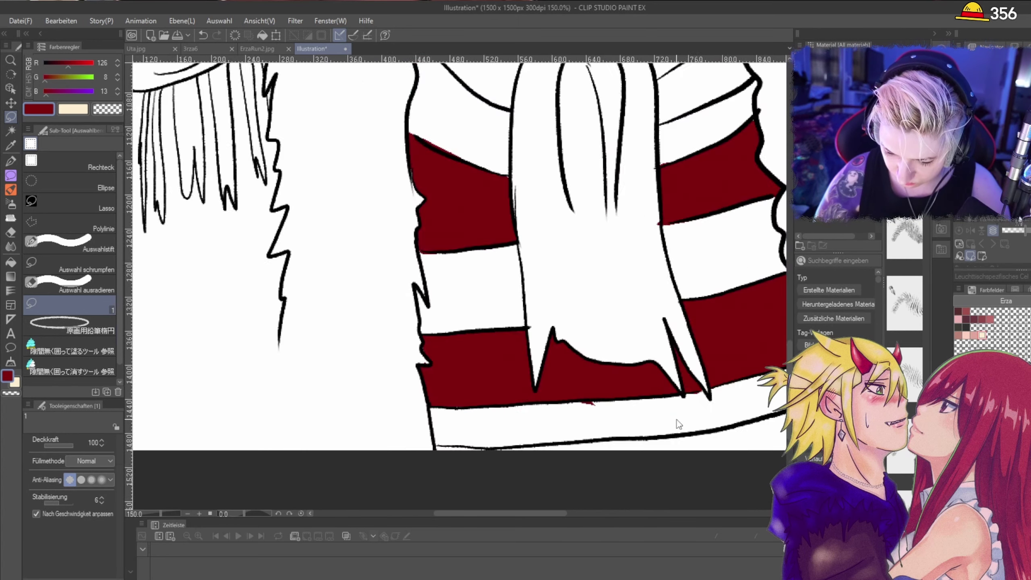
{"action": "left_click_drag", "start_coordinate": [552, 511], "coordinate": [579, 515]}
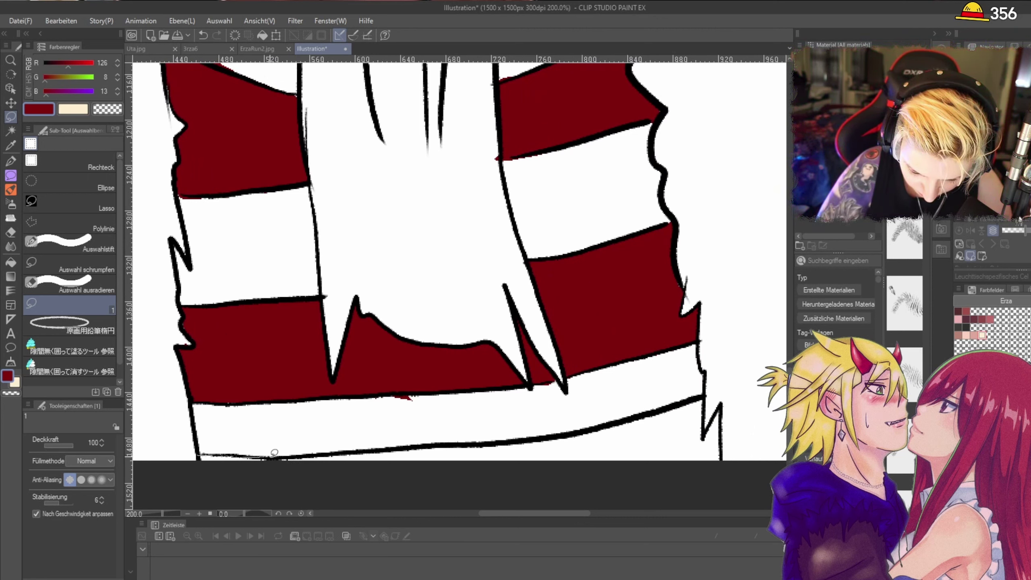
{"action": "mouse_move", "coordinate": [301, 451]}
{"action": "left_mouse_down"}
{"action": "mouse_move", "coordinate": [539, 436]}
{"action": "mouse_move", "coordinate": [706, 392]}
{"action": "mouse_move", "coordinate": [709, 429]}
{"action": "mouse_move", "coordinate": [724, 401]}
{"action": "left_mouse_up"}
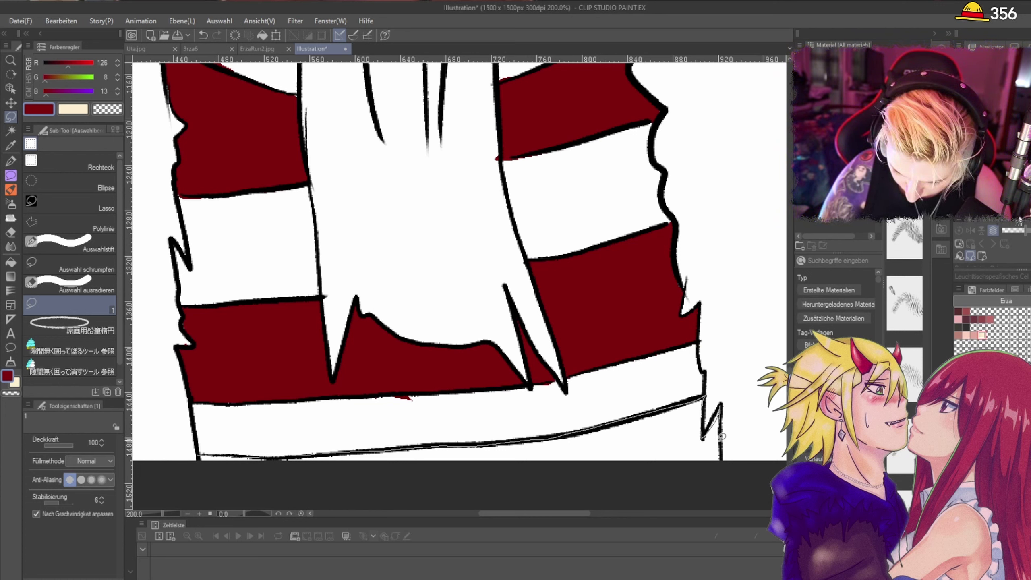
{"action": "mouse_move", "coordinate": [721, 437]}
{"action": "left_mouse_down"}
{"action": "mouse_move", "coordinate": [599, 468]}
{"action": "mouse_move", "coordinate": [214, 484]}
{"action": "mouse_move", "coordinate": [203, 451]}
{"action": "left_mouse_up"}
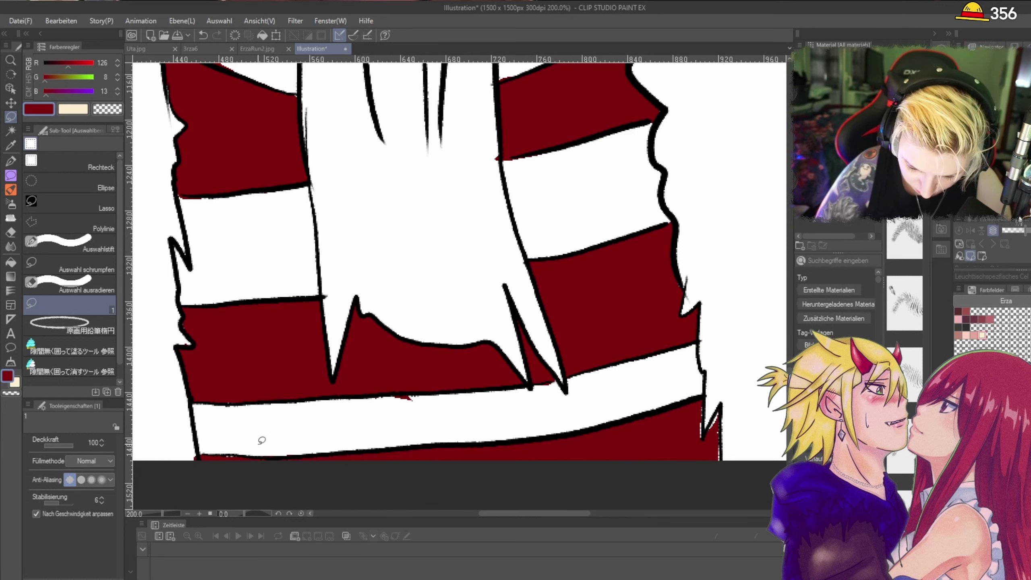
{"action": "mouse_move", "coordinate": [697, 409]}
{"action": "left_mouse_down"}
{"action": "mouse_move", "coordinate": [701, 439]}
{"action": "mouse_move", "coordinate": [699, 410]}
{"action": "left_mouse_up"}
{"action": "mouse_move", "coordinate": [721, 409]}
{"action": "left_mouse_down"}
{"action": "mouse_move", "coordinate": [708, 434]}
{"action": "mouse_move", "coordinate": [717, 467]}
{"action": "mouse_move", "coordinate": [724, 420]}
{"action": "mouse_move", "coordinate": [708, 408]}
{"action": "left_mouse_up"}
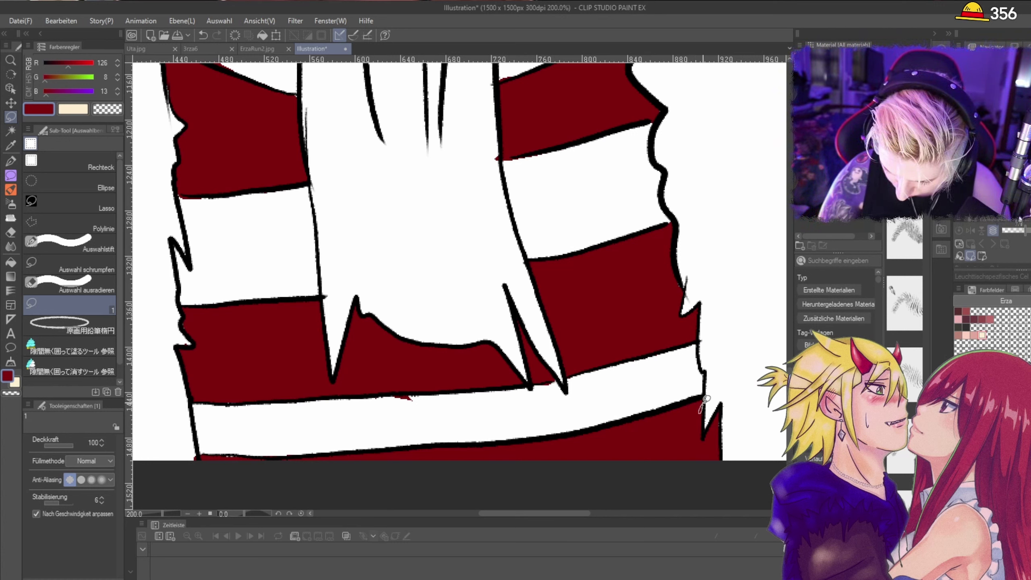
Step: Clear the current selection
{"action": "scroll", "coordinate": [682, 433], "scroll_direction": "down", "scroll_amount": 2}
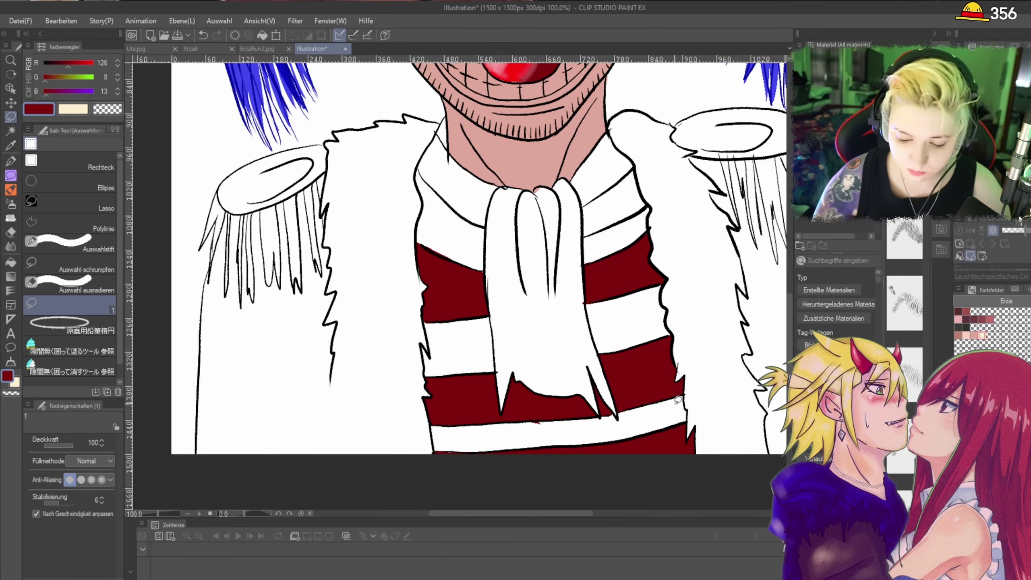
{"action": "scroll", "coordinate": [689, 416], "scroll_direction": "down", "scroll_amount": 1}
{"action": "scroll", "coordinate": [682, 421], "scroll_direction": "up", "scroll_amount": 3}
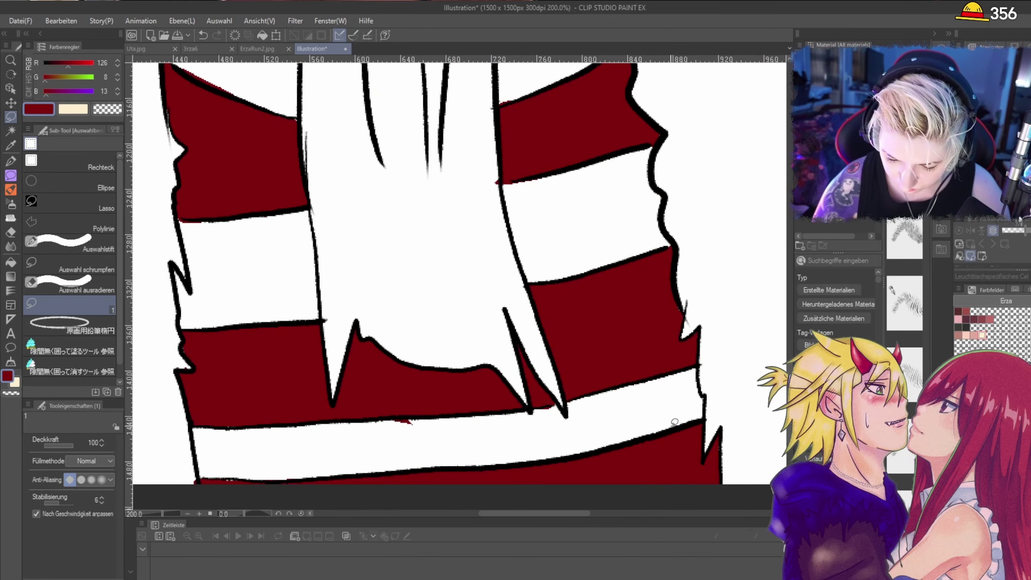
{"action": "scroll", "coordinate": [672, 426], "scroll_direction": "down", "scroll_amount": 4}
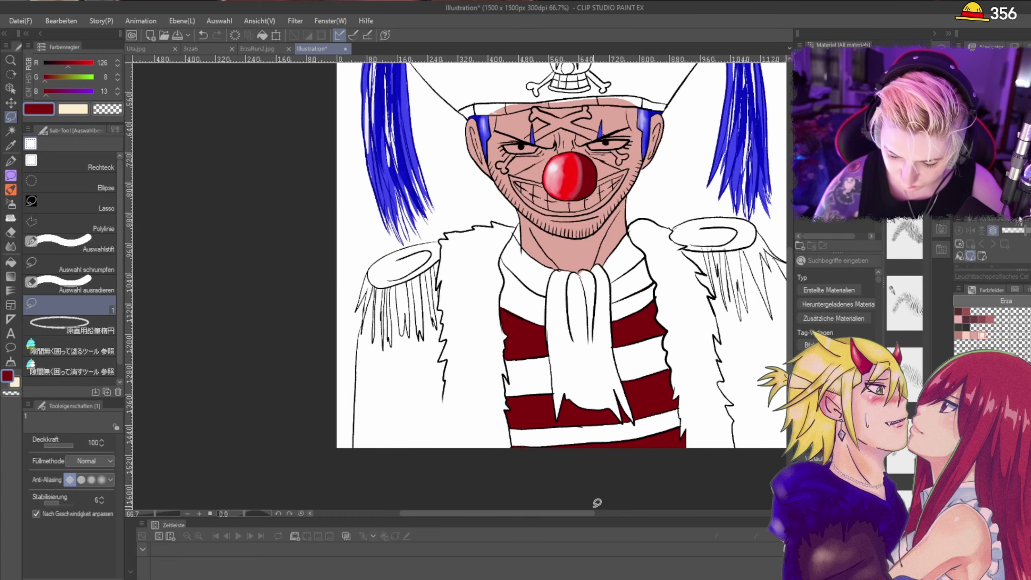
{"action": "left_click_drag", "start_coordinate": [584, 513], "coordinate": [610, 515]}
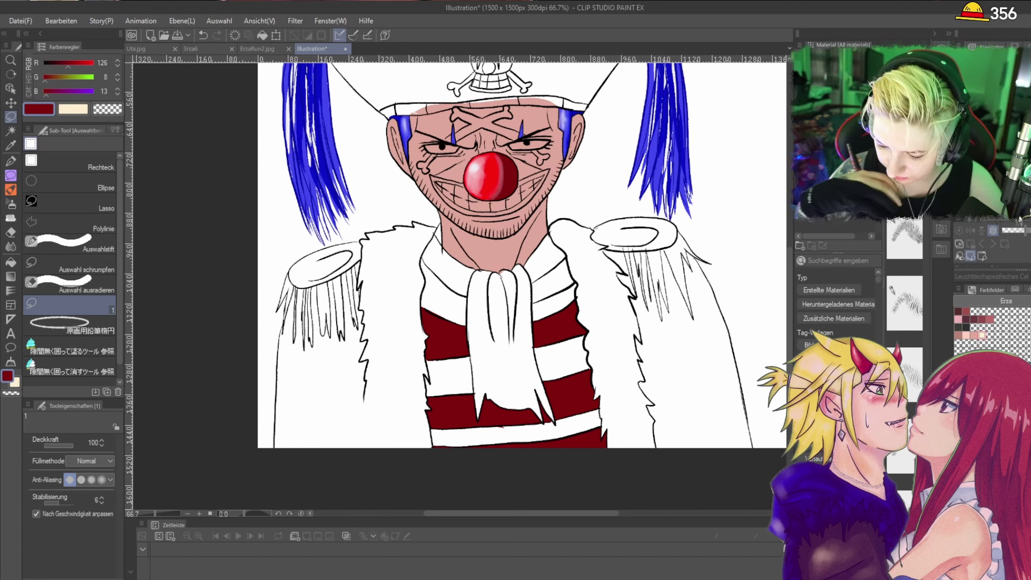
{"action": "key", "text": "ctrl+d"}
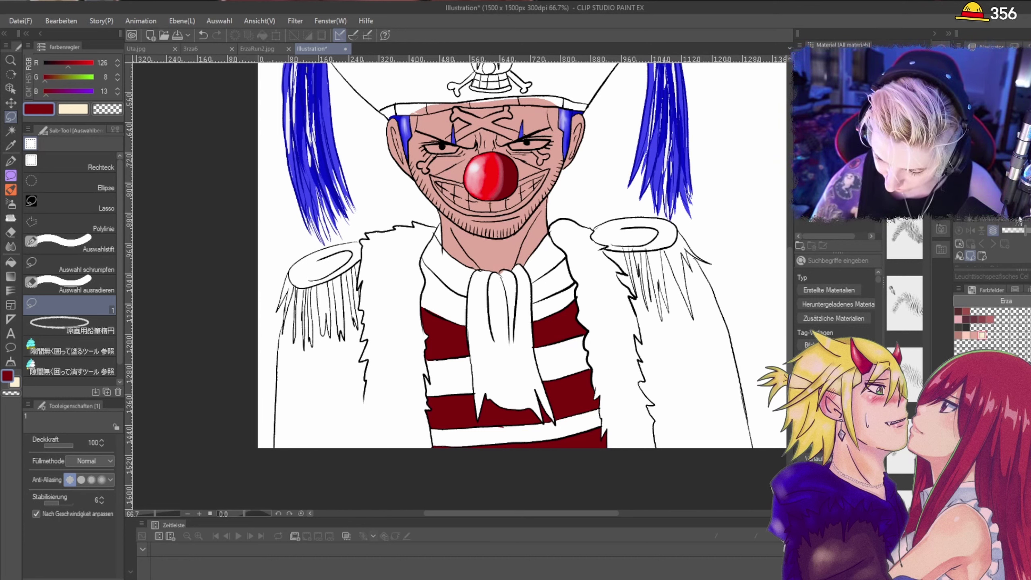
Step: Continue the left jagged fur edge down to the canvas's bottom with the black Feder (verjüngend) pen at size 17
{"action": "key", "text": "ctrl+z"}
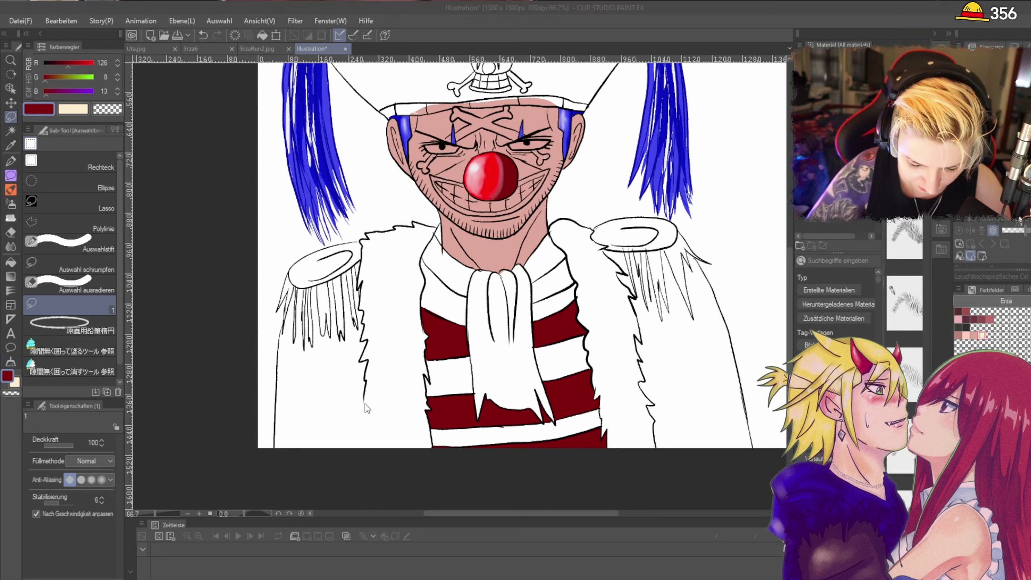
{"action": "left_click", "coordinate": [10, 160]}
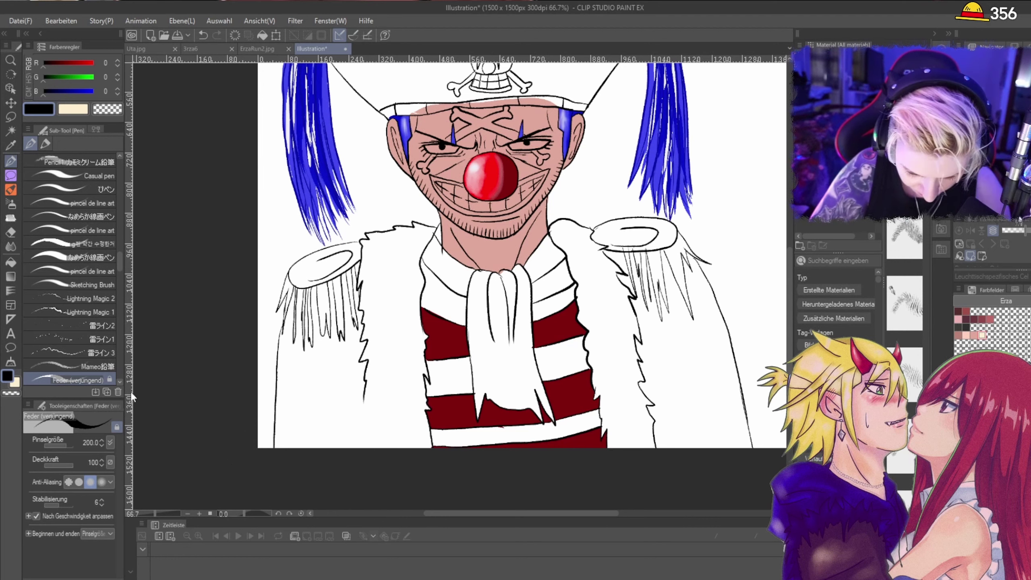
{"action": "key", "text": "bracketleft"}
{"action": "key", "text": "bracketleft"}
{"action": "key", "text": "bracketleft"}
{"action": "key", "text": "bracketleft"}
{"action": "key", "text": "bracketleft"}
{"action": "key", "text": "bracketleft"}
{"action": "key", "text": "bracketleft"}
{"action": "key", "text": "bracketleft"}
{"action": "key", "text": "bracketleft"}
{"action": "key", "text": "bracketleft"}
{"action": "key", "text": "bracketleft"}
{"action": "key", "text": "bracketleft"}
{"action": "key", "text": "bracketleft"}
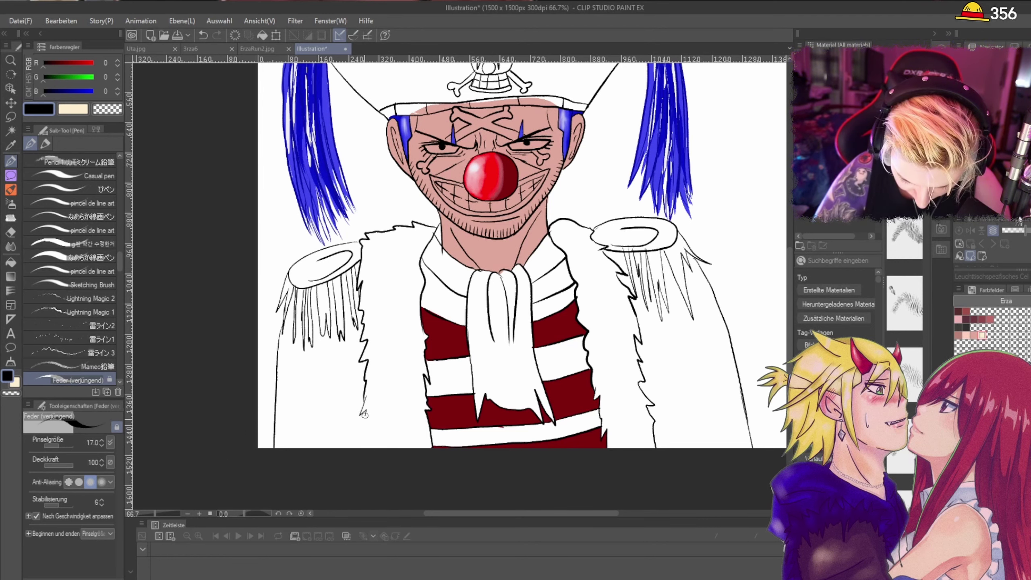
{"action": "key", "text": "ctrl+plus"}
{"action": "key", "text": "ctrl+plus"}
{"action": "key", "text": "ctrl+minus"}
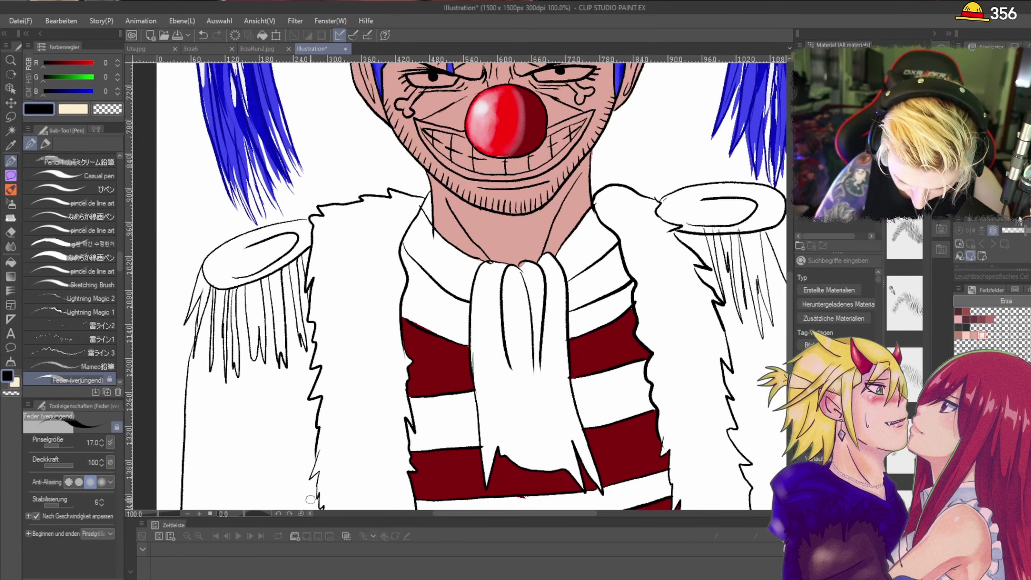
{"action": "key", "text": "ctrl+plus"}
{"action": "key", "text": "ctrl+plus"}
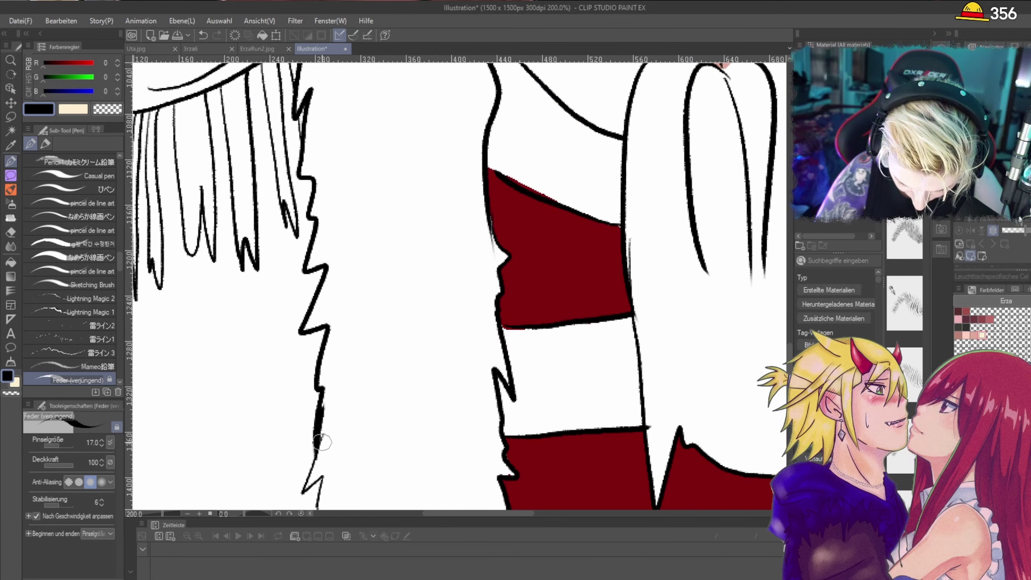
{"action": "scroll", "coordinate": [315, 459], "scroll_direction": "down", "scroll_amount": 2}
{"action": "scroll", "coordinate": [320, 472], "scroll_direction": "down", "scroll_amount": 2}
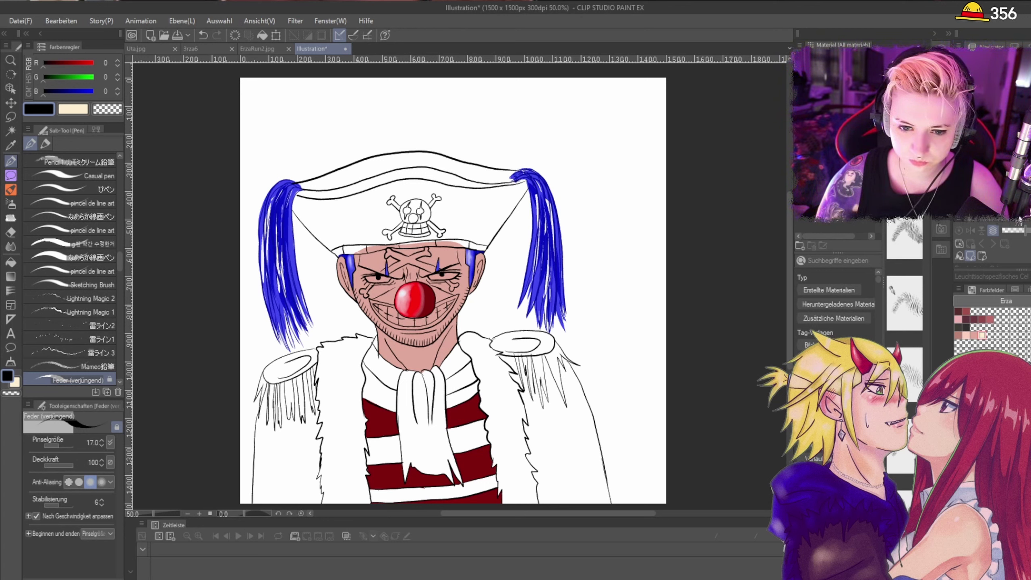
Step: Lasso-fill shadows at the outer ends of both eyebrows with brownish pink RGB 185, 129, 115
{"action": "left_click", "coordinate": [11, 117]}
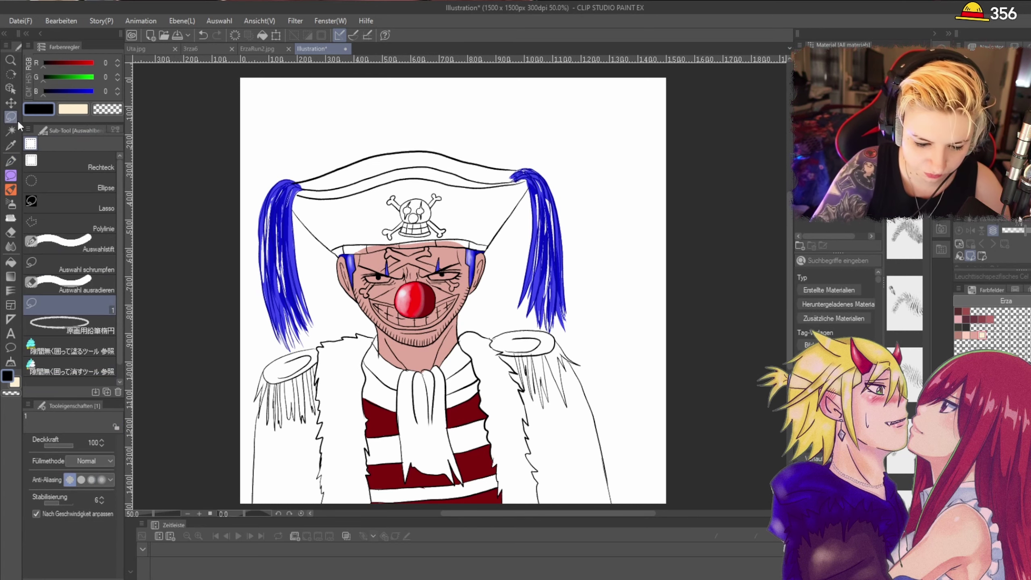
{"action": "left_click", "coordinate": [960, 332]}
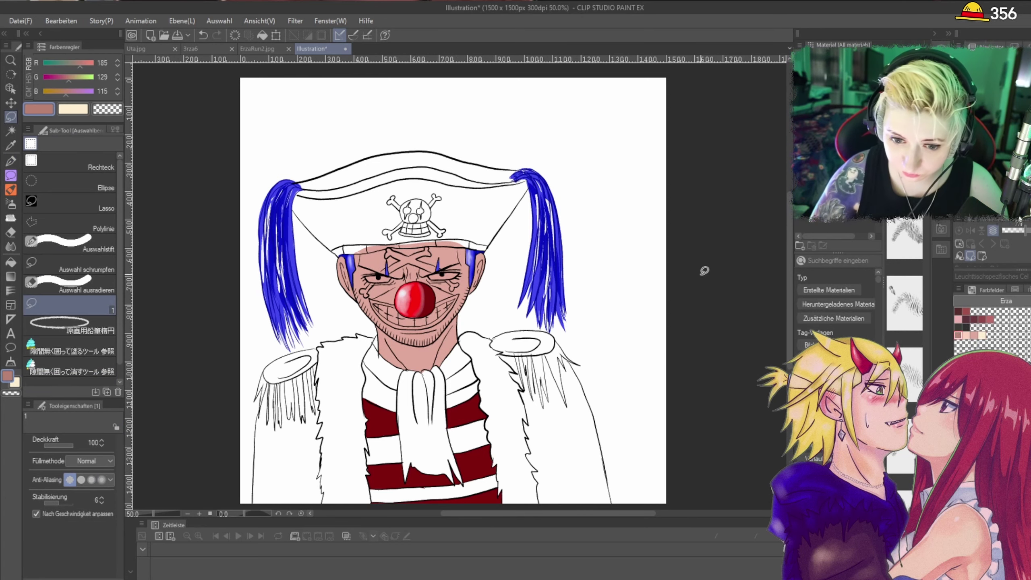
{"action": "scroll", "coordinate": [415, 263], "scroll_direction": "up", "scroll_amount": 5}
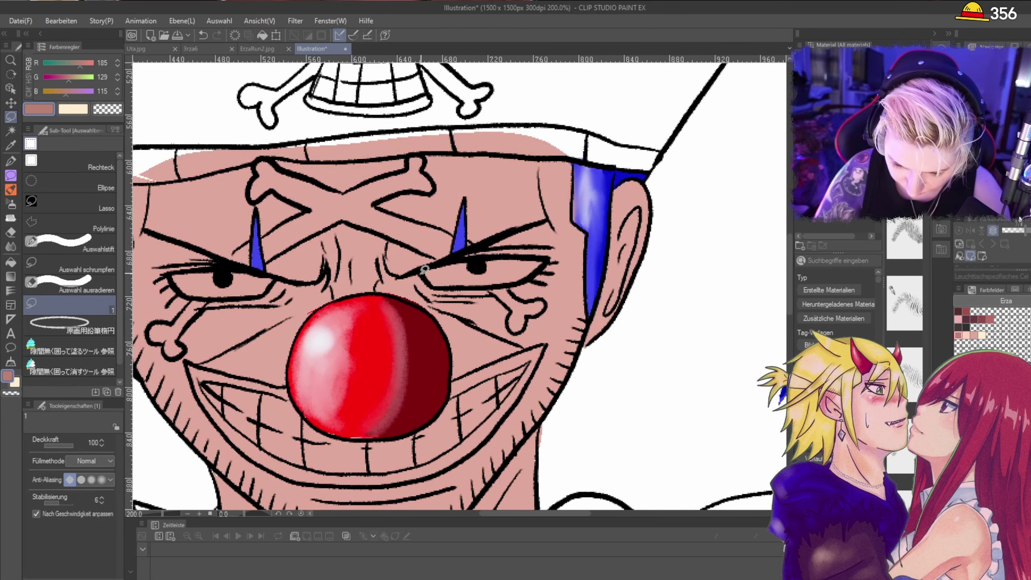
{"action": "mouse_move", "coordinate": [424, 269]}
{"action": "left_mouse_down"}
{"action": "mouse_move", "coordinate": [551, 247]}
{"action": "mouse_move", "coordinate": [482, 244]}
{"action": "mouse_move", "coordinate": [452, 276]}
{"action": "left_mouse_up"}
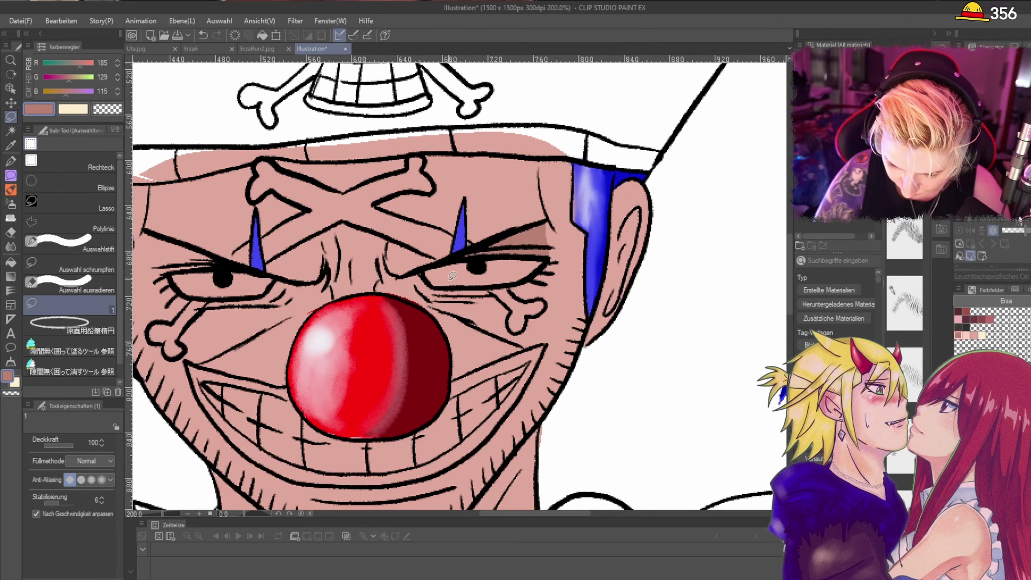
{"action": "scroll", "coordinate": [450, 280], "scroll_direction": "down", "scroll_amount": 1}
{"action": "scroll", "coordinate": [240, 270], "scroll_direction": "up", "scroll_amount": 3}
{"action": "mouse_move", "coordinate": [204, 219]}
{"action": "left_mouse_down"}
{"action": "mouse_move", "coordinate": [271, 296]}
{"action": "mouse_move", "coordinate": [371, 281]}
{"action": "mouse_move", "coordinate": [260, 223]}
{"action": "mouse_move", "coordinate": [204, 218]}
{"action": "left_mouse_up"}
{"action": "scroll", "coordinate": [442, 231], "scroll_direction": "down", "scroll_amount": 4}
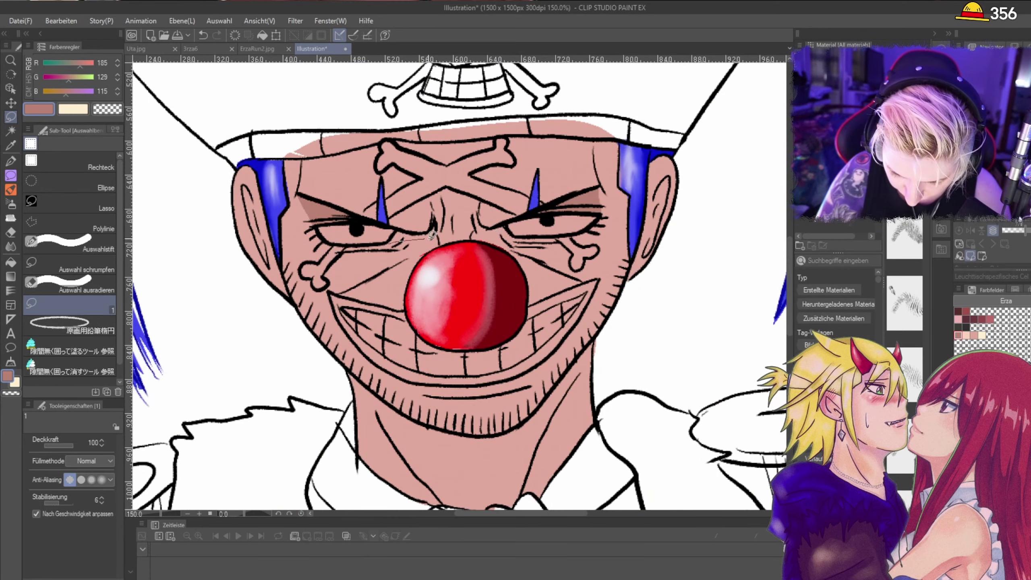
Step: Fill shadows beside the nose bridge at the inner eye corners and along both temples with the same brownish pink
{"action": "left_click_drag", "start_coordinate": [399, 226], "coordinate": [400, 234]}
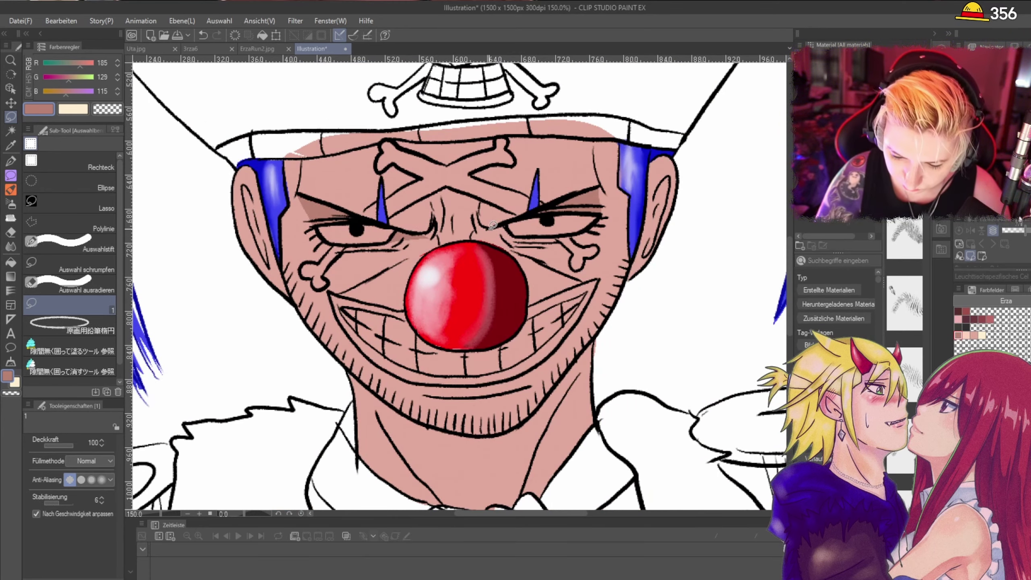
{"action": "mouse_move", "coordinate": [510, 227]}
{"action": "left_mouse_down"}
{"action": "mouse_move", "coordinate": [433, 220]}
{"action": "mouse_move", "coordinate": [487, 211]}
{"action": "mouse_move", "coordinate": [435, 243]}
{"action": "mouse_move", "coordinate": [434, 233]}
{"action": "left_mouse_up"}
{"action": "left_click_drag", "start_coordinate": [475, 222], "coordinate": [476, 223]}
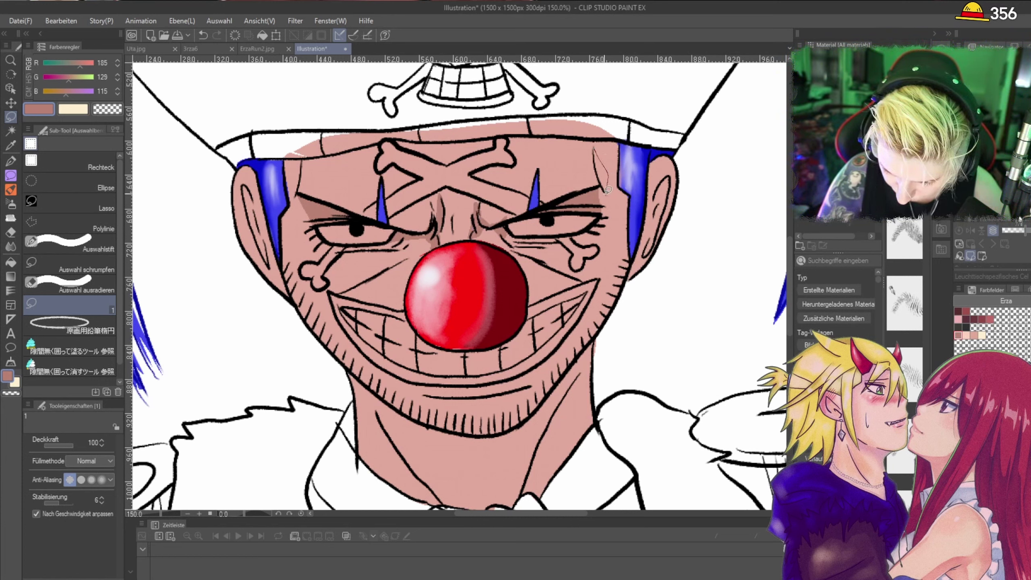
{"action": "left_click_drag", "start_coordinate": [607, 190], "coordinate": [608, 194]}
{"action": "mouse_move", "coordinate": [297, 194]}
{"action": "left_mouse_down"}
{"action": "mouse_move", "coordinate": [303, 161]}
{"action": "mouse_move", "coordinate": [296, 193]}
{"action": "mouse_move", "coordinate": [288, 165]}
{"action": "left_mouse_up"}
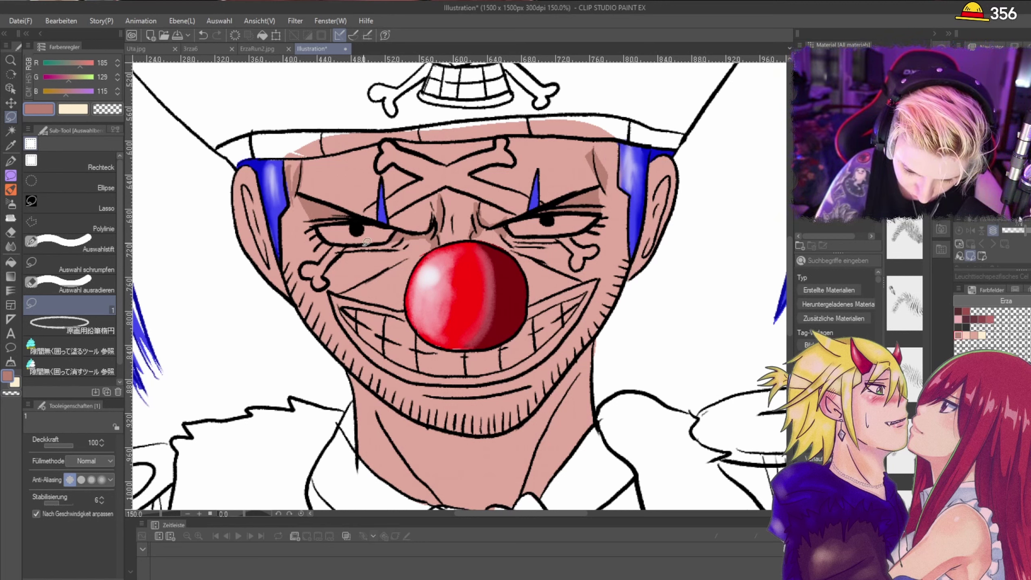
Step: Fill shadows beneath both eyes, along the cheek folds beside the nose and under the lower lip with the same brownish pink
{"action": "left_click_drag", "start_coordinate": [343, 250], "coordinate": [393, 241]}
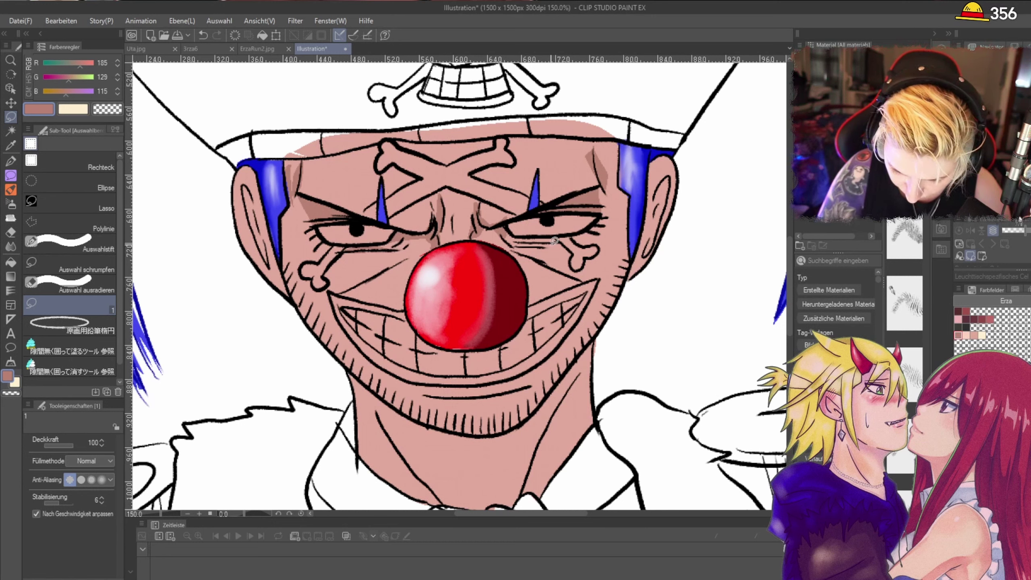
{"action": "left_click_drag", "start_coordinate": [554, 240], "coordinate": [556, 243]}
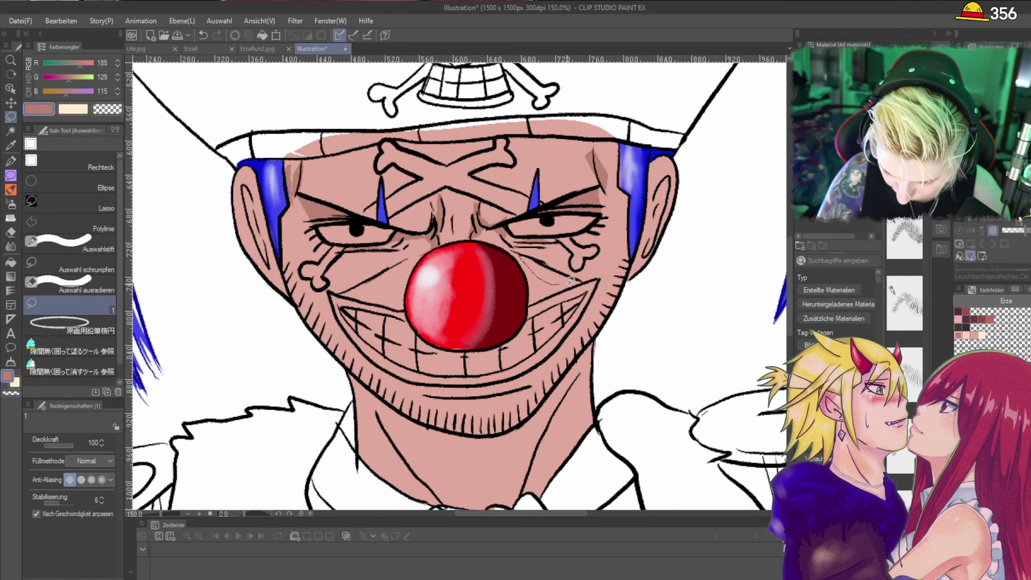
{"action": "left_click_drag", "start_coordinate": [570, 280], "coordinate": [532, 249]}
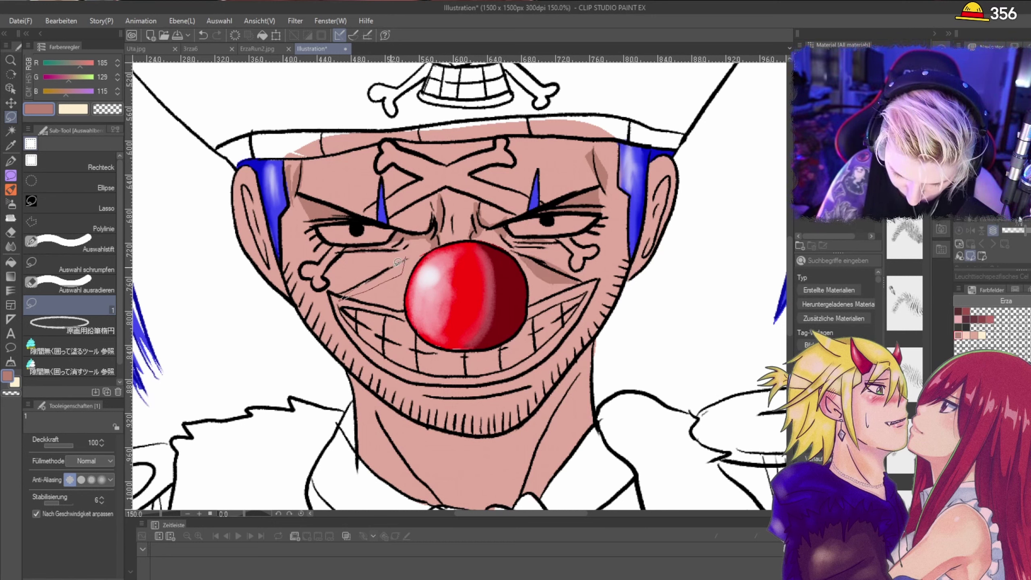
{"action": "left_click_drag", "start_coordinate": [398, 261], "coordinate": [406, 259]}
{"action": "mouse_move", "coordinate": [427, 402]}
{"action": "left_mouse_down"}
{"action": "mouse_move", "coordinate": [474, 414]}
{"action": "mouse_move", "coordinate": [413, 402]}
{"action": "left_mouse_up"}
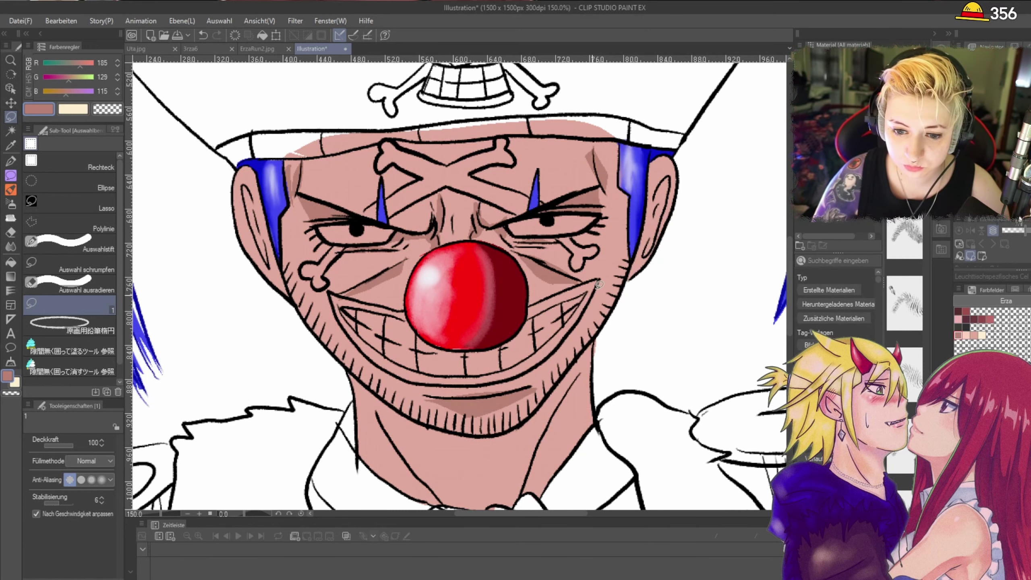
Step: Fill the inner folds of the right and left ears with the same brownish pink shadow
{"action": "scroll", "coordinate": [665, 221], "scroll_direction": "up", "scroll_amount": 1}
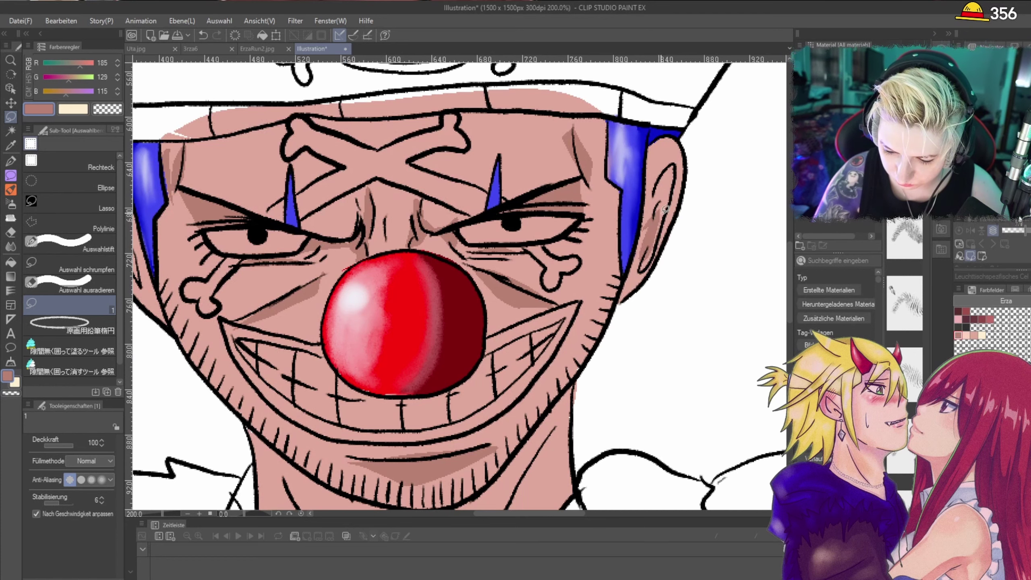
{"action": "left_click_drag", "start_coordinate": [663, 174], "coordinate": [655, 197]}
{"action": "mouse_move", "coordinate": [654, 143]}
{"action": "left_mouse_down"}
{"action": "mouse_move", "coordinate": [643, 253]}
{"action": "mouse_move", "coordinate": [650, 143]}
{"action": "left_mouse_up"}
{"action": "scroll", "coordinate": [649, 170], "scroll_direction": "down", "scroll_amount": 1}
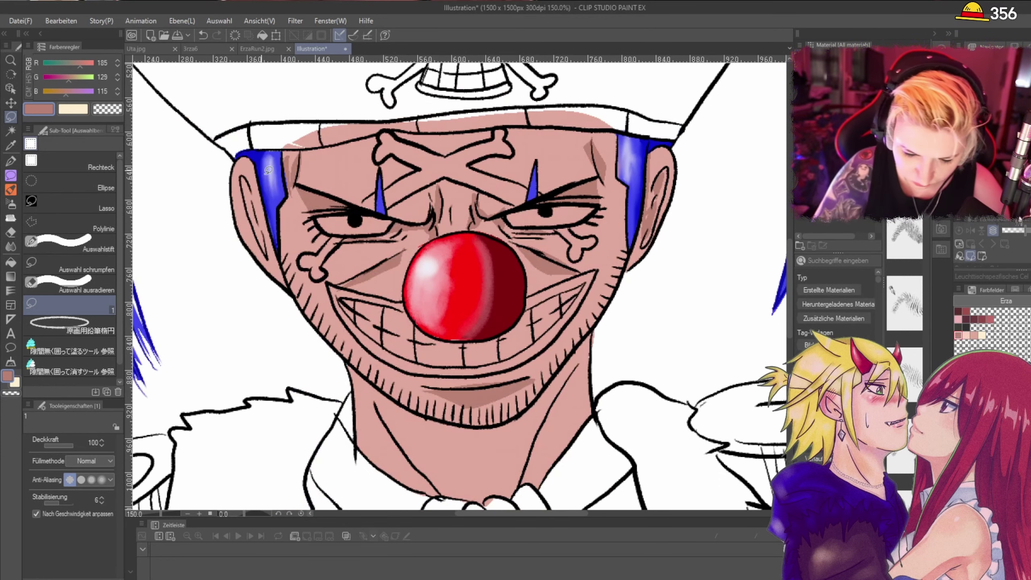
{"action": "scroll", "coordinate": [270, 191], "scroll_direction": "up", "scroll_amount": 1}
{"action": "mouse_move", "coordinate": [244, 237]}
{"action": "left_mouse_down"}
{"action": "mouse_move", "coordinate": [264, 274]}
{"action": "mouse_move", "coordinate": [264, 201]}
{"action": "left_mouse_up"}
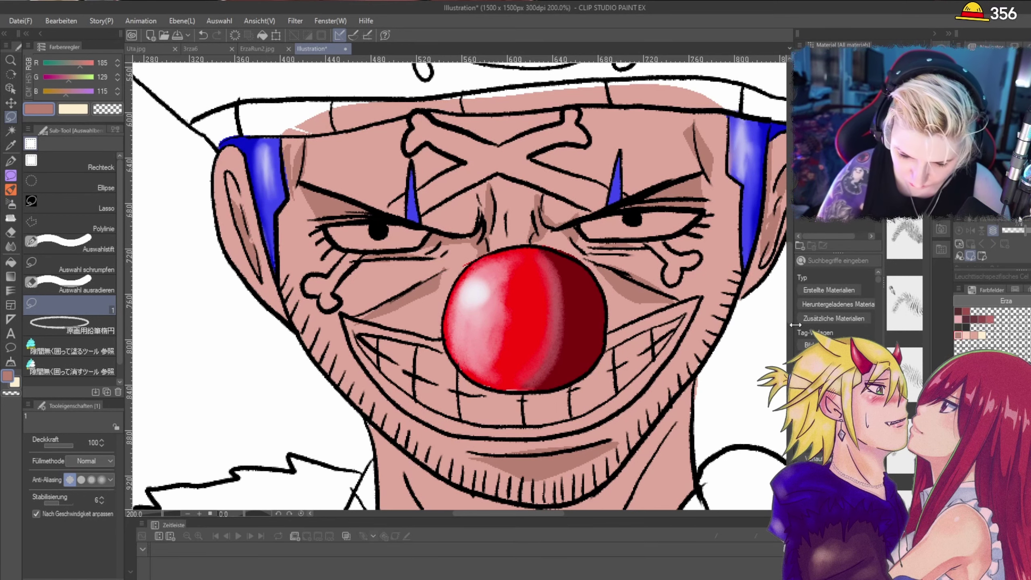
Step: Fill the neck shadow beneath the chin and along both neck tendons with the same brownish pink
{"action": "scroll", "coordinate": [788, 321], "scroll_direction": "down", "scroll_amount": 5}
{"action": "mouse_move", "coordinate": [377, 227]}
{"action": "left_mouse_down"}
{"action": "mouse_move", "coordinate": [479, 296]}
{"action": "mouse_move", "coordinate": [638, 256]}
{"action": "mouse_move", "coordinate": [699, 151]}
{"action": "mouse_move", "coordinate": [613, 248]}
{"action": "mouse_move", "coordinate": [513, 271]}
{"action": "mouse_move", "coordinate": [382, 203]}
{"action": "left_mouse_up"}
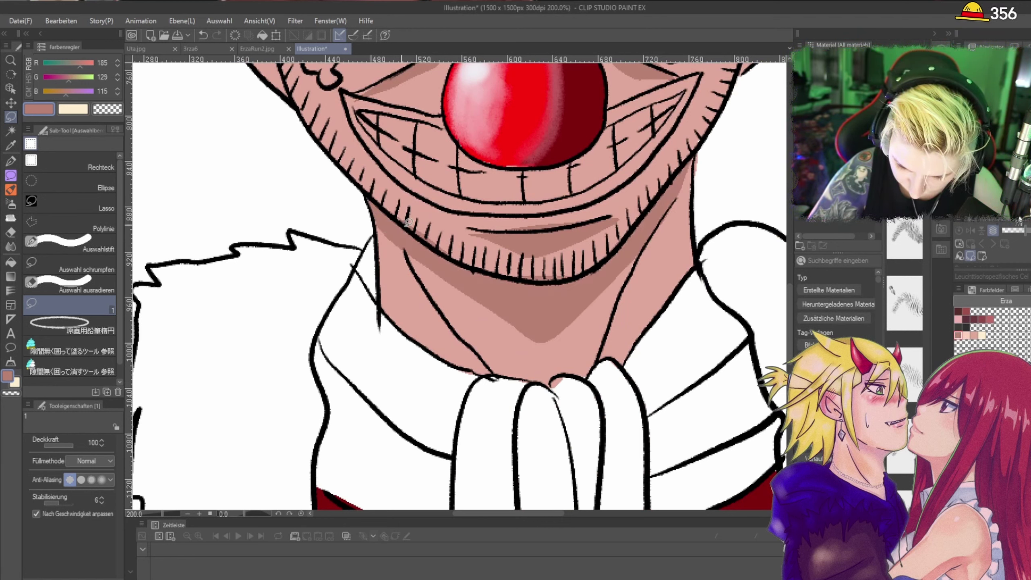
{"action": "mouse_move", "coordinate": [429, 262]}
{"action": "left_mouse_down"}
{"action": "mouse_move", "coordinate": [490, 369]}
{"action": "mouse_move", "coordinate": [411, 255]}
{"action": "left_mouse_up"}
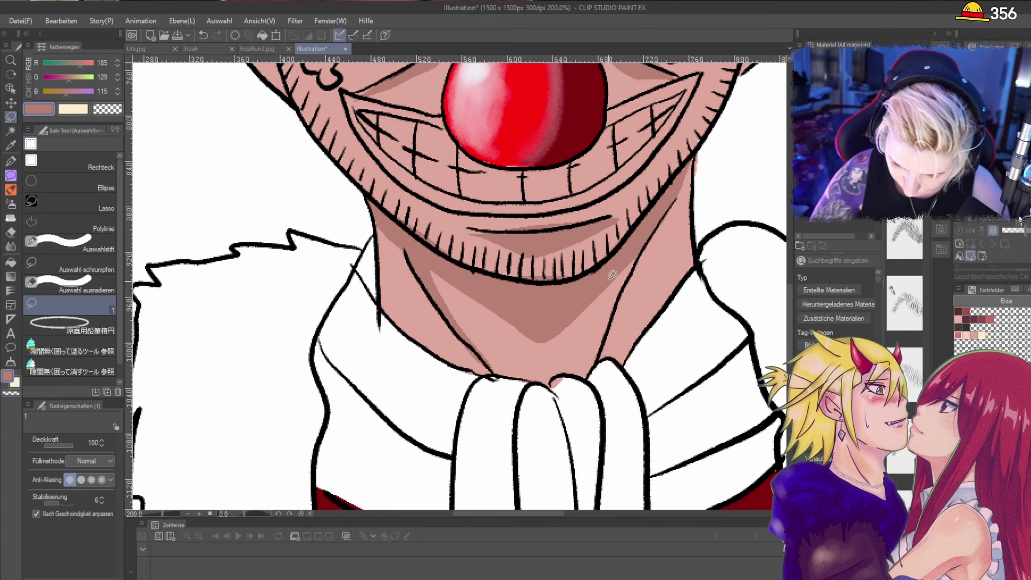
{"action": "mouse_move", "coordinate": [612, 275]}
{"action": "left_mouse_down"}
{"action": "mouse_move", "coordinate": [596, 368]}
{"action": "mouse_move", "coordinate": [661, 220]}
{"action": "left_mouse_up"}
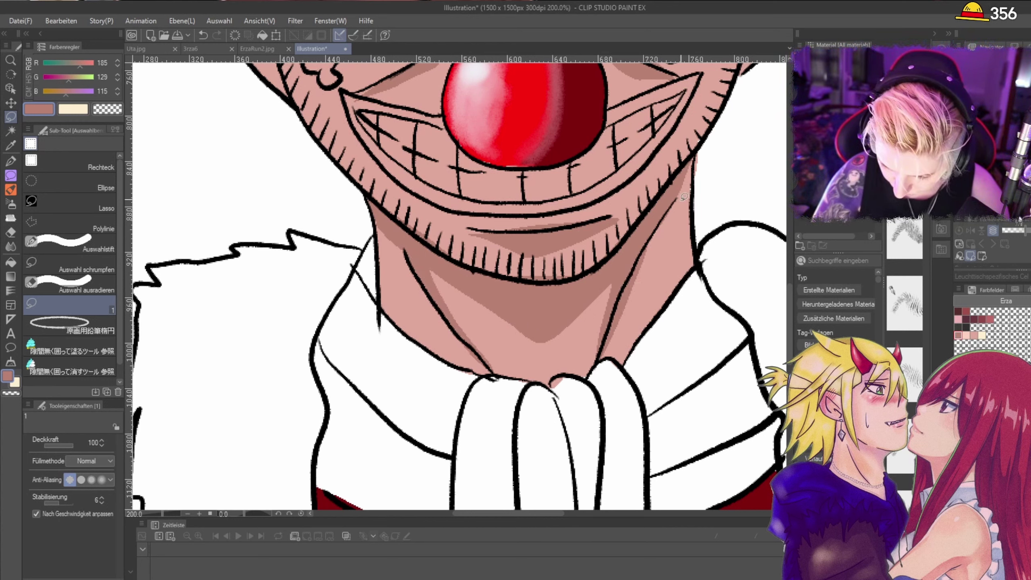
{"action": "left_click_drag", "start_coordinate": [694, 167], "coordinate": [697, 140]}
Step: Erase the skin colour spilling past the neck's right outline with the Hart eraser at size 17
{"action": "left_click", "coordinate": [10, 232]}
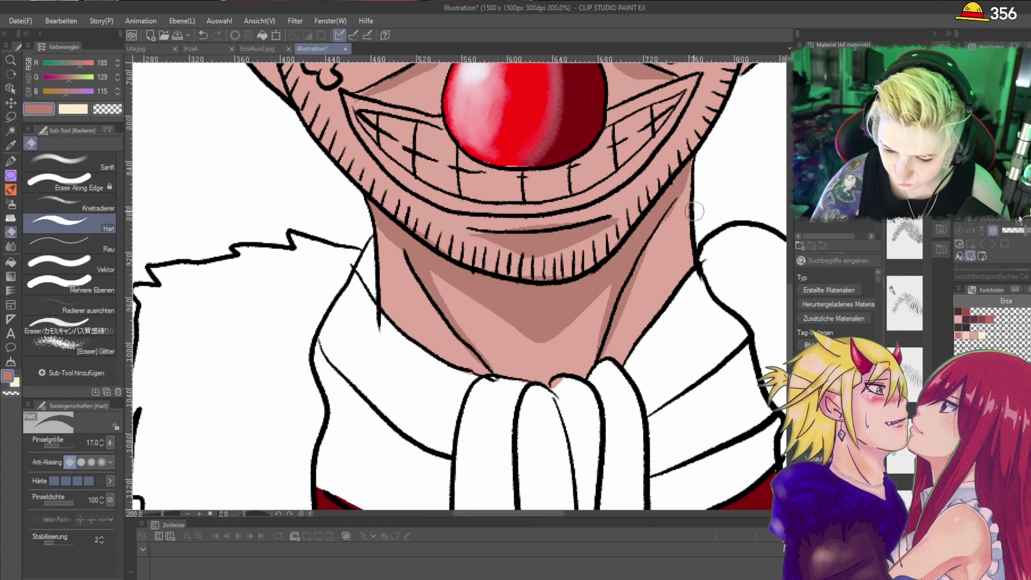
{"action": "scroll", "coordinate": [677, 224], "scroll_direction": "down", "scroll_amount": 1}
{"action": "scroll", "coordinate": [677, 224], "scroll_direction": "down", "scroll_amount": 3}
{"action": "scroll", "coordinate": [743, 161], "scroll_direction": "up", "scroll_amount": 2}
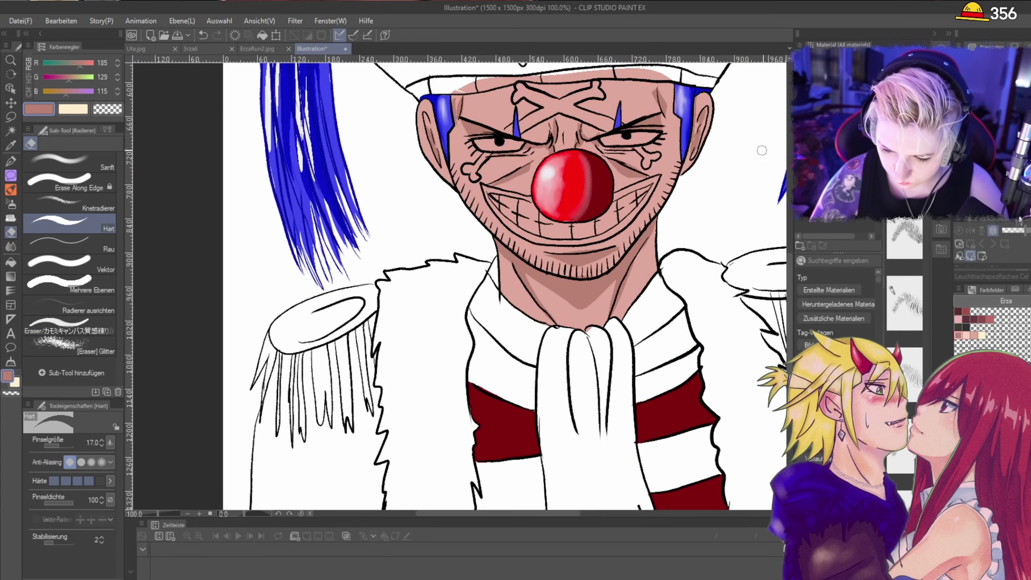
{"action": "left_click_drag", "start_coordinate": [744, 160], "coordinate": [605, 249]}
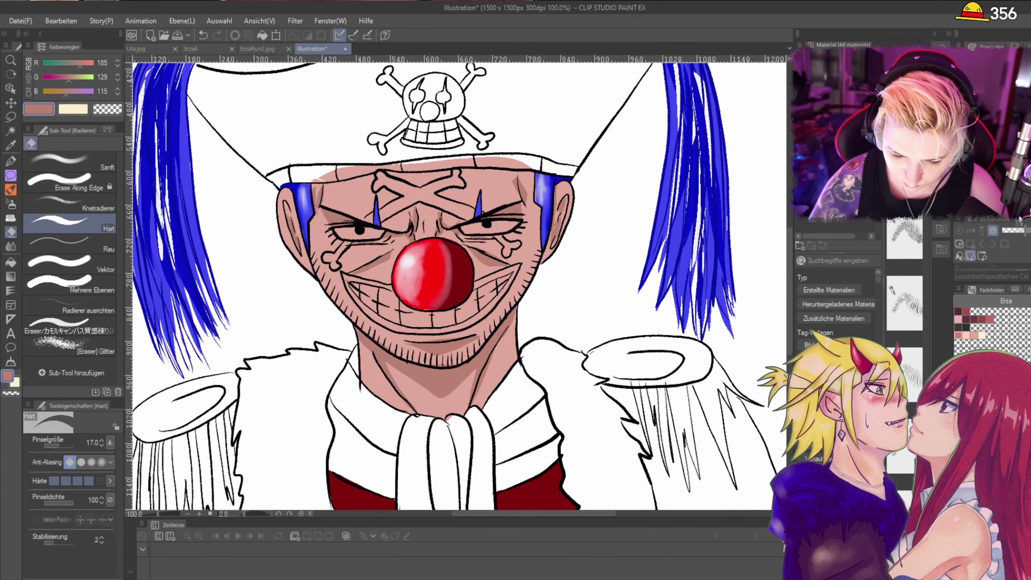
Step: Paint the bone on the left cheek white, RGB 255, 255, 255, with the さらさら丸 brush at size 15
{"action": "double_click", "coordinate": [8, 377]}
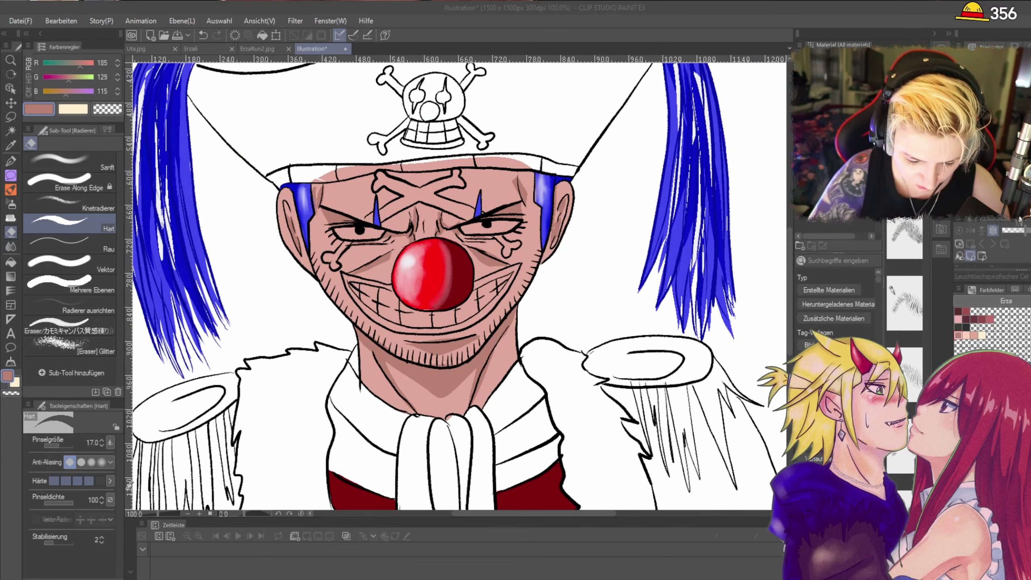
{"action": "left_click", "coordinate": [348, 412]}
{"action": "scroll", "coordinate": [357, 240], "scroll_direction": "up", "scroll_amount": 2}
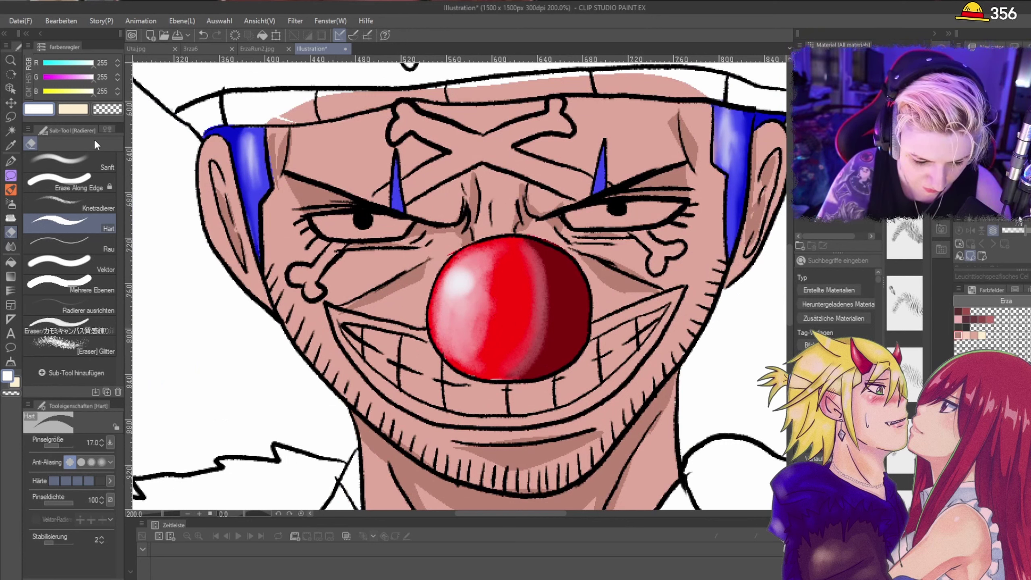
{"action": "left_click", "coordinate": [10, 189]}
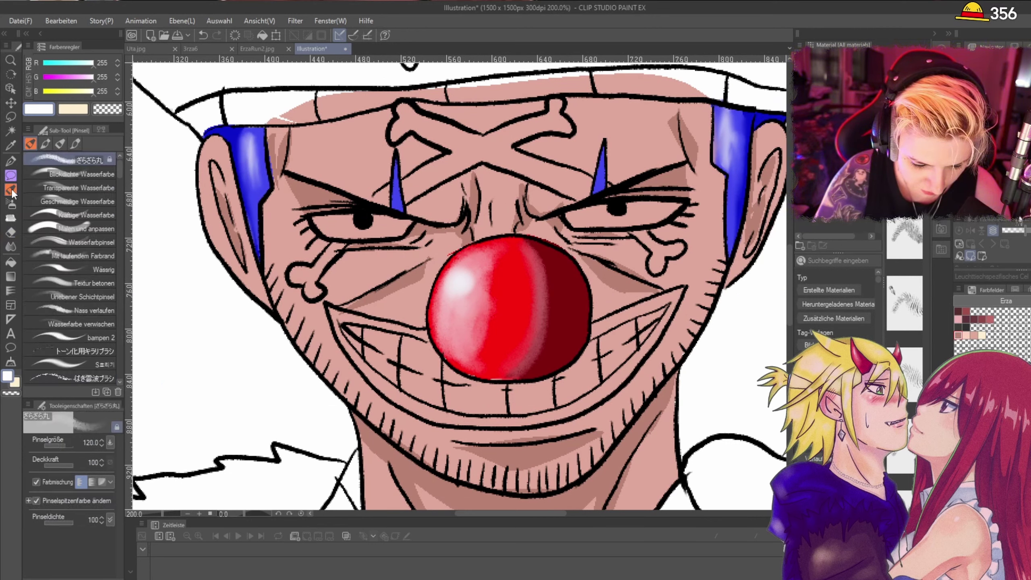
{"action": "left_click", "coordinate": [59, 446]}
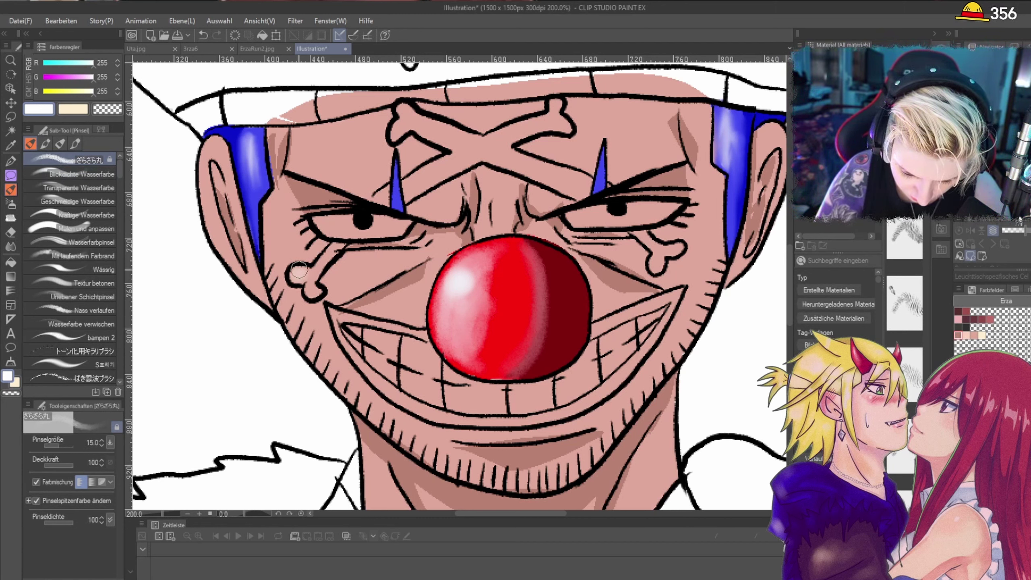
{"action": "mouse_move", "coordinate": [300, 270]}
{"action": "left_mouse_down"}
{"action": "mouse_move", "coordinate": [335, 249]}
{"action": "mouse_move", "coordinate": [300, 270]}
{"action": "mouse_move", "coordinate": [296, 280]}
{"action": "mouse_move", "coordinate": [318, 288]}
{"action": "left_mouse_up"}
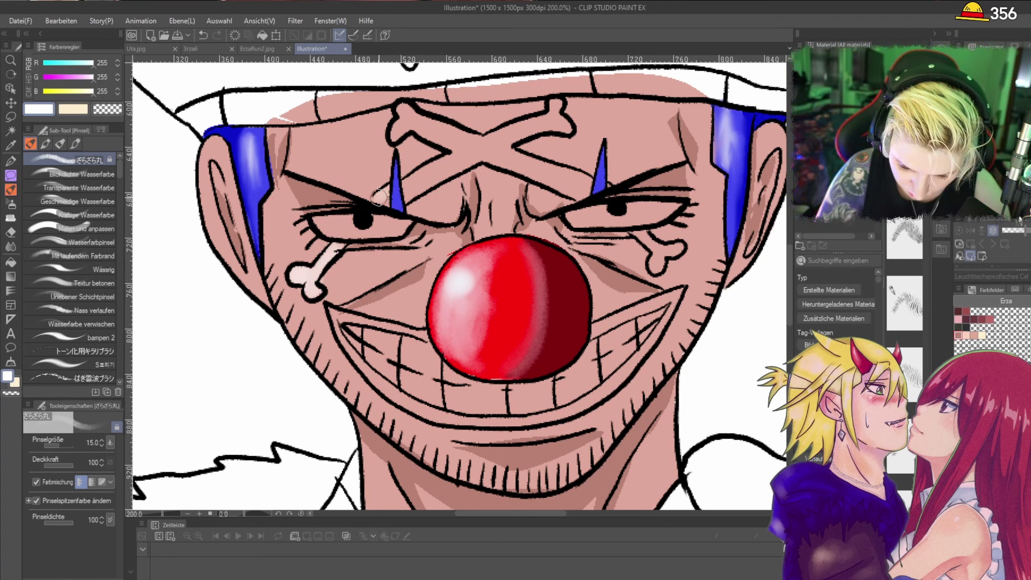
Step: Paint the crossed bones on the forehead and the bone on the right cheek with the same white brush
{"action": "mouse_move", "coordinate": [378, 198]}
{"action": "left_mouse_down"}
{"action": "mouse_move", "coordinate": [431, 175]}
{"action": "mouse_move", "coordinate": [418, 188]}
{"action": "mouse_move", "coordinate": [469, 147]}
{"action": "mouse_move", "coordinate": [445, 176]}
{"action": "mouse_move", "coordinate": [536, 122]}
{"action": "mouse_move", "coordinate": [559, 126]}
{"action": "mouse_move", "coordinate": [553, 106]}
{"action": "mouse_move", "coordinate": [557, 122]}
{"action": "mouse_move", "coordinate": [564, 97]}
{"action": "mouse_move", "coordinate": [556, 135]}
{"action": "mouse_move", "coordinate": [565, 126]}
{"action": "mouse_move", "coordinate": [466, 150]}
{"action": "mouse_move", "coordinate": [515, 166]}
{"action": "mouse_move", "coordinate": [515, 154]}
{"action": "mouse_move", "coordinate": [488, 151]}
{"action": "mouse_move", "coordinate": [578, 190]}
{"action": "mouse_move", "coordinate": [549, 171]}
{"action": "mouse_move", "coordinate": [570, 174]}
{"action": "mouse_move", "coordinate": [585, 181]}
{"action": "mouse_move", "coordinate": [577, 190]}
{"action": "mouse_move", "coordinate": [604, 186]}
{"action": "mouse_move", "coordinate": [554, 175]}
{"action": "mouse_move", "coordinate": [572, 191]}
{"action": "mouse_move", "coordinate": [405, 125]}
{"action": "left_mouse_up"}
{"action": "mouse_move", "coordinate": [433, 131]}
{"action": "left_mouse_down"}
{"action": "mouse_move", "coordinate": [482, 146]}
{"action": "mouse_move", "coordinate": [427, 135]}
{"action": "mouse_move", "coordinate": [462, 152]}
{"action": "mouse_move", "coordinate": [430, 123]}
{"action": "left_mouse_up"}
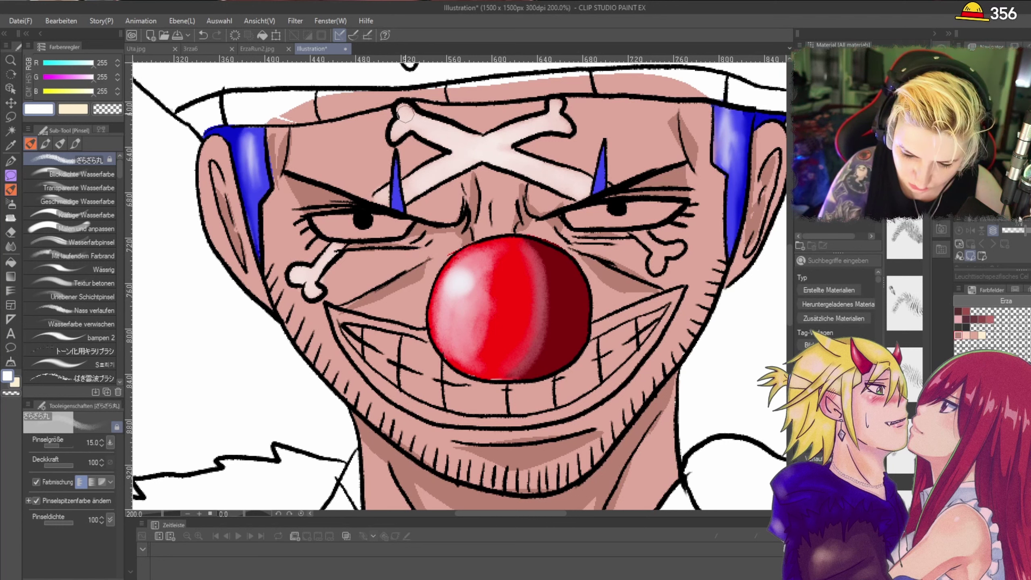
{"action": "mouse_move", "coordinate": [522, 138]}
{"action": "left_mouse_down"}
{"action": "mouse_move", "coordinate": [562, 123]}
{"action": "mouse_move", "coordinate": [514, 136]}
{"action": "mouse_move", "coordinate": [500, 155]}
{"action": "left_mouse_up"}
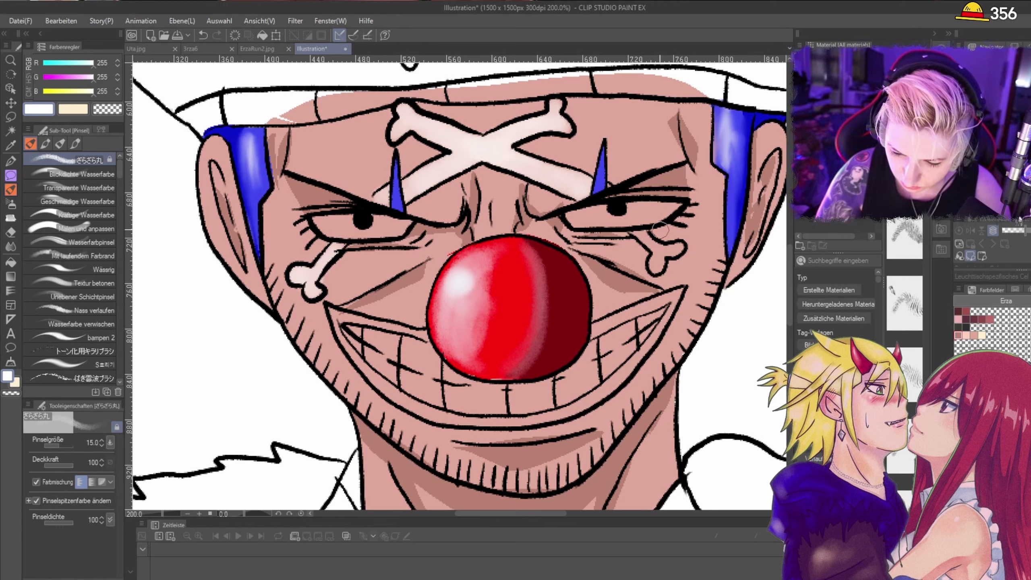
{"action": "mouse_move", "coordinate": [647, 238]}
{"action": "left_mouse_down"}
{"action": "mouse_move", "coordinate": [659, 261]}
{"action": "mouse_move", "coordinate": [678, 250]}
{"action": "mouse_move", "coordinate": [656, 249]}
{"action": "mouse_move", "coordinate": [663, 256]}
{"action": "left_mouse_up"}
{"action": "scroll", "coordinate": [679, 240], "scroll_direction": "down", "scroll_amount": 2}
{"action": "scroll", "coordinate": [678, 239], "scroll_direction": "up", "scroll_amount": 2}
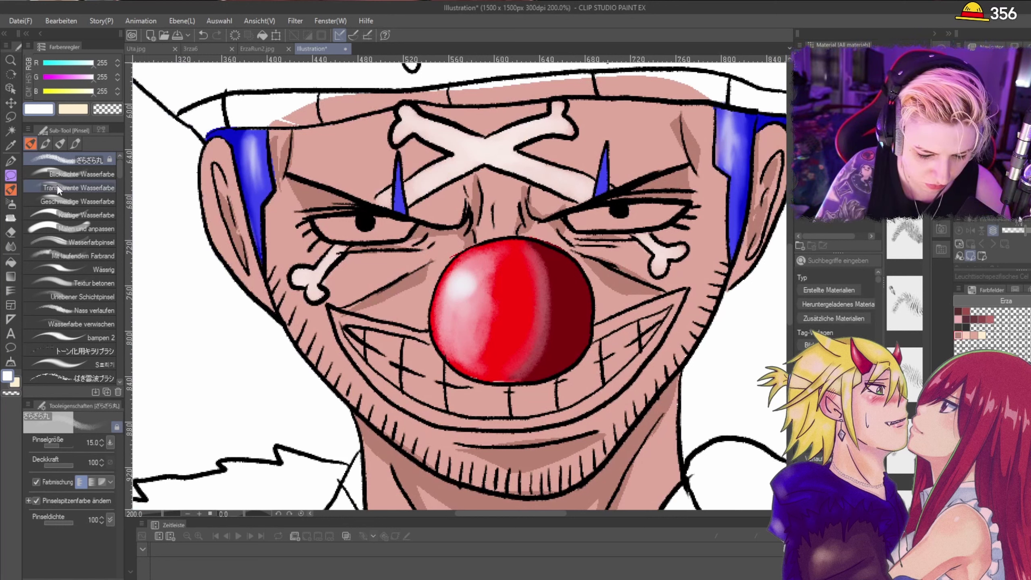
Step: Strengthen the white of the cheek bones and the crossed forehead bones with the Malen und anpassen brush at size 12
{"action": "left_click", "coordinate": [108, 270]}
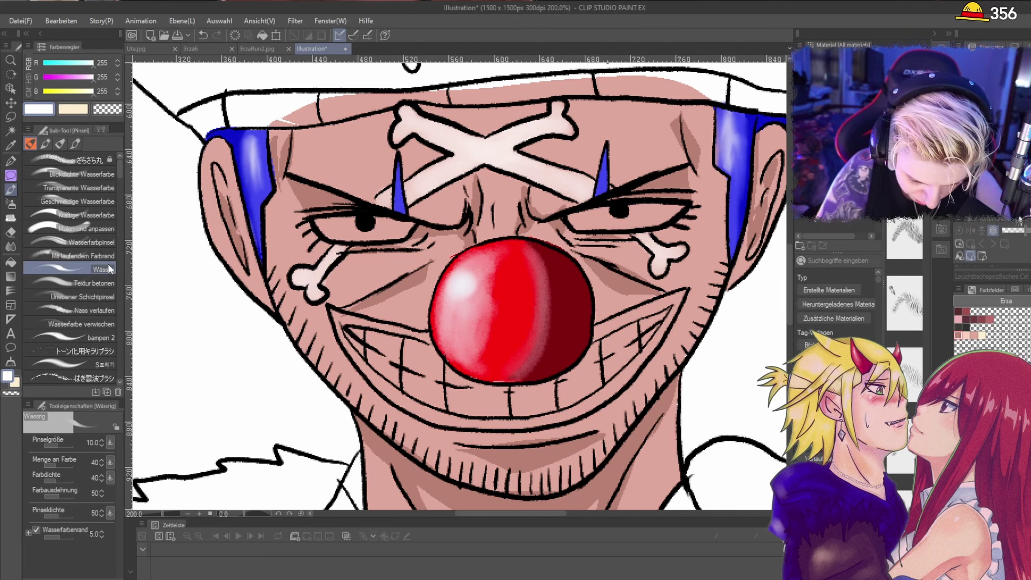
{"action": "left_click", "coordinate": [103, 228]}
{"action": "mouse_move", "coordinate": [304, 273]}
{"action": "left_mouse_down"}
{"action": "mouse_move", "coordinate": [331, 271]}
{"action": "mouse_move", "coordinate": [314, 277]}
{"action": "mouse_move", "coordinate": [316, 294]}
{"action": "mouse_move", "coordinate": [336, 252]}
{"action": "mouse_move", "coordinate": [309, 288]}
{"action": "left_mouse_up"}
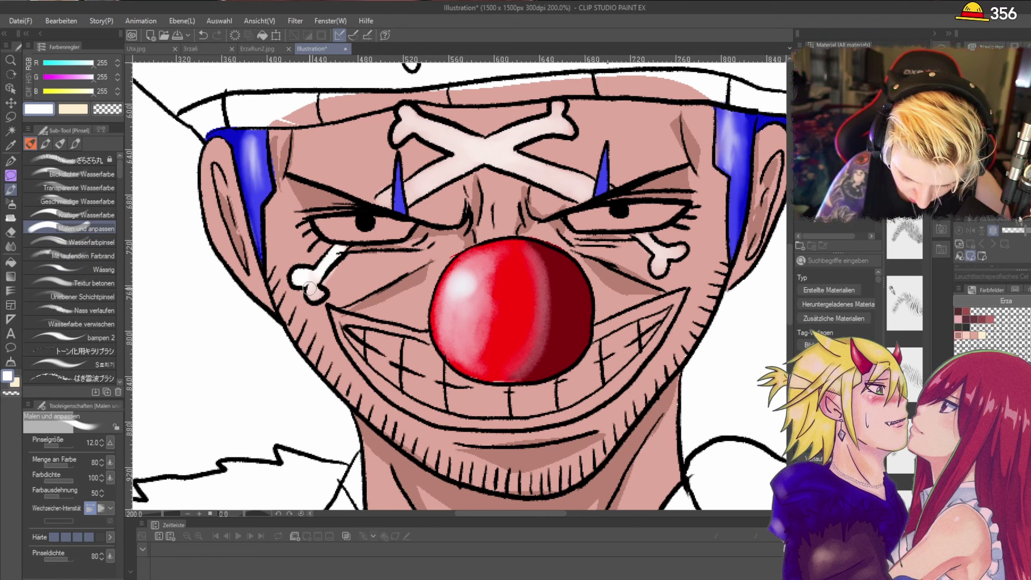
{"action": "mouse_move", "coordinate": [379, 198]}
{"action": "left_mouse_down"}
{"action": "mouse_move", "coordinate": [401, 189]}
{"action": "mouse_move", "coordinate": [412, 198]}
{"action": "mouse_move", "coordinate": [452, 171]}
{"action": "mouse_move", "coordinate": [418, 180]}
{"action": "mouse_move", "coordinate": [558, 108]}
{"action": "mouse_move", "coordinate": [566, 130]}
{"action": "left_mouse_up"}
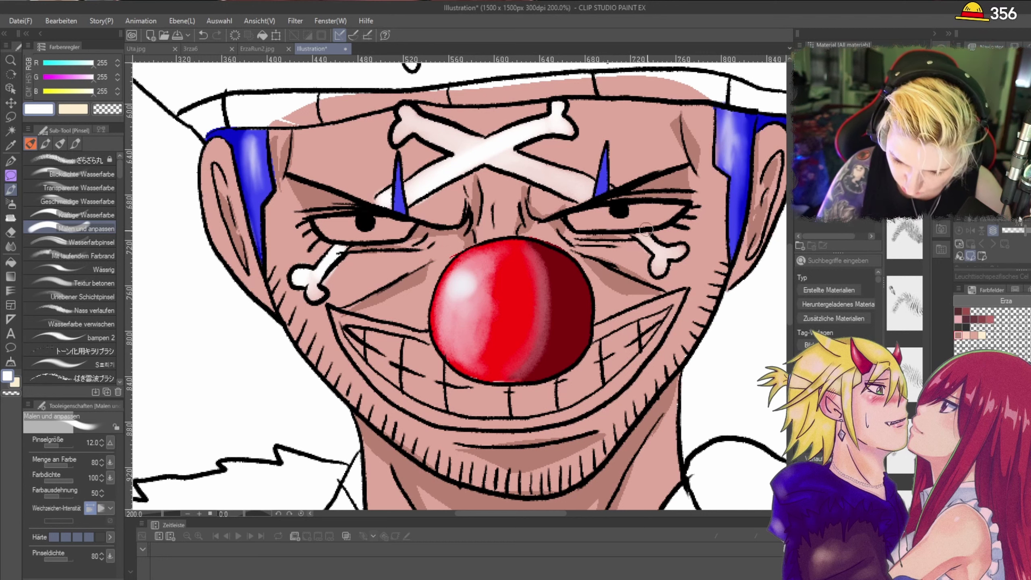
{"action": "mouse_move", "coordinate": [638, 235]}
{"action": "left_mouse_down"}
{"action": "mouse_move", "coordinate": [660, 264]}
{"action": "mouse_move", "coordinate": [689, 245]}
{"action": "left_mouse_up"}
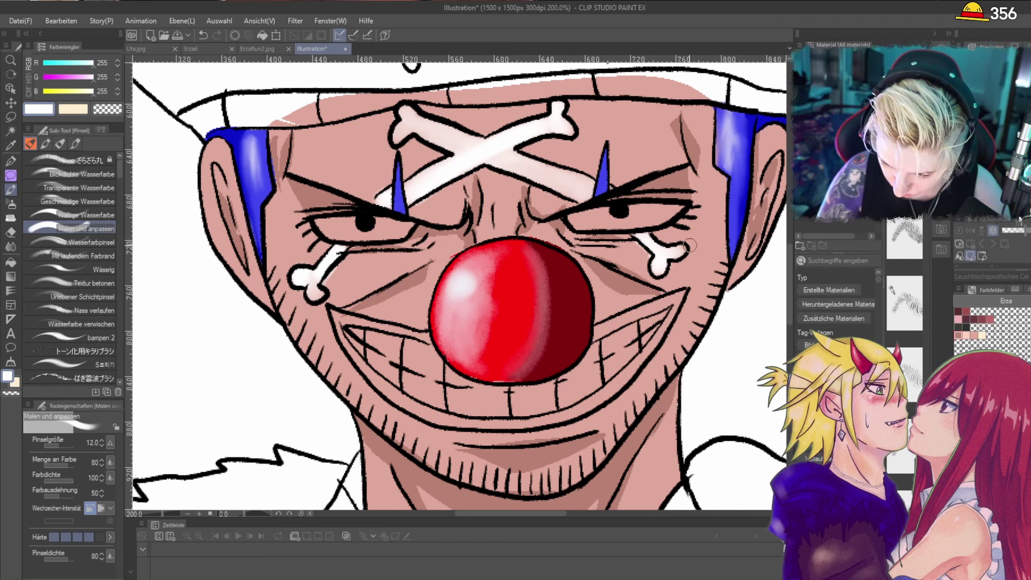
{"action": "key", "text": "ctrl+z"}
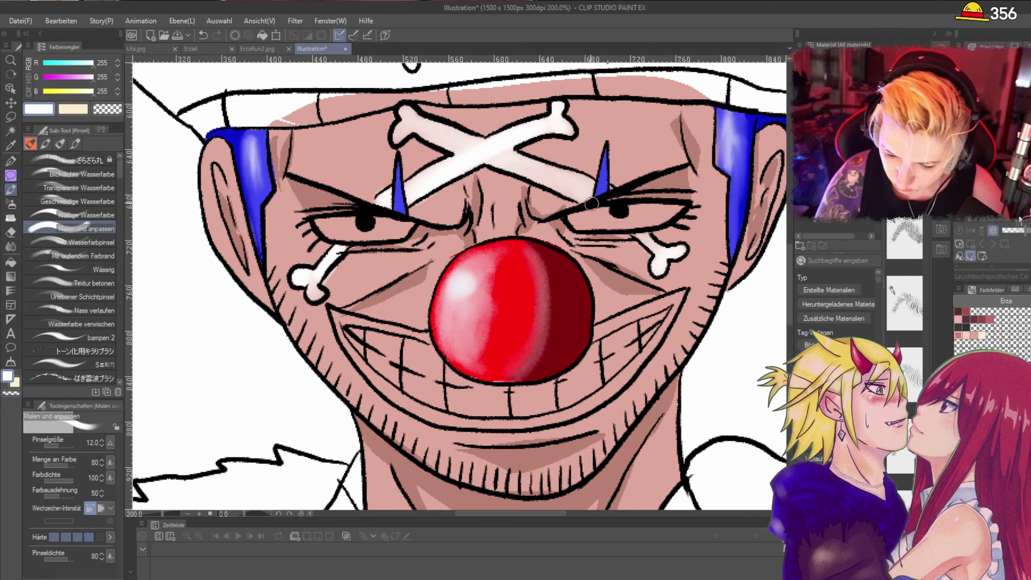
{"action": "mouse_move", "coordinate": [509, 165]}
{"action": "left_mouse_down"}
{"action": "mouse_move", "coordinate": [584, 195]}
{"action": "mouse_move", "coordinate": [508, 151]}
{"action": "left_mouse_up"}
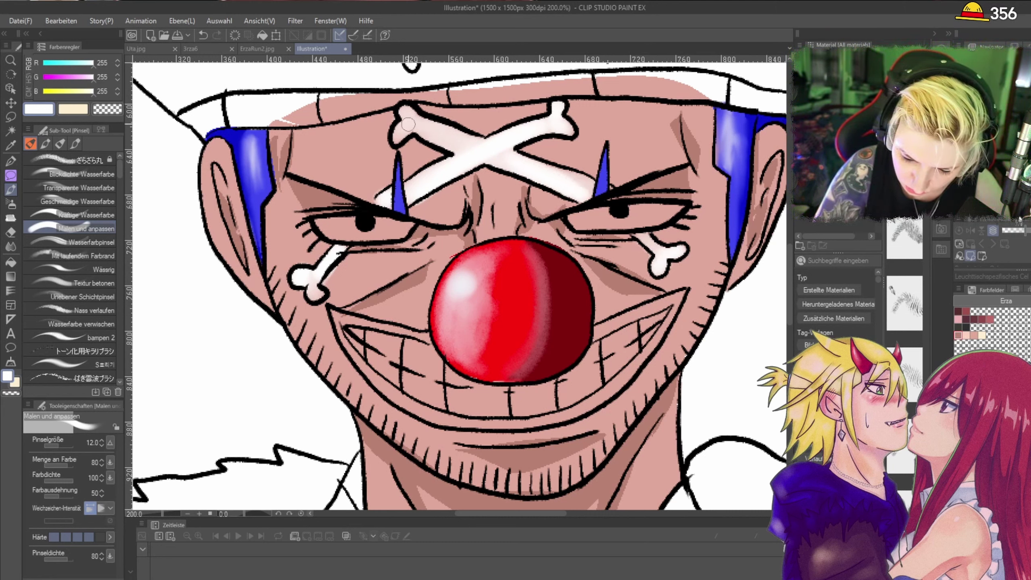
{"action": "mouse_move", "coordinate": [409, 124]}
{"action": "left_mouse_down"}
{"action": "mouse_move", "coordinate": [461, 148]}
{"action": "mouse_move", "coordinate": [419, 133]}
{"action": "mouse_move", "coordinate": [486, 157]}
{"action": "mouse_move", "coordinate": [456, 135]}
{"action": "mouse_move", "coordinate": [563, 179]}
{"action": "mouse_move", "coordinate": [555, 187]}
{"action": "mouse_move", "coordinate": [485, 151]}
{"action": "mouse_move", "coordinate": [604, 196]}
{"action": "mouse_move", "coordinate": [578, 181]}
{"action": "left_mouse_up"}
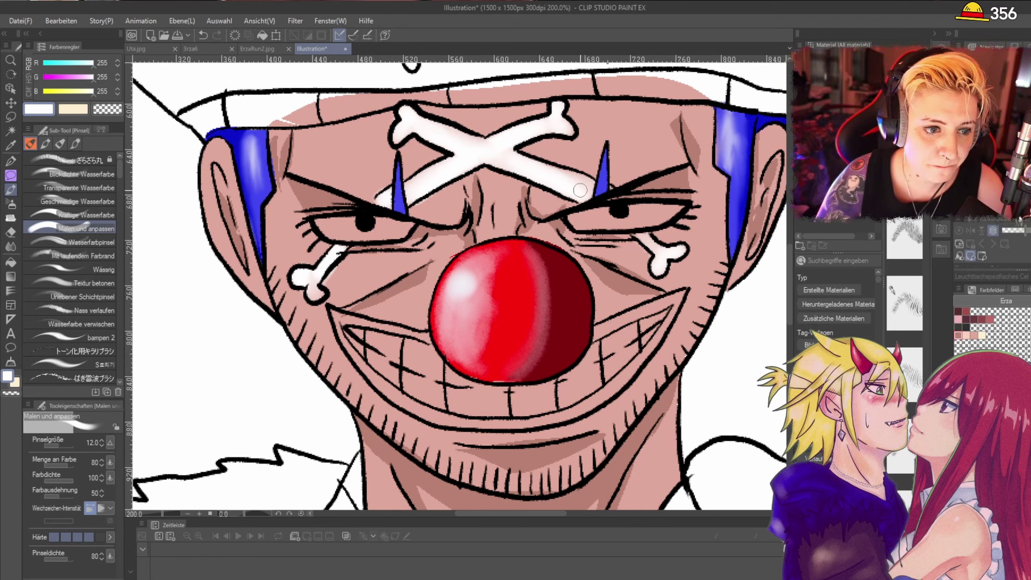
Step: Paint all the teeth in the grin white with the same brush
{"action": "mouse_move", "coordinate": [350, 333]}
{"action": "left_mouse_down"}
{"action": "mouse_move", "coordinate": [369, 354]}
{"action": "mouse_move", "coordinate": [356, 333]}
{"action": "mouse_move", "coordinate": [433, 358]}
{"action": "mouse_move", "coordinate": [383, 346]}
{"action": "mouse_move", "coordinate": [422, 370]}
{"action": "mouse_move", "coordinate": [364, 349]}
{"action": "mouse_move", "coordinate": [440, 400]}
{"action": "mouse_move", "coordinate": [422, 375]}
{"action": "mouse_move", "coordinate": [435, 366]}
{"action": "mouse_move", "coordinate": [471, 385]}
{"action": "mouse_move", "coordinate": [546, 390]}
{"action": "mouse_move", "coordinate": [662, 313]}
{"action": "mouse_move", "coordinate": [599, 374]}
{"action": "mouse_move", "coordinate": [551, 400]}
{"action": "mouse_move", "coordinate": [487, 407]}
{"action": "mouse_move", "coordinate": [429, 393]}
{"action": "mouse_move", "coordinate": [479, 408]}
{"action": "mouse_move", "coordinate": [459, 391]}
{"action": "mouse_move", "coordinate": [473, 408]}
{"action": "mouse_move", "coordinate": [460, 410]}
{"action": "mouse_move", "coordinate": [505, 411]}
{"action": "mouse_move", "coordinate": [568, 397]}
{"action": "mouse_move", "coordinate": [623, 339]}
{"action": "left_mouse_up"}
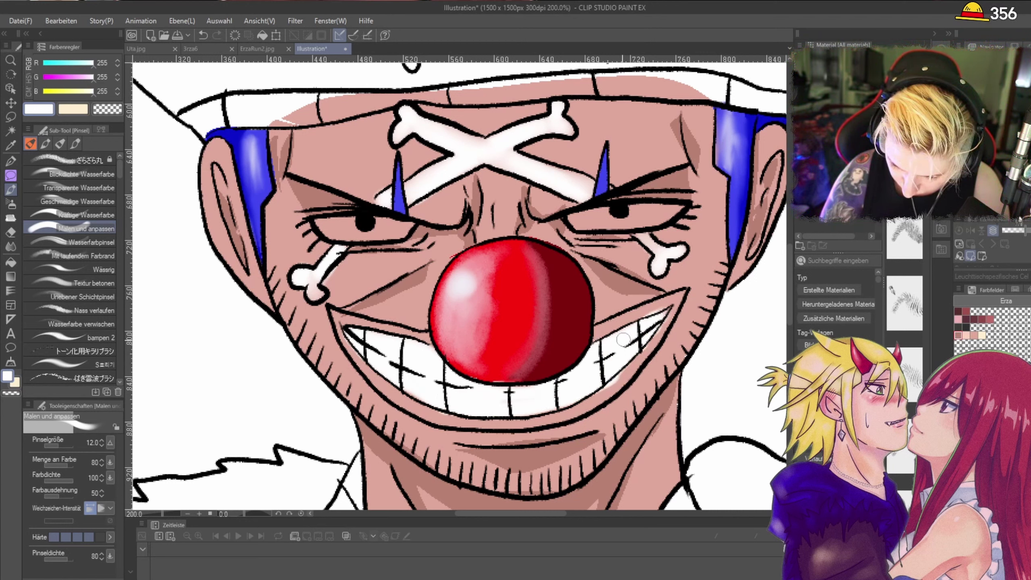
{"action": "scroll", "coordinate": [462, 359], "scroll_direction": "down", "scroll_amount": 1}
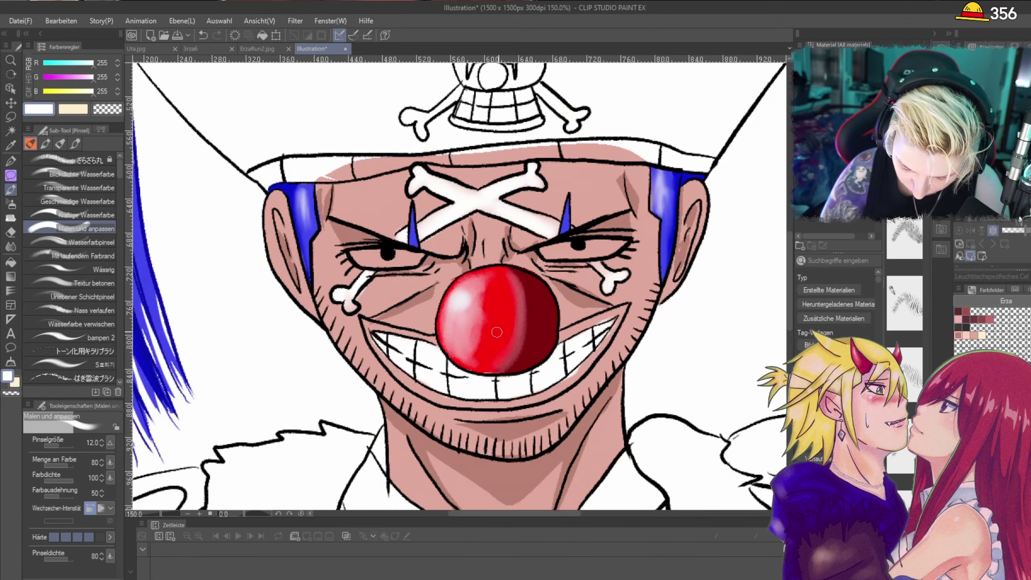
{"action": "scroll", "coordinate": [503, 327], "scroll_direction": "down", "scroll_amount": 1}
{"action": "scroll", "coordinate": [493, 375], "scroll_direction": "up", "scroll_amount": 1}
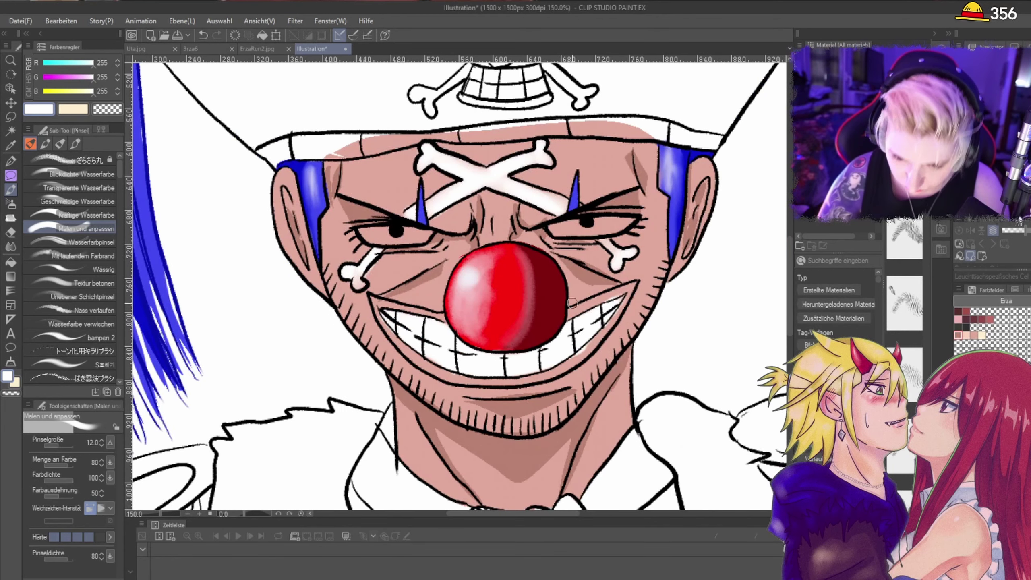
Step: Fill the whites of both eyes with white by outlining them with the lasso fill sub-tool 1
{"action": "left_click", "coordinate": [10, 117]}
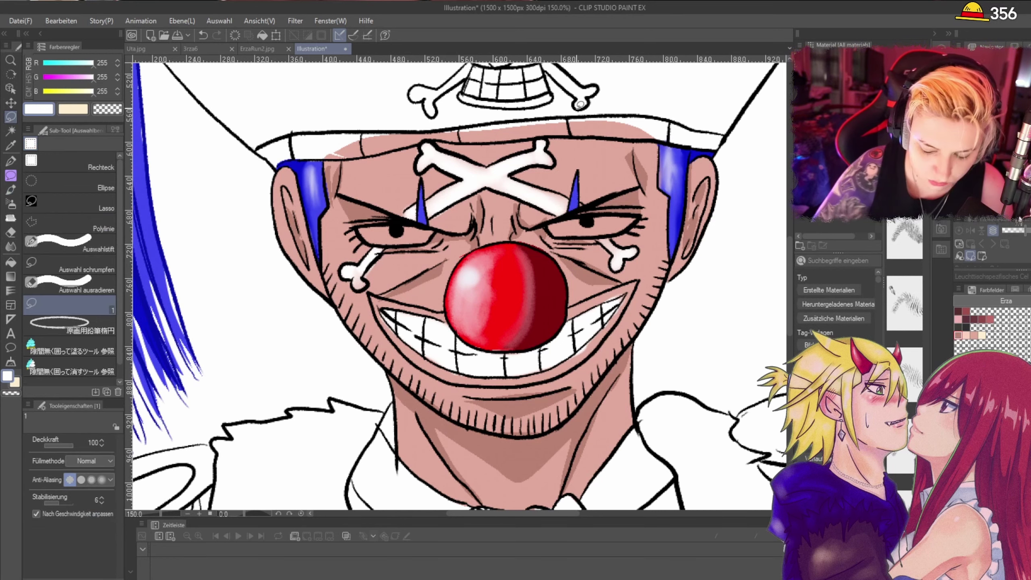
{"action": "scroll", "coordinate": [611, 224], "scroll_direction": "up", "scroll_amount": 3}
{"action": "mouse_move", "coordinate": [481, 251]}
{"action": "left_mouse_down"}
{"action": "mouse_move", "coordinate": [455, 257]}
{"action": "mouse_move", "coordinate": [449, 279]}
{"action": "mouse_move", "coordinate": [481, 294]}
{"action": "mouse_move", "coordinate": [536, 292]}
{"action": "mouse_move", "coordinate": [631, 283]}
{"action": "mouse_move", "coordinate": [685, 240]}
{"action": "mouse_move", "coordinate": [628, 230]}
{"action": "mouse_move", "coordinate": [451, 255]}
{"action": "left_mouse_up"}
{"action": "key", "text": "Delete"}
{"action": "scroll", "coordinate": [464, 247], "scroll_direction": "down", "scroll_amount": 3}
{"action": "scroll", "coordinate": [273, 272], "scroll_direction": "up", "scroll_amount": 5}
{"action": "mouse_move", "coordinate": [311, 199]}
{"action": "left_mouse_down"}
{"action": "mouse_move", "coordinate": [209, 228]}
{"action": "mouse_move", "coordinate": [385, 301]}
{"action": "mouse_move", "coordinate": [553, 287]}
{"action": "mouse_move", "coordinate": [606, 212]}
{"action": "mouse_move", "coordinate": [341, 190]}
{"action": "left_mouse_up"}
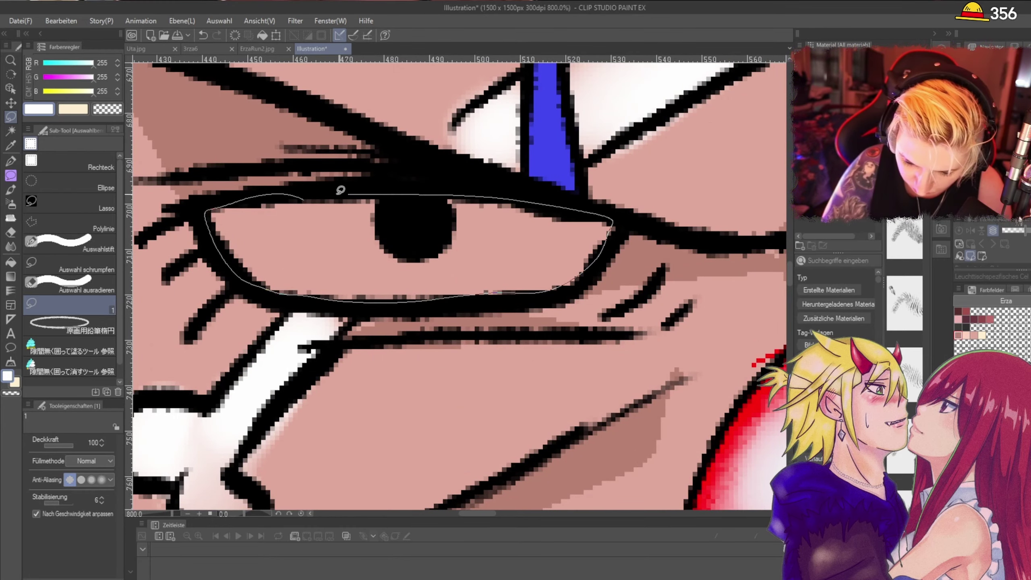
{"action": "key", "text": "Delete"}
{"action": "scroll", "coordinate": [406, 203], "scroll_direction": "down", "scroll_amount": 5}
{"action": "scroll", "coordinate": [609, 275], "scroll_direction": "up", "scroll_amount": 1}
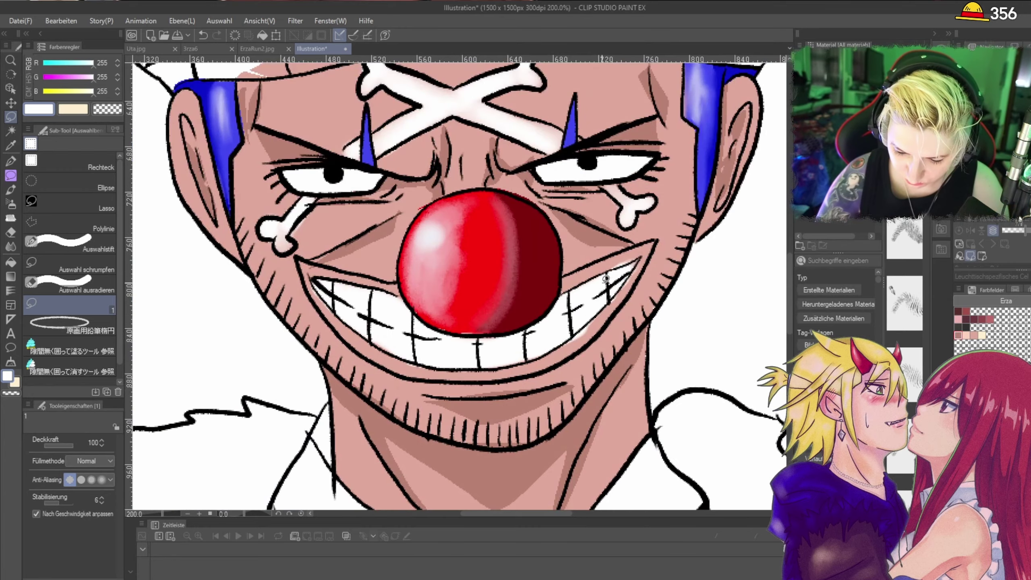
Step: Lasso-fill the lips from the right of the nose around the mouth corner to the lower lip's middle with dark red, RGB 184, 2, 2
{"action": "scroll", "coordinate": [605, 279], "scroll_direction": "down", "scroll_amount": 2}
{"action": "scroll", "coordinate": [593, 274], "scroll_direction": "up", "scroll_amount": 3}
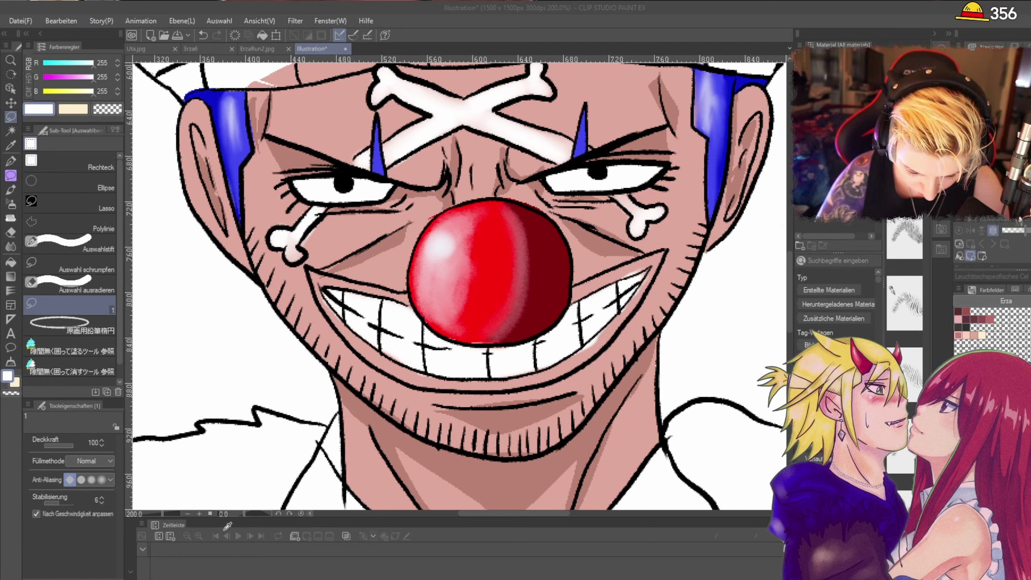
{"action": "left_click", "coordinate": [570, 325], "text": "alt"}
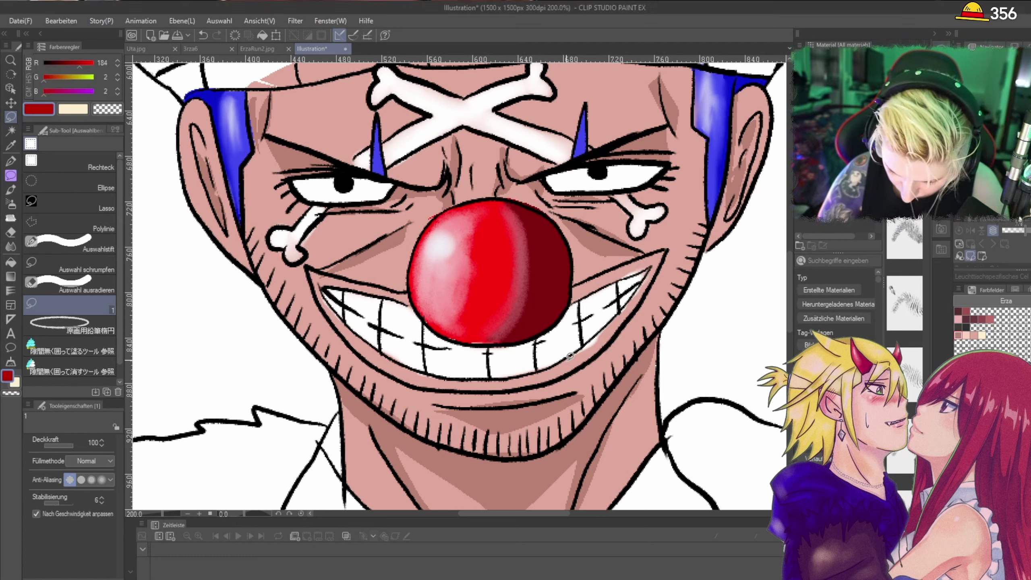
{"action": "mouse_move", "coordinate": [612, 321]}
{"action": "left_mouse_down"}
{"action": "mouse_move", "coordinate": [540, 400]}
{"action": "mouse_move", "coordinate": [631, 323]}
{"action": "mouse_move", "coordinate": [709, 173]}
{"action": "mouse_move", "coordinate": [688, 184]}
{"action": "mouse_move", "coordinate": [659, 251]}
{"action": "left_mouse_up"}
{"action": "scroll", "coordinate": [613, 320], "scroll_direction": "up", "scroll_amount": 2}
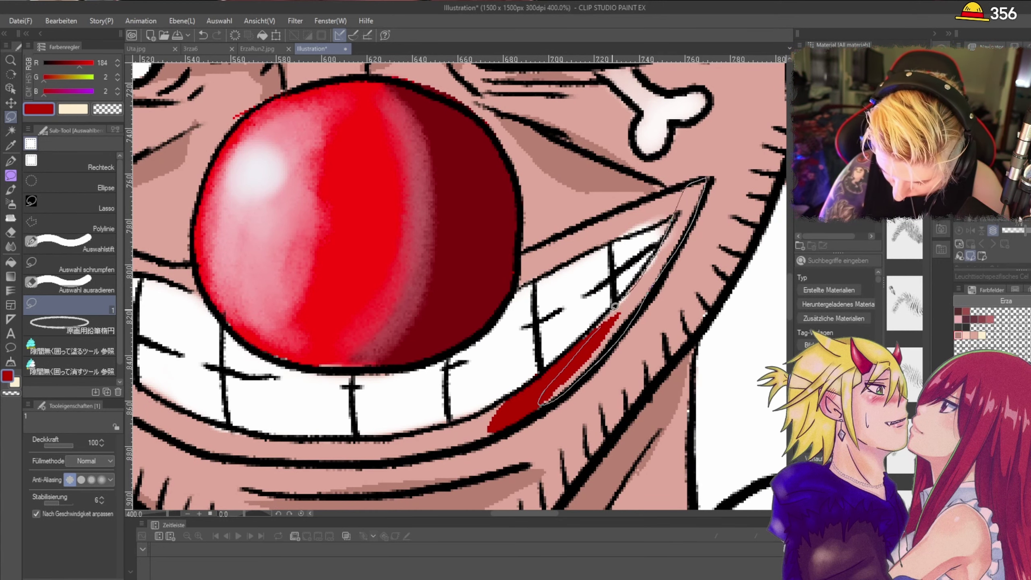
{"action": "left_click_drag", "start_coordinate": [615, 306], "coordinate": [614, 309]}
{"action": "mouse_move", "coordinate": [668, 244]}
{"action": "left_mouse_down"}
{"action": "mouse_move", "coordinate": [642, 290]}
{"action": "mouse_move", "coordinate": [668, 252]}
{"action": "left_mouse_up"}
{"action": "mouse_move", "coordinate": [681, 211]}
{"action": "left_mouse_down"}
{"action": "mouse_move", "coordinate": [520, 285]}
{"action": "mouse_move", "coordinate": [522, 263]}
{"action": "mouse_move", "coordinate": [539, 245]}
{"action": "mouse_move", "coordinate": [685, 186]}
{"action": "mouse_move", "coordinate": [686, 197]}
{"action": "mouse_move", "coordinate": [600, 222]}
{"action": "mouse_move", "coordinate": [648, 205]}
{"action": "mouse_move", "coordinate": [647, 222]}
{"action": "mouse_move", "coordinate": [688, 203]}
{"action": "left_mouse_up"}
{"action": "mouse_move", "coordinate": [681, 208]}
{"action": "left_mouse_down"}
{"action": "mouse_move", "coordinate": [664, 211]}
{"action": "mouse_move", "coordinate": [686, 207]}
{"action": "left_mouse_up"}
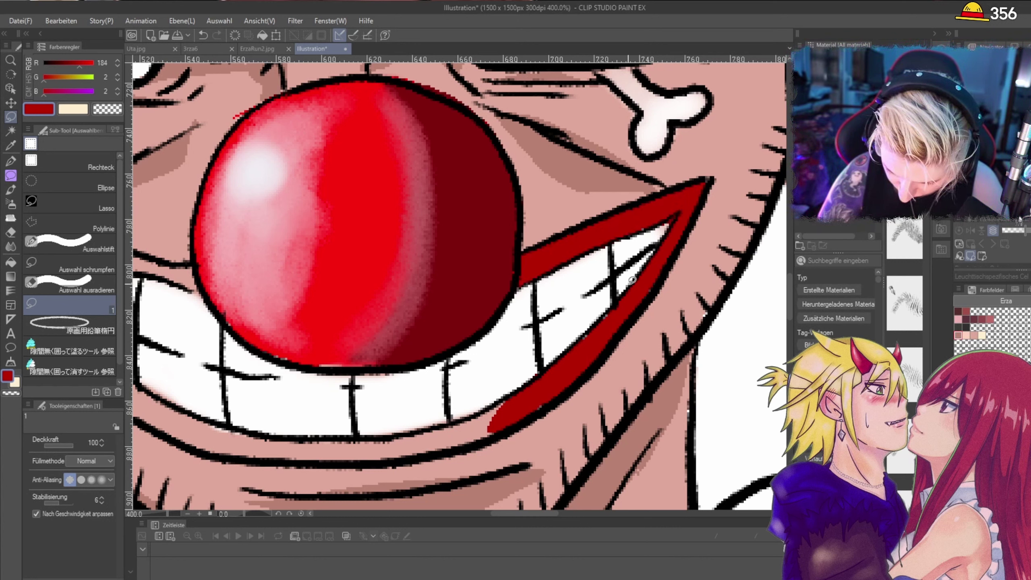
{"action": "mouse_move", "coordinate": [509, 398]}
{"action": "left_mouse_down"}
{"action": "mouse_move", "coordinate": [403, 445]}
{"action": "mouse_move", "coordinate": [482, 442]}
{"action": "mouse_move", "coordinate": [507, 415]}
{"action": "mouse_move", "coordinate": [346, 438]}
{"action": "mouse_move", "coordinate": [363, 460]}
{"action": "mouse_move", "coordinate": [411, 457]}
{"action": "mouse_move", "coordinate": [428, 430]}
{"action": "mouse_move", "coordinate": [295, 438]}
{"action": "mouse_move", "coordinate": [246, 430]}
{"action": "mouse_move", "coordinate": [249, 451]}
{"action": "mouse_move", "coordinate": [279, 459]}
{"action": "mouse_move", "coordinate": [385, 461]}
{"action": "left_mouse_up"}
{"action": "scroll", "coordinate": [417, 439], "scroll_direction": "down", "scroll_amount": 5}
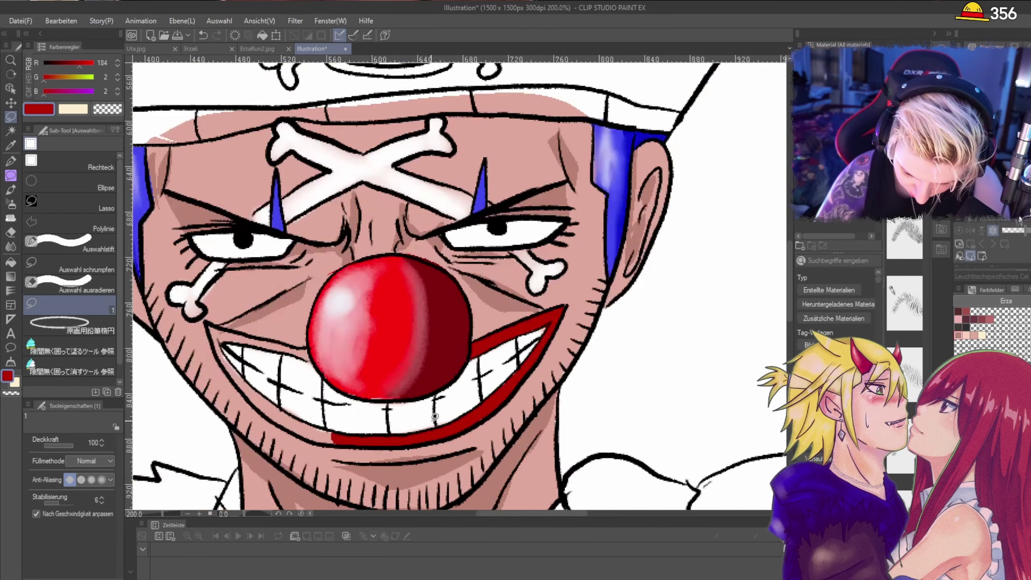
Step: Fill the upper lip from the nose to the left mouth corner with the same dark red
{"action": "scroll", "coordinate": [391, 438], "scroll_direction": "up", "scroll_amount": 4}
{"action": "scroll", "coordinate": [409, 378], "scroll_direction": "up", "scroll_amount": 3}
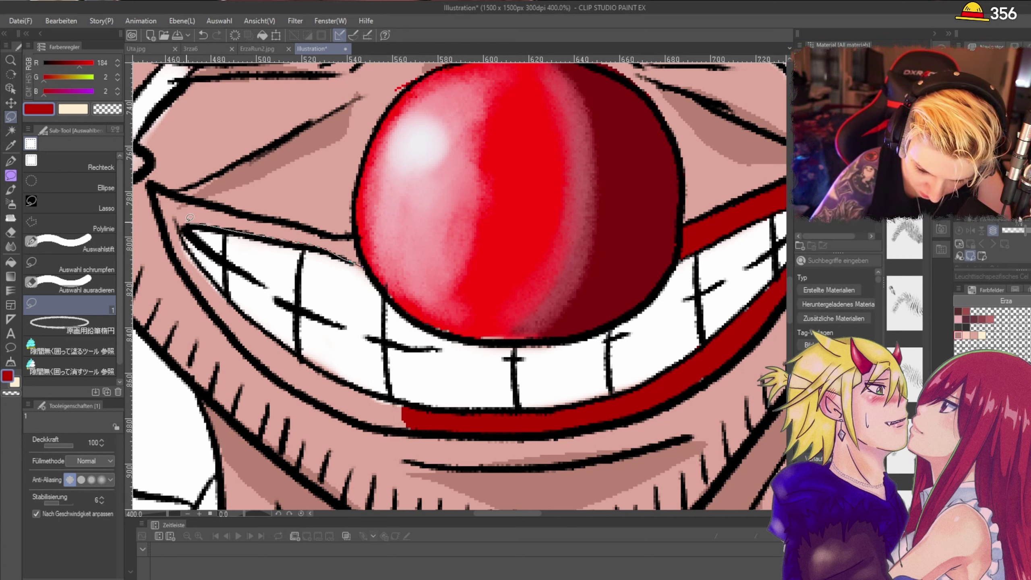
{"action": "left_click_drag", "start_coordinate": [189, 218], "coordinate": [228, 202]}
{"action": "mouse_move", "coordinate": [295, 216]}
{"action": "left_mouse_down"}
{"action": "mouse_move", "coordinate": [365, 256]}
{"action": "mouse_move", "coordinate": [353, 235]}
{"action": "left_mouse_up"}
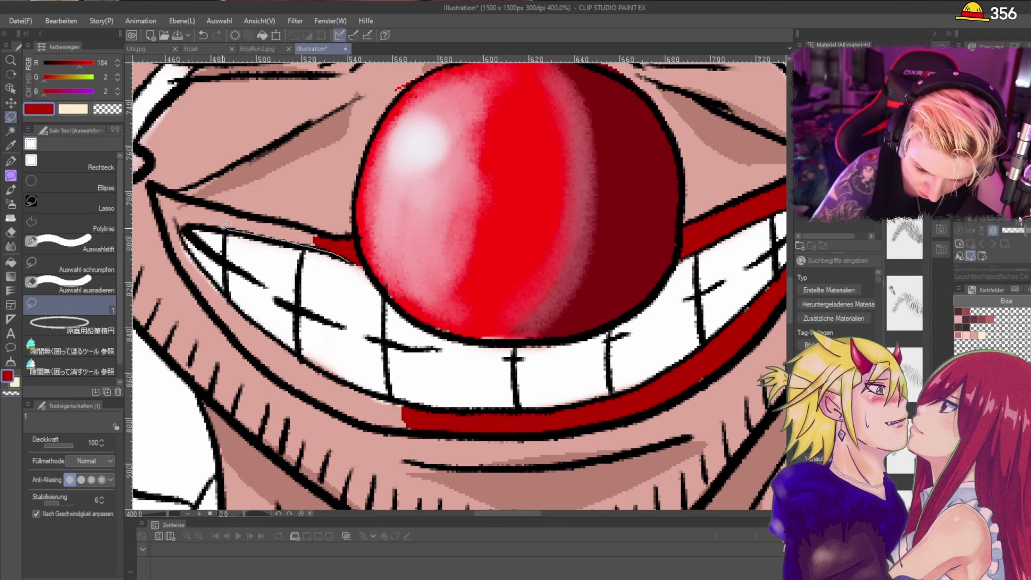
{"action": "left_click_drag", "start_coordinate": [323, 224], "coordinate": [346, 264]}
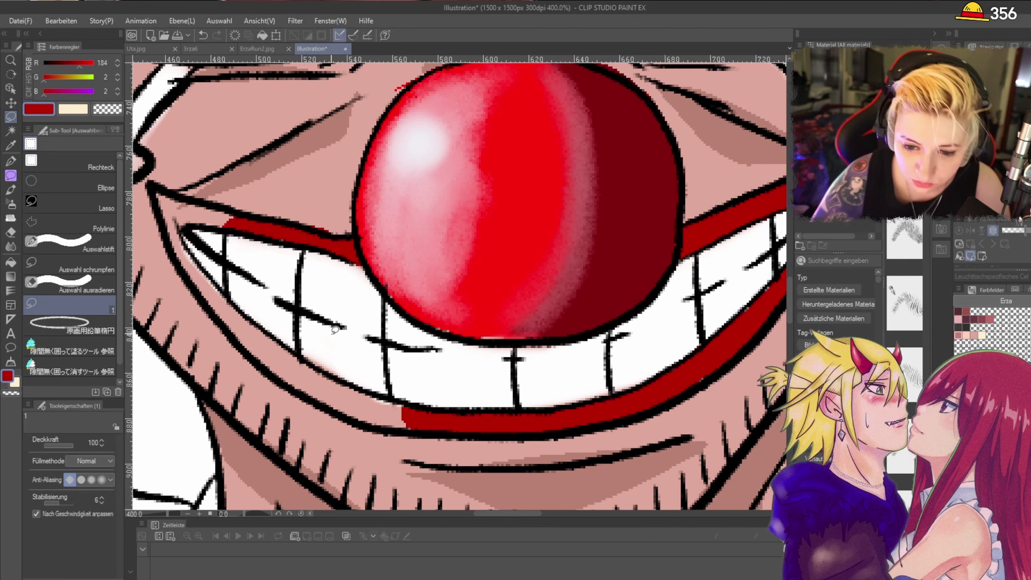
{"action": "key", "text": "ctrl+z"}
{"action": "scroll", "coordinate": [346, 280], "scroll_direction": "down", "scroll_amount": 1}
{"action": "scroll", "coordinate": [223, 255], "scroll_direction": "up", "scroll_amount": 3}
{"action": "scroll", "coordinate": [522, 210], "scroll_direction": "down", "scroll_amount": 2}
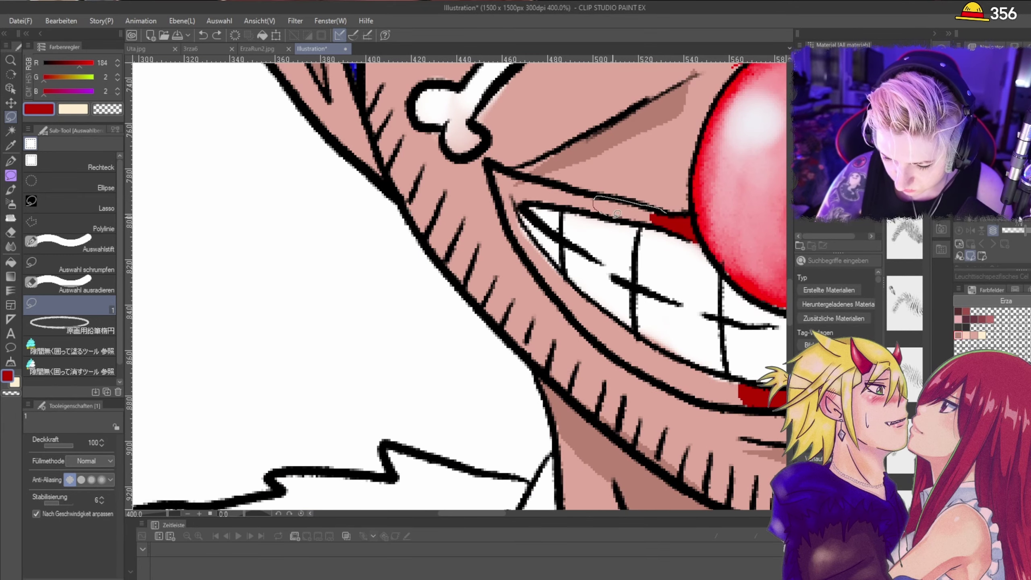
{"action": "mouse_move", "coordinate": [616, 214]}
{"action": "left_mouse_down"}
{"action": "mouse_move", "coordinate": [664, 216]}
{"action": "mouse_move", "coordinate": [575, 185]}
{"action": "mouse_move", "coordinate": [561, 185]}
{"action": "mouse_move", "coordinate": [574, 201]}
{"action": "mouse_move", "coordinate": [613, 202]}
{"action": "mouse_move", "coordinate": [558, 199]}
{"action": "mouse_move", "coordinate": [601, 211]}
{"action": "mouse_move", "coordinate": [495, 162]}
{"action": "mouse_move", "coordinate": [507, 201]}
{"action": "mouse_move", "coordinate": [558, 200]}
{"action": "mouse_move", "coordinate": [503, 212]}
{"action": "mouse_move", "coordinate": [534, 262]}
{"action": "mouse_move", "coordinate": [514, 186]}
{"action": "left_mouse_up"}
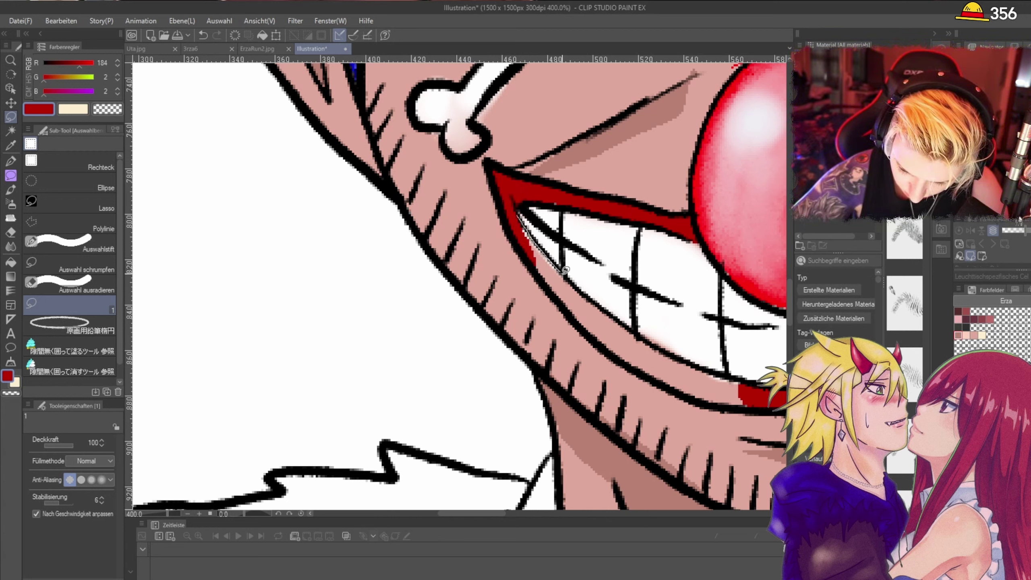
Step: Fill the rest of the lower lip from the left mouth corner to its middle with the same dark red
{"action": "left_click_drag", "start_coordinate": [598, 299], "coordinate": [632, 325]}
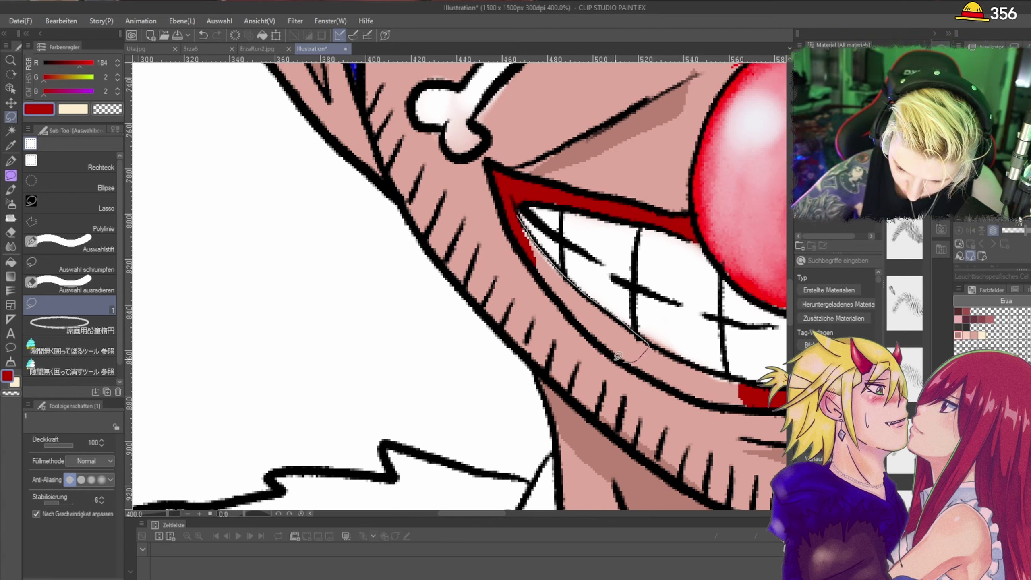
{"action": "left_click_drag", "start_coordinate": [546, 275], "coordinate": [516, 210]}
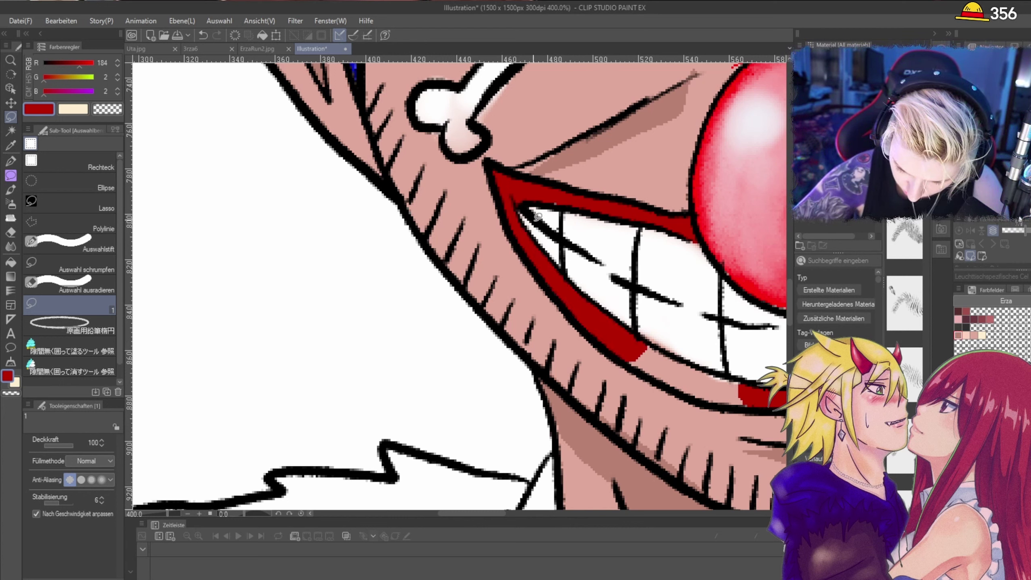
{"action": "mouse_move", "coordinate": [624, 357]}
{"action": "left_mouse_down"}
{"action": "mouse_move", "coordinate": [677, 395]}
{"action": "mouse_move", "coordinate": [741, 407]}
{"action": "mouse_move", "coordinate": [692, 361]}
{"action": "mouse_move", "coordinate": [640, 338]}
{"action": "mouse_move", "coordinate": [620, 357]}
{"action": "left_mouse_up"}
{"action": "scroll", "coordinate": [736, 425], "scroll_direction": "down", "scroll_amount": 3}
{"action": "scroll", "coordinate": [563, 508], "scroll_direction": "down", "scroll_amount": 3}
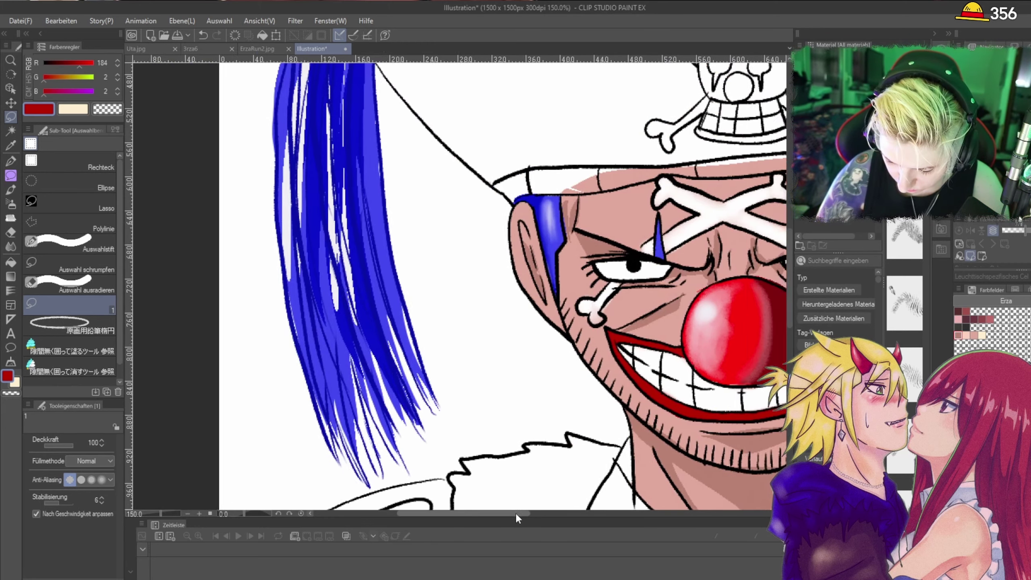
{"action": "scroll", "coordinate": [551, 451], "scroll_direction": "up", "scroll_amount": 2}
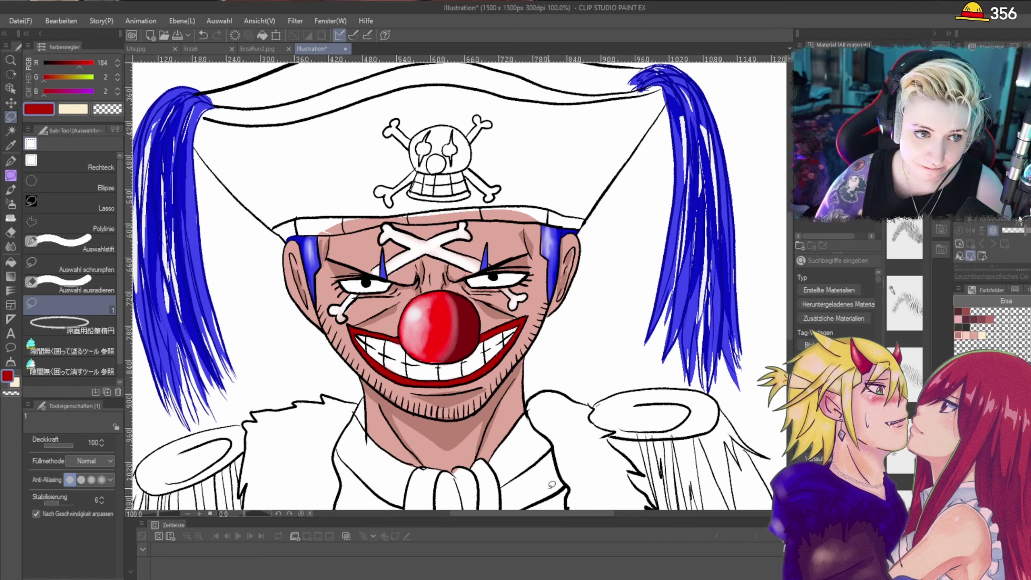
{"action": "key", "text": "e"}
{"action": "scroll", "coordinate": [420, 483], "scroll_direction": "up", "scroll_amount": 2}
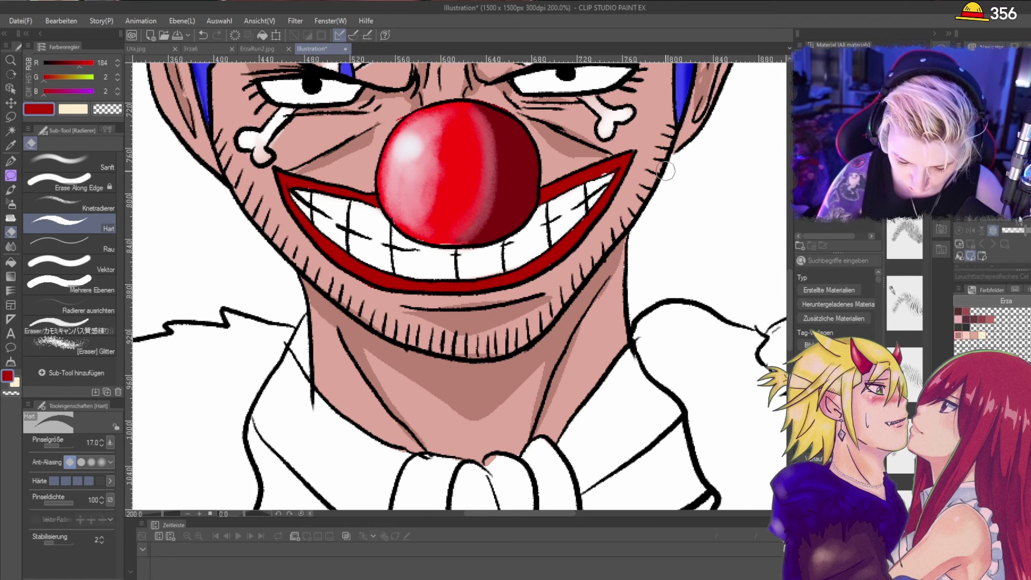
{"action": "scroll", "coordinate": [651, 211], "scroll_direction": "down", "scroll_amount": 4}
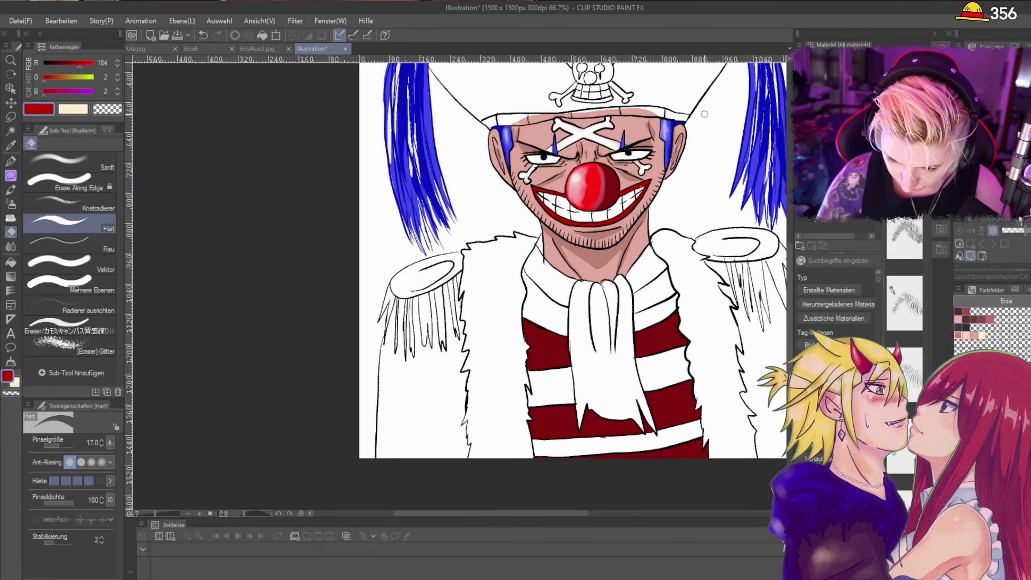
{"action": "scroll", "coordinate": [705, 114], "scroll_direction": "up", "scroll_amount": 3}
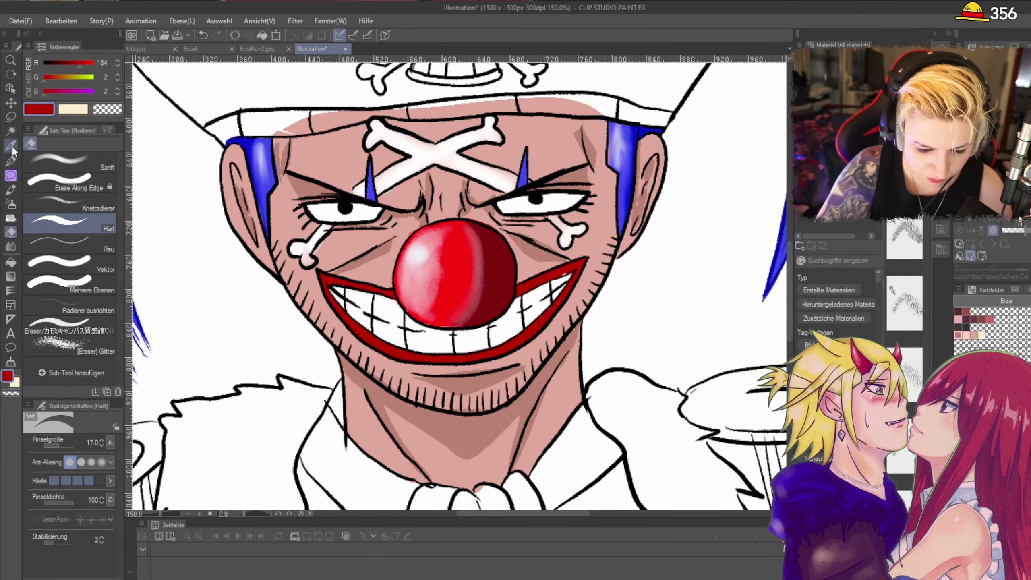
Step: Add lasso-filled highlights on both cheeks and both sides of the forehead in near-white, RGB 242, 240, 240
{"action": "left_click", "coordinate": [11, 117]}
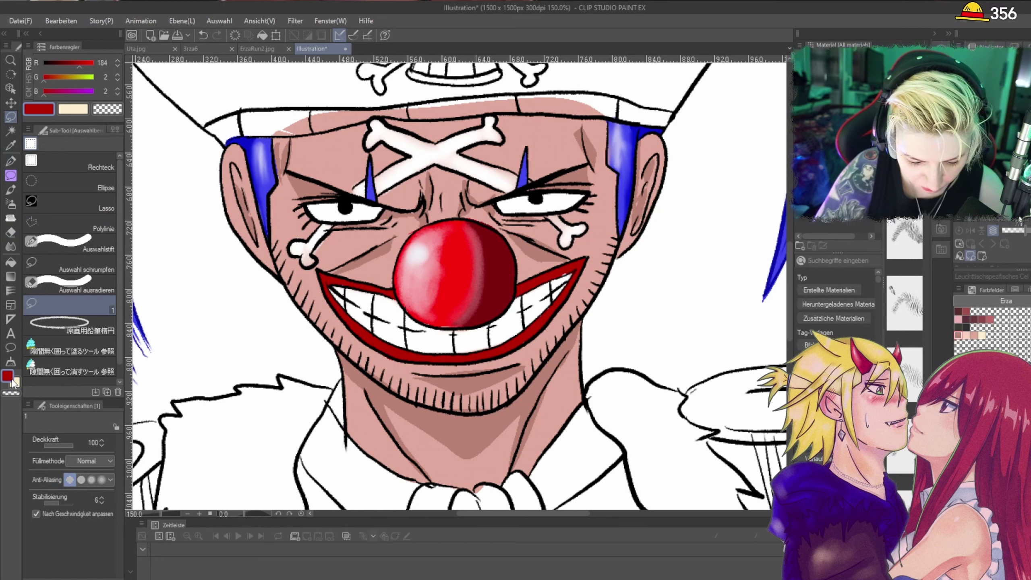
{"action": "double_click", "coordinate": [12, 379]}
{"action": "left_click", "coordinate": [325, 415]}
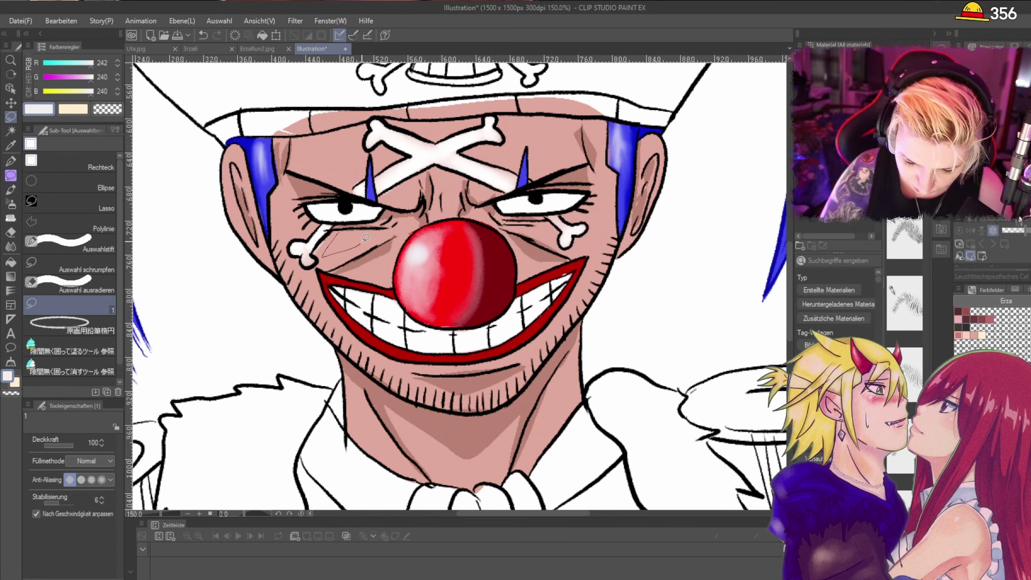
{"action": "left_click_drag", "start_coordinate": [365, 238], "coordinate": [363, 241]}
{"action": "left_click_drag", "start_coordinate": [530, 223], "coordinate": [528, 226]}
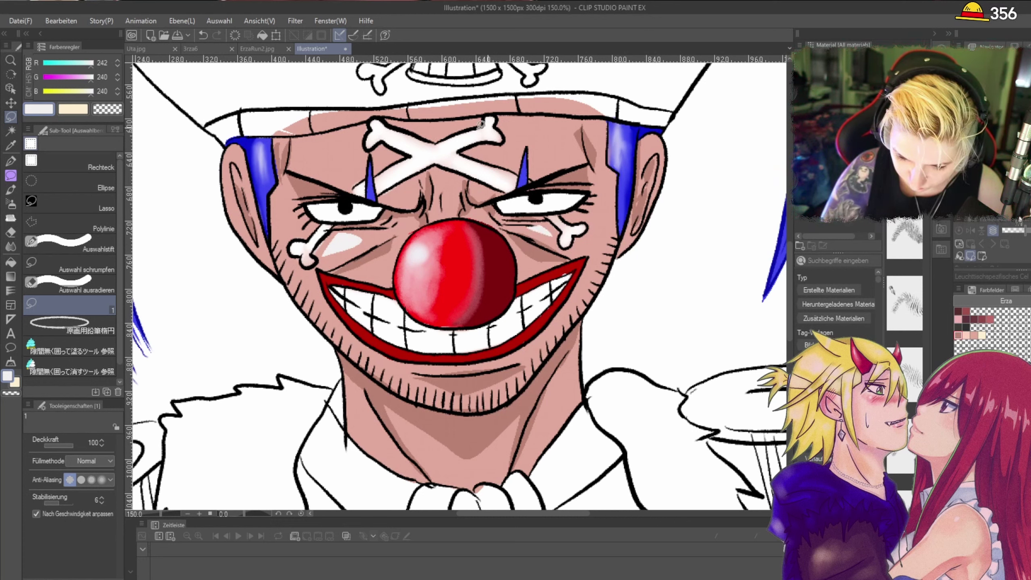
{"action": "left_click_drag", "start_coordinate": [309, 144], "coordinate": [307, 147]}
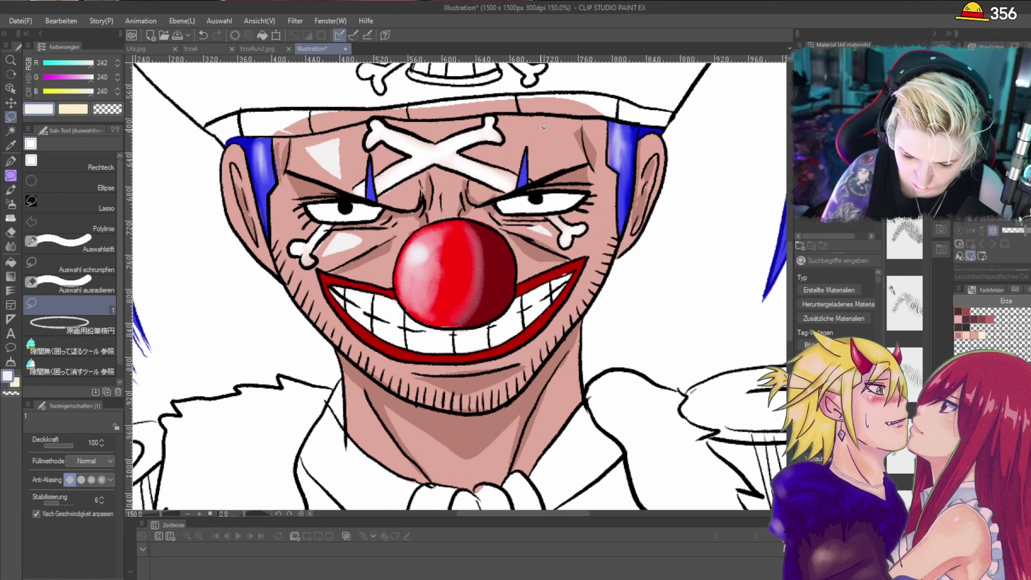
{"action": "left_click_drag", "start_coordinate": [569, 147], "coordinate": [526, 125]}
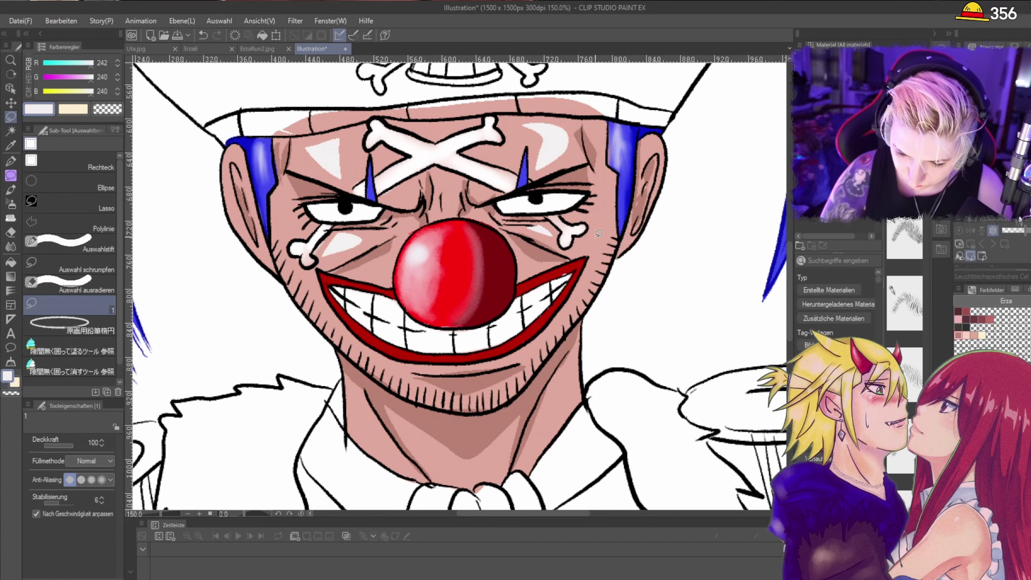
Step: Add lasso-filled near-white highlights, RGB 242, 240, 240, beside the left eye and on the neck
{"action": "mouse_move", "coordinate": [289, 217]}
{"action": "left_mouse_down"}
{"action": "mouse_move", "coordinate": [288, 249]}
{"action": "mouse_move", "coordinate": [287, 220]}
{"action": "left_mouse_up"}
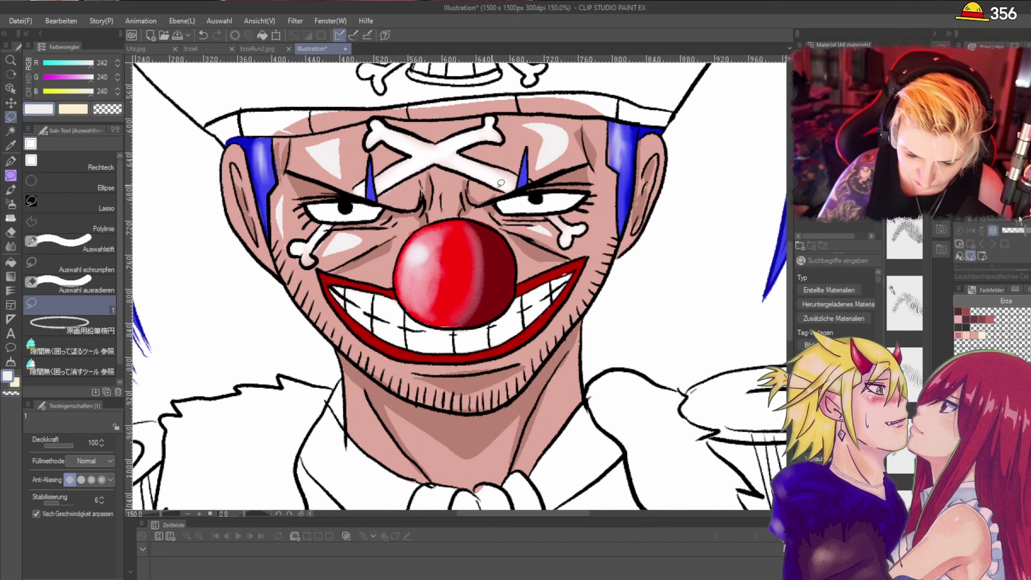
{"action": "mouse_move", "coordinate": [402, 427]}
{"action": "left_mouse_down"}
{"action": "mouse_move", "coordinate": [423, 453]}
{"action": "mouse_move", "coordinate": [402, 430]}
{"action": "left_mouse_up"}
{"action": "left_click_drag", "start_coordinate": [358, 400], "coordinate": [356, 404]}
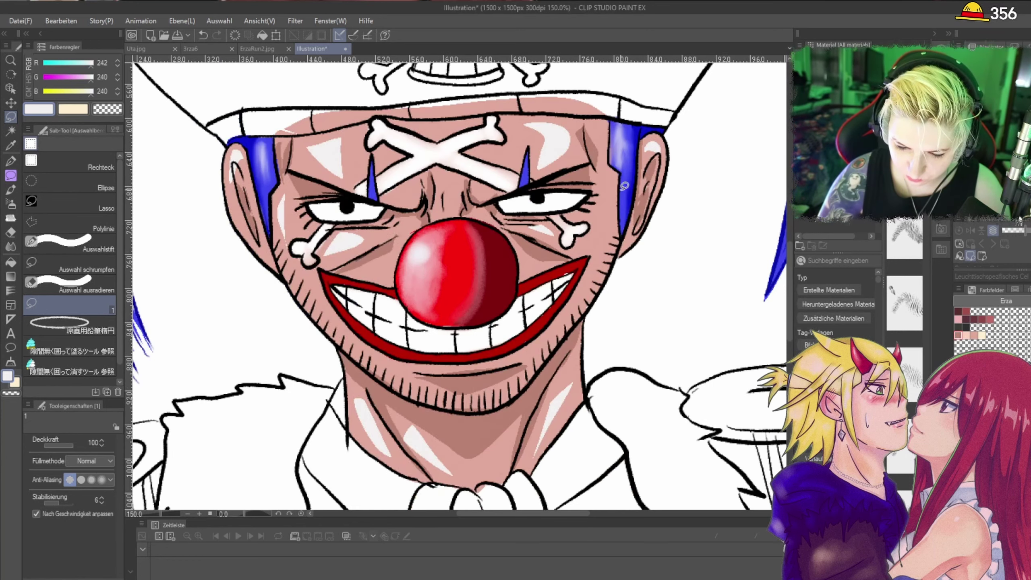
{"action": "scroll", "coordinate": [613, 187], "scroll_direction": "up", "scroll_amount": 1}
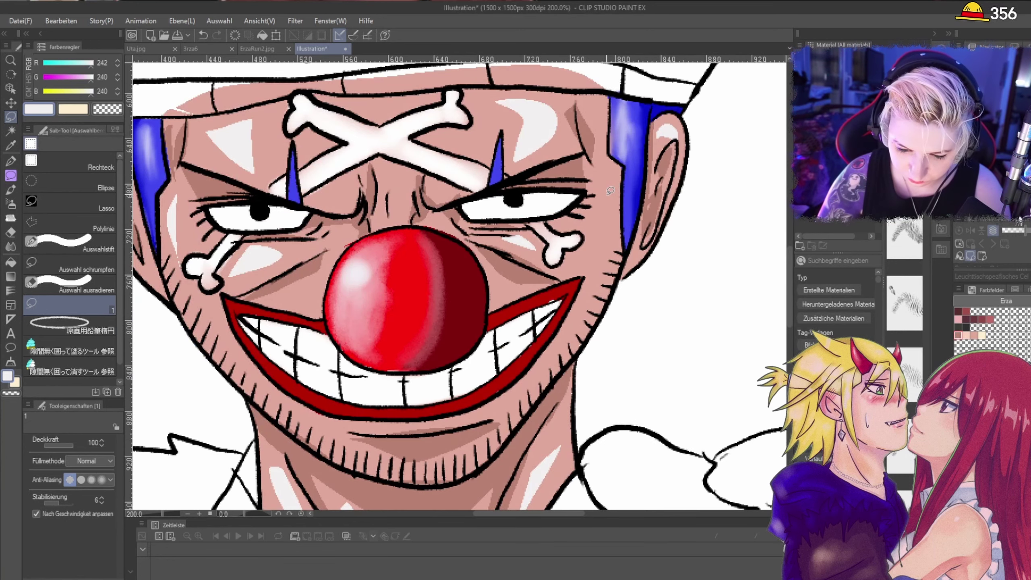
{"action": "scroll", "coordinate": [610, 190], "scroll_direction": "down", "scroll_amount": 1}
{"action": "scroll", "coordinate": [608, 193], "scroll_direction": "up", "scroll_amount": 1}
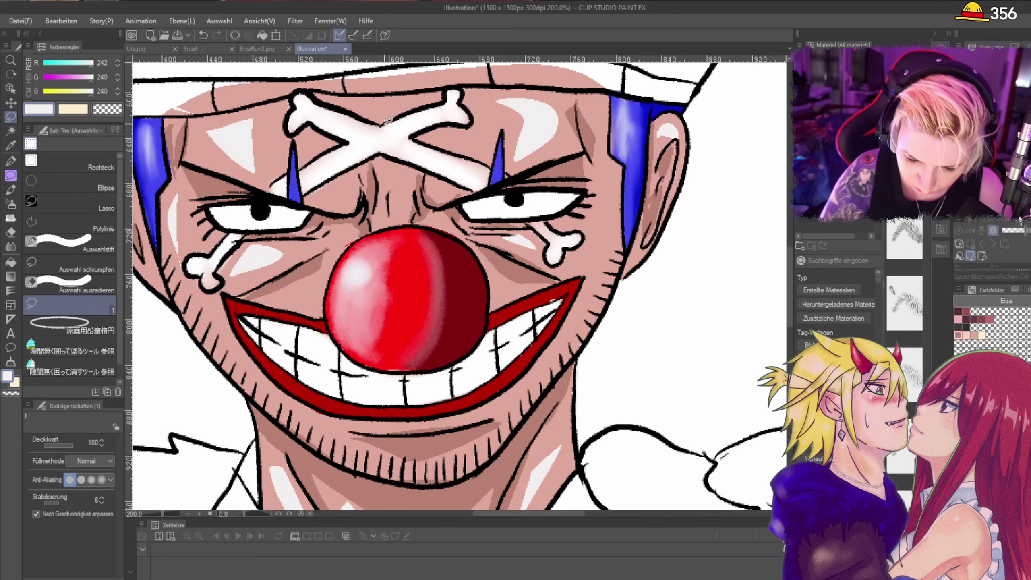
{"action": "mouse_move", "coordinate": [385, 122]}
{"action": "left_mouse_down"}
{"action": "mouse_move", "coordinate": [399, 138]}
{"action": "mouse_move", "coordinate": [406, 120]}
{"action": "left_mouse_up"}
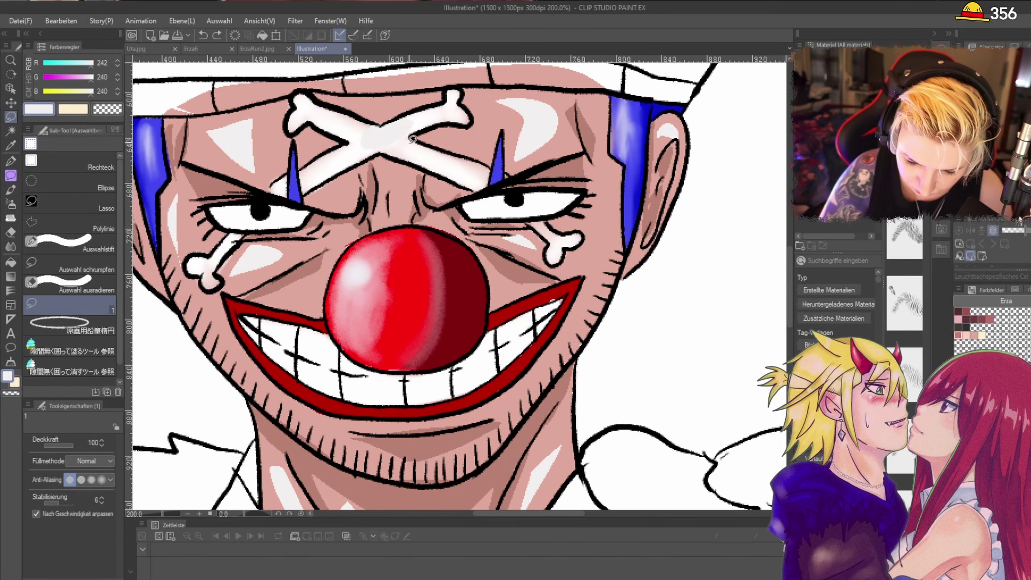
{"action": "key", "text": "ctrl+z"}
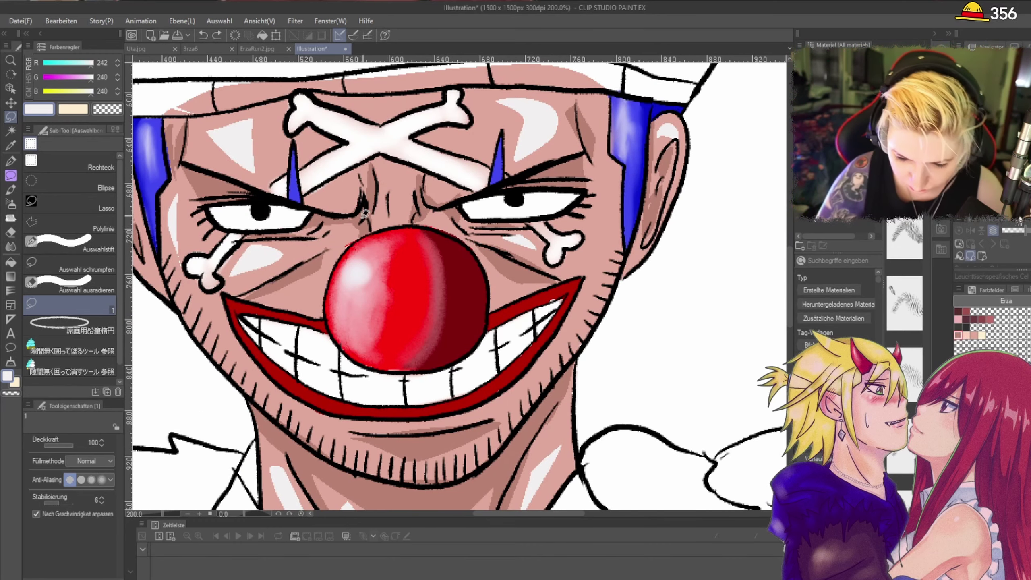
Step: Set the drawing colour to pure white, RGB 255, 255, 255, and lasso-fill the shafts of the forehead crossbones
{"action": "double_click", "coordinate": [8, 377]}
{"action": "left_click", "coordinate": [315, 412]}
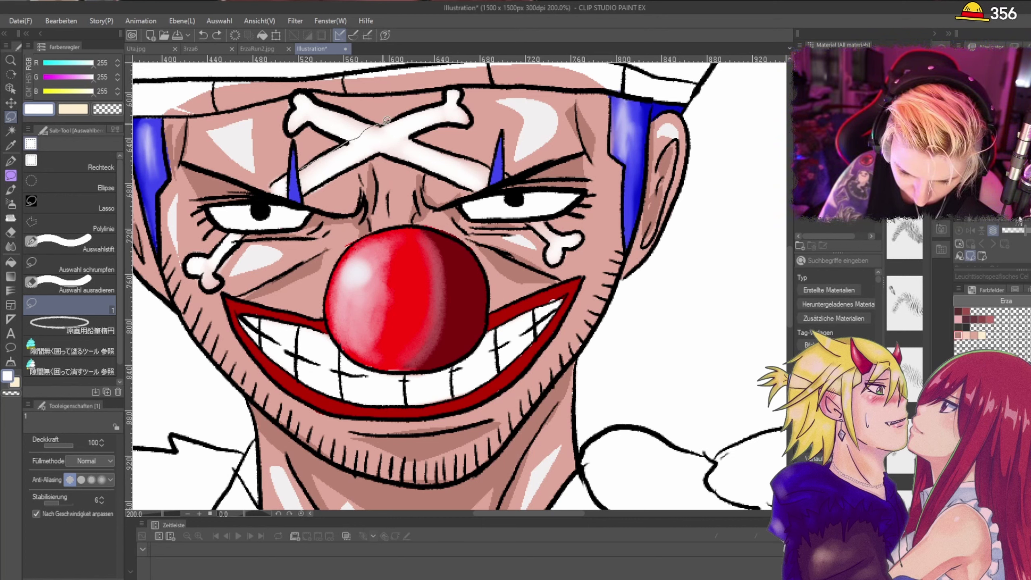
{"action": "left_click_drag", "start_coordinate": [439, 105], "coordinate": [320, 153]}
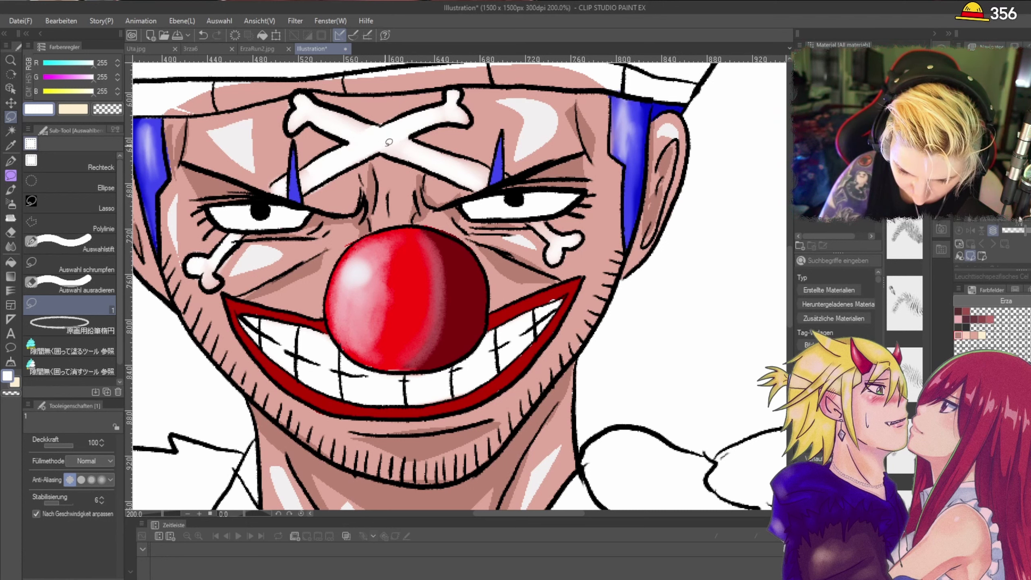
{"action": "mouse_move", "coordinate": [382, 138]}
{"action": "left_mouse_down"}
{"action": "mouse_move", "coordinate": [401, 153]}
{"action": "mouse_move", "coordinate": [468, 172]}
{"action": "mouse_move", "coordinate": [476, 156]}
{"action": "mouse_move", "coordinate": [441, 147]}
{"action": "mouse_move", "coordinate": [488, 164]}
{"action": "mouse_move", "coordinate": [466, 167]}
{"action": "mouse_move", "coordinate": [471, 186]}
{"action": "mouse_move", "coordinate": [494, 161]}
{"action": "left_mouse_up"}
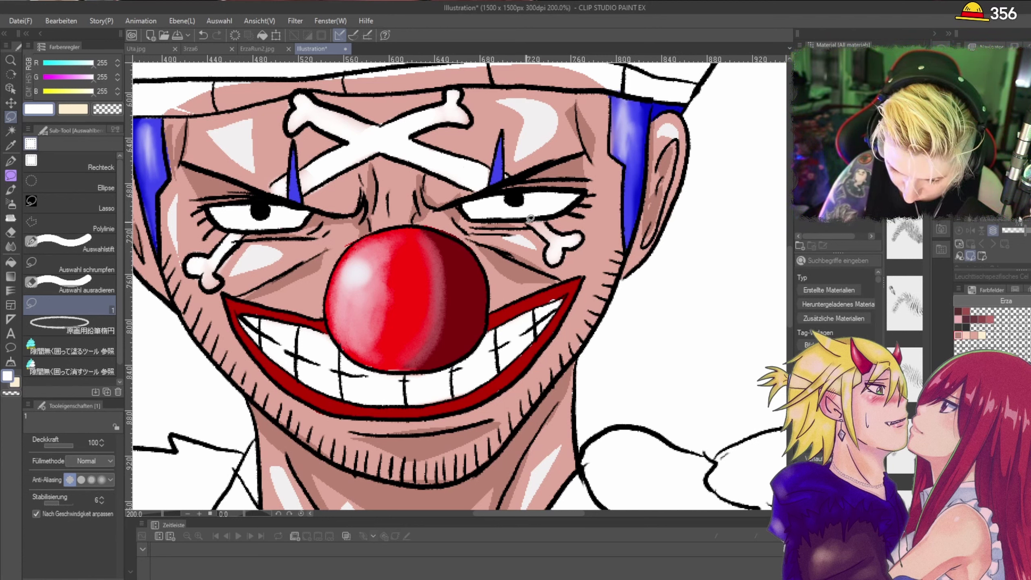
Step: Lasso-fill the small bones under both eyes with pure white
{"action": "mouse_move", "coordinate": [552, 223]}
{"action": "left_mouse_down"}
{"action": "mouse_move", "coordinate": [551, 255]}
{"action": "mouse_move", "coordinate": [565, 256]}
{"action": "mouse_move", "coordinate": [563, 216]}
{"action": "left_mouse_up"}
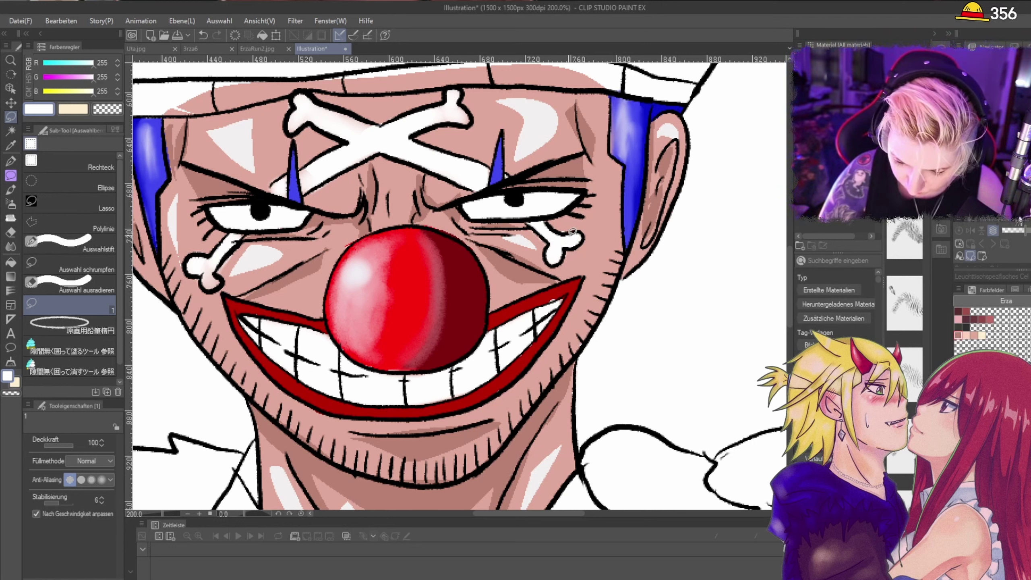
{"action": "key", "text": "ctrl+z"}
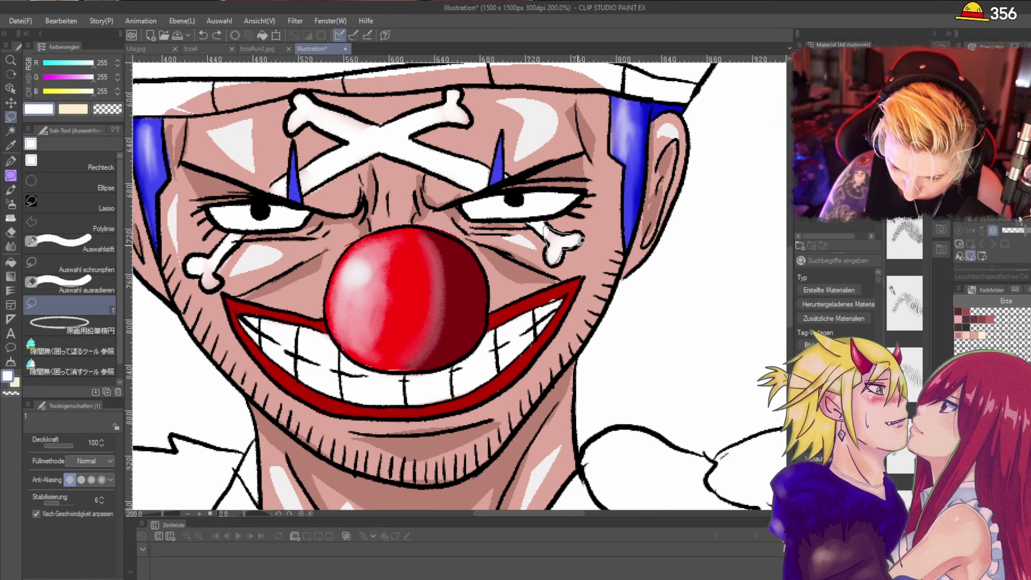
{"action": "left_click_drag", "start_coordinate": [582, 241], "coordinate": [580, 240]}
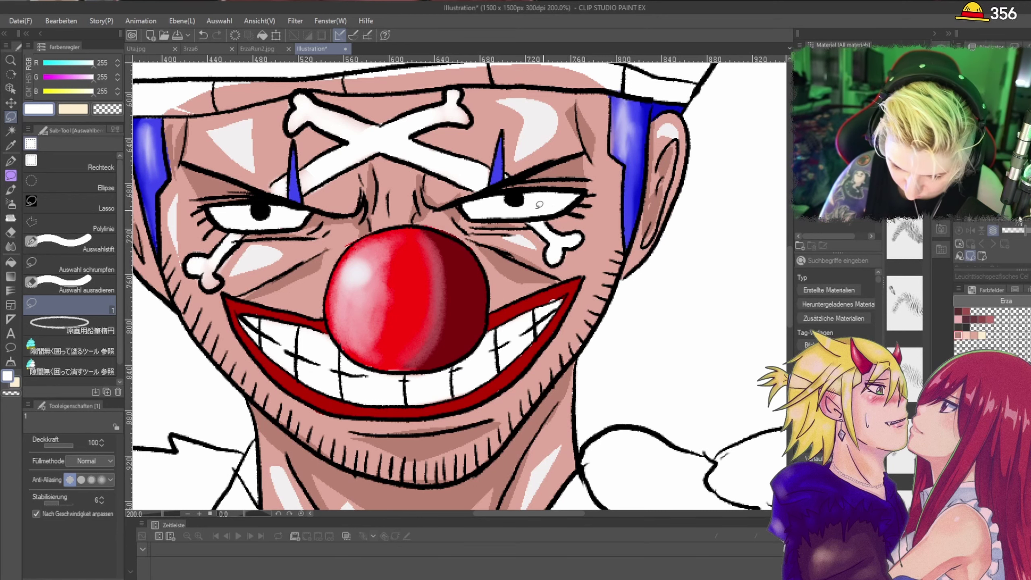
{"action": "scroll", "coordinate": [222, 251], "scroll_direction": "up", "scroll_amount": 2}
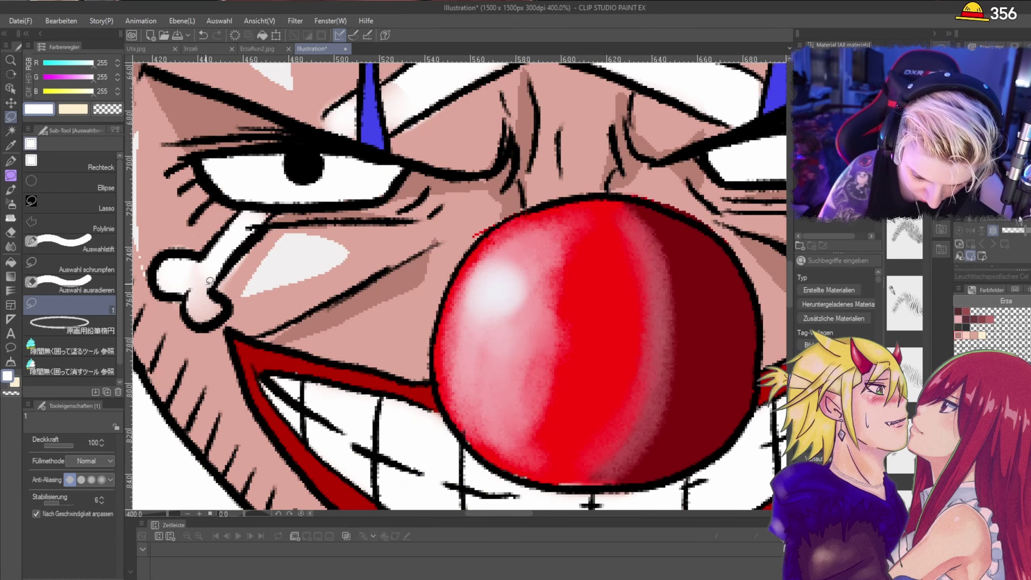
{"action": "mouse_move", "coordinate": [210, 280]}
{"action": "left_mouse_down"}
{"action": "mouse_move", "coordinate": [186, 303]}
{"action": "mouse_move", "coordinate": [207, 320]}
{"action": "mouse_move", "coordinate": [225, 309]}
{"action": "mouse_move", "coordinate": [215, 289]}
{"action": "mouse_move", "coordinate": [233, 253]}
{"action": "mouse_move", "coordinate": [277, 209]}
{"action": "mouse_move", "coordinate": [241, 207]}
{"action": "mouse_move", "coordinate": [190, 276]}
{"action": "left_mouse_up"}
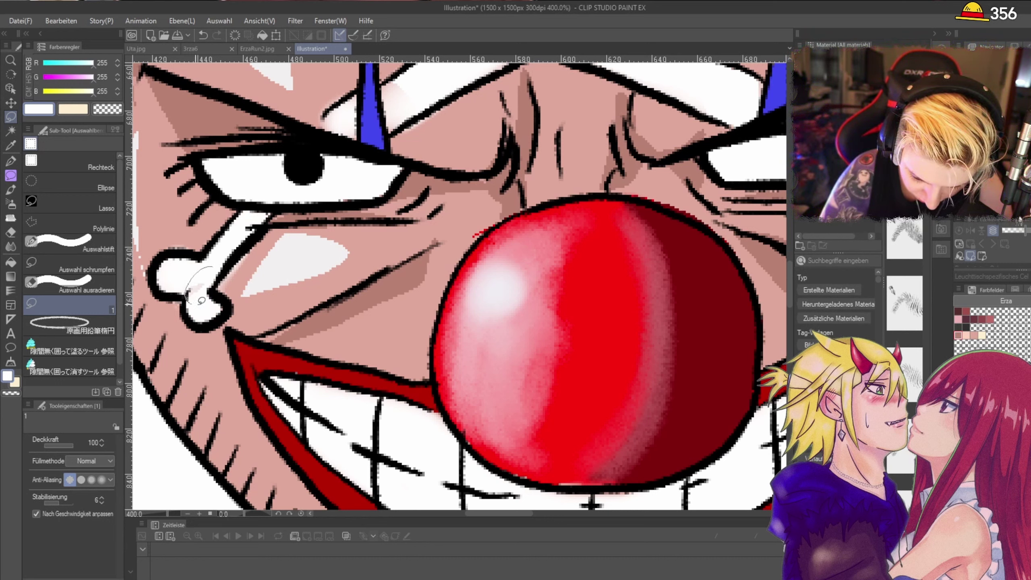
Step: Fill the remaining tinted ends of the forehead crossbones with pure white, including the tip above the left eye
{"action": "mouse_move", "coordinate": [316, 120]}
{"action": "left_mouse_down"}
{"action": "mouse_move", "coordinate": [363, 85]}
{"action": "mouse_move", "coordinate": [358, 138]}
{"action": "mouse_move", "coordinate": [329, 124]}
{"action": "left_mouse_up"}
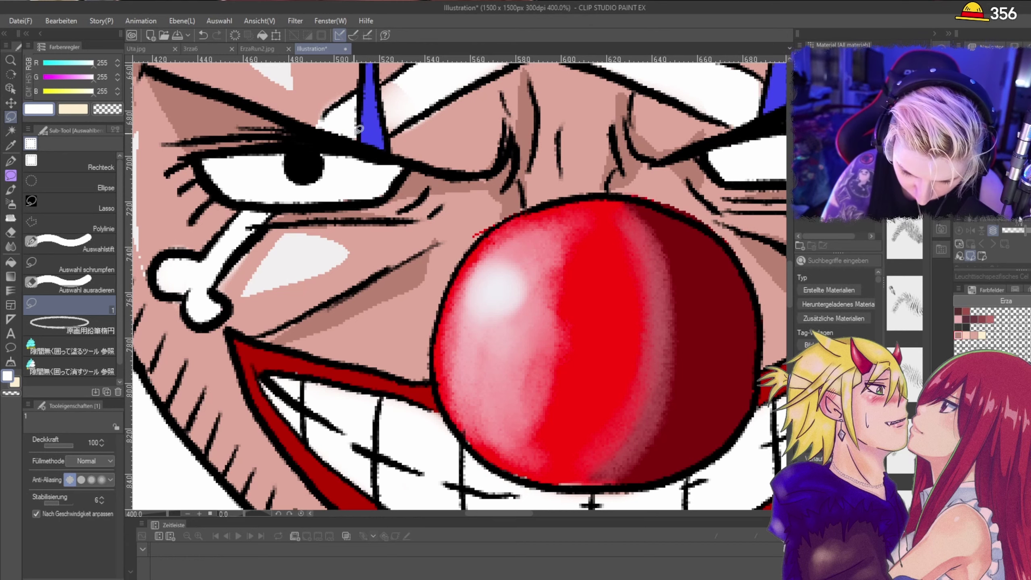
{"action": "scroll", "coordinate": [394, 129], "scroll_direction": "down", "scroll_amount": 2}
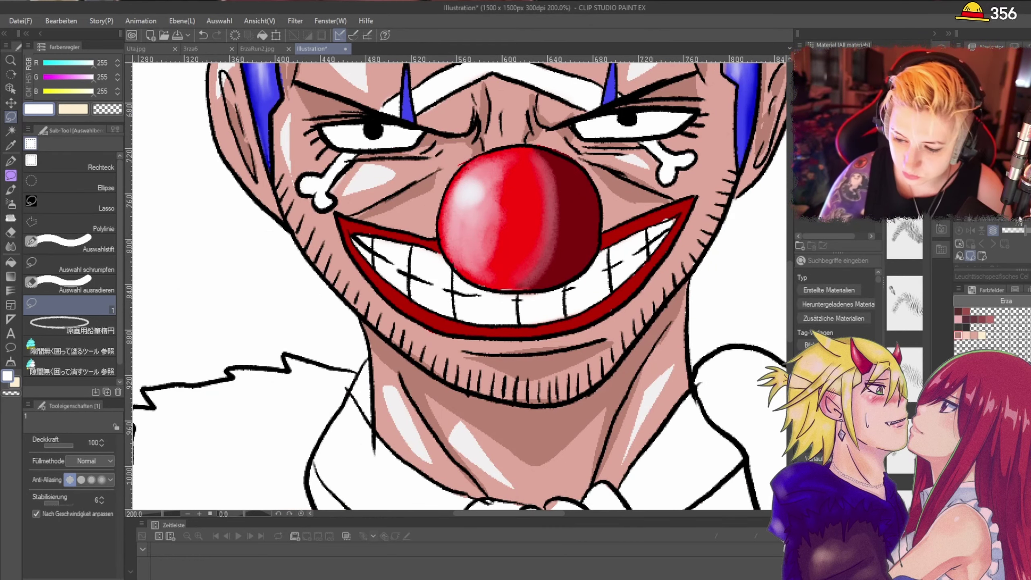
{"action": "mouse_move", "coordinate": [467, 138]}
{"action": "left_mouse_down"}
{"action": "mouse_move", "coordinate": [327, 339]}
{"action": "mouse_move", "coordinate": [394, 248]}
{"action": "left_mouse_up"}
{"action": "mouse_move", "coordinate": [406, 166]}
{"action": "left_mouse_down"}
{"action": "mouse_move", "coordinate": [381, 155]}
{"action": "mouse_move", "coordinate": [361, 138]}
{"action": "mouse_move", "coordinate": [408, 166]}
{"action": "left_mouse_up"}
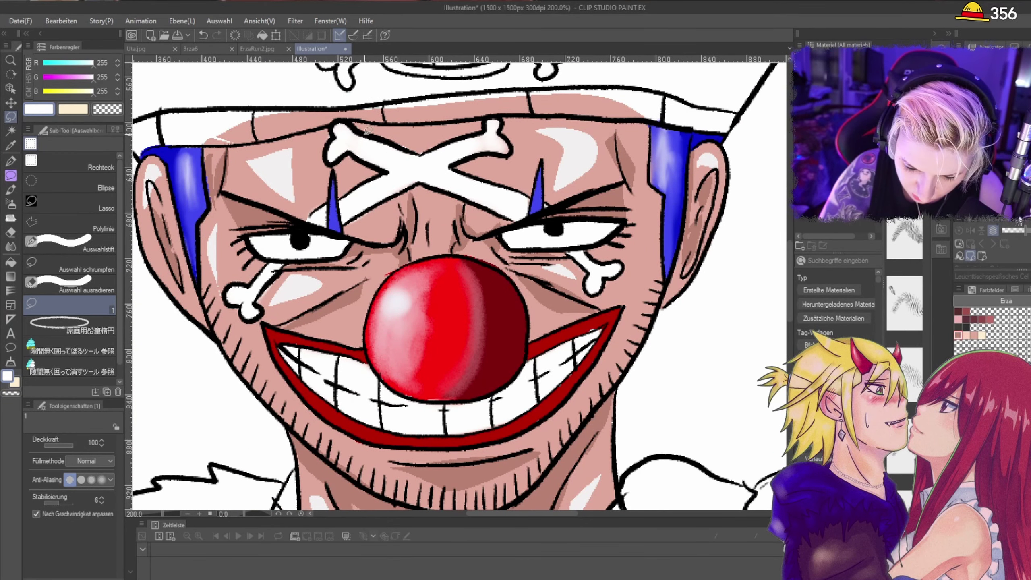
Step: Switch from the lasso fill to the かすれ油彩 textured oil brush with colour mixing
{"action": "scroll", "coordinate": [426, 164], "scroll_direction": "down", "scroll_amount": 3}
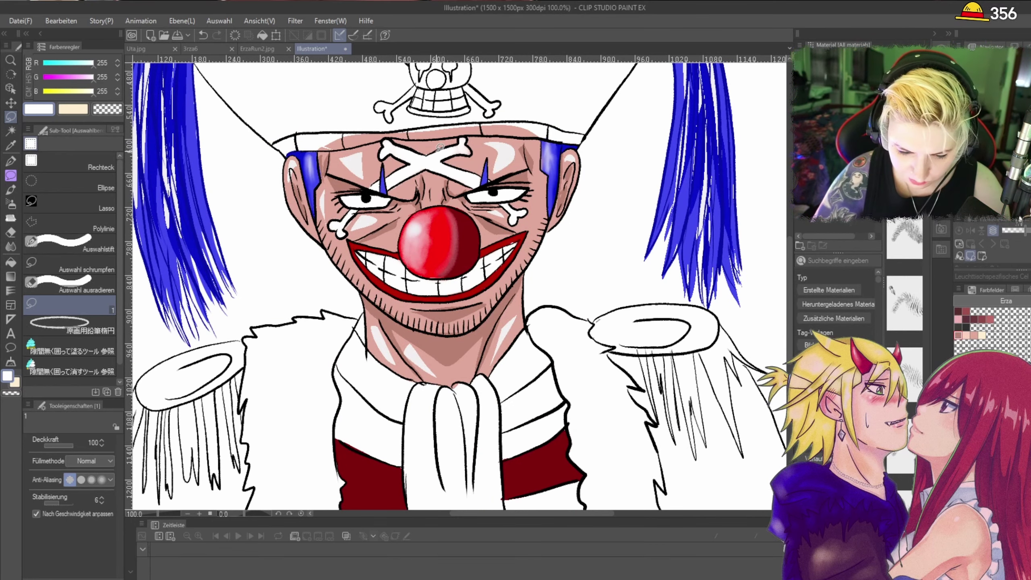
{"action": "left_click", "coordinate": [10, 206]}
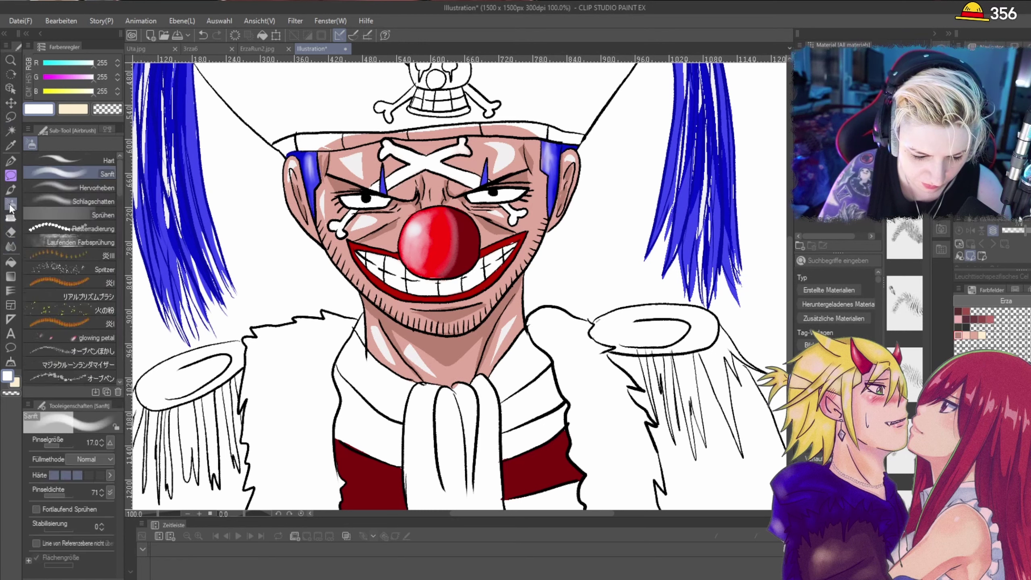
{"action": "left_click", "coordinate": [11, 190]}
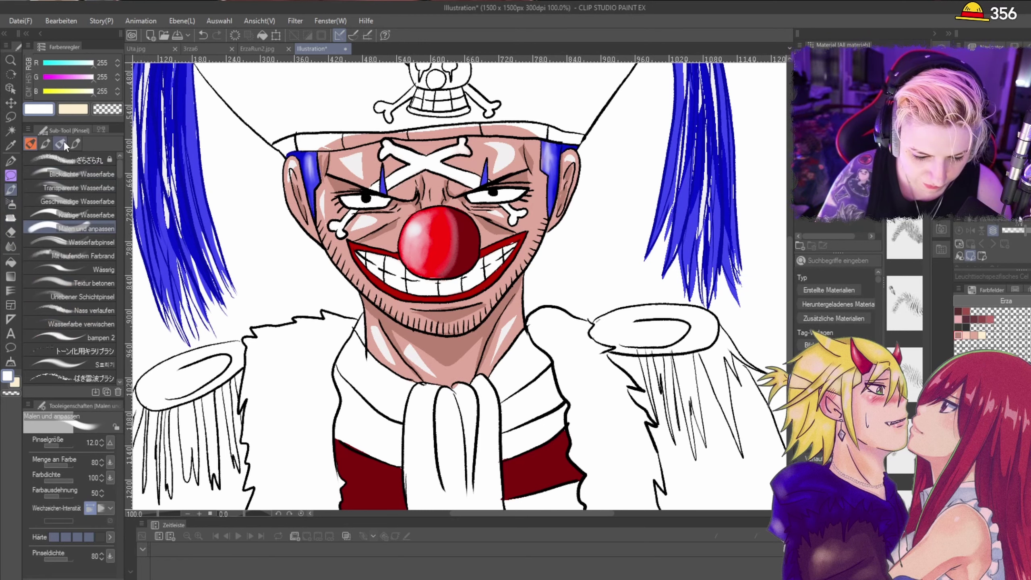
{"action": "left_click", "coordinate": [64, 142]}
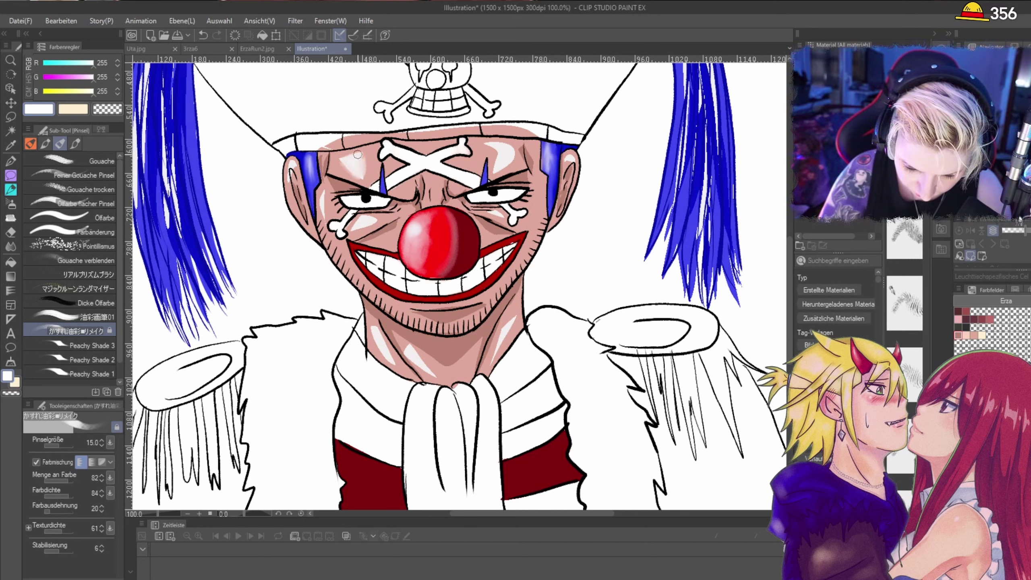
{"action": "mouse_move", "coordinate": [351, 174]}
{"action": "left_mouse_down"}
{"action": "mouse_move", "coordinate": [366, 156]}
{"action": "mouse_move", "coordinate": [351, 166]}
{"action": "left_mouse_up"}
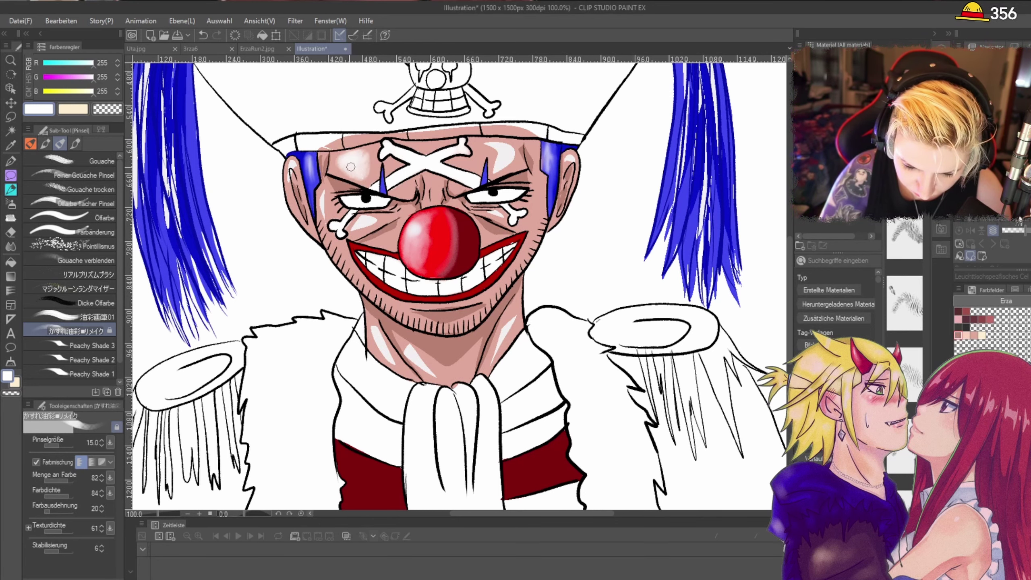
{"action": "scroll", "coordinate": [526, 141], "scroll_direction": "up", "scroll_amount": 1}
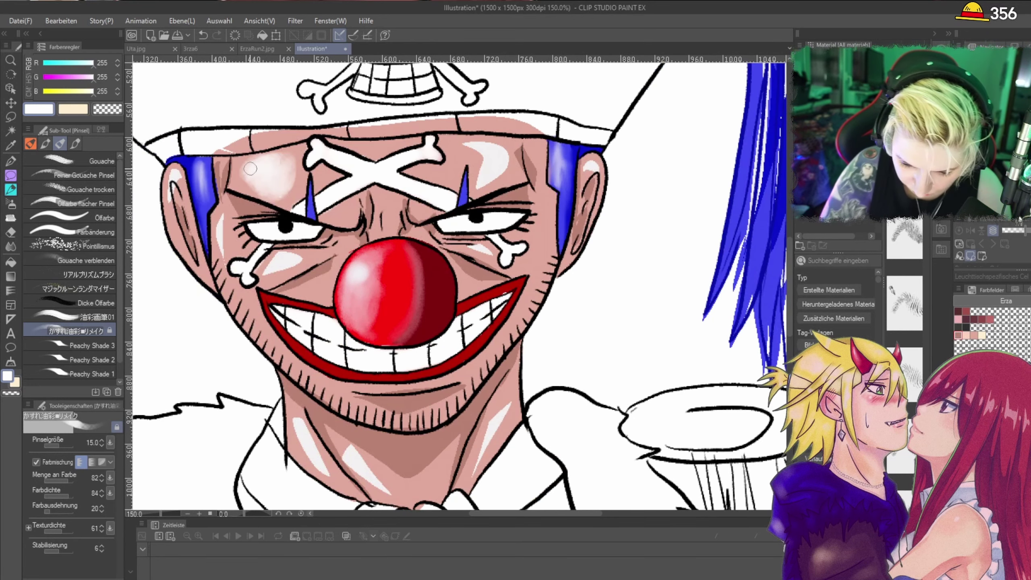
{"action": "mouse_move", "coordinate": [271, 154]}
{"action": "left_mouse_down"}
{"action": "mouse_move", "coordinate": [245, 190]}
{"action": "mouse_move", "coordinate": [257, 170]}
{"action": "mouse_move", "coordinate": [255, 192]}
{"action": "mouse_move", "coordinate": [268, 200]}
{"action": "mouse_move", "coordinate": [298, 158]}
{"action": "mouse_move", "coordinate": [293, 199]}
{"action": "left_mouse_up"}
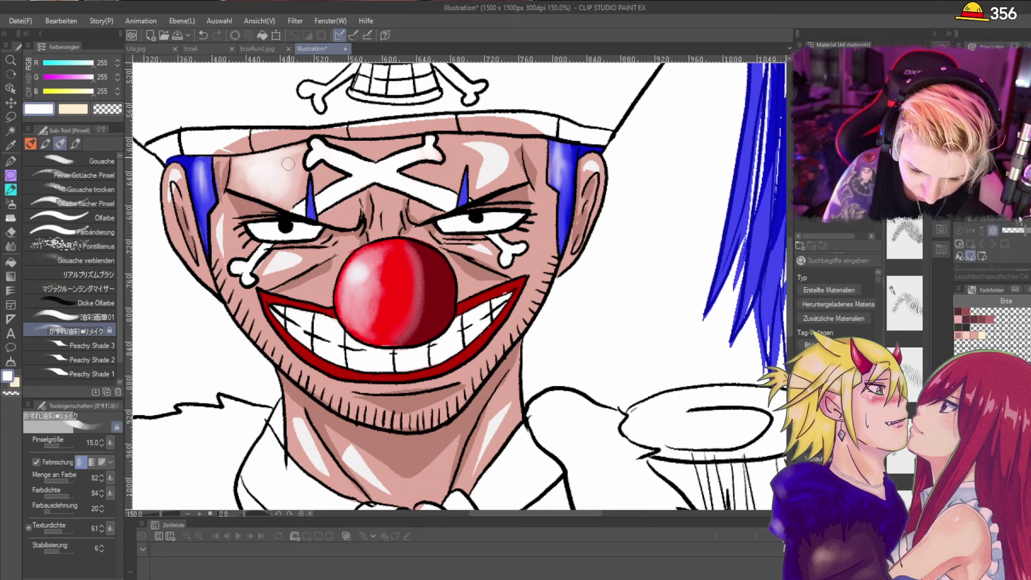
{"action": "mouse_move", "coordinate": [289, 164]}
{"action": "left_mouse_down"}
{"action": "mouse_move", "coordinate": [256, 174]}
{"action": "mouse_move", "coordinate": [235, 209]}
{"action": "mouse_move", "coordinate": [235, 186]}
{"action": "mouse_move", "coordinate": [220, 209]}
{"action": "mouse_move", "coordinate": [214, 259]}
{"action": "mouse_move", "coordinate": [227, 193]}
{"action": "mouse_move", "coordinate": [214, 224]}
{"action": "left_mouse_up"}
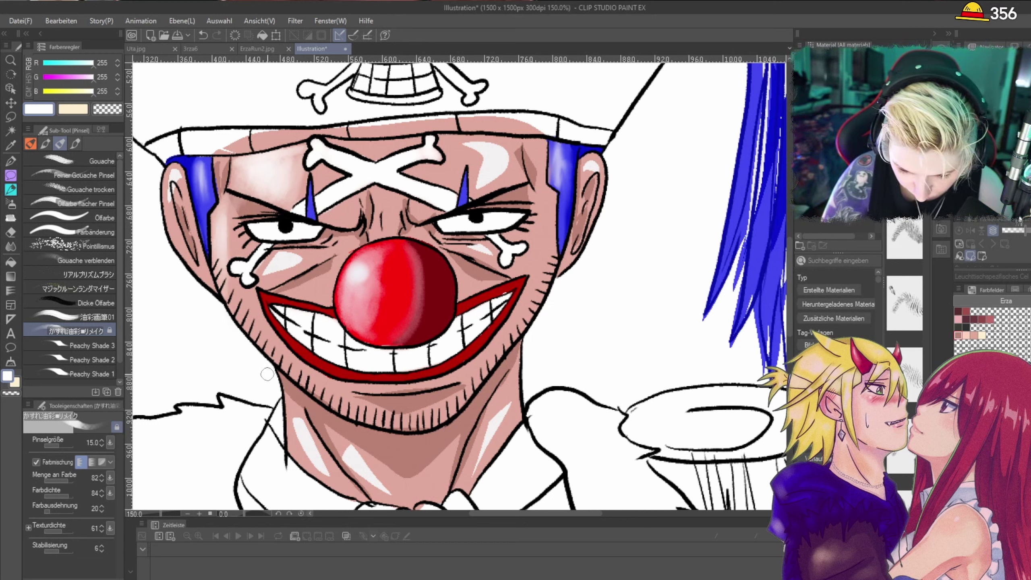
{"action": "key", "text": "ctrl+z"}
{"action": "key", "text": "ctrl+z"}
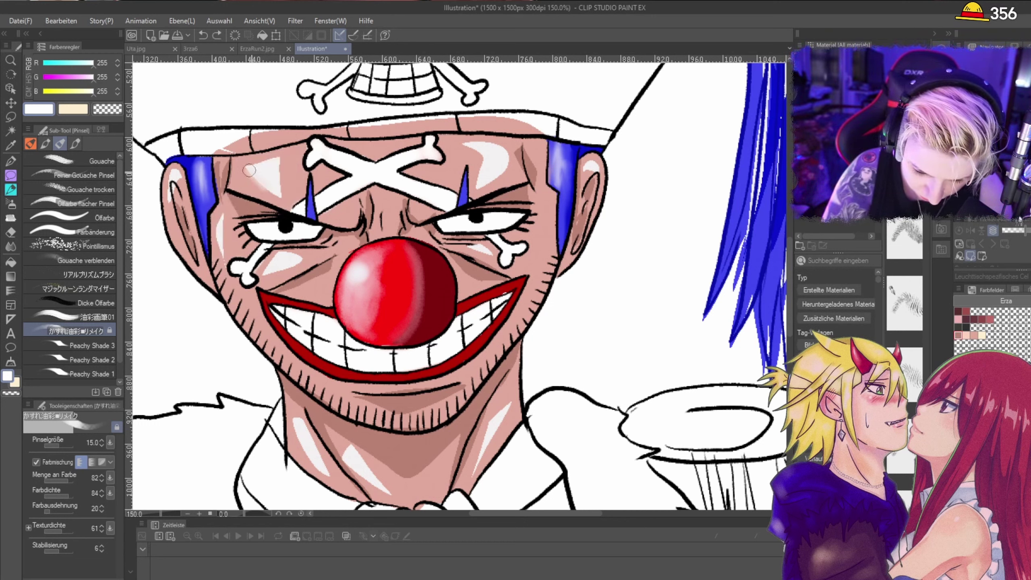
Step: Enlarge the oil brush to size 25 and soften the forehead and cheek highlights into the skin with white
{"action": "key", "text": "bracketright"}
{"action": "key", "text": "bracketright"}
{"action": "key", "text": "bracketright"}
{"action": "mouse_move", "coordinate": [278, 165]}
{"action": "left_mouse_down"}
{"action": "mouse_move", "coordinate": [249, 169]}
{"action": "mouse_move", "coordinate": [275, 186]}
{"action": "mouse_move", "coordinate": [276, 162]}
{"action": "mouse_move", "coordinate": [249, 181]}
{"action": "mouse_move", "coordinate": [271, 162]}
{"action": "mouse_move", "coordinate": [250, 175]}
{"action": "mouse_move", "coordinate": [261, 186]}
{"action": "mouse_move", "coordinate": [282, 155]}
{"action": "mouse_move", "coordinate": [282, 181]}
{"action": "left_mouse_up"}
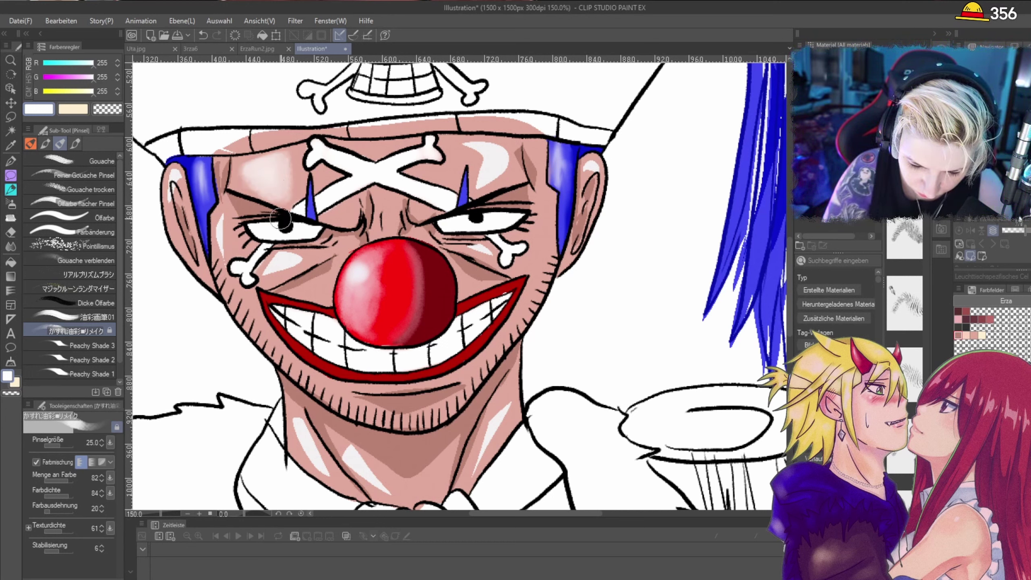
{"action": "mouse_move", "coordinate": [467, 145]}
{"action": "left_mouse_down"}
{"action": "mouse_move", "coordinate": [478, 185]}
{"action": "mouse_move", "coordinate": [504, 149]}
{"action": "mouse_move", "coordinate": [469, 148]}
{"action": "mouse_move", "coordinate": [497, 171]}
{"action": "mouse_move", "coordinate": [484, 187]}
{"action": "mouse_move", "coordinate": [489, 155]}
{"action": "mouse_move", "coordinate": [486, 170]}
{"action": "mouse_move", "coordinate": [476, 146]}
{"action": "mouse_move", "coordinate": [474, 164]}
{"action": "mouse_move", "coordinate": [478, 183]}
{"action": "mouse_move", "coordinate": [481, 145]}
{"action": "left_mouse_up"}
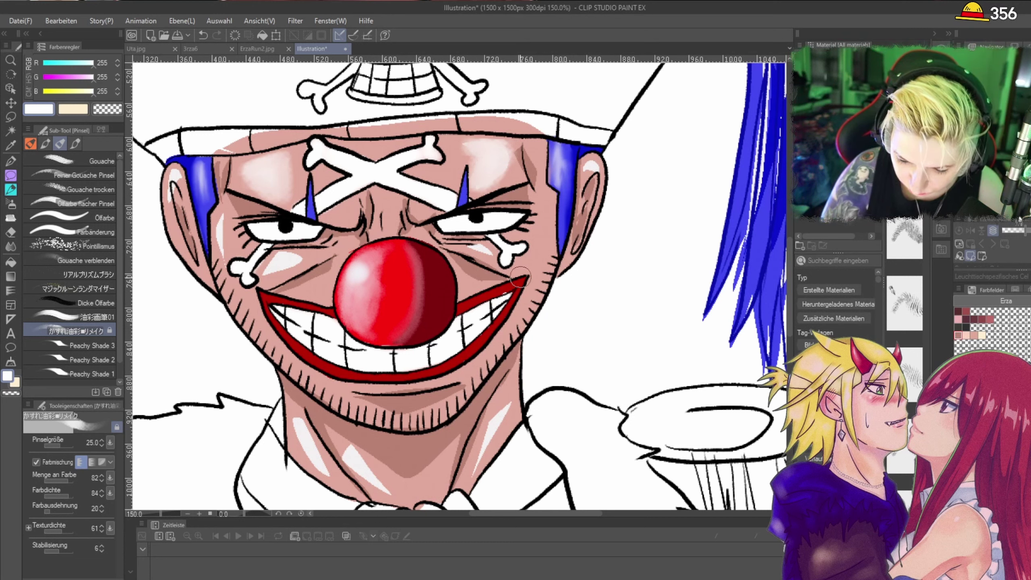
{"action": "left_click_drag", "start_coordinate": [481, 248], "coordinate": [484, 251]}
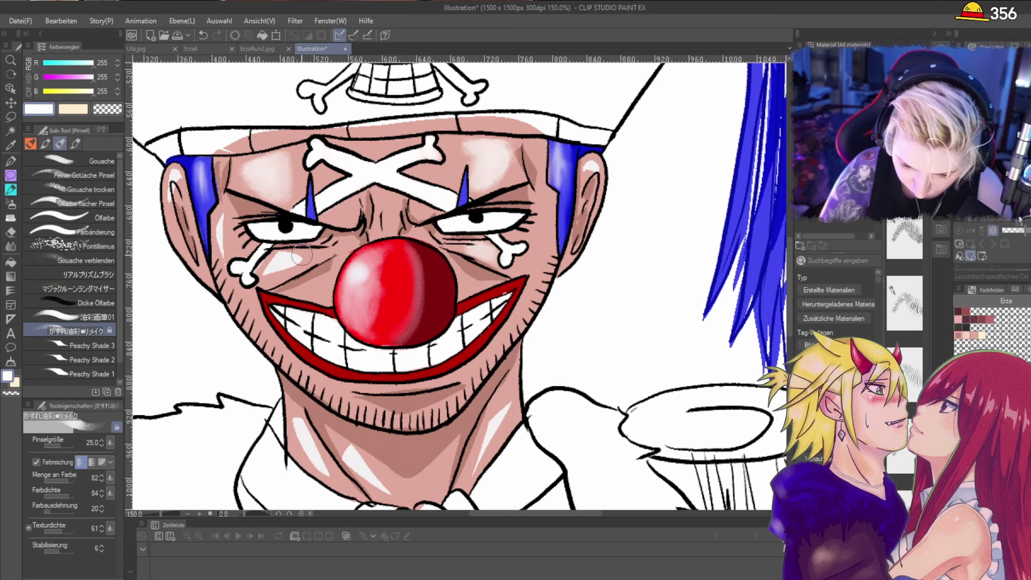
{"action": "mouse_move", "coordinate": [273, 268]}
{"action": "left_mouse_down"}
{"action": "mouse_move", "coordinate": [297, 258]}
{"action": "mouse_move", "coordinate": [272, 276]}
{"action": "mouse_move", "coordinate": [278, 265]}
{"action": "left_mouse_up"}
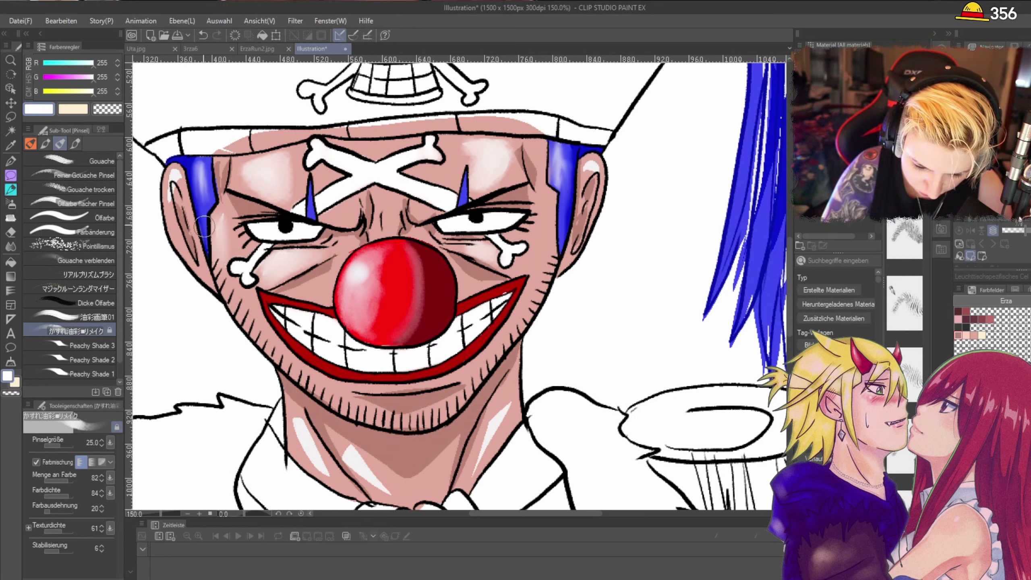
Step: Soften the white highlights on both ears and on both sides of the neck with the same brush
{"action": "left_click_drag", "start_coordinate": [175, 180], "coordinate": [175, 201]}
{"action": "left_click_drag", "start_coordinate": [586, 168], "coordinate": [587, 180]}
{"action": "left_click_drag", "start_coordinate": [478, 469], "coordinate": [501, 415]}
{"action": "mouse_move", "coordinate": [359, 472]}
{"action": "left_mouse_down"}
{"action": "mouse_move", "coordinate": [400, 497]}
{"action": "mouse_move", "coordinate": [335, 432]}
{"action": "mouse_move", "coordinate": [391, 483]}
{"action": "mouse_move", "coordinate": [297, 429]}
{"action": "mouse_move", "coordinate": [316, 466]}
{"action": "mouse_move", "coordinate": [357, 493]}
{"action": "mouse_move", "coordinate": [309, 451]}
{"action": "left_mouse_up"}
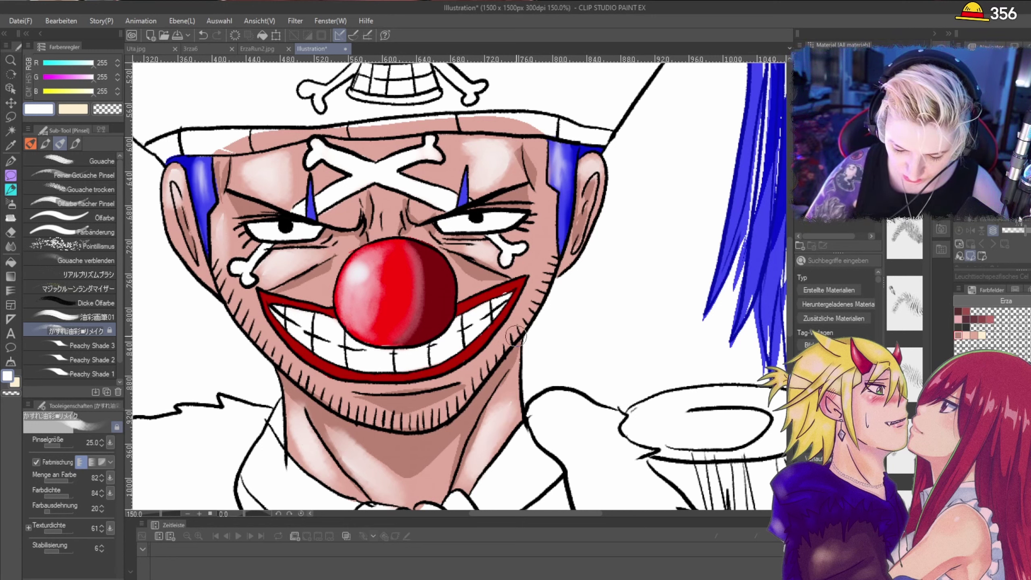
Step: Blend the shadows on the neck, the sides of the face and the temples with skin-shadow brown, RGB 185, 129, 115
{"action": "left_click", "coordinate": [961, 332]}
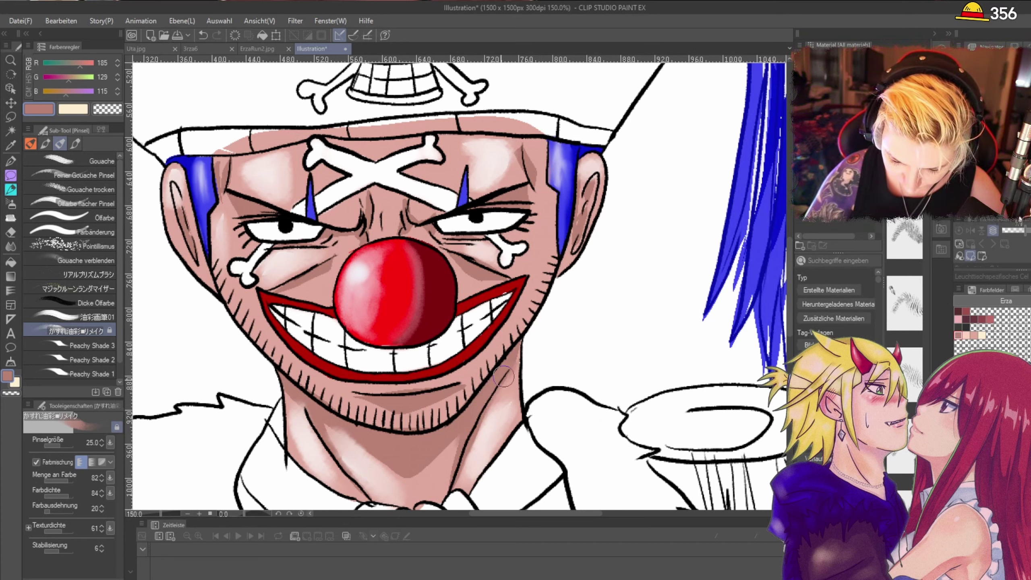
{"action": "mouse_move", "coordinate": [384, 465]}
{"action": "left_mouse_down"}
{"action": "mouse_move", "coordinate": [338, 426]}
{"action": "mouse_move", "coordinate": [408, 476]}
{"action": "mouse_move", "coordinate": [464, 428]}
{"action": "mouse_move", "coordinate": [443, 431]}
{"action": "left_mouse_up"}
{"action": "left_click_drag", "start_coordinate": [302, 415], "coordinate": [298, 400]}
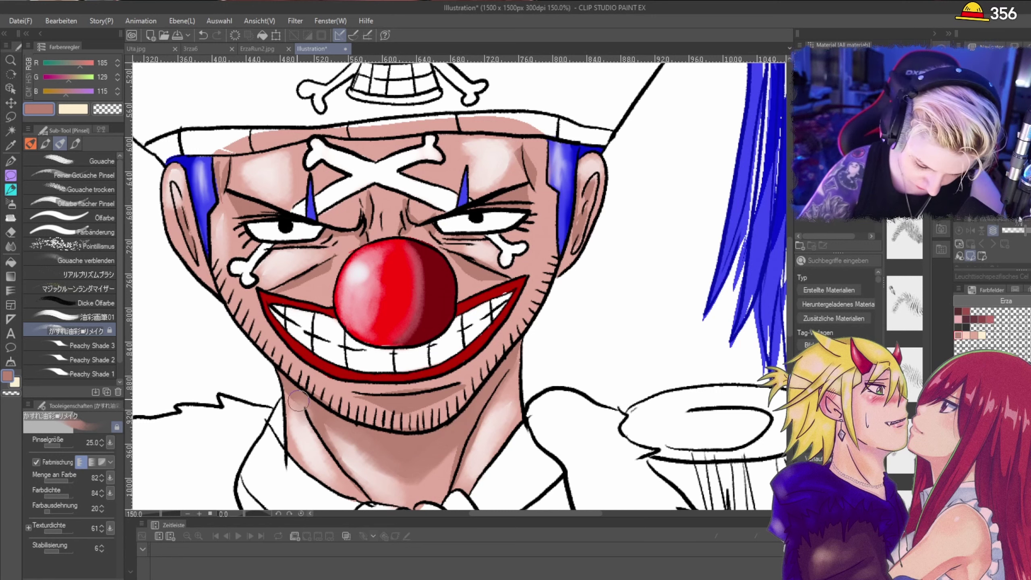
{"action": "mouse_move", "coordinate": [219, 268]}
{"action": "left_mouse_down"}
{"action": "mouse_move", "coordinate": [307, 378]}
{"action": "mouse_move", "coordinate": [363, 413]}
{"action": "mouse_move", "coordinate": [428, 413]}
{"action": "mouse_move", "coordinate": [394, 424]}
{"action": "mouse_move", "coordinate": [410, 425]}
{"action": "mouse_move", "coordinate": [473, 377]}
{"action": "mouse_move", "coordinate": [422, 408]}
{"action": "mouse_move", "coordinate": [358, 397]}
{"action": "mouse_move", "coordinate": [452, 410]}
{"action": "mouse_move", "coordinate": [416, 396]}
{"action": "mouse_move", "coordinate": [344, 396]}
{"action": "mouse_move", "coordinate": [475, 371]}
{"action": "mouse_move", "coordinate": [465, 390]}
{"action": "mouse_move", "coordinate": [518, 323]}
{"action": "mouse_move", "coordinate": [548, 257]}
{"action": "mouse_move", "coordinate": [539, 287]}
{"action": "mouse_move", "coordinate": [579, 221]}
{"action": "mouse_move", "coordinate": [581, 228]}
{"action": "mouse_move", "coordinate": [585, 193]}
{"action": "mouse_move", "coordinate": [544, 215]}
{"action": "mouse_move", "coordinate": [520, 195]}
{"action": "mouse_move", "coordinate": [496, 202]}
{"action": "mouse_move", "coordinate": [532, 200]}
{"action": "mouse_move", "coordinate": [524, 152]}
{"action": "mouse_move", "coordinate": [534, 184]}
{"action": "left_mouse_up"}
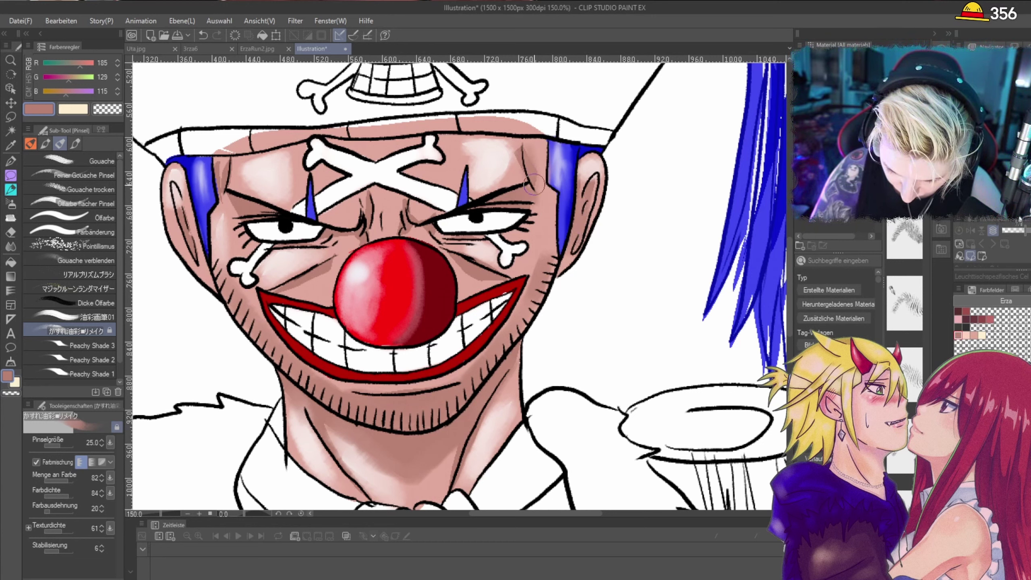
{"action": "left_click_drag", "start_coordinate": [224, 186], "coordinate": [225, 164]}
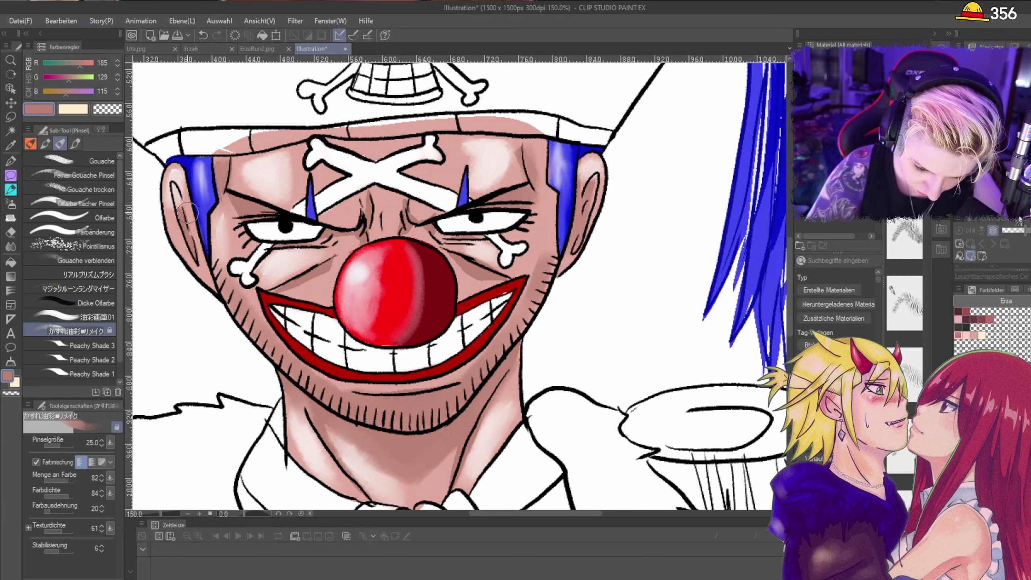
Step: Blend the skin shadow on the ear and around the red nose with the current brown oil brush
{"action": "mouse_move", "coordinate": [185, 255]}
{"action": "left_mouse_down"}
{"action": "mouse_move", "coordinate": [189, 231]}
{"action": "mouse_move", "coordinate": [196, 241]}
{"action": "left_mouse_up"}
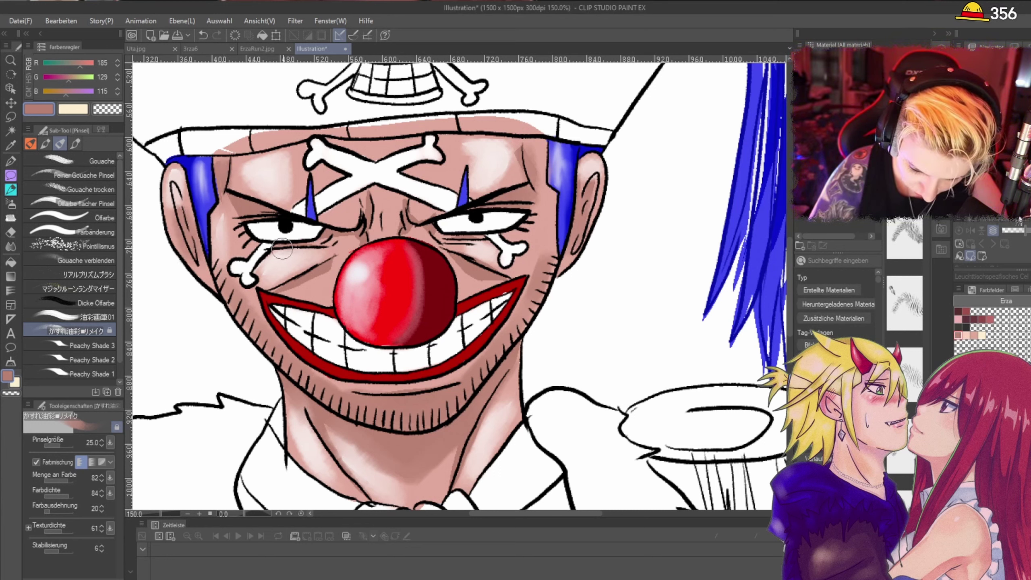
{"action": "mouse_move", "coordinate": [282, 248]}
{"action": "left_mouse_down"}
{"action": "mouse_move", "coordinate": [339, 235]}
{"action": "mouse_move", "coordinate": [277, 247]}
{"action": "mouse_move", "coordinate": [333, 236]}
{"action": "mouse_move", "coordinate": [345, 203]}
{"action": "mouse_move", "coordinate": [362, 253]}
{"action": "mouse_move", "coordinate": [354, 238]}
{"action": "mouse_move", "coordinate": [336, 240]}
{"action": "mouse_move", "coordinate": [356, 242]}
{"action": "mouse_move", "coordinate": [366, 230]}
{"action": "mouse_move", "coordinate": [370, 198]}
{"action": "mouse_move", "coordinate": [325, 216]}
{"action": "mouse_move", "coordinate": [364, 196]}
{"action": "mouse_move", "coordinate": [402, 199]}
{"action": "mouse_move", "coordinate": [414, 212]}
{"action": "mouse_move", "coordinate": [277, 287]}
{"action": "mouse_move", "coordinate": [354, 254]}
{"action": "left_mouse_up"}
{"action": "key", "text": "ctrl+z"}
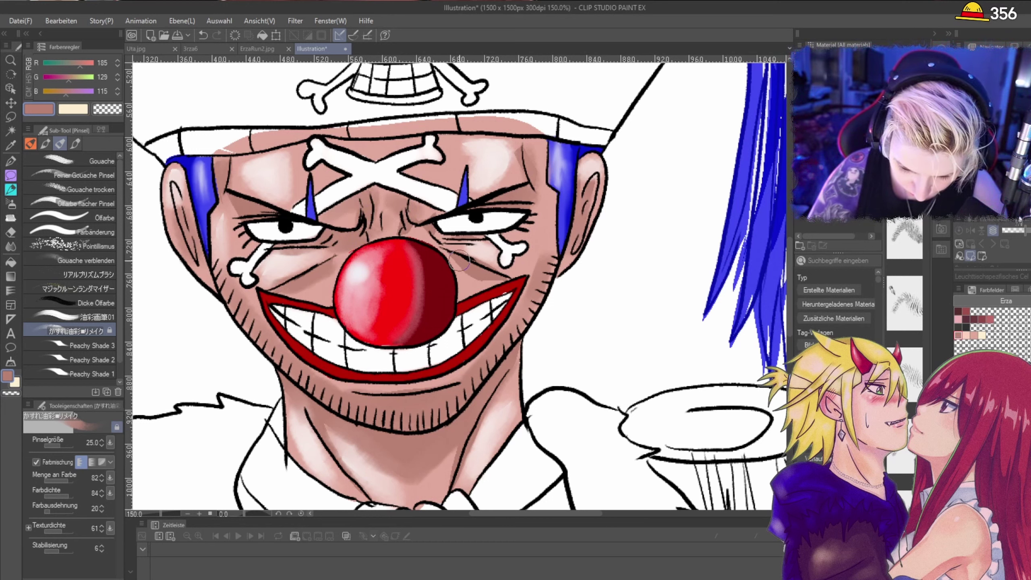
{"action": "mouse_move", "coordinate": [459, 262]}
{"action": "left_mouse_down"}
{"action": "mouse_move", "coordinate": [511, 277]}
{"action": "mouse_move", "coordinate": [461, 292]}
{"action": "left_mouse_up"}
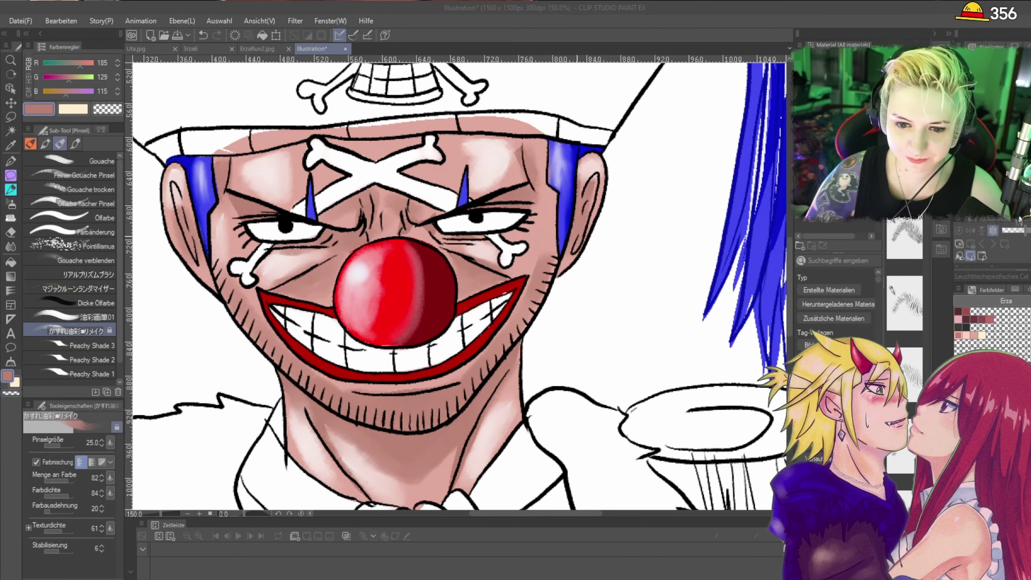
Step: Reduce the oil brush to size 17 and deepen the temple and forehead shadows beneath the hat brim with darker brown, RGB 139, 82, 68
{"action": "scroll", "coordinate": [591, 200], "scroll_direction": "down", "scroll_amount": 1}
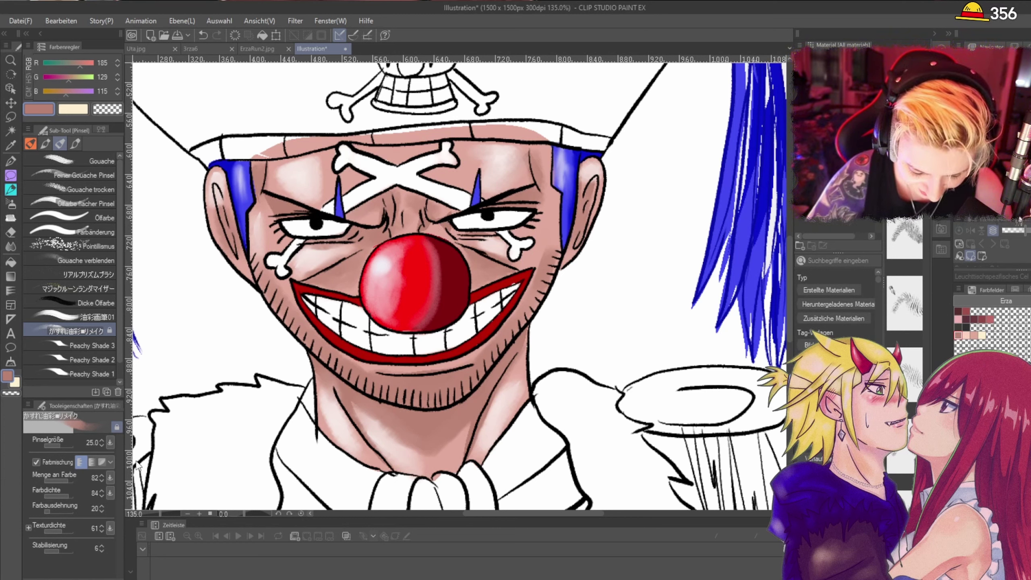
{"action": "left_click", "coordinate": [7, 377]}
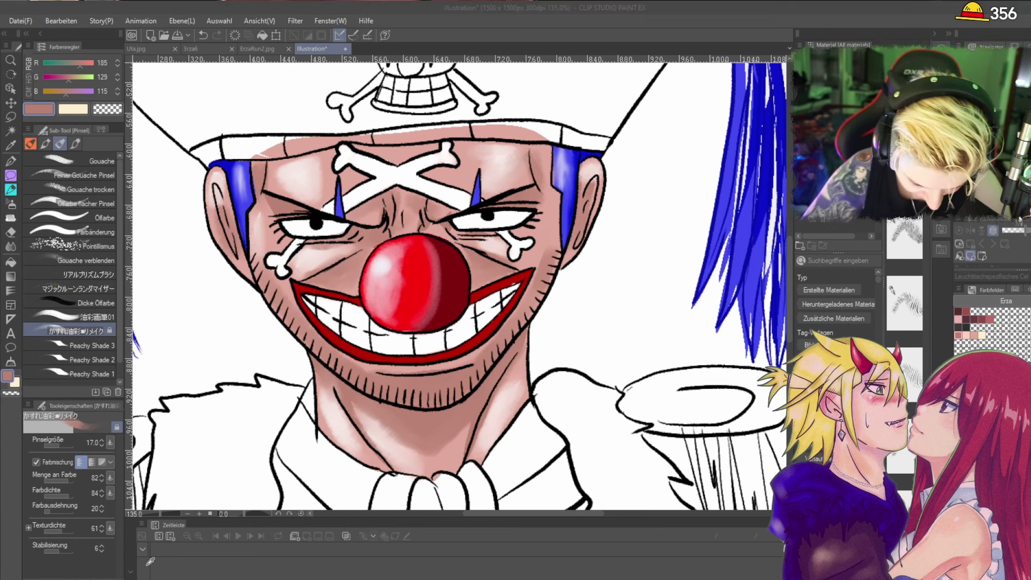
{"action": "key", "text": "Return"}
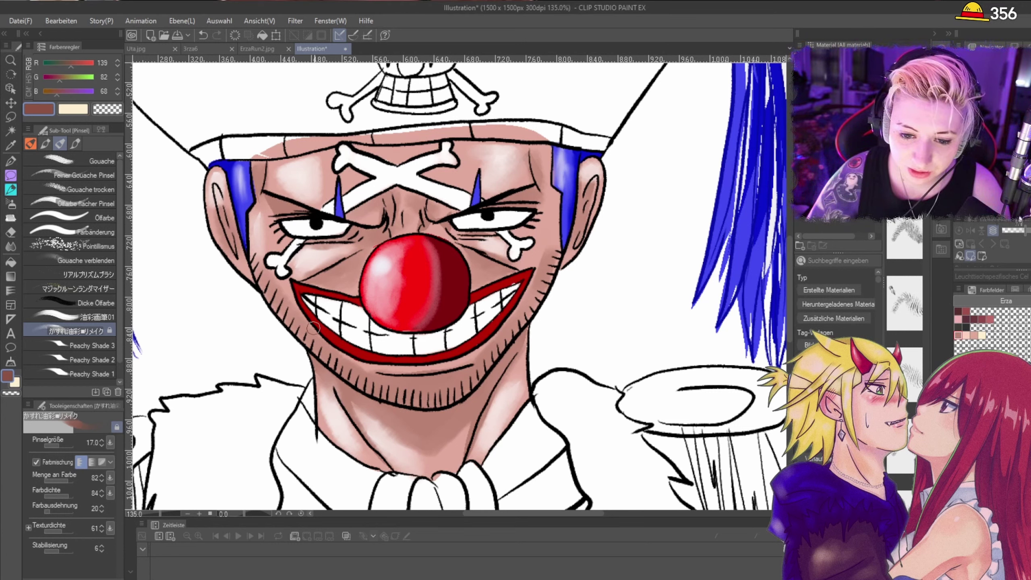
{"action": "mouse_move", "coordinate": [255, 164]}
{"action": "left_mouse_down"}
{"action": "mouse_move", "coordinate": [338, 151]}
{"action": "mouse_move", "coordinate": [263, 174]}
{"action": "left_mouse_up"}
{"action": "mouse_move", "coordinate": [221, 208]}
{"action": "left_mouse_down"}
{"action": "mouse_move", "coordinate": [234, 248]}
{"action": "mouse_move", "coordinate": [294, 272]}
{"action": "left_mouse_up"}
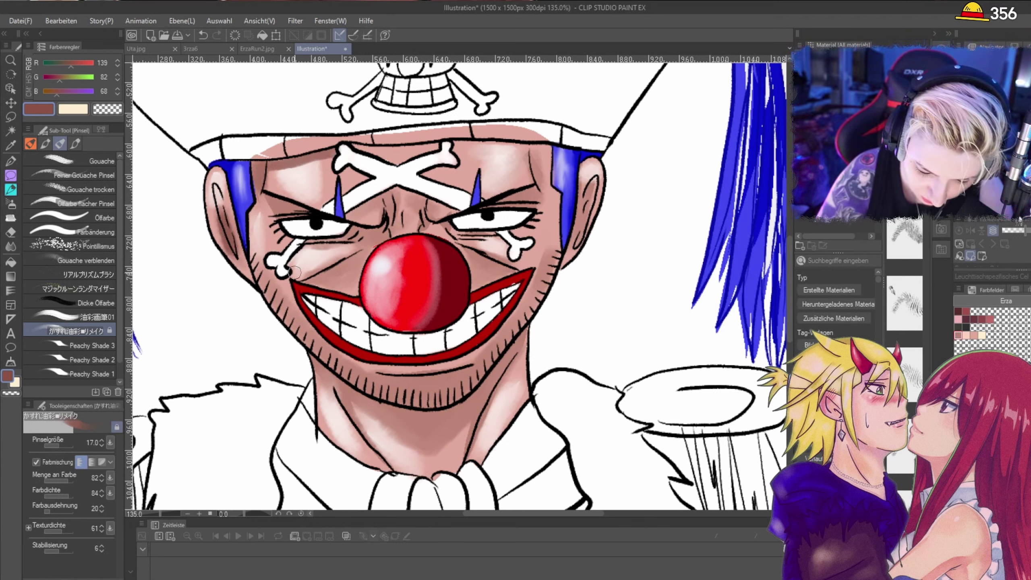
{"action": "left_click_drag", "start_coordinate": [537, 155], "coordinate": [538, 195]}
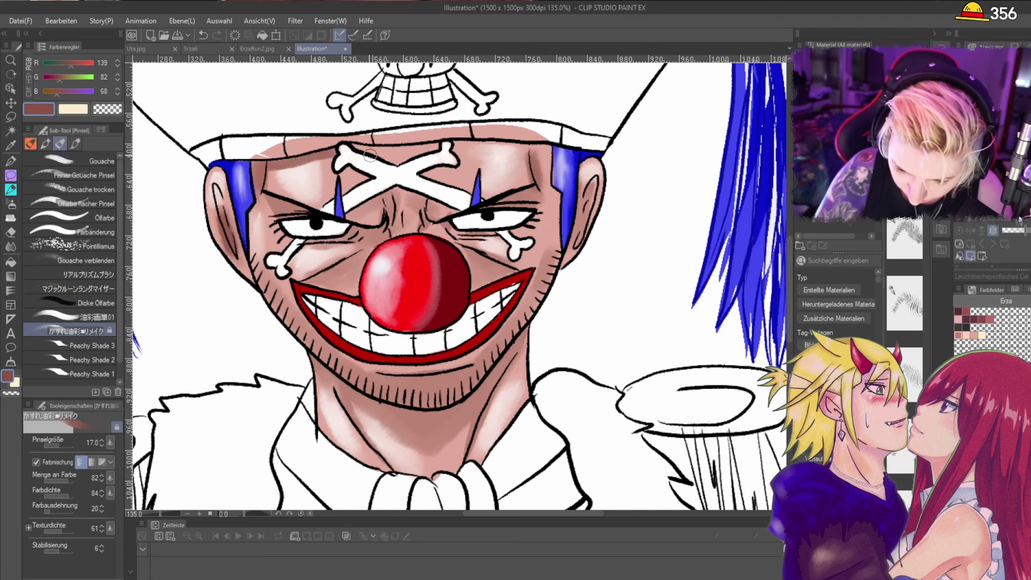
{"action": "mouse_move", "coordinate": [354, 145]}
{"action": "left_mouse_down"}
{"action": "mouse_move", "coordinate": [469, 137]}
{"action": "mouse_move", "coordinate": [451, 144]}
{"action": "mouse_move", "coordinate": [550, 143]}
{"action": "left_mouse_up"}
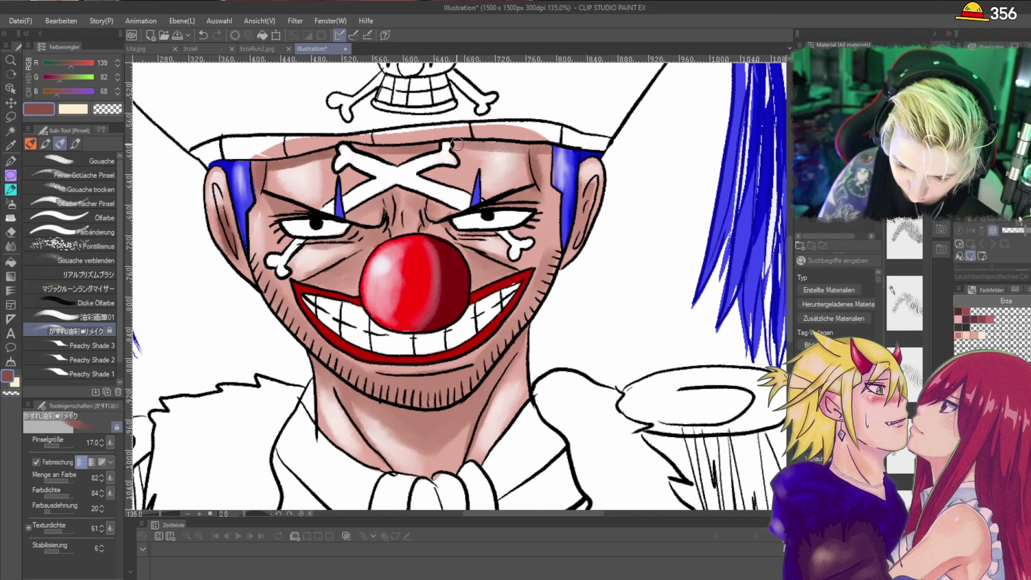
{"action": "left_click_drag", "start_coordinate": [457, 145], "coordinate": [520, 148]}
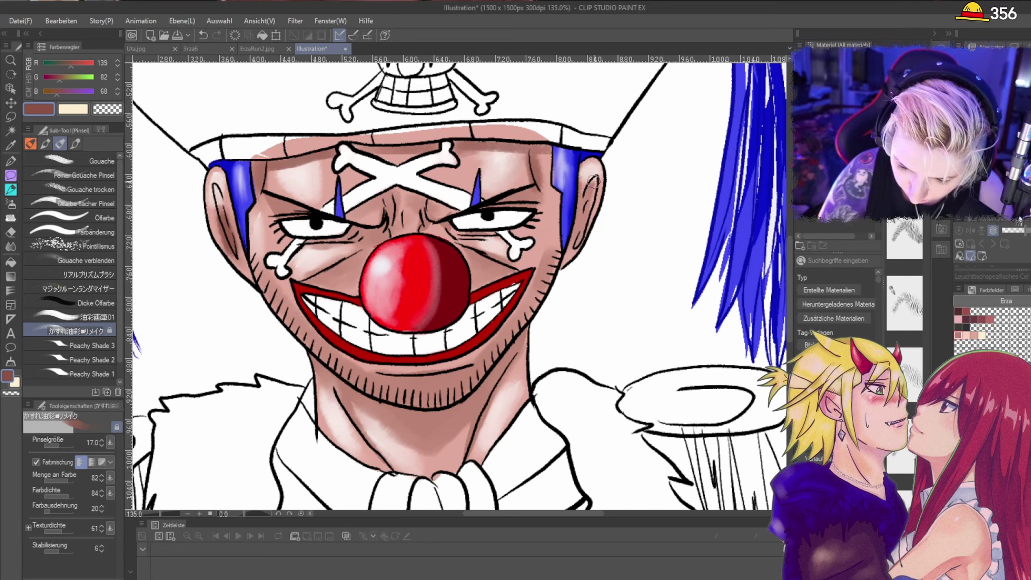
Step: Deepen the shadows on the ear, around both eyes and along the frown creases above the nose with the dark brown
{"action": "left_click_drag", "start_coordinate": [584, 210], "coordinate": [578, 232]}
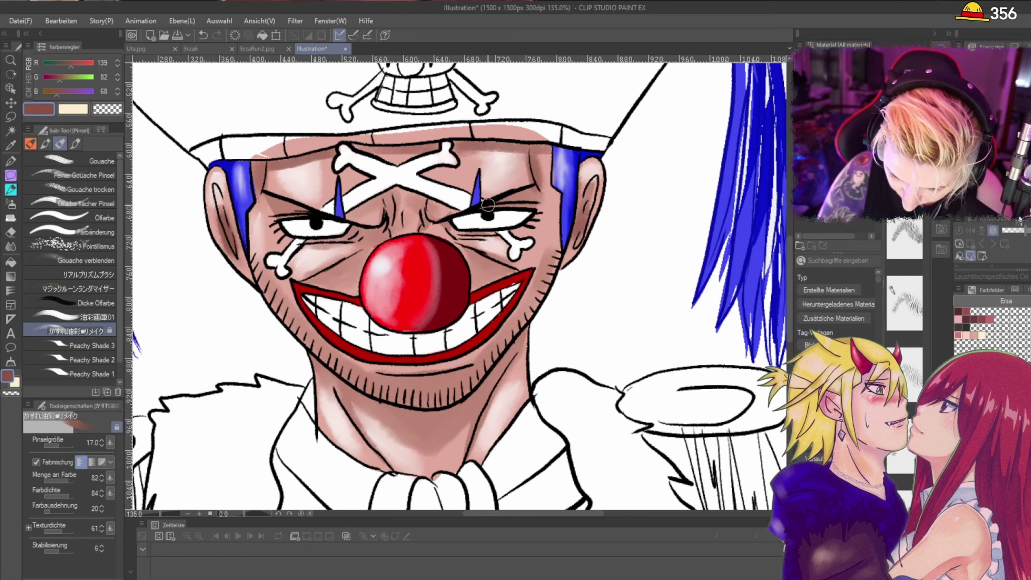
{"action": "left_click_drag", "start_coordinate": [487, 205], "coordinate": [540, 193]}
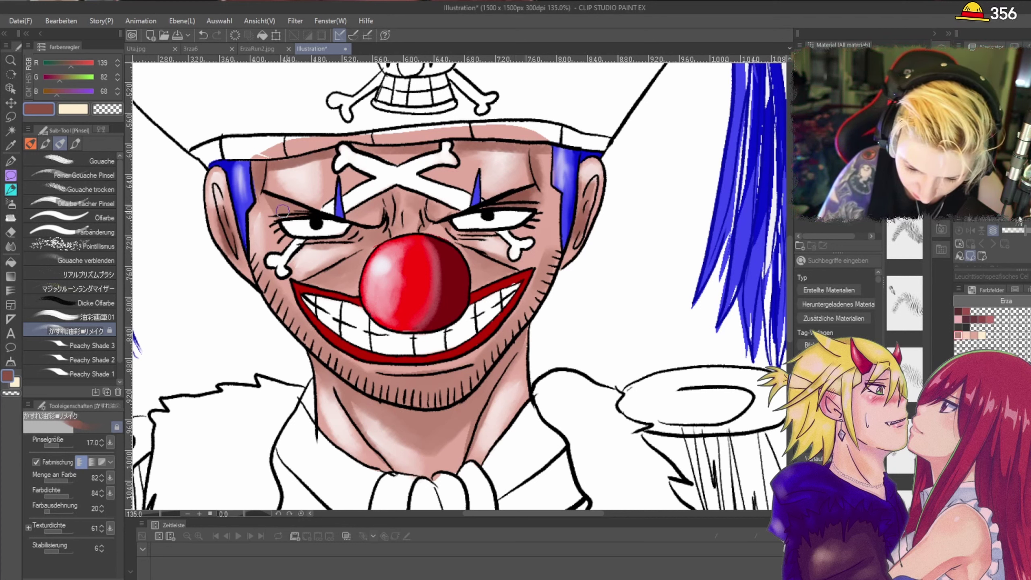
{"action": "mouse_move", "coordinate": [283, 211]}
{"action": "left_mouse_down"}
{"action": "mouse_move", "coordinate": [300, 215]}
{"action": "mouse_move", "coordinate": [306, 205]}
{"action": "mouse_move", "coordinate": [291, 206]}
{"action": "left_mouse_up"}
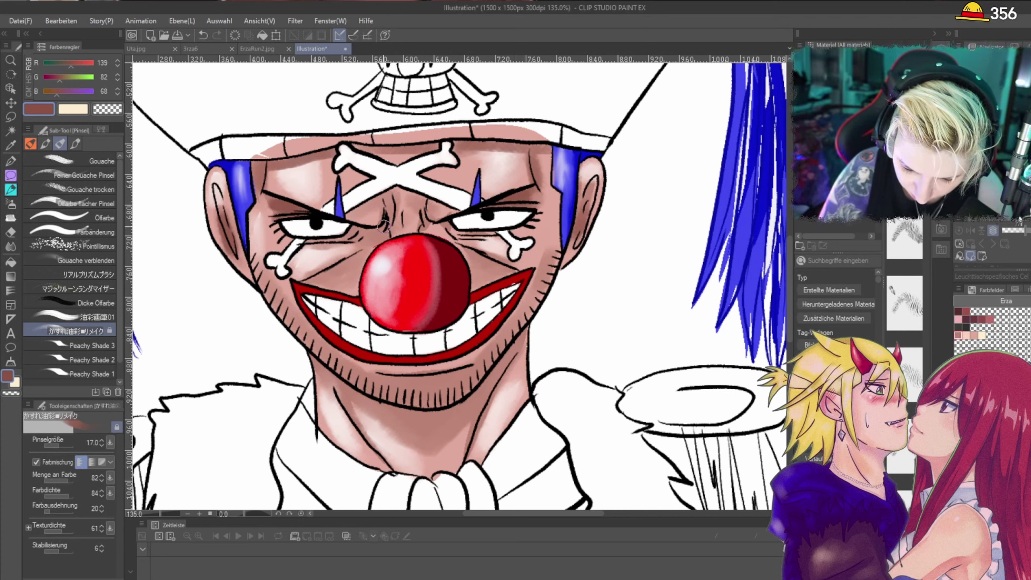
{"action": "mouse_move", "coordinate": [354, 231]}
{"action": "left_mouse_down"}
{"action": "mouse_move", "coordinate": [325, 224]}
{"action": "mouse_move", "coordinate": [324, 250]}
{"action": "mouse_move", "coordinate": [319, 233]}
{"action": "mouse_move", "coordinate": [320, 251]}
{"action": "mouse_move", "coordinate": [307, 248]}
{"action": "mouse_move", "coordinate": [346, 241]}
{"action": "left_mouse_up"}
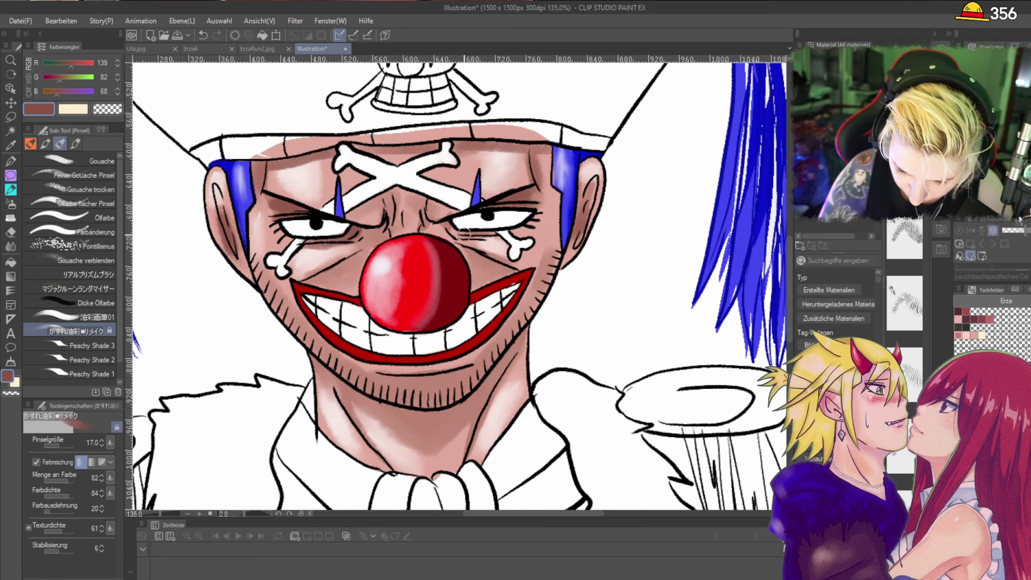
{"action": "mouse_move", "coordinate": [464, 235]}
{"action": "left_mouse_down"}
{"action": "mouse_move", "coordinate": [426, 214]}
{"action": "mouse_move", "coordinate": [426, 224]}
{"action": "mouse_move", "coordinate": [398, 216]}
{"action": "mouse_move", "coordinate": [391, 234]}
{"action": "mouse_move", "coordinate": [387, 213]}
{"action": "left_mouse_up"}
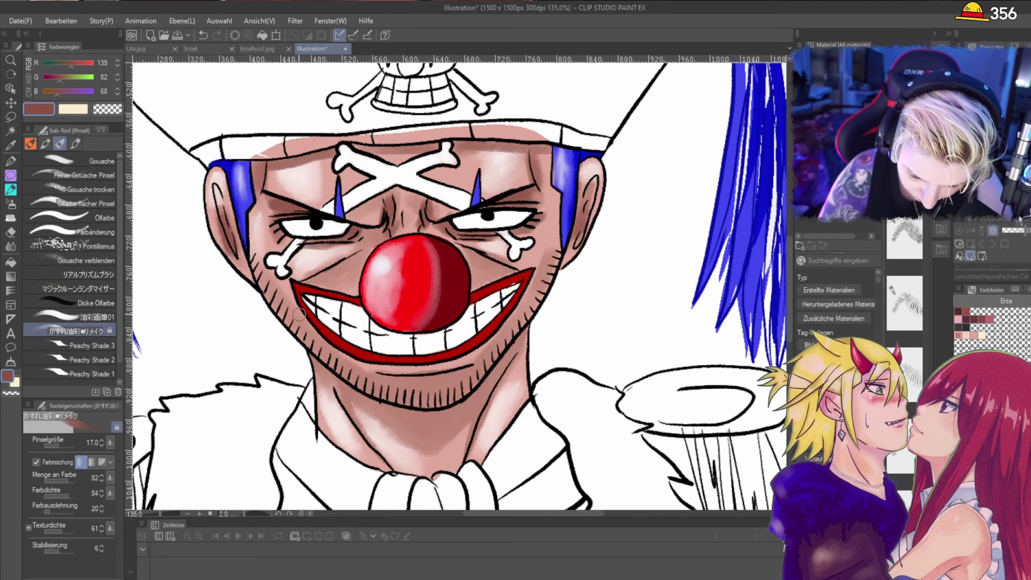
Step: Darken the jawline, the chin below the mouth and the cheek folds beside the nose with the same dark brown
{"action": "mouse_move", "coordinate": [257, 269]}
{"action": "left_mouse_down"}
{"action": "mouse_move", "coordinate": [314, 351]}
{"action": "mouse_move", "coordinate": [381, 398]}
{"action": "mouse_move", "coordinate": [450, 409]}
{"action": "mouse_move", "coordinate": [441, 367]}
{"action": "mouse_move", "coordinate": [400, 404]}
{"action": "mouse_move", "coordinate": [449, 401]}
{"action": "mouse_move", "coordinate": [485, 371]}
{"action": "mouse_move", "coordinate": [559, 248]}
{"action": "left_mouse_up"}
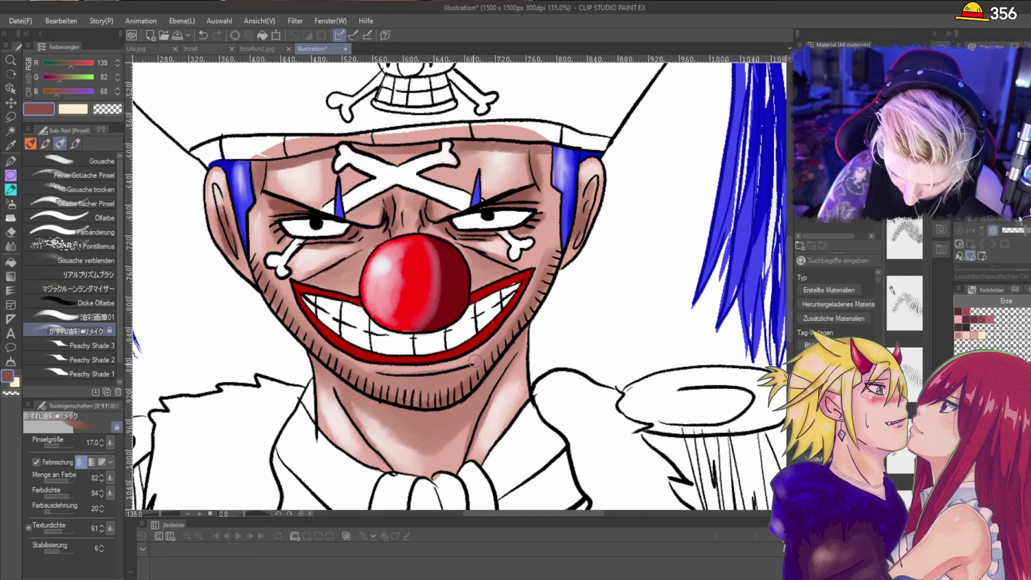
{"action": "mouse_move", "coordinate": [316, 356]}
{"action": "left_mouse_down"}
{"action": "mouse_move", "coordinate": [404, 422]}
{"action": "mouse_move", "coordinate": [423, 430]}
{"action": "mouse_move", "coordinate": [415, 407]}
{"action": "mouse_move", "coordinate": [410, 418]}
{"action": "mouse_move", "coordinate": [421, 420]}
{"action": "mouse_move", "coordinate": [447, 413]}
{"action": "mouse_move", "coordinate": [418, 432]}
{"action": "mouse_move", "coordinate": [459, 404]}
{"action": "mouse_move", "coordinate": [452, 414]}
{"action": "mouse_move", "coordinate": [522, 330]}
{"action": "left_mouse_up"}
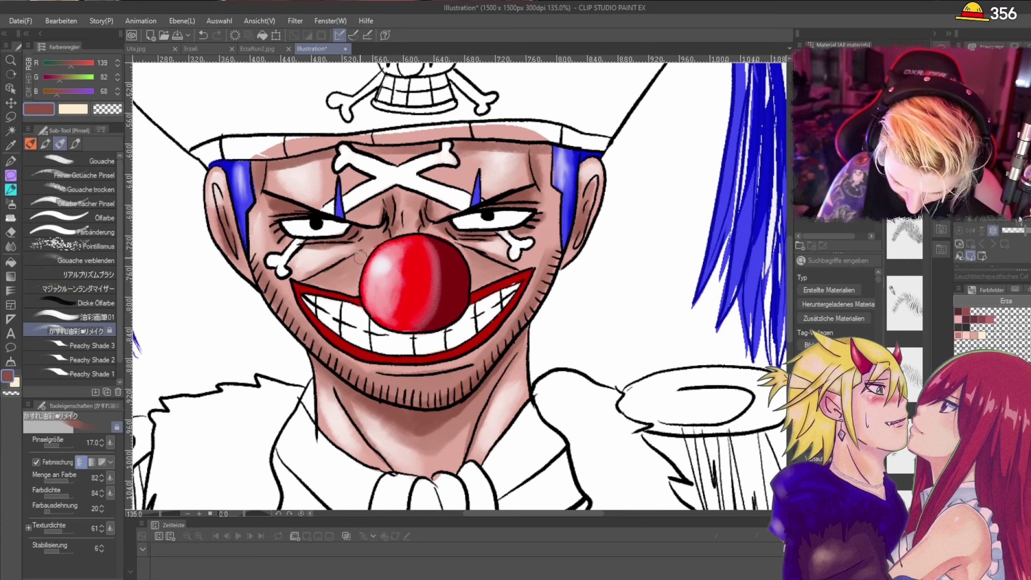
{"action": "mouse_move", "coordinate": [338, 265]}
{"action": "left_mouse_down"}
{"action": "mouse_move", "coordinate": [317, 275]}
{"action": "mouse_move", "coordinate": [349, 259]}
{"action": "left_mouse_up"}
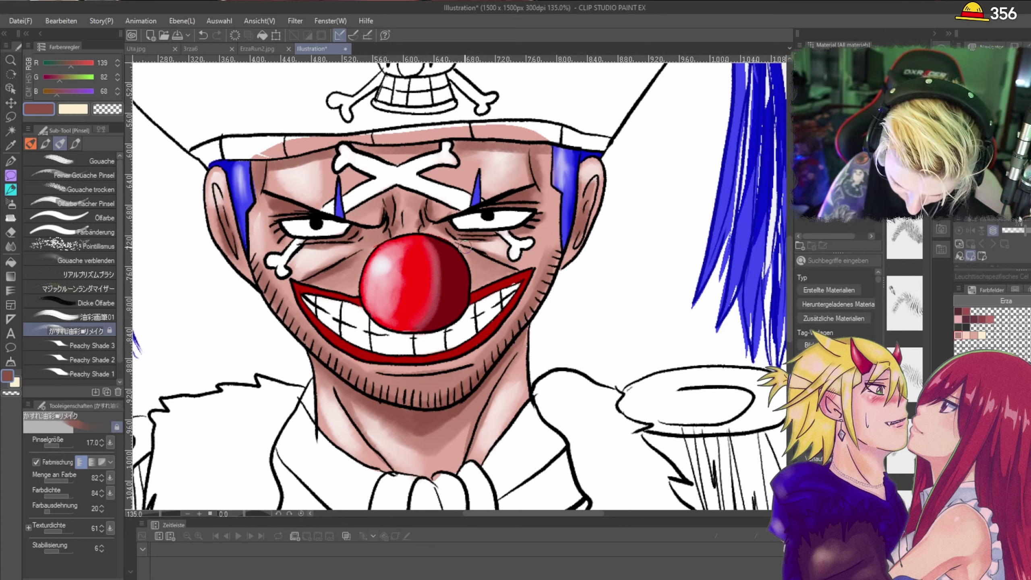
{"action": "mouse_move", "coordinate": [464, 247]}
{"action": "left_mouse_down"}
{"action": "mouse_move", "coordinate": [499, 266]}
{"action": "mouse_move", "coordinate": [525, 243]}
{"action": "left_mouse_up"}
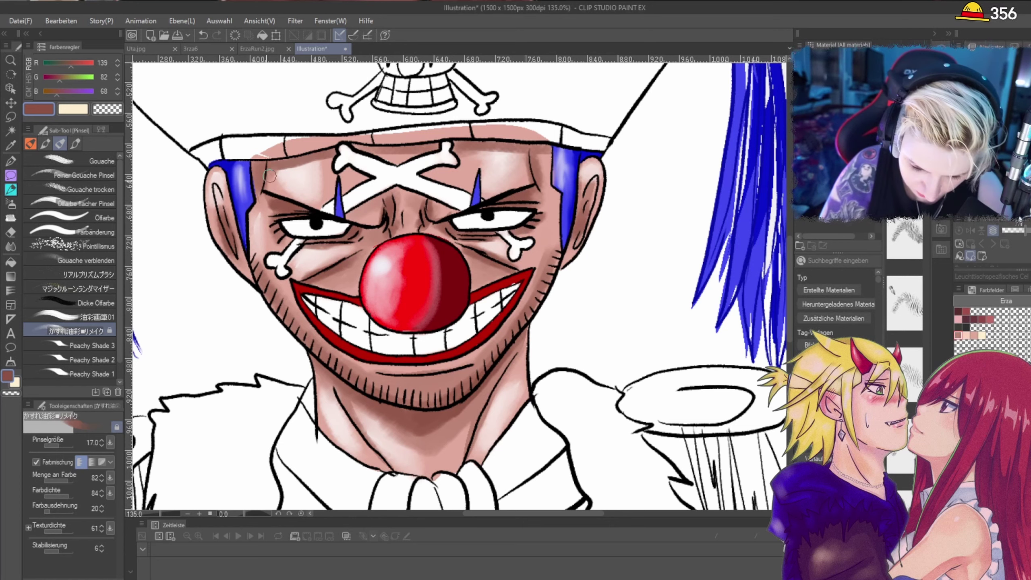
Step: Shade the upper row of teeth beneath the lip and nose with neutral grey, RGB 155, 155, 154, using the oil brush at size 17
{"action": "scroll", "coordinate": [382, 181], "scroll_direction": "down", "scroll_amount": 1}
{"action": "scroll", "coordinate": [541, 423], "scroll_direction": "down", "scroll_amount": 1}
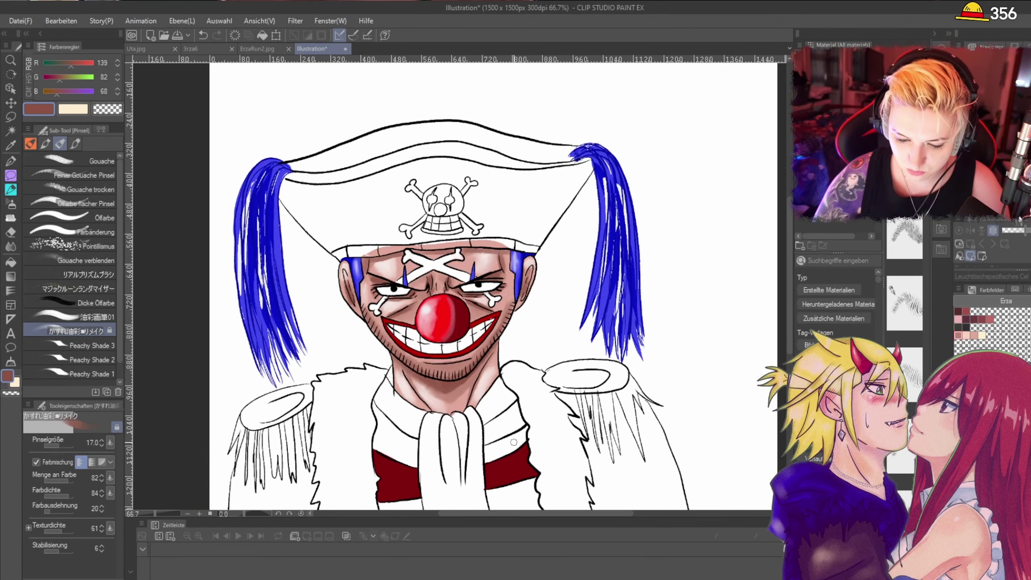
{"action": "scroll", "coordinate": [540, 455], "scroll_direction": "up", "scroll_amount": 1}
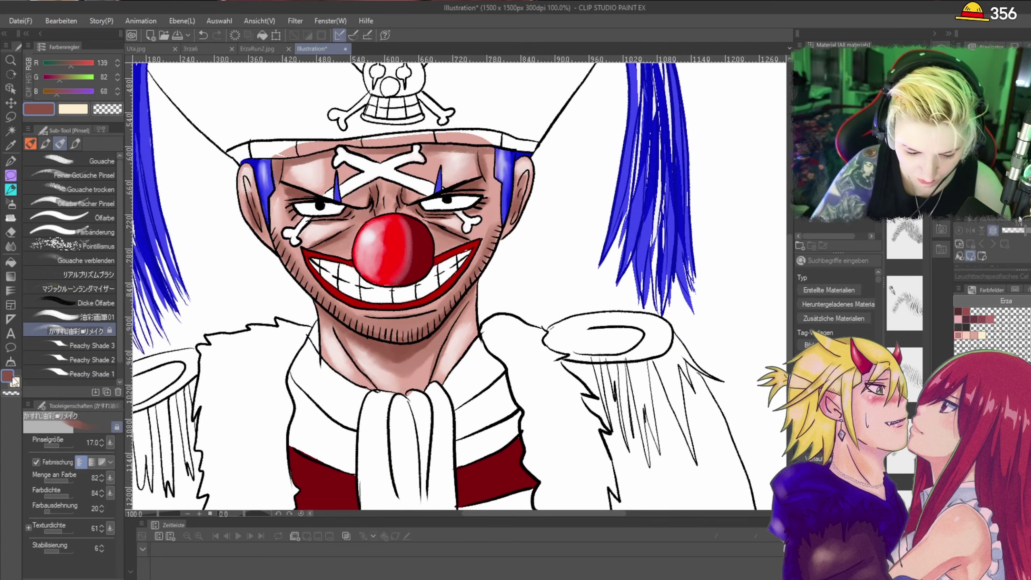
{"action": "left_click", "coordinate": [12, 380]}
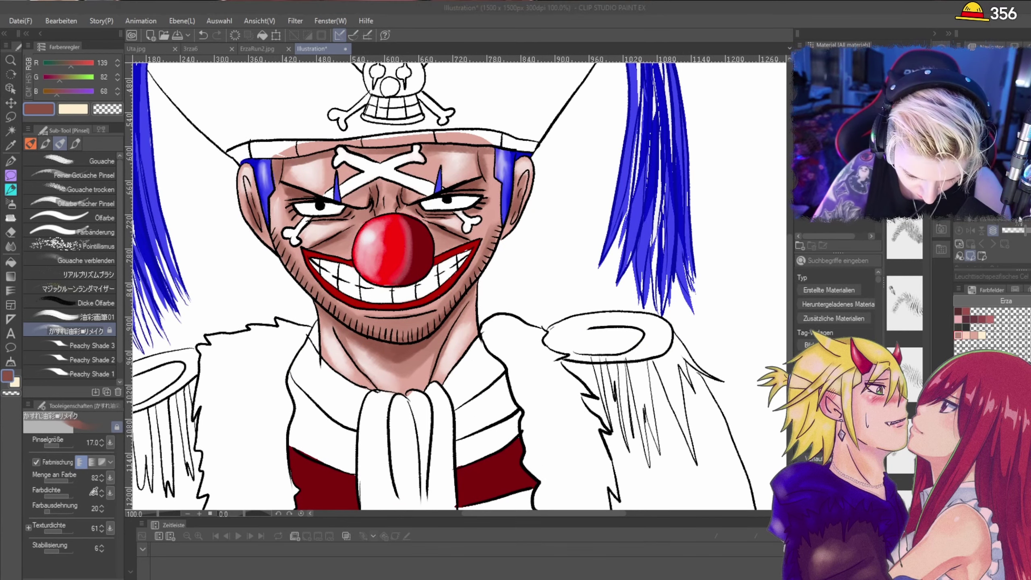
{"action": "scroll", "coordinate": [369, 417], "scroll_direction": "up", "scroll_amount": 2}
{"action": "left_click_drag", "start_coordinate": [271, 214], "coordinate": [357, 262]}
{"action": "key", "text": "ctrl+z"}
{"action": "left_click_drag", "start_coordinate": [276, 217], "coordinate": [402, 280]}
{"action": "key", "text": "ctrl+z"}
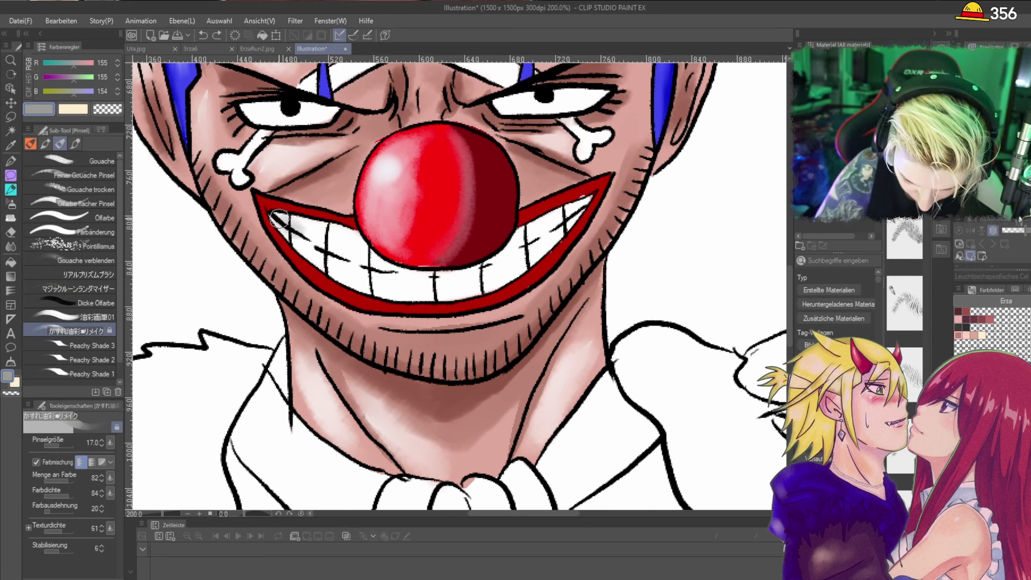
{"action": "mouse_move", "coordinate": [302, 233]}
{"action": "left_mouse_down"}
{"action": "mouse_move", "coordinate": [400, 278]}
{"action": "mouse_move", "coordinate": [371, 269]}
{"action": "mouse_move", "coordinate": [475, 279]}
{"action": "mouse_move", "coordinate": [448, 277]}
{"action": "mouse_move", "coordinate": [519, 258]}
{"action": "mouse_move", "coordinate": [588, 200]}
{"action": "left_mouse_up"}
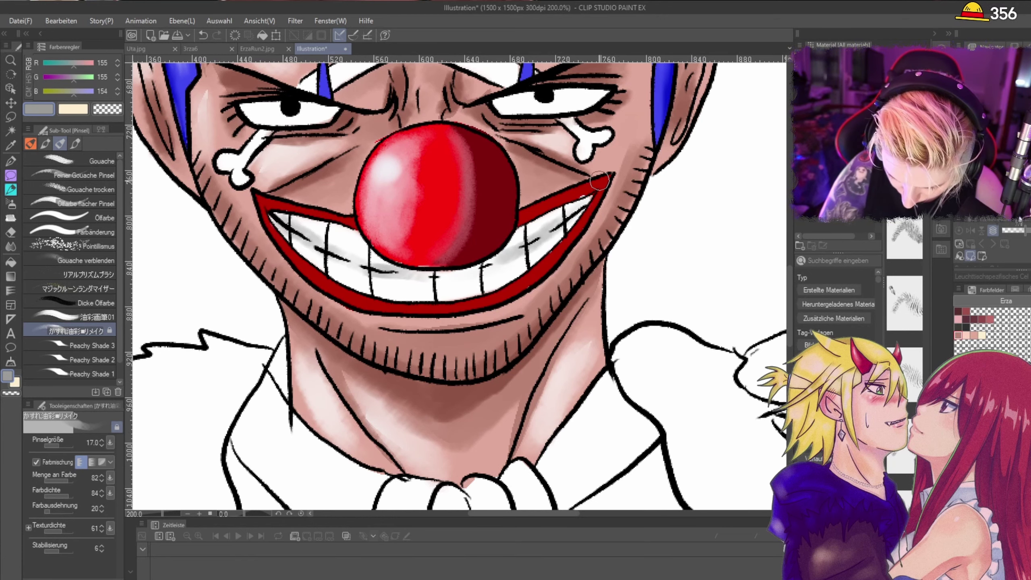
{"action": "scroll", "coordinate": [599, 180], "scroll_direction": "down", "scroll_amount": 3}
{"action": "scroll", "coordinate": [599, 181], "scroll_direction": "up", "scroll_amount": 3}
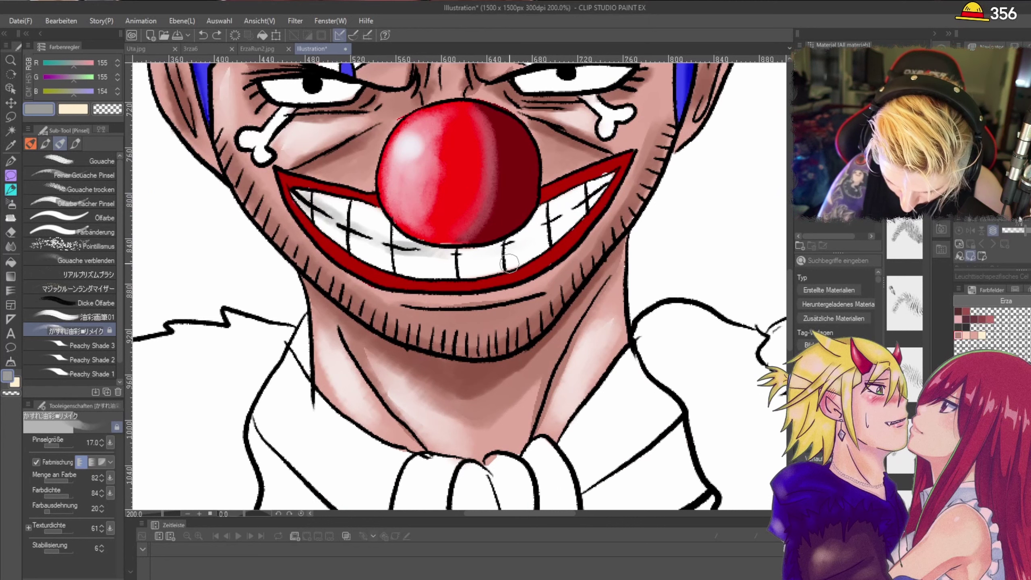
Step: Shade the clown's teeth beneath the nose and towards the right corner of the grin with the 17 px grey brush
{"action": "mouse_move", "coordinate": [522, 260]}
{"action": "left_mouse_down"}
{"action": "mouse_move", "coordinate": [562, 234]}
{"action": "mouse_move", "coordinate": [611, 174]}
{"action": "mouse_move", "coordinate": [576, 188]}
{"action": "left_mouse_up"}
{"action": "key", "text": "ctrl+z"}
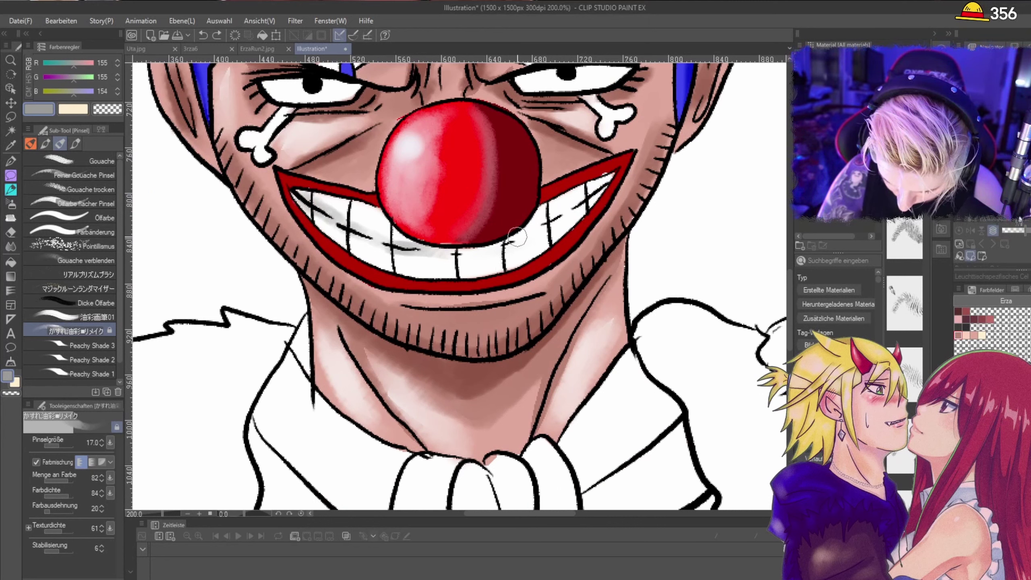
{"action": "key", "text": "ctrl+z"}
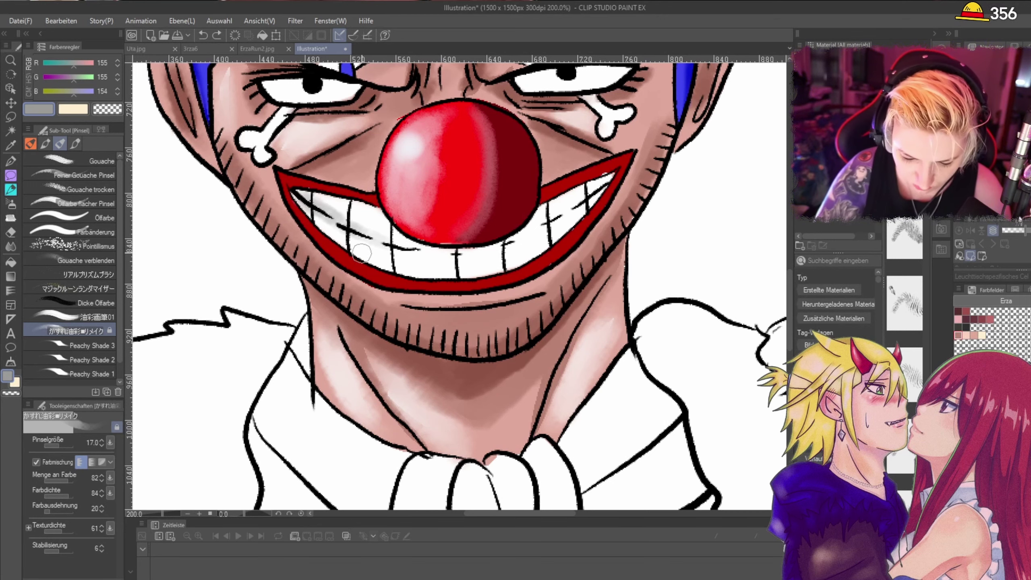
{"action": "mouse_move", "coordinate": [362, 234]}
{"action": "left_mouse_down"}
{"action": "mouse_move", "coordinate": [487, 254]}
{"action": "mouse_move", "coordinate": [450, 256]}
{"action": "mouse_move", "coordinate": [532, 237]}
{"action": "mouse_move", "coordinate": [525, 238]}
{"action": "mouse_move", "coordinate": [591, 200]}
{"action": "left_mouse_up"}
Step: Examine the shaded grin up close, and check the whole portrait from the hat down to the shirt
{"action": "scroll", "coordinate": [621, 159], "scroll_direction": "down", "scroll_amount": 4}
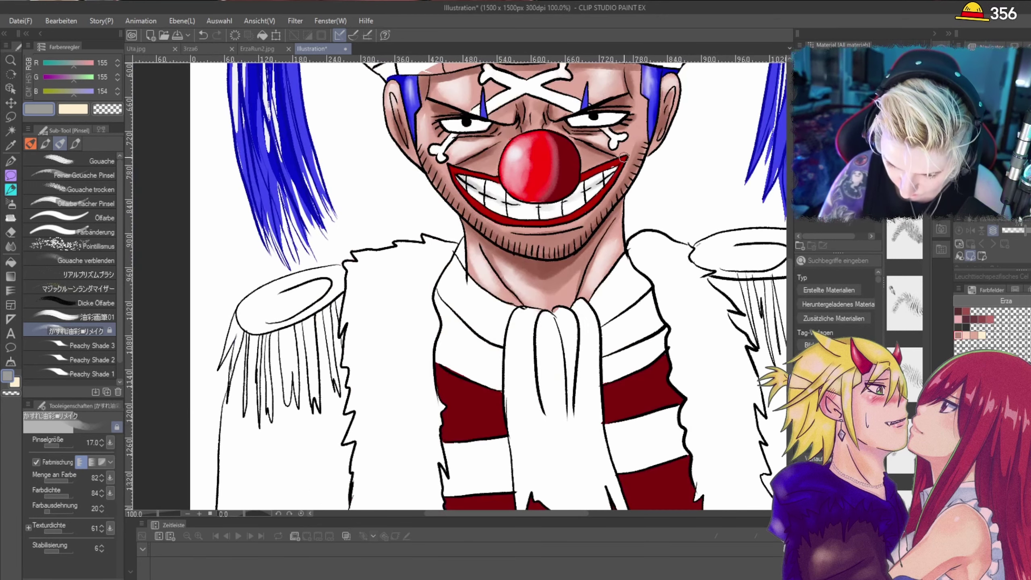
{"action": "scroll", "coordinate": [621, 158], "scroll_direction": "up", "scroll_amount": 3}
{"action": "scroll", "coordinate": [618, 136], "scroll_direction": "up", "scroll_amount": 1}
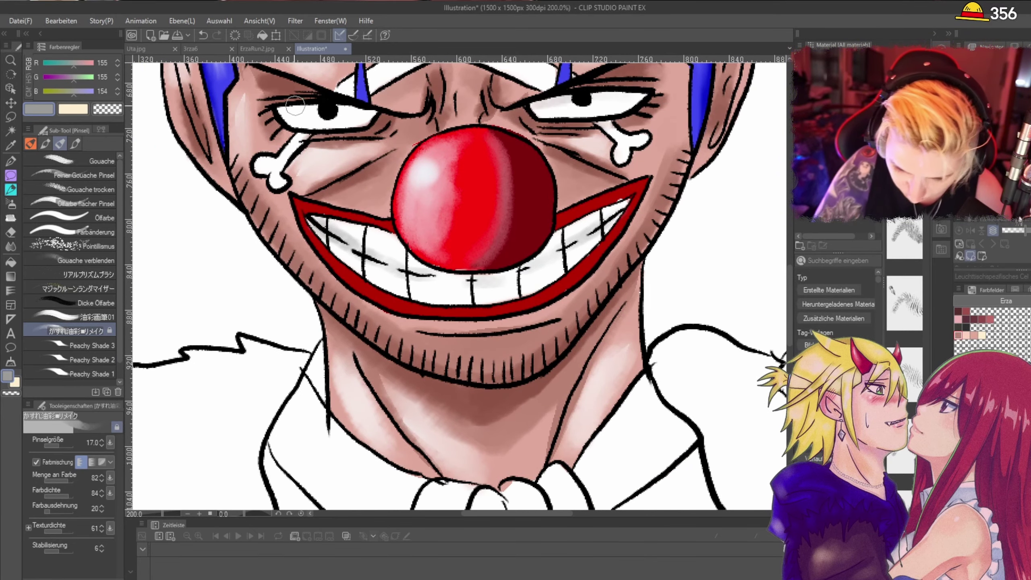
{"action": "scroll", "coordinate": [500, 160], "scroll_direction": "down", "scroll_amount": 1}
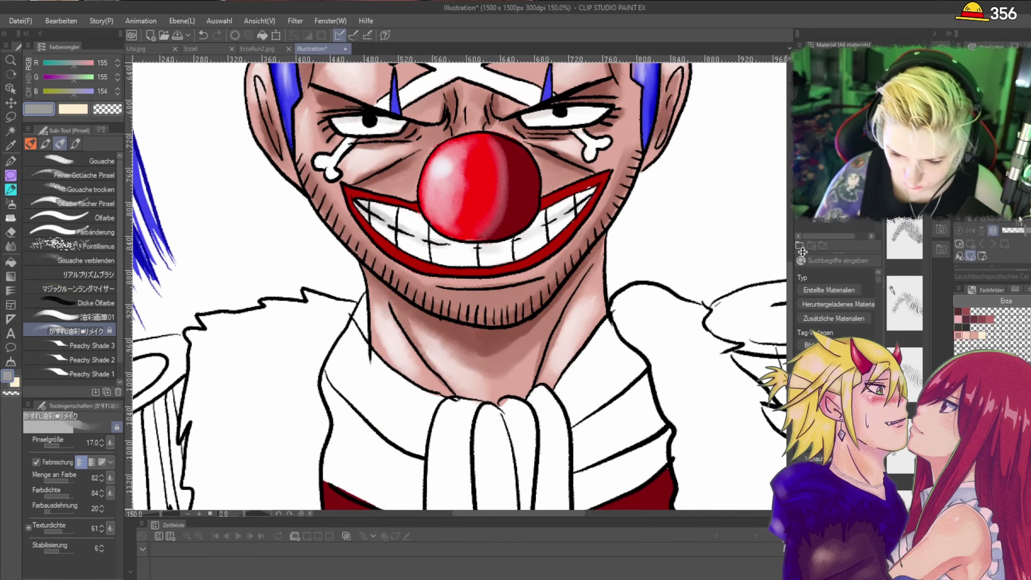
{"action": "key", "text": "ctrl+minus"}
{"action": "left_click_drag", "start_coordinate": [789, 292], "coordinate": [787, 270]}
{"action": "scroll", "coordinate": [780, 271], "scroll_direction": "down", "scroll_amount": 1}
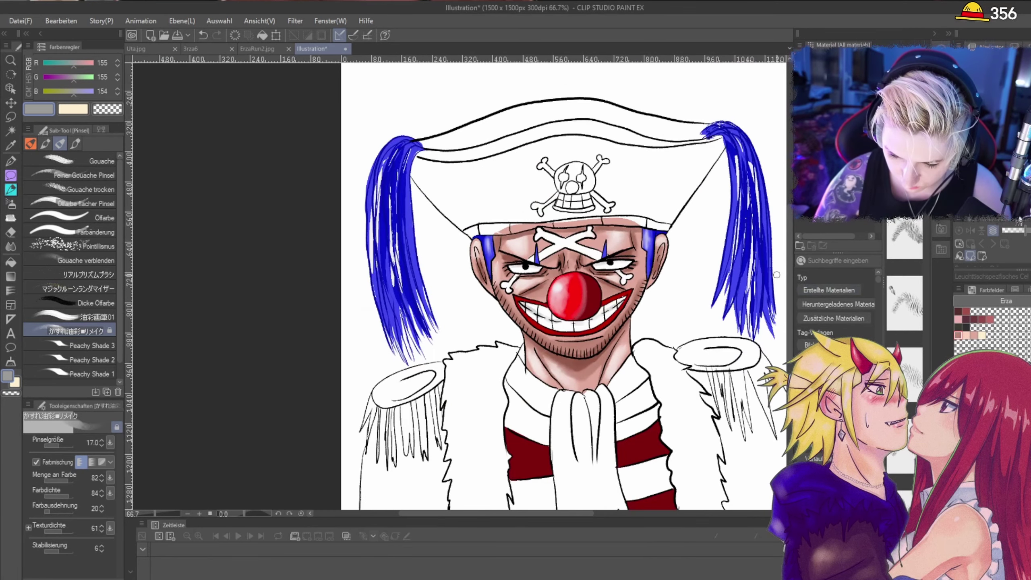
{"action": "left_click_drag", "start_coordinate": [553, 513], "coordinate": [587, 524]}
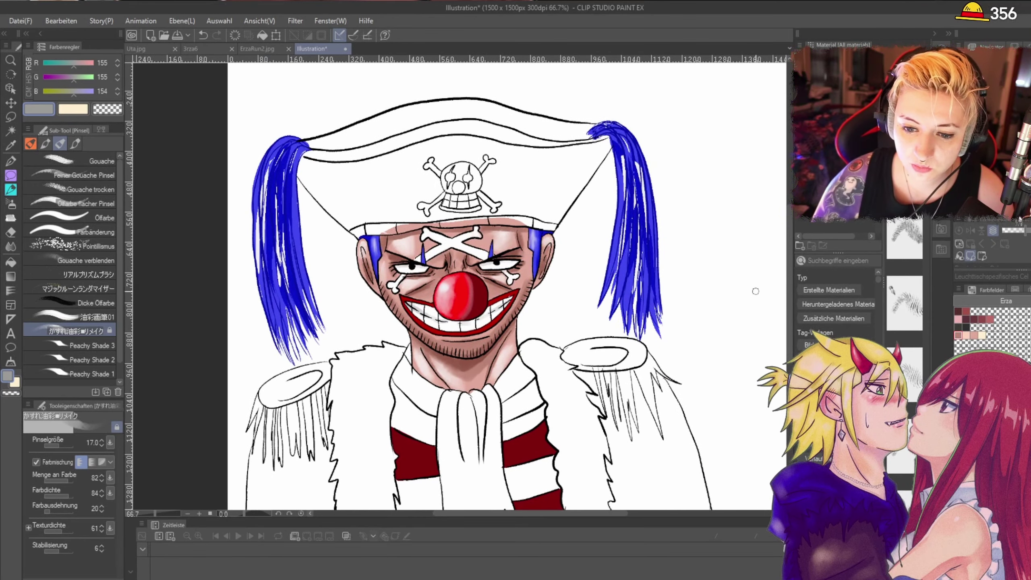
{"action": "left_click_drag", "start_coordinate": [787, 277], "coordinate": [790, 317]}
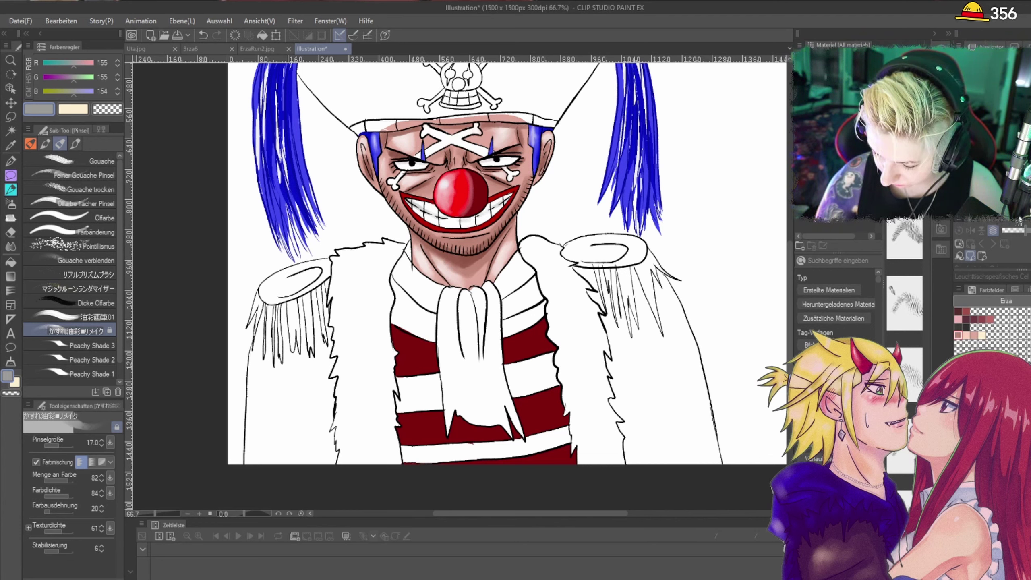
Step: Prepare the lasso fill tool with brick red (RGB 179, 63, 34) for colouring the scarf
{"action": "key", "text": "m"}
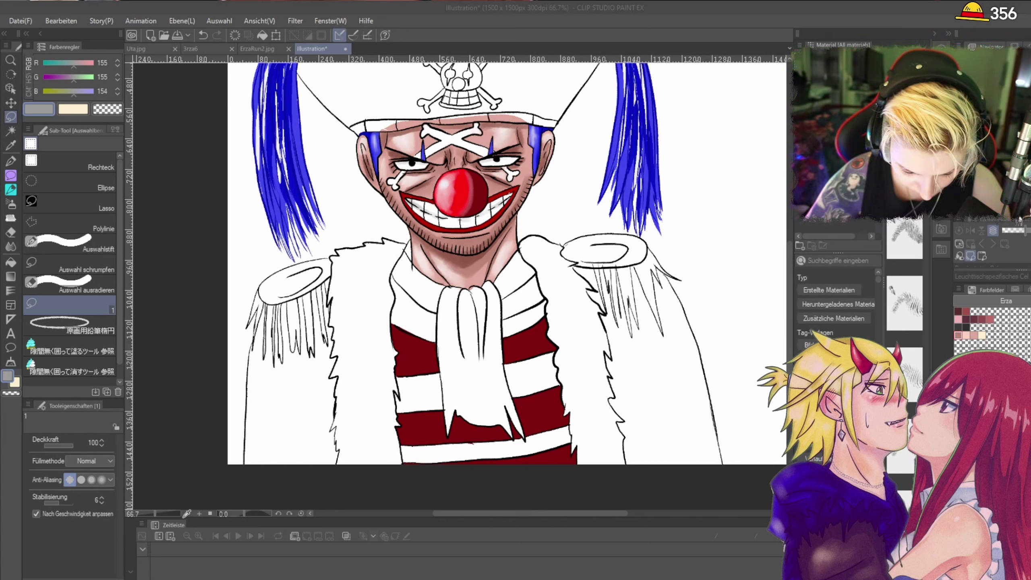
{"action": "left_click", "coordinate": [365, 409]}
{"action": "scroll", "coordinate": [363, 368], "scroll_direction": "up", "scroll_amount": 1}
{"action": "scroll", "coordinate": [445, 170], "scroll_direction": "up", "scroll_amount": 1}
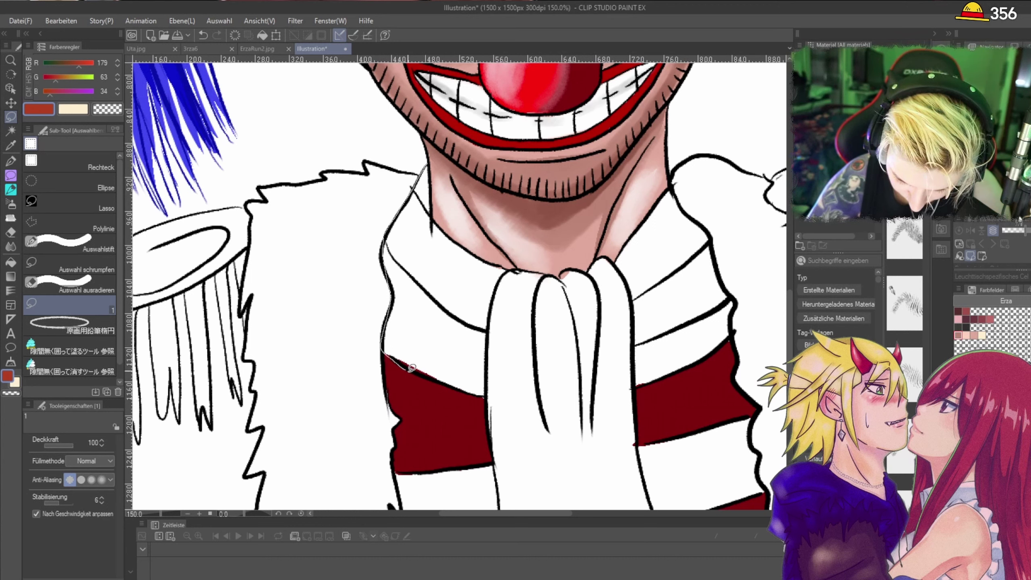
{"action": "mouse_move", "coordinate": [522, 398]}
{"action": "left_mouse_down"}
{"action": "mouse_move", "coordinate": [625, 400]}
{"action": "mouse_move", "coordinate": [662, 380]}
{"action": "mouse_move", "coordinate": [661, 359]}
{"action": "left_mouse_up"}
{"action": "key", "text": "ctrl+z"}
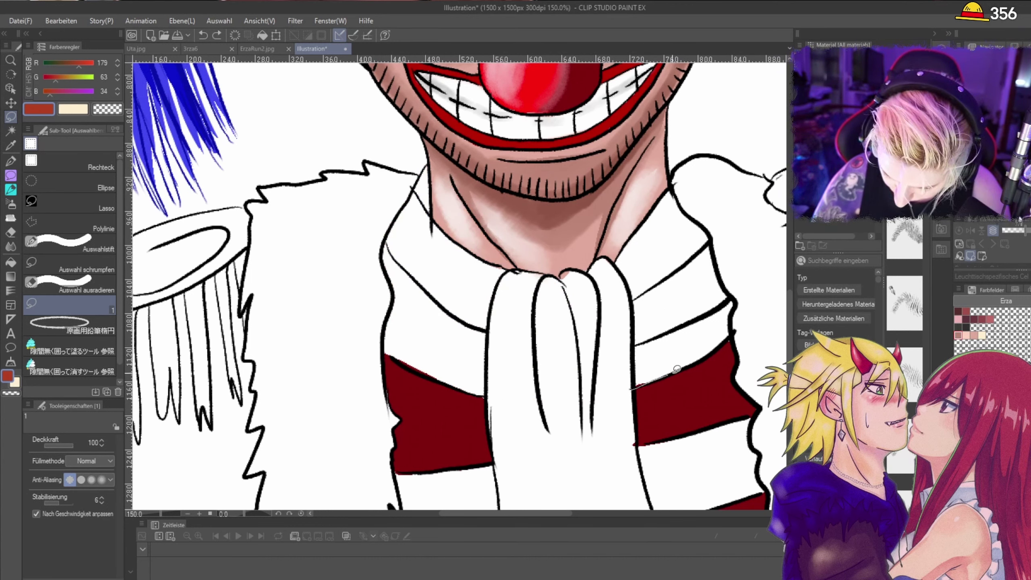
{"action": "left_click_drag", "start_coordinate": [736, 294], "coordinate": [697, 219]}
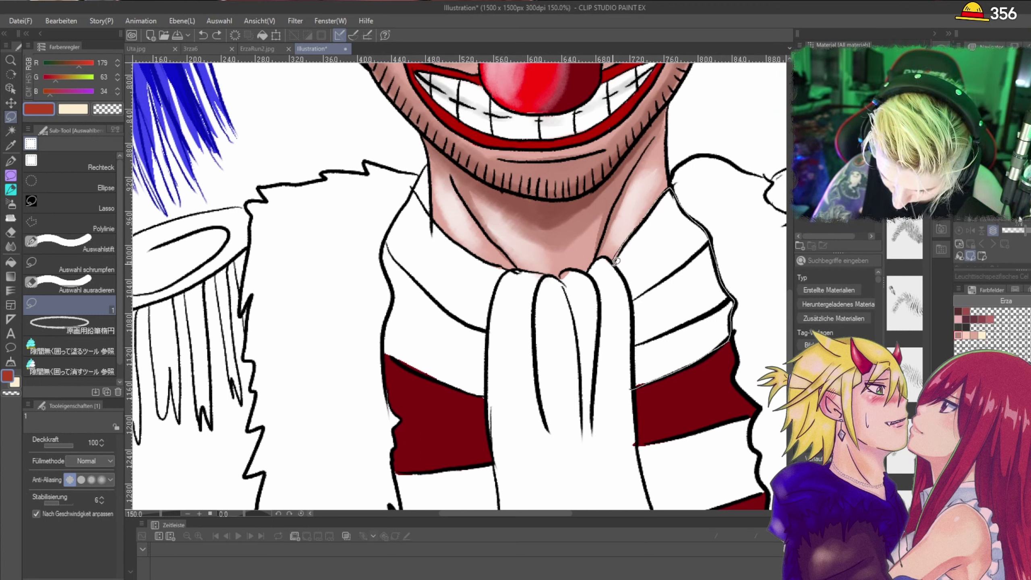
{"action": "left_click_drag", "start_coordinate": [616, 260], "coordinate": [633, 382]}
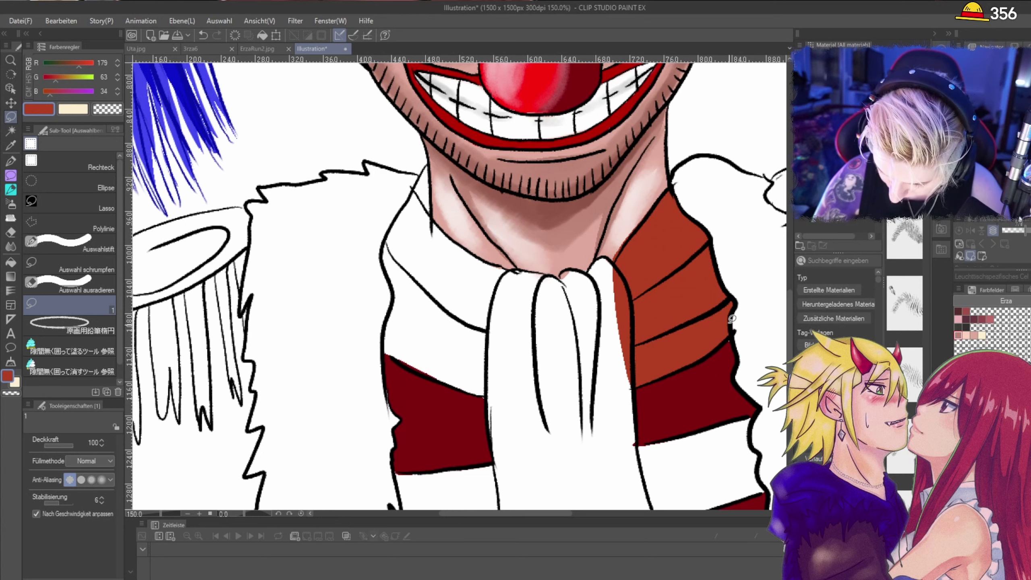
{"action": "scroll", "coordinate": [622, 252], "scroll_direction": "up", "scroll_amount": 1}
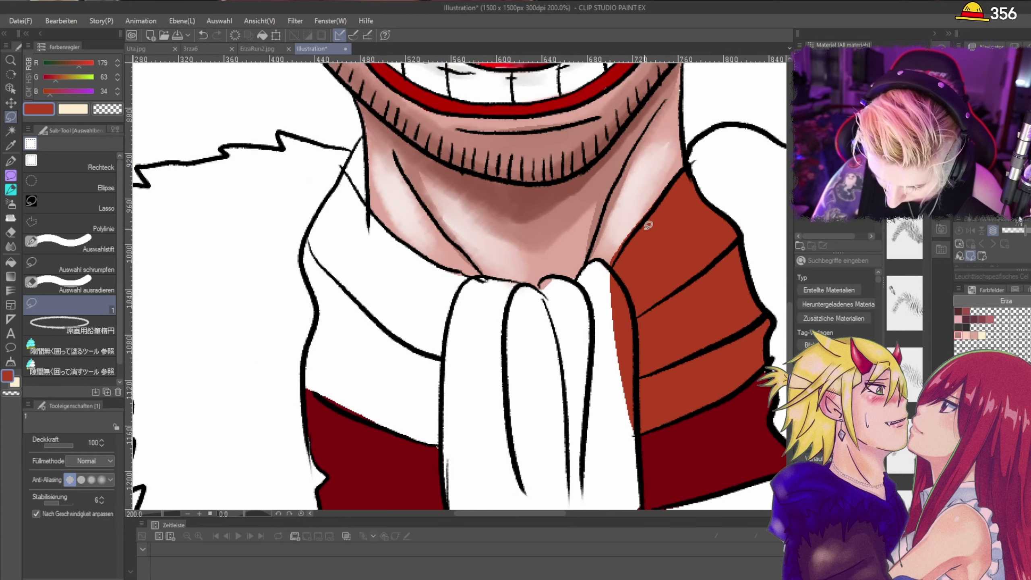
{"action": "key", "text": "ctrl+z"}
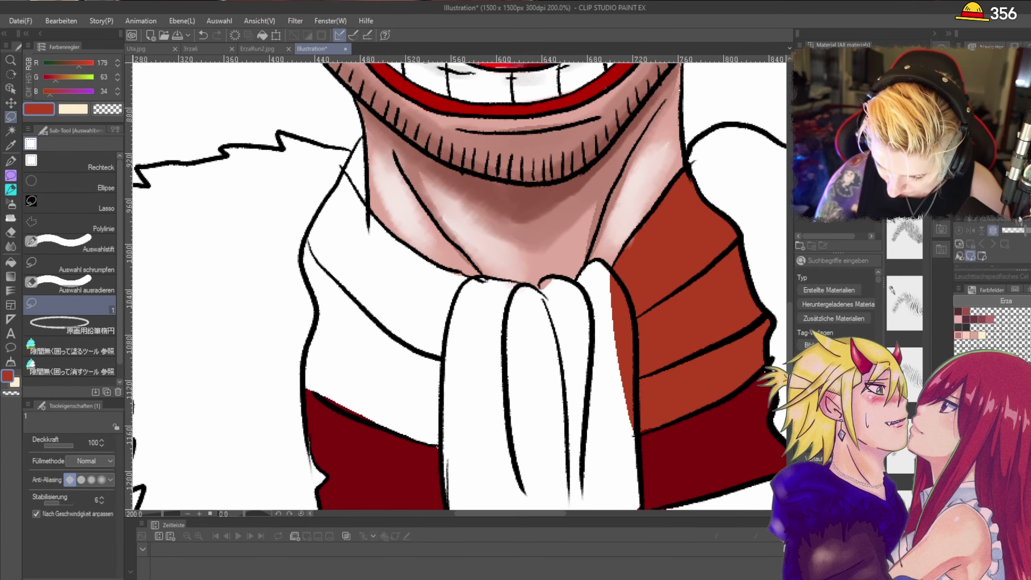
{"action": "key", "text": "ctrl+z"}
{"action": "key", "text": "ctrl+z"}
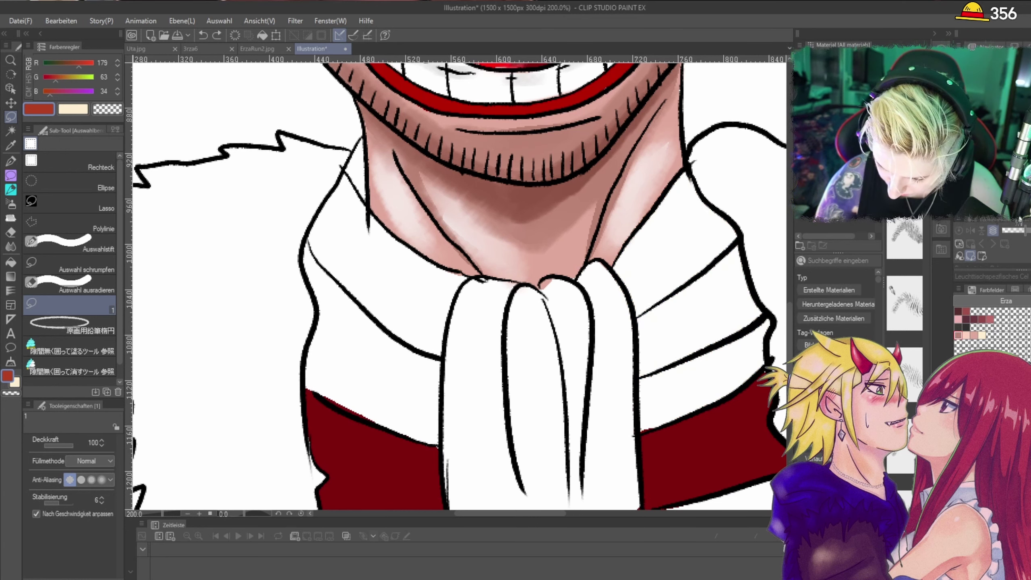
Step: Fill the scarf's right-hand wrap and the right folds of its knot with brick red, following the line art
{"action": "mouse_move", "coordinate": [682, 388]}
{"action": "left_mouse_down"}
{"action": "mouse_move", "coordinate": [642, 431]}
{"action": "mouse_move", "coordinate": [740, 384]}
{"action": "left_mouse_up"}
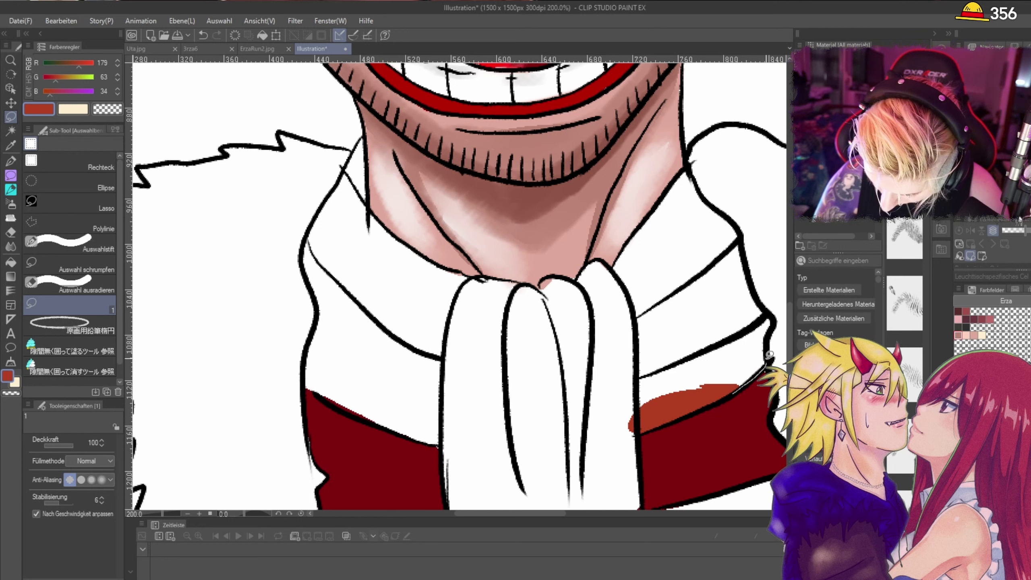
{"action": "mouse_move", "coordinate": [776, 318]}
{"action": "left_mouse_down"}
{"action": "mouse_move", "coordinate": [711, 348]}
{"action": "mouse_move", "coordinate": [656, 362]}
{"action": "mouse_move", "coordinate": [641, 396]}
{"action": "left_mouse_up"}
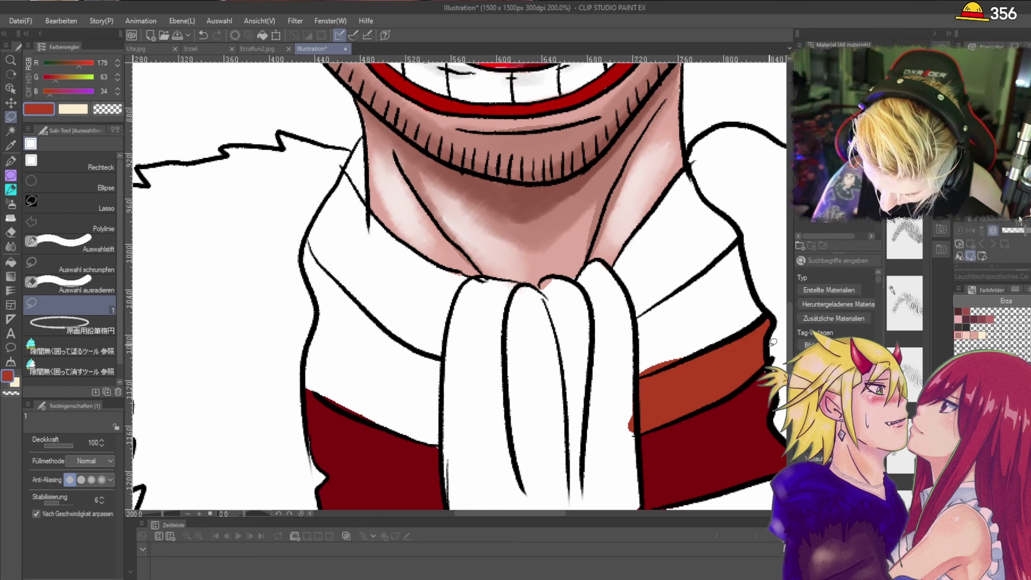
{"action": "mouse_move", "coordinate": [763, 369]}
{"action": "left_mouse_down"}
{"action": "mouse_move", "coordinate": [768, 310]}
{"action": "mouse_move", "coordinate": [743, 232]}
{"action": "mouse_move", "coordinate": [687, 164]}
{"action": "mouse_move", "coordinate": [636, 231]}
{"action": "left_mouse_up"}
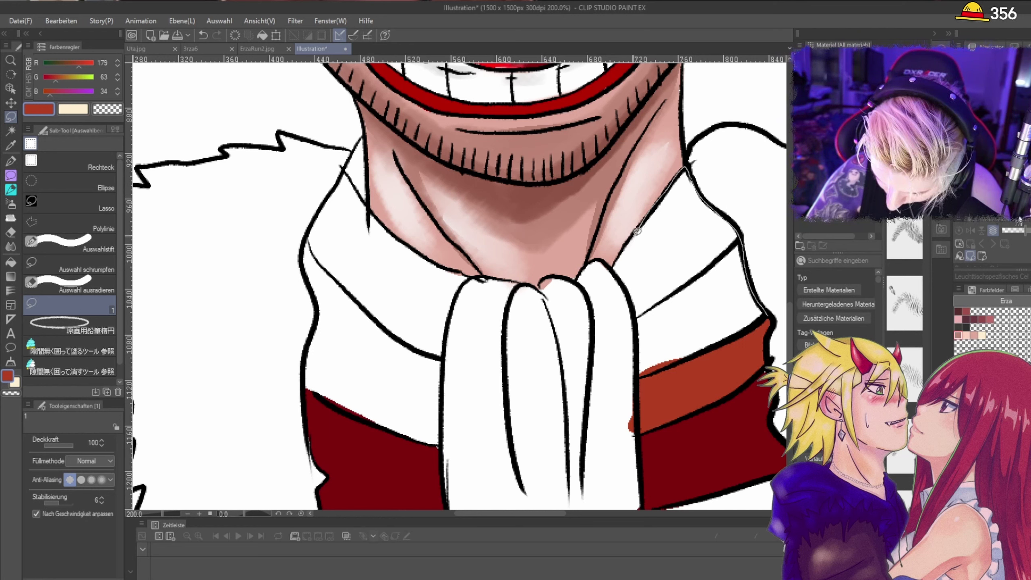
{"action": "left_click_drag", "start_coordinate": [617, 265], "coordinate": [633, 335]}
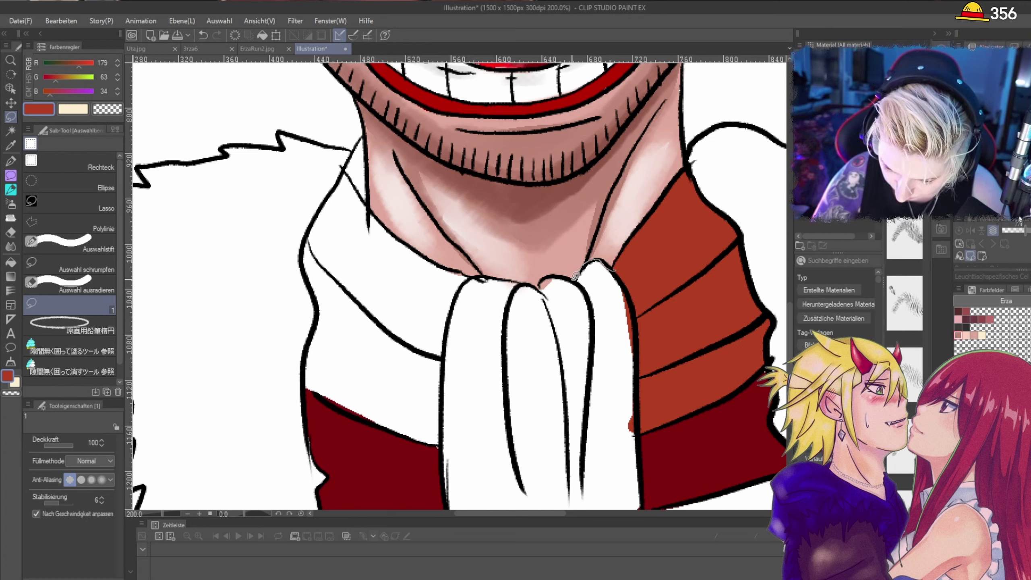
{"action": "mouse_move", "coordinate": [542, 281]}
{"action": "left_mouse_down"}
{"action": "mouse_move", "coordinate": [616, 380]}
{"action": "mouse_move", "coordinate": [659, 334]}
{"action": "mouse_move", "coordinate": [629, 277]}
{"action": "mouse_move", "coordinate": [610, 266]}
{"action": "left_mouse_up"}
Step: Fill the scarf's left-hand wrap and the remaining upper folds of the knot with the same brick red
{"action": "scroll", "coordinate": [575, 285], "scroll_direction": "up", "scroll_amount": 4}
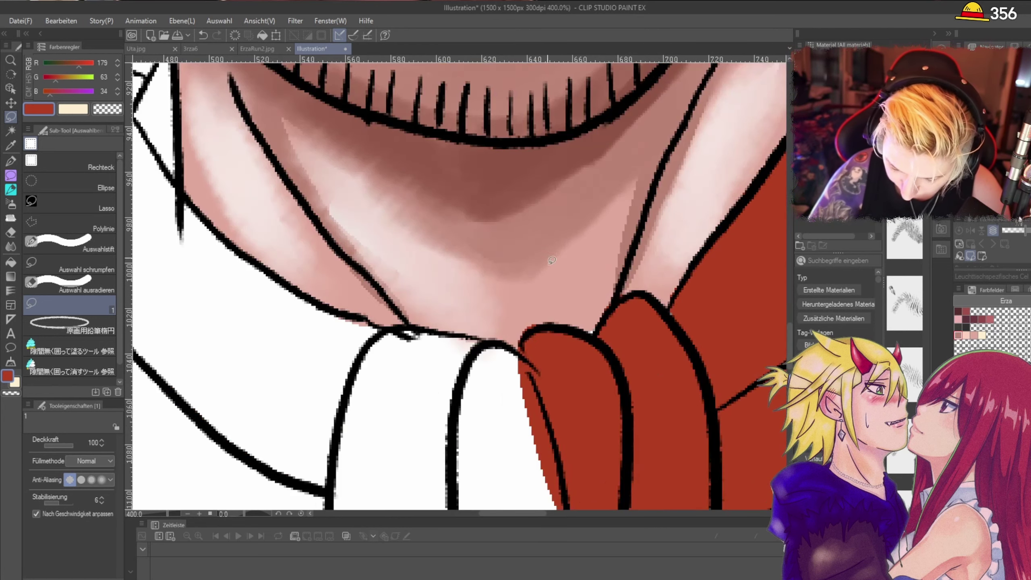
{"action": "scroll", "coordinate": [507, 357], "scroll_direction": "down", "scroll_amount": 4}
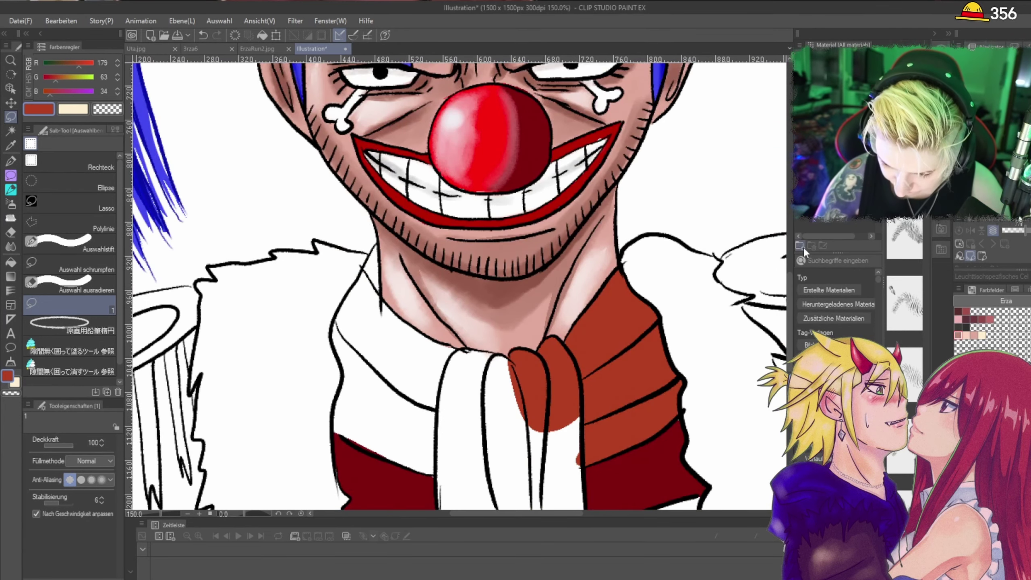
{"action": "left_click_drag", "start_coordinate": [789, 297], "coordinate": [789, 323]}
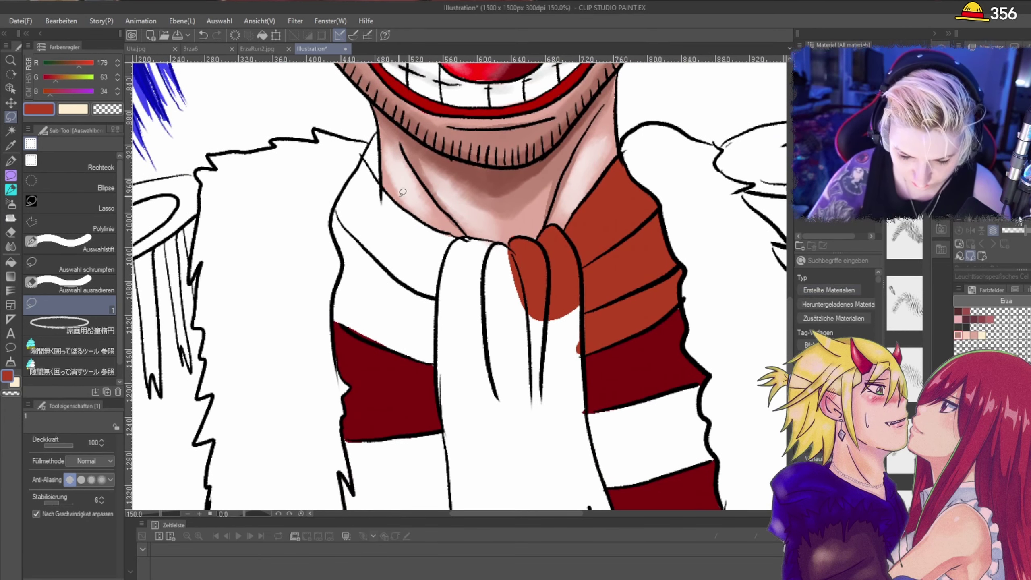
{"action": "scroll", "coordinate": [377, 137], "scroll_direction": "up", "scroll_amount": 5}
{"action": "mouse_move", "coordinate": [388, 87]}
{"action": "left_mouse_down"}
{"action": "mouse_move", "coordinate": [315, 217]}
{"action": "mouse_move", "coordinate": [367, 313]}
{"action": "mouse_move", "coordinate": [396, 341]}
{"action": "mouse_move", "coordinate": [390, 98]}
{"action": "left_mouse_up"}
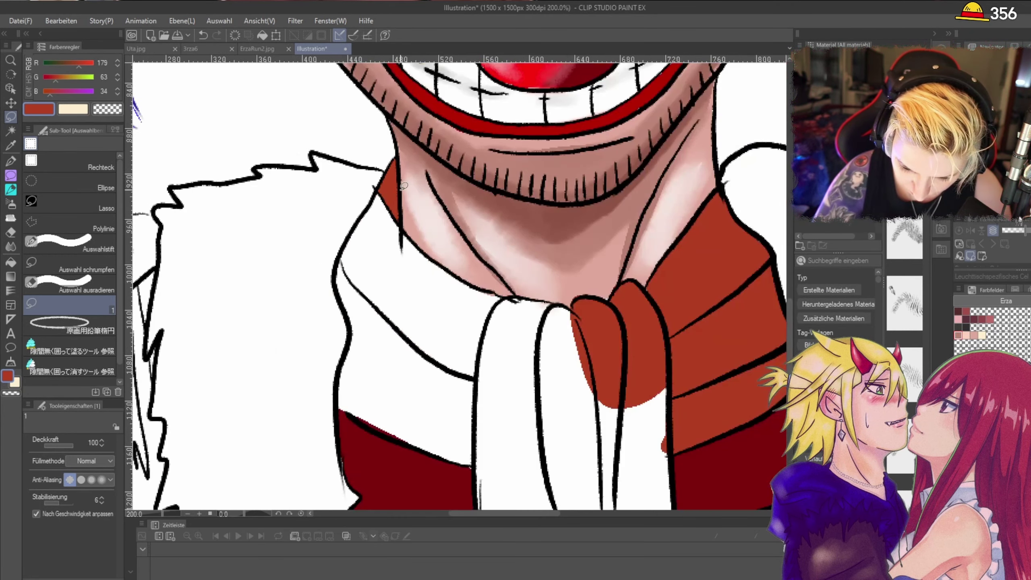
{"action": "scroll", "coordinate": [396, 191], "scroll_direction": "down", "scroll_amount": 4}
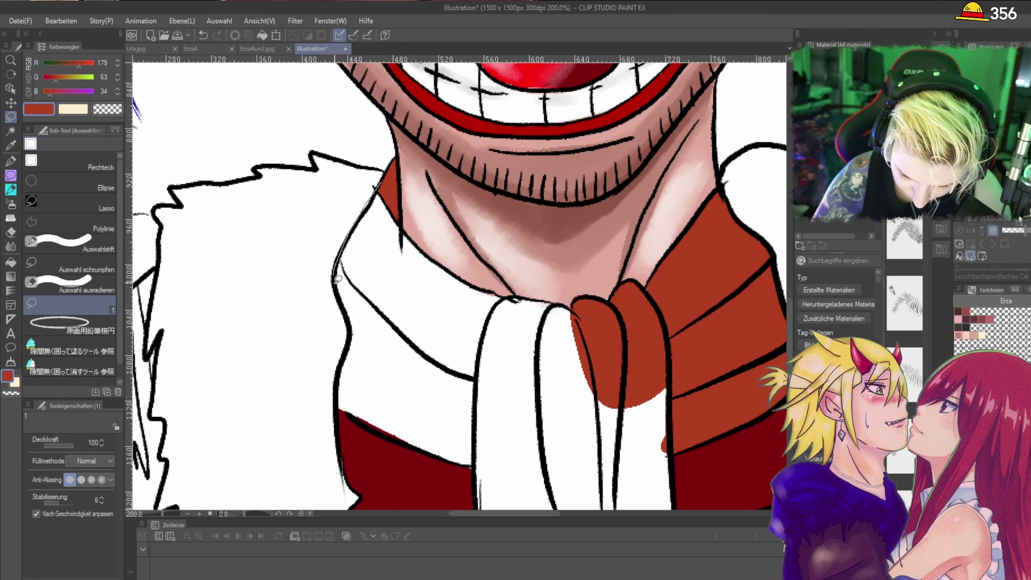
{"action": "mouse_move", "coordinate": [337, 280]}
{"action": "left_mouse_down"}
{"action": "mouse_move", "coordinate": [349, 340]}
{"action": "mouse_move", "coordinate": [342, 402]}
{"action": "mouse_move", "coordinate": [474, 464]}
{"action": "mouse_move", "coordinate": [488, 405]}
{"action": "mouse_move", "coordinate": [470, 329]}
{"action": "mouse_move", "coordinate": [410, 263]}
{"action": "mouse_move", "coordinate": [392, 199]}
{"action": "left_mouse_up"}
{"action": "mouse_move", "coordinate": [480, 441]}
{"action": "left_mouse_down"}
{"action": "mouse_move", "coordinate": [443, 431]}
{"action": "mouse_move", "coordinate": [431, 452]}
{"action": "mouse_move", "coordinate": [461, 466]}
{"action": "mouse_move", "coordinate": [470, 443]}
{"action": "mouse_move", "coordinate": [432, 446]}
{"action": "mouse_move", "coordinate": [489, 454]}
{"action": "left_mouse_up"}
{"action": "key", "text": "ctrl+z"}
{"action": "left_click_drag", "start_coordinate": [492, 417], "coordinate": [489, 410]}
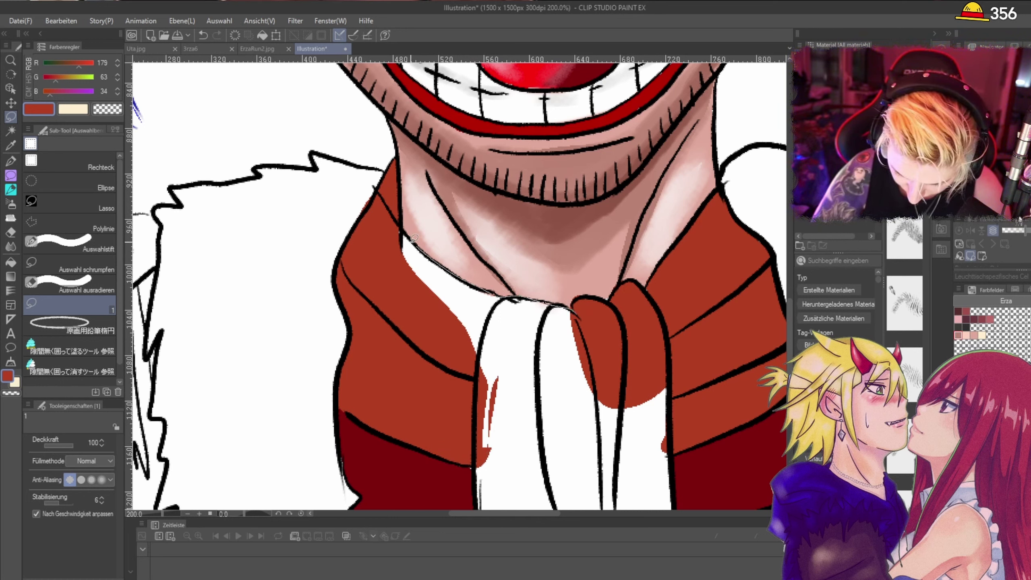
{"action": "mouse_move", "coordinate": [414, 238]}
{"action": "left_mouse_down"}
{"action": "mouse_move", "coordinate": [488, 388]}
{"action": "mouse_move", "coordinate": [590, 418]}
{"action": "left_mouse_up"}
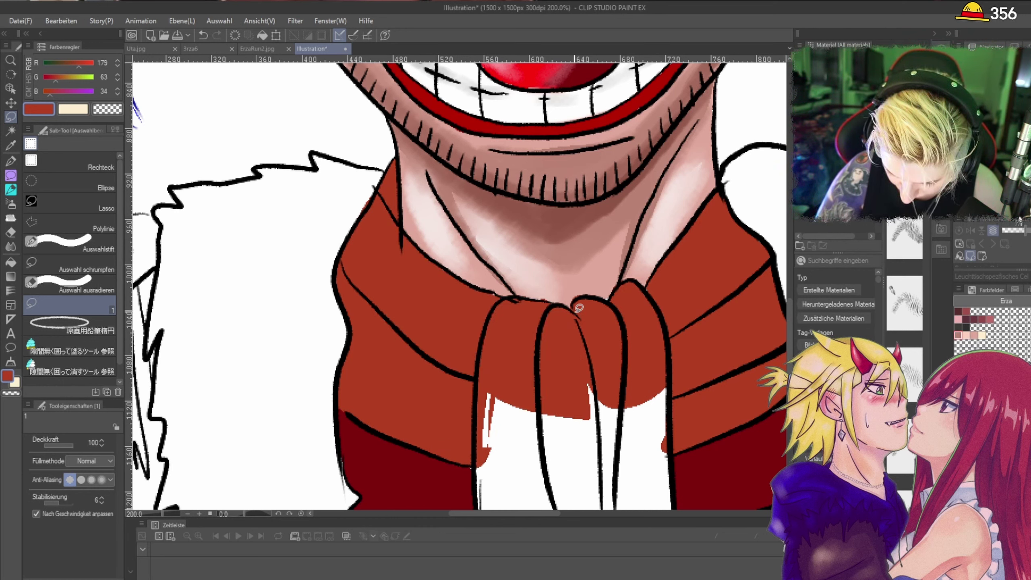
{"action": "mouse_move", "coordinate": [545, 336]}
{"action": "left_mouse_down"}
{"action": "mouse_move", "coordinate": [615, 465]}
{"action": "mouse_move", "coordinate": [604, 331]}
{"action": "mouse_move", "coordinate": [576, 334]}
{"action": "left_mouse_up"}
Step: Fill the left half of the scarf's hanging end with brick red, down into its pointed left tip
{"action": "scroll", "coordinate": [458, 284], "scroll_direction": "down", "scroll_amount": 5}
{"action": "scroll", "coordinate": [502, 224], "scroll_direction": "down", "scroll_amount": 1}
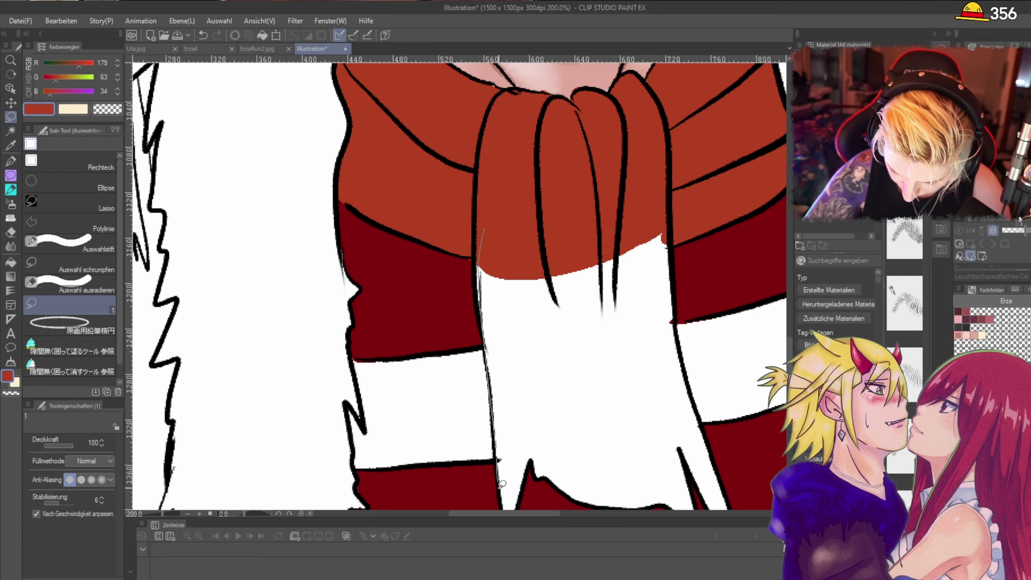
{"action": "left_click_drag", "start_coordinate": [602, 331], "coordinate": [488, 220]}
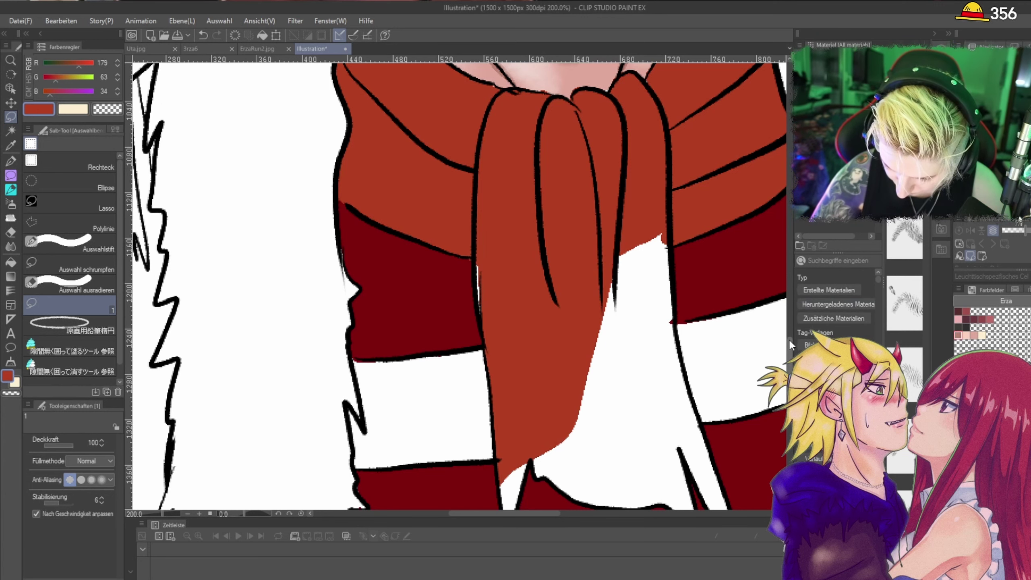
{"action": "scroll", "coordinate": [611, 262], "scroll_direction": "down", "scroll_amount": 2}
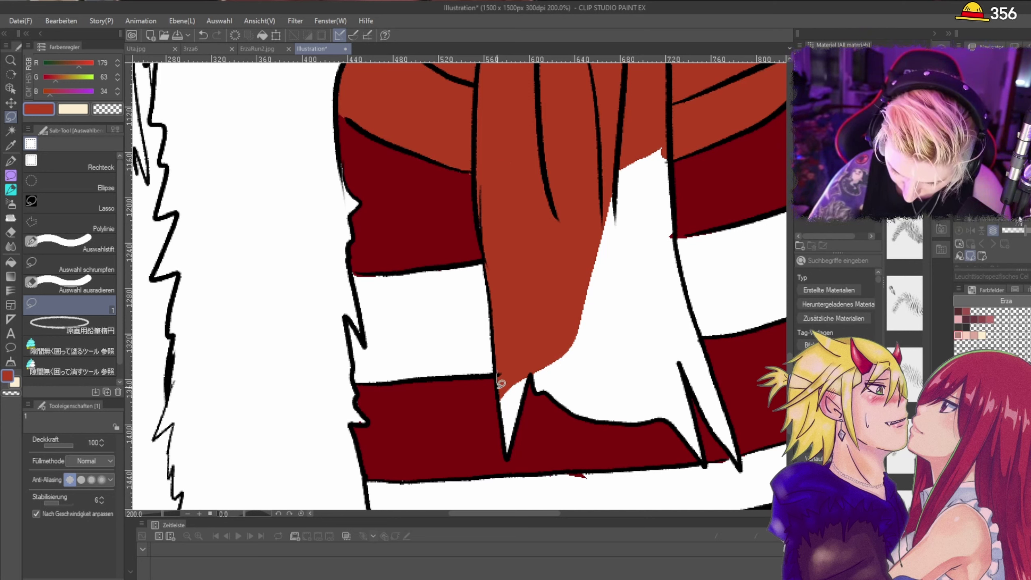
{"action": "left_click_drag", "start_coordinate": [525, 409], "coordinate": [535, 373]}
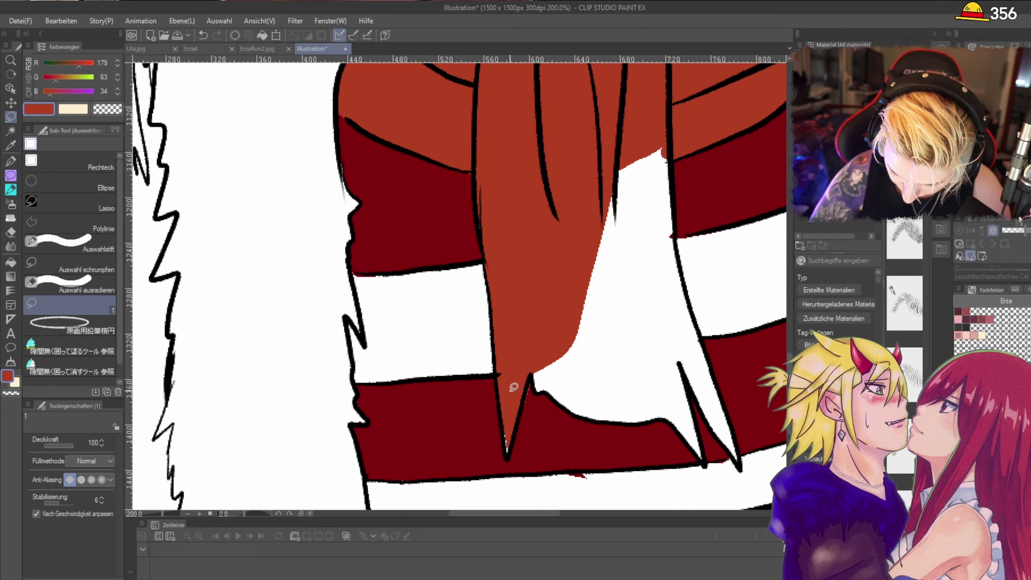
{"action": "key", "text": "ctrl+z"}
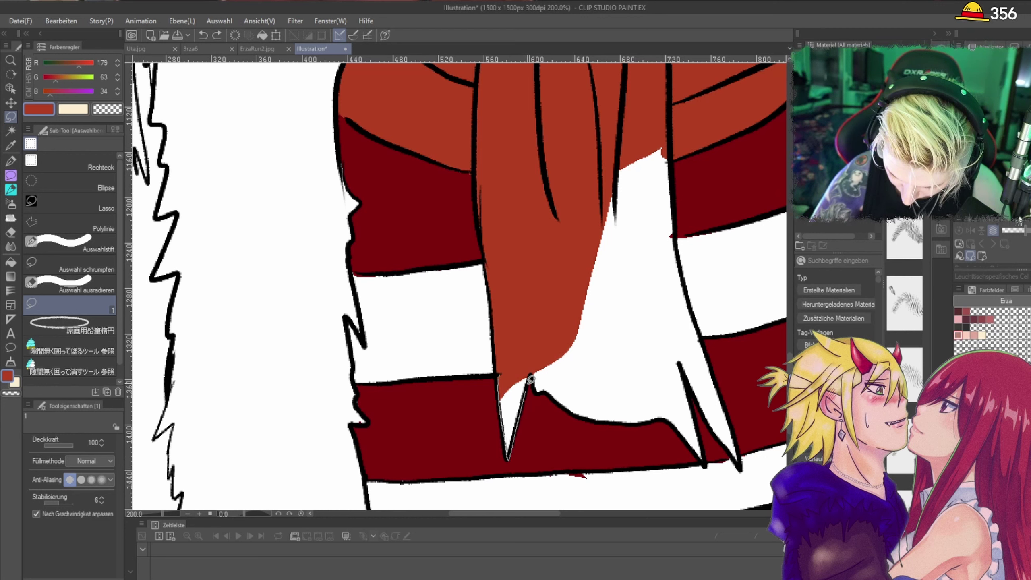
{"action": "mouse_move", "coordinate": [531, 379]}
{"action": "left_mouse_down"}
{"action": "mouse_move", "coordinate": [536, 316]}
{"action": "mouse_move", "coordinate": [579, 365]}
{"action": "left_mouse_up"}
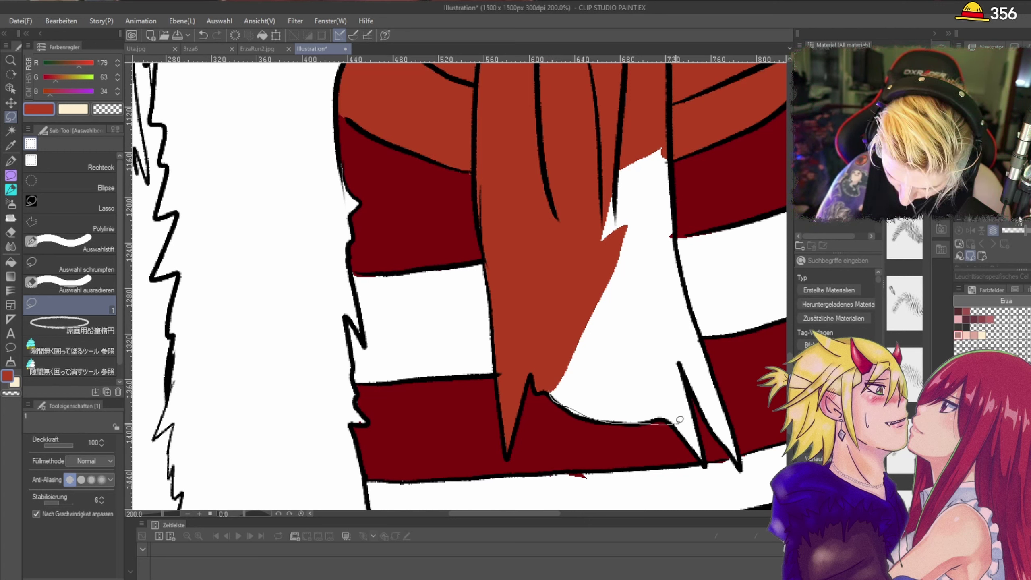
Step: Extend the brick red across the middle of the hanging scarf end, following its curved hem into the inner right tip
{"action": "left_click_drag", "start_coordinate": [679, 420], "coordinate": [672, 421]}
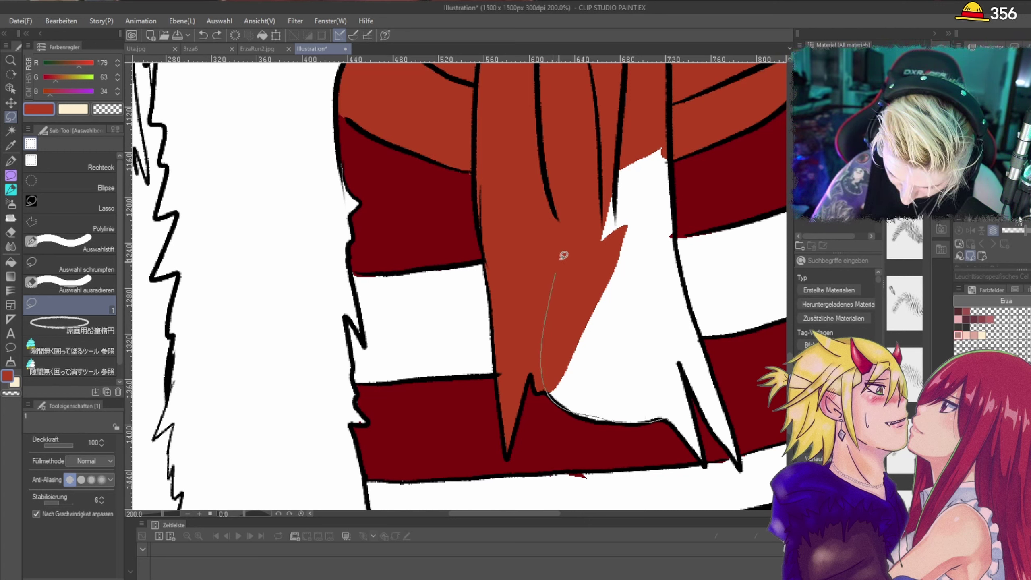
{"action": "left_click_drag", "start_coordinate": [664, 344], "coordinate": [684, 404]}
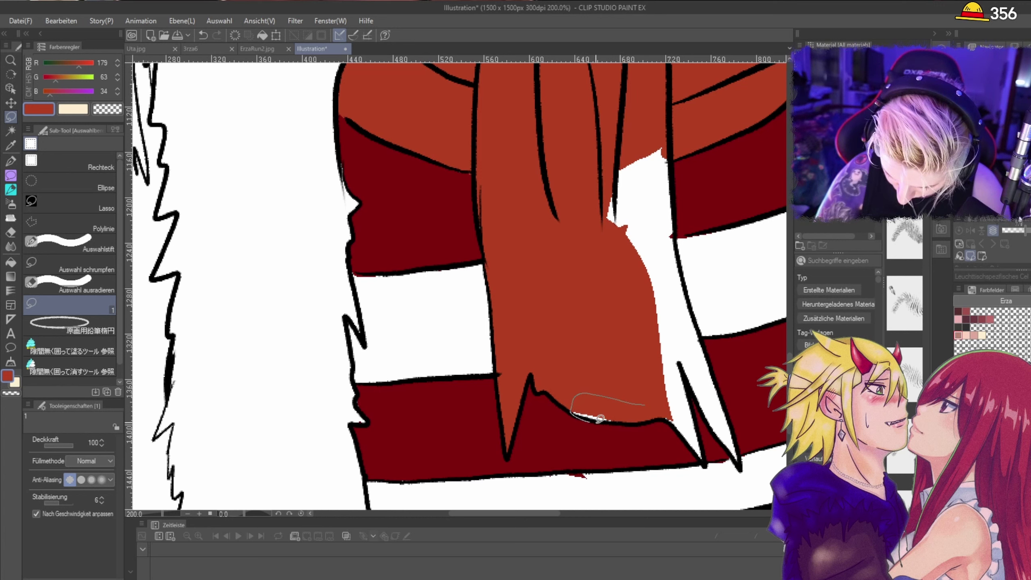
{"action": "mouse_move", "coordinate": [600, 418]}
{"action": "left_mouse_down"}
{"action": "mouse_move", "coordinate": [669, 401]}
{"action": "mouse_move", "coordinate": [690, 419]}
{"action": "left_mouse_up"}
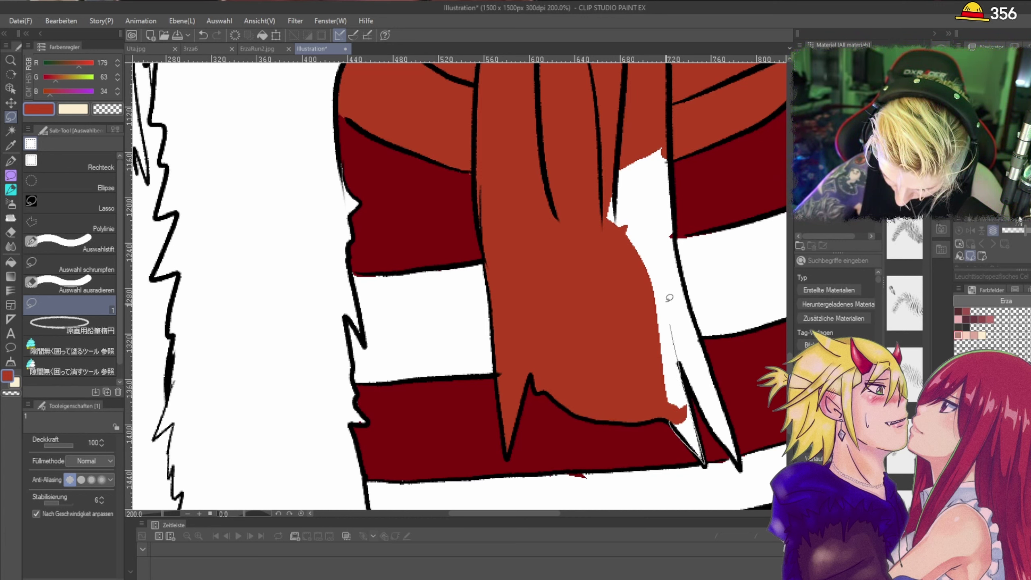
{"action": "mouse_move", "coordinate": [669, 297]}
{"action": "left_mouse_down"}
{"action": "mouse_move", "coordinate": [644, 169]}
{"action": "mouse_move", "coordinate": [606, 157]}
{"action": "left_mouse_up"}
{"action": "left_click_drag", "start_coordinate": [656, 391], "coordinate": [657, 393]}
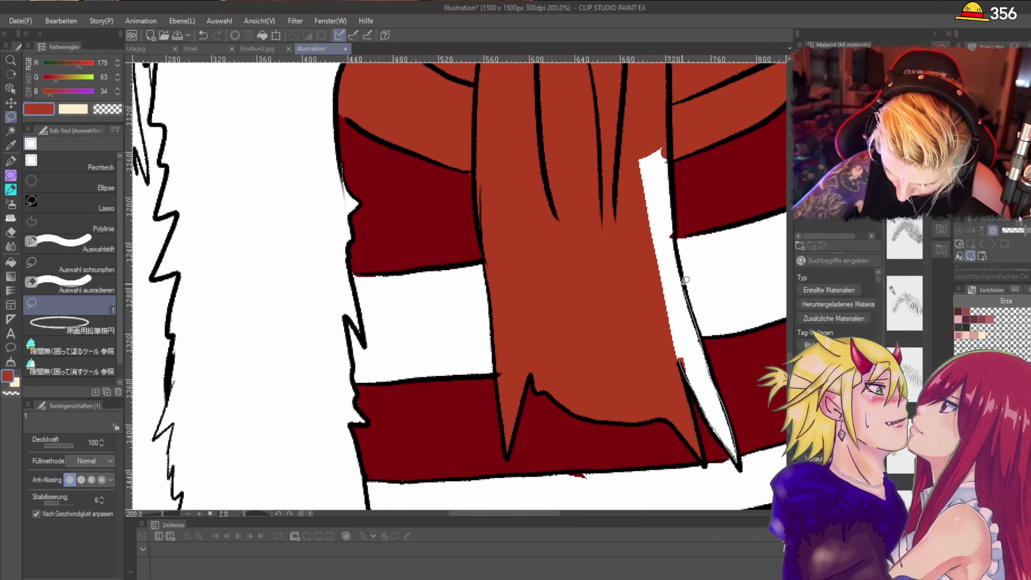
Step: Fill the remaining right strip and outermost tip of the scarf end with brick red, closing the small white gaps
{"action": "mouse_move", "coordinate": [674, 167]}
{"action": "left_mouse_down"}
{"action": "mouse_move", "coordinate": [637, 155]}
{"action": "mouse_move", "coordinate": [656, 308]}
{"action": "mouse_move", "coordinate": [683, 371]}
{"action": "left_mouse_up"}
{"action": "mouse_move", "coordinate": [685, 324]}
{"action": "left_mouse_down"}
{"action": "mouse_move", "coordinate": [718, 426]}
{"action": "mouse_move", "coordinate": [707, 376]}
{"action": "left_mouse_up"}
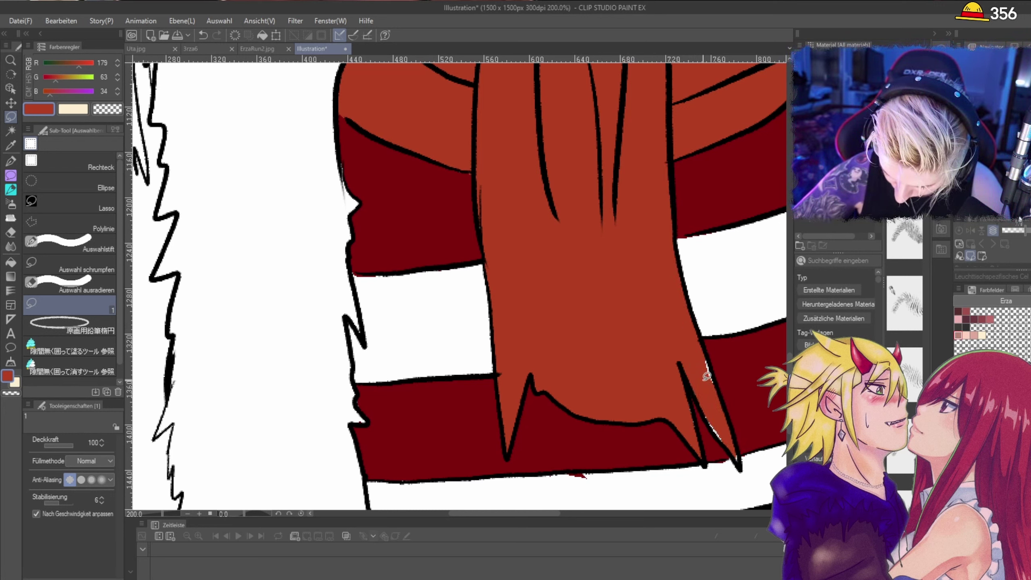
{"action": "mouse_move", "coordinate": [713, 424]}
{"action": "left_mouse_down"}
{"action": "mouse_move", "coordinate": [702, 357]}
{"action": "mouse_move", "coordinate": [709, 369]}
{"action": "left_mouse_up"}
{"action": "left_click_drag", "start_coordinate": [735, 463], "coordinate": [732, 445]}
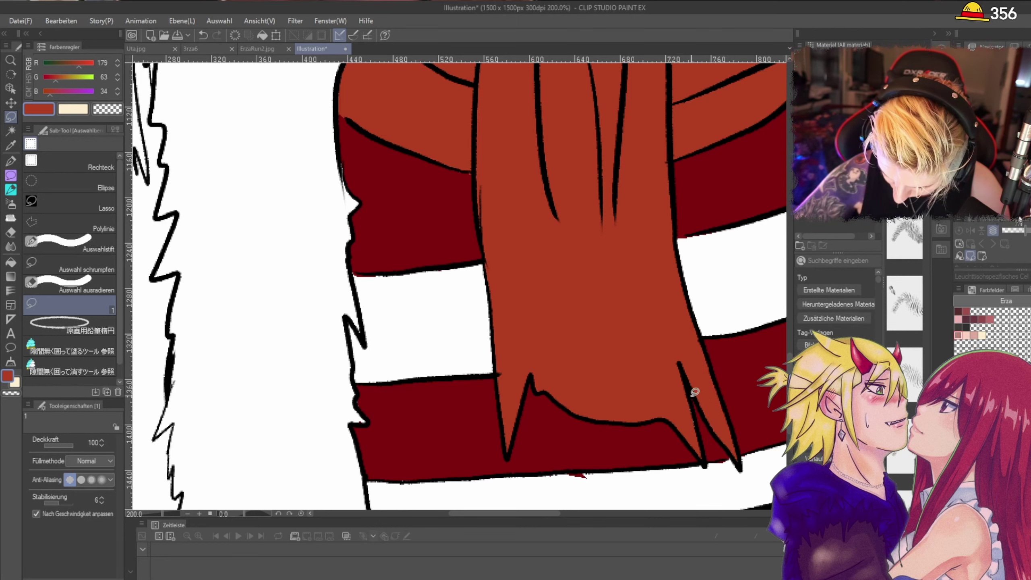
{"action": "mouse_move", "coordinate": [682, 380]}
{"action": "left_mouse_down"}
{"action": "mouse_move", "coordinate": [695, 433]}
{"action": "mouse_move", "coordinate": [685, 388]}
{"action": "left_mouse_up"}
Step: Block in the main body of the pirate hat with the same brick red between the two blue hair tufts
{"action": "scroll", "coordinate": [687, 346], "scroll_direction": "down", "scroll_amount": 3}
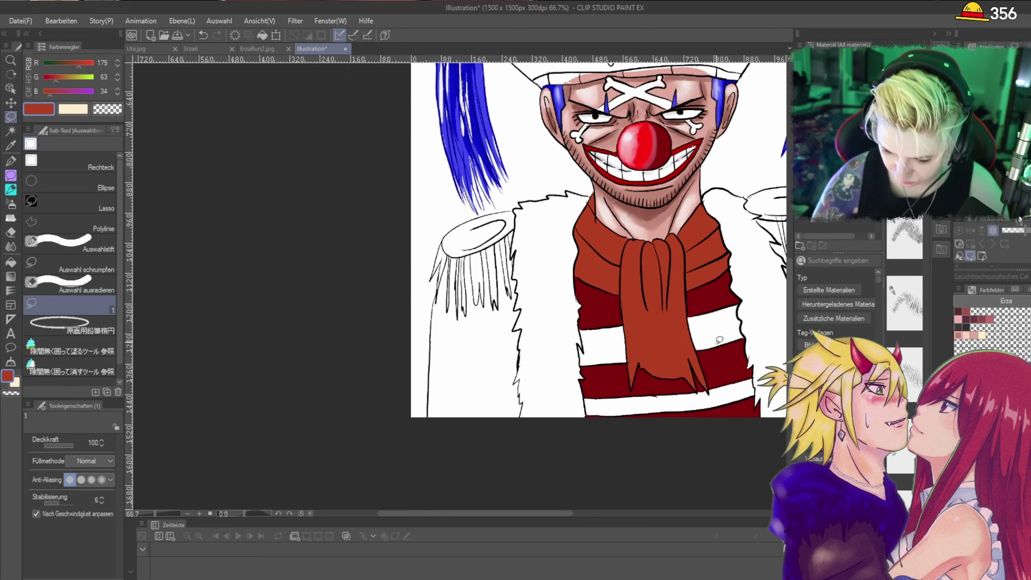
{"action": "left_click_drag", "start_coordinate": [558, 513], "coordinate": [611, 512]}
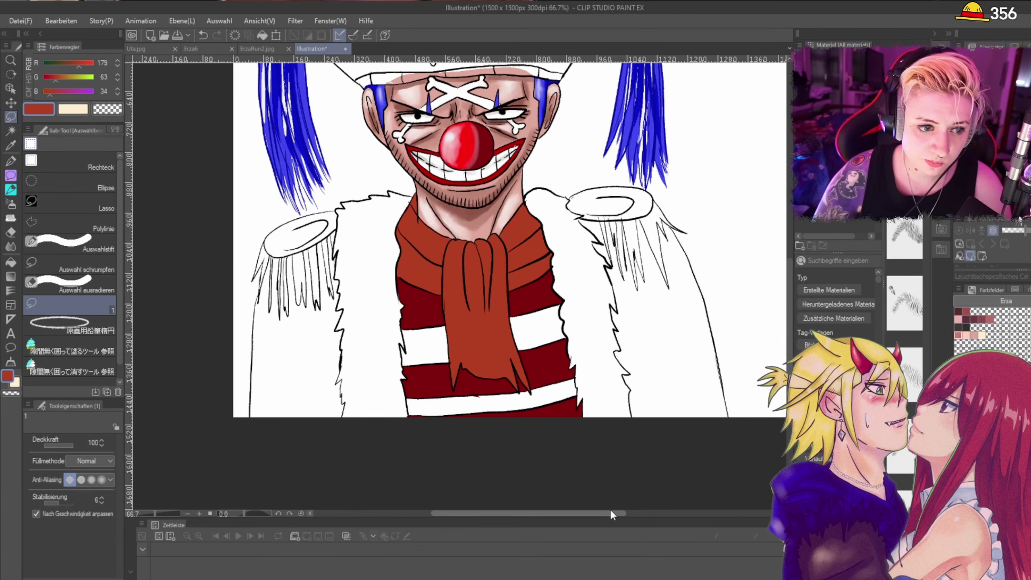
{"action": "left_click_drag", "start_coordinate": [787, 307], "coordinate": [797, 235]}
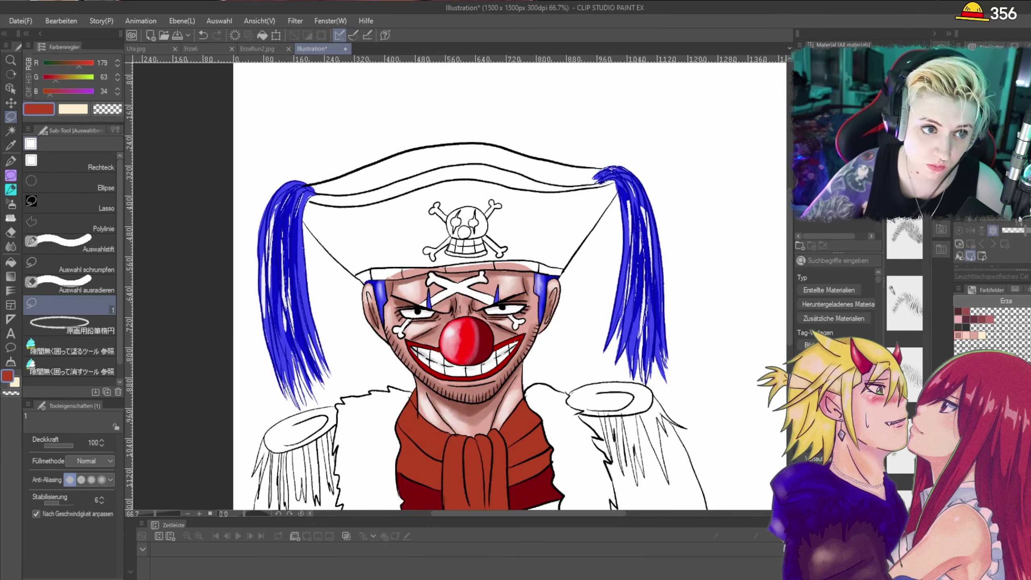
{"action": "scroll", "coordinate": [430, 214], "scroll_direction": "up", "scroll_amount": 1}
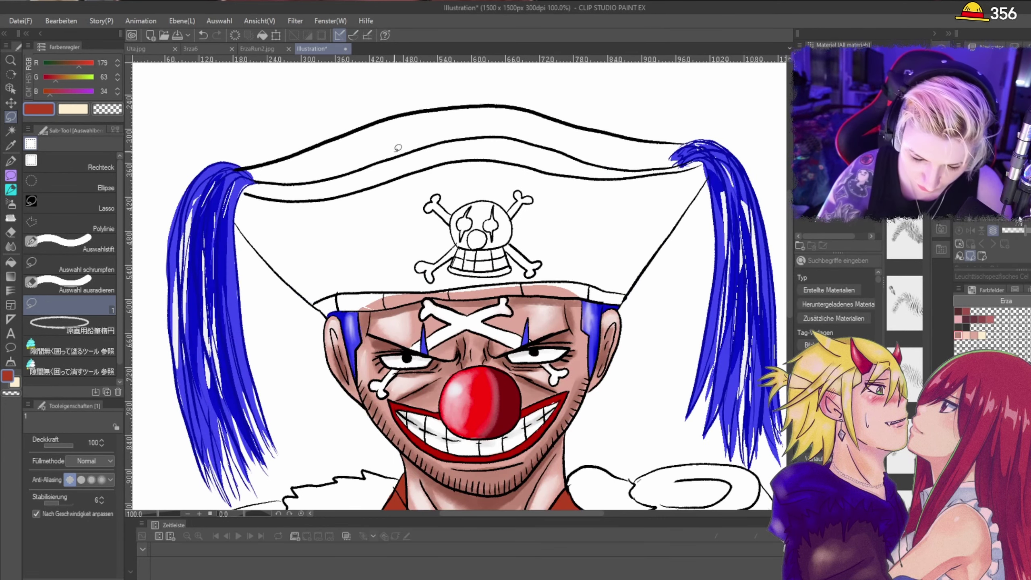
{"action": "mouse_move", "coordinate": [388, 150]}
{"action": "left_mouse_down"}
{"action": "mouse_move", "coordinate": [300, 150]}
{"action": "mouse_move", "coordinate": [272, 234]}
{"action": "left_mouse_up"}
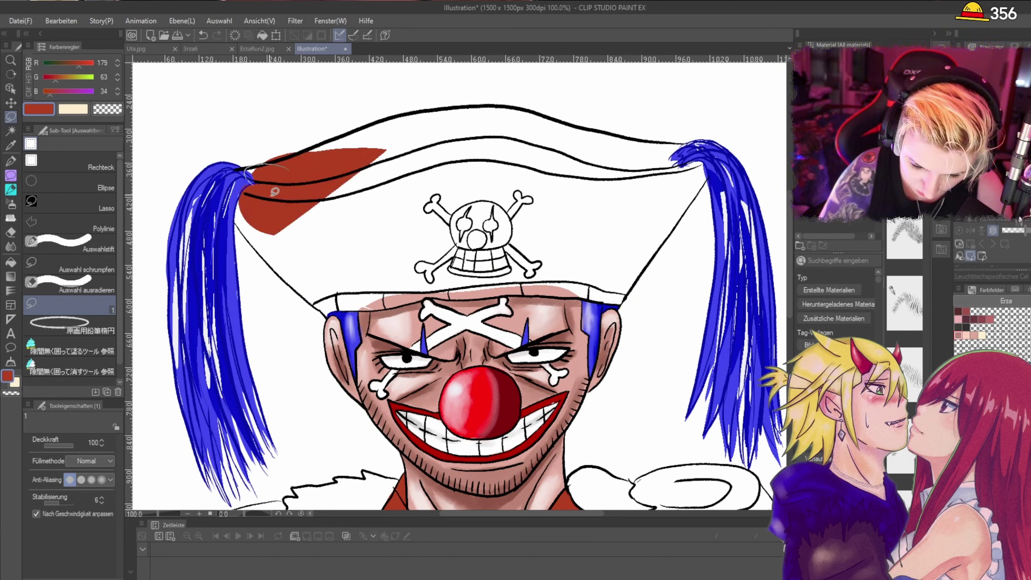
{"action": "left_click_drag", "start_coordinate": [275, 192], "coordinate": [257, 179]}
{"action": "mouse_move", "coordinate": [276, 258]}
{"action": "left_mouse_down"}
{"action": "mouse_move", "coordinate": [345, 286]}
{"action": "mouse_move", "coordinate": [630, 263]}
{"action": "mouse_move", "coordinate": [702, 169]}
{"action": "mouse_move", "coordinate": [459, 118]}
{"action": "mouse_move", "coordinate": [296, 154]}
{"action": "mouse_move", "coordinate": [248, 188]}
{"action": "left_mouse_up"}
{"action": "scroll", "coordinate": [380, 270], "scroll_direction": "up", "scroll_amount": 2}
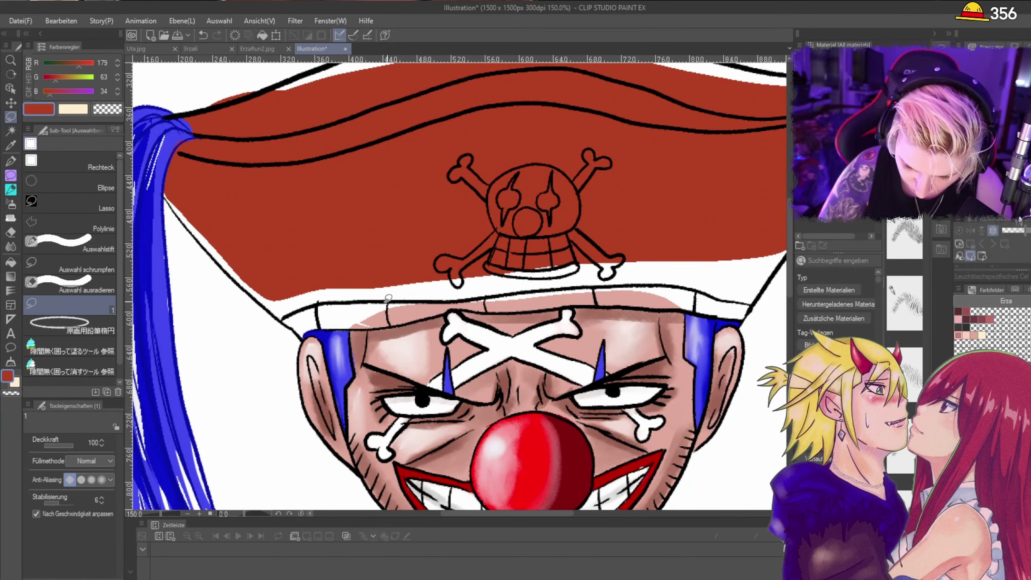
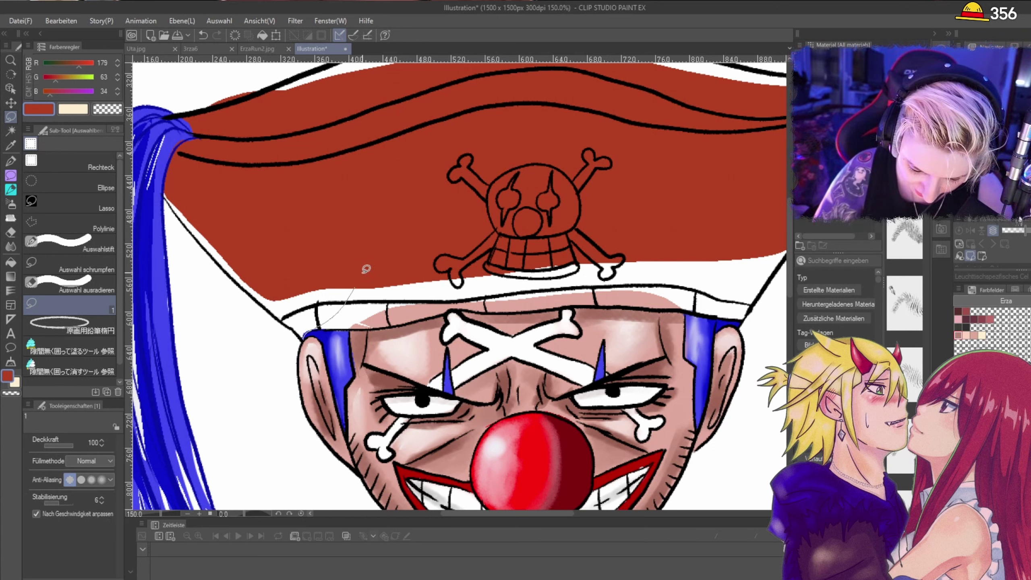
{"action": "mouse_move", "coordinate": [366, 269]}
{"action": "left_mouse_down"}
{"action": "mouse_move", "coordinate": [319, 214]}
{"action": "mouse_move", "coordinate": [266, 273]}
{"action": "left_mouse_up"}
{"action": "left_click_drag", "start_coordinate": [301, 327], "coordinate": [348, 330]}
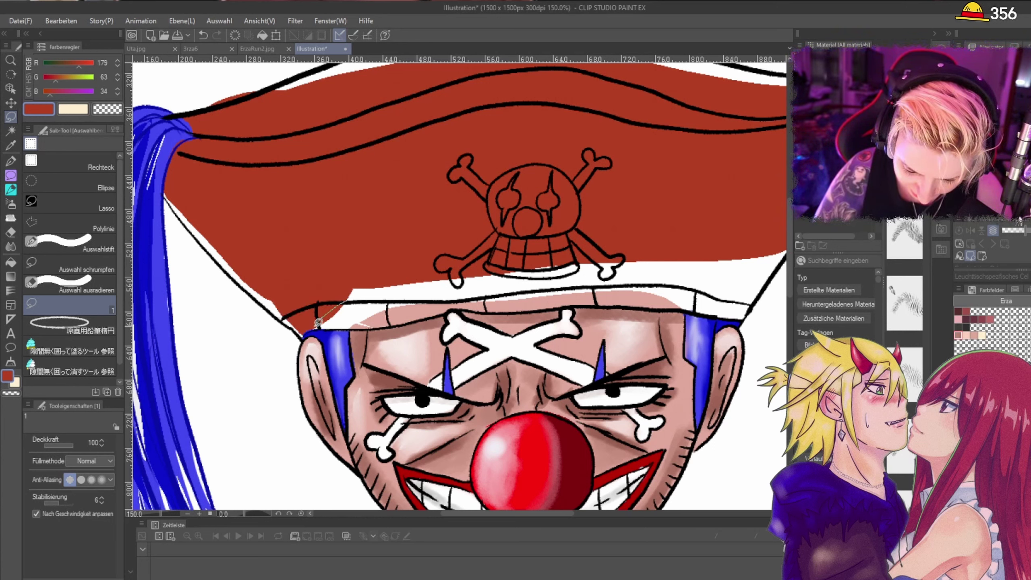
{"action": "left_click_drag", "start_coordinate": [544, 228], "coordinate": [320, 298]}
{"action": "scroll", "coordinate": [455, 307], "scroll_direction": "up", "scroll_amount": 4}
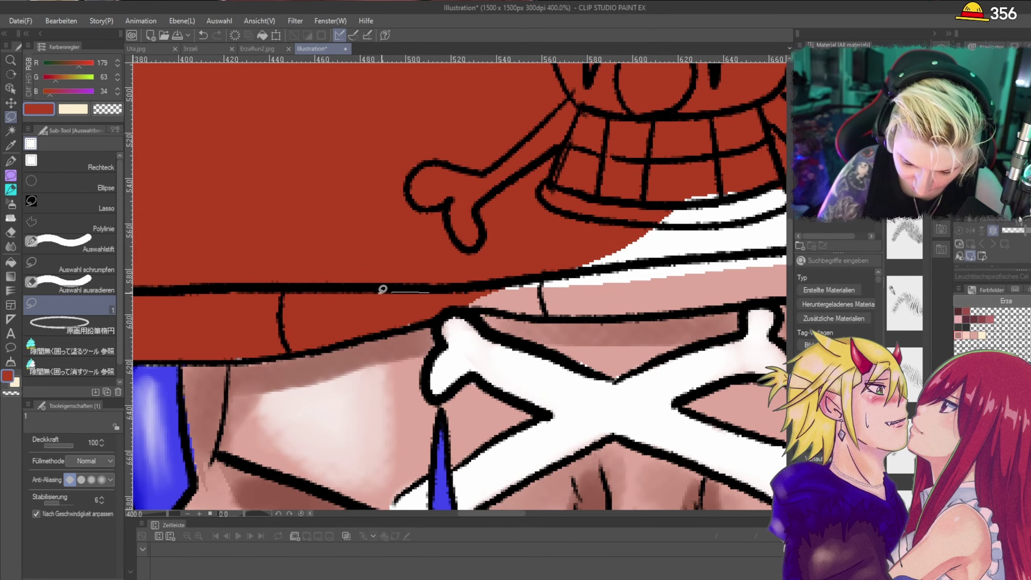
{"action": "scroll", "coordinate": [382, 289], "scroll_direction": "down", "scroll_amount": 3}
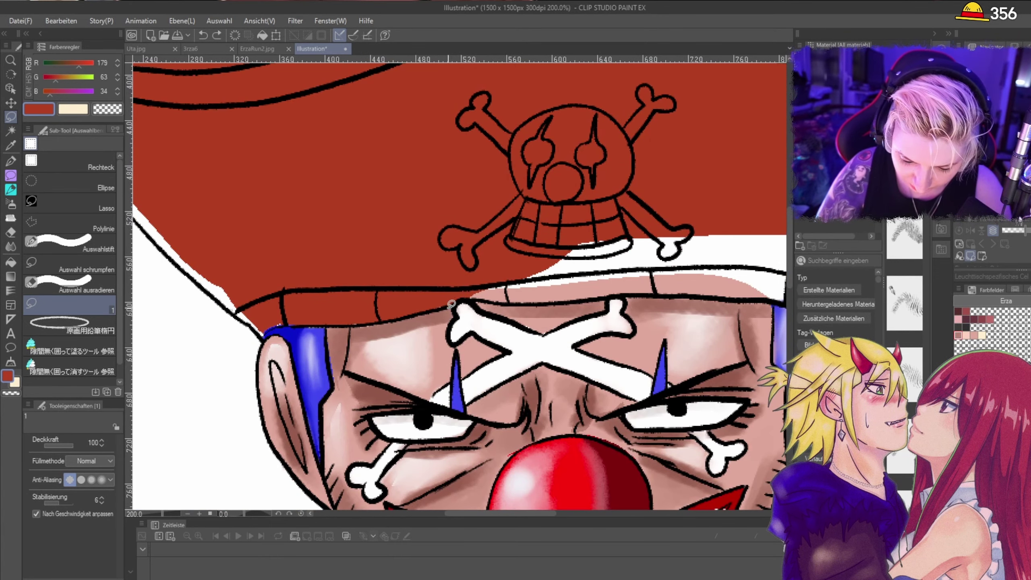
{"action": "key", "text": "ctrl+z"}
{"action": "key", "text": "ctrl+z"}
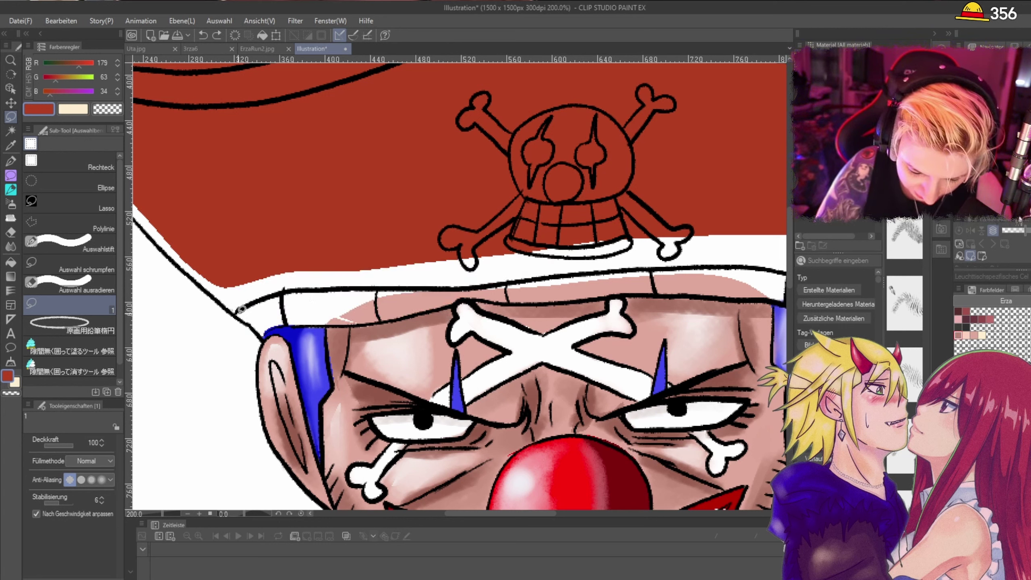
Step: Fill the hat's lower edge with brick red from the left corner to below the skull emblem, leaving the brim band uncoloured
{"action": "mouse_move", "coordinate": [403, 284]}
{"action": "left_mouse_down"}
{"action": "mouse_move", "coordinate": [397, 219]}
{"action": "mouse_move", "coordinate": [238, 247]}
{"action": "left_mouse_up"}
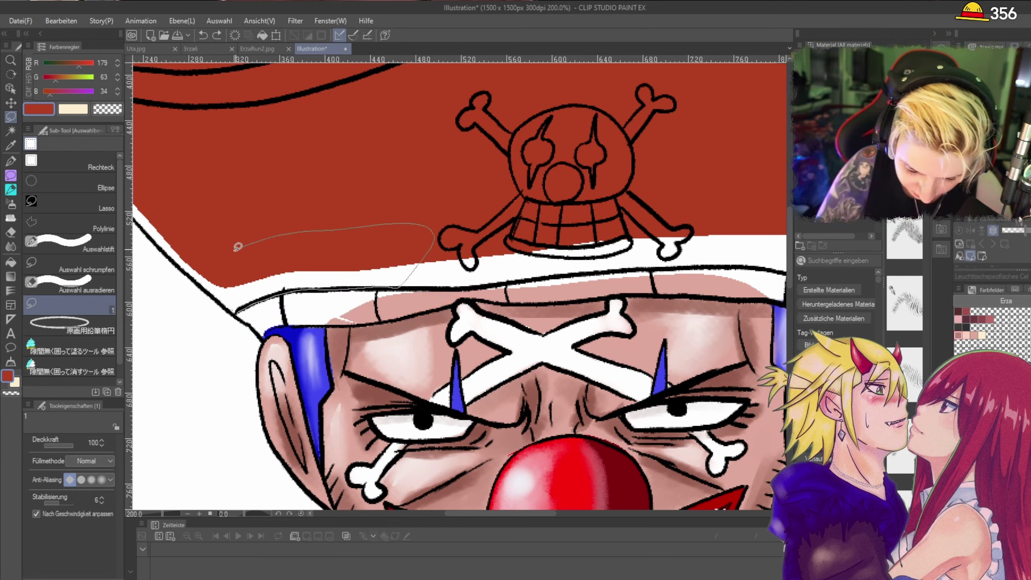
{"action": "left_click_drag", "start_coordinate": [233, 308], "coordinate": [235, 309]}
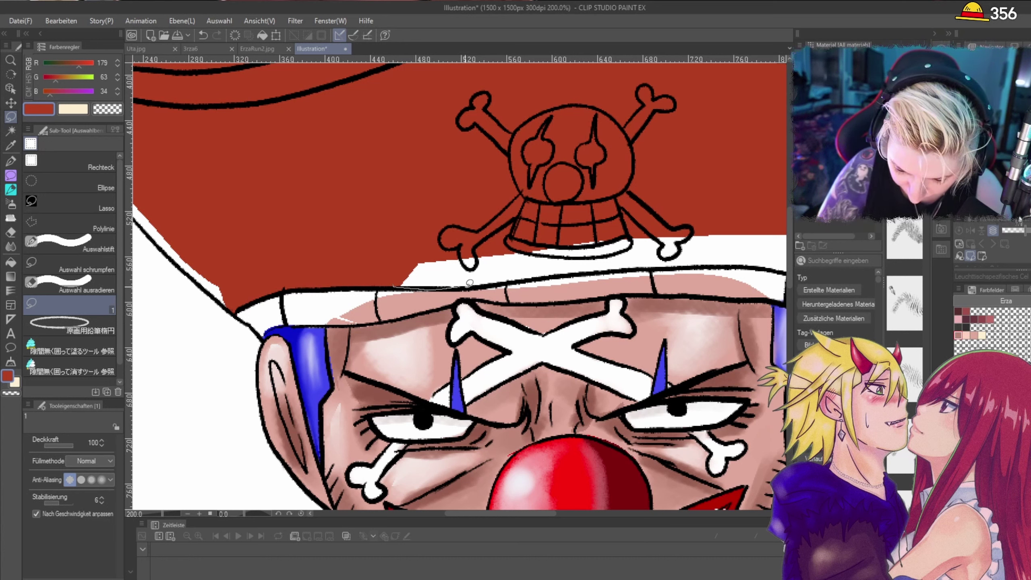
{"action": "mouse_move", "coordinate": [622, 215]}
{"action": "left_mouse_down"}
{"action": "mouse_move", "coordinate": [428, 238]}
{"action": "mouse_move", "coordinate": [396, 280]}
{"action": "left_mouse_up"}
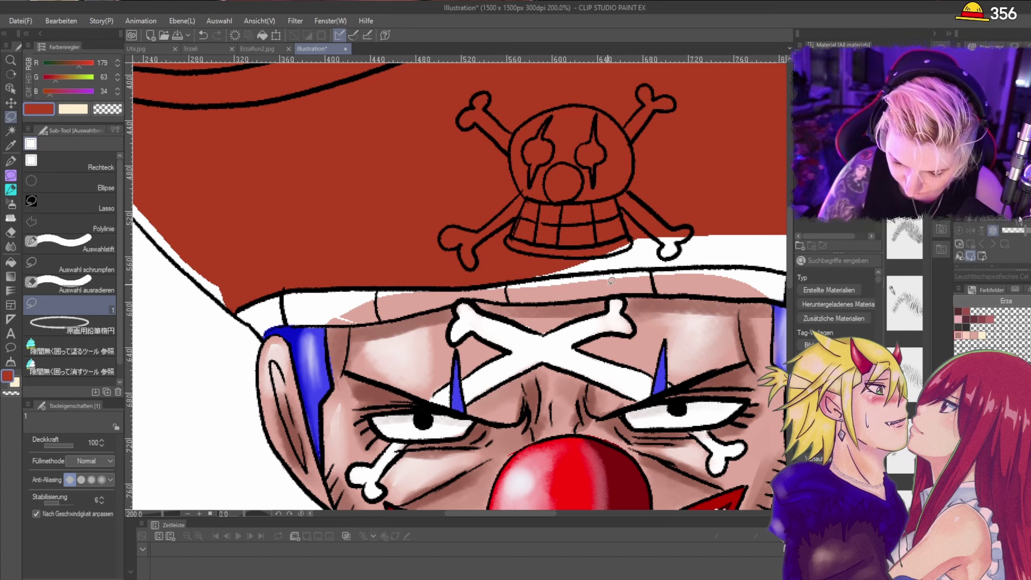
{"action": "mouse_move", "coordinate": [747, 213]}
{"action": "left_mouse_down"}
{"action": "mouse_move", "coordinate": [561, 233]}
{"action": "mouse_move", "coordinate": [527, 278]}
{"action": "left_mouse_up"}
{"action": "mouse_move", "coordinate": [644, 254]}
{"action": "left_mouse_down"}
{"action": "mouse_move", "coordinate": [587, 265]}
{"action": "mouse_move", "coordinate": [675, 258]}
{"action": "mouse_move", "coordinate": [584, 265]}
{"action": "mouse_move", "coordinate": [658, 265]}
{"action": "left_mouse_up"}
Step: Fill the hat's lower right corner and its slanted right edge up to the blue hair with brick red
{"action": "left_click_drag", "start_coordinate": [544, 513], "coordinate": [581, 514]}
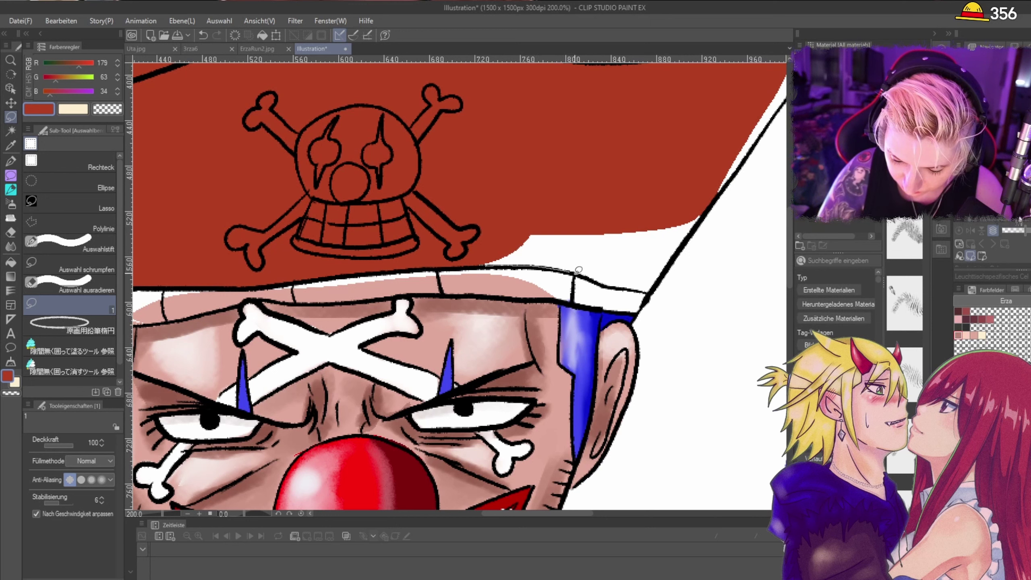
{"action": "mouse_move", "coordinate": [651, 290]}
{"action": "left_mouse_down"}
{"action": "mouse_move", "coordinate": [720, 180]}
{"action": "mouse_move", "coordinate": [594, 191]}
{"action": "mouse_move", "coordinate": [479, 261]}
{"action": "left_mouse_up"}
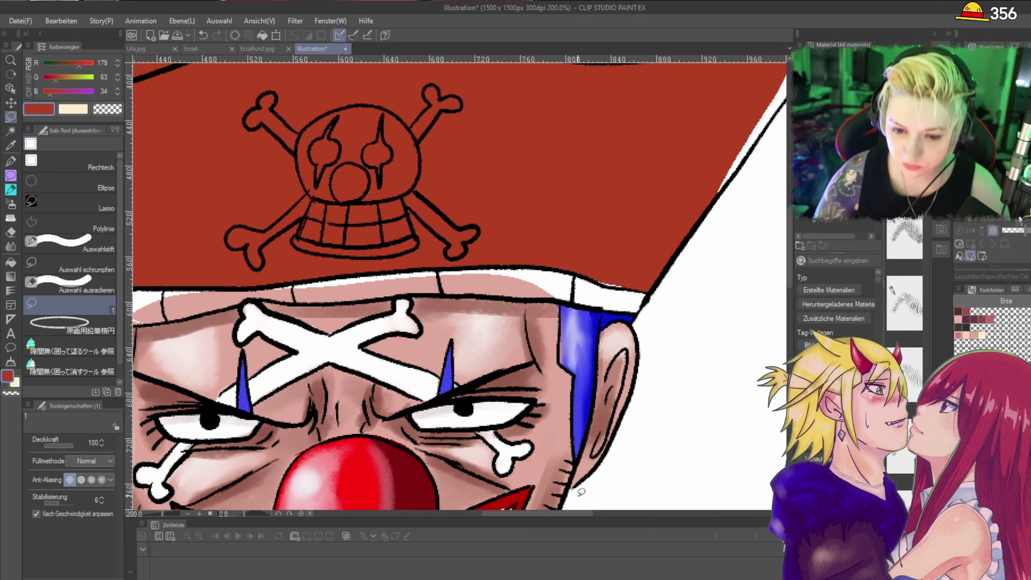
{"action": "left_click_drag", "start_coordinate": [553, 513], "coordinate": [582, 514]}
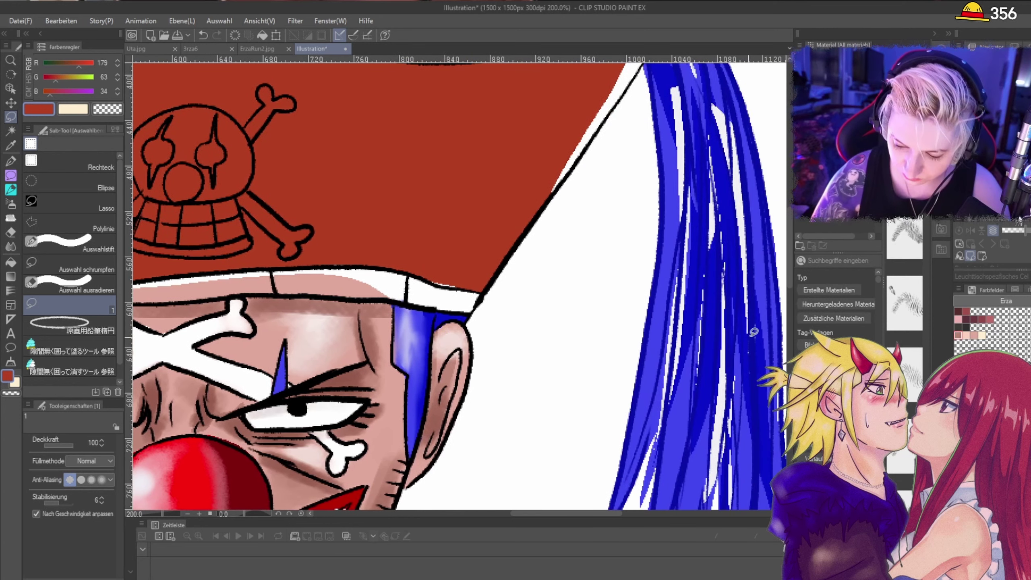
{"action": "left_click_drag", "start_coordinate": [790, 276], "coordinate": [789, 257]}
{"action": "mouse_move", "coordinate": [470, 348]}
{"action": "left_mouse_down"}
{"action": "mouse_move", "coordinate": [431, 352]}
{"action": "mouse_move", "coordinate": [433, 365]}
{"action": "mouse_move", "coordinate": [456, 371]}
{"action": "mouse_move", "coordinate": [483, 341]}
{"action": "left_mouse_up"}
{"action": "mouse_move", "coordinate": [583, 174]}
{"action": "left_mouse_down"}
{"action": "mouse_move", "coordinate": [568, 258]}
{"action": "mouse_move", "coordinate": [643, 149]}
{"action": "mouse_move", "coordinate": [634, 113]}
{"action": "left_mouse_up"}
{"action": "left_click_drag", "start_coordinate": [610, 193], "coordinate": [647, 132]}
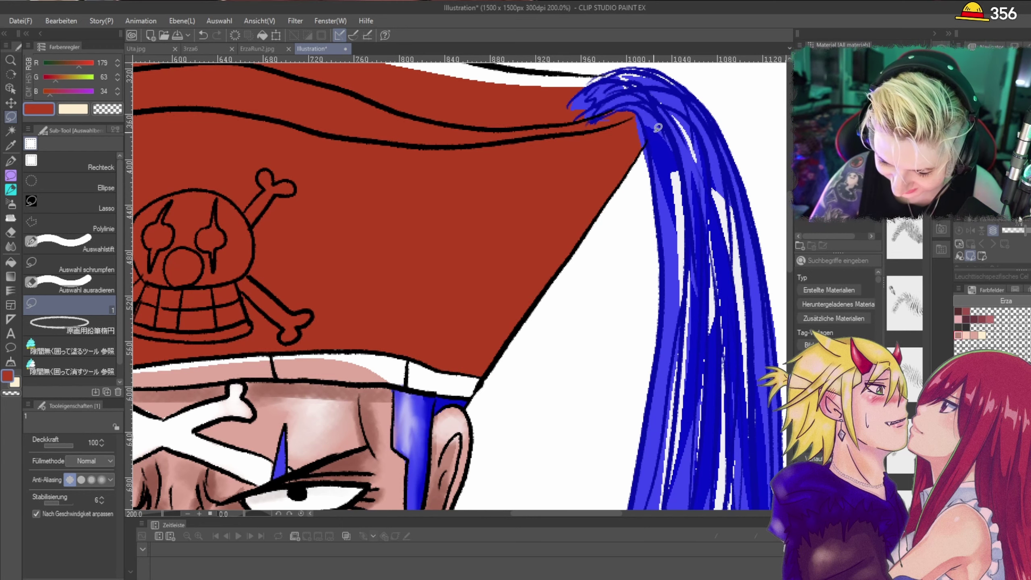
Step: Fill the white gaps along the hat's slanted left edge with brick red, from the blue hair to the brim corner
{"action": "scroll", "coordinate": [650, 93], "scroll_direction": "down", "scroll_amount": 4}
{"action": "scroll", "coordinate": [491, 158], "scroll_direction": "up", "scroll_amount": 3}
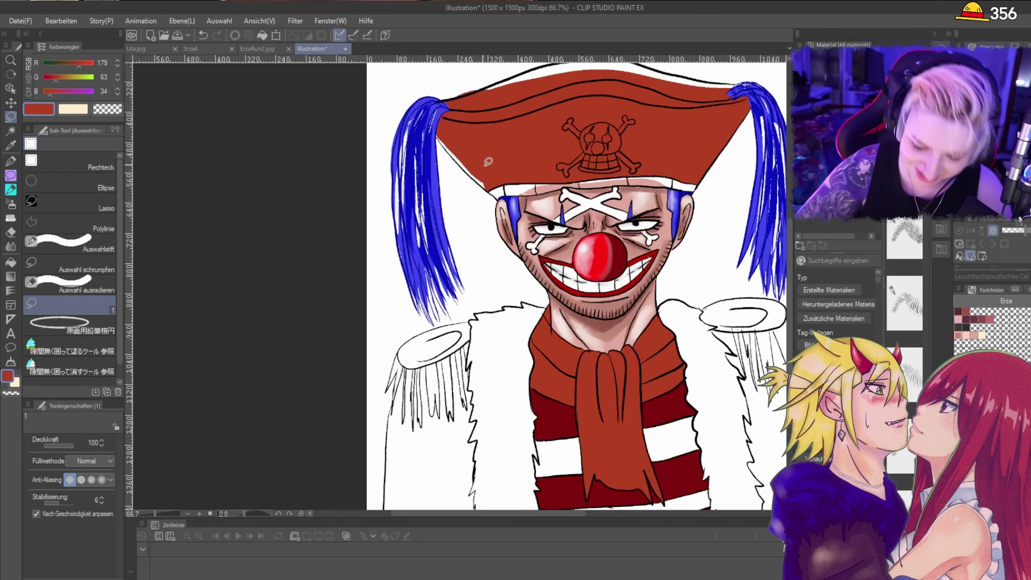
{"action": "left_click_drag", "start_coordinate": [361, 83], "coordinate": [364, 114]}
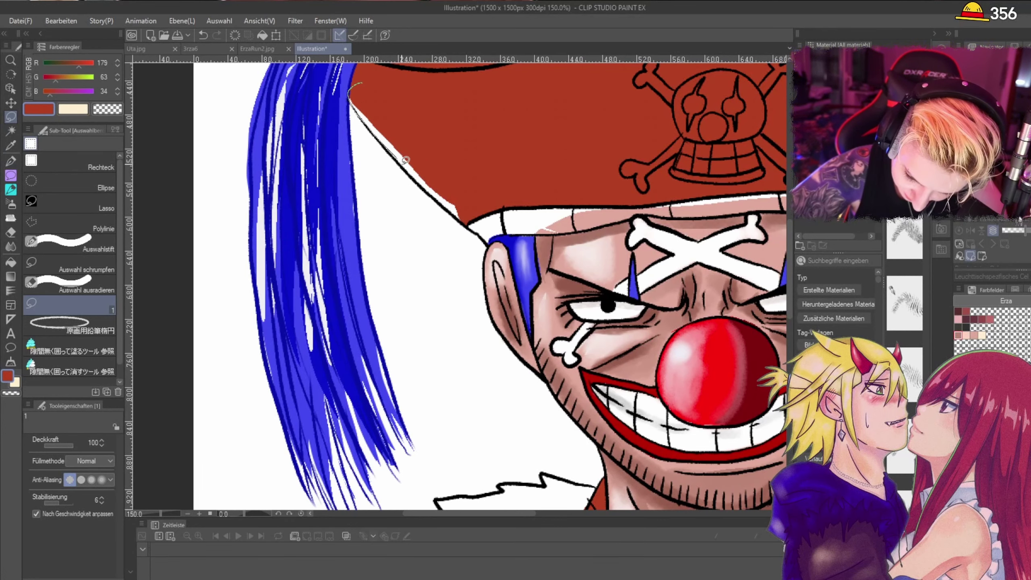
{"action": "left_click_drag", "start_coordinate": [458, 209], "coordinate": [353, 87]}
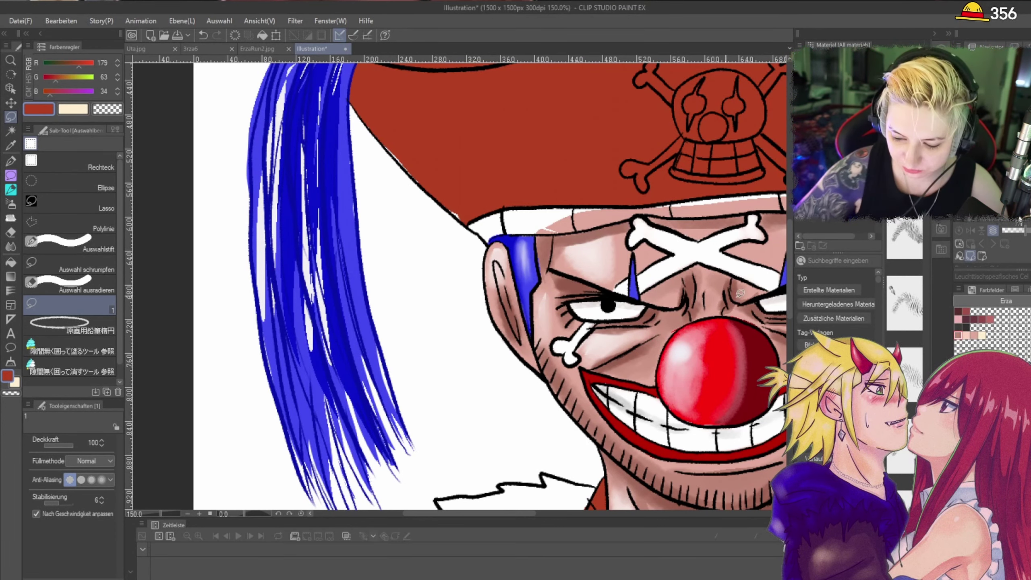
{"action": "scroll", "coordinate": [790, 285], "scroll_direction": "up", "scroll_amount": 2}
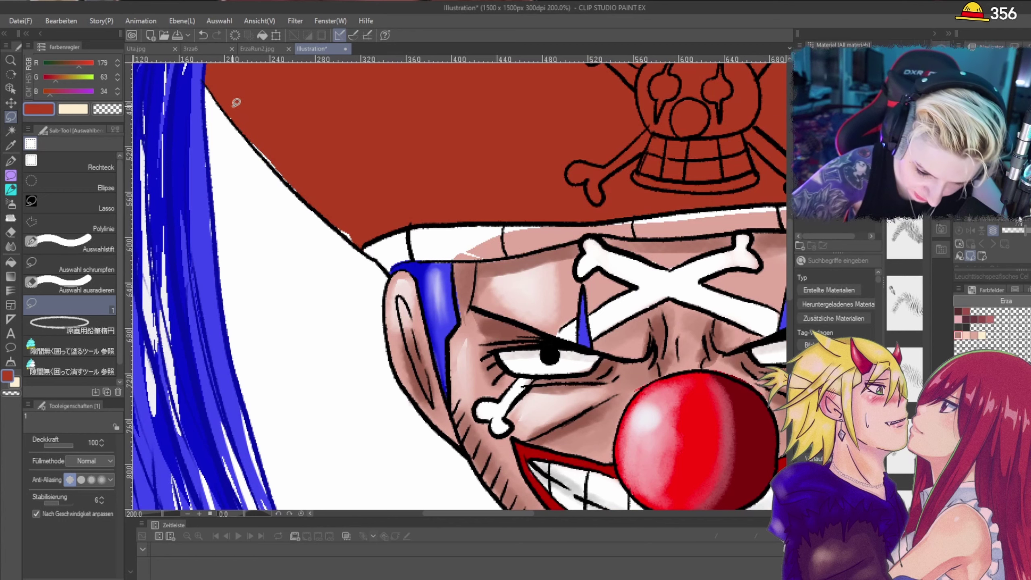
{"action": "left_click_drag", "start_coordinate": [233, 120], "coordinate": [264, 153]}
{"action": "mouse_move", "coordinate": [299, 189]}
{"action": "left_mouse_down"}
{"action": "mouse_move", "coordinate": [252, 122]}
{"action": "mouse_move", "coordinate": [351, 240]}
{"action": "mouse_move", "coordinate": [327, 162]}
{"action": "left_mouse_up"}
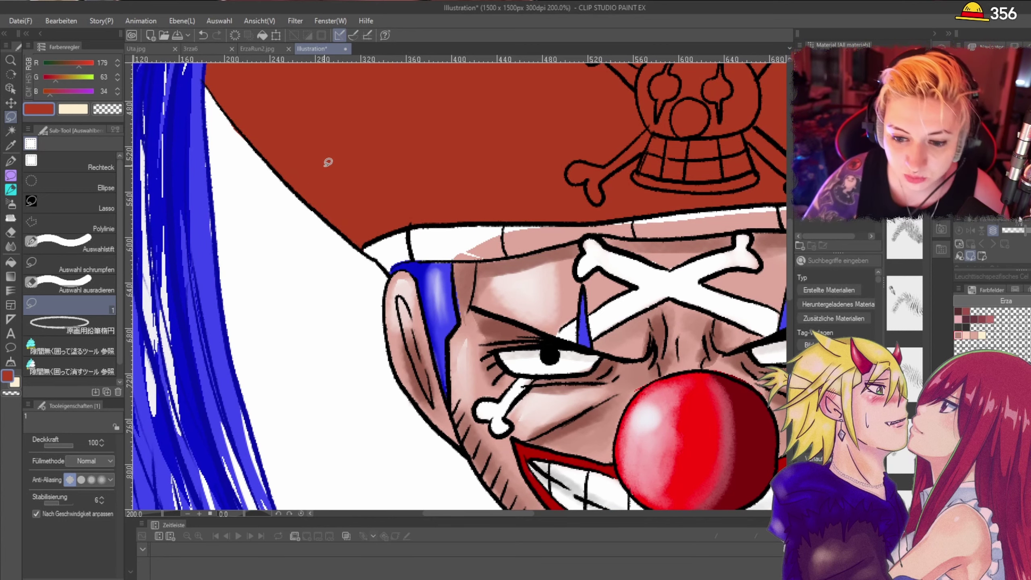
Step: Fill the white gap along the hat's upper edge with brick red, from the right blue hair tuft to left of the skull emblem
{"action": "scroll", "coordinate": [790, 229], "scroll_direction": "down", "scroll_amount": 2}
{"action": "left_click_drag", "start_coordinate": [791, 257], "coordinate": [791, 208]}
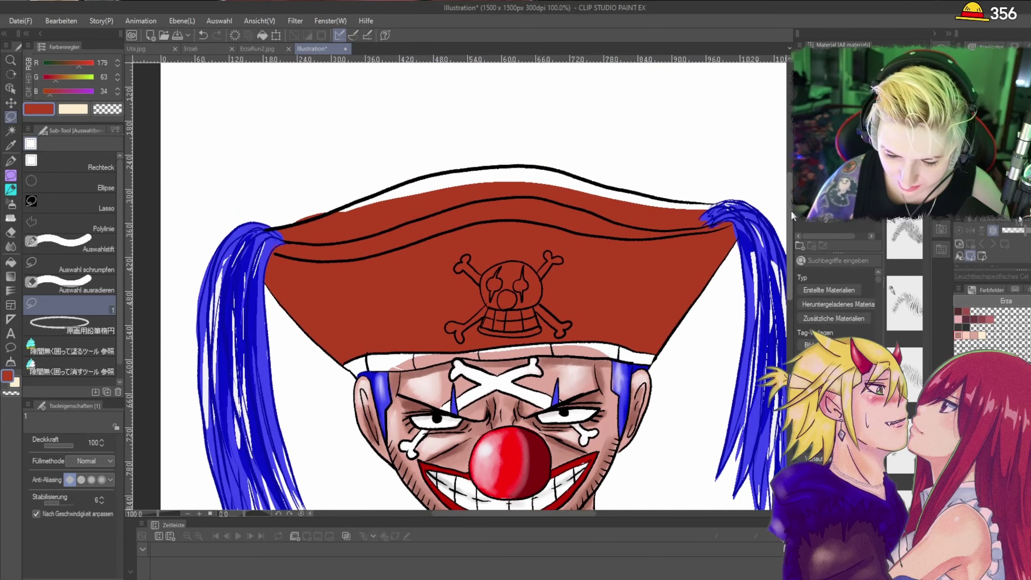
{"action": "scroll", "coordinate": [693, 221], "scroll_direction": "up", "scroll_amount": 2}
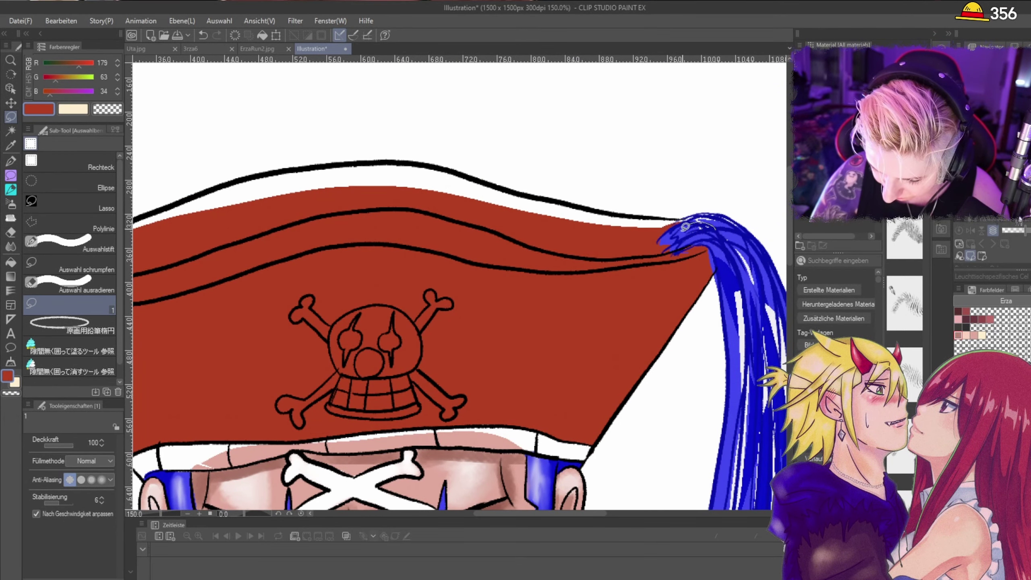
{"action": "mouse_move", "coordinate": [711, 228]}
{"action": "left_mouse_down"}
{"action": "mouse_move", "coordinate": [627, 237]}
{"action": "mouse_move", "coordinate": [619, 217]}
{"action": "mouse_move", "coordinate": [686, 215]}
{"action": "mouse_move", "coordinate": [688, 225]}
{"action": "mouse_move", "coordinate": [593, 220]}
{"action": "mouse_move", "coordinate": [421, 169]}
{"action": "mouse_move", "coordinate": [354, 176]}
{"action": "left_mouse_up"}
{"action": "scroll", "coordinate": [665, 235], "scroll_direction": "down", "scroll_amount": 2}
{"action": "scroll", "coordinate": [657, 225], "scroll_direction": "up", "scroll_amount": 2}
{"action": "key", "text": "ctrl+z"}
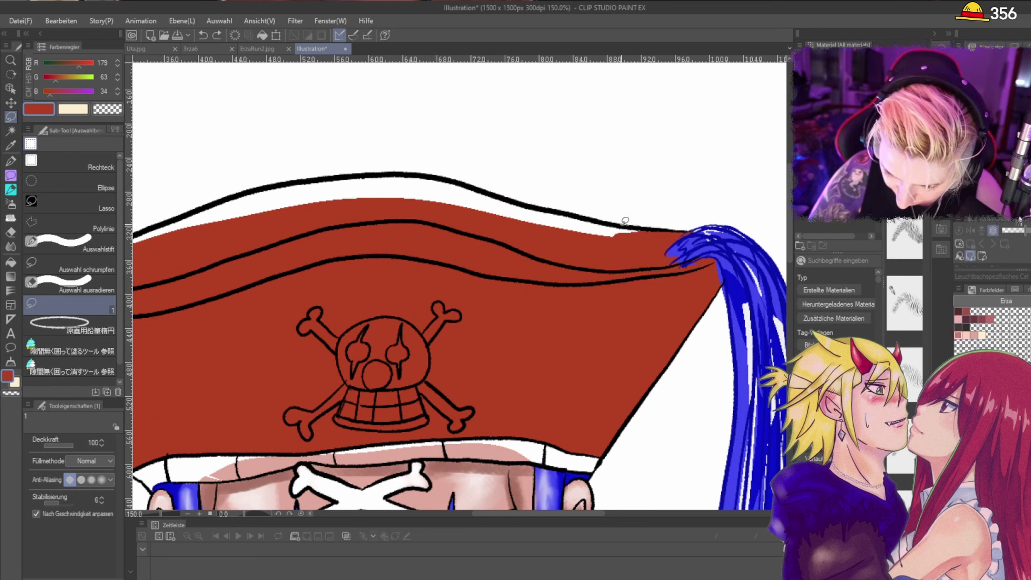
{"action": "mouse_move", "coordinate": [622, 219]}
{"action": "left_mouse_down"}
{"action": "mouse_move", "coordinate": [409, 172]}
{"action": "mouse_move", "coordinate": [324, 177]}
{"action": "mouse_move", "coordinate": [314, 208]}
{"action": "mouse_move", "coordinate": [501, 248]}
{"action": "mouse_move", "coordinate": [641, 251]}
{"action": "mouse_move", "coordinate": [653, 226]}
{"action": "left_mouse_up"}
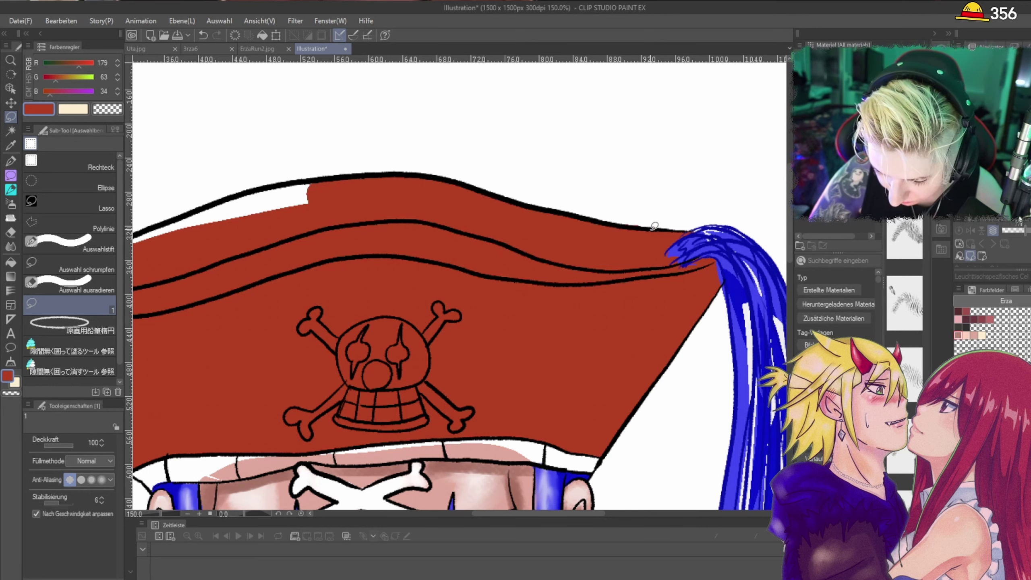
Step: Fill the remaining white gap along the hat's upper left edge with brick red, up to the left blue hair tuft
{"action": "scroll", "coordinate": [319, 202], "scroll_direction": "down", "scroll_amount": 1}
{"action": "mouse_move", "coordinate": [187, 235]}
{"action": "left_mouse_down"}
{"action": "mouse_move", "coordinate": [294, 216]}
{"action": "mouse_move", "coordinate": [295, 190]}
{"action": "left_mouse_up"}
{"action": "left_click_drag", "start_coordinate": [209, 215], "coordinate": [190, 232]}
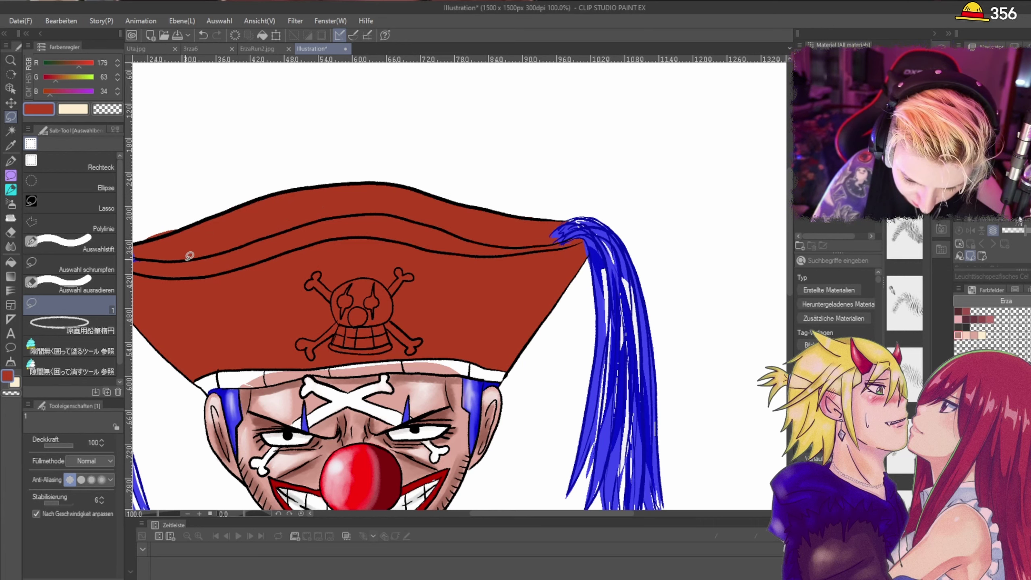
{"action": "scroll", "coordinate": [357, 244], "scroll_direction": "down", "scroll_amount": 3}
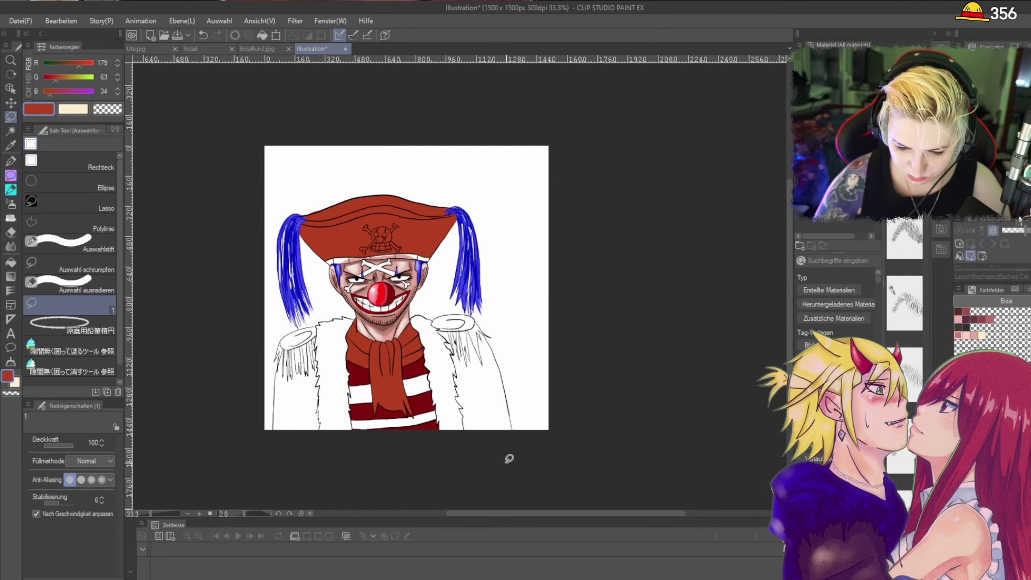
Step: Erase the brick red that spills over the hat's upper outline near the left hair tuft, using the Hart eraser at size 17
{"action": "scroll", "coordinate": [346, 293], "scroll_direction": "up", "scroll_amount": 2}
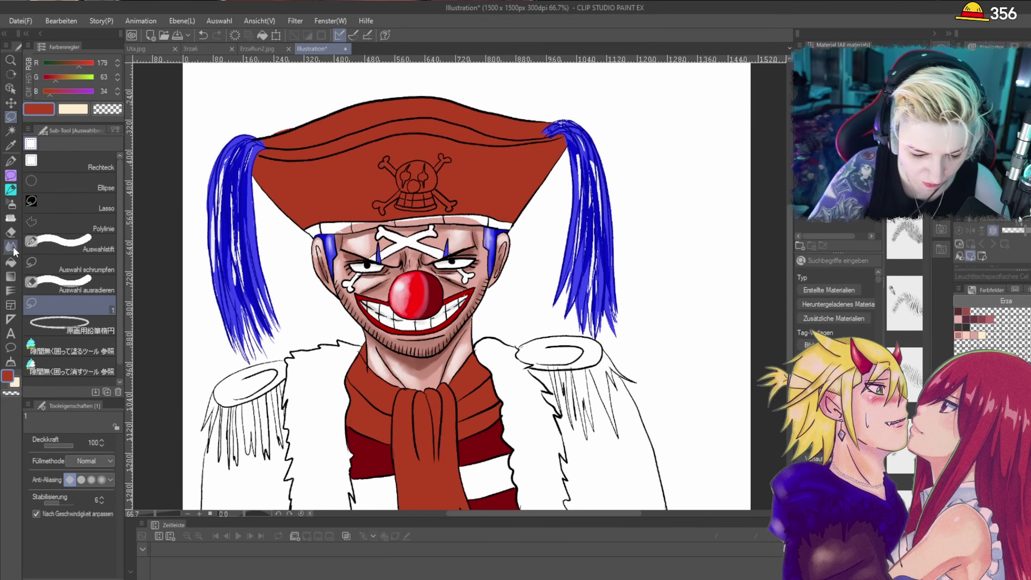
{"action": "key", "text": "e"}
{"action": "scroll", "coordinate": [359, 97], "scroll_direction": "up", "scroll_amount": 2}
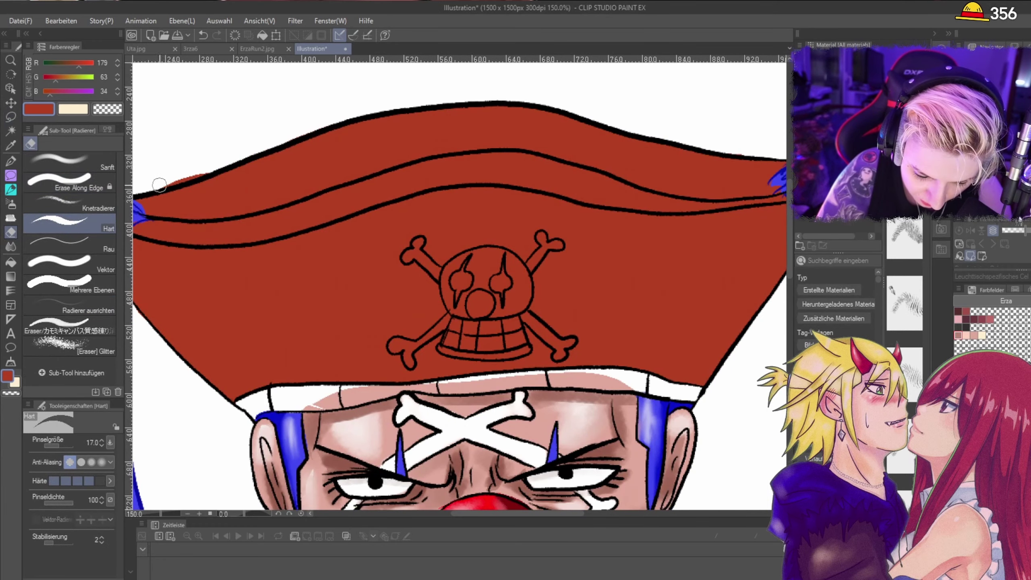
{"action": "left_click_drag", "start_coordinate": [266, 147], "coordinate": [325, 125]}
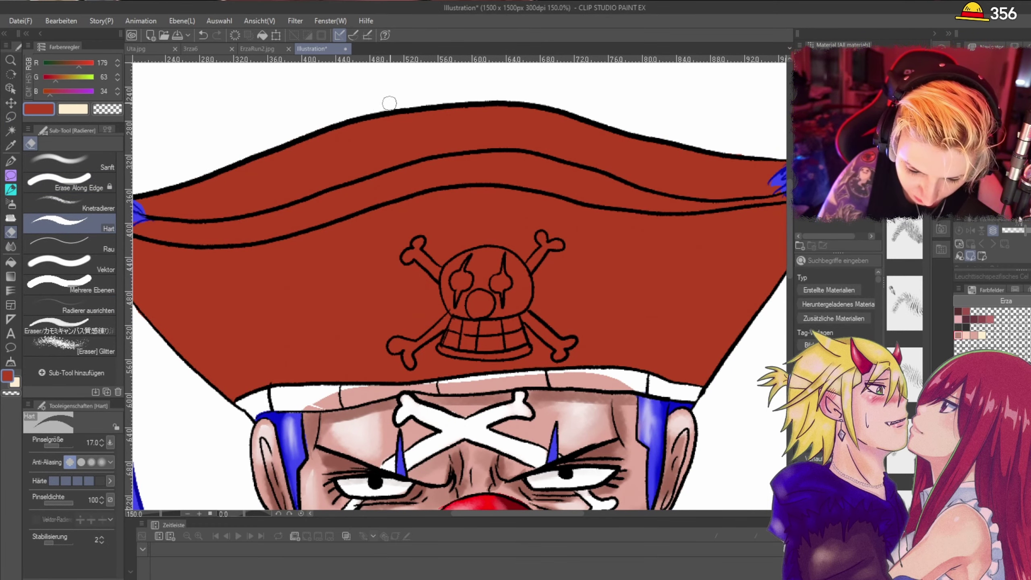
{"action": "left_click_drag", "start_coordinate": [758, 156], "coordinate": [750, 155]}
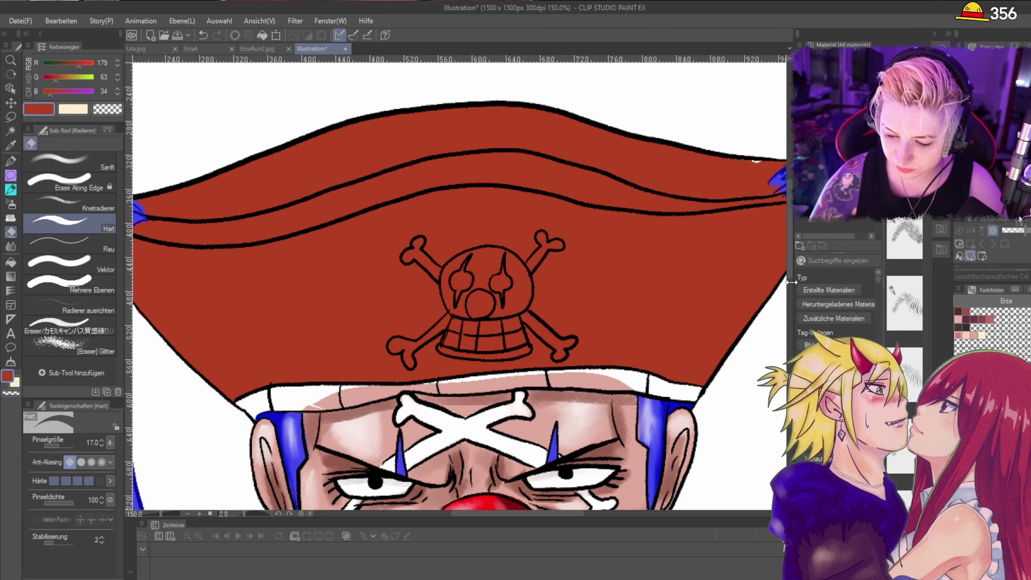
{"action": "scroll", "coordinate": [790, 272], "scroll_direction": "down", "scroll_amount": 3}
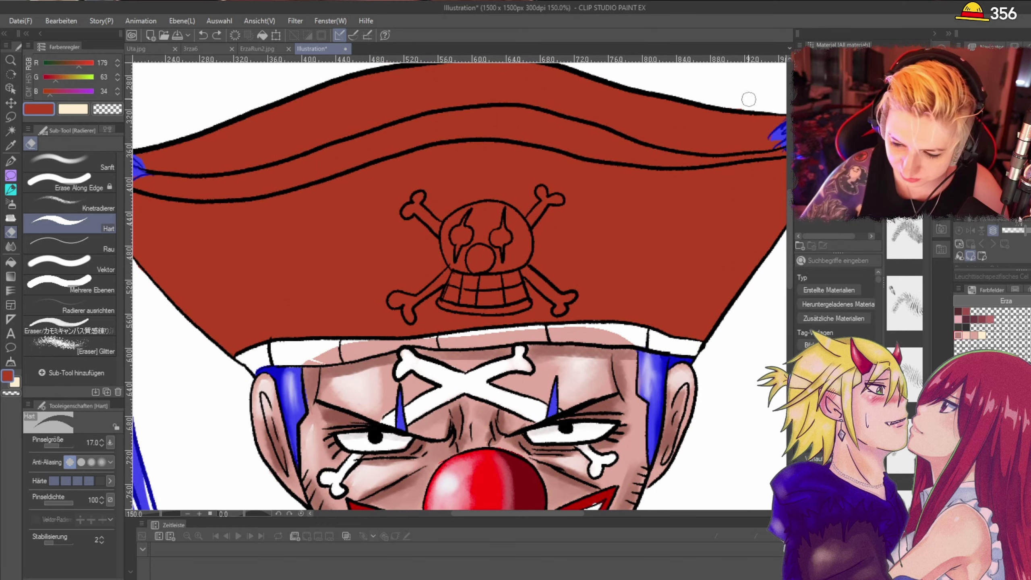
{"action": "scroll", "coordinate": [781, 228], "scroll_direction": "up", "scroll_amount": 4}
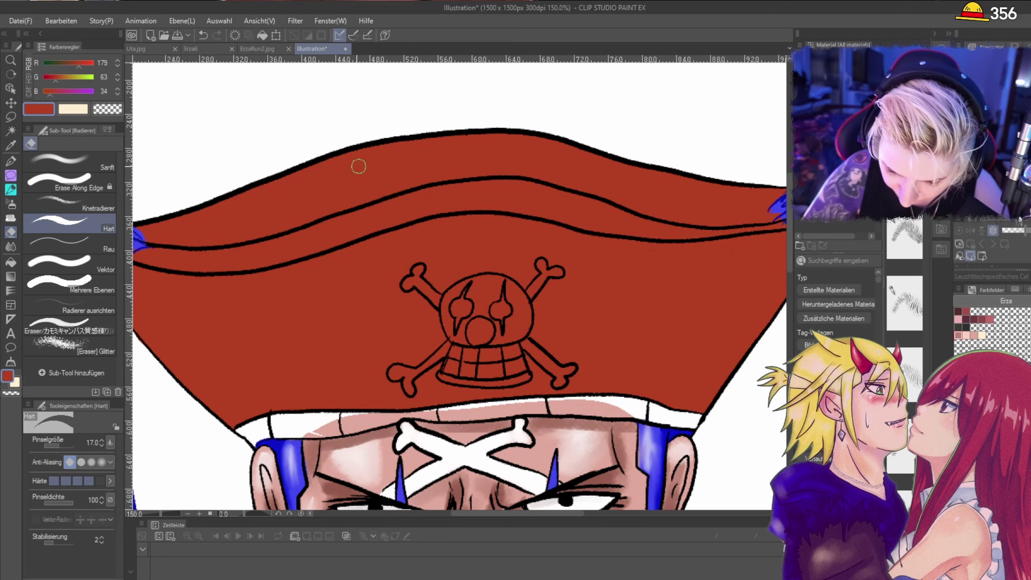
Step: Inspect the scarf's colour edges around the neck and knot, and check the whole illustration for spills over the line art
{"action": "scroll", "coordinate": [794, 276], "scroll_direction": "down", "scroll_amount": 18}
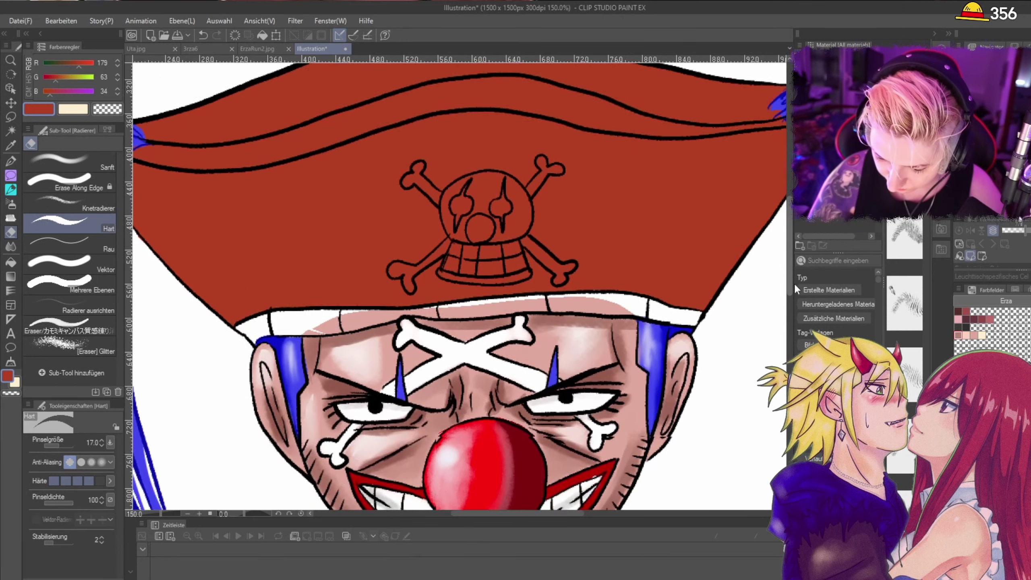
{"action": "scroll", "coordinate": [508, 285], "scroll_direction": "down", "scroll_amount": 3}
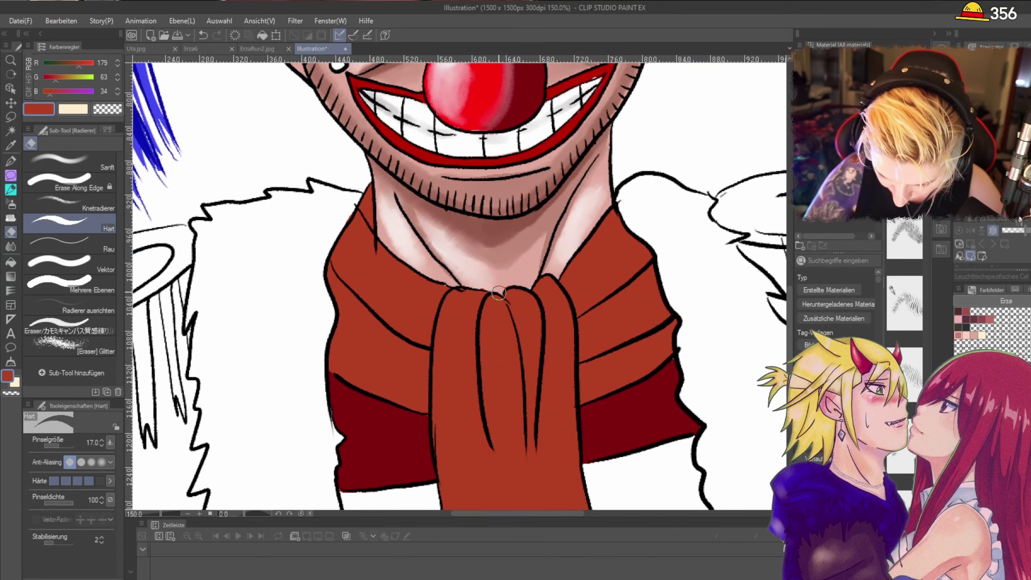
{"action": "scroll", "coordinate": [476, 274], "scroll_direction": "up", "scroll_amount": 5}
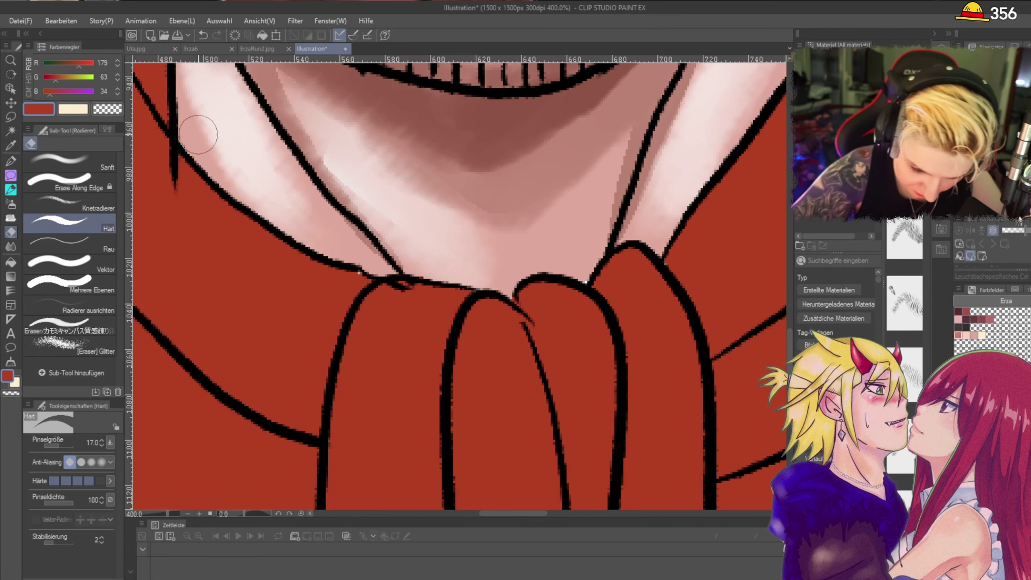
{"action": "scroll", "coordinate": [369, 222], "scroll_direction": "down", "scroll_amount": 2}
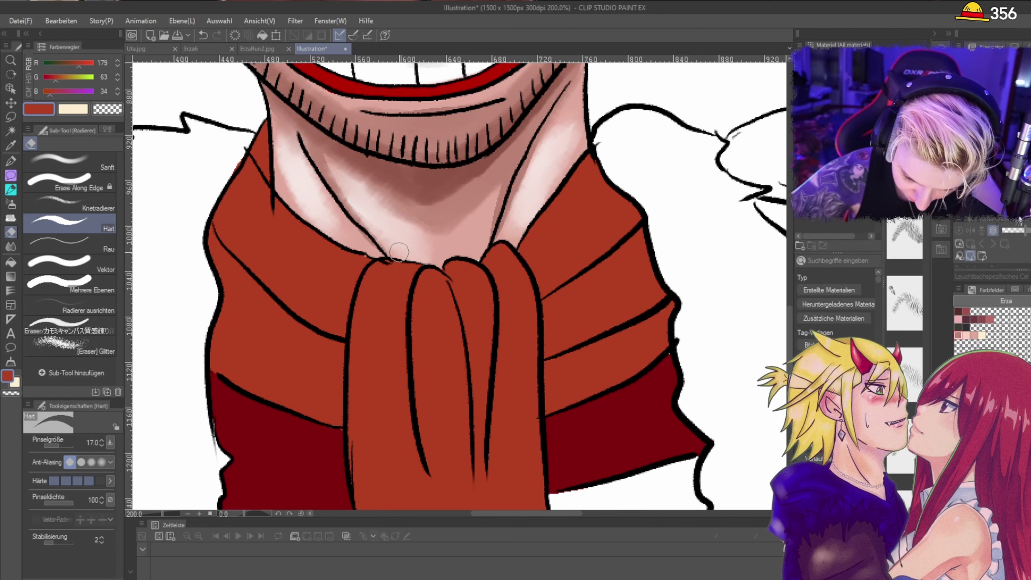
{"action": "left_click_drag", "start_coordinate": [791, 312], "coordinate": [791, 364]}
{"action": "scroll", "coordinate": [791, 364], "scroll_direction": "down", "scroll_amount": 3}
{"action": "scroll", "coordinate": [640, 215], "scroll_direction": "down", "scroll_amount": 2}
{"action": "scroll", "coordinate": [467, 255], "scroll_direction": "up", "scroll_amount": 2}
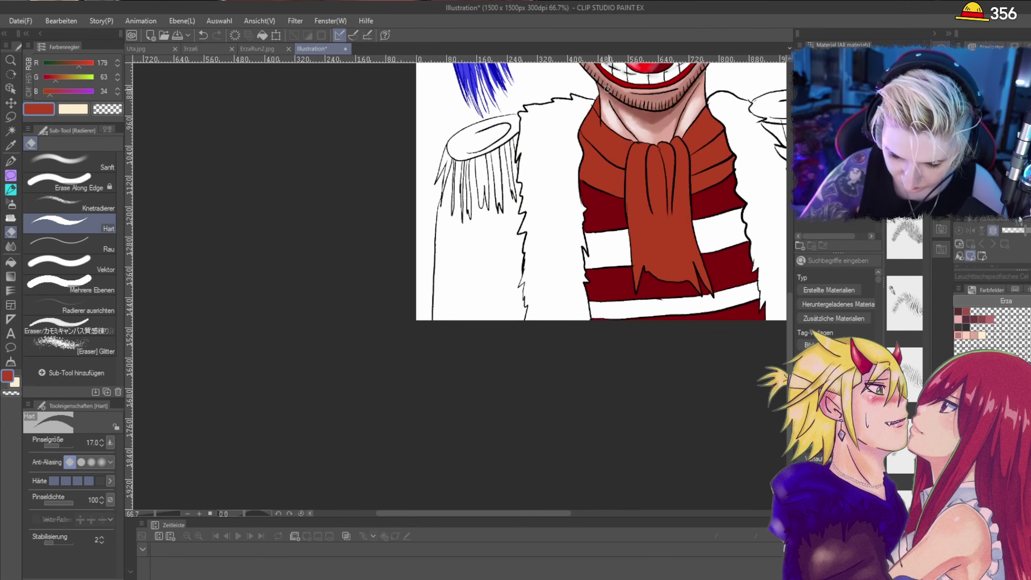
{"action": "scroll", "coordinate": [785, 226], "scroll_direction": "down", "scroll_amount": 2}
{"action": "left_click_drag", "start_coordinate": [771, 191], "coordinate": [510, 342]}
{"action": "key", "text": "ctrl+plus"}
{"action": "scroll", "coordinate": [565, 338], "scroll_direction": "up", "scroll_amount": 1}
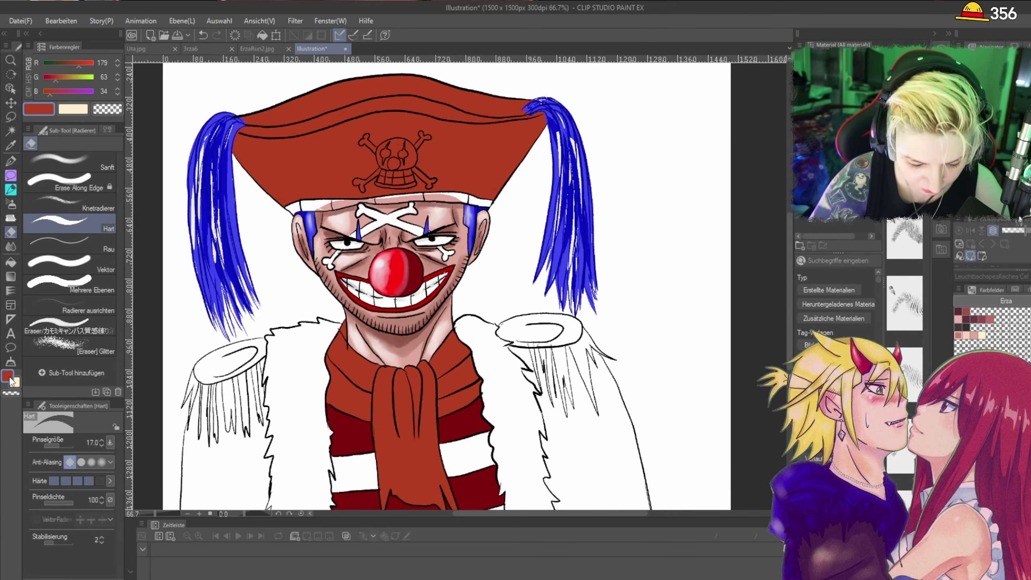
Step: Shade the hat's sides, edges and upper fold in dark red (RGB 117, 38, 18) with the ざらざら丸 brush at size 120
{"action": "double_click", "coordinate": [10, 377]}
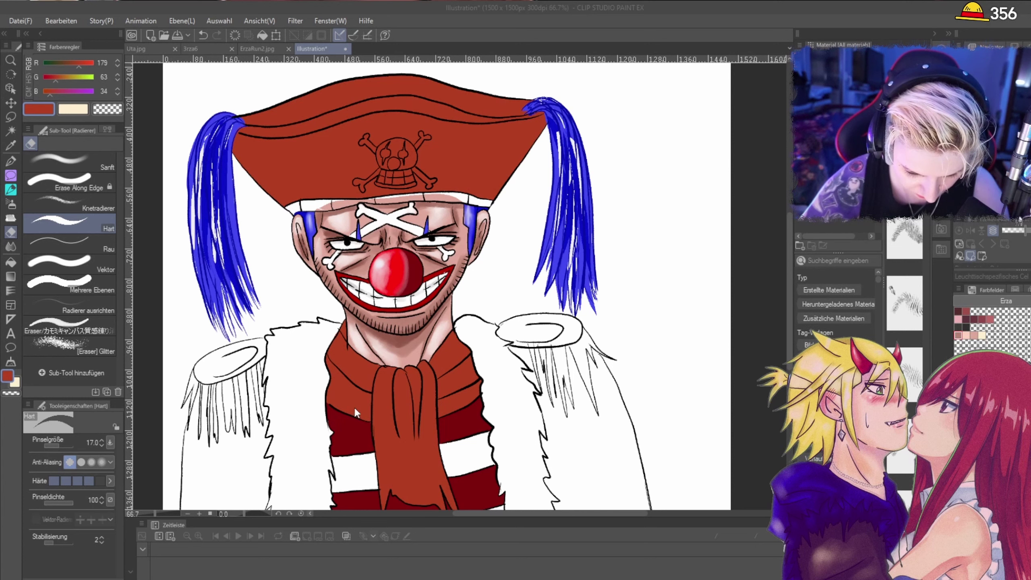
{"action": "left_click", "coordinate": [354, 409]}
{"action": "left_click", "coordinate": [11, 190]}
{"action": "left_click", "coordinate": [10, 204]}
{"action": "left_click", "coordinate": [11, 190]}
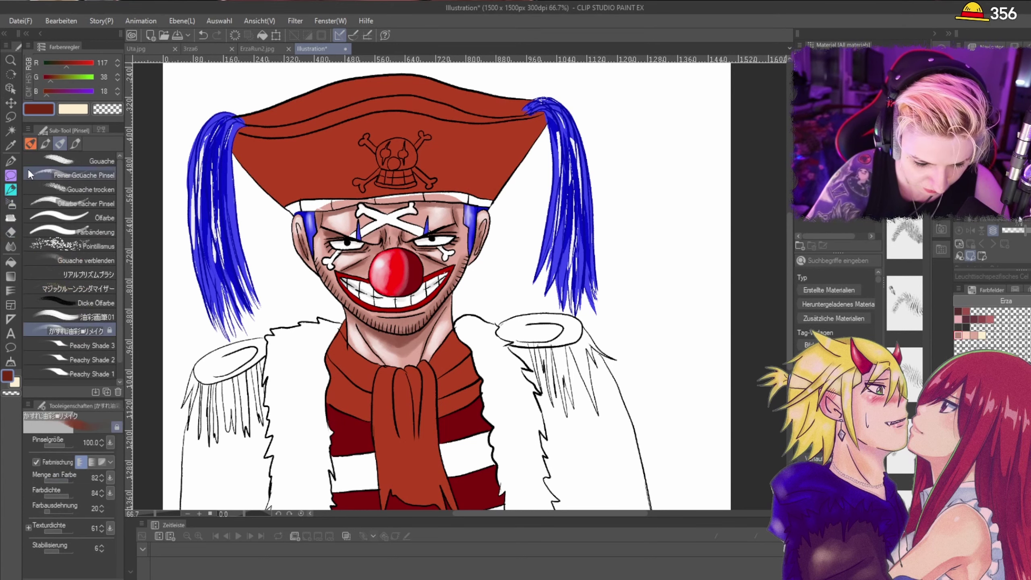
{"action": "left_click", "coordinate": [31, 143]}
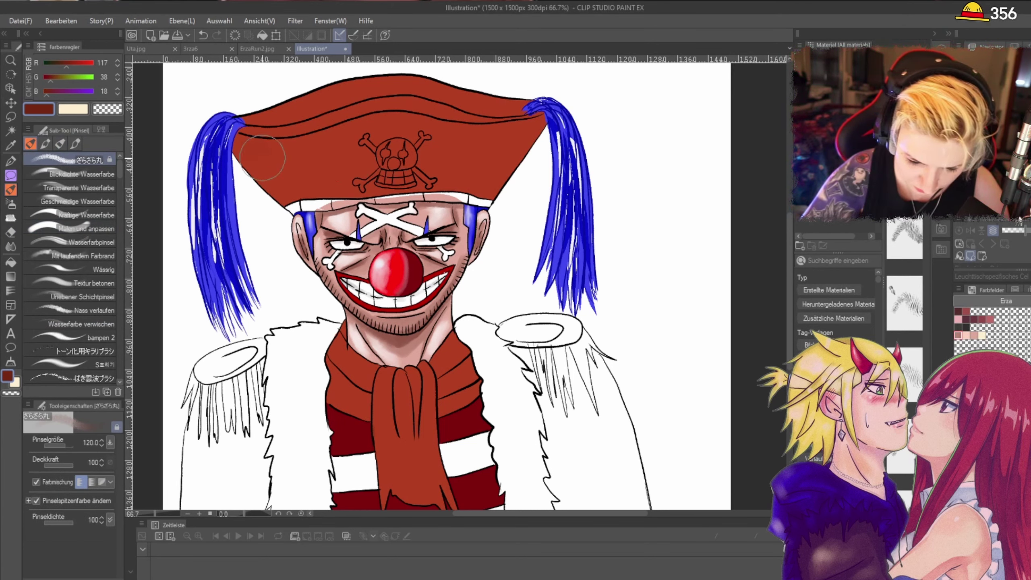
{"action": "mouse_move", "coordinate": [263, 158]}
{"action": "left_mouse_down"}
{"action": "mouse_move", "coordinate": [265, 139]}
{"action": "mouse_move", "coordinate": [290, 126]}
{"action": "left_mouse_up"}
{"action": "mouse_move", "coordinate": [360, 124]}
{"action": "left_mouse_down"}
{"action": "mouse_move", "coordinate": [482, 135]}
{"action": "mouse_move", "coordinate": [459, 137]}
{"action": "mouse_move", "coordinate": [434, 104]}
{"action": "mouse_move", "coordinate": [478, 163]}
{"action": "mouse_move", "coordinate": [505, 122]}
{"action": "mouse_move", "coordinate": [476, 177]}
{"action": "mouse_move", "coordinate": [465, 155]}
{"action": "left_mouse_up"}
{"action": "left_click_drag", "start_coordinate": [277, 135], "coordinate": [266, 153]}
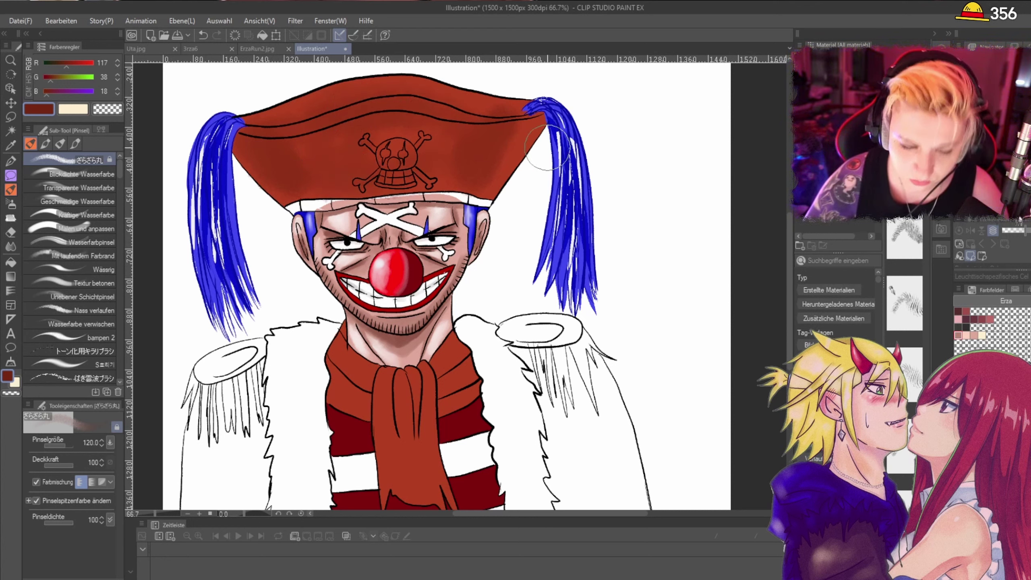
Step: Lighten the middle of the hat with salmon pink (RGB 236, 155, 134) and add soft white highlights beside the skull emblem
{"action": "double_click", "coordinate": [9, 378]}
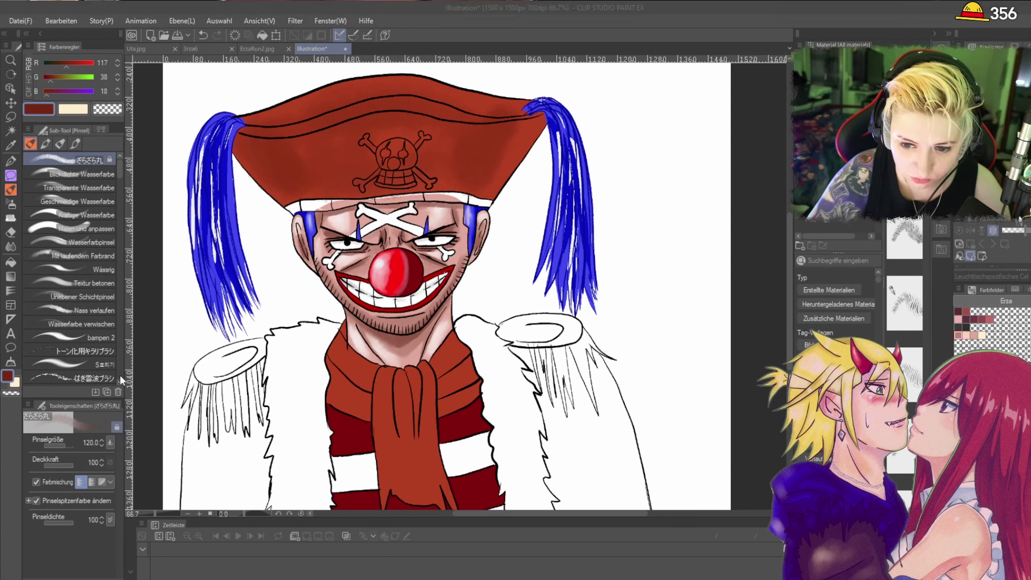
{"action": "left_click", "coordinate": [372, 410]}
{"action": "mouse_move", "coordinate": [466, 137]}
{"action": "left_mouse_down"}
{"action": "mouse_move", "coordinate": [459, 168]}
{"action": "mouse_move", "coordinate": [432, 169]}
{"action": "mouse_move", "coordinate": [457, 131]}
{"action": "mouse_move", "coordinate": [421, 154]}
{"action": "mouse_move", "coordinate": [419, 124]}
{"action": "mouse_move", "coordinate": [396, 146]}
{"action": "mouse_move", "coordinate": [389, 133]}
{"action": "mouse_move", "coordinate": [341, 149]}
{"action": "mouse_move", "coordinate": [326, 136]}
{"action": "mouse_move", "coordinate": [303, 158]}
{"action": "mouse_move", "coordinate": [302, 121]}
{"action": "mouse_move", "coordinate": [383, 138]}
{"action": "mouse_move", "coordinate": [325, 166]}
{"action": "mouse_move", "coordinate": [323, 158]}
{"action": "mouse_move", "coordinate": [354, 180]}
{"action": "mouse_move", "coordinate": [419, 149]}
{"action": "mouse_move", "coordinate": [372, 151]}
{"action": "mouse_move", "coordinate": [325, 122]}
{"action": "mouse_move", "coordinate": [337, 113]}
{"action": "mouse_move", "coordinate": [422, 107]}
{"action": "mouse_move", "coordinate": [478, 136]}
{"action": "mouse_move", "coordinate": [452, 161]}
{"action": "mouse_move", "coordinate": [470, 167]}
{"action": "mouse_move", "coordinate": [489, 112]}
{"action": "mouse_move", "coordinate": [521, 129]}
{"action": "mouse_move", "coordinate": [408, 148]}
{"action": "left_mouse_up"}
{"action": "double_click", "coordinate": [7, 378]}
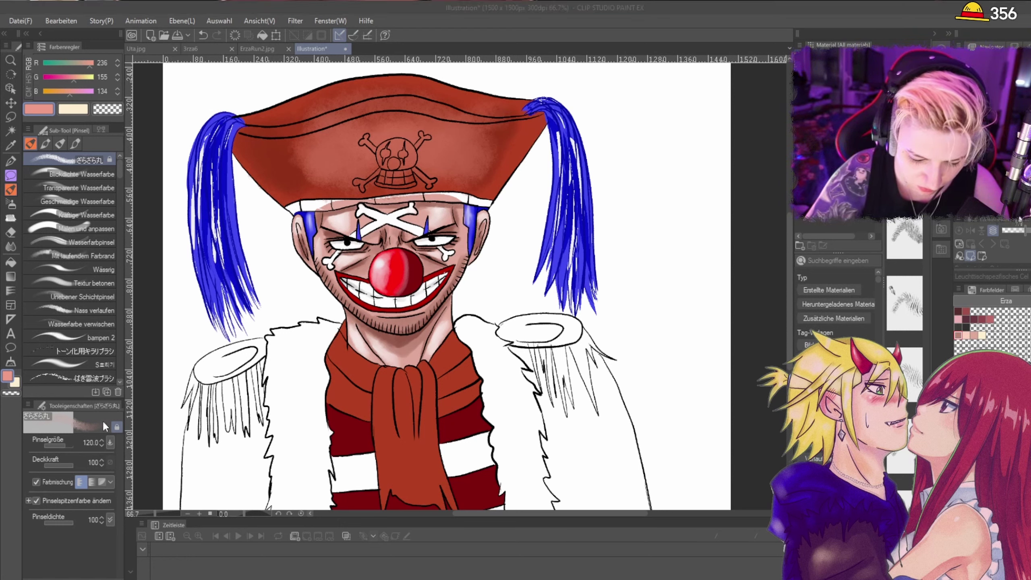
{"action": "left_click", "coordinate": [352, 409]}
{"action": "mouse_move", "coordinate": [324, 135]}
{"action": "left_mouse_down"}
{"action": "mouse_move", "coordinate": [316, 157]}
{"action": "mouse_move", "coordinate": [327, 170]}
{"action": "mouse_move", "coordinate": [321, 143]}
{"action": "mouse_move", "coordinate": [343, 123]}
{"action": "mouse_move", "coordinate": [368, 133]}
{"action": "mouse_move", "coordinate": [386, 126]}
{"action": "mouse_move", "coordinate": [382, 103]}
{"action": "mouse_move", "coordinate": [470, 124]}
{"action": "mouse_move", "coordinate": [449, 171]}
{"action": "mouse_move", "coordinate": [485, 120]}
{"action": "mouse_move", "coordinate": [487, 131]}
{"action": "mouse_move", "coordinate": [447, 134]}
{"action": "mouse_move", "coordinate": [375, 166]}
{"action": "mouse_move", "coordinate": [388, 178]}
{"action": "mouse_move", "coordinate": [399, 172]}
{"action": "mouse_move", "coordinate": [325, 174]}
{"action": "mouse_move", "coordinate": [278, 156]}
{"action": "mouse_move", "coordinate": [294, 128]}
{"action": "mouse_move", "coordinate": [351, 100]}
{"action": "mouse_move", "coordinate": [358, 119]}
{"action": "mouse_move", "coordinate": [313, 163]}
{"action": "left_mouse_up"}
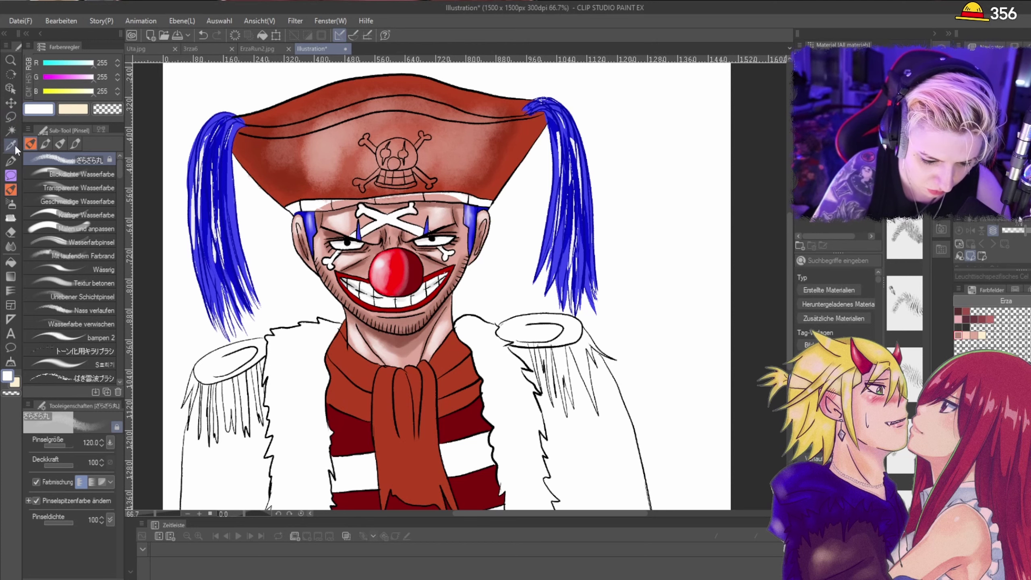
Step: Fill the left part of the hat's curved trim band with solid white using the lasso fill, starting at the left hair tuft
{"action": "left_click", "coordinate": [11, 117]}
{"action": "scroll", "coordinate": [338, 176], "scroll_direction": "up", "scroll_amount": 2}
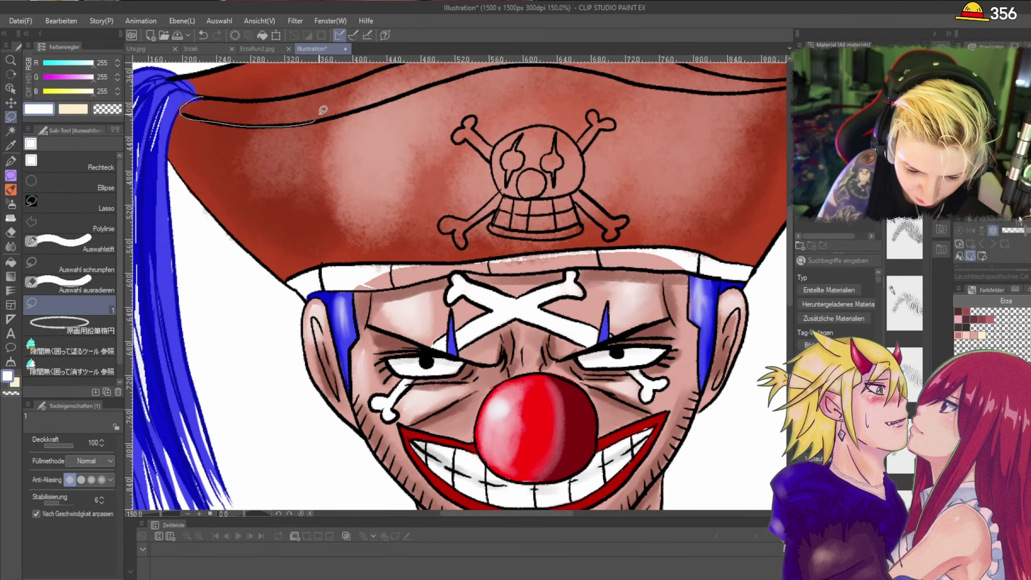
{"action": "left_click_drag", "start_coordinate": [219, 95], "coordinate": [196, 97]}
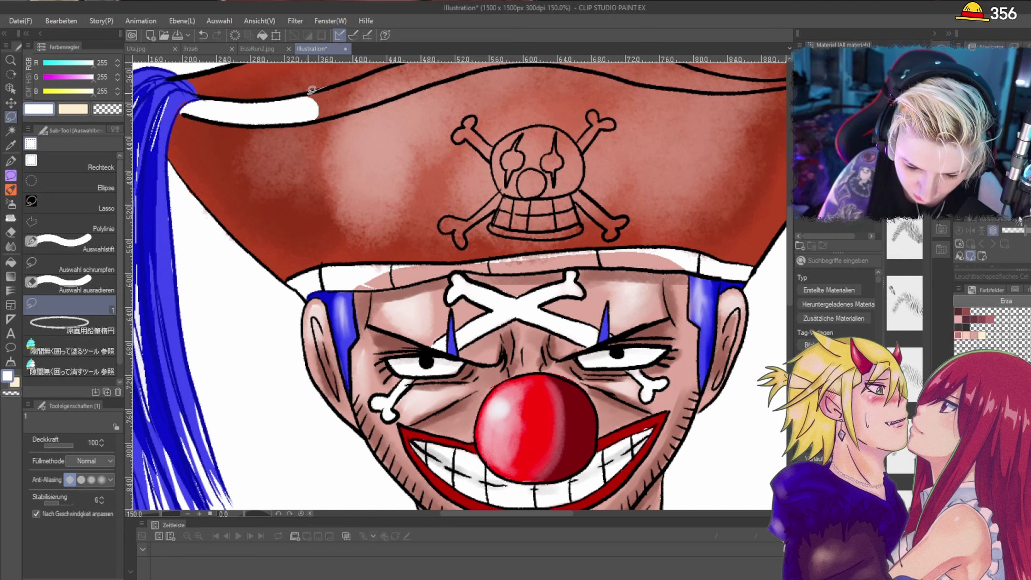
{"action": "left_click_drag", "start_coordinate": [320, 88], "coordinate": [320, 88]}
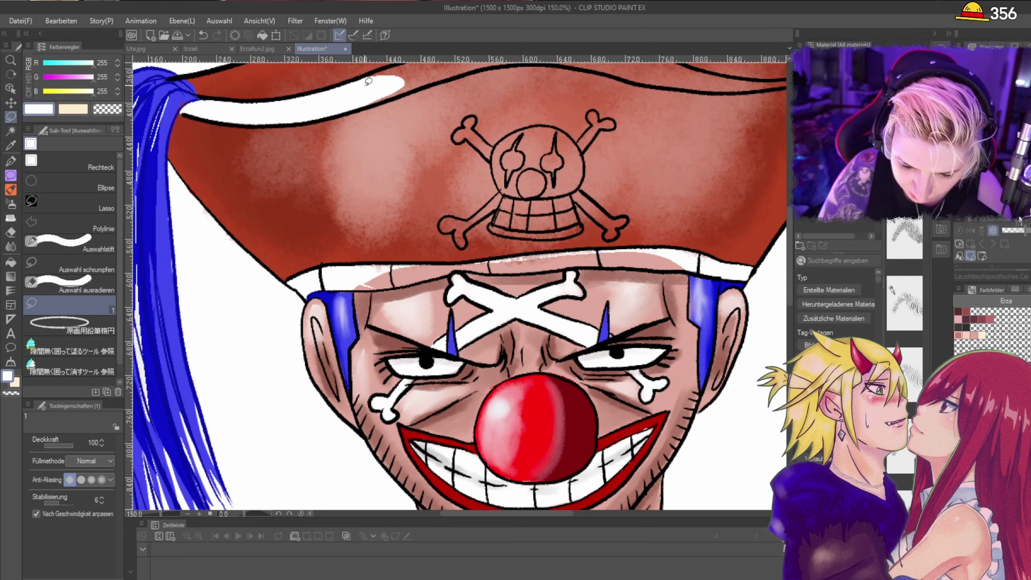
{"action": "left_click_drag", "start_coordinate": [381, 72], "coordinate": [383, 71]}
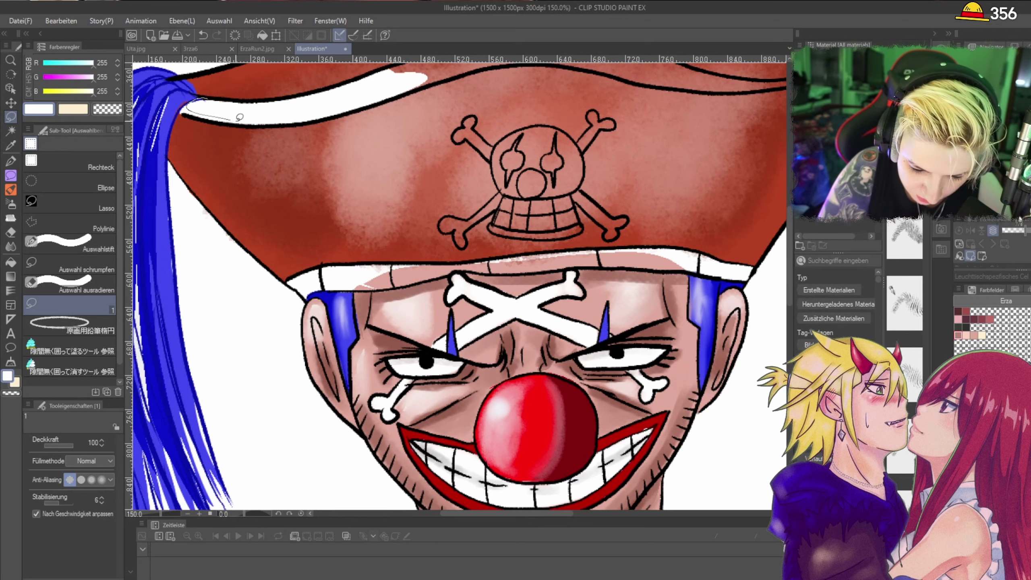
{"action": "left_click_drag", "start_coordinate": [255, 98], "coordinate": [204, 97]}
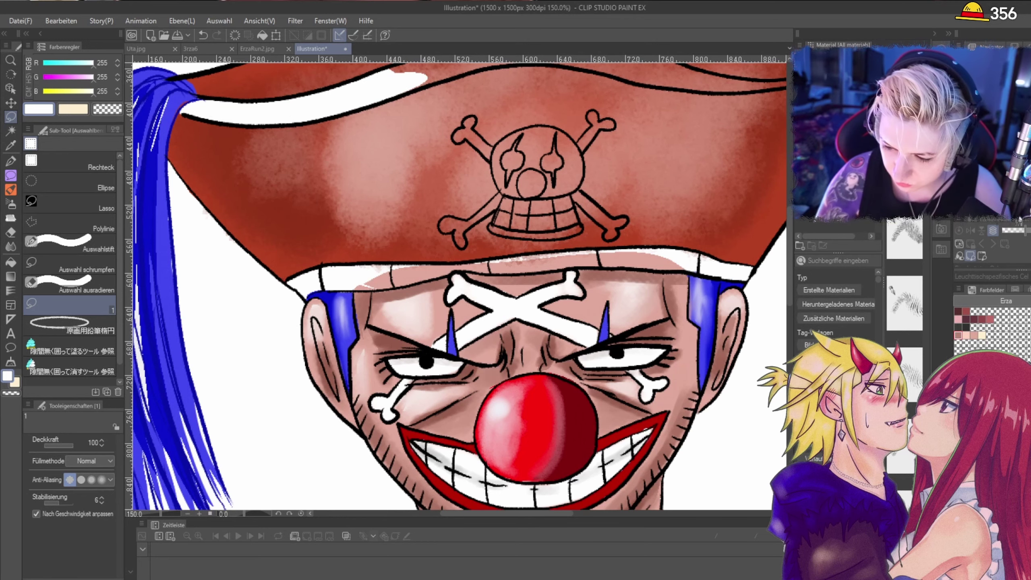
Step: Fill the rest of the hat's curved trim band with white, from above the skull emblem to the right hair tuft
{"action": "left_click_drag", "start_coordinate": [536, 203], "coordinate": [372, 327]}
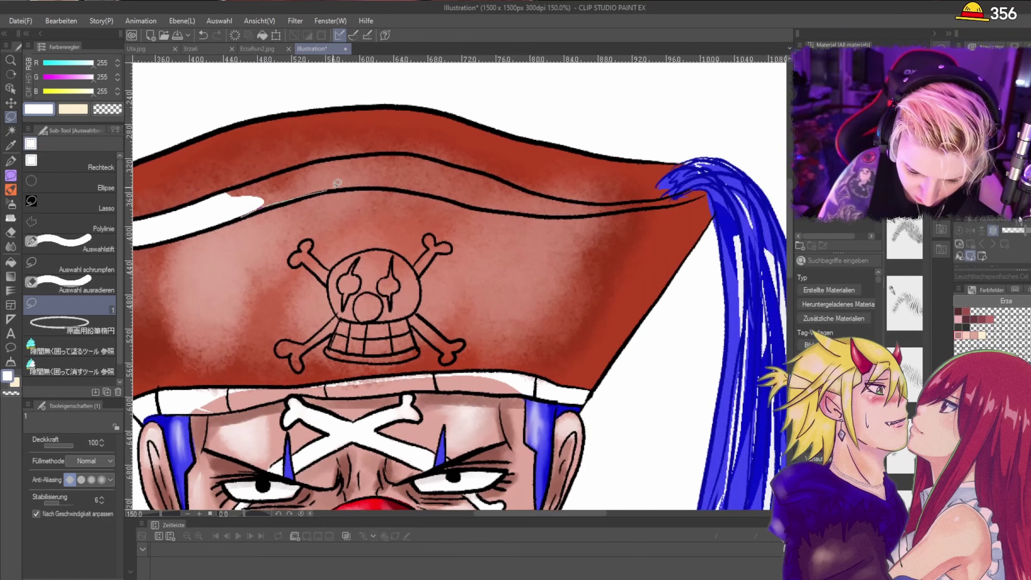
{"action": "mouse_move", "coordinate": [238, 184]}
{"action": "left_mouse_down"}
{"action": "mouse_move", "coordinate": [244, 206]}
{"action": "mouse_move", "coordinate": [378, 186]}
{"action": "mouse_move", "coordinate": [410, 168]}
{"action": "mouse_move", "coordinate": [380, 152]}
{"action": "mouse_move", "coordinate": [349, 154]}
{"action": "mouse_move", "coordinate": [322, 160]}
{"action": "mouse_move", "coordinate": [334, 186]}
{"action": "left_mouse_up"}
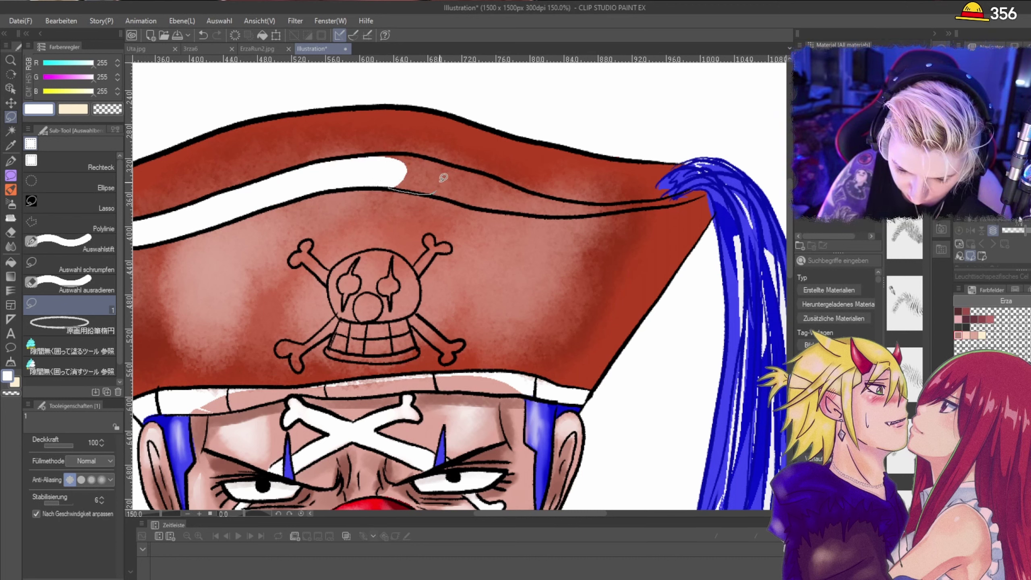
{"action": "left_click_drag", "start_coordinate": [377, 156], "coordinate": [379, 157]}
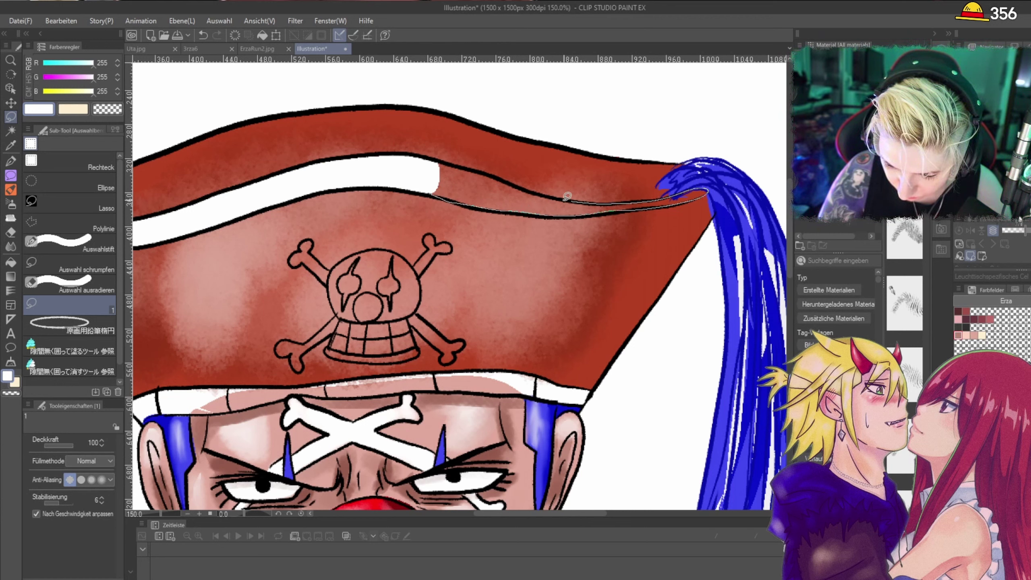
{"action": "left_click_drag", "start_coordinate": [437, 161], "coordinate": [432, 194]}
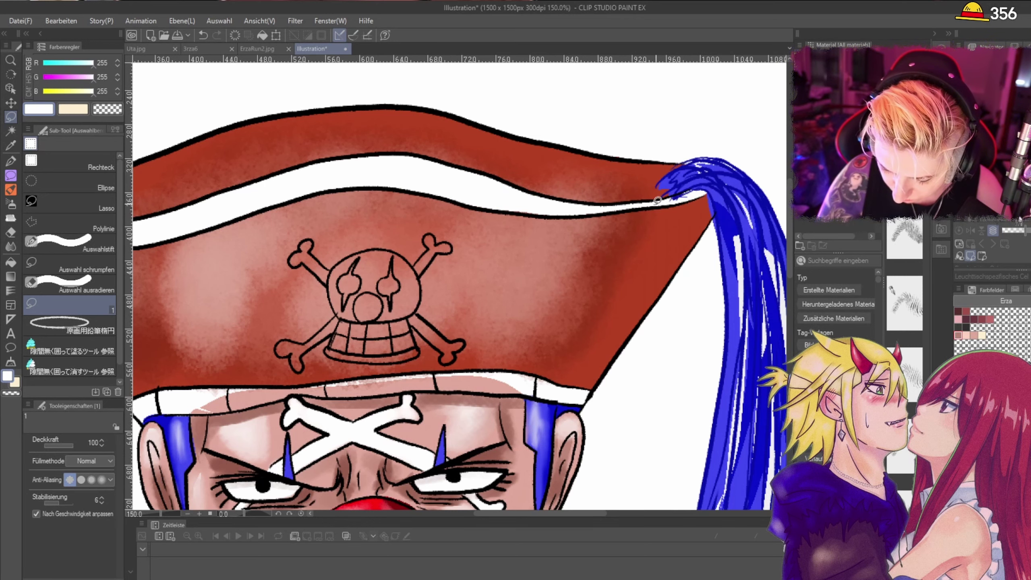
{"action": "left_click_drag", "start_coordinate": [489, 206], "coordinate": [585, 212]}
{"action": "scroll", "coordinate": [641, 195], "scroll_direction": "down", "scroll_amount": 2}
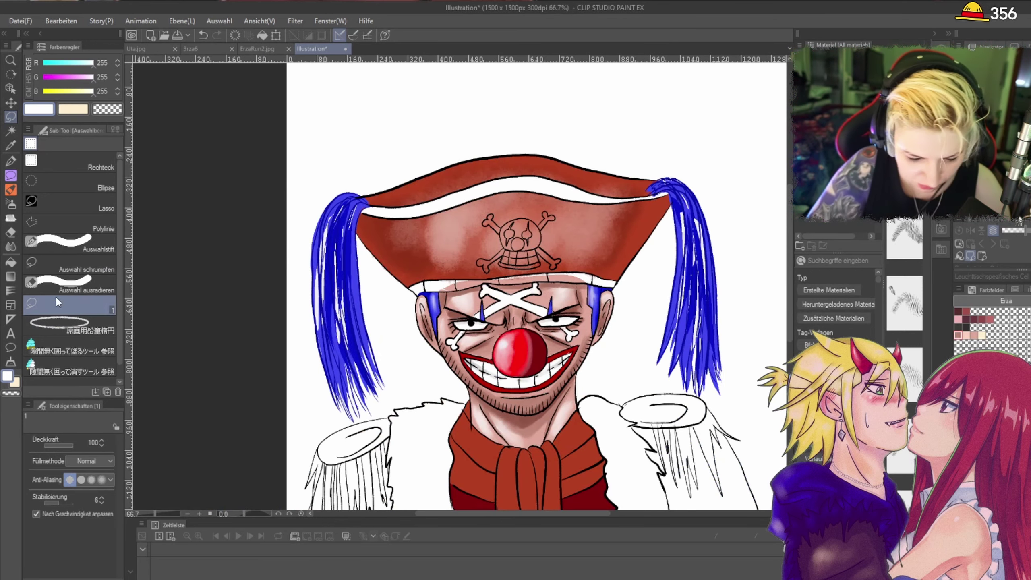
Step: Brighten the white highlights beside the hat's skull emblem with the Sanft airbrush at size 30
{"action": "left_click", "coordinate": [13, 245]}
{"action": "left_click", "coordinate": [10, 203]}
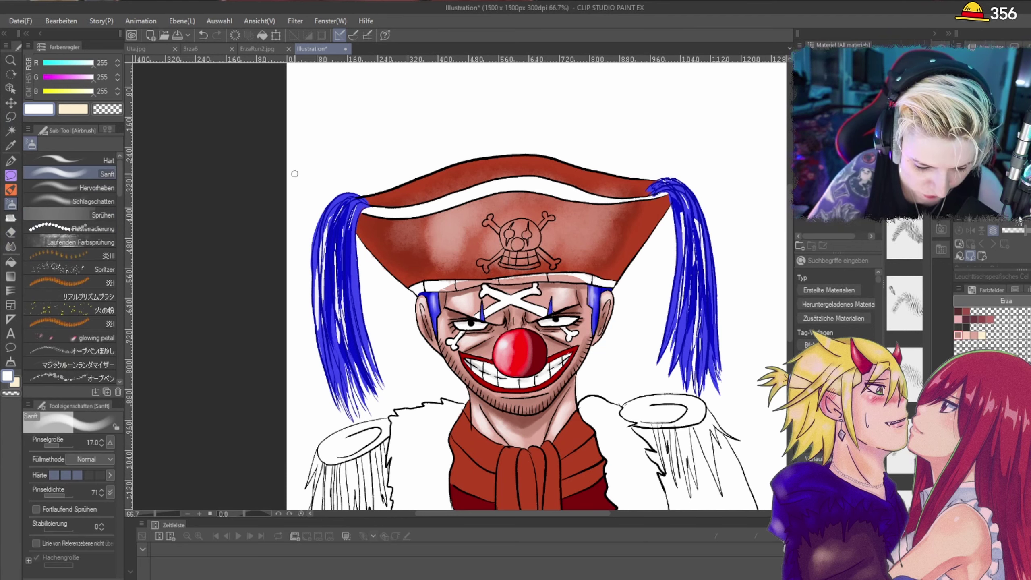
{"action": "key", "text": "bracketright"}
{"action": "key", "text": "bracketright"}
{"action": "key", "text": "bracketright"}
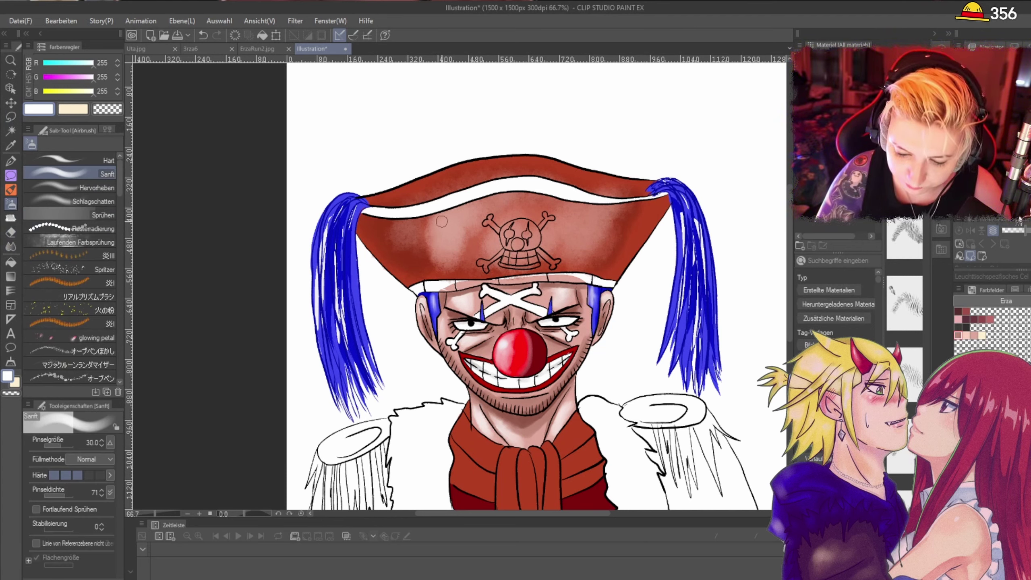
{"action": "left_click_drag", "start_coordinate": [449, 217], "coordinate": [458, 221]}
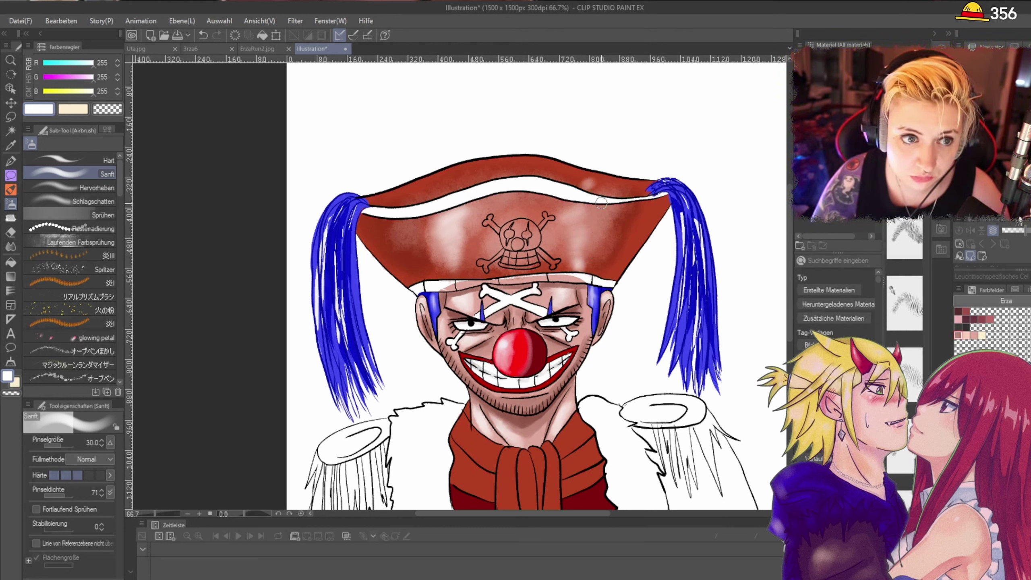
{"action": "key", "text": "ctrl+z"}
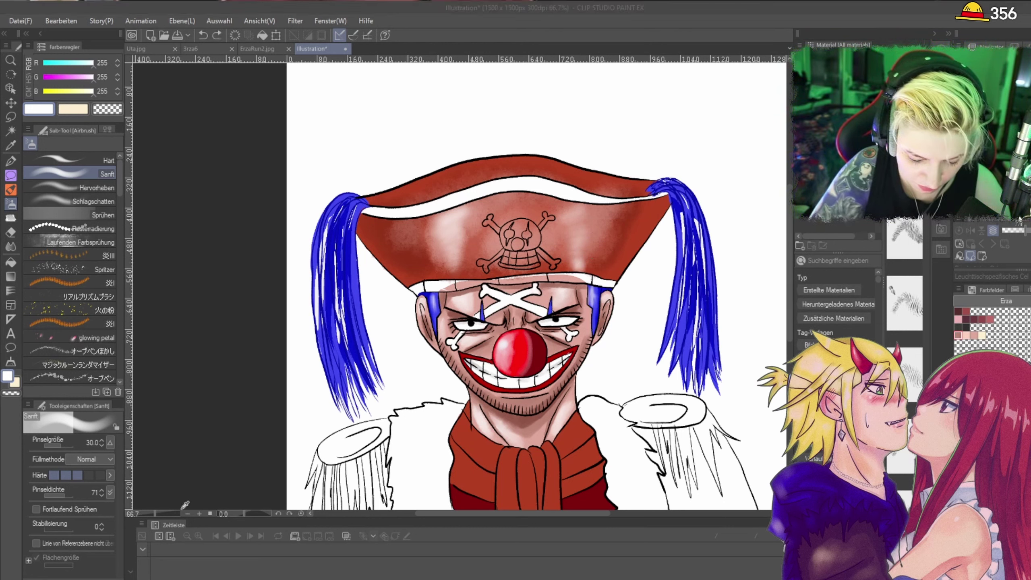
Step: Shade the hat's upper fold above the white trim band in dark red (RGB 118, 44, 25) with the soft airbrush
{"action": "left_click", "coordinate": [376, 205], "text": "alt"}
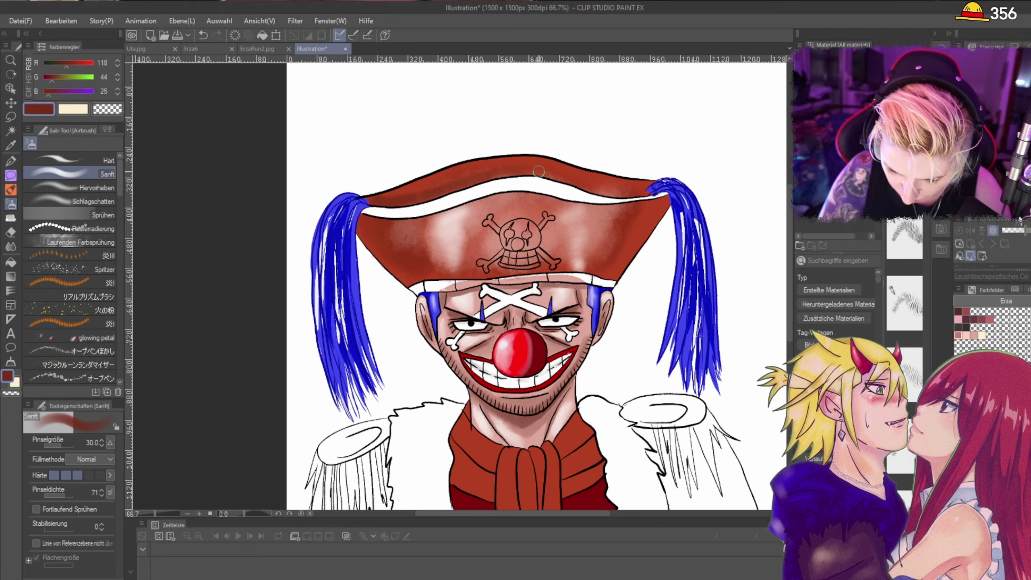
{"action": "mouse_move", "coordinate": [486, 177]}
{"action": "left_mouse_down"}
{"action": "mouse_move", "coordinate": [575, 183]}
{"action": "mouse_move", "coordinate": [538, 168]}
{"action": "mouse_move", "coordinate": [634, 189]}
{"action": "left_mouse_up"}
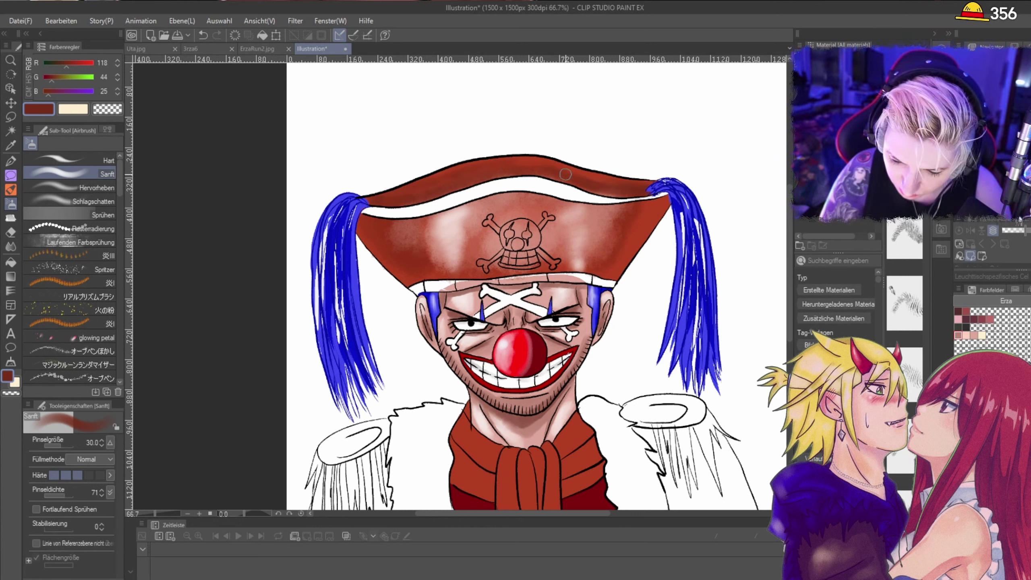
{"action": "key", "text": "ctrl+minus"}
{"action": "key", "text": "ctrl+minus"}
{"action": "key", "text": "ctrl+plus"}
{"action": "key", "text": "ctrl+plus"}
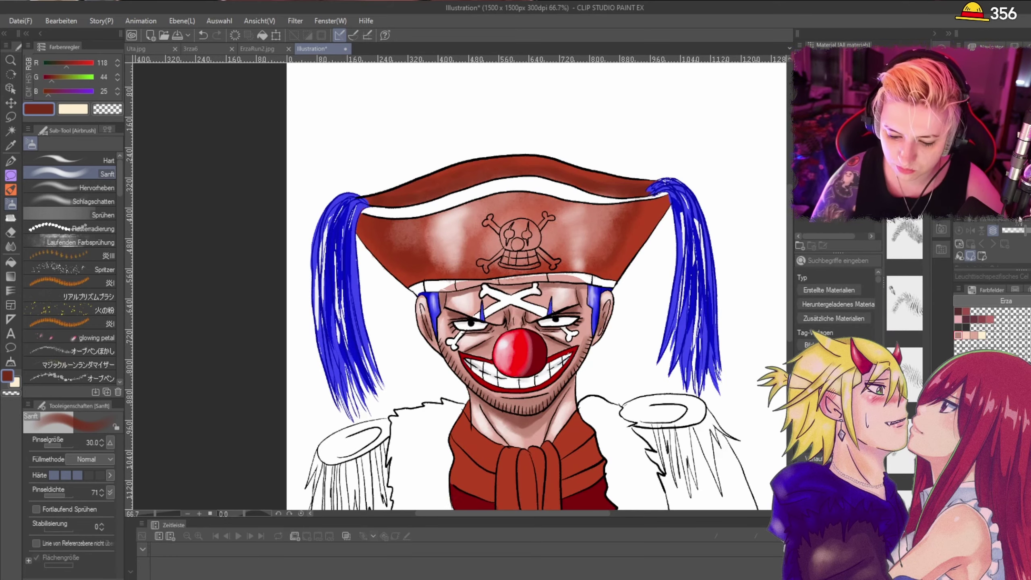
Step: Shade along the fold lines and left edge of the scarf's hanging end in dark red
{"action": "left_click_drag", "start_coordinate": [789, 301], "coordinate": [789, 351]}
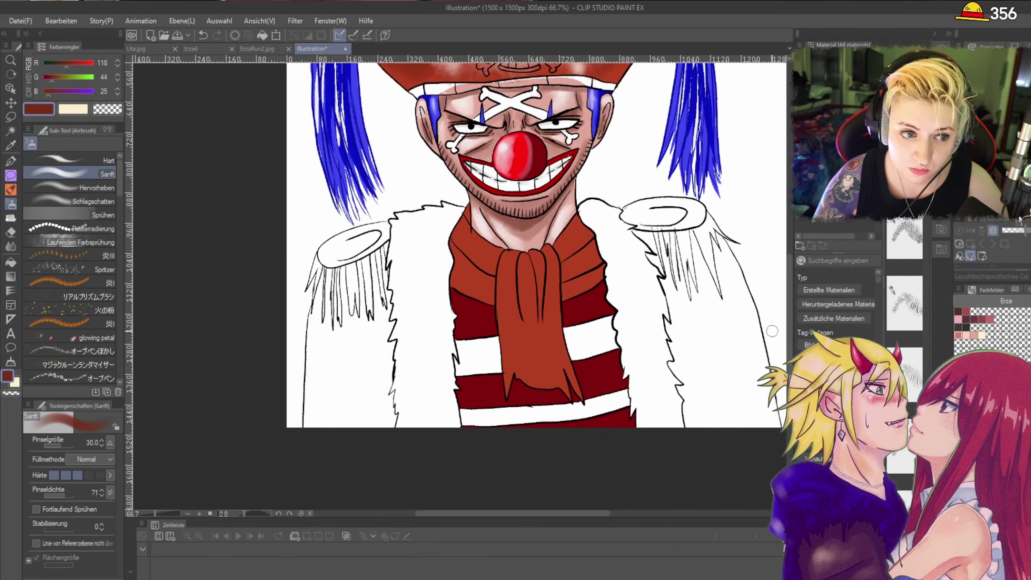
{"action": "key", "text": "ctrl+plus"}
{"action": "key", "text": "ctrl+plus"}
{"action": "left_click_drag", "start_coordinate": [447, 181], "coordinate": [460, 341]}
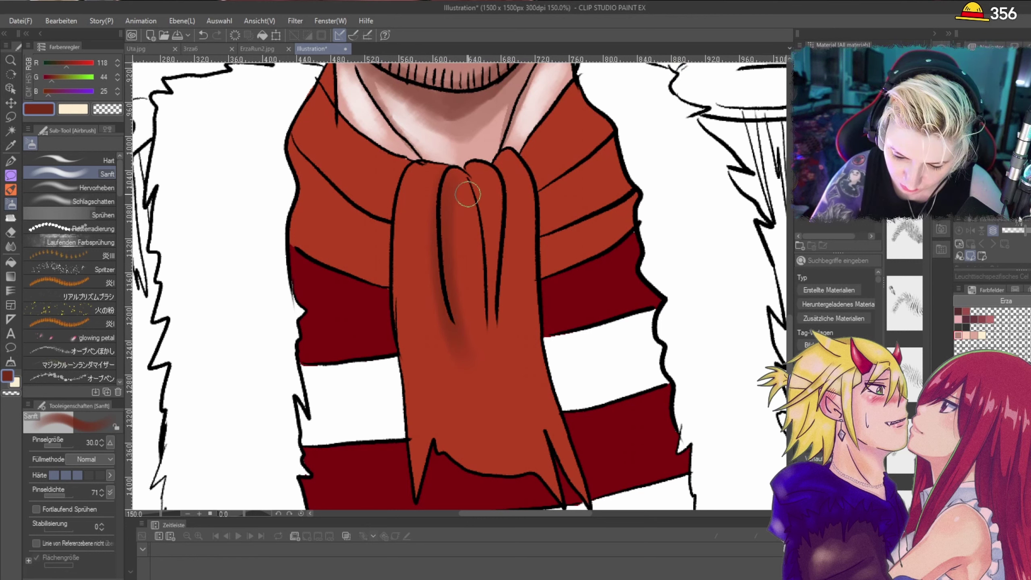
{"action": "mouse_move", "coordinate": [467, 194]}
{"action": "left_mouse_down"}
{"action": "mouse_move", "coordinate": [481, 222]}
{"action": "mouse_move", "coordinate": [480, 328]}
{"action": "left_mouse_up"}
{"action": "left_click_drag", "start_coordinate": [506, 260], "coordinate": [489, 362]}
{"action": "mouse_move", "coordinate": [432, 191]}
{"action": "left_mouse_down"}
{"action": "mouse_move", "coordinate": [413, 370]}
{"action": "mouse_move", "coordinate": [449, 465]}
{"action": "left_mouse_up"}
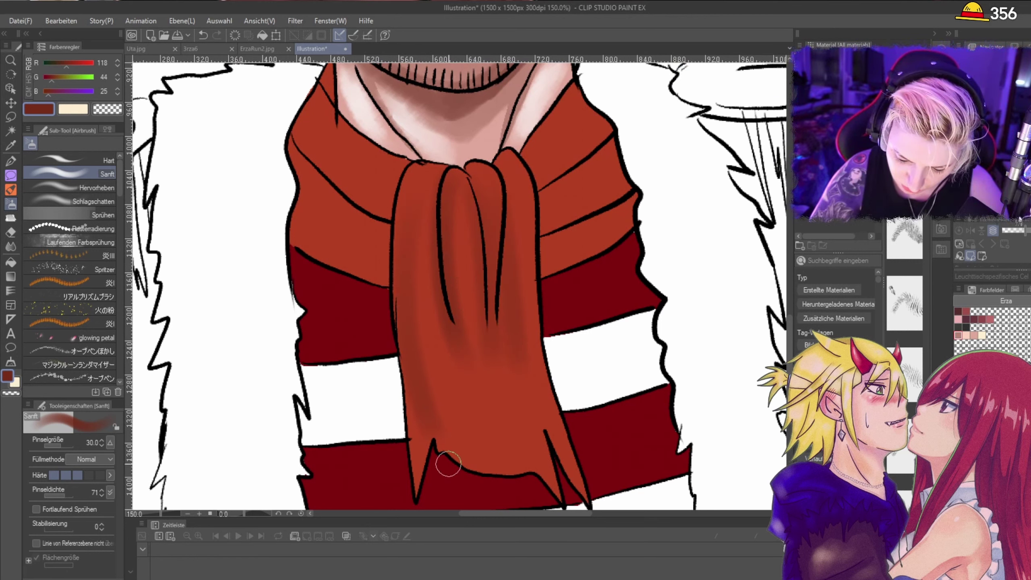
Step: Shade the scarf's wrapped folds on both sides of the knot in dark red
{"action": "left_click_drag", "start_coordinate": [315, 164], "coordinate": [411, 249]}
{"action": "left_click_drag", "start_coordinate": [323, 98], "coordinate": [312, 141]}
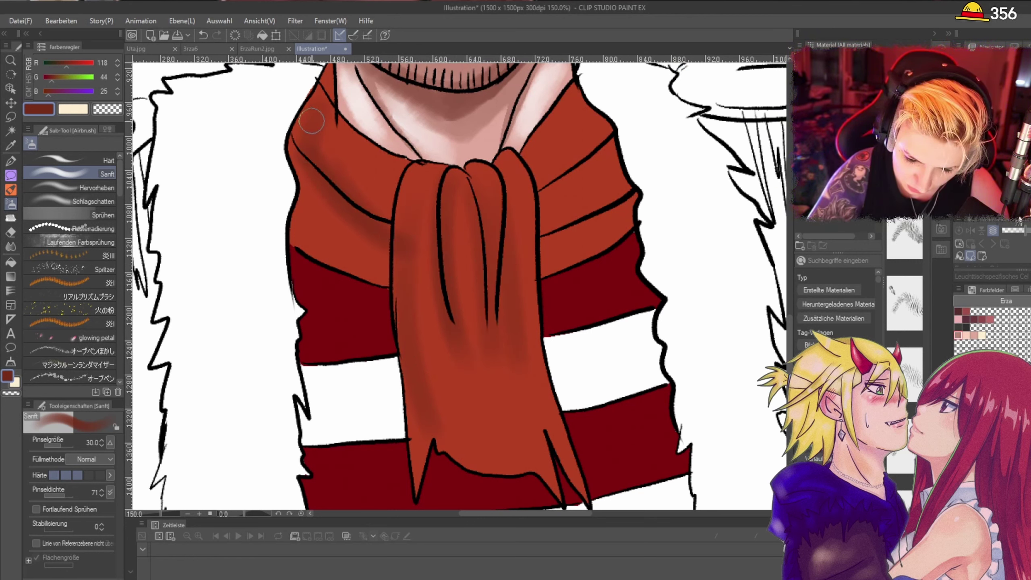
{"action": "mouse_move", "coordinate": [308, 181]}
{"action": "left_mouse_down"}
{"action": "mouse_move", "coordinate": [299, 230]}
{"action": "mouse_move", "coordinate": [316, 244]}
{"action": "left_mouse_up"}
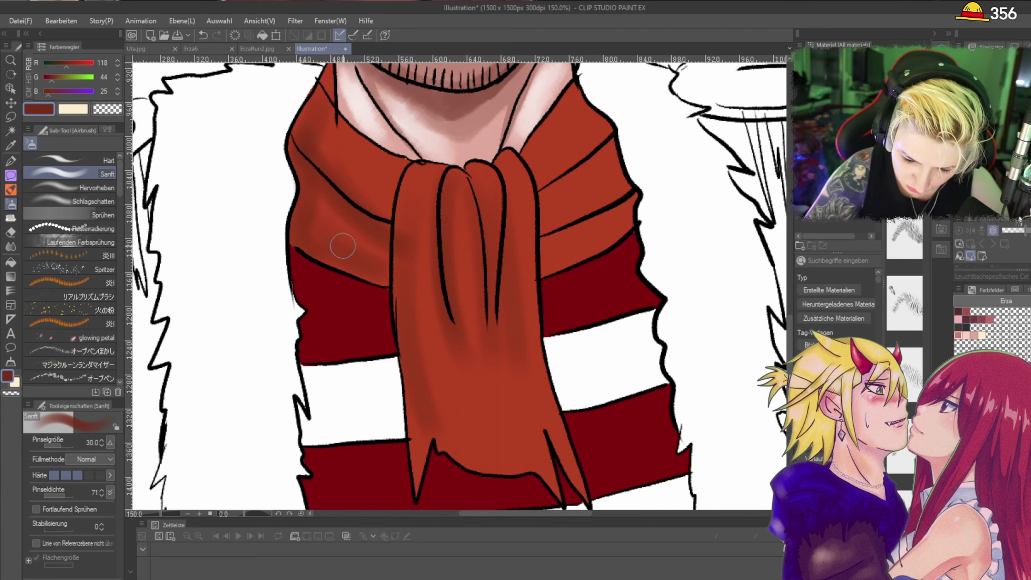
{"action": "mouse_move", "coordinate": [503, 195]}
{"action": "left_mouse_down"}
{"action": "mouse_move", "coordinate": [570, 157]}
{"action": "mouse_move", "coordinate": [542, 206]}
{"action": "mouse_move", "coordinate": [610, 199]}
{"action": "mouse_move", "coordinate": [563, 242]}
{"action": "mouse_move", "coordinate": [517, 242]}
{"action": "left_mouse_up"}
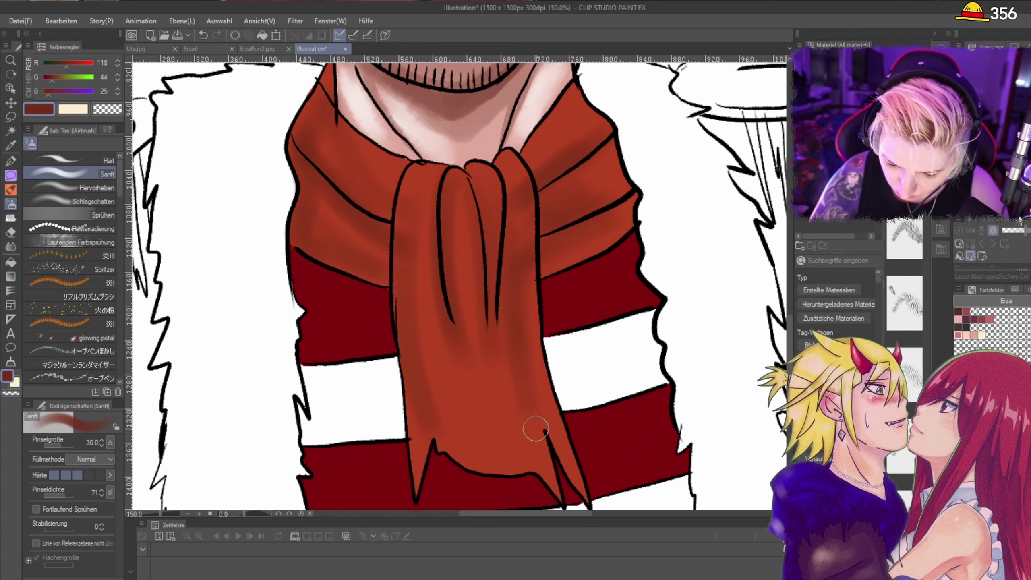
Step: Darken the right strand of the scarf's hanging end and extend the fold shadows down to its lower part
{"action": "left_click_drag", "start_coordinate": [513, 175], "coordinate": [501, 174]}
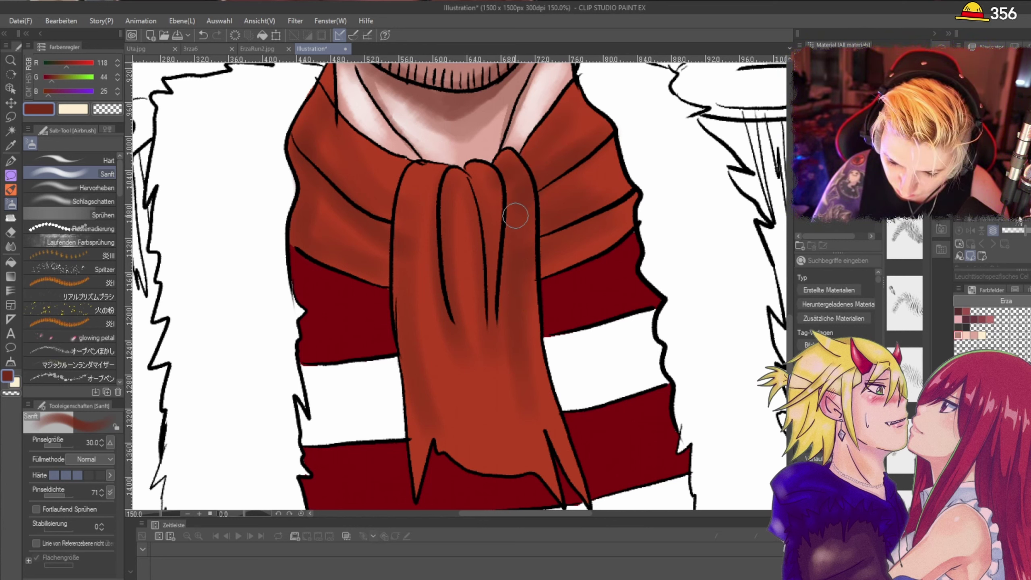
{"action": "left_click_drag", "start_coordinate": [486, 239], "coordinate": [502, 426]}
{"action": "left_click_drag", "start_coordinate": [463, 256], "coordinate": [499, 450]}
{"action": "mouse_move", "coordinate": [431, 233]}
{"action": "left_mouse_down"}
{"action": "mouse_move", "coordinate": [435, 334]}
{"action": "mouse_move", "coordinate": [486, 444]}
{"action": "left_mouse_up"}
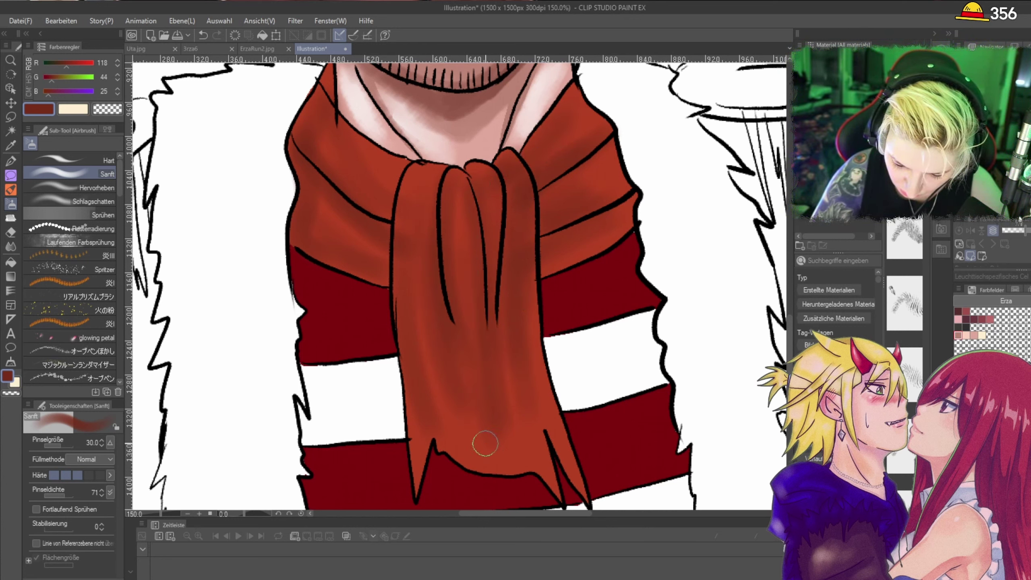
Step: Add soft vertical highlights in pale pink (RGB 234, 221, 218) down the left and middle of the scarf's hanging end
{"action": "double_click", "coordinate": [9, 379]}
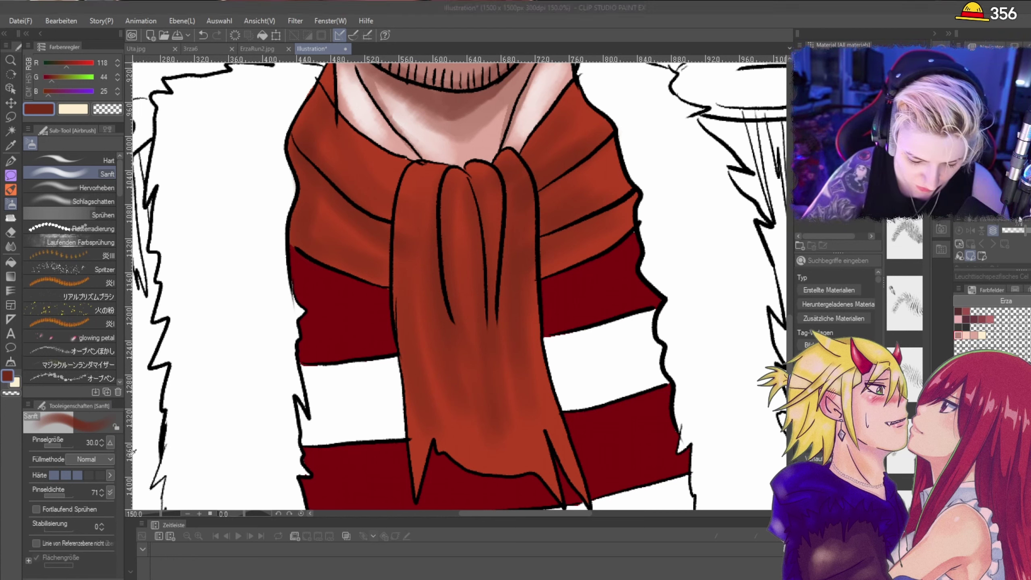
{"action": "left_click", "coordinate": [357, 411]}
{"action": "left_click_drag", "start_coordinate": [424, 223], "coordinate": [442, 419]}
{"action": "mouse_move", "coordinate": [411, 337]}
{"action": "left_mouse_down"}
{"action": "mouse_move", "coordinate": [408, 248]}
{"action": "mouse_move", "coordinate": [446, 406]}
{"action": "mouse_move", "coordinate": [415, 254]}
{"action": "mouse_move", "coordinate": [482, 360]}
{"action": "left_mouse_up"}
{"action": "key", "text": "ctrl+z"}
{"action": "key", "text": "ctrl+z"}
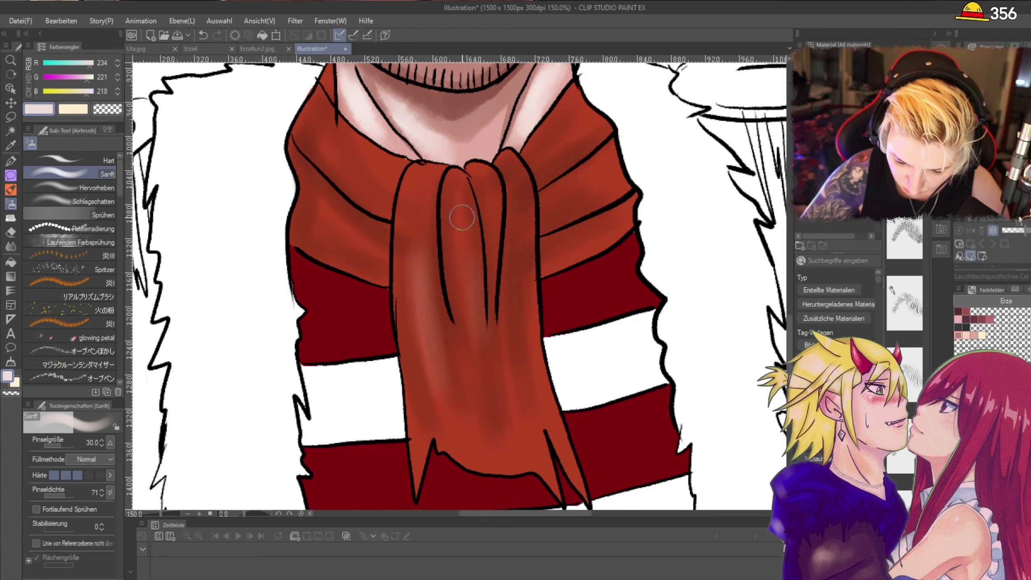
{"action": "left_click_drag", "start_coordinate": [463, 227], "coordinate": [480, 439]}
{"action": "left_click_drag", "start_coordinate": [476, 360], "coordinate": [466, 230]}
Step: Highlight the scarf's knot and the wrapped folds on both sides of the neck in pale pink
{"action": "mouse_move", "coordinate": [425, 185]}
{"action": "left_mouse_down"}
{"action": "mouse_move", "coordinate": [406, 191]}
{"action": "mouse_move", "coordinate": [497, 189]}
{"action": "mouse_move", "coordinate": [369, 171]}
{"action": "mouse_move", "coordinate": [329, 135]}
{"action": "left_mouse_up"}
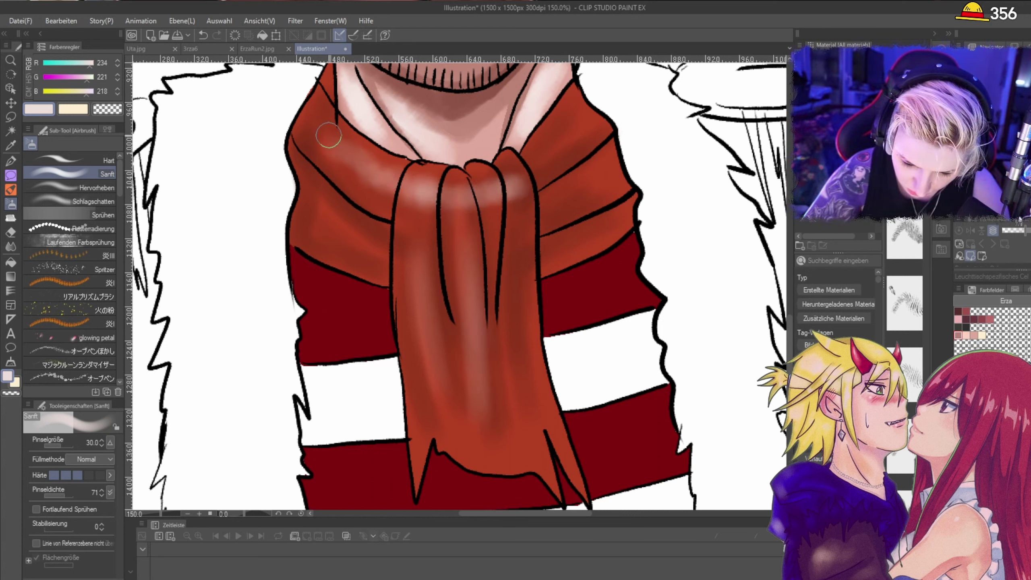
{"action": "left_click_drag", "start_coordinate": [480, 205], "coordinate": [603, 111]}
{"action": "mouse_move", "coordinate": [558, 205]}
{"action": "left_mouse_down"}
{"action": "mouse_move", "coordinate": [603, 162]}
{"action": "mouse_move", "coordinate": [589, 178]}
{"action": "mouse_move", "coordinate": [614, 211]}
{"action": "mouse_move", "coordinate": [540, 264]}
{"action": "left_mouse_up"}
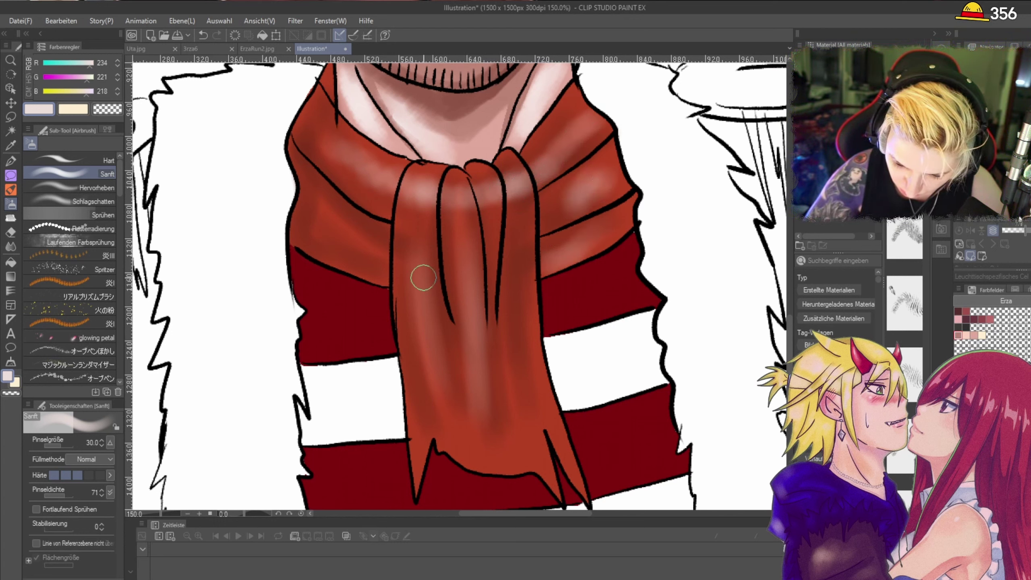
{"action": "mouse_move", "coordinate": [422, 274]}
{"action": "left_mouse_down"}
{"action": "mouse_move", "coordinate": [310, 233]}
{"action": "mouse_move", "coordinate": [345, 249]}
{"action": "left_mouse_up"}
{"action": "scroll", "coordinate": [451, 212], "scroll_direction": "down", "scroll_amount": 2}
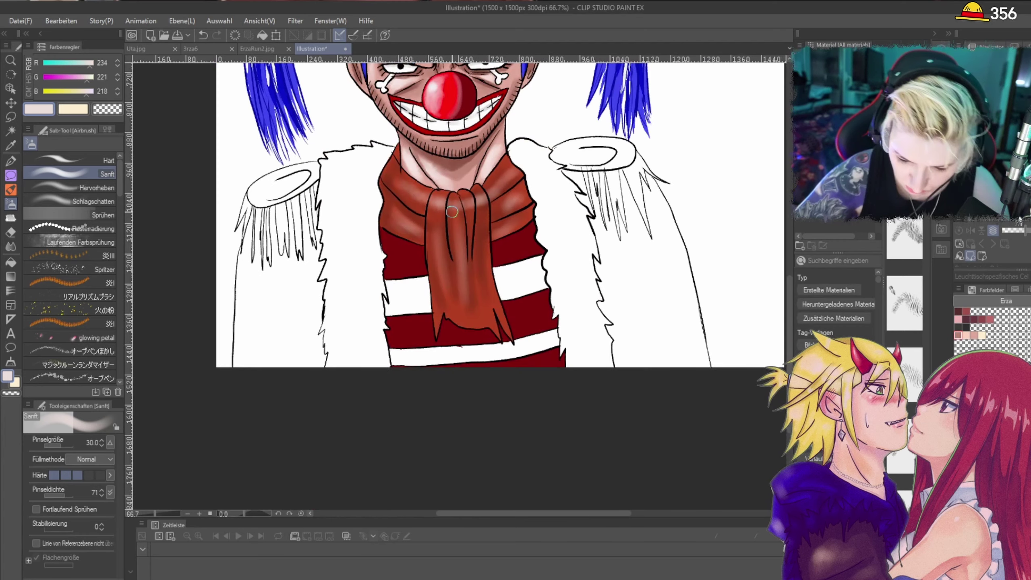
Step: Strengthen the scarf's pale highlights on the knot and hanging strands, and highlight just above its lower hem
{"action": "scroll", "coordinate": [453, 212], "scroll_direction": "up", "scroll_amount": 1}
{"action": "scroll", "coordinate": [452, 211], "scroll_direction": "up", "scroll_amount": 1}
{"action": "mouse_move", "coordinate": [410, 148]}
{"action": "left_mouse_down"}
{"action": "mouse_move", "coordinate": [453, 141]}
{"action": "mouse_move", "coordinate": [435, 153]}
{"action": "mouse_move", "coordinate": [513, 137]}
{"action": "mouse_move", "coordinate": [572, 94]}
{"action": "left_mouse_up"}
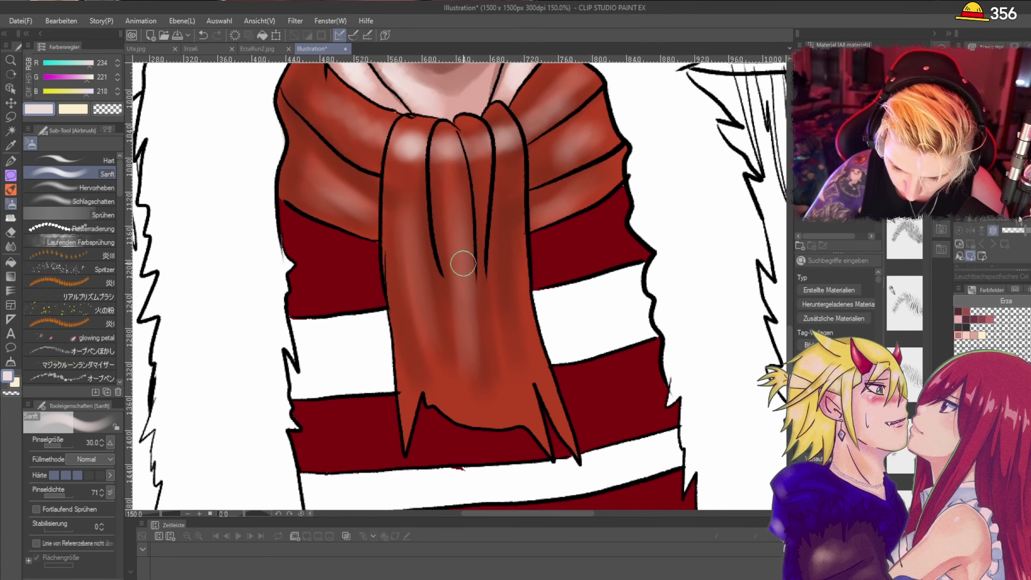
{"action": "mouse_move", "coordinate": [428, 351]}
{"action": "left_mouse_down"}
{"action": "mouse_move", "coordinate": [457, 413]}
{"action": "mouse_move", "coordinate": [469, 402]}
{"action": "mouse_move", "coordinate": [516, 418]}
{"action": "left_mouse_up"}
{"action": "mouse_move", "coordinate": [467, 368]}
{"action": "left_mouse_down"}
{"action": "mouse_move", "coordinate": [456, 195]}
{"action": "mouse_move", "coordinate": [474, 342]}
{"action": "left_mouse_up"}
{"action": "left_click_drag", "start_coordinate": [416, 284], "coordinate": [407, 206]}
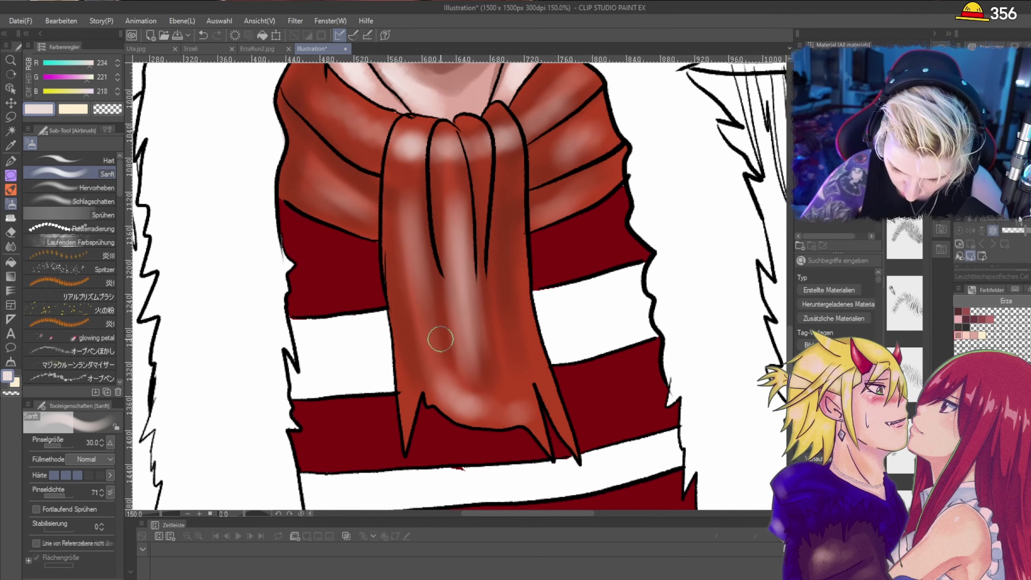
{"action": "scroll", "coordinate": [520, 375], "scroll_direction": "down", "scroll_amount": 4}
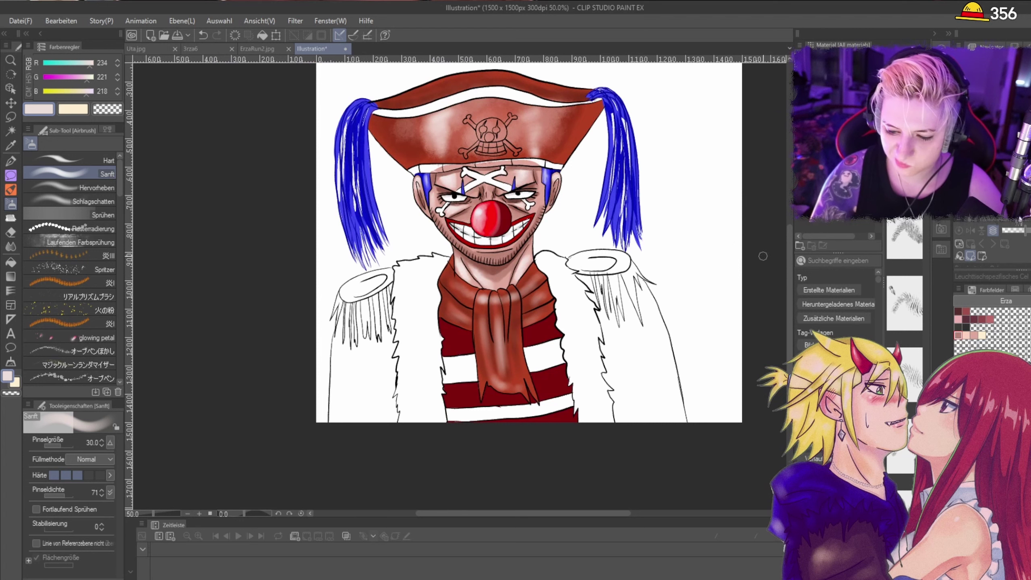
{"action": "left_click_drag", "start_coordinate": [788, 261], "coordinate": [787, 297]}
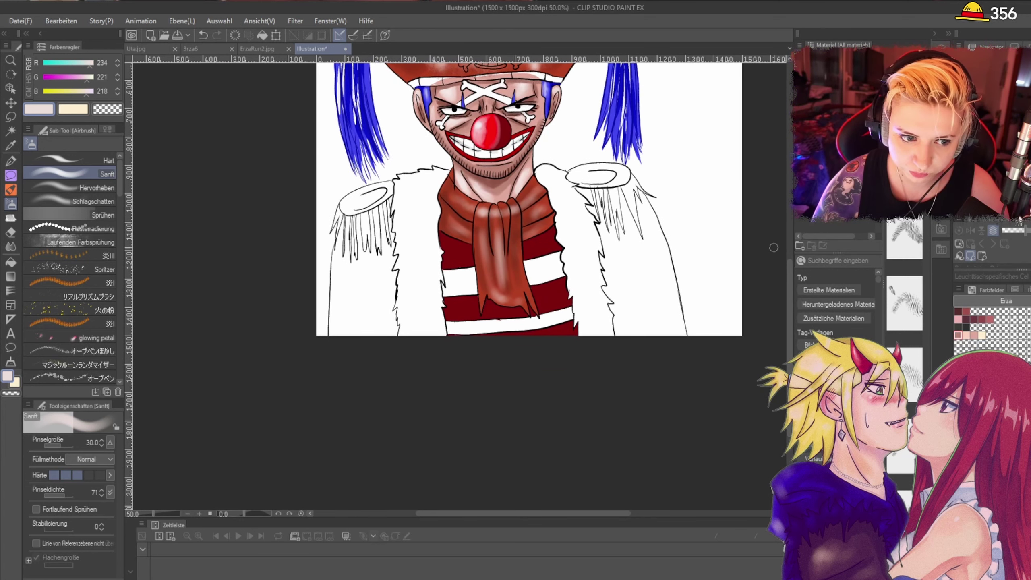
Step: Shade the red shirt stripe around the scarf's ragged lower ends in dark maroon (RGB 79, 2, 2) with the soft airbrush
{"action": "key", "text": "alt+Tab"}
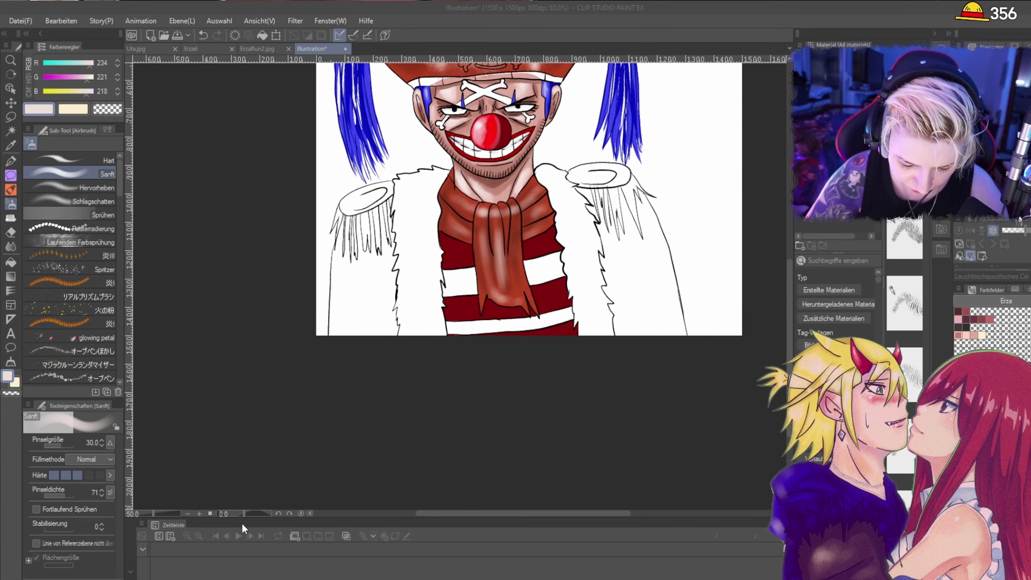
{"action": "left_click", "coordinate": [459, 310], "text": "alt"}
{"action": "scroll", "coordinate": [458, 310], "scroll_direction": "up", "scroll_amount": 3}
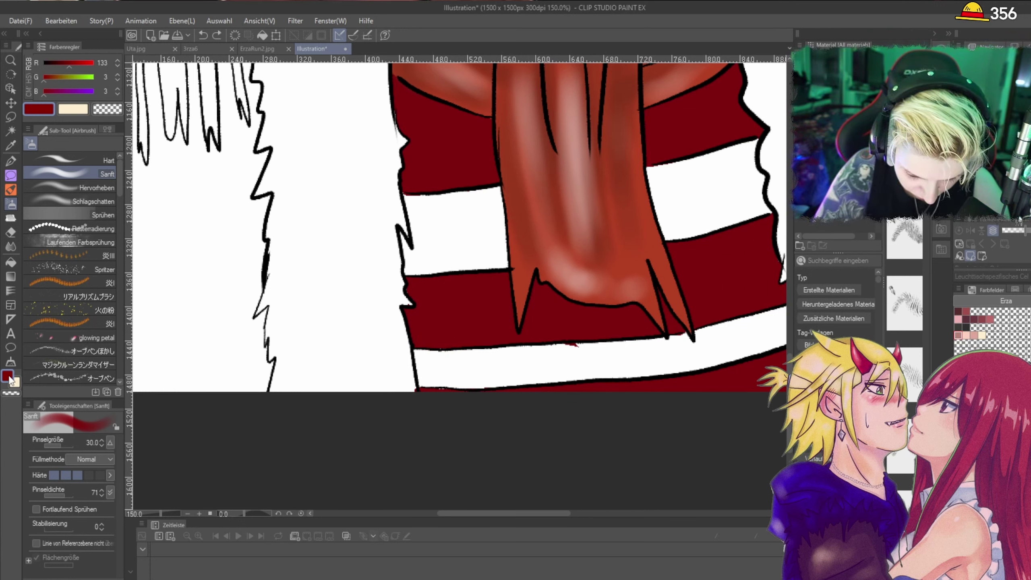
{"action": "double_click", "coordinate": [8, 379]}
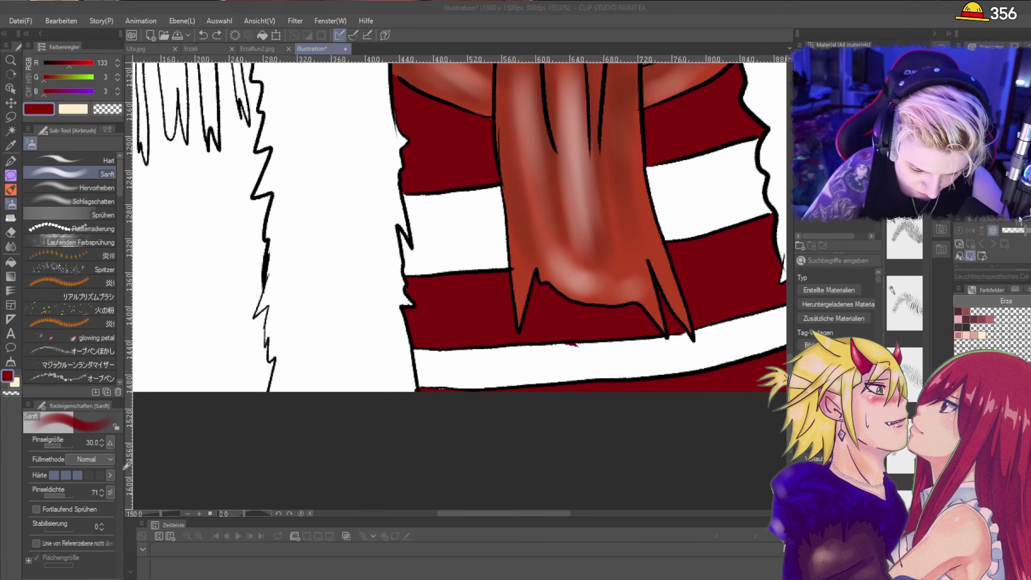
{"action": "left_click", "coordinate": [347, 418]}
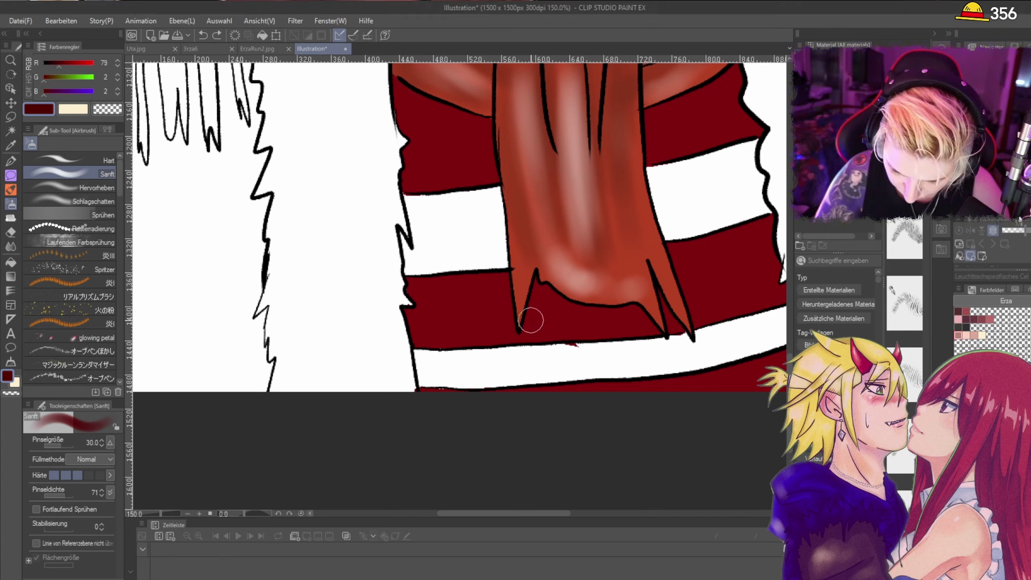
{"action": "left_click_drag", "start_coordinate": [536, 310], "coordinate": [539, 299]}
{"action": "key", "text": "ctrl+z"}
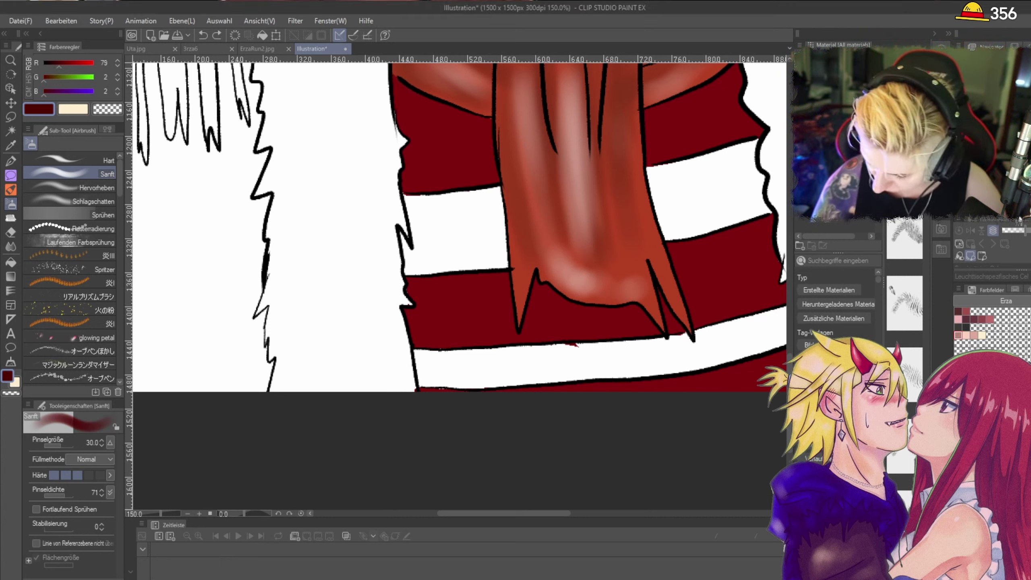
{"action": "mouse_move", "coordinate": [528, 319]}
{"action": "left_mouse_down"}
{"action": "mouse_move", "coordinate": [553, 278]}
{"action": "mouse_move", "coordinate": [560, 301]}
{"action": "mouse_move", "coordinate": [622, 306]}
{"action": "mouse_move", "coordinate": [557, 306]}
{"action": "mouse_move", "coordinate": [642, 316]}
{"action": "mouse_move", "coordinate": [693, 272]}
{"action": "mouse_move", "coordinate": [677, 268]}
{"action": "left_mouse_up"}
{"action": "key", "text": "ctrl+alt+g"}
{"action": "left_click_drag", "start_coordinate": [623, 317], "coordinate": [511, 320]}
{"action": "mouse_move", "coordinate": [416, 289]}
{"action": "left_mouse_down"}
{"action": "mouse_move", "coordinate": [485, 282]}
{"action": "mouse_move", "coordinate": [506, 316]}
{"action": "mouse_move", "coordinate": [494, 297]}
{"action": "mouse_move", "coordinate": [415, 305]}
{"action": "mouse_move", "coordinate": [488, 307]}
{"action": "left_mouse_up"}
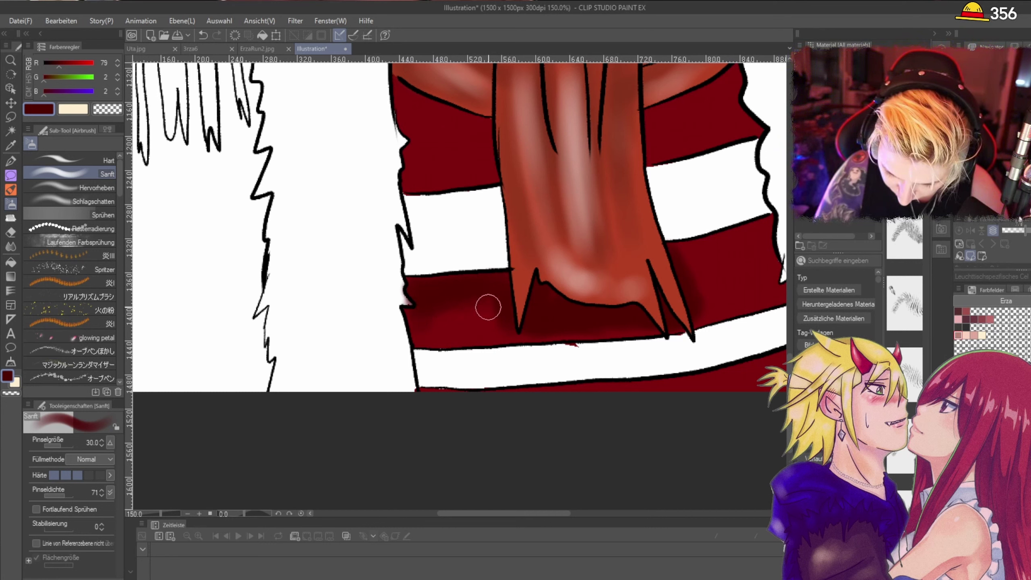
{"action": "left_click_drag", "start_coordinate": [677, 258], "coordinate": [708, 246]}
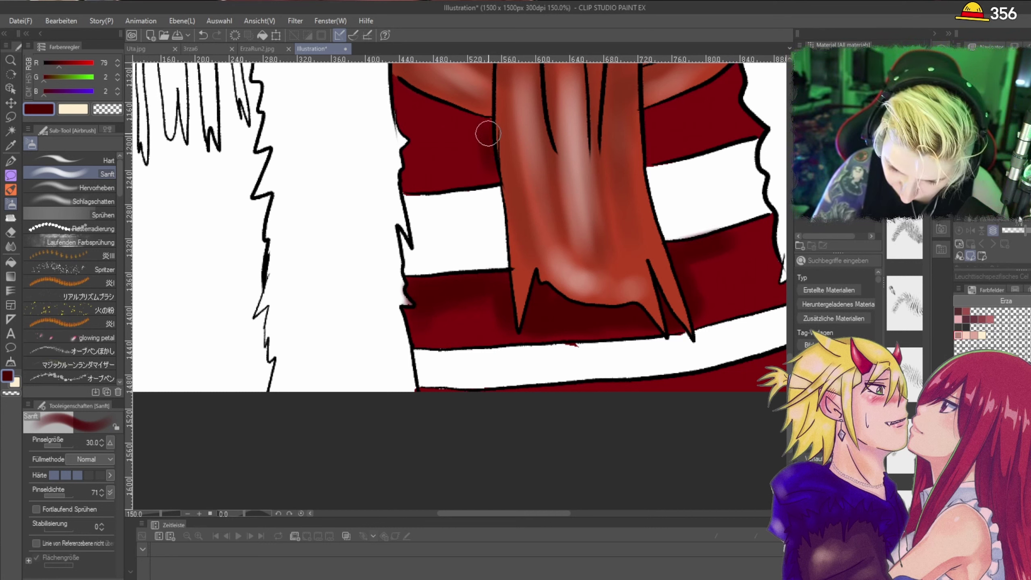
Step: Shade the upper red shirt stripe below the scarf and the lowest red stripe in dark maroon
{"action": "left_click_drag", "start_coordinate": [486, 139], "coordinate": [398, 86]}
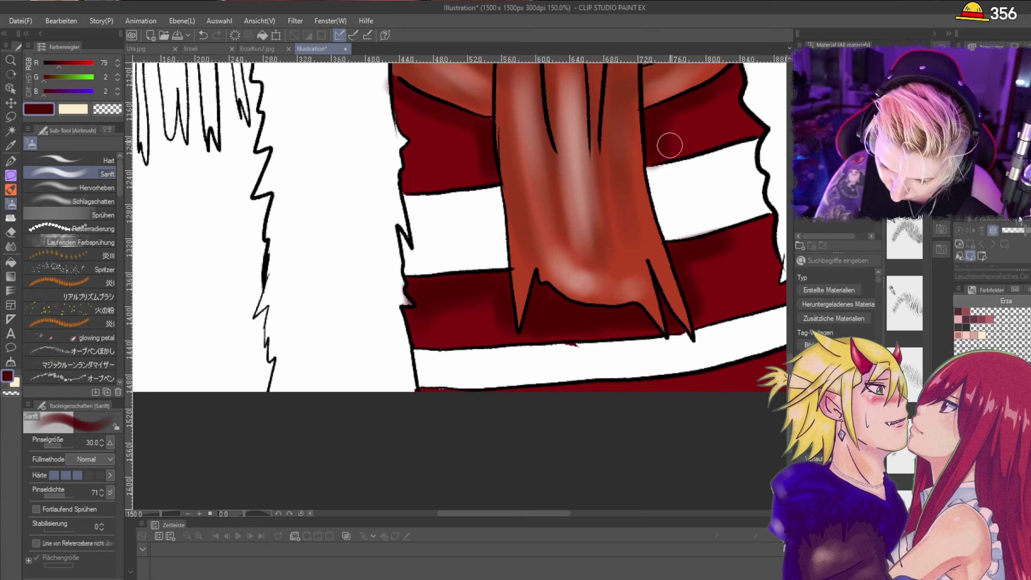
{"action": "left_click_drag", "start_coordinate": [500, 173], "coordinate": [480, 140]}
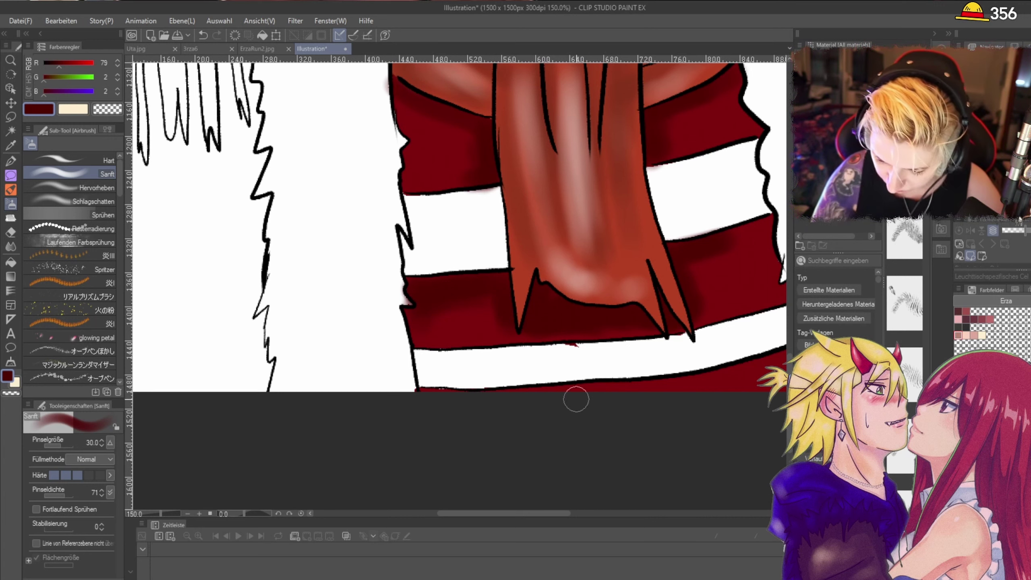
{"action": "left_click_drag", "start_coordinate": [547, 513], "coordinate": [591, 515]}
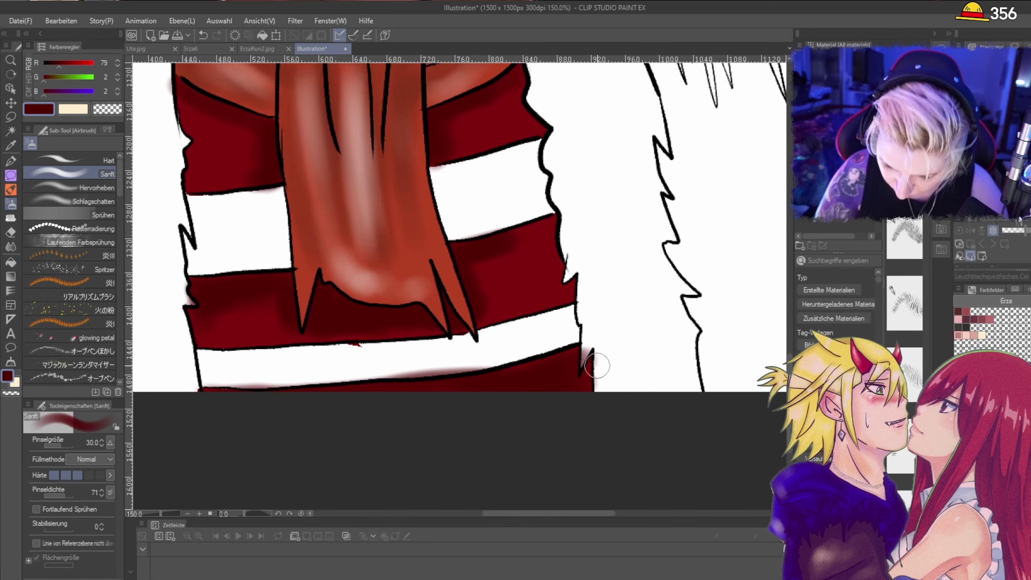
{"action": "scroll", "coordinate": [597, 366], "scroll_direction": "down", "scroll_amount": 3}
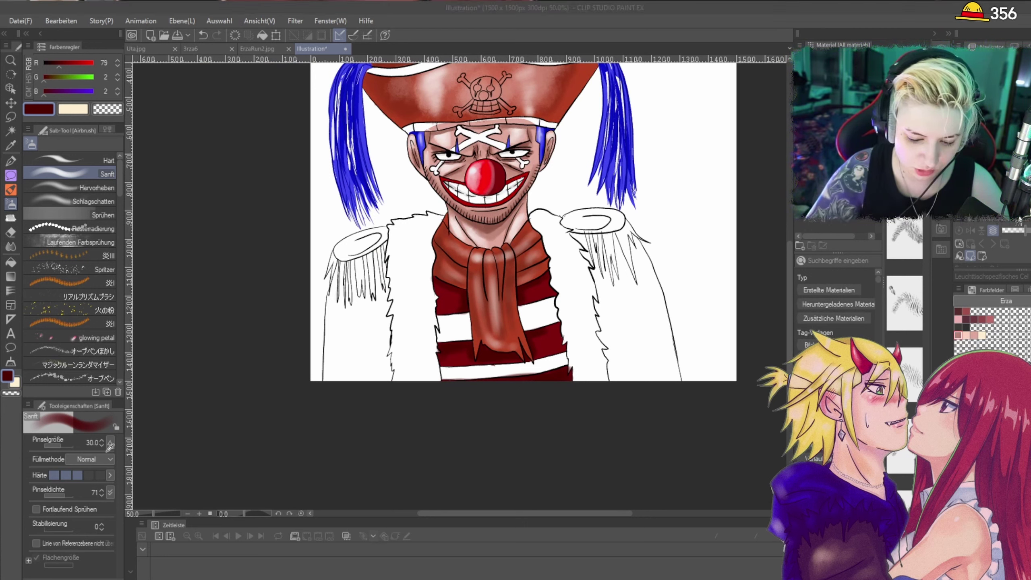
Step: Add soft pale highlights (RGB 240, 236, 236) to both sides of the upper and middle red shirt stripes with the soft airbrush
{"action": "left_click", "coordinate": [363, 413]}
{"action": "scroll", "coordinate": [461, 302], "scroll_direction": "up", "scroll_amount": 2}
{"action": "mouse_move", "coordinate": [421, 289]}
{"action": "left_mouse_down"}
{"action": "mouse_move", "coordinate": [427, 300]}
{"action": "mouse_move", "coordinate": [448, 293]}
{"action": "mouse_move", "coordinate": [431, 303]}
{"action": "mouse_move", "coordinate": [442, 300]}
{"action": "left_mouse_up"}
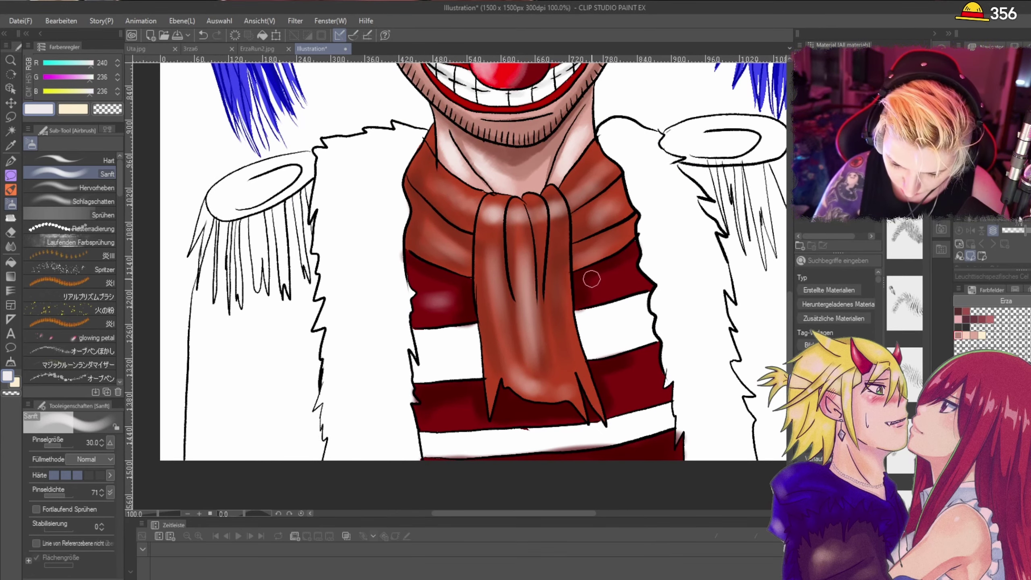
{"action": "left_click_drag", "start_coordinate": [614, 271], "coordinate": [613, 278]}
{"action": "mouse_move", "coordinate": [646, 376]}
{"action": "left_mouse_down"}
{"action": "mouse_move", "coordinate": [618, 384]}
{"action": "mouse_move", "coordinate": [633, 362]}
{"action": "mouse_move", "coordinate": [656, 356]}
{"action": "left_mouse_up"}
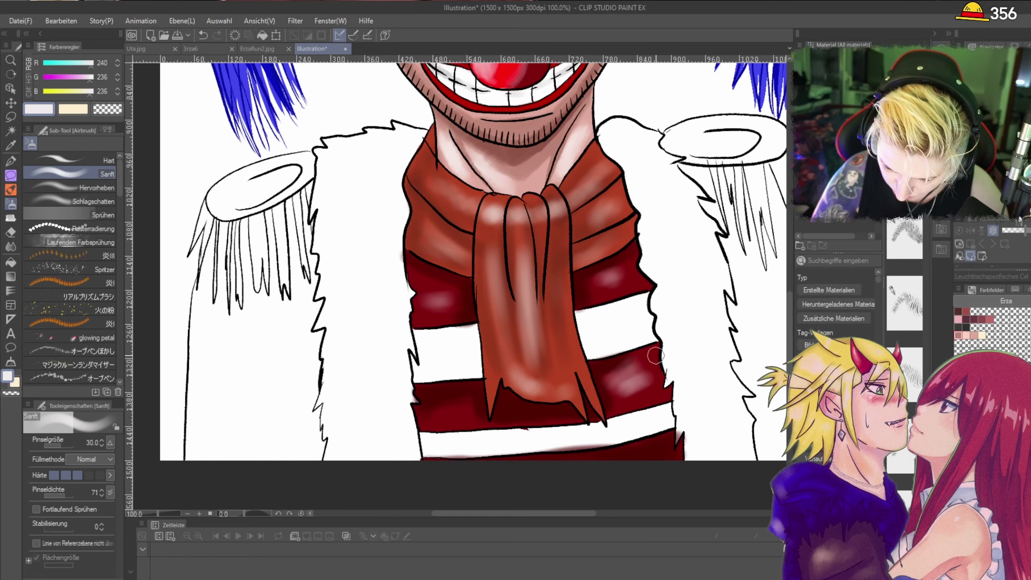
{"action": "left_click_drag", "start_coordinate": [479, 410], "coordinate": [443, 412]}
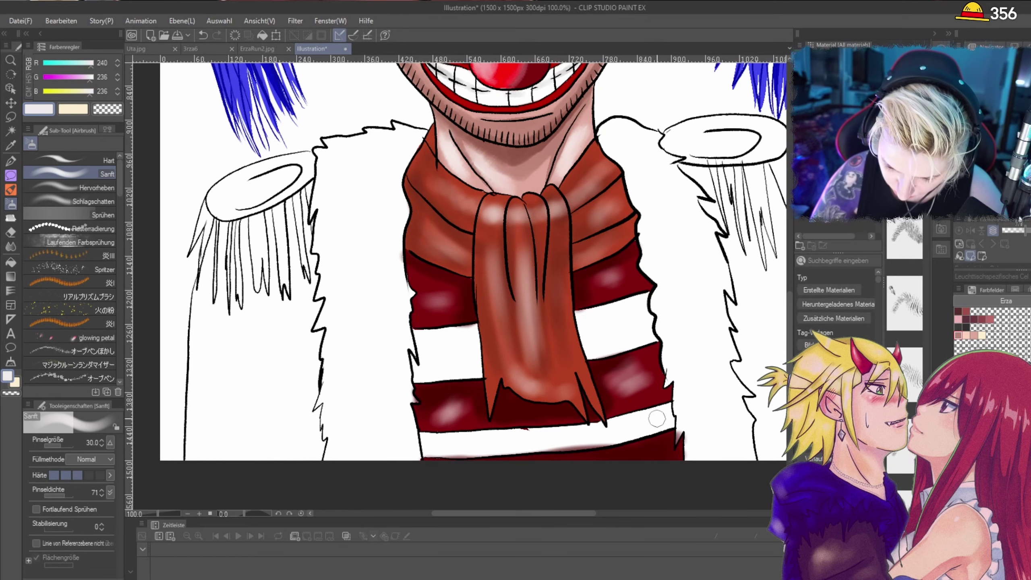
{"action": "scroll", "coordinate": [656, 418], "scroll_direction": "down", "scroll_amount": 3}
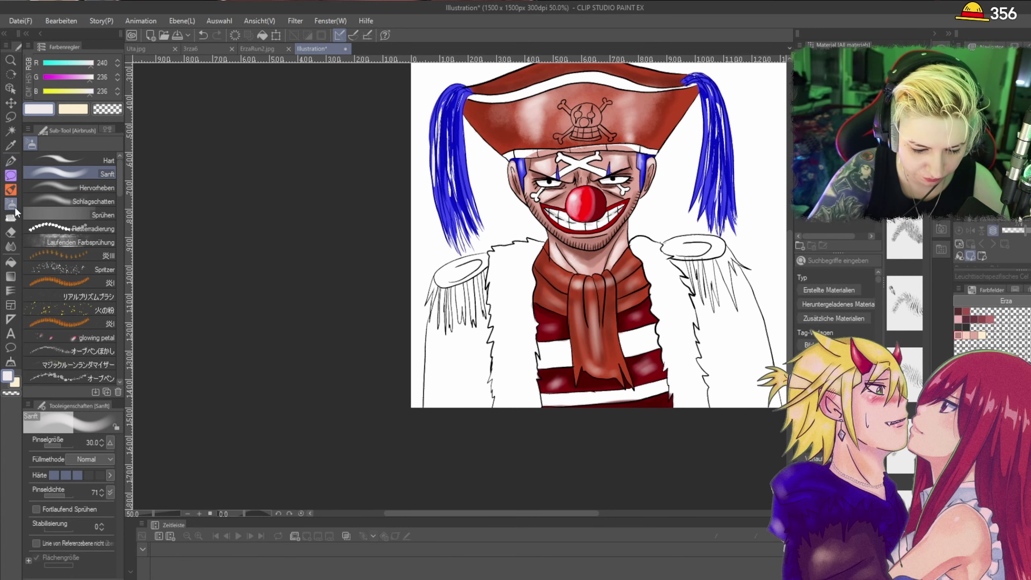
Step: Erase the red spill along the borders of the upper white shirt stripe with the hard eraser
{"action": "left_click", "coordinate": [11, 232]}
{"action": "scroll", "coordinate": [637, 383], "scroll_direction": "up", "scroll_amount": 4}
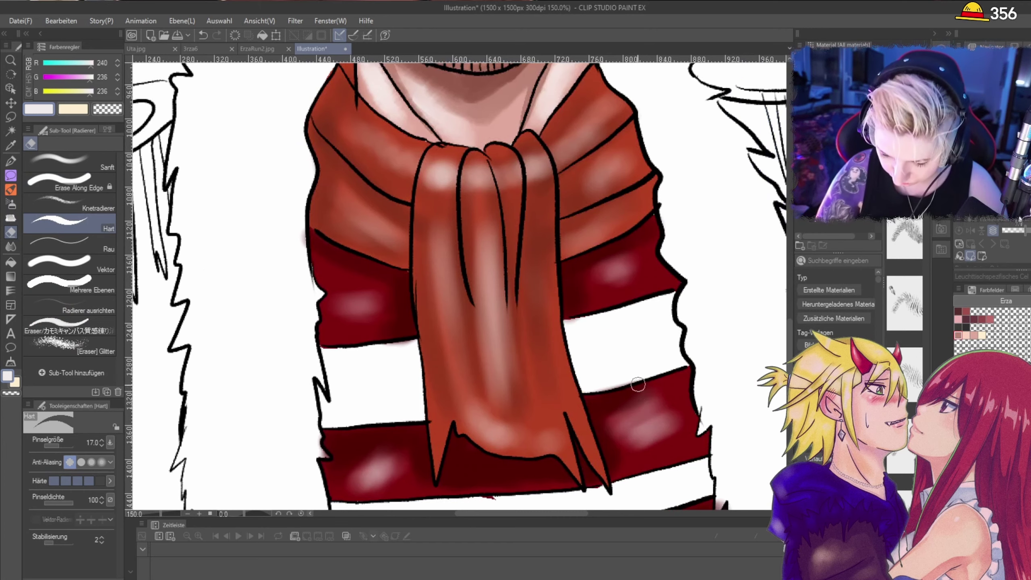
{"action": "scroll", "coordinate": [572, 319], "scroll_direction": "up", "scroll_amount": 1}
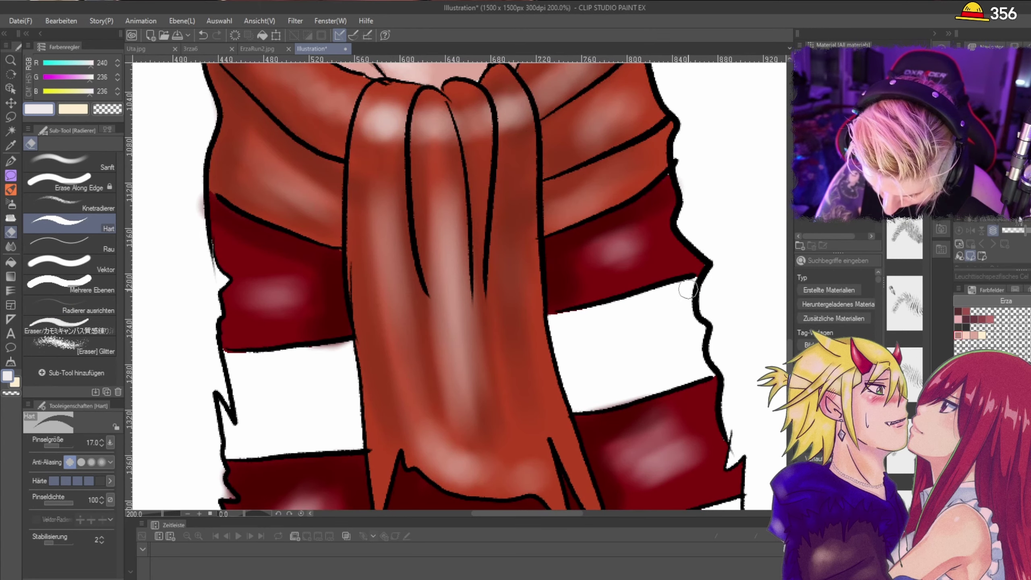
{"action": "left_click_drag", "start_coordinate": [581, 406], "coordinate": [630, 398]}
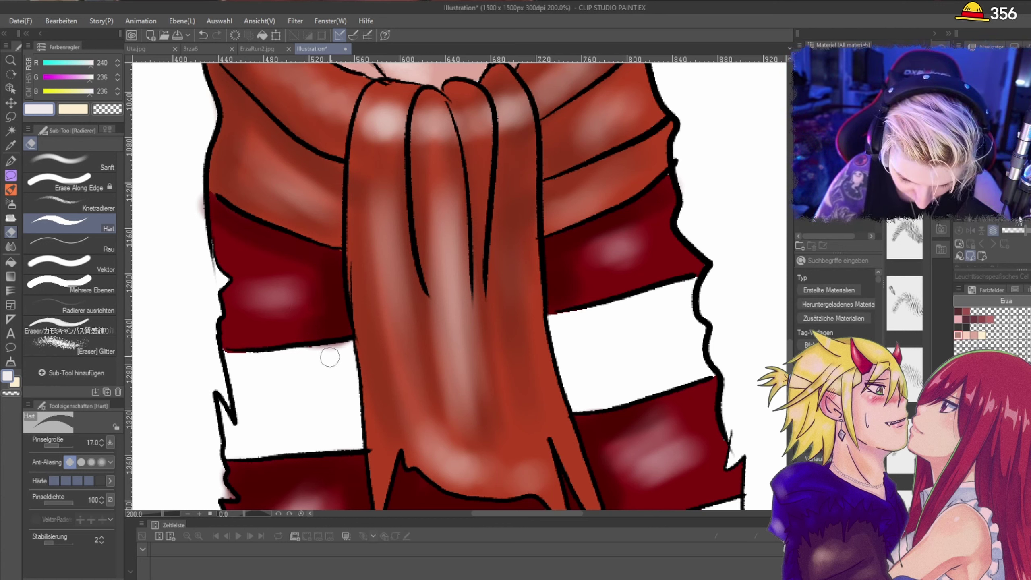
{"action": "left_click_drag", "start_coordinate": [330, 348], "coordinate": [316, 351]}
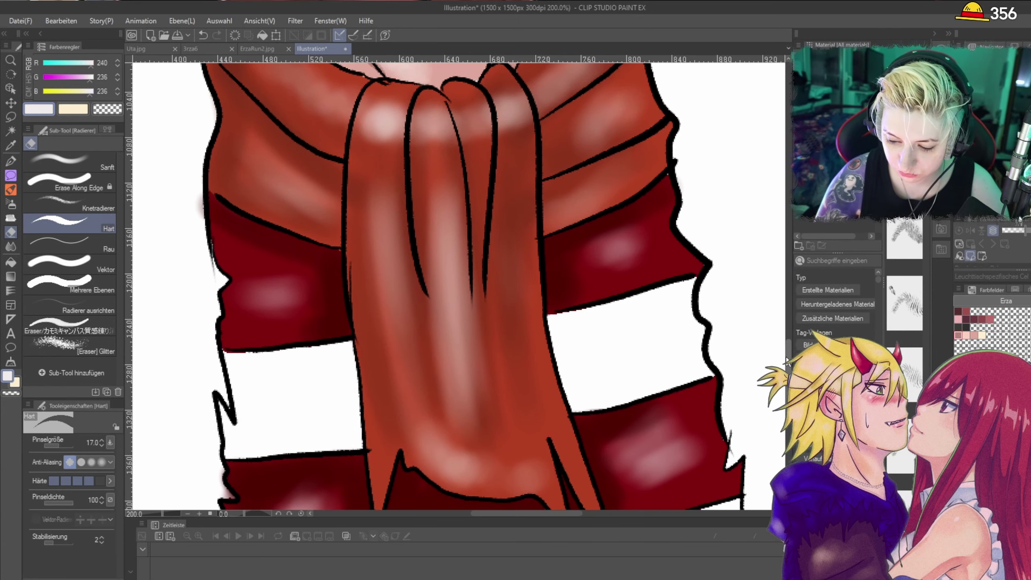
Step: Erase the maroon spill along the bottom edge of the lower white shirt stripe with the hard eraser
{"action": "scroll", "coordinate": [782, 349], "scroll_direction": "down", "scroll_amount": 5}
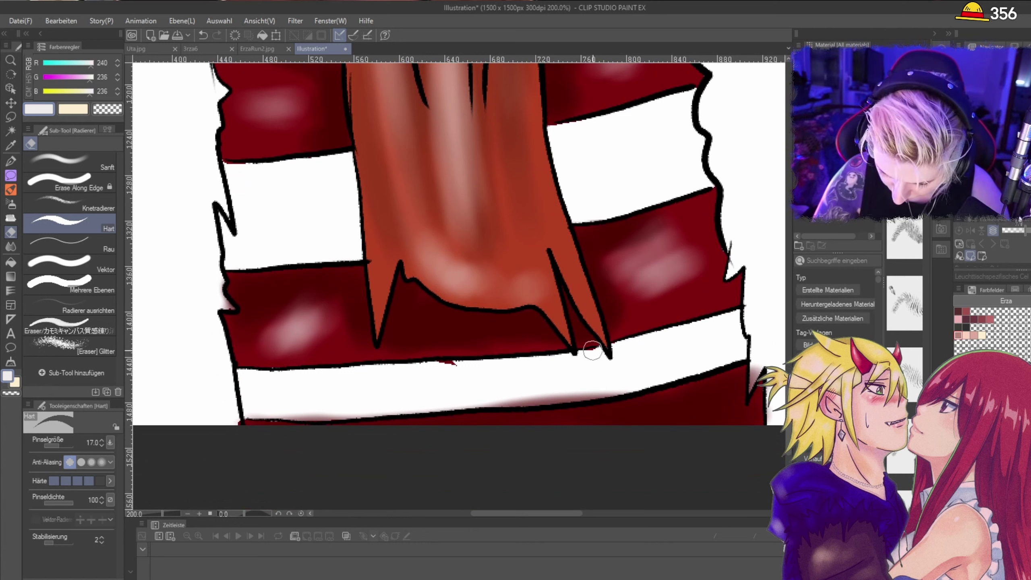
{"action": "mouse_move", "coordinate": [594, 389]}
{"action": "left_mouse_down"}
{"action": "mouse_move", "coordinate": [500, 402]}
{"action": "mouse_move", "coordinate": [590, 395]}
{"action": "left_mouse_up"}
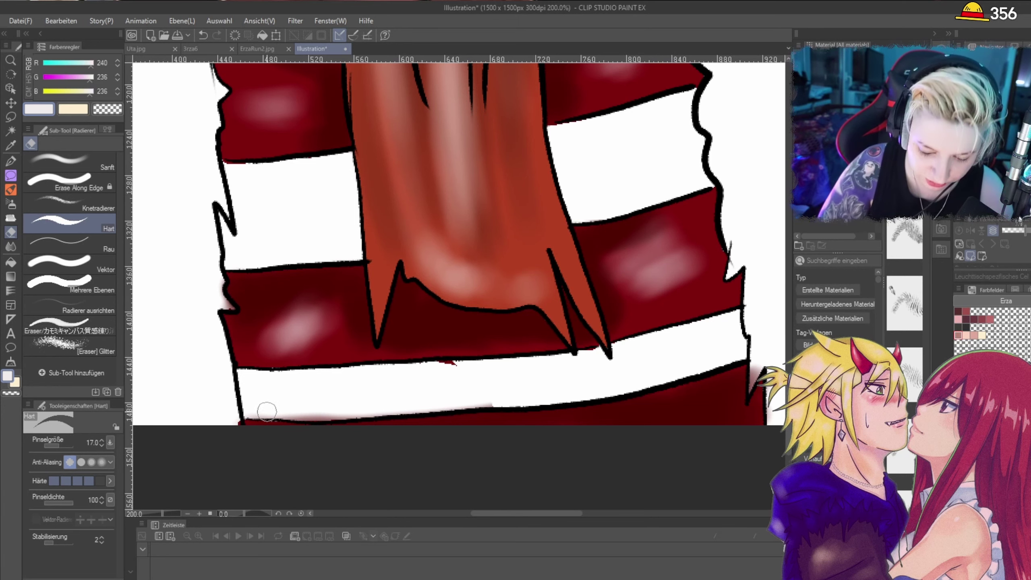
{"action": "left_click_drag", "start_coordinate": [289, 412], "coordinate": [341, 414]}
{"action": "scroll", "coordinate": [251, 420], "scroll_direction": "up", "scroll_amount": 3}
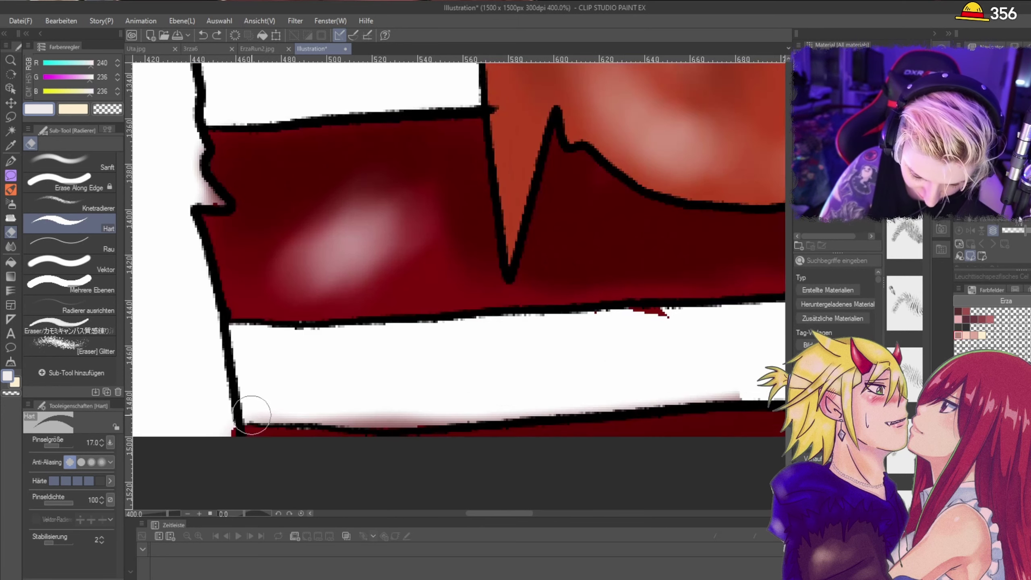
{"action": "mouse_move", "coordinate": [273, 410]}
{"action": "left_mouse_down"}
{"action": "mouse_move", "coordinate": [451, 410]}
{"action": "mouse_move", "coordinate": [767, 368]}
{"action": "mouse_move", "coordinate": [739, 380]}
{"action": "mouse_move", "coordinate": [766, 385]}
{"action": "mouse_move", "coordinate": [510, 374]}
{"action": "left_mouse_up"}
{"action": "left_click_drag", "start_coordinate": [253, 409], "coordinate": [428, 401]}
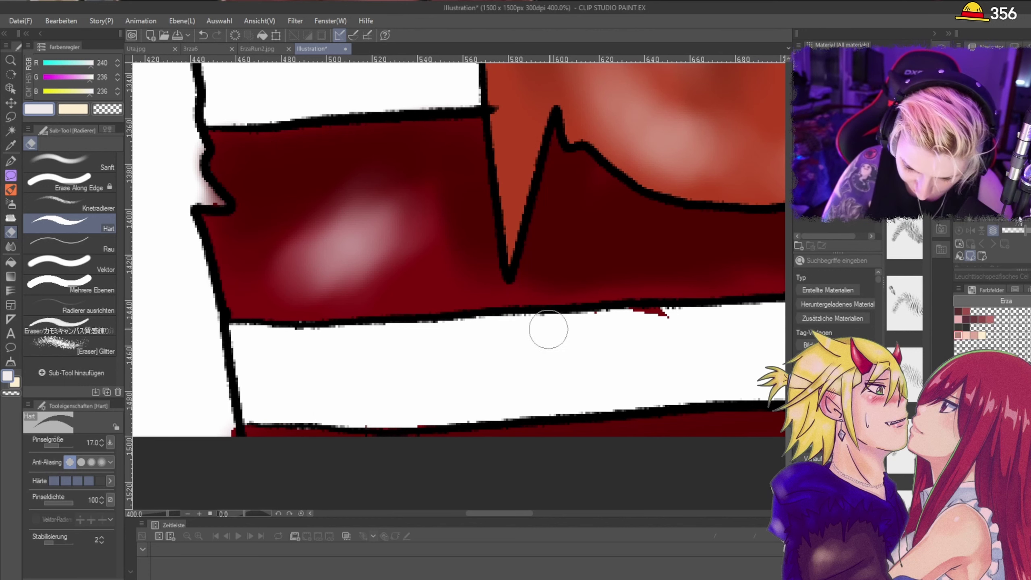
{"action": "scroll", "coordinate": [669, 305], "scroll_direction": "down", "scroll_amount": 2}
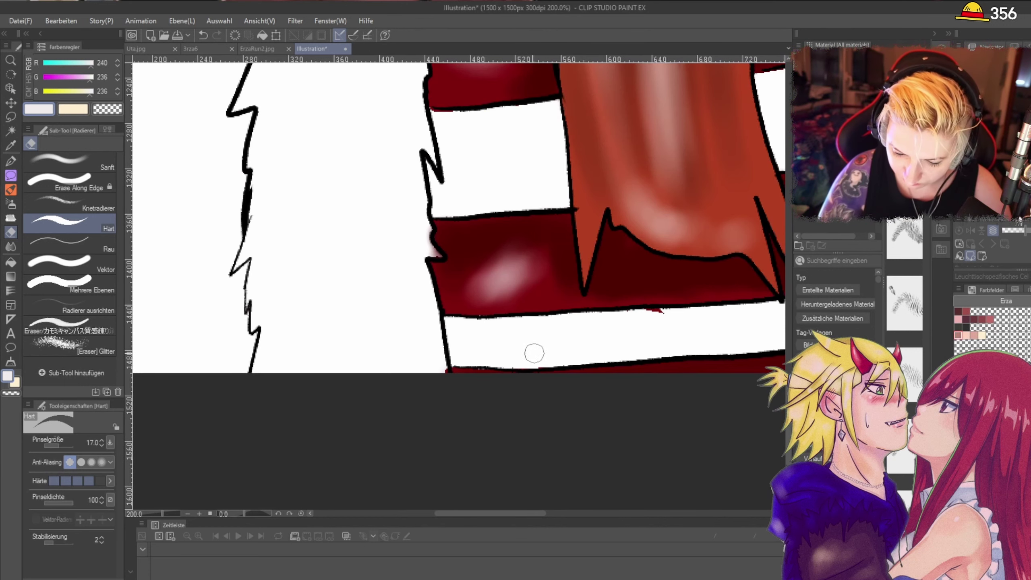
Step: Erase the maroon spill in the jagged fur notch at the right end of the lowest red stripe
{"action": "scroll", "coordinate": [547, 401], "scroll_direction": "up", "scroll_amount": 2}
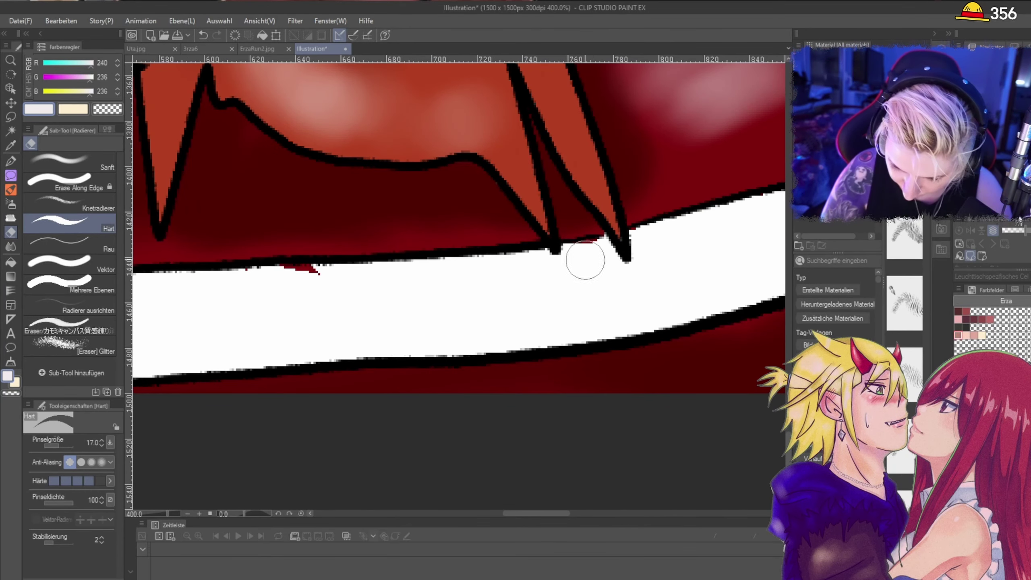
{"action": "left_click_drag", "start_coordinate": [544, 517], "coordinate": [572, 516]}
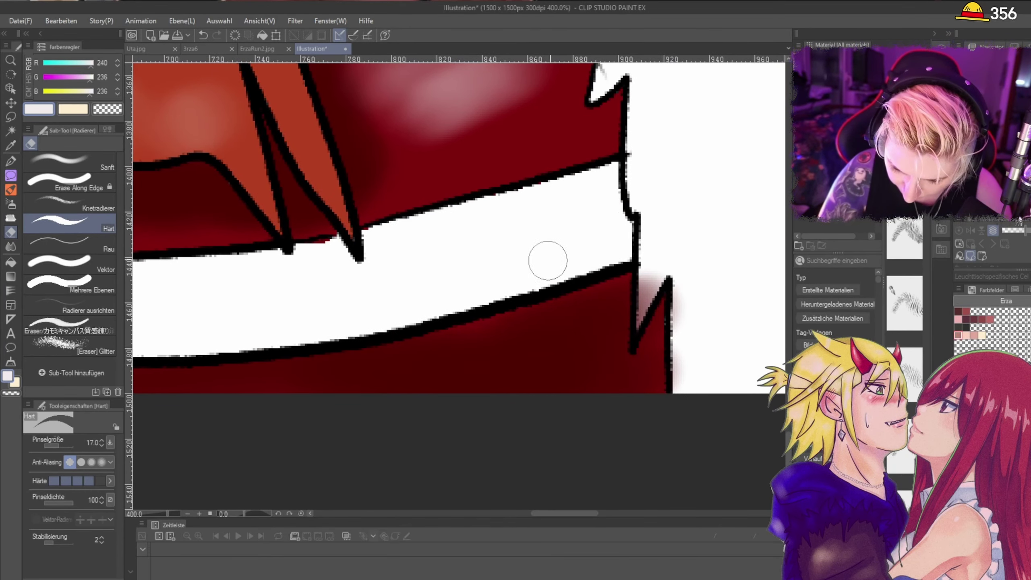
{"action": "mouse_move", "coordinate": [640, 304]}
{"action": "left_mouse_down"}
{"action": "mouse_move", "coordinate": [685, 274]}
{"action": "mouse_move", "coordinate": [690, 360]}
{"action": "mouse_move", "coordinate": [678, 290]}
{"action": "left_mouse_up"}
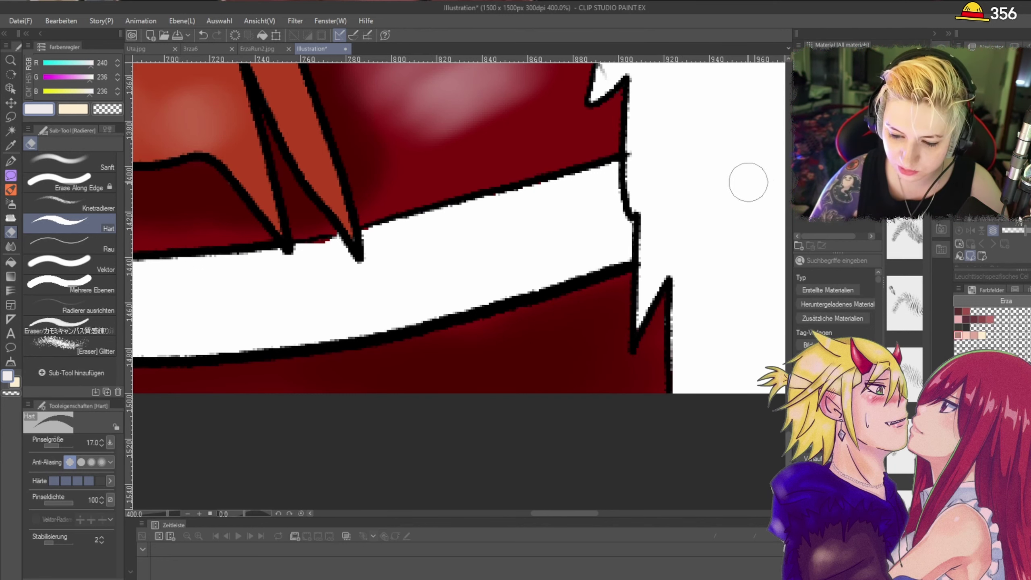
{"action": "scroll", "coordinate": [749, 182], "scroll_direction": "down", "scroll_amount": 3}
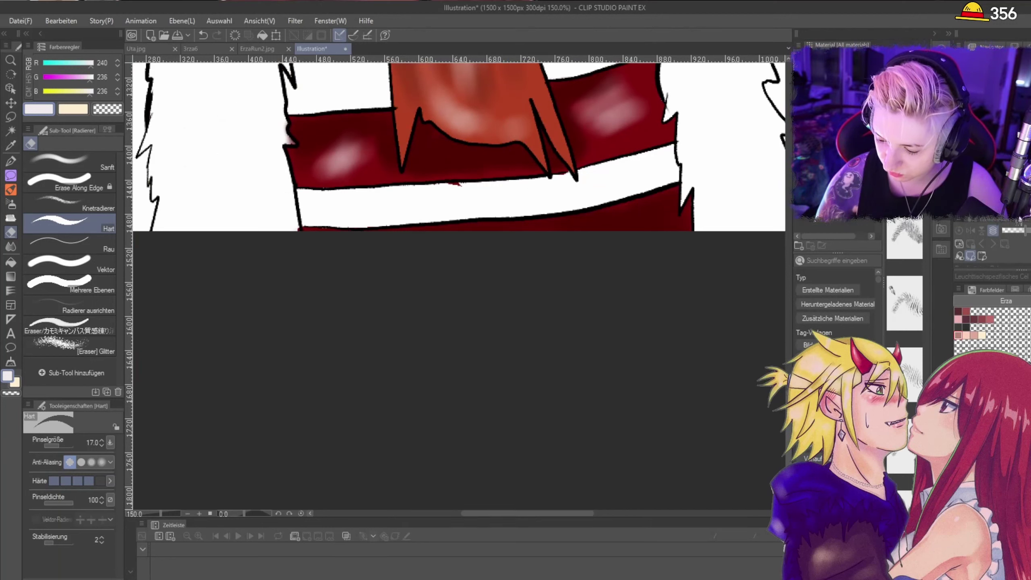
{"action": "key", "text": "ctrl+z"}
{"action": "key", "text": "ctrl+y"}
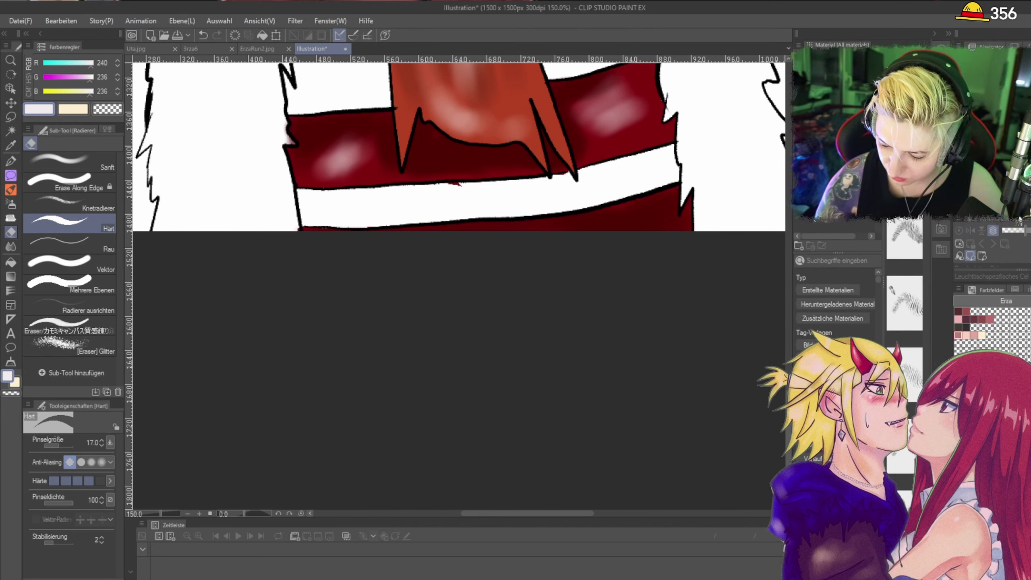
{"action": "key", "text": "ctrl+z"}
{"action": "key", "text": "ctrl+y"}
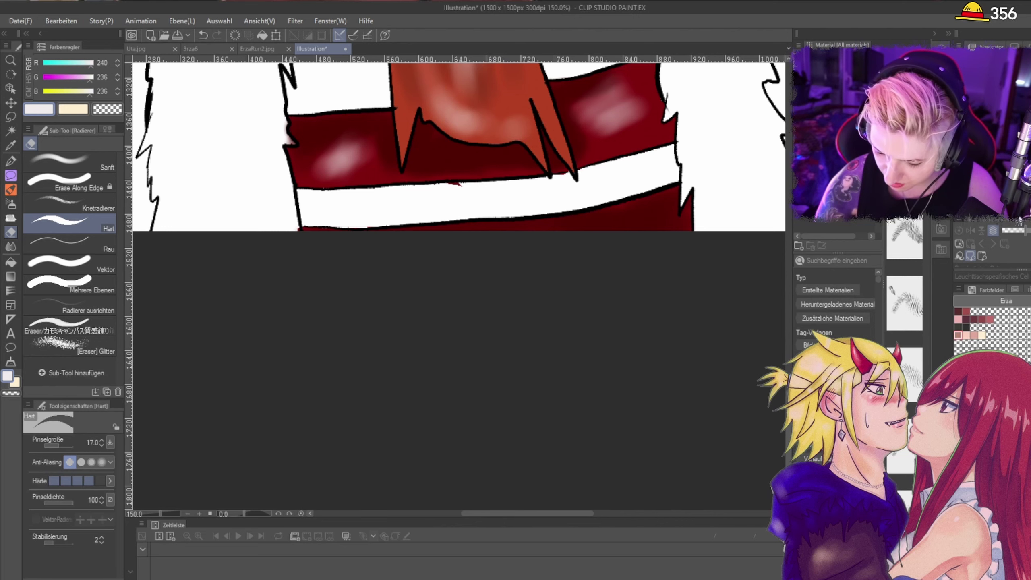
{"action": "key", "text": "ctrl+z"}
{"action": "key", "text": "ctrl+y"}
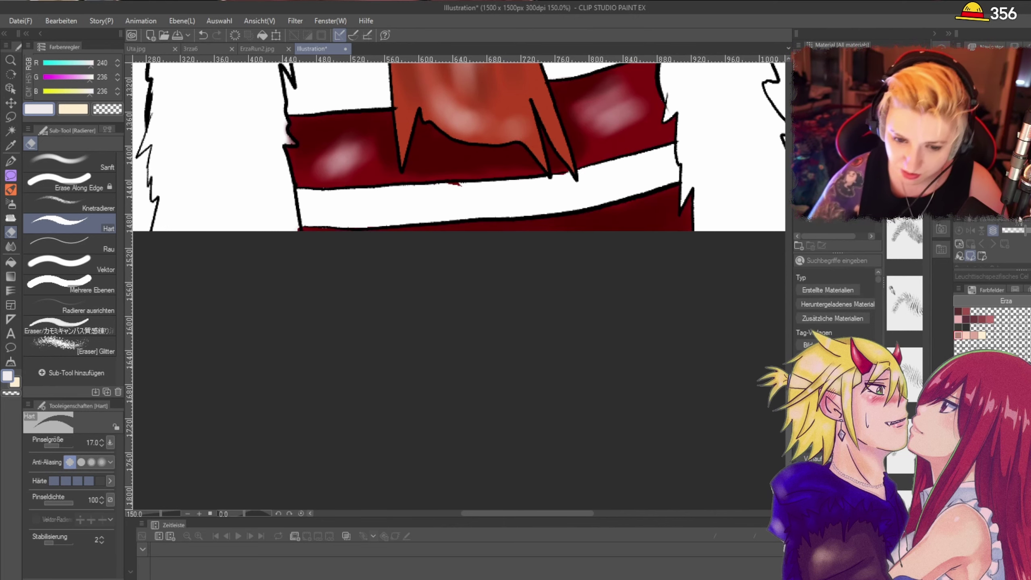
Step: Erase the maroon spill in the fur notch at the left end of the middle red stripe
{"action": "scroll", "coordinate": [290, 113], "scroll_direction": "up", "scroll_amount": 5}
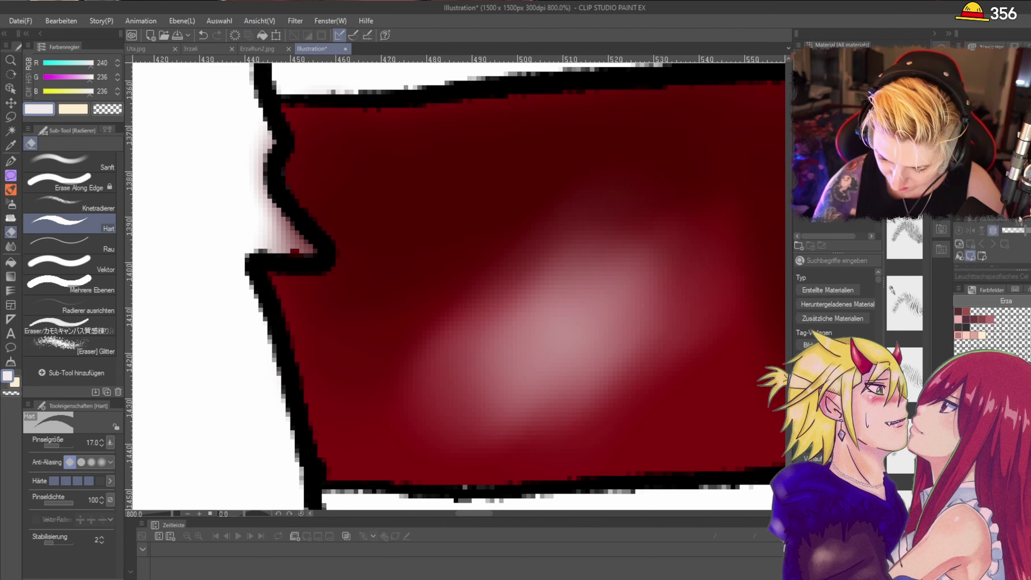
{"action": "left_click", "coordinate": [962, 439]}
{"action": "left_click", "coordinate": [961, 439]}
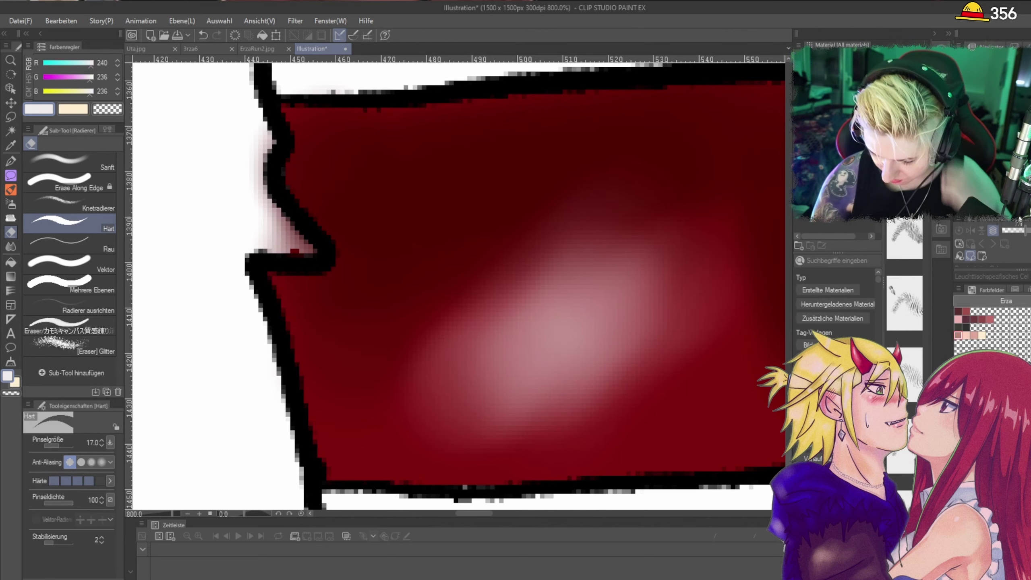
{"action": "mouse_move", "coordinate": [242, 173]}
{"action": "left_mouse_down"}
{"action": "mouse_move", "coordinate": [260, 136]}
{"action": "mouse_move", "coordinate": [261, 187]}
{"action": "mouse_move", "coordinate": [274, 224]}
{"action": "mouse_move", "coordinate": [302, 244]}
{"action": "left_mouse_up"}
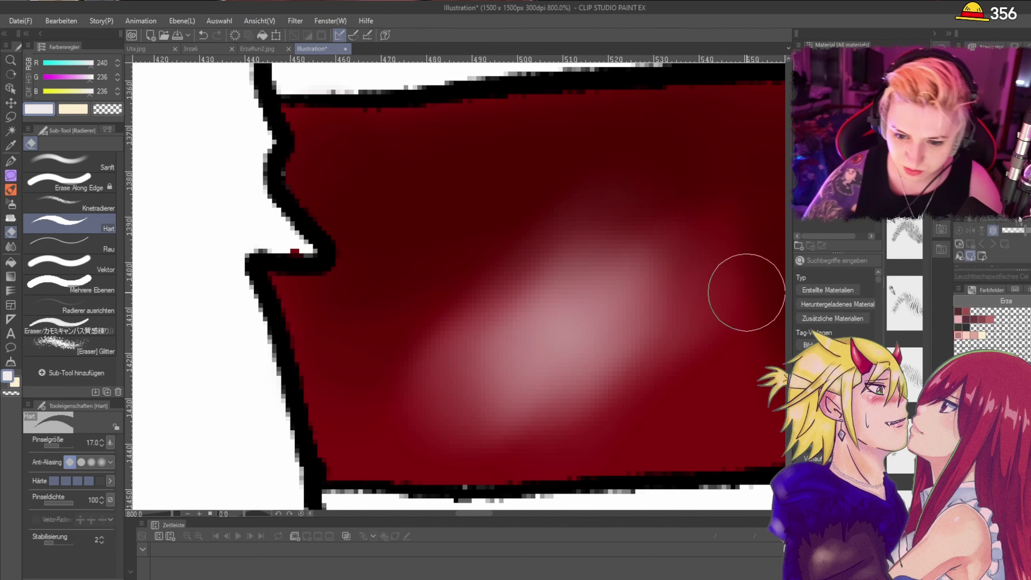
Step: Toggle layers to locate the stray red mark under the middle red stripe's lower outline, and erase it
{"action": "key", "text": "ctrl+alt+0"}
{"action": "left_click_drag", "start_coordinate": [525, 515], "coordinate": [603, 512]}
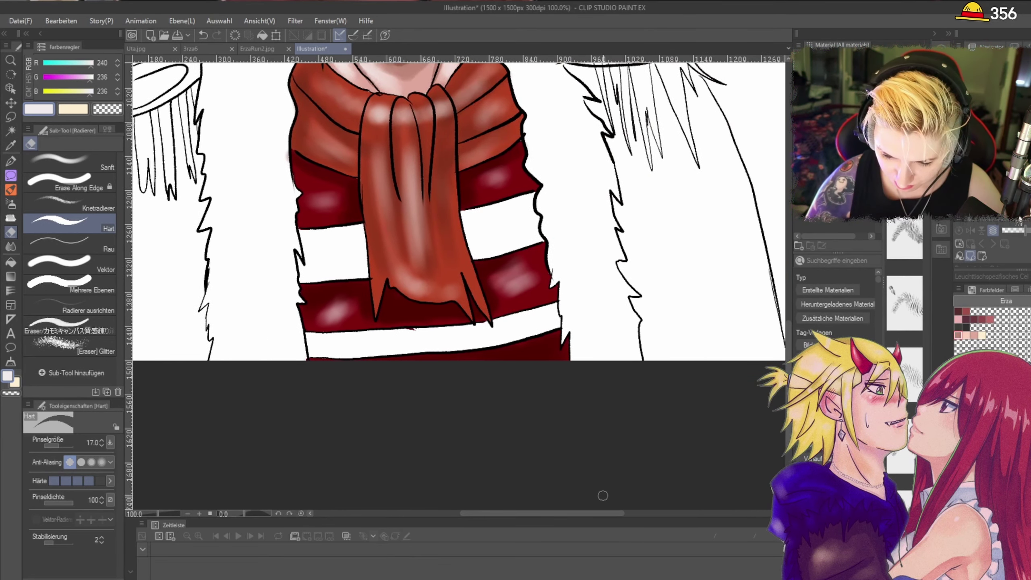
{"action": "scroll", "coordinate": [582, 428], "scroll_direction": "up", "scroll_amount": 2}
{"action": "scroll", "coordinate": [578, 334], "scroll_direction": "up", "scroll_amount": 3}
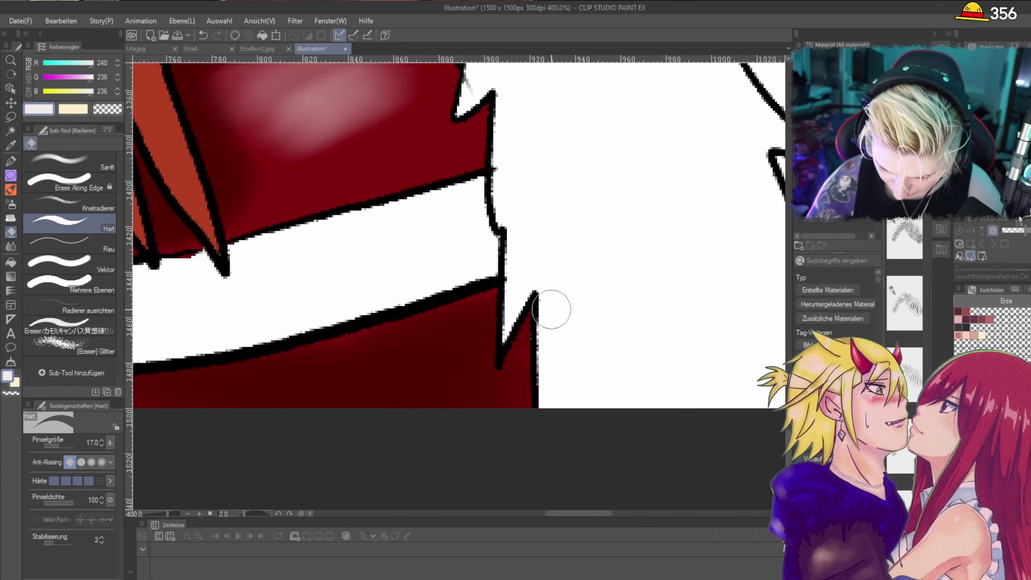
{"action": "scroll", "coordinate": [536, 359], "scroll_direction": "down", "scroll_amount": 3}
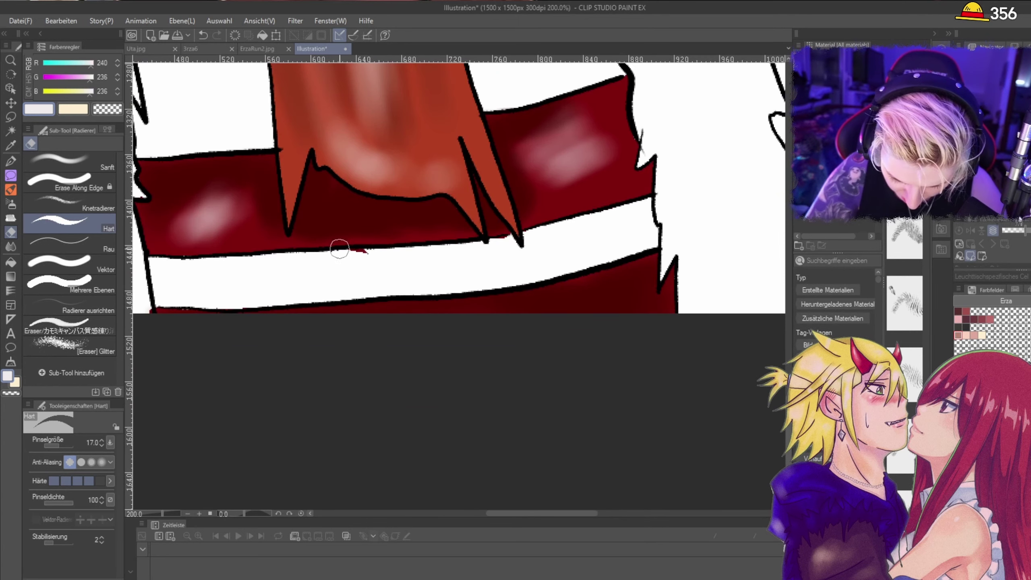
{"action": "left_click", "coordinate": [959, 467]}
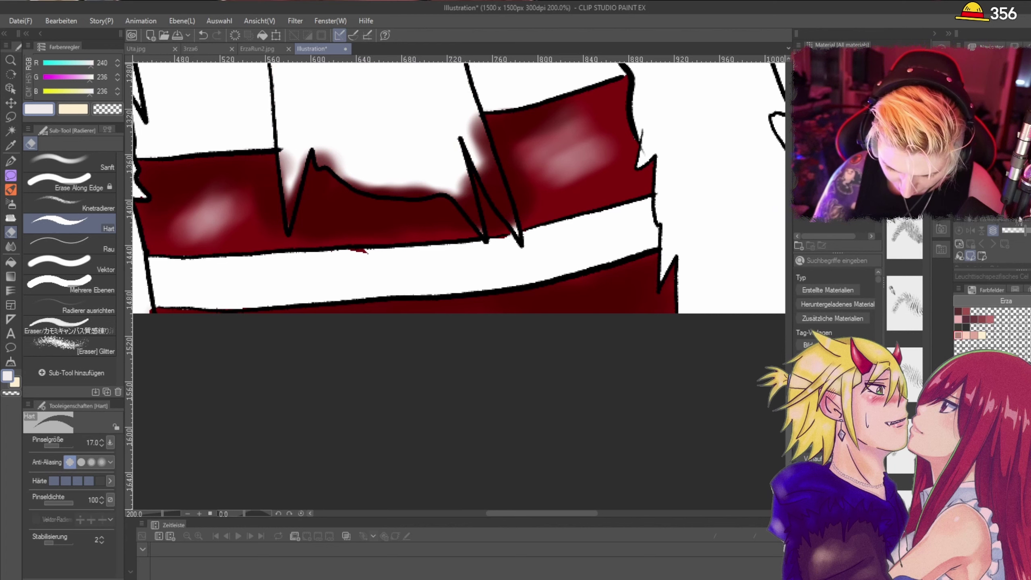
{"action": "left_click", "coordinate": [959, 467]}
{"action": "left_click", "coordinate": [960, 483]}
{"action": "left_click", "coordinate": [960, 483]}
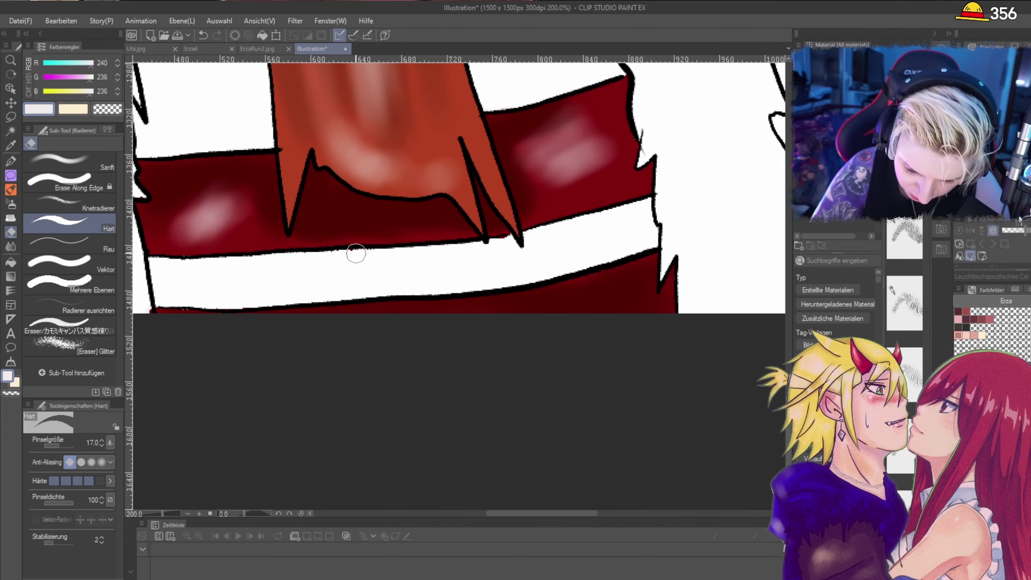
{"action": "scroll", "coordinate": [506, 309], "scroll_direction": "down", "scroll_amount": 2}
{"action": "scroll", "coordinate": [452, 320], "scroll_direction": "up", "scroll_amount": 2}
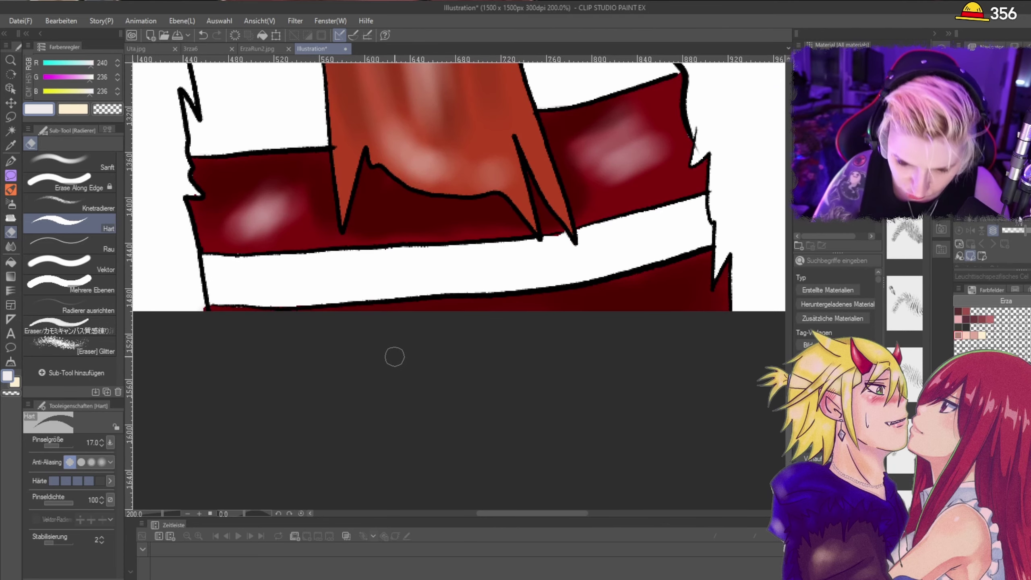
Step: Erase the faint spill outside the left outline where the scarf meets the upper red stripe
{"action": "scroll", "coordinate": [385, 368], "scroll_direction": "down", "scroll_amount": 1}
{"action": "left_click", "coordinate": [789, 286]}
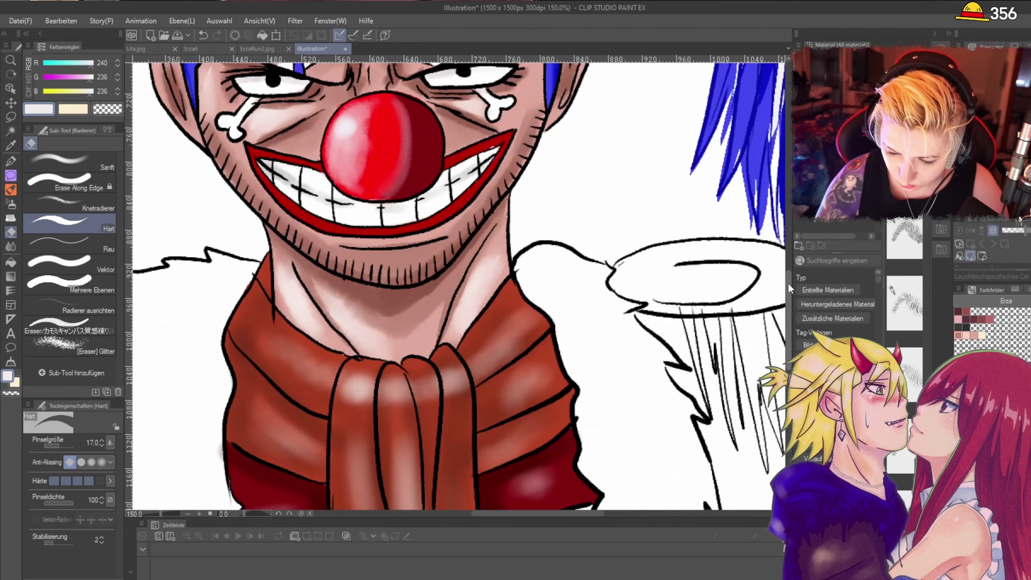
{"action": "left_click_drag", "start_coordinate": [790, 307], "coordinate": [789, 357]}
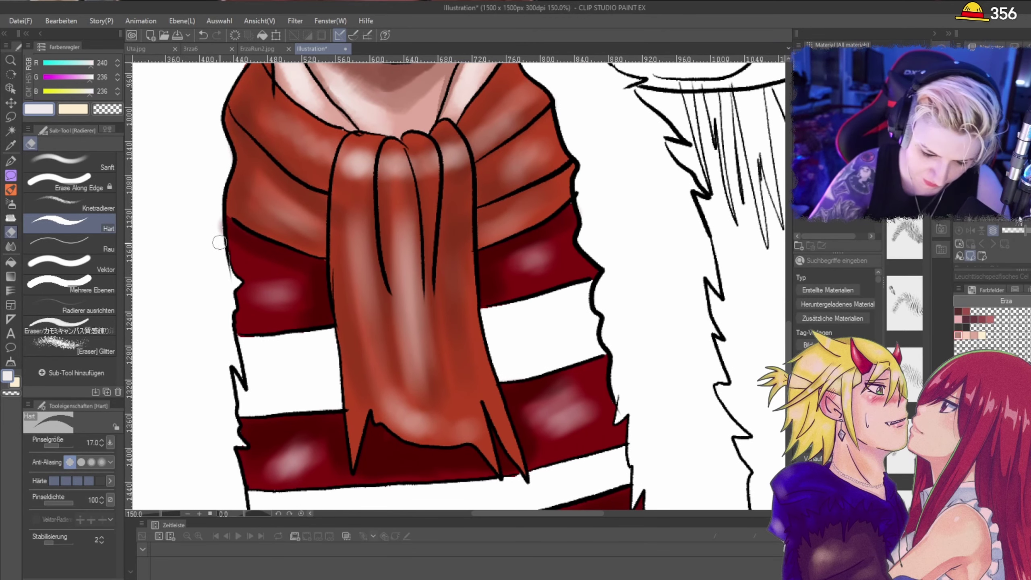
{"action": "scroll", "coordinate": [219, 199], "scroll_direction": "down", "scroll_amount": 3}
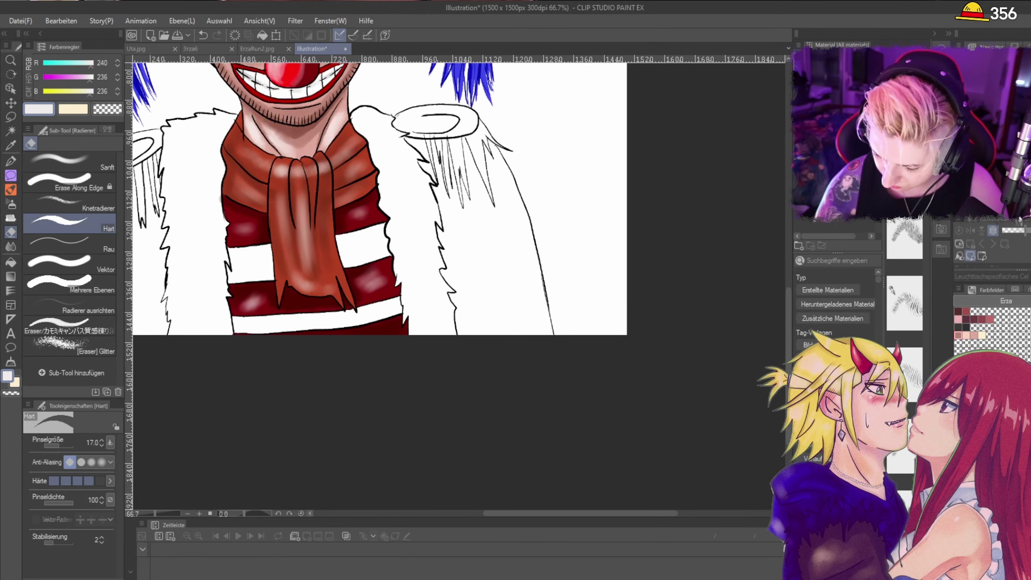
Step: Switch to the lasso fill tool and cover the skin-colour spill in the left part of the hat's lower trim with pure white
{"action": "key", "text": "ctrl+minus"}
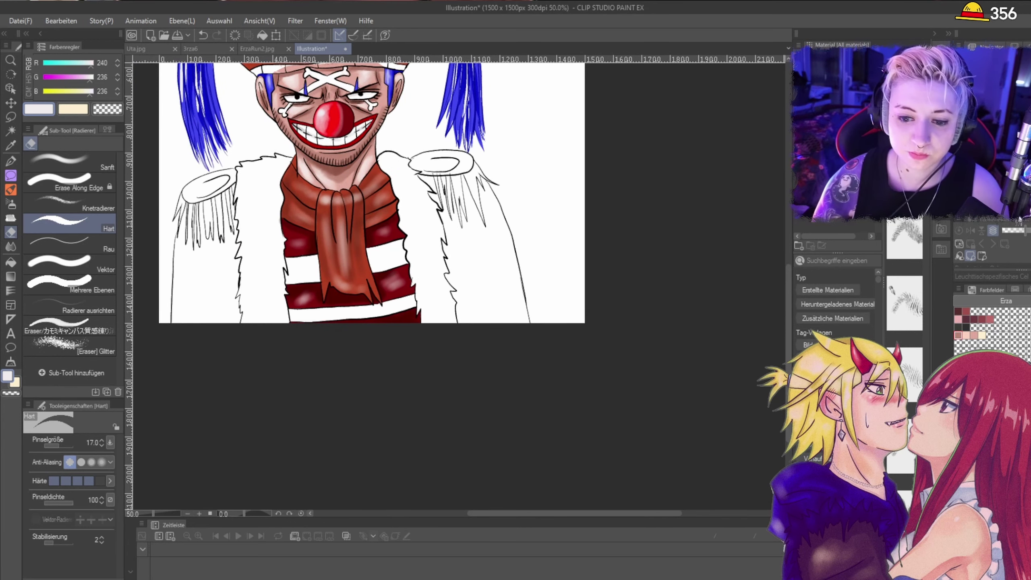
{"action": "key", "text": "ctrl+minus"}
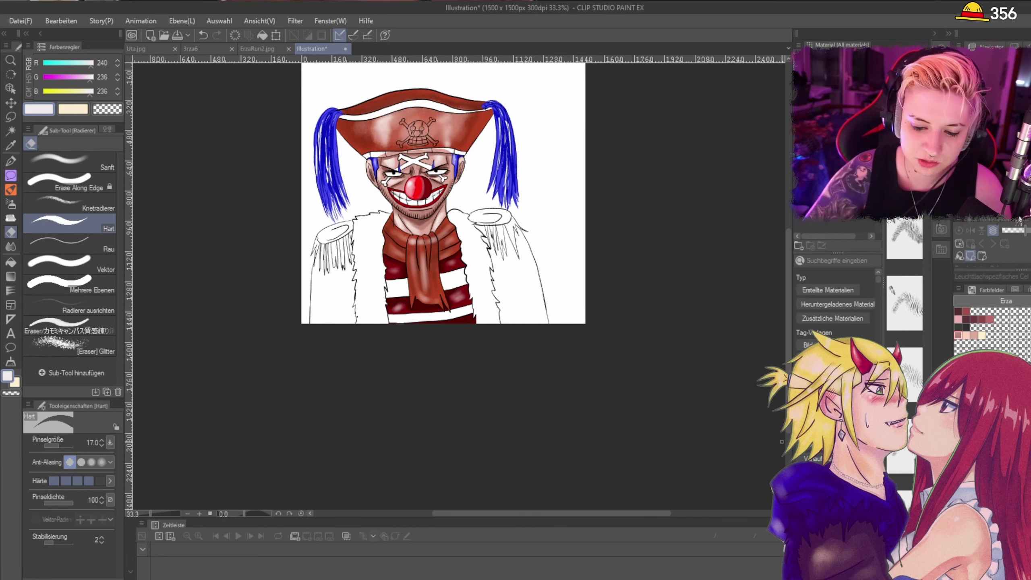
{"action": "left_click", "coordinate": [10, 118]}
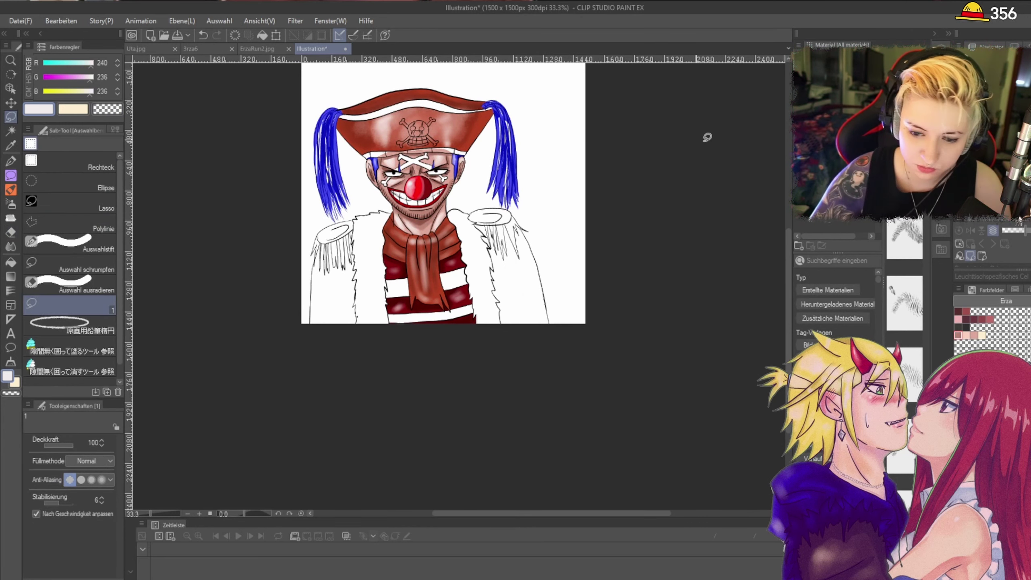
{"action": "scroll", "coordinate": [789, 258], "scroll_direction": "up", "scroll_amount": 1}
{"action": "scroll", "coordinate": [787, 261], "scroll_direction": "up", "scroll_amount": 1}
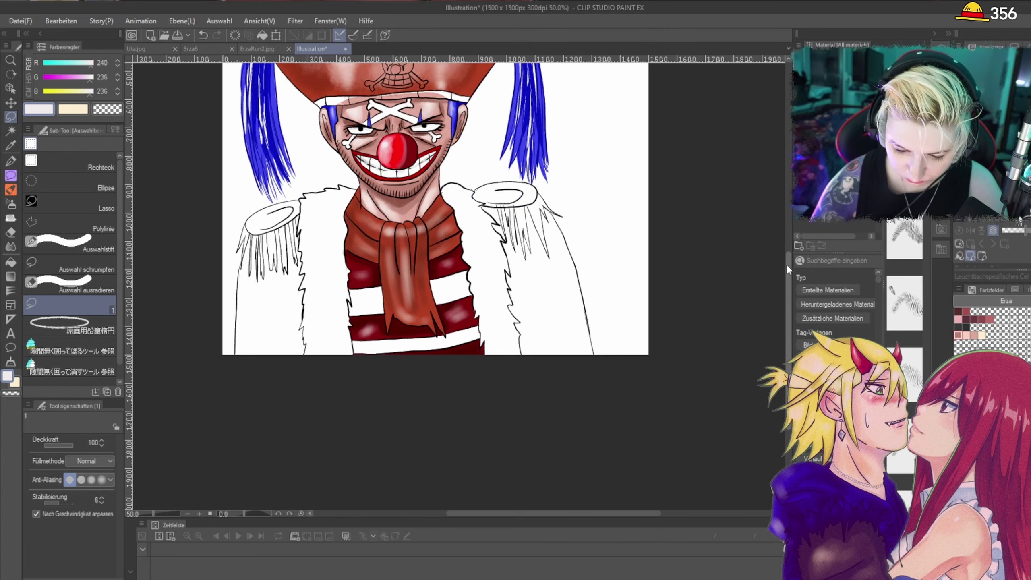
{"action": "scroll", "coordinate": [786, 262], "scroll_direction": "down", "scroll_amount": 1}
{"action": "scroll", "coordinate": [382, 126], "scroll_direction": "up", "scroll_amount": 1}
{"action": "scroll", "coordinate": [366, 219], "scroll_direction": "up", "scroll_amount": 2}
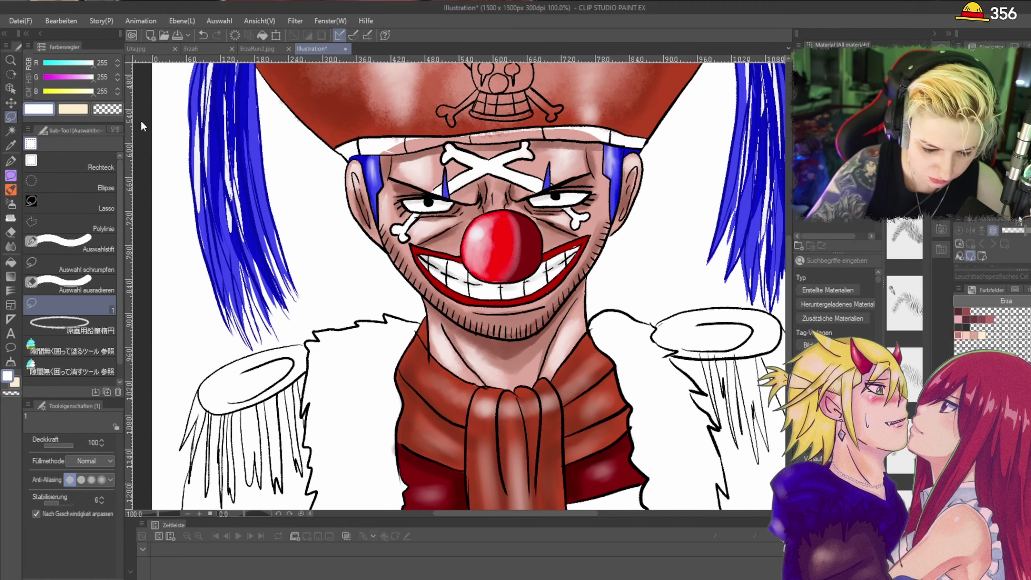
{"action": "scroll", "coordinate": [440, 158], "scroll_direction": "up", "scroll_amount": 2}
{"action": "scroll", "coordinate": [346, 143], "scroll_direction": "up", "scroll_amount": 2}
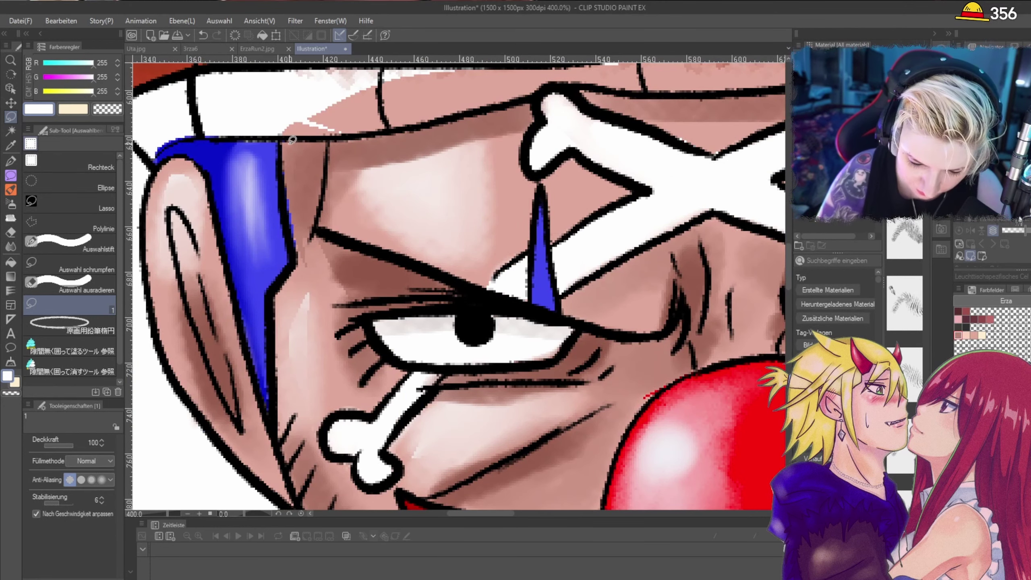
{"action": "mouse_move", "coordinate": [402, 107]}
{"action": "left_mouse_down"}
{"action": "mouse_move", "coordinate": [323, 69]}
{"action": "mouse_move", "coordinate": [368, 138]}
{"action": "left_mouse_up"}
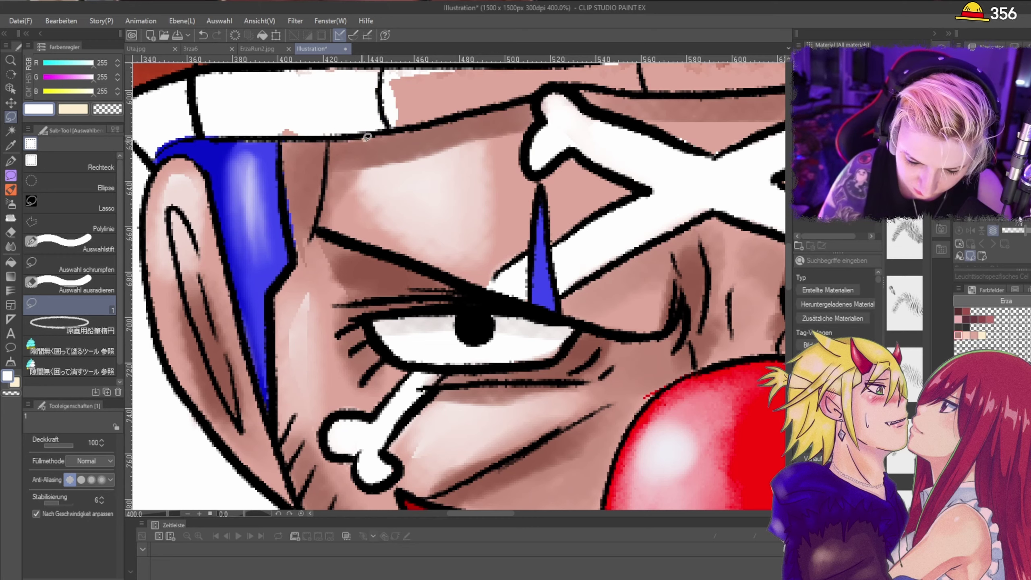
Step: Fill the remaining pink specks and the trim area around the second divider line, above the left eye, with white
{"action": "mouse_move", "coordinate": [553, 203]}
{"action": "left_mouse_down"}
{"action": "mouse_move", "coordinate": [362, 193]}
{"action": "mouse_move", "coordinate": [571, 502]}
{"action": "mouse_move", "coordinate": [642, 207]}
{"action": "left_mouse_up"}
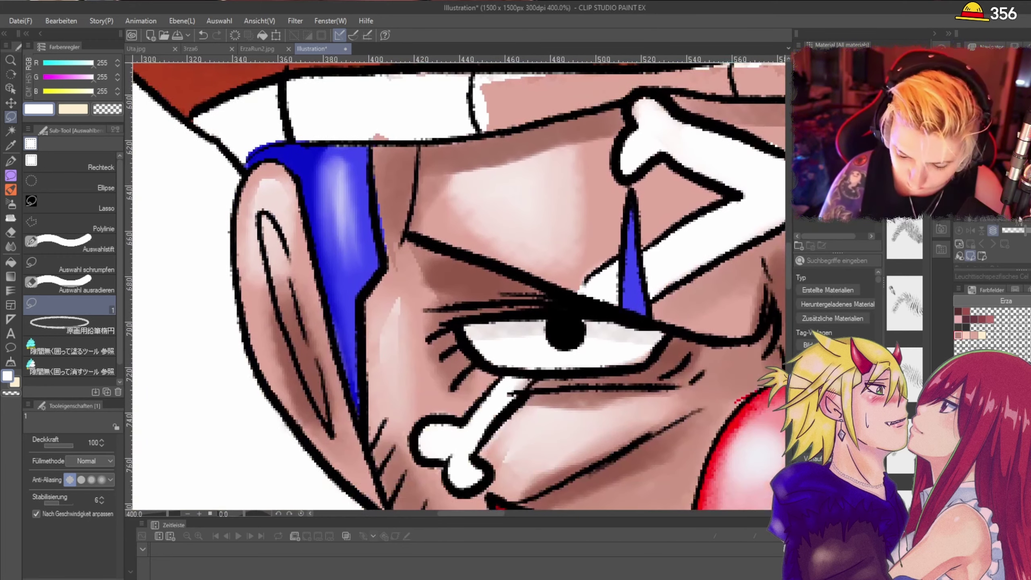
{"action": "left_click_drag", "start_coordinate": [667, 111], "coordinate": [648, 95]}
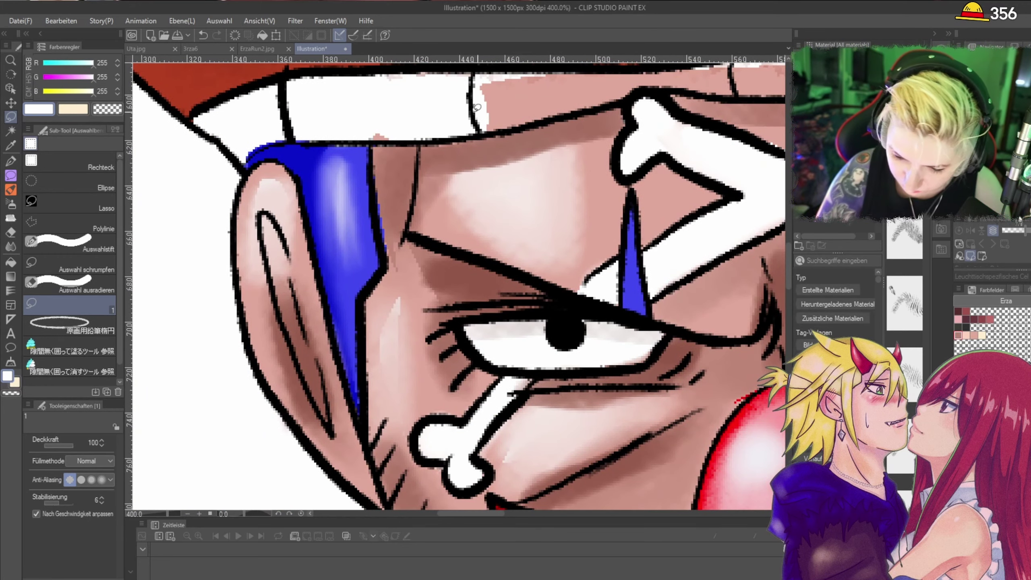
{"action": "mouse_move", "coordinate": [286, 77]}
{"action": "left_mouse_down"}
{"action": "mouse_move", "coordinate": [314, 144]}
{"action": "mouse_move", "coordinate": [422, 136]}
{"action": "mouse_move", "coordinate": [487, 100]}
{"action": "mouse_move", "coordinate": [381, 66]}
{"action": "mouse_move", "coordinate": [280, 77]}
{"action": "left_mouse_up"}
{"action": "left_click_drag", "start_coordinate": [317, 120], "coordinate": [254, 128]}
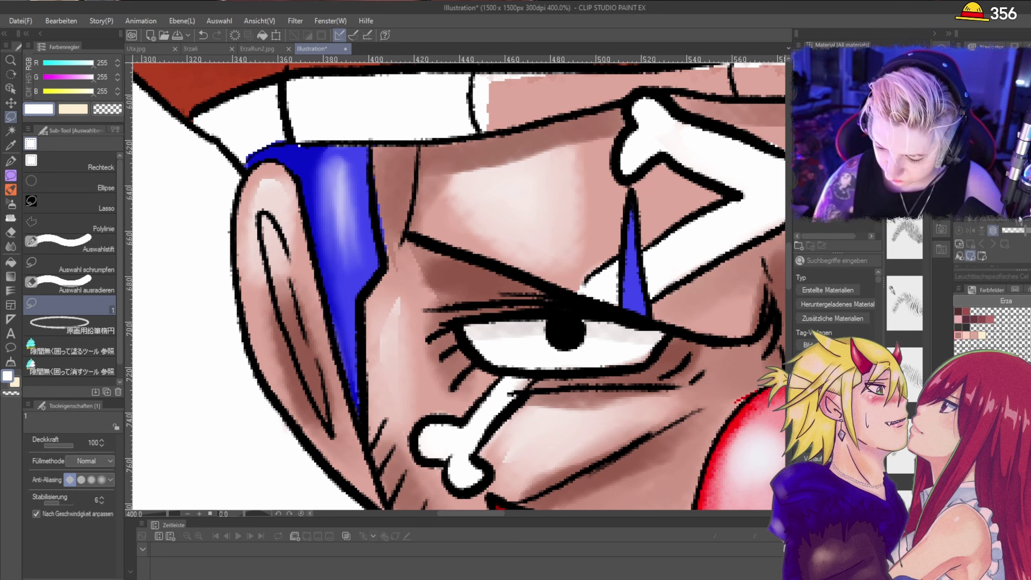
{"action": "mouse_move", "coordinate": [481, 133]}
{"action": "left_mouse_down"}
{"action": "mouse_move", "coordinate": [583, 108]}
{"action": "mouse_move", "coordinate": [542, 67]}
{"action": "mouse_move", "coordinate": [471, 82]}
{"action": "mouse_move", "coordinate": [482, 132]}
{"action": "left_mouse_up"}
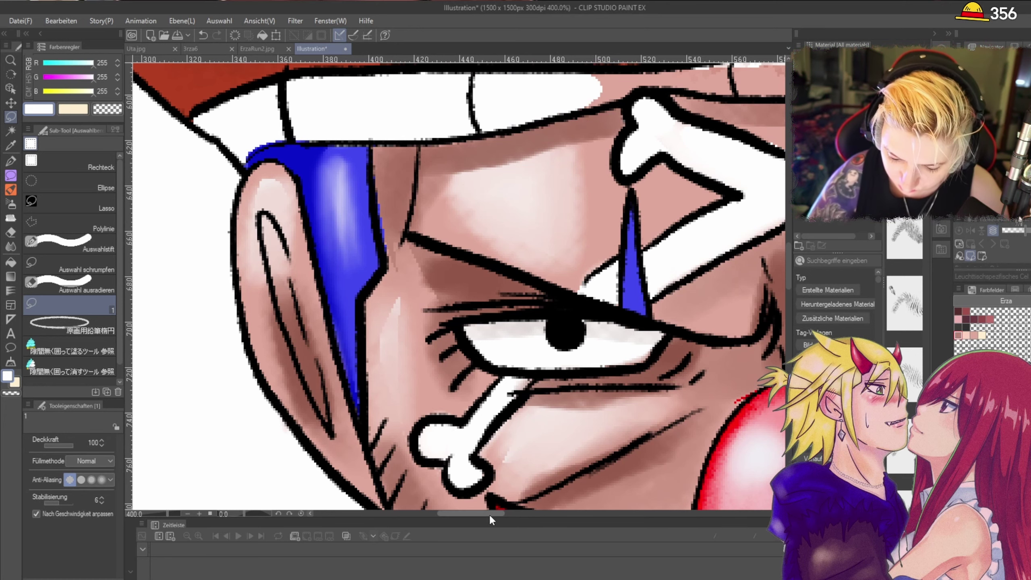
Step: Lasso-fill the pink stretch of the hat trim above the forehead crossbones with white
{"action": "left_click_drag", "start_coordinate": [489, 514], "coordinate": [518, 514]}
{"action": "scroll", "coordinate": [787, 271], "scroll_direction": "up", "scroll_amount": 3}
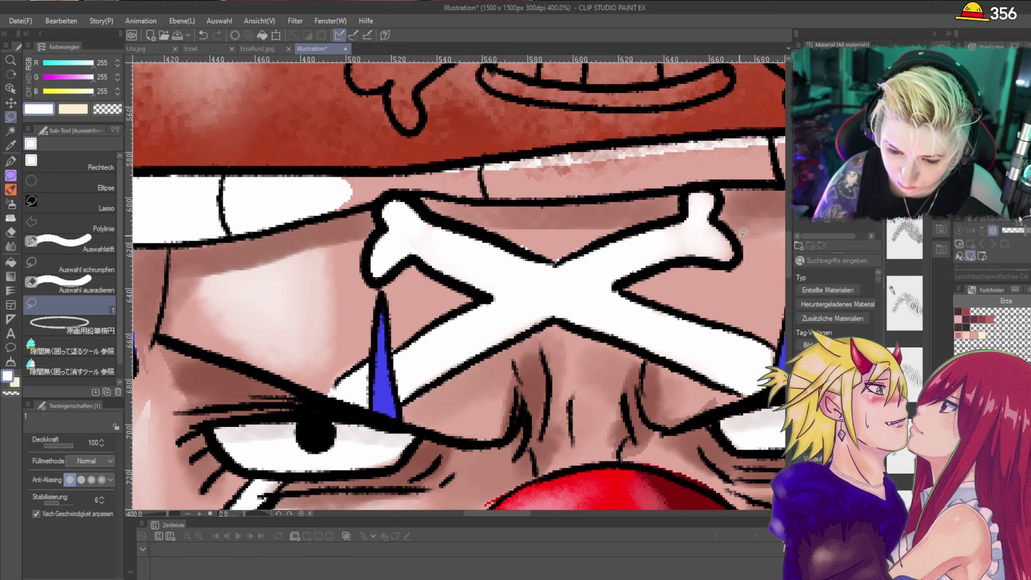
{"action": "left_click_drag", "start_coordinate": [339, 208], "coordinate": [388, 195]}
{"action": "mouse_move", "coordinate": [482, 196]}
{"action": "left_mouse_down"}
{"action": "mouse_move", "coordinate": [523, 160]}
{"action": "mouse_move", "coordinate": [394, 166]}
{"action": "mouse_move", "coordinate": [348, 202]}
{"action": "left_mouse_up"}
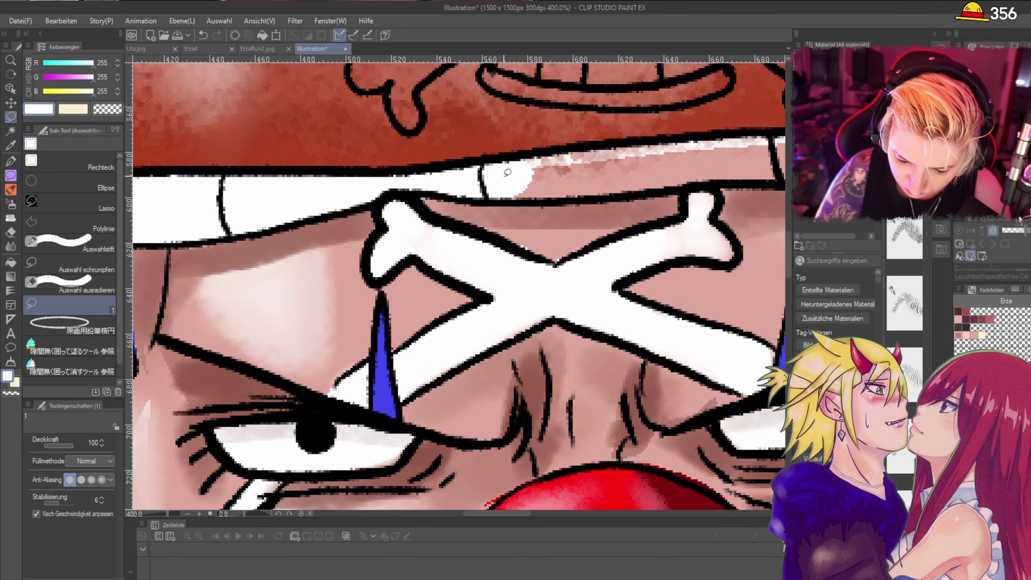
{"action": "mouse_move", "coordinate": [670, 152]}
{"action": "left_mouse_down"}
{"action": "mouse_move", "coordinate": [593, 144]}
{"action": "mouse_move", "coordinate": [492, 158]}
{"action": "mouse_move", "coordinate": [483, 195]}
{"action": "left_mouse_up"}
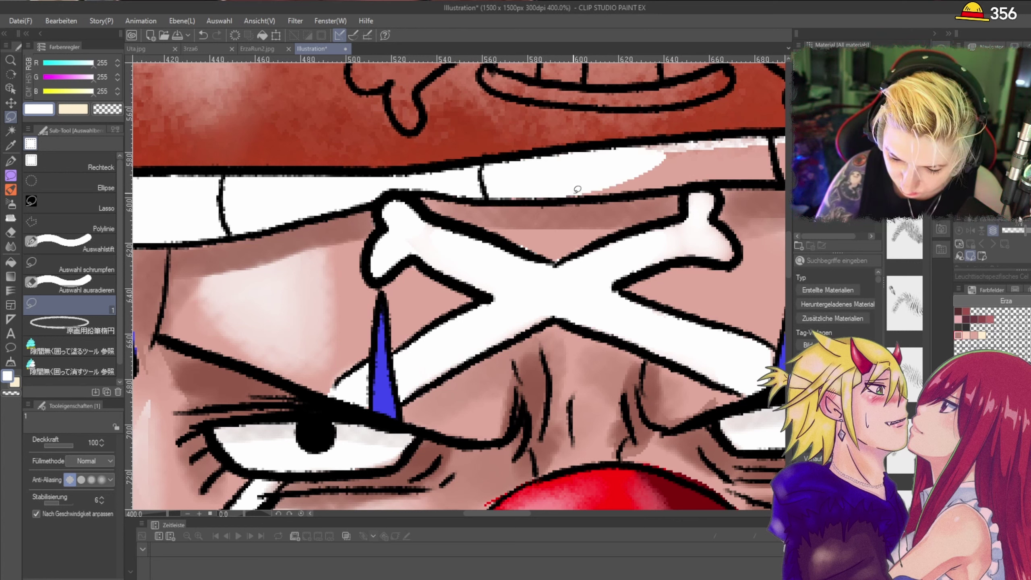
{"action": "mouse_move", "coordinate": [628, 179]}
{"action": "left_mouse_down"}
{"action": "mouse_move", "coordinate": [582, 179]}
{"action": "mouse_move", "coordinate": [630, 189]}
{"action": "mouse_move", "coordinate": [562, 186]}
{"action": "mouse_move", "coordinate": [684, 187]}
{"action": "left_mouse_up"}
{"action": "left_click_drag", "start_coordinate": [631, 143], "coordinate": [633, 146]}
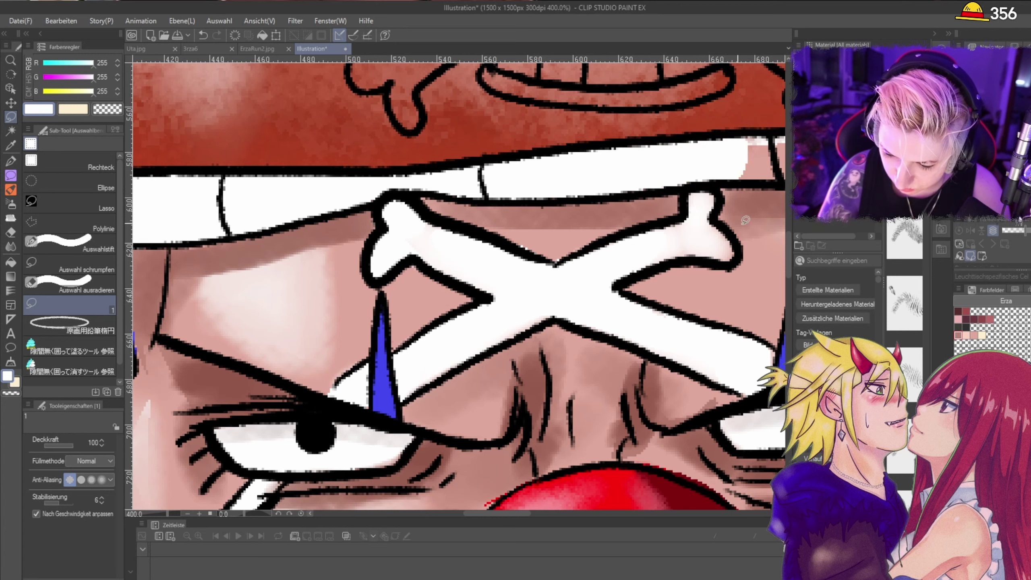
Step: Lasso-fill the pink trim segment above the right eye and the specks beside its divider with white
{"action": "left_click_drag", "start_coordinate": [523, 514], "coordinate": [550, 516]}
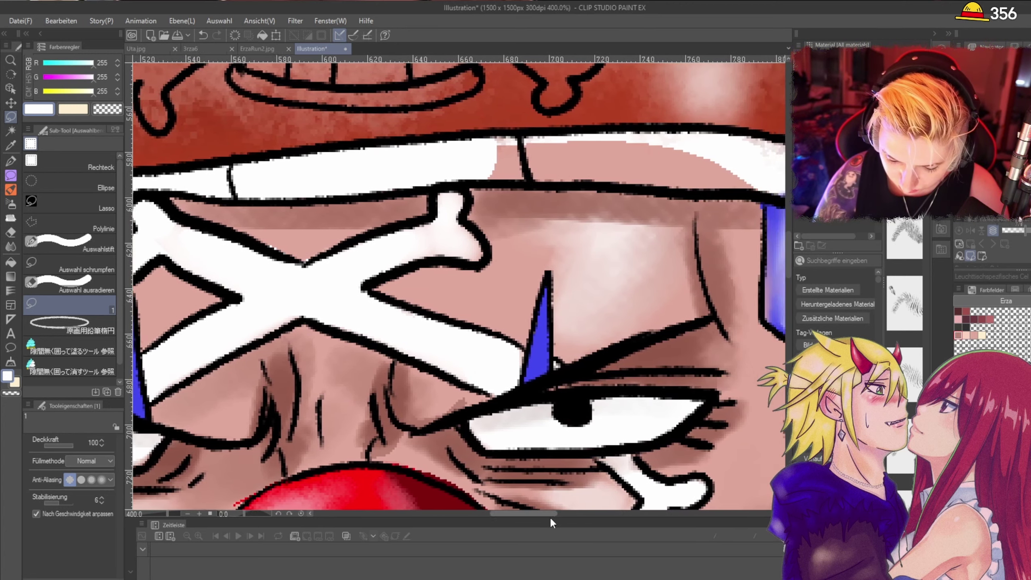
{"action": "left_click_drag", "start_coordinate": [446, 179], "coordinate": [627, 186]}
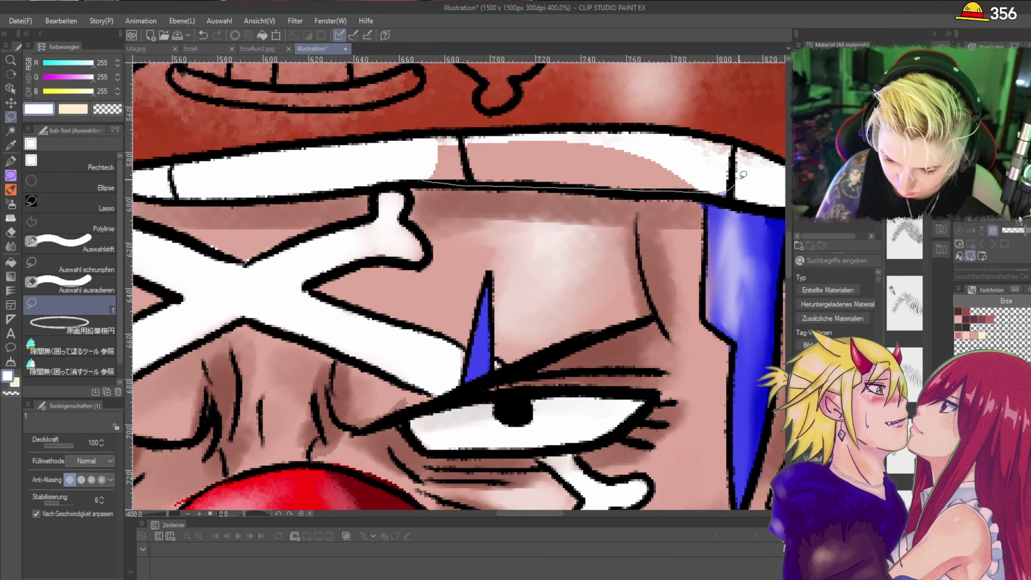
{"action": "mouse_move", "coordinate": [743, 175]}
{"action": "left_mouse_down"}
{"action": "mouse_move", "coordinate": [713, 136]}
{"action": "mouse_move", "coordinate": [506, 129]}
{"action": "left_mouse_up"}
{"action": "left_click_drag", "start_coordinate": [428, 149], "coordinate": [430, 151]}
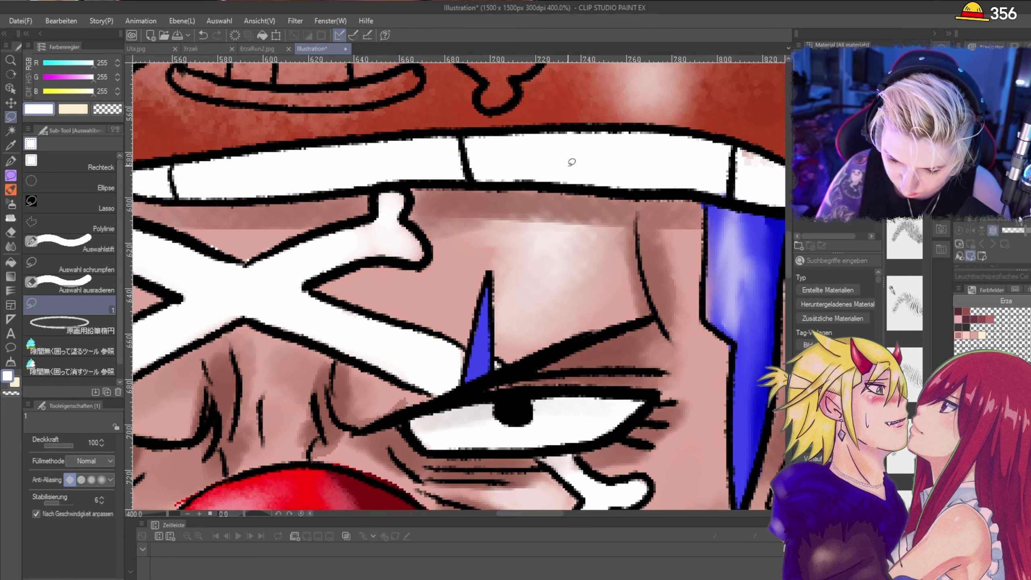
{"action": "left_click_drag", "start_coordinate": [772, 169], "coordinate": [771, 171]}
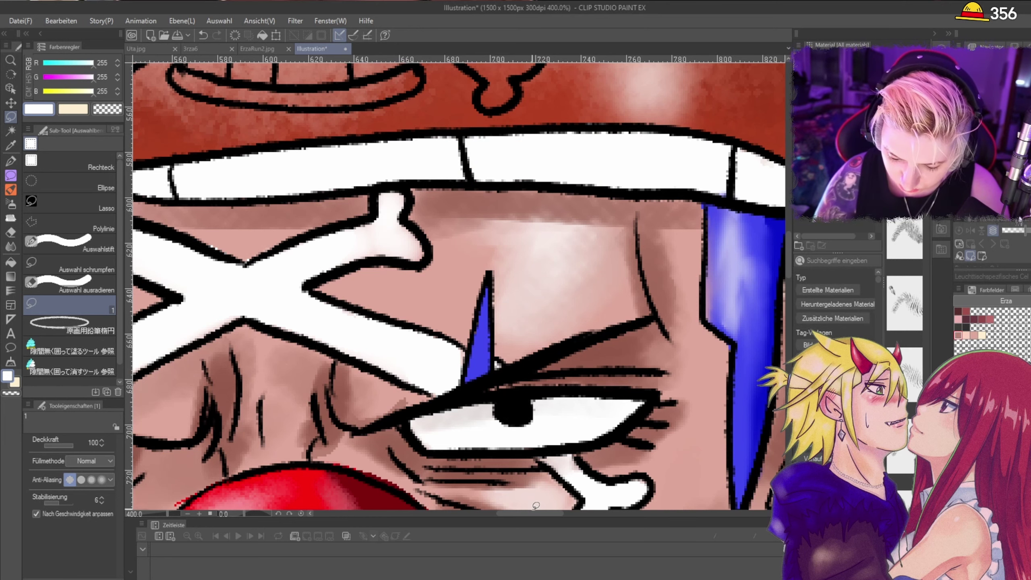
Step: Fill the far-right end of the hat trim around its last divider with white, up to the hat's corner
{"action": "scroll", "coordinate": [536, 508], "scroll_direction": "down", "scroll_amount": 1}
{"action": "left_click_drag", "start_coordinate": [536, 514], "coordinate": [567, 514]}
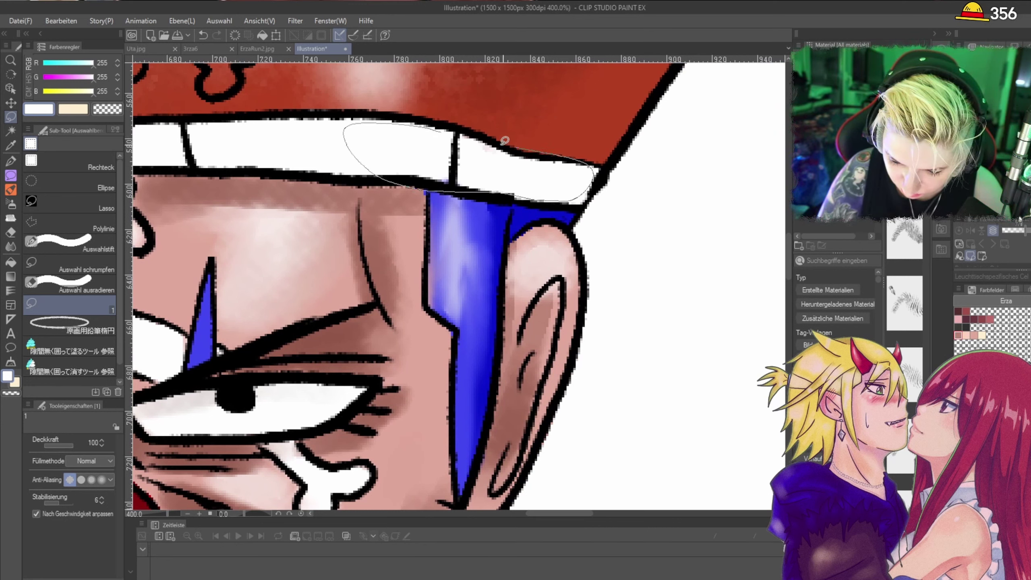
{"action": "mouse_move", "coordinate": [505, 140]}
{"action": "left_mouse_down"}
{"action": "mouse_move", "coordinate": [455, 128]}
{"action": "mouse_move", "coordinate": [480, 159]}
{"action": "mouse_move", "coordinate": [451, 147]}
{"action": "mouse_move", "coordinate": [452, 181]}
{"action": "left_mouse_up"}
{"action": "scroll", "coordinate": [561, 181], "scroll_direction": "down", "scroll_amount": 3}
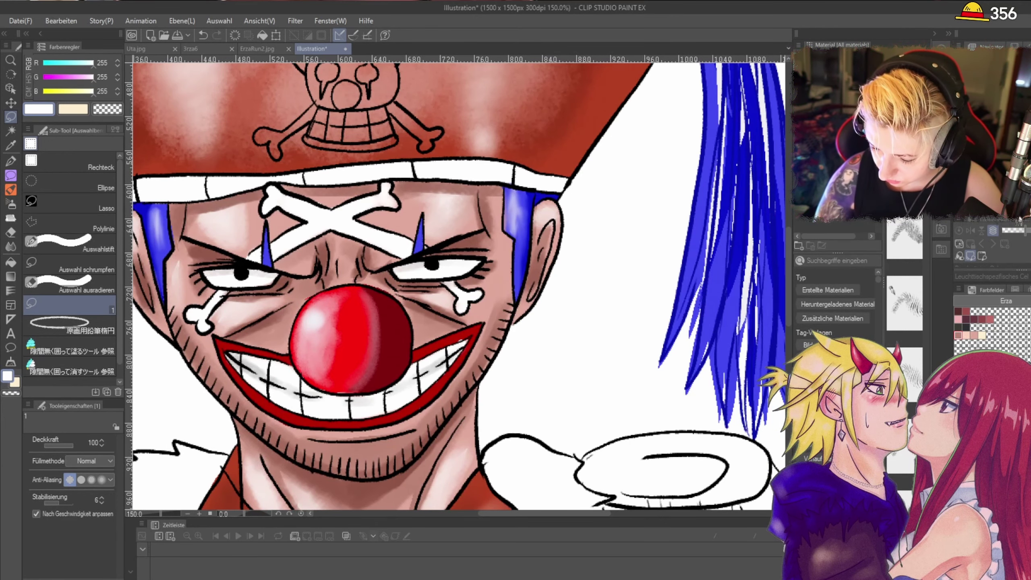
Step: Switch to the hard eraser and remove the colour spill along the inner edge of the left blue sideburn
{"action": "left_click", "coordinate": [11, 232]}
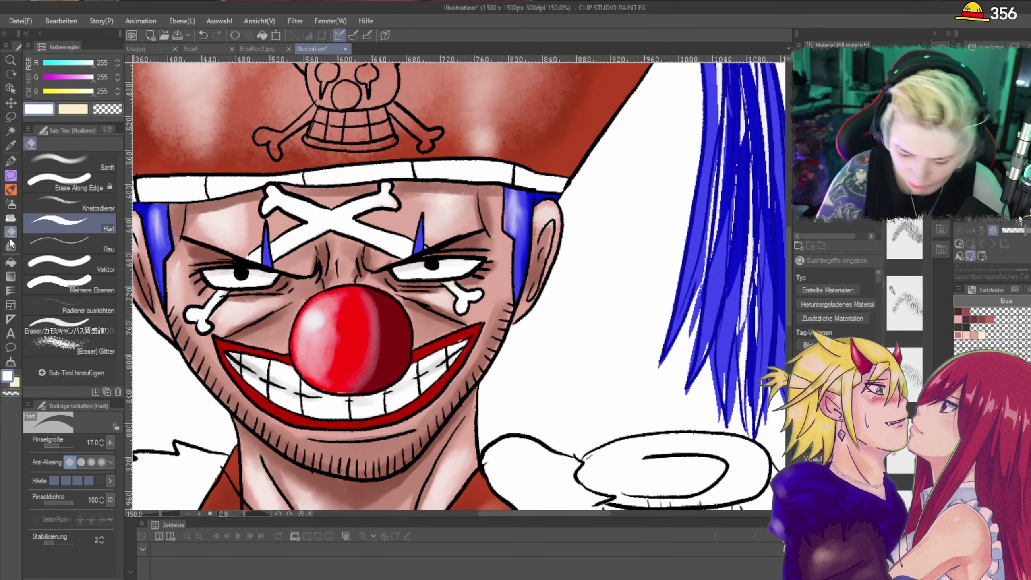
{"action": "scroll", "coordinate": [552, 184], "scroll_direction": "up", "scroll_amount": 5}
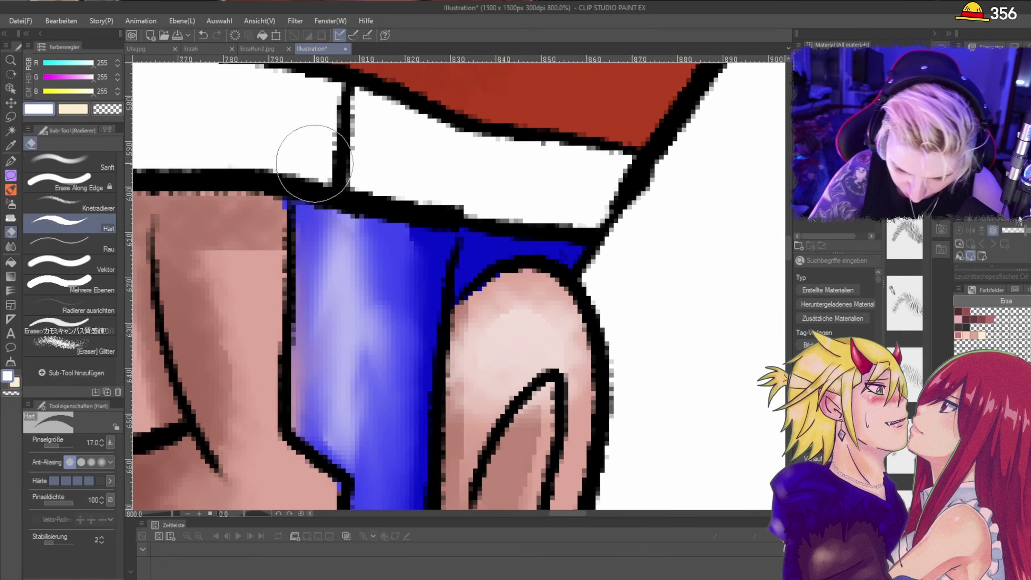
{"action": "scroll", "coordinate": [276, 173], "scroll_direction": "down", "scroll_amount": 6}
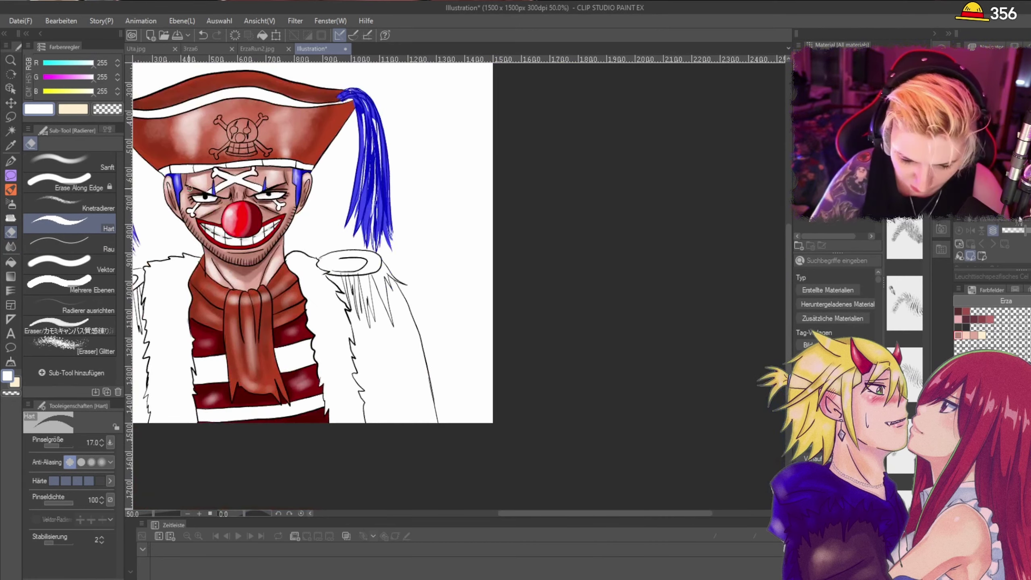
{"action": "scroll", "coordinate": [189, 138], "scroll_direction": "up", "scroll_amount": 6}
{"action": "left_click_drag", "start_coordinate": [219, 128], "coordinate": [243, 294]}
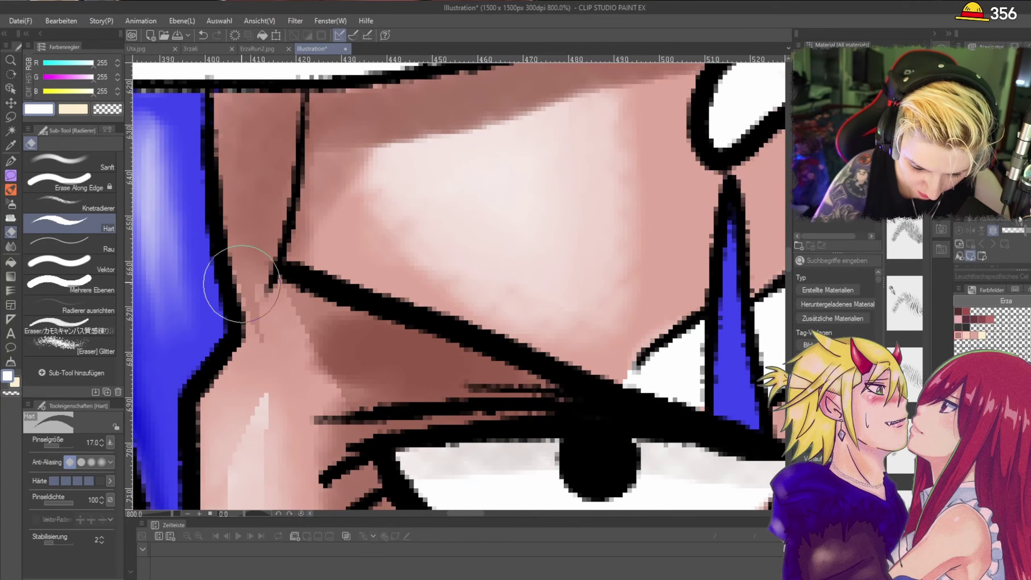
Step: Erase the blue spill above the left ear where the sideburn meets the hat trim, undoing an oversized stroke first
{"action": "scroll", "coordinate": [221, 91], "scroll_direction": "down", "scroll_amount": 5}
{"action": "scroll", "coordinate": [234, 122], "scroll_direction": "up", "scroll_amount": 10}
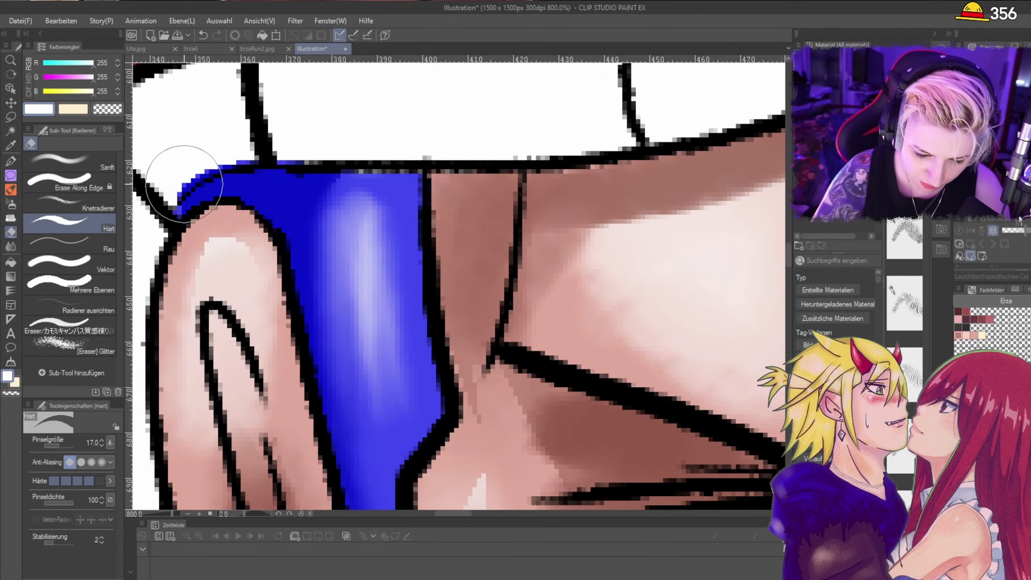
{"action": "mouse_move", "coordinate": [163, 196]}
{"action": "left_mouse_down"}
{"action": "mouse_move", "coordinate": [239, 153]}
{"action": "mouse_move", "coordinate": [264, 124]}
{"action": "left_mouse_up"}
{"action": "key", "text": "ctrl+z"}
{"action": "left_click_drag", "start_coordinate": [205, 175], "coordinate": [184, 166]}
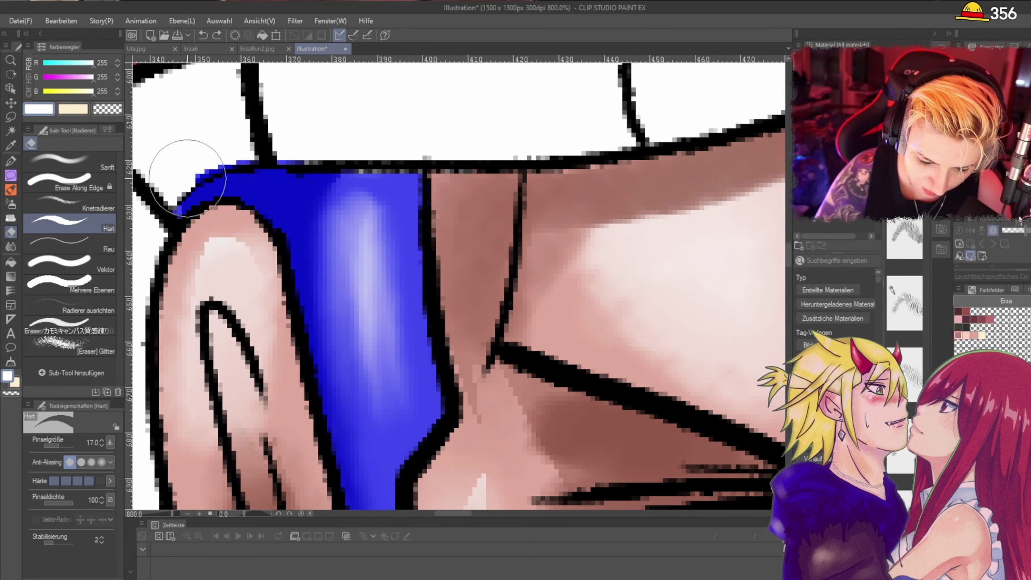
Step: Check the face for leftover spill and erase the skin tint overlapping the inner edge of the right blue sideburn
{"action": "scroll", "coordinate": [375, 109], "scroll_direction": "down", "scroll_amount": 4}
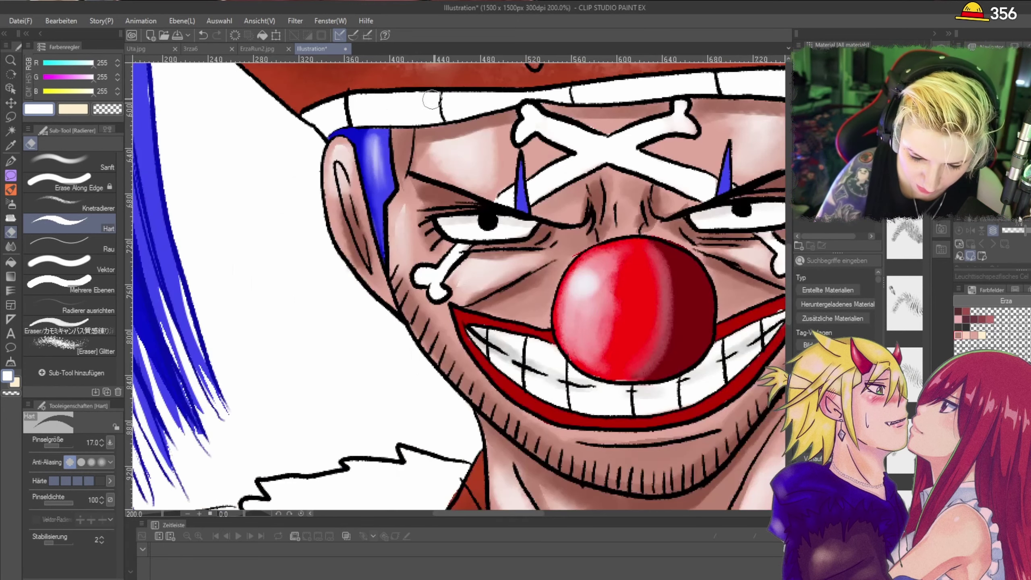
{"action": "scroll", "coordinate": [697, 62], "scroll_direction": "up", "scroll_amount": 2}
{"action": "key", "text": "ctrl+0"}
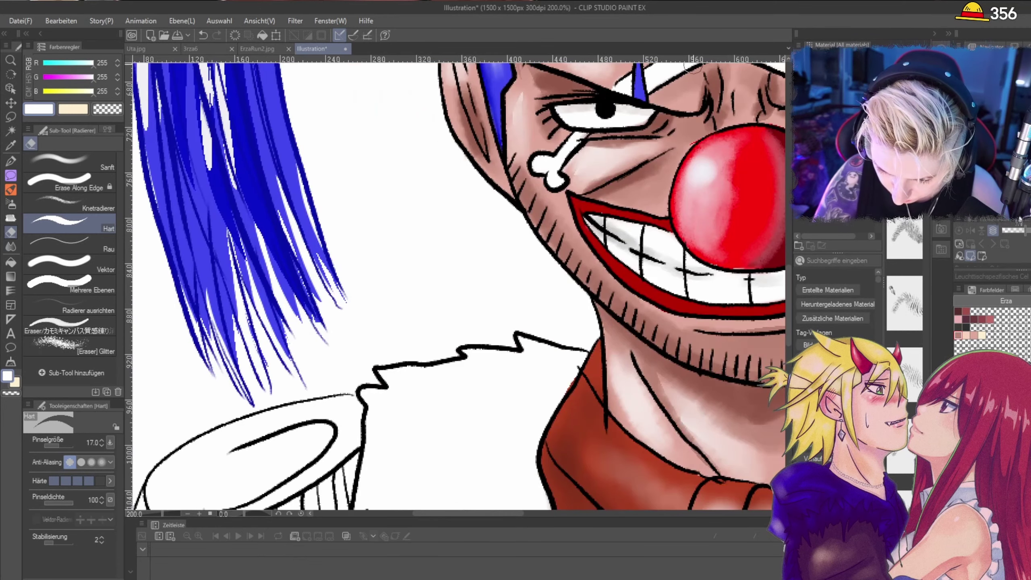
{"action": "scroll", "coordinate": [438, 183], "scroll_direction": "up", "scroll_amount": 6}
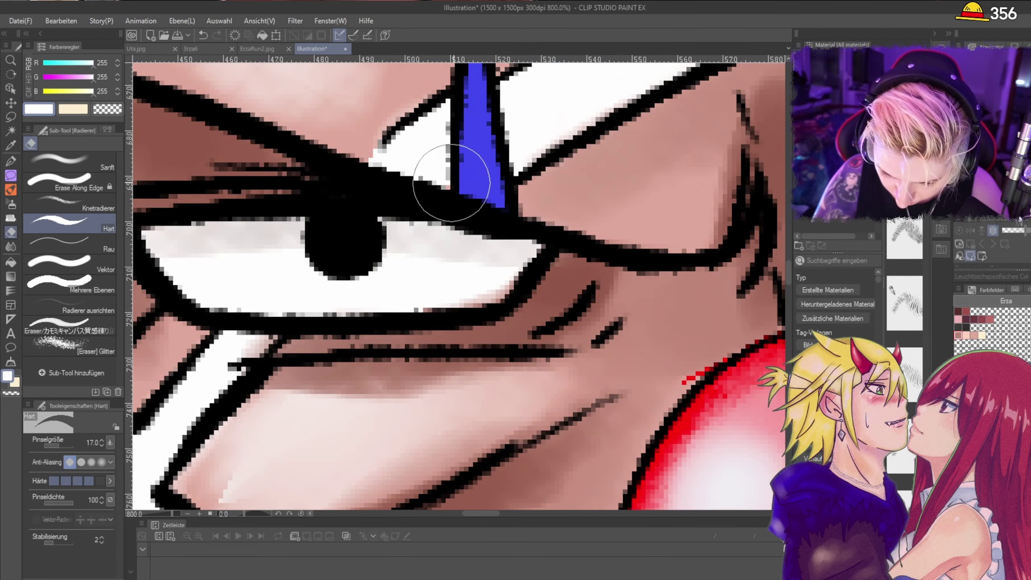
{"action": "scroll", "coordinate": [491, 67], "scroll_direction": "down", "scroll_amount": 5}
{"action": "key", "text": "ctrl+0"}
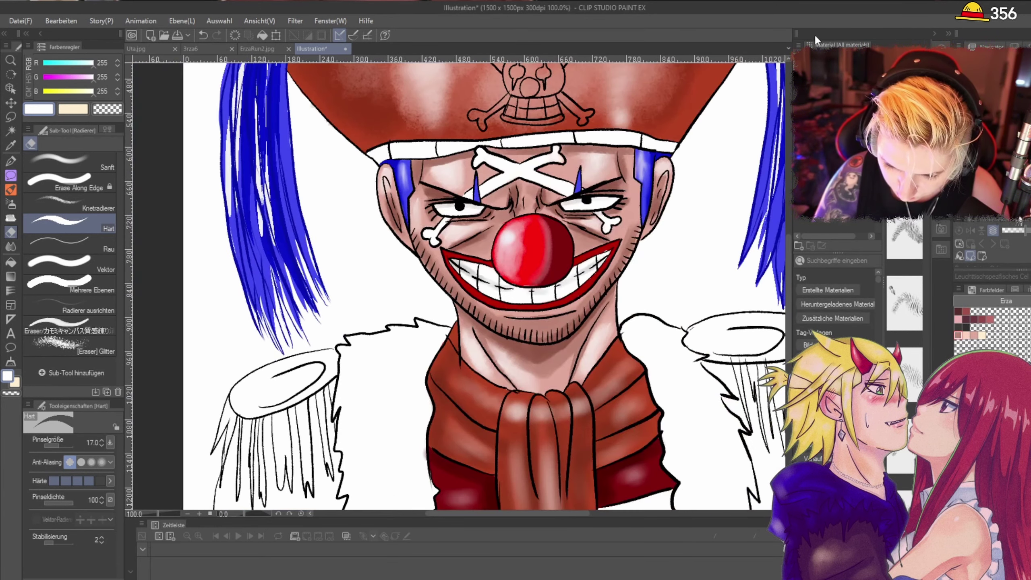
{"action": "scroll", "coordinate": [698, 156], "scroll_direction": "up", "scroll_amount": 5}
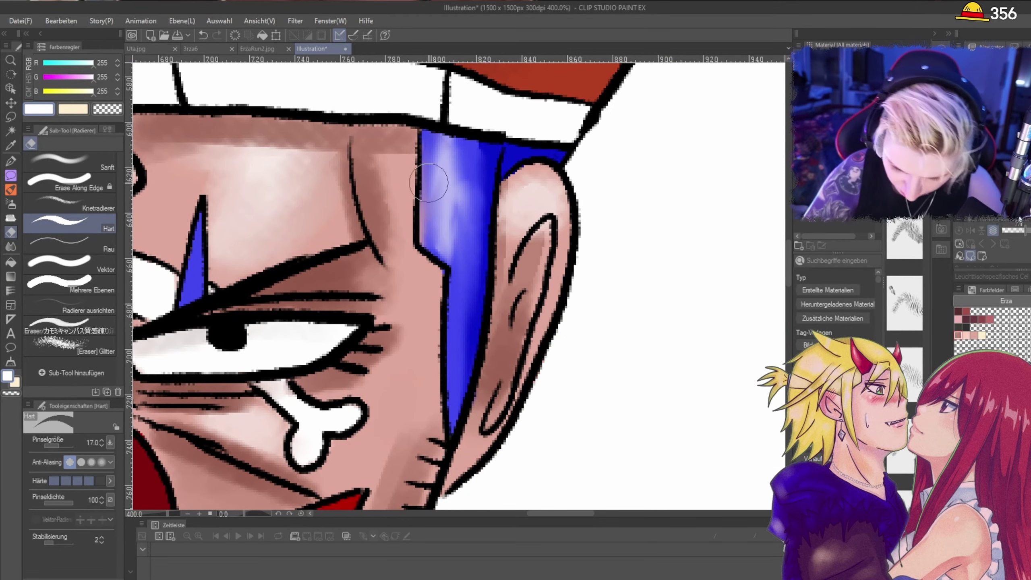
{"action": "mouse_move", "coordinate": [435, 154]}
{"action": "left_mouse_down"}
{"action": "mouse_move", "coordinate": [430, 218]}
{"action": "mouse_move", "coordinate": [429, 143]}
{"action": "mouse_move", "coordinate": [426, 232]}
{"action": "mouse_move", "coordinate": [440, 249]}
{"action": "left_mouse_up"}
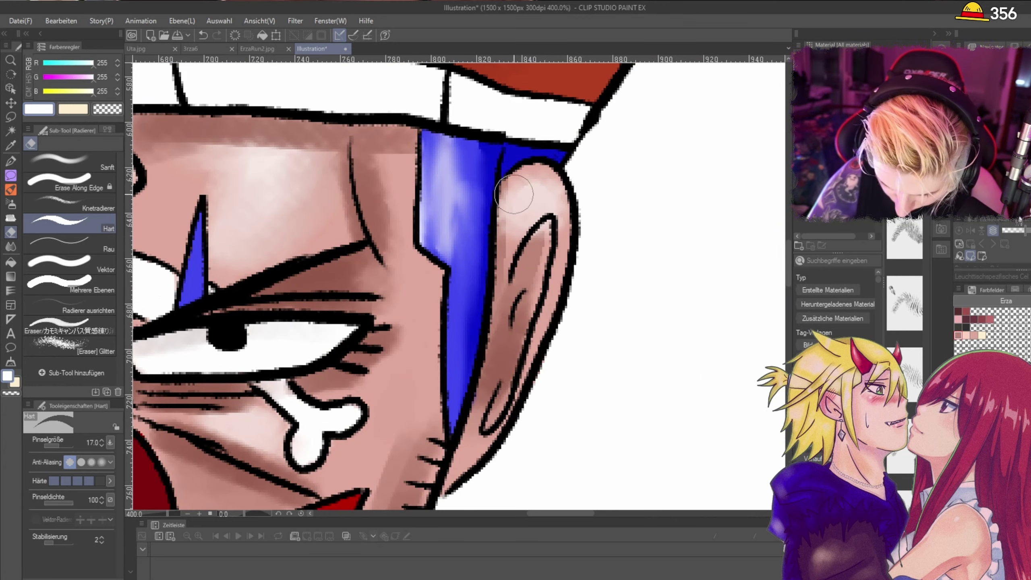
Step: Save the illustration
{"action": "scroll", "coordinate": [507, 199], "scroll_direction": "down", "scroll_amount": 5}
{"action": "scroll", "coordinate": [488, 271], "scroll_direction": "down", "scroll_amount": 1}
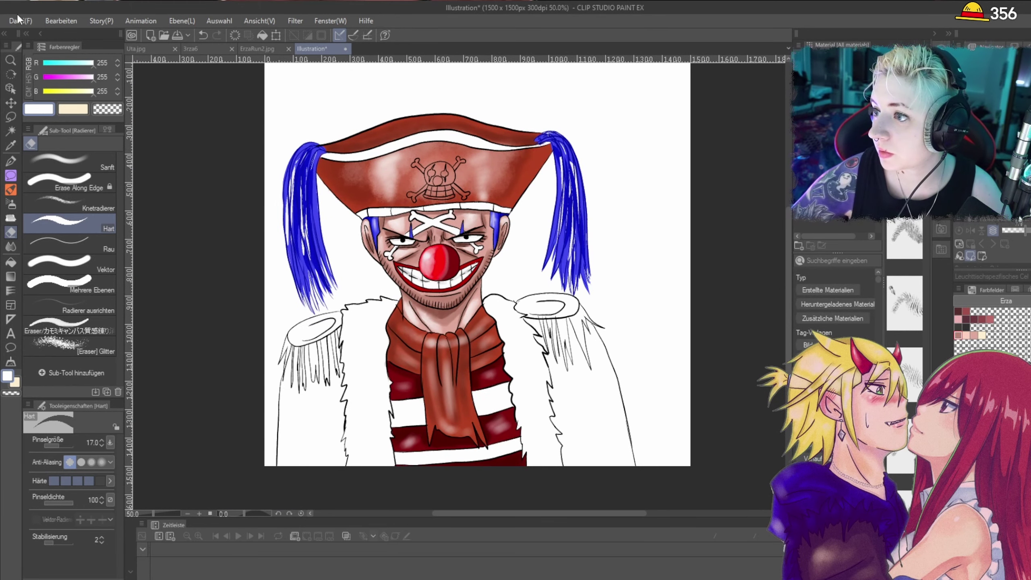
{"action": "key", "text": "ctrl+s"}
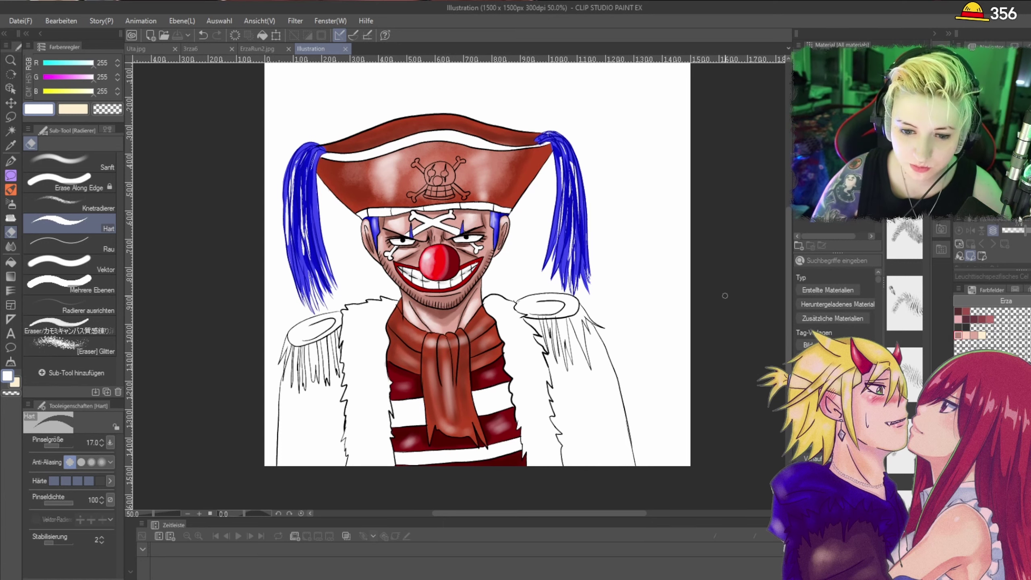
{"action": "scroll", "coordinate": [762, 261], "scroll_direction": "up", "scroll_amount": 1}
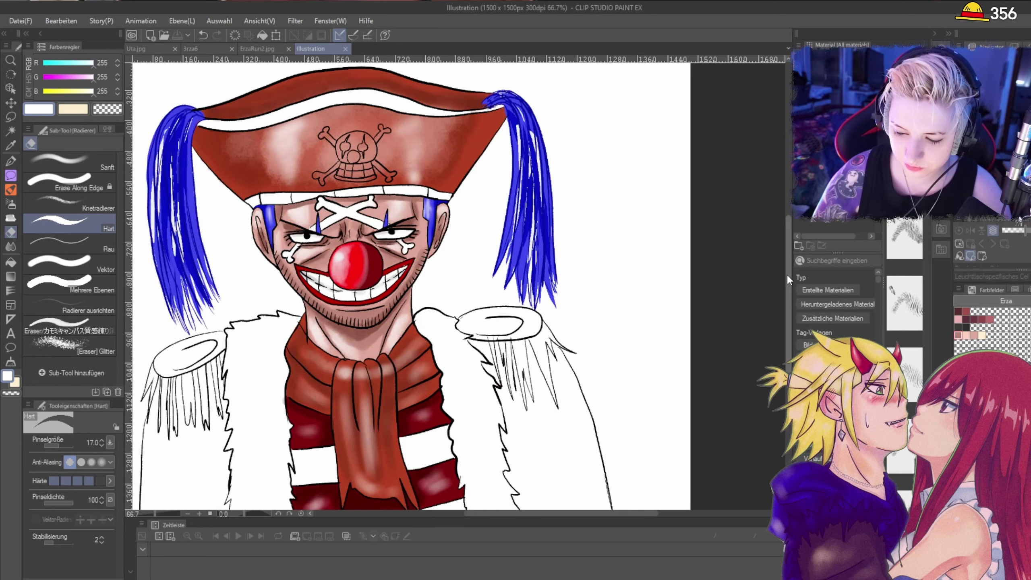
{"action": "left_click_drag", "start_coordinate": [787, 275], "coordinate": [787, 321]}
{"action": "scroll", "coordinate": [762, 300], "scroll_direction": "down", "scroll_amount": 1}
{"action": "scroll", "coordinate": [412, 72], "scroll_direction": "up", "scroll_amount": 1}
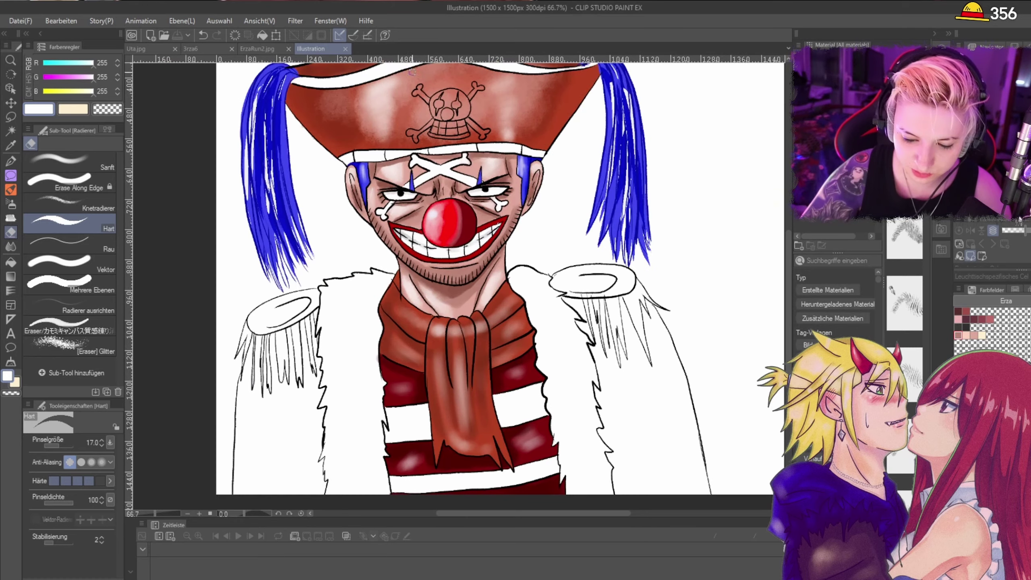
{"action": "scroll", "coordinate": [453, 115], "scroll_direction": "up", "scroll_amount": 1}
{"action": "scroll", "coordinate": [596, 242], "scroll_direction": "up", "scroll_amount": 1}
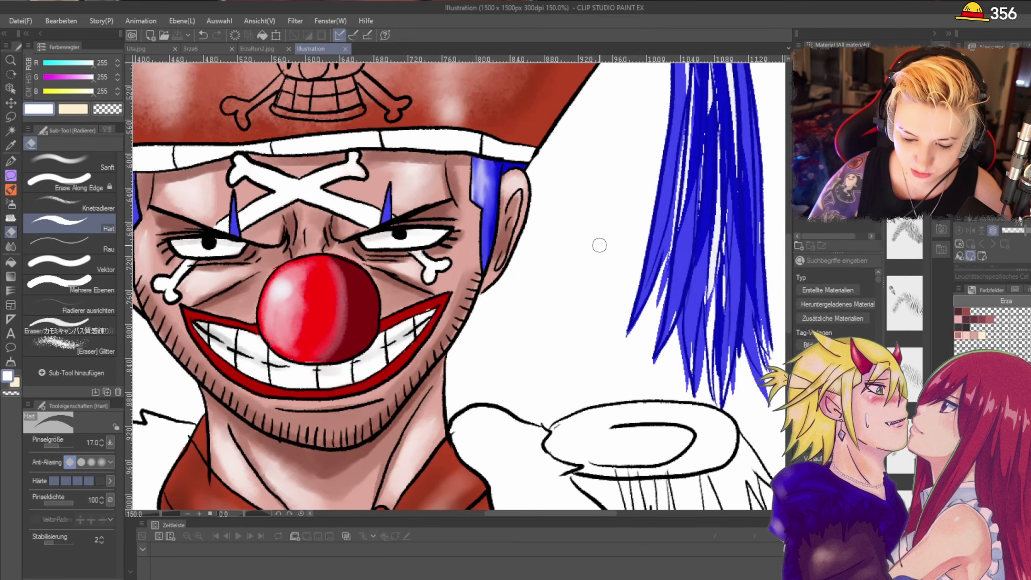
{"action": "scroll", "coordinate": [573, 258], "scroll_direction": "down", "scroll_amount": 1}
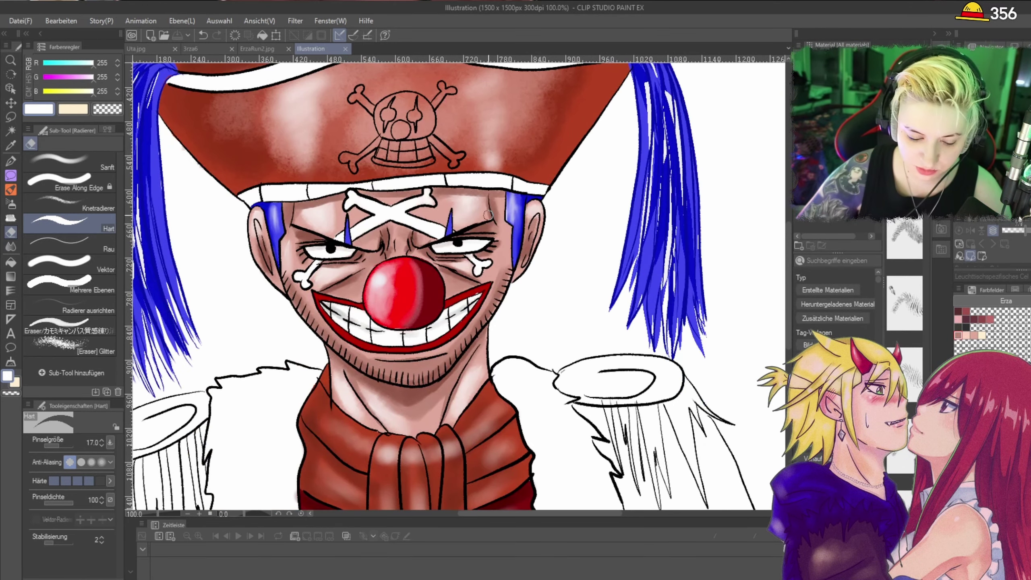
Step: Sample dark red as the drawing colour and try to outline the block at the left end of the hat's lower trim
{"action": "left_click", "coordinate": [11, 117]}
{"action": "left_click", "coordinate": [11, 361]}
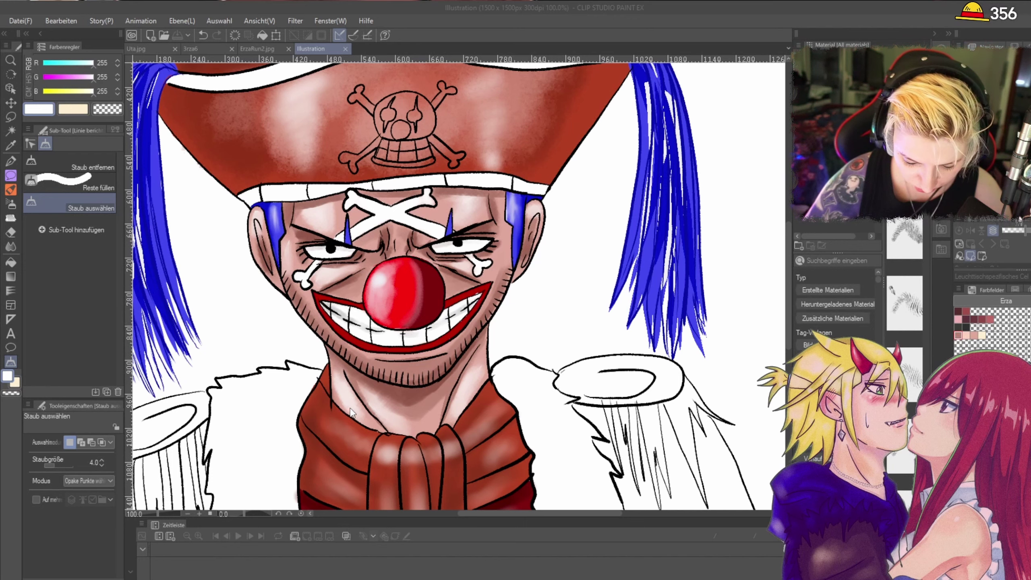
{"action": "left_click", "coordinate": [347, 334], "text": "alt"}
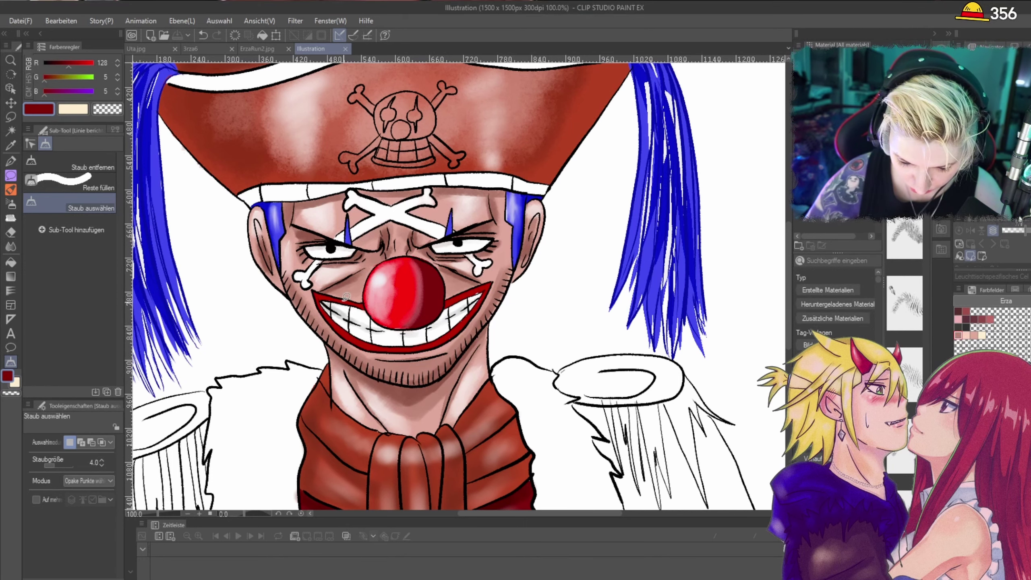
{"action": "scroll", "coordinate": [276, 203], "scroll_direction": "up", "scroll_amount": 2}
{"action": "scroll", "coordinate": [261, 233], "scroll_direction": "up", "scroll_amount": 2}
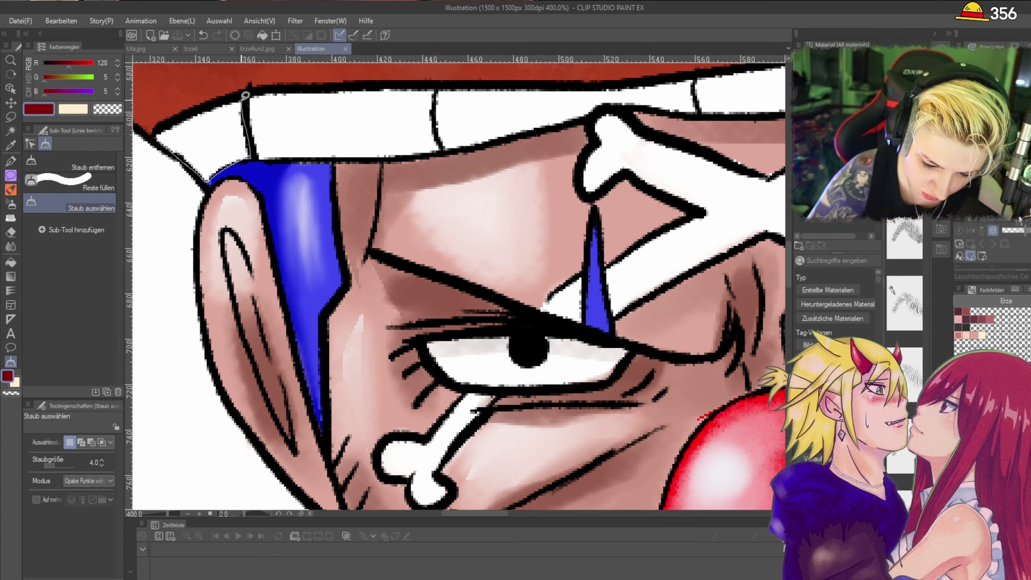
{"action": "left_click_drag", "start_coordinate": [167, 129], "coordinate": [178, 116]}
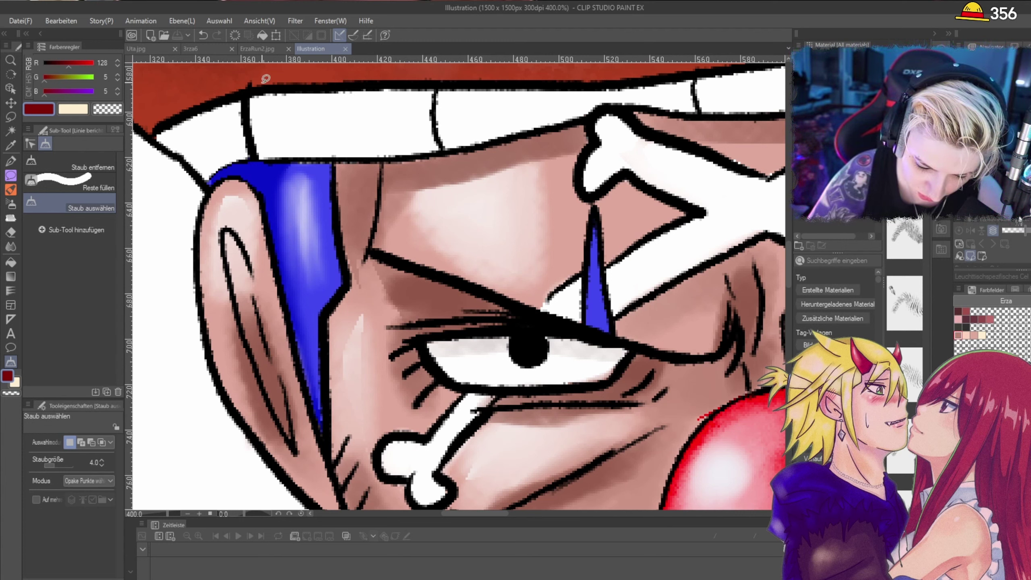
Step: Fill the lower hat trim's left end block and the block above the left eye with dark red using the lasso fill tool
{"action": "left_click", "coordinate": [11, 117]}
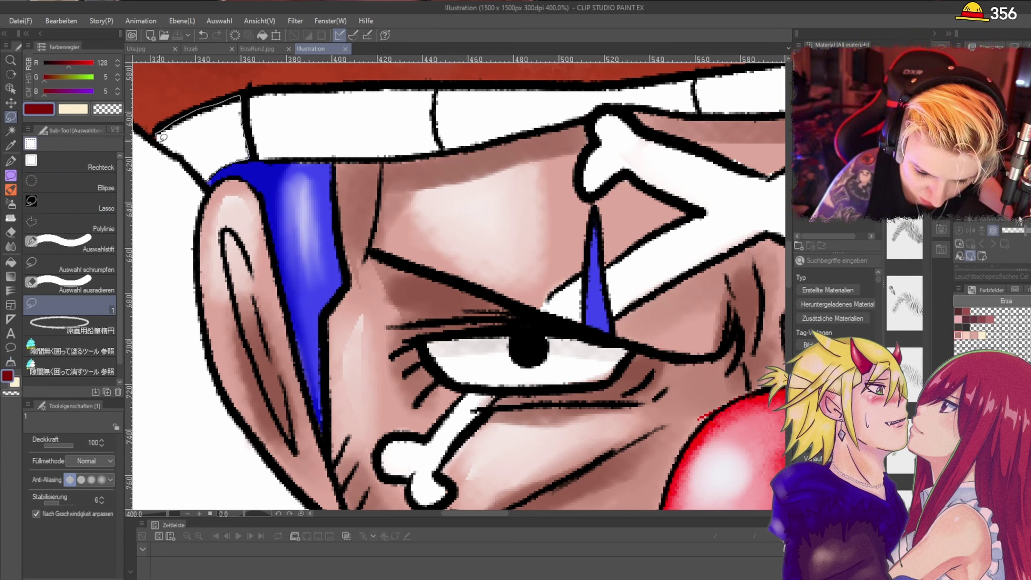
{"action": "mouse_move", "coordinate": [204, 175]}
{"action": "left_mouse_down"}
{"action": "mouse_move", "coordinate": [186, 130]}
{"action": "mouse_move", "coordinate": [159, 133]}
{"action": "mouse_move", "coordinate": [212, 160]}
{"action": "mouse_move", "coordinate": [215, 174]}
{"action": "mouse_move", "coordinate": [251, 141]}
{"action": "left_mouse_up"}
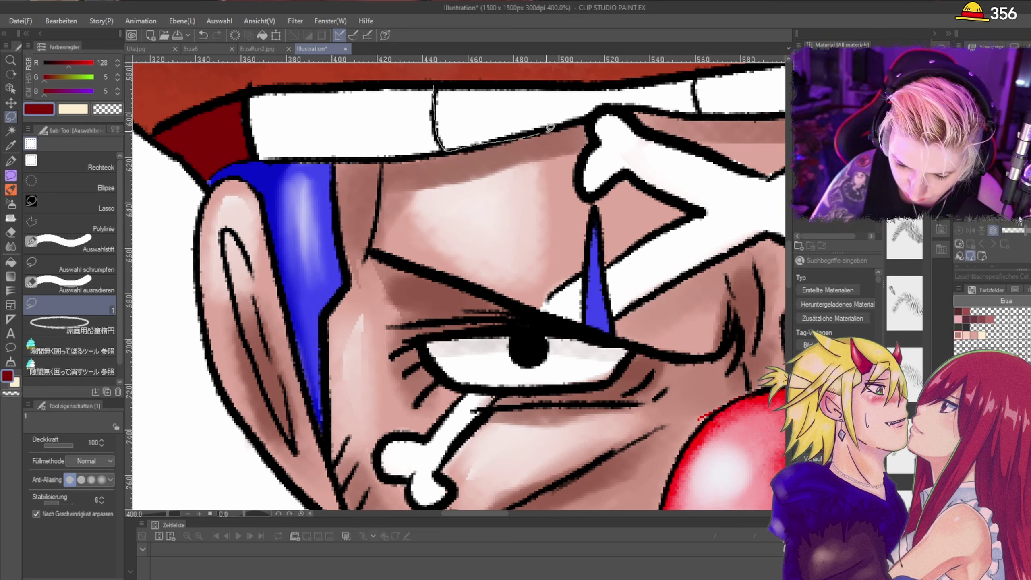
{"action": "left_click_drag", "start_coordinate": [457, 81], "coordinate": [588, 119]}
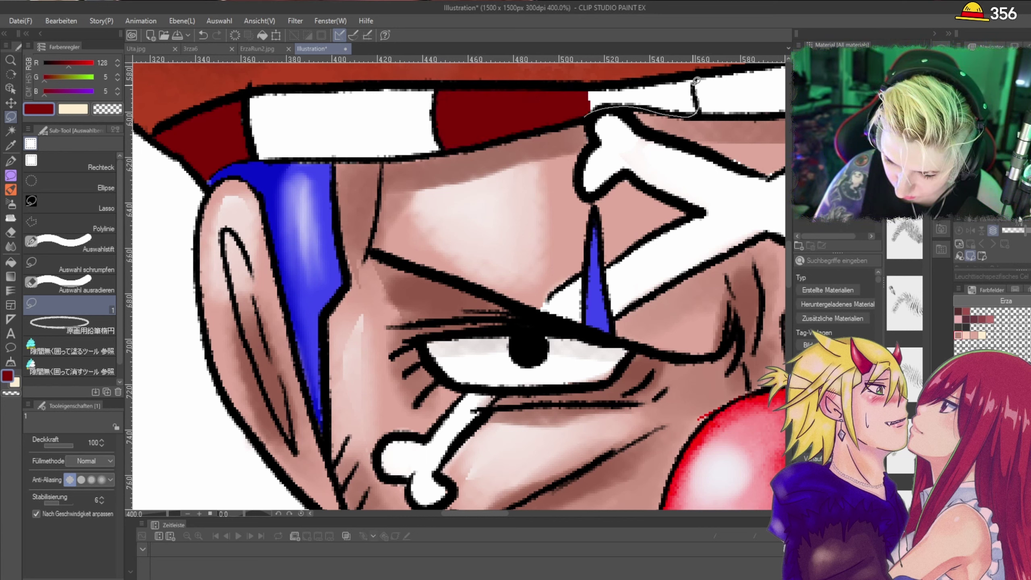
{"action": "left_click_drag", "start_coordinate": [584, 87], "coordinate": [584, 94]}
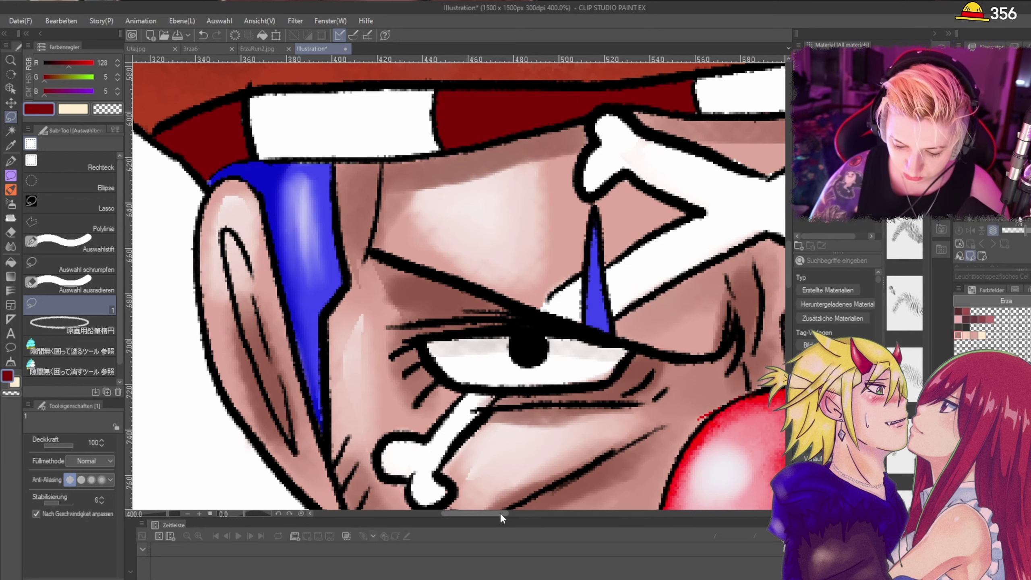
Step: Fill the lower hat trim's block above the right eye with dark red and check the alternating trim pattern
{"action": "left_click_drag", "start_coordinate": [500, 514], "coordinate": [534, 516]}
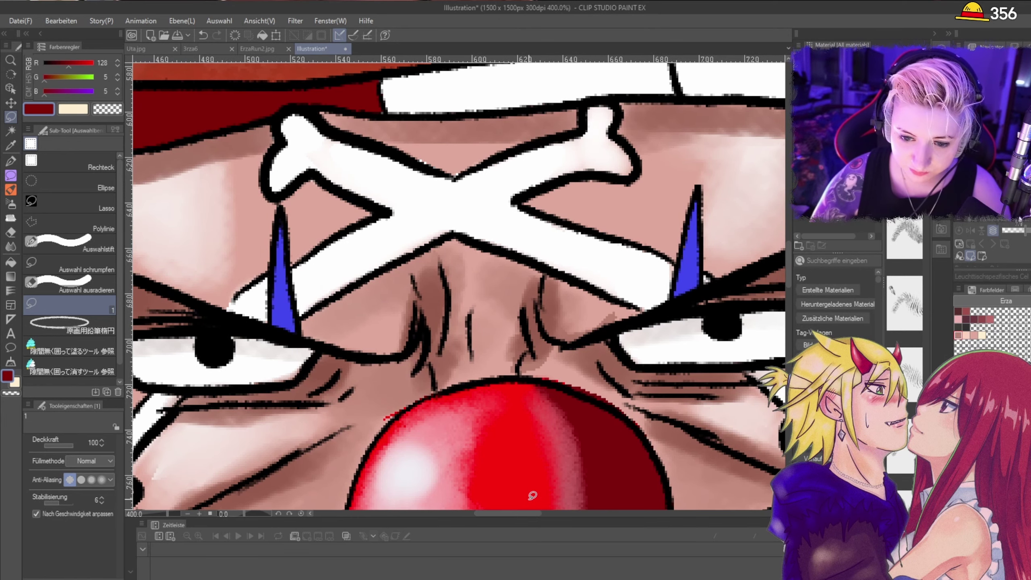
{"action": "left_click_drag", "start_coordinate": [459, 175], "coordinate": [371, 291]}
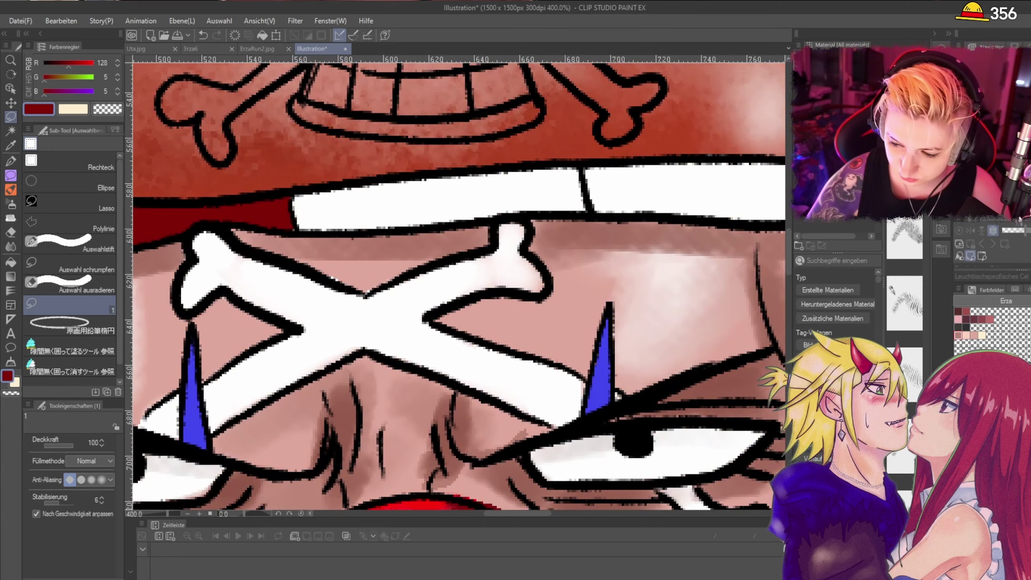
{"action": "left_click_drag", "start_coordinate": [609, 284], "coordinate": [315, 299]}
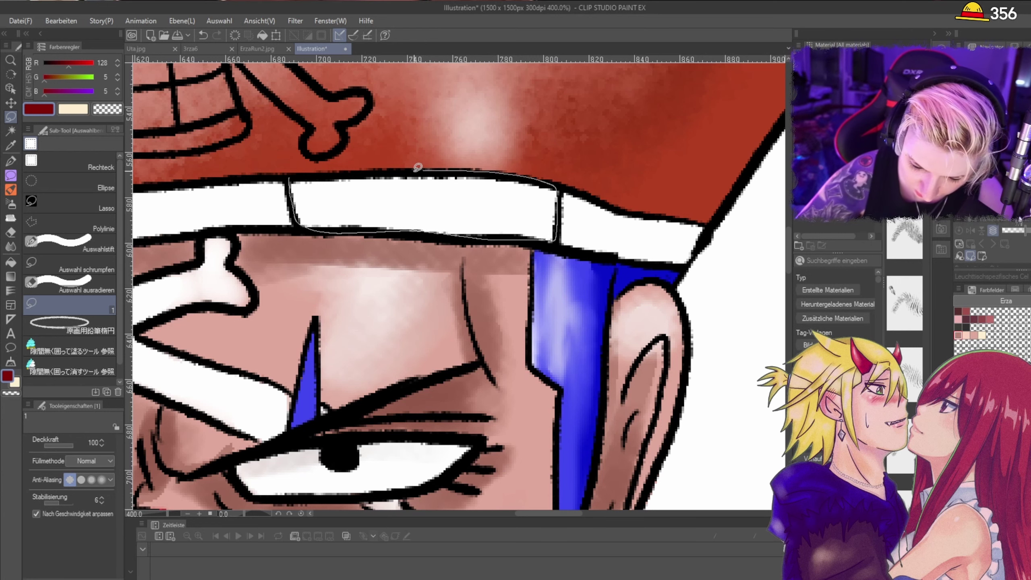
{"action": "left_click_drag", "start_coordinate": [328, 171], "coordinate": [294, 174]}
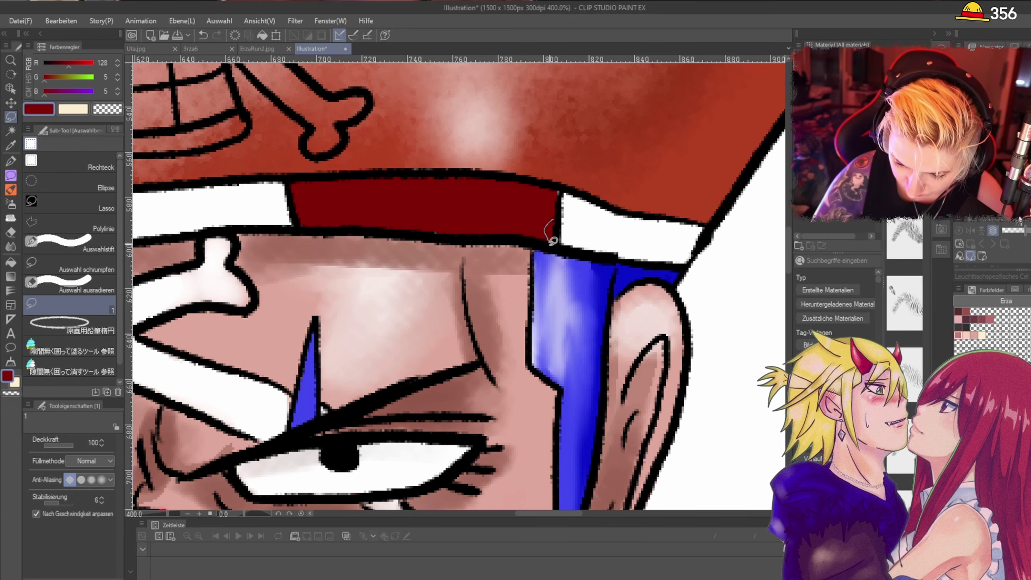
{"action": "scroll", "coordinate": [560, 186], "scroll_direction": "down", "scroll_amount": 6}
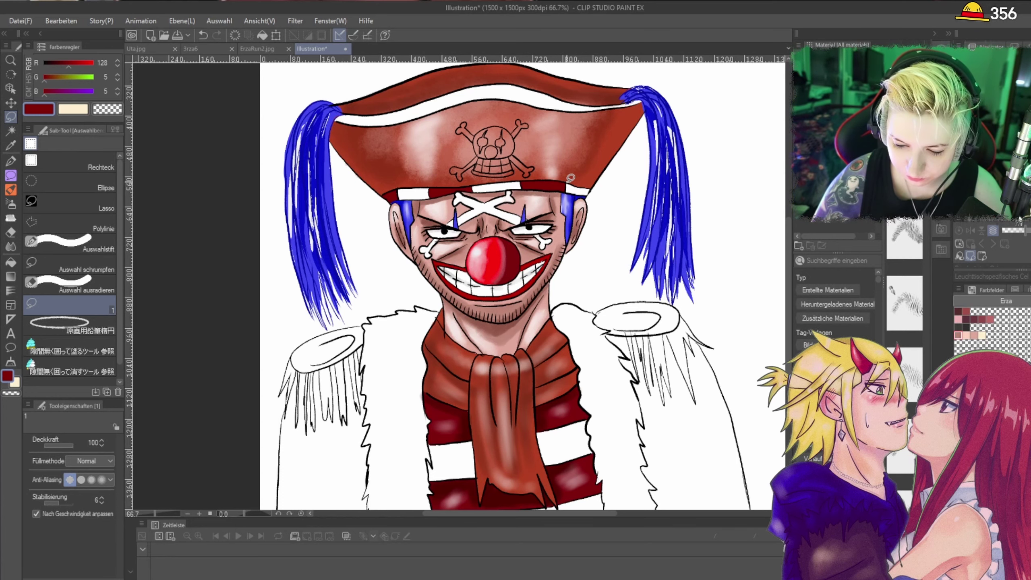
{"action": "scroll", "coordinate": [570, 178], "scroll_direction": "up", "scroll_amount": 4}
{"action": "scroll", "coordinate": [570, 177], "scroll_direction": "down", "scroll_amount": 4}
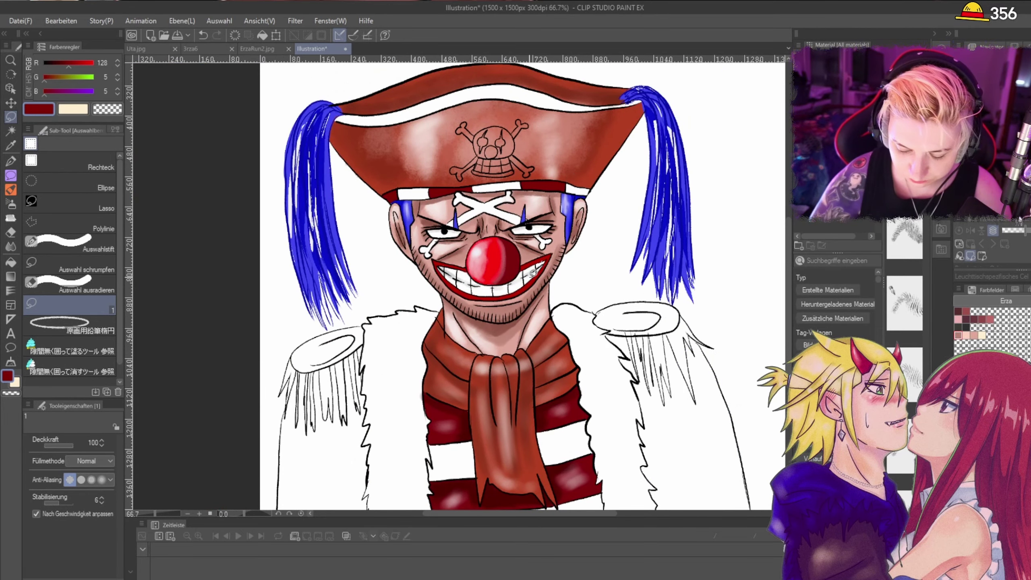
Step: Use the hard eraser to clean spill at the right eye's lower edge and the mouth's right corner, undoing the stroke under the left eye
{"action": "left_click", "coordinate": [11, 234]}
{"action": "scroll", "coordinate": [481, 254], "scroll_direction": "up", "scroll_amount": 6}
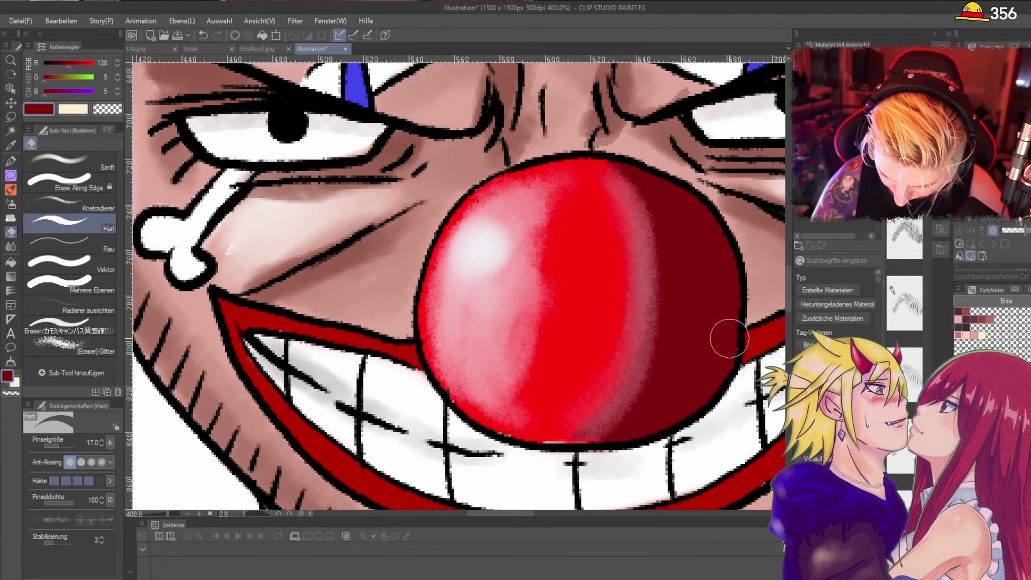
{"action": "scroll", "coordinate": [730, 338], "scroll_direction": "down", "scroll_amount": 2}
{"action": "scroll", "coordinate": [729, 339], "scroll_direction": "up", "scroll_amount": 2}
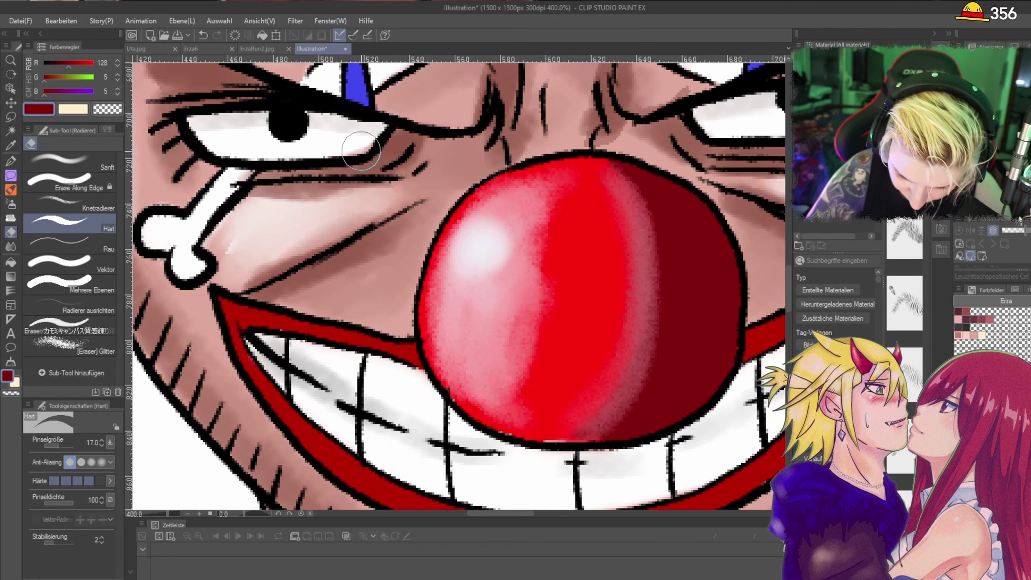
{"action": "mouse_move", "coordinate": [316, 153]}
{"action": "left_mouse_down"}
{"action": "mouse_move", "coordinate": [380, 133]}
{"action": "mouse_move", "coordinate": [330, 152]}
{"action": "left_mouse_up"}
{"action": "key", "text": "ctrl+z"}
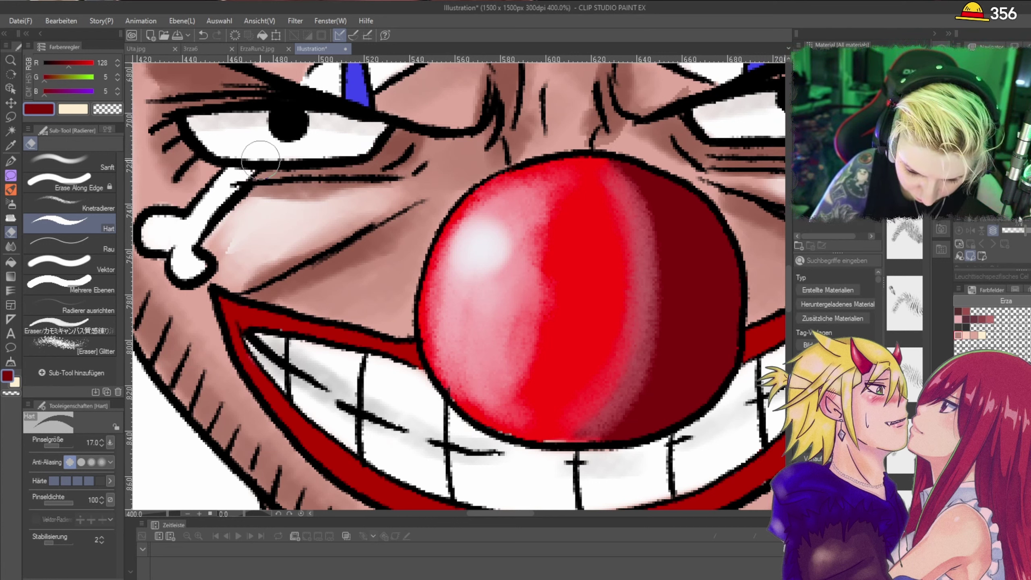
{"action": "left_click_drag", "start_coordinate": [708, 124], "coordinate": [757, 131]}
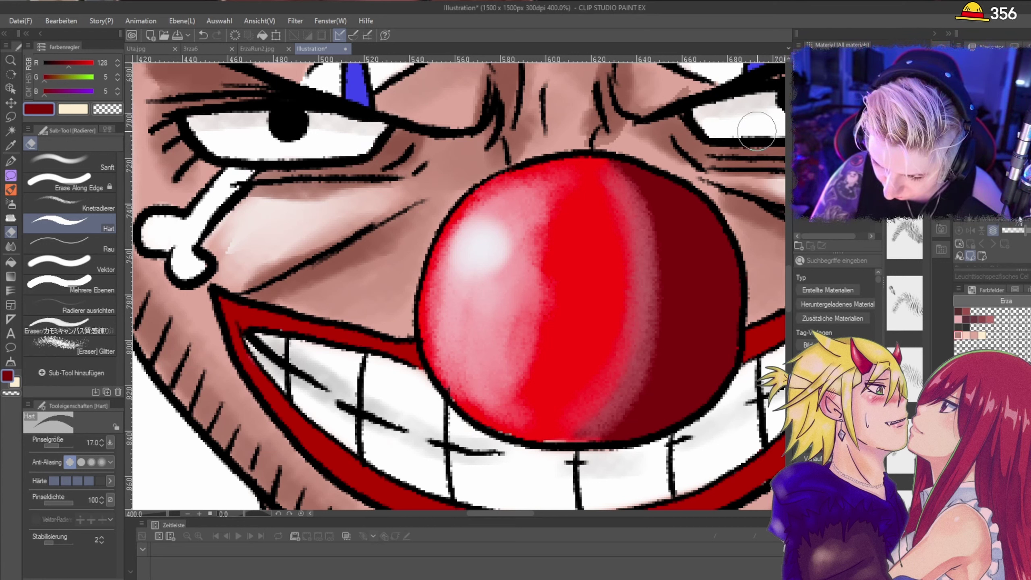
{"action": "left_click_drag", "start_coordinate": [513, 513], "coordinate": [544, 512]}
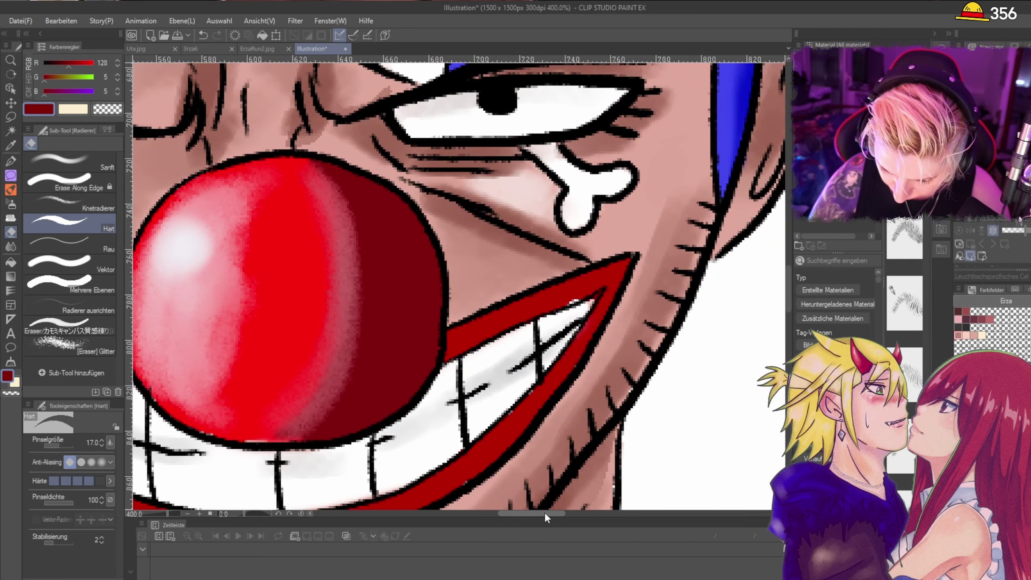
{"action": "left_click_drag", "start_coordinate": [581, 305], "coordinate": [594, 293]}
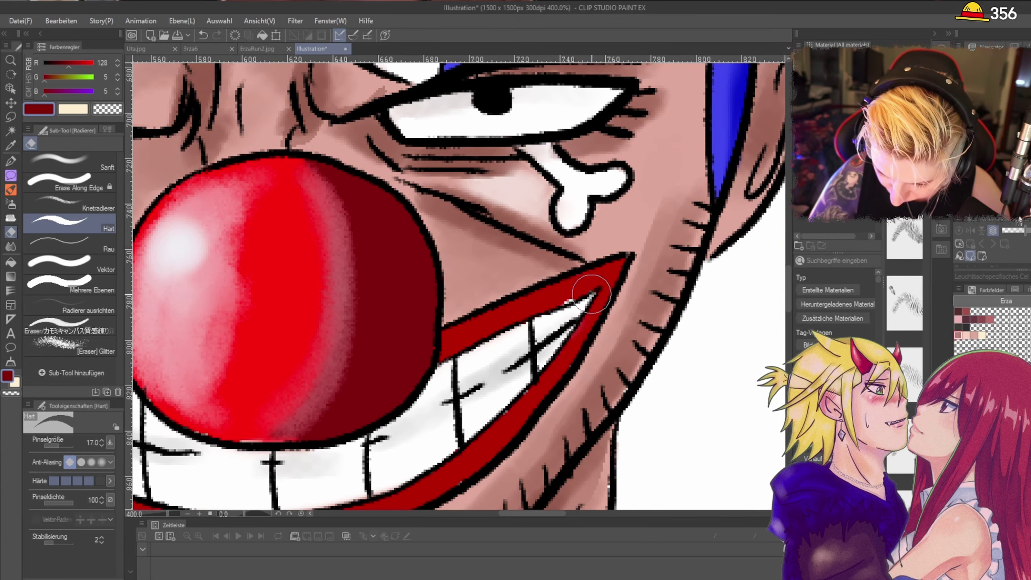
{"action": "scroll", "coordinate": [569, 303], "scroll_direction": "down", "scroll_amount": 4}
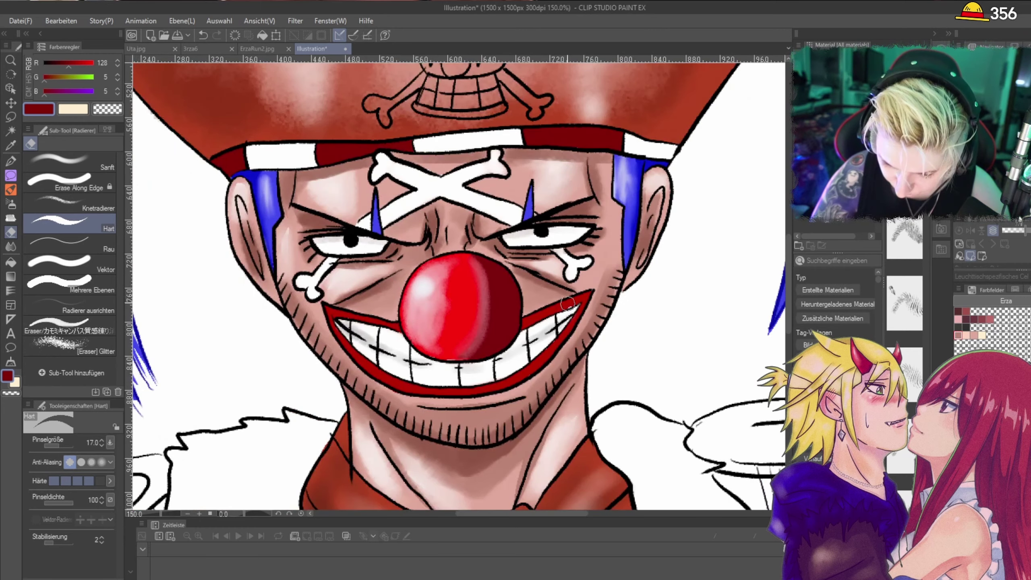
Step: Shade the upper lip to the right of the nose in dark red with the hard airbrush at size 40
{"action": "left_click", "coordinate": [11, 204]}
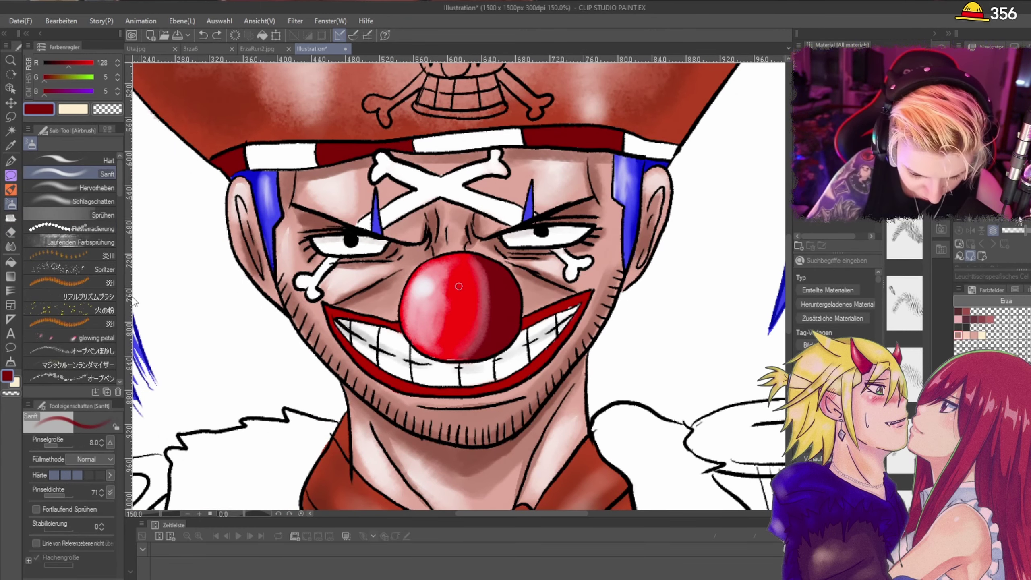
{"action": "left_click", "coordinate": [92, 161]}
{"action": "scroll", "coordinate": [574, 294], "scroll_direction": "up", "scroll_amount": 4}
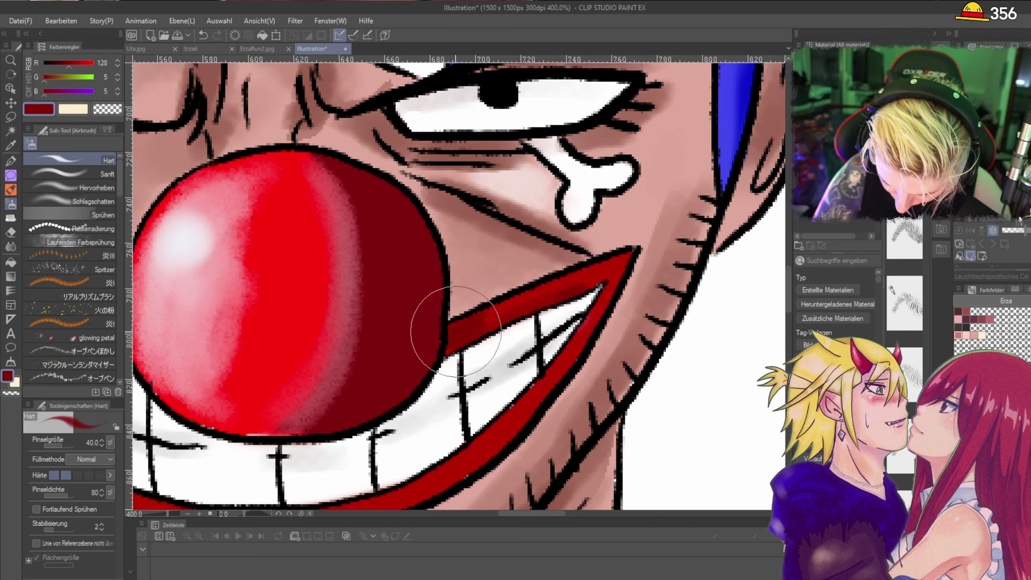
{"action": "key", "text": "ctrl+alt+0"}
{"action": "scroll", "coordinate": [537, 291], "scroll_direction": "up", "scroll_amount": 4}
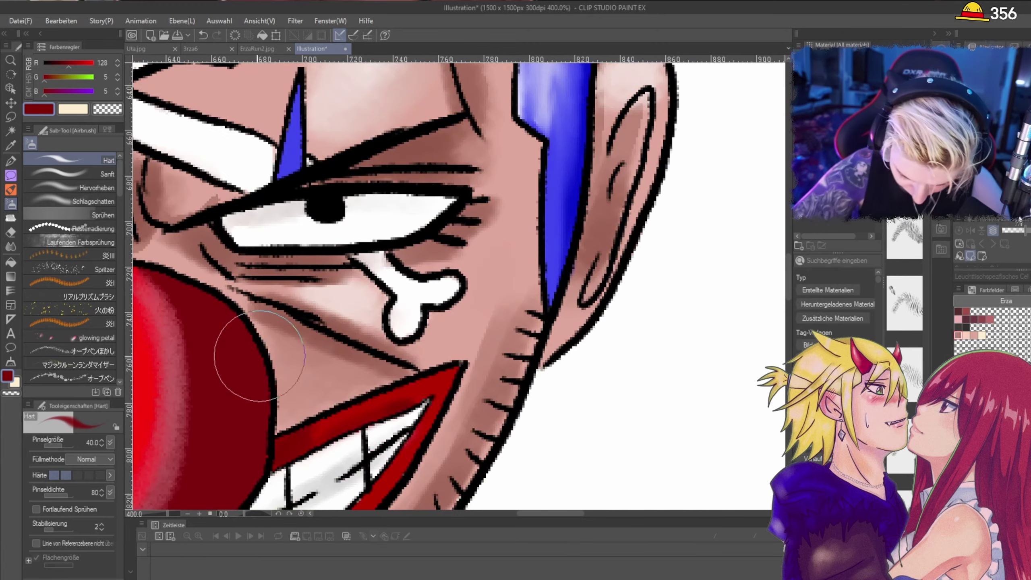
{"action": "scroll", "coordinate": [218, 340], "scroll_direction": "down", "scroll_amount": 7}
{"action": "scroll", "coordinate": [208, 343], "scroll_direction": "up", "scroll_amount": 2}
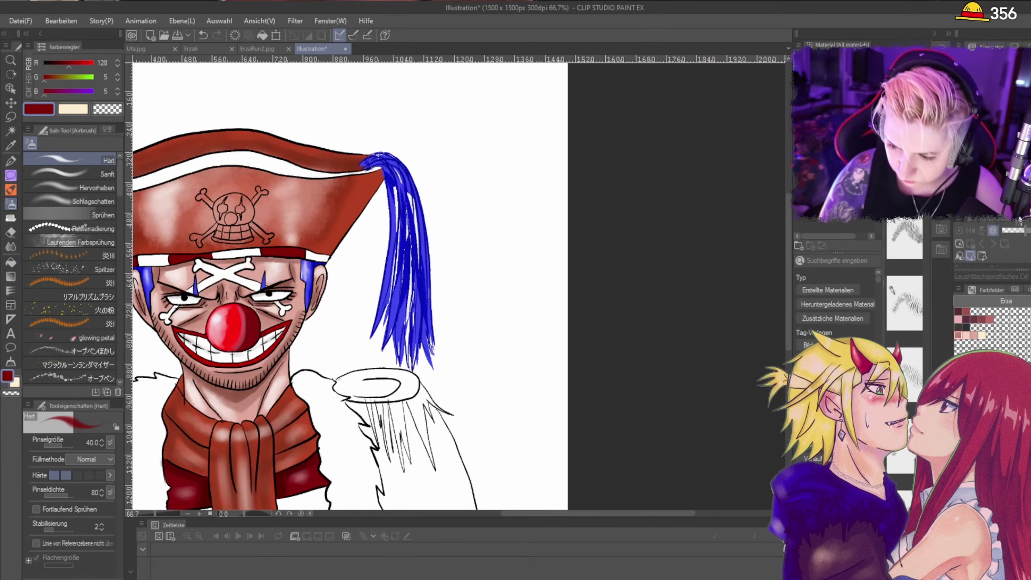
{"action": "left_click_drag", "start_coordinate": [207, 344], "coordinate": [370, 299]}
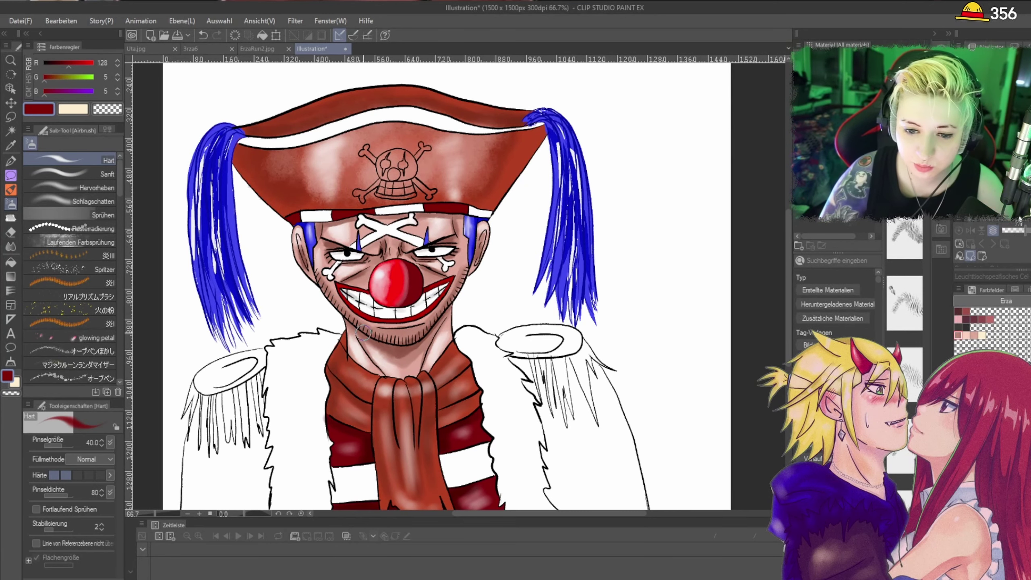
Step: Add dark red airbrush shading to the right side of the lower lip
{"action": "scroll", "coordinate": [363, 333], "scroll_direction": "up", "scroll_amount": 3}
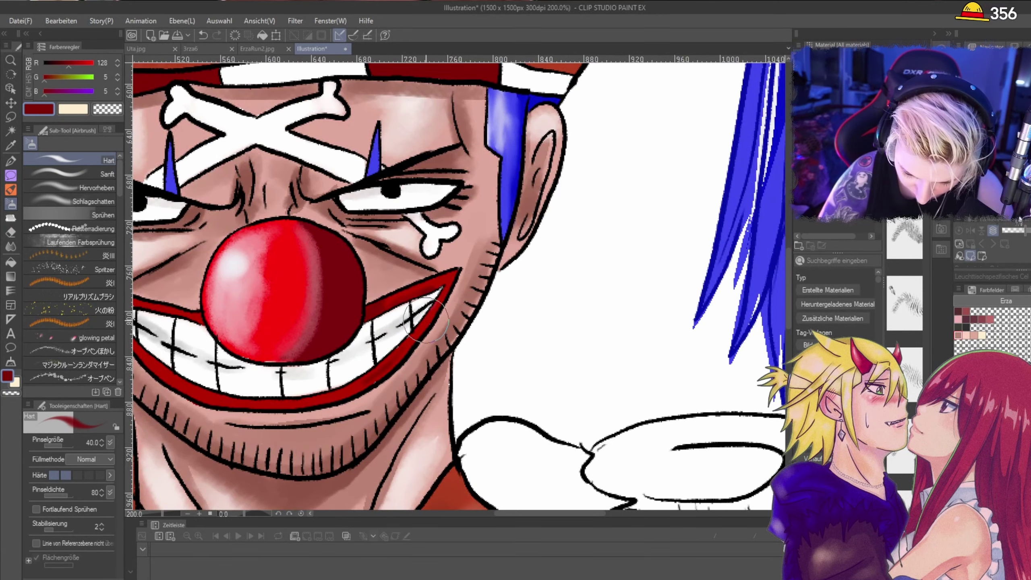
{"action": "scroll", "coordinate": [425, 319], "scroll_direction": "down", "scroll_amount": 3}
{"action": "scroll", "coordinate": [310, 310], "scroll_direction": "up", "scroll_amount": 5}
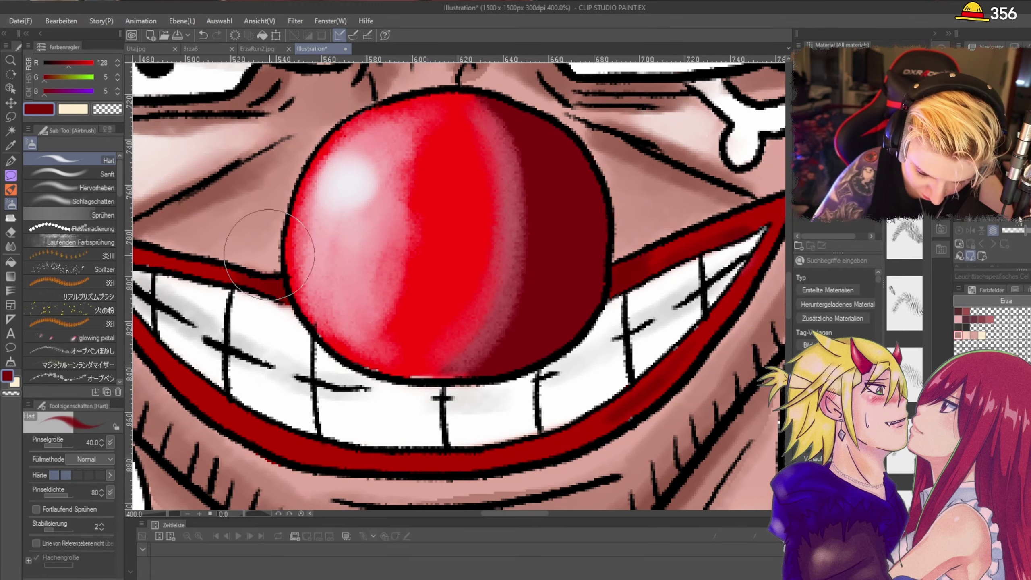
{"action": "key", "text": "ctrl+z"}
{"action": "left_click_drag", "start_coordinate": [279, 283], "coordinate": [242, 284]}
{"action": "key", "text": "ctrl+z"}
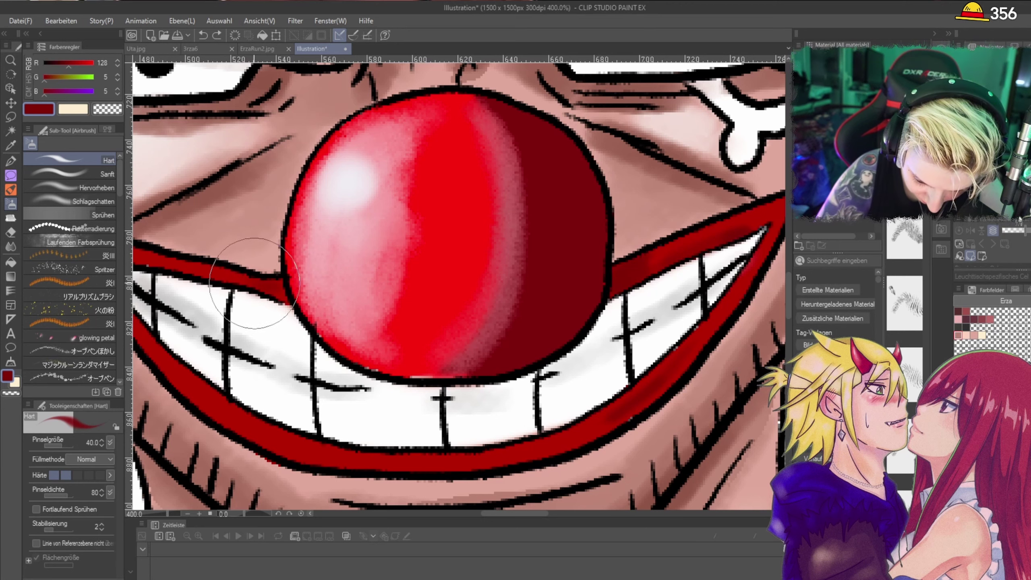
Step: Set the hard airbrush size to 15 and shade the upper lip to the left of the nose in dark red
{"action": "left_click", "coordinate": [268, 252]}
{"action": "left_click", "coordinate": [58, 446]}
{"action": "mouse_move", "coordinate": [243, 282]}
{"action": "left_mouse_down"}
{"action": "mouse_move", "coordinate": [276, 294]}
{"action": "mouse_move", "coordinate": [281, 282]}
{"action": "mouse_move", "coordinate": [289, 297]}
{"action": "left_mouse_up"}
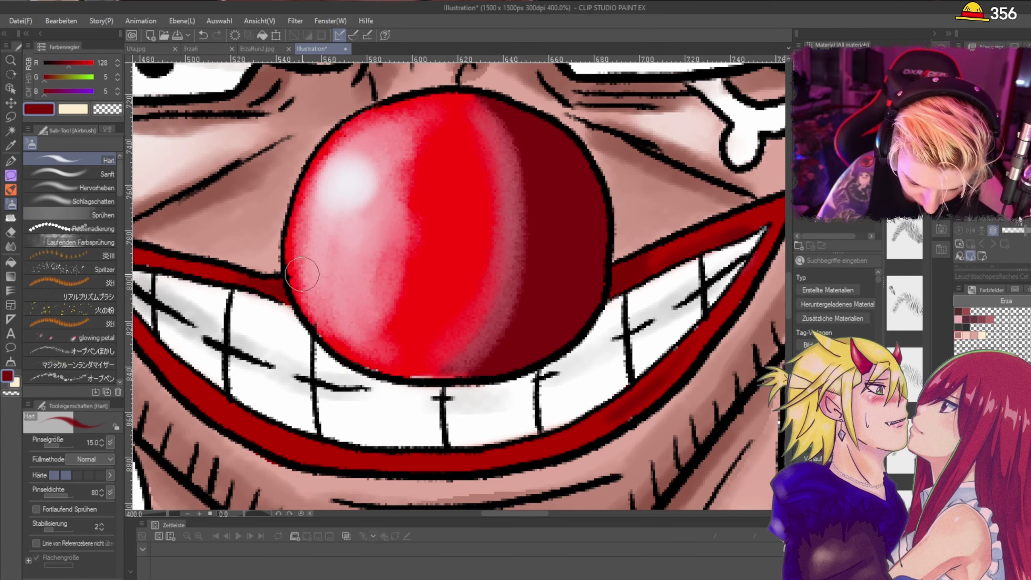
{"action": "scroll", "coordinate": [304, 274], "scroll_direction": "down", "scroll_amount": 3}
{"action": "scroll", "coordinate": [255, 298], "scroll_direction": "up", "scroll_amount": 3}
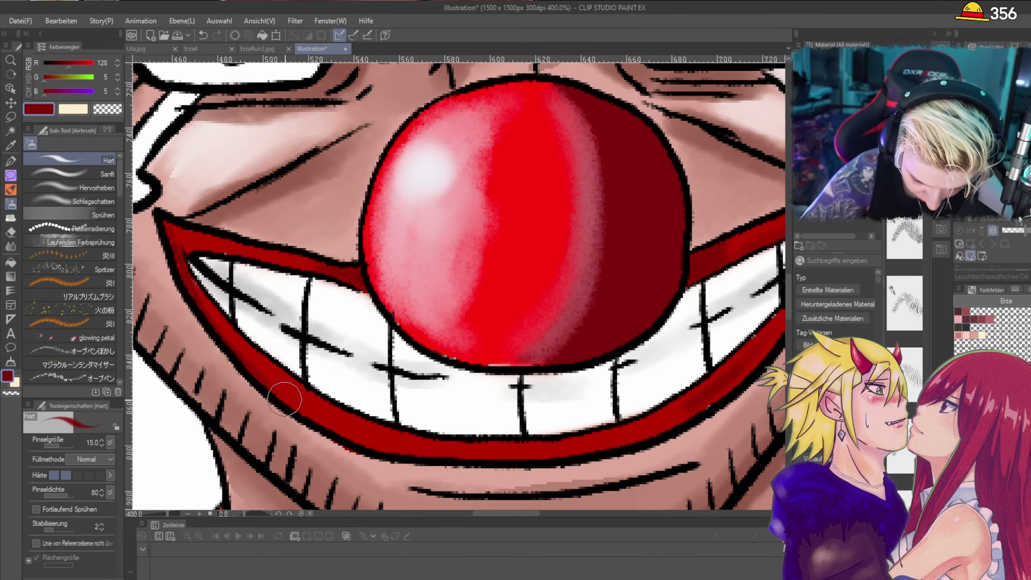
Step: Add pale highlights along the lips with the soft airbrush at size 5
{"action": "double_click", "coordinate": [13, 373]}
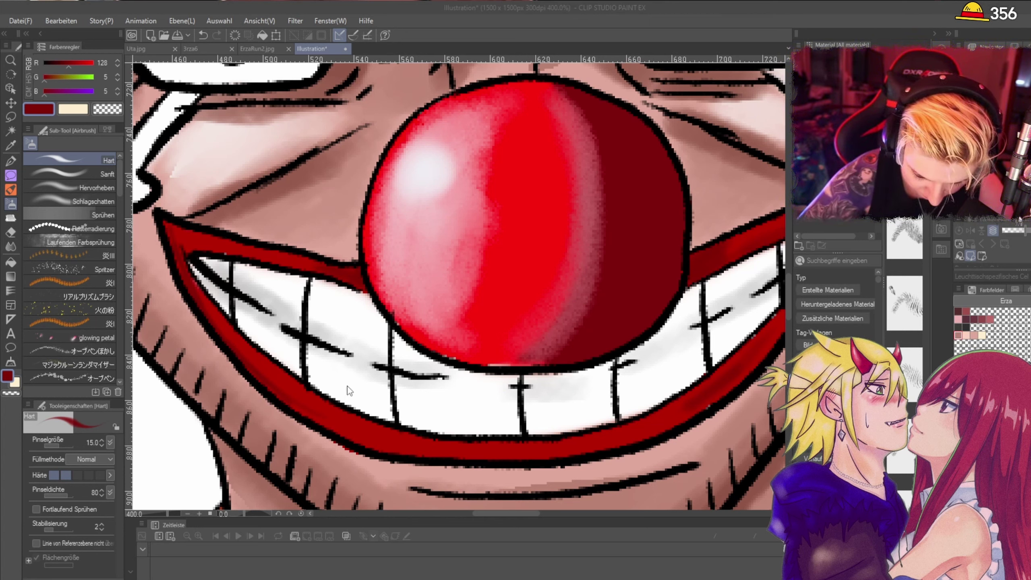
{"action": "left_click", "coordinate": [105, 175]}
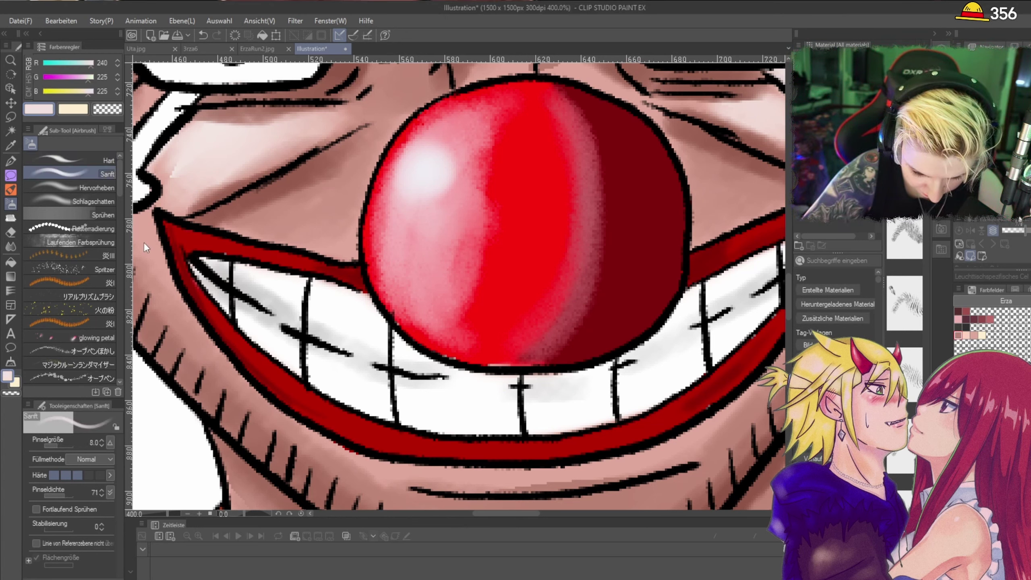
{"action": "key", "text": "bracketleft"}
{"action": "key", "text": "bracketleft"}
{"action": "key", "text": "bracketleft"}
{"action": "mouse_move", "coordinate": [200, 291]}
{"action": "left_mouse_down"}
{"action": "mouse_move", "coordinate": [256, 364]}
{"action": "mouse_move", "coordinate": [309, 405]}
{"action": "left_mouse_up"}
{"action": "left_click_drag", "start_coordinate": [500, 451], "coordinate": [645, 433]}
{"action": "scroll", "coordinate": [649, 261], "scroll_direction": "down", "scroll_amount": 3}
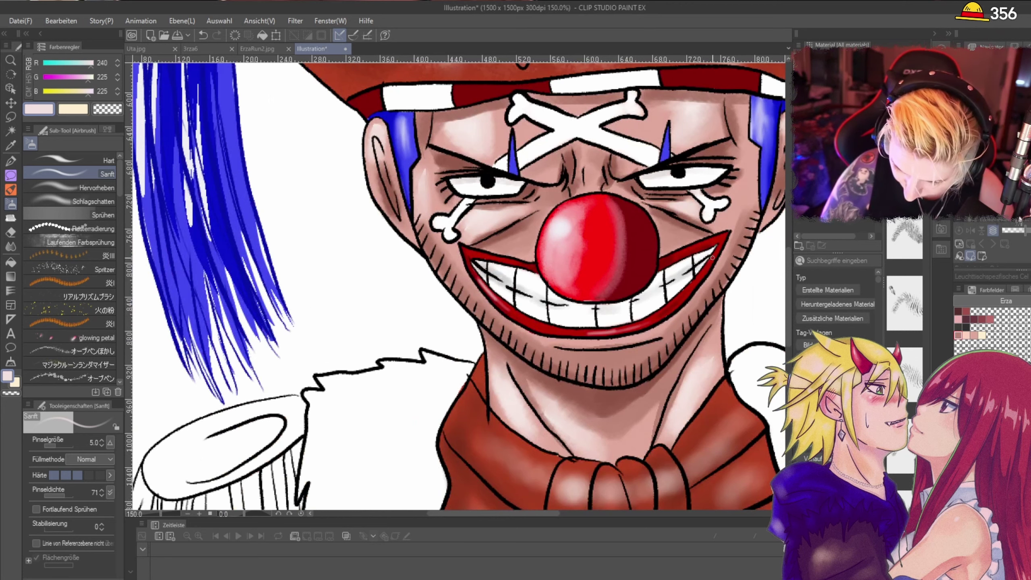
{"action": "scroll", "coordinate": [668, 295], "scroll_direction": "up", "scroll_amount": 1}
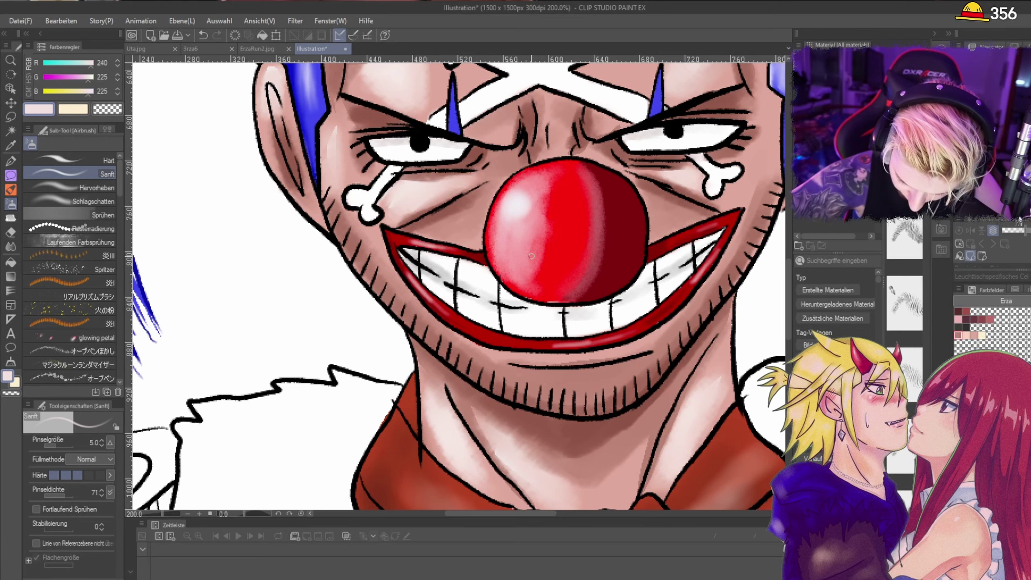
{"action": "scroll", "coordinate": [609, 302], "scroll_direction": "down", "scroll_amount": 3}
{"action": "scroll", "coordinate": [611, 308], "scroll_direction": "up", "scroll_amount": 3}
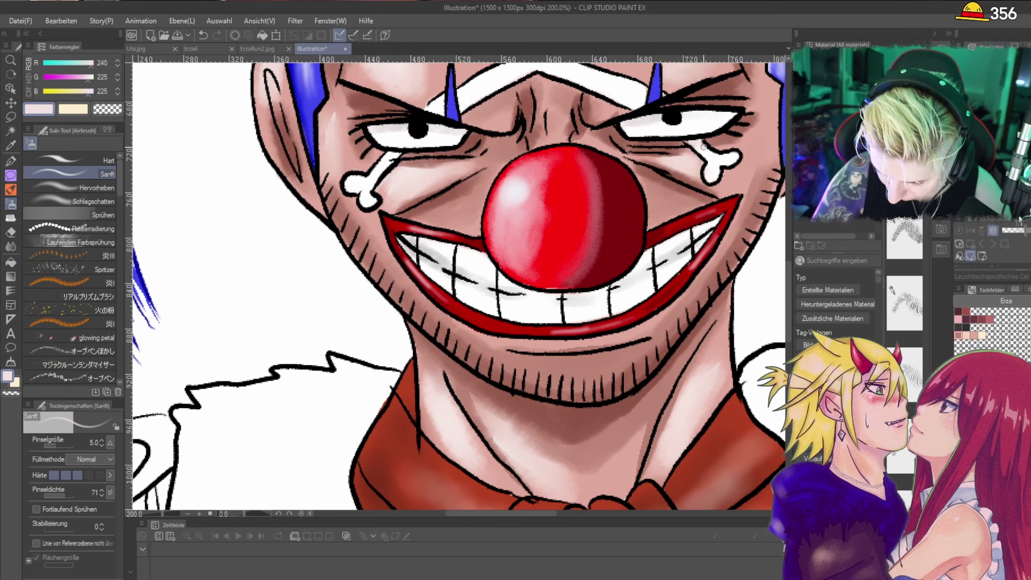
{"action": "scroll", "coordinate": [704, 149], "scroll_direction": "down", "scroll_amount": 4}
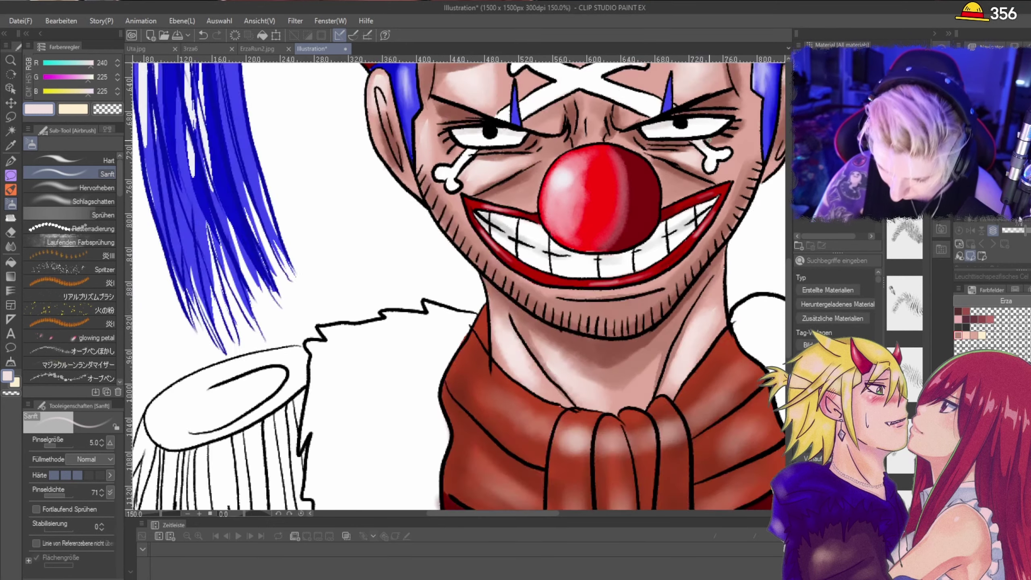
Step: Paint the left half of the hat emblem's skull, its nose and leftmost teeth pure white with the tapered pen at size 12
{"action": "left_click_drag", "start_coordinate": [690, 183], "coordinate": [403, 310]}
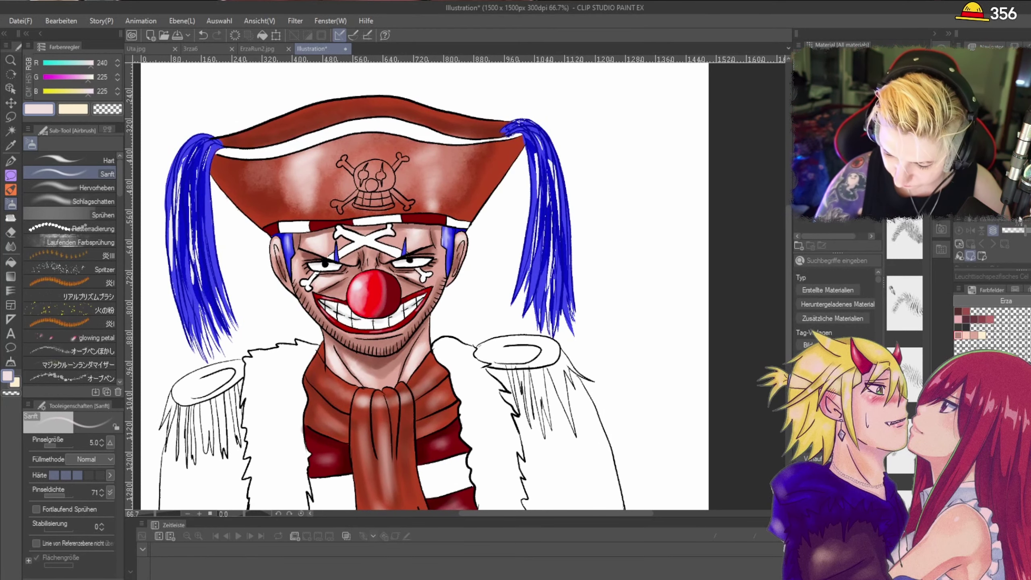
{"action": "scroll", "coordinate": [361, 187], "scroll_direction": "up", "scroll_amount": 4}
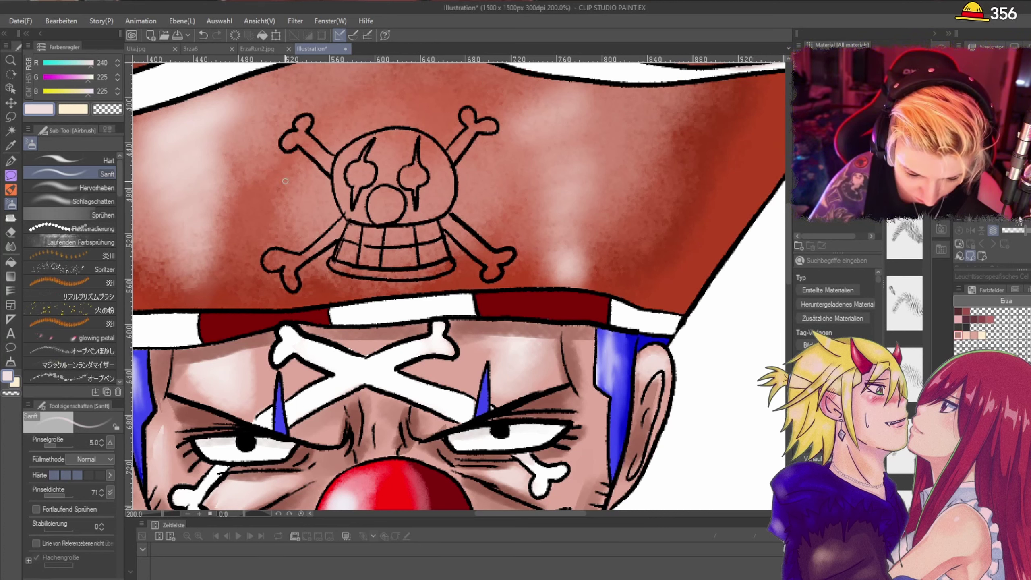
{"action": "left_click", "coordinate": [11, 116]}
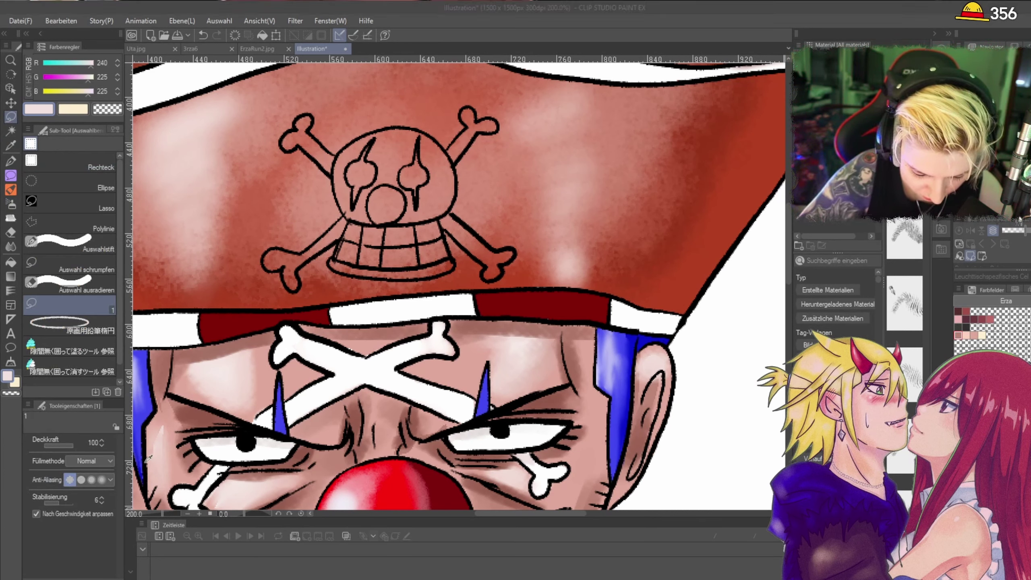
{"action": "left_click", "coordinate": [400, 385]}
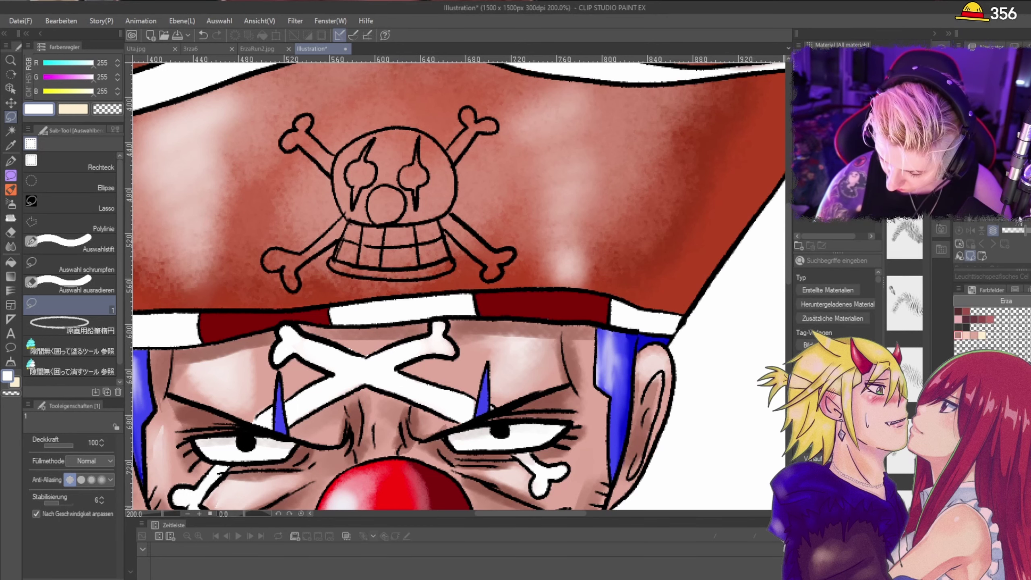
{"action": "scroll", "coordinate": [355, 151], "scroll_direction": "up", "scroll_amount": 2}
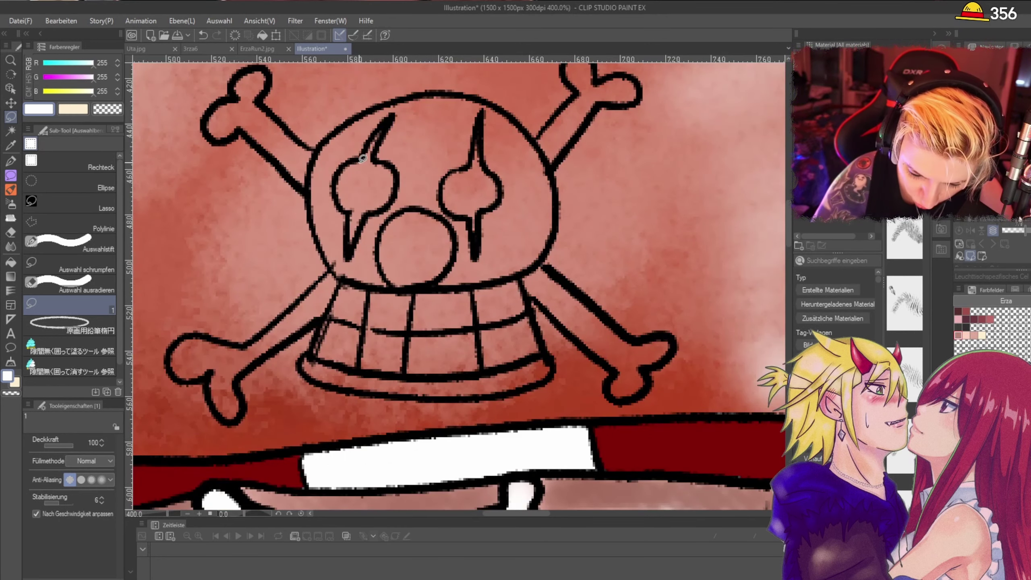
{"action": "left_click", "coordinate": [11, 162]}
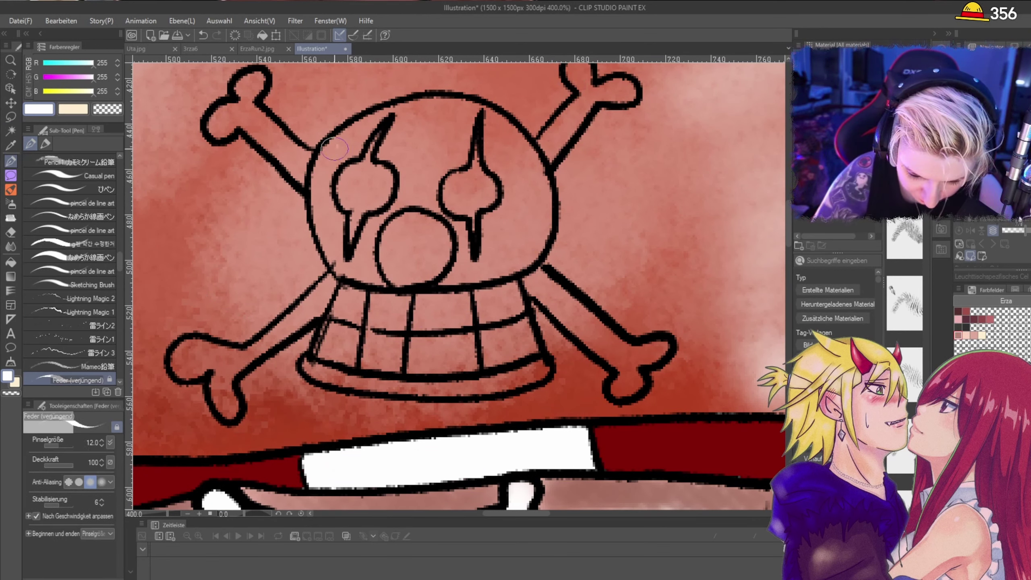
{"action": "mouse_move", "coordinate": [335, 149]}
{"action": "left_mouse_down"}
{"action": "mouse_move", "coordinate": [341, 138]}
{"action": "mouse_move", "coordinate": [314, 177]}
{"action": "mouse_move", "coordinate": [316, 228]}
{"action": "mouse_move", "coordinate": [337, 264]}
{"action": "mouse_move", "coordinate": [325, 166]}
{"action": "mouse_move", "coordinate": [379, 117]}
{"action": "mouse_move", "coordinate": [362, 125]}
{"action": "left_mouse_up"}
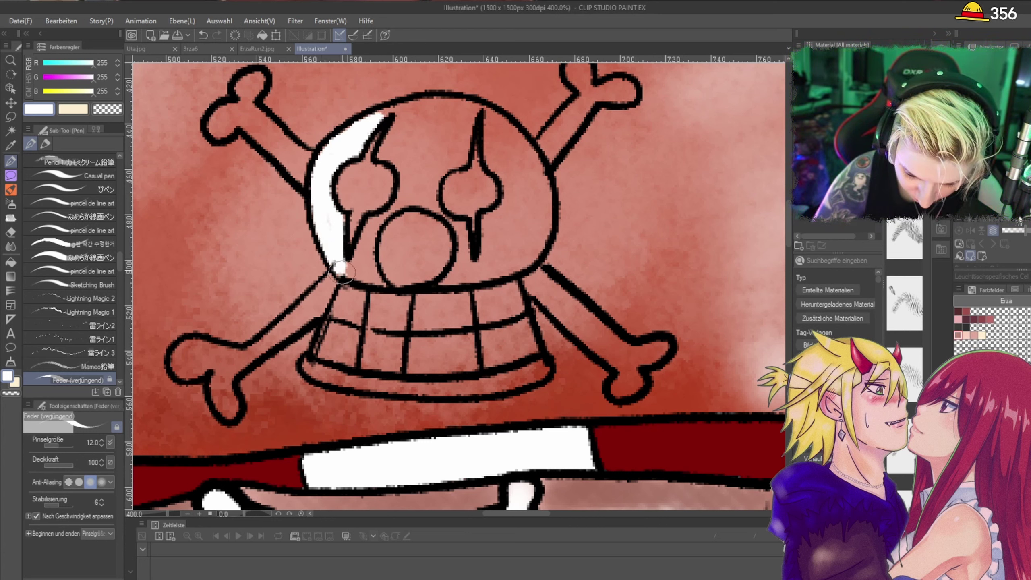
{"action": "mouse_move", "coordinate": [344, 281]}
{"action": "left_mouse_down"}
{"action": "mouse_move", "coordinate": [307, 366]}
{"action": "mouse_move", "coordinate": [335, 381]}
{"action": "mouse_move", "coordinate": [352, 301]}
{"action": "mouse_move", "coordinate": [338, 366]}
{"action": "mouse_move", "coordinate": [328, 334]}
{"action": "mouse_move", "coordinate": [319, 366]}
{"action": "mouse_move", "coordinate": [356, 270]}
{"action": "mouse_move", "coordinate": [346, 278]}
{"action": "mouse_move", "coordinate": [370, 225]}
{"action": "mouse_move", "coordinate": [402, 194]}
{"action": "mouse_move", "coordinate": [381, 153]}
{"action": "mouse_move", "coordinate": [404, 107]}
{"action": "mouse_move", "coordinate": [383, 113]}
{"action": "left_mouse_up"}
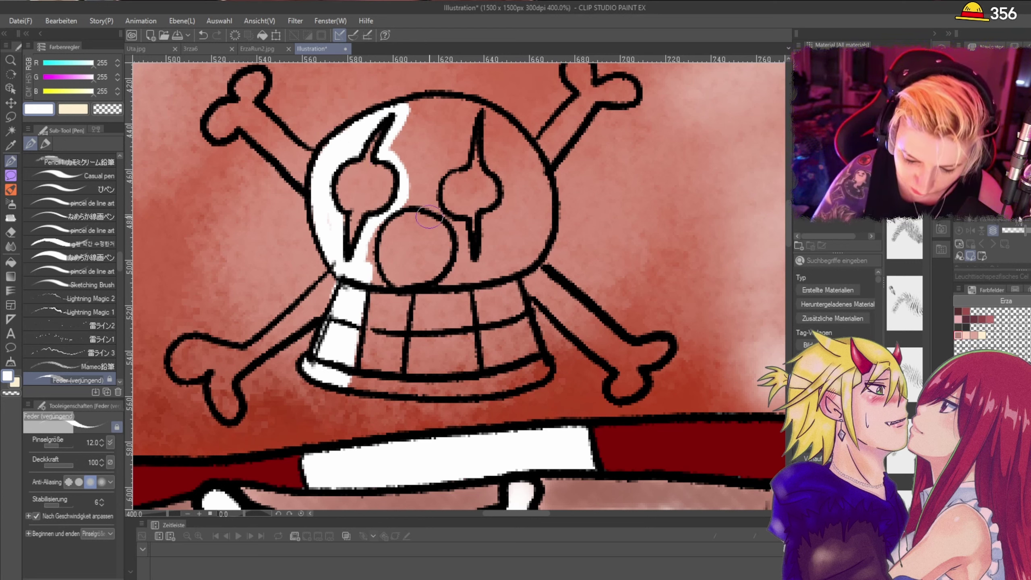
{"action": "mouse_move", "coordinate": [428, 217]}
{"action": "left_mouse_down"}
{"action": "mouse_move", "coordinate": [392, 225]}
{"action": "mouse_move", "coordinate": [370, 253]}
{"action": "mouse_move", "coordinate": [388, 273]}
{"action": "mouse_move", "coordinate": [408, 265]}
{"action": "mouse_move", "coordinate": [407, 244]}
{"action": "mouse_move", "coordinate": [399, 274]}
{"action": "mouse_move", "coordinate": [421, 283]}
{"action": "mouse_move", "coordinate": [449, 244]}
{"action": "mouse_move", "coordinate": [430, 217]}
{"action": "mouse_move", "coordinate": [403, 234]}
{"action": "mouse_move", "coordinate": [421, 208]}
{"action": "mouse_move", "coordinate": [437, 105]}
{"action": "mouse_move", "coordinate": [412, 105]}
{"action": "mouse_move", "coordinate": [402, 124]}
{"action": "mouse_move", "coordinate": [392, 146]}
{"action": "mouse_move", "coordinate": [403, 177]}
{"action": "mouse_move", "coordinate": [420, 111]}
{"action": "mouse_move", "coordinate": [409, 170]}
{"action": "mouse_move", "coordinate": [432, 136]}
{"action": "left_mouse_up"}
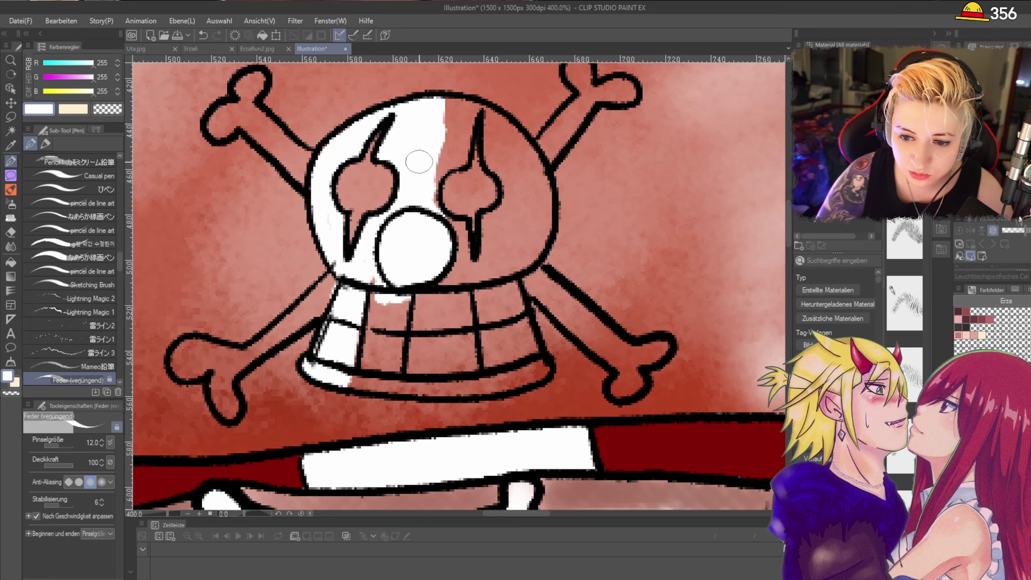
Step: Fill the remaining teeth and the lower lip band of the hat emblem's skull with white
{"action": "scroll", "coordinate": [495, 260], "scroll_direction": "up", "scroll_amount": 2}
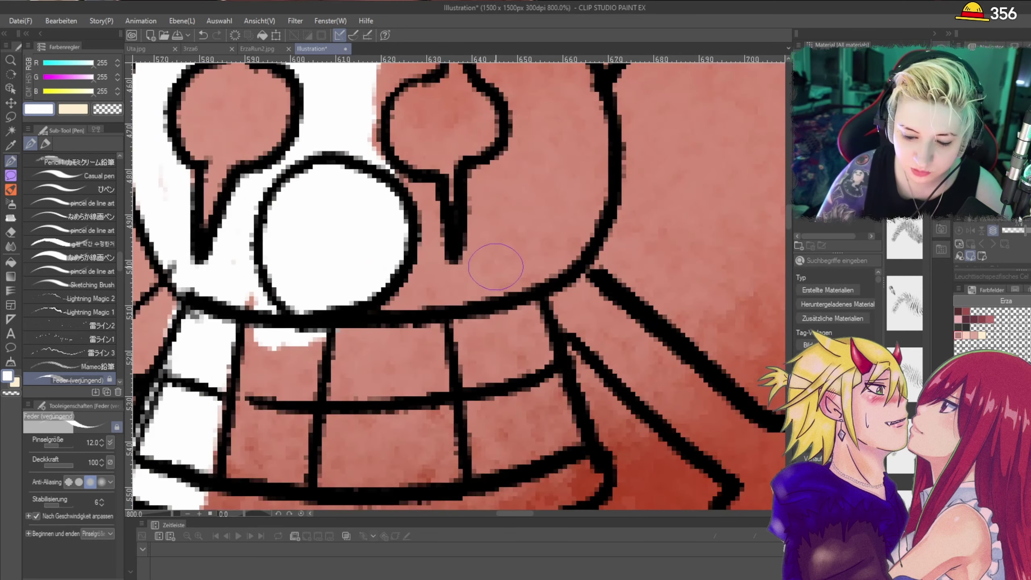
{"action": "left_click_drag", "start_coordinate": [495, 259], "coordinate": [459, 261]}
{"action": "scroll", "coordinate": [411, 277], "scroll_direction": "down", "scroll_amount": 5}
{"action": "scroll", "coordinate": [389, 294], "scroll_direction": "up", "scroll_amount": 5}
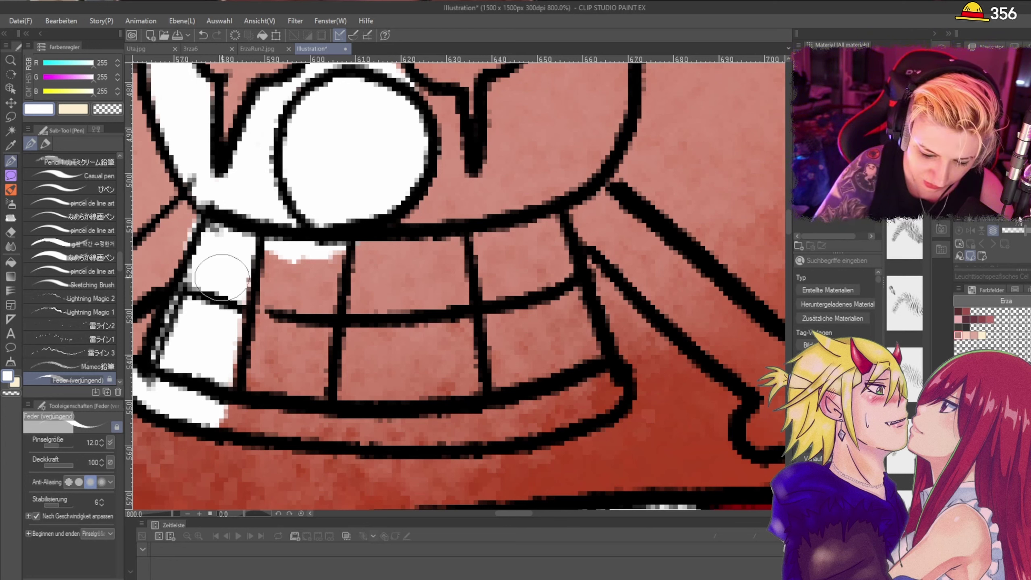
{"action": "mouse_move", "coordinate": [221, 421]}
{"action": "left_mouse_down"}
{"action": "mouse_move", "coordinate": [341, 426]}
{"action": "mouse_move", "coordinate": [537, 411]}
{"action": "mouse_move", "coordinate": [557, 384]}
{"action": "mouse_move", "coordinate": [530, 255]}
{"action": "mouse_move", "coordinate": [489, 231]}
{"action": "mouse_move", "coordinate": [281, 245]}
{"action": "mouse_move", "coordinate": [256, 286]}
{"action": "mouse_move", "coordinate": [244, 404]}
{"action": "mouse_move", "coordinate": [276, 265]}
{"action": "mouse_move", "coordinate": [275, 384]}
{"action": "mouse_move", "coordinate": [288, 300]}
{"action": "mouse_move", "coordinate": [295, 375]}
{"action": "mouse_move", "coordinate": [314, 284]}
{"action": "mouse_move", "coordinate": [327, 386]}
{"action": "mouse_move", "coordinate": [353, 293]}
{"action": "mouse_move", "coordinate": [358, 361]}
{"action": "mouse_move", "coordinate": [369, 313]}
{"action": "mouse_move", "coordinate": [387, 369]}
{"action": "mouse_move", "coordinate": [404, 277]}
{"action": "mouse_move", "coordinate": [407, 402]}
{"action": "mouse_move", "coordinate": [425, 252]}
{"action": "mouse_move", "coordinate": [429, 433]}
{"action": "mouse_move", "coordinate": [447, 250]}
{"action": "mouse_move", "coordinate": [459, 389]}
{"action": "mouse_move", "coordinate": [471, 290]}
{"action": "mouse_move", "coordinate": [500, 342]}
{"action": "mouse_move", "coordinate": [505, 270]}
{"action": "mouse_move", "coordinate": [529, 398]}
{"action": "mouse_move", "coordinate": [528, 217]}
{"action": "mouse_move", "coordinate": [565, 286]}
{"action": "mouse_move", "coordinate": [548, 232]}
{"action": "mouse_move", "coordinate": [559, 252]}
{"action": "mouse_move", "coordinate": [590, 394]}
{"action": "mouse_move", "coordinate": [439, 427]}
{"action": "mouse_move", "coordinate": [347, 428]}
{"action": "mouse_move", "coordinate": [321, 374]}
{"action": "mouse_move", "coordinate": [398, 430]}
{"action": "mouse_move", "coordinate": [395, 440]}
{"action": "mouse_move", "coordinate": [512, 424]}
{"action": "mouse_move", "coordinate": [603, 384]}
{"action": "left_mouse_up"}
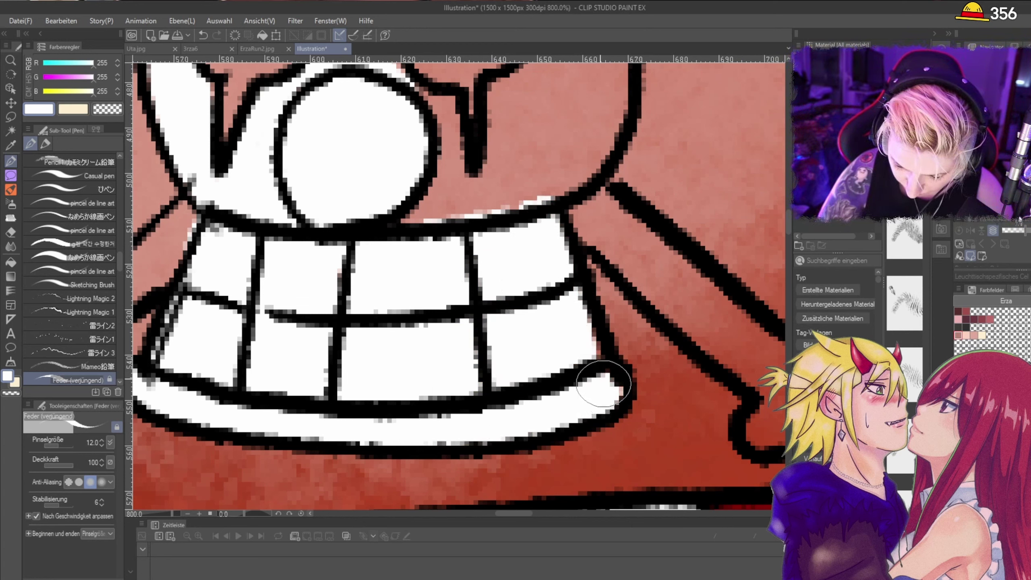
{"action": "scroll", "coordinate": [582, 276], "scroll_direction": "down", "scroll_amount": 5}
{"action": "scroll", "coordinate": [538, 298], "scroll_direction": "up", "scroll_amount": 3}
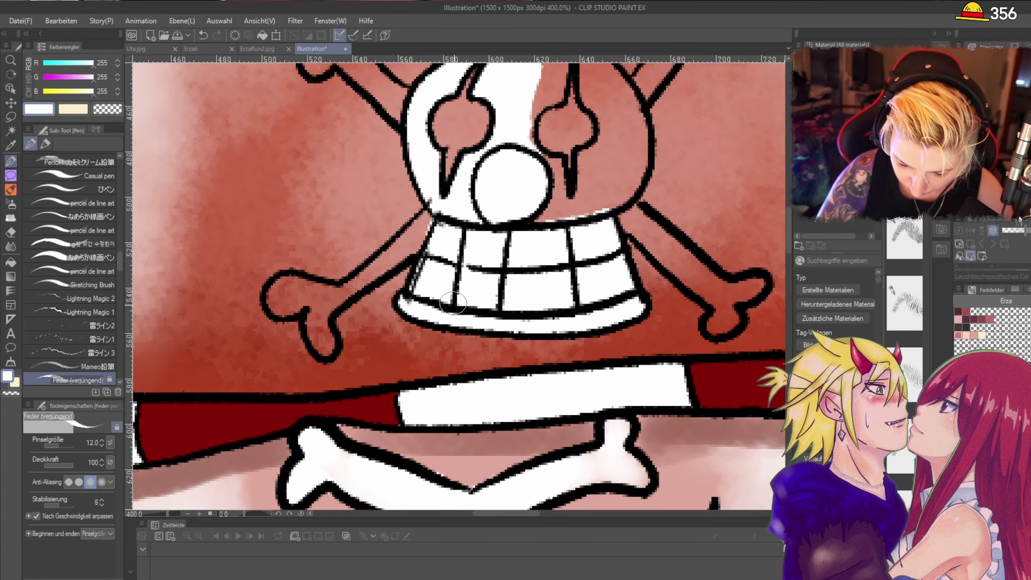
Step: Paint the skull's lower right side and both lower crossbones of the hat emblem white
{"action": "mouse_move", "coordinate": [544, 239]}
{"action": "left_mouse_down"}
{"action": "mouse_move", "coordinate": [549, 177]}
{"action": "mouse_move", "coordinate": [535, 158]}
{"action": "mouse_move", "coordinate": [556, 165]}
{"action": "mouse_move", "coordinate": [562, 222]}
{"action": "mouse_move", "coordinate": [578, 204]}
{"action": "mouse_move", "coordinate": [587, 153]}
{"action": "mouse_move", "coordinate": [606, 138]}
{"action": "mouse_move", "coordinate": [568, 214]}
{"action": "mouse_move", "coordinate": [597, 214]}
{"action": "mouse_move", "coordinate": [636, 178]}
{"action": "mouse_move", "coordinate": [618, 210]}
{"action": "mouse_move", "coordinate": [620, 225]}
{"action": "mouse_move", "coordinate": [634, 217]}
{"action": "mouse_move", "coordinate": [633, 137]}
{"action": "mouse_move", "coordinate": [604, 162]}
{"action": "mouse_move", "coordinate": [606, 183]}
{"action": "mouse_move", "coordinate": [608, 117]}
{"action": "mouse_move", "coordinate": [588, 93]}
{"action": "mouse_move", "coordinate": [608, 126]}
{"action": "mouse_move", "coordinate": [613, 108]}
{"action": "mouse_move", "coordinate": [630, 149]}
{"action": "mouse_move", "coordinate": [628, 100]}
{"action": "mouse_move", "coordinate": [635, 171]}
{"action": "left_mouse_up"}
{"action": "mouse_move", "coordinate": [336, 301]}
{"action": "left_mouse_down"}
{"action": "mouse_move", "coordinate": [314, 305]}
{"action": "mouse_move", "coordinate": [323, 350]}
{"action": "mouse_move", "coordinate": [324, 309]}
{"action": "mouse_move", "coordinate": [433, 215]}
{"action": "mouse_move", "coordinate": [369, 274]}
{"action": "left_mouse_up"}
{"action": "mouse_move", "coordinate": [311, 297]}
{"action": "left_mouse_down"}
{"action": "mouse_move", "coordinate": [284, 280]}
{"action": "mouse_move", "coordinate": [272, 293]}
{"action": "mouse_move", "coordinate": [282, 309]}
{"action": "mouse_move", "coordinate": [313, 293]}
{"action": "mouse_move", "coordinate": [299, 287]}
{"action": "mouse_move", "coordinate": [286, 295]}
{"action": "mouse_move", "coordinate": [332, 303]}
{"action": "mouse_move", "coordinate": [280, 297]}
{"action": "mouse_move", "coordinate": [314, 295]}
{"action": "mouse_move", "coordinate": [335, 332]}
{"action": "mouse_move", "coordinate": [320, 320]}
{"action": "mouse_move", "coordinate": [325, 346]}
{"action": "left_mouse_up"}
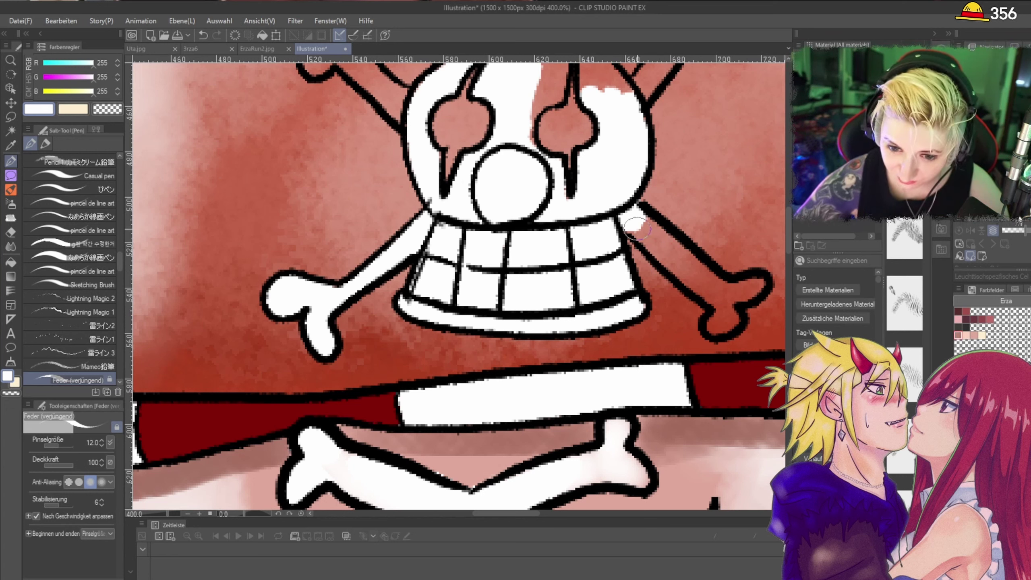
{"action": "mouse_move", "coordinate": [638, 240]}
{"action": "left_mouse_down"}
{"action": "mouse_move", "coordinate": [718, 325]}
{"action": "mouse_move", "coordinate": [725, 303]}
{"action": "mouse_move", "coordinate": [726, 327]}
{"action": "mouse_move", "coordinate": [756, 284]}
{"action": "mouse_move", "coordinate": [729, 300]}
{"action": "mouse_move", "coordinate": [635, 214]}
{"action": "mouse_move", "coordinate": [717, 298]}
{"action": "left_mouse_up"}
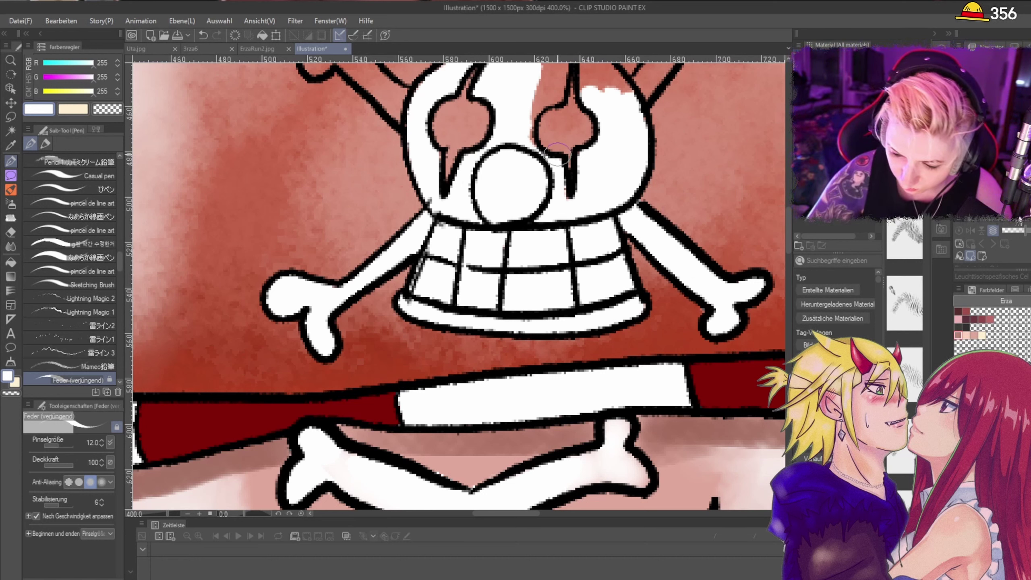
{"action": "mouse_move", "coordinate": [538, 147]}
{"action": "left_mouse_down"}
{"action": "mouse_move", "coordinate": [528, 112]}
{"action": "mouse_move", "coordinate": [560, 98]}
{"action": "mouse_move", "coordinate": [558, 82]}
{"action": "mouse_move", "coordinate": [533, 99]}
{"action": "left_mouse_up"}
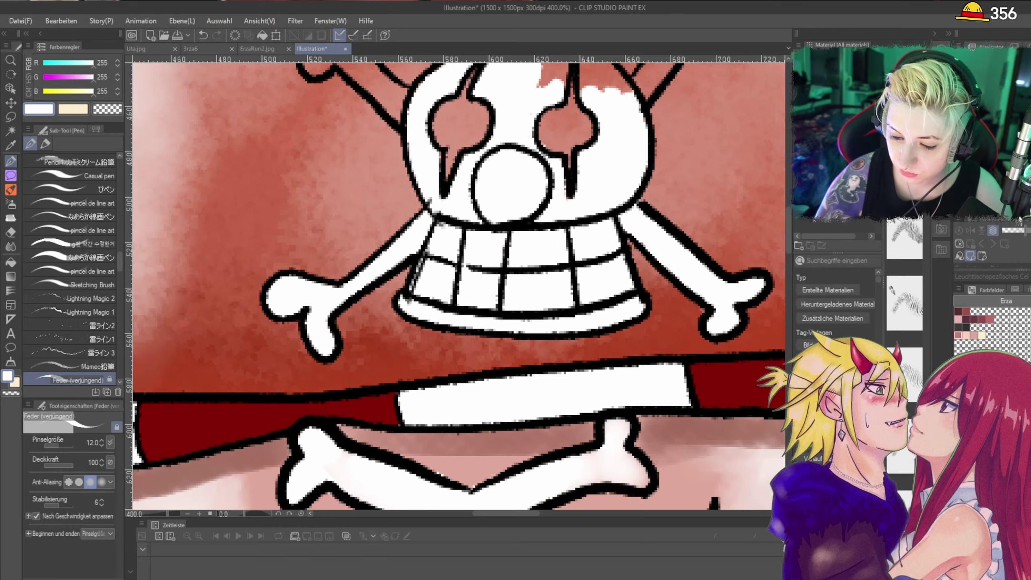
Step: Fill the remaining upper-right forehead area around the skull's right eye spike with white
{"action": "left_click_drag", "start_coordinate": [649, 467], "coordinate": [284, 102]}
{"action": "left_click_drag", "start_coordinate": [588, 224], "coordinate": [301, 355]}
{"action": "left_click_drag", "start_coordinate": [325, 224], "coordinate": [585, 327]}
{"action": "left_click_drag", "start_coordinate": [447, 142], "coordinate": [477, 420]}
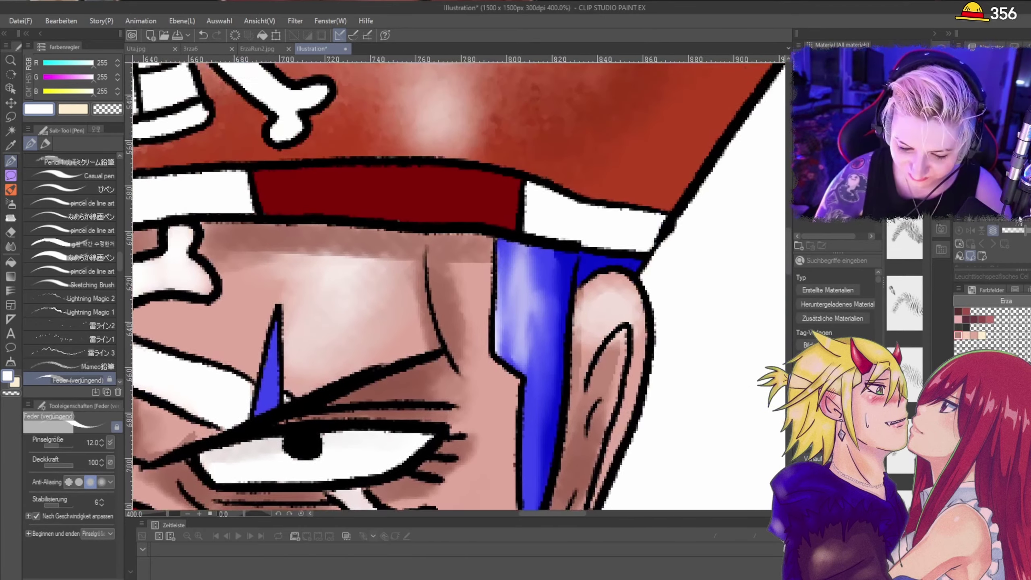
{"action": "left_click_drag", "start_coordinate": [426, 118], "coordinate": [469, 457]}
{"action": "mouse_move", "coordinate": [227, 203]}
{"action": "left_mouse_down"}
{"action": "mouse_move", "coordinate": [487, 277]}
{"action": "mouse_move", "coordinate": [555, 249]}
{"action": "left_mouse_up"}
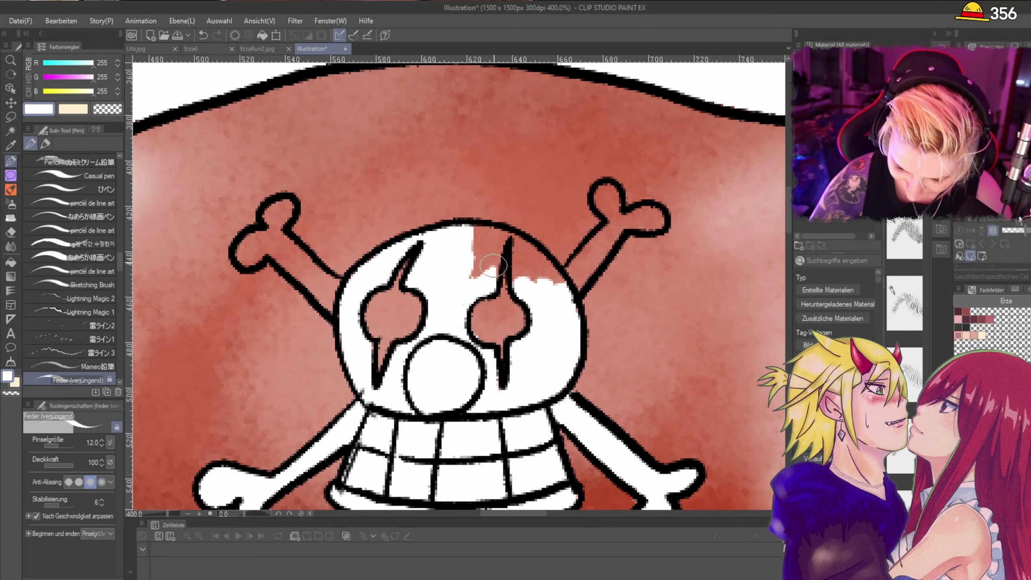
{"action": "mouse_move", "coordinate": [494, 264]}
{"action": "left_mouse_down"}
{"action": "mouse_move", "coordinate": [496, 230]}
{"action": "mouse_move", "coordinate": [483, 226]}
{"action": "mouse_move", "coordinate": [478, 268]}
{"action": "mouse_move", "coordinate": [493, 235]}
{"action": "mouse_move", "coordinate": [508, 238]}
{"action": "mouse_move", "coordinate": [494, 253]}
{"action": "mouse_move", "coordinate": [505, 232]}
{"action": "mouse_move", "coordinate": [528, 243]}
{"action": "mouse_move", "coordinate": [501, 239]}
{"action": "mouse_move", "coordinate": [497, 253]}
{"action": "mouse_move", "coordinate": [519, 236]}
{"action": "mouse_move", "coordinate": [516, 278]}
{"action": "mouse_move", "coordinate": [515, 254]}
{"action": "left_mouse_up"}
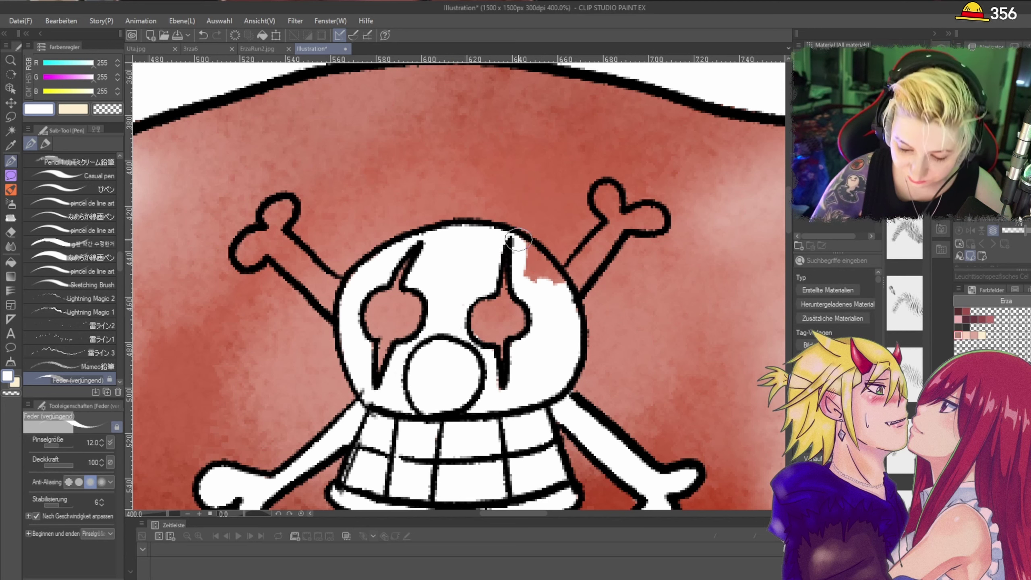
{"action": "mouse_move", "coordinate": [517, 240]}
{"action": "left_mouse_down"}
{"action": "mouse_move", "coordinate": [564, 289]}
{"action": "mouse_move", "coordinate": [528, 268]}
{"action": "mouse_move", "coordinate": [561, 283]}
{"action": "mouse_move", "coordinate": [578, 269]}
{"action": "mouse_move", "coordinate": [574, 278]}
{"action": "left_mouse_up"}
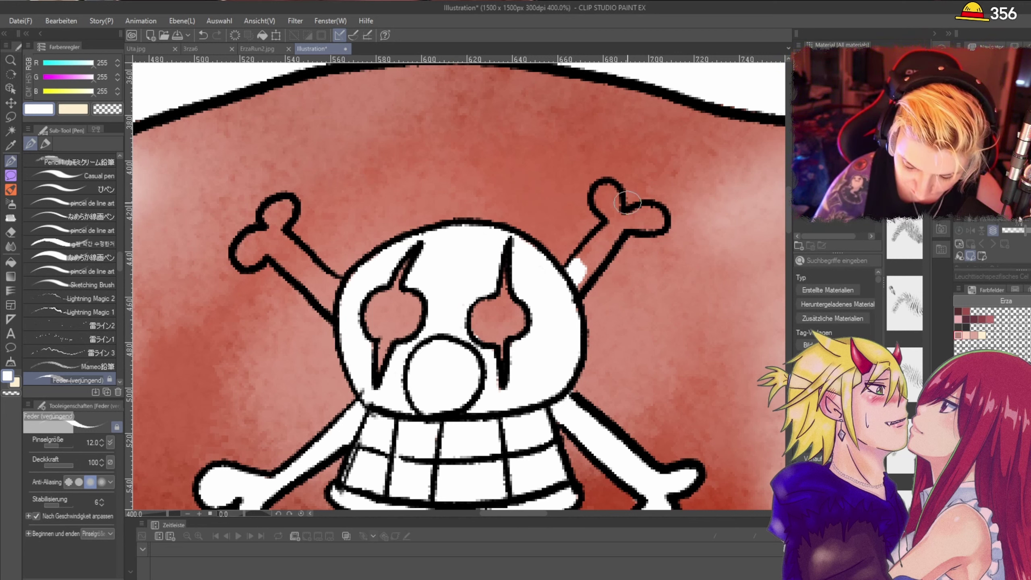
Step: Paint the two upper crossbones of the hat emblem white, including their knobbed ends
{"action": "mouse_move", "coordinate": [572, 266]}
{"action": "left_mouse_down"}
{"action": "mouse_move", "coordinate": [590, 249]}
{"action": "mouse_move", "coordinate": [578, 284]}
{"action": "mouse_move", "coordinate": [609, 220]}
{"action": "mouse_move", "coordinate": [605, 186]}
{"action": "mouse_move", "coordinate": [610, 239]}
{"action": "mouse_move", "coordinate": [633, 217]}
{"action": "mouse_move", "coordinate": [653, 213]}
{"action": "mouse_move", "coordinate": [633, 219]}
{"action": "mouse_move", "coordinate": [657, 215]}
{"action": "mouse_move", "coordinate": [651, 226]}
{"action": "left_mouse_up"}
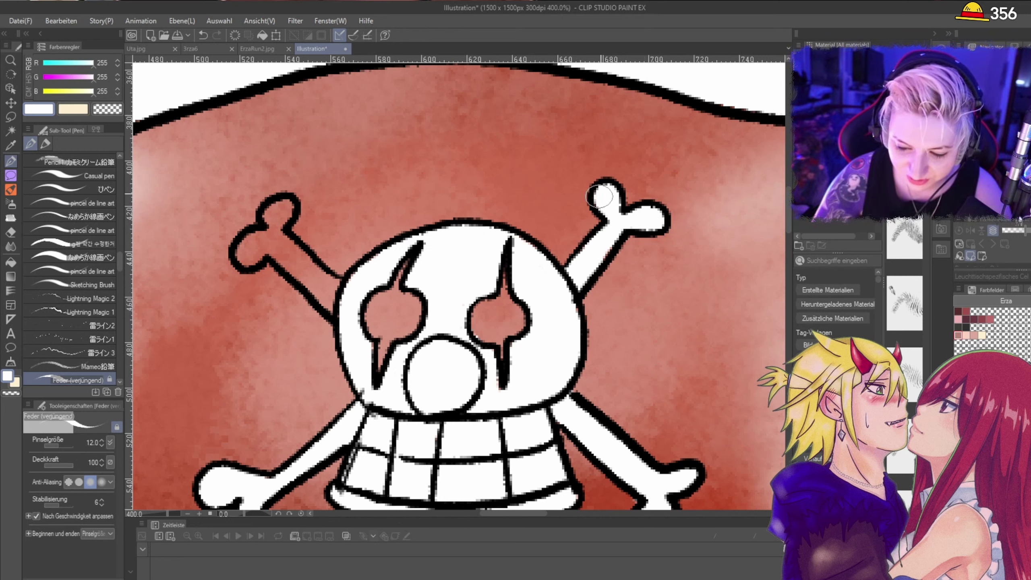
{"action": "mouse_move", "coordinate": [254, 233]}
{"action": "left_mouse_down"}
{"action": "mouse_move", "coordinate": [244, 258]}
{"action": "mouse_move", "coordinate": [265, 250]}
{"action": "mouse_move", "coordinate": [254, 245]}
{"action": "mouse_move", "coordinate": [243, 255]}
{"action": "mouse_move", "coordinate": [262, 256]}
{"action": "mouse_move", "coordinate": [288, 209]}
{"action": "left_mouse_up"}
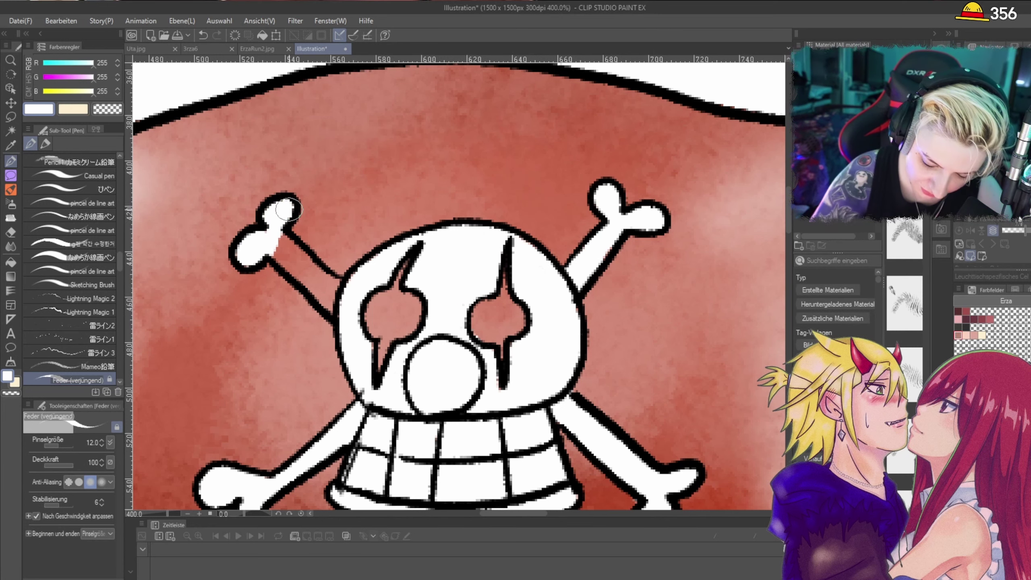
{"action": "scroll", "coordinate": [289, 210], "scroll_direction": "up", "scroll_amount": 1}
{"action": "scroll", "coordinate": [277, 307], "scroll_direction": "down", "scroll_amount": 1}
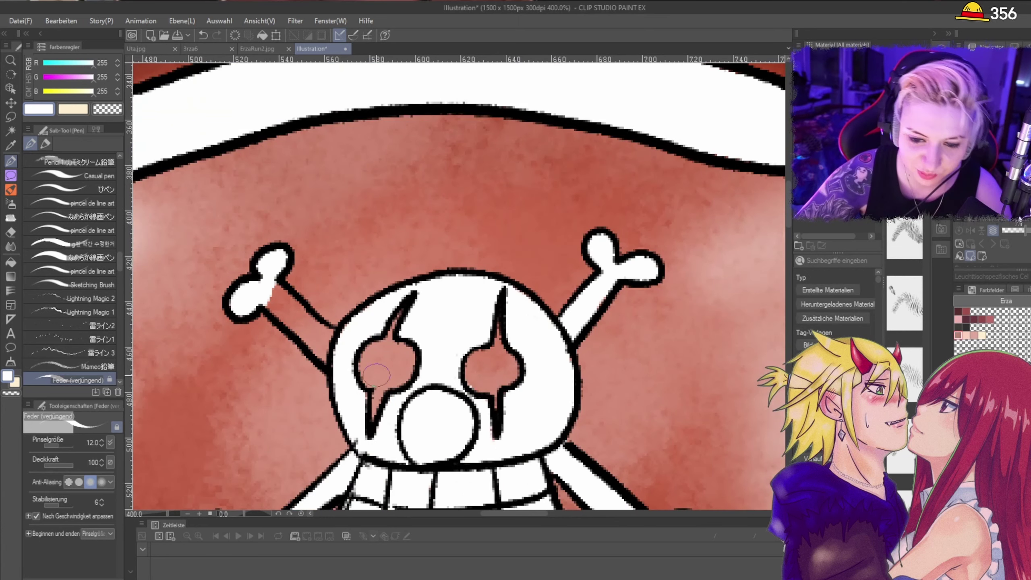
{"action": "mouse_move", "coordinate": [262, 272]}
{"action": "left_mouse_down"}
{"action": "mouse_move", "coordinate": [260, 287]}
{"action": "mouse_move", "coordinate": [321, 356]}
{"action": "mouse_move", "coordinate": [310, 335]}
{"action": "mouse_move", "coordinate": [320, 327]}
{"action": "mouse_move", "coordinate": [321, 360]}
{"action": "mouse_move", "coordinate": [282, 294]}
{"action": "mouse_move", "coordinate": [333, 337]}
{"action": "mouse_move", "coordinate": [278, 289]}
{"action": "left_mouse_up"}
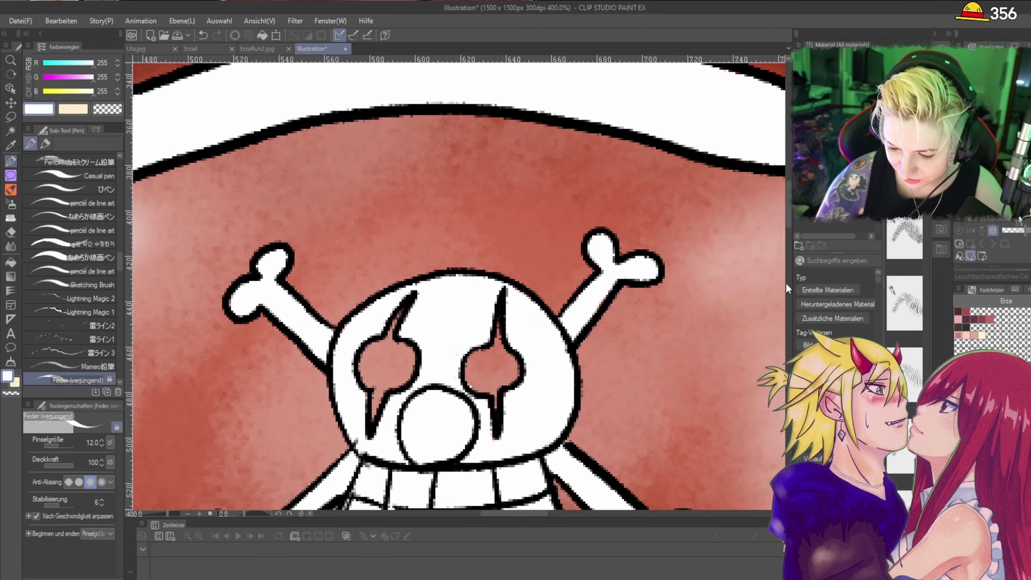
{"action": "scroll", "coordinate": [787, 243], "scroll_direction": "down", "scroll_amount": 3}
{"action": "left_click_drag", "start_coordinate": [789, 232], "coordinate": [789, 231]}
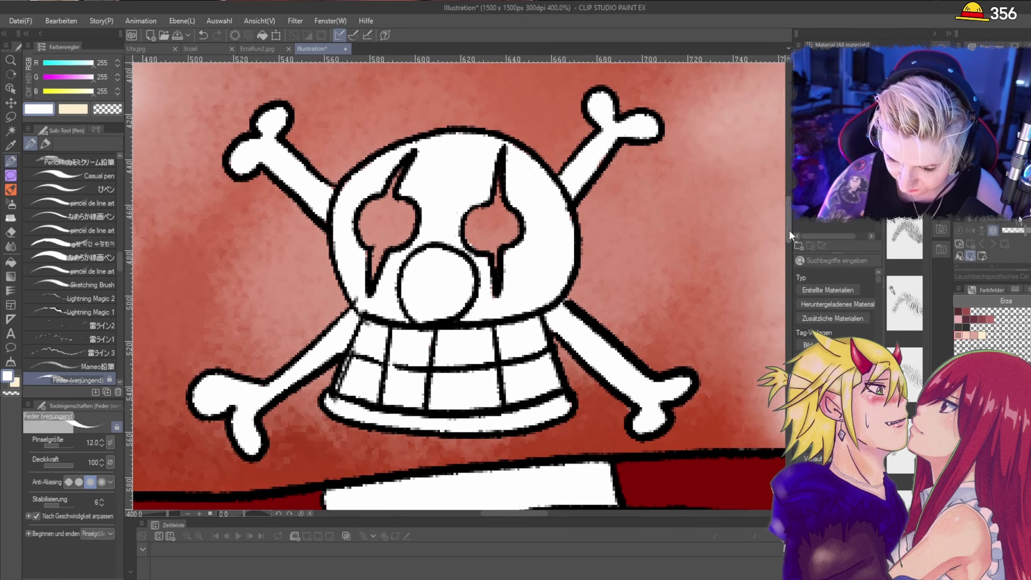
{"action": "scroll", "coordinate": [576, 203], "scroll_direction": "down", "scroll_amount": 7}
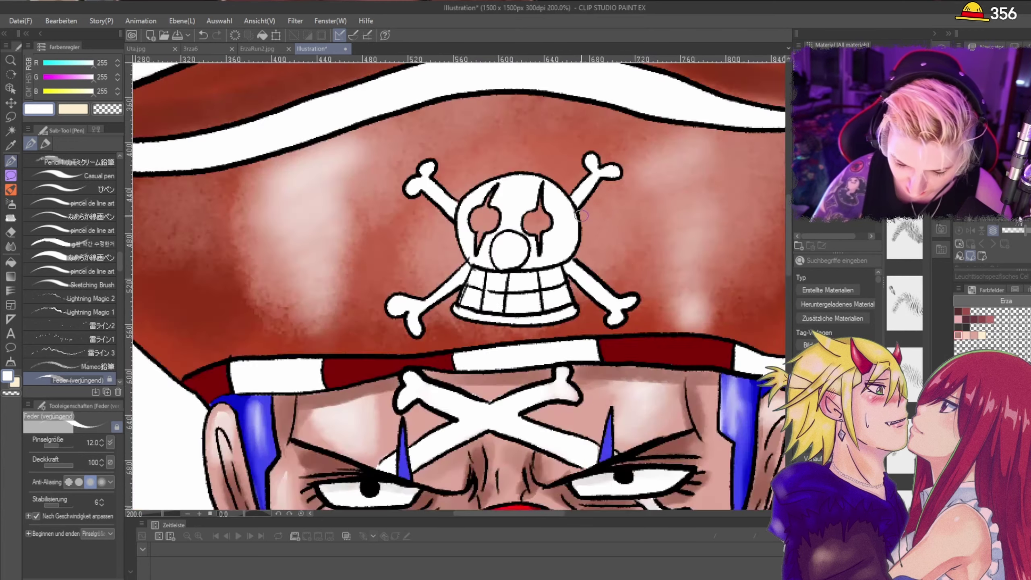
{"action": "scroll", "coordinate": [646, 273], "scroll_direction": "up", "scroll_amount": 3}
{"action": "scroll", "coordinate": [685, 326], "scroll_direction": "down", "scroll_amount": 1}
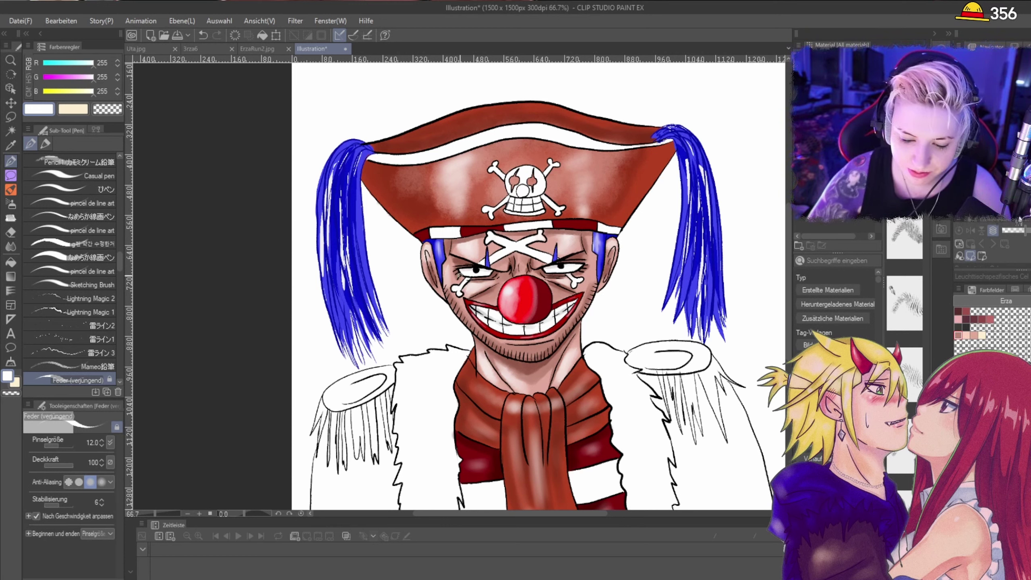
{"action": "left_click_drag", "start_coordinate": [346, 198], "coordinate": [347, 245]}
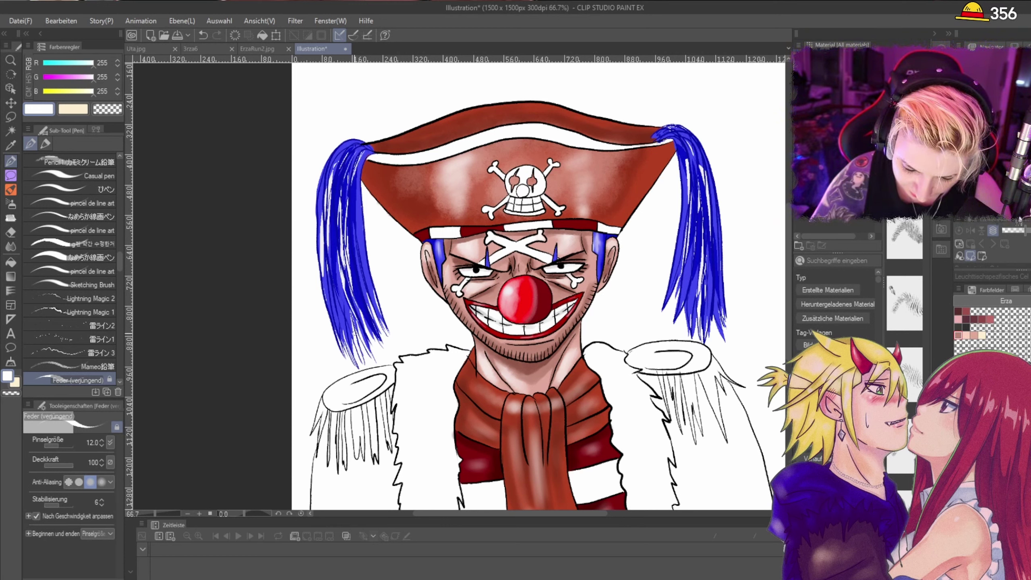
{"action": "mouse_move", "coordinate": [350, 149]}
{"action": "left_mouse_down"}
{"action": "mouse_move", "coordinate": [334, 180]}
{"action": "mouse_move", "coordinate": [360, 232]}
{"action": "left_mouse_up"}
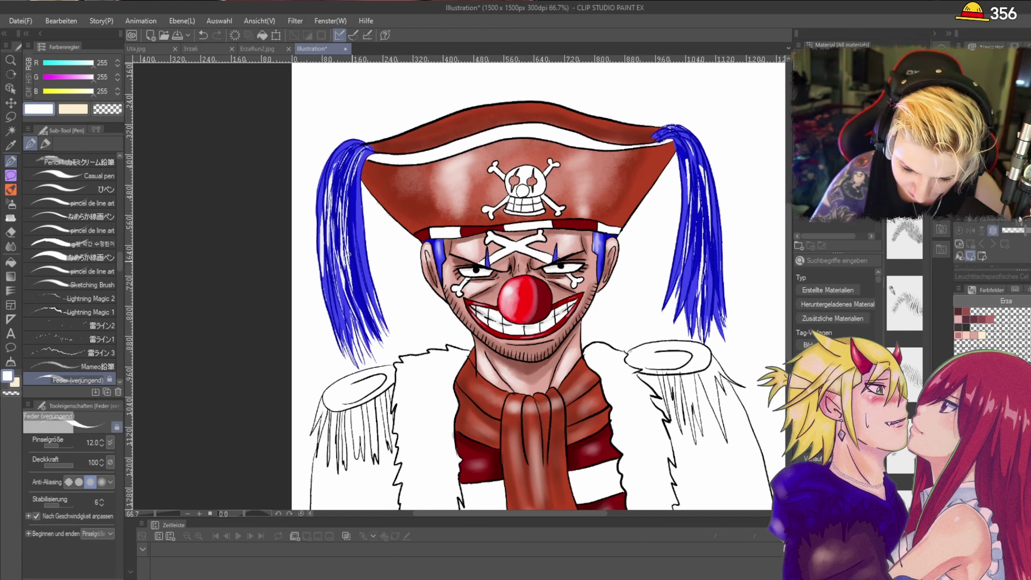
{"action": "left_click_drag", "start_coordinate": [358, 143], "coordinate": [340, 281]}
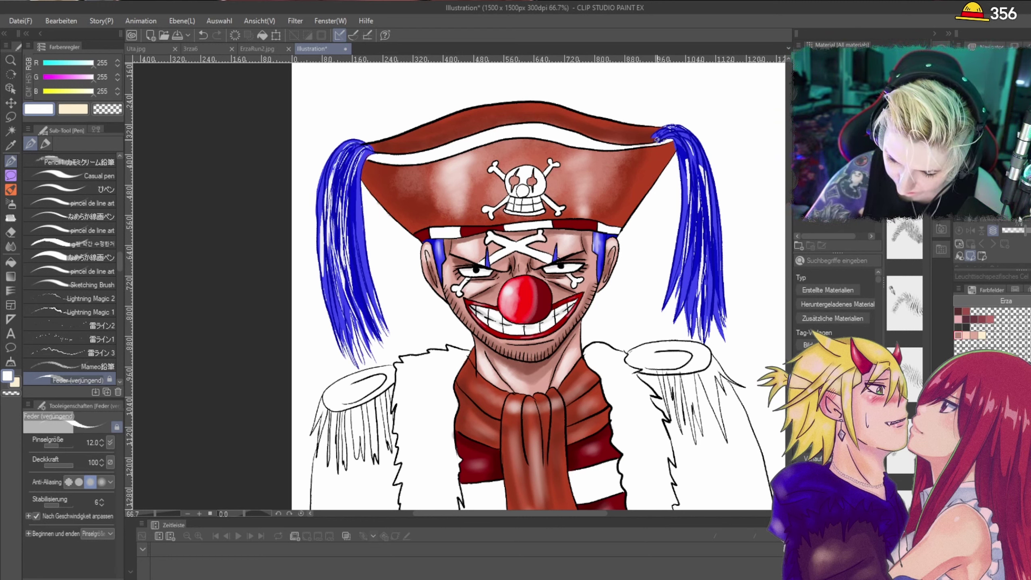
{"action": "left_click_drag", "start_coordinate": [685, 144], "coordinate": [699, 184]}
{"action": "left_click_drag", "start_coordinate": [697, 224], "coordinate": [688, 292]}
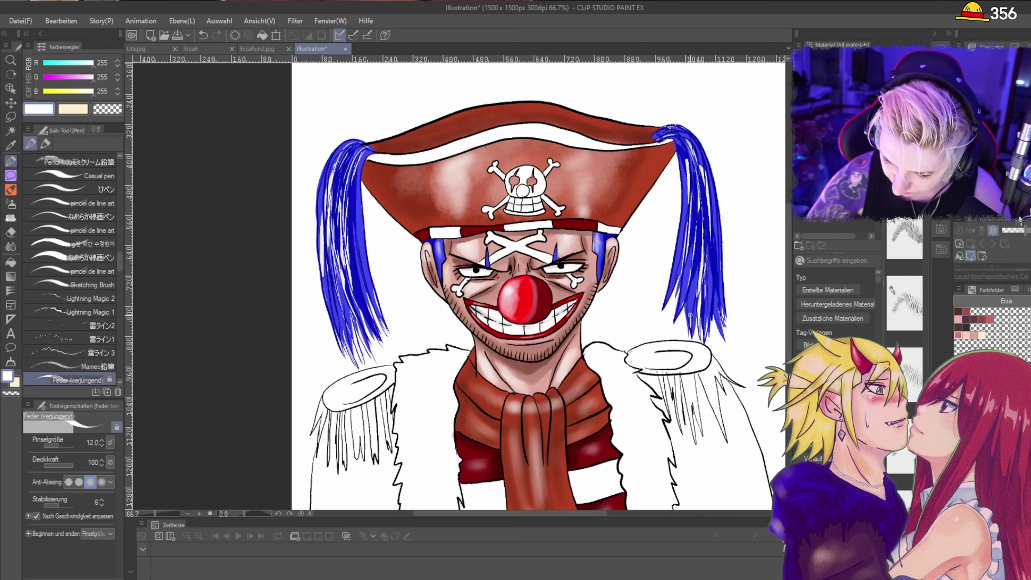
{"action": "left_click_drag", "start_coordinate": [695, 158], "coordinate": [700, 275]}
{"action": "left_click_drag", "start_coordinate": [686, 133], "coordinate": [718, 274]}
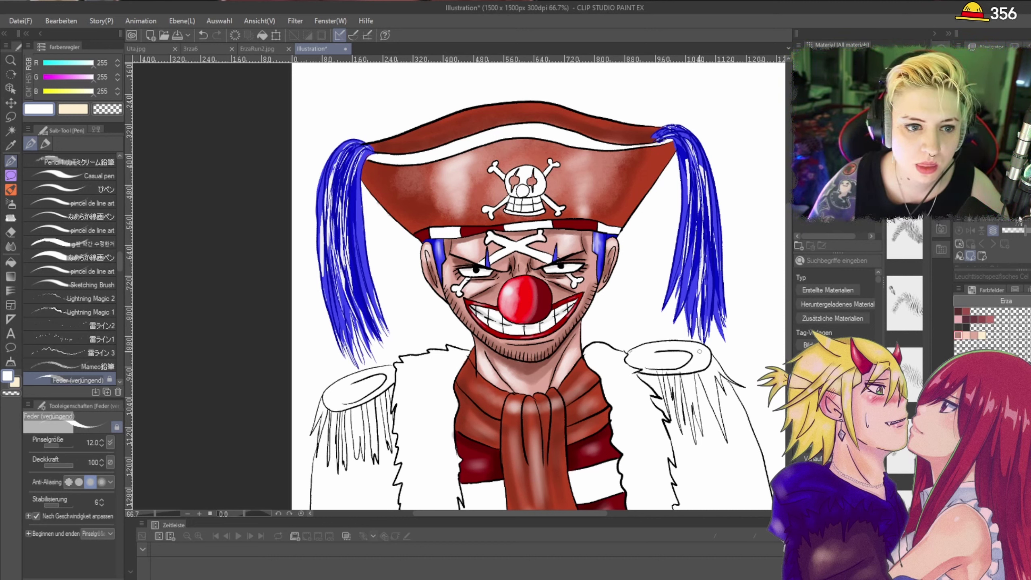
Step: Switch to the soft airbrush and try a thin white highlight, size 8, on the hat band's left dark-red segment
{"action": "mouse_move", "coordinate": [788, 268]}
{"action": "left_mouse_down"}
{"action": "mouse_move", "coordinate": [787, 306]}
{"action": "mouse_move", "coordinate": [787, 281]}
{"action": "left_mouse_up"}
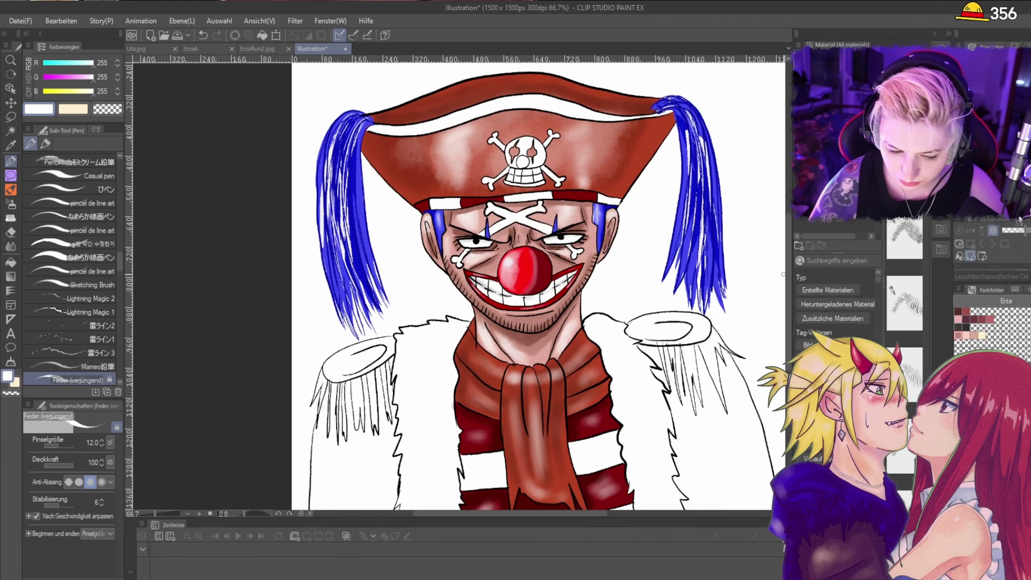
{"action": "left_click", "coordinate": [11, 204]}
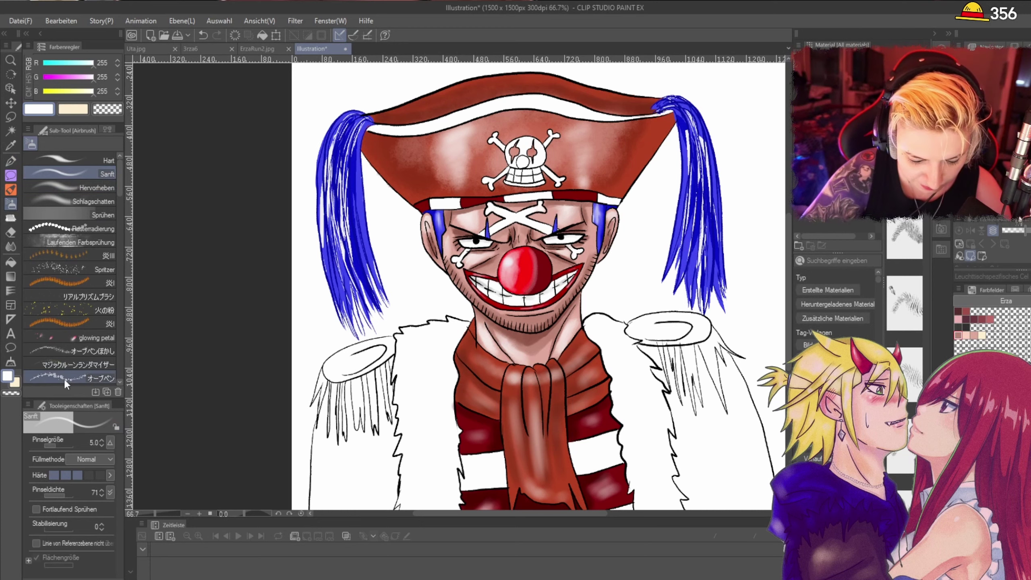
{"action": "scroll", "coordinate": [480, 166], "scroll_direction": "up", "scroll_amount": 2}
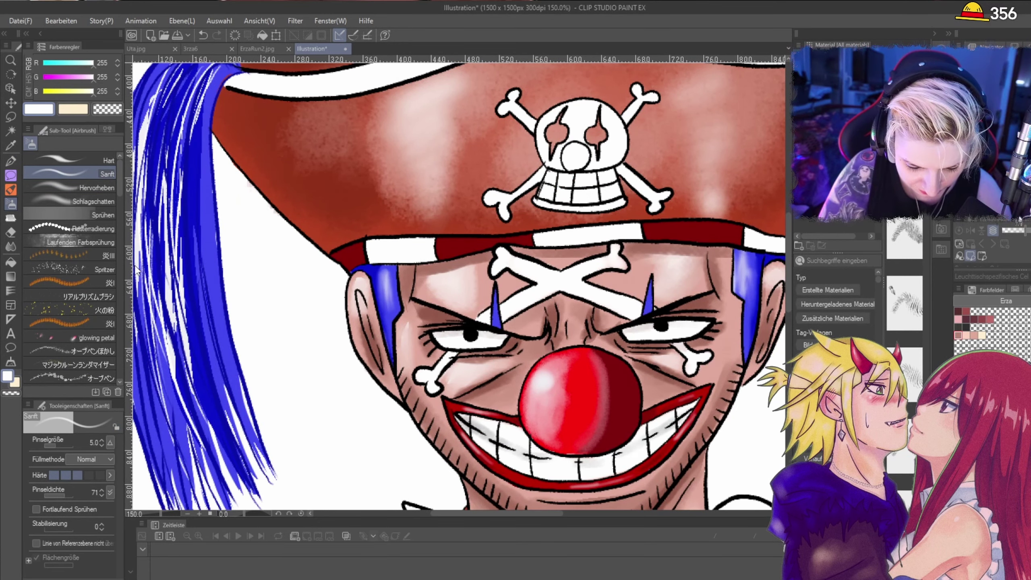
{"action": "key", "text": "bracketright"}
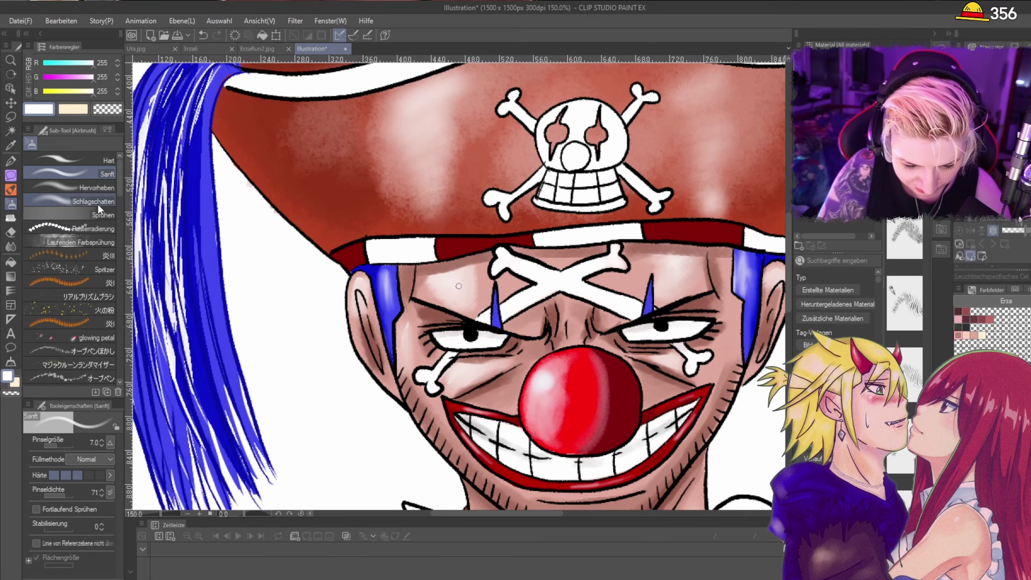
{"action": "key", "text": "bracketright"}
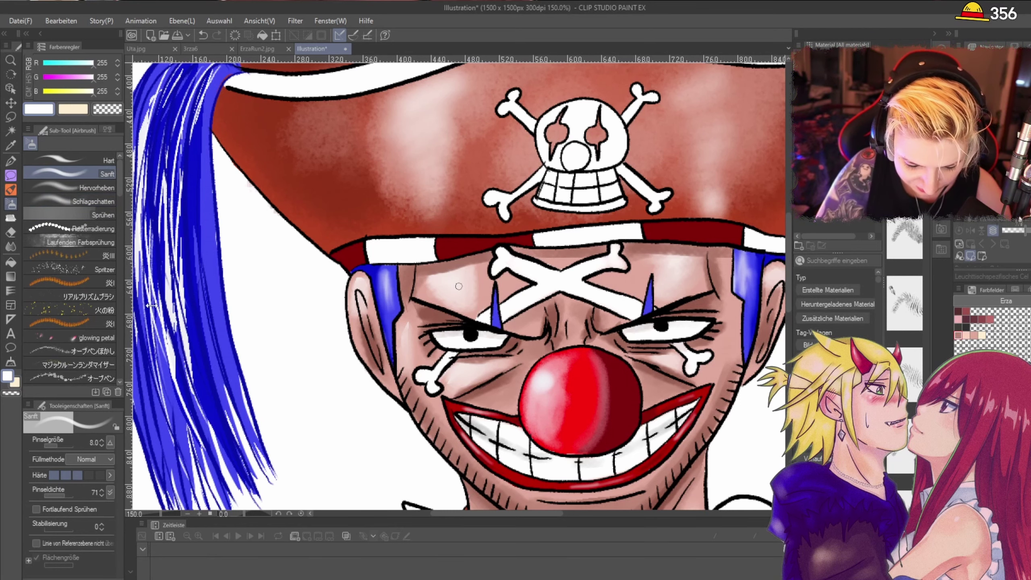
{"action": "scroll", "coordinate": [447, 248], "scroll_direction": "up", "scroll_amount": 1}
{"action": "left_click_drag", "start_coordinate": [458, 246], "coordinate": [446, 250]}
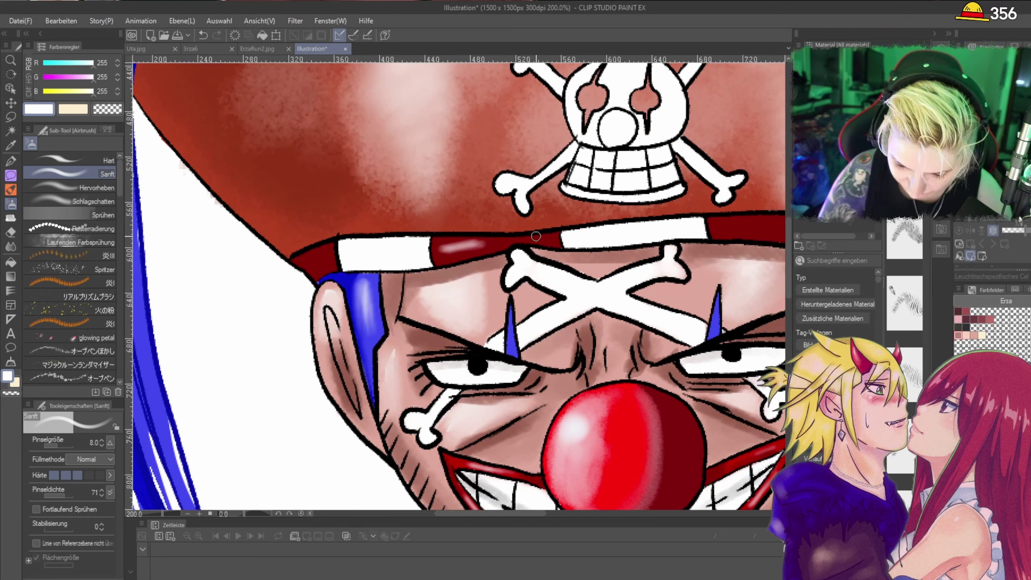
{"action": "key", "text": "ctrl+z"}
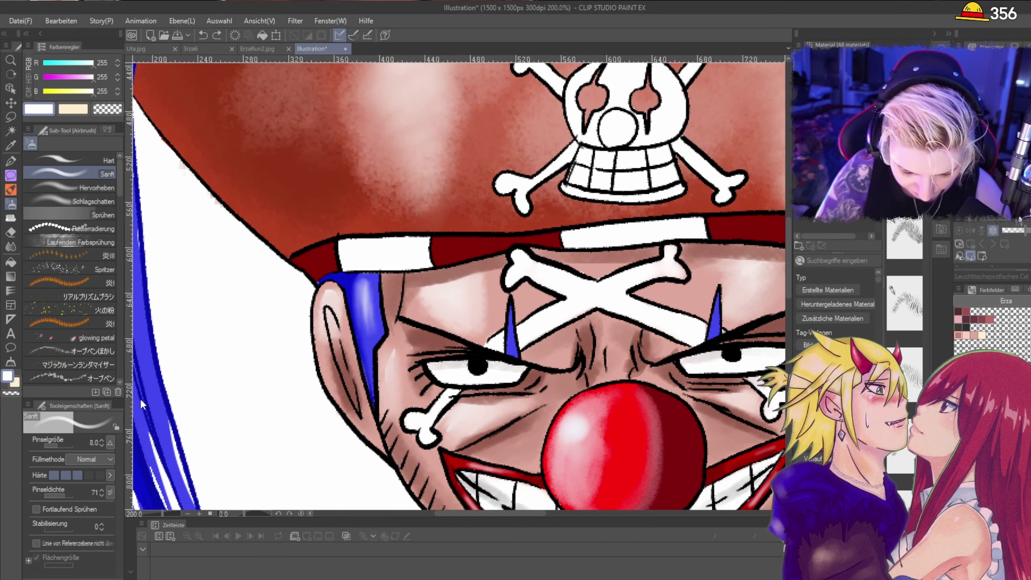
Step: Airbrush soft white highlights onto the dark-red segments of the hat band at brush size 20
{"action": "key", "text": "bracketright"}
{"action": "key", "text": "bracketright"}
{"action": "key", "text": "bracketright"}
{"action": "key", "text": "bracketright"}
{"action": "key", "text": "bracketright"}
{"action": "mouse_move", "coordinate": [464, 245]}
{"action": "left_mouse_down"}
{"action": "mouse_move", "coordinate": [443, 248]}
{"action": "mouse_move", "coordinate": [491, 246]}
{"action": "left_mouse_up"}
{"action": "mouse_move", "coordinate": [715, 229]}
{"action": "left_mouse_down"}
{"action": "mouse_move", "coordinate": [730, 227]}
{"action": "mouse_move", "coordinate": [690, 220]}
{"action": "left_mouse_up"}
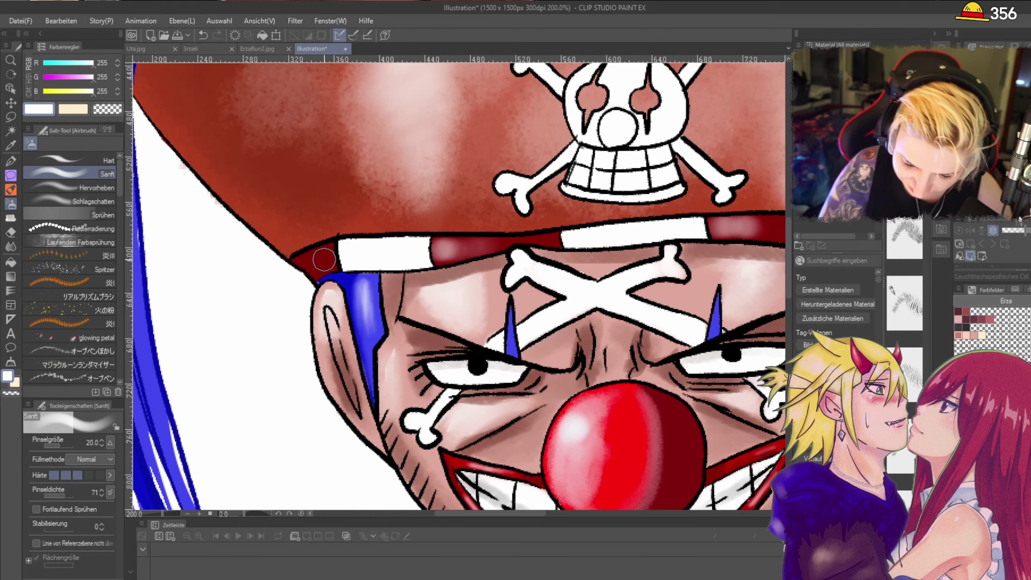
{"action": "left_click_drag", "start_coordinate": [324, 259], "coordinate": [321, 254]}
{"action": "left_click_drag", "start_coordinate": [516, 514], "coordinate": [554, 514]}
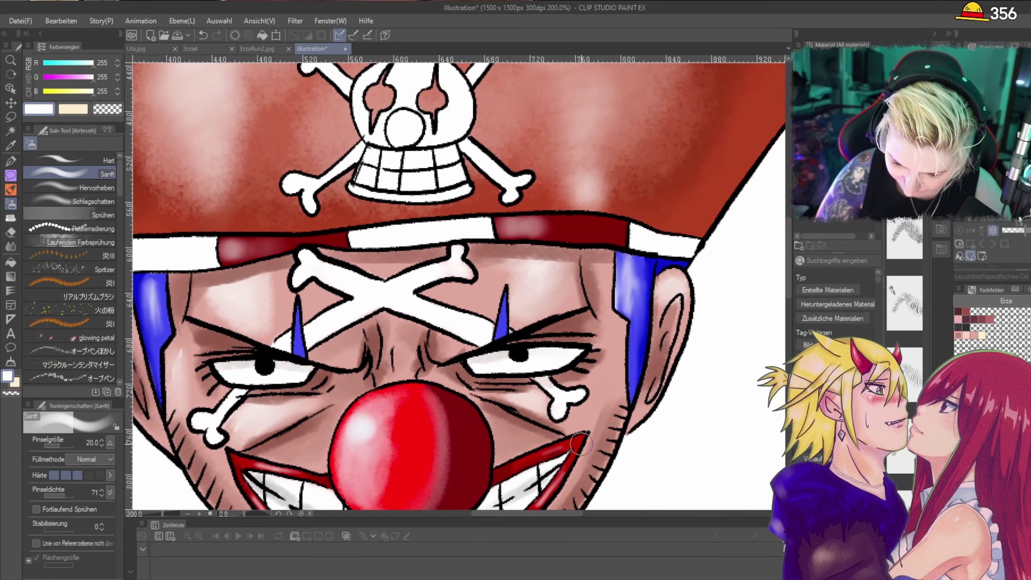
{"action": "left_click_drag", "start_coordinate": [614, 227], "coordinate": [624, 225]}
{"action": "scroll", "coordinate": [724, 218], "scroll_direction": "down", "scroll_amount": 4}
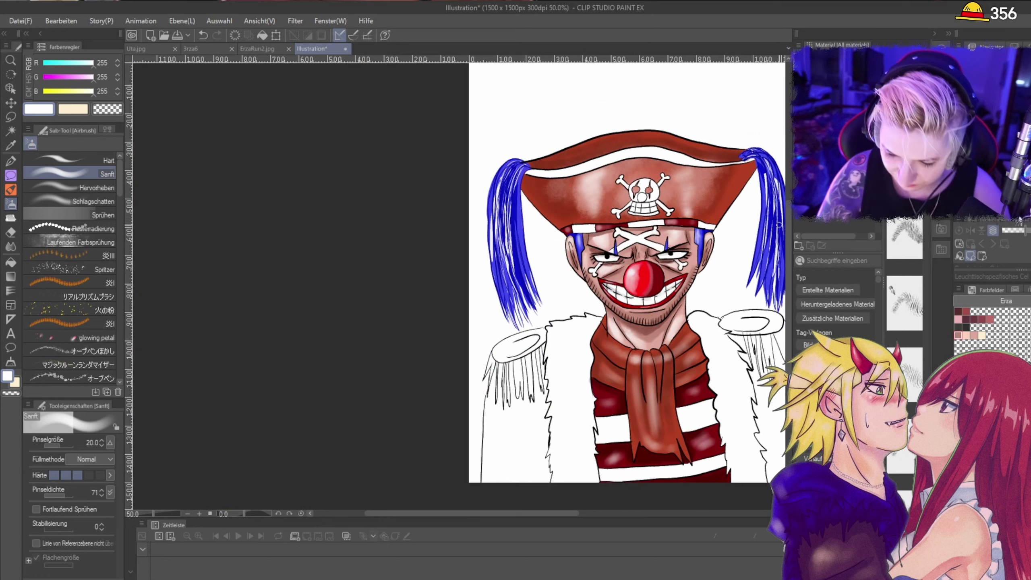
{"action": "scroll", "coordinate": [756, 310], "scroll_direction": "up", "scroll_amount": 1}
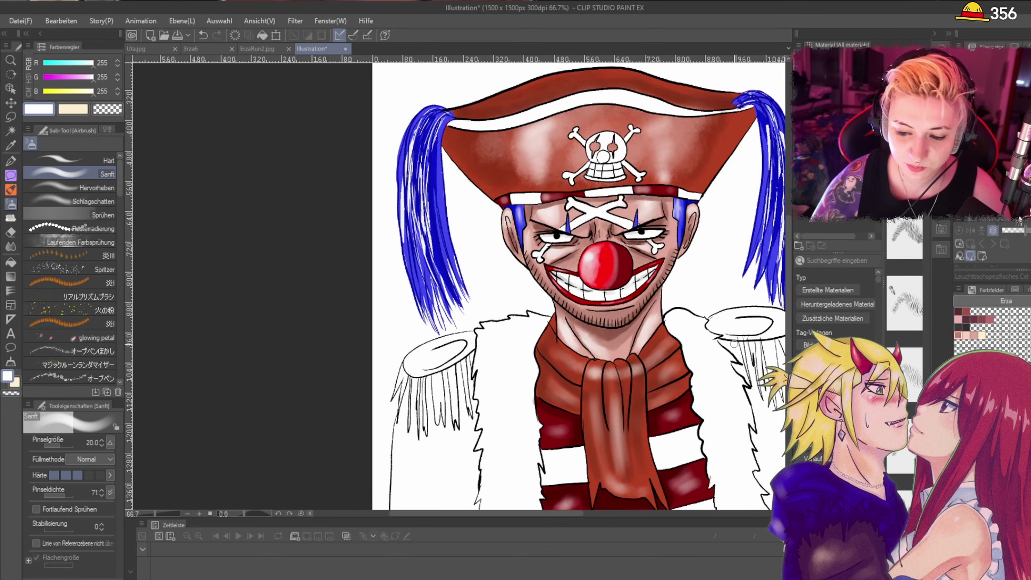
{"action": "mouse_move", "coordinate": [424, 126]}
{"action": "left_mouse_down"}
{"action": "mouse_move", "coordinate": [427, 283]}
{"action": "mouse_move", "coordinate": [442, 279]}
{"action": "left_mouse_up"}
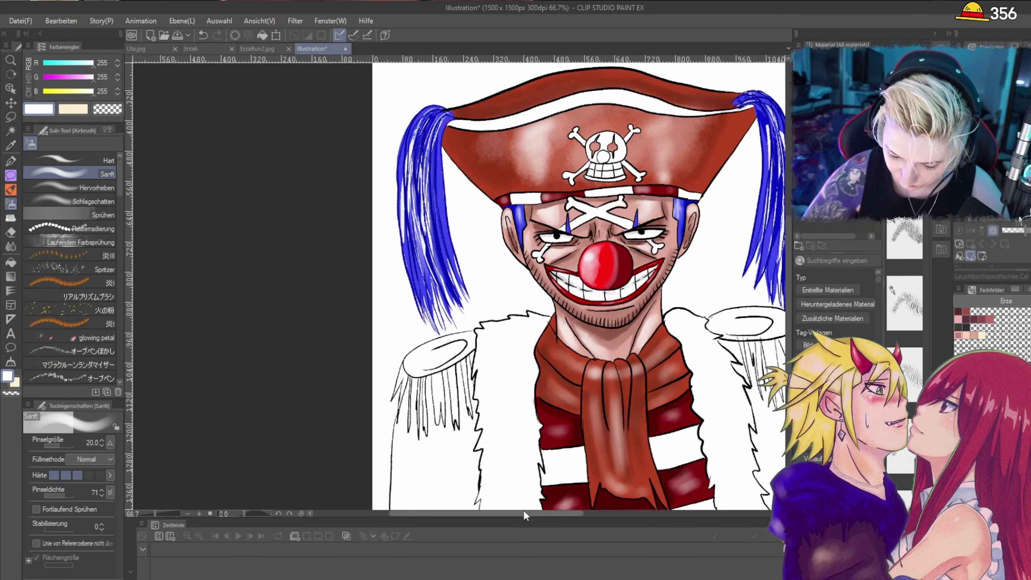
{"action": "left_click_drag", "start_coordinate": [512, 514], "coordinate": [554, 514]}
{"action": "left_click_drag", "start_coordinate": [614, 106], "coordinate": [635, 228]}
{"action": "left_click_drag", "start_coordinate": [632, 122], "coordinate": [651, 231]}
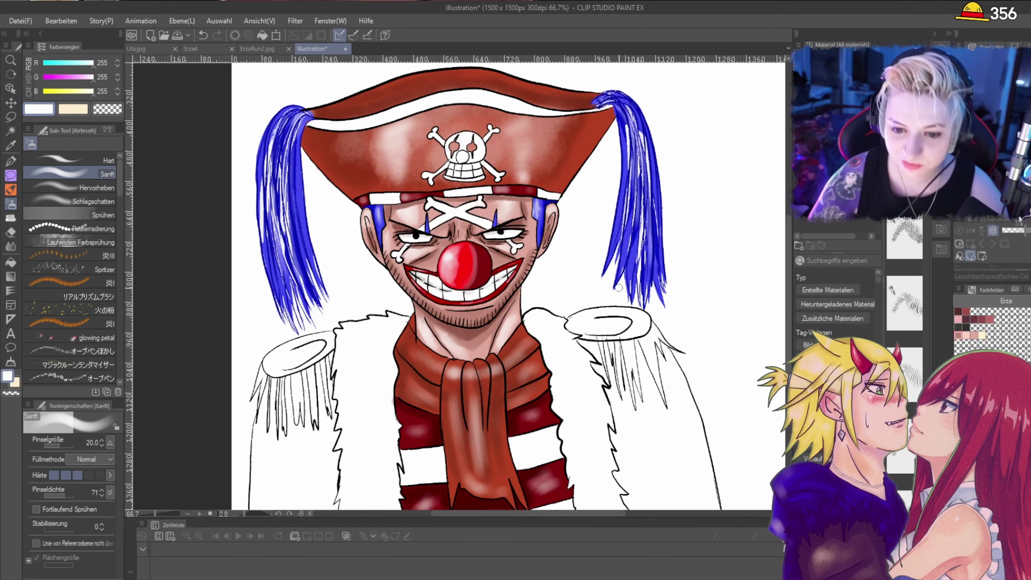
{"action": "scroll", "coordinate": [619, 287], "scroll_direction": "down", "scroll_amount": 2}
{"action": "scroll", "coordinate": [723, 472], "scroll_direction": "up", "scroll_amount": 2}
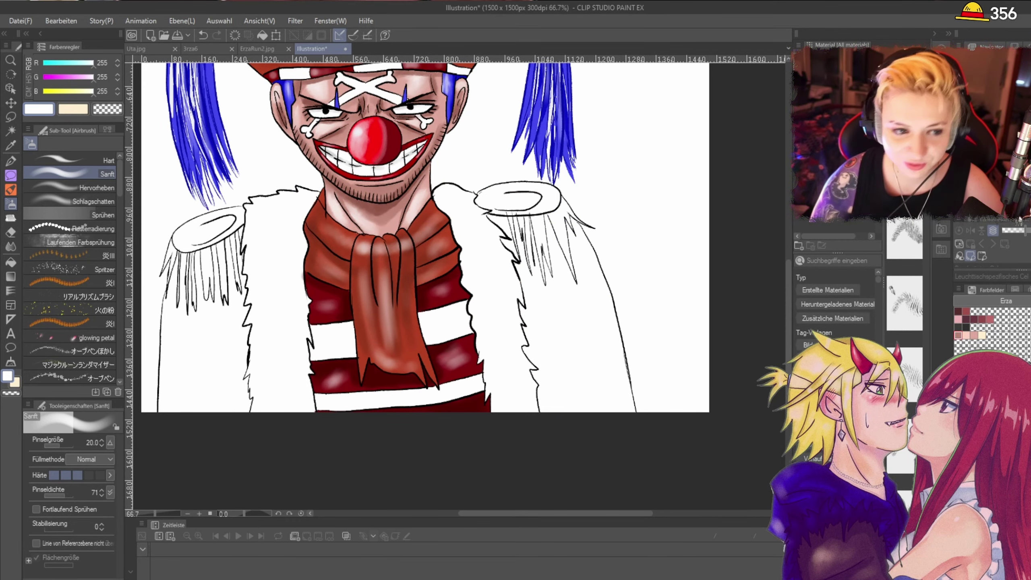
{"action": "key", "text": "ctrl+minus"}
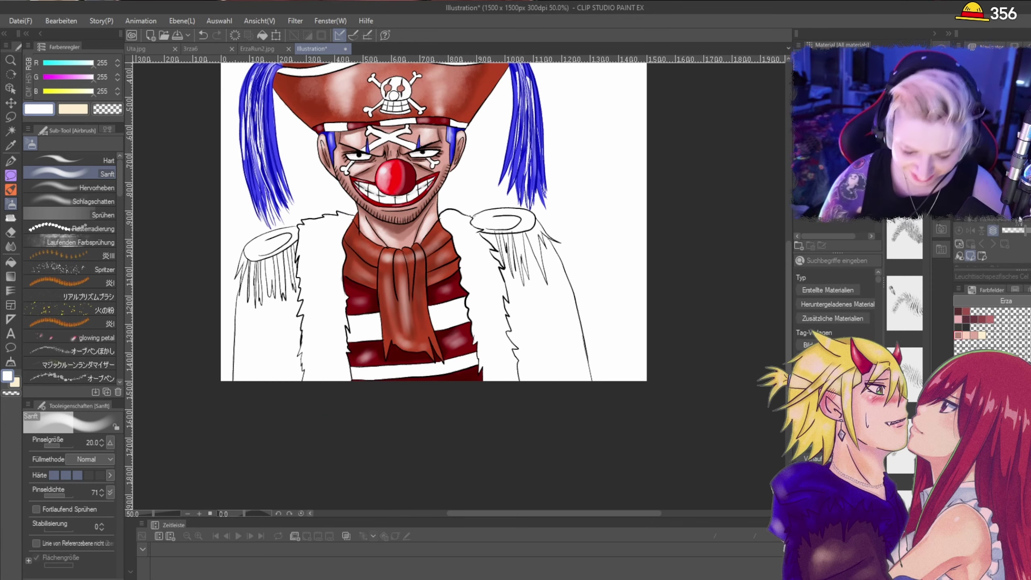
{"action": "key", "text": "ctrl+plus"}
{"action": "key", "text": "ctrl+plus"}
{"action": "key", "text": "ctrl+minus"}
{"action": "key", "text": "ctrl+minus"}
{"action": "key", "text": "ctrl+minus"}
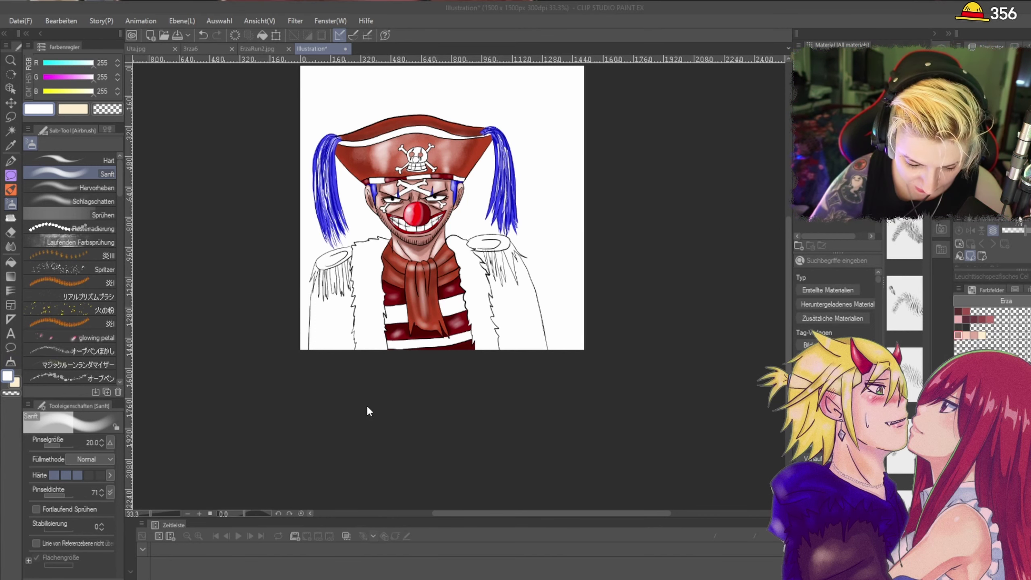
Step: Shade the coat's left fur trim mid-grey with the soft airbrush at size 60, undoing the last stroke
{"action": "scroll", "coordinate": [350, 295], "scroll_direction": "up", "scroll_amount": 3}
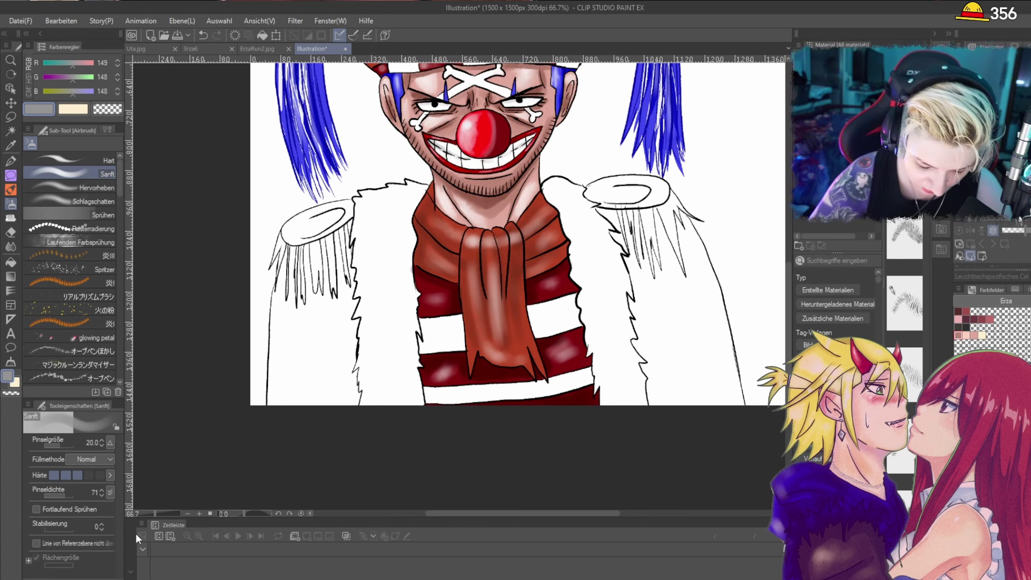
{"action": "mouse_move", "coordinate": [389, 238]}
{"action": "left_mouse_down"}
{"action": "mouse_move", "coordinate": [364, 257]}
{"action": "mouse_move", "coordinate": [365, 203]}
{"action": "mouse_move", "coordinate": [412, 193]}
{"action": "mouse_move", "coordinate": [393, 222]}
{"action": "mouse_move", "coordinate": [391, 211]}
{"action": "mouse_move", "coordinate": [374, 292]}
{"action": "mouse_move", "coordinate": [367, 272]}
{"action": "mouse_move", "coordinate": [368, 381]}
{"action": "mouse_move", "coordinate": [381, 363]}
{"action": "mouse_move", "coordinate": [403, 416]}
{"action": "mouse_move", "coordinate": [419, 195]}
{"action": "left_mouse_up"}
{"action": "scroll", "coordinate": [418, 195], "scroll_direction": "up", "scroll_amount": 2}
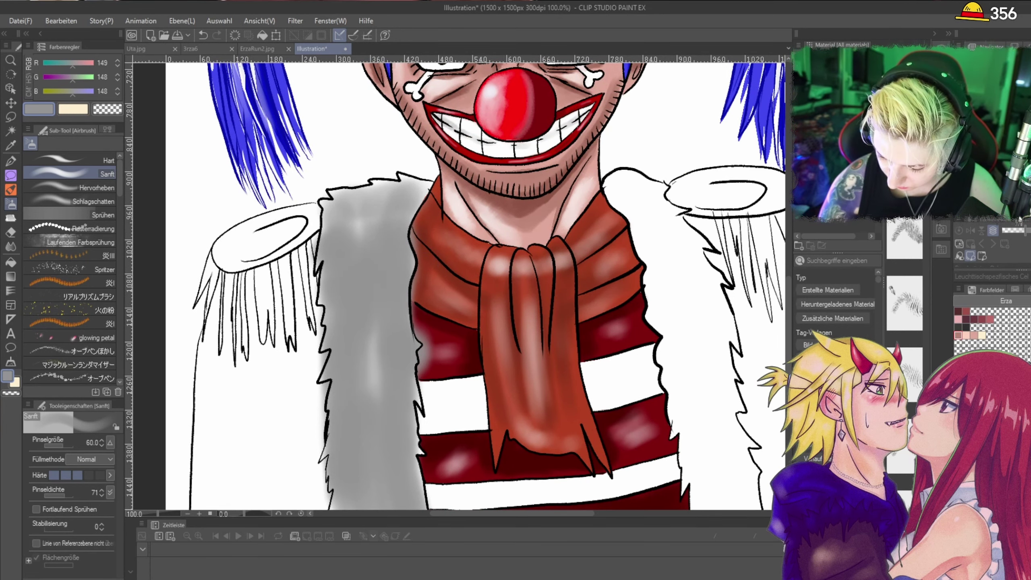
{"action": "key", "text": "ctrl+z"}
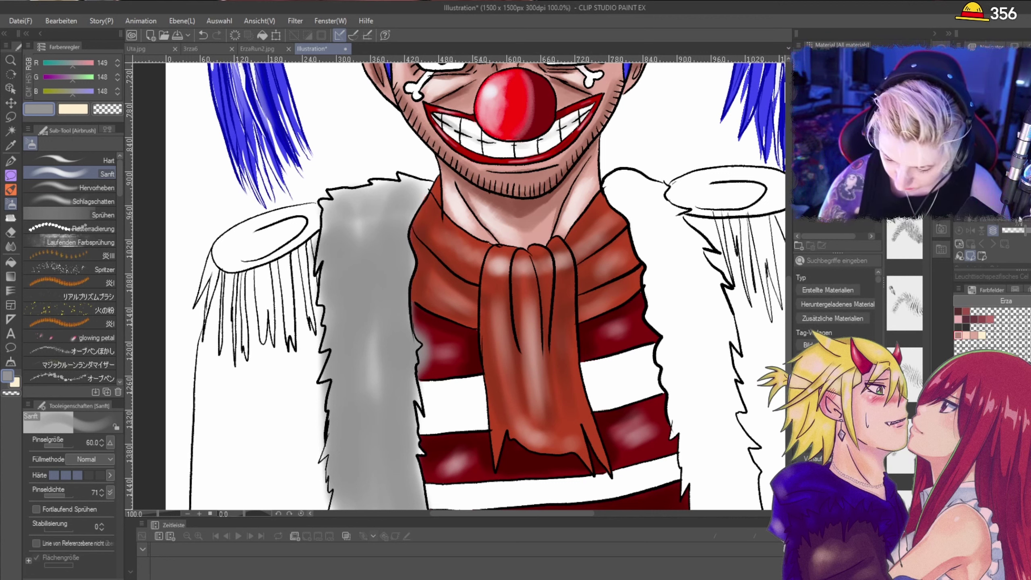
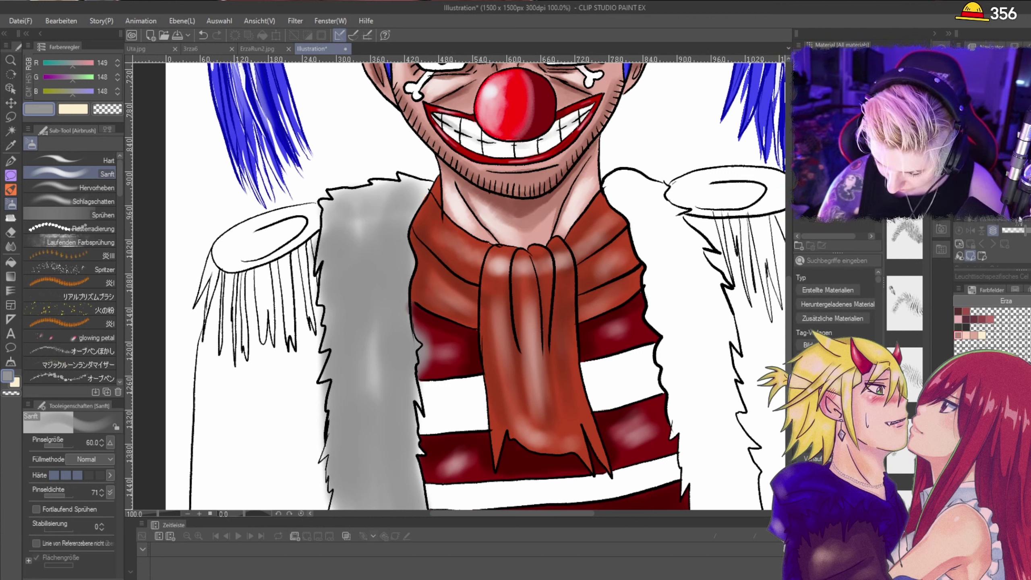
Step: Shade the coat's right fur trim with the same grey from the shoulder down to the canvas edge
{"action": "mouse_move", "coordinate": [678, 343]}
{"action": "left_mouse_down"}
{"action": "mouse_move", "coordinate": [652, 313]}
{"action": "mouse_move", "coordinate": [654, 283]}
{"action": "mouse_move", "coordinate": [618, 185]}
{"action": "mouse_move", "coordinate": [681, 216]}
{"action": "mouse_move", "coordinate": [658, 224]}
{"action": "mouse_move", "coordinate": [669, 240]}
{"action": "mouse_move", "coordinate": [670, 302]}
{"action": "mouse_move", "coordinate": [657, 250]}
{"action": "mouse_move", "coordinate": [691, 481]}
{"action": "mouse_move", "coordinate": [701, 461]}
{"action": "mouse_move", "coordinate": [706, 488]}
{"action": "mouse_move", "coordinate": [692, 472]}
{"action": "mouse_move", "coordinate": [692, 481]}
{"action": "mouse_move", "coordinate": [694, 394]}
{"action": "mouse_move", "coordinate": [683, 379]}
{"action": "mouse_move", "coordinate": [690, 440]}
{"action": "mouse_move", "coordinate": [664, 327]}
{"action": "mouse_move", "coordinate": [711, 476]}
{"action": "left_mouse_up"}
{"action": "key", "text": "ctrl+z"}
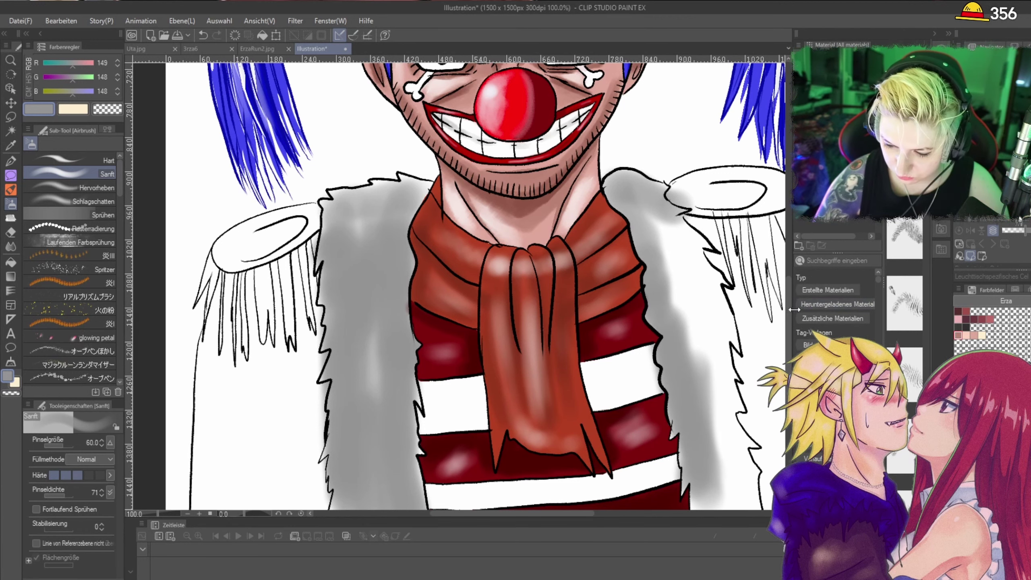
{"action": "left_click_drag", "start_coordinate": [791, 346], "coordinate": [794, 350]}
{"action": "scroll", "coordinate": [794, 350], "scroll_direction": "down", "scroll_amount": 1}
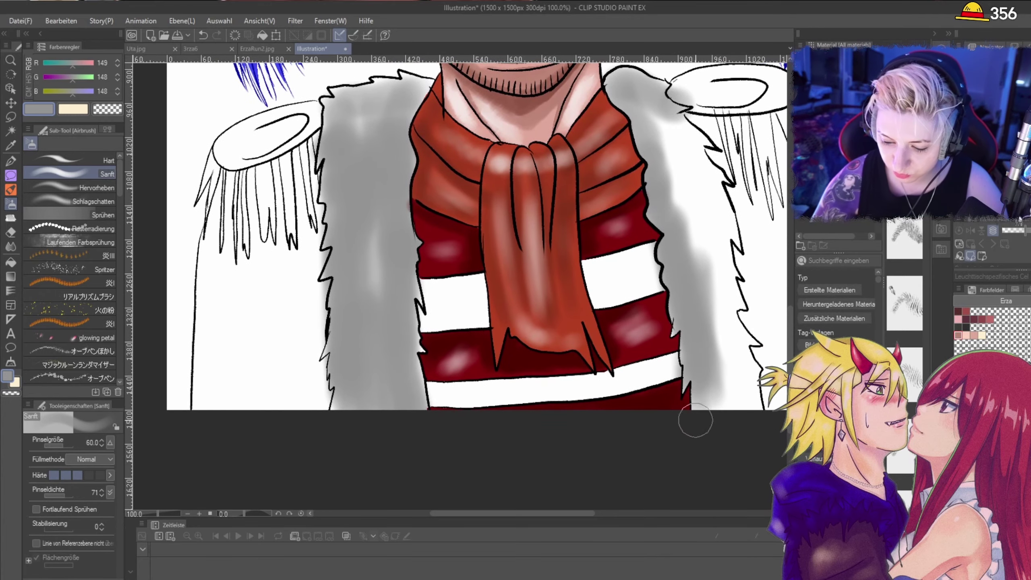
{"action": "mouse_move", "coordinate": [717, 397]}
{"action": "left_mouse_down"}
{"action": "mouse_move", "coordinate": [728, 341]}
{"action": "mouse_move", "coordinate": [745, 389]}
{"action": "mouse_move", "coordinate": [719, 192]}
{"action": "mouse_move", "coordinate": [725, 204]}
{"action": "mouse_move", "coordinate": [703, 153]}
{"action": "mouse_move", "coordinate": [670, 116]}
{"action": "mouse_move", "coordinate": [670, 172]}
{"action": "mouse_move", "coordinate": [742, 381]}
{"action": "mouse_move", "coordinate": [697, 167]}
{"action": "mouse_move", "coordinate": [748, 367]}
{"action": "mouse_move", "coordinate": [695, 317]}
{"action": "left_mouse_up"}
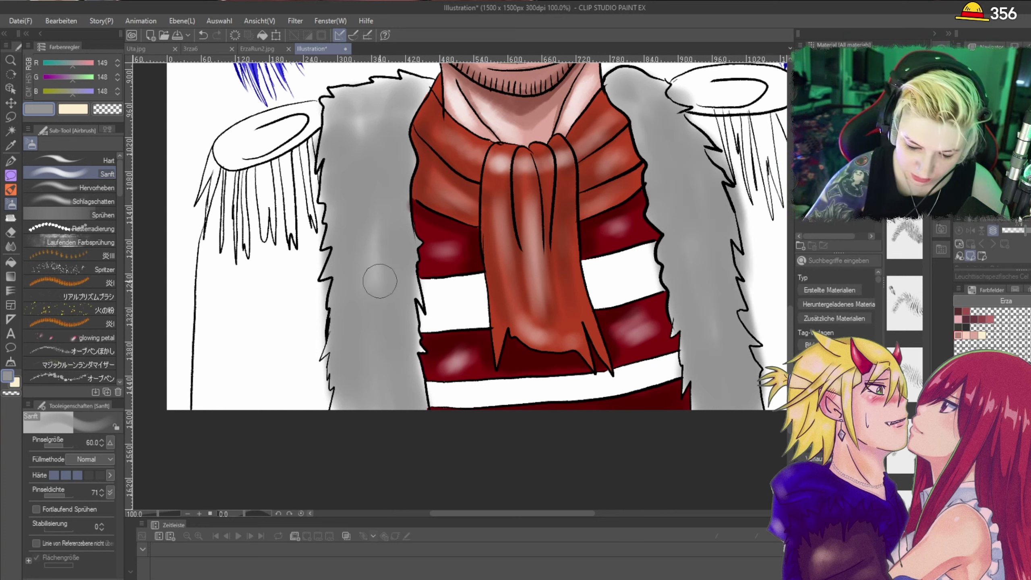
Step: Even out the grey on the left fur trim and lasso-fill its upper gaps out to the jagged outline
{"action": "mouse_move", "coordinate": [379, 279]}
{"action": "left_mouse_down"}
{"action": "mouse_move", "coordinate": [403, 322]}
{"action": "mouse_move", "coordinate": [407, 361]}
{"action": "mouse_move", "coordinate": [393, 248]}
{"action": "mouse_move", "coordinate": [391, 151]}
{"action": "mouse_move", "coordinate": [403, 101]}
{"action": "mouse_move", "coordinate": [364, 145]}
{"action": "mouse_move", "coordinate": [351, 102]}
{"action": "mouse_move", "coordinate": [402, 98]}
{"action": "left_mouse_up"}
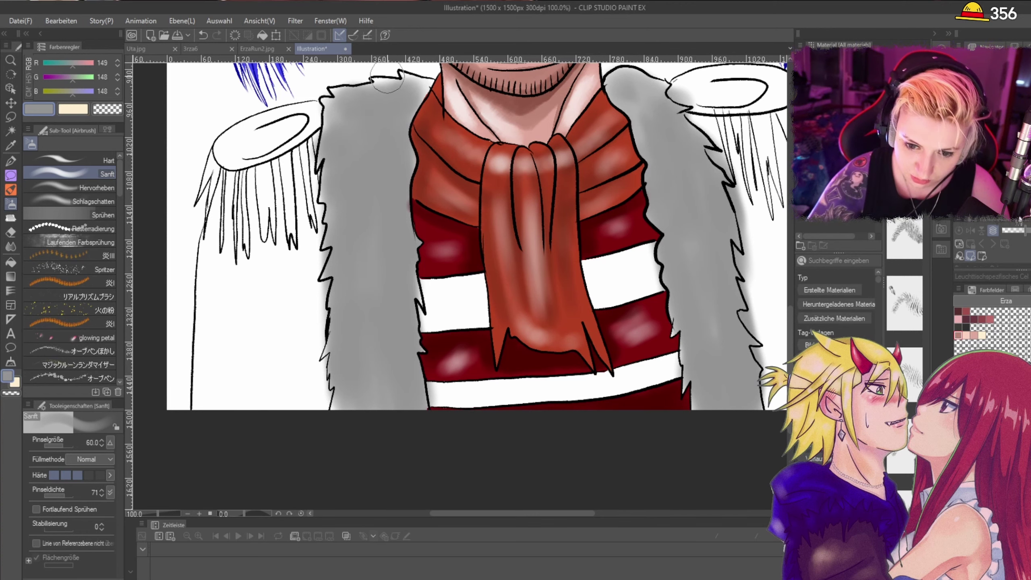
{"action": "key", "text": "m"}
{"action": "scroll", "coordinate": [374, 83], "scroll_direction": "up", "scroll_amount": 1}
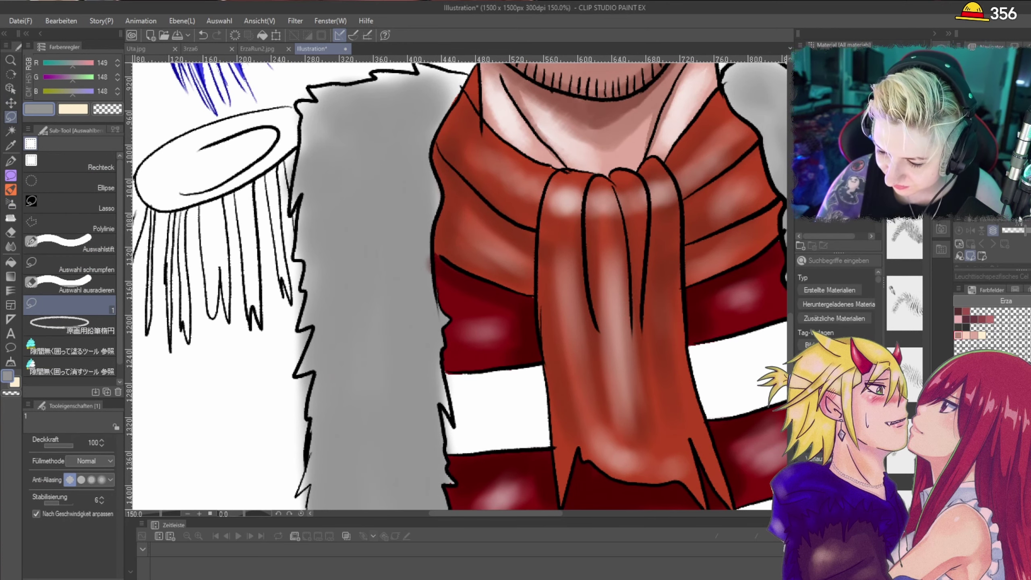
{"action": "mouse_move", "coordinate": [446, 111]}
{"action": "left_mouse_down"}
{"action": "mouse_move", "coordinate": [441, 220]}
{"action": "mouse_move", "coordinate": [464, 184]}
{"action": "left_mouse_up"}
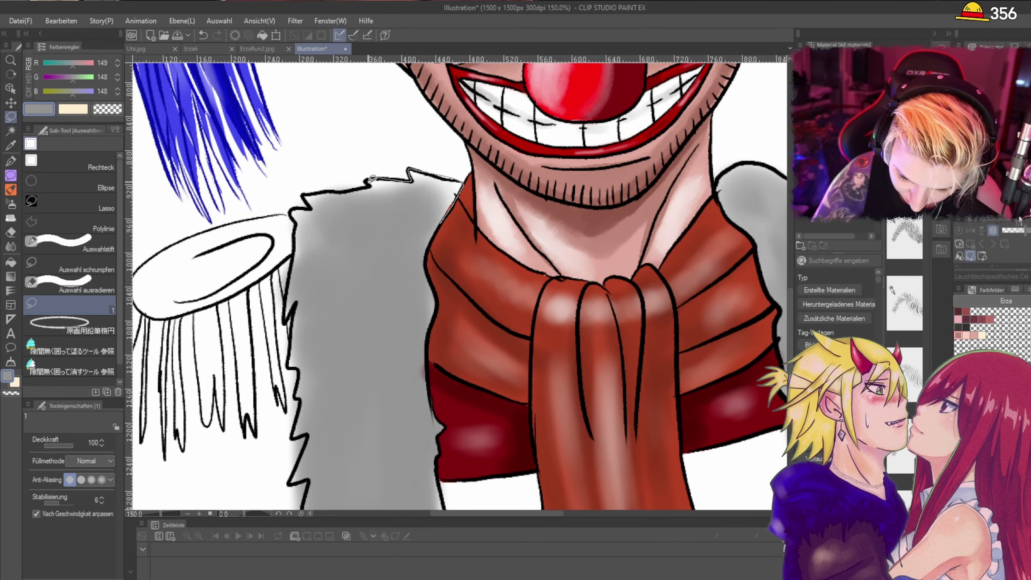
{"action": "left_click_drag", "start_coordinate": [296, 208], "coordinate": [295, 209]}
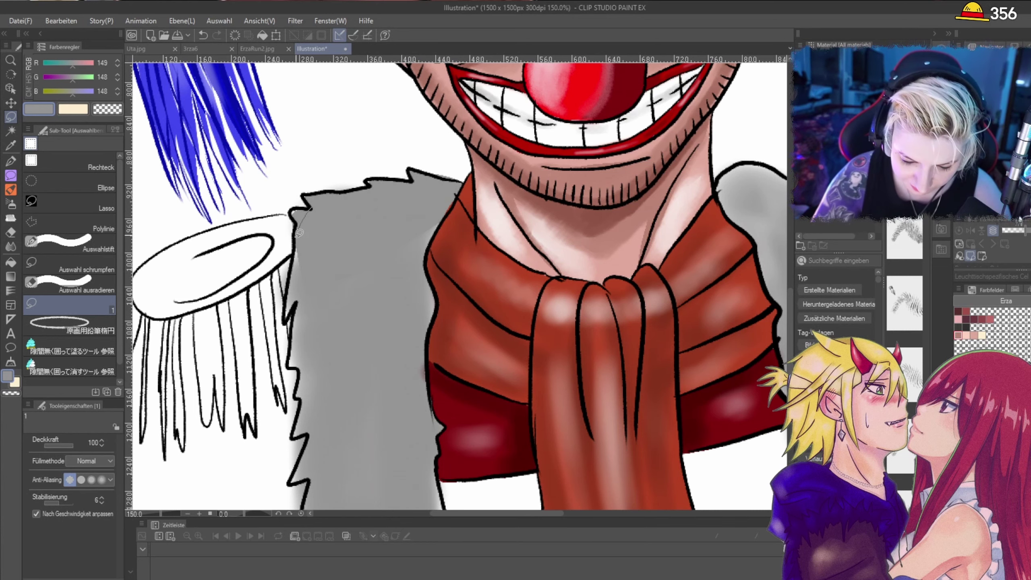
{"action": "key", "text": "ctrl+plus"}
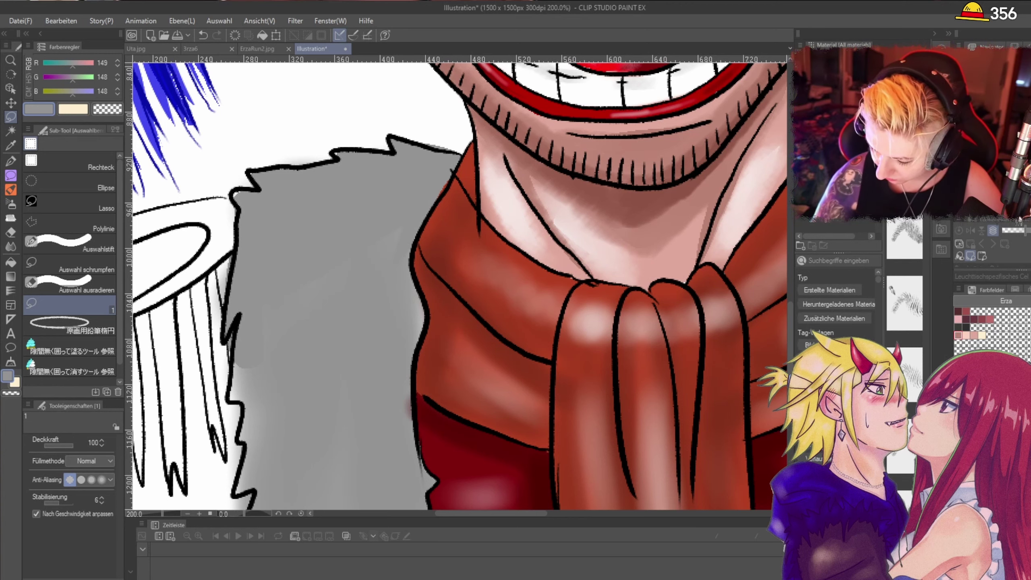
Step: Clean up the scarf's upper-left edge where it meets the fur, using the hard eraser at size 17
{"action": "left_click", "coordinate": [18, 233]}
{"action": "scroll", "coordinate": [504, 151], "scroll_direction": "up", "scroll_amount": 2}
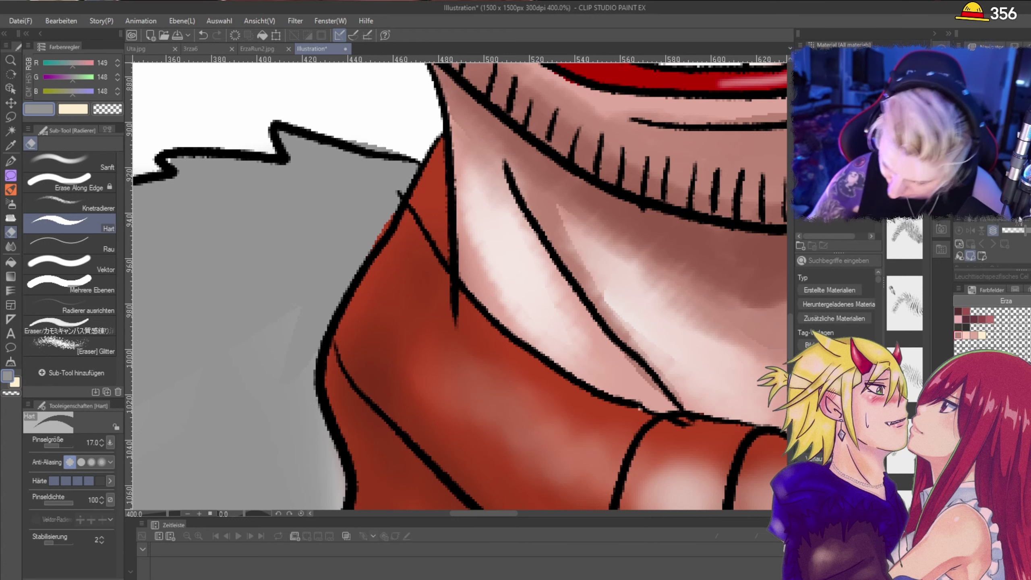
{"action": "left_click", "coordinate": [961, 467]}
{"action": "left_click", "coordinate": [960, 468]}
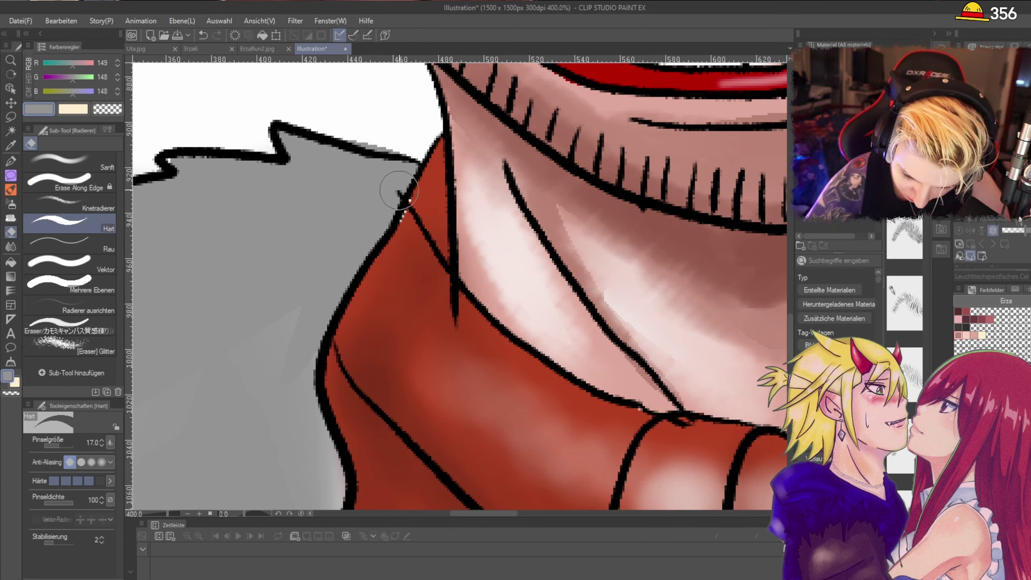
{"action": "key", "text": "ctrl+z"}
{"action": "left_click_drag", "start_coordinate": [387, 225], "coordinate": [396, 207]}
{"action": "scroll", "coordinate": [396, 206], "scroll_direction": "down", "scroll_amount": 3}
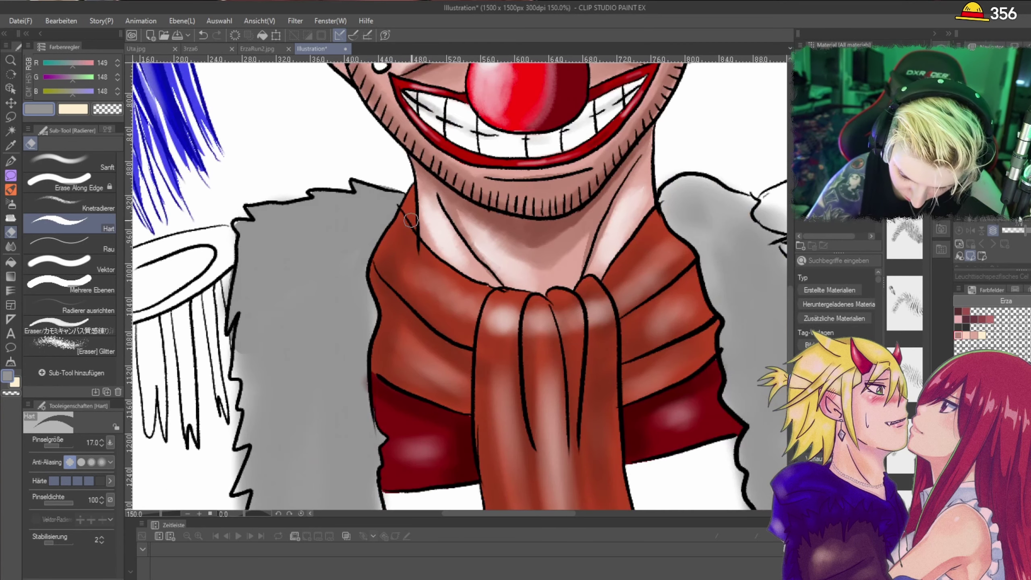
{"action": "scroll", "coordinate": [395, 391], "scroll_direction": "up", "scroll_amount": 1}
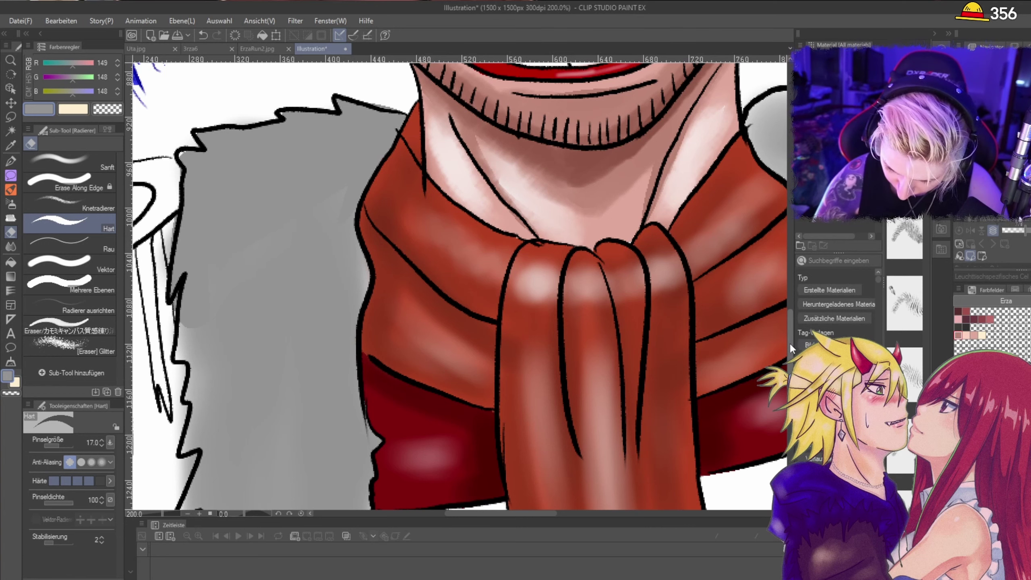
Step: Erase the grey spill above the left fur trim's jagged upper edge with the hard eraser at size 17
{"action": "scroll", "coordinate": [352, 376], "scroll_direction": "down", "scroll_amount": 4}
{"action": "scroll", "coordinate": [446, 325], "scroll_direction": "down", "scroll_amount": 2}
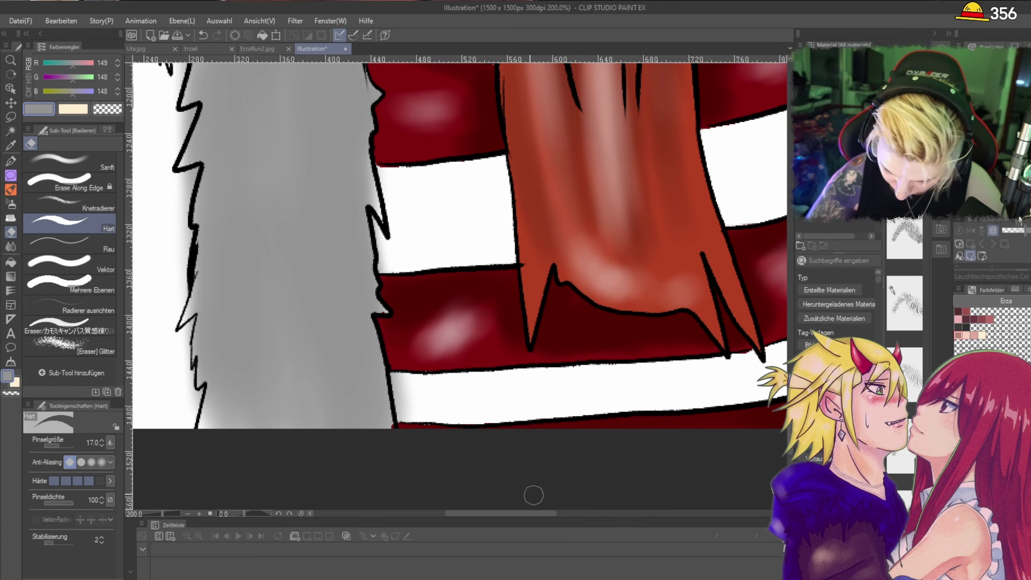
{"action": "left_click_drag", "start_coordinate": [536, 514], "coordinate": [601, 520]}
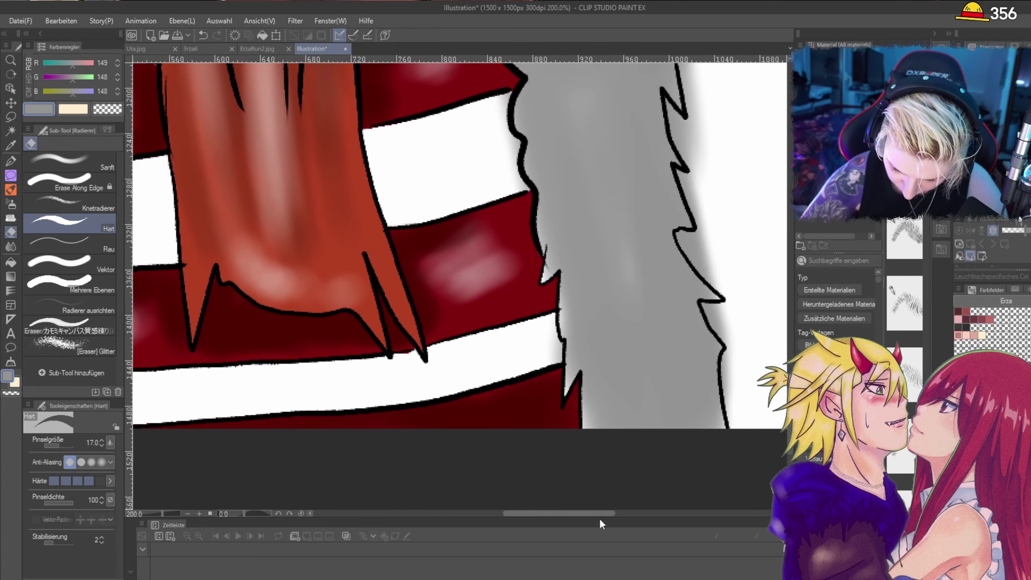
{"action": "scroll", "coordinate": [446, 284], "scroll_direction": "up", "scroll_amount": 5}
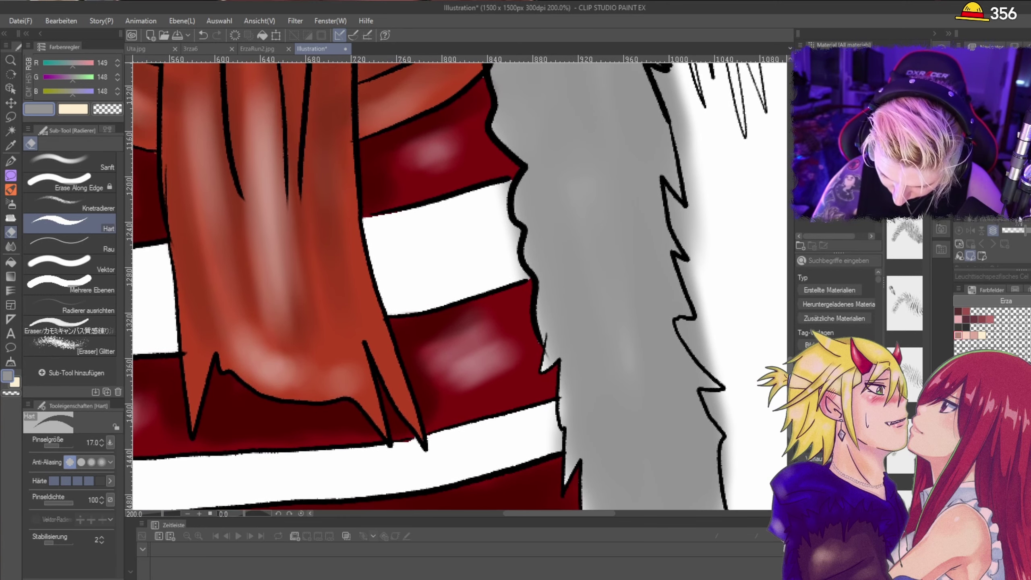
{"action": "left_click_drag", "start_coordinate": [792, 357], "coordinate": [797, 300]}
{"action": "key", "text": "ctrl+minus"}
{"action": "key", "text": "ctrl+minus"}
{"action": "key", "text": "ctrl+minus"}
{"action": "key", "text": "ctrl+minus"}
{"action": "key", "text": "ctrl+plus"}
{"action": "key", "text": "ctrl+plus"}
{"action": "key", "text": "ctrl+plus"}
{"action": "key", "text": "ctrl+plus"}
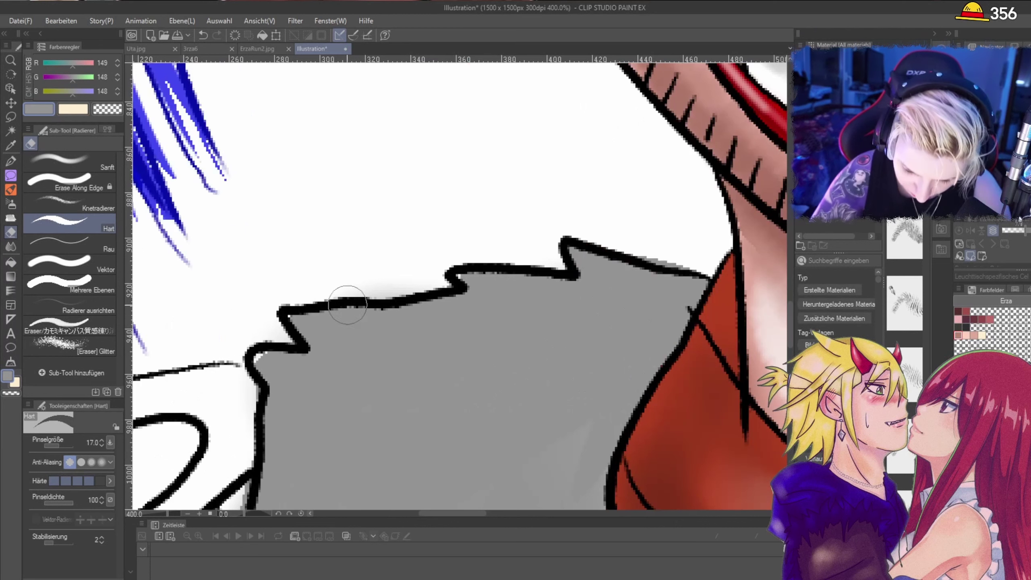
{"action": "scroll", "coordinate": [349, 296], "scroll_direction": "up", "scroll_amount": 2}
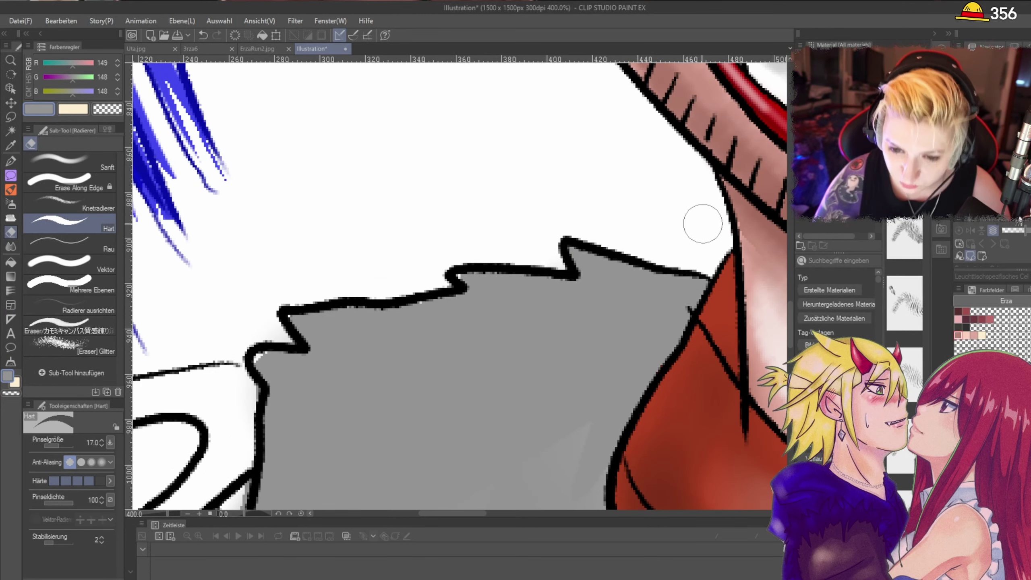
{"action": "scroll", "coordinate": [689, 232], "scroll_direction": "down", "scroll_amount": 2}
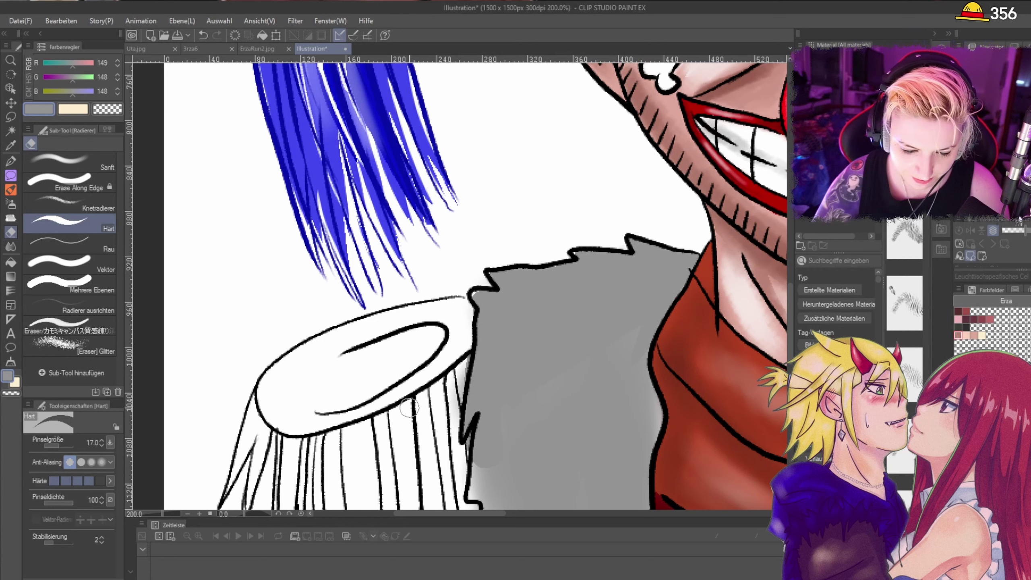
Step: Brush mid-grey texture onto the left fur trim beside the epaulette fringe with the ざらざら丸 brush at size 120
{"action": "left_click", "coordinate": [11, 191]}
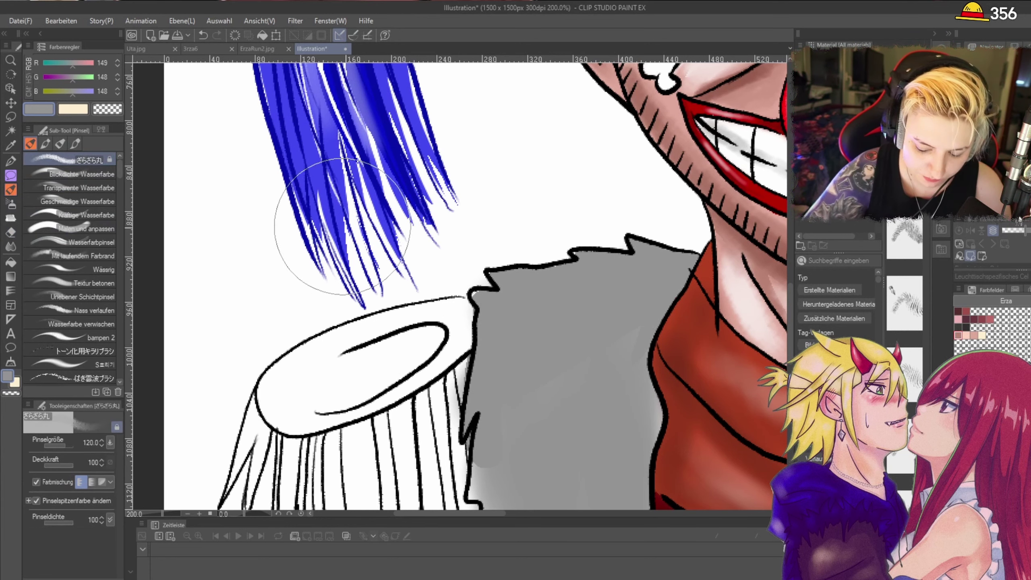
{"action": "mouse_move", "coordinate": [546, 416]}
{"action": "left_mouse_down"}
{"action": "mouse_move", "coordinate": [491, 467]}
{"action": "mouse_move", "coordinate": [548, 341]}
{"action": "left_mouse_up"}
{"action": "scroll", "coordinate": [786, 317], "scroll_direction": "down", "scroll_amount": 3}
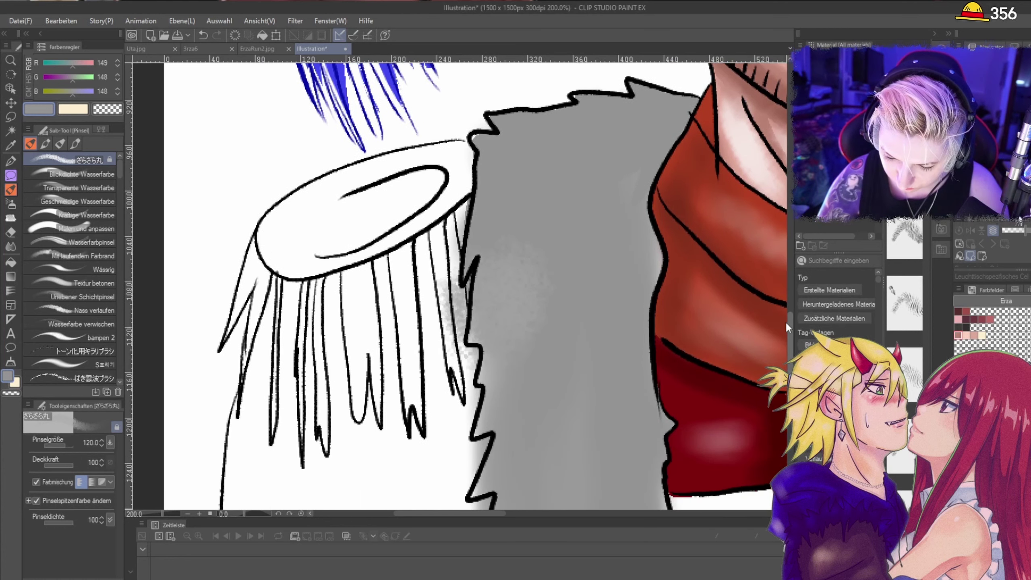
{"action": "scroll", "coordinate": [780, 325], "scroll_direction": "down", "scroll_amount": 1}
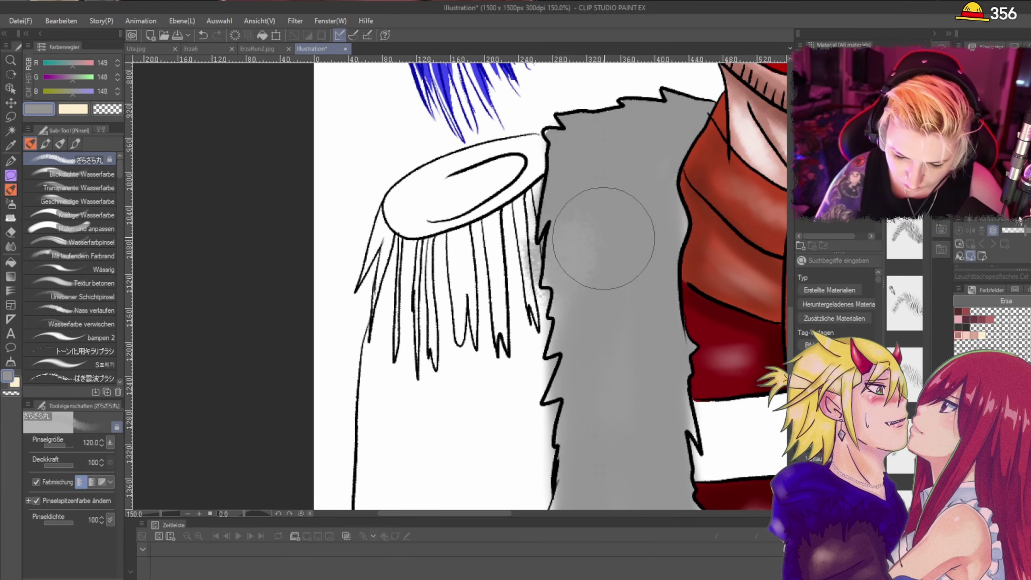
Step: Paint light grey (RGB 225, 221, 221) fur streaks over the left fur trim, reducing the brush size to 25
{"action": "double_click", "coordinate": [6, 377]}
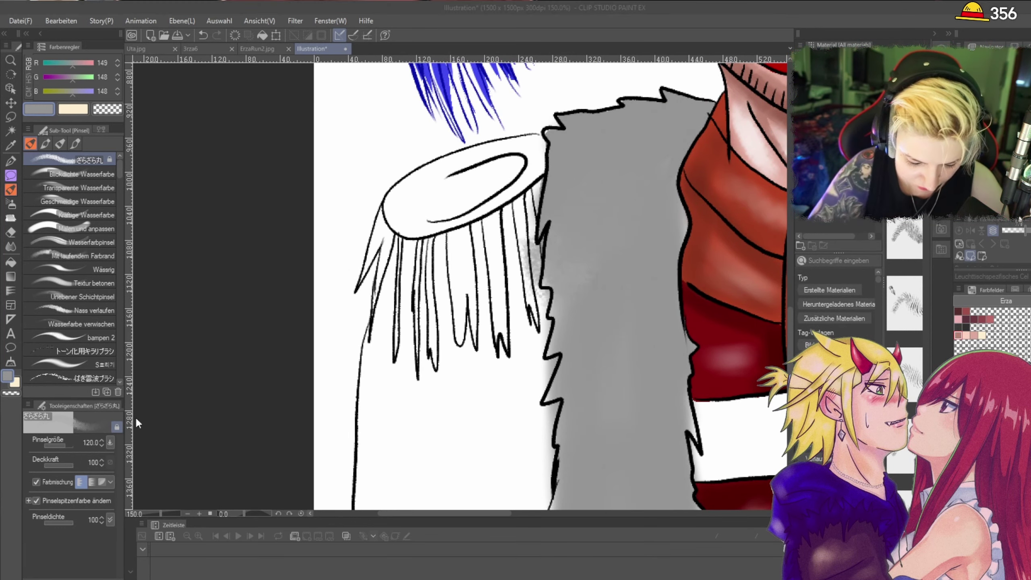
{"action": "left_click", "coordinate": [360, 408]}
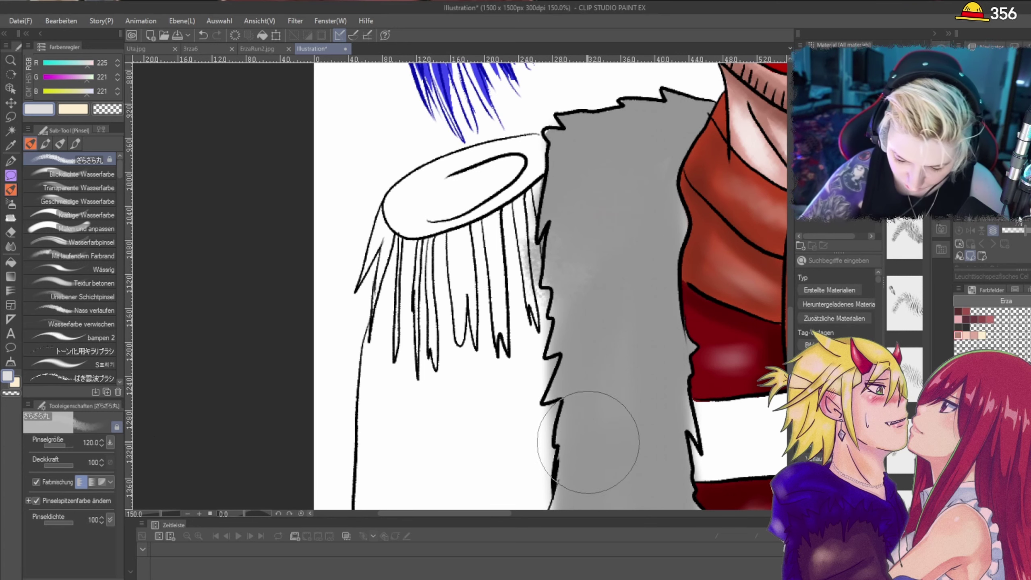
{"action": "mouse_move", "coordinate": [550, 470]}
{"action": "left_mouse_down"}
{"action": "mouse_move", "coordinate": [563, 500]}
{"action": "mouse_move", "coordinate": [608, 452]}
{"action": "mouse_move", "coordinate": [611, 495]}
{"action": "mouse_move", "coordinate": [623, 405]}
{"action": "mouse_move", "coordinate": [566, 437]}
{"action": "mouse_move", "coordinate": [588, 344]}
{"action": "mouse_move", "coordinate": [557, 384]}
{"action": "mouse_move", "coordinate": [559, 358]}
{"action": "mouse_move", "coordinate": [586, 277]}
{"action": "mouse_move", "coordinate": [564, 295]}
{"action": "mouse_move", "coordinate": [551, 268]}
{"action": "mouse_move", "coordinate": [596, 152]}
{"action": "mouse_move", "coordinate": [611, 189]}
{"action": "mouse_move", "coordinate": [594, 386]}
{"action": "mouse_move", "coordinate": [615, 325]}
{"action": "mouse_move", "coordinate": [646, 484]}
{"action": "left_mouse_up"}
{"action": "left_click_drag", "start_coordinate": [674, 409], "coordinate": [655, 243]}
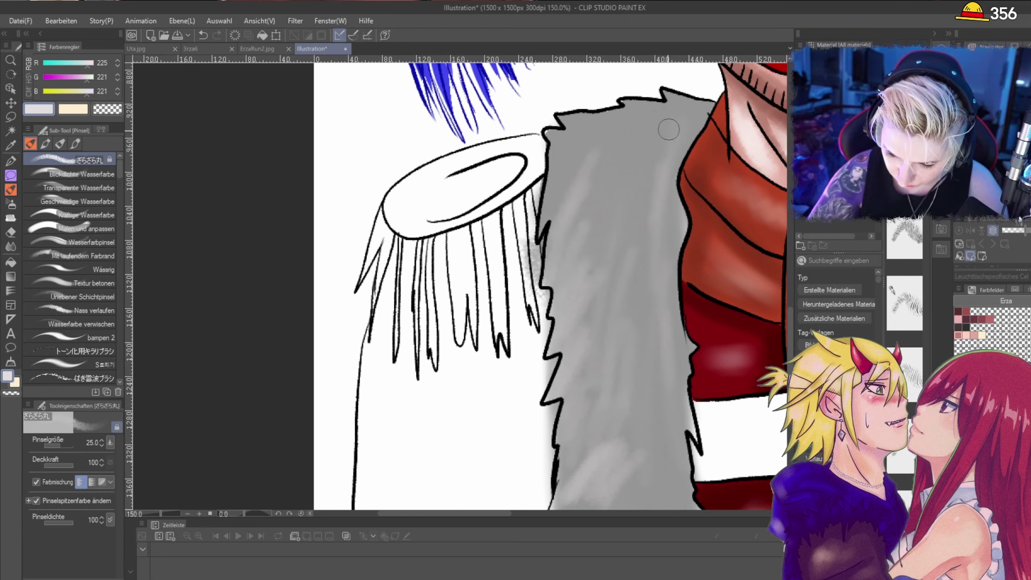
{"action": "mouse_move", "coordinate": [669, 130]}
{"action": "left_mouse_down"}
{"action": "mouse_move", "coordinate": [598, 167]}
{"action": "mouse_move", "coordinate": [607, 131]}
{"action": "mouse_move", "coordinate": [551, 137]}
{"action": "left_mouse_up"}
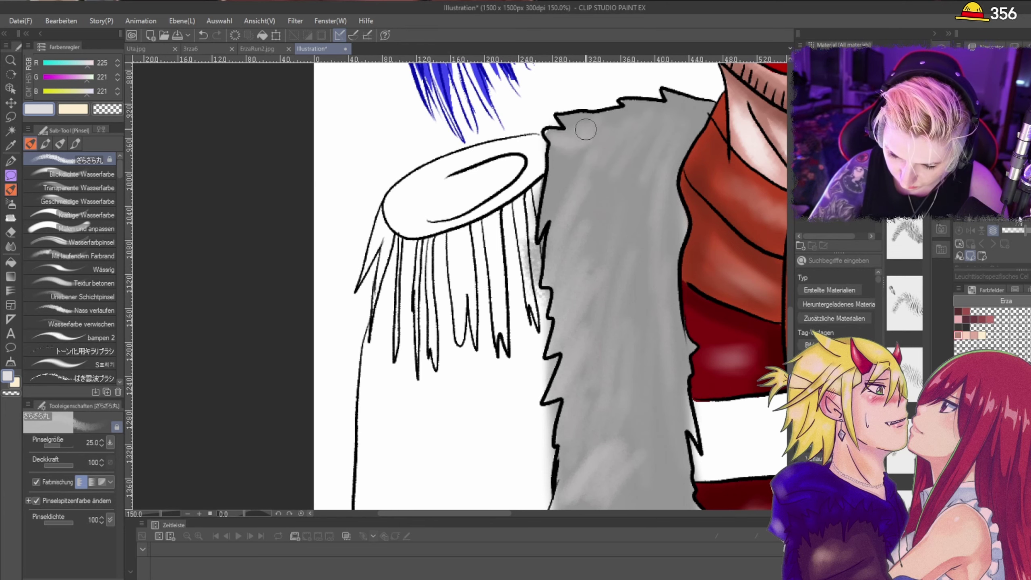
Step: Streak the right fur trim with the same light grey from the shoulder downwards at brush size 25
{"action": "left_click_drag", "start_coordinate": [500, 513], "coordinate": [621, 515]}
{"action": "mouse_move", "coordinate": [508, 477]}
{"action": "left_mouse_down"}
{"action": "mouse_move", "coordinate": [499, 457]}
{"action": "mouse_move", "coordinate": [511, 503]}
{"action": "mouse_move", "coordinate": [530, 397]}
{"action": "mouse_move", "coordinate": [554, 463]}
{"action": "mouse_move", "coordinate": [584, 474]}
{"action": "mouse_move", "coordinate": [536, 305]}
{"action": "mouse_move", "coordinate": [555, 352]}
{"action": "mouse_move", "coordinate": [545, 260]}
{"action": "mouse_move", "coordinate": [508, 281]}
{"action": "mouse_move", "coordinate": [491, 429]}
{"action": "left_mouse_up"}
{"action": "mouse_move", "coordinate": [463, 252]}
{"action": "left_mouse_down"}
{"action": "mouse_move", "coordinate": [498, 303]}
{"action": "mouse_move", "coordinate": [538, 252]}
{"action": "mouse_move", "coordinate": [416, 130]}
{"action": "mouse_move", "coordinate": [424, 118]}
{"action": "mouse_move", "coordinate": [468, 139]}
{"action": "mouse_move", "coordinate": [493, 171]}
{"action": "mouse_move", "coordinate": [446, 144]}
{"action": "mouse_move", "coordinate": [537, 236]}
{"action": "mouse_move", "coordinate": [520, 200]}
{"action": "mouse_move", "coordinate": [504, 371]}
{"action": "left_mouse_up"}
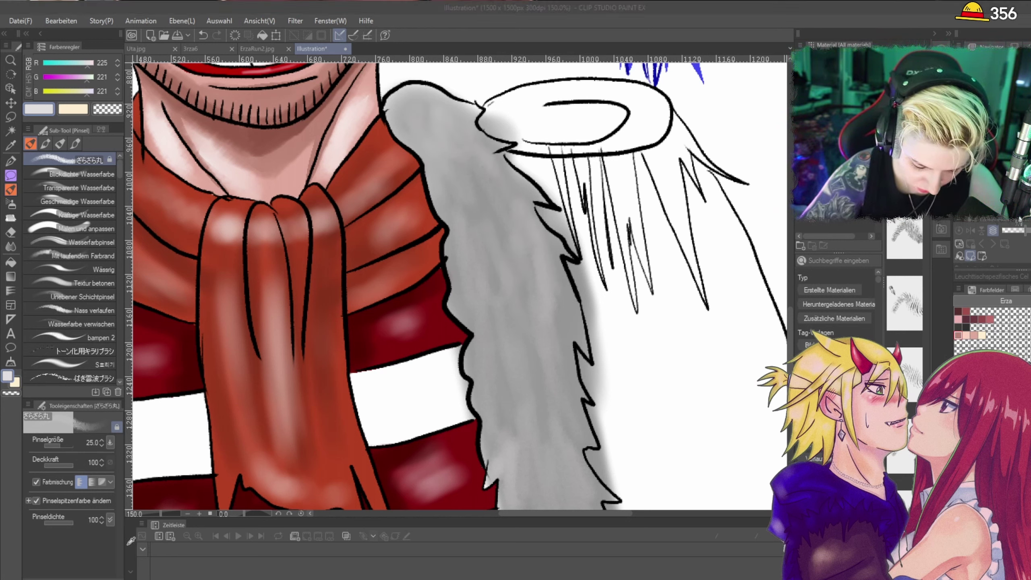
Step: Shade the right fur trim with dark brown-grey (RGB 84, 66, 66) strands down to the canvas edge
{"action": "left_click", "coordinate": [355, 410], "text": "alt"}
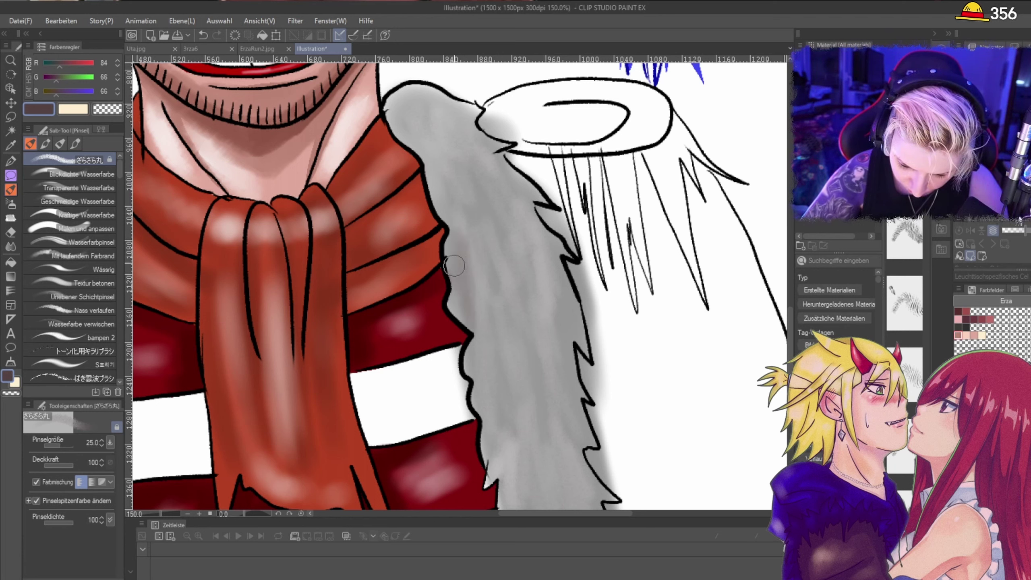
{"action": "mouse_move", "coordinate": [458, 311]}
{"action": "left_mouse_down"}
{"action": "mouse_move", "coordinate": [488, 369]}
{"action": "mouse_move", "coordinate": [495, 293]}
{"action": "mouse_move", "coordinate": [524, 354]}
{"action": "mouse_move", "coordinate": [533, 226]}
{"action": "mouse_move", "coordinate": [471, 201]}
{"action": "mouse_move", "coordinate": [465, 218]}
{"action": "mouse_move", "coordinate": [521, 209]}
{"action": "left_mouse_up"}
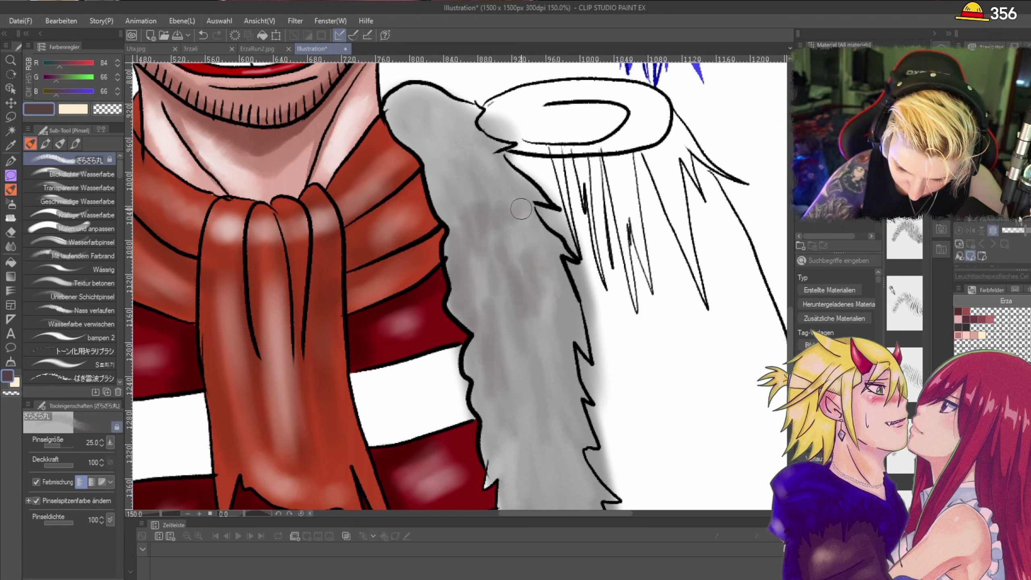
{"action": "left_click_drag", "start_coordinate": [448, 190], "coordinate": [486, 177]}
{"action": "mouse_move", "coordinate": [415, 137]}
{"action": "left_mouse_down"}
{"action": "mouse_move", "coordinate": [411, 102]}
{"action": "mouse_move", "coordinate": [443, 108]}
{"action": "mouse_move", "coordinate": [401, 96]}
{"action": "mouse_move", "coordinate": [390, 111]}
{"action": "mouse_move", "coordinate": [430, 156]}
{"action": "mouse_move", "coordinate": [425, 145]}
{"action": "mouse_move", "coordinate": [476, 112]}
{"action": "mouse_move", "coordinate": [545, 205]}
{"action": "mouse_move", "coordinate": [572, 266]}
{"action": "mouse_move", "coordinate": [553, 254]}
{"action": "mouse_move", "coordinate": [568, 316]}
{"action": "mouse_move", "coordinate": [556, 292]}
{"action": "mouse_move", "coordinate": [583, 341]}
{"action": "mouse_move", "coordinate": [565, 284]}
{"action": "mouse_move", "coordinate": [579, 405]}
{"action": "mouse_move", "coordinate": [557, 378]}
{"action": "mouse_move", "coordinate": [561, 408]}
{"action": "mouse_move", "coordinate": [516, 403]}
{"action": "mouse_move", "coordinate": [490, 481]}
{"action": "mouse_move", "coordinate": [511, 425]}
{"action": "mouse_move", "coordinate": [520, 464]}
{"action": "mouse_move", "coordinate": [509, 346]}
{"action": "mouse_move", "coordinate": [527, 423]}
{"action": "mouse_move", "coordinate": [575, 444]}
{"action": "left_mouse_up"}
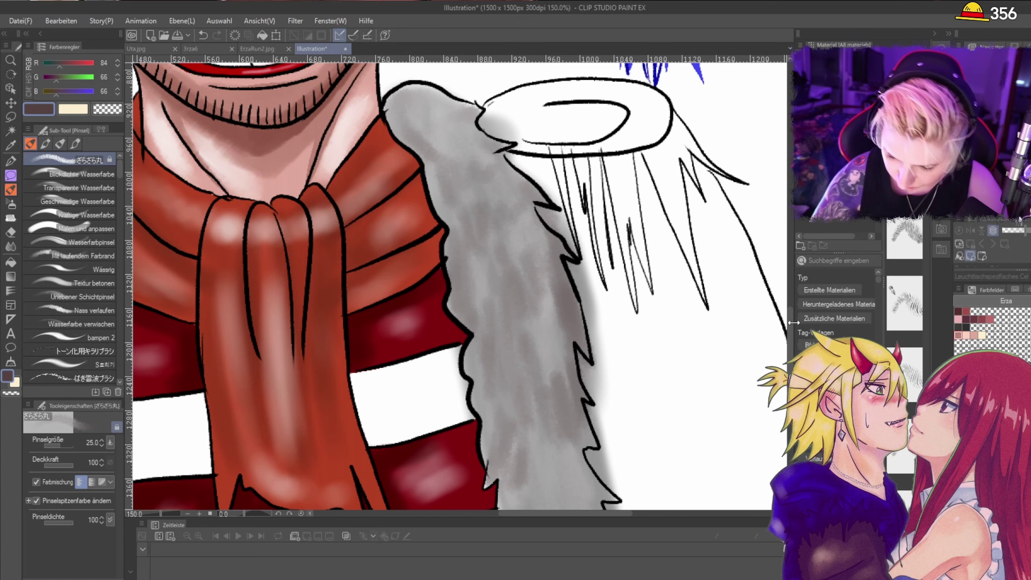
{"action": "scroll", "coordinate": [726, 374], "scroll_direction": "down", "scroll_amount": 5}
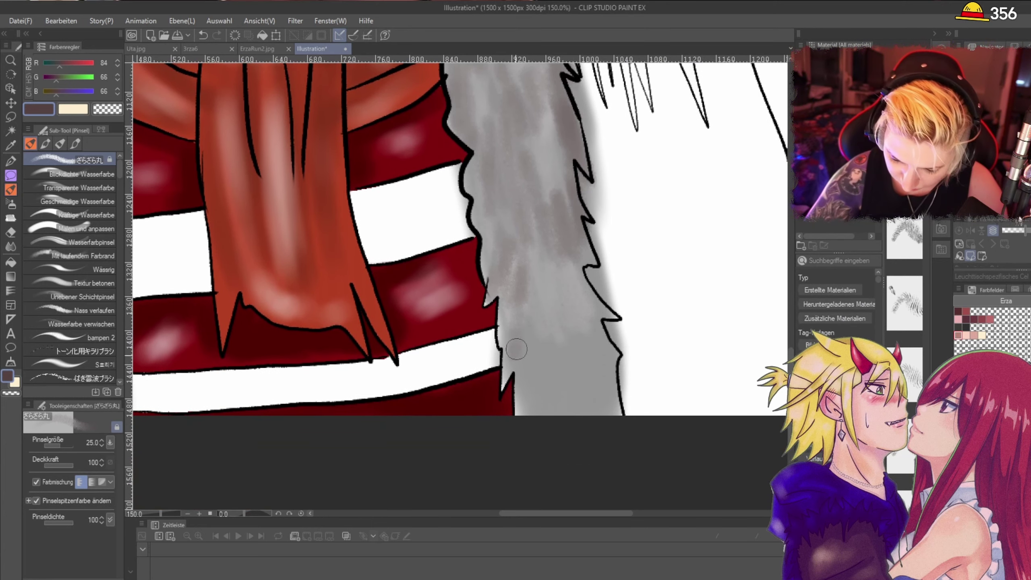
{"action": "mouse_move", "coordinate": [515, 360]}
{"action": "left_mouse_down"}
{"action": "mouse_move", "coordinate": [529, 377]}
{"action": "mouse_move", "coordinate": [570, 419]}
{"action": "mouse_move", "coordinate": [592, 300]}
{"action": "mouse_move", "coordinate": [557, 260]}
{"action": "mouse_move", "coordinate": [519, 320]}
{"action": "mouse_move", "coordinate": [545, 376]}
{"action": "mouse_move", "coordinate": [539, 428]}
{"action": "mouse_move", "coordinate": [617, 338]}
{"action": "mouse_move", "coordinate": [548, 261]}
{"action": "mouse_move", "coordinate": [564, 190]}
{"action": "left_mouse_up"}
Step: Layer the same dark brown-grey strands over the left fur trim from the canvas edge up to the shoulder
{"action": "scroll", "coordinate": [564, 189], "scroll_direction": "down", "scroll_amount": 3}
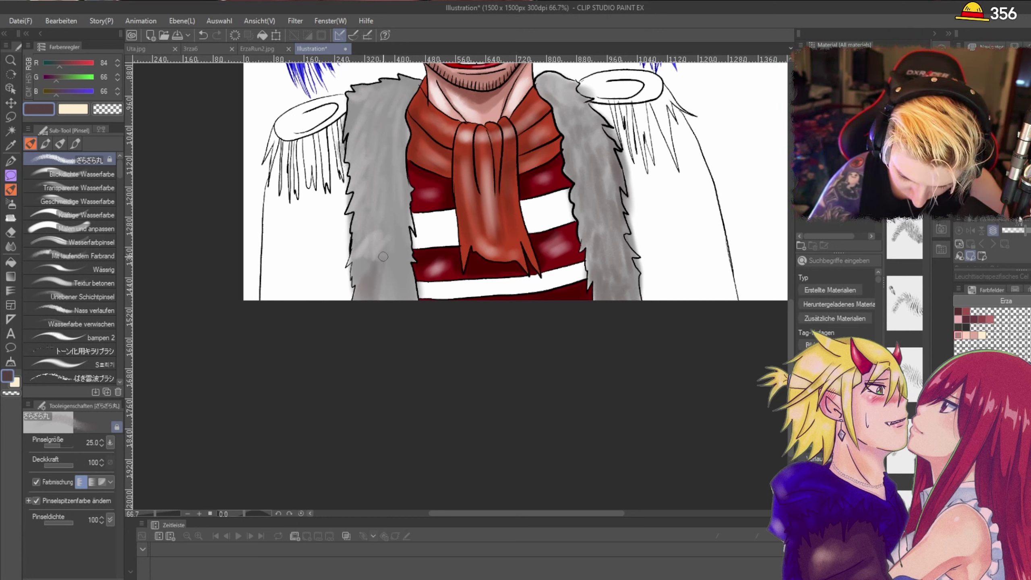
{"action": "mouse_move", "coordinate": [383, 256]}
{"action": "left_mouse_down"}
{"action": "mouse_move", "coordinate": [396, 295]}
{"action": "mouse_move", "coordinate": [401, 257]}
{"action": "mouse_move", "coordinate": [412, 296]}
{"action": "mouse_move", "coordinate": [369, 239]}
{"action": "mouse_move", "coordinate": [359, 281]}
{"action": "mouse_move", "coordinate": [363, 223]}
{"action": "mouse_move", "coordinate": [370, 269]}
{"action": "mouse_move", "coordinate": [385, 223]}
{"action": "mouse_move", "coordinate": [391, 249]}
{"action": "mouse_move", "coordinate": [404, 247]}
{"action": "mouse_move", "coordinate": [393, 212]}
{"action": "mouse_move", "coordinate": [355, 227]}
{"action": "mouse_move", "coordinate": [368, 184]}
{"action": "left_mouse_up"}
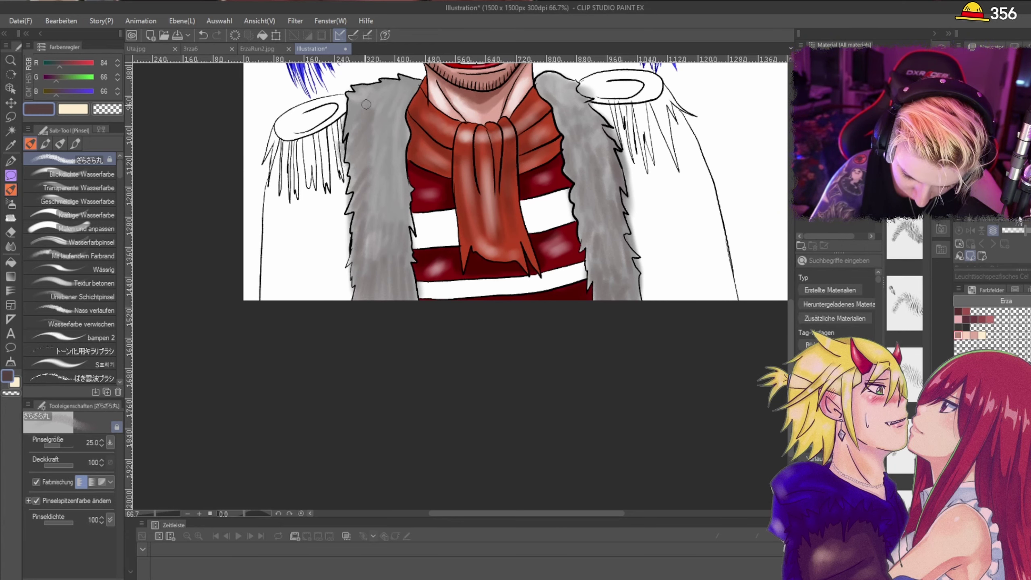
{"action": "left_click_drag", "start_coordinate": [401, 213], "coordinate": [383, 157]}
{"action": "scroll", "coordinate": [383, 157], "scroll_direction": "up", "scroll_amount": 2}
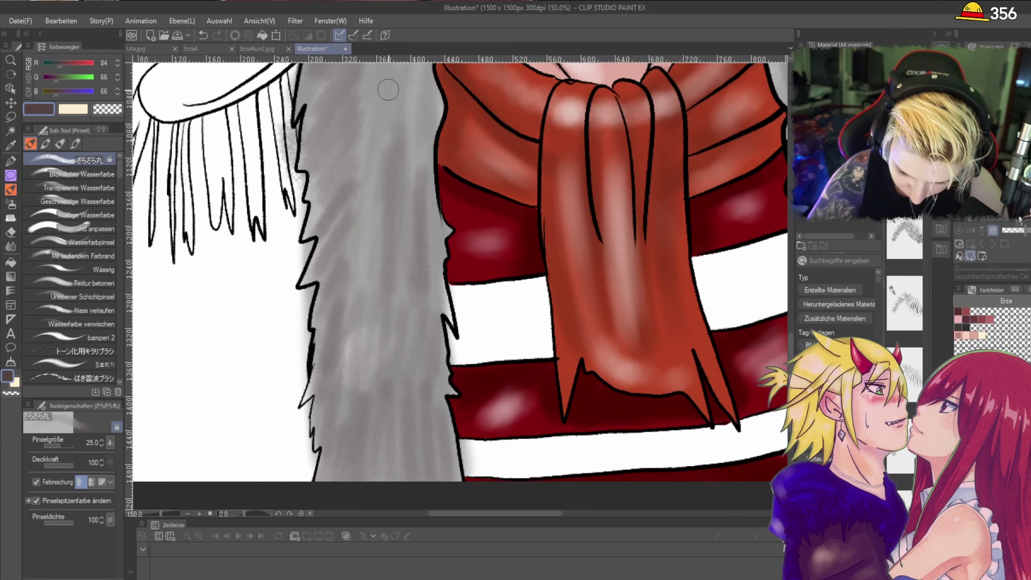
{"action": "scroll", "coordinate": [417, 137], "scroll_direction": "down", "scroll_amount": 2}
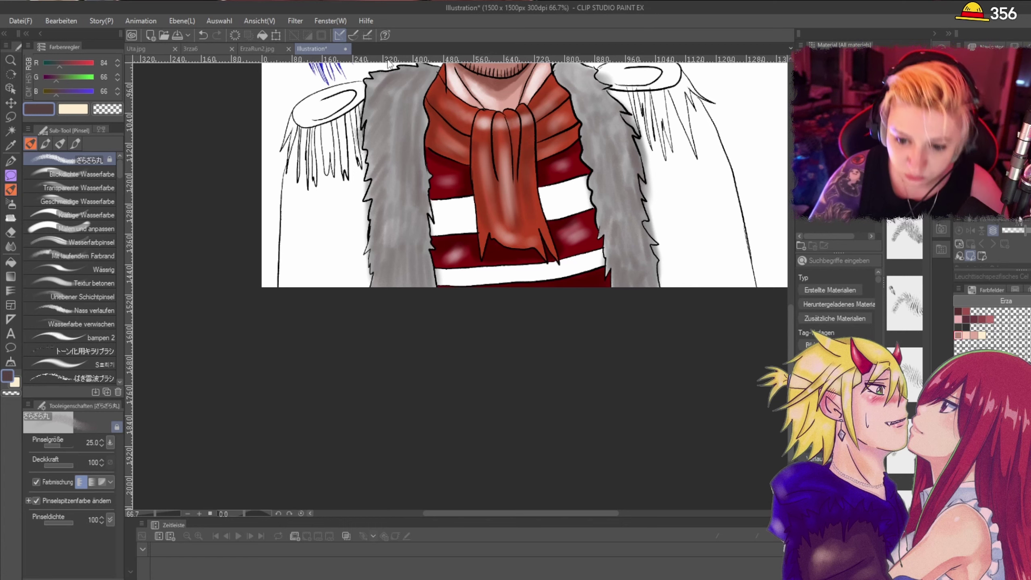
{"action": "scroll", "coordinate": [391, 85], "scroll_direction": "up", "scroll_amount": 2}
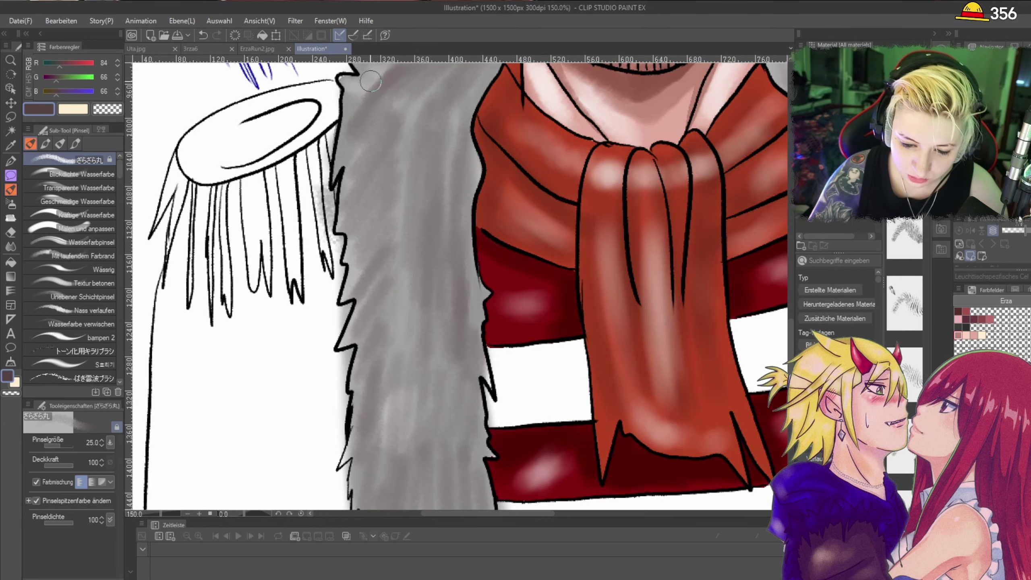
{"action": "left_click_drag", "start_coordinate": [413, 98], "coordinate": [420, 251]}
{"action": "mouse_move", "coordinate": [369, 219]}
{"action": "left_mouse_down"}
{"action": "mouse_move", "coordinate": [423, 212]}
{"action": "mouse_move", "coordinate": [364, 246]}
{"action": "mouse_move", "coordinate": [361, 321]}
{"action": "left_mouse_up"}
{"action": "scroll", "coordinate": [460, 335], "scroll_direction": "down", "scroll_amount": 1}
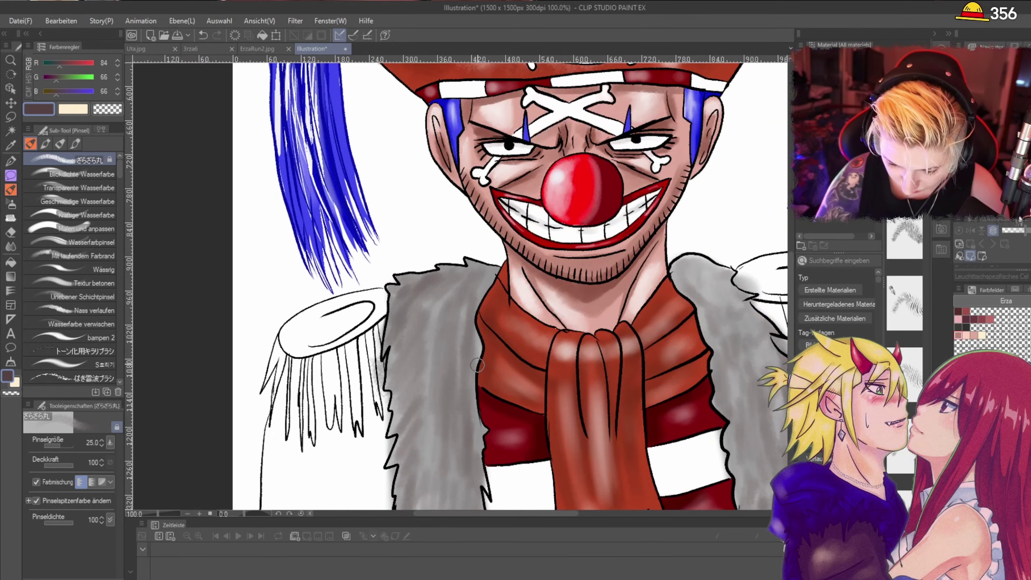
Step: Deepen the left fur trim's lower part and edges with a near-black brown (RGB 45, 36, 36) at brush size 25
{"action": "left_click_drag", "start_coordinate": [790, 279], "coordinate": [789, 312]}
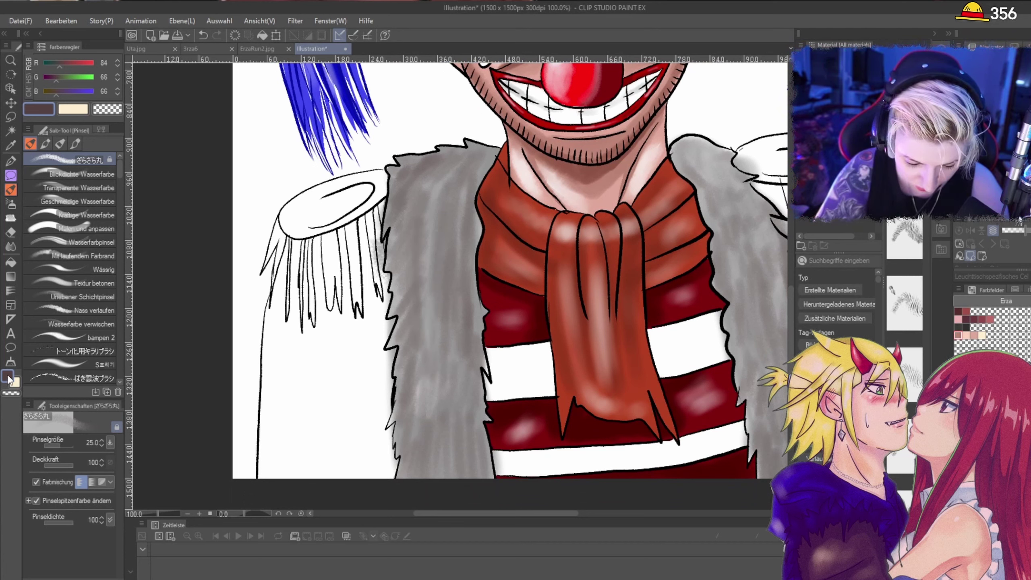
{"action": "double_click", "coordinate": [8, 378]}
{"action": "left_click", "coordinate": [106, 551]}
{"action": "left_click", "coordinate": [358, 412]}
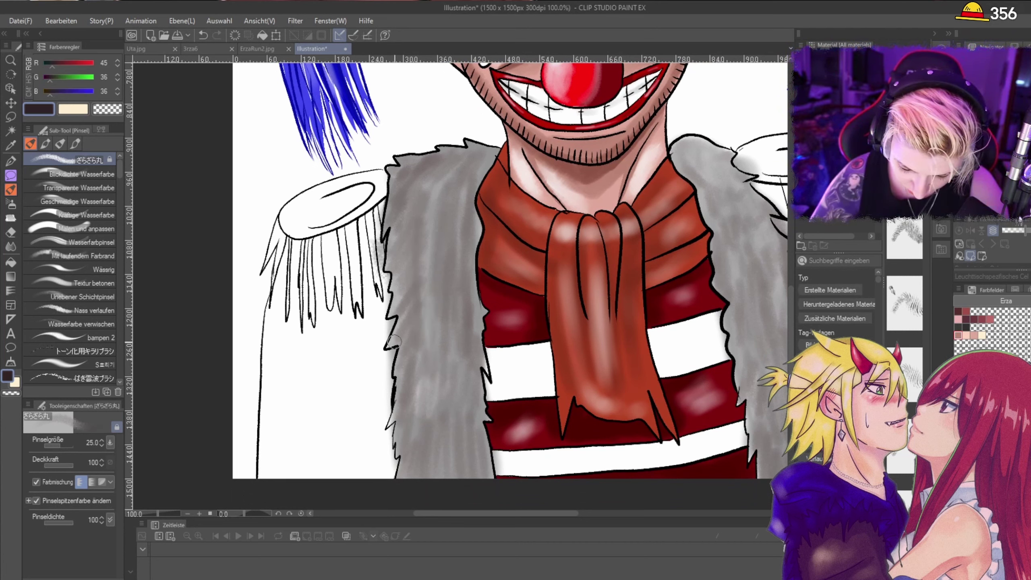
{"action": "mouse_move", "coordinate": [391, 343]}
{"action": "left_mouse_down"}
{"action": "mouse_move", "coordinate": [416, 307]}
{"action": "mouse_move", "coordinate": [401, 310]}
{"action": "mouse_move", "coordinate": [400, 300]}
{"action": "mouse_move", "coordinate": [393, 311]}
{"action": "mouse_move", "coordinate": [410, 332]}
{"action": "mouse_move", "coordinate": [393, 369]}
{"action": "mouse_move", "coordinate": [403, 356]}
{"action": "mouse_move", "coordinate": [392, 413]}
{"action": "mouse_move", "coordinate": [405, 405]}
{"action": "mouse_move", "coordinate": [398, 479]}
{"action": "left_mouse_up"}
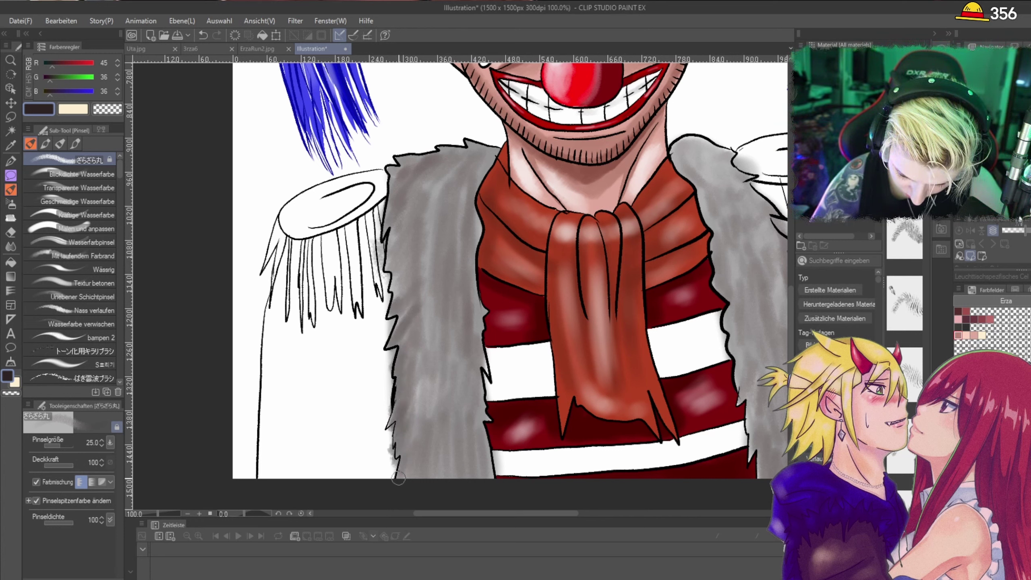
{"action": "left_click_drag", "start_coordinate": [484, 451], "coordinate": [480, 485]}
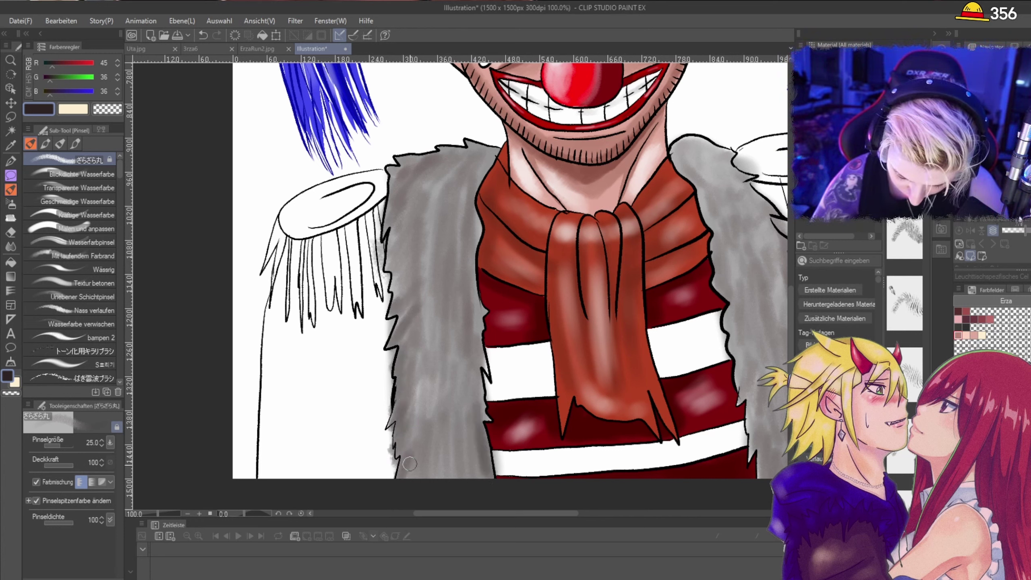
{"action": "mouse_move", "coordinate": [409, 463]}
{"action": "left_mouse_down"}
{"action": "mouse_move", "coordinate": [436, 495]}
{"action": "mouse_move", "coordinate": [428, 418]}
{"action": "mouse_move", "coordinate": [449, 468]}
{"action": "mouse_move", "coordinate": [465, 485]}
{"action": "mouse_move", "coordinate": [456, 436]}
{"action": "mouse_move", "coordinate": [483, 492]}
{"action": "mouse_move", "coordinate": [470, 360]}
{"action": "left_mouse_up"}
{"action": "mouse_move", "coordinate": [418, 453]}
{"action": "left_mouse_down"}
{"action": "mouse_move", "coordinate": [438, 380]}
{"action": "mouse_move", "coordinate": [427, 451]}
{"action": "mouse_move", "coordinate": [446, 394]}
{"action": "mouse_move", "coordinate": [462, 441]}
{"action": "mouse_move", "coordinate": [465, 362]}
{"action": "mouse_move", "coordinate": [480, 406]}
{"action": "mouse_move", "coordinate": [480, 331]}
{"action": "left_mouse_up"}
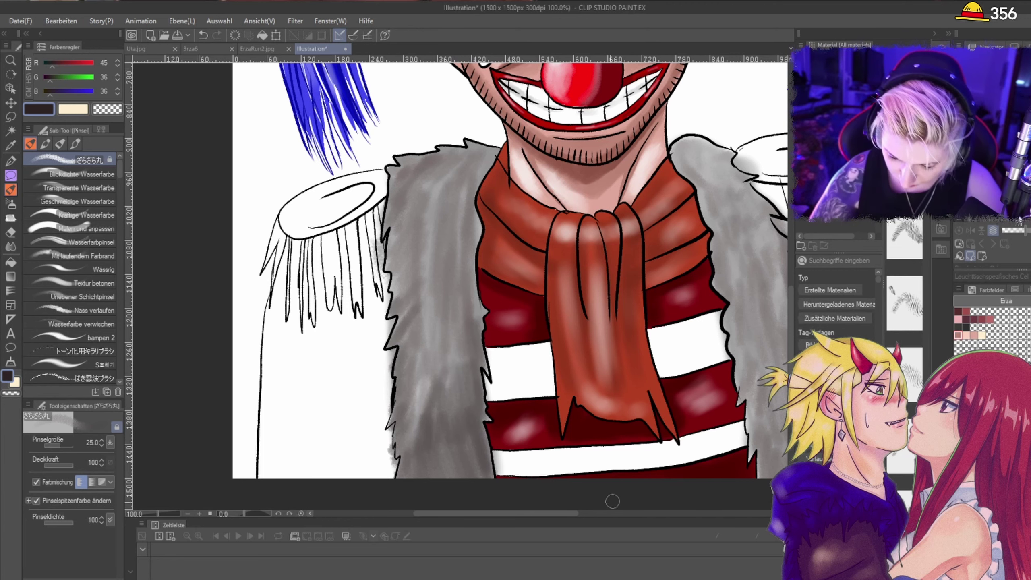
Step: Darken the lower end of the right-hand fur collar with brush strokes in the dark colour
{"action": "left_click_drag", "start_coordinate": [565, 513], "coordinate": [596, 513]}
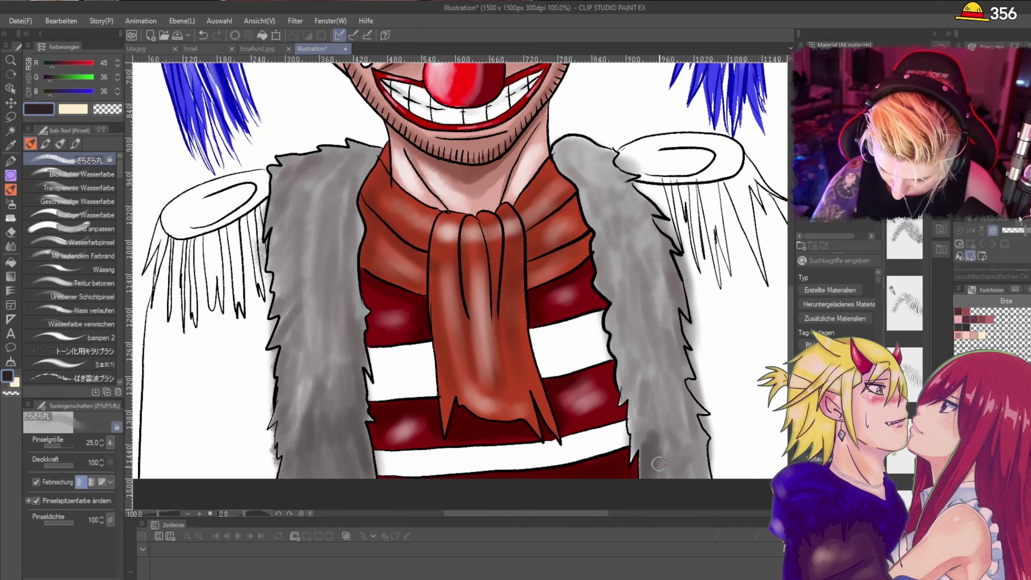
{"action": "mouse_move", "coordinate": [660, 464]}
{"action": "left_mouse_down"}
{"action": "mouse_move", "coordinate": [672, 493]}
{"action": "mouse_move", "coordinate": [679, 438]}
{"action": "mouse_move", "coordinate": [701, 484]}
{"action": "left_mouse_up"}
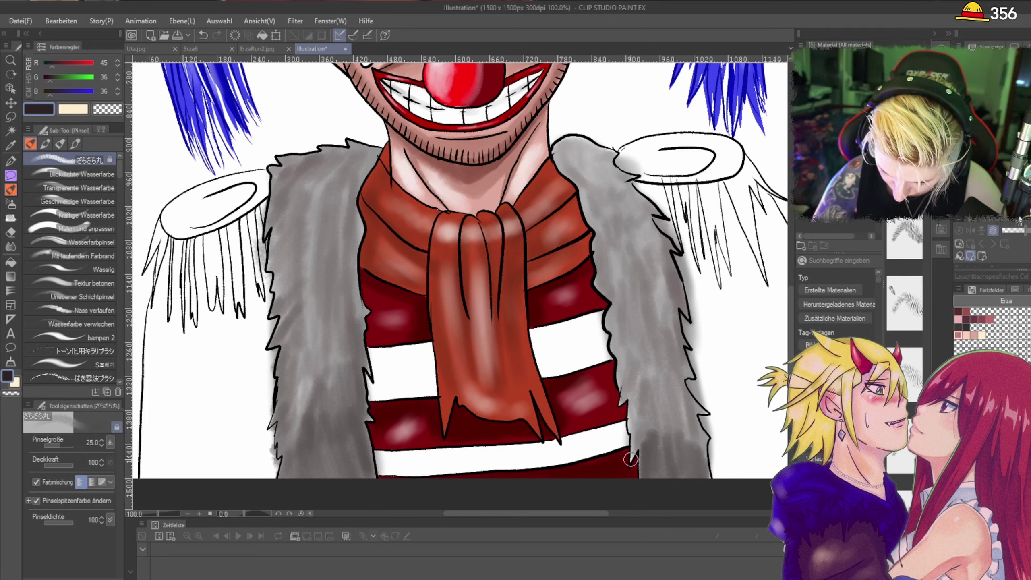
{"action": "mouse_move", "coordinate": [635, 459]}
{"action": "left_mouse_down"}
{"action": "mouse_move", "coordinate": [649, 487]}
{"action": "mouse_move", "coordinate": [673, 413]}
{"action": "mouse_move", "coordinate": [695, 467]}
{"action": "mouse_move", "coordinate": [703, 444]}
{"action": "mouse_move", "coordinate": [705, 467]}
{"action": "mouse_move", "coordinate": [707, 430]}
{"action": "mouse_move", "coordinate": [707, 483]}
{"action": "left_mouse_up"}
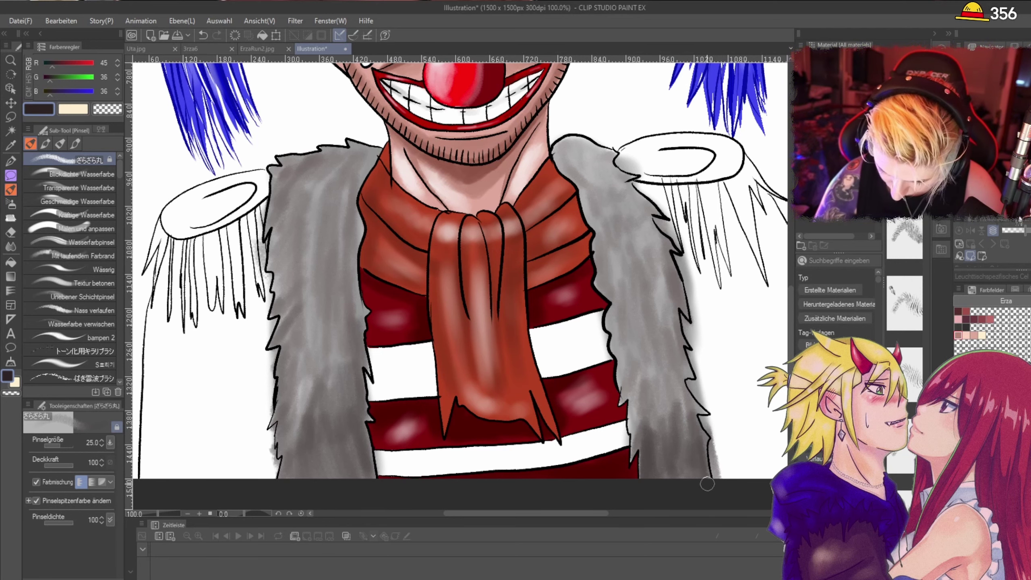
{"action": "scroll", "coordinate": [723, 364], "scroll_direction": "down", "scroll_amount": 1}
{"action": "scroll", "coordinate": [720, 369], "scroll_direction": "up", "scroll_amount": 1}
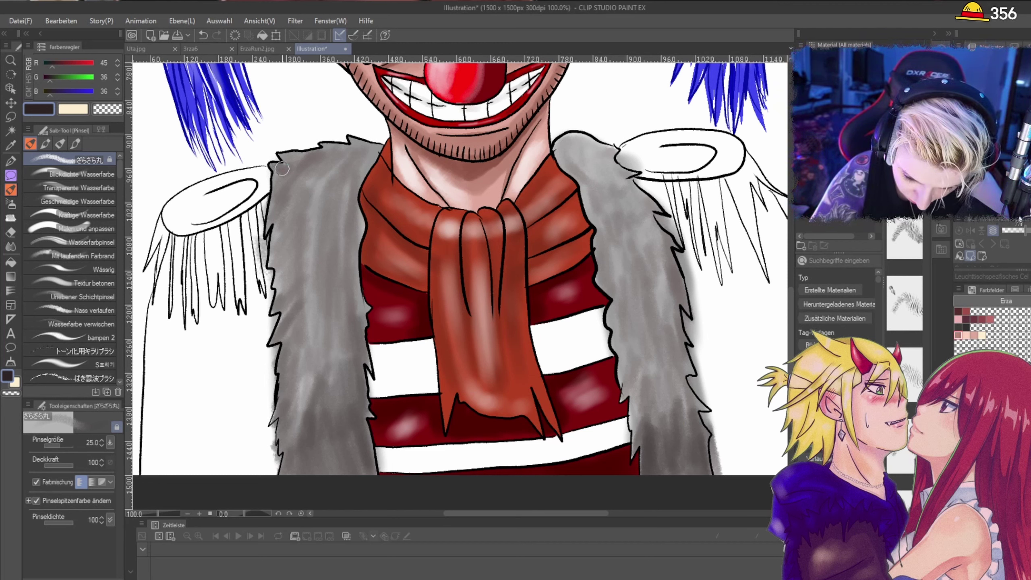
Step: Shade the outer edges of both fur collar sides and the right side's inner edge beside the shirt
{"action": "mouse_move", "coordinate": [289, 163]}
{"action": "left_mouse_down"}
{"action": "mouse_move", "coordinate": [267, 246]}
{"action": "mouse_move", "coordinate": [279, 221]}
{"action": "mouse_move", "coordinate": [273, 447]}
{"action": "left_mouse_up"}
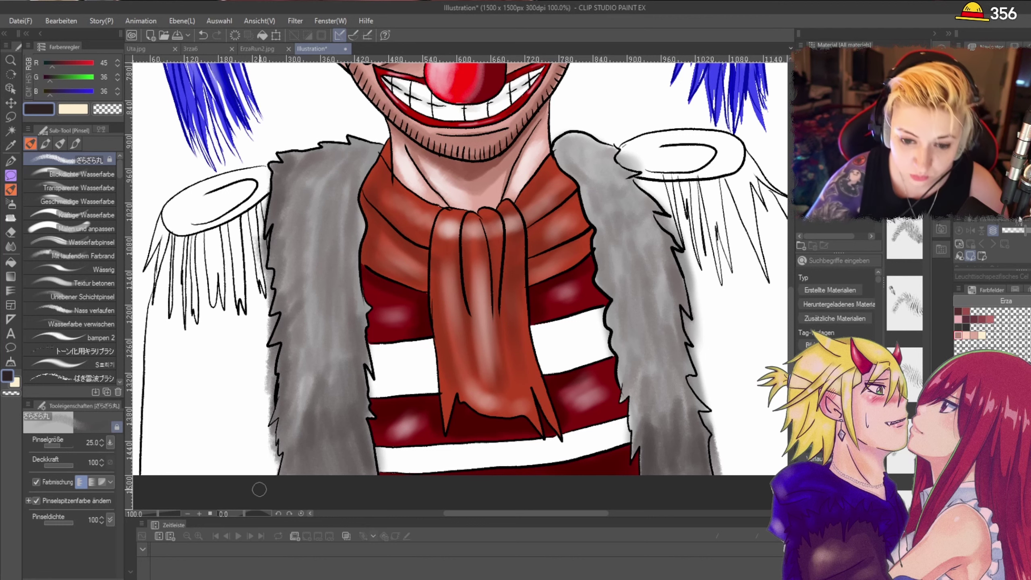
{"action": "mouse_move", "coordinate": [665, 225]}
{"action": "left_mouse_down"}
{"action": "mouse_move", "coordinate": [686, 268]}
{"action": "mouse_move", "coordinate": [684, 361]}
{"action": "mouse_move", "coordinate": [717, 440]}
{"action": "left_mouse_up"}
{"action": "scroll", "coordinate": [604, 267], "scroll_direction": "up", "scroll_amount": 1}
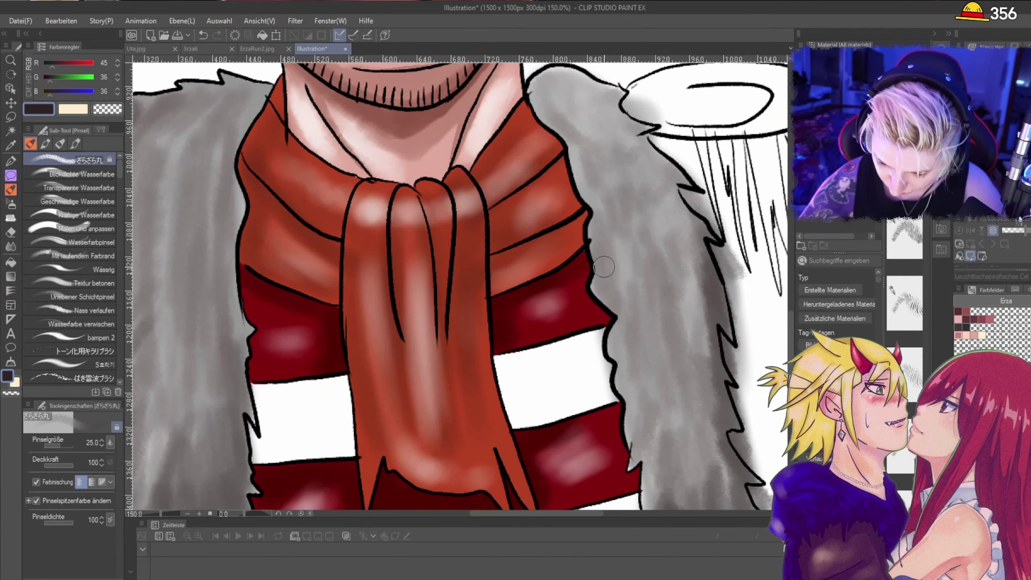
{"action": "left_click_drag", "start_coordinate": [601, 286], "coordinate": [622, 306]}
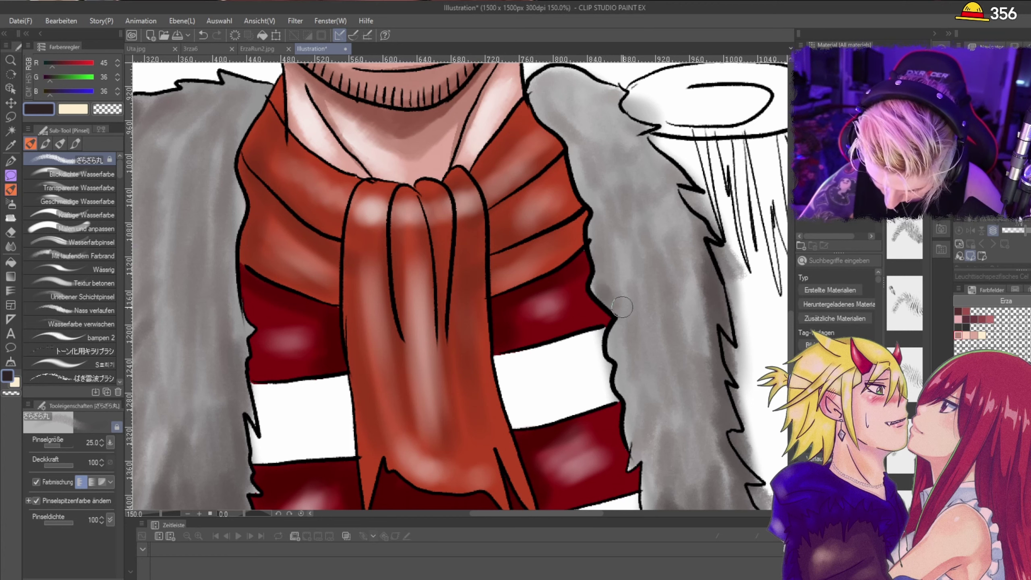
Step: Erase the grey shading spilling onto the white shirt stripes along the right fur collar with the hard eraser
{"action": "left_click", "coordinate": [9, 234]}
{"action": "scroll", "coordinate": [605, 345], "scroll_direction": "up", "scroll_amount": 3}
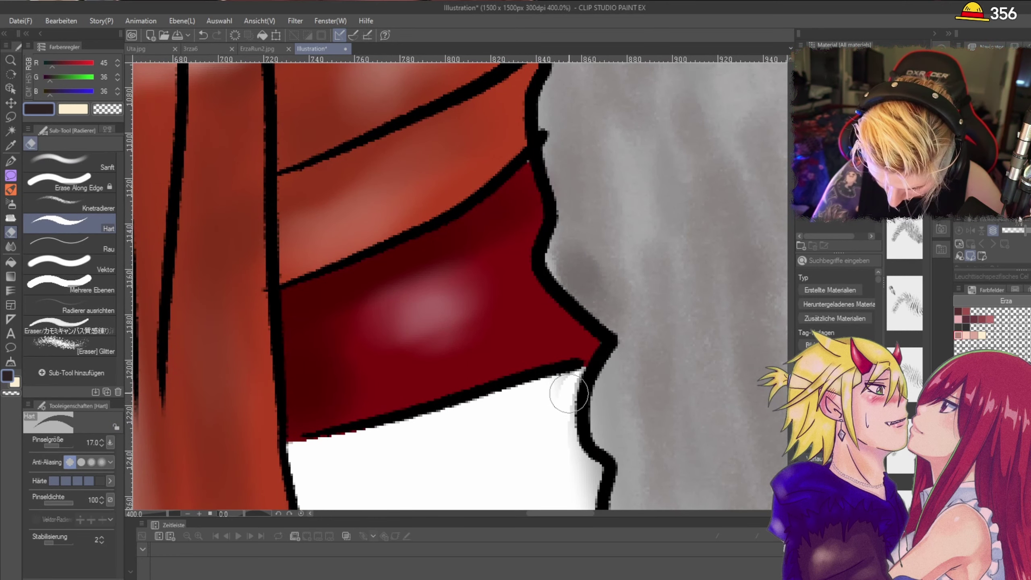
{"action": "mouse_move", "coordinate": [568, 393]}
{"action": "left_mouse_down"}
{"action": "mouse_move", "coordinate": [552, 387]}
{"action": "mouse_move", "coordinate": [587, 483]}
{"action": "left_mouse_up"}
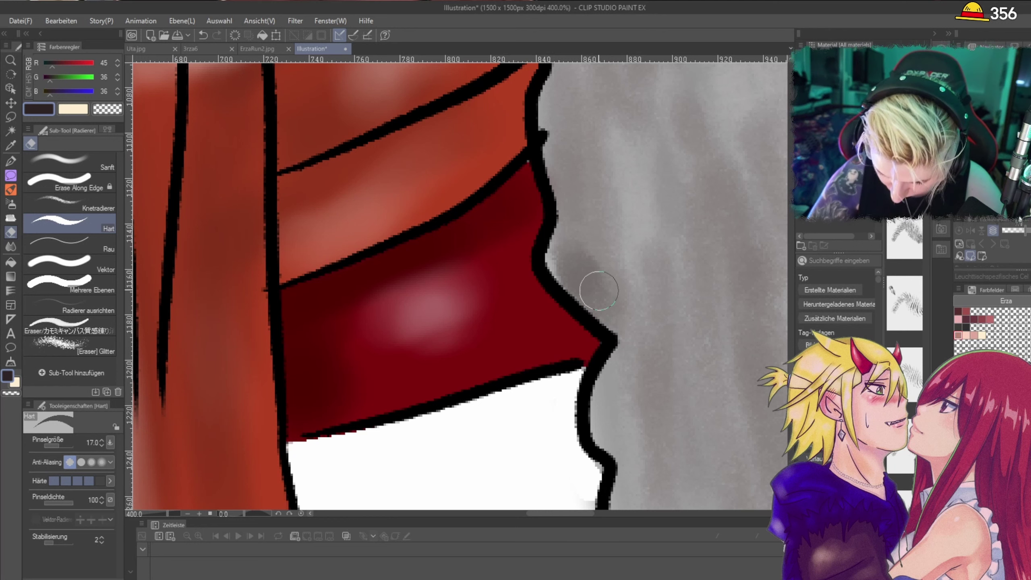
{"action": "left_click_drag", "start_coordinate": [789, 364], "coordinate": [789, 385]}
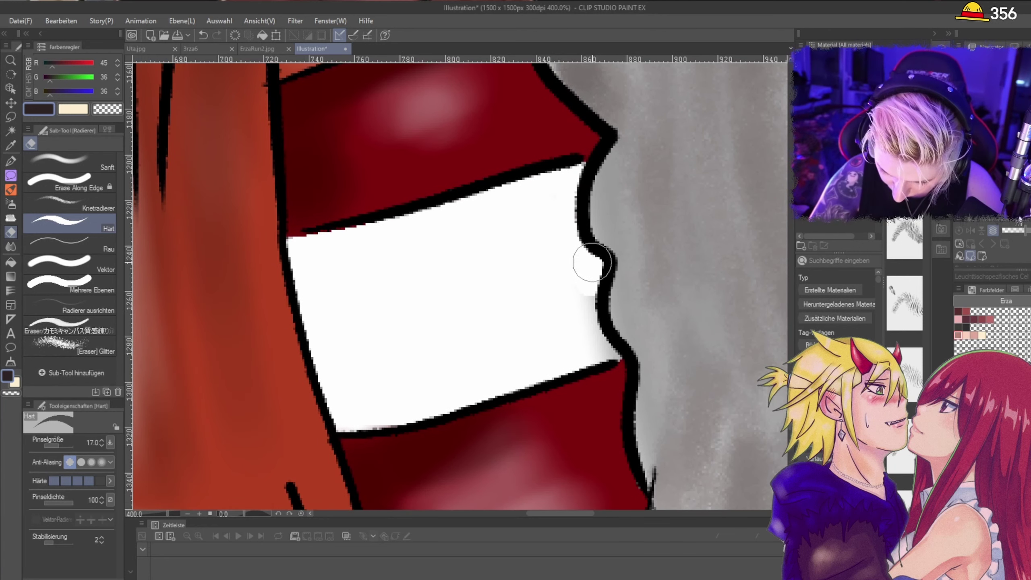
{"action": "mouse_move", "coordinate": [591, 263]}
{"action": "left_mouse_down"}
{"action": "mouse_move", "coordinate": [586, 333]}
{"action": "mouse_move", "coordinate": [603, 346]}
{"action": "mouse_move", "coordinate": [587, 361]}
{"action": "mouse_move", "coordinate": [545, 364]}
{"action": "left_mouse_up"}
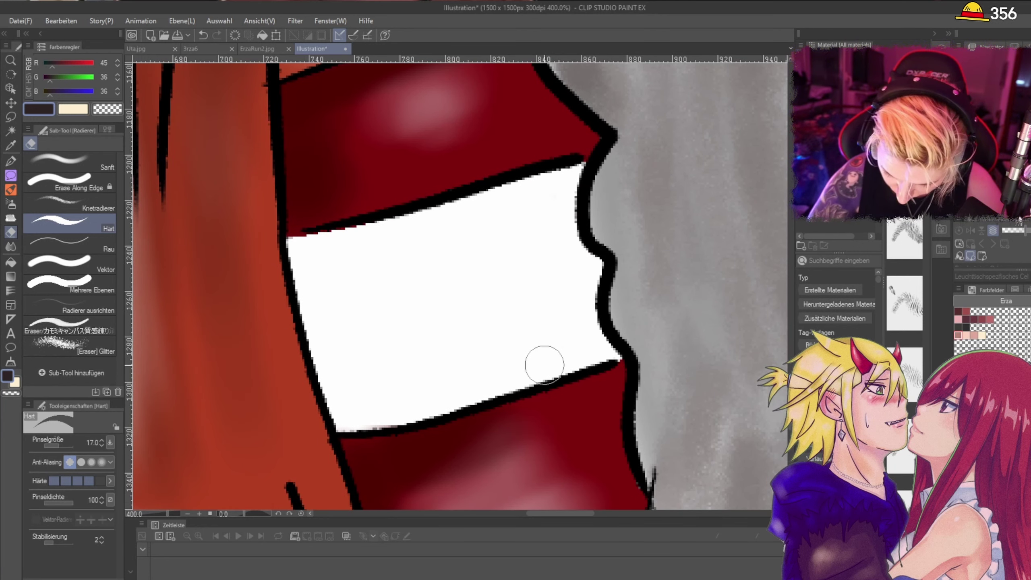
{"action": "scroll", "coordinate": [661, 341], "scroll_direction": "down", "scroll_amount": 9}
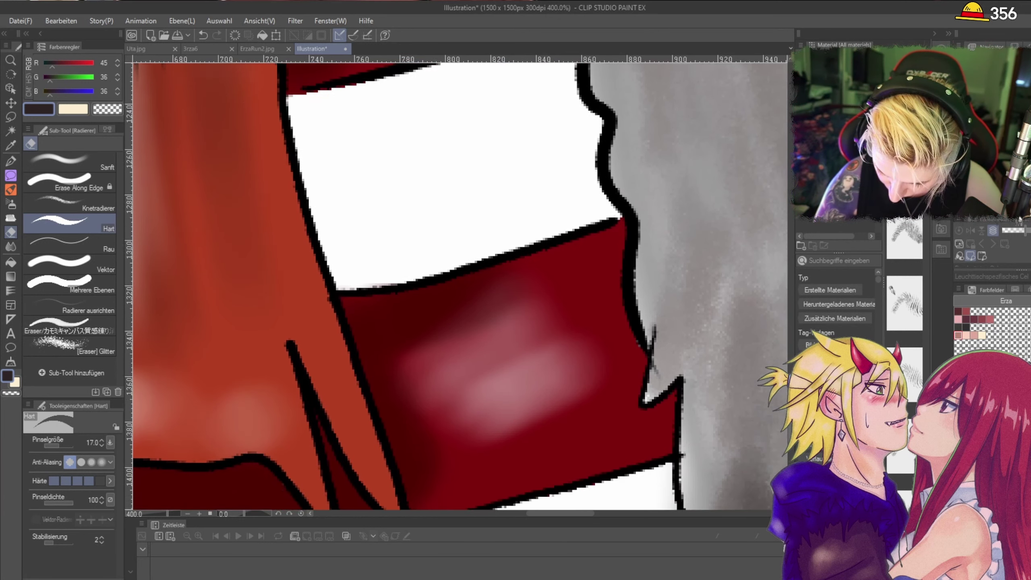
{"action": "mouse_move", "coordinate": [661, 341]}
{"action": "left_mouse_down"}
{"action": "mouse_move", "coordinate": [667, 378]}
{"action": "mouse_move", "coordinate": [677, 364]}
{"action": "mouse_move", "coordinate": [666, 319]}
{"action": "mouse_move", "coordinate": [672, 364]}
{"action": "left_mouse_up"}
{"action": "scroll", "coordinate": [775, 428], "scroll_direction": "down", "scroll_amount": 4}
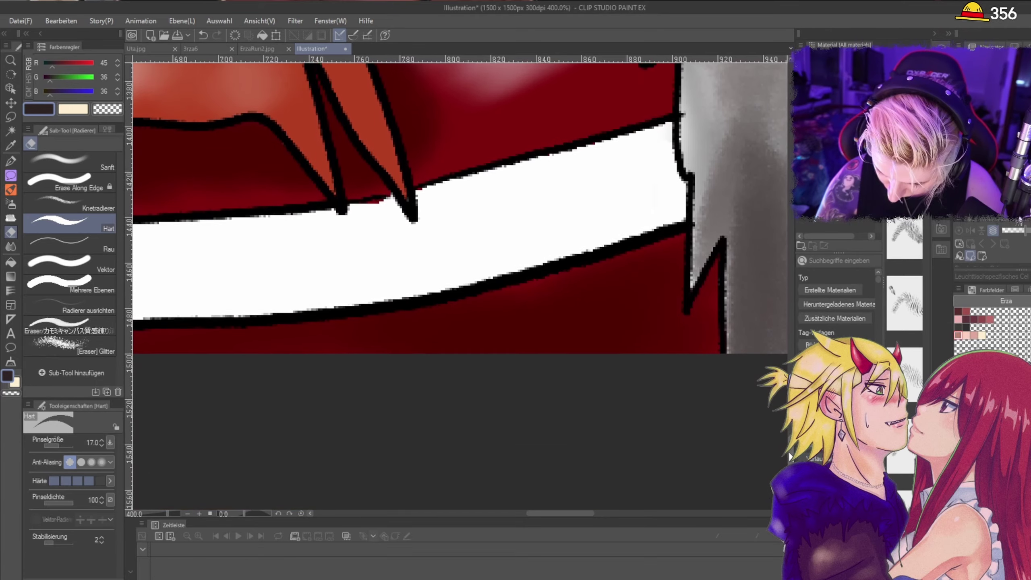
Step: Erase the grey spill from the white shirt stripes along the left fur collar
{"action": "left_click_drag", "start_coordinate": [980, 184], "coordinate": [988, 189]}
{"action": "mouse_move", "coordinate": [400, 325]}
{"action": "left_mouse_down"}
{"action": "mouse_move", "coordinate": [397, 248]}
{"action": "mouse_move", "coordinate": [414, 345]}
{"action": "mouse_move", "coordinate": [426, 277]}
{"action": "left_mouse_up"}
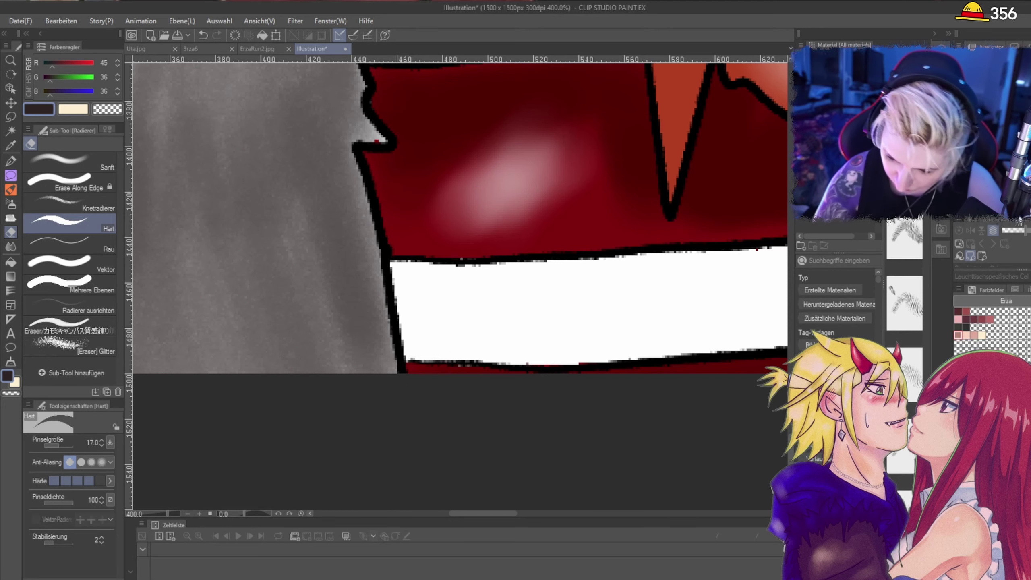
{"action": "left_click_drag", "start_coordinate": [988, 177], "coordinate": [988, 173]}
{"action": "mouse_move", "coordinate": [362, 401]}
{"action": "left_mouse_down"}
{"action": "mouse_move", "coordinate": [349, 381]}
{"action": "mouse_move", "coordinate": [357, 453]}
{"action": "mouse_move", "coordinate": [368, 433]}
{"action": "mouse_move", "coordinate": [384, 449]}
{"action": "left_mouse_up"}
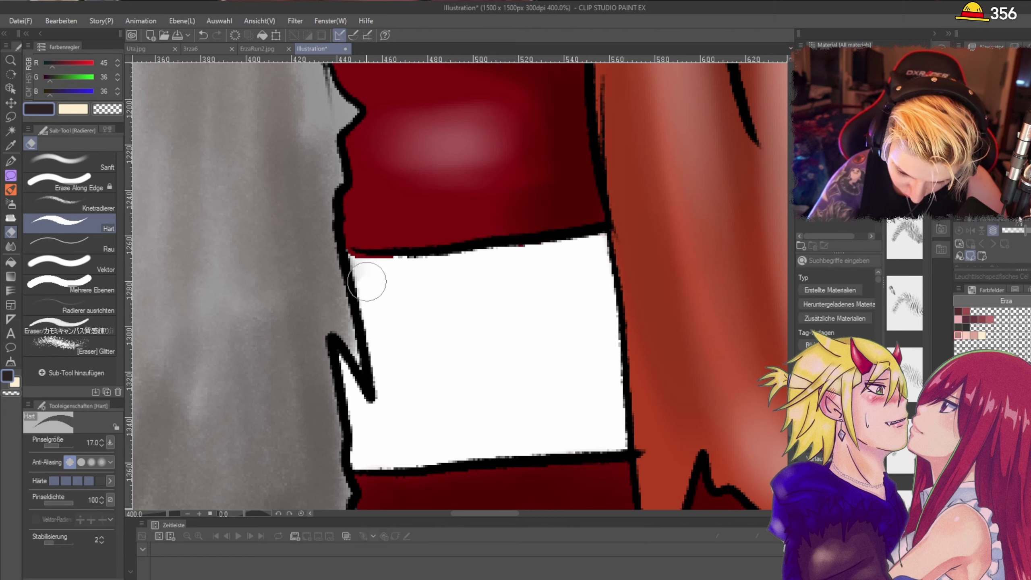
{"action": "left_click_drag", "start_coordinate": [366, 282], "coordinate": [359, 244]}
{"action": "scroll", "coordinate": [394, 206], "scroll_direction": "up", "scroll_amount": 9}
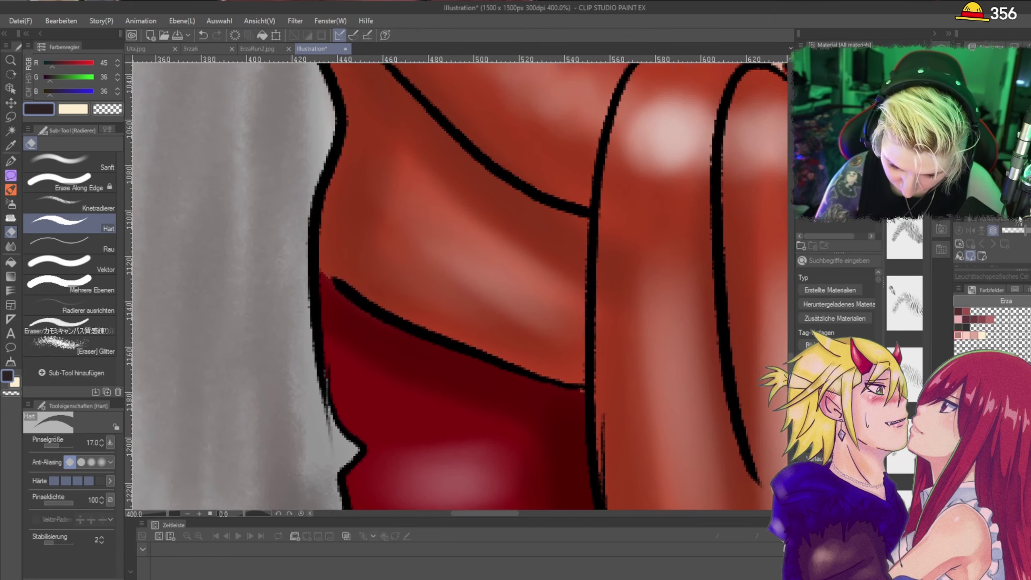
Step: Examine the neck, scarf and fur collar outlines for shading that spills over, comparing close-up and whole-figure views
{"action": "left_click_drag", "start_coordinate": [487, 82], "coordinate": [251, 433]}
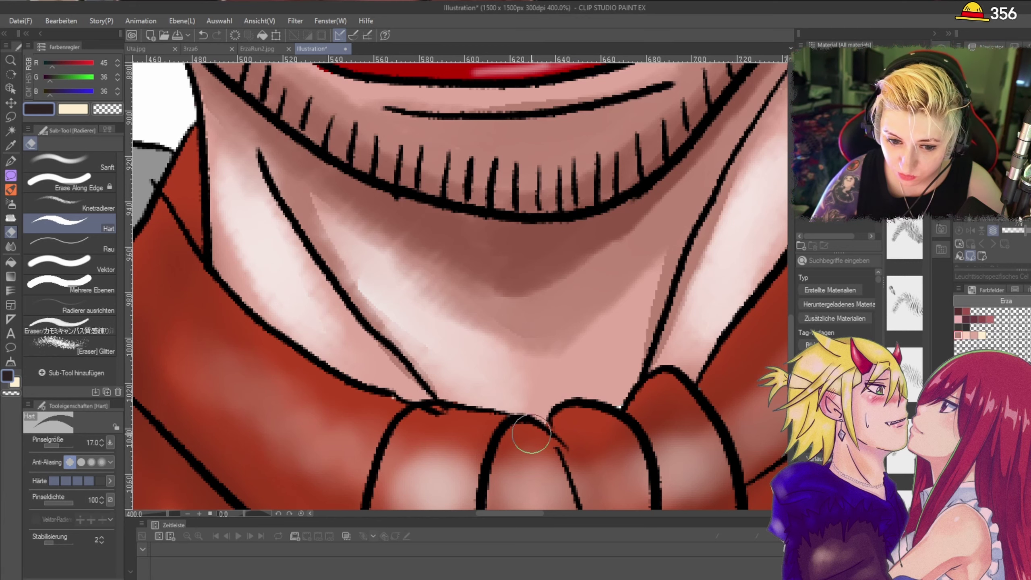
{"action": "scroll", "coordinate": [557, 423], "scroll_direction": "down", "scroll_amount": 5}
{"action": "scroll", "coordinate": [658, 315], "scroll_direction": "up", "scroll_amount": 5}
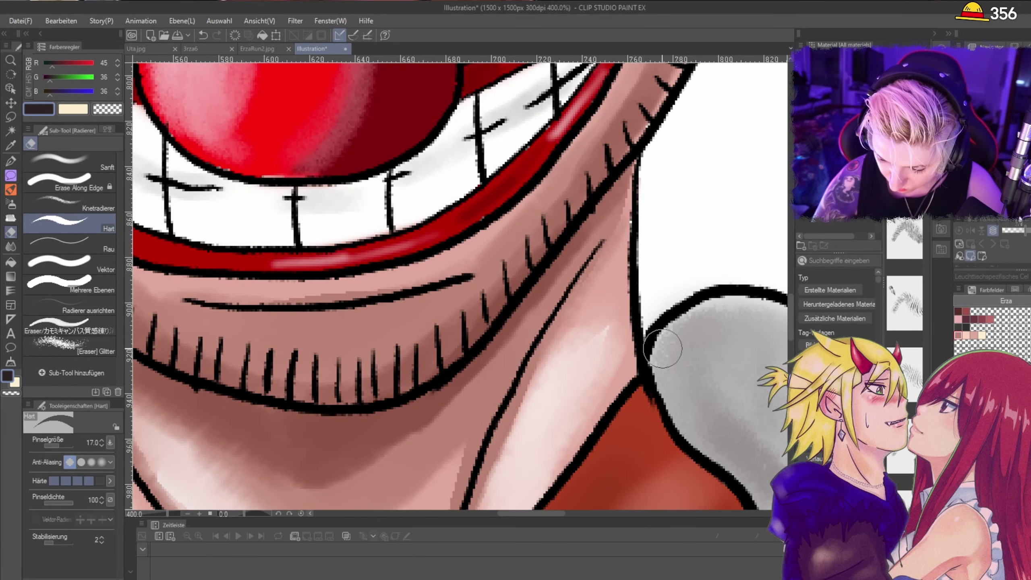
{"action": "scroll", "coordinate": [676, 395], "scroll_direction": "down", "scroll_amount": 6}
{"action": "scroll", "coordinate": [641, 406], "scroll_direction": "up", "scroll_amount": 3}
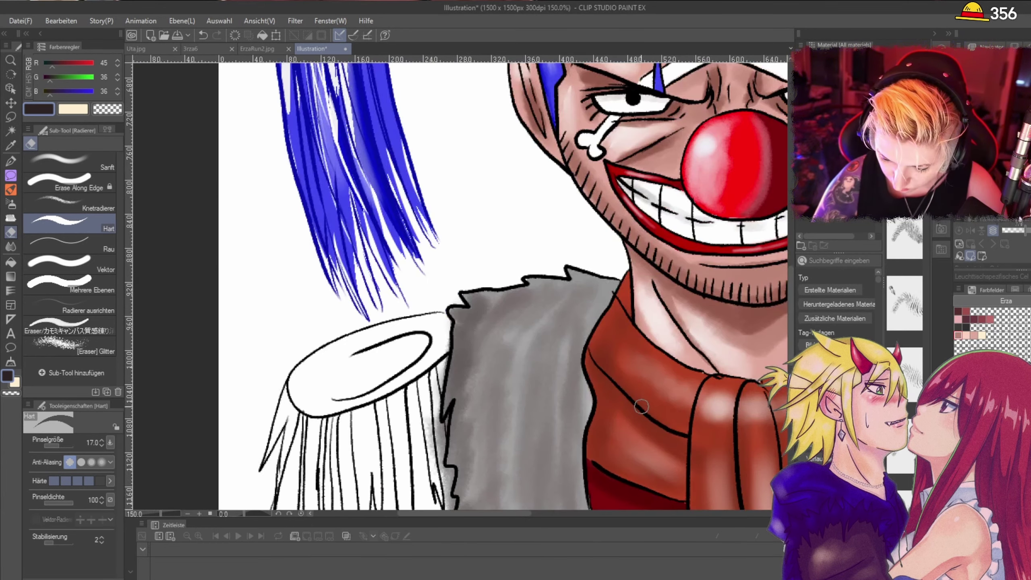
{"action": "scroll", "coordinate": [634, 410], "scroll_direction": "up", "scroll_amount": 3}
{"action": "scroll", "coordinate": [629, 414], "scroll_direction": "down", "scroll_amount": 3}
{"action": "scroll", "coordinate": [629, 414], "scroll_direction": "up", "scroll_amount": 3}
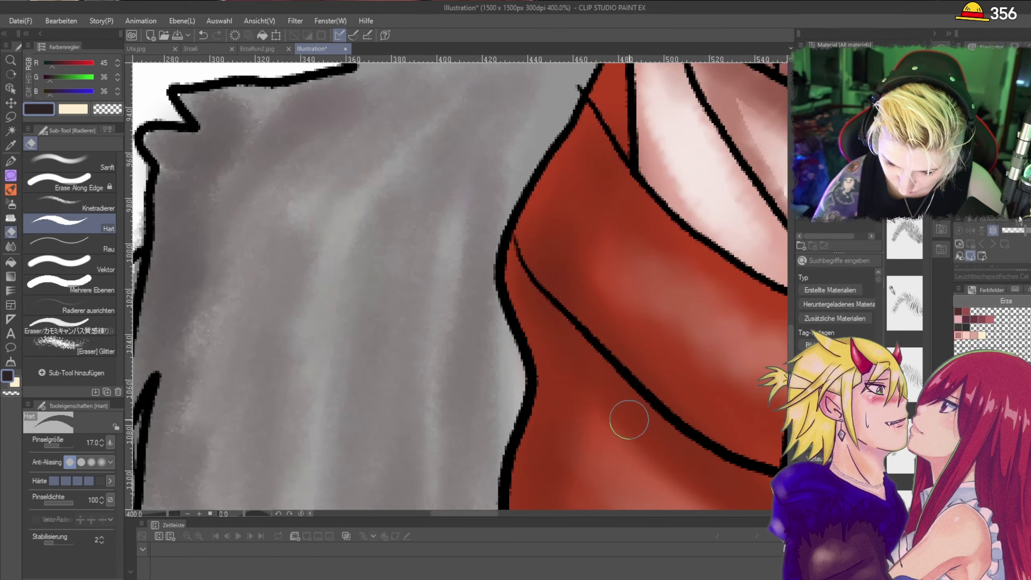
{"action": "scroll", "coordinate": [628, 421], "scroll_direction": "down", "scroll_amount": 2}
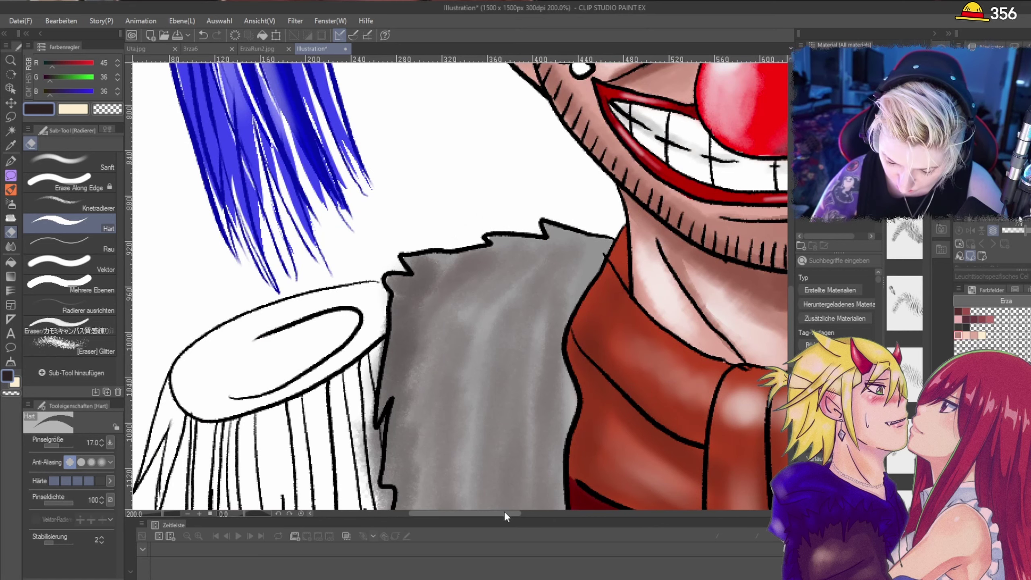
{"action": "left_click_drag", "start_coordinate": [504, 515], "coordinate": [629, 532]}
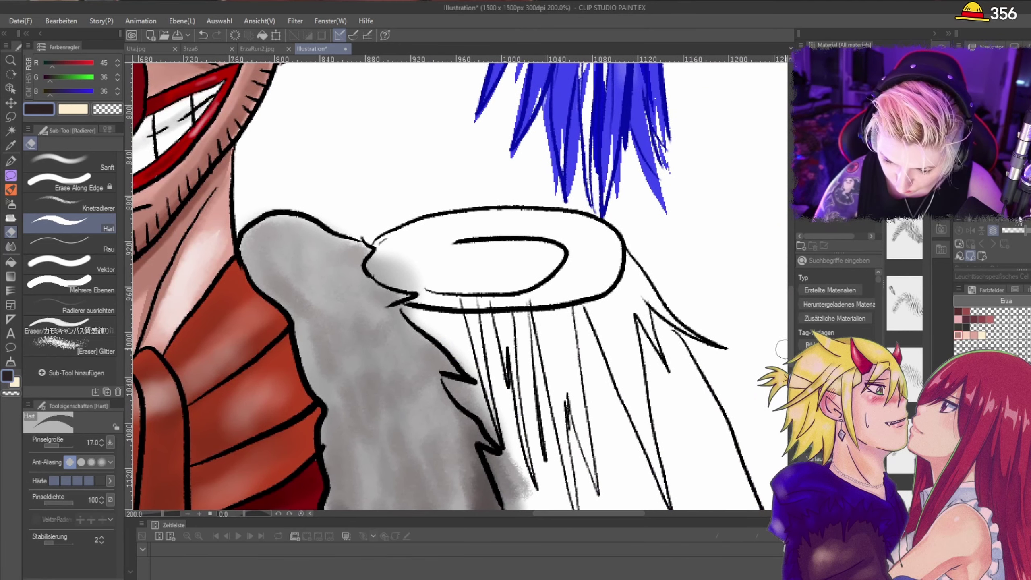
{"action": "scroll", "coordinate": [782, 349], "scroll_direction": "down", "scroll_amount": 2}
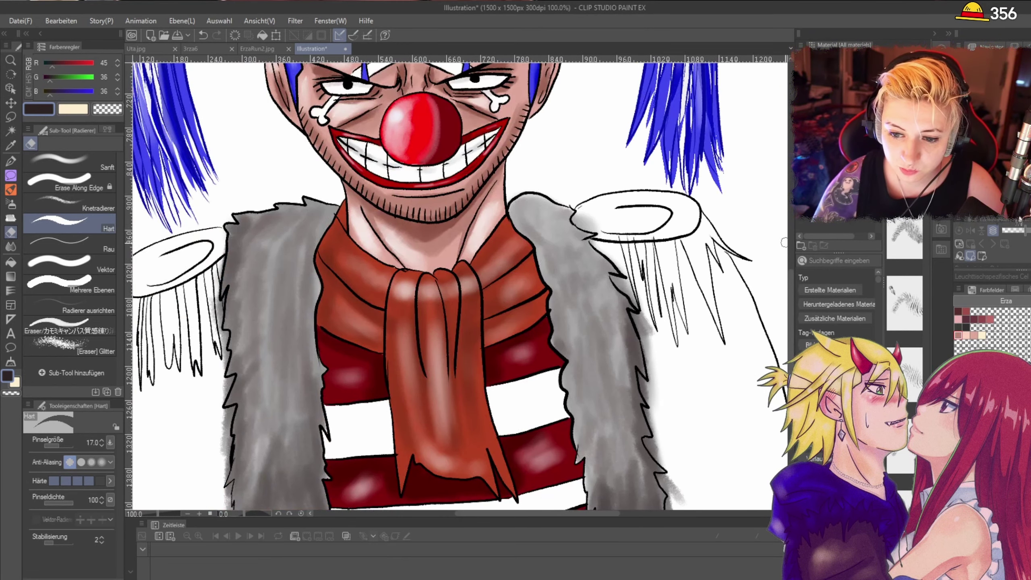
{"action": "scroll", "coordinate": [748, 304], "scroll_direction": "up", "scroll_amount": 1}
{"action": "scroll", "coordinate": [748, 304], "scroll_direction": "down", "scroll_amount": 1}
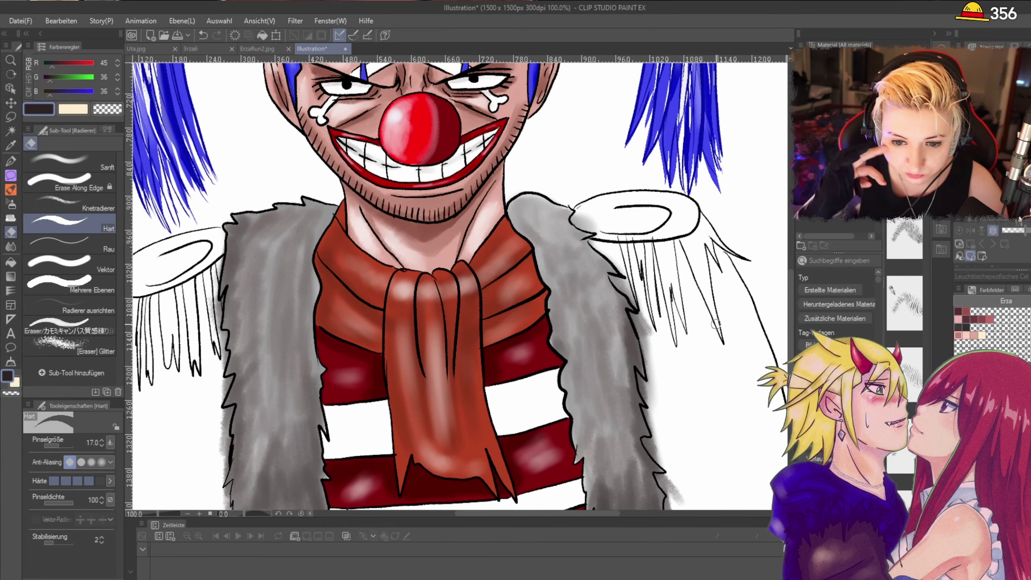
{"action": "scroll", "coordinate": [715, 324], "scroll_direction": "down", "scroll_amount": 1}
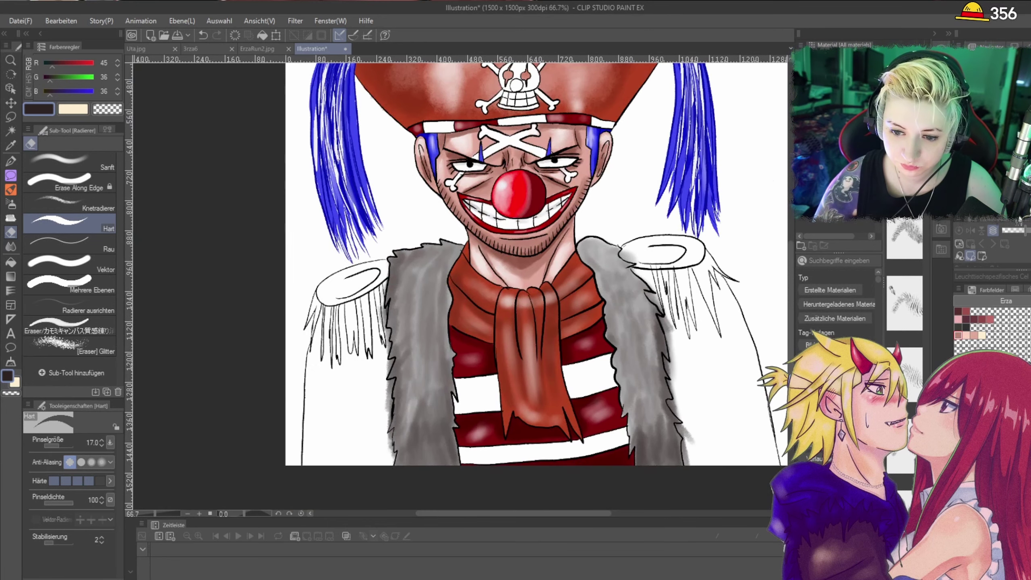
{"action": "scroll", "coordinate": [466, 283], "scroll_direction": "up", "scroll_amount": 1}
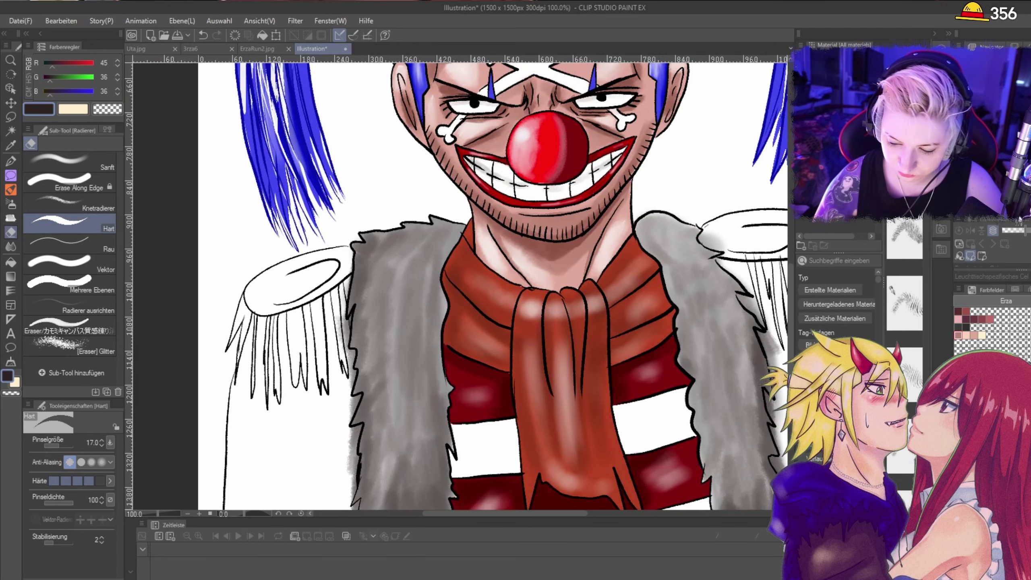
Step: Sample a light grey (RGB 231, 226, 226) beside the left fur collar and return to the ざらざら丸 brush
{"action": "left_click_drag", "start_coordinate": [791, 319], "coordinate": [791, 347]}
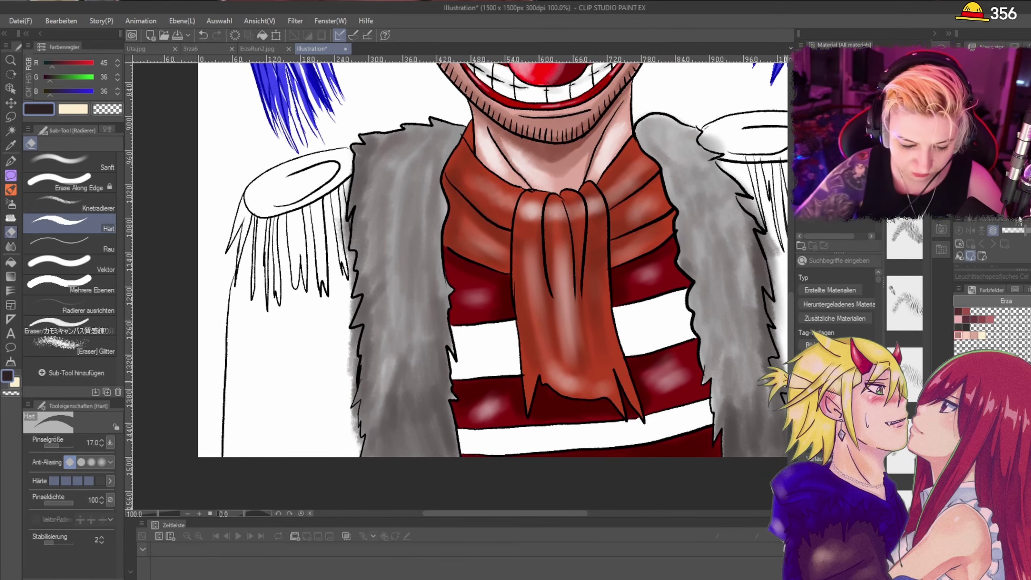
{"action": "left_click", "coordinate": [10, 203]}
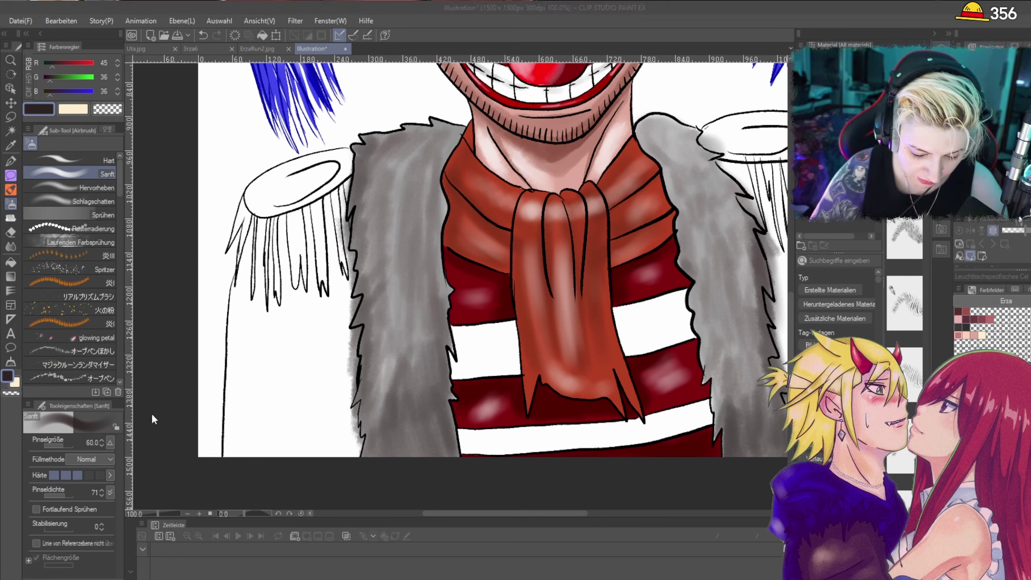
{"action": "left_click", "coordinate": [350, 415], "text": "alt"}
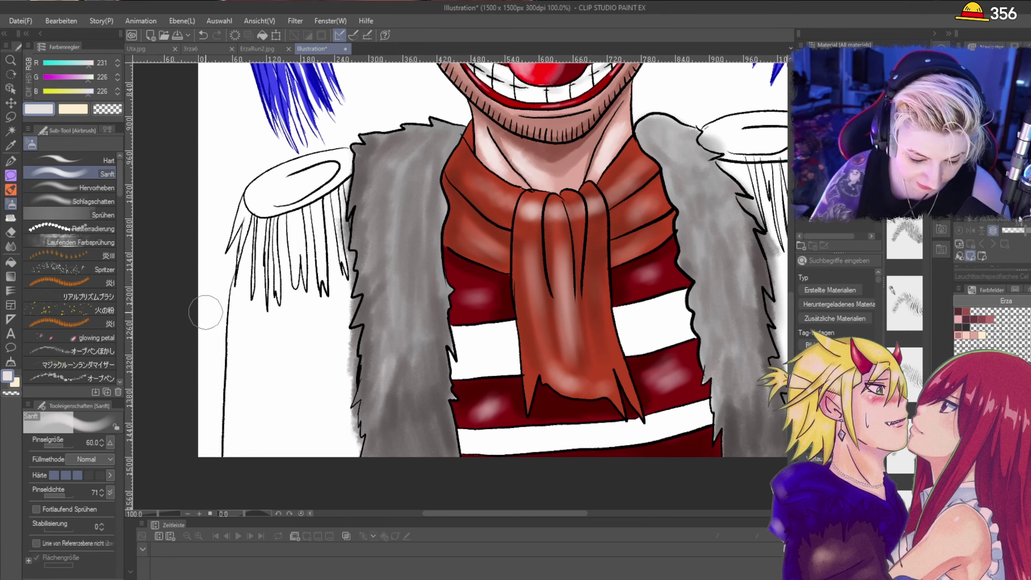
{"action": "left_click", "coordinate": [10, 162]}
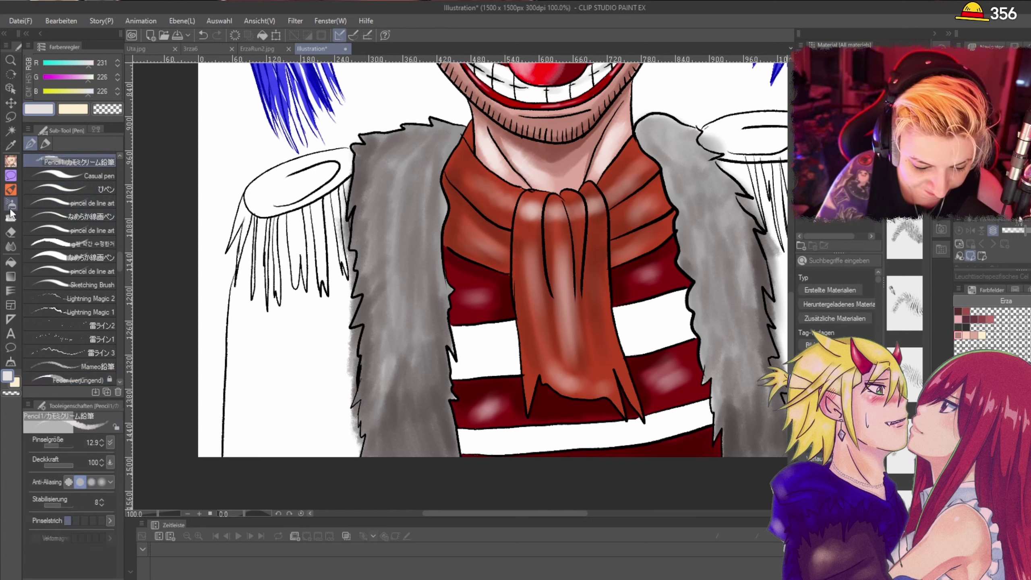
{"action": "left_click", "coordinate": [10, 208]}
{"action": "left_click", "coordinate": [10, 219]}
{"action": "left_click", "coordinate": [11, 207]}
{"action": "left_click", "coordinate": [11, 190]}
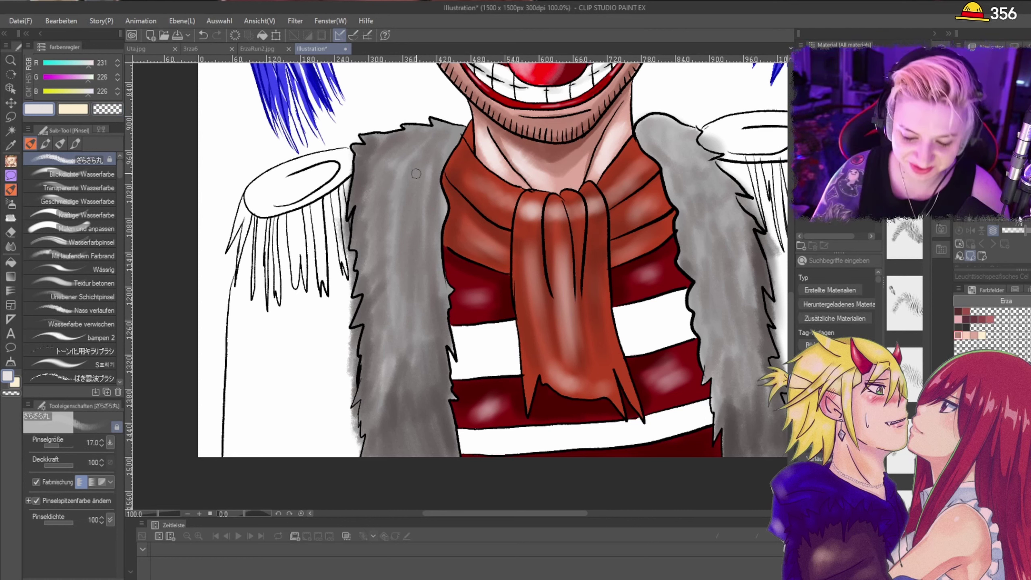
Step: Enlarge the brush to 60 and paint light grey highlights down the upper and middle parts of both fur collar sides
{"action": "key", "text": "bracketright"}
{"action": "key", "text": "bracketright"}
{"action": "key", "text": "bracketright"}
{"action": "key", "text": "bracketright"}
{"action": "key", "text": "bracketright"}
{"action": "key", "text": "bracketright"}
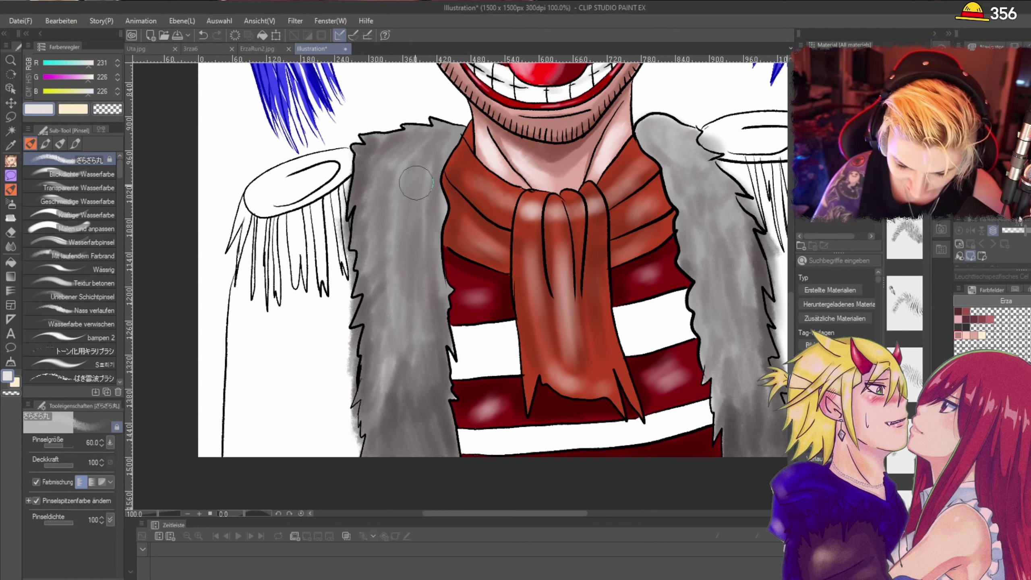
{"action": "mouse_move", "coordinate": [409, 185]}
{"action": "left_mouse_down"}
{"action": "mouse_move", "coordinate": [375, 190]}
{"action": "mouse_move", "coordinate": [378, 173]}
{"action": "mouse_move", "coordinate": [368, 188]}
{"action": "mouse_move", "coordinate": [383, 270]}
{"action": "mouse_move", "coordinate": [405, 198]}
{"action": "mouse_move", "coordinate": [414, 219]}
{"action": "mouse_move", "coordinate": [386, 301]}
{"action": "left_mouse_up"}
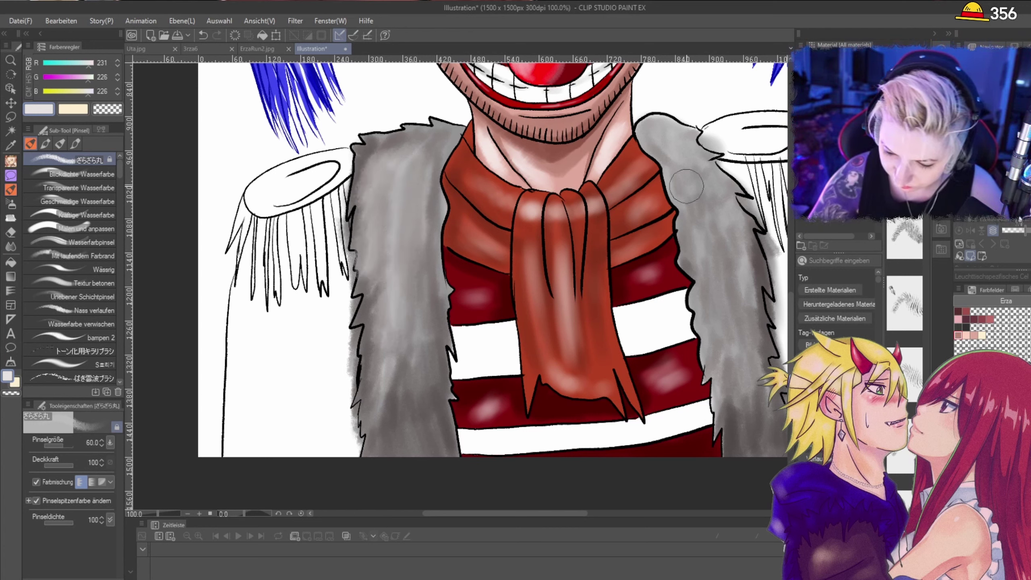
{"action": "mouse_move", "coordinate": [686, 188]}
{"action": "left_mouse_down"}
{"action": "mouse_move", "coordinate": [677, 156]}
{"action": "mouse_move", "coordinate": [739, 228]}
{"action": "mouse_move", "coordinate": [693, 222]}
{"action": "mouse_move", "coordinate": [705, 266]}
{"action": "mouse_move", "coordinate": [716, 231]}
{"action": "mouse_move", "coordinate": [727, 278]}
{"action": "mouse_move", "coordinate": [712, 246]}
{"action": "mouse_move", "coordinate": [720, 233]}
{"action": "mouse_move", "coordinate": [748, 260]}
{"action": "mouse_move", "coordinate": [738, 285]}
{"action": "mouse_move", "coordinate": [720, 225]}
{"action": "left_mouse_up"}
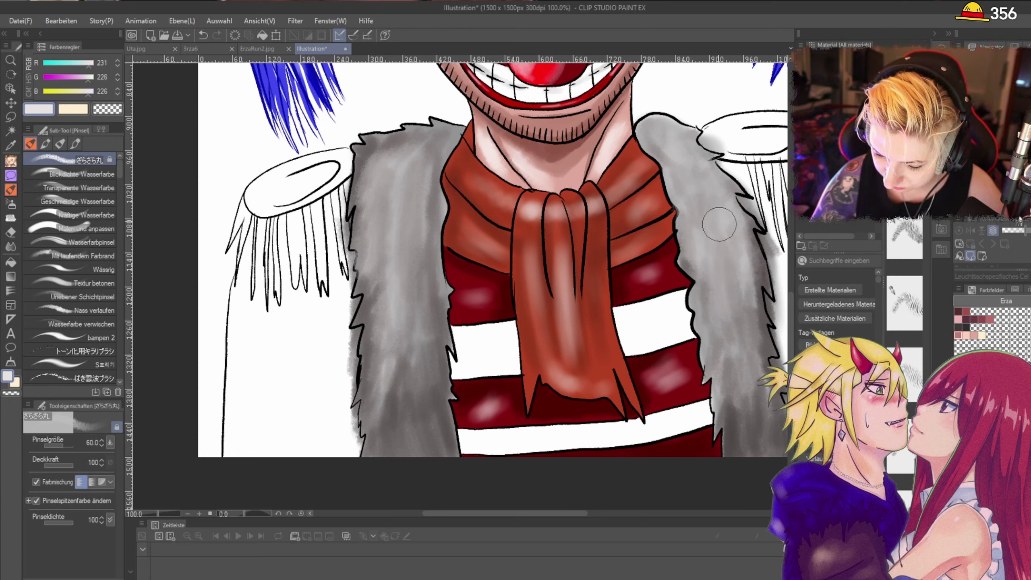
{"action": "mouse_move", "coordinate": [426, 155]}
{"action": "left_mouse_down"}
{"action": "mouse_move", "coordinate": [406, 201]}
{"action": "mouse_move", "coordinate": [405, 168]}
{"action": "mouse_move", "coordinate": [381, 195]}
{"action": "mouse_move", "coordinate": [389, 158]}
{"action": "mouse_move", "coordinate": [373, 159]}
{"action": "mouse_move", "coordinate": [422, 173]}
{"action": "mouse_move", "coordinate": [416, 241]}
{"action": "mouse_move", "coordinate": [388, 244]}
{"action": "mouse_move", "coordinate": [375, 260]}
{"action": "mouse_move", "coordinate": [431, 153]}
{"action": "mouse_move", "coordinate": [386, 236]}
{"action": "mouse_move", "coordinate": [376, 340]}
{"action": "left_mouse_up"}
{"action": "mouse_move", "coordinate": [689, 175]}
{"action": "left_mouse_down"}
{"action": "mouse_move", "coordinate": [663, 144]}
{"action": "mouse_move", "coordinate": [728, 206]}
{"action": "mouse_move", "coordinate": [701, 222]}
{"action": "mouse_move", "coordinate": [693, 251]}
{"action": "mouse_move", "coordinate": [712, 195]}
{"action": "mouse_move", "coordinate": [754, 267]}
{"action": "left_mouse_up"}
{"action": "scroll", "coordinate": [754, 267], "scroll_direction": "down", "scroll_amount": 2}
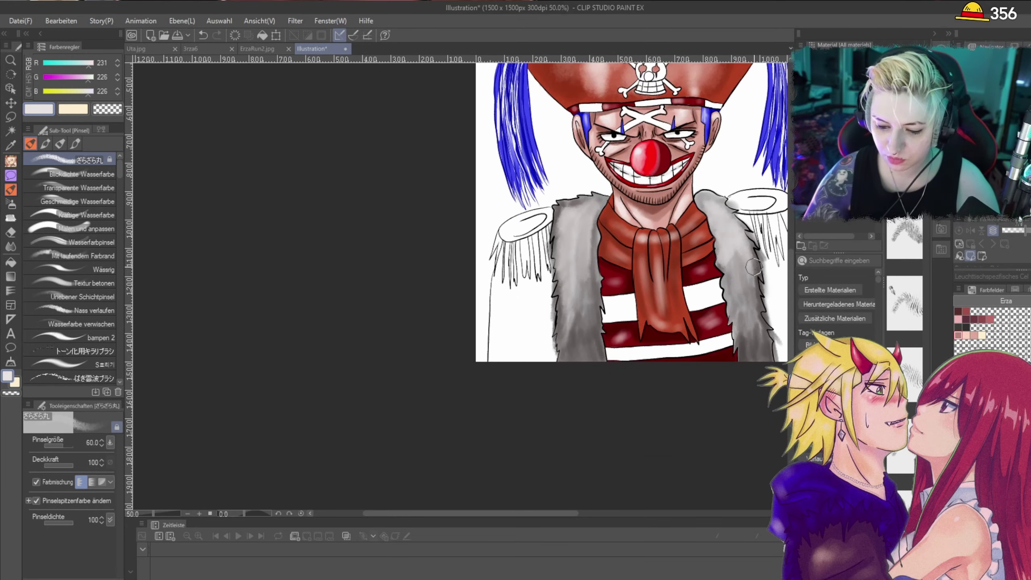
Step: Set the colour to brown (RGB 166, 94, 5) and switch to lasso fill sub-tool 1 for the coat
{"action": "left_click_drag", "start_coordinate": [498, 513], "coordinate": [560, 513]}
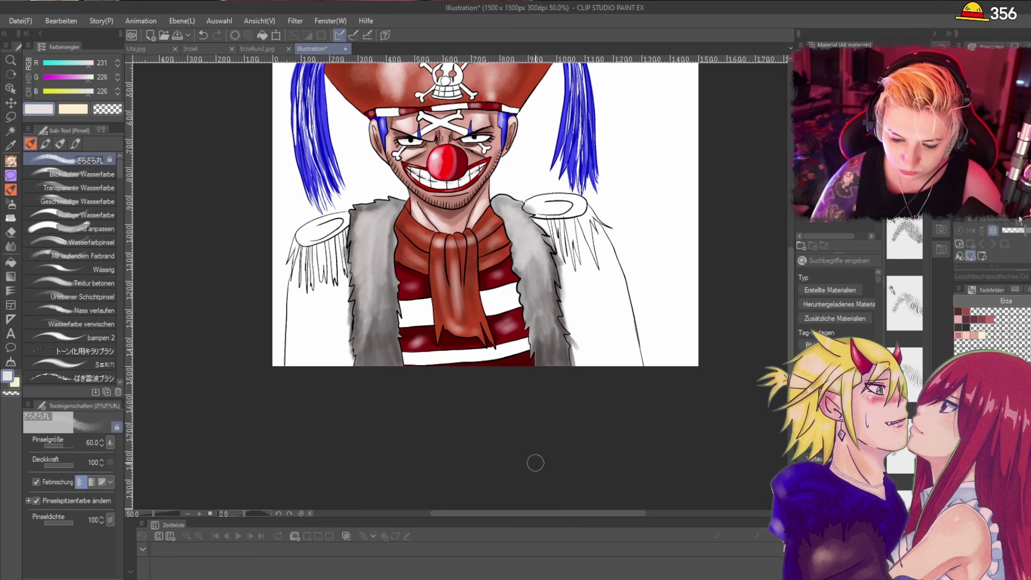
{"action": "left_click", "coordinate": [10, 116]}
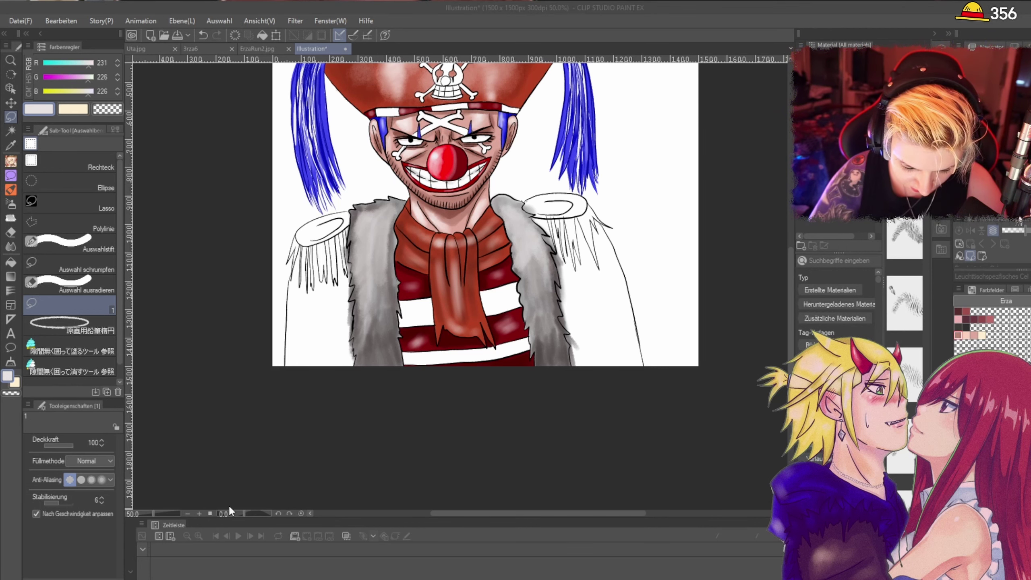
{"action": "scroll", "coordinate": [341, 228], "scroll_direction": "up", "scroll_amount": 5}
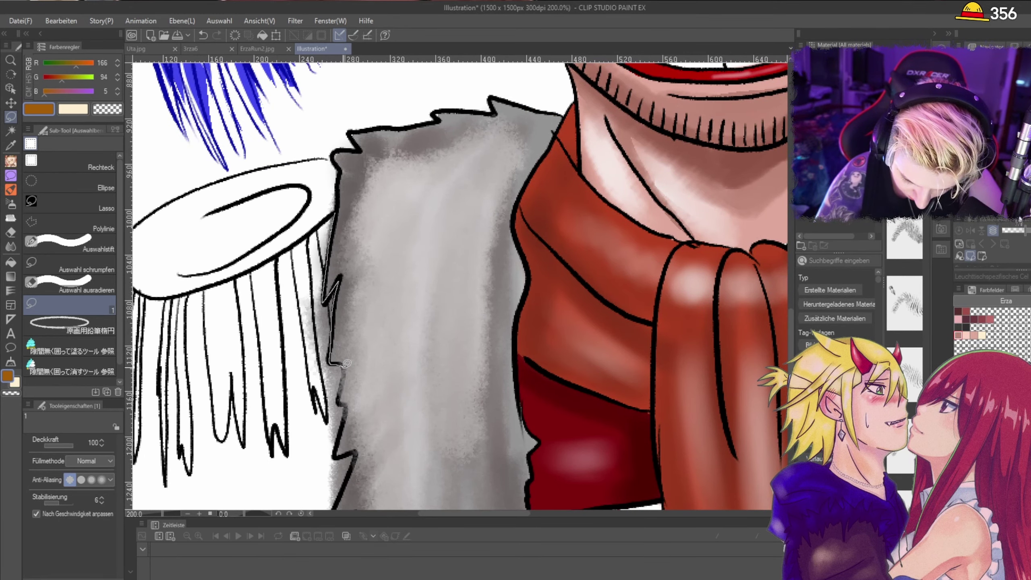
Step: Try filling the coat area along the left fur collar's outer edge with brown lasso shapes
{"action": "mouse_move", "coordinate": [333, 458]}
{"action": "left_mouse_down"}
{"action": "mouse_move", "coordinate": [298, 252]}
{"action": "mouse_move", "coordinate": [342, 180]}
{"action": "left_mouse_up"}
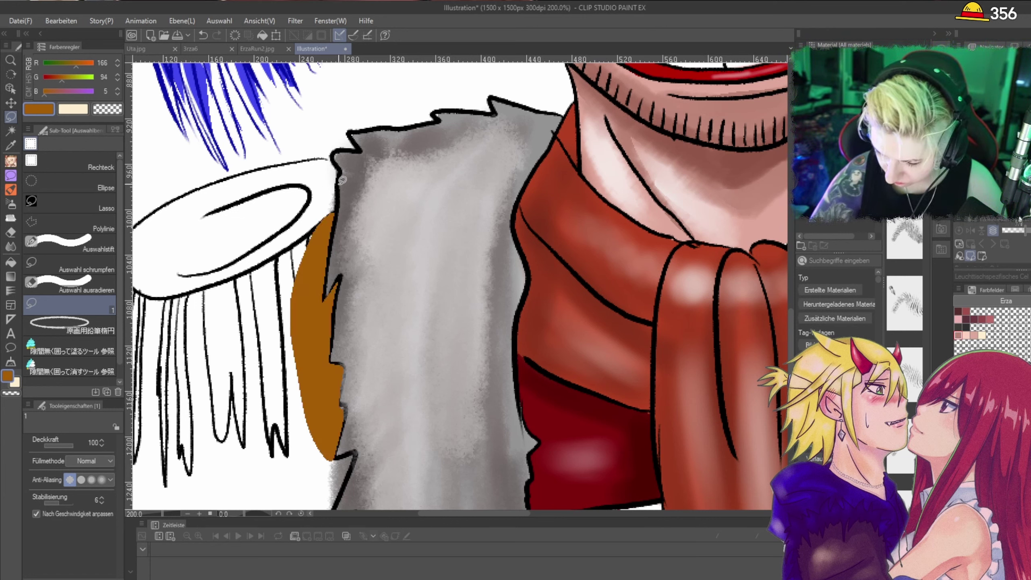
{"action": "key", "text": "ctrl+z"}
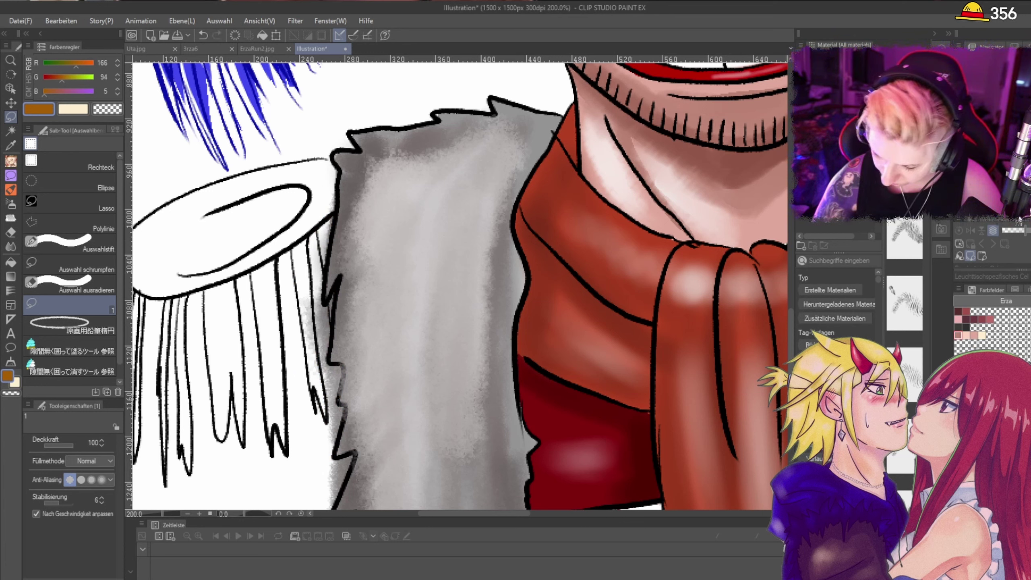
{"action": "left_click_drag", "start_coordinate": [340, 279], "coordinate": [334, 361]}
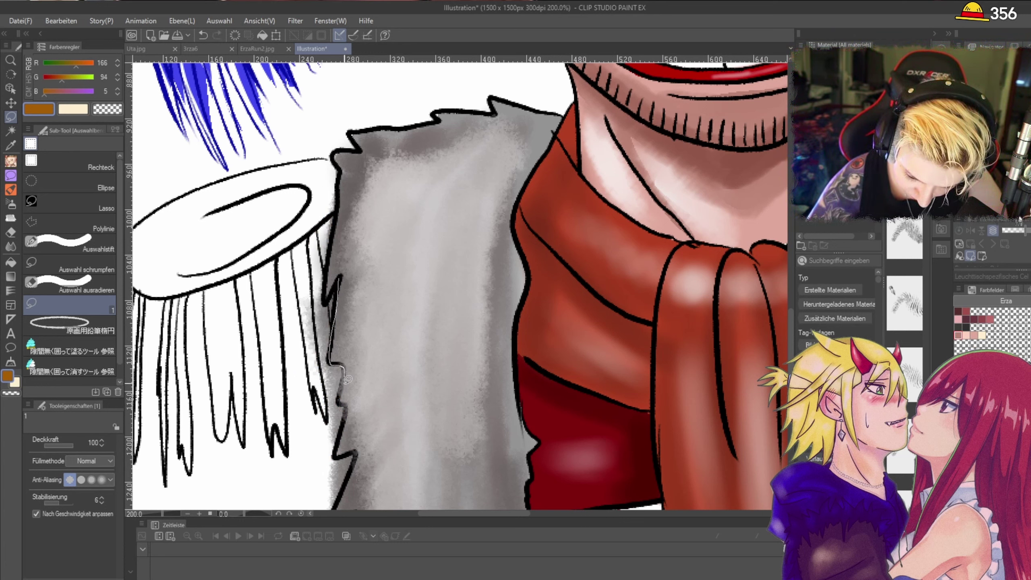
{"action": "mouse_move", "coordinate": [326, 440]}
{"action": "left_mouse_down"}
{"action": "mouse_move", "coordinate": [312, 309]}
{"action": "mouse_move", "coordinate": [339, 281]}
{"action": "left_mouse_up"}
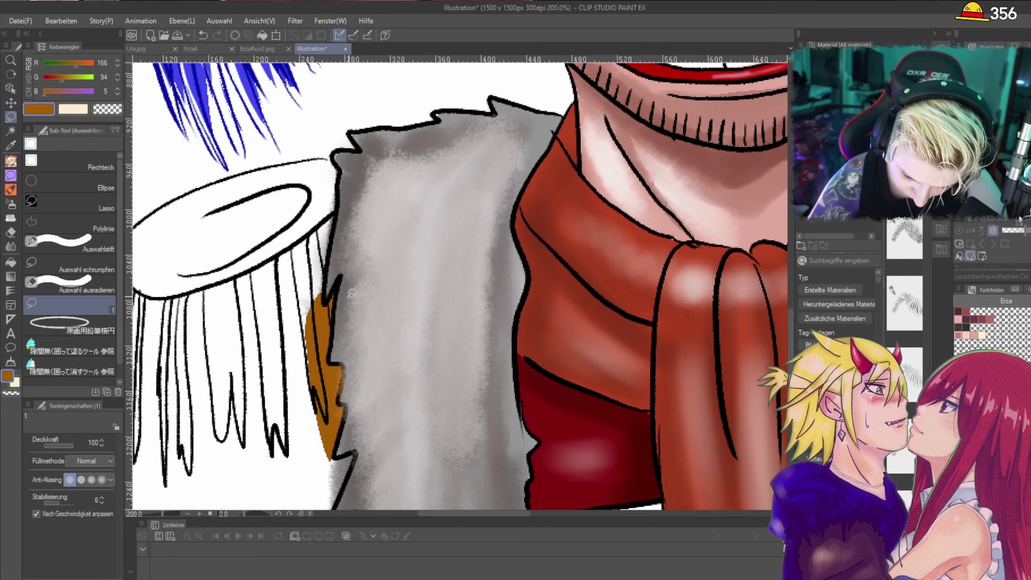
{"action": "scroll", "coordinate": [351, 349], "scroll_direction": "down", "scroll_amount": 3}
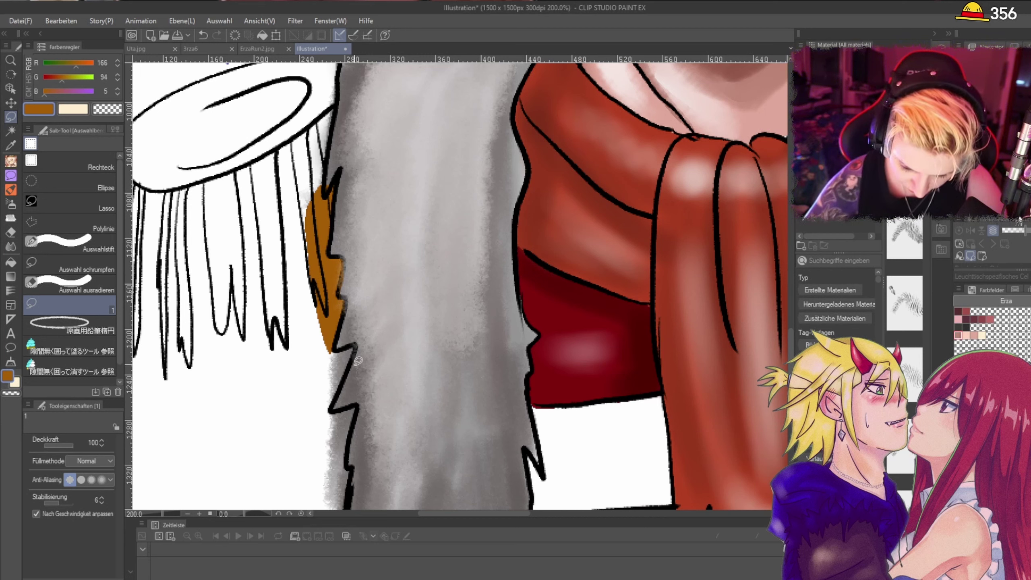
{"action": "left_click_drag", "start_coordinate": [353, 405], "coordinate": [340, 389]}
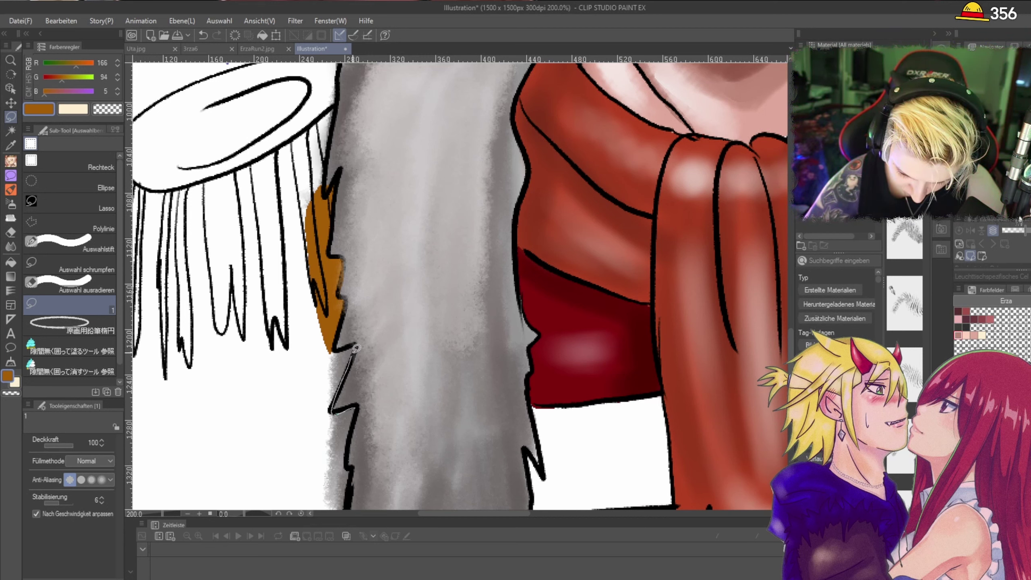
{"action": "left_click_drag", "start_coordinate": [356, 348], "coordinate": [351, 354]}
{"action": "key", "text": "ctrl+z"}
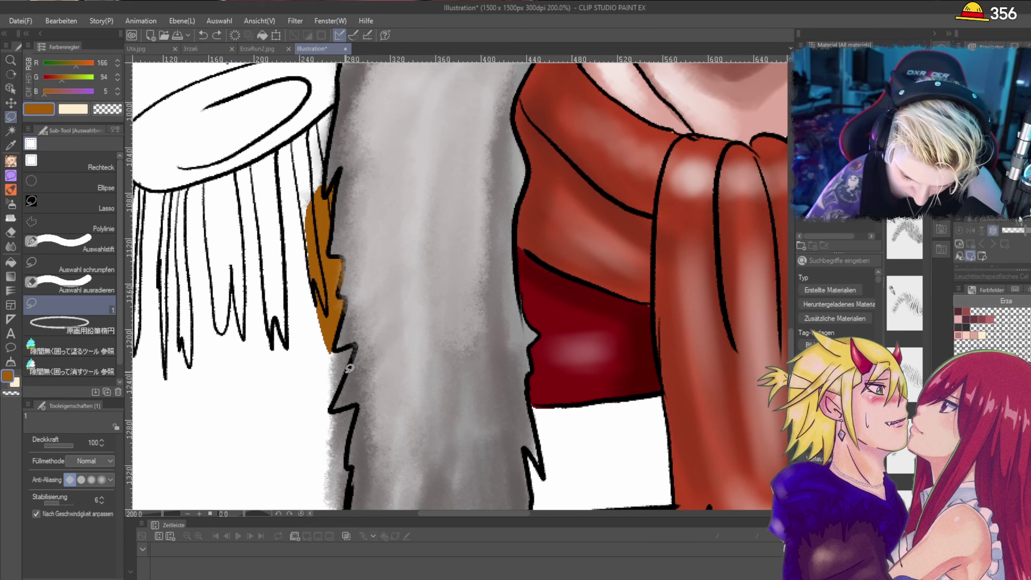
{"action": "left_click_drag", "start_coordinate": [357, 406], "coordinate": [332, 405]}
{"action": "mouse_move", "coordinate": [355, 352]}
{"action": "left_mouse_down"}
{"action": "mouse_move", "coordinate": [311, 353]}
{"action": "mouse_move", "coordinate": [283, 451]}
{"action": "mouse_move", "coordinate": [332, 414]}
{"action": "left_mouse_up"}
{"action": "scroll", "coordinate": [344, 414], "scroll_direction": "down", "scroll_amount": 2}
{"action": "scroll", "coordinate": [347, 413], "scroll_direction": "down", "scroll_amount": 1}
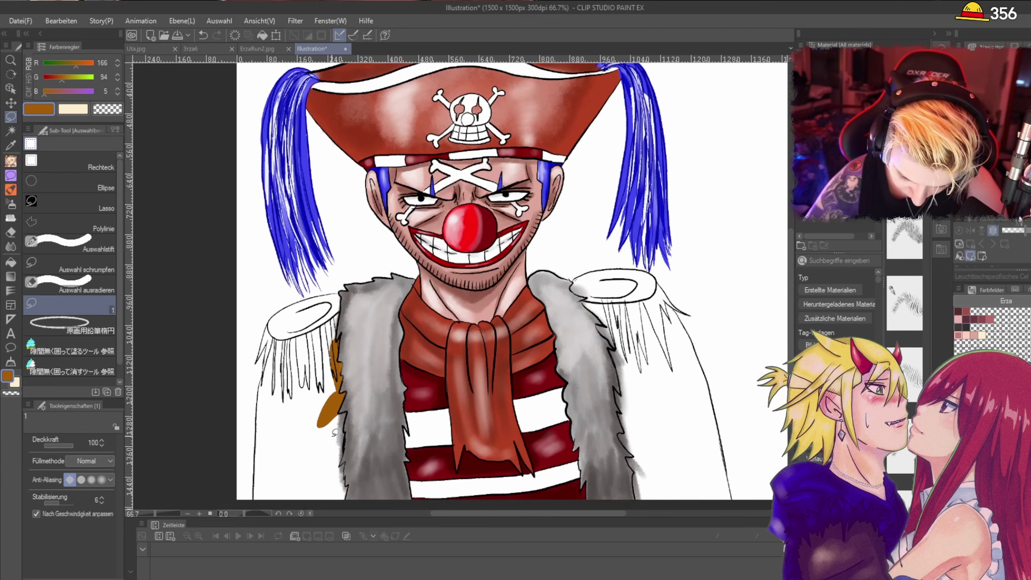
{"action": "scroll", "coordinate": [341, 408], "scroll_direction": "up", "scroll_amount": 1}
{"action": "scroll", "coordinate": [338, 405], "scroll_direction": "down", "scroll_amount": 1}
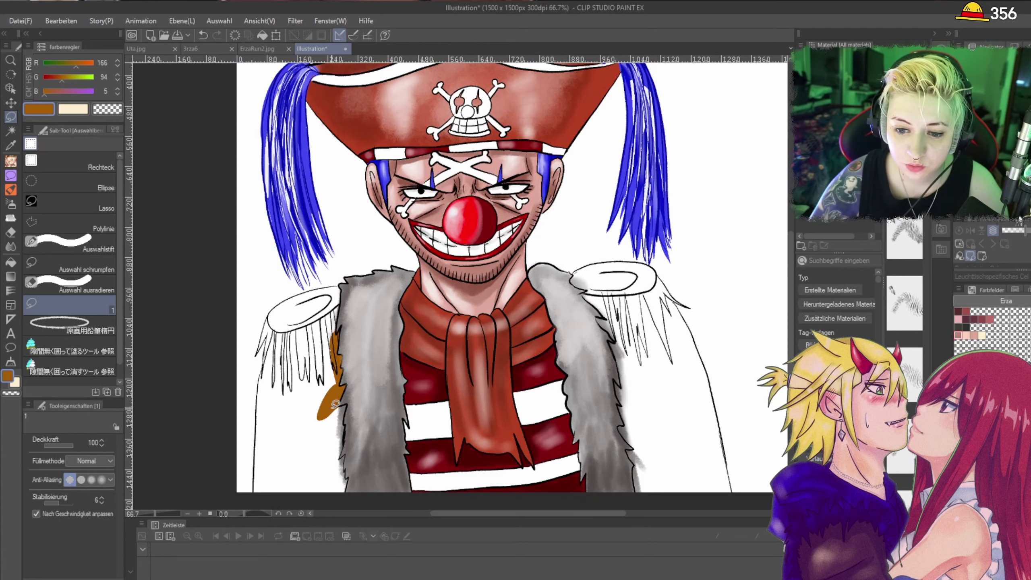
{"action": "mouse_move", "coordinate": [336, 404]}
{"action": "left_mouse_down"}
{"action": "mouse_move", "coordinate": [382, 366]}
{"action": "mouse_move", "coordinate": [392, 329]}
{"action": "mouse_move", "coordinate": [389, 344]}
{"action": "left_mouse_up"}
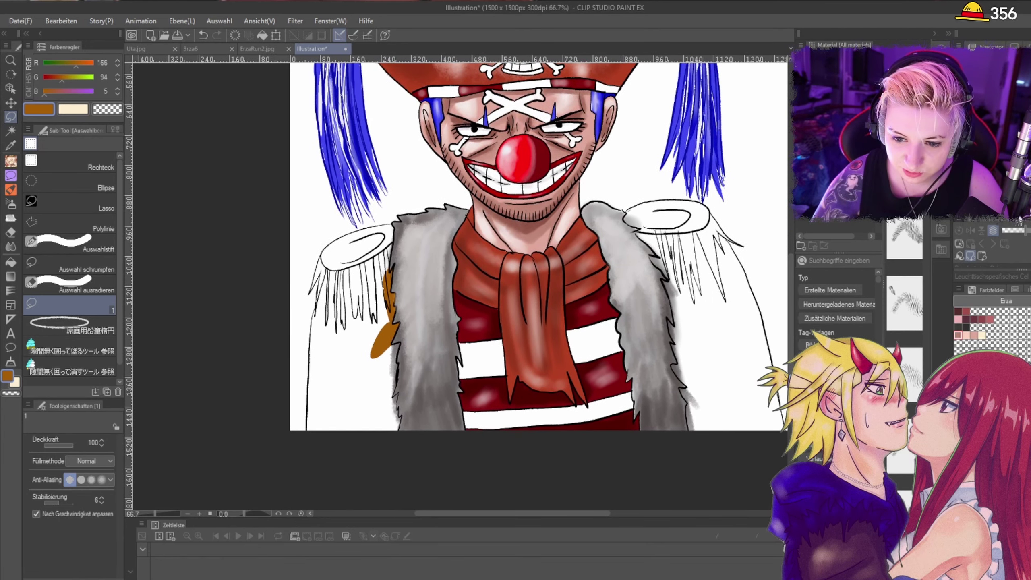
{"action": "scroll", "coordinate": [348, 222], "scroll_direction": "up", "scroll_amount": 2}
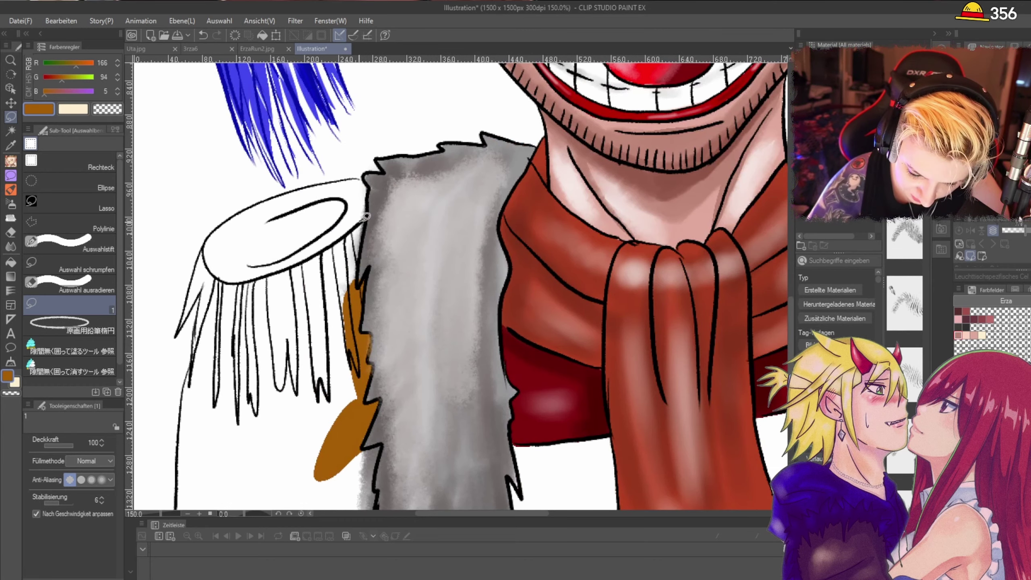
Step: Try filling the left epaulette's fringe with brown, and undo the brown fills made so far
{"action": "mouse_move", "coordinate": [255, 313]}
{"action": "left_mouse_down"}
{"action": "mouse_move", "coordinate": [298, 392]}
{"action": "mouse_move", "coordinate": [338, 343]}
{"action": "left_mouse_up"}
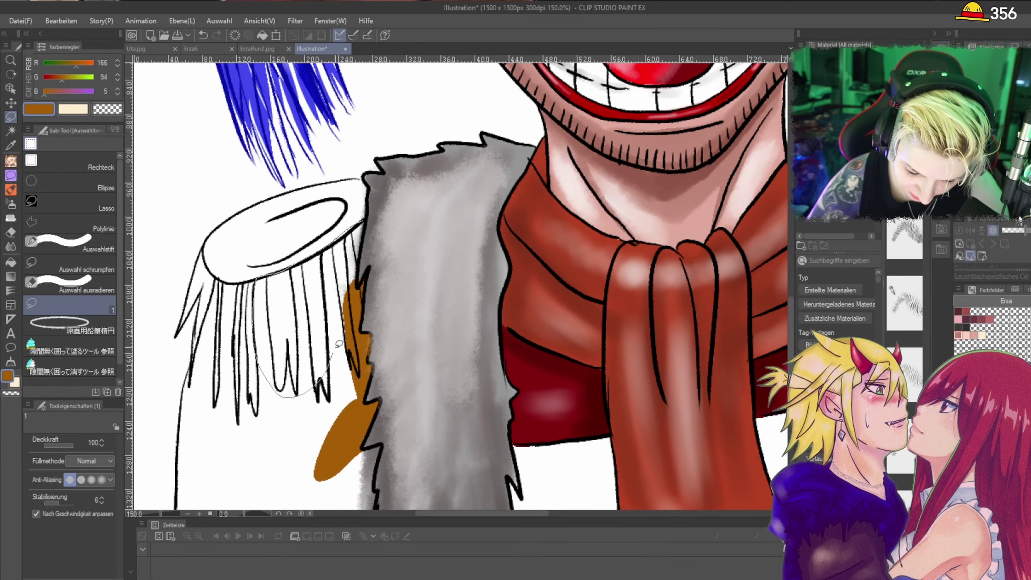
{"action": "left_click_drag", "start_coordinate": [361, 240], "coordinate": [367, 216]}
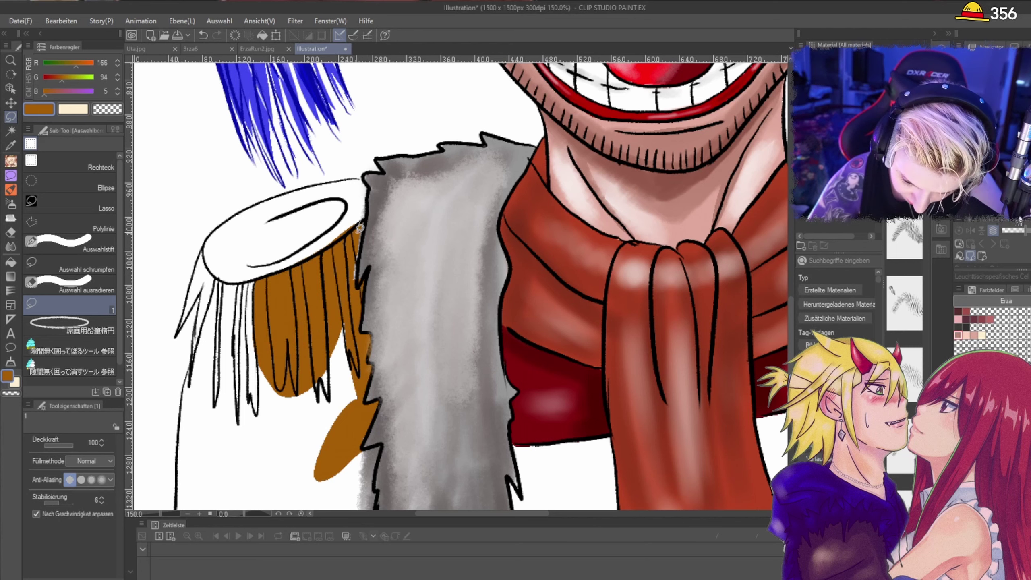
{"action": "left_click_drag", "start_coordinate": [359, 254], "coordinate": [363, 220]}
{"action": "scroll", "coordinate": [364, 225], "scroll_direction": "up", "scroll_amount": 1}
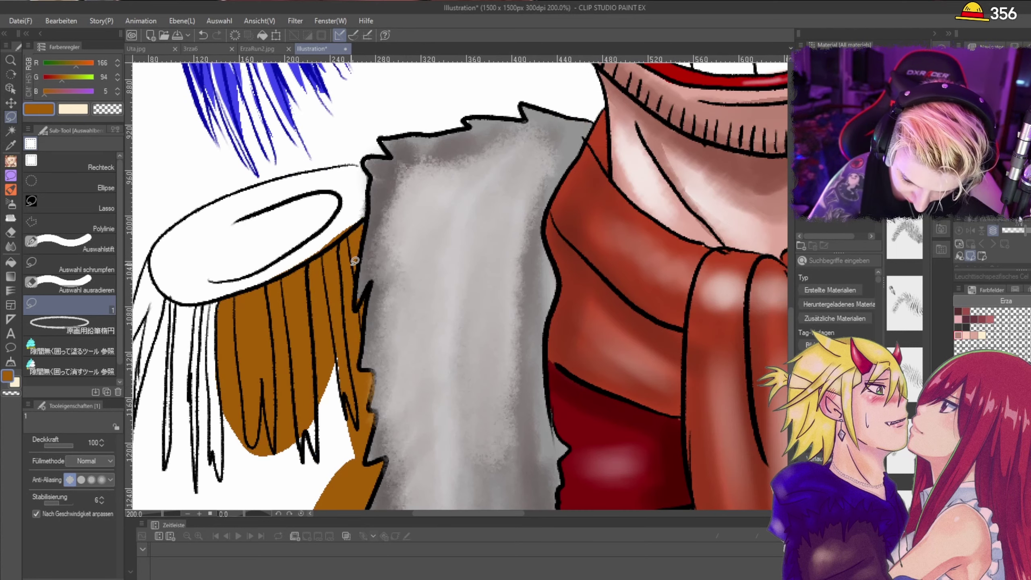
{"action": "left_click_drag", "start_coordinate": [334, 327], "coordinate": [336, 319]}
{"action": "scroll", "coordinate": [335, 319], "scroll_direction": "down", "scroll_amount": 3}
{"action": "scroll", "coordinate": [333, 424], "scroll_direction": "up", "scroll_amount": 2}
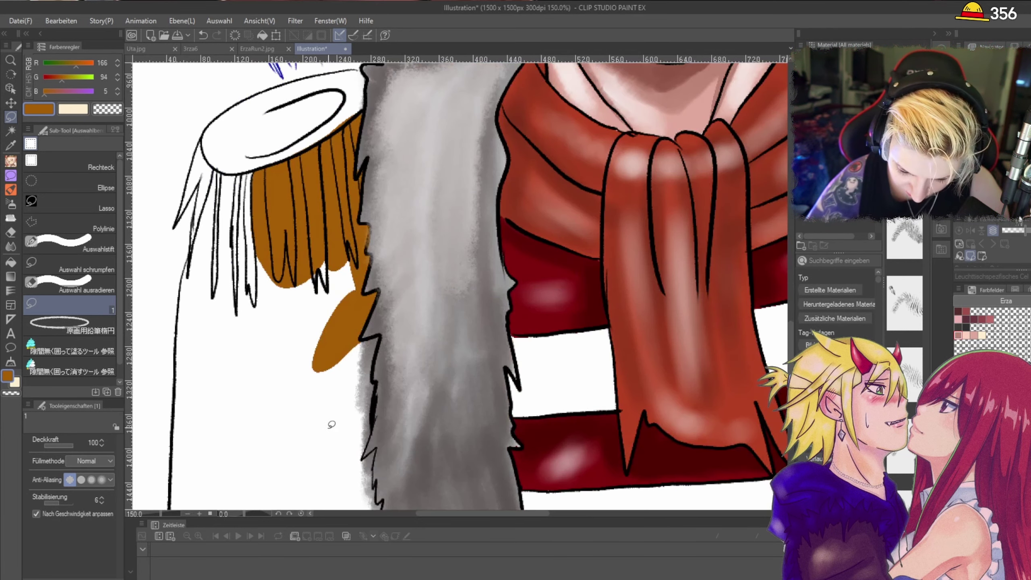
{"action": "key", "text": "ctrl+z"}
{"action": "key", "text": "ctrl+z"}
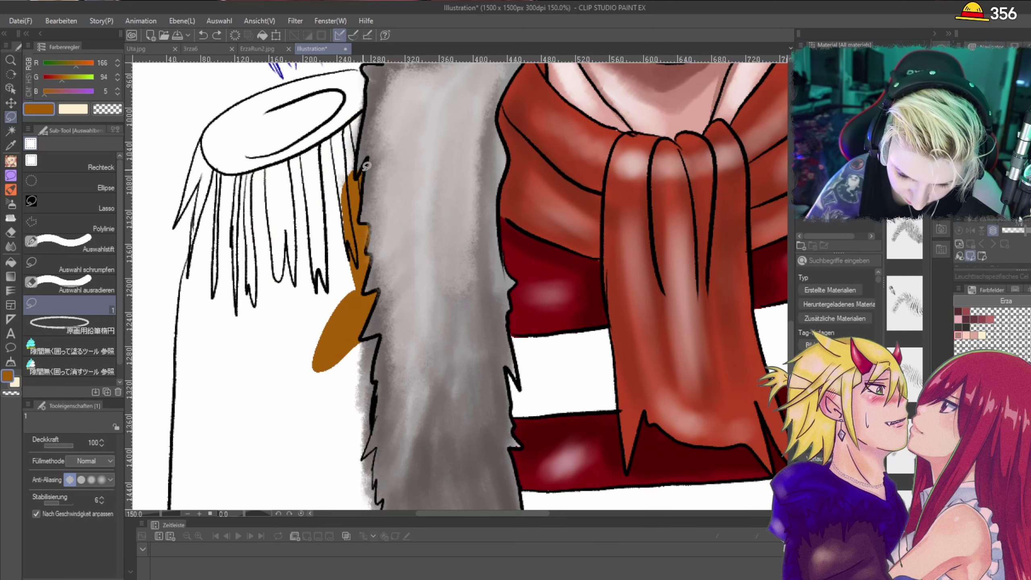
{"action": "scroll", "coordinate": [361, 174], "scroll_direction": "up", "scroll_amount": 3}
{"action": "key", "text": "ctrl+z"}
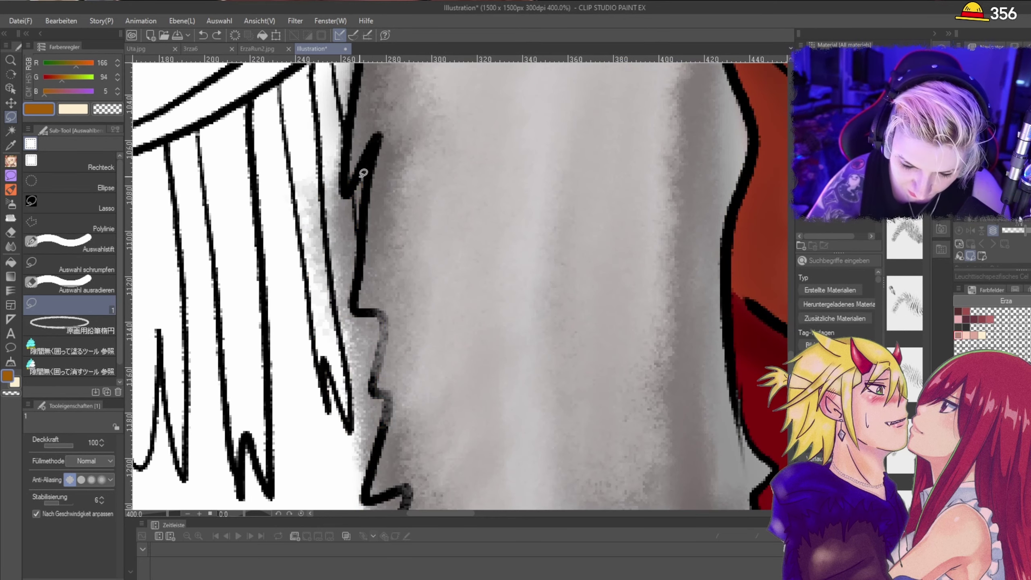
Step: Lasso-fill the coat with brown along the jagged outer edge of the left fur collar, starting beside the epaulette fringe
{"action": "mouse_move", "coordinate": [350, 185]}
{"action": "left_mouse_down"}
{"action": "mouse_move", "coordinate": [368, 160]}
{"action": "mouse_move", "coordinate": [343, 221]}
{"action": "mouse_move", "coordinate": [344, 306]}
{"action": "mouse_move", "coordinate": [361, 274]}
{"action": "mouse_move", "coordinate": [364, 150]}
{"action": "left_mouse_up"}
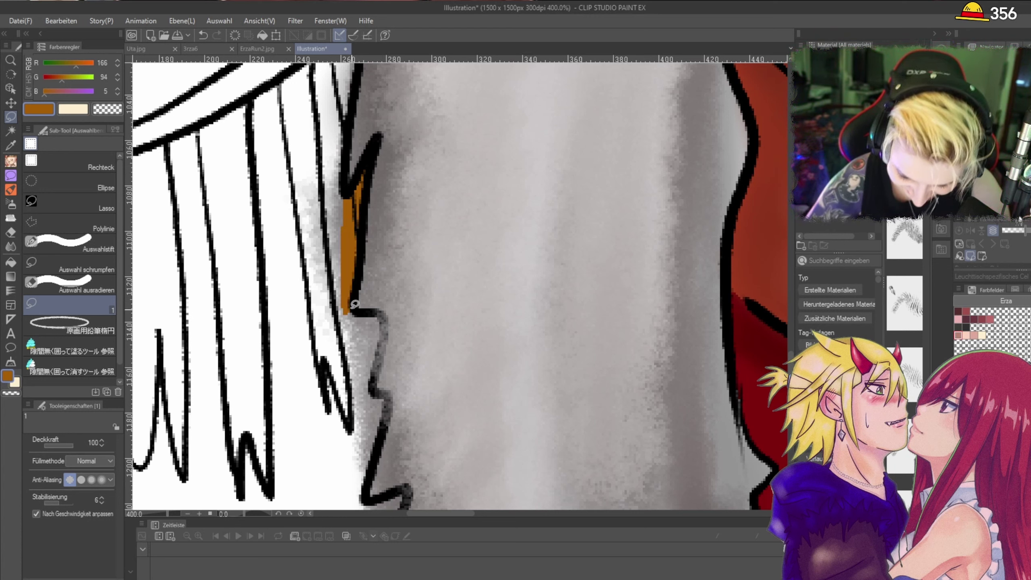
{"action": "mouse_move", "coordinate": [352, 303]}
{"action": "left_mouse_down"}
{"action": "mouse_move", "coordinate": [343, 346]}
{"action": "mouse_move", "coordinate": [364, 394]}
{"action": "mouse_move", "coordinate": [384, 313]}
{"action": "mouse_move", "coordinate": [353, 306]}
{"action": "left_mouse_up"}
{"action": "mouse_move", "coordinate": [365, 337]}
{"action": "left_mouse_down"}
{"action": "mouse_move", "coordinate": [351, 376]}
{"action": "mouse_move", "coordinate": [377, 423]}
{"action": "mouse_move", "coordinate": [355, 429]}
{"action": "mouse_move", "coordinate": [351, 469]}
{"action": "mouse_move", "coordinate": [384, 436]}
{"action": "mouse_move", "coordinate": [379, 406]}
{"action": "left_mouse_up"}
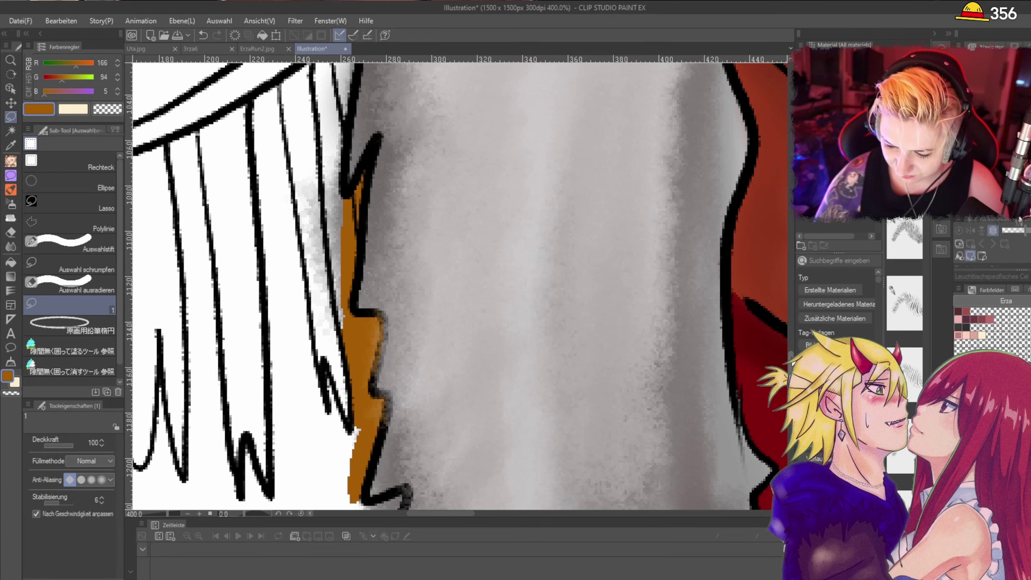
{"action": "scroll", "coordinate": [458, 284], "scroll_direction": "down", "scroll_amount": 3}
{"action": "scroll", "coordinate": [458, 285], "scroll_direction": "down", "scroll_amount": 2}
{"action": "mouse_move", "coordinate": [363, 238]}
{"action": "left_mouse_down"}
{"action": "mouse_move", "coordinate": [402, 239]}
{"action": "mouse_move", "coordinate": [362, 362]}
{"action": "mouse_move", "coordinate": [410, 358]}
{"action": "mouse_move", "coordinate": [390, 477]}
{"action": "mouse_move", "coordinate": [265, 410]}
{"action": "mouse_move", "coordinate": [298, 255]}
{"action": "mouse_move", "coordinate": [350, 223]}
{"action": "left_mouse_up"}
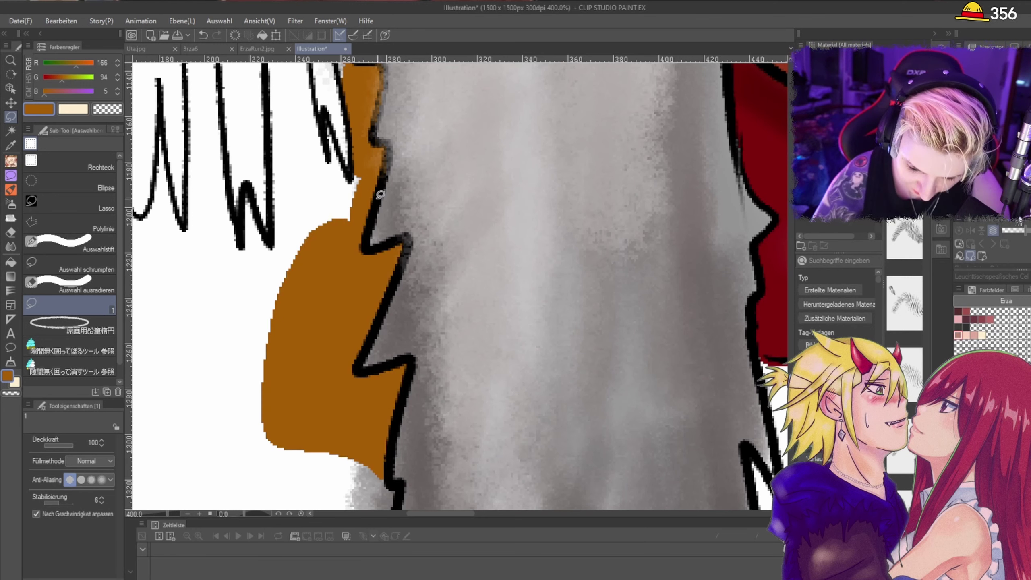
Step: Fill the main area of the left coat sleeve with brown and close the gaps beside the fringe and lower fur collar
{"action": "mouse_move", "coordinate": [347, 140]}
{"action": "left_mouse_down"}
{"action": "mouse_move", "coordinate": [356, 242]}
{"action": "mouse_move", "coordinate": [362, 161]}
{"action": "mouse_move", "coordinate": [301, 164]}
{"action": "mouse_move", "coordinate": [255, 197]}
{"action": "mouse_move", "coordinate": [238, 327]}
{"action": "mouse_move", "coordinate": [246, 392]}
{"action": "mouse_move", "coordinate": [335, 410]}
{"action": "mouse_move", "coordinate": [370, 400]}
{"action": "mouse_move", "coordinate": [347, 269]}
{"action": "mouse_move", "coordinate": [356, 161]}
{"action": "left_mouse_up"}
{"action": "scroll", "coordinate": [356, 163], "scroll_direction": "down", "scroll_amount": 5}
{"action": "scroll", "coordinate": [373, 325], "scroll_direction": "up", "scroll_amount": 3}
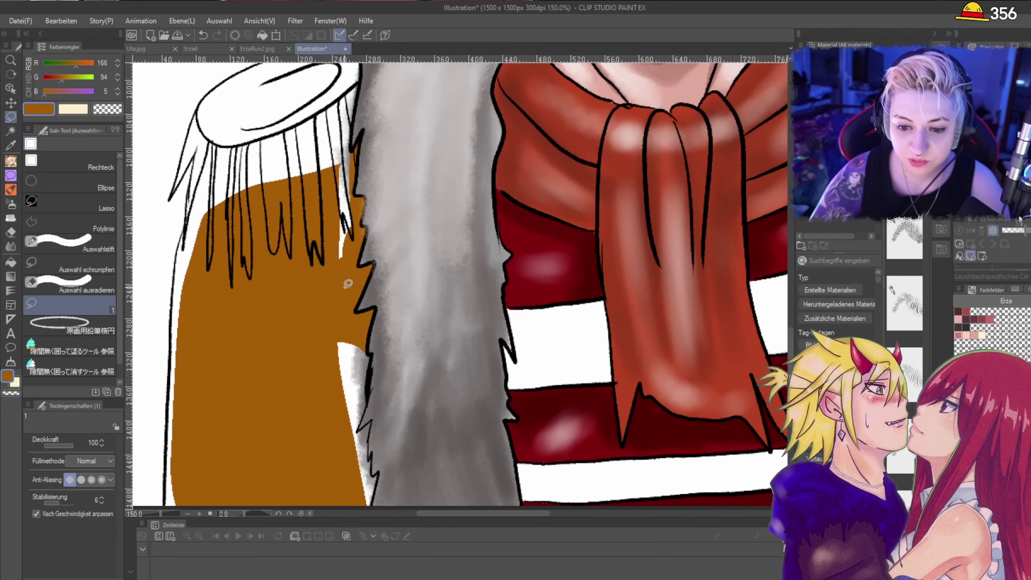
{"action": "mouse_move", "coordinate": [307, 108]}
{"action": "left_mouse_down"}
{"action": "mouse_move", "coordinate": [308, 217]}
{"action": "mouse_move", "coordinate": [346, 182]}
{"action": "mouse_move", "coordinate": [311, 96]}
{"action": "left_mouse_up"}
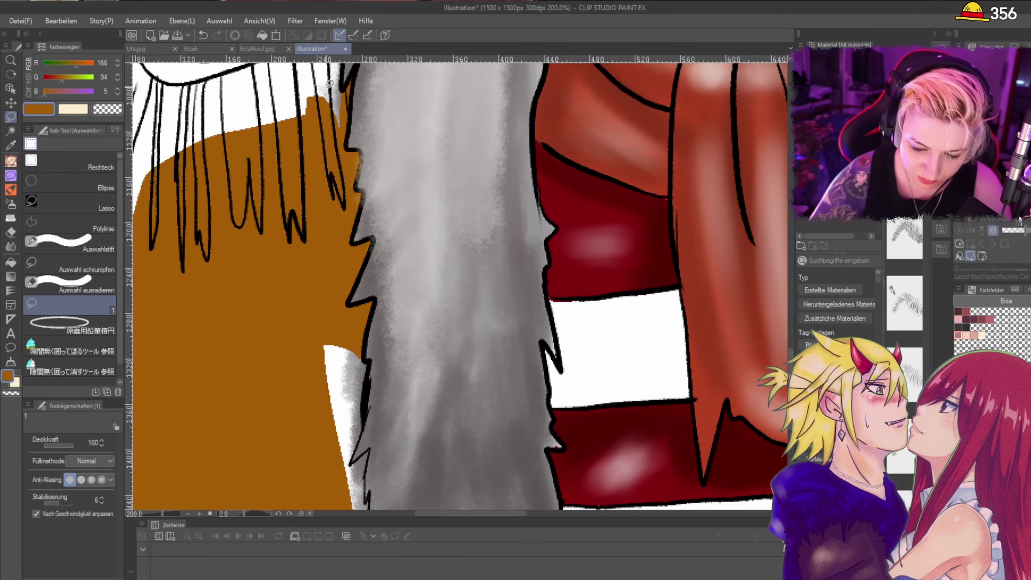
{"action": "mouse_move", "coordinate": [752, 301]}
{"action": "left_mouse_down"}
{"action": "mouse_move", "coordinate": [828, 185]}
{"action": "mouse_move", "coordinate": [759, 162]}
{"action": "left_mouse_up"}
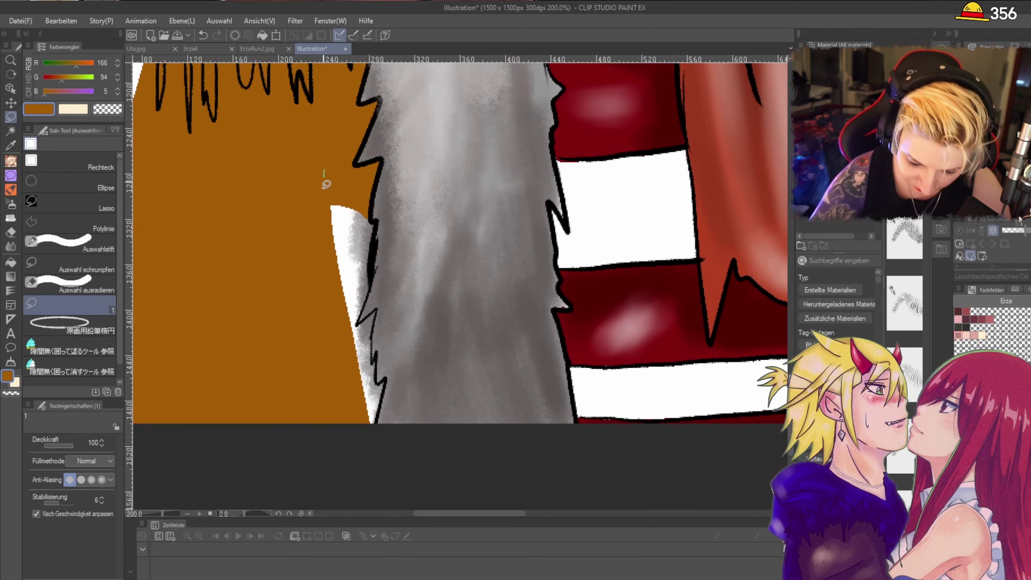
{"action": "mouse_move", "coordinate": [324, 177]}
{"action": "left_mouse_down"}
{"action": "mouse_move", "coordinate": [328, 313]}
{"action": "mouse_move", "coordinate": [355, 328]}
{"action": "left_mouse_up"}
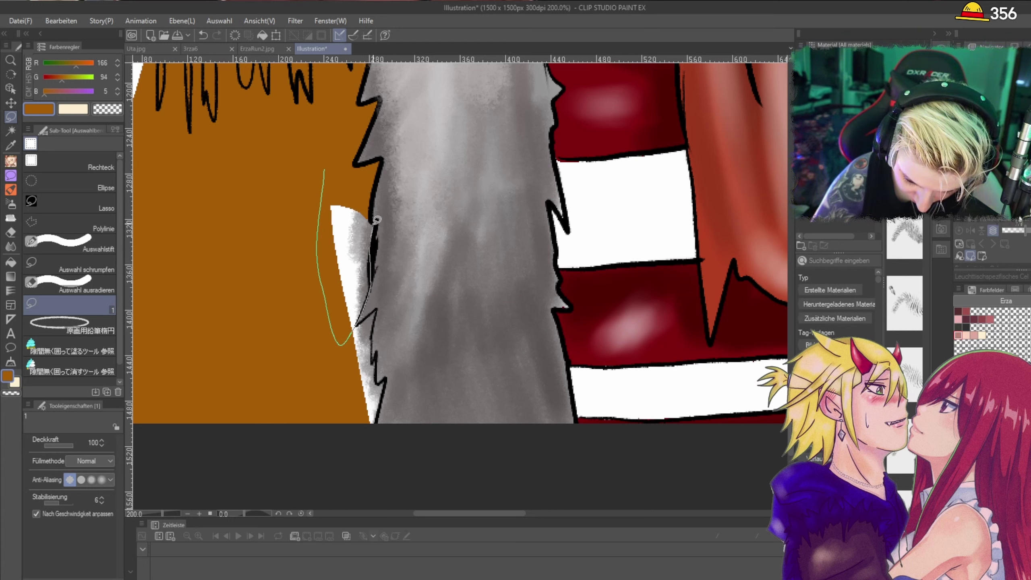
{"action": "left_click_drag", "start_coordinate": [377, 219], "coordinate": [371, 205]}
{"action": "mouse_move", "coordinate": [345, 299]}
{"action": "left_mouse_down"}
{"action": "mouse_move", "coordinate": [344, 372]}
{"action": "mouse_move", "coordinate": [363, 431]}
{"action": "left_mouse_up"}
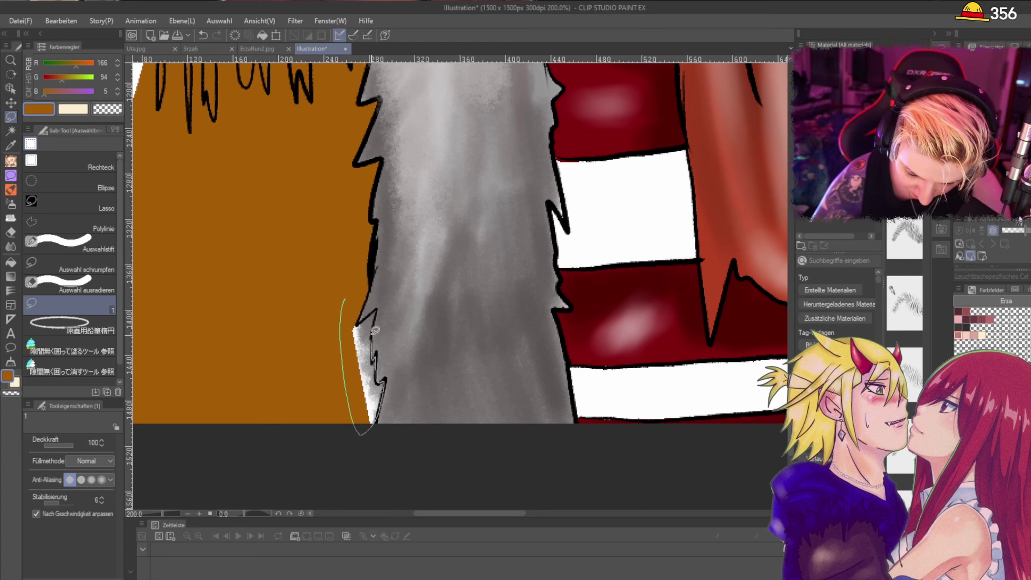
{"action": "left_click_drag", "start_coordinate": [377, 309], "coordinate": [355, 329]}
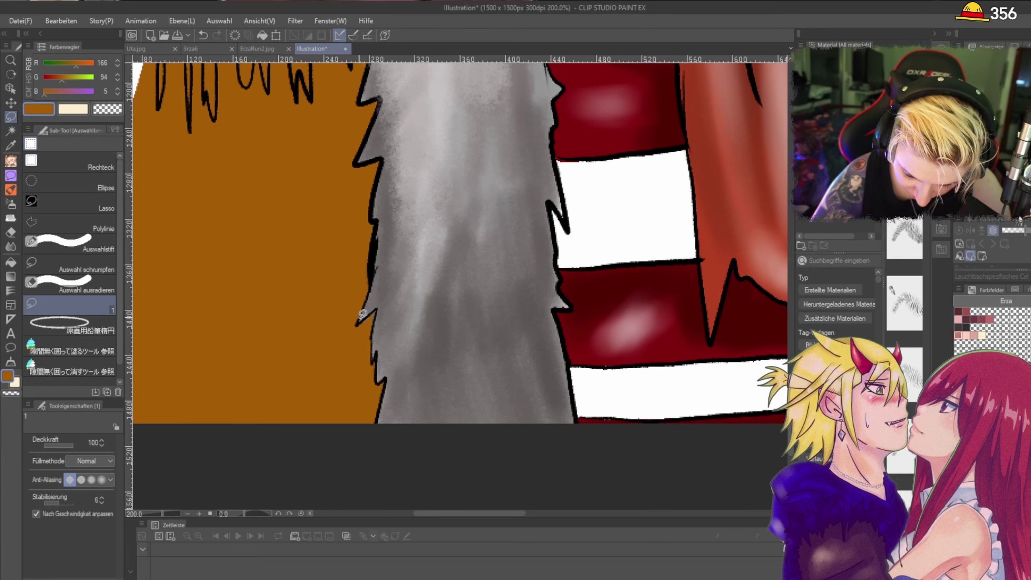
Step: Extend the brown fill to the outer outline of the left sleeve, from the bottom edge up to the fringe
{"action": "scroll", "coordinate": [384, 289], "scroll_direction": "down", "scroll_amount": 2}
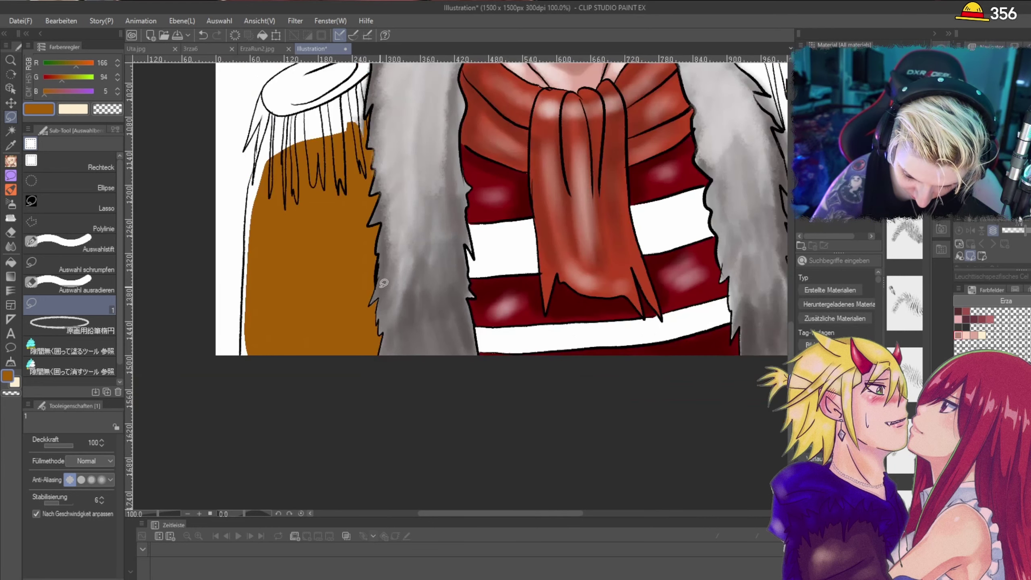
{"action": "scroll", "coordinate": [280, 160], "scroll_direction": "up", "scroll_amount": 1}
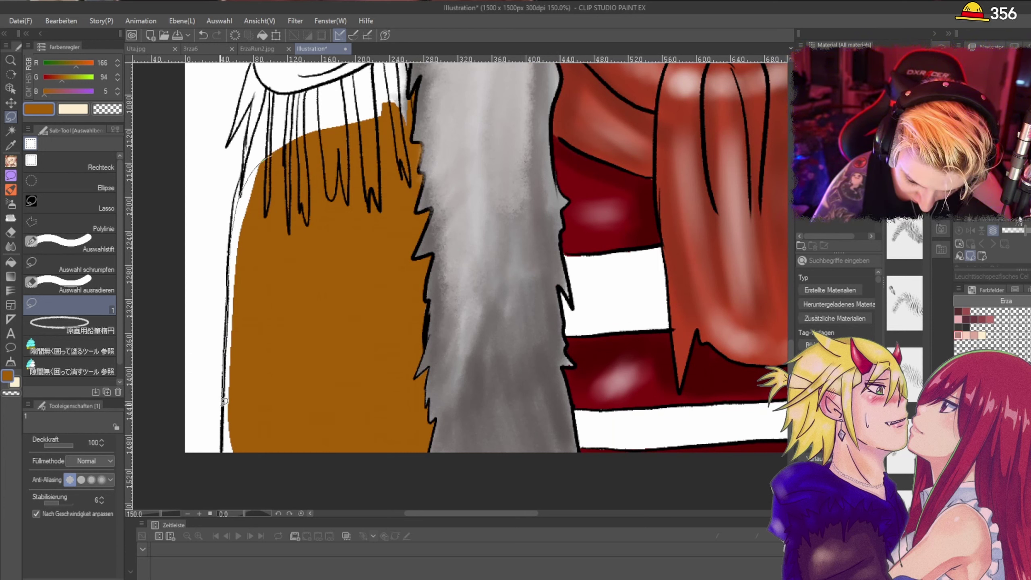
{"action": "mouse_move", "coordinate": [224, 434]}
{"action": "left_mouse_down"}
{"action": "mouse_move", "coordinate": [225, 457]}
{"action": "mouse_move", "coordinate": [251, 438]}
{"action": "mouse_move", "coordinate": [247, 243]}
{"action": "left_mouse_up"}
{"action": "left_click_drag", "start_coordinate": [225, 375], "coordinate": [223, 410]}
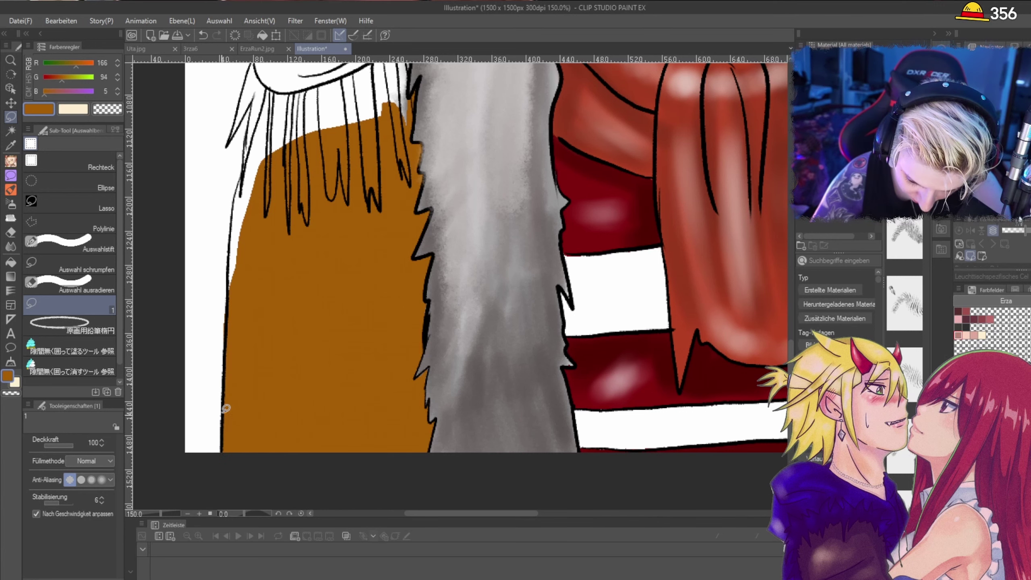
{"action": "scroll", "coordinate": [236, 272], "scroll_direction": "up", "scroll_amount": 1}
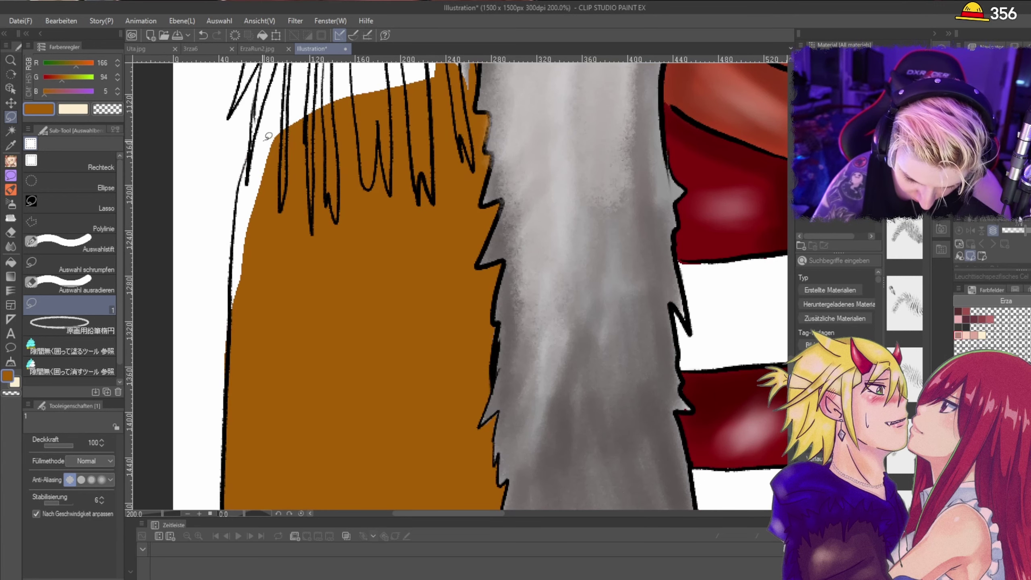
{"action": "left_click_drag", "start_coordinate": [238, 311], "coordinate": [289, 124]}
{"action": "scroll", "coordinate": [342, 94], "scroll_direction": "down", "scroll_amount": 3}
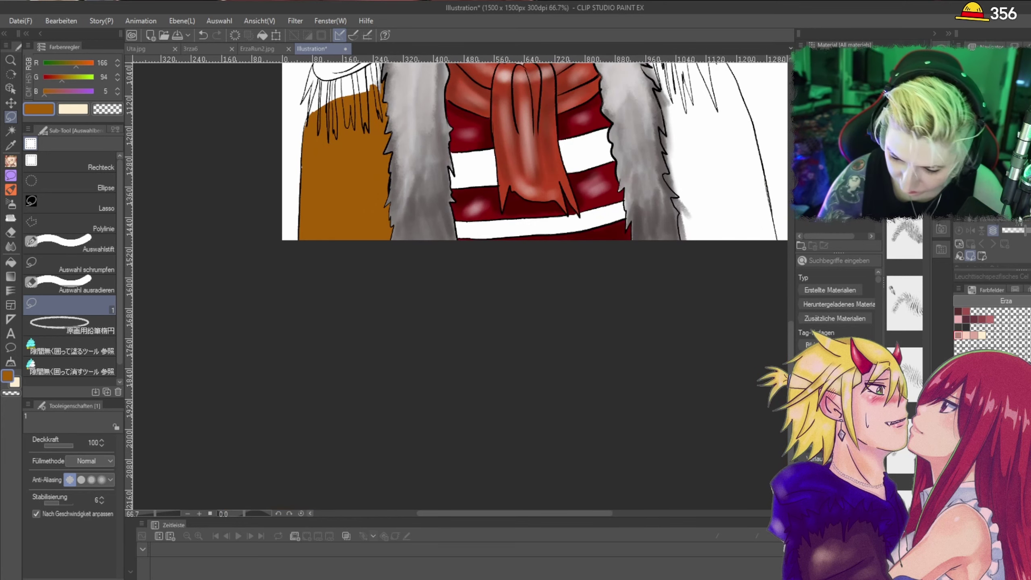
{"action": "left_click_drag", "start_coordinate": [792, 342], "coordinate": [793, 271]}
{"action": "scroll", "coordinate": [757, 240], "scroll_direction": "up", "scroll_amount": 1}
{"action": "scroll", "coordinate": [276, 306], "scroll_direction": "down", "scroll_amount": 2}
{"action": "scroll", "coordinate": [199, 308], "scroll_direction": "up", "scroll_amount": 1}
{"action": "scroll", "coordinate": [196, 307], "scroll_direction": "up", "scroll_amount": 3}
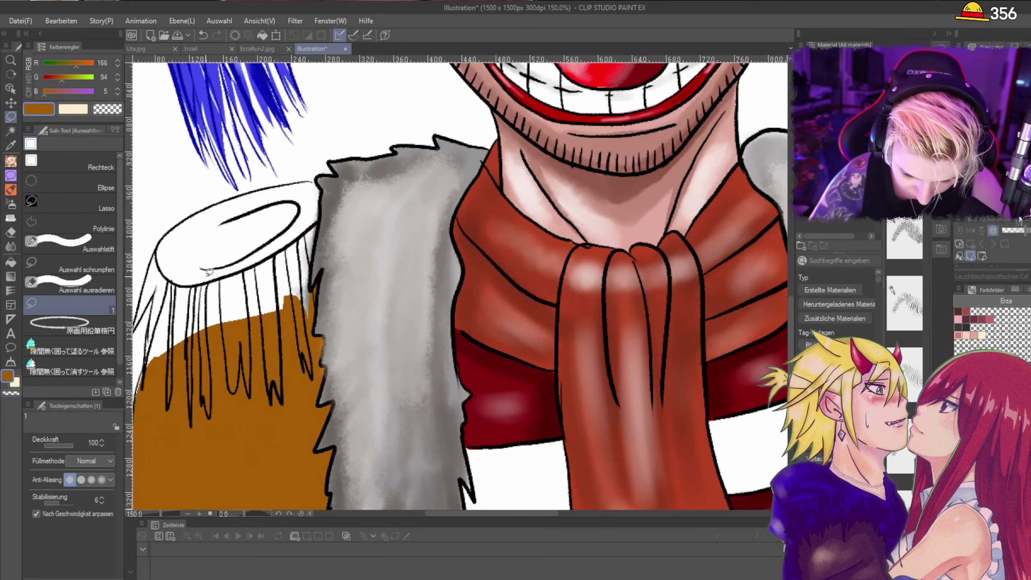
Step: Fill the coat behind the left epaulette's fringe with brown and close the gaps along the outer outline and fur collar
{"action": "scroll", "coordinate": [207, 271], "scroll_direction": "down", "scroll_amount": 1}
{"action": "scroll", "coordinate": [372, 275], "scroll_direction": "up", "scroll_amount": 2}
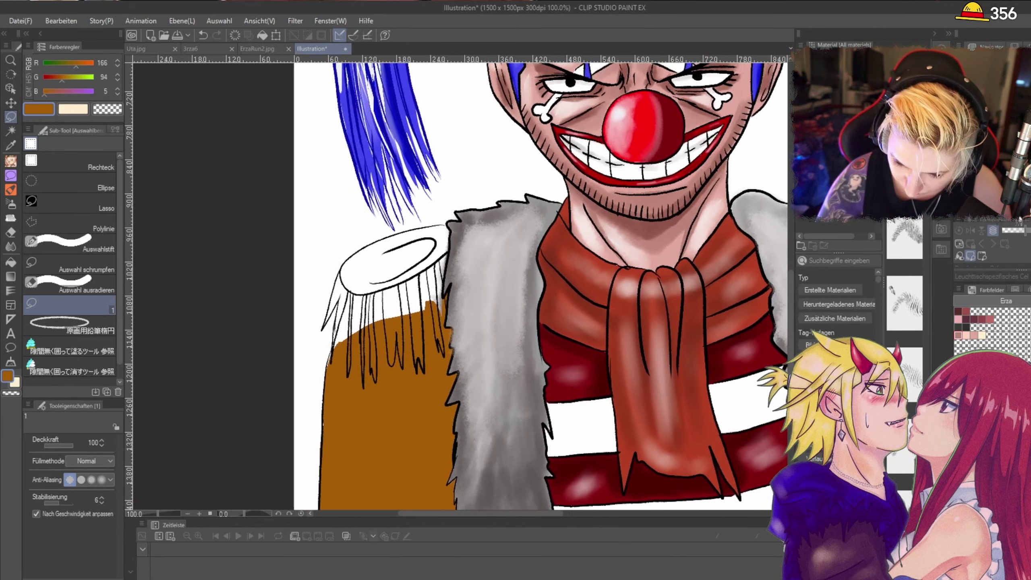
{"action": "mouse_move", "coordinate": [345, 323]}
{"action": "left_mouse_down"}
{"action": "mouse_move", "coordinate": [340, 380]}
{"action": "mouse_move", "coordinate": [494, 321]}
{"action": "mouse_move", "coordinate": [508, 245]}
{"action": "mouse_move", "coordinate": [390, 283]}
{"action": "mouse_move", "coordinate": [447, 289]}
{"action": "mouse_move", "coordinate": [365, 281]}
{"action": "left_mouse_up"}
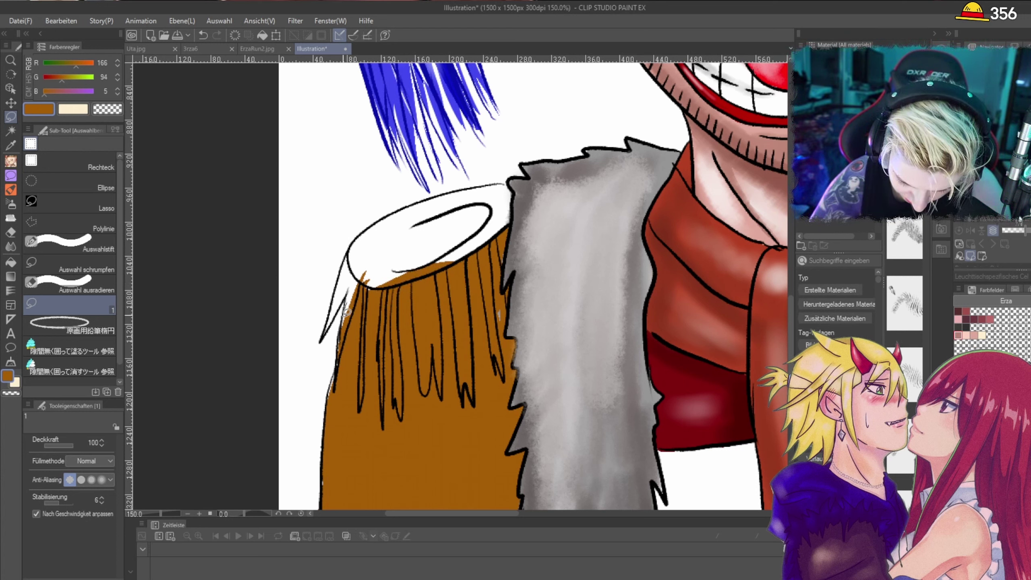
{"action": "left_click_drag", "start_coordinate": [344, 352], "coordinate": [336, 377]}
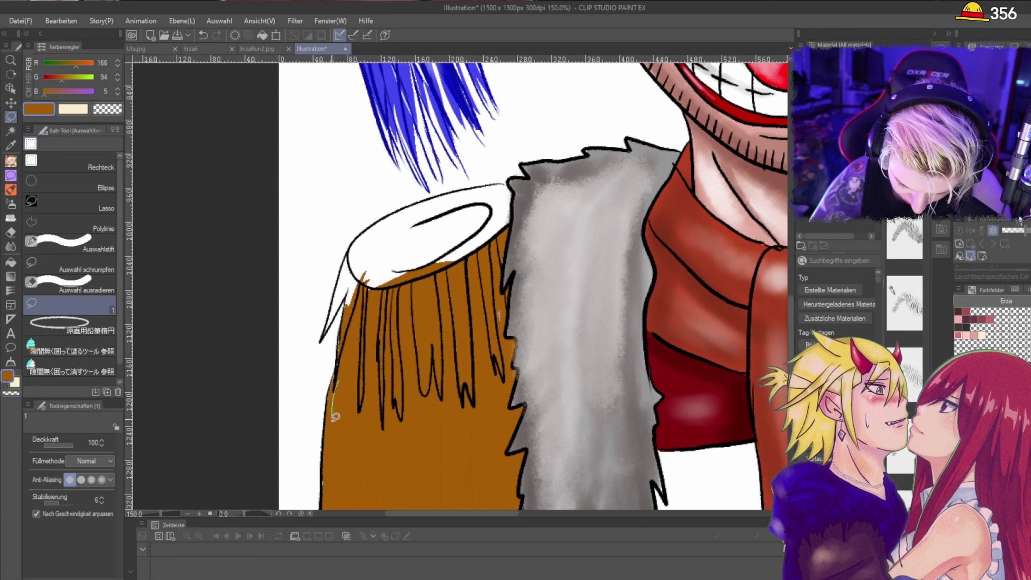
{"action": "left_click_drag", "start_coordinate": [323, 476], "coordinate": [343, 451]}
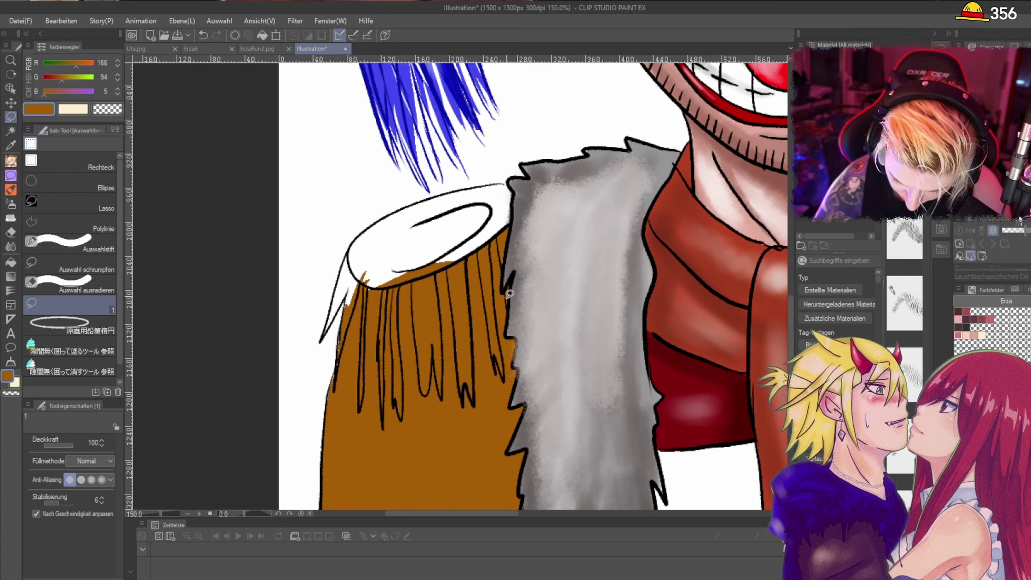
{"action": "left_click_drag", "start_coordinate": [500, 269], "coordinate": [511, 234]}
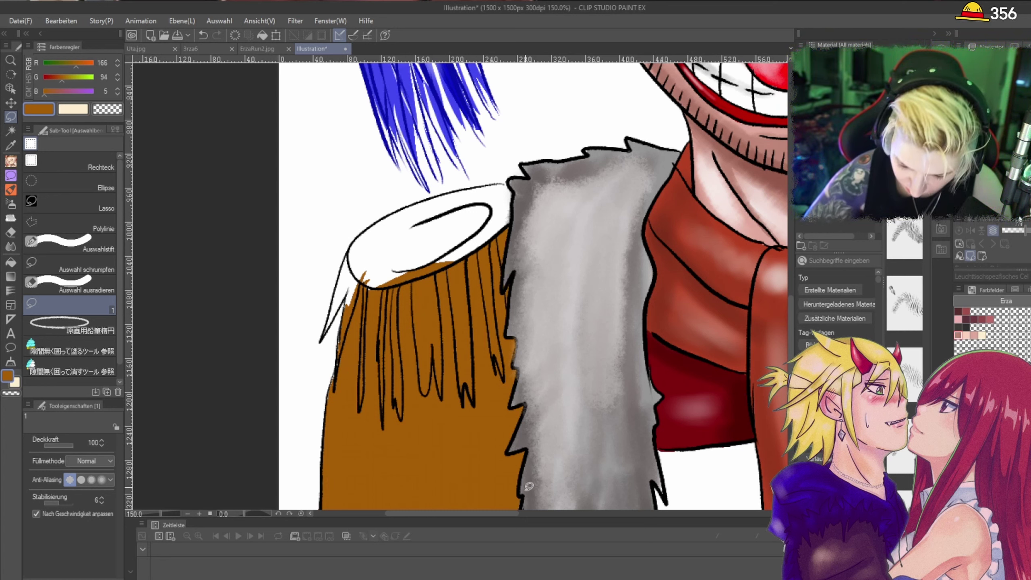
Step: Lasso-fill the coat behind the right epaulette's fringe with brown and continue the fill down along the jagged fur collar
{"action": "left_click_drag", "start_coordinate": [506, 510], "coordinate": [646, 497]}
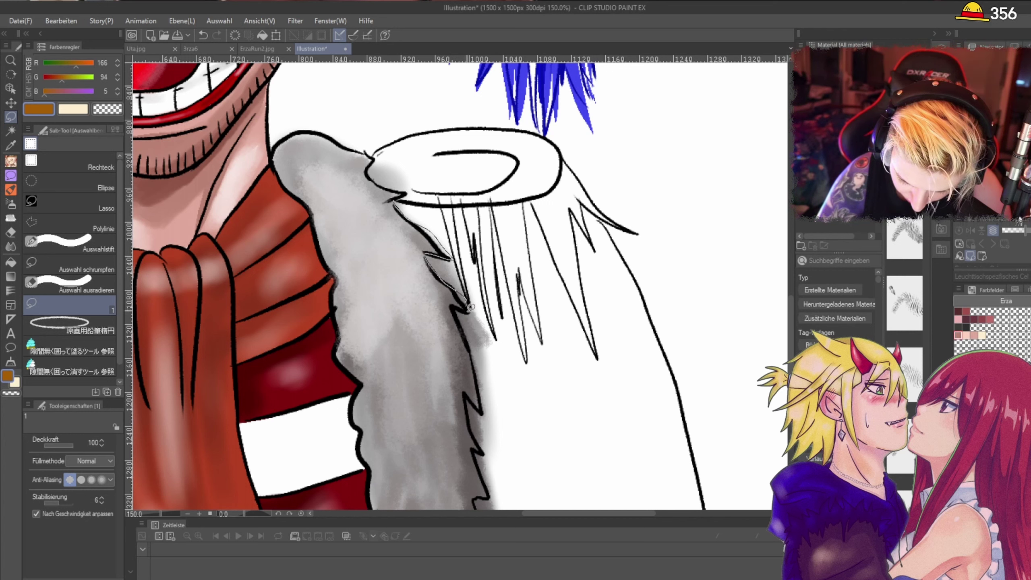
{"action": "mouse_move", "coordinate": [463, 311]}
{"action": "left_mouse_down"}
{"action": "mouse_move", "coordinate": [483, 371]}
{"action": "mouse_move", "coordinate": [605, 336]}
{"action": "left_mouse_up"}
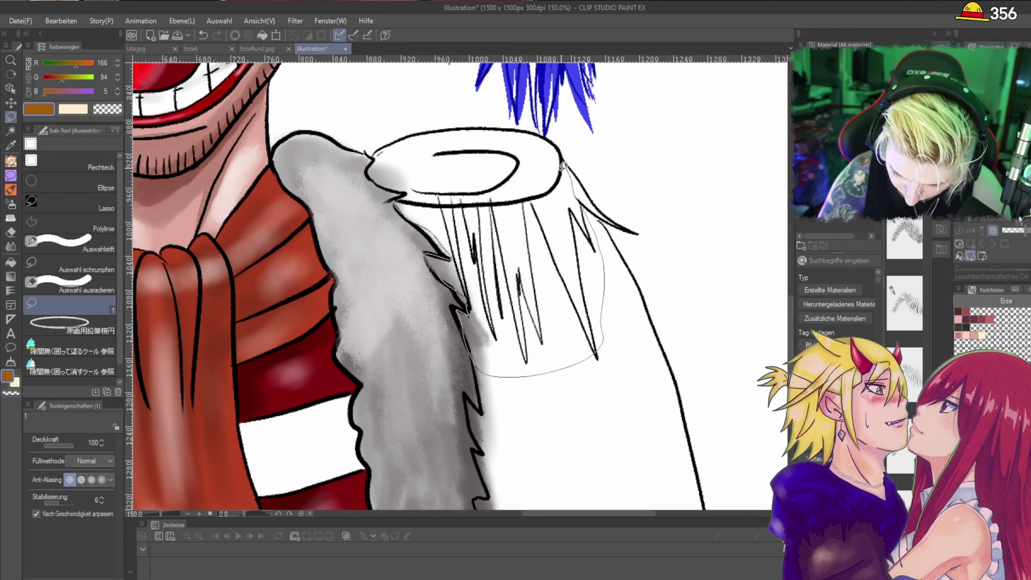
{"action": "left_click_drag", "start_coordinate": [423, 198], "coordinate": [419, 196]}
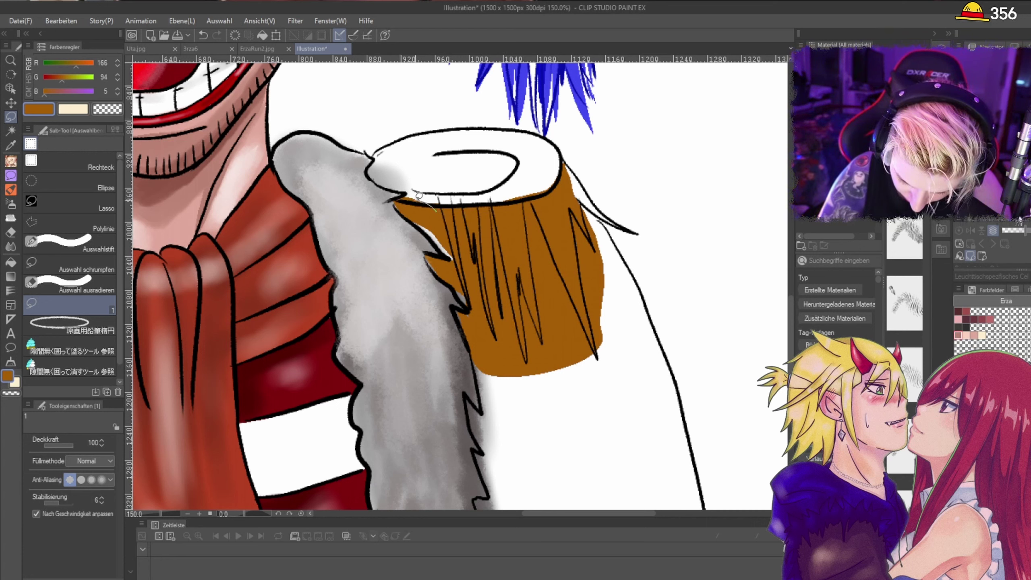
{"action": "mouse_move", "coordinate": [467, 254]}
{"action": "left_mouse_down"}
{"action": "mouse_move", "coordinate": [477, 270]}
{"action": "mouse_move", "coordinate": [450, 279]}
{"action": "mouse_move", "coordinate": [457, 325]}
{"action": "mouse_move", "coordinate": [469, 337]}
{"action": "left_mouse_up"}
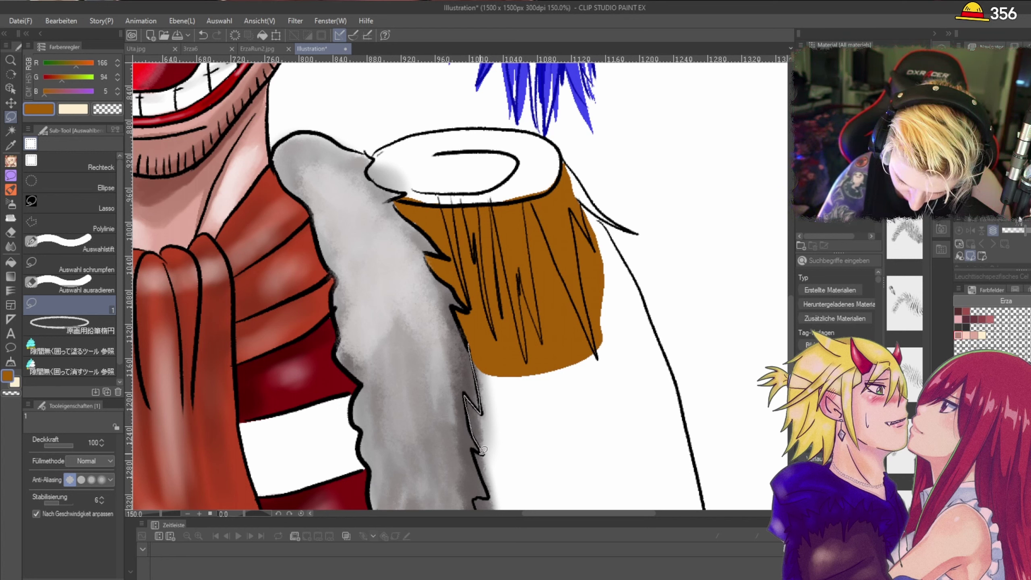
{"action": "mouse_move", "coordinate": [550, 476]}
{"action": "left_mouse_down"}
{"action": "mouse_move", "coordinate": [605, 337]}
{"action": "mouse_move", "coordinate": [483, 304]}
{"action": "left_mouse_up"}
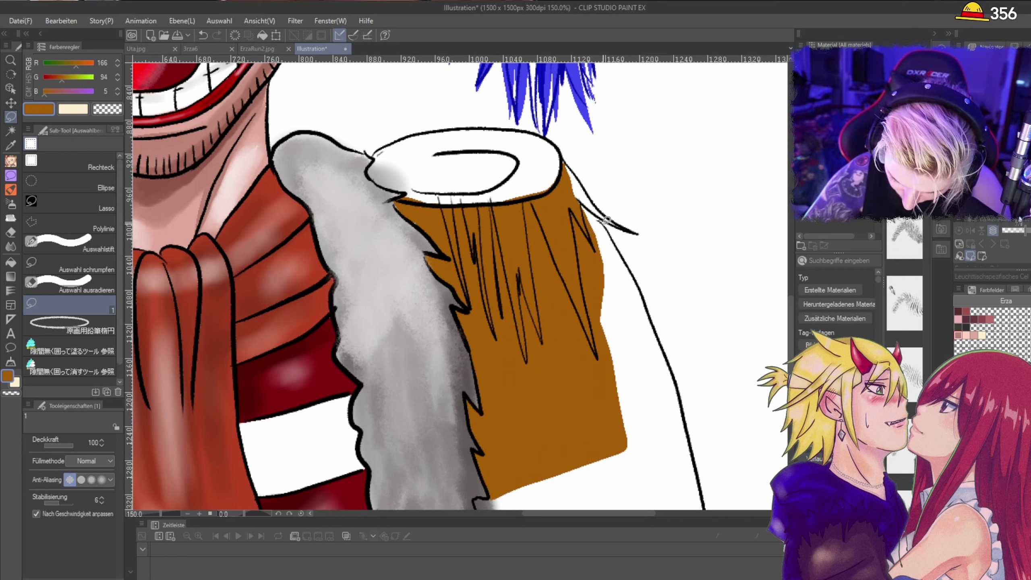
{"action": "left_click_drag", "start_coordinate": [602, 211], "coordinate": [600, 208]}
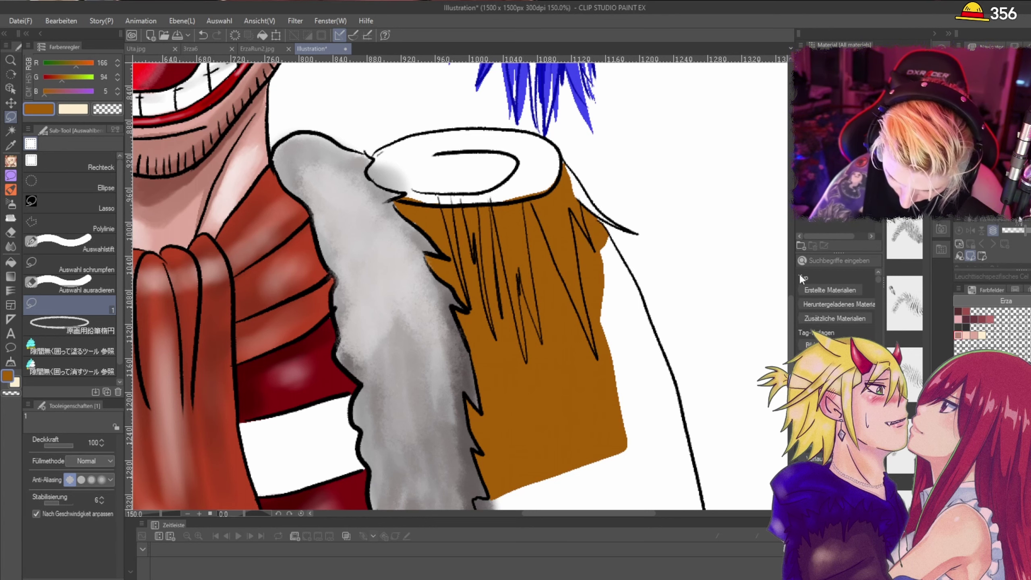
Step: Extend the brown fill to the outer outline of the right sleeve, from the fringe down to the canvas's bottom edge
{"action": "scroll", "coordinate": [649, 205], "scroll_direction": "down", "scroll_amount": 3}
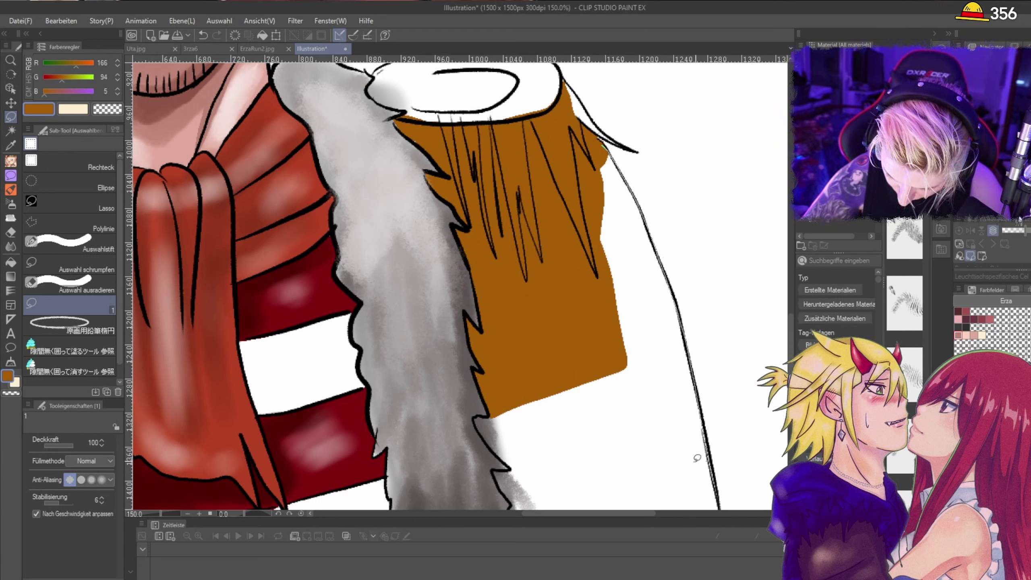
{"action": "left_click_drag", "start_coordinate": [697, 458], "coordinate": [526, 478]}
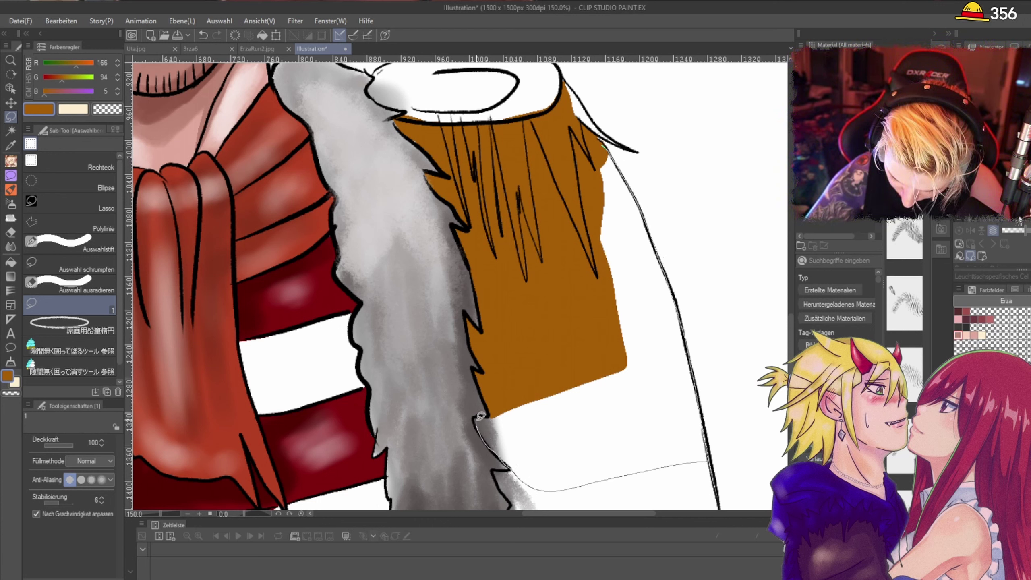
{"action": "mouse_move", "coordinate": [497, 411]}
{"action": "left_mouse_down"}
{"action": "mouse_move", "coordinate": [603, 331]}
{"action": "mouse_move", "coordinate": [597, 179]}
{"action": "mouse_move", "coordinate": [609, 140]}
{"action": "left_mouse_up"}
{"action": "scroll", "coordinate": [716, 358], "scroll_direction": "down", "scroll_amount": 5}
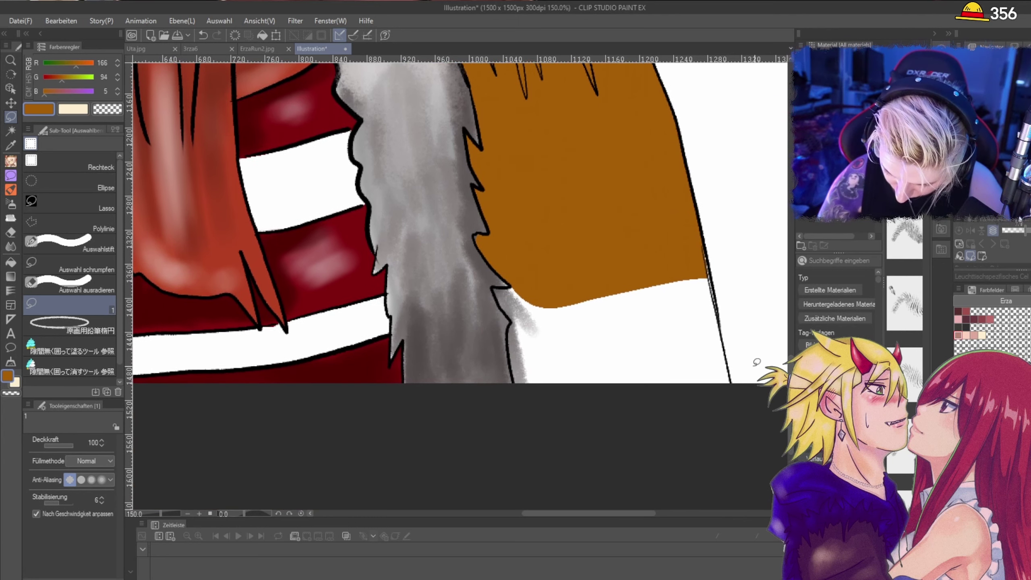
{"action": "left_click_drag", "start_coordinate": [691, 238], "coordinate": [733, 371]}
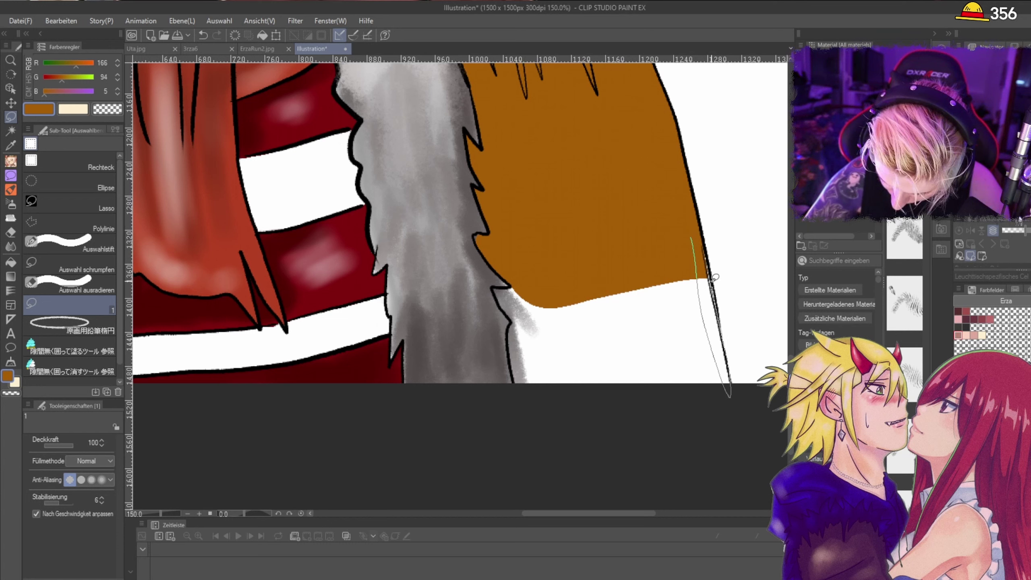
{"action": "left_click_drag", "start_coordinate": [691, 237], "coordinate": [691, 238]}
{"action": "left_click_drag", "start_coordinate": [722, 314], "coordinate": [721, 317]}
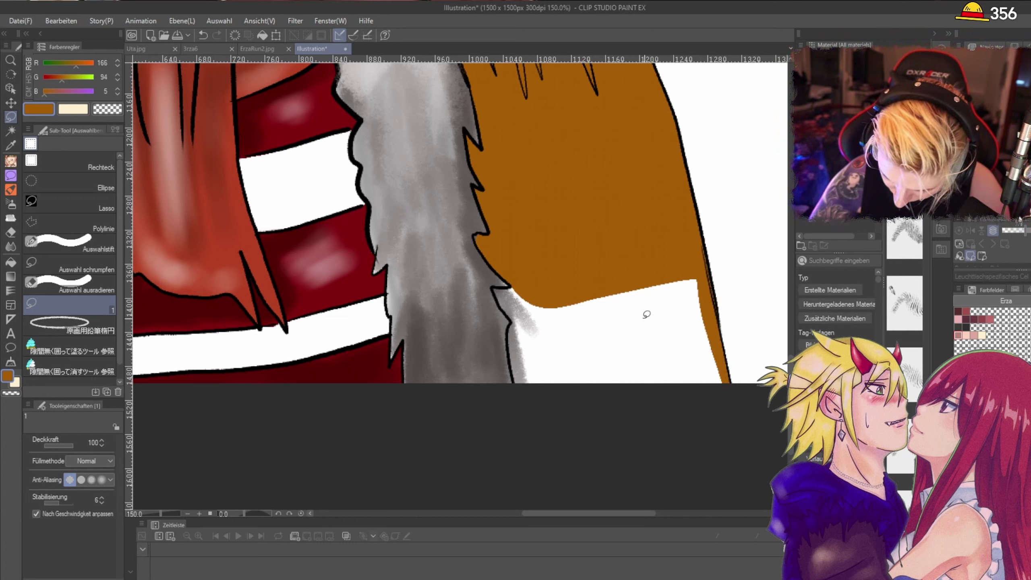
Step: Fill the lower part of the right sleeve with brown and close the remaining gap beside the lower fur collar
{"action": "left_click_drag", "start_coordinate": [584, 261], "coordinate": [699, 412]}
{"action": "mouse_move", "coordinate": [728, 378]}
{"action": "left_mouse_down"}
{"action": "mouse_move", "coordinate": [697, 270]}
{"action": "mouse_move", "coordinate": [610, 242]}
{"action": "left_mouse_up"}
{"action": "left_click_drag", "start_coordinate": [565, 268], "coordinate": [515, 278]}
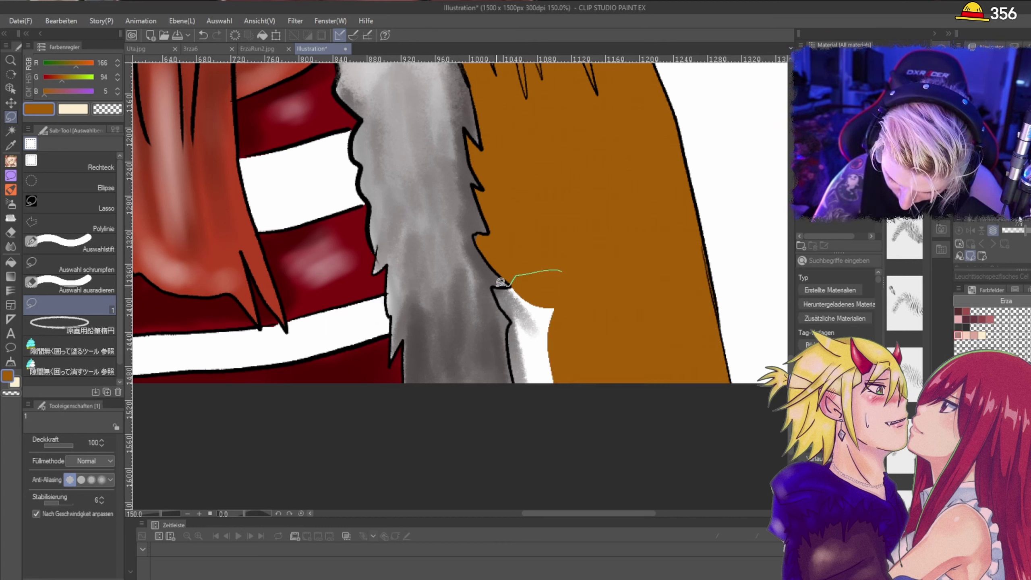
{"action": "mouse_move", "coordinate": [518, 378]}
{"action": "left_mouse_down"}
{"action": "mouse_move", "coordinate": [579, 300]}
{"action": "mouse_move", "coordinate": [493, 287]}
{"action": "mouse_move", "coordinate": [506, 314]}
{"action": "mouse_move", "coordinate": [536, 303]}
{"action": "mouse_move", "coordinate": [521, 280]}
{"action": "left_mouse_up"}
{"action": "key", "text": "ctrl+z"}
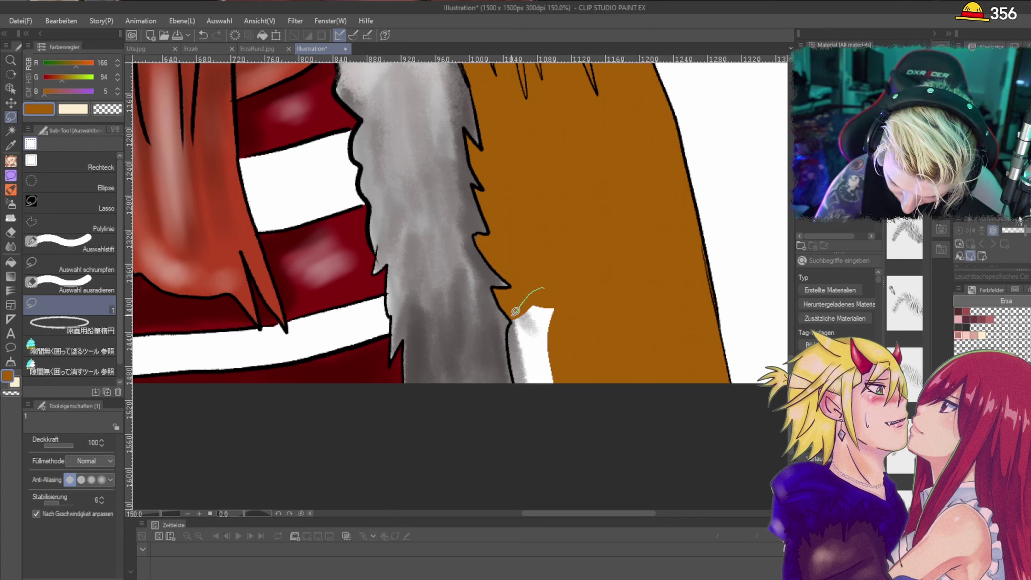
{"action": "mouse_move", "coordinate": [512, 353]}
{"action": "left_mouse_down"}
{"action": "mouse_move", "coordinate": [567, 324]}
{"action": "mouse_move", "coordinate": [546, 288]}
{"action": "left_mouse_up"}
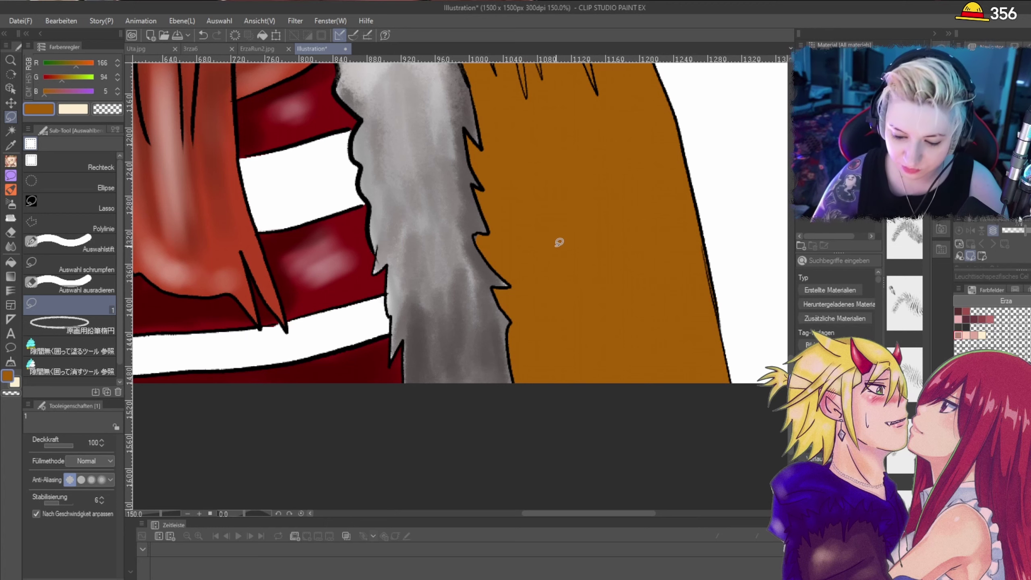
Step: Shade the lower parts of both coat sleeves with a dark brown (R 106, G 61) using the textured brush at size 120
{"action": "scroll", "coordinate": [559, 242], "scroll_direction": "down", "scroll_amount": 3}
{"action": "scroll", "coordinate": [522, 233], "scroll_direction": "down", "scroll_amount": 1}
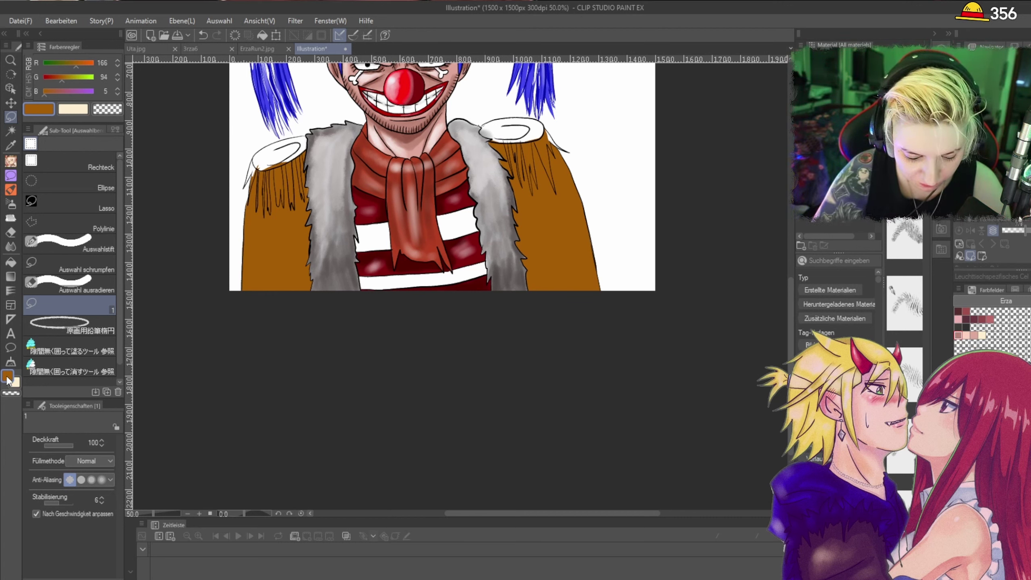
{"action": "double_click", "coordinate": [7, 376]}
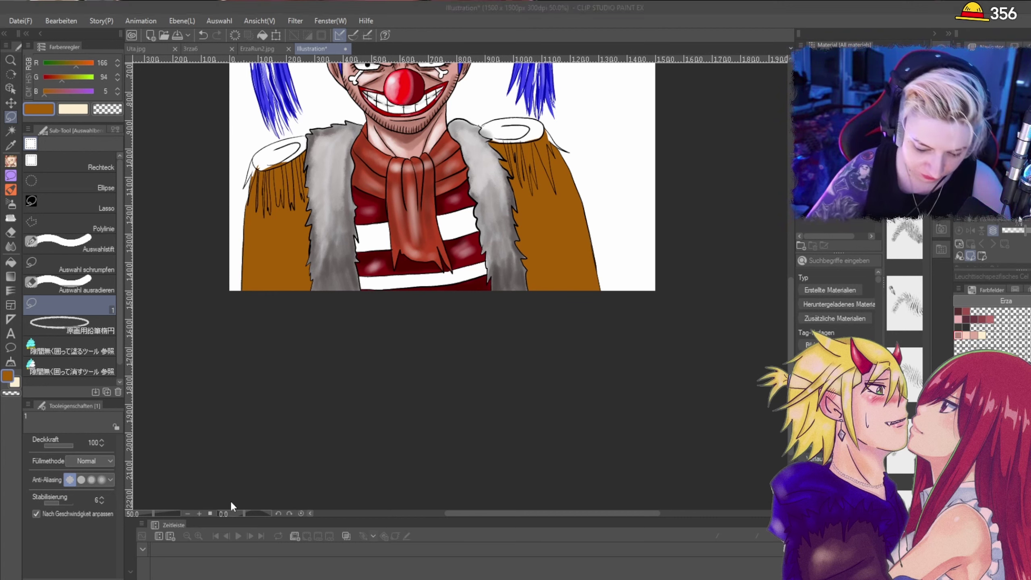
{"action": "left_click", "coordinate": [12, 192]}
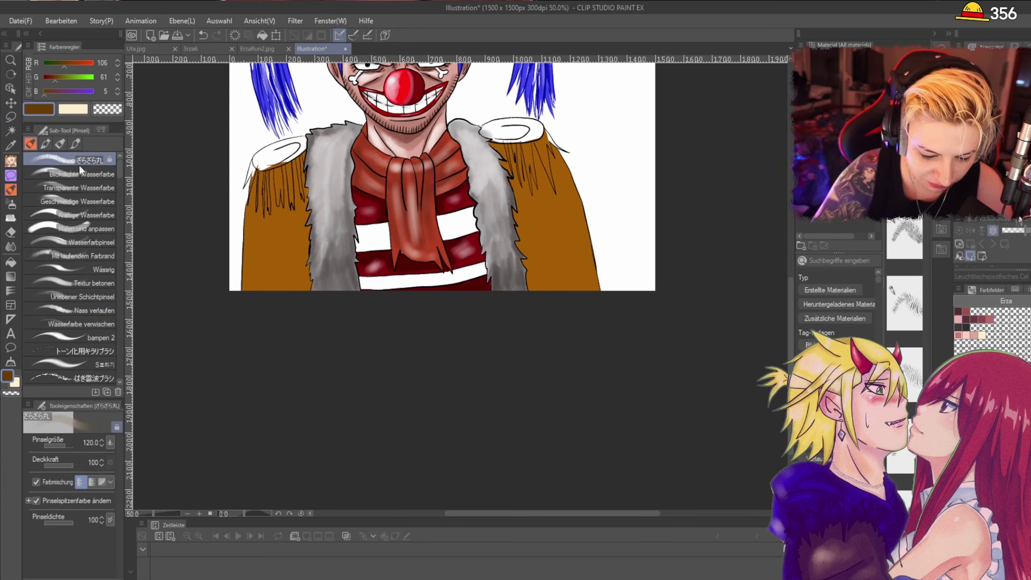
{"action": "mouse_move", "coordinate": [268, 297]}
{"action": "left_mouse_down"}
{"action": "mouse_move", "coordinate": [266, 234]}
{"action": "mouse_move", "coordinate": [258, 280]}
{"action": "mouse_move", "coordinate": [275, 243]}
{"action": "mouse_move", "coordinate": [283, 289]}
{"action": "mouse_move", "coordinate": [275, 247]}
{"action": "mouse_move", "coordinate": [283, 180]}
{"action": "mouse_move", "coordinate": [259, 241]}
{"action": "mouse_move", "coordinate": [280, 230]}
{"action": "mouse_move", "coordinate": [291, 252]}
{"action": "mouse_move", "coordinate": [289, 215]}
{"action": "mouse_move", "coordinate": [294, 284]}
{"action": "mouse_move", "coordinate": [296, 245]}
{"action": "left_mouse_up"}
{"action": "mouse_move", "coordinate": [521, 222]}
{"action": "left_mouse_down"}
{"action": "mouse_move", "coordinate": [542, 263]}
{"action": "mouse_move", "coordinate": [553, 236]}
{"action": "mouse_move", "coordinate": [567, 268]}
{"action": "mouse_move", "coordinate": [528, 171]}
{"action": "mouse_move", "coordinate": [531, 208]}
{"action": "mouse_move", "coordinate": [526, 156]}
{"action": "mouse_move", "coordinate": [584, 298]}
{"action": "mouse_move", "coordinate": [546, 234]}
{"action": "mouse_move", "coordinate": [553, 290]}
{"action": "left_mouse_up"}
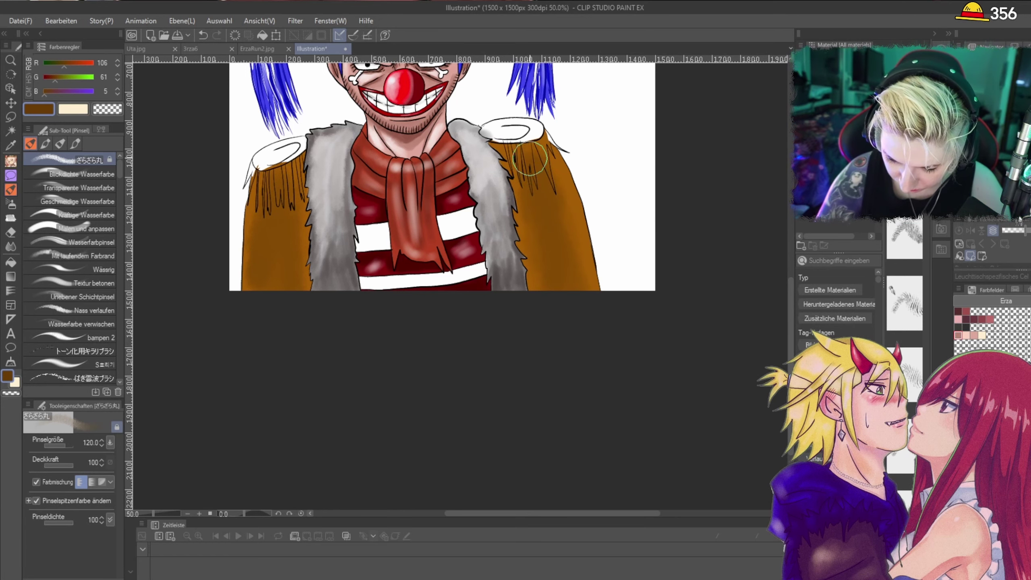
Step: Brush light tan highlights (R 229, G 189, B 139) over both coat sleeves and the fringe areas
{"action": "scroll", "coordinate": [531, 167], "scroll_direction": "up", "scroll_amount": 2}
{"action": "scroll", "coordinate": [531, 166], "scroll_direction": "down", "scroll_amount": 2}
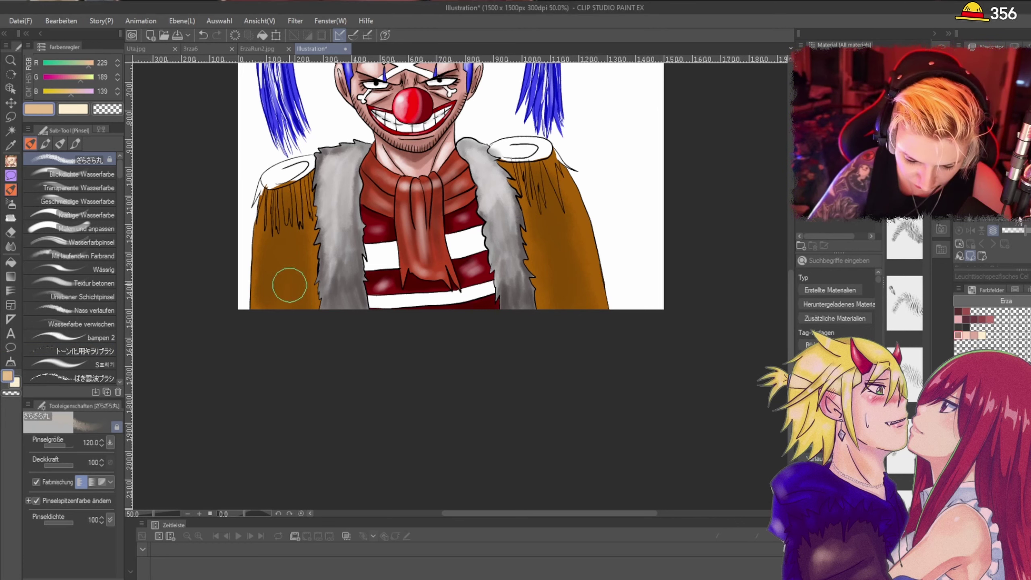
{"action": "mouse_move", "coordinate": [290, 286]}
{"action": "left_mouse_down"}
{"action": "mouse_move", "coordinate": [278, 202]}
{"action": "mouse_move", "coordinate": [291, 186]}
{"action": "mouse_move", "coordinate": [271, 218]}
{"action": "mouse_move", "coordinate": [268, 302]}
{"action": "left_mouse_up"}
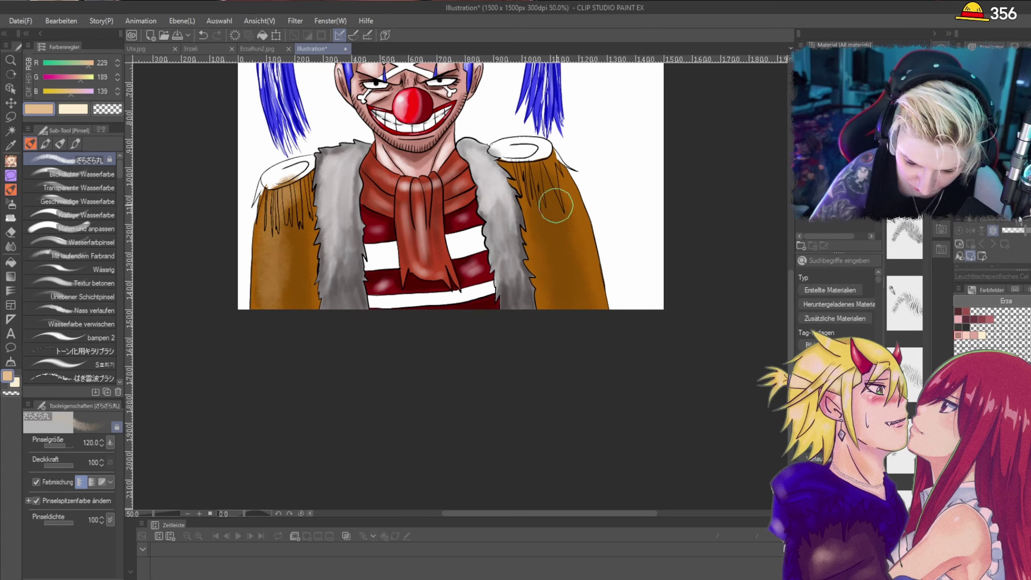
{"action": "mouse_move", "coordinate": [556, 205]}
{"action": "left_mouse_down"}
{"action": "mouse_move", "coordinate": [544, 172]}
{"action": "mouse_move", "coordinate": [526, 170]}
{"action": "mouse_move", "coordinate": [555, 189]}
{"action": "mouse_move", "coordinate": [562, 222]}
{"action": "mouse_move", "coordinate": [571, 217]}
{"action": "mouse_move", "coordinate": [583, 308]}
{"action": "mouse_move", "coordinate": [563, 226]}
{"action": "mouse_move", "coordinate": [539, 205]}
{"action": "mouse_move", "coordinate": [548, 270]}
{"action": "left_mouse_up"}
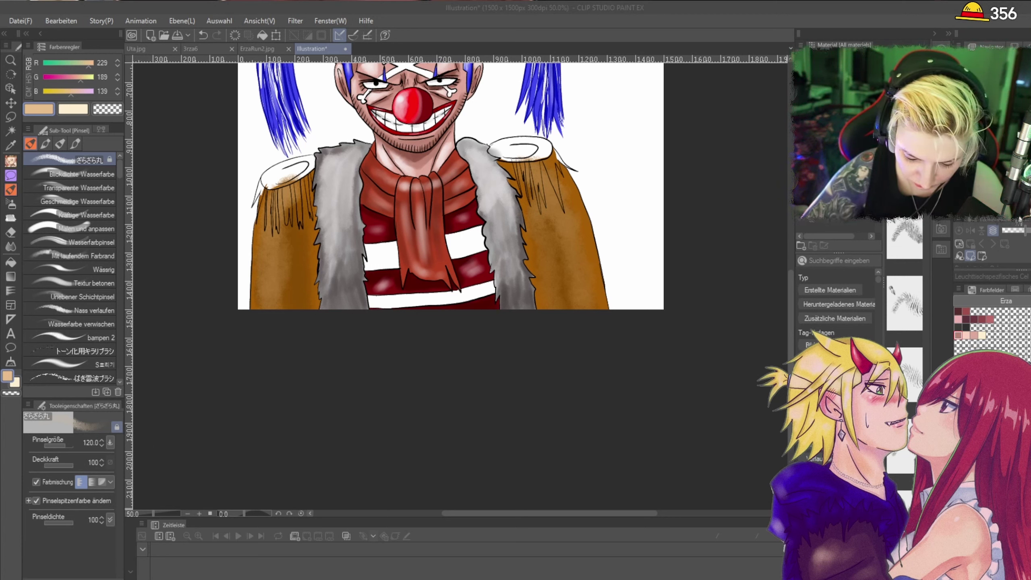
Step: Add brighter highlights in white (255, 255, 255) to both coat sleeves below the epaulette fringes
{"action": "key", "text": "Return"}
{"action": "mouse_move", "coordinate": [278, 210]}
{"action": "left_mouse_down"}
{"action": "mouse_move", "coordinate": [299, 222]}
{"action": "mouse_move", "coordinate": [281, 230]}
{"action": "mouse_move", "coordinate": [273, 285]}
{"action": "left_mouse_up"}
{"action": "mouse_move", "coordinate": [549, 183]}
{"action": "left_mouse_down"}
{"action": "mouse_move", "coordinate": [567, 227]}
{"action": "mouse_move", "coordinate": [548, 215]}
{"action": "mouse_move", "coordinate": [553, 306]}
{"action": "left_mouse_up"}
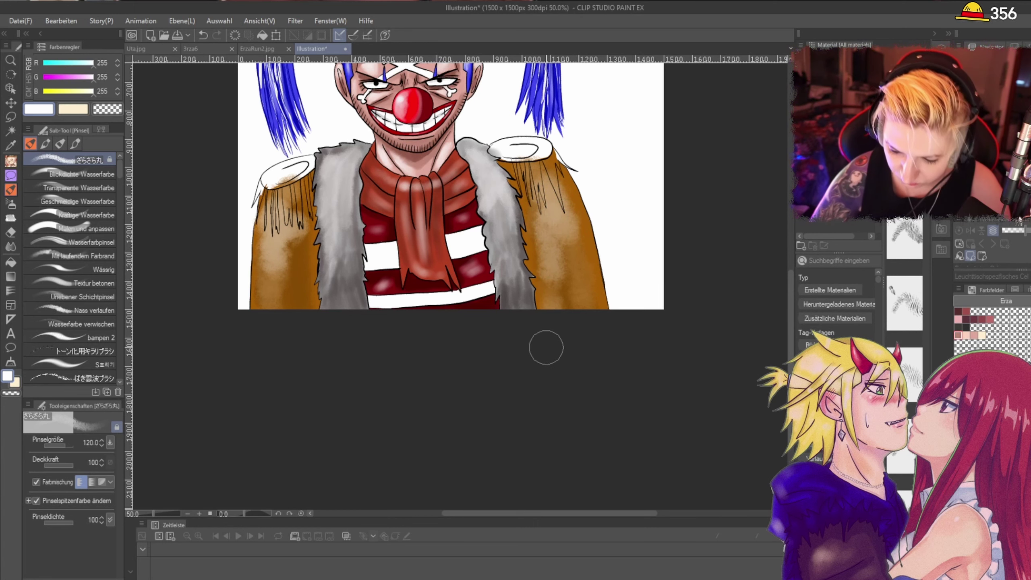
Step: Switch to the lasso fill and examine the shaded sleeves, fringes and epaulettes on both sides of the coat
{"action": "scroll", "coordinate": [546, 348], "scroll_direction": "down", "scroll_amount": 1}
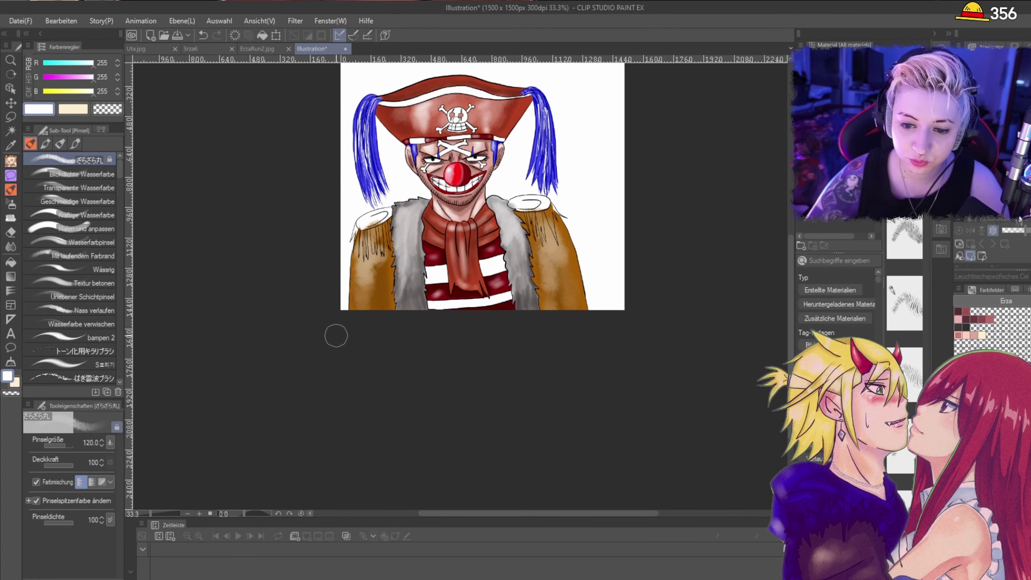
{"action": "scroll", "coordinate": [336, 335], "scroll_direction": "up", "scroll_amount": 2}
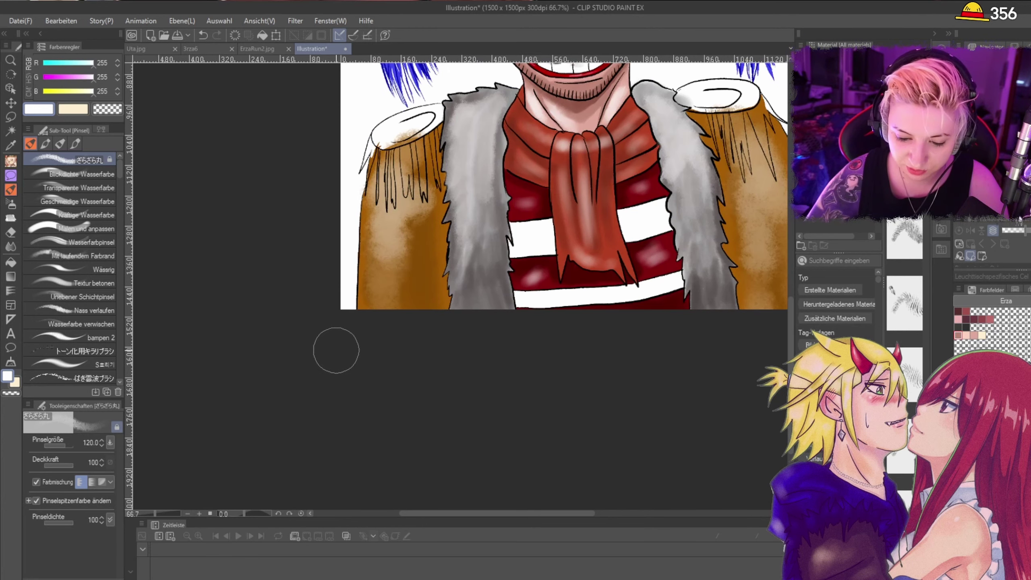
{"action": "scroll", "coordinate": [336, 350], "scroll_direction": "up", "scroll_amount": 1}
{"action": "left_click", "coordinate": [17, 117]}
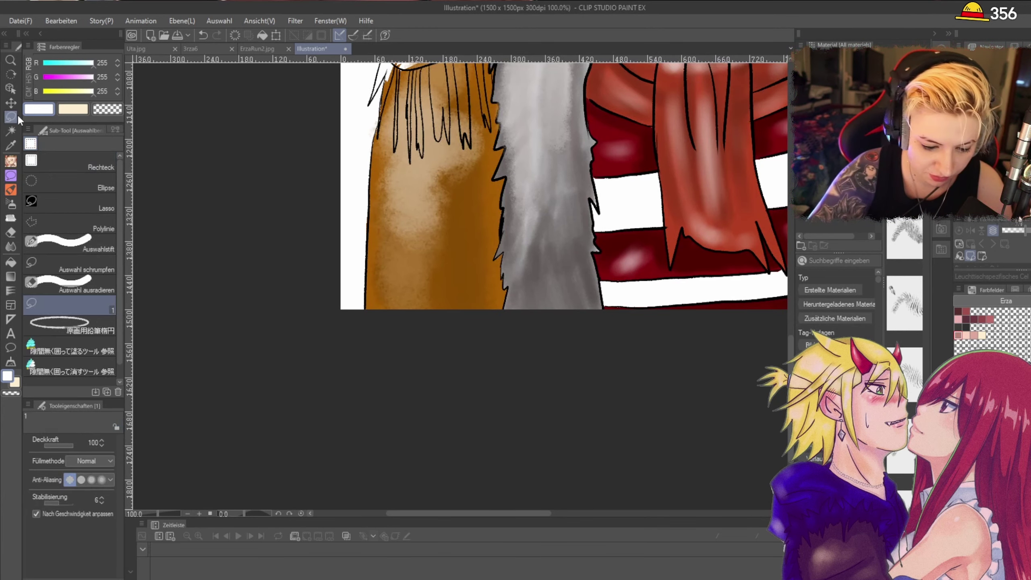
{"action": "scroll", "coordinate": [442, 86], "scroll_direction": "up", "scroll_amount": 2}
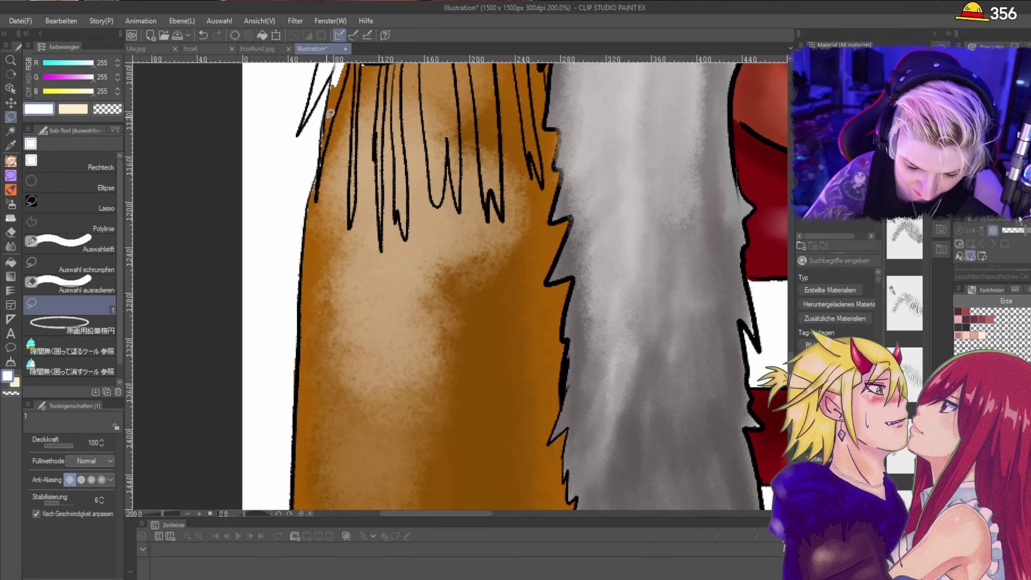
{"action": "scroll", "coordinate": [517, 402], "scroll_direction": "down", "scroll_amount": 4}
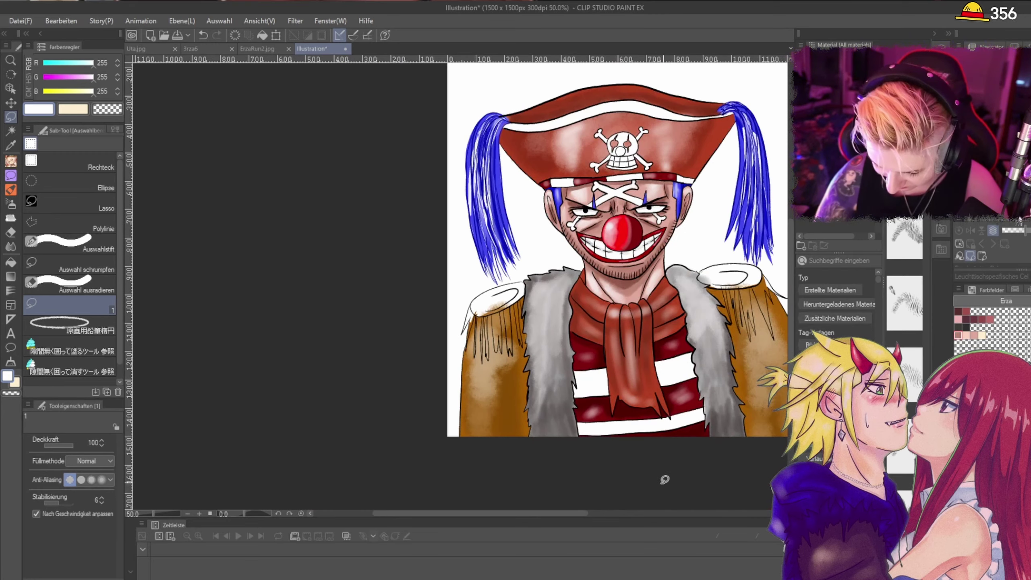
{"action": "scroll", "coordinate": [758, 402], "scroll_direction": "up", "scroll_amount": 3}
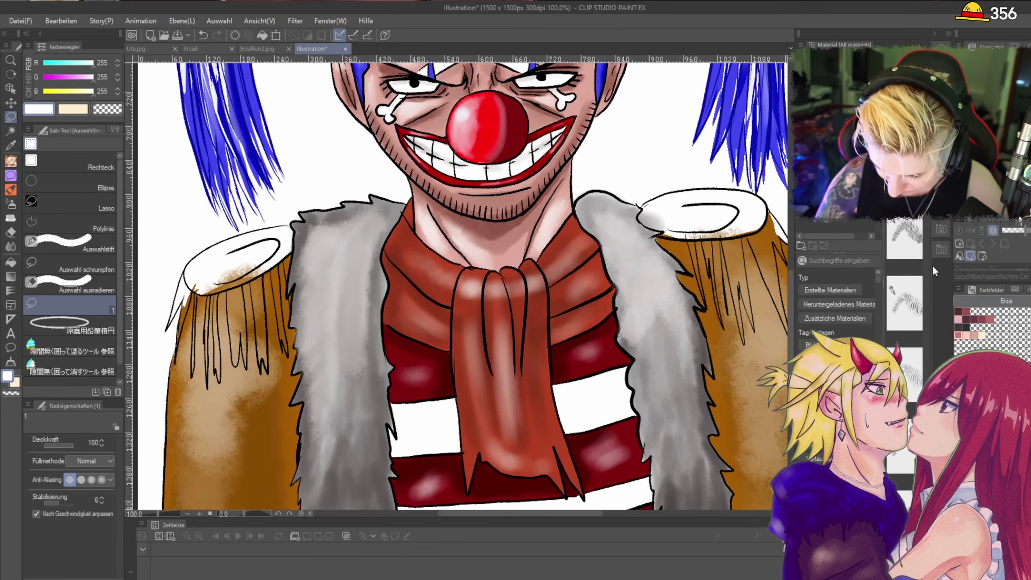
{"action": "left_click_drag", "start_coordinate": [547, 513], "coordinate": [600, 512]}
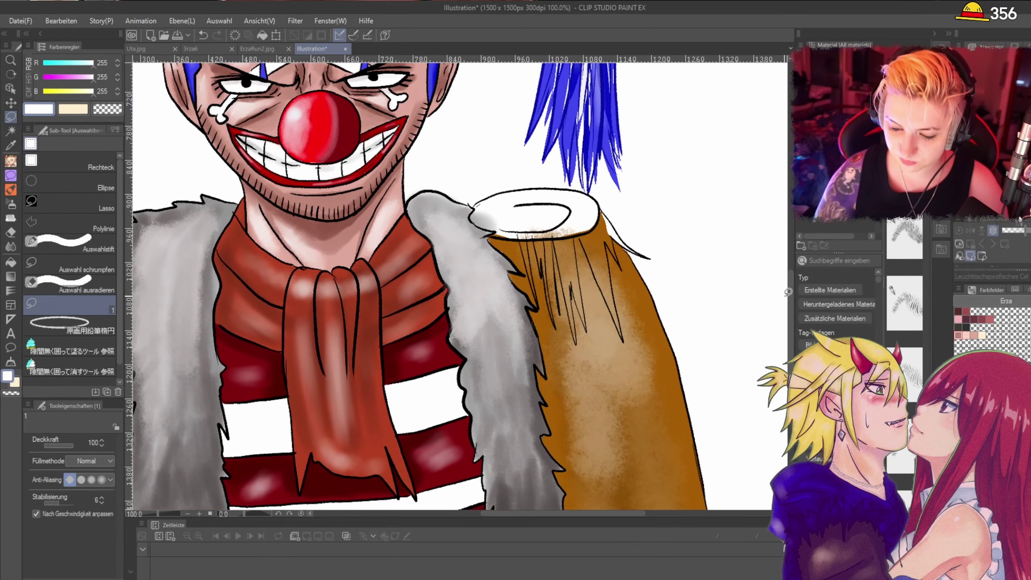
{"action": "scroll", "coordinate": [770, 325], "scroll_direction": "down", "scroll_amount": 1}
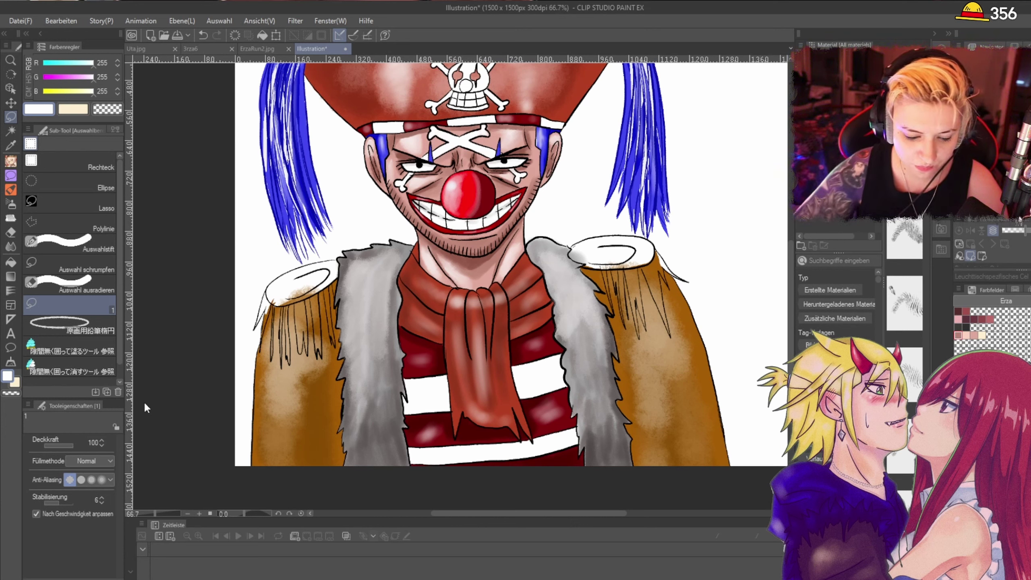
Step: Pick the olive colour (R 129, G 116, B 57) and lasso-fill the wide middle fringe strands below the left epaulette
{"action": "key", "text": "alt+Tab"}
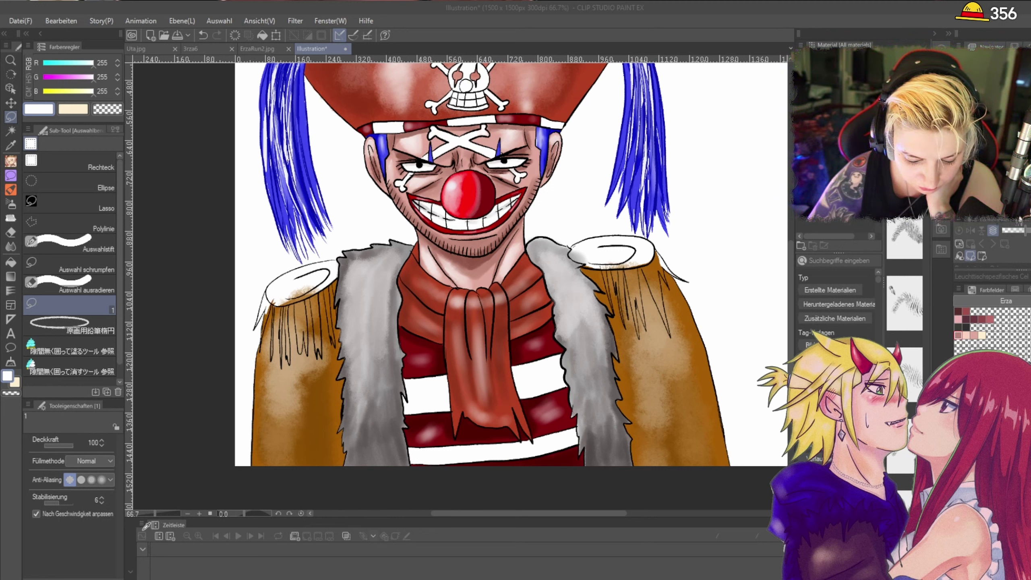
{"action": "left_click", "coordinate": [352, 394], "text": "alt"}
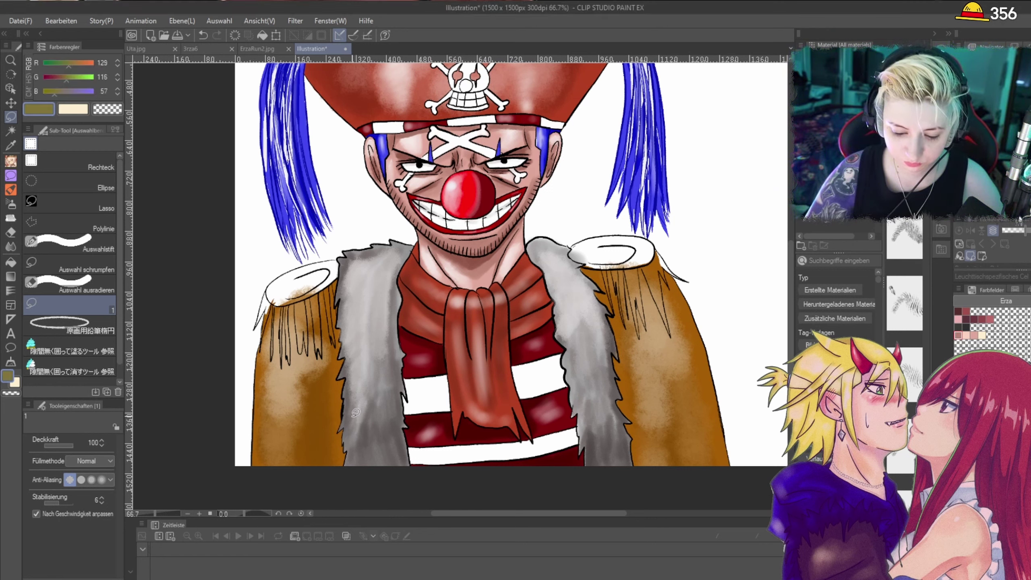
{"action": "scroll", "coordinate": [296, 307], "scroll_direction": "up", "scroll_amount": 5}
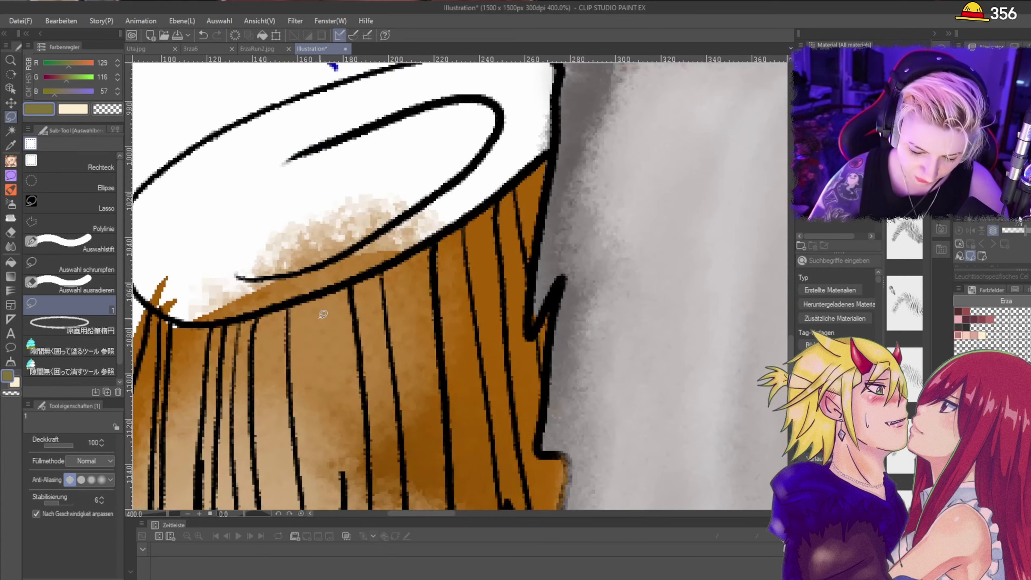
{"action": "scroll", "coordinate": [342, 304], "scroll_direction": "down", "scroll_amount": 4}
{"action": "scroll", "coordinate": [351, 419], "scroll_direction": "up", "scroll_amount": 2}
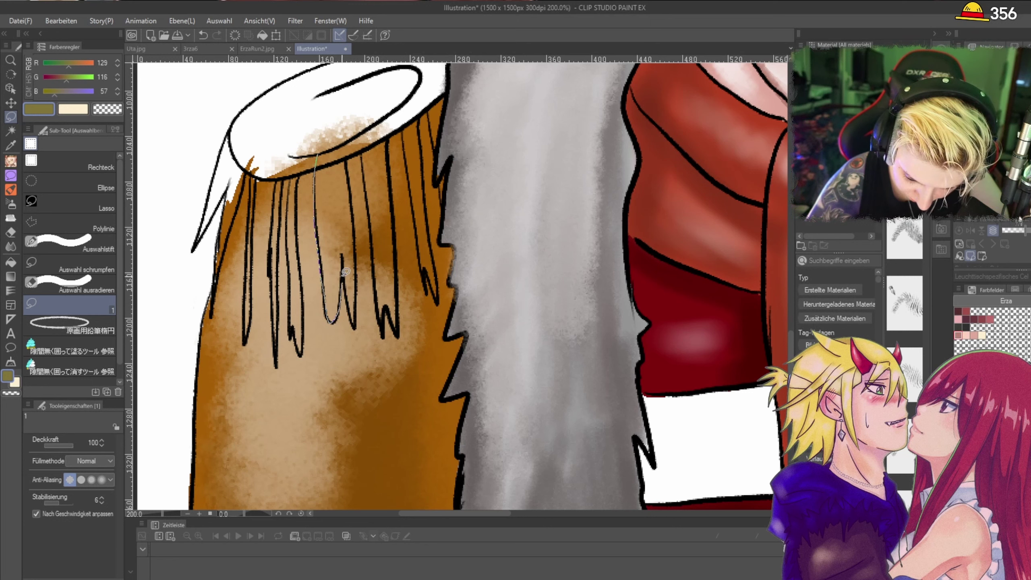
{"action": "mouse_move", "coordinate": [345, 271]}
{"action": "left_mouse_down"}
{"action": "mouse_move", "coordinate": [340, 180]}
{"action": "mouse_move", "coordinate": [325, 150]}
{"action": "left_mouse_up"}
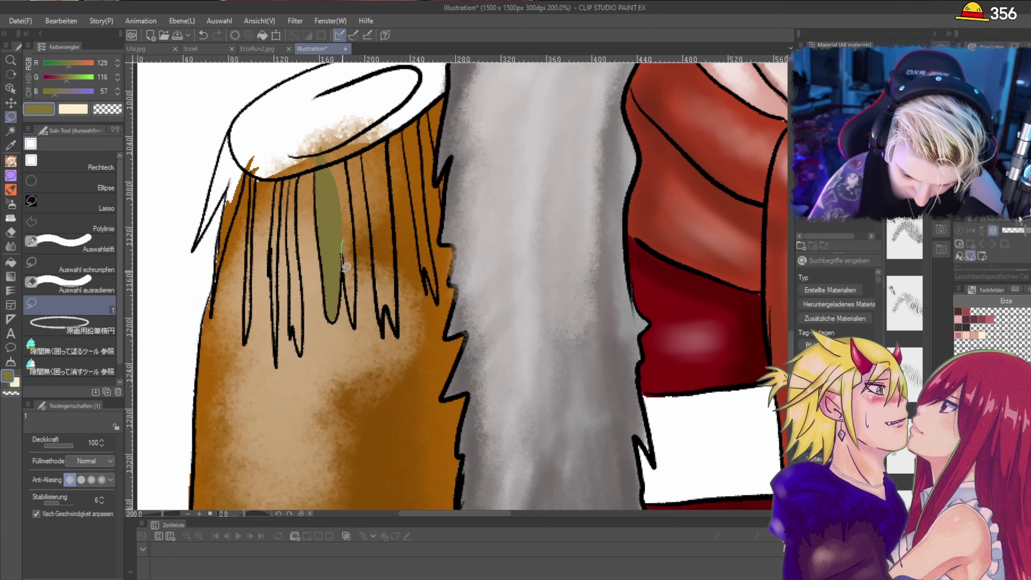
{"action": "mouse_move", "coordinate": [355, 317]}
{"action": "left_mouse_down"}
{"action": "mouse_move", "coordinate": [358, 202]}
{"action": "mouse_move", "coordinate": [339, 151]}
{"action": "left_mouse_up"}
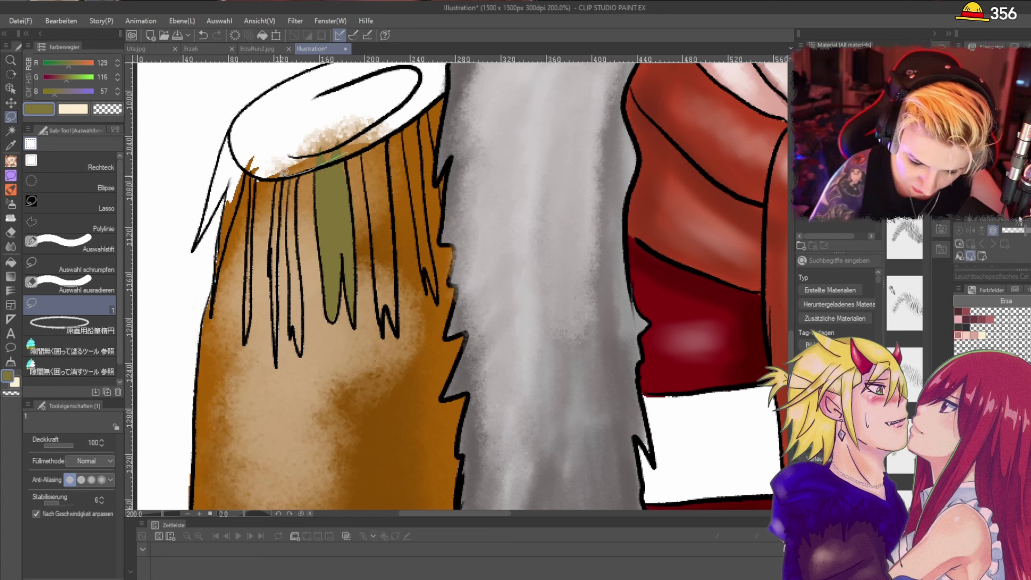
Step: Fill the lower part of the left epaulette pad and the narrow fringe strands beneath it with olive
{"action": "mouse_move", "coordinate": [242, 152]}
{"action": "left_mouse_down"}
{"action": "mouse_move", "coordinate": [248, 123]}
{"action": "mouse_move", "coordinate": [354, 101]}
{"action": "mouse_move", "coordinate": [344, 154]}
{"action": "mouse_move", "coordinate": [293, 115]}
{"action": "mouse_move", "coordinate": [242, 143]}
{"action": "left_mouse_up"}
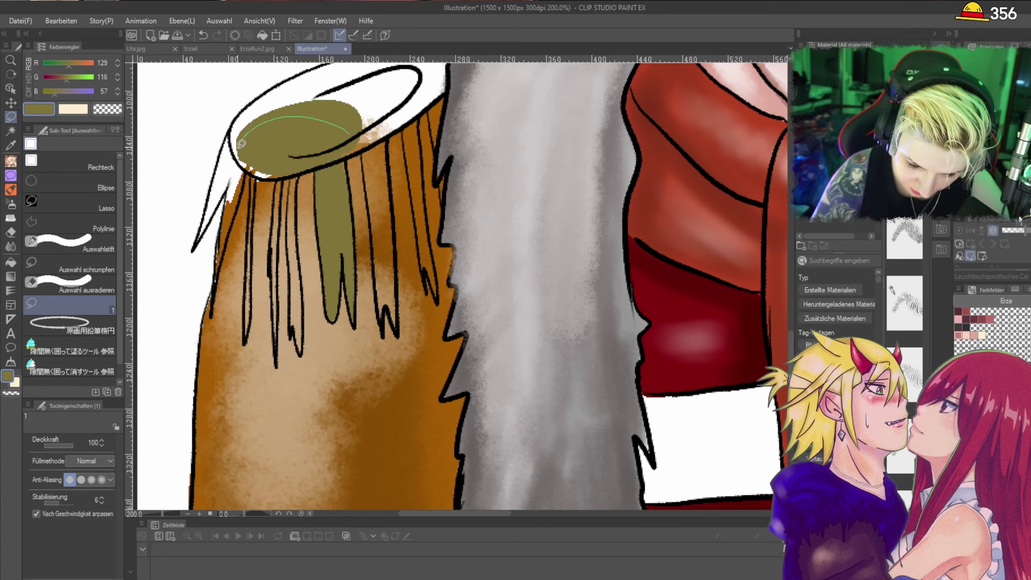
{"action": "mouse_move", "coordinate": [298, 171]}
{"action": "left_mouse_down"}
{"action": "mouse_move", "coordinate": [355, 114]}
{"action": "mouse_move", "coordinate": [337, 161]}
{"action": "left_mouse_up"}
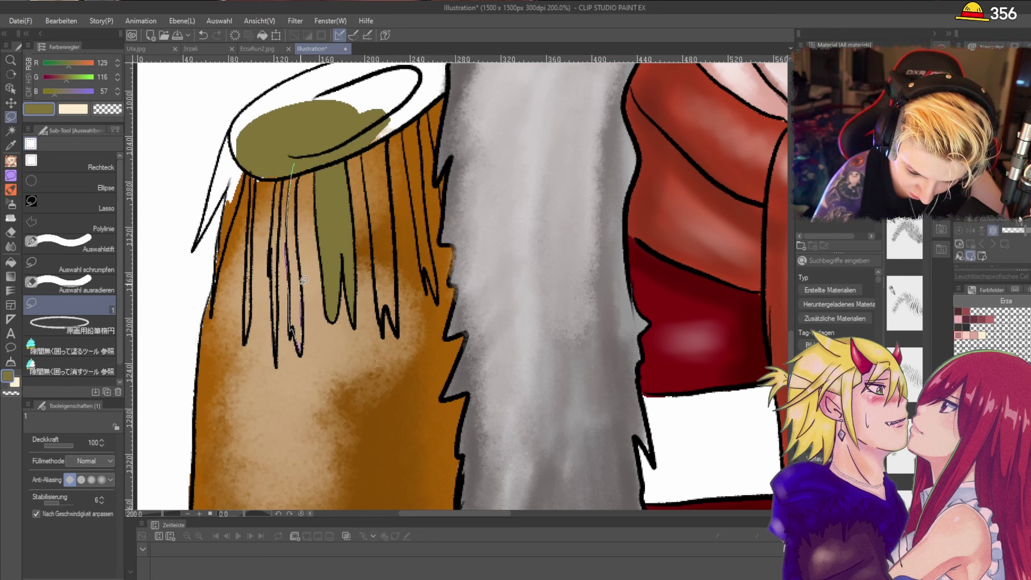
{"action": "left_click_drag", "start_coordinate": [301, 209], "coordinate": [295, 171]}
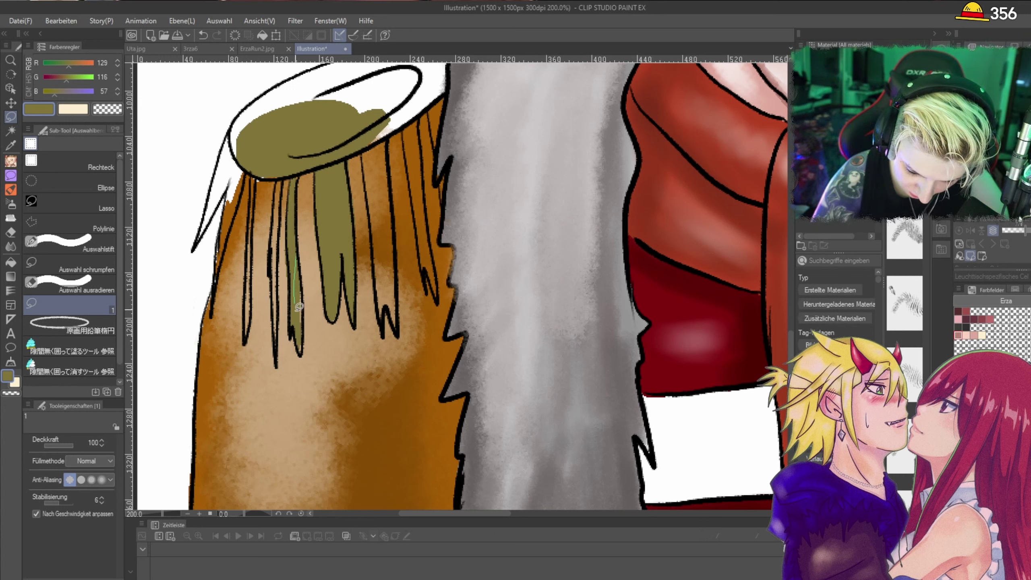
{"action": "left_click_drag", "start_coordinate": [299, 307], "coordinate": [301, 344]}
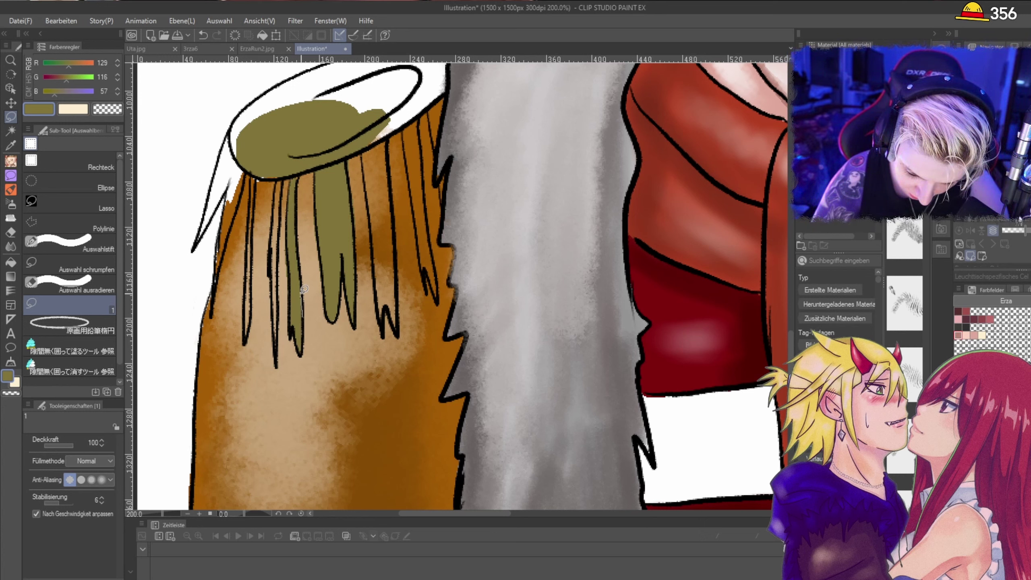
{"action": "mouse_move", "coordinate": [304, 289]}
{"action": "left_mouse_down"}
{"action": "mouse_move", "coordinate": [278, 304]}
{"action": "mouse_move", "coordinate": [286, 162]}
{"action": "mouse_move", "coordinate": [277, 231]}
{"action": "left_mouse_up"}
{"action": "left_click_drag", "start_coordinate": [273, 301], "coordinate": [276, 255]}
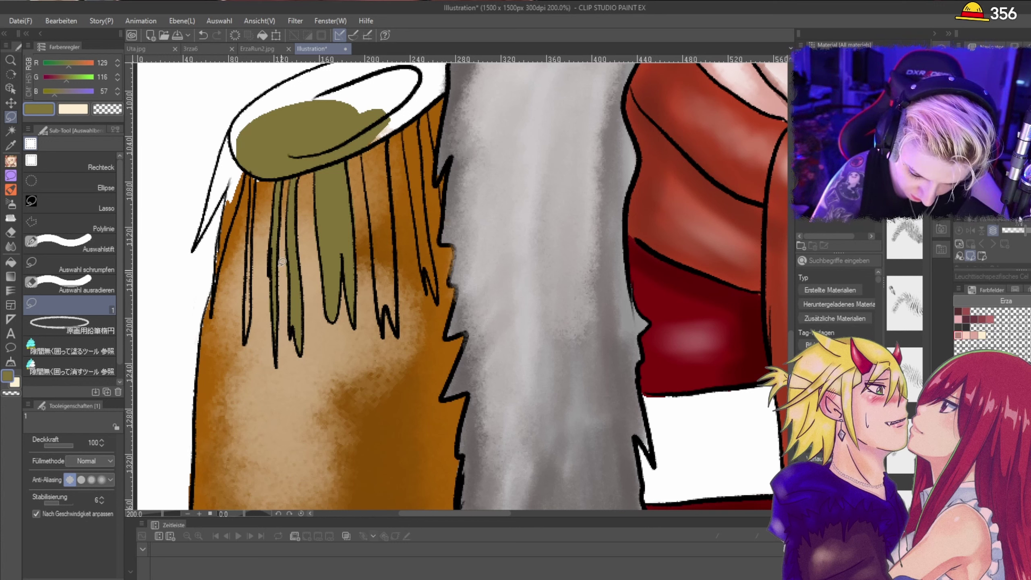
Step: Fill the outermost fringe strands of the left epaulette with olive, including the pointed tips hanging off the shoulder
{"action": "left_click_drag", "start_coordinate": [249, 277], "coordinate": [248, 331]}
{"action": "mouse_move", "coordinate": [251, 264]}
{"action": "left_mouse_down"}
{"action": "mouse_move", "coordinate": [252, 287]}
{"action": "mouse_move", "coordinate": [265, 167]}
{"action": "mouse_move", "coordinate": [217, 264]}
{"action": "mouse_move", "coordinate": [246, 167]}
{"action": "left_mouse_up"}
{"action": "left_click_drag", "start_coordinate": [233, 230], "coordinate": [244, 175]}
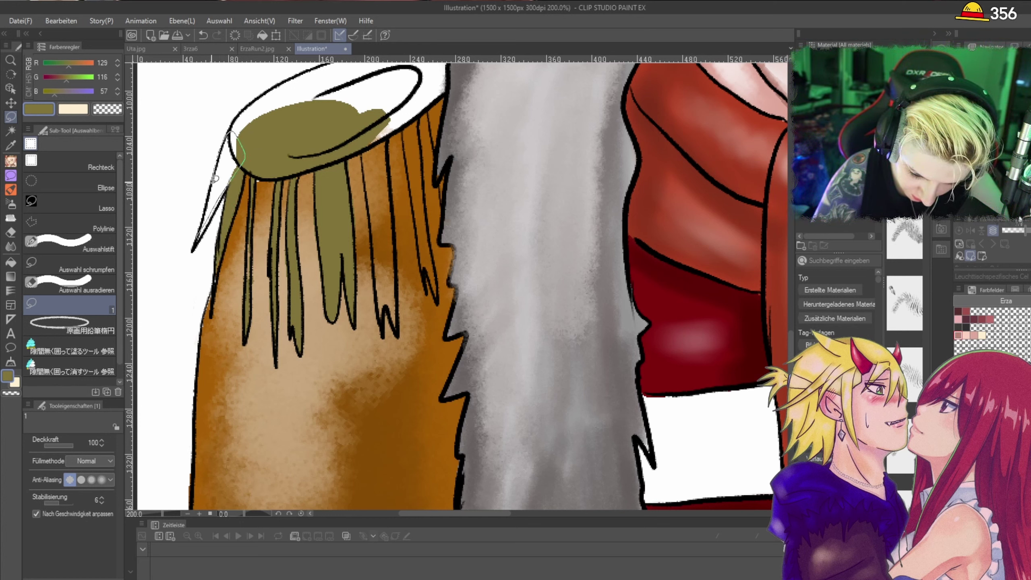
{"action": "left_click_drag", "start_coordinate": [200, 234], "coordinate": [246, 148]}
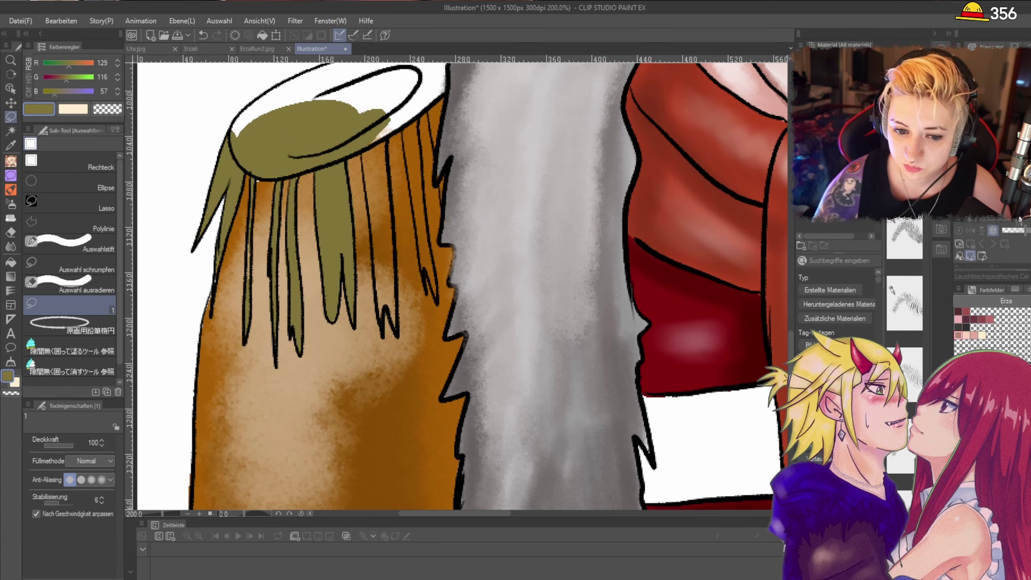
Step: Fill the rest of the left epaulette pad and its remaining fringe strands toward the fur collar with olive
{"action": "left_click_drag", "start_coordinate": [365, 203], "coordinate": [462, 373]}
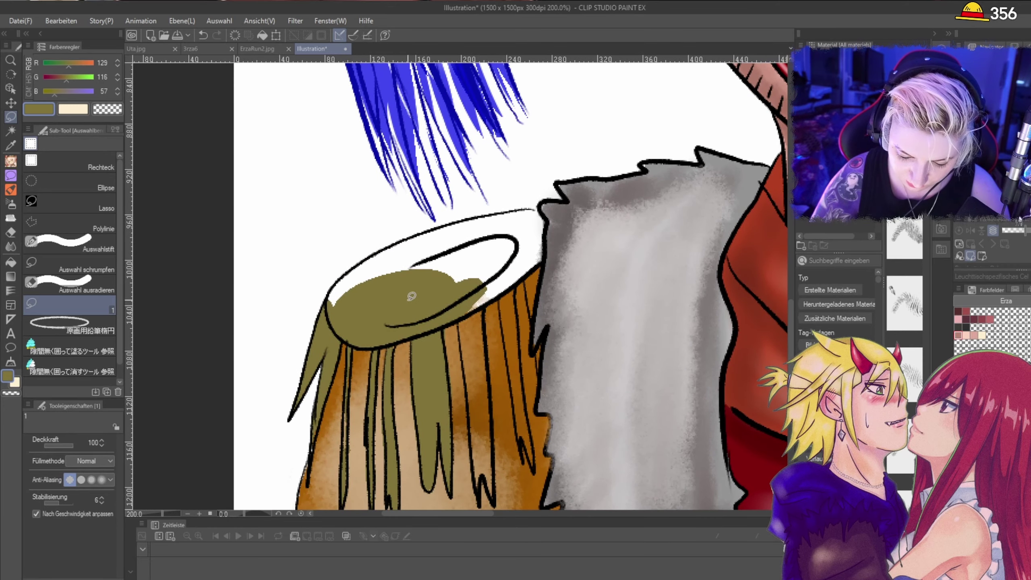
{"action": "mouse_move", "coordinate": [459, 318]}
{"action": "left_mouse_down"}
{"action": "mouse_move", "coordinate": [524, 282]}
{"action": "mouse_move", "coordinate": [543, 253]}
{"action": "mouse_move", "coordinate": [542, 221]}
{"action": "mouse_move", "coordinate": [522, 208]}
{"action": "mouse_move", "coordinate": [427, 228]}
{"action": "mouse_move", "coordinate": [382, 246]}
{"action": "mouse_move", "coordinate": [331, 295]}
{"action": "mouse_move", "coordinate": [430, 320]}
{"action": "mouse_move", "coordinate": [460, 309]}
{"action": "left_mouse_up"}
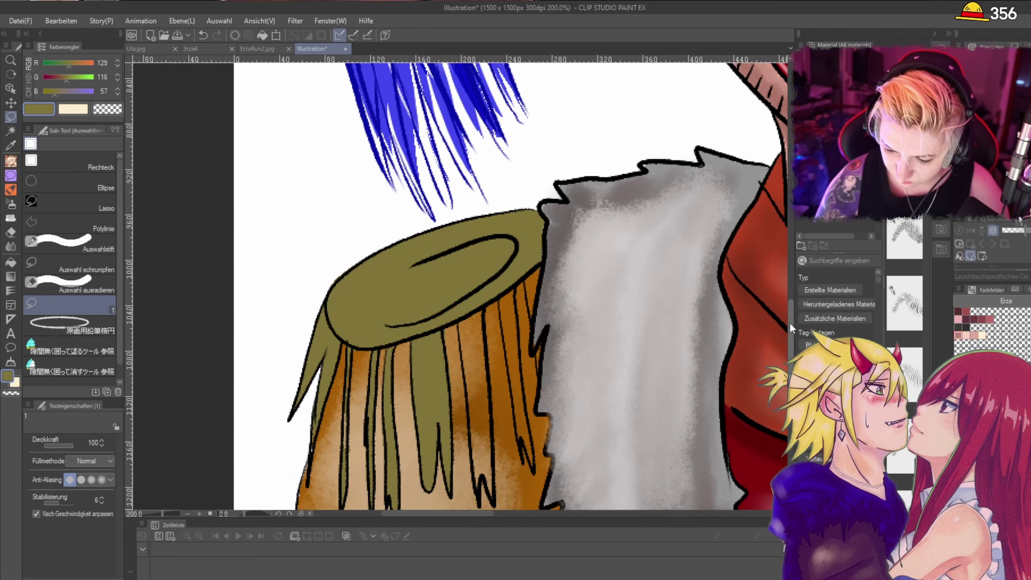
{"action": "scroll", "coordinate": [745, 273], "scroll_direction": "down", "scroll_amount": 3}
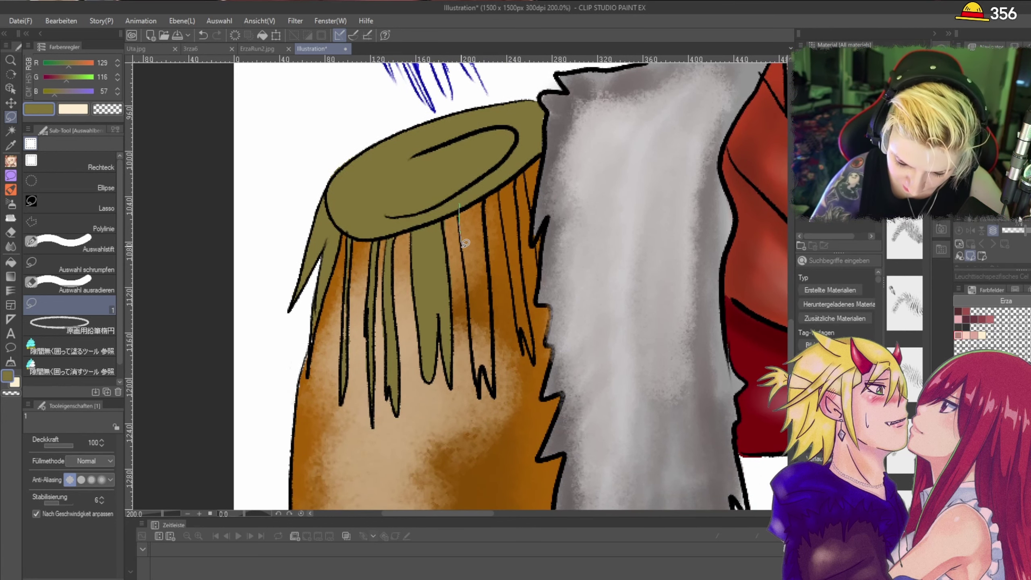
{"action": "mouse_move", "coordinate": [459, 205]}
{"action": "left_mouse_down"}
{"action": "mouse_move", "coordinate": [479, 382]}
{"action": "mouse_move", "coordinate": [480, 371]}
{"action": "mouse_move", "coordinate": [490, 387]}
{"action": "mouse_move", "coordinate": [490, 206]}
{"action": "left_mouse_up"}
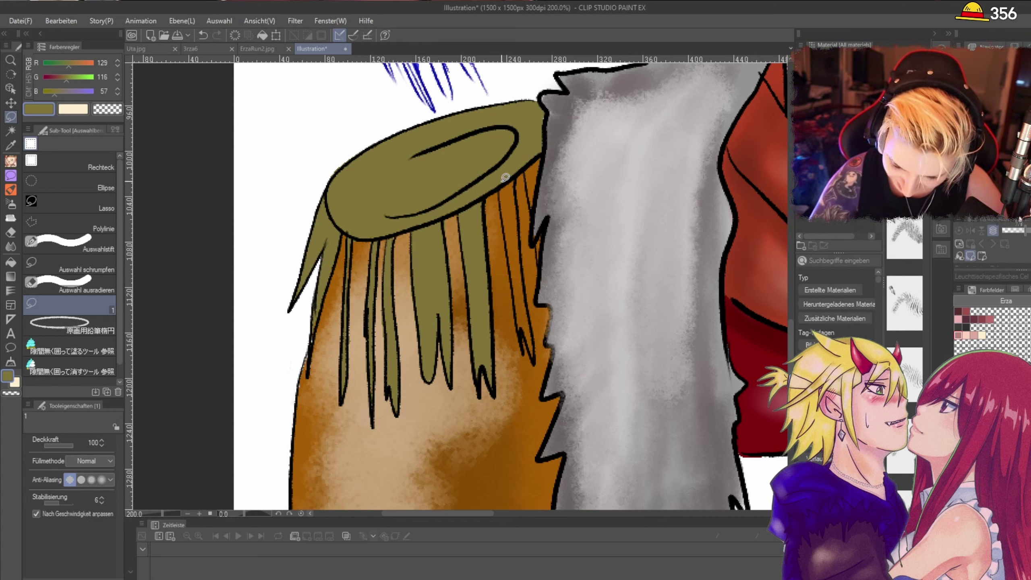
{"action": "left_click_drag", "start_coordinate": [502, 179], "coordinate": [512, 271]}
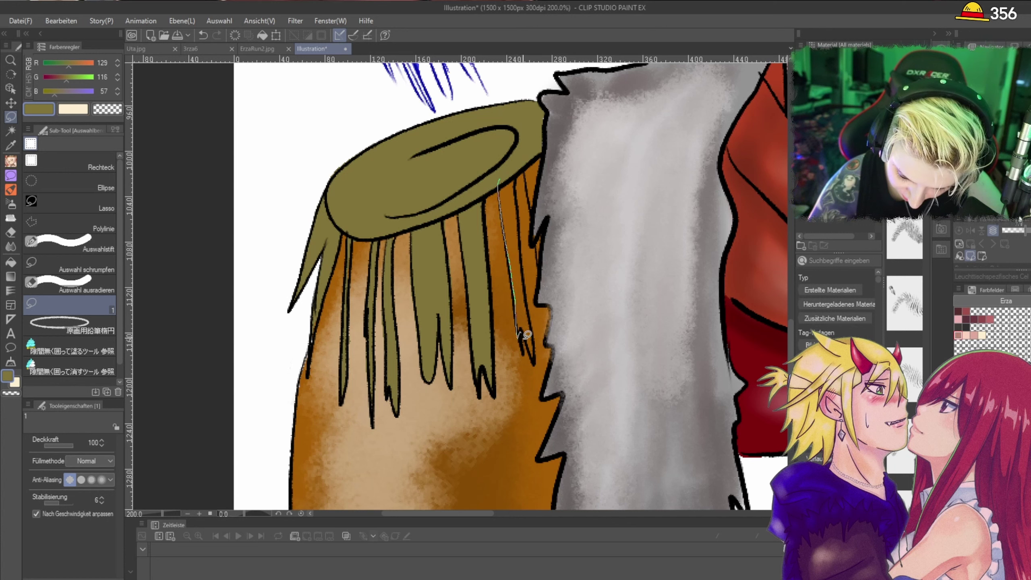
{"action": "left_click_drag", "start_coordinate": [527, 334], "coordinate": [522, 245]}
{"action": "mouse_move", "coordinate": [521, 195]}
{"action": "left_mouse_down"}
{"action": "mouse_move", "coordinate": [516, 168]}
{"action": "mouse_move", "coordinate": [536, 201]}
{"action": "left_mouse_up"}
{"action": "left_click_drag", "start_coordinate": [545, 153], "coordinate": [545, 111]}
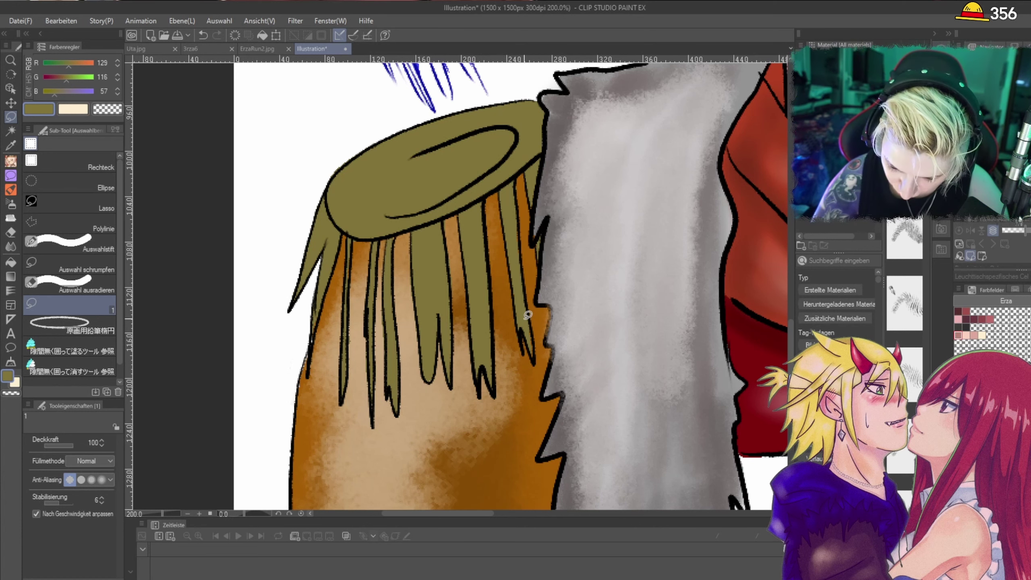
Step: Fill the outer half of the right epaulette pad with the same olive
{"action": "scroll", "coordinate": [525, 284], "scroll_direction": "down", "scroll_amount": 4}
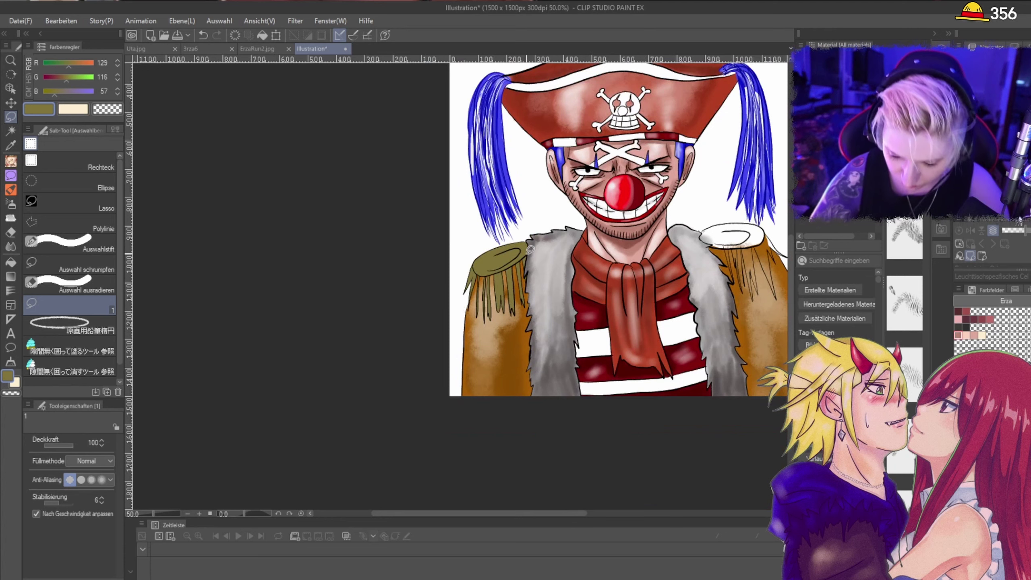
{"action": "left_click_drag", "start_coordinate": [606, 516], "coordinate": [643, 515]}
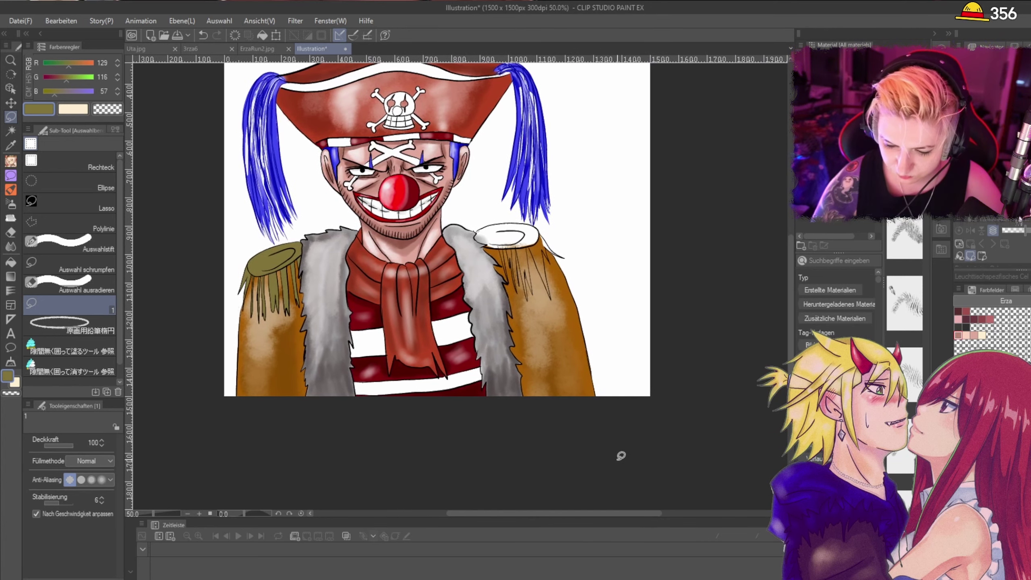
{"action": "scroll", "coordinate": [536, 251], "scroll_direction": "up", "scroll_amount": 3}
{"action": "scroll", "coordinate": [537, 188], "scroll_direction": "up", "scroll_amount": 1}
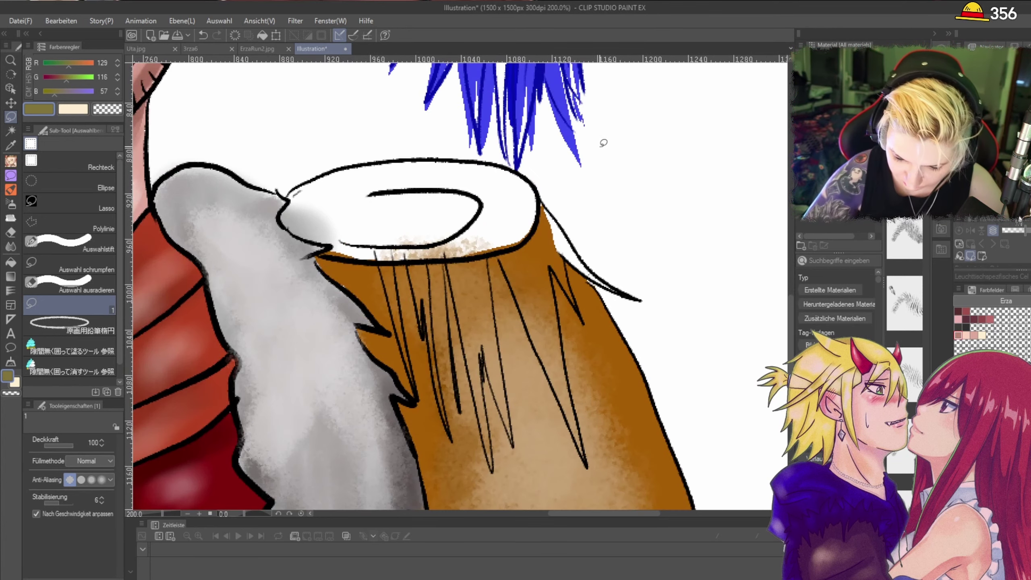
{"action": "left_click_drag", "start_coordinate": [352, 256], "coordinate": [439, 254]}
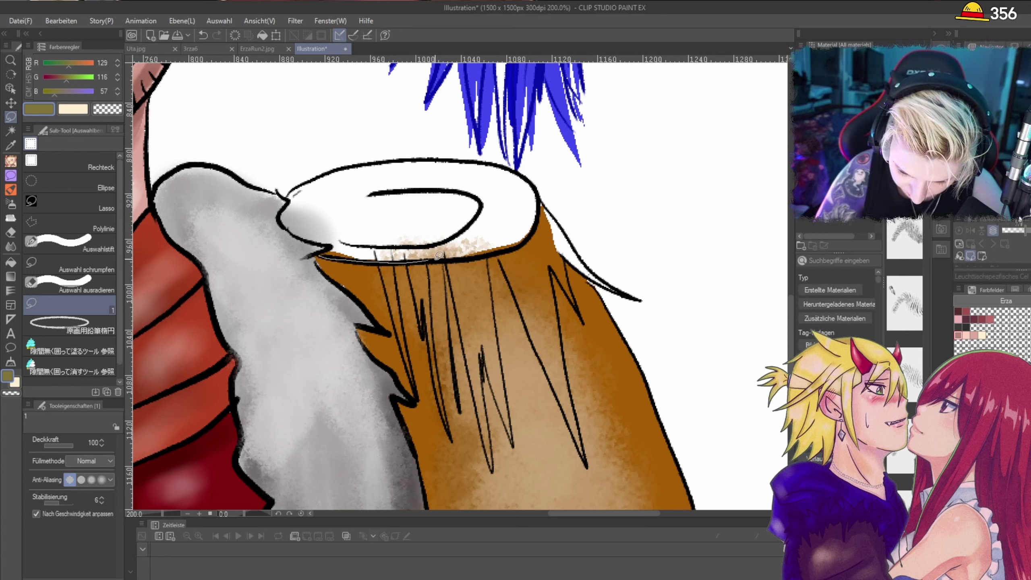
{"action": "mouse_move", "coordinate": [534, 195]}
{"action": "left_mouse_down"}
{"action": "mouse_move", "coordinate": [499, 164]}
{"action": "mouse_move", "coordinate": [433, 164]}
{"action": "left_mouse_up"}
Step: Erase the outer edge of the right epaulette's fill with transparent colour and refill it in olive up to the outline
{"action": "key", "text": "c"}
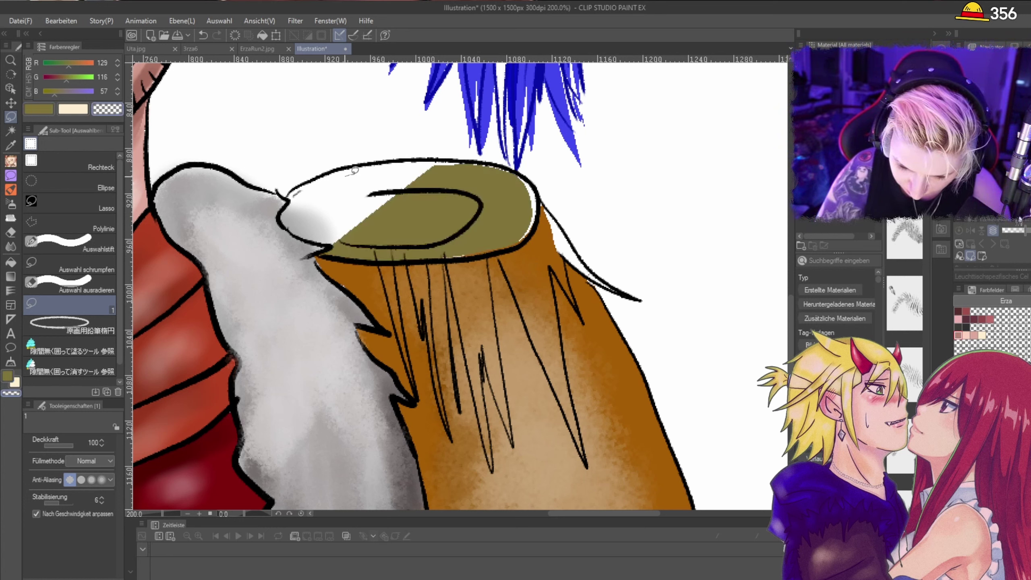
{"action": "mouse_move", "coordinate": [472, 233]}
{"action": "left_mouse_down"}
{"action": "mouse_move", "coordinate": [484, 253]}
{"action": "mouse_move", "coordinate": [537, 227]}
{"action": "left_mouse_up"}
{"action": "left_click_drag", "start_coordinate": [520, 175], "coordinate": [514, 176]}
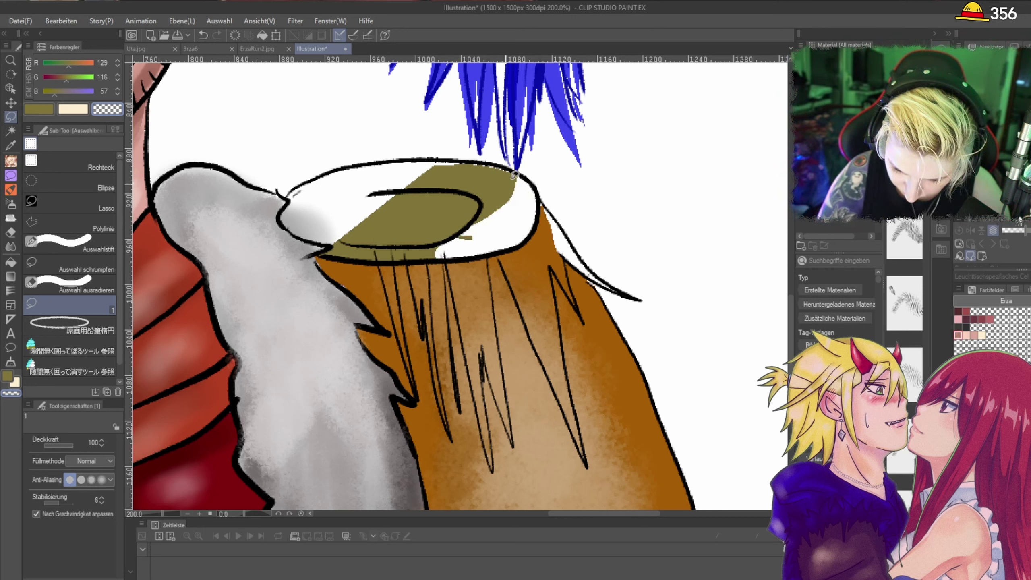
{"action": "left_click", "coordinate": [10, 376]}
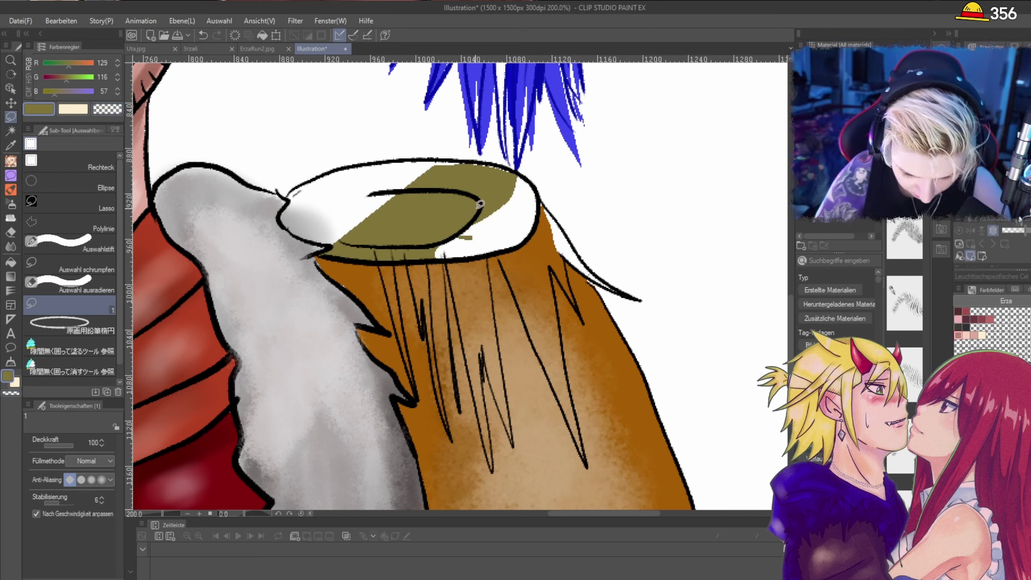
{"action": "mouse_move", "coordinate": [481, 204]}
{"action": "left_mouse_down"}
{"action": "mouse_move", "coordinate": [435, 257]}
{"action": "mouse_move", "coordinate": [521, 247]}
{"action": "mouse_move", "coordinate": [543, 208]}
{"action": "mouse_move", "coordinate": [471, 198]}
{"action": "left_mouse_up"}
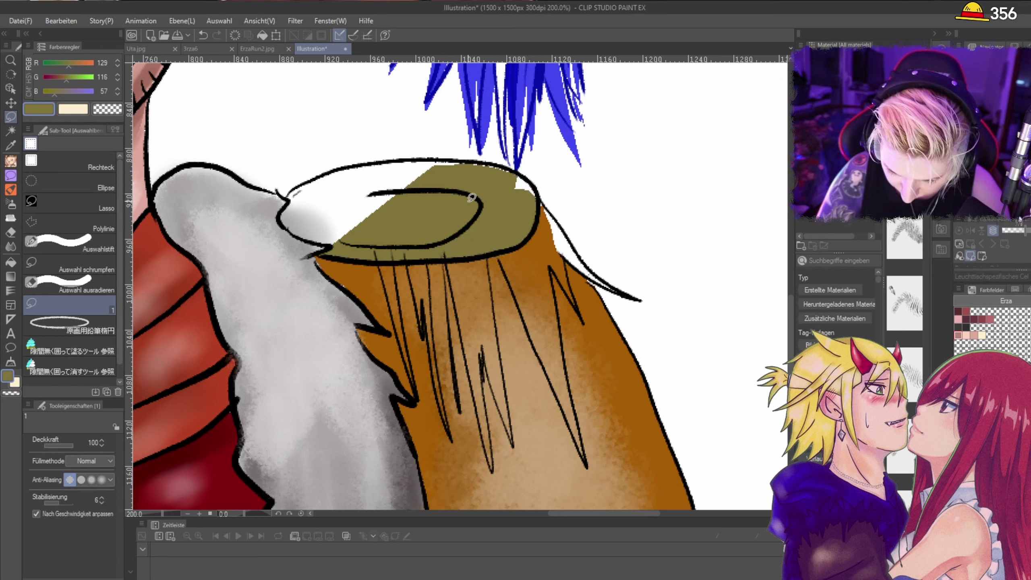
{"action": "mouse_move", "coordinate": [533, 181]}
{"action": "left_mouse_down"}
{"action": "mouse_move", "coordinate": [527, 202]}
{"action": "mouse_move", "coordinate": [535, 183]}
{"action": "left_mouse_up"}
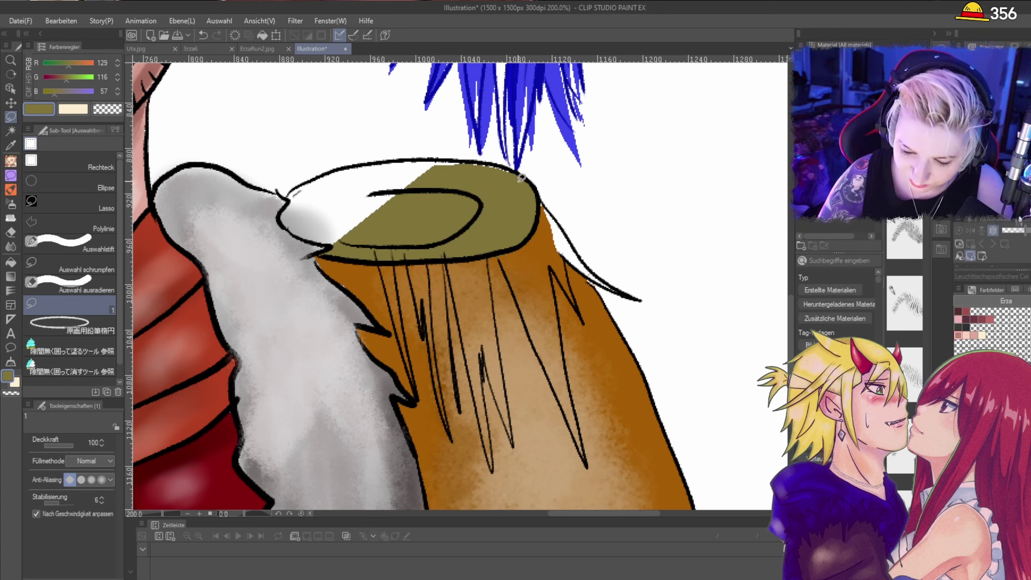
{"action": "mouse_move", "coordinate": [468, 171]}
{"action": "left_mouse_down"}
{"action": "mouse_move", "coordinate": [470, 159]}
{"action": "mouse_move", "coordinate": [526, 177]}
{"action": "left_mouse_up"}
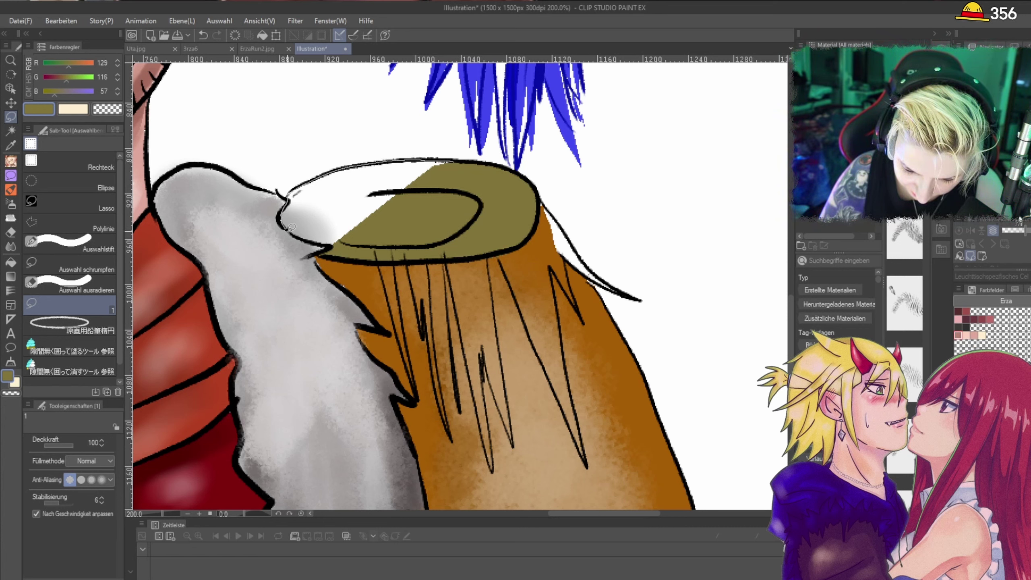
Step: Fill the rest of the right epaulette pad and the thin fringe strands nearest the fur collar with olive
{"action": "mouse_move", "coordinate": [320, 237]}
{"action": "left_mouse_down"}
{"action": "mouse_move", "coordinate": [412, 217]}
{"action": "mouse_move", "coordinate": [465, 161]}
{"action": "left_mouse_up"}
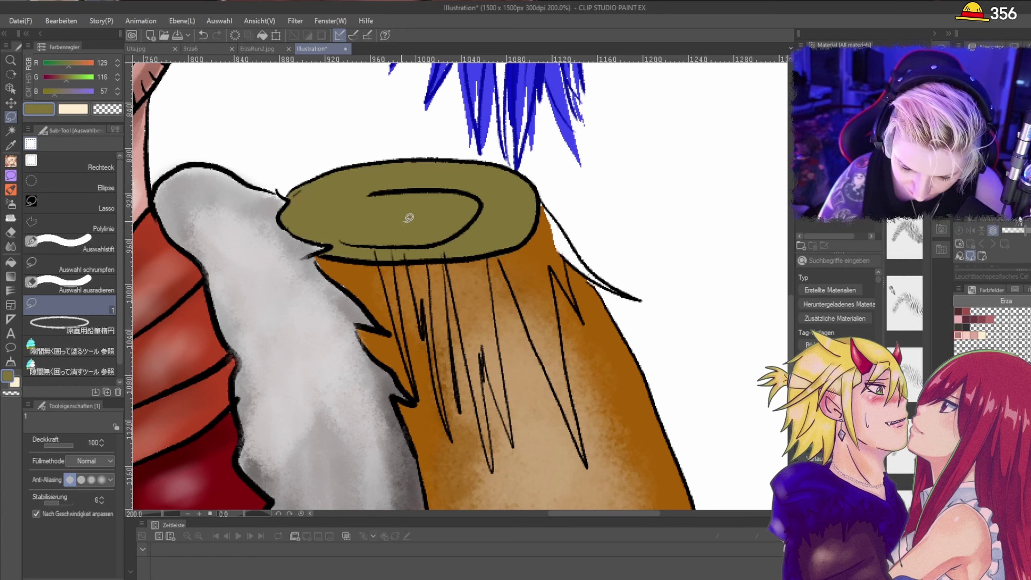
{"action": "mouse_move", "coordinate": [406, 222]}
{"action": "left_mouse_down"}
{"action": "mouse_move", "coordinate": [339, 227]}
{"action": "mouse_move", "coordinate": [321, 246]}
{"action": "left_mouse_up"}
{"action": "mouse_move", "coordinate": [410, 247]}
{"action": "left_mouse_down"}
{"action": "mouse_move", "coordinate": [330, 253]}
{"action": "mouse_move", "coordinate": [388, 289]}
{"action": "mouse_move", "coordinate": [412, 375]}
{"action": "mouse_move", "coordinate": [398, 264]}
{"action": "mouse_move", "coordinate": [380, 250]}
{"action": "mouse_move", "coordinate": [416, 289]}
{"action": "mouse_move", "coordinate": [422, 322]}
{"action": "mouse_move", "coordinate": [425, 299]}
{"action": "mouse_move", "coordinate": [446, 417]}
{"action": "mouse_move", "coordinate": [429, 262]}
{"action": "mouse_move", "coordinate": [410, 246]}
{"action": "left_mouse_up"}
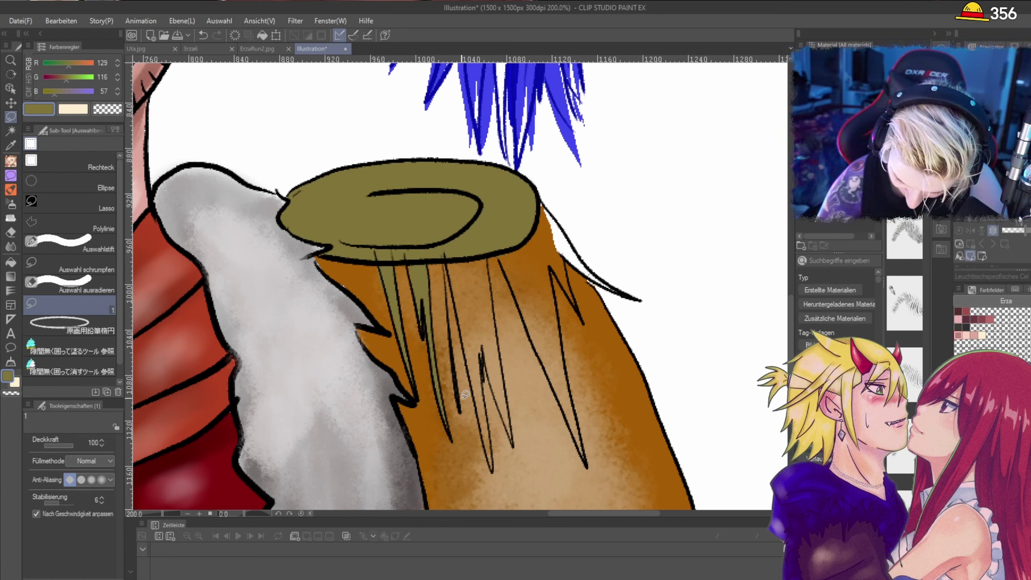
Step: Fill the long pointed fringe strands in the middle of the right epaulette with olive
{"action": "mouse_move", "coordinate": [446, 253]}
{"action": "left_mouse_down"}
{"action": "mouse_move", "coordinate": [491, 464]}
{"action": "mouse_move", "coordinate": [485, 345]}
{"action": "left_mouse_up"}
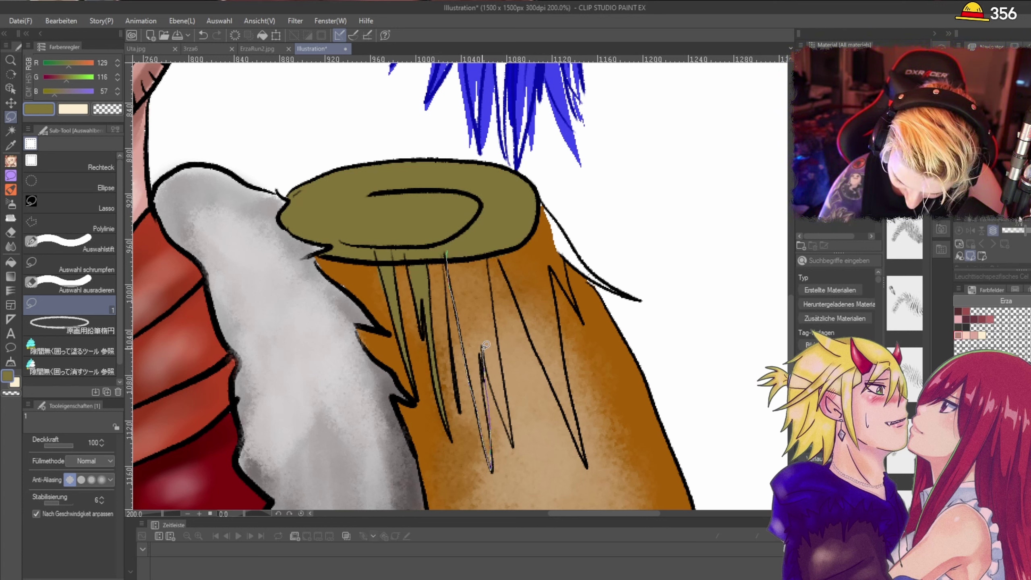
{"action": "mouse_move", "coordinate": [512, 421]}
{"action": "left_mouse_down"}
{"action": "mouse_move", "coordinate": [489, 256]}
{"action": "mouse_move", "coordinate": [447, 252]}
{"action": "mouse_move", "coordinate": [324, 197]}
{"action": "left_mouse_up"}
{"action": "mouse_move", "coordinate": [487, 280]}
{"action": "left_mouse_down"}
{"action": "mouse_move", "coordinate": [347, 236]}
{"action": "mouse_move", "coordinate": [384, 250]}
{"action": "left_mouse_up"}
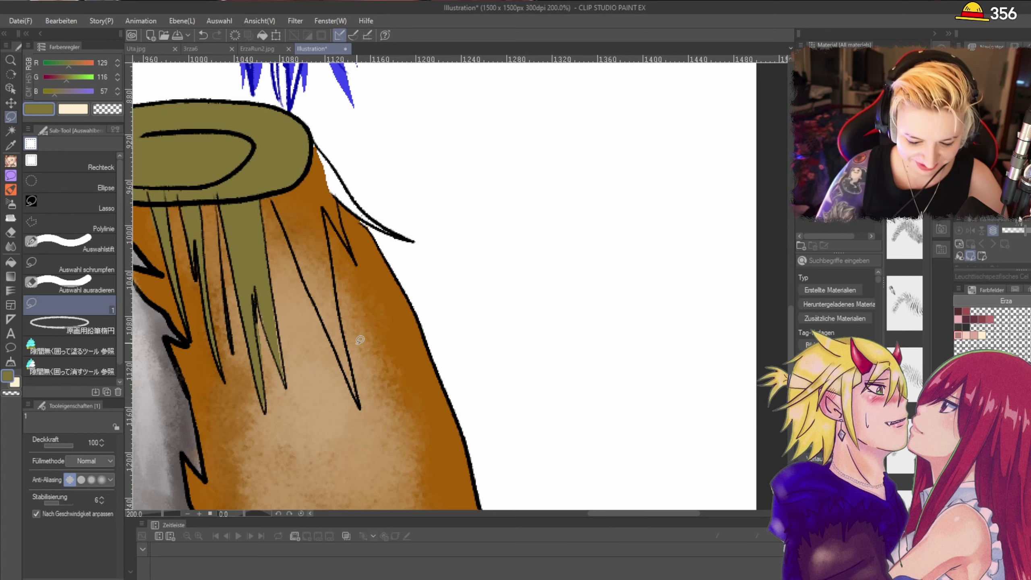
{"action": "scroll", "coordinate": [266, 317], "scroll_direction": "up", "scroll_amount": 2}
{"action": "mouse_move", "coordinate": [274, 290]}
{"action": "left_mouse_down"}
{"action": "mouse_move", "coordinate": [265, 336]}
{"action": "mouse_move", "coordinate": [311, 454]}
{"action": "mouse_move", "coordinate": [280, 291]}
{"action": "mouse_move", "coordinate": [308, 437]}
{"action": "mouse_move", "coordinate": [288, 300]}
{"action": "mouse_move", "coordinate": [291, 362]}
{"action": "left_mouse_up"}
{"action": "mouse_move", "coordinate": [303, 427]}
{"action": "left_mouse_down"}
{"action": "mouse_move", "coordinate": [306, 462]}
{"action": "mouse_move", "coordinate": [302, 424]}
{"action": "left_mouse_up"}
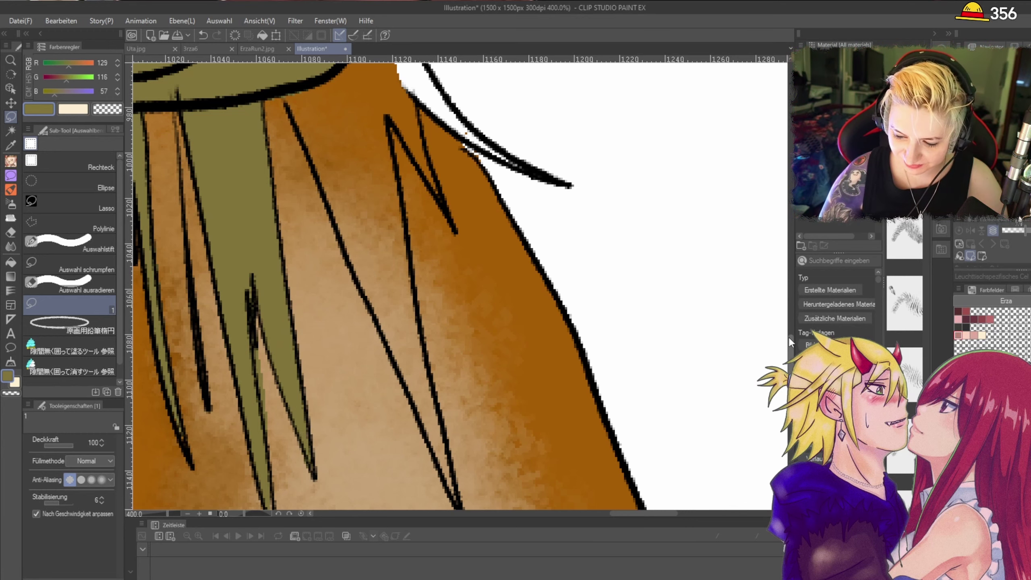
Step: Fill the long outer fringe strand of the right epaulette with olive, from under the pad down to its pointed tip
{"action": "scroll", "coordinate": [783, 335], "scroll_direction": "down", "scroll_amount": 2}
{"action": "mouse_move", "coordinate": [1015, 141]}
{"action": "left_mouse_down"}
{"action": "mouse_move", "coordinate": [991, 132]}
{"action": "mouse_move", "coordinate": [1023, 134]}
{"action": "mouse_move", "coordinate": [1013, 138]}
{"action": "left_mouse_up"}
{"action": "mouse_move", "coordinate": [611, 137]}
{"action": "left_mouse_down"}
{"action": "mouse_move", "coordinate": [476, 166]}
{"action": "mouse_move", "coordinate": [476, 181]}
{"action": "left_mouse_up"}
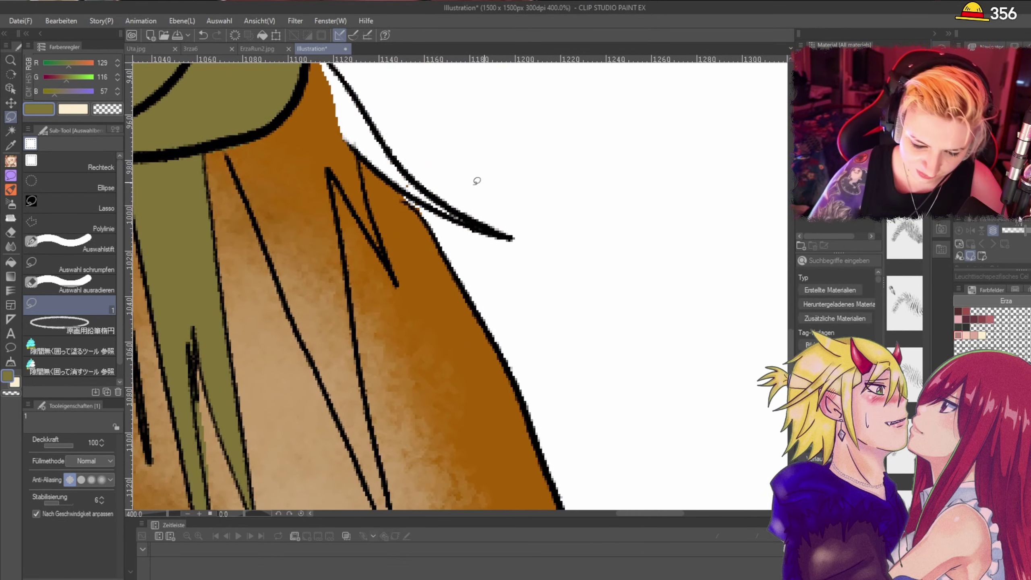
{"action": "mouse_move", "coordinate": [226, 143]}
{"action": "left_mouse_down"}
{"action": "mouse_move", "coordinate": [265, 177]}
{"action": "mouse_move", "coordinate": [335, 125]}
{"action": "mouse_move", "coordinate": [345, 86]}
{"action": "mouse_move", "coordinate": [332, 72]}
{"action": "mouse_move", "coordinate": [234, 136]}
{"action": "mouse_move", "coordinate": [237, 174]}
{"action": "mouse_move", "coordinate": [289, 308]}
{"action": "mouse_move", "coordinate": [354, 450]}
{"action": "mouse_move", "coordinate": [369, 457]}
{"action": "mouse_move", "coordinate": [320, 131]}
{"action": "mouse_move", "coordinate": [234, 157]}
{"action": "left_mouse_up"}
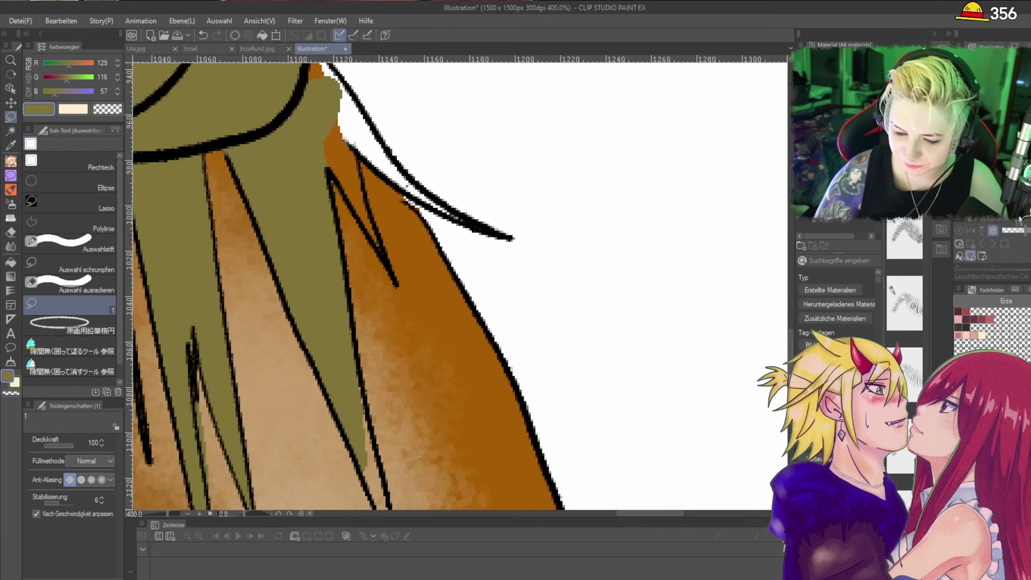
{"action": "left_click_drag", "start_coordinate": [410, 325], "coordinate": [126, 180]}
{"action": "mouse_move", "coordinate": [294, 375]}
{"action": "left_mouse_down"}
{"action": "mouse_move", "coordinate": [470, 297]}
{"action": "mouse_move", "coordinate": [514, 252]}
{"action": "mouse_move", "coordinate": [574, 286]}
{"action": "left_mouse_up"}
{"action": "mouse_move", "coordinate": [326, 166]}
{"action": "left_mouse_down"}
{"action": "mouse_move", "coordinate": [384, 313]}
{"action": "mouse_move", "coordinate": [394, 315]}
{"action": "mouse_move", "coordinate": [353, 128]}
{"action": "mouse_move", "coordinate": [331, 163]}
{"action": "left_mouse_up"}
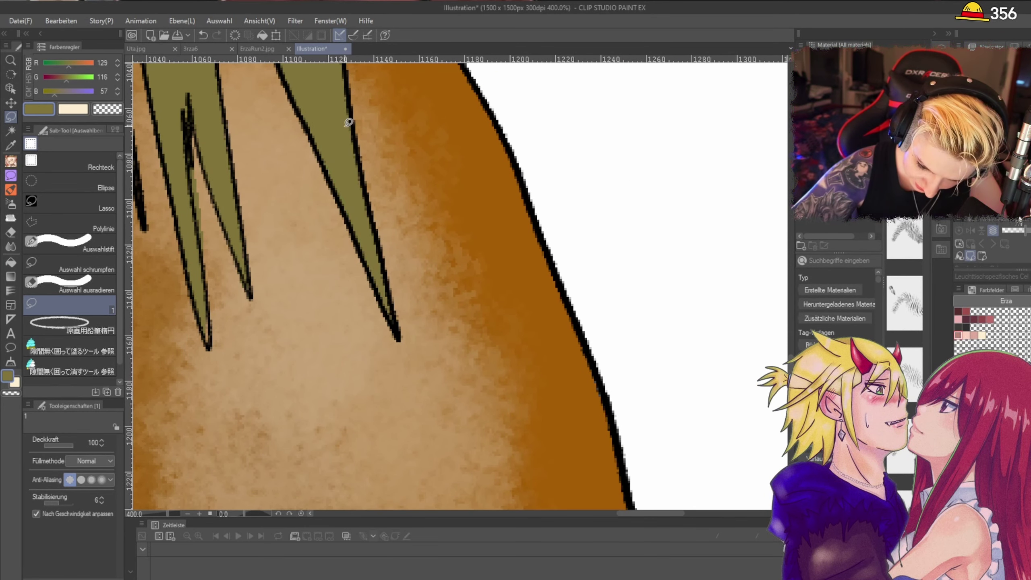
Step: Fill the remaining gaps beside the right epaulette pad, the short outer strand and the outward-flaring fringe tip with olive
{"action": "left_click_drag", "start_coordinate": [385, 126], "coordinate": [439, 441]}
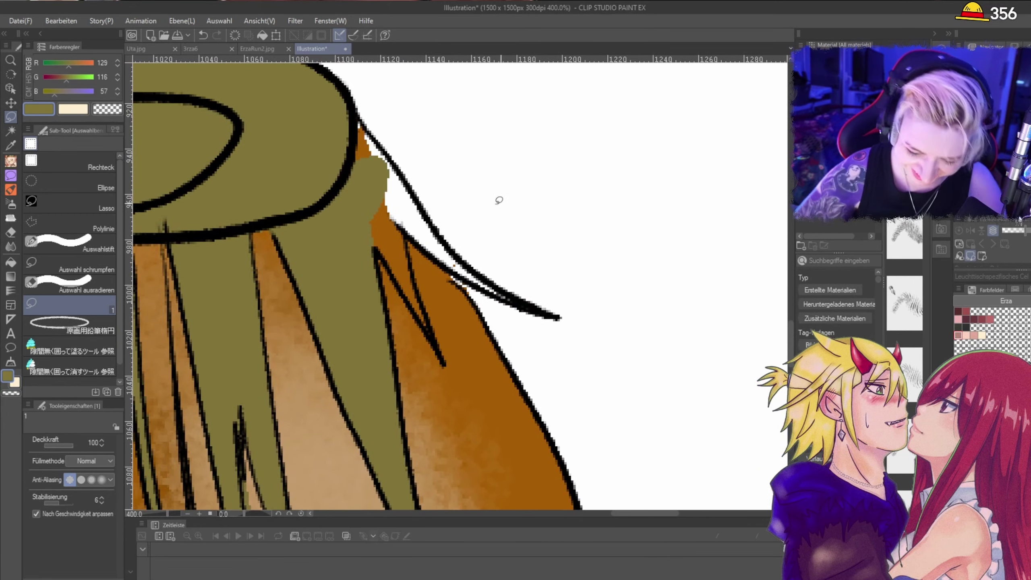
{"action": "left_click_drag", "start_coordinate": [360, 122], "coordinate": [385, 165]}
{"action": "left_click_drag", "start_coordinate": [370, 126], "coordinate": [356, 118]}
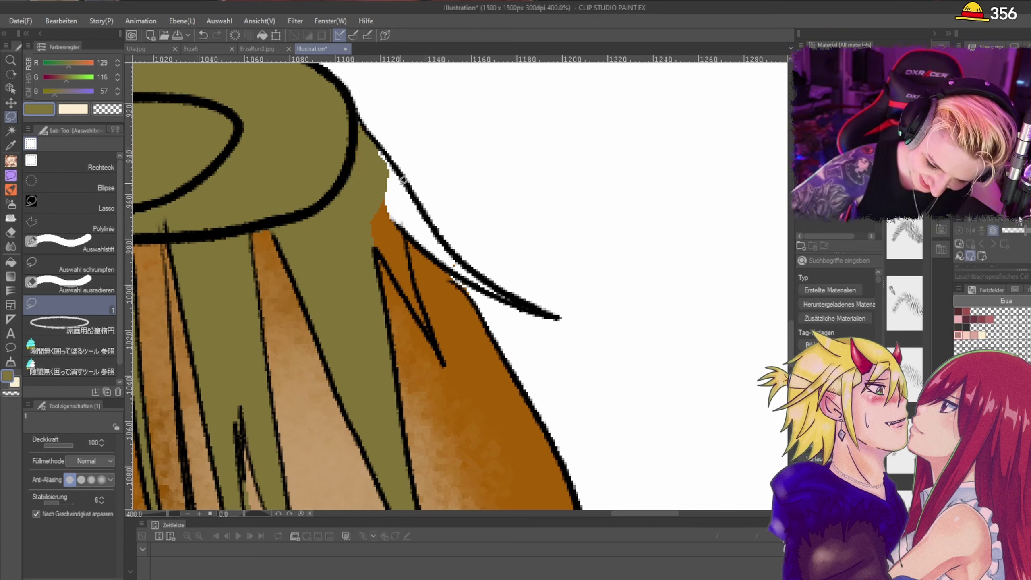
{"action": "mouse_move", "coordinate": [368, 172]}
{"action": "left_mouse_down"}
{"action": "mouse_move", "coordinate": [367, 227]}
{"action": "mouse_move", "coordinate": [414, 297]}
{"action": "mouse_move", "coordinate": [410, 256]}
{"action": "mouse_move", "coordinate": [367, 174]}
{"action": "mouse_move", "coordinate": [390, 206]}
{"action": "left_mouse_up"}
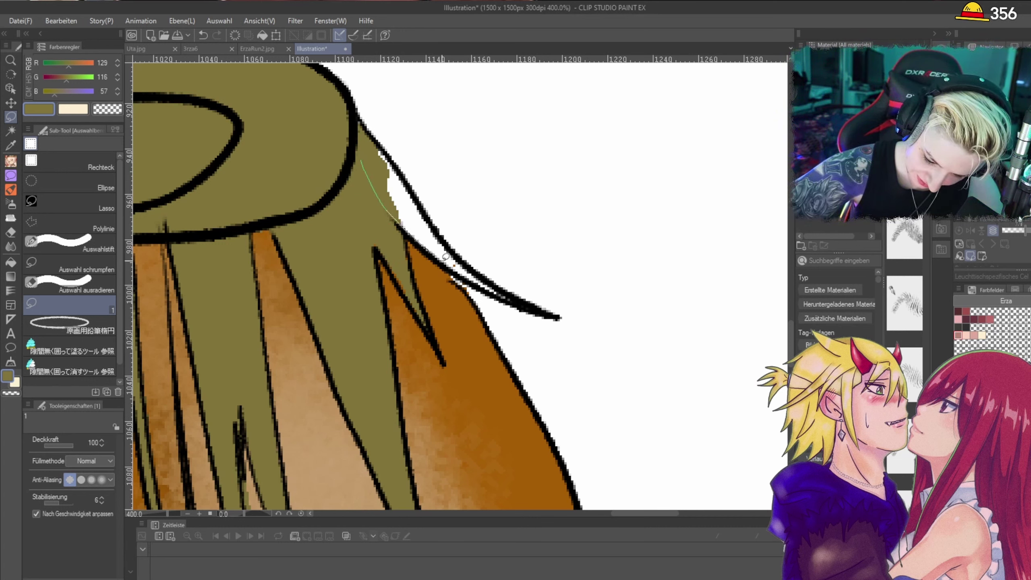
{"action": "left_click_drag", "start_coordinate": [500, 289], "coordinate": [425, 209]}
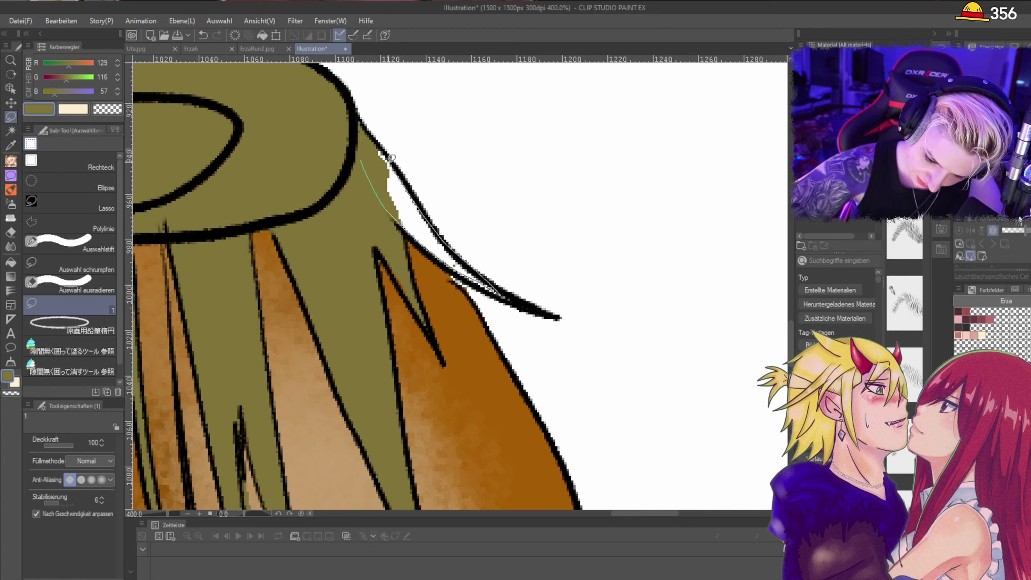
{"action": "mouse_move", "coordinate": [392, 157]}
{"action": "left_mouse_down"}
{"action": "mouse_move", "coordinate": [357, 137]}
{"action": "mouse_move", "coordinate": [402, 182]}
{"action": "mouse_move", "coordinate": [382, 156]}
{"action": "left_mouse_up"}
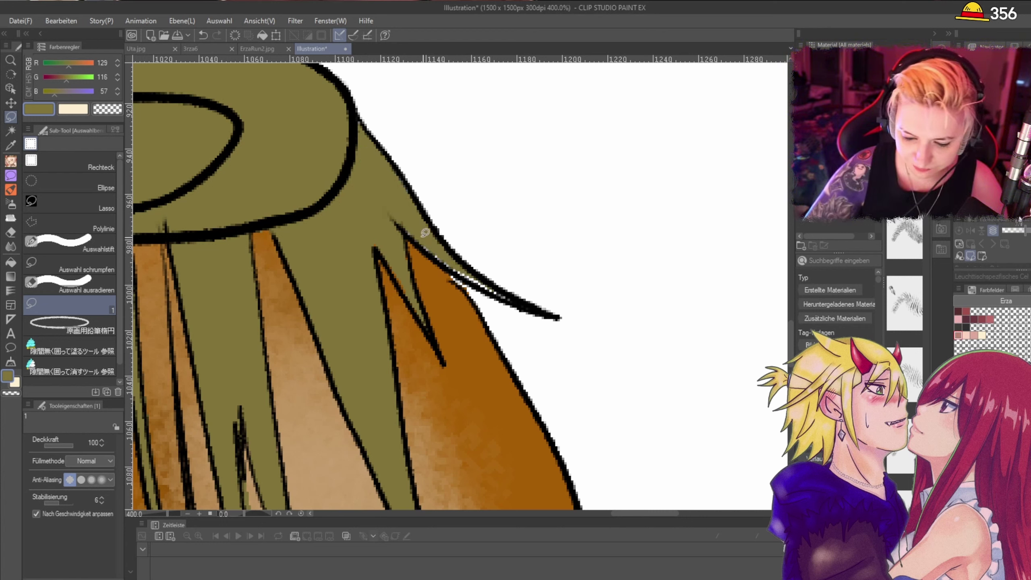
{"action": "mouse_move", "coordinate": [399, 211]}
{"action": "left_mouse_down"}
{"action": "mouse_move", "coordinate": [429, 250]}
{"action": "mouse_move", "coordinate": [505, 287]}
{"action": "mouse_move", "coordinate": [407, 201]}
{"action": "mouse_move", "coordinate": [507, 296]}
{"action": "mouse_move", "coordinate": [505, 262]}
{"action": "left_mouse_up"}
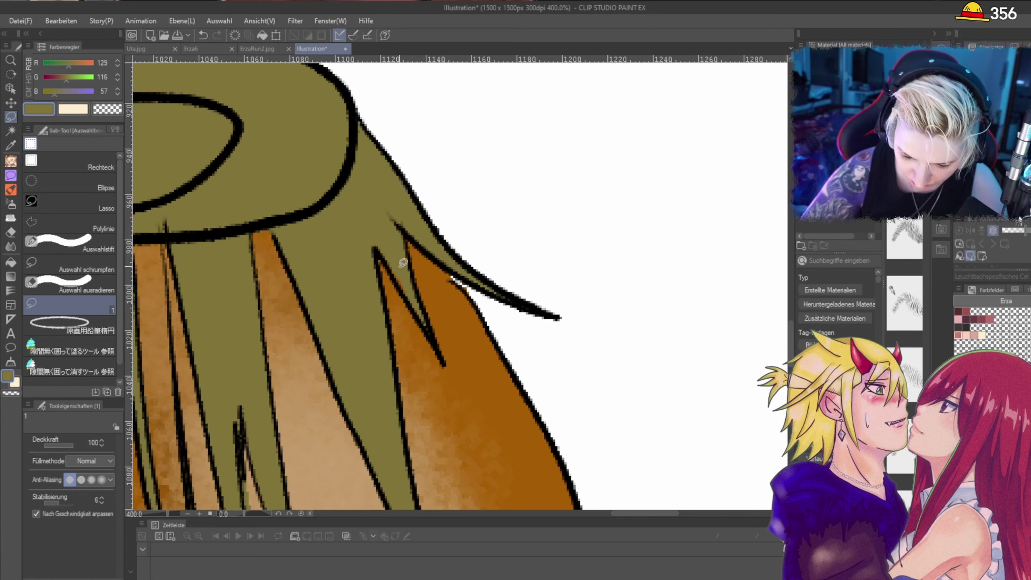
{"action": "mouse_move", "coordinate": [385, 233]}
{"action": "left_mouse_down"}
{"action": "mouse_move", "coordinate": [416, 303]}
{"action": "mouse_move", "coordinate": [396, 236]}
{"action": "left_mouse_up"}
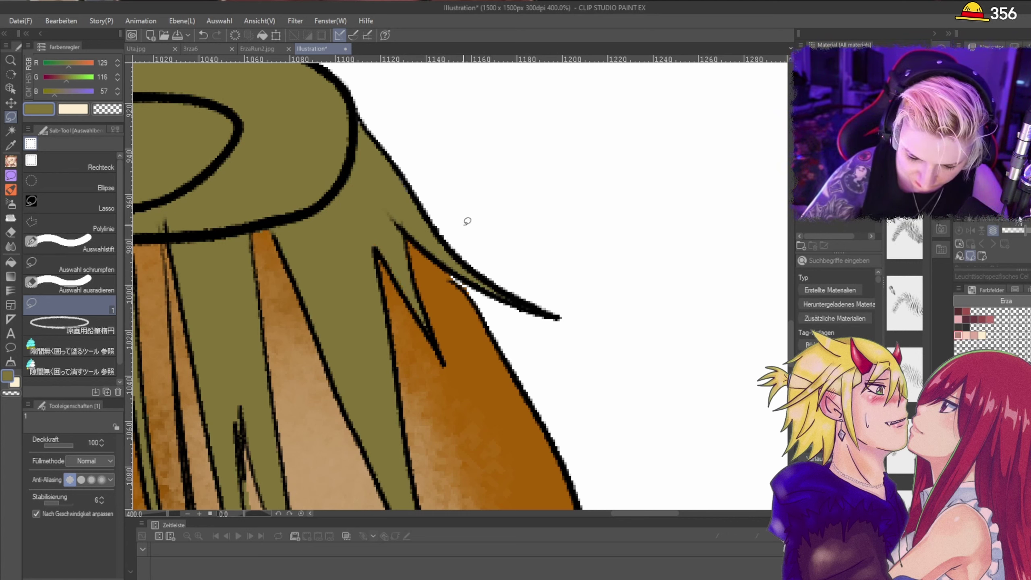
Step: Choose the ざらざら丸 brush at size 15 with dark olive RGB 90, 81, 35 and shade the right epaulette pad
{"action": "scroll", "coordinate": [507, 276], "scroll_direction": "down", "scroll_amount": 8}
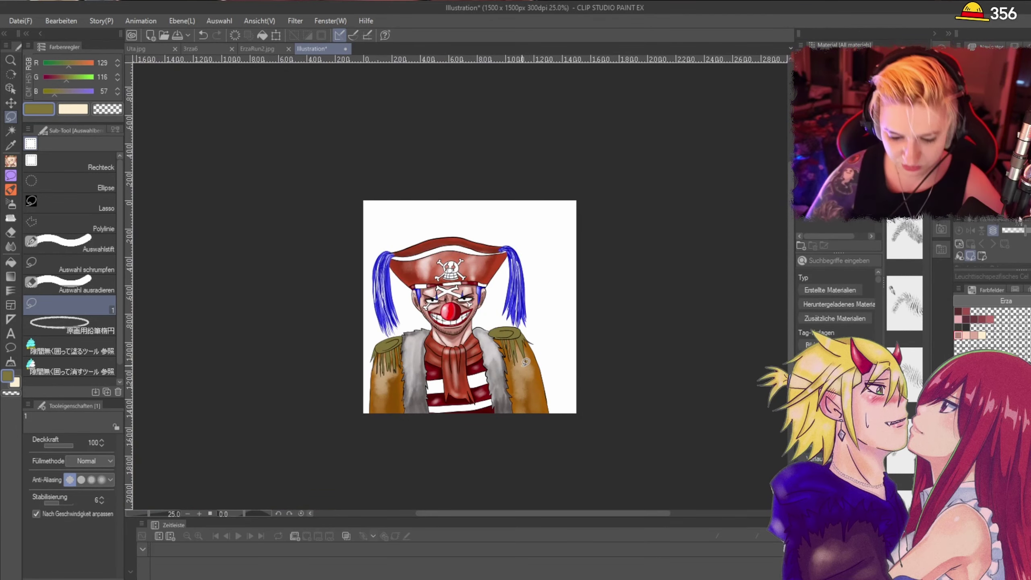
{"action": "scroll", "coordinate": [464, 396], "scroll_direction": "up", "scroll_amount": 1}
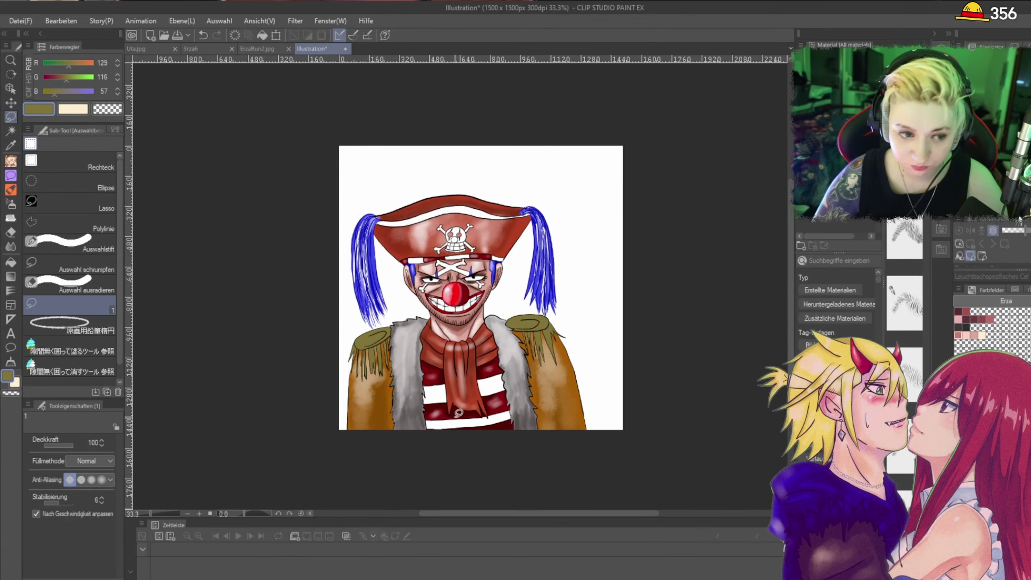
{"action": "scroll", "coordinate": [452, 418], "scroll_direction": "up", "scroll_amount": 2}
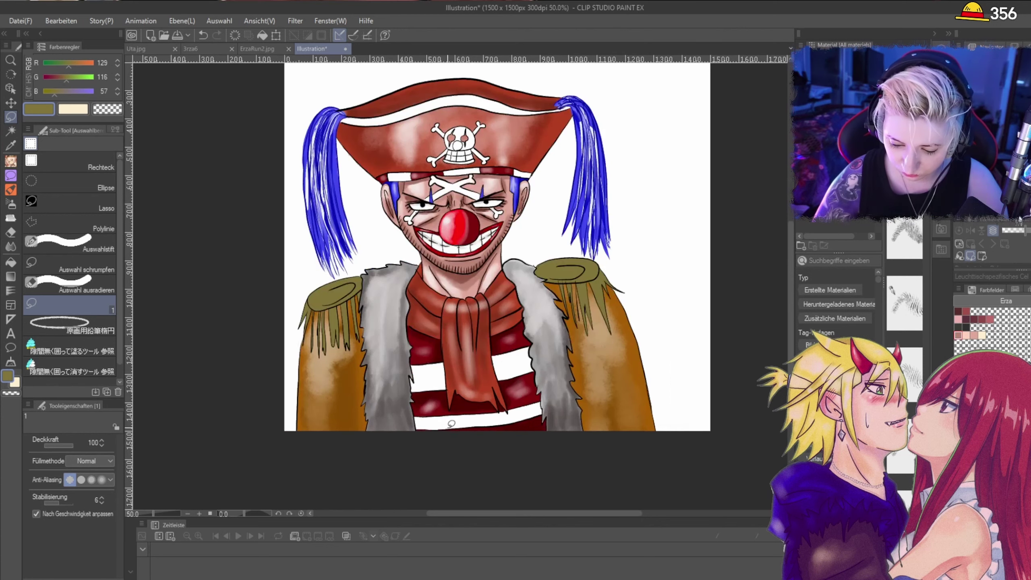
{"action": "left_click", "coordinate": [12, 192]}
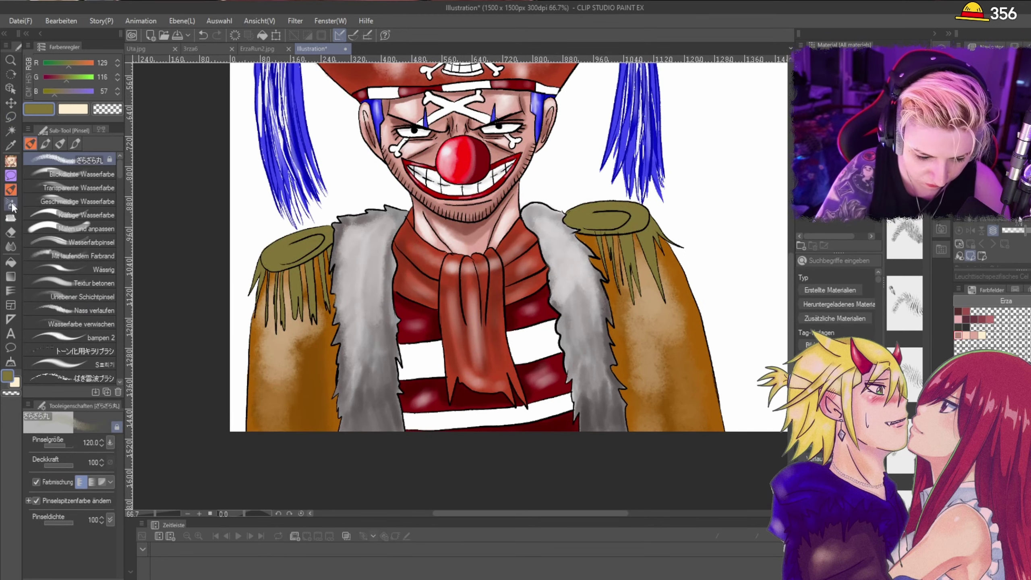
{"action": "left_click", "coordinate": [30, 144]}
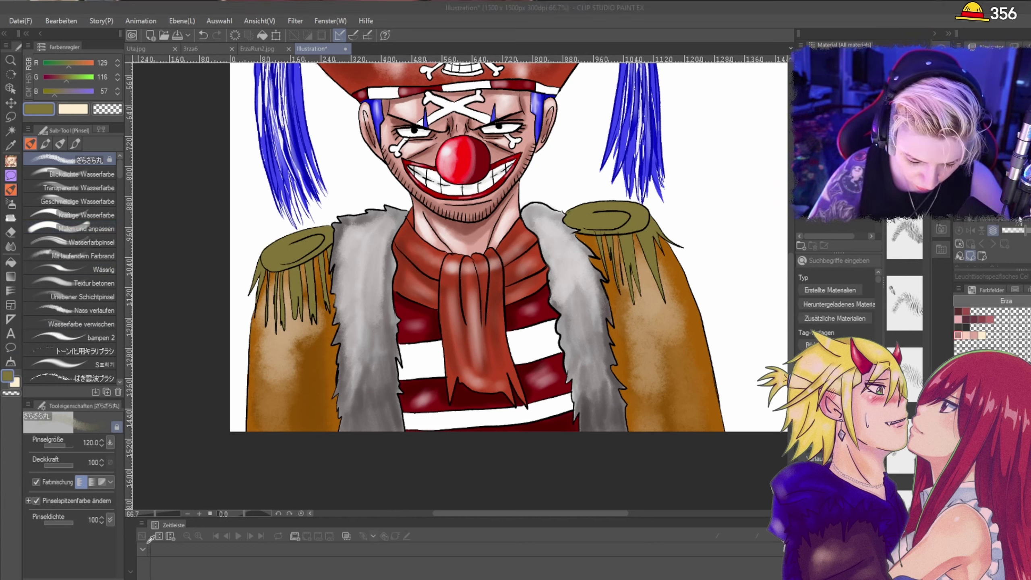
{"action": "left_click", "coordinate": [293, 349]}
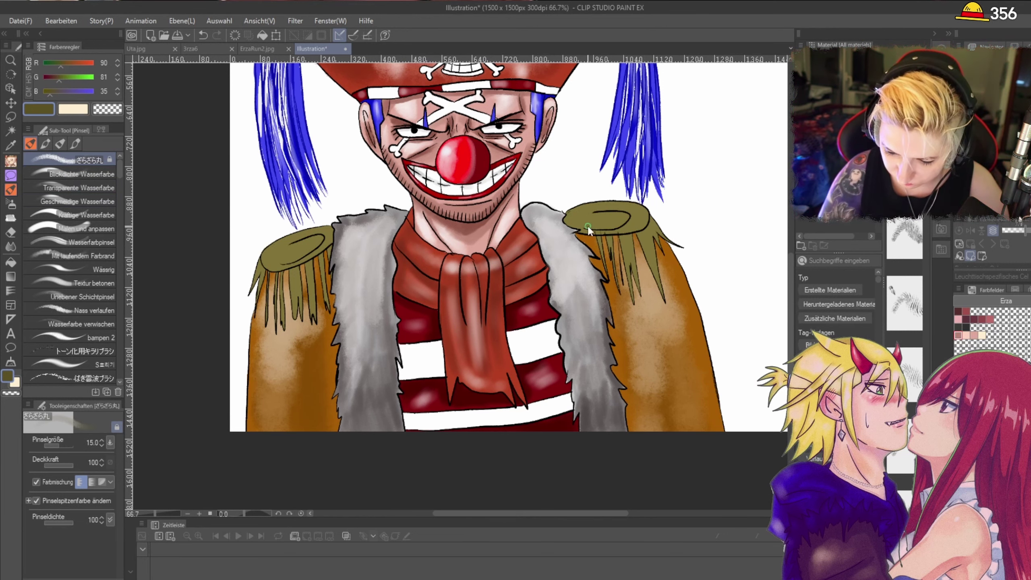
{"action": "scroll", "coordinate": [588, 229], "scroll_direction": "up", "scroll_amount": 2}
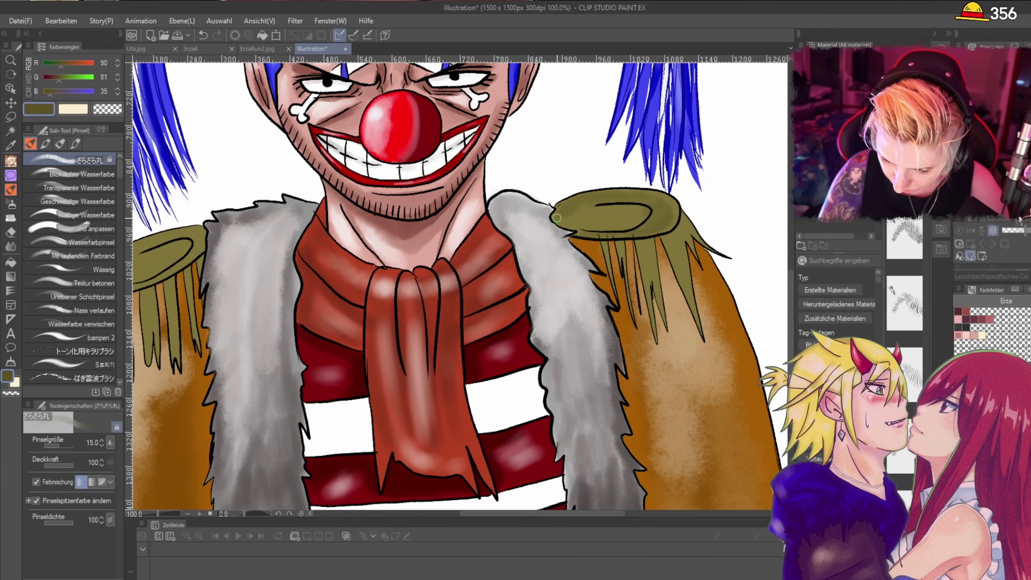
{"action": "scroll", "coordinate": [637, 302], "scroll_direction": "up", "scroll_amount": 2}
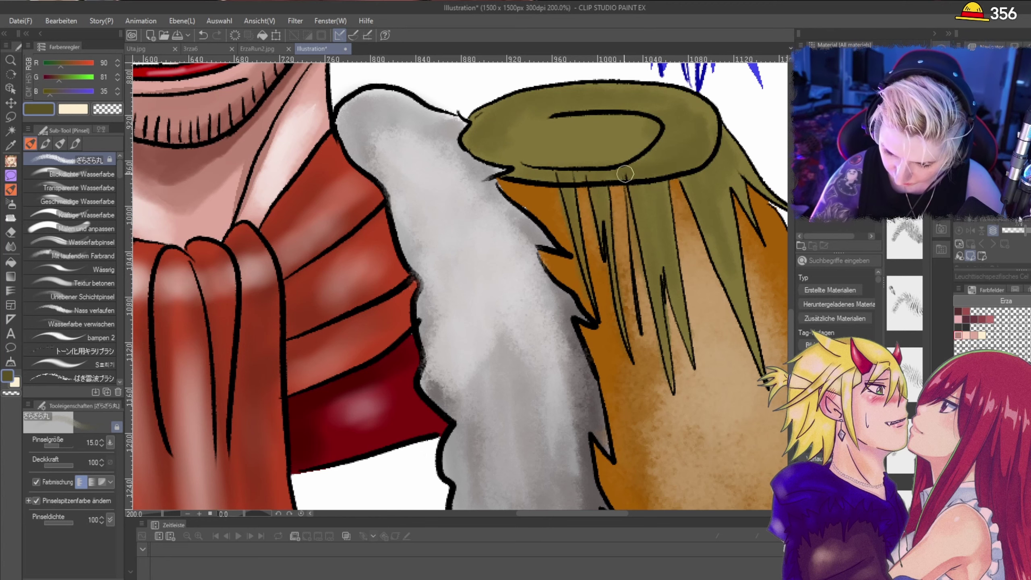
Step: Shade the left epaulette's lower rim and the centres of its fringe strands with the dark olive brush
{"action": "scroll", "coordinate": [511, 113], "scroll_direction": "down", "scroll_amount": 5}
{"action": "scroll", "coordinate": [348, 156], "scroll_direction": "up", "scroll_amount": 3}
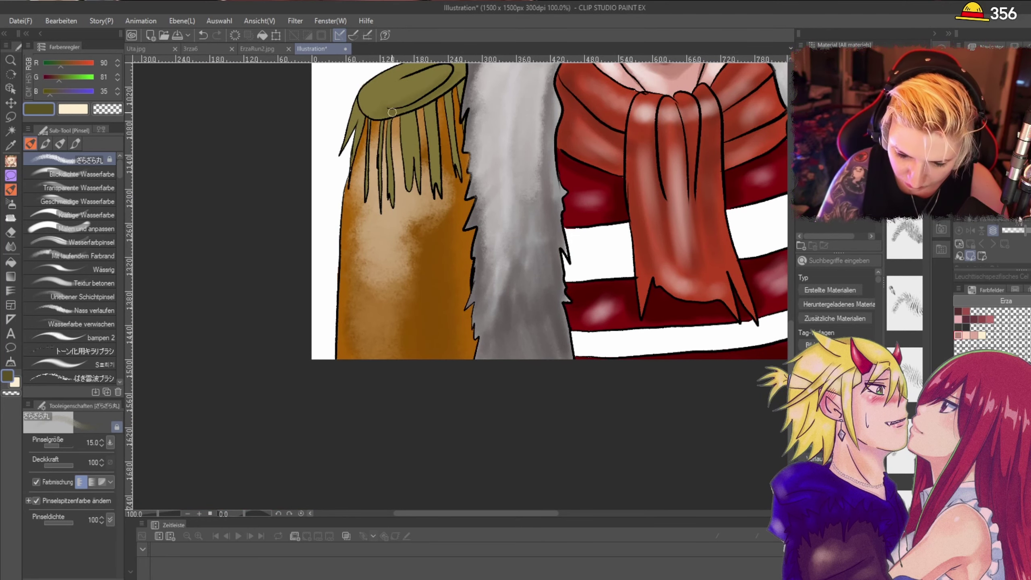
{"action": "scroll", "coordinate": [369, 108], "scroll_direction": "up", "scroll_amount": 1}
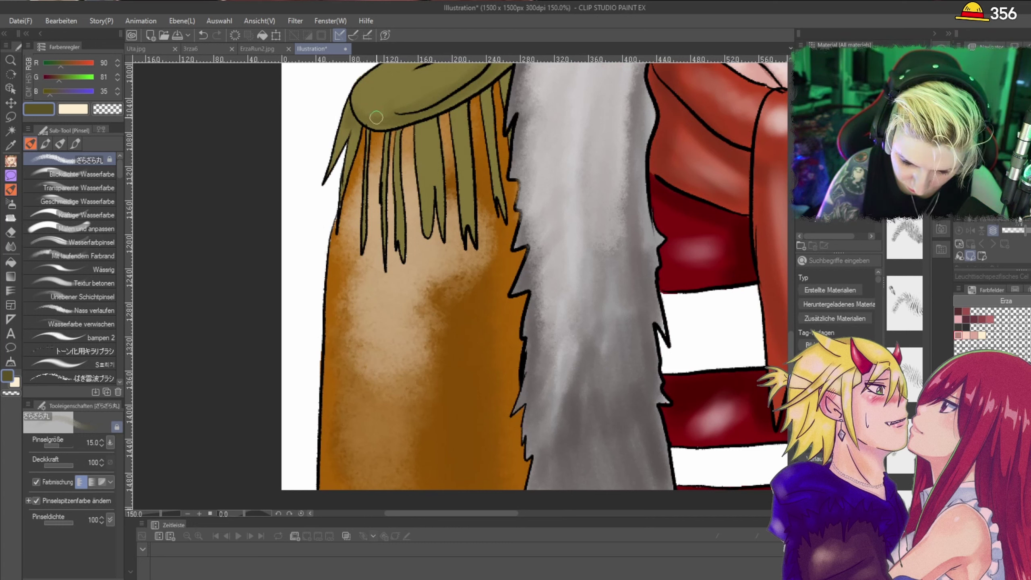
{"action": "mouse_move", "coordinate": [374, 119]}
{"action": "left_mouse_down"}
{"action": "mouse_move", "coordinate": [365, 256]}
{"action": "mouse_move", "coordinate": [384, 262]}
{"action": "mouse_move", "coordinate": [397, 213]}
{"action": "left_mouse_up"}
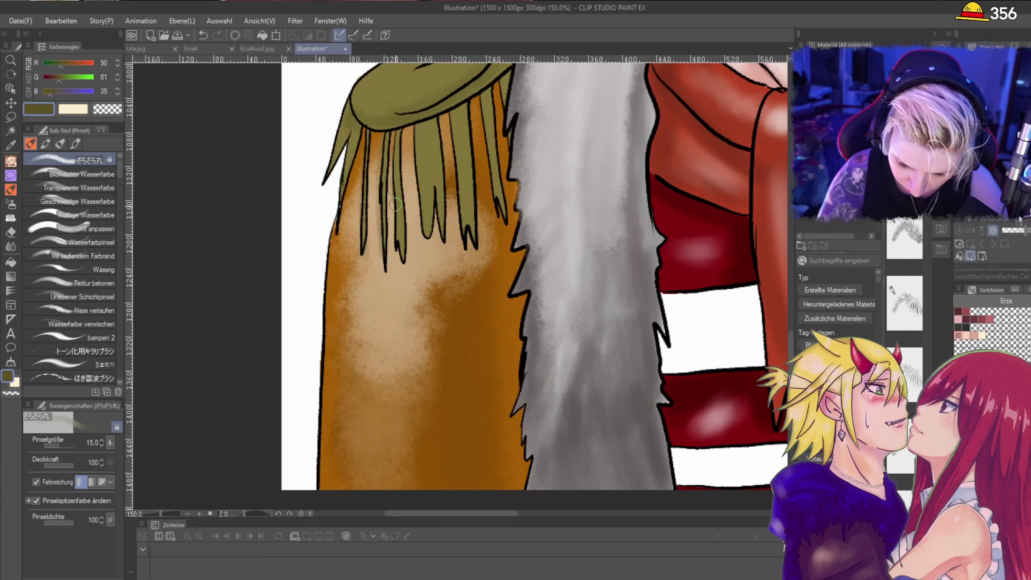
{"action": "left_click_drag", "start_coordinate": [396, 136], "coordinate": [404, 254]}
{"action": "left_click_drag", "start_coordinate": [426, 179], "coordinate": [425, 192]}
{"action": "left_click_drag", "start_coordinate": [430, 120], "coordinate": [439, 193]}
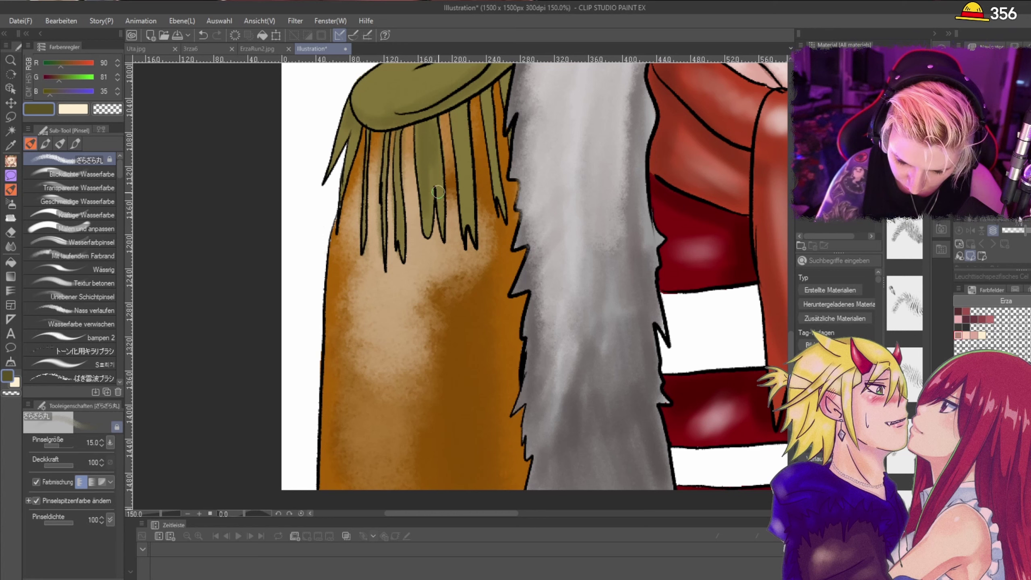
{"action": "left_click_drag", "start_coordinate": [457, 99], "coordinate": [466, 219]}
{"action": "left_click_drag", "start_coordinate": [486, 109], "coordinate": [496, 171]}
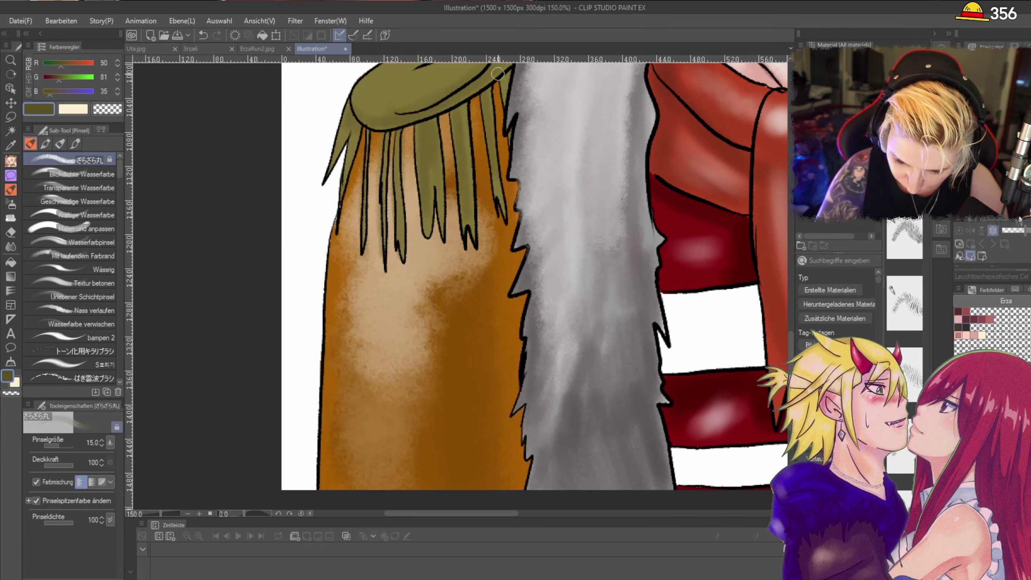
{"action": "scroll", "coordinate": [501, 90], "scroll_direction": "down", "scroll_amount": 1}
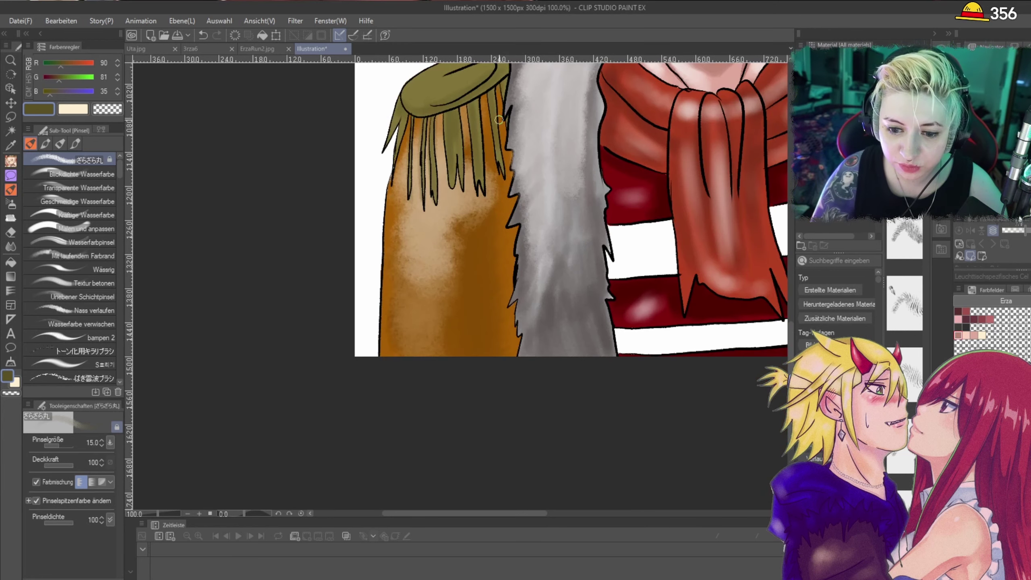
Step: Set the drawing colour to RGB 50, 45, 20 and deepen the shadows on the left epaulette's pad and fringe
{"action": "scroll", "coordinate": [506, 130], "scroll_direction": "up", "scroll_amount": 4}
{"action": "scroll", "coordinate": [440, 260], "scroll_direction": "down", "scroll_amount": 4}
{"action": "scroll", "coordinate": [499, 150], "scroll_direction": "down", "scroll_amount": 2}
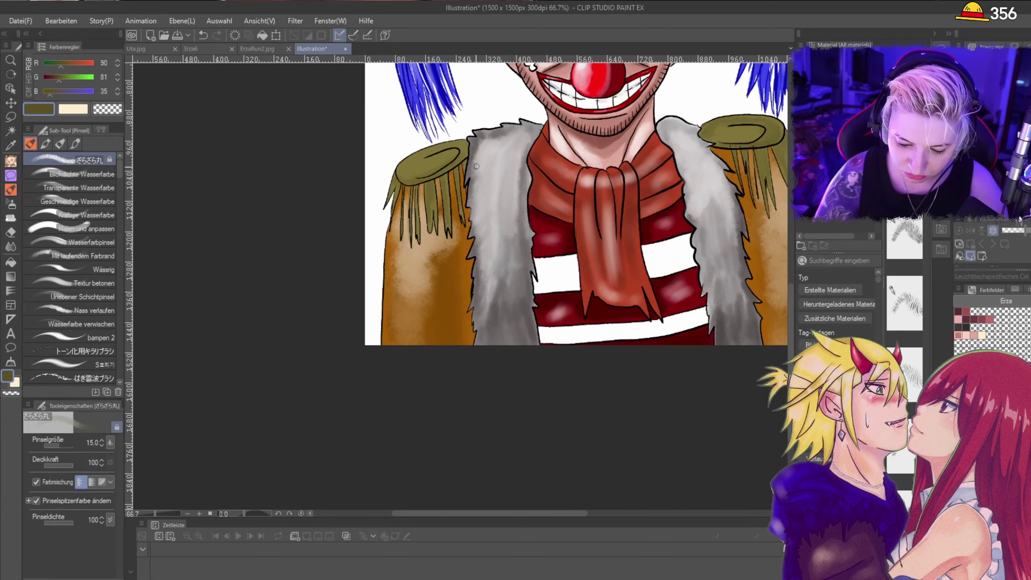
{"action": "scroll", "coordinate": [482, 152], "scroll_direction": "up", "scroll_amount": 3}
{"action": "double_click", "coordinate": [9, 377]}
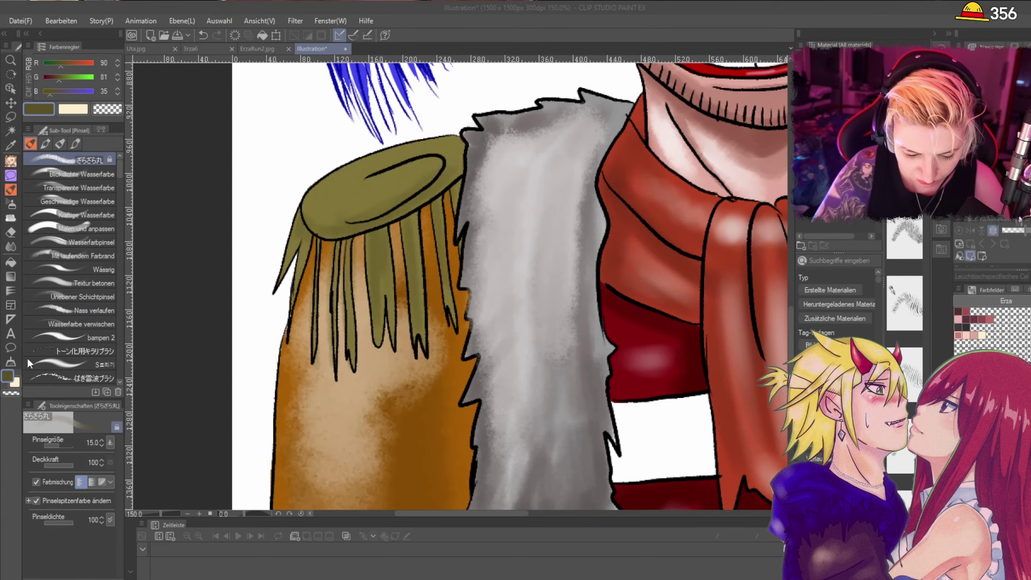
{"action": "left_click", "coordinate": [320, 415]}
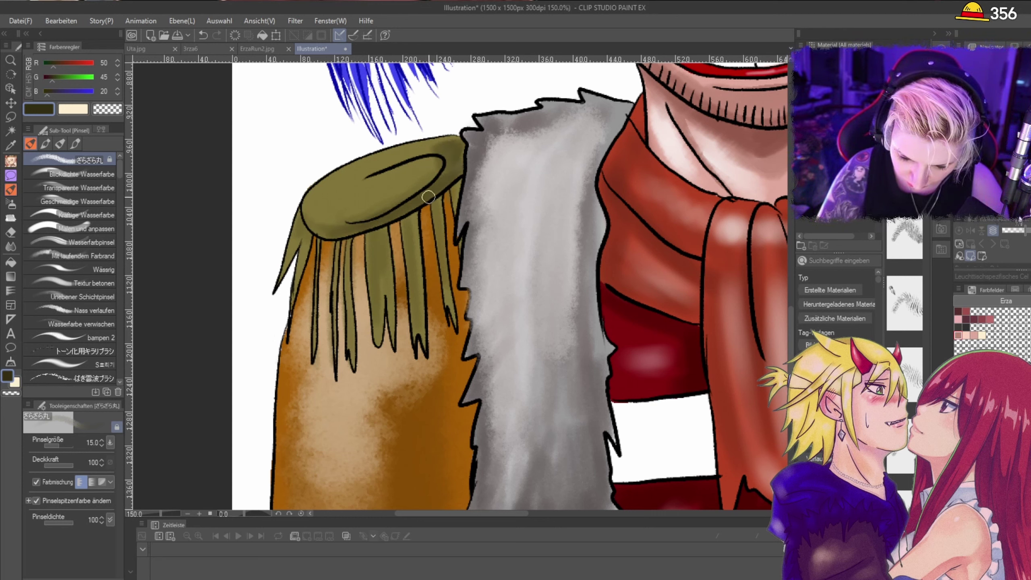
{"action": "mouse_move", "coordinate": [312, 211]}
{"action": "left_mouse_down"}
{"action": "mouse_move", "coordinate": [324, 221]}
{"action": "mouse_move", "coordinate": [335, 177]}
{"action": "mouse_move", "coordinate": [372, 168]}
{"action": "mouse_move", "coordinate": [321, 199]}
{"action": "left_mouse_up"}
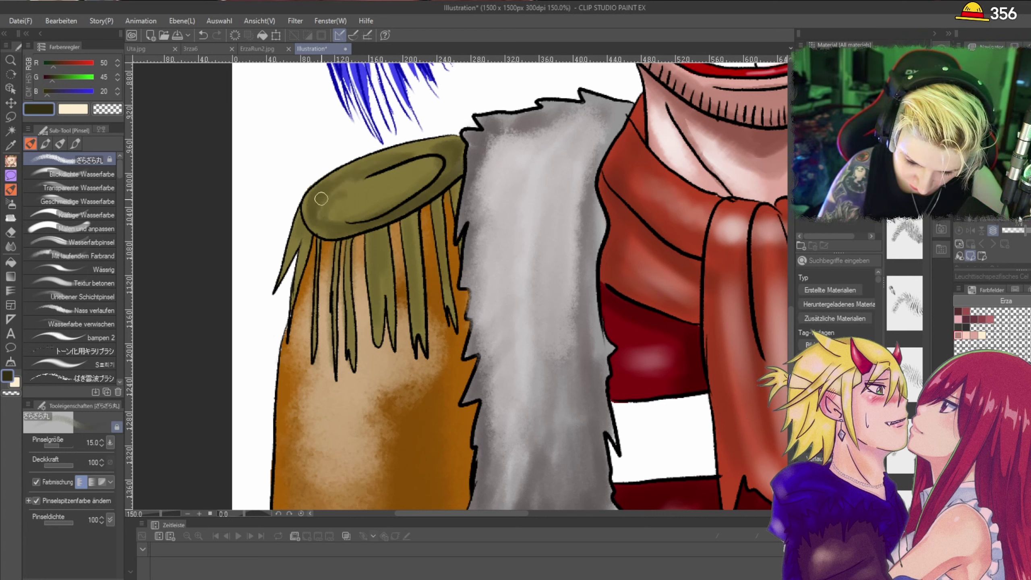
{"action": "mouse_move", "coordinate": [300, 237]}
{"action": "left_mouse_down"}
{"action": "mouse_move", "coordinate": [335, 216]}
{"action": "mouse_move", "coordinate": [343, 230]}
{"action": "mouse_move", "coordinate": [334, 297]}
{"action": "mouse_move", "coordinate": [347, 265]}
{"action": "mouse_move", "coordinate": [357, 325]}
{"action": "left_mouse_up"}
{"action": "mouse_move", "coordinate": [376, 225]}
{"action": "left_mouse_down"}
{"action": "mouse_move", "coordinate": [378, 325]}
{"action": "mouse_move", "coordinate": [381, 279]}
{"action": "left_mouse_up"}
{"action": "mouse_move", "coordinate": [408, 211]}
{"action": "left_mouse_down"}
{"action": "mouse_move", "coordinate": [412, 300]}
{"action": "mouse_move", "coordinate": [431, 195]}
{"action": "mouse_move", "coordinate": [450, 323]}
{"action": "left_mouse_up"}
Step: Deepen the shadows on the upper parts of the right epaulette's fringe strands with the same very dark olive
{"action": "left_click_drag", "start_coordinate": [519, 512], "coordinate": [658, 513]}
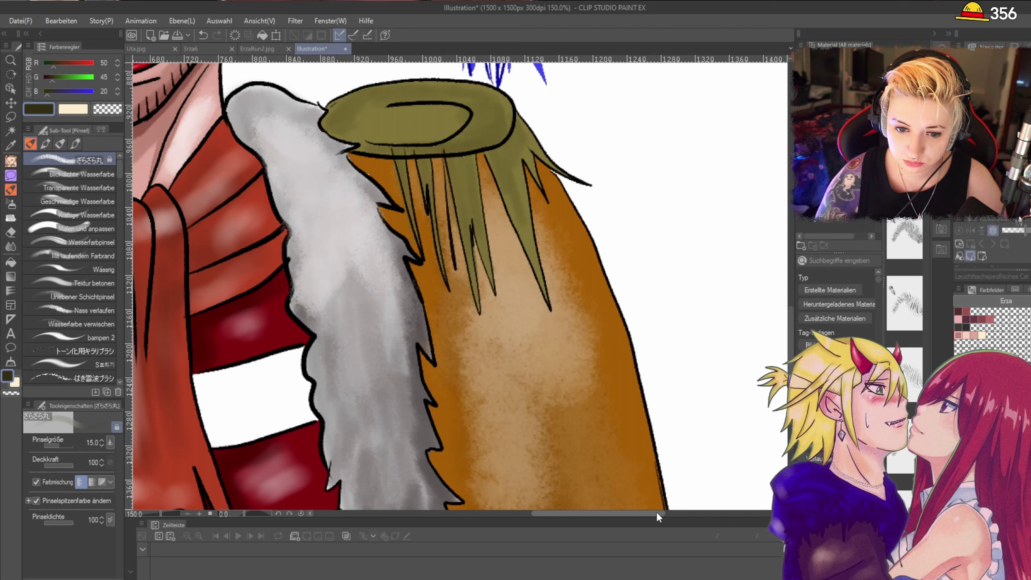
{"action": "mouse_move", "coordinate": [424, 163]}
{"action": "left_mouse_down"}
{"action": "mouse_move", "coordinate": [430, 197]}
{"action": "mouse_move", "coordinate": [460, 192]}
{"action": "mouse_move", "coordinate": [469, 200]}
{"action": "mouse_move", "coordinate": [472, 161]}
{"action": "mouse_move", "coordinate": [524, 217]}
{"action": "left_mouse_up"}
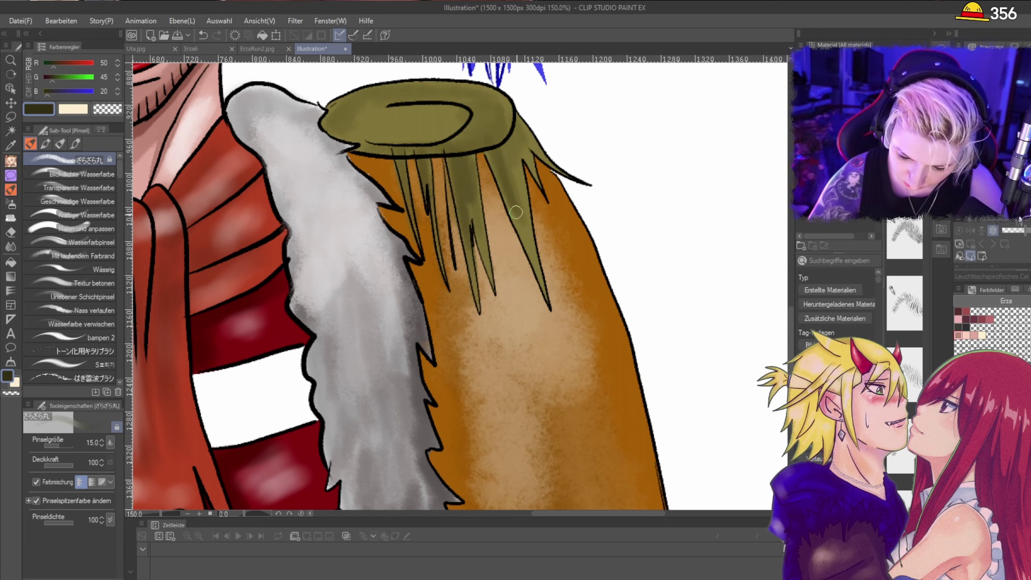
{"action": "left_click_drag", "start_coordinate": [502, 162], "coordinate": [527, 238]}
{"action": "left_click_drag", "start_coordinate": [505, 140], "coordinate": [525, 169]}
{"action": "left_click_drag", "start_coordinate": [523, 124], "coordinate": [521, 155]}
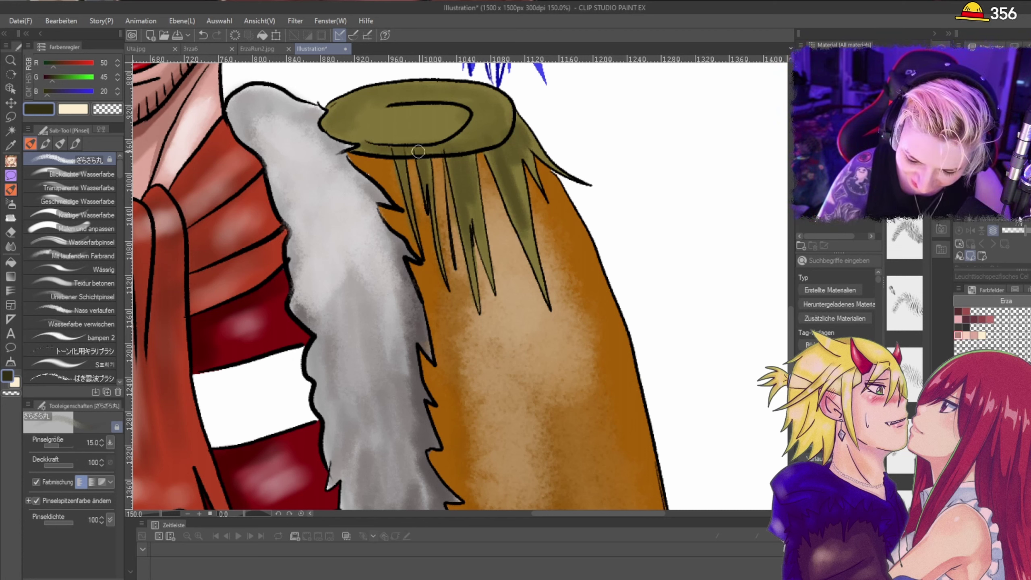
Step: Darken the lower and outer rim of the right epaulette pad with the same very dark olive
{"action": "mouse_move", "coordinate": [438, 151]}
{"action": "left_mouse_down"}
{"action": "mouse_move", "coordinate": [498, 135]}
{"action": "mouse_move", "coordinate": [505, 110]}
{"action": "left_mouse_up"}
{"action": "left_click_drag", "start_coordinate": [473, 145], "coordinate": [506, 107]}
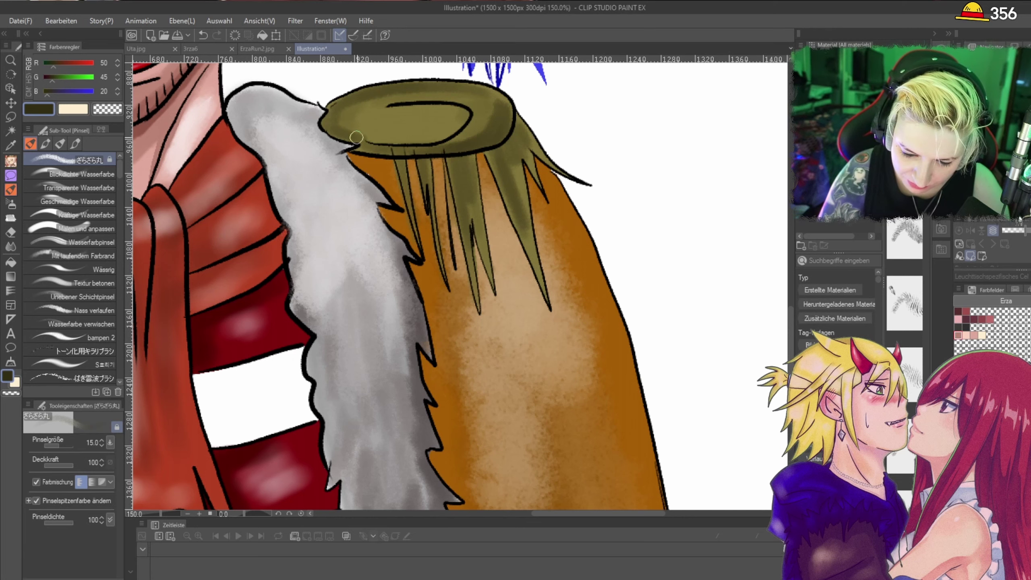
{"action": "left_click_drag", "start_coordinate": [374, 142], "coordinate": [368, 139]}
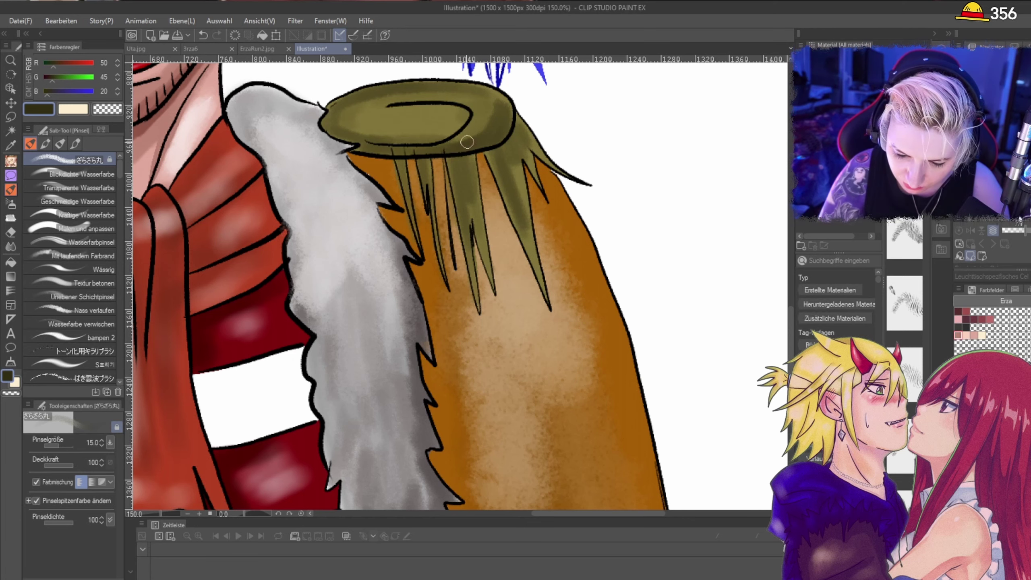
Step: Set the drawing colour to RGB 200, 181, 90 and brush a light olive highlight onto the right epaulette pad
{"action": "scroll", "coordinate": [486, 133], "scroll_direction": "down", "scroll_amount": 5}
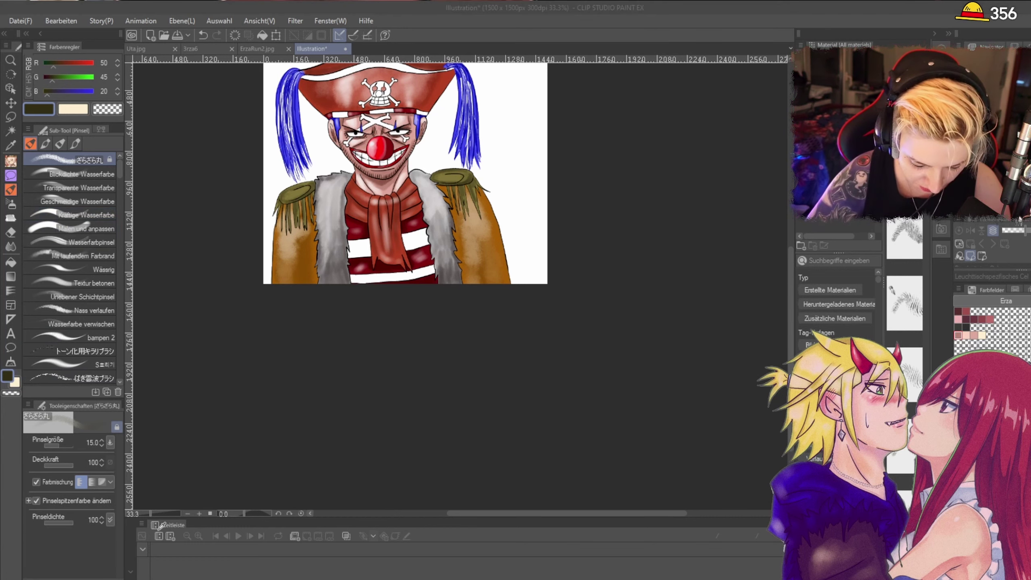
{"action": "scroll", "coordinate": [292, 211], "scroll_direction": "up", "scroll_amount": 3}
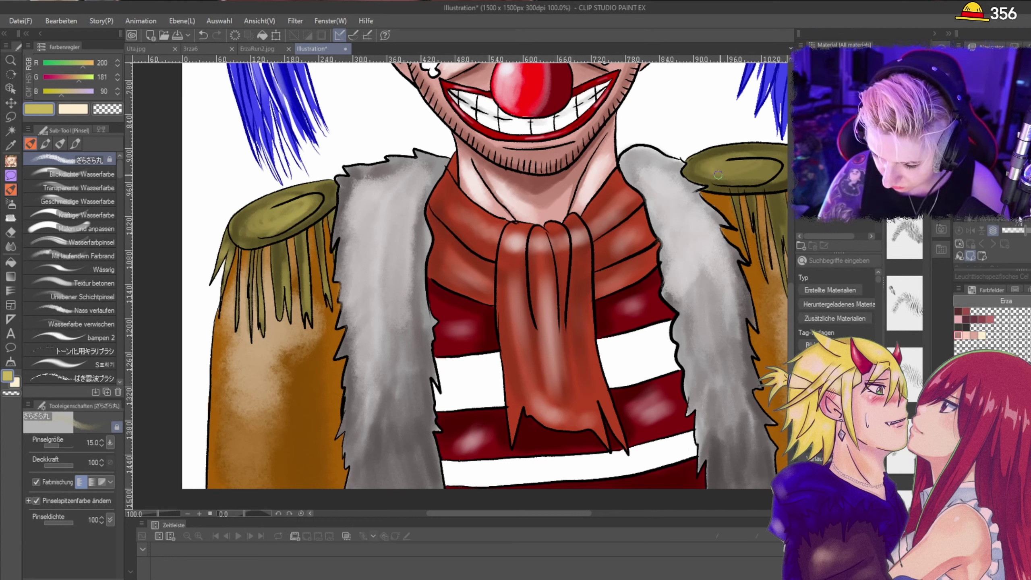
{"action": "left_click_drag", "start_coordinate": [718, 175], "coordinate": [768, 166]}
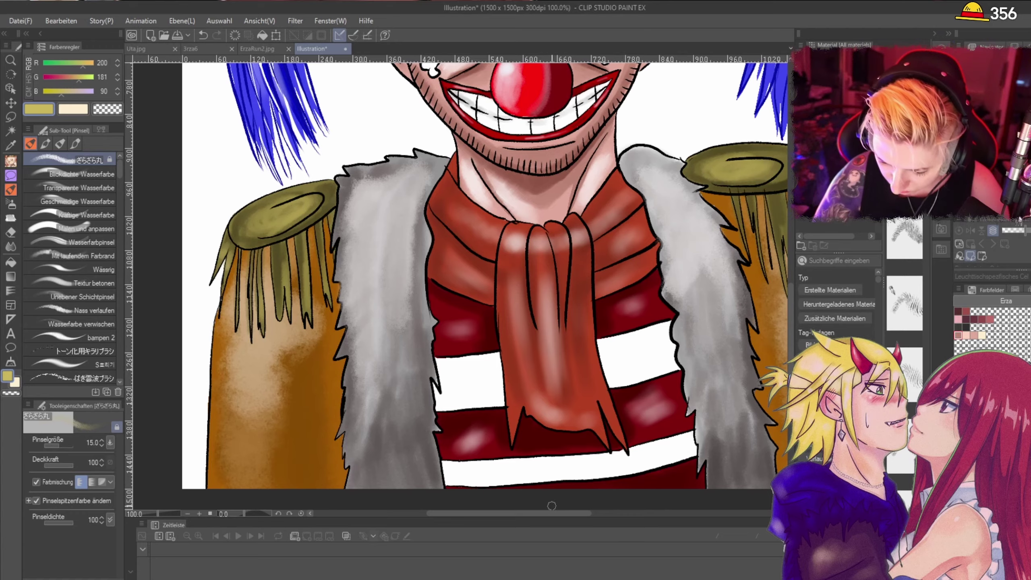
{"action": "left_click_drag", "start_coordinate": [551, 513], "coordinate": [579, 514]}
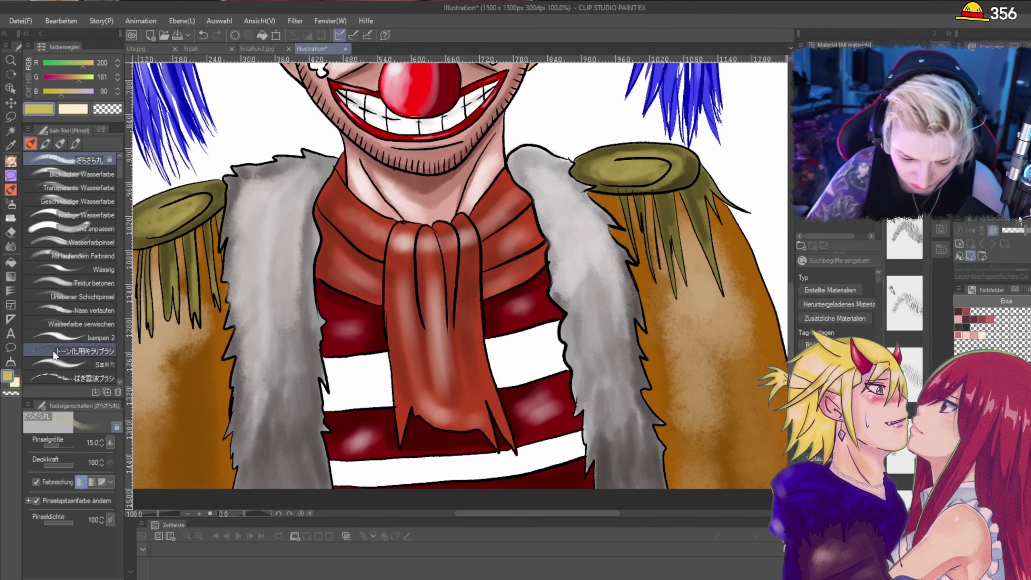
{"action": "key", "text": "alt+Tab"}
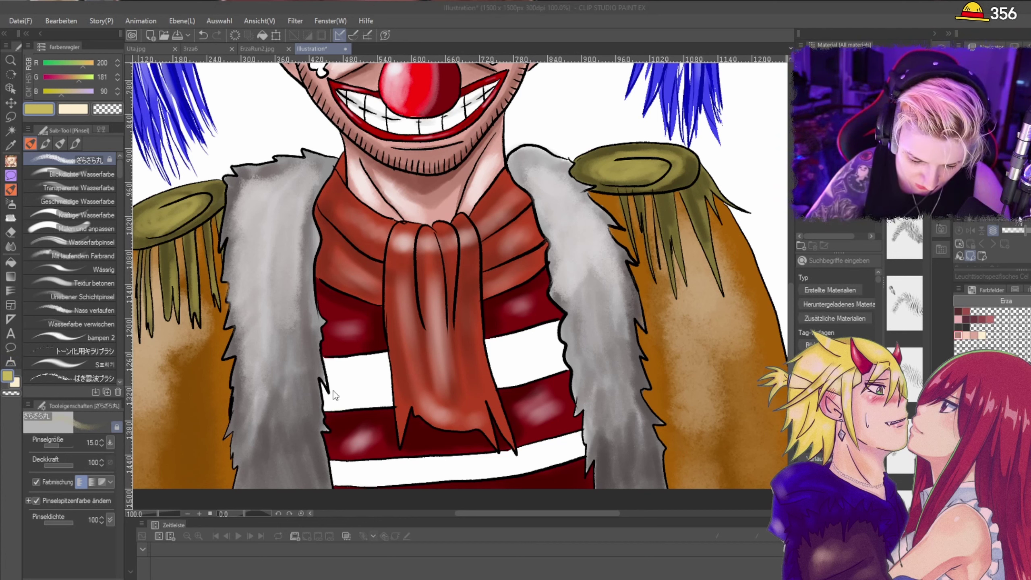
Step: Sample white from the shirt stripe and brush size-20 highlights onto both epaulette pads and the left fringe
{"action": "left_click", "coordinate": [356, 402], "text": "alt"}
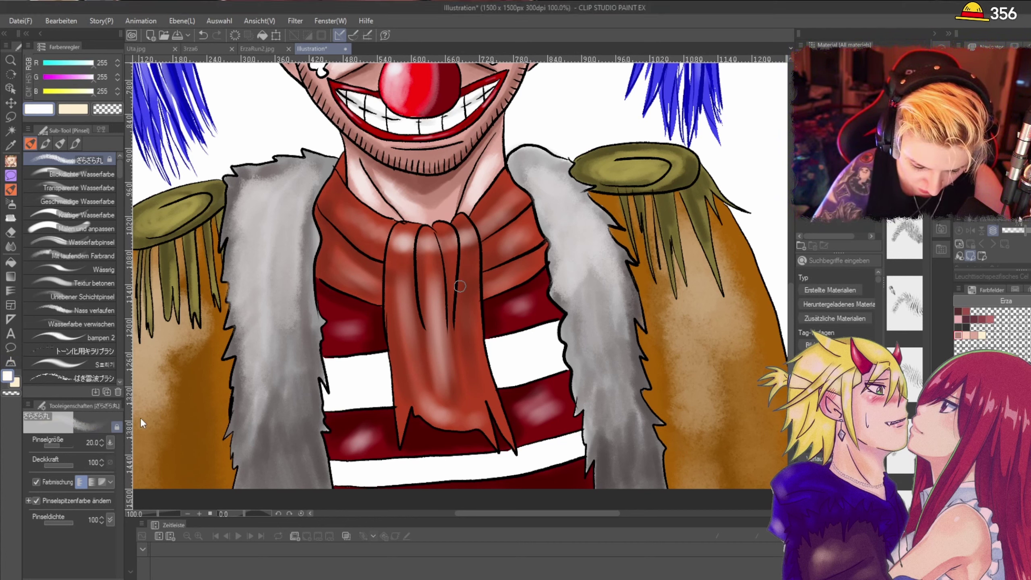
{"action": "left_click_drag", "start_coordinate": [602, 168], "coordinate": [636, 177]}
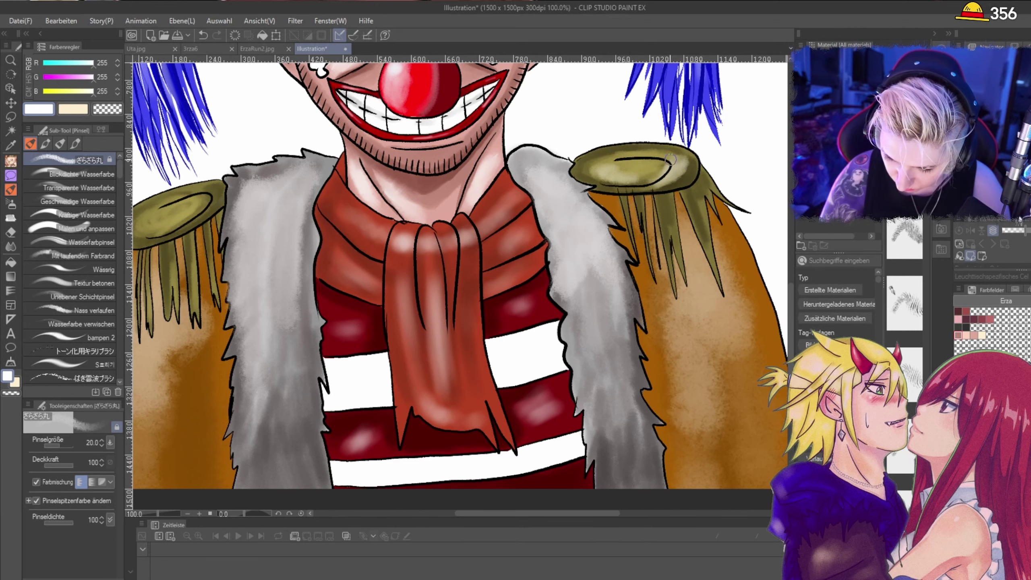
{"action": "scroll", "coordinate": [670, 160], "scroll_direction": "down", "scroll_amount": 3}
{"action": "scroll", "coordinate": [370, 198], "scroll_direction": "up", "scroll_amount": 3}
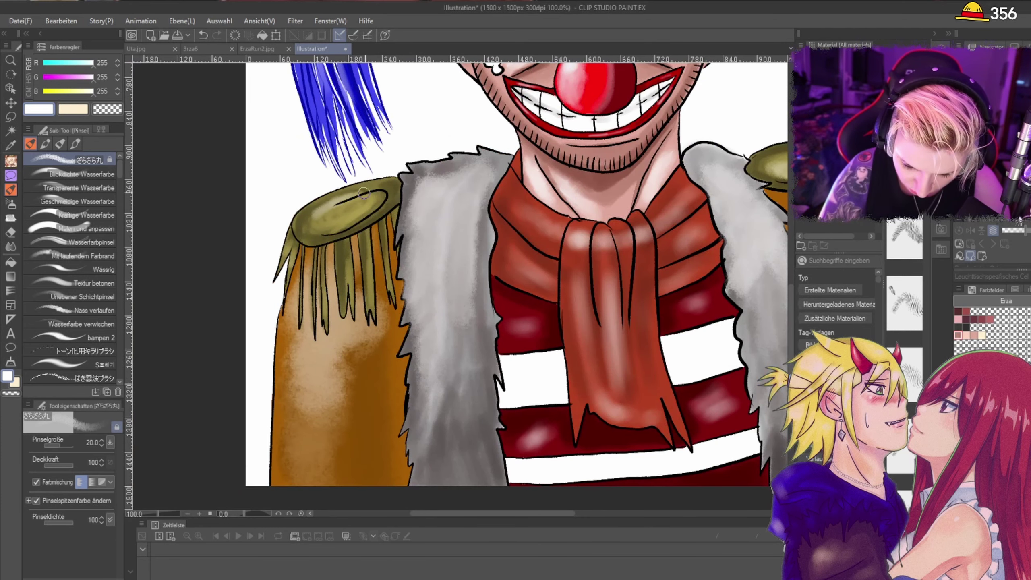
{"action": "mouse_move", "coordinate": [364, 193]}
{"action": "left_mouse_down"}
{"action": "mouse_move", "coordinate": [311, 219]}
{"action": "mouse_move", "coordinate": [326, 233]}
{"action": "mouse_move", "coordinate": [384, 201]}
{"action": "mouse_move", "coordinate": [344, 251]}
{"action": "left_mouse_up"}
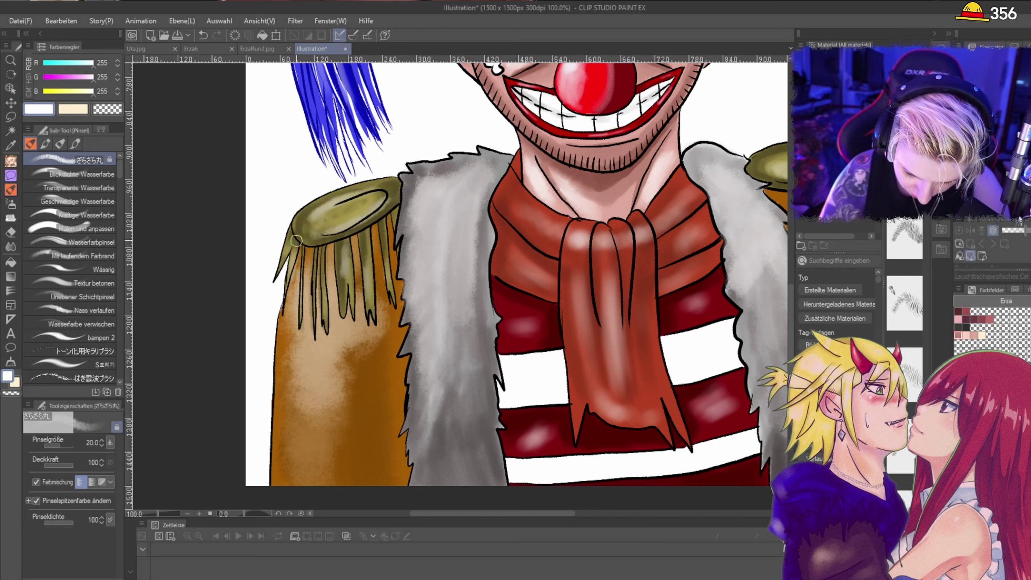
{"action": "mouse_move", "coordinate": [342, 230]}
{"action": "left_mouse_down"}
{"action": "mouse_move", "coordinate": [378, 198]}
{"action": "mouse_move", "coordinate": [347, 210]}
{"action": "left_mouse_up"}
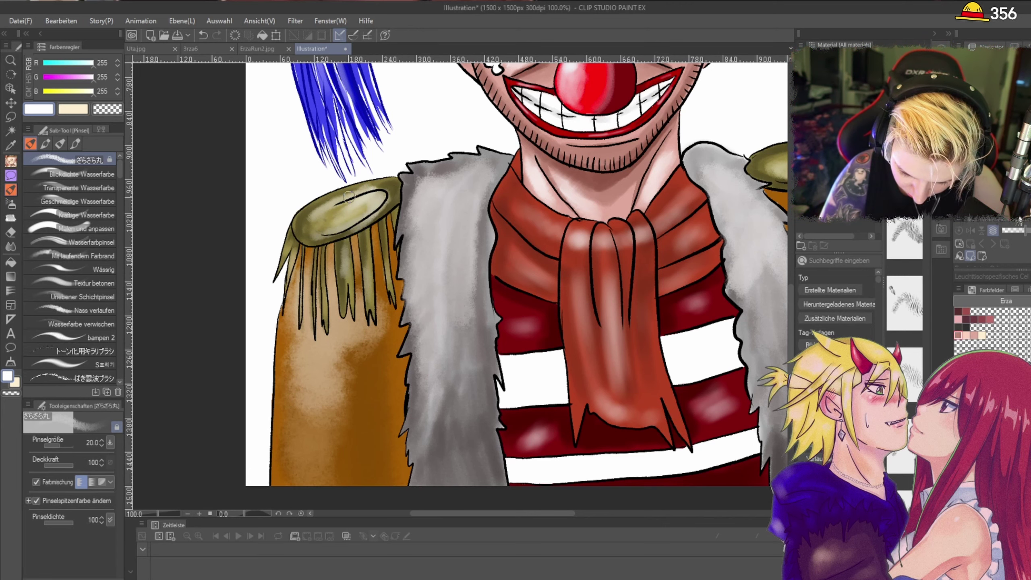
{"action": "scroll", "coordinate": [504, 156], "scroll_direction": "down", "scroll_amount": 2}
{"action": "scroll", "coordinate": [711, 193], "scroll_direction": "up", "scroll_amount": 1}
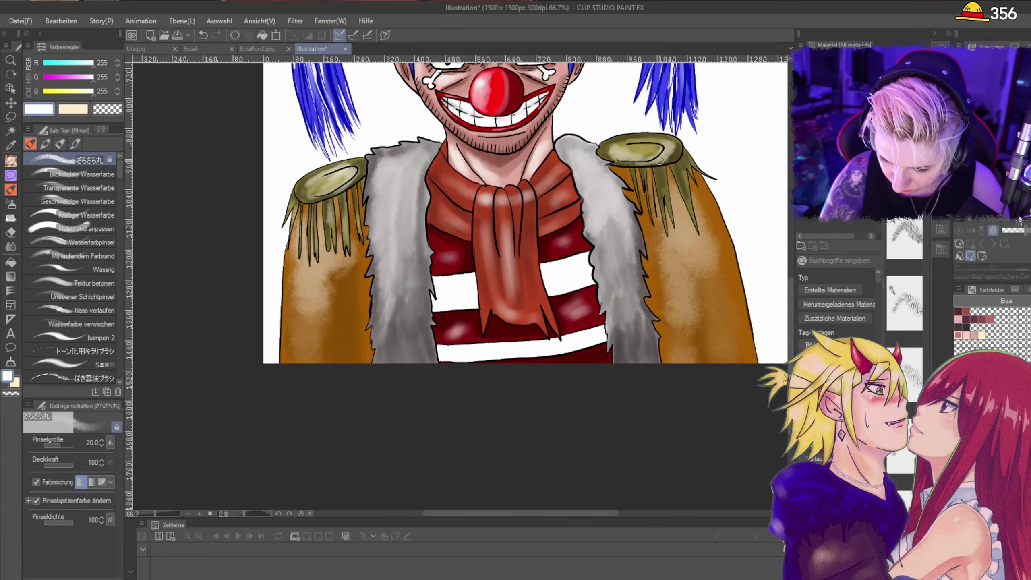
{"action": "scroll", "coordinate": [659, 152], "scroll_direction": "down", "scroll_amount": 3}
{"action": "scroll", "coordinate": [681, 128], "scroll_direction": "up", "scroll_amount": 3}
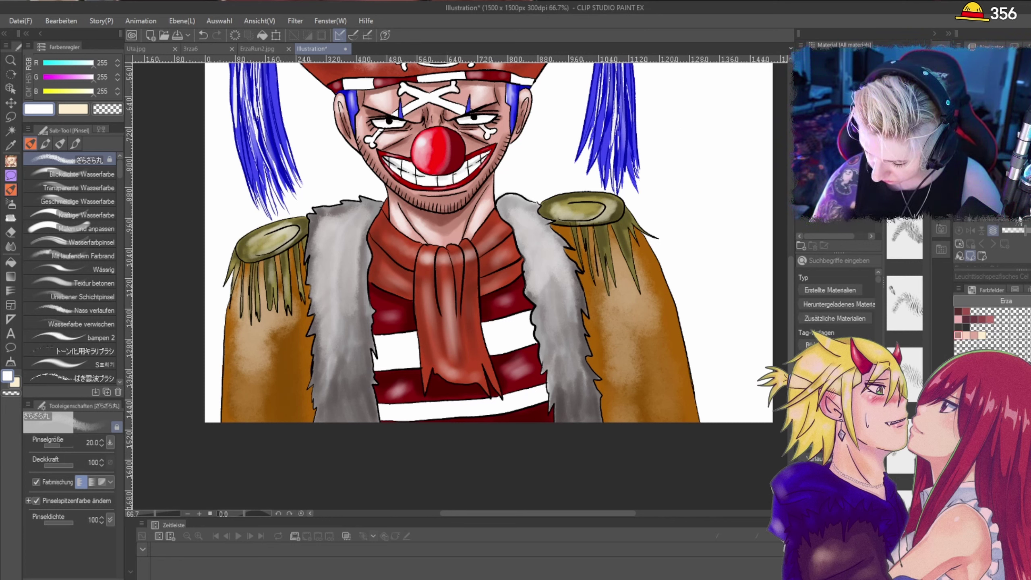
Step: Sample the dark red of the shirt (RGB 108, 2, 2) and paint a size-60 background strip beside the left sleeve
{"action": "double_click", "coordinate": [10, 378]}
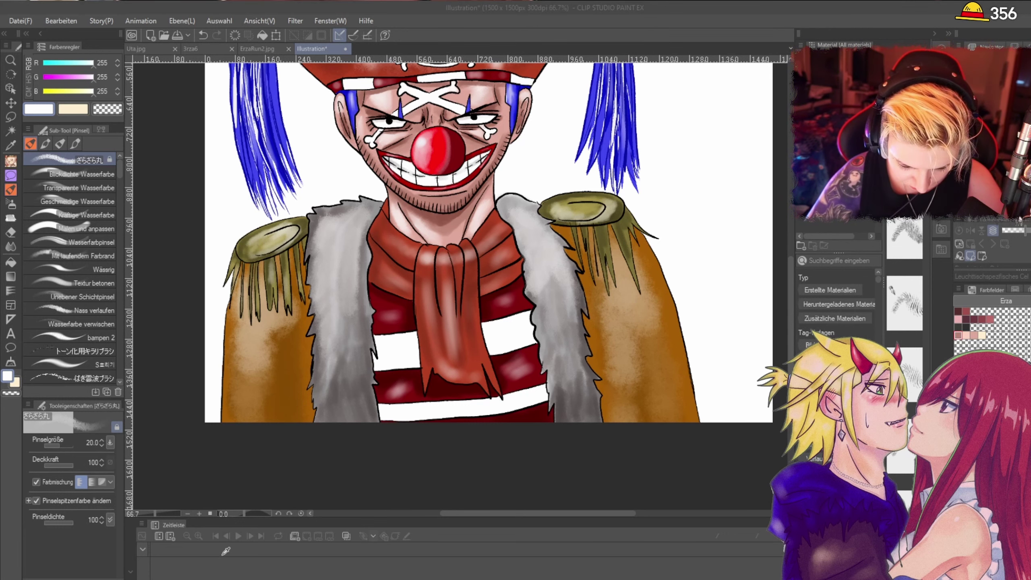
{"action": "left_click", "coordinate": [371, 406]}
{"action": "scroll", "coordinate": [334, 365], "scroll_direction": "down", "scroll_amount": 1}
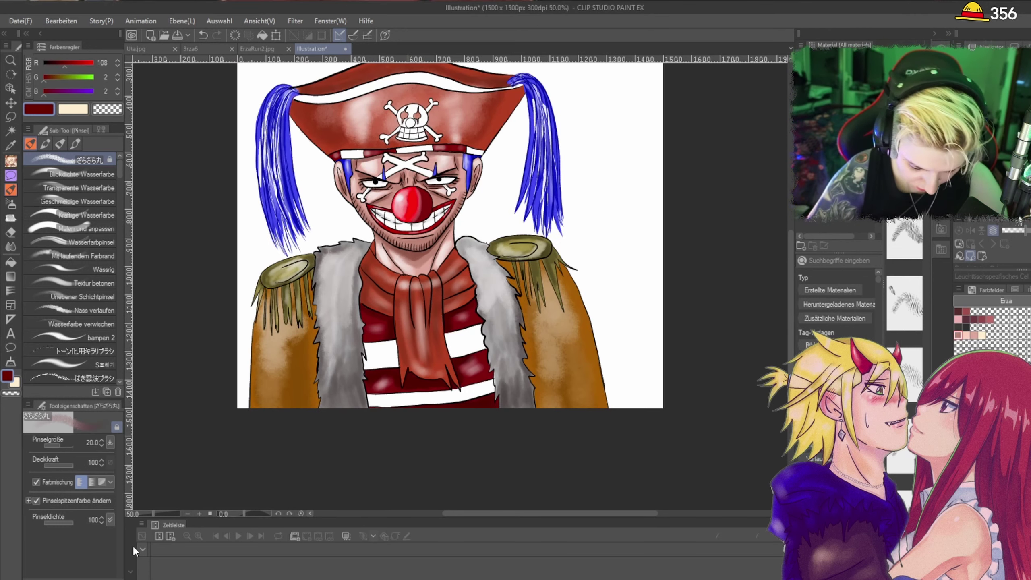
{"action": "mouse_move", "coordinate": [250, 391]}
{"action": "left_mouse_down"}
{"action": "mouse_move", "coordinate": [245, 429]}
{"action": "mouse_move", "coordinate": [252, 272]}
{"action": "mouse_move", "coordinate": [252, 308]}
{"action": "left_mouse_up"}
{"action": "scroll", "coordinate": [244, 436], "scroll_direction": "up", "scroll_amount": 1}
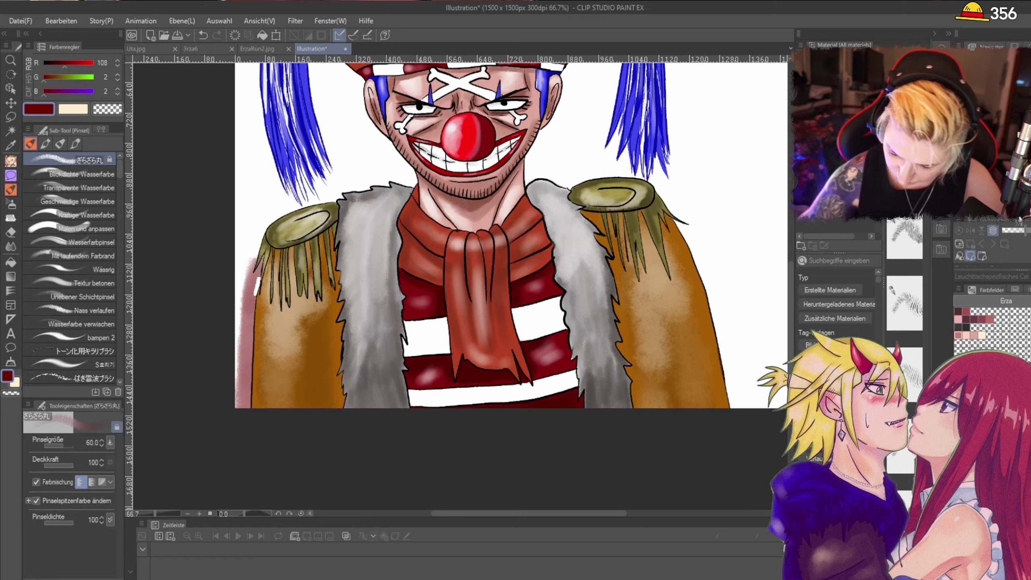
{"action": "scroll", "coordinate": [459, 286], "scroll_direction": "down", "scroll_amount": 2}
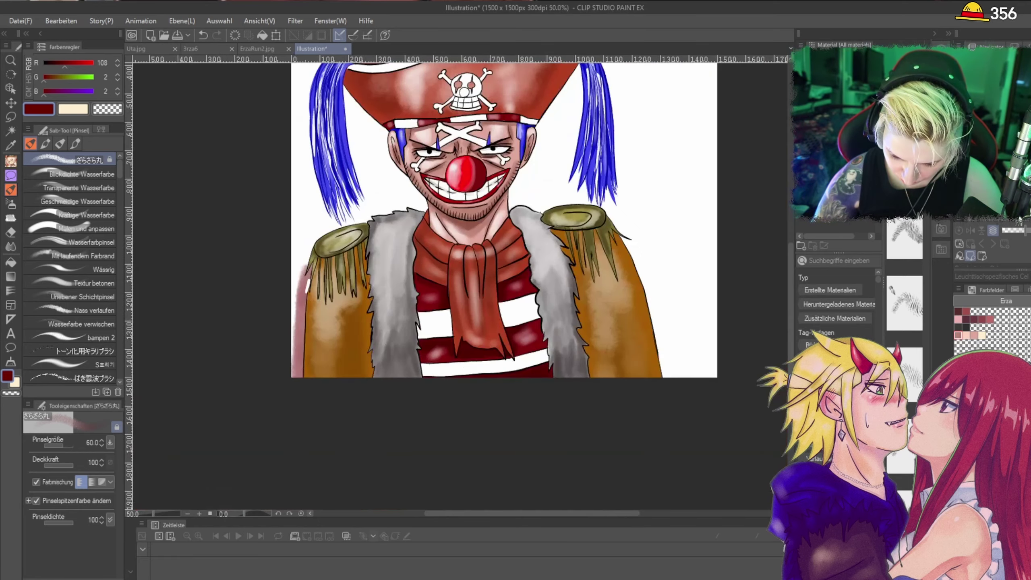
{"action": "scroll", "coordinate": [400, 278], "scroll_direction": "up", "scroll_amount": 4}
{"action": "scroll", "coordinate": [260, 332], "scroll_direction": "down", "scroll_amount": 2}
{"action": "scroll", "coordinate": [230, 330], "scroll_direction": "up", "scroll_amount": 4}
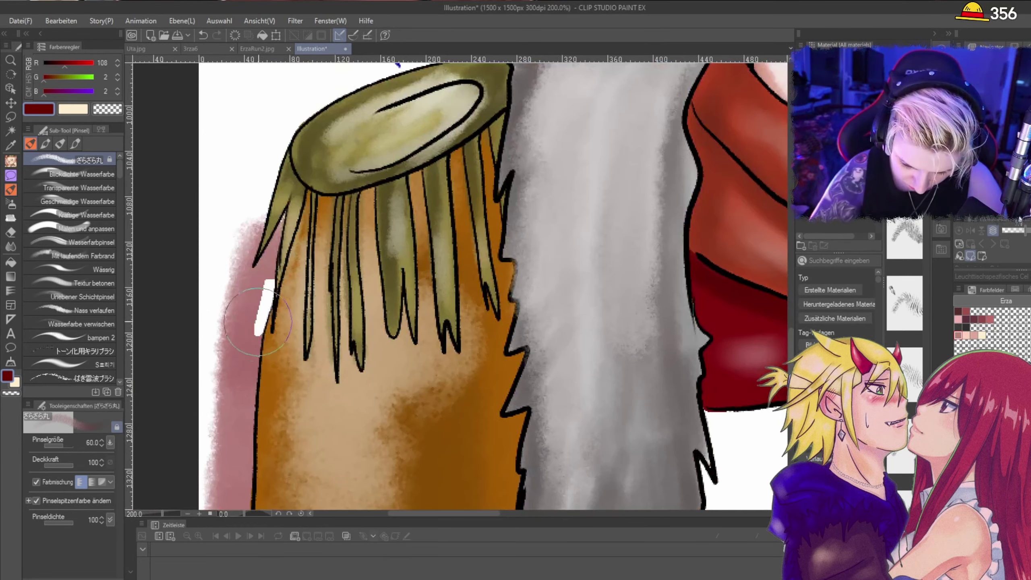
{"action": "scroll", "coordinate": [230, 330], "scroll_direction": "up", "scroll_amount": 1}
{"action": "scroll", "coordinate": [230, 329], "scroll_direction": "down", "scroll_amount": 1}
Step: Try the hard eraser at size 17 around the white patch beside the left fringe, and undo it with the background strip
{"action": "key", "text": "e"}
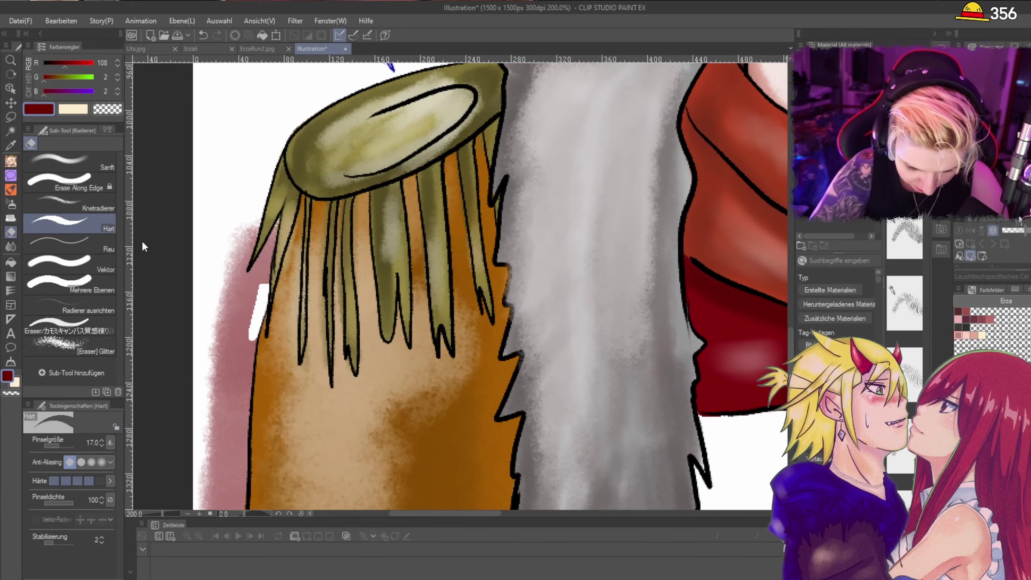
{"action": "left_click_drag", "start_coordinate": [245, 323], "coordinate": [253, 325]}
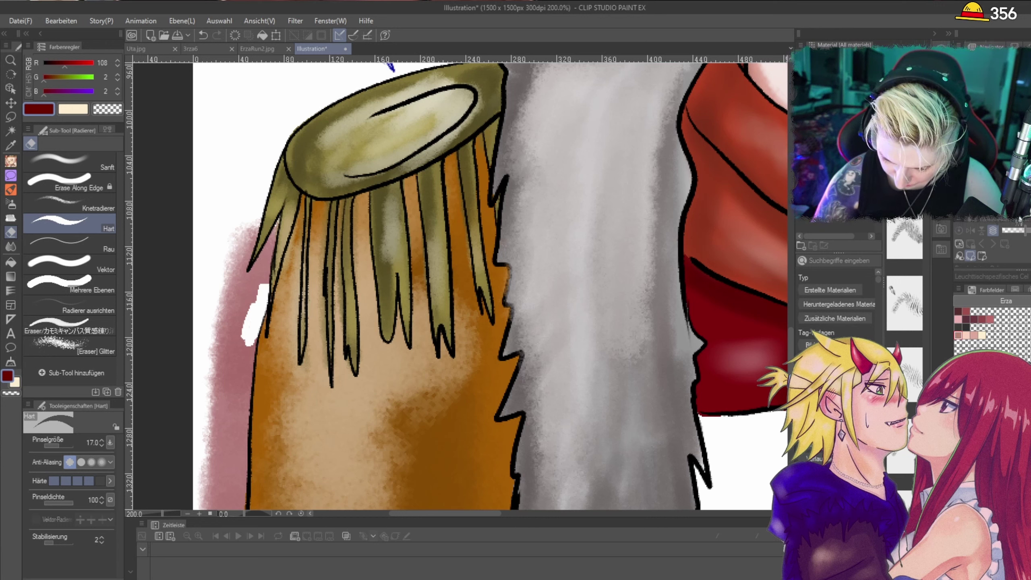
{"action": "left_click", "coordinate": [959, 467]}
{"action": "left_click", "coordinate": [959, 467]}
{"action": "left_click", "coordinate": [959, 483]}
{"action": "left_click", "coordinate": [958, 483]}
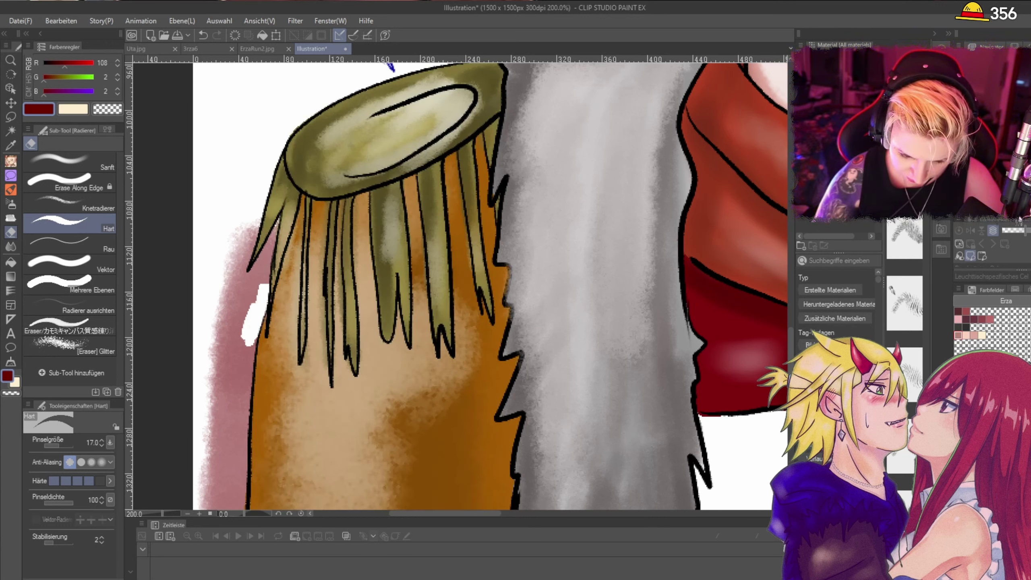
{"action": "key", "text": "ctrl+z"}
{"action": "key", "text": "ctrl+z"}
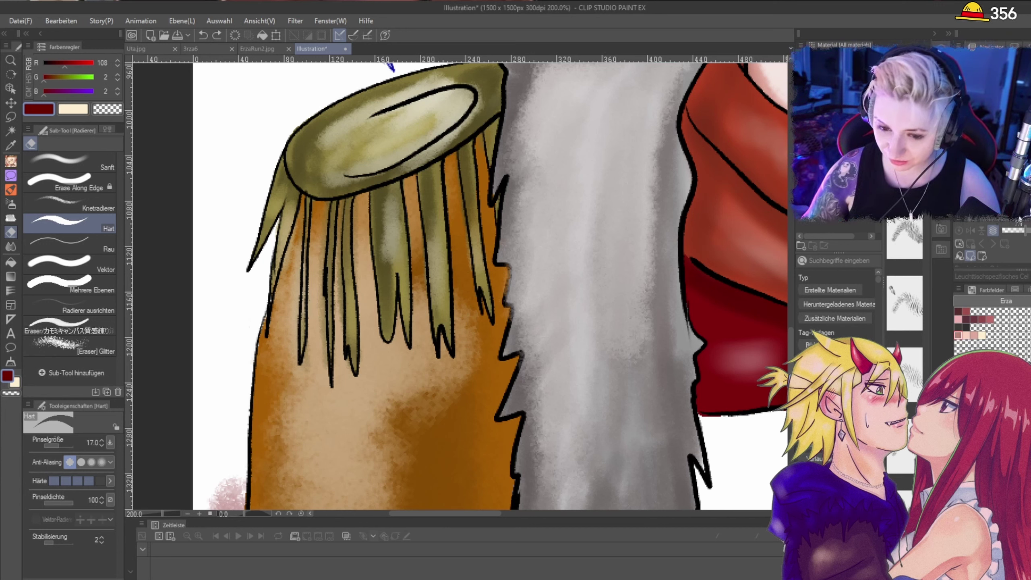
Step: Repaint the dark red background strip along the outer edge of the left sleeve and epaulette with brush size 30
{"action": "left_click", "coordinate": [11, 190]}
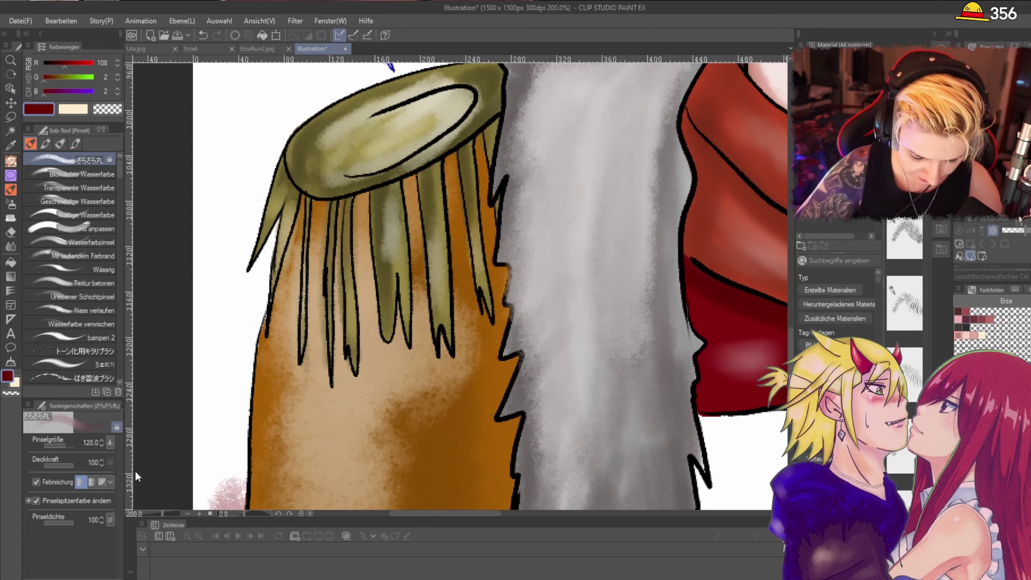
{"action": "left_click", "coordinate": [60, 446]}
{"action": "mouse_move", "coordinate": [249, 321]}
{"action": "left_mouse_down"}
{"action": "mouse_move", "coordinate": [274, 229]}
{"action": "mouse_move", "coordinate": [258, 215]}
{"action": "mouse_move", "coordinate": [223, 493]}
{"action": "mouse_move", "coordinate": [240, 472]}
{"action": "mouse_move", "coordinate": [244, 508]}
{"action": "left_mouse_up"}
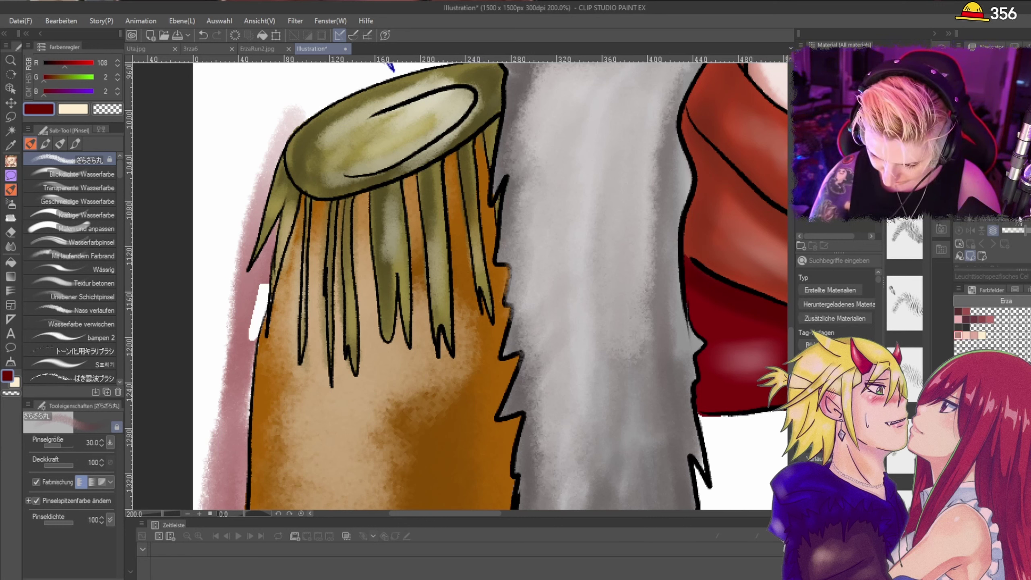
Step: Find the layer holding the white patch beside the left fringe and erase the patch with the hard eraser at size 17
{"action": "left_click", "coordinate": [960, 459]}
{"action": "left_click", "coordinate": [959, 458]}
{"action": "left_click", "coordinate": [959, 473]}
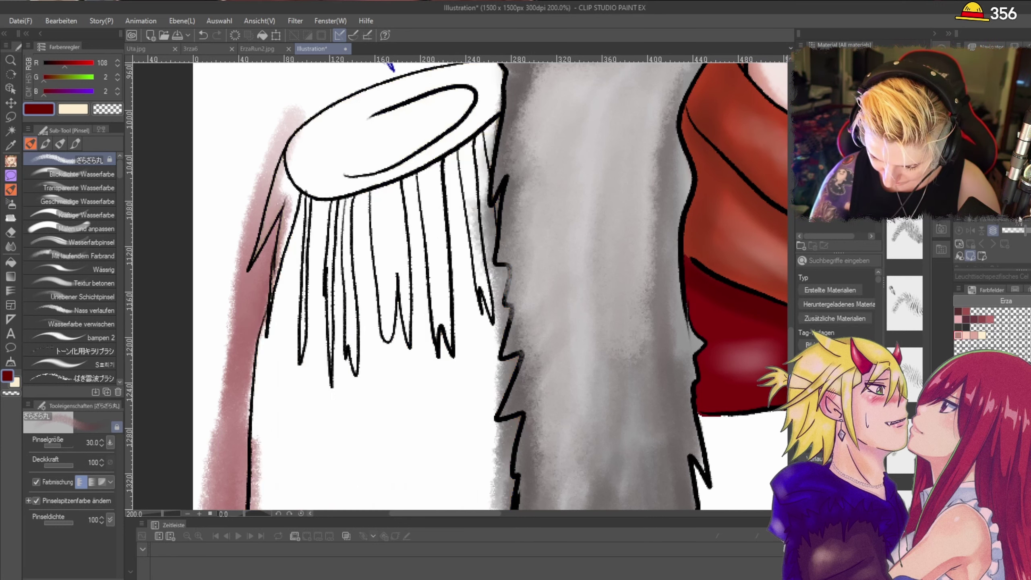
{"action": "left_click", "coordinate": [959, 474]}
{"action": "left_click", "coordinate": [960, 474]}
{"action": "left_click", "coordinate": [959, 473]}
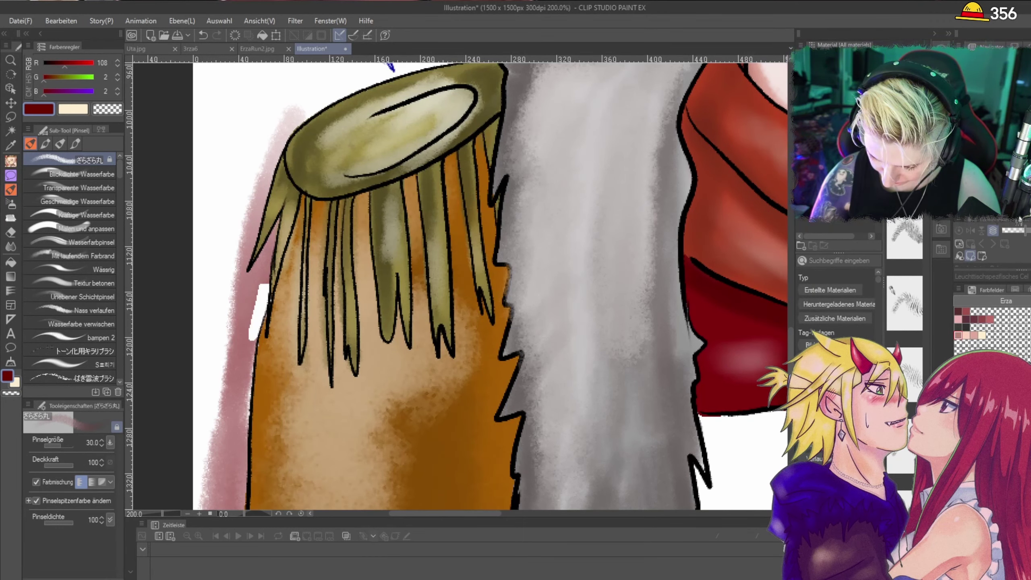
{"action": "left_click", "coordinate": [11, 230]}
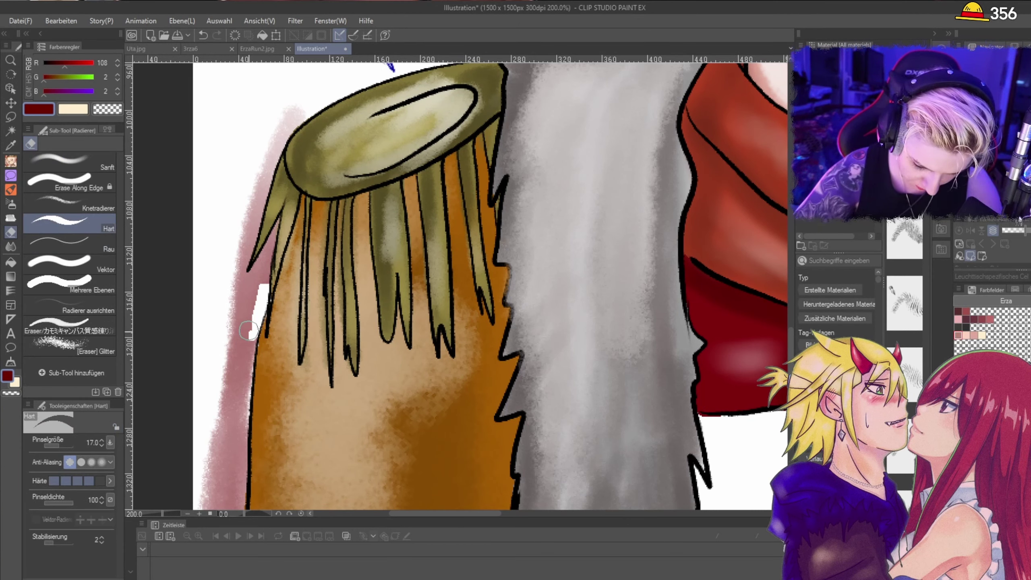
{"action": "mouse_move", "coordinate": [249, 331]}
{"action": "left_mouse_down"}
{"action": "mouse_move", "coordinate": [263, 284]}
{"action": "mouse_move", "coordinate": [254, 334]}
{"action": "left_mouse_up"}
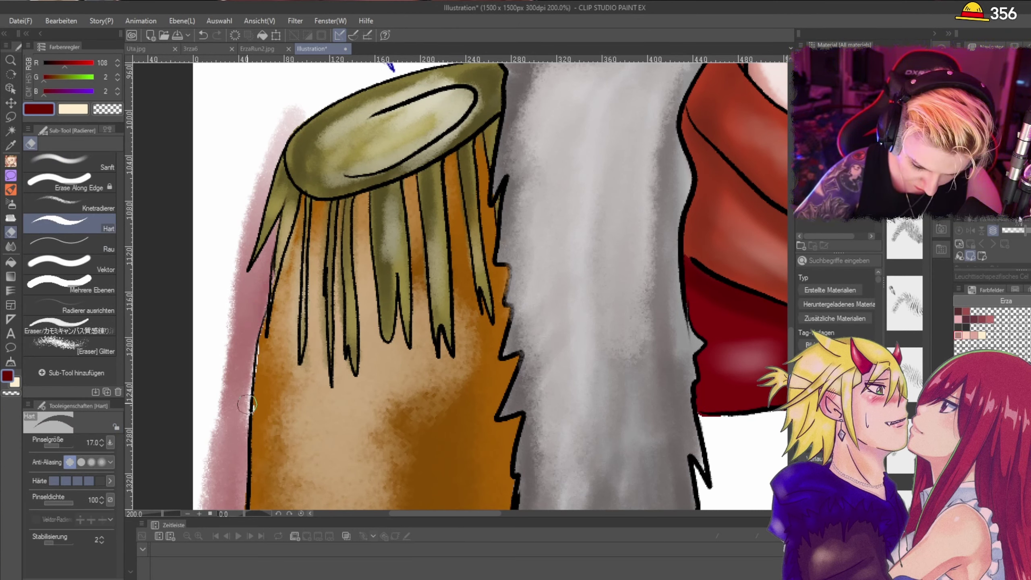
{"action": "key", "text": "ctrl+z"}
{"action": "key", "text": "ctrl+z"}
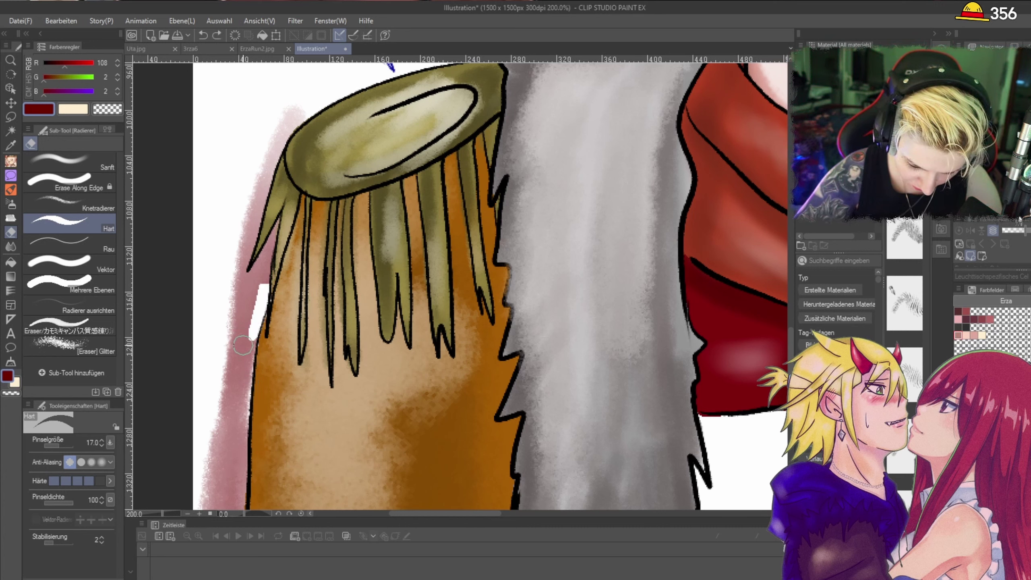
{"action": "left_click_drag", "start_coordinate": [243, 345], "coordinate": [262, 282]}
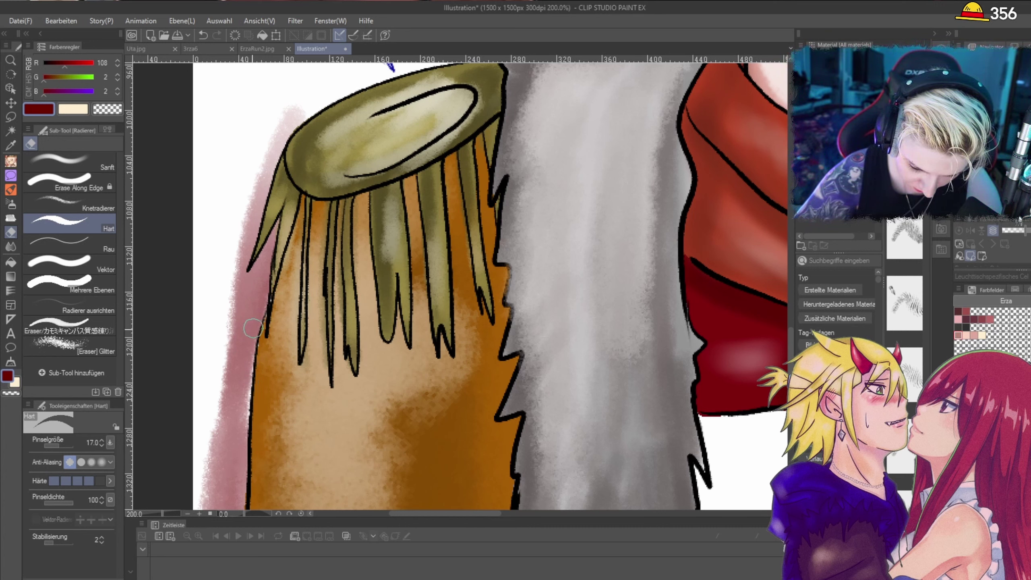
Step: Return to the watercolour brush at size 20 and deepen the dark red background along the left sleeve's outline
{"action": "left_click", "coordinate": [11, 189]}
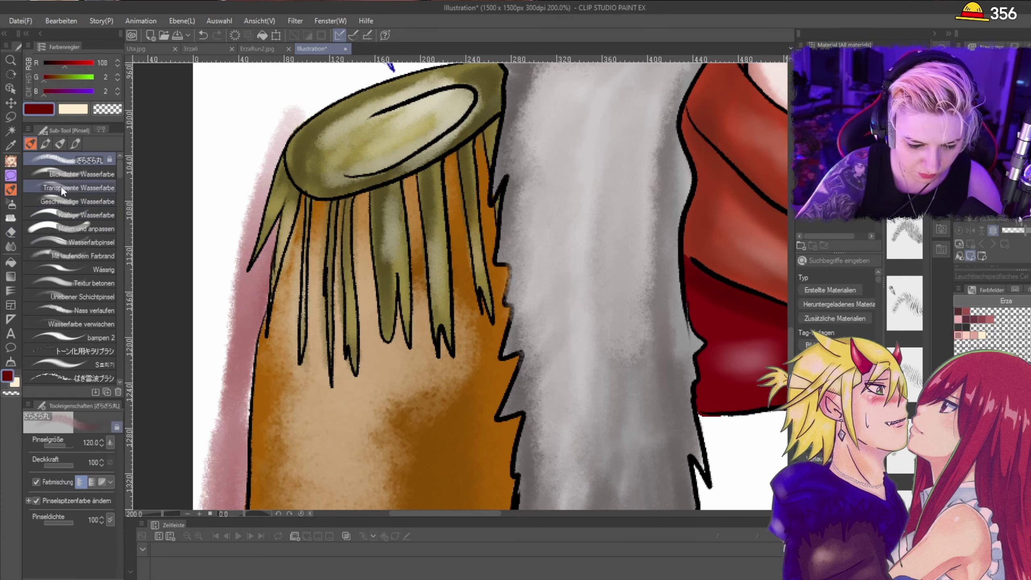
{"action": "key", "text": "bracketleft"}
{"action": "key", "text": "bracketleft"}
{"action": "key", "text": "bracketleft"}
{"action": "key", "text": "bracketleft"}
{"action": "key", "text": "bracketleft"}
{"action": "key", "text": "bracketleft"}
{"action": "key", "text": "bracketleft"}
{"action": "key", "text": "bracketleft"}
{"action": "key", "text": "bracketleft"}
{"action": "key", "text": "bracketleft"}
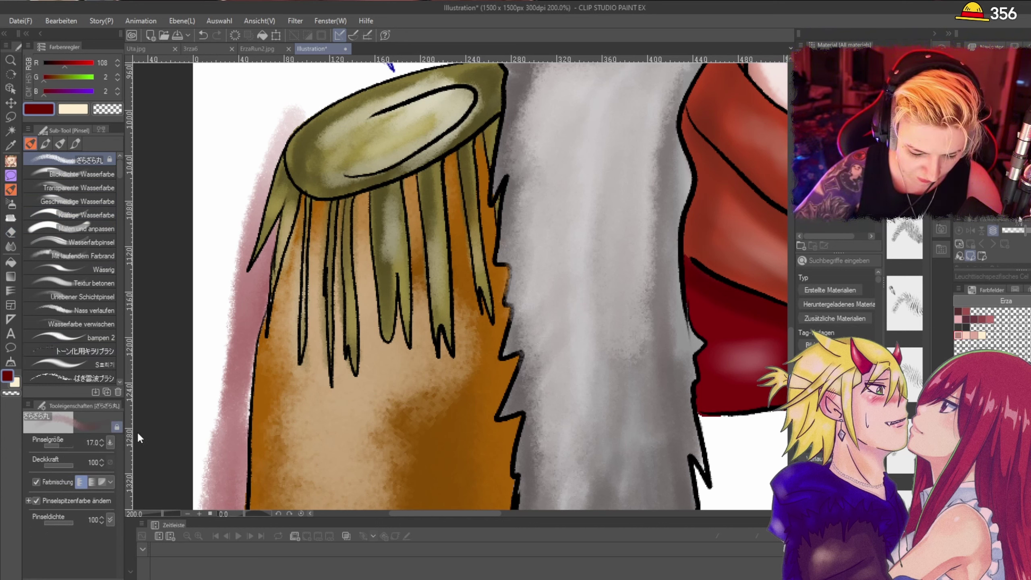
{"action": "key", "text": "bracketright"}
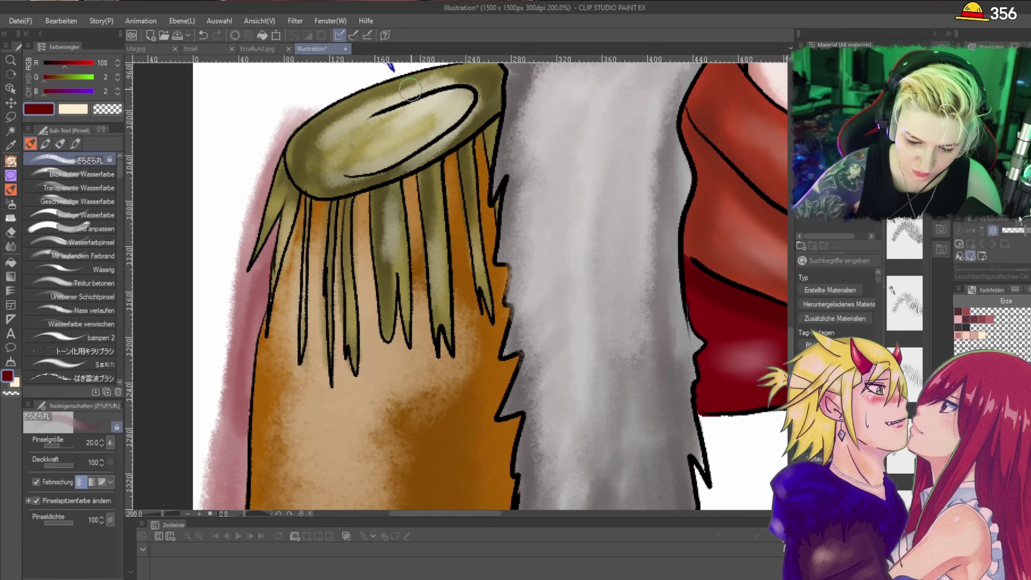
Step: Enlarge the watercolour brush to 170 and wash the white background around and above the figure in a pale dark red
{"action": "scroll", "coordinate": [411, 90], "scroll_direction": "down", "scroll_amount": 4}
{"action": "mouse_move", "coordinate": [411, 89]}
{"action": "left_mouse_down"}
{"action": "mouse_move", "coordinate": [365, 193]}
{"action": "mouse_move", "coordinate": [361, 329]}
{"action": "left_mouse_up"}
{"action": "key", "text": "]"}
{"action": "key", "text": "]"}
{"action": "key", "text": "]"}
{"action": "key", "text": "]"}
{"action": "key", "text": "]"}
{"action": "key", "text": "]"}
{"action": "key", "text": "]"}
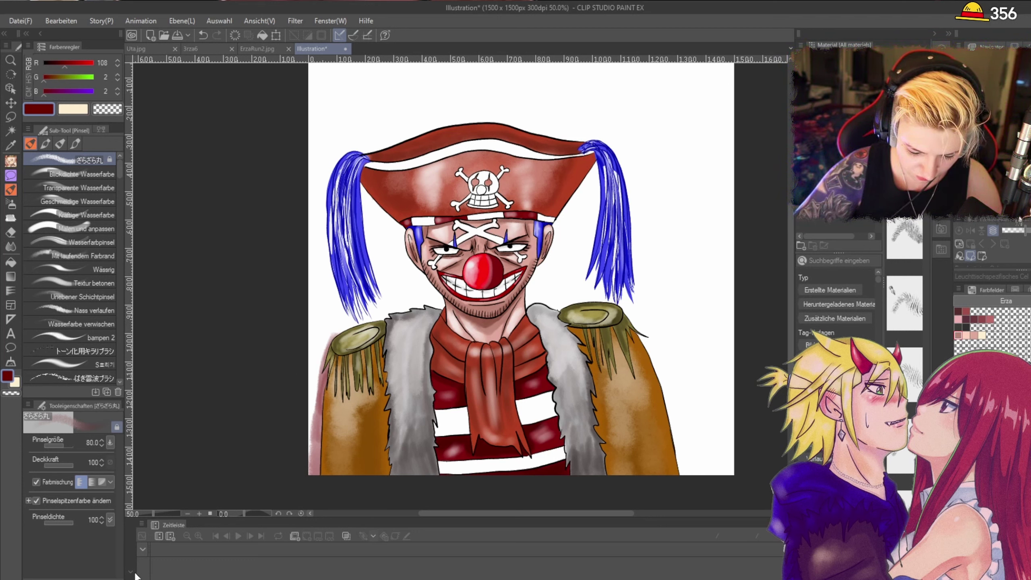
{"action": "key", "text": "]"}
{"action": "key", "text": "]"}
{"action": "key", "text": "]"}
{"action": "key", "text": "]"}
{"action": "mouse_move", "coordinate": [317, 366]}
{"action": "left_mouse_down"}
{"action": "mouse_move", "coordinate": [326, 417]}
{"action": "mouse_move", "coordinate": [322, 212]}
{"action": "mouse_move", "coordinate": [340, 370]}
{"action": "mouse_move", "coordinate": [386, 240]}
{"action": "mouse_move", "coordinate": [402, 305]}
{"action": "mouse_move", "coordinate": [428, 300]}
{"action": "mouse_move", "coordinate": [378, 253]}
{"action": "mouse_move", "coordinate": [403, 223]}
{"action": "mouse_move", "coordinate": [380, 201]}
{"action": "mouse_move", "coordinate": [369, 134]}
{"action": "mouse_move", "coordinate": [353, 116]}
{"action": "mouse_move", "coordinate": [451, 102]}
{"action": "left_mouse_up"}
{"action": "mouse_move", "coordinate": [568, 178]}
{"action": "left_mouse_down"}
{"action": "mouse_move", "coordinate": [589, 293]}
{"action": "mouse_move", "coordinate": [568, 195]}
{"action": "mouse_move", "coordinate": [624, 258]}
{"action": "mouse_move", "coordinate": [605, 127]}
{"action": "mouse_move", "coordinate": [657, 358]}
{"action": "mouse_move", "coordinate": [684, 422]}
{"action": "mouse_move", "coordinate": [717, 210]}
{"action": "mouse_move", "coordinate": [706, 293]}
{"action": "mouse_move", "coordinate": [669, 253]}
{"action": "mouse_move", "coordinate": [718, 402]}
{"action": "left_mouse_up"}
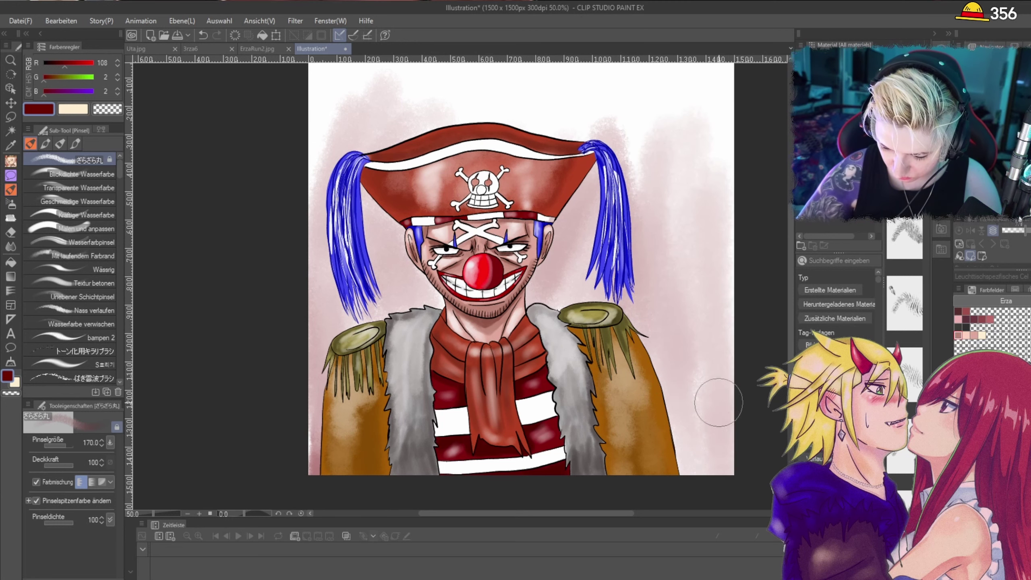
{"action": "scroll", "coordinate": [767, 206], "scroll_direction": "up", "scroll_amount": 5}
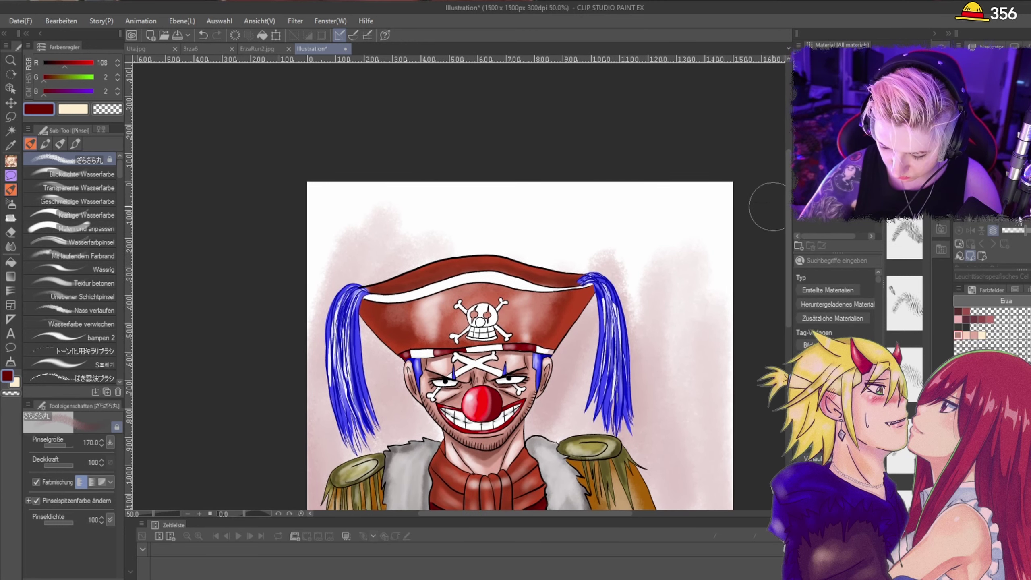
{"action": "mouse_move", "coordinate": [767, 206]}
{"action": "left_mouse_down"}
{"action": "mouse_move", "coordinate": [716, 214]}
{"action": "mouse_move", "coordinate": [717, 188]}
{"action": "mouse_move", "coordinate": [700, 242]}
{"action": "mouse_move", "coordinate": [675, 188]}
{"action": "mouse_move", "coordinate": [660, 202]}
{"action": "mouse_move", "coordinate": [637, 319]}
{"action": "mouse_move", "coordinate": [607, 297]}
{"action": "mouse_move", "coordinate": [567, 175]}
{"action": "mouse_move", "coordinate": [524, 294]}
{"action": "mouse_move", "coordinate": [488, 182]}
{"action": "mouse_move", "coordinate": [453, 227]}
{"action": "mouse_move", "coordinate": [433, 288]}
{"action": "mouse_move", "coordinate": [401, 228]}
{"action": "mouse_move", "coordinate": [364, 205]}
{"action": "mouse_move", "coordinate": [364, 296]}
{"action": "mouse_move", "coordinate": [320, 217]}
{"action": "mouse_move", "coordinate": [292, 233]}
{"action": "mouse_move", "coordinate": [345, 427]}
{"action": "left_mouse_up"}
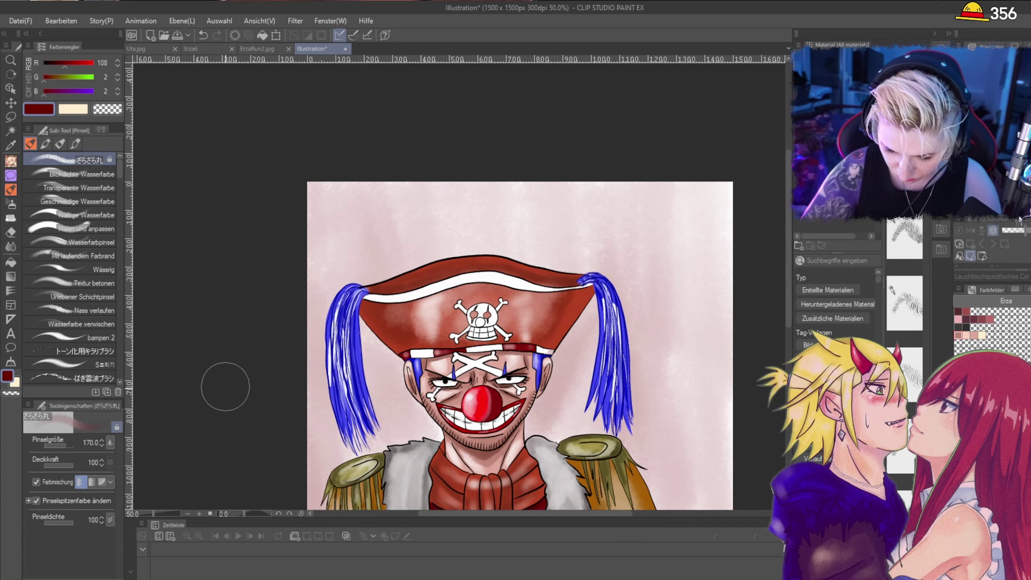
Step: Deepen the dark red background along the lower right and left canvas edges beside the sleeves
{"action": "scroll", "coordinate": [771, 285], "scroll_direction": "down", "scroll_amount": 5}
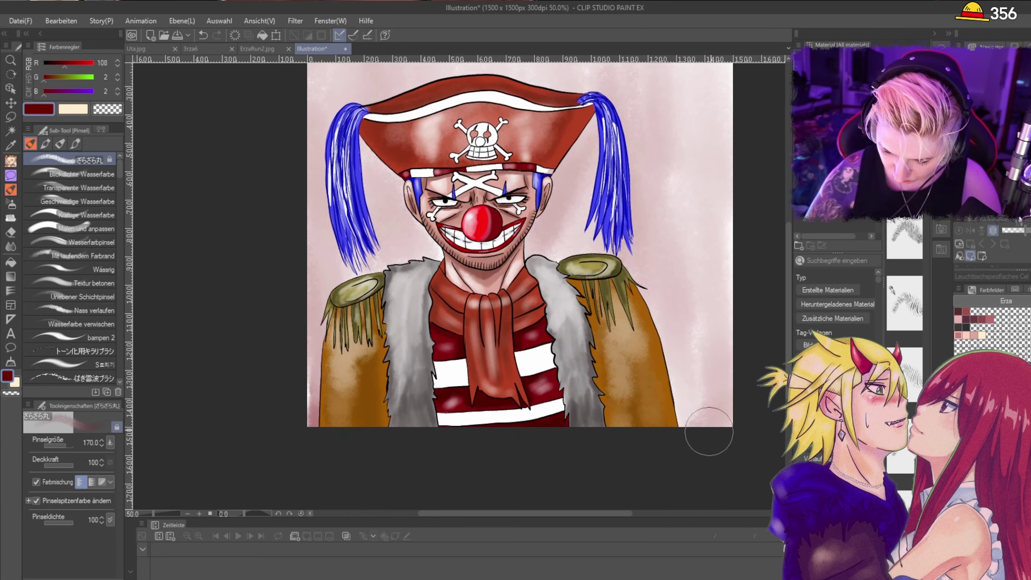
{"action": "mouse_move", "coordinate": [708, 431]}
{"action": "left_mouse_down"}
{"action": "mouse_move", "coordinate": [744, 407]}
{"action": "mouse_move", "coordinate": [697, 459]}
{"action": "mouse_move", "coordinate": [718, 404]}
{"action": "mouse_move", "coordinate": [680, 416]}
{"action": "mouse_move", "coordinate": [732, 354]}
{"action": "mouse_move", "coordinate": [687, 376]}
{"action": "mouse_move", "coordinate": [701, 327]}
{"action": "mouse_move", "coordinate": [672, 339]}
{"action": "mouse_move", "coordinate": [732, 258]}
{"action": "mouse_move", "coordinate": [710, 339]}
{"action": "mouse_move", "coordinate": [704, 287]}
{"action": "mouse_move", "coordinate": [731, 237]}
{"action": "mouse_move", "coordinate": [717, 220]}
{"action": "mouse_move", "coordinate": [728, 182]}
{"action": "left_mouse_up"}
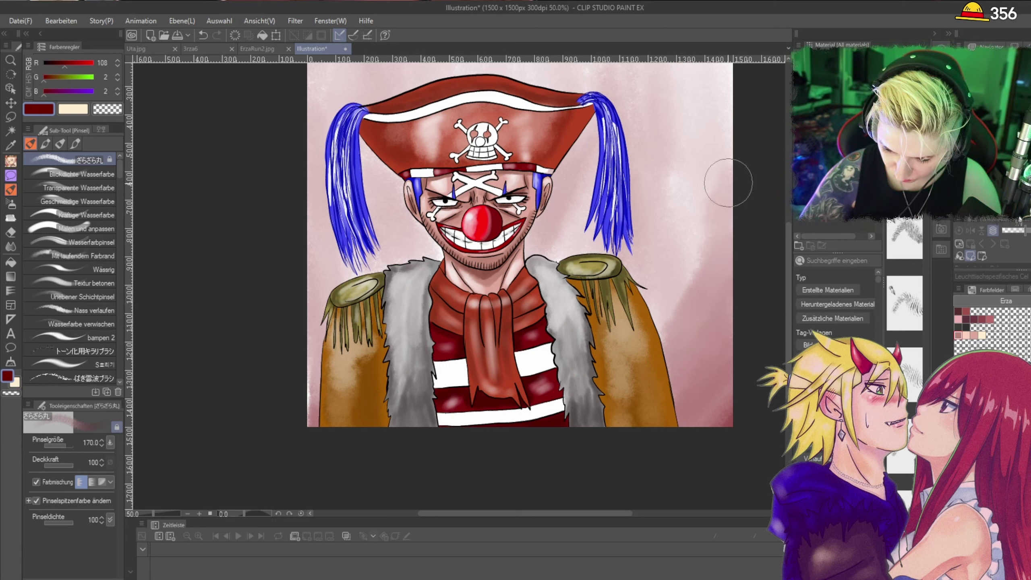
{"action": "mouse_move", "coordinate": [714, 419]}
{"action": "left_mouse_down"}
{"action": "mouse_move", "coordinate": [690, 390]}
{"action": "mouse_move", "coordinate": [718, 325]}
{"action": "left_mouse_up"}
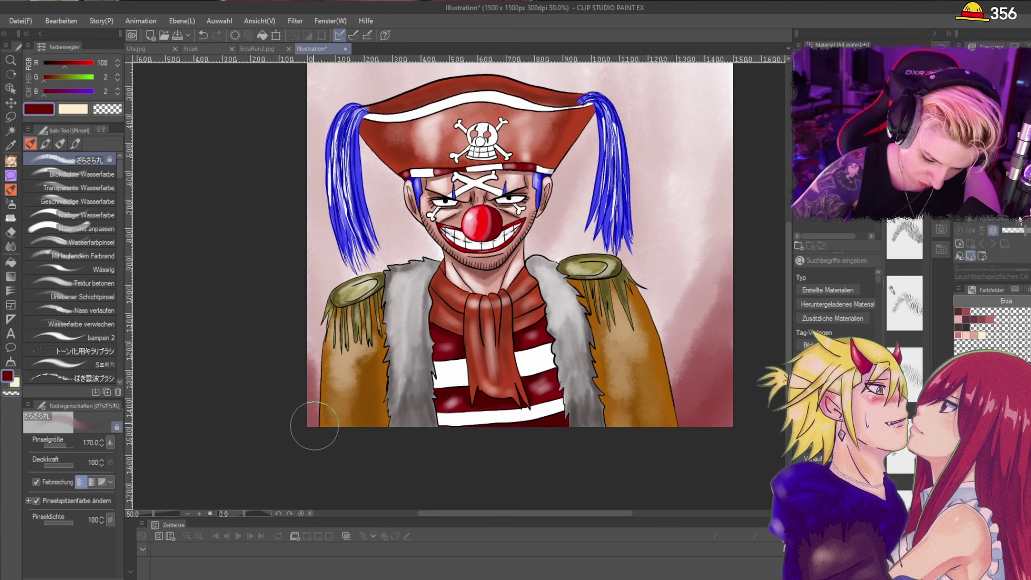
{"action": "mouse_move", "coordinate": [314, 426]}
{"action": "left_mouse_down"}
{"action": "mouse_move", "coordinate": [310, 263]}
{"action": "mouse_move", "coordinate": [323, 308]}
{"action": "mouse_move", "coordinate": [302, 134]}
{"action": "left_mouse_up"}
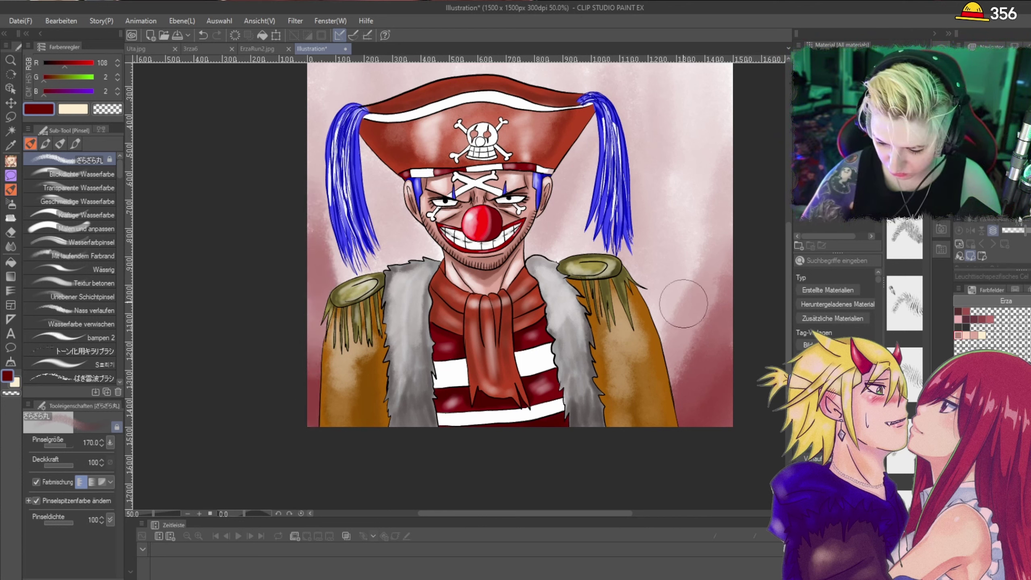
Step: Darken the background above the right shoulder and on both sides of the face between head and blue hair
{"action": "mouse_move", "coordinate": [683, 304]}
{"action": "left_mouse_down"}
{"action": "mouse_move", "coordinate": [669, 285]}
{"action": "mouse_move", "coordinate": [681, 370]}
{"action": "mouse_move", "coordinate": [656, 246]}
{"action": "mouse_move", "coordinate": [660, 320]}
{"action": "mouse_move", "coordinate": [644, 266]}
{"action": "mouse_move", "coordinate": [596, 238]}
{"action": "mouse_move", "coordinate": [575, 264]}
{"action": "mouse_move", "coordinate": [576, 226]}
{"action": "mouse_move", "coordinate": [545, 257]}
{"action": "mouse_move", "coordinate": [570, 196]}
{"action": "mouse_move", "coordinate": [528, 251]}
{"action": "mouse_move", "coordinate": [572, 157]}
{"action": "mouse_move", "coordinate": [532, 216]}
{"action": "left_mouse_up"}
{"action": "mouse_move", "coordinate": [446, 280]}
{"action": "left_mouse_down"}
{"action": "mouse_move", "coordinate": [422, 233]}
{"action": "mouse_move", "coordinate": [406, 229]}
{"action": "mouse_move", "coordinate": [366, 144]}
{"action": "mouse_move", "coordinate": [391, 249]}
{"action": "mouse_move", "coordinate": [443, 249]}
{"action": "mouse_move", "coordinate": [469, 313]}
{"action": "mouse_move", "coordinate": [413, 227]}
{"action": "mouse_move", "coordinate": [425, 264]}
{"action": "mouse_move", "coordinate": [403, 176]}
{"action": "left_mouse_up"}
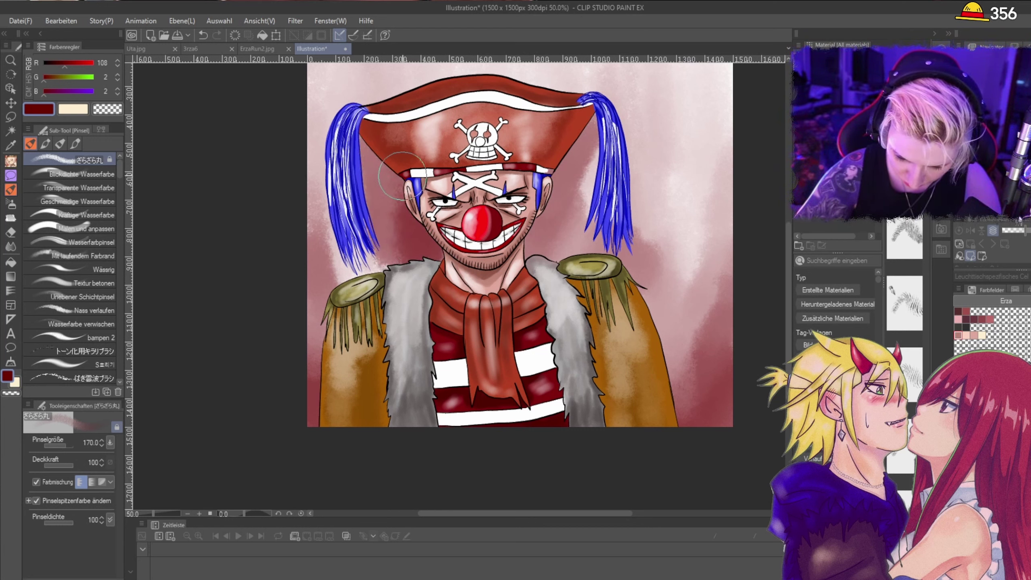
{"action": "mouse_move", "coordinate": [542, 241]}
{"action": "left_mouse_down"}
{"action": "mouse_move", "coordinate": [533, 267]}
{"action": "mouse_move", "coordinate": [565, 131]}
{"action": "left_mouse_up"}
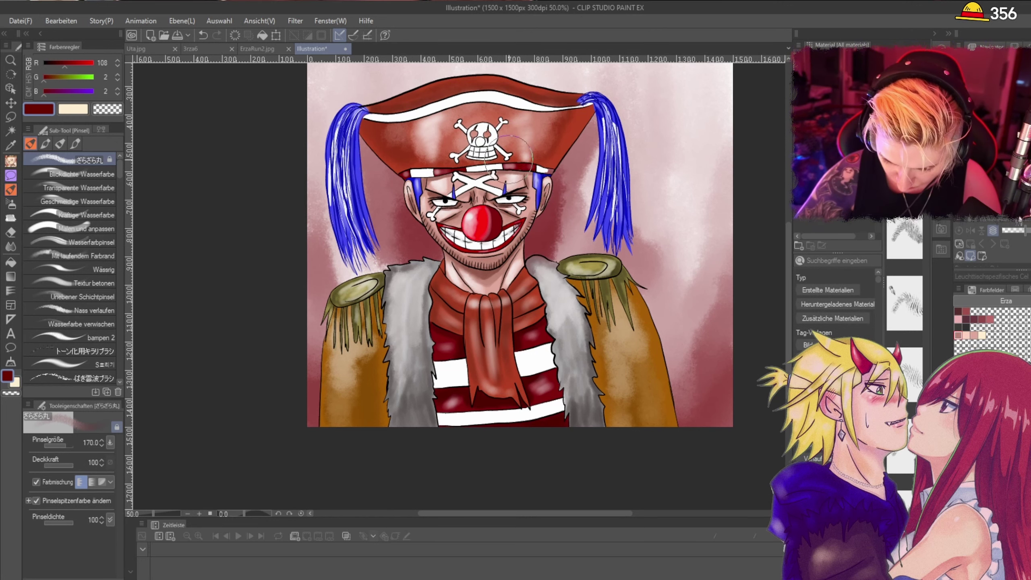
Step: Paint dark red shading into the two upper corners of the background
{"action": "left_click_drag", "start_coordinate": [786, 284], "coordinate": [788, 235]}
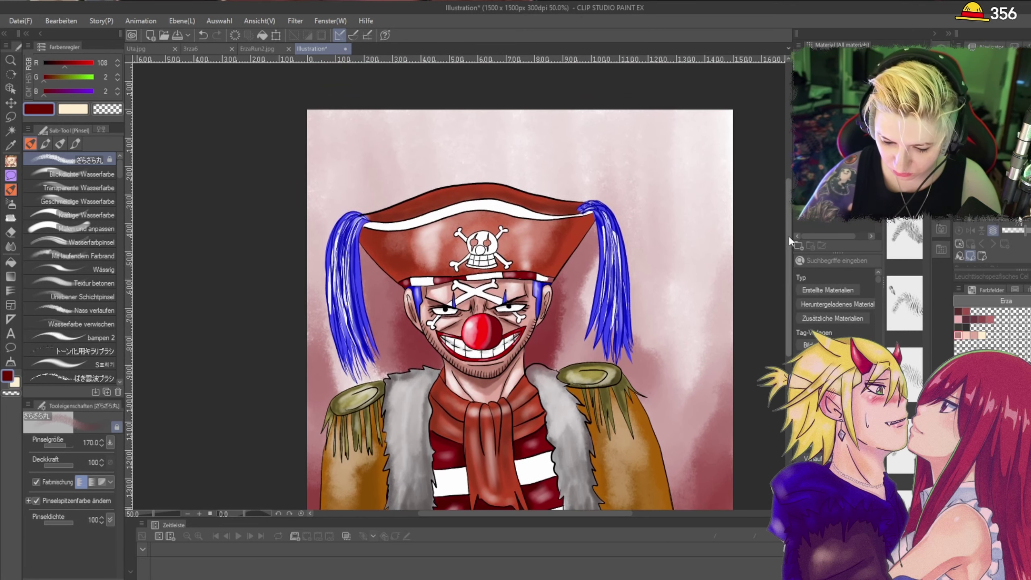
{"action": "mouse_move", "coordinate": [536, 185]}
{"action": "left_mouse_down"}
{"action": "mouse_move", "coordinate": [595, 203]}
{"action": "mouse_move", "coordinate": [668, 133]}
{"action": "mouse_move", "coordinate": [654, 121]}
{"action": "mouse_move", "coordinate": [494, 207]}
{"action": "mouse_move", "coordinate": [509, 152]}
{"action": "mouse_move", "coordinate": [553, 96]}
{"action": "mouse_move", "coordinate": [362, 203]}
{"action": "mouse_move", "coordinate": [367, 113]}
{"action": "mouse_move", "coordinate": [308, 172]}
{"action": "mouse_move", "coordinate": [335, 112]}
{"action": "mouse_move", "coordinate": [288, 141]}
{"action": "mouse_move", "coordinate": [339, 74]}
{"action": "mouse_move", "coordinate": [291, 284]}
{"action": "mouse_move", "coordinate": [333, 102]}
{"action": "mouse_move", "coordinate": [298, 139]}
{"action": "mouse_move", "coordinate": [333, 112]}
{"action": "mouse_move", "coordinate": [304, 184]}
{"action": "left_mouse_up"}
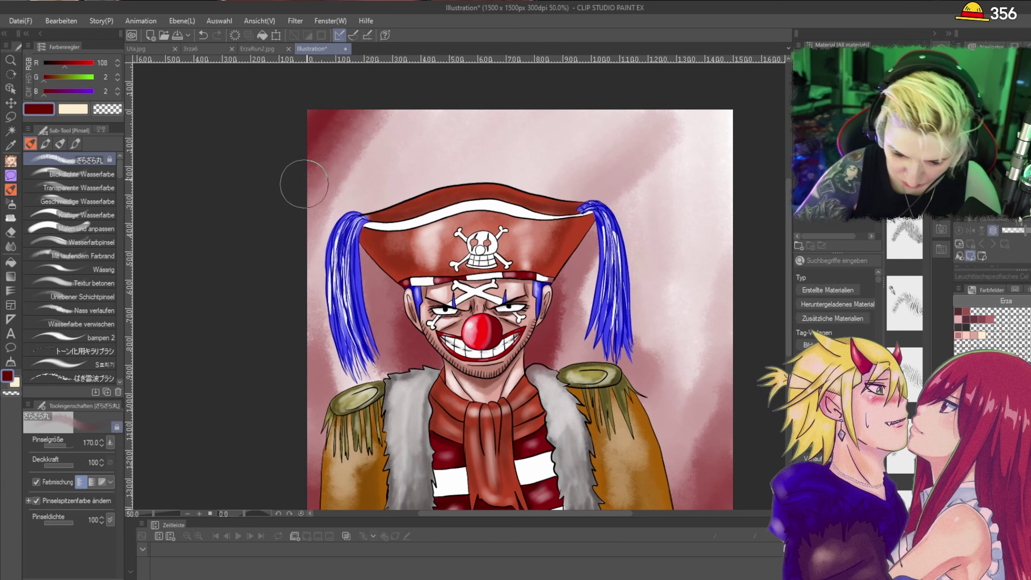
{"action": "mouse_move", "coordinate": [656, 110]}
{"action": "left_mouse_down"}
{"action": "mouse_move", "coordinate": [733, 148]}
{"action": "mouse_move", "coordinate": [726, 111]}
{"action": "mouse_move", "coordinate": [736, 254]}
{"action": "mouse_move", "coordinate": [725, 154]}
{"action": "mouse_move", "coordinate": [696, 117]}
{"action": "mouse_move", "coordinate": [709, 159]}
{"action": "mouse_move", "coordinate": [666, 115]}
{"action": "mouse_move", "coordinate": [723, 173]}
{"action": "mouse_move", "coordinate": [700, 98]}
{"action": "mouse_move", "coordinate": [753, 154]}
{"action": "mouse_move", "coordinate": [712, 157]}
{"action": "mouse_move", "coordinate": [714, 202]}
{"action": "mouse_move", "coordinate": [679, 139]}
{"action": "left_mouse_up"}
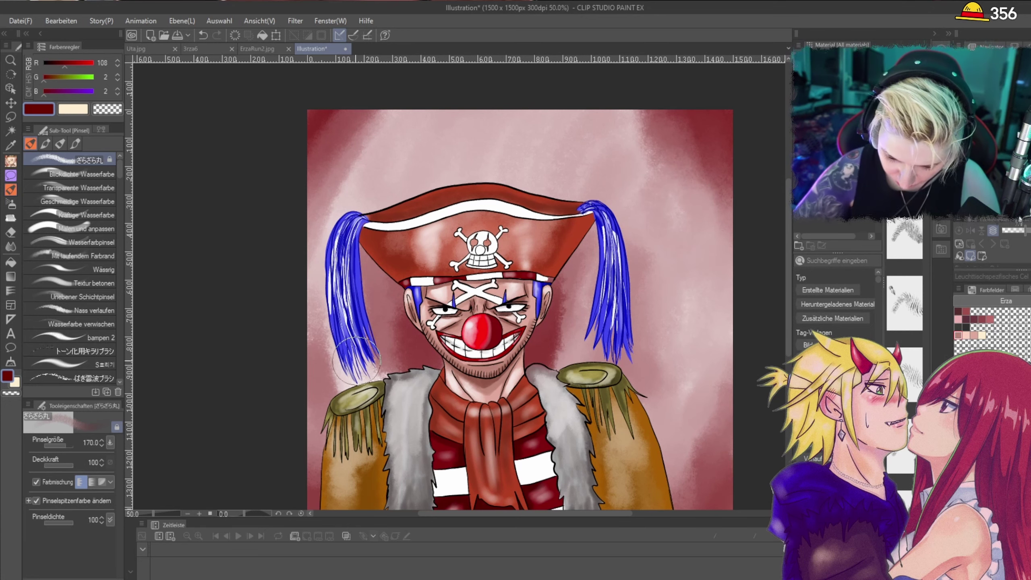
Step: Extend the dark red shading from the upper corners along the top edge, forming a vignette above the hat
{"action": "scroll", "coordinate": [422, 105], "scroll_direction": "down", "scroll_amount": 4}
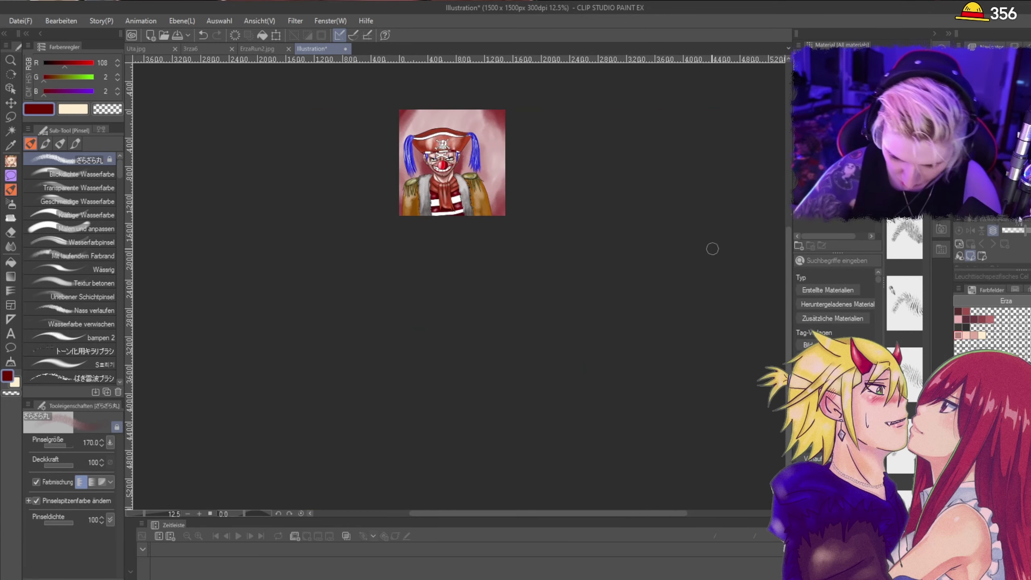
{"action": "scroll", "coordinate": [520, 238], "scroll_direction": "up", "scroll_amount": 2}
{"action": "left_click_drag", "start_coordinate": [426, 203], "coordinate": [506, 320]}
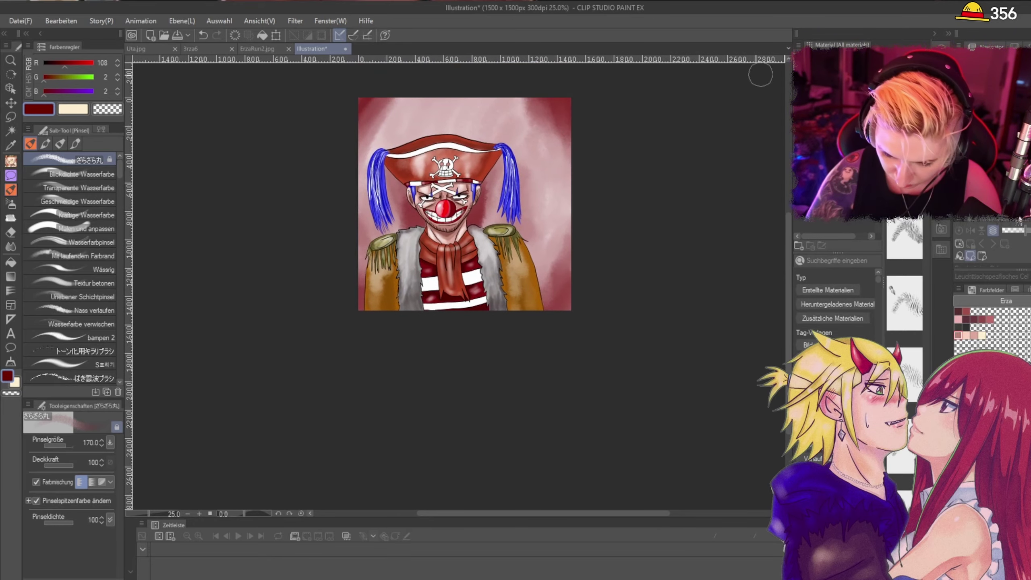
{"action": "mouse_move", "coordinate": [406, 94]}
{"action": "left_mouse_down"}
{"action": "mouse_move", "coordinate": [367, 147]}
{"action": "mouse_move", "coordinate": [369, 163]}
{"action": "mouse_move", "coordinate": [407, 97]}
{"action": "mouse_move", "coordinate": [390, 128]}
{"action": "mouse_move", "coordinate": [419, 119]}
{"action": "left_mouse_up"}
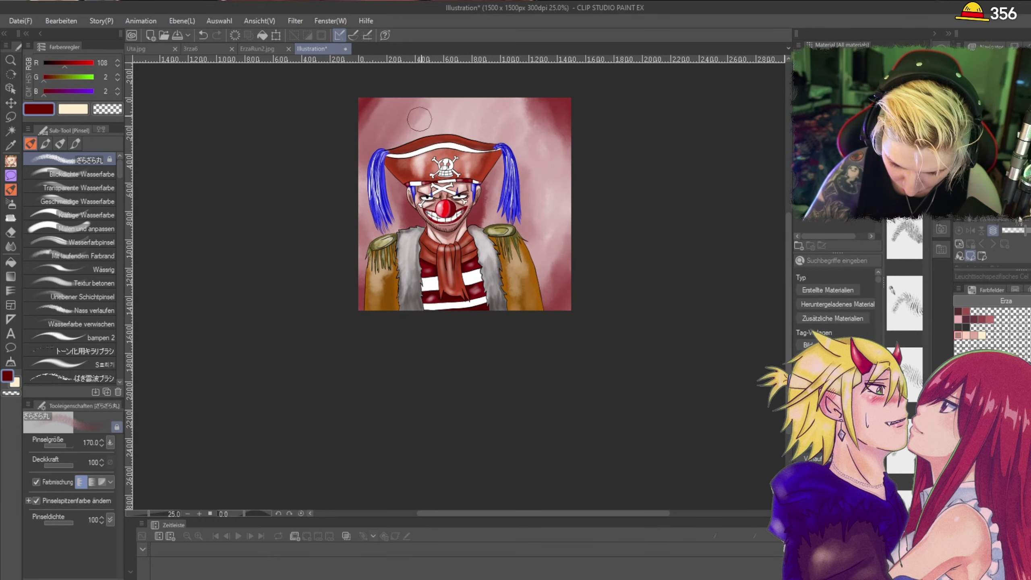
{"action": "mouse_move", "coordinate": [375, 156]}
{"action": "left_mouse_down"}
{"action": "mouse_move", "coordinate": [384, 103]}
{"action": "mouse_move", "coordinate": [359, 130]}
{"action": "left_mouse_up"}
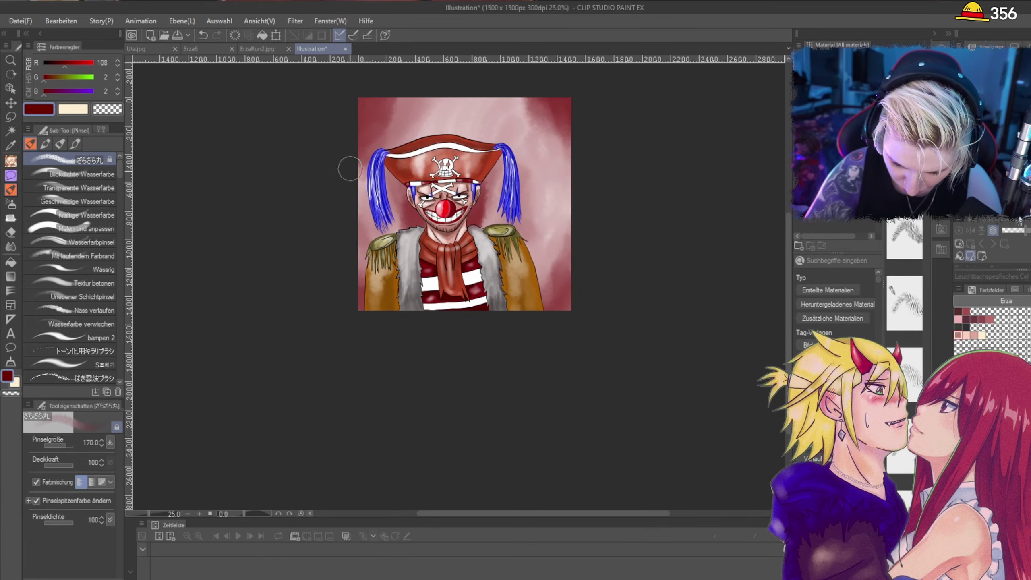
{"action": "left_click_drag", "start_coordinate": [522, 100], "coordinate": [524, 87]}
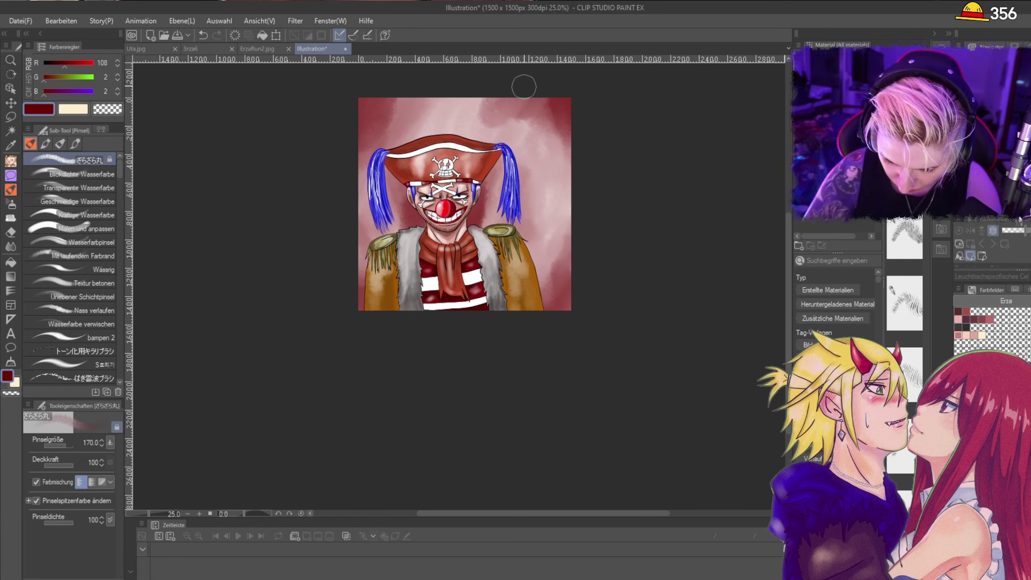
{"action": "left_click_drag", "start_coordinate": [437, 107], "coordinate": [415, 88]}
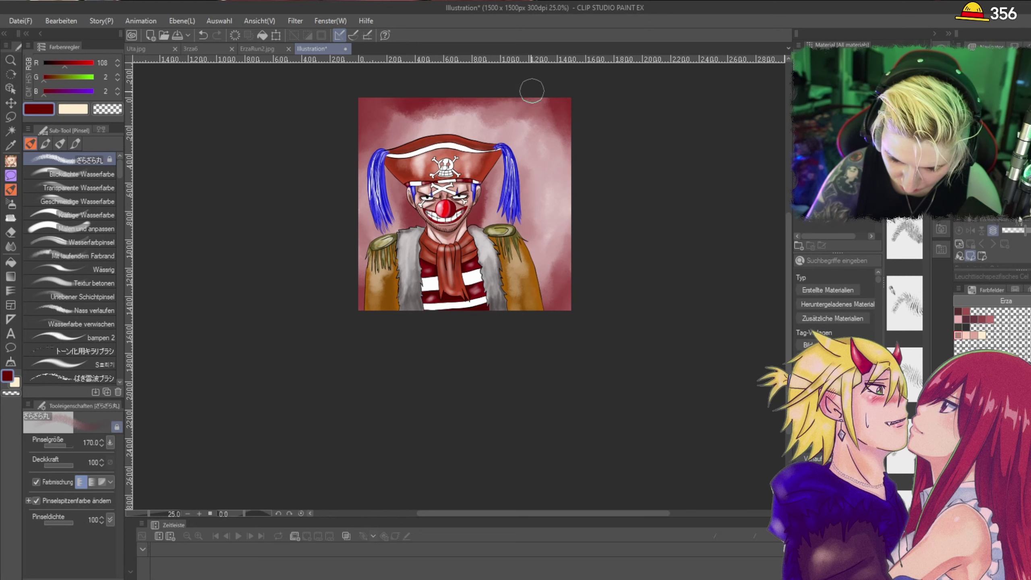
{"action": "mouse_move", "coordinate": [433, 112]}
{"action": "left_mouse_down"}
{"action": "mouse_move", "coordinate": [540, 130]}
{"action": "mouse_move", "coordinate": [574, 244]}
{"action": "left_mouse_up"}
Step: Examine the painted background around the figure from a distance and up close
{"action": "scroll", "coordinate": [571, 307], "scroll_direction": "down", "scroll_amount": 3}
{"action": "scroll", "coordinate": [470, 292], "scroll_direction": "up", "scroll_amount": 4}
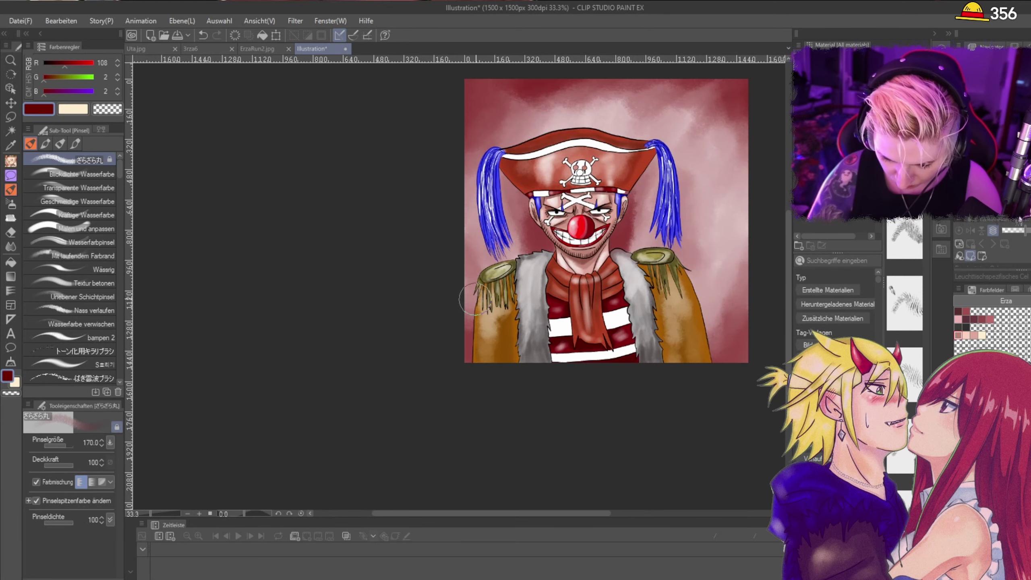
{"action": "scroll", "coordinate": [644, 418], "scroll_direction": "up", "scroll_amount": 1}
{"action": "scroll", "coordinate": [657, 368], "scroll_direction": "down", "scroll_amount": 1}
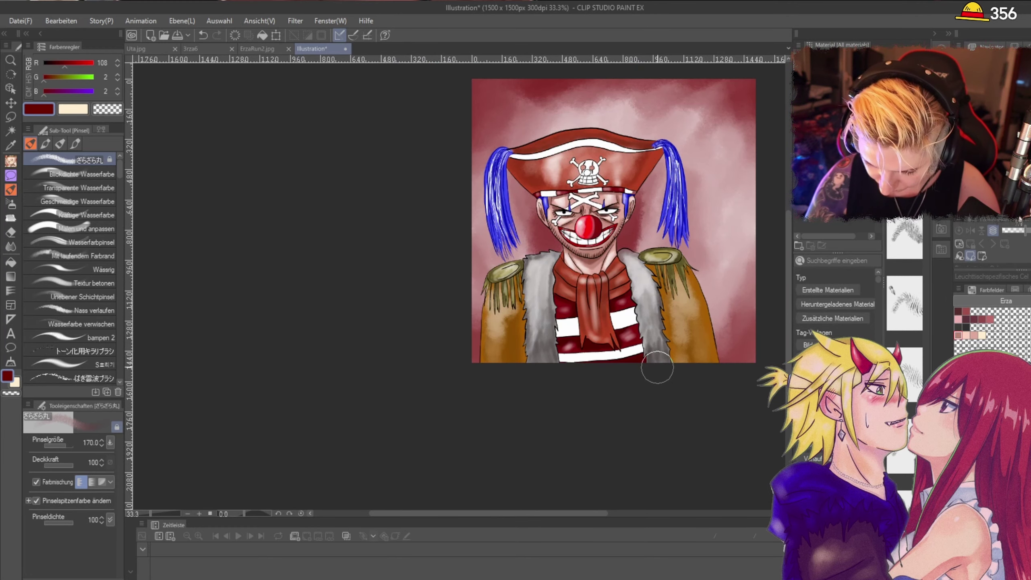
{"action": "scroll", "coordinate": [601, 518], "scroll_direction": "right", "scroll_amount": 2}
{"action": "scroll", "coordinate": [670, 385], "scroll_direction": "up", "scroll_amount": 1}
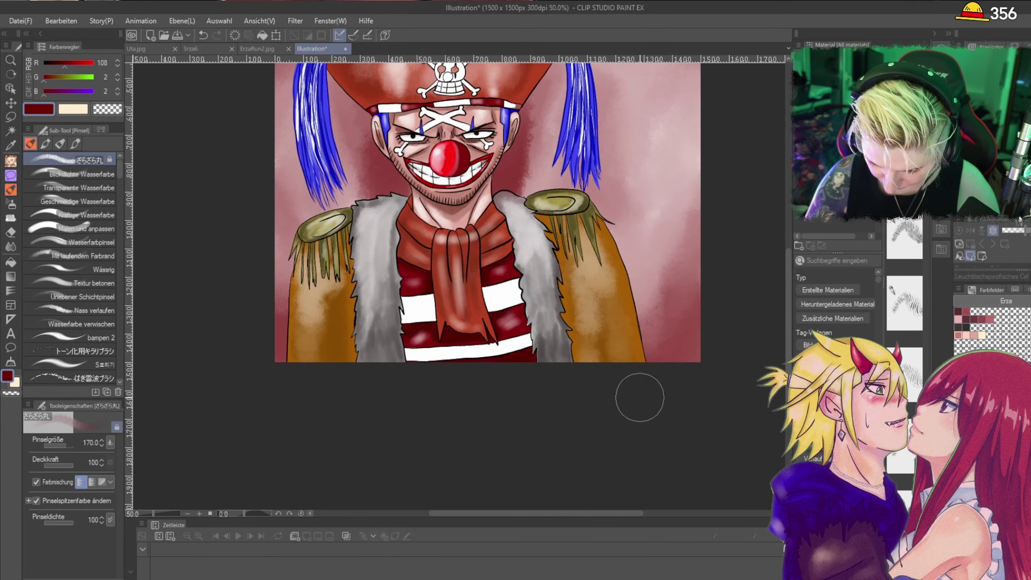
{"action": "scroll", "coordinate": [636, 399], "scroll_direction": "down", "scroll_amount": 1}
{"action": "scroll", "coordinate": [633, 399], "scroll_direction": "up", "scroll_amount": 1}
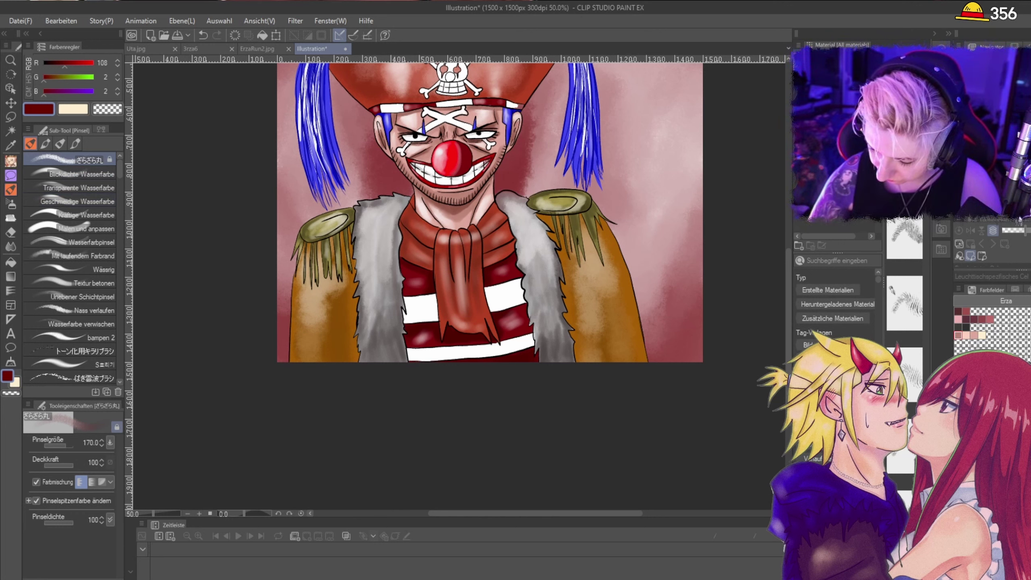
Step: Switch to the hatching pen brush 斜線塗り at size 70 with black as the drawing colour
{"action": "left_click", "coordinate": [8, 144]}
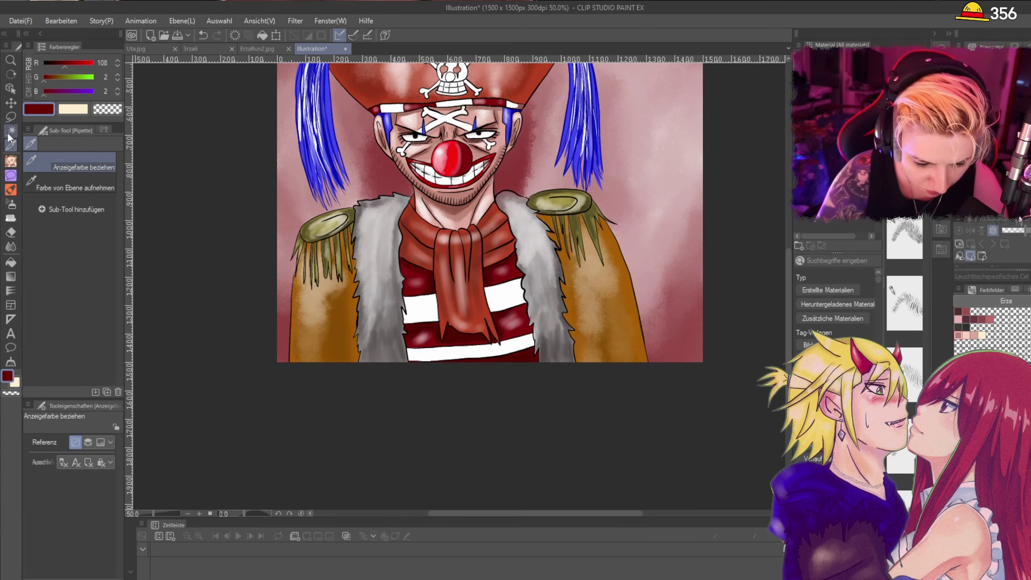
{"action": "left_click", "coordinate": [8, 134]}
{"action": "left_click", "coordinate": [10, 162]}
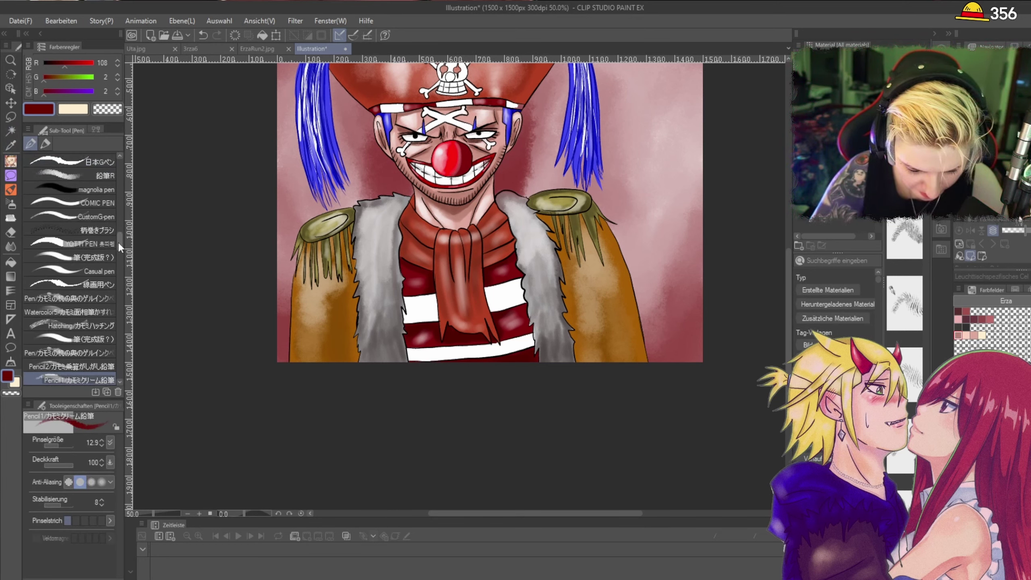
{"action": "mouse_move", "coordinate": [118, 241]}
{"action": "left_mouse_down"}
{"action": "mouse_move", "coordinate": [122, 373]}
{"action": "mouse_move", "coordinate": [115, 243]}
{"action": "mouse_move", "coordinate": [125, 173]}
{"action": "mouse_move", "coordinate": [134, 286]}
{"action": "left_mouse_up"}
{"action": "left_click", "coordinate": [110, 230]}
{"action": "left_click", "coordinate": [104, 194]}
{"action": "left_click", "coordinate": [114, 227]}
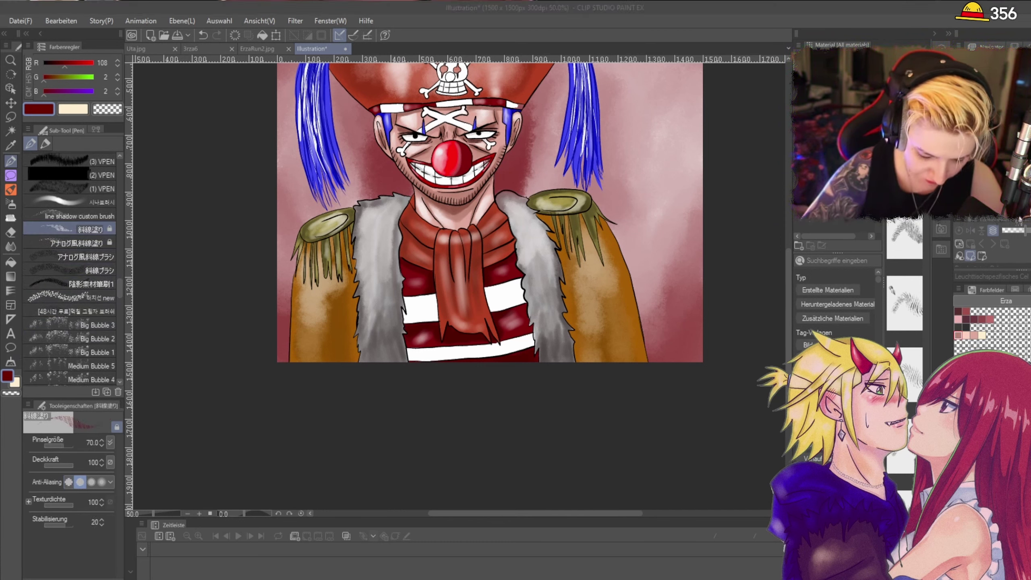
{"action": "left_click", "coordinate": [361, 410]}
Step: Hatch black shadow lines on both temples beside the blue hair
{"action": "scroll", "coordinate": [432, 101], "scroll_direction": "up", "scroll_amount": 4}
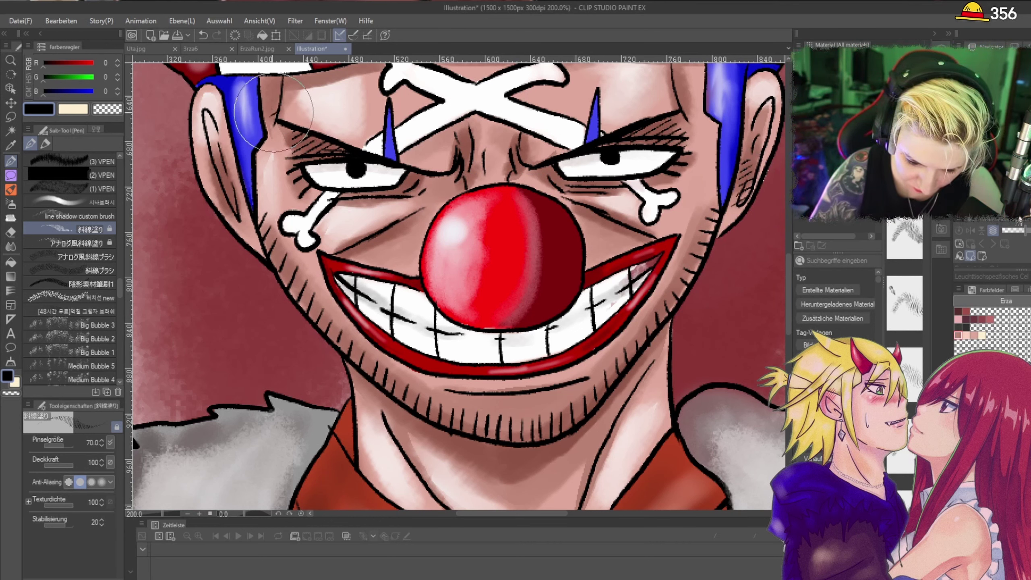
{"action": "left_click_drag", "start_coordinate": [271, 77], "coordinate": [274, 106]}
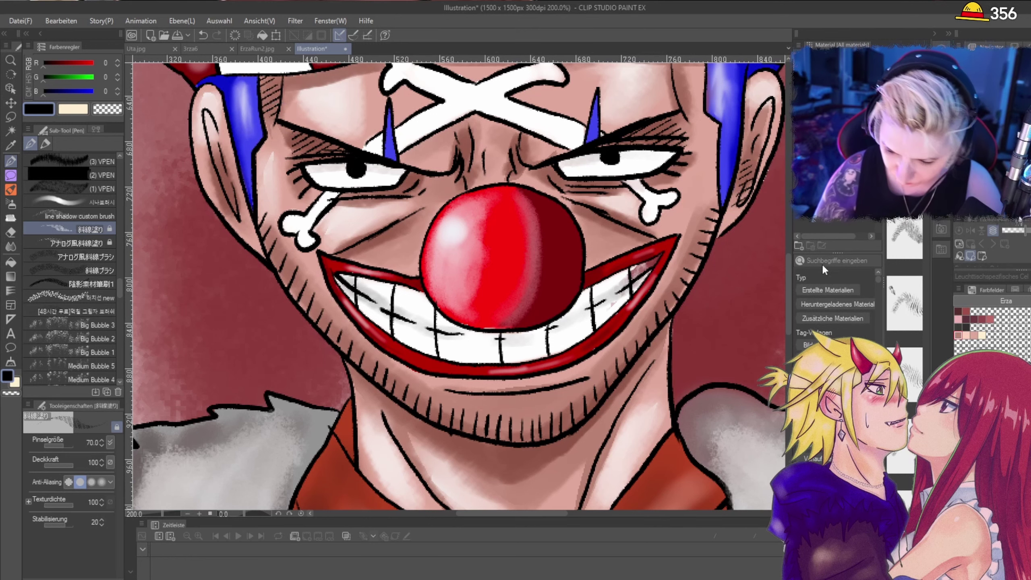
{"action": "left_click_drag", "start_coordinate": [787, 277], "coordinate": [788, 259]}
{"action": "mouse_move", "coordinate": [691, 200]}
{"action": "left_mouse_down"}
{"action": "mouse_move", "coordinate": [679, 187]}
{"action": "mouse_move", "coordinate": [693, 136]}
{"action": "left_mouse_up"}
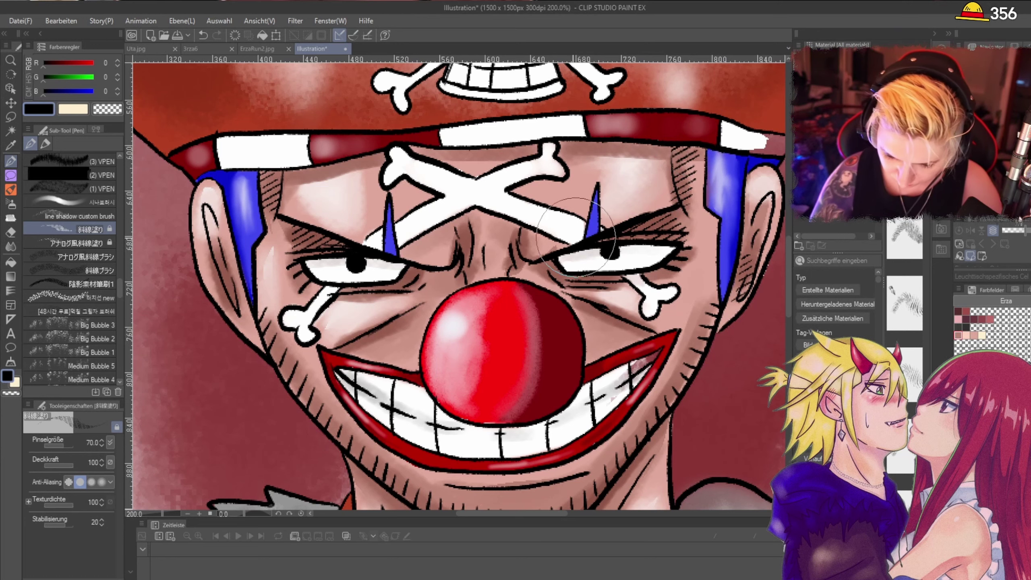
Step: Add black hatching around the forehead crossbones, between the brows and nose bridge, and beneath the inner corners of both eyes
{"action": "mouse_move", "coordinate": [411, 249]}
{"action": "left_mouse_down"}
{"action": "mouse_move", "coordinate": [419, 259]}
{"action": "mouse_move", "coordinate": [460, 254]}
{"action": "mouse_move", "coordinate": [433, 244]}
{"action": "mouse_move", "coordinate": [452, 221]}
{"action": "mouse_move", "coordinate": [399, 189]}
{"action": "left_mouse_up"}
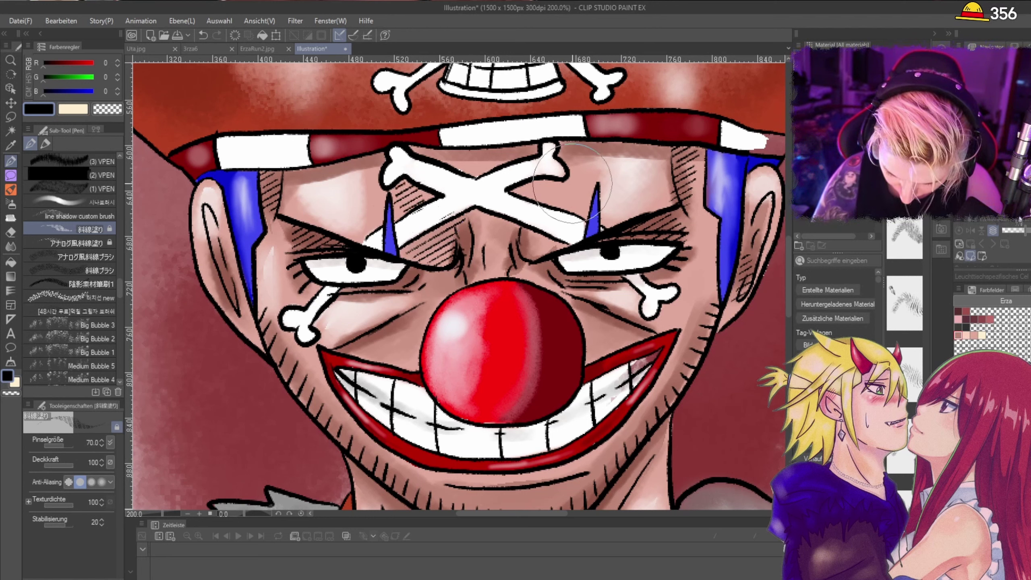
{"action": "mouse_move", "coordinate": [572, 183]}
{"action": "left_mouse_down"}
{"action": "mouse_move", "coordinate": [521, 244]}
{"action": "mouse_move", "coordinate": [524, 255]}
{"action": "mouse_move", "coordinate": [524, 232]}
{"action": "mouse_move", "coordinate": [530, 249]}
{"action": "mouse_move", "coordinate": [563, 253]}
{"action": "mouse_move", "coordinate": [559, 275]}
{"action": "mouse_move", "coordinate": [543, 271]}
{"action": "mouse_move", "coordinate": [596, 297]}
{"action": "left_mouse_up"}
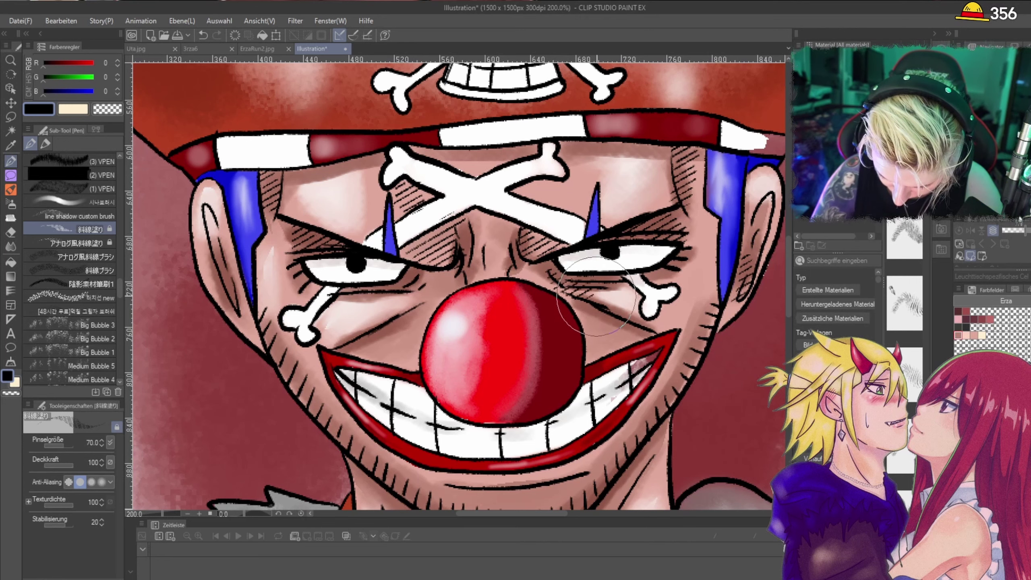
{"action": "mouse_move", "coordinate": [468, 280]}
{"action": "left_mouse_down"}
{"action": "mouse_move", "coordinate": [443, 296]}
{"action": "mouse_move", "coordinate": [444, 284]}
{"action": "left_mouse_up"}
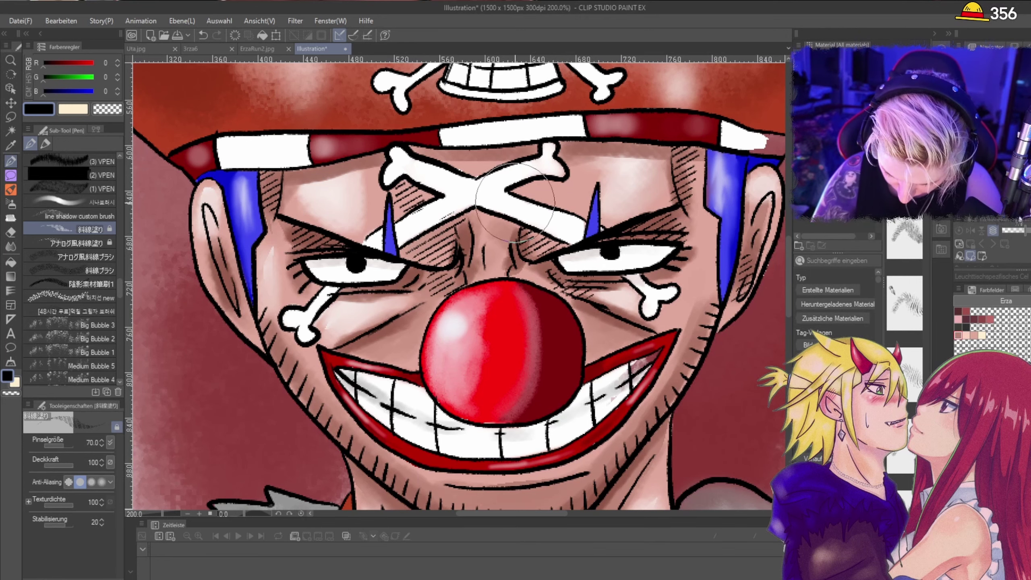
Step: Hatch a black shadow across the forehead directly beneath the hat's striped band
{"action": "scroll", "coordinate": [515, 202], "scroll_direction": "down", "scroll_amount": 1}
{"action": "scroll", "coordinate": [550, 237], "scroll_direction": "up", "scroll_amount": 1}
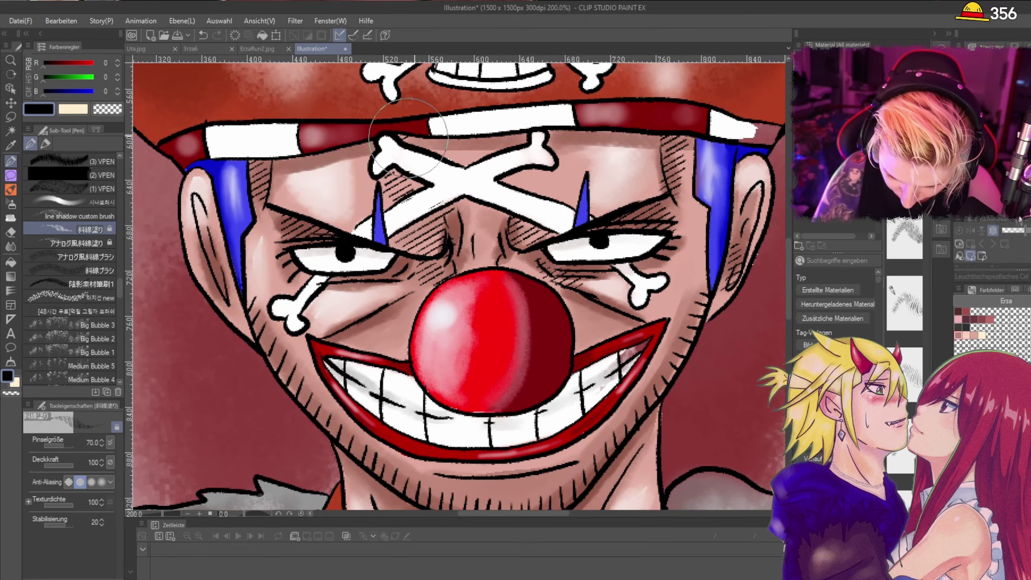
{"action": "mouse_move", "coordinate": [408, 138]}
{"action": "left_mouse_down"}
{"action": "mouse_move", "coordinate": [479, 126]}
{"action": "mouse_move", "coordinate": [467, 163]}
{"action": "mouse_move", "coordinate": [503, 142]}
{"action": "mouse_move", "coordinate": [588, 138]}
{"action": "left_mouse_up"}
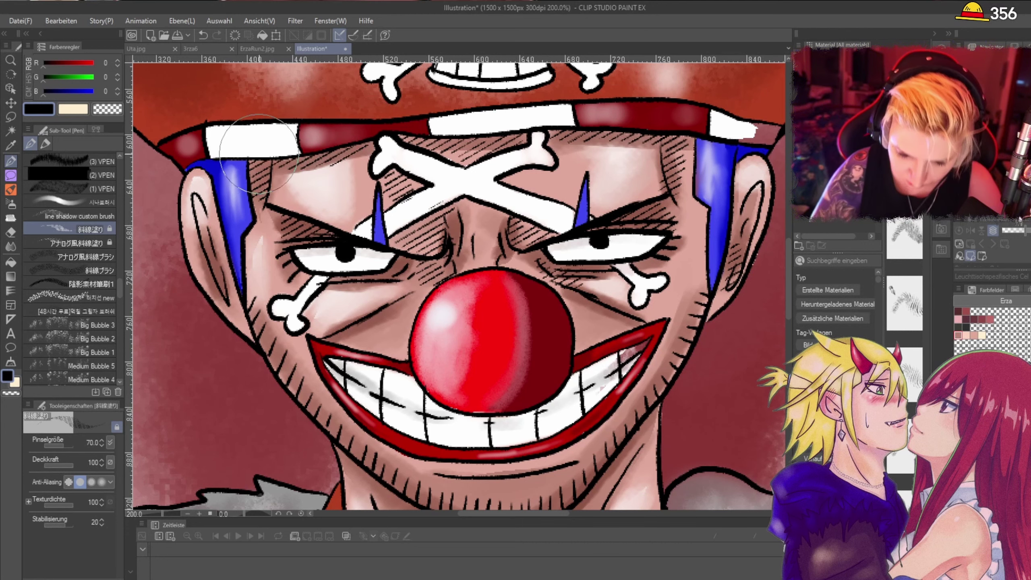
{"action": "scroll", "coordinate": [259, 152], "scroll_direction": "down", "scroll_amount": 1}
{"action": "scroll", "coordinate": [650, 285], "scroll_direction": "down", "scroll_amount": 1}
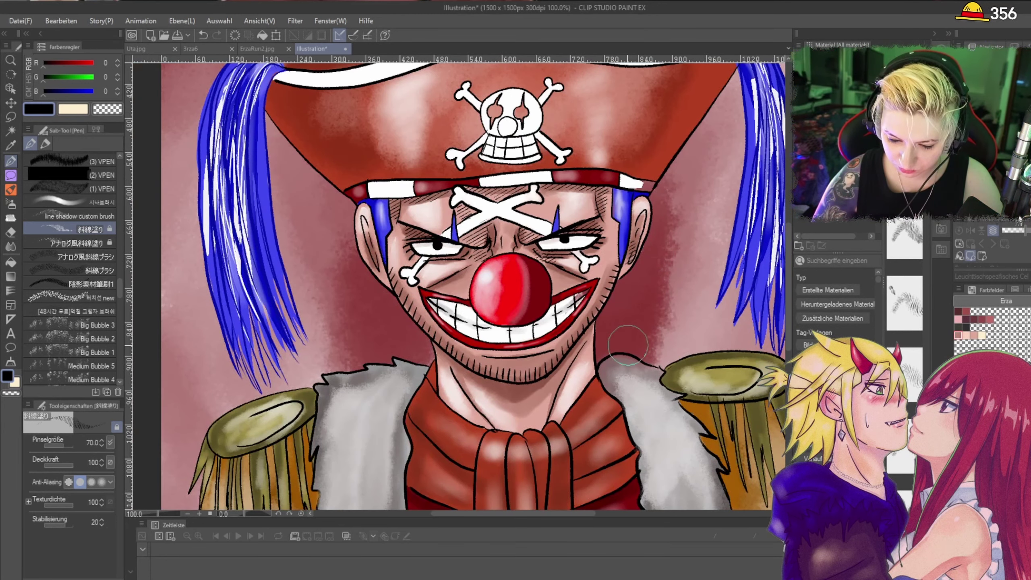
Step: Redo the black hatched shadow on the neck directly beneath the chin and extend it along the jaw
{"action": "scroll", "coordinate": [523, 368], "scroll_direction": "up", "scroll_amount": 1}
{"action": "mouse_move", "coordinate": [559, 377]}
{"action": "left_mouse_down"}
{"action": "mouse_move", "coordinate": [521, 410]}
{"action": "mouse_move", "coordinate": [521, 399]}
{"action": "mouse_move", "coordinate": [476, 396]}
{"action": "mouse_move", "coordinate": [413, 356]}
{"action": "mouse_move", "coordinate": [507, 405]}
{"action": "mouse_move", "coordinate": [562, 378]}
{"action": "left_mouse_up"}
{"action": "key", "text": "ctrl+z"}
{"action": "key", "text": "ctrl+z"}
{"action": "key", "text": "ctrl+z"}
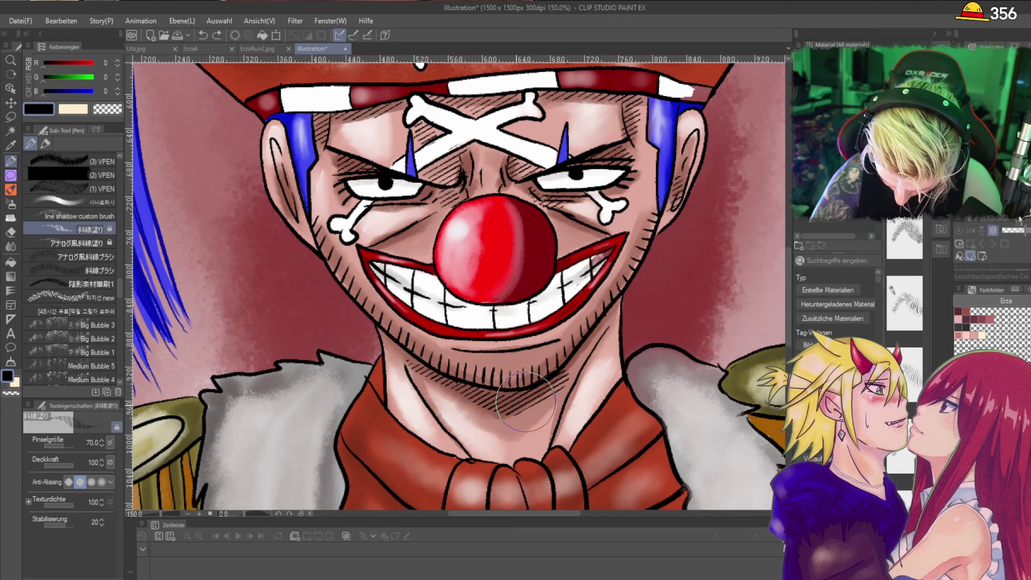
{"action": "key", "text": "ctrl+z"}
{"action": "mouse_move", "coordinate": [432, 372]}
{"action": "left_mouse_down"}
{"action": "mouse_move", "coordinate": [506, 407]}
{"action": "mouse_move", "coordinate": [557, 378]}
{"action": "left_mouse_up"}
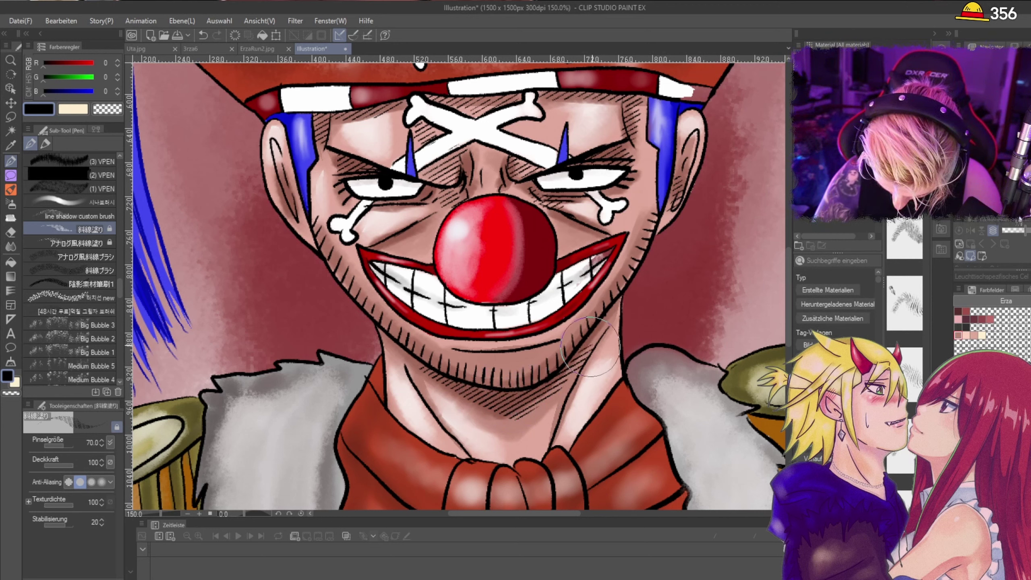
{"action": "left_click_drag", "start_coordinate": [598, 336], "coordinate": [606, 319]}
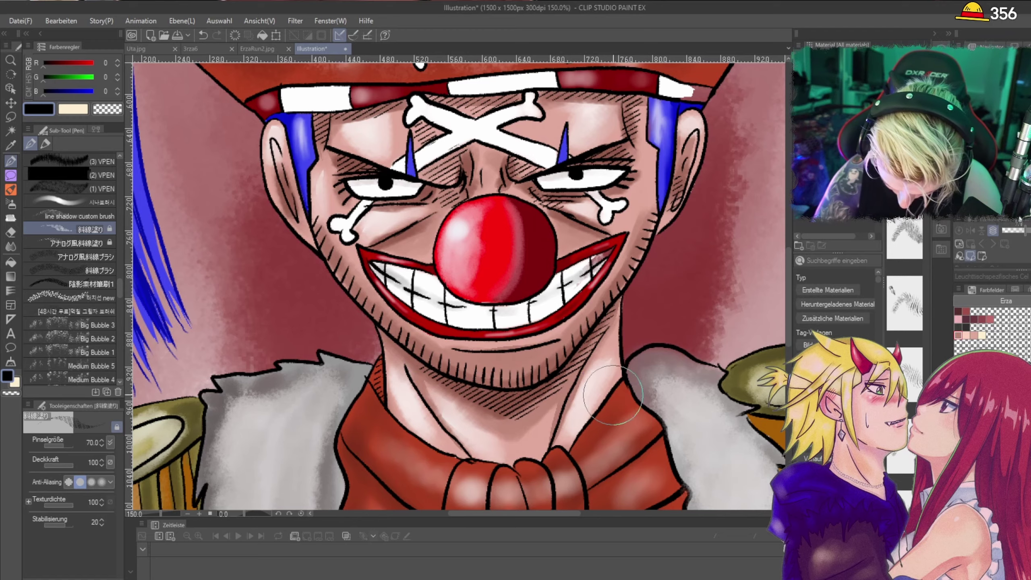
Step: Examine the face, teeth, ears and hat for areas that still need hatched shadows
{"action": "scroll", "coordinate": [613, 394], "scroll_direction": "down", "scroll_amount": 4}
{"action": "scroll", "coordinate": [607, 389], "scroll_direction": "up", "scroll_amount": 3}
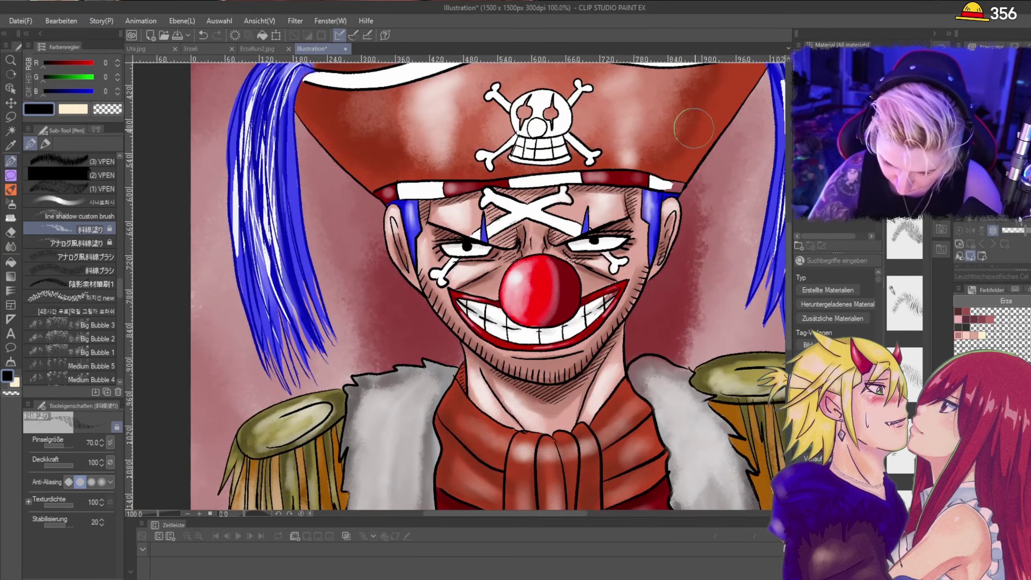
{"action": "scroll", "coordinate": [786, 321], "scroll_direction": "up", "scroll_amount": 2}
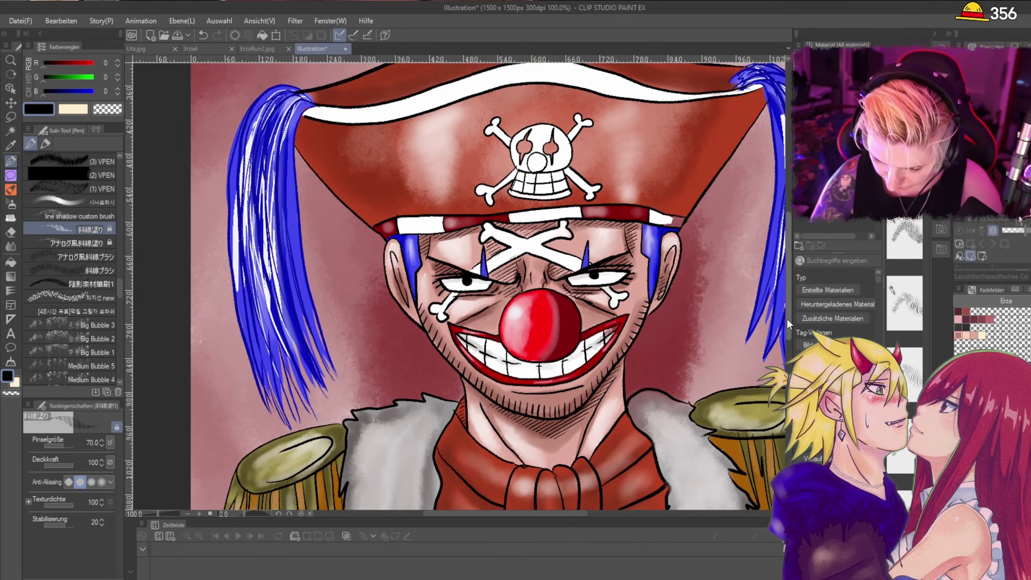
{"action": "scroll", "coordinate": [600, 314], "scroll_direction": "up", "scroll_amount": 4}
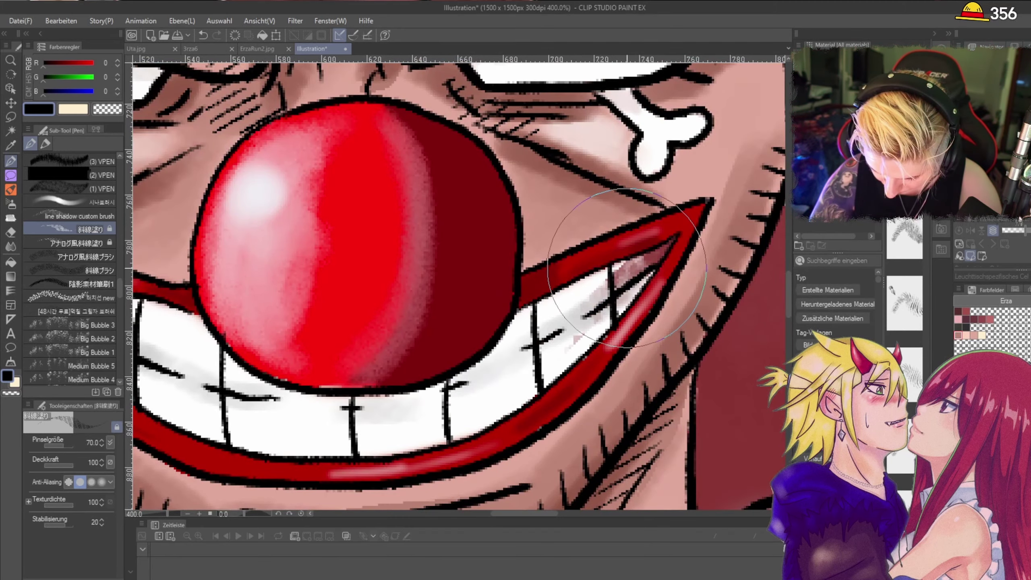
{"action": "scroll", "coordinate": [574, 278], "scroll_direction": "down", "scroll_amount": 4}
{"action": "scroll", "coordinate": [573, 156], "scroll_direction": "up", "scroll_amount": 2}
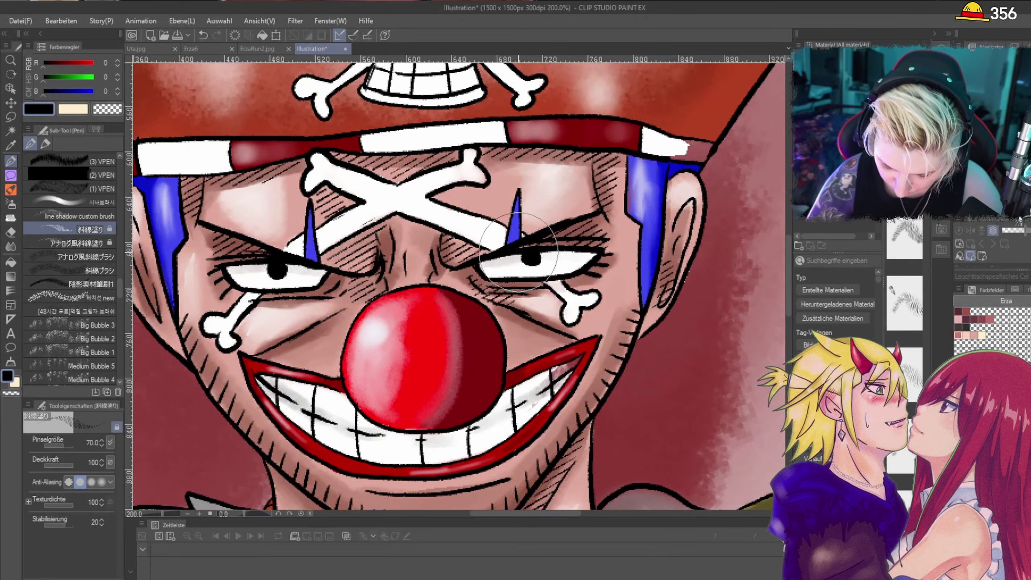
{"action": "scroll", "coordinate": [516, 215], "scroll_direction": "up", "scroll_amount": 2}
{"action": "scroll", "coordinate": [534, 219], "scroll_direction": "down", "scroll_amount": 4}
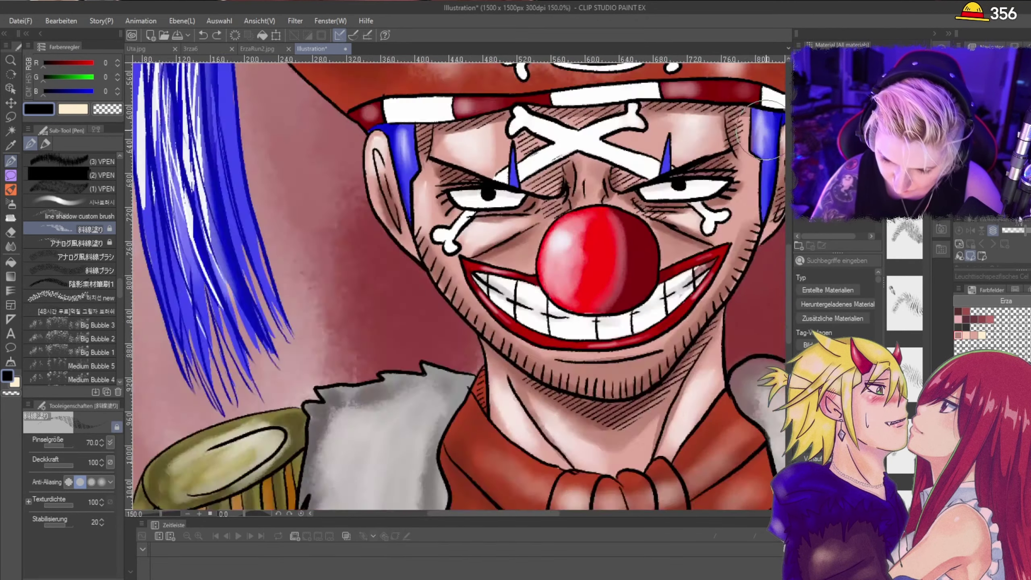
{"action": "scroll", "coordinate": [533, 219], "scroll_direction": "up", "scroll_amount": 1}
{"action": "left_click_drag", "start_coordinate": [672, 81], "coordinate": [528, 238]}
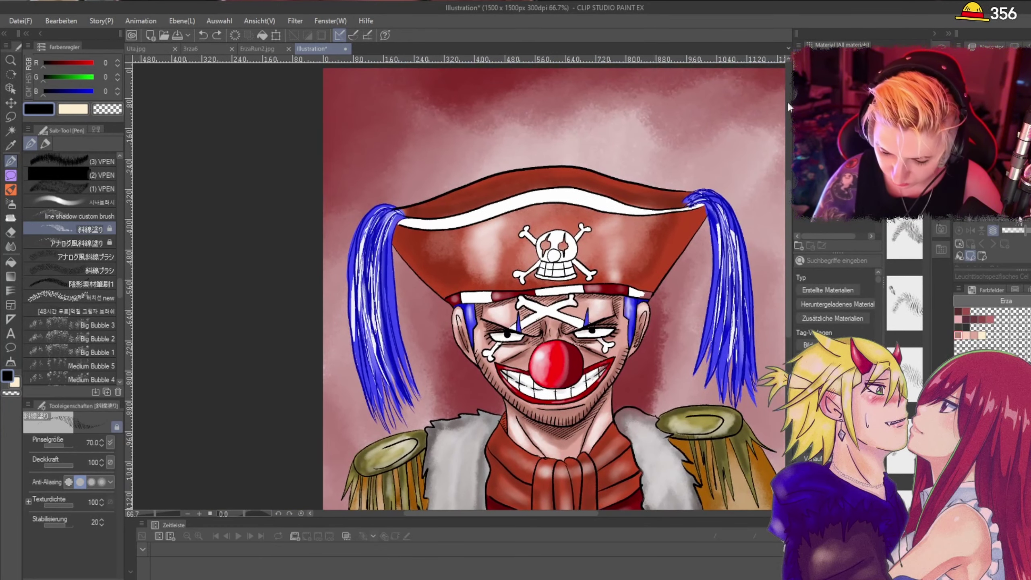
Step: Hatch a black shadow along the hat's upper red brim, directly above the wavy white trim
{"action": "scroll", "coordinate": [534, 175], "scroll_direction": "up", "scroll_amount": 2}
{"action": "mouse_move", "coordinate": [238, 252]}
{"action": "left_mouse_down"}
{"action": "mouse_move", "coordinate": [248, 261]}
{"action": "mouse_move", "coordinate": [339, 257]}
{"action": "mouse_move", "coordinate": [473, 220]}
{"action": "left_mouse_up"}
{"action": "key", "text": "ctrl+z"}
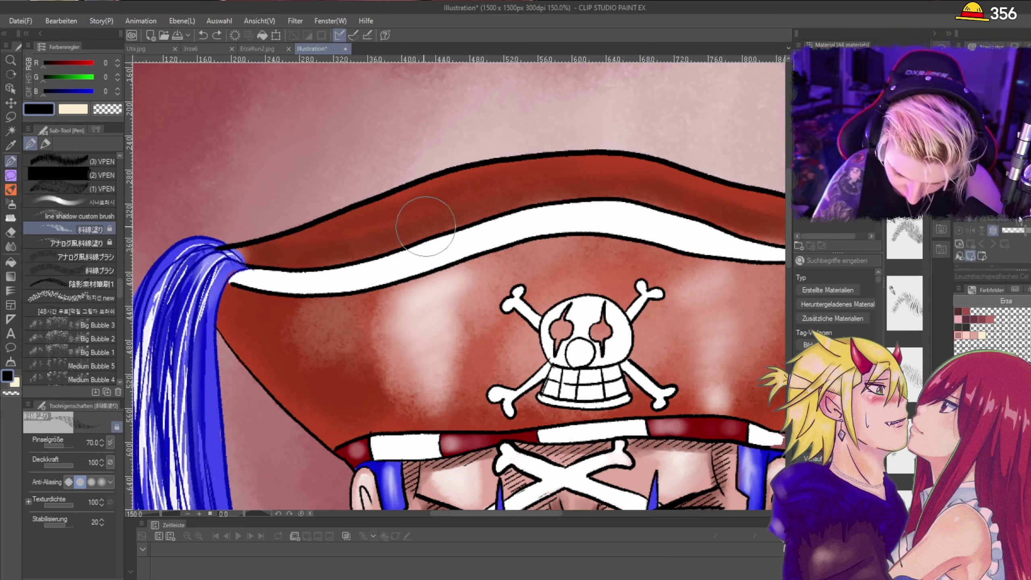
{"action": "mouse_move", "coordinate": [304, 261]}
{"action": "left_mouse_down"}
{"action": "mouse_move", "coordinate": [589, 190]}
{"action": "mouse_move", "coordinate": [661, 201]}
{"action": "mouse_move", "coordinate": [775, 244]}
{"action": "left_mouse_up"}
{"action": "left_click_drag", "start_coordinate": [531, 513], "coordinate": [569, 514]}
{"action": "left_click_drag", "start_coordinate": [582, 237], "coordinate": [680, 238]}
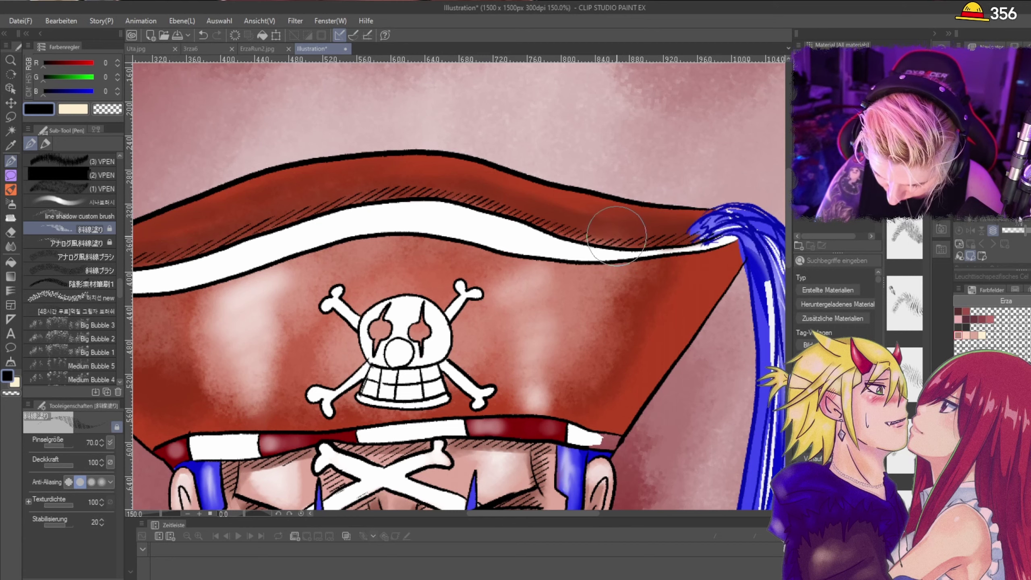
Step: Hatch black shadows on the epaulettes, fur collar, scarf folds and white shirt stripes, and along the lower edge of the coat
{"action": "scroll", "coordinate": [616, 235], "scroll_direction": "down", "scroll_amount": 2}
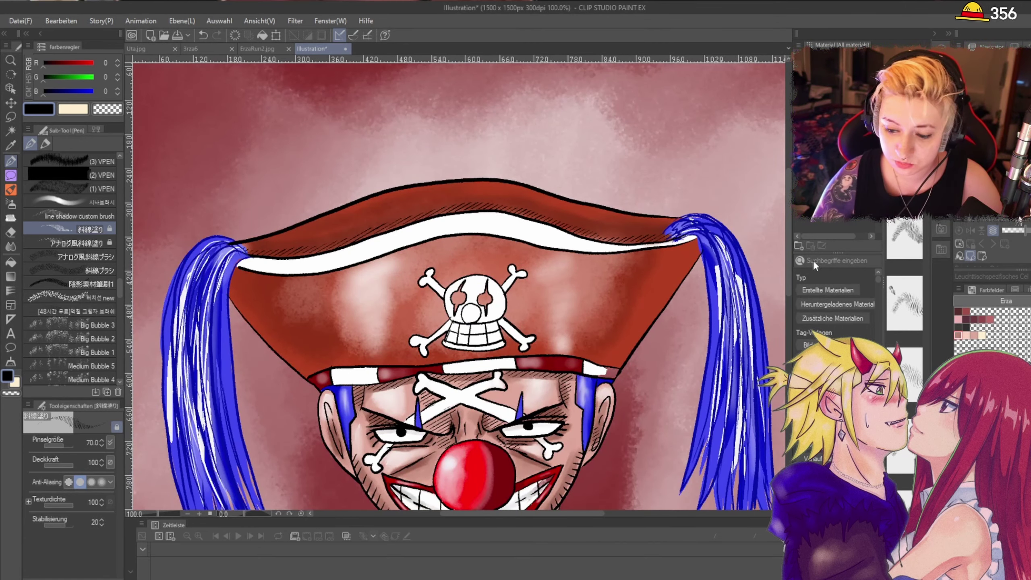
{"action": "left_click_drag", "start_coordinate": [787, 259], "coordinate": [787, 386]}
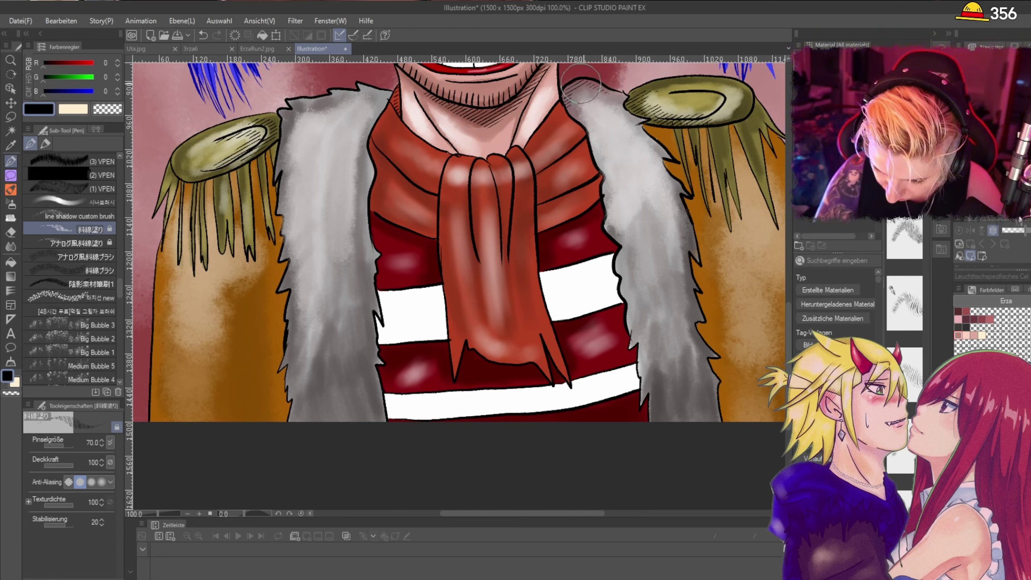
{"action": "key", "text": "ctrl+z"}
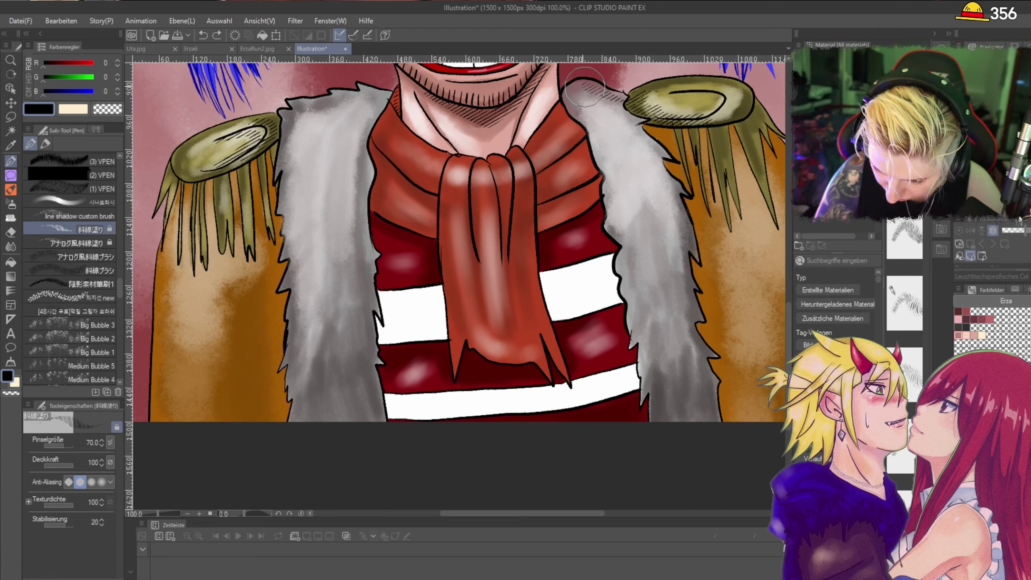
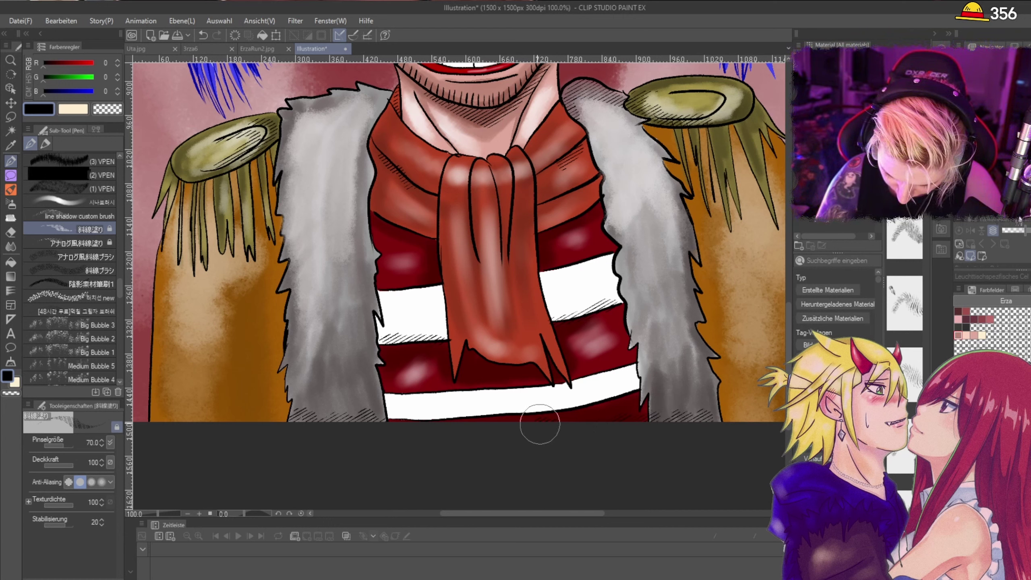
{"action": "scroll", "coordinate": [307, 433], "scroll_direction": "down", "scroll_amount": 1}
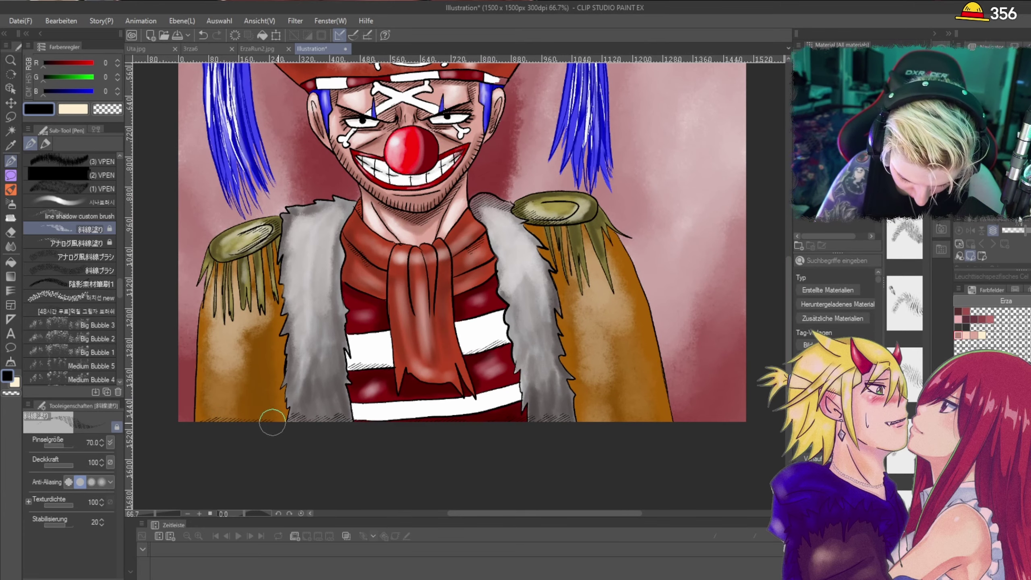
{"action": "left_click_drag", "start_coordinate": [624, 415], "coordinate": [668, 423]}
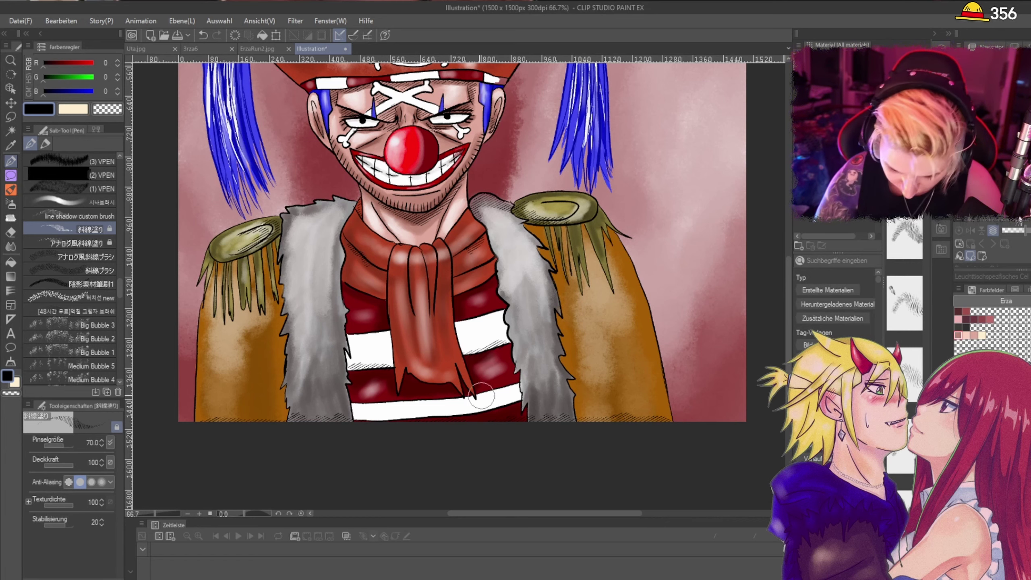
Step: Hatch a black shadow on the hat's red front above the striped band, from below the skull to the hat's edge
{"action": "scroll", "coordinate": [438, 327], "scroll_direction": "down", "scroll_amount": 3}
{"action": "scroll", "coordinate": [455, 106], "scroll_direction": "up", "scroll_amount": 2}
{"action": "scroll", "coordinate": [447, 114], "scroll_direction": "up", "scroll_amount": 4}
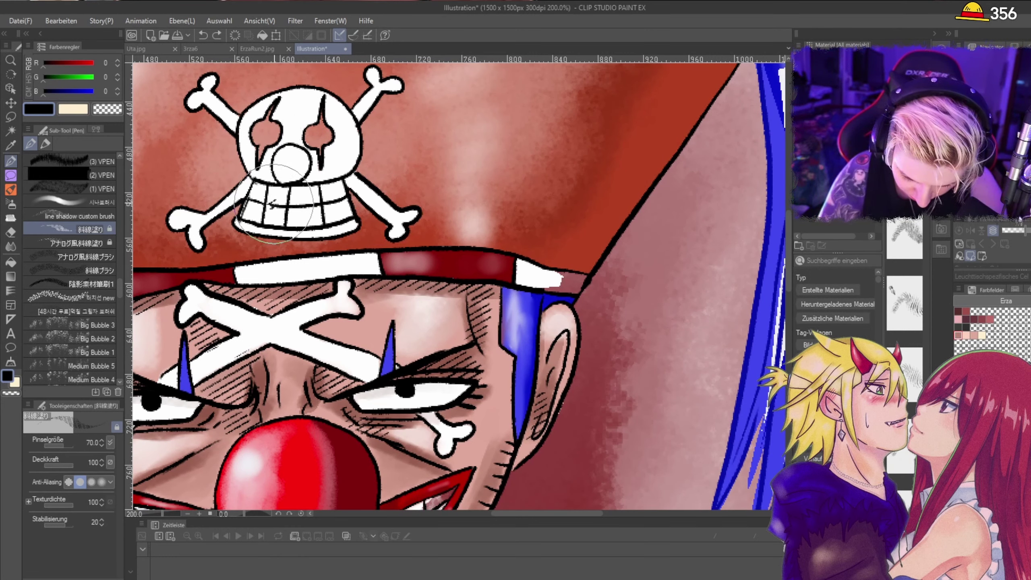
{"action": "left_click_drag", "start_coordinate": [274, 203], "coordinate": [303, 199]}
{"action": "key", "text": "ctrl+z"}
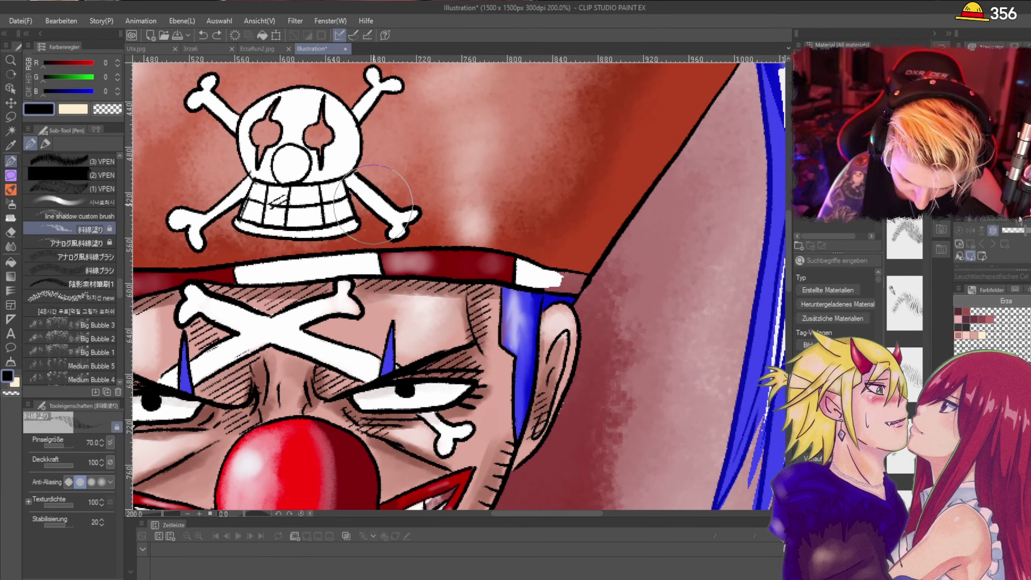
{"action": "mouse_move", "coordinate": [319, 251]}
{"action": "left_mouse_down"}
{"action": "mouse_move", "coordinate": [468, 223]}
{"action": "mouse_move", "coordinate": [476, 227]}
{"action": "mouse_move", "coordinate": [440, 244]}
{"action": "mouse_move", "coordinate": [483, 224]}
{"action": "mouse_move", "coordinate": [505, 227]}
{"action": "mouse_move", "coordinate": [503, 245]}
{"action": "mouse_move", "coordinate": [553, 225]}
{"action": "mouse_move", "coordinate": [533, 255]}
{"action": "mouse_move", "coordinate": [584, 244]}
{"action": "mouse_move", "coordinate": [581, 267]}
{"action": "left_mouse_up"}
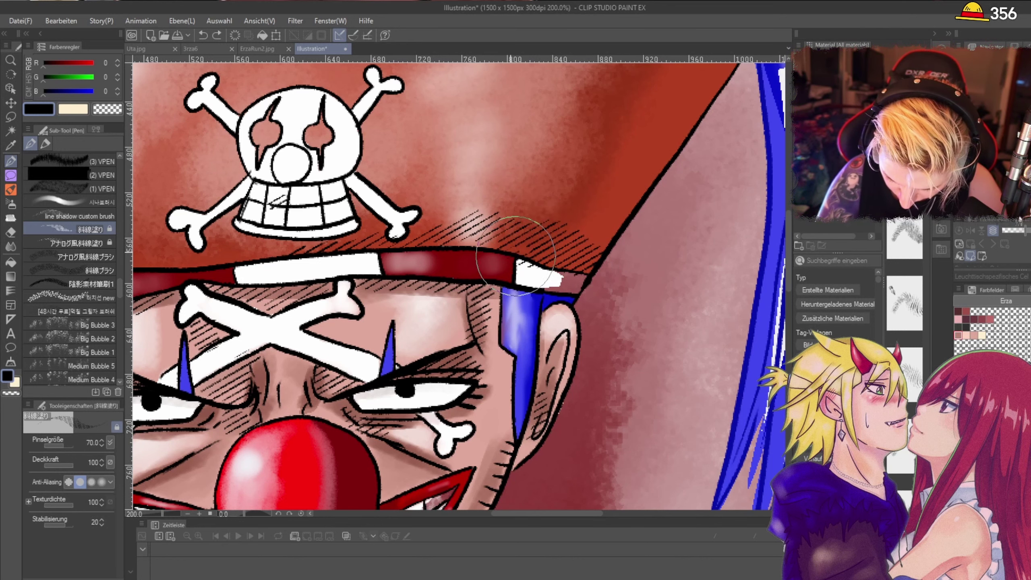
{"action": "scroll", "coordinate": [406, 247], "scroll_direction": "down", "scroll_amount": 4}
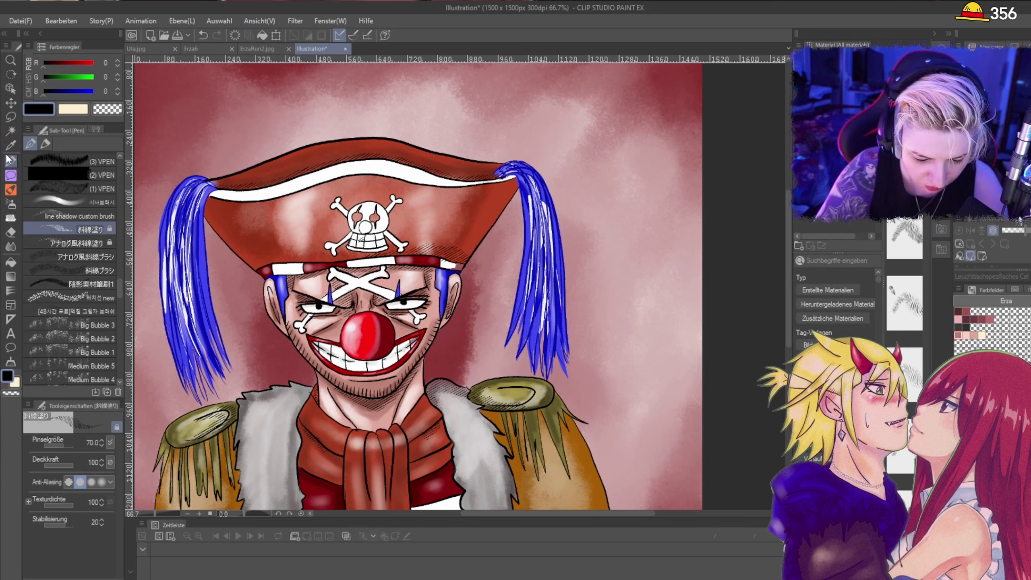
Step: Switch to the lasso fill sub-tool 1 with white and fill the discoloured teeth at the mouth corner nearest the nose's dark side
{"action": "left_click", "coordinate": [11, 117]}
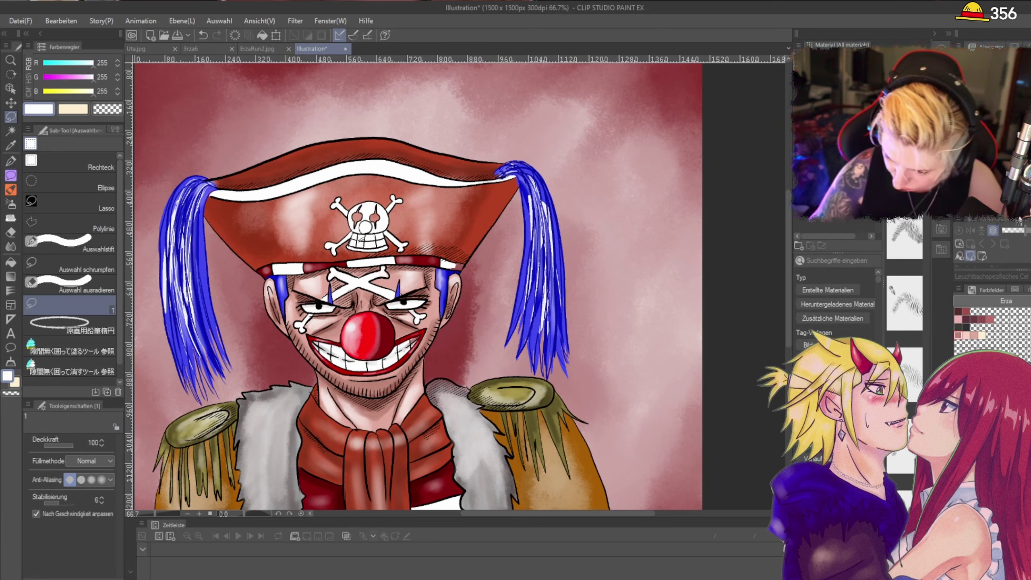
{"action": "scroll", "coordinate": [408, 357], "scroll_direction": "up", "scroll_amount": 5}
{"action": "mouse_move", "coordinate": [406, 279]}
{"action": "left_mouse_down"}
{"action": "mouse_move", "coordinate": [350, 309]}
{"action": "mouse_move", "coordinate": [418, 295]}
{"action": "left_mouse_up"}
{"action": "mouse_move", "coordinate": [436, 248]}
{"action": "left_mouse_down"}
{"action": "mouse_move", "coordinate": [411, 267]}
{"action": "mouse_move", "coordinate": [416, 308]}
{"action": "mouse_move", "coordinate": [485, 225]}
{"action": "mouse_move", "coordinate": [426, 248]}
{"action": "left_mouse_up"}
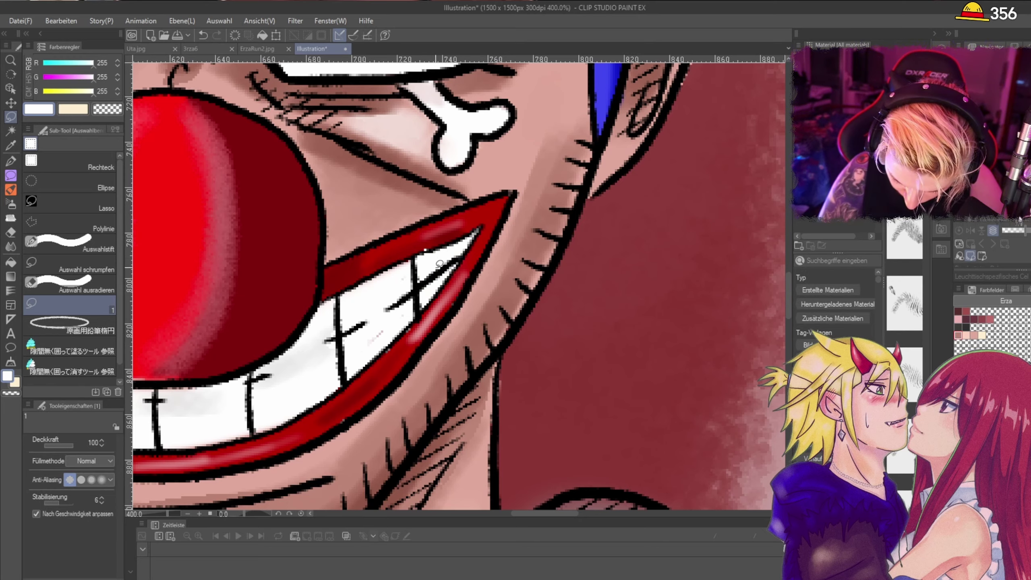
{"action": "scroll", "coordinate": [402, 280], "scroll_direction": "down", "scroll_amount": 6}
{"action": "scroll", "coordinate": [289, 356], "scroll_direction": "up", "scroll_amount": 6}
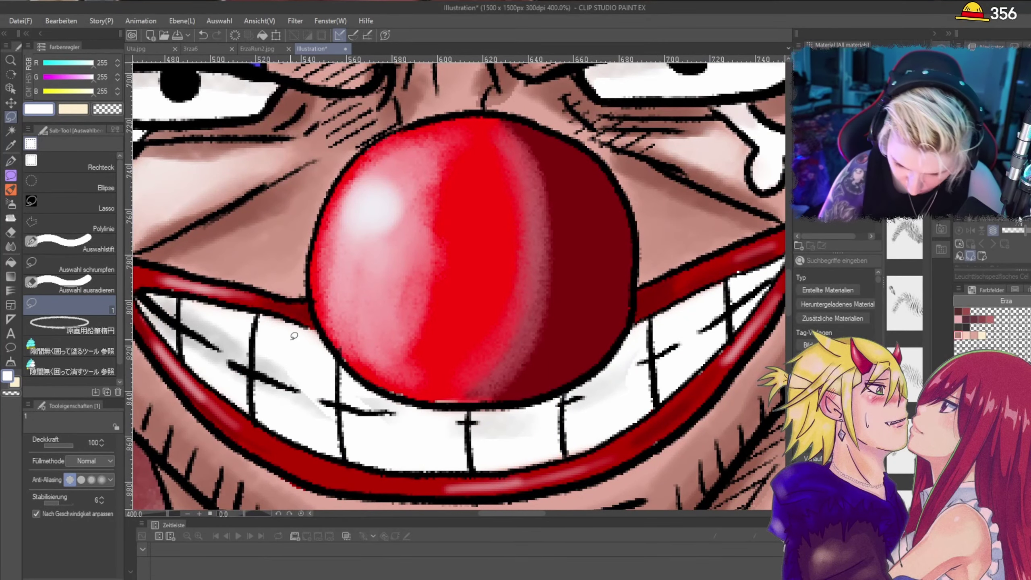
Step: Fill the unpainted end segment of the hat's striped band above the ear with white
{"action": "scroll", "coordinate": [294, 336], "scroll_direction": "down", "scroll_amount": 4}
{"action": "scroll", "coordinate": [406, 325], "scroll_direction": "down", "scroll_amount": 2}
{"action": "scroll", "coordinate": [531, 315], "scroll_direction": "up", "scroll_amount": 3}
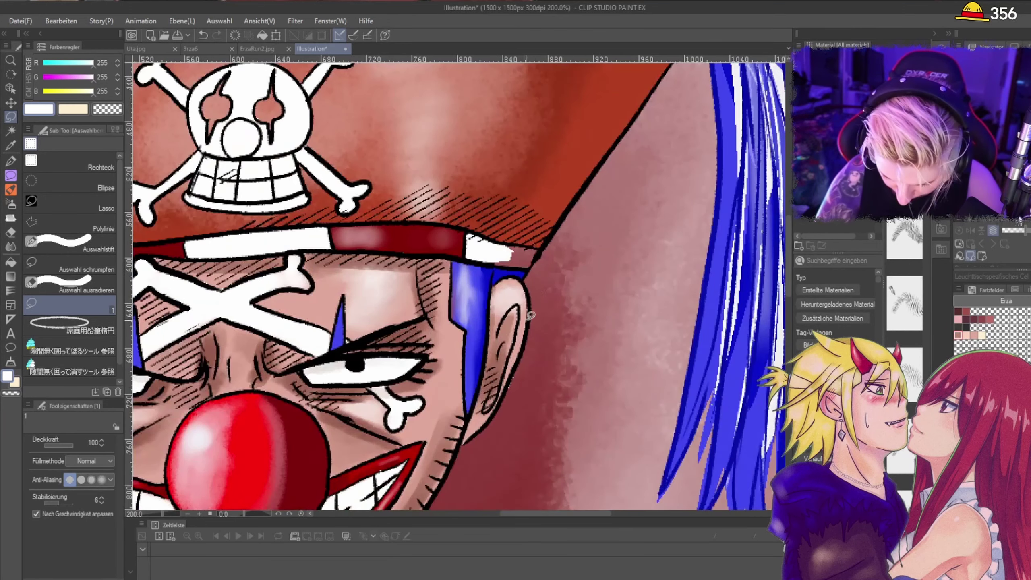
{"action": "scroll", "coordinate": [531, 315], "scroll_direction": "up", "scroll_amount": 2}
{"action": "mouse_move", "coordinate": [455, 239]}
{"action": "left_mouse_down"}
{"action": "mouse_move", "coordinate": [463, 290]}
{"action": "mouse_move", "coordinate": [567, 310]}
{"action": "mouse_move", "coordinate": [583, 309]}
{"action": "mouse_move", "coordinate": [596, 285]}
{"action": "mouse_move", "coordinate": [593, 268]}
{"action": "mouse_move", "coordinate": [456, 240]}
{"action": "left_mouse_up"}
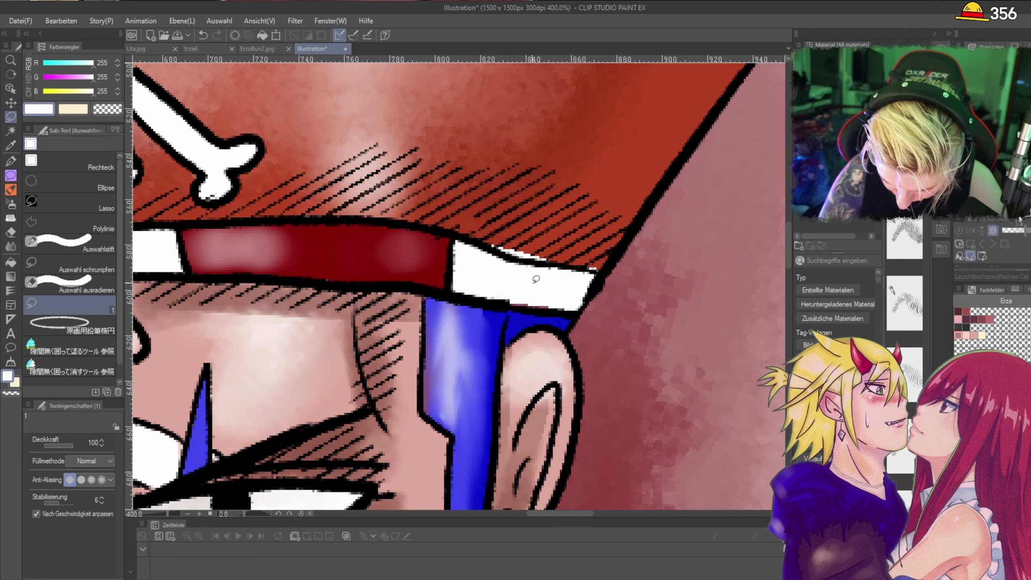
{"action": "key", "text": "ctrl+z"}
{"action": "mouse_move", "coordinate": [550, 281]}
{"action": "left_mouse_down"}
{"action": "mouse_move", "coordinate": [518, 306]}
{"action": "mouse_move", "coordinate": [577, 311]}
{"action": "mouse_move", "coordinate": [605, 267]}
{"action": "mouse_move", "coordinate": [537, 256]}
{"action": "mouse_move", "coordinate": [527, 267]}
{"action": "mouse_move", "coordinate": [568, 278]}
{"action": "left_mouse_up"}
{"action": "mouse_move", "coordinate": [491, 253]}
{"action": "left_mouse_down"}
{"action": "mouse_move", "coordinate": [487, 263]}
{"action": "mouse_move", "coordinate": [477, 257]}
{"action": "left_mouse_up"}
{"action": "scroll", "coordinate": [478, 268], "scroll_direction": "down", "scroll_amount": 5}
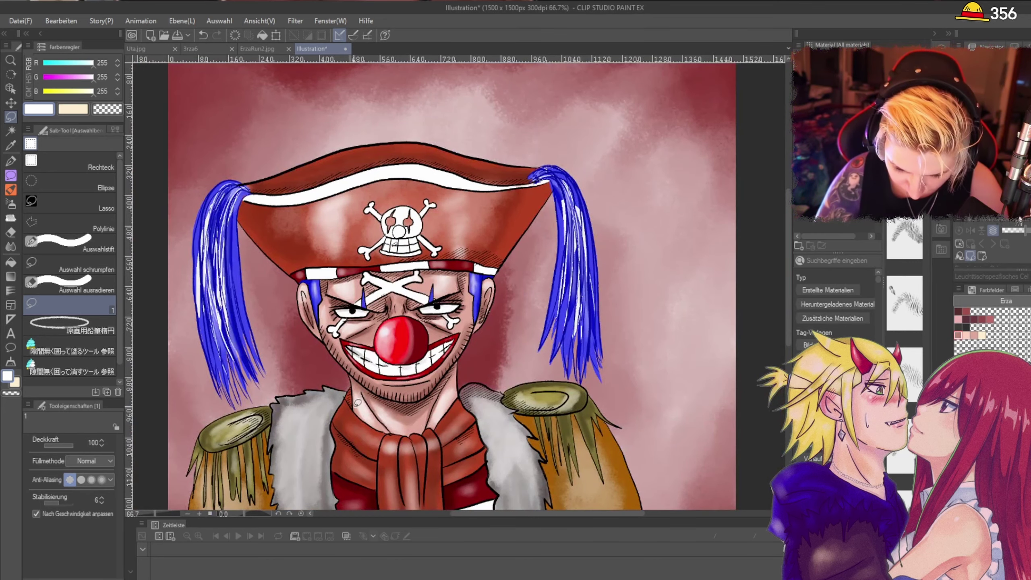
Step: Inspect the whole figure, including the coat, epaulettes, hat, face and teeth, for missed or uneven spots
{"action": "scroll", "coordinate": [528, 211], "scroll_direction": "up", "scroll_amount": 3}
{"action": "scroll", "coordinate": [755, 166], "scroll_direction": "down", "scroll_amount": 3}
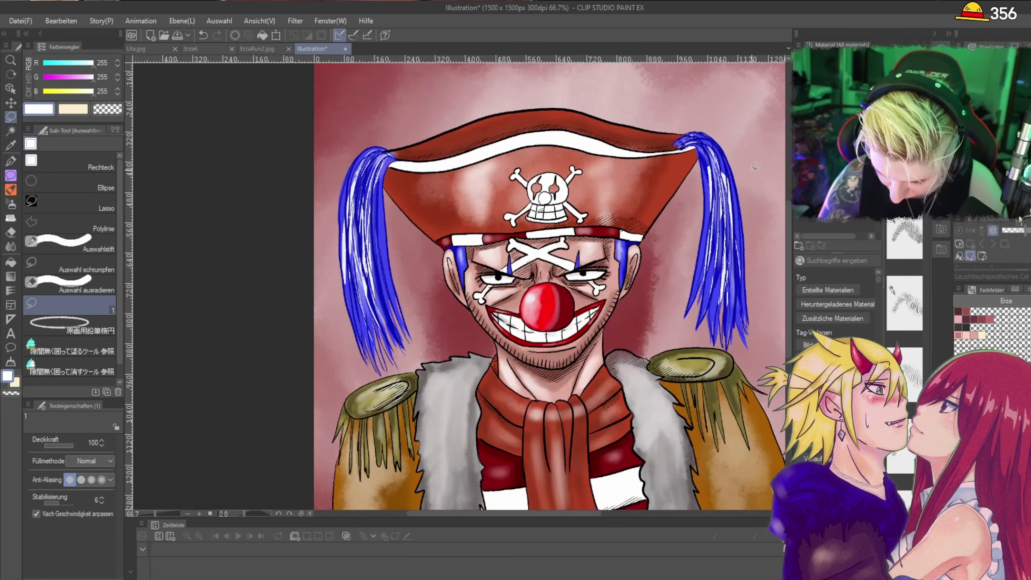
{"action": "scroll", "coordinate": [777, 314], "scroll_direction": "down", "scroll_amount": 6}
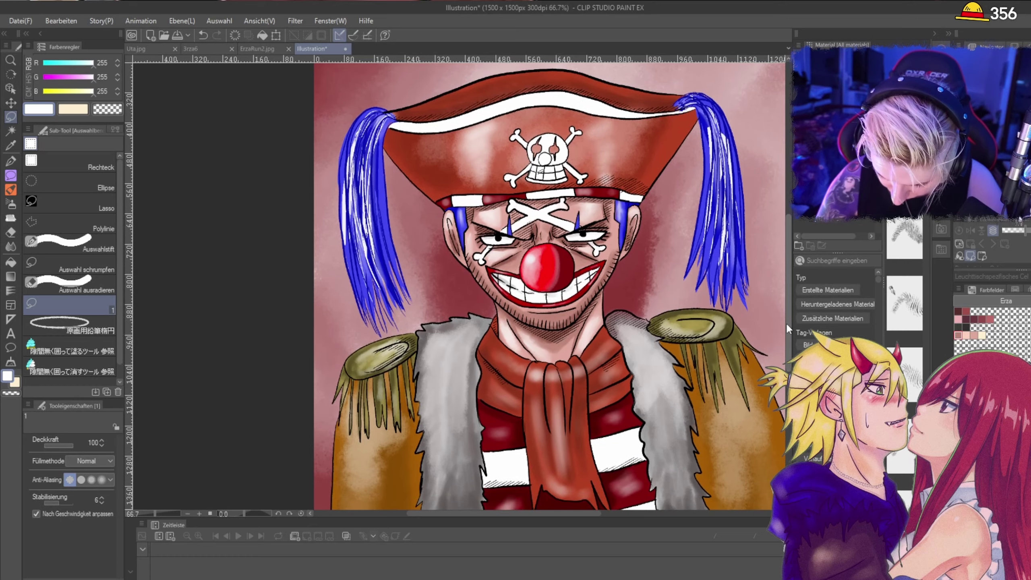
{"action": "scroll", "coordinate": [777, 308], "scroll_direction": "up", "scroll_amount": 5}
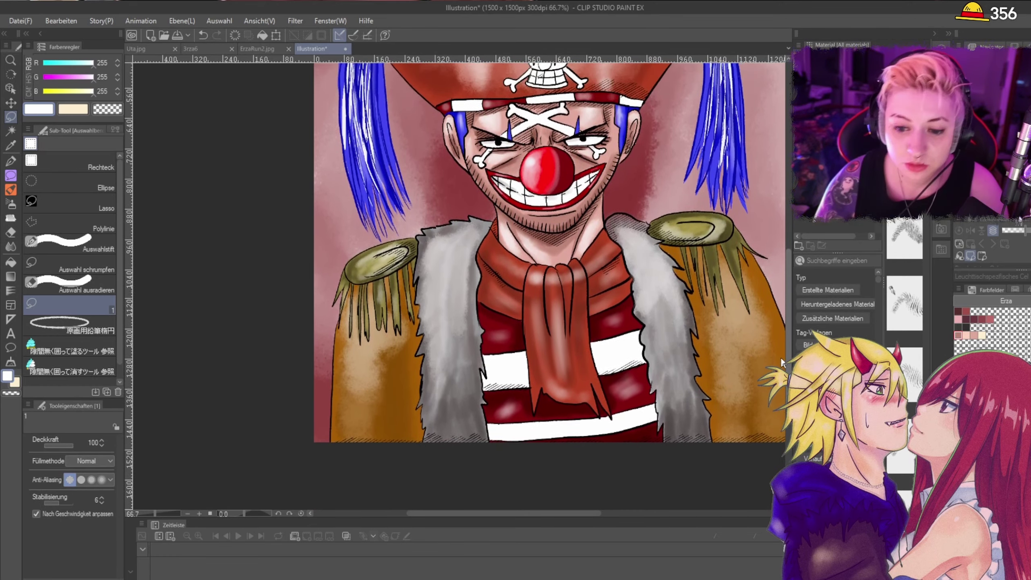
{"action": "scroll", "coordinate": [786, 306], "scroll_direction": "up", "scroll_amount": 3}
{"action": "scroll", "coordinate": [786, 306], "scroll_direction": "down", "scroll_amount": 3}
{"action": "scroll", "coordinate": [781, 311], "scroll_direction": "up", "scroll_amount": 4}
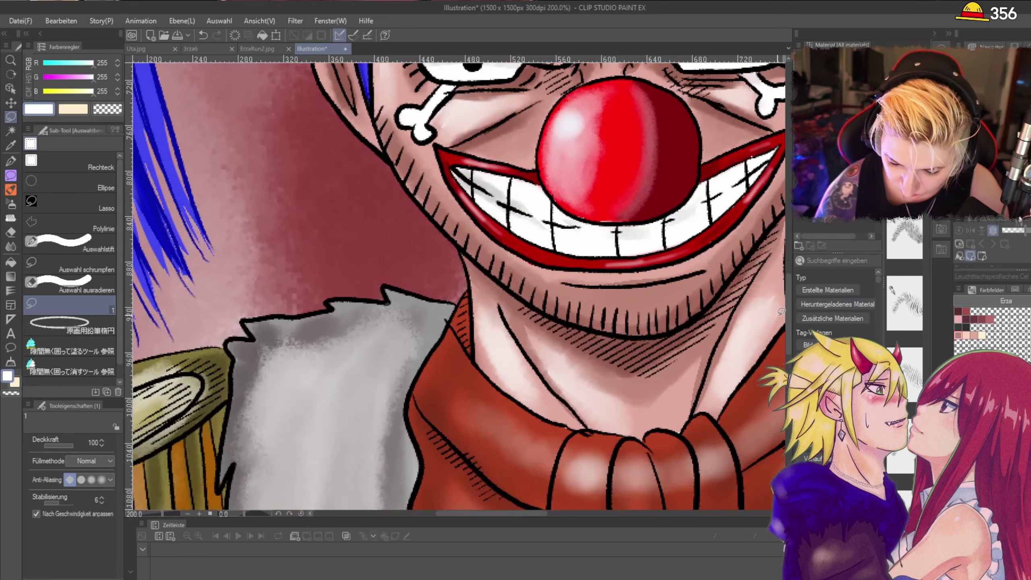
{"action": "left_click_drag", "start_coordinate": [670, 243], "coordinate": [248, 278]}
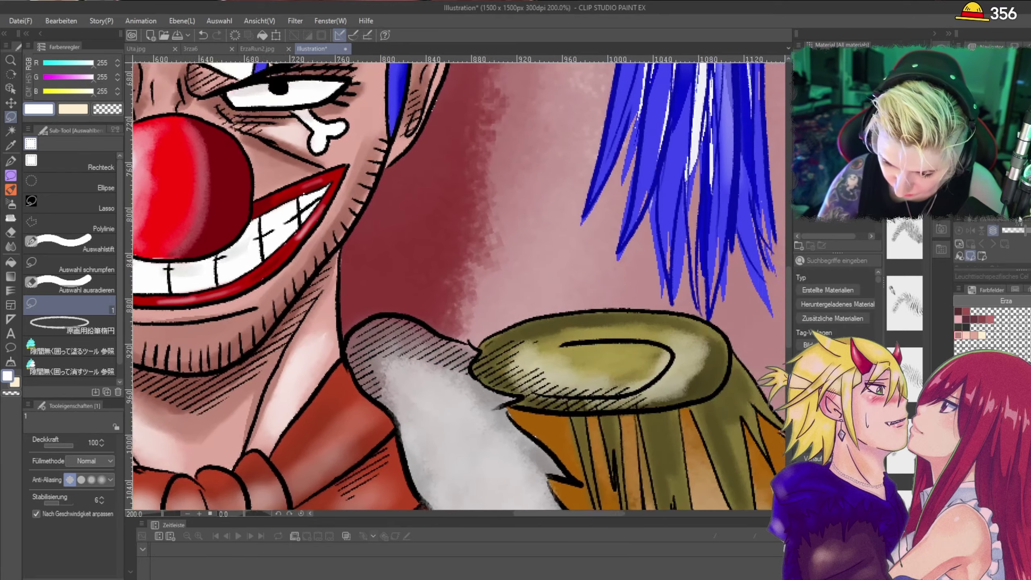
{"action": "left_click_drag", "start_coordinate": [332, 78], "coordinate": [592, 499]}
{"action": "left_click_drag", "start_coordinate": [365, 293], "coordinate": [189, 258]}
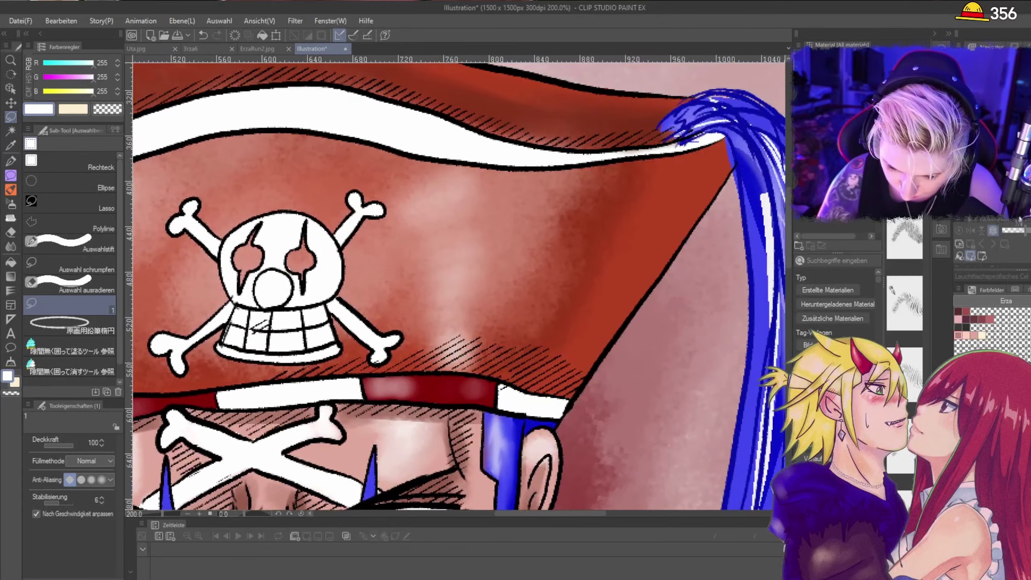
{"action": "left_click_drag", "start_coordinate": [528, 260], "coordinate": [431, 75]}
{"action": "scroll", "coordinate": [459, 284], "scroll_direction": "left", "scroll_amount": 5}
{"action": "scroll", "coordinate": [459, 285], "scroll_direction": "down", "scroll_amount": 4}
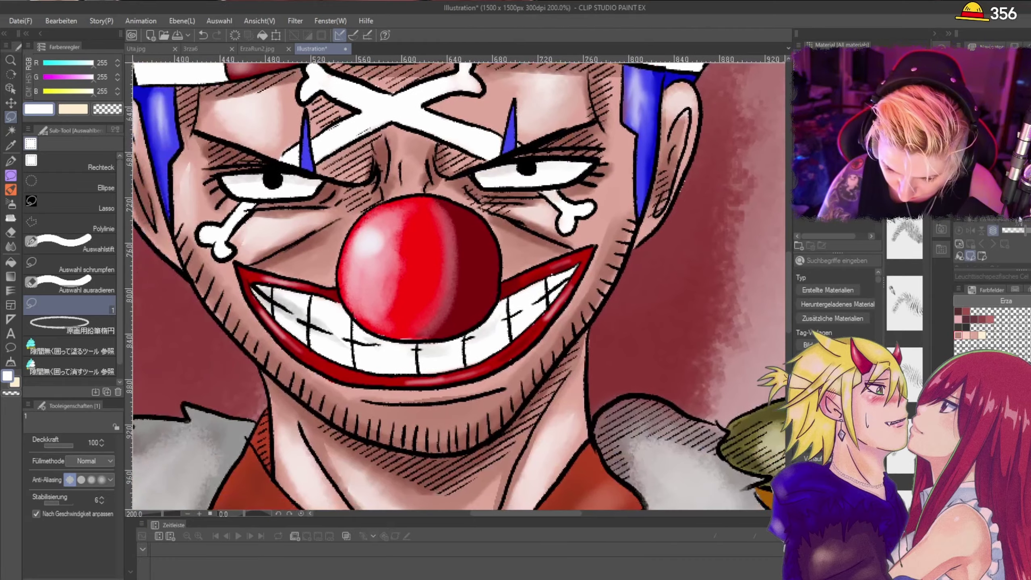
{"action": "scroll", "coordinate": [459, 284], "scroll_direction": "right", "scroll_amount": 1}
{"action": "scroll", "coordinate": [459, 285], "scroll_direction": "down", "scroll_amount": 6}
{"action": "scroll", "coordinate": [459, 284], "scroll_direction": "left", "scroll_amount": 2}
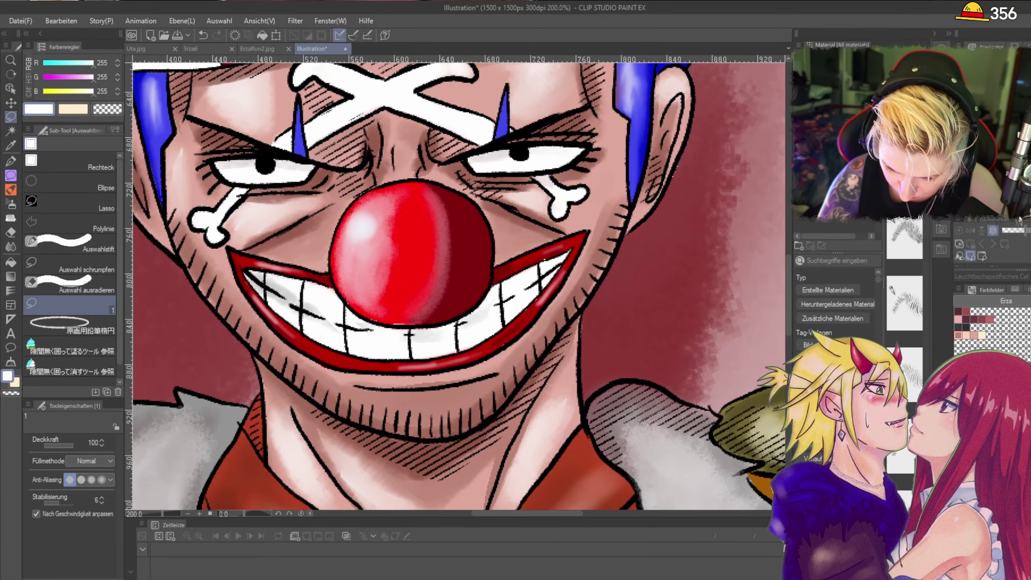
Step: Review the complete illustration both as a whole and in close-up before signing it
{"action": "key", "text": "ctrl+minus"}
{"action": "key", "text": "ctrl+minus"}
{"action": "key", "text": "ctrl+minus"}
{"action": "key", "text": "ctrl+minus"}
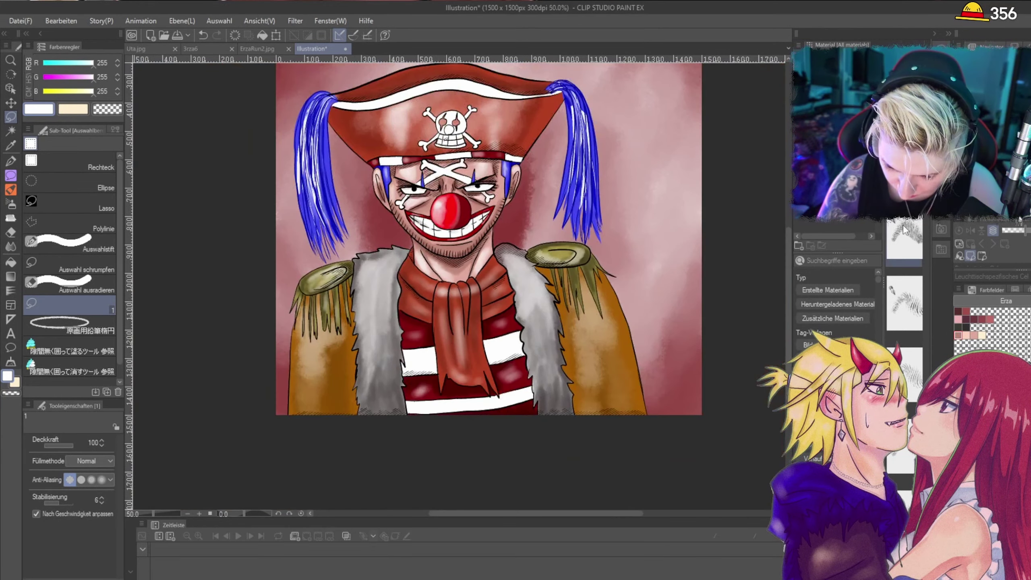
{"action": "key", "text": "ctrl+plus"}
{"action": "key", "text": "ctrl+plus"}
{"action": "key", "text": "ctrl+plus"}
{"action": "key", "text": "ctrl+plus"}
{"action": "key", "text": "ctrl+plus"}
{"action": "key", "text": "ctrl+plus"}
{"action": "key", "text": "ctrl+minus"}
{"action": "key", "text": "ctrl+minus"}
{"action": "key", "text": "ctrl+minus"}
{"action": "key", "text": "ctrl+minus"}
{"action": "key", "text": "ctrl+minus"}
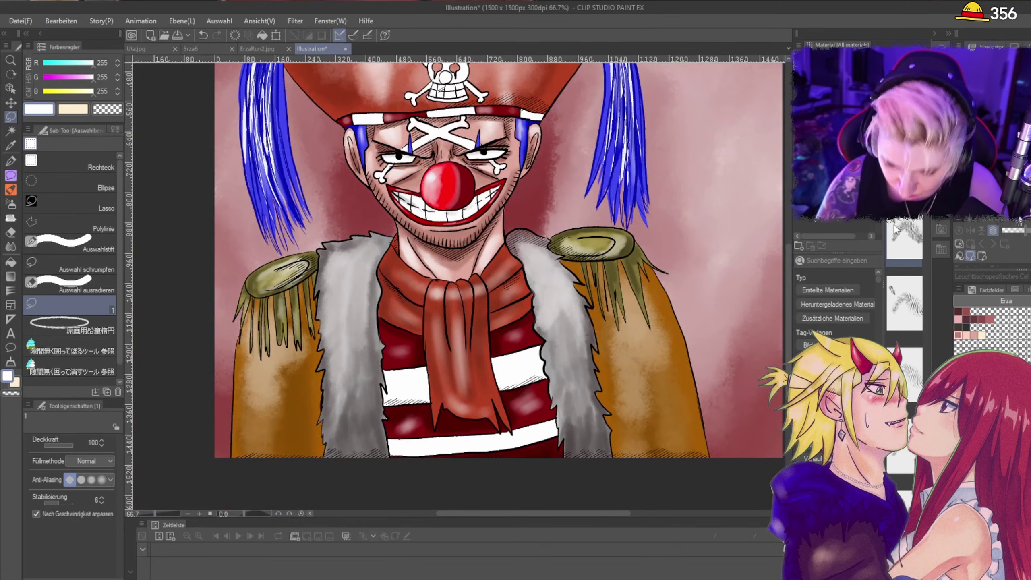
Step: Switch to the pen sub-tool 不器用ペン and reduce its brush size to 30
{"action": "key", "text": "p"}
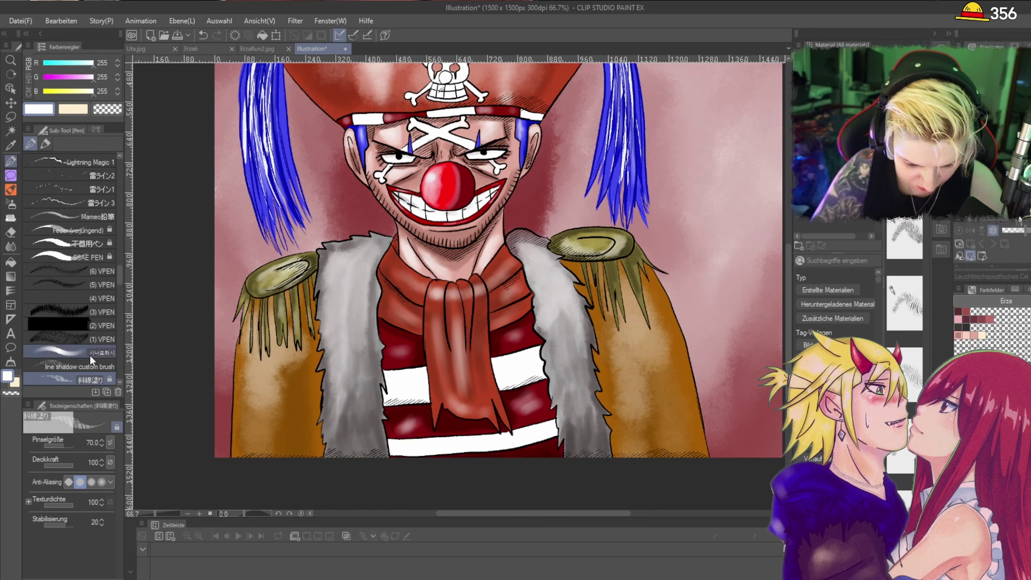
{"action": "left_click_drag", "start_coordinate": [118, 284], "coordinate": [113, 381]}
{"action": "left_click", "coordinate": [112, 356]}
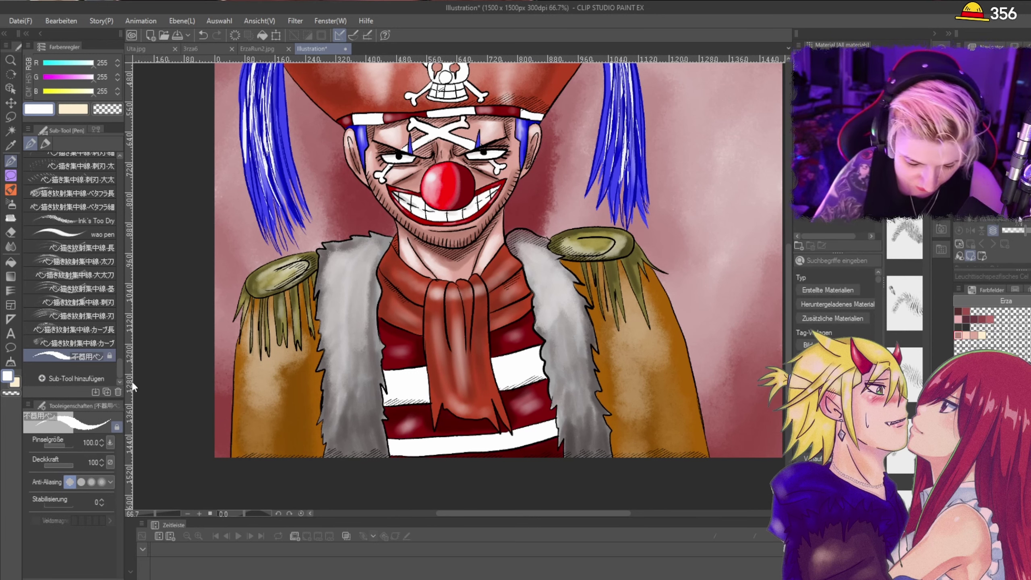
{"action": "key", "text": "bracketleft"}
{"action": "key", "text": "bracketleft"}
{"action": "key", "text": "bracketleft"}
{"action": "key", "text": "bracketleft"}
{"action": "key", "text": "bracketleft"}
{"action": "key", "text": "bracketleft"}
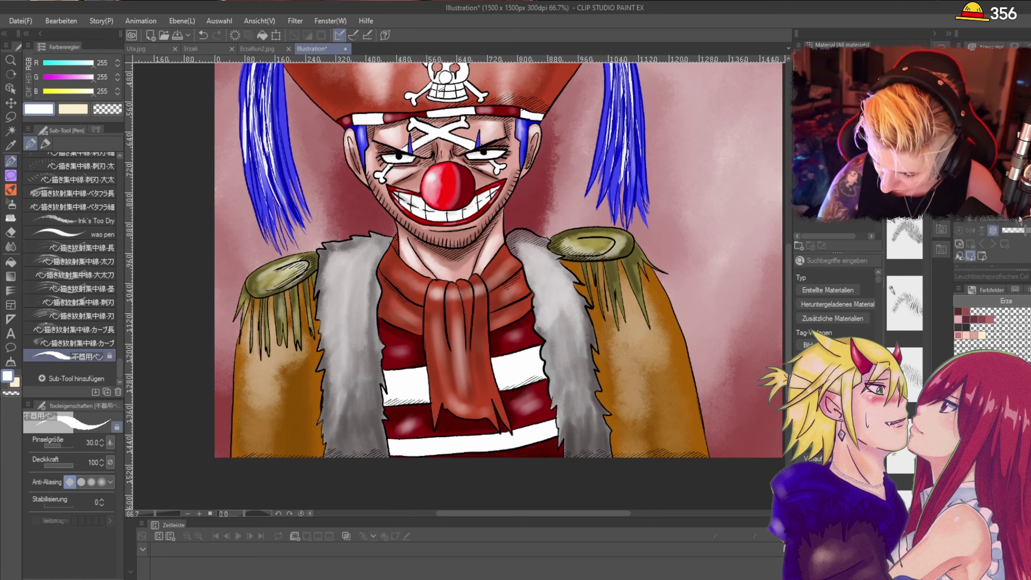
{"action": "mouse_move", "coordinate": [568, 395]}
{"action": "left_mouse_down"}
{"action": "mouse_move", "coordinate": [593, 427]}
{"action": "mouse_move", "coordinate": [597, 396]}
{"action": "left_mouse_up"}
{"action": "mouse_move", "coordinate": [564, 412]}
{"action": "left_mouse_down"}
{"action": "mouse_move", "coordinate": [588, 410]}
{"action": "mouse_move", "coordinate": [584, 426]}
{"action": "left_mouse_up"}
{"action": "mouse_move", "coordinate": [585, 427]}
{"action": "left_mouse_down"}
{"action": "mouse_move", "coordinate": [613, 400]}
{"action": "mouse_move", "coordinate": [662, 431]}
{"action": "mouse_move", "coordinate": [708, 435]}
{"action": "left_mouse_up"}
{"action": "key", "text": "ctrl+z"}
{"action": "key", "text": "ctrl+z"}
{"action": "key", "text": "ctrl+z"}
{"action": "key", "text": "ctrl+z"}
{"action": "key", "text": "ctrl+z"}
{"action": "key", "text": "ctrl+z"}
{"action": "key", "text": "ctrl+z"}
{"action": "key", "text": "ctrl+z"}
{"action": "key", "text": "ctrl+z"}
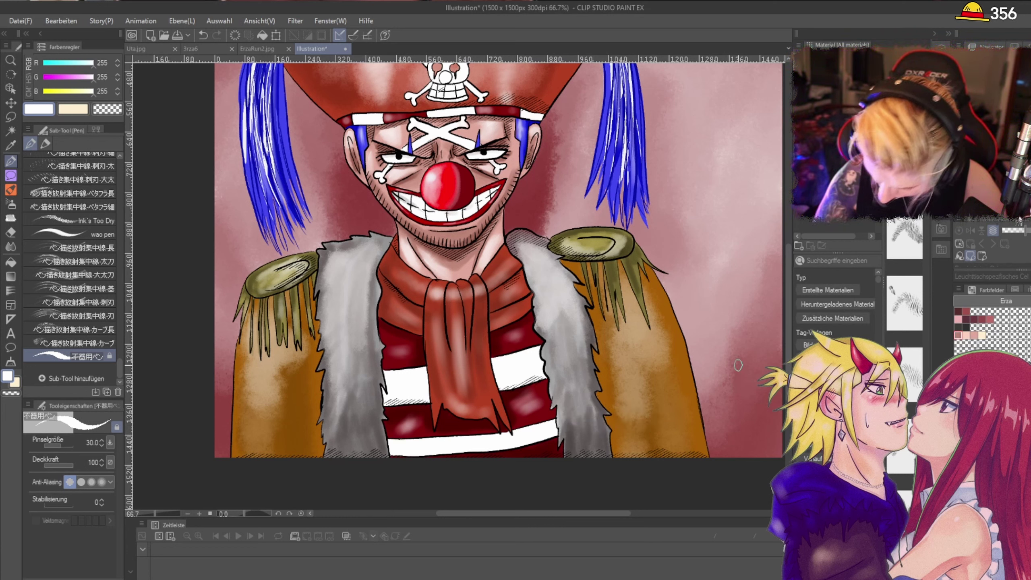
Step: Handwrite the artist's signature in white across the lower fur trim and sleeve beneath the epaulette next to the hatched fur shoulder
{"action": "left_click_drag", "start_coordinate": [575, 404], "coordinate": [564, 429]}
{"action": "mouse_move", "coordinate": [565, 429]}
{"action": "left_mouse_down"}
{"action": "mouse_move", "coordinate": [580, 404]}
{"action": "mouse_move", "coordinate": [593, 417]}
{"action": "mouse_move", "coordinate": [598, 394]}
{"action": "mouse_move", "coordinate": [574, 411]}
{"action": "mouse_move", "coordinate": [590, 406]}
{"action": "mouse_move", "coordinate": [599, 419]}
{"action": "mouse_move", "coordinate": [605, 401]}
{"action": "mouse_move", "coordinate": [587, 441]}
{"action": "mouse_move", "coordinate": [673, 426]}
{"action": "left_mouse_up"}
{"action": "left_click_drag", "start_coordinate": [679, 421], "coordinate": [662, 457]}
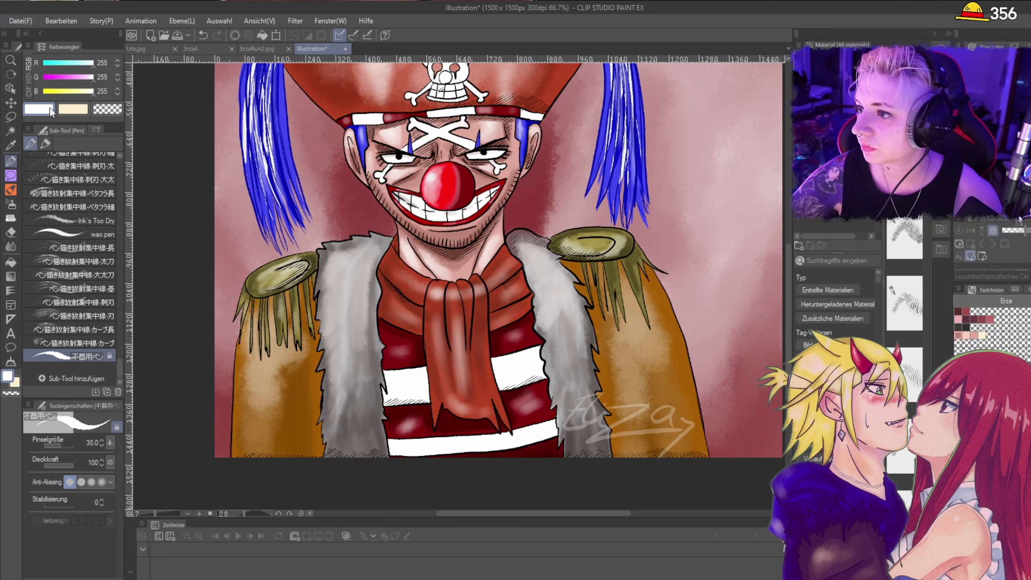
Step: Save the signed illustration under the name buggy and also as the image file buggy.jpg
{"action": "key", "text": "ctrl+s"}
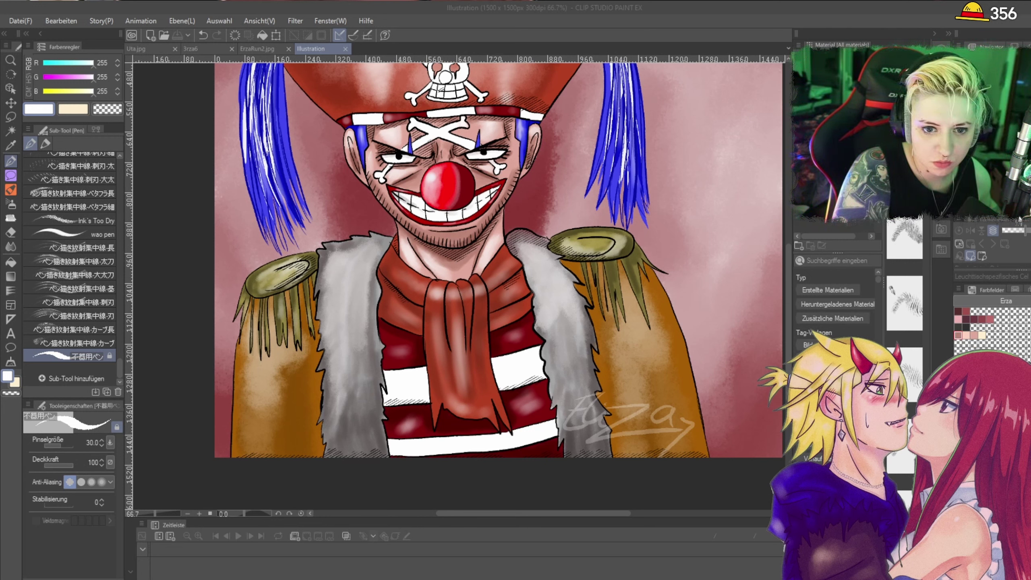
{"action": "key", "text": "Return"}
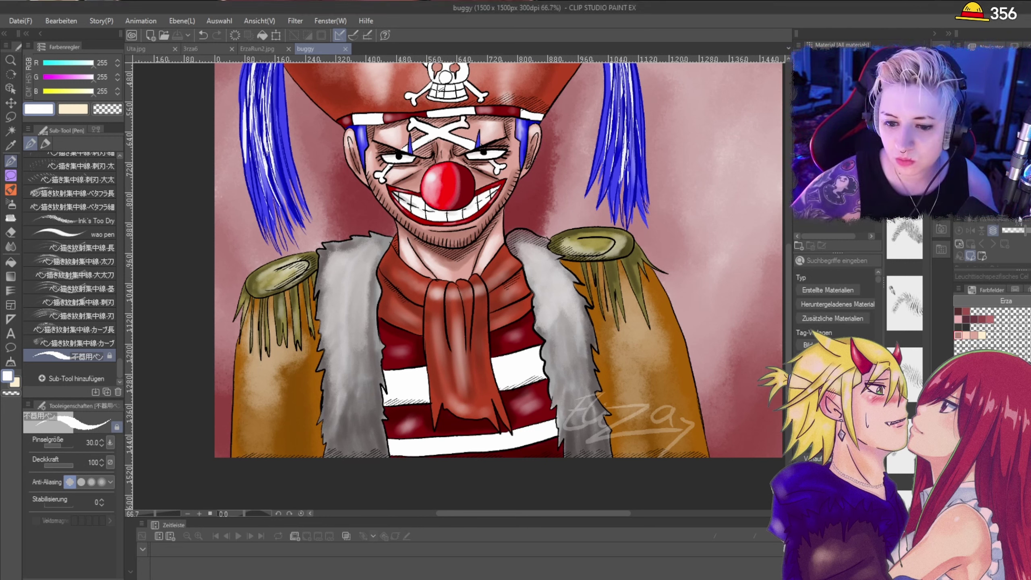
{"action": "left_click", "coordinate": [37, 21]}
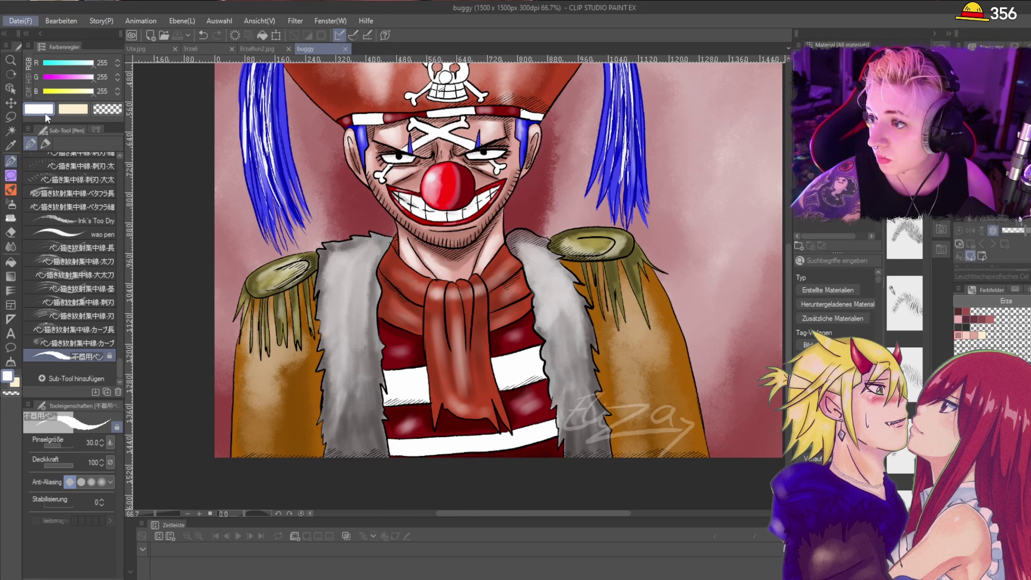
{"action": "left_click", "coordinate": [47, 119]}
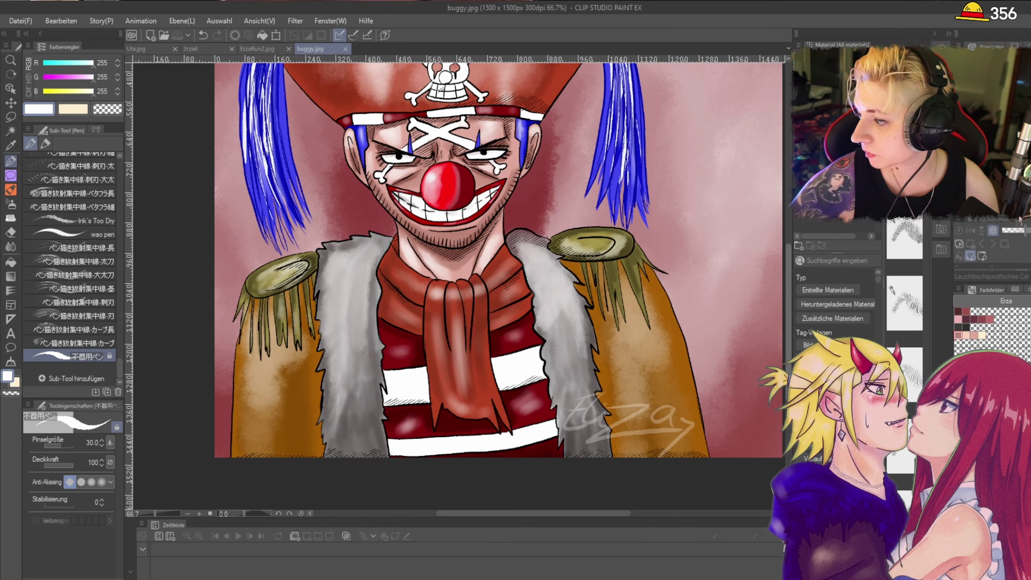
Step: Set the colour to grey (RGB 155, 153, 153) and lightly shade the shirt's white stripes with the size 120 brush
{"action": "scroll", "coordinate": [556, 213], "scroll_direction": "down", "scroll_amount": 1}
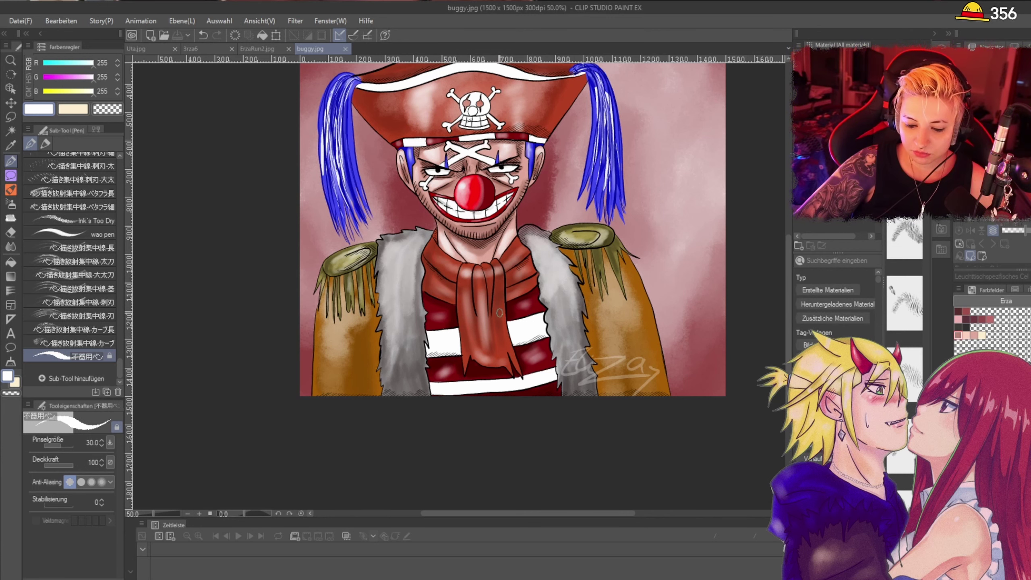
{"action": "scroll", "coordinate": [495, 317], "scroll_direction": "up", "scroll_amount": 1}
{"action": "scroll", "coordinate": [455, 353], "scroll_direction": "up", "scroll_amount": 2}
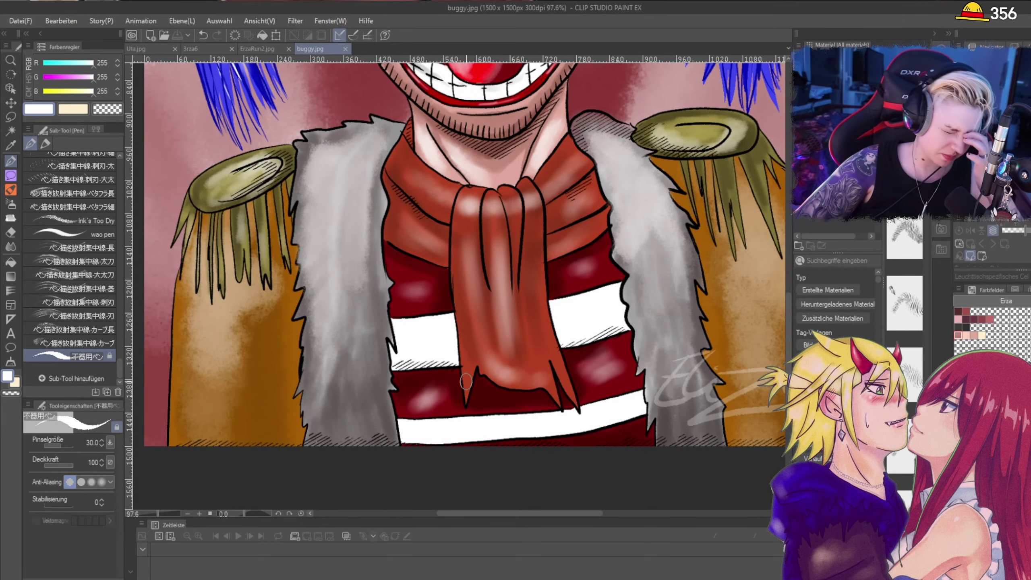
{"action": "scroll", "coordinate": [466, 381], "scroll_direction": "up", "scroll_amount": 1}
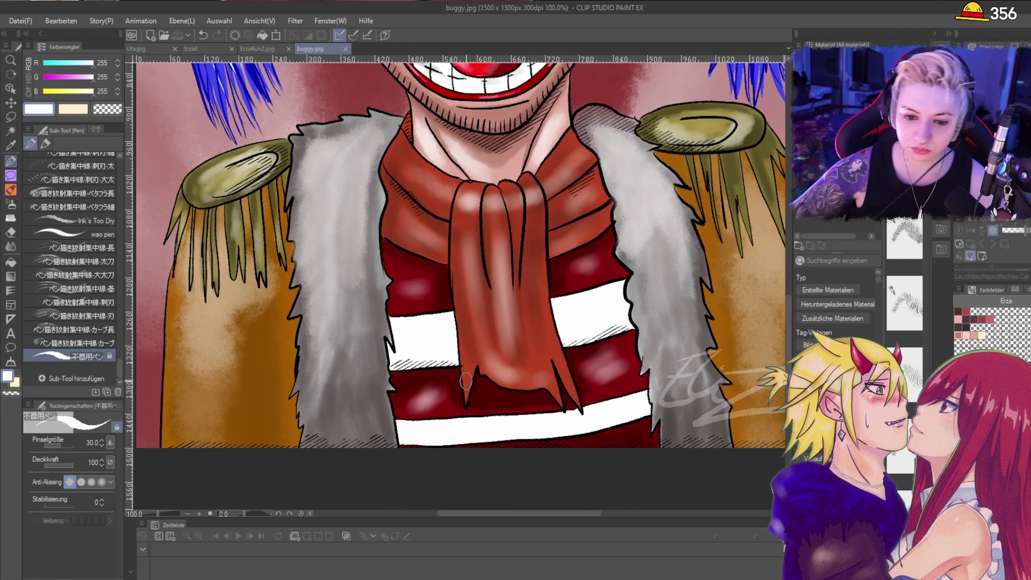
{"action": "double_click", "coordinate": [6, 376]}
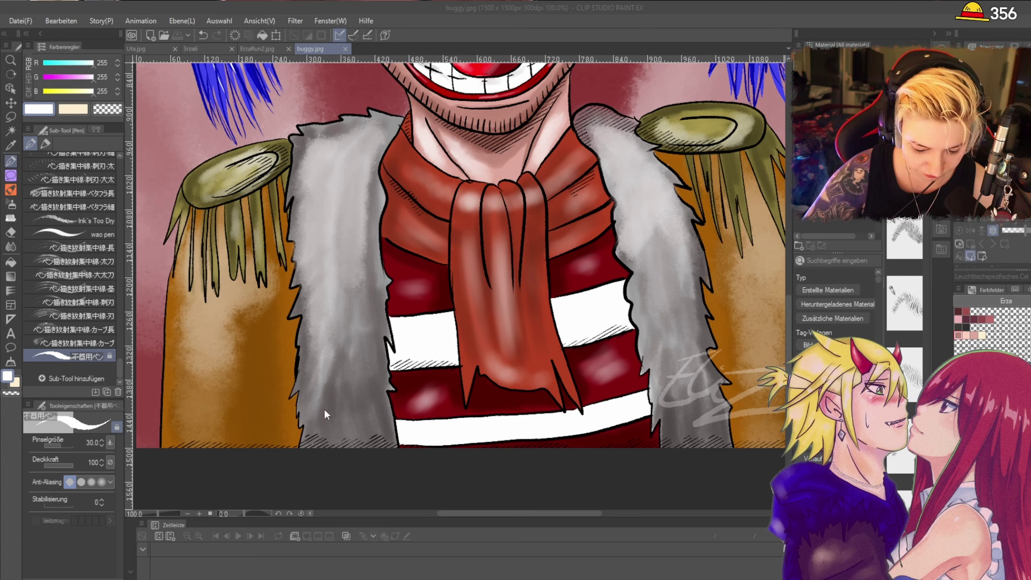
{"action": "left_click", "coordinate": [373, 319]}
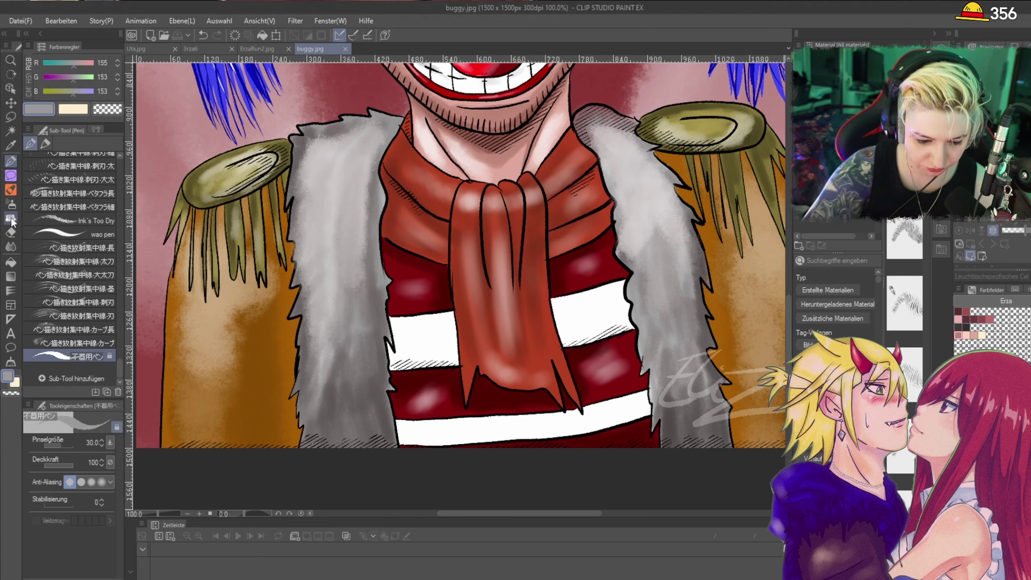
{"action": "left_click", "coordinate": [11, 218]}
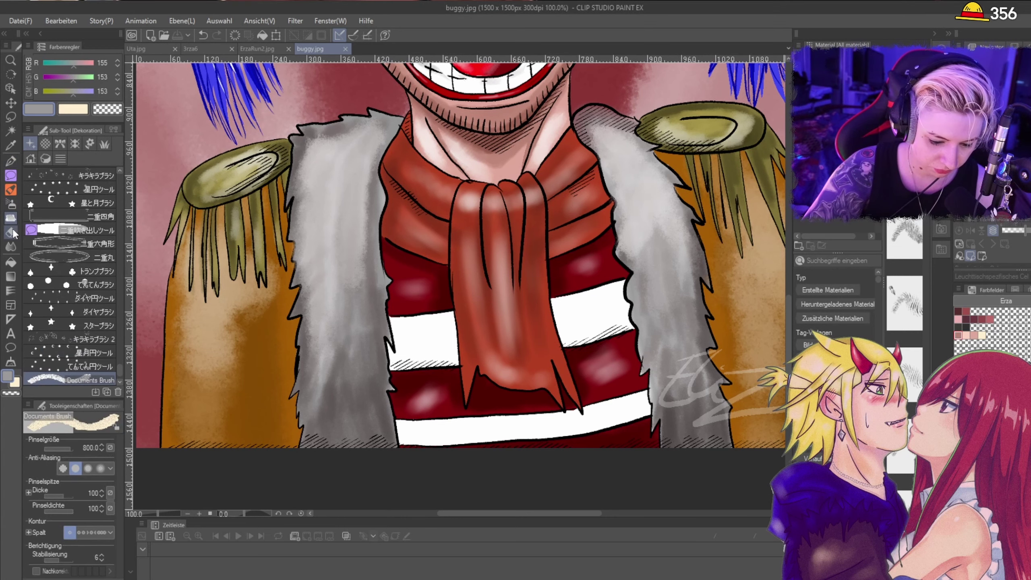
{"action": "left_click", "coordinate": [10, 232]}
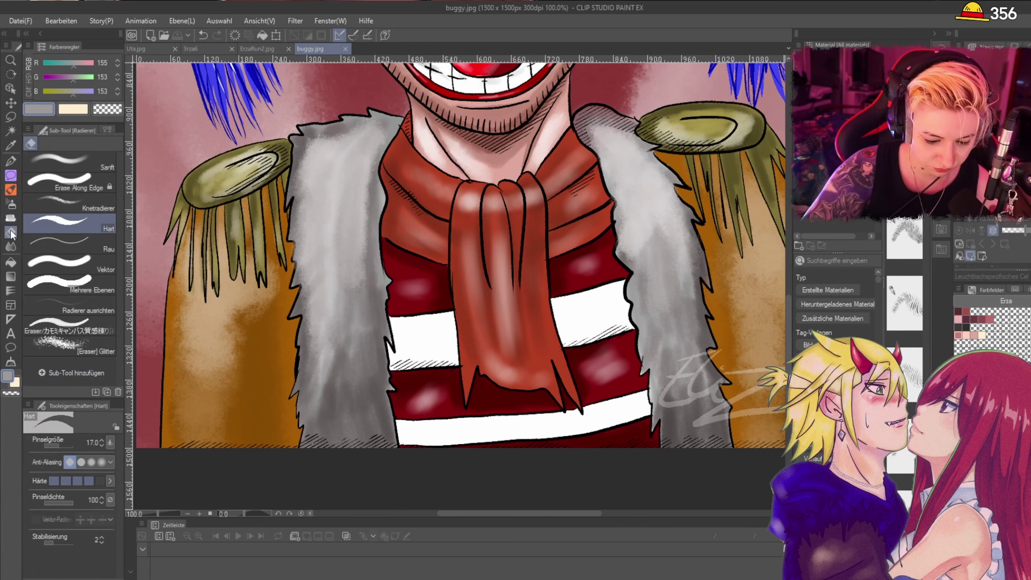
{"action": "left_click", "coordinate": [10, 220]}
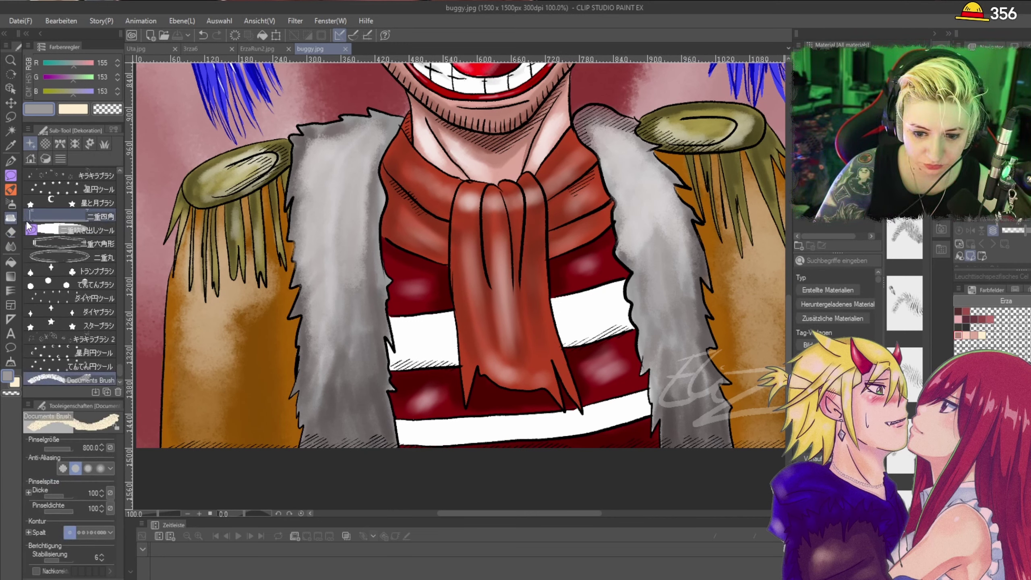
{"action": "left_click", "coordinate": [11, 189]}
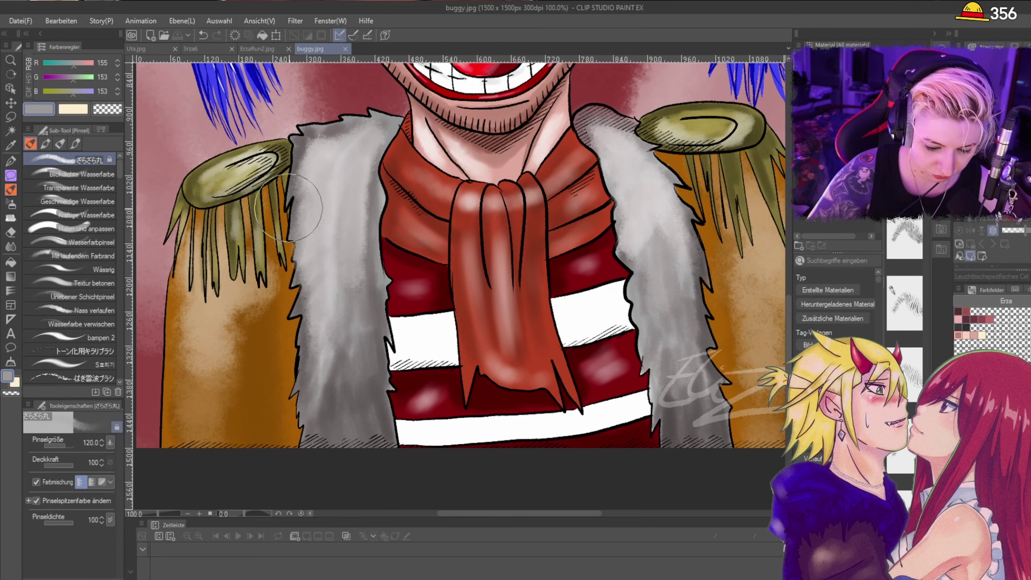
{"action": "left_click_drag", "start_coordinate": [400, 331], "coordinate": [422, 410]}
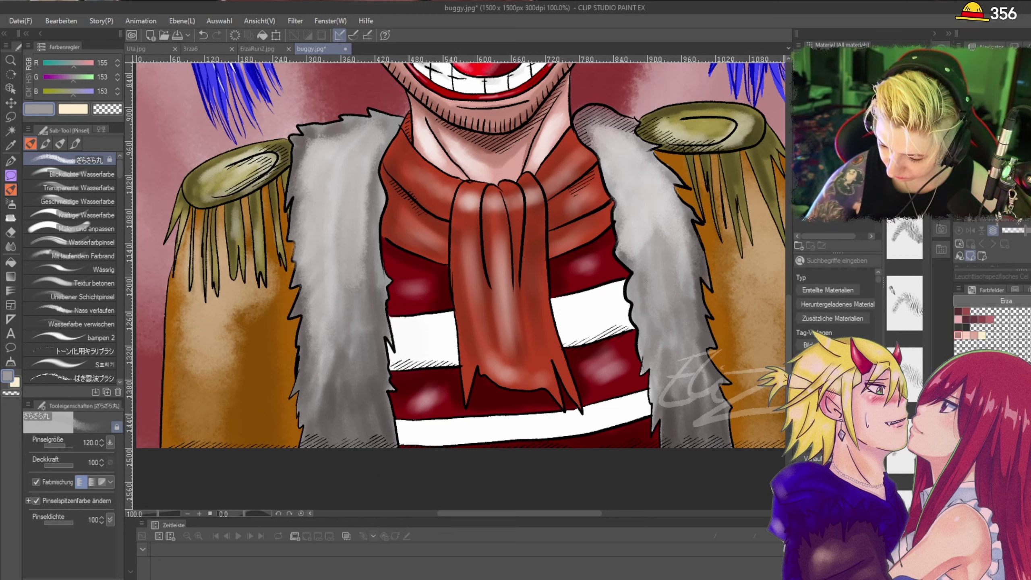
{"action": "mouse_move", "coordinate": [401, 328]}
{"action": "left_mouse_down"}
{"action": "mouse_move", "coordinate": [413, 302]}
{"action": "mouse_move", "coordinate": [417, 342]}
{"action": "mouse_move", "coordinate": [411, 325]}
{"action": "mouse_move", "coordinate": [409, 339]}
{"action": "mouse_move", "coordinate": [421, 354]}
{"action": "mouse_move", "coordinate": [441, 324]}
{"action": "left_mouse_up"}
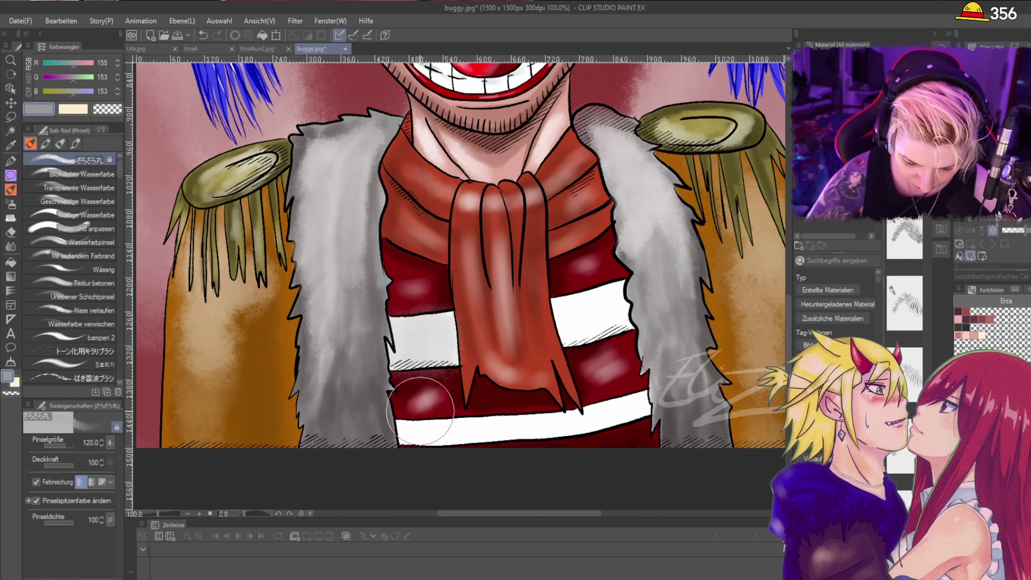
{"action": "mouse_move", "coordinate": [420, 412]}
{"action": "left_mouse_down"}
{"action": "mouse_move", "coordinate": [419, 442]}
{"action": "mouse_move", "coordinate": [461, 431]}
{"action": "mouse_move", "coordinate": [419, 431]}
{"action": "mouse_move", "coordinate": [604, 424]}
{"action": "mouse_move", "coordinate": [617, 408]}
{"action": "mouse_move", "coordinate": [596, 419]}
{"action": "mouse_move", "coordinate": [640, 371]}
{"action": "mouse_move", "coordinate": [571, 337]}
{"action": "mouse_move", "coordinate": [607, 289]}
{"action": "mouse_move", "coordinate": [623, 306]}
{"action": "left_mouse_up"}
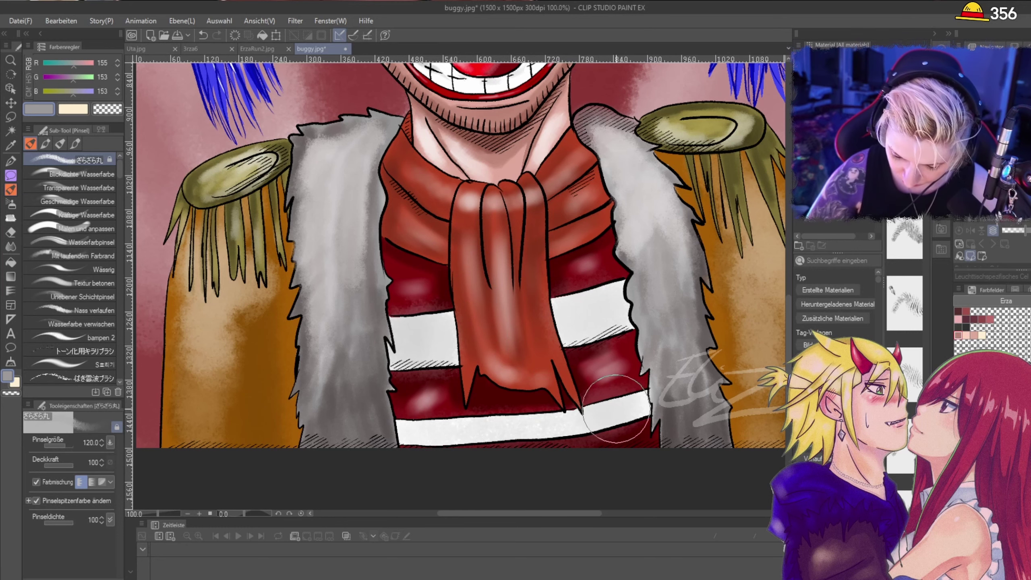
Step: Shade the hat's curved white trim and the skull emblem light grey with the size 120 brush
{"action": "left_click_drag", "start_coordinate": [789, 358], "coordinate": [789, 354]}
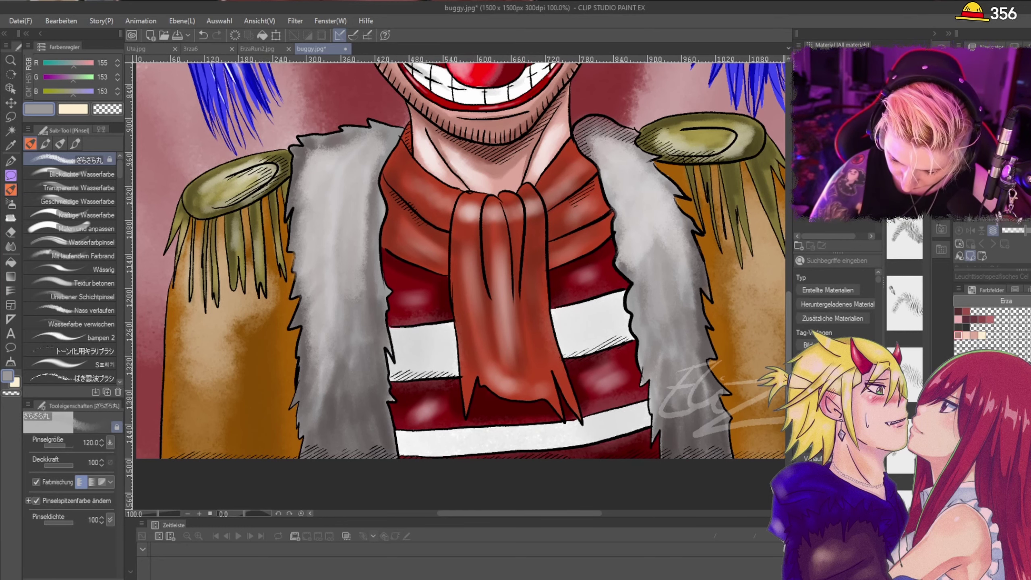
{"action": "scroll", "coordinate": [460, 260], "scroll_direction": "up", "scroll_amount": 10}
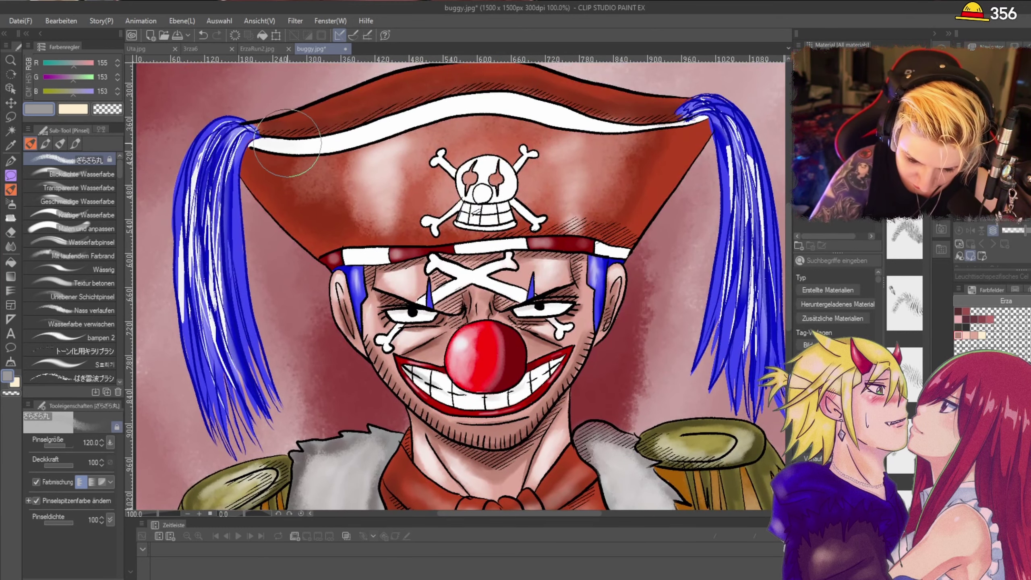
{"action": "mouse_move", "coordinate": [287, 143]}
{"action": "left_mouse_down"}
{"action": "mouse_move", "coordinate": [339, 149]}
{"action": "mouse_move", "coordinate": [437, 110]}
{"action": "mouse_move", "coordinate": [687, 127]}
{"action": "mouse_move", "coordinate": [626, 130]}
{"action": "mouse_move", "coordinate": [522, 113]}
{"action": "mouse_move", "coordinate": [285, 151]}
{"action": "left_mouse_up"}
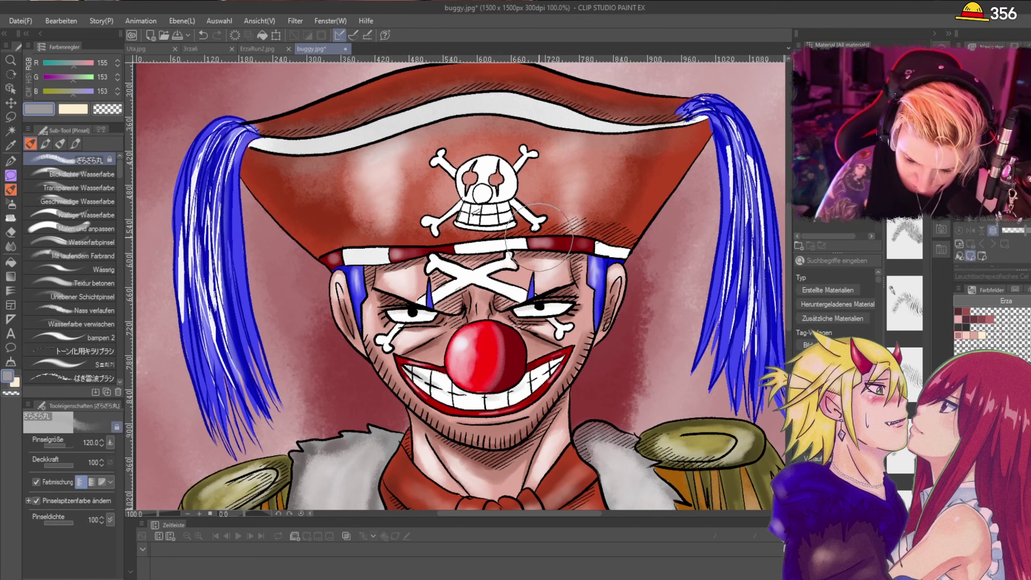
{"action": "mouse_move", "coordinate": [540, 238]}
{"action": "left_mouse_down"}
{"action": "mouse_move", "coordinate": [487, 232]}
{"action": "mouse_move", "coordinate": [492, 175]}
{"action": "mouse_move", "coordinate": [434, 179]}
{"action": "mouse_move", "coordinate": [524, 213]}
{"action": "left_mouse_up"}
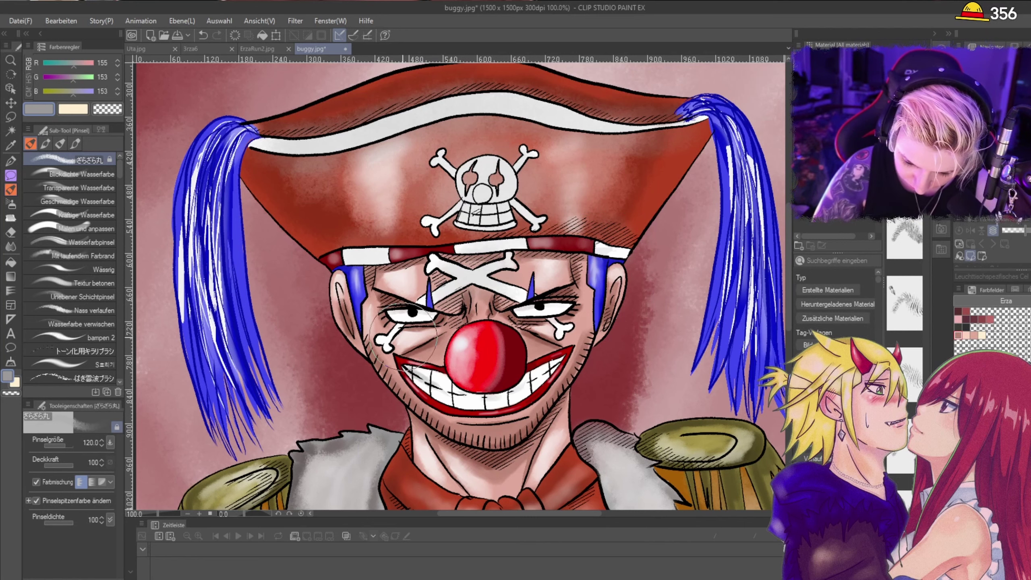
Step: Reduce the brush size to 30 and add darker grey shadows on the white shirt stripes beside the fur trim and scarf
{"action": "left_click_drag", "start_coordinate": [790, 329], "coordinate": [796, 415]}
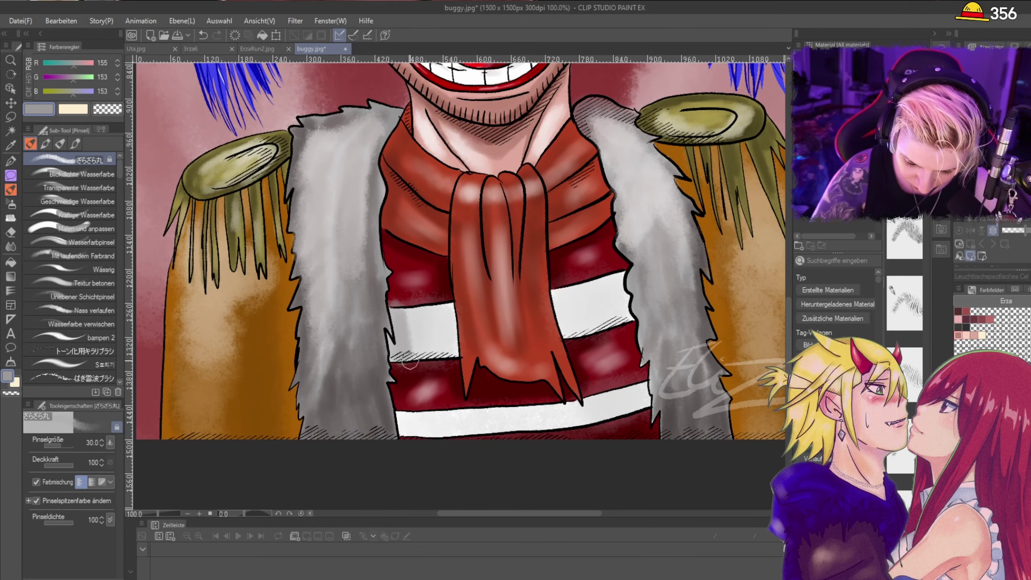
{"action": "mouse_move", "coordinate": [410, 360]}
{"action": "left_mouse_down"}
{"action": "mouse_move", "coordinate": [413, 318]}
{"action": "mouse_move", "coordinate": [436, 373]}
{"action": "mouse_move", "coordinate": [398, 317]}
{"action": "mouse_move", "coordinate": [396, 355]}
{"action": "mouse_move", "coordinate": [409, 358]}
{"action": "mouse_move", "coordinate": [399, 316]}
{"action": "left_mouse_up"}
{"action": "key", "text": "ctrl+z"}
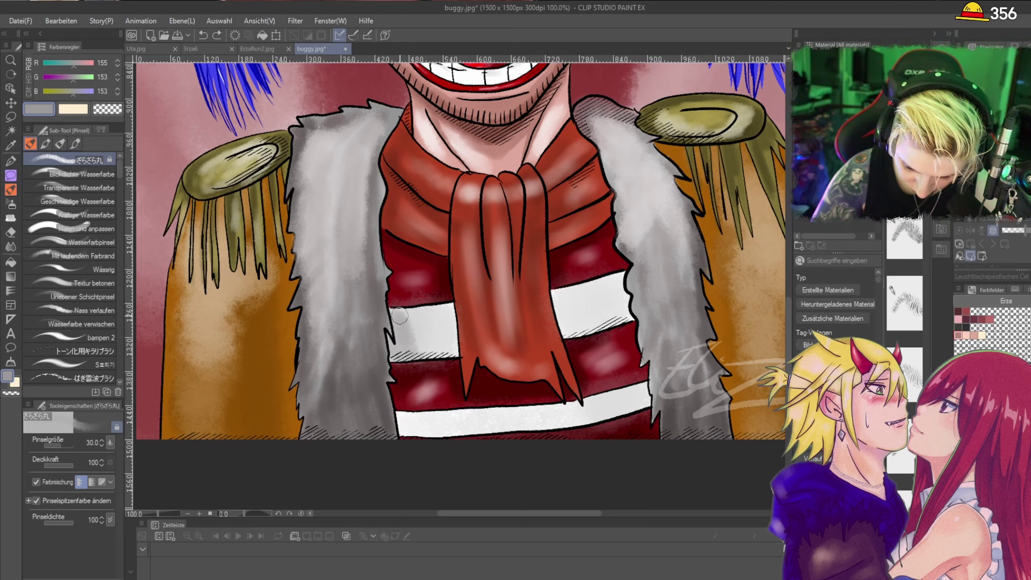
{"action": "left_click_drag", "start_coordinate": [405, 425], "coordinate": [428, 418]}
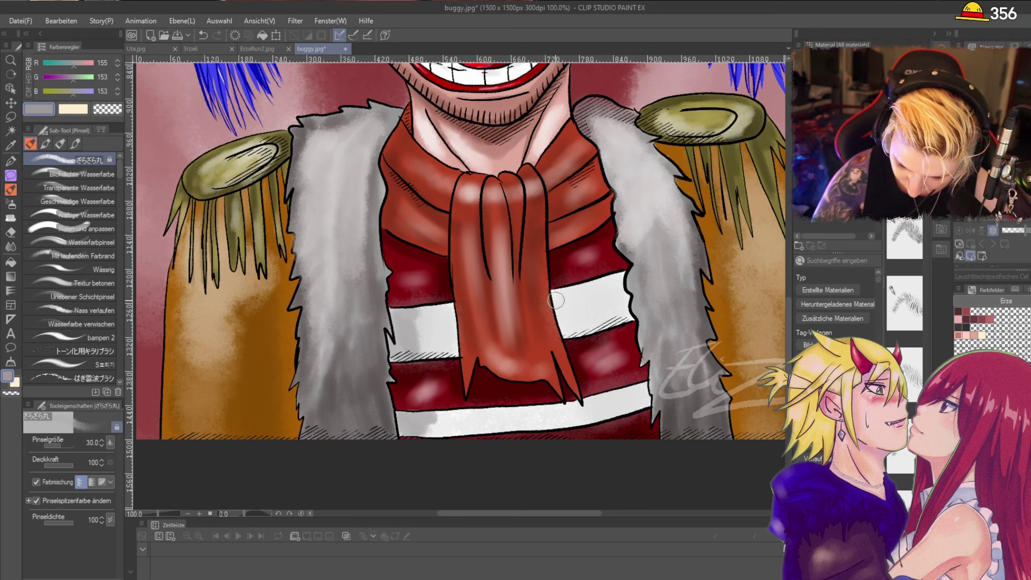
{"action": "mouse_move", "coordinate": [555, 300]}
{"action": "left_mouse_down"}
{"action": "mouse_move", "coordinate": [580, 331]}
{"action": "mouse_move", "coordinate": [577, 291]}
{"action": "mouse_move", "coordinate": [579, 311]}
{"action": "mouse_move", "coordinate": [559, 290]}
{"action": "mouse_move", "coordinate": [561, 327]}
{"action": "left_mouse_up"}
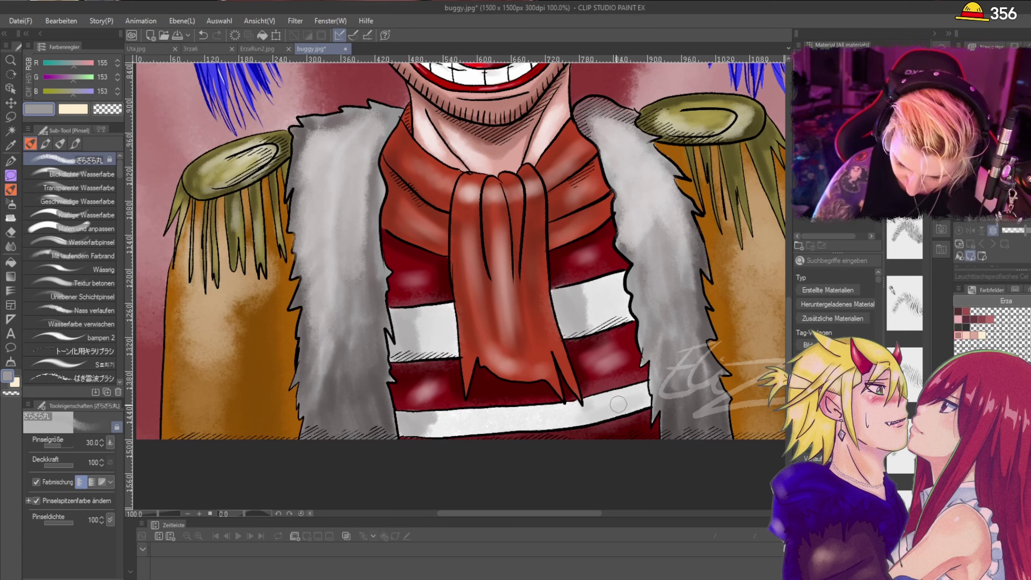
{"action": "left_click_drag", "start_coordinate": [618, 403], "coordinate": [605, 409]}
{"action": "mouse_move", "coordinate": [610, 313]}
{"action": "left_mouse_down"}
{"action": "mouse_move", "coordinate": [605, 321]}
{"action": "mouse_move", "coordinate": [604, 294]}
{"action": "mouse_move", "coordinate": [588, 295]}
{"action": "mouse_move", "coordinate": [614, 279]}
{"action": "left_mouse_up"}
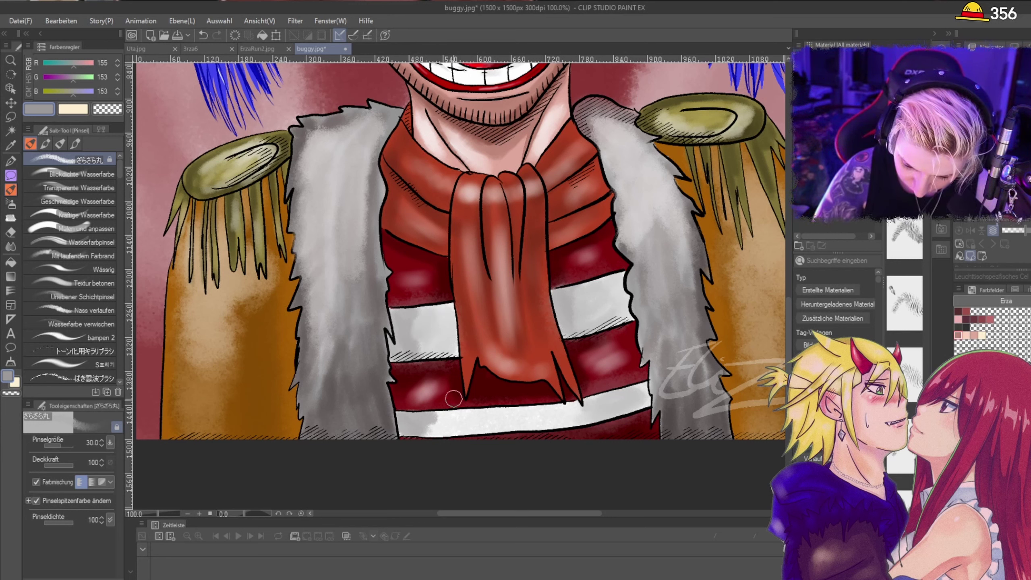
{"action": "mouse_move", "coordinate": [453, 399]}
{"action": "left_mouse_down"}
{"action": "mouse_move", "coordinate": [463, 418]}
{"action": "mouse_move", "coordinate": [487, 426]}
{"action": "mouse_move", "coordinate": [479, 428]}
{"action": "mouse_move", "coordinate": [556, 425]}
{"action": "mouse_move", "coordinate": [512, 416]}
{"action": "left_mouse_up"}
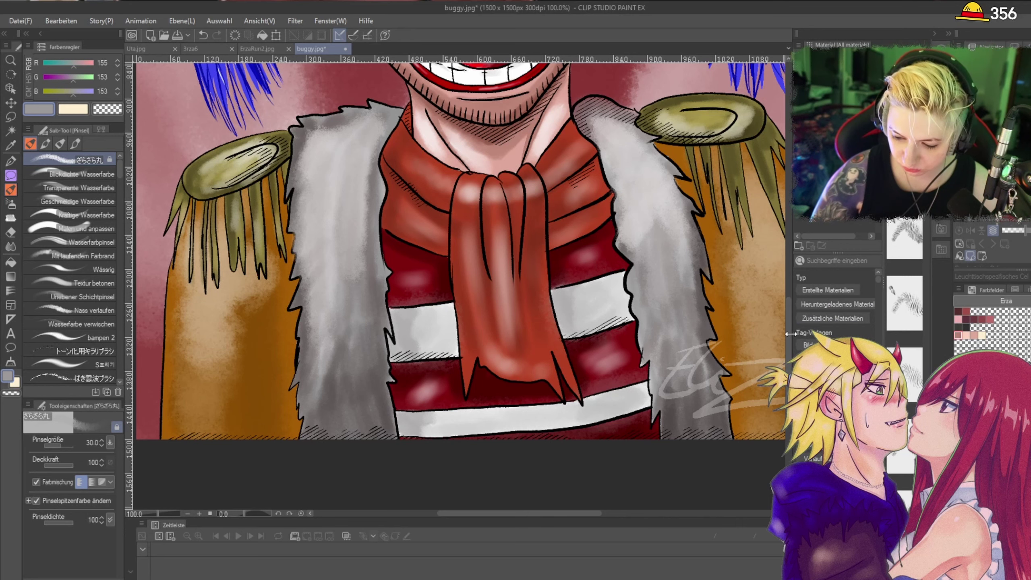
Step: Shade the white patches of the hat band and the curved white hat trim grey with the size 30 brush
{"action": "left_click_drag", "start_coordinate": [791, 323], "coordinate": [782, 300]}
{"action": "scroll", "coordinate": [780, 298], "scroll_direction": "up", "scroll_amount": 3}
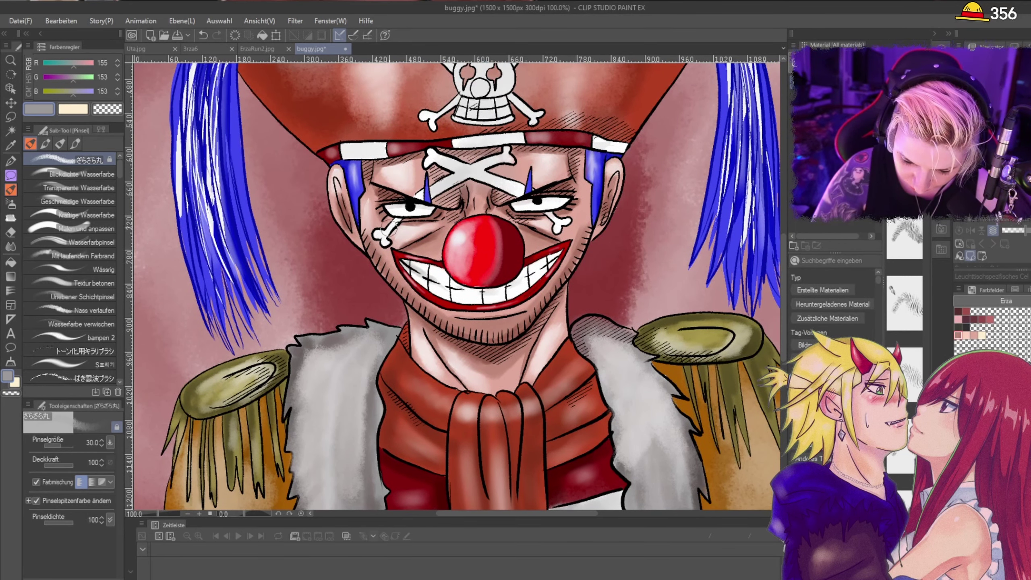
{"action": "left_click_drag", "start_coordinate": [356, 149], "coordinate": [366, 154]}
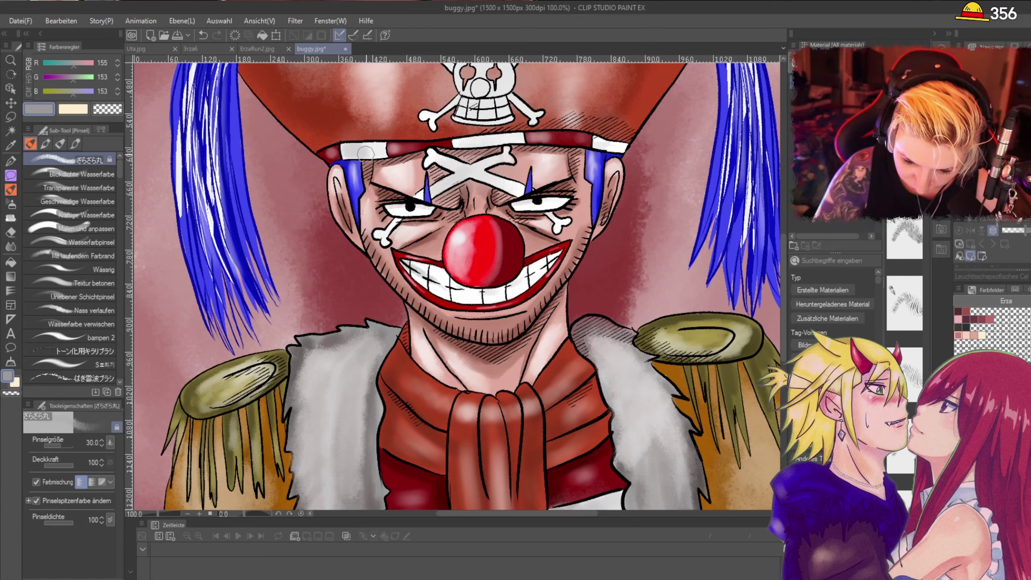
{"action": "mouse_move", "coordinate": [475, 140]}
{"action": "left_mouse_down"}
{"action": "mouse_move", "coordinate": [464, 142]}
{"action": "mouse_move", "coordinate": [489, 141]}
{"action": "left_mouse_up"}
{"action": "left_click_drag", "start_coordinate": [602, 142], "coordinate": [601, 143]}
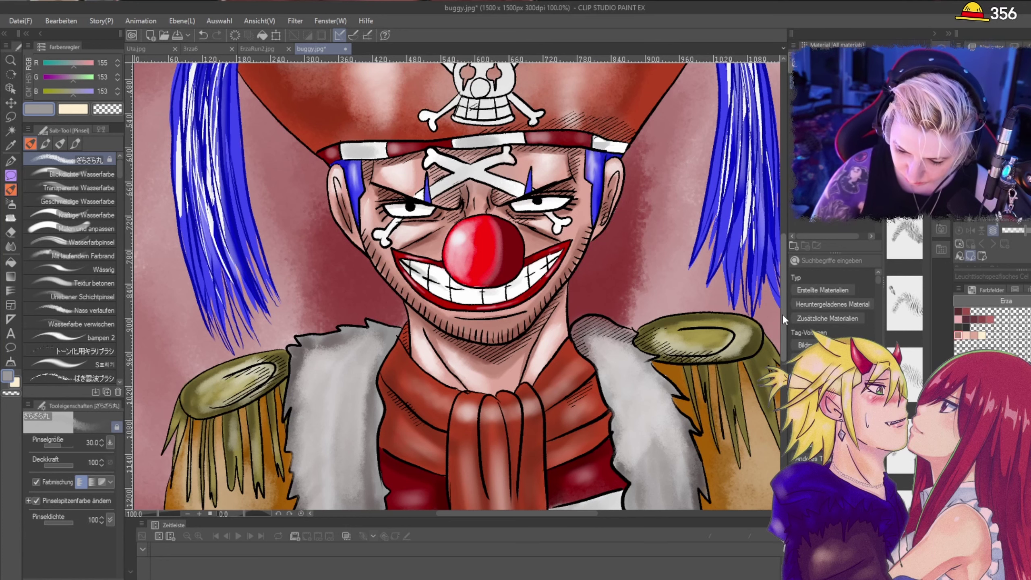
{"action": "left_click_drag", "start_coordinate": [784, 318], "coordinate": [784, 276]}
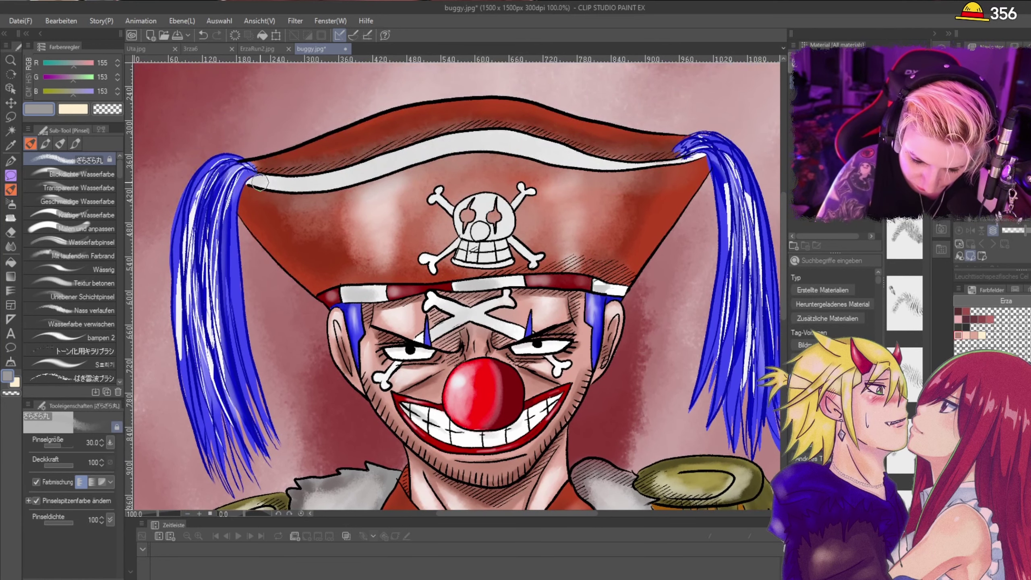
{"action": "mouse_move", "coordinate": [277, 186]}
{"action": "left_mouse_down"}
{"action": "mouse_move", "coordinate": [329, 186]}
{"action": "mouse_move", "coordinate": [307, 187]}
{"action": "mouse_move", "coordinate": [419, 156]}
{"action": "mouse_move", "coordinate": [347, 181]}
{"action": "mouse_move", "coordinate": [426, 156]}
{"action": "mouse_move", "coordinate": [392, 168]}
{"action": "mouse_move", "coordinate": [532, 147]}
{"action": "mouse_move", "coordinate": [484, 151]}
{"action": "mouse_move", "coordinate": [632, 171]}
{"action": "mouse_move", "coordinate": [696, 160]}
{"action": "left_mouse_up"}
{"action": "scroll", "coordinate": [696, 160], "scroll_direction": "down", "scroll_amount": 3}
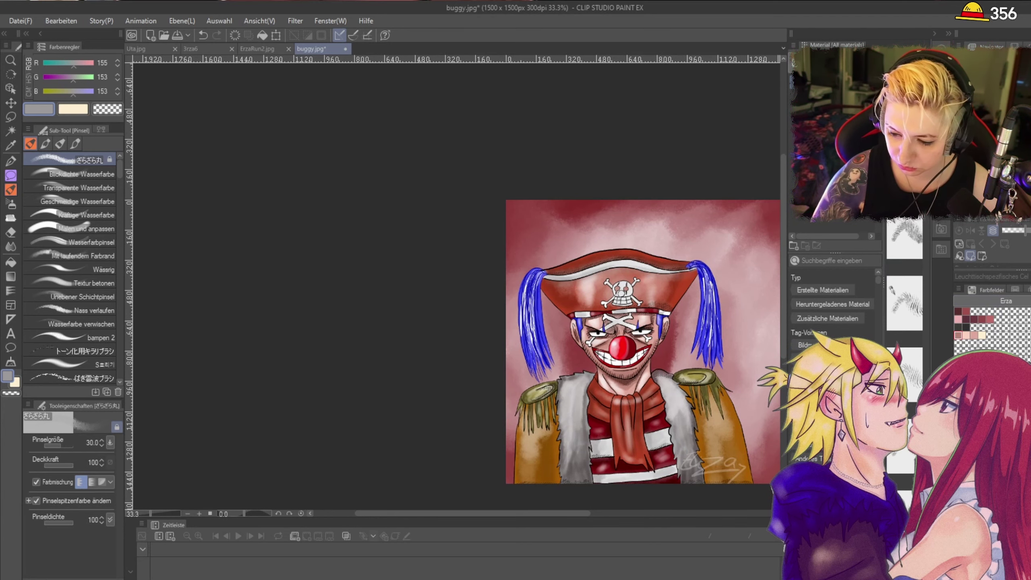
Step: Reduce the brush size to 12 and add grey shading to the forehead crossbones, the cheek bone and the teeth
{"action": "left_click_drag", "start_coordinate": [650, 345], "coordinate": [599, 319]}
{"action": "scroll", "coordinate": [390, 349], "scroll_direction": "up", "scroll_amount": 5}
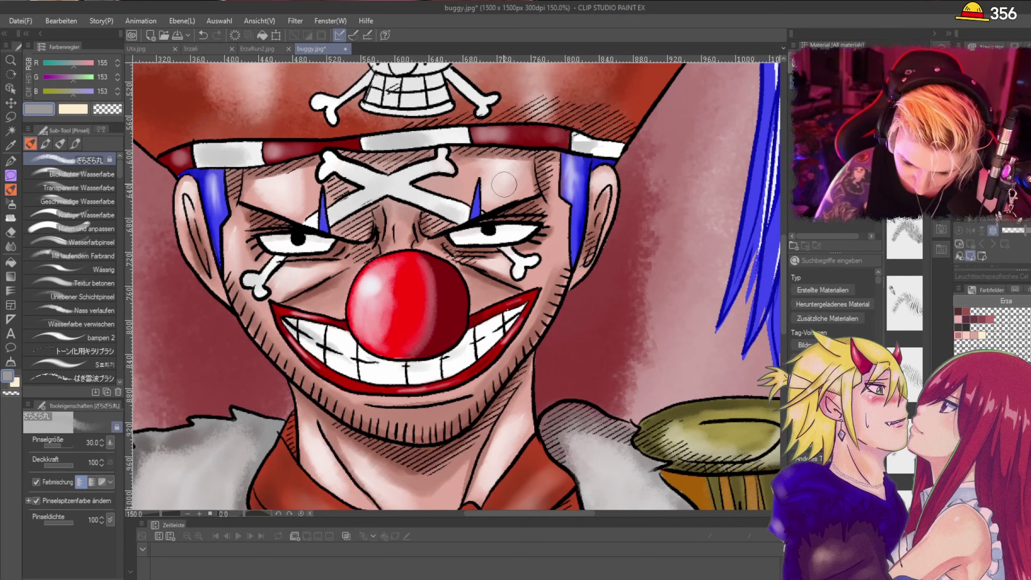
{"action": "left_click", "coordinate": [58, 446]}
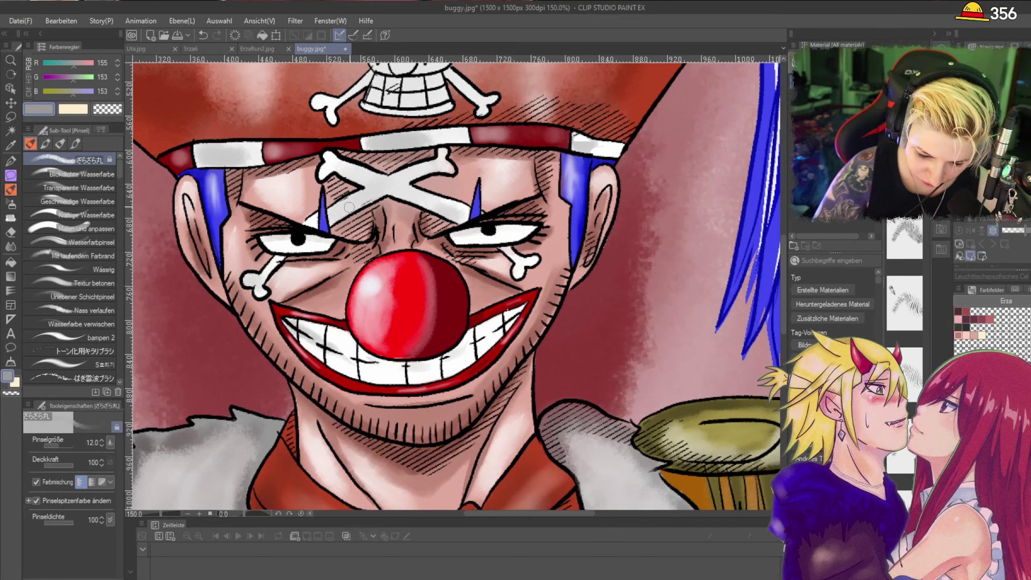
{"action": "left_click_drag", "start_coordinate": [331, 225], "coordinate": [369, 200]}
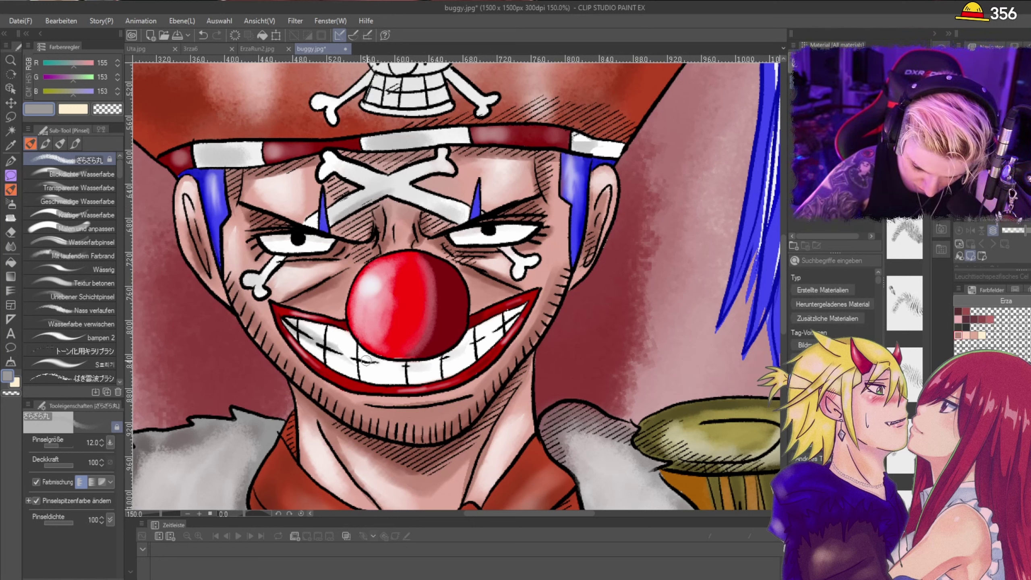
{"action": "scroll", "coordinate": [468, 342], "scroll_direction": "up", "scroll_amount": 1}
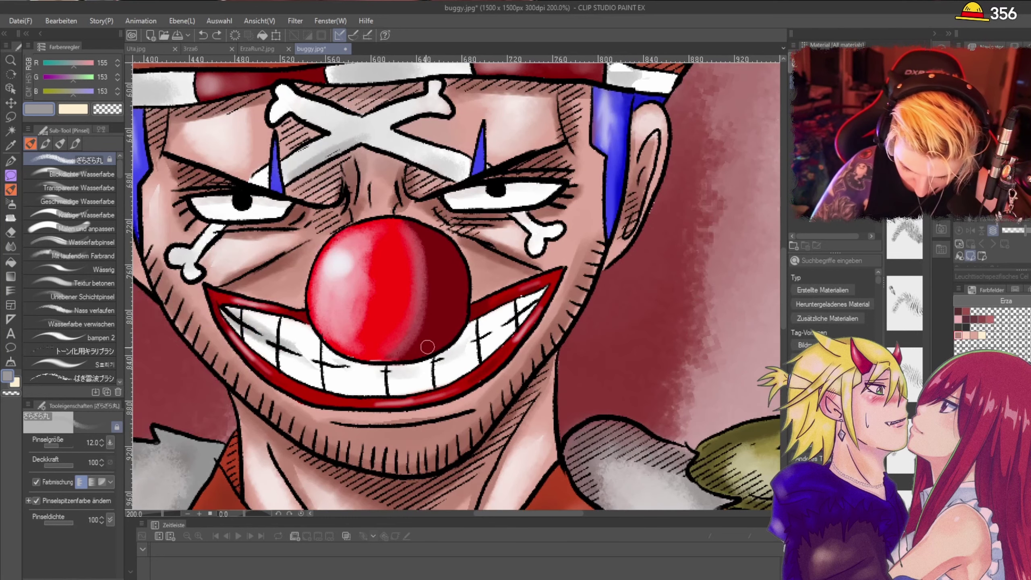
{"action": "left_click_drag", "start_coordinate": [245, 323], "coordinate": [310, 359]}
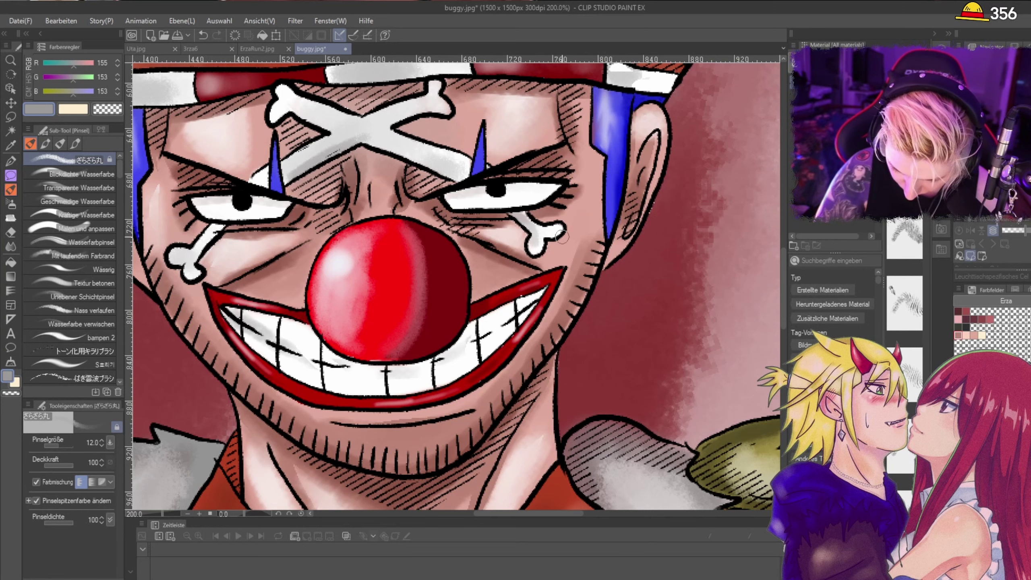
{"action": "scroll", "coordinate": [562, 237], "scroll_direction": "down", "scroll_amount": 3}
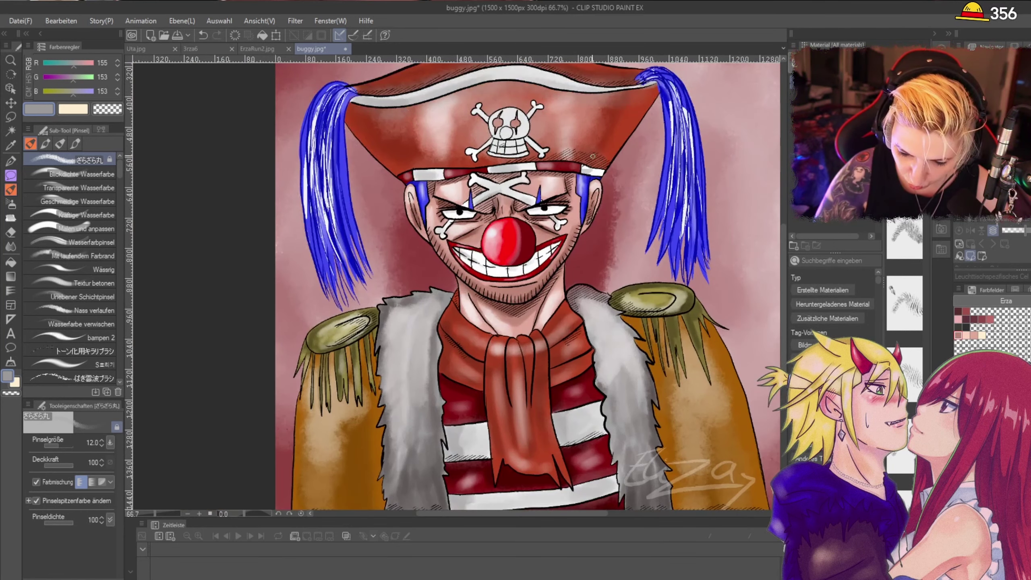
{"action": "scroll", "coordinate": [521, 130], "scroll_direction": "up", "scroll_amount": 3}
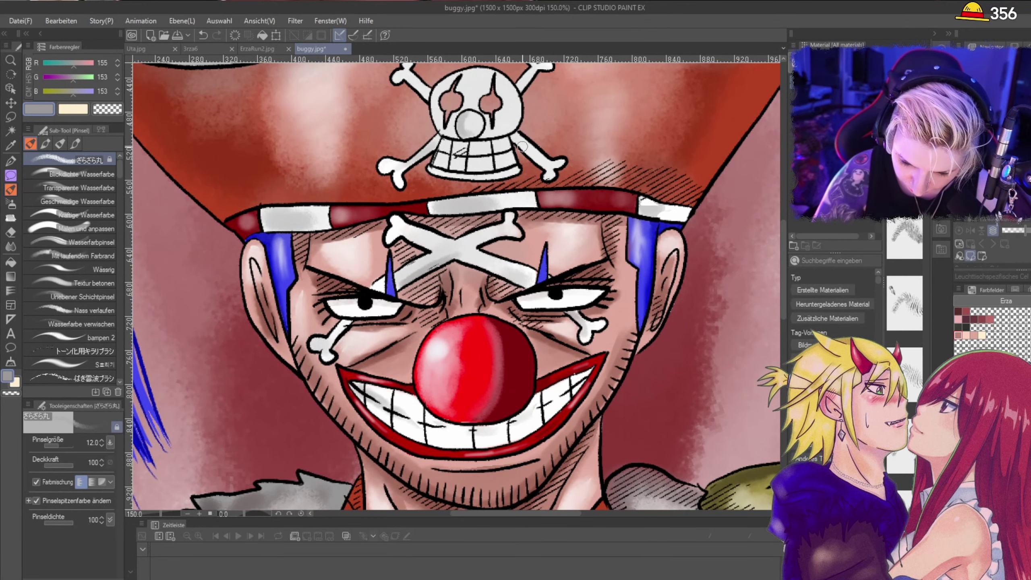
{"action": "scroll", "coordinate": [522, 147], "scroll_direction": "down", "scroll_amount": 3}
{"action": "scroll", "coordinate": [694, 449], "scroll_direction": "up", "scroll_amount": 1}
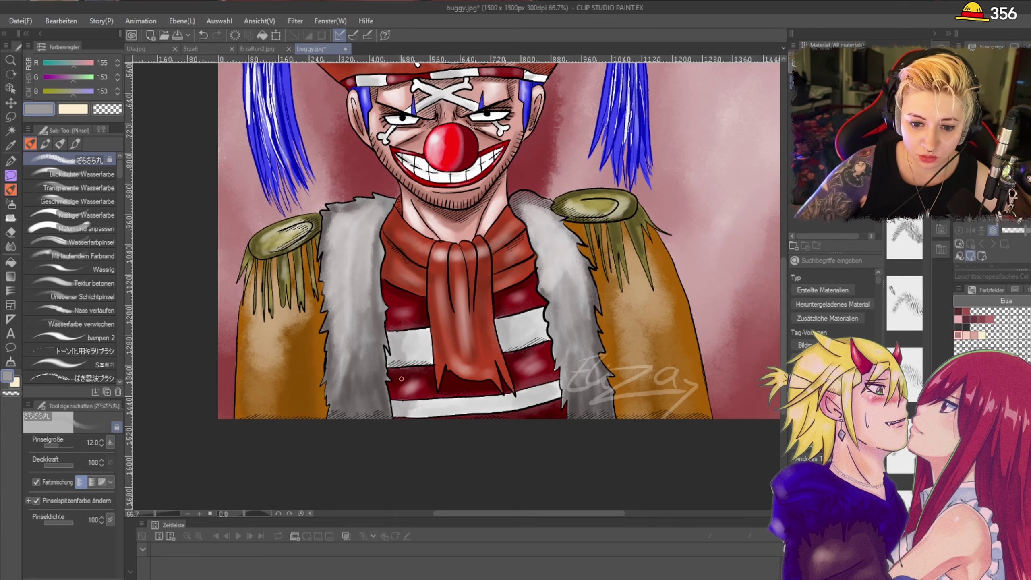
Step: Set the colour to dark grey (RGB 91, 82, 82) and deepen the shadows on the white shirt stripes beside the fur trim and scarf
{"action": "scroll", "coordinate": [399, 326], "scroll_direction": "up", "scroll_amount": 3}
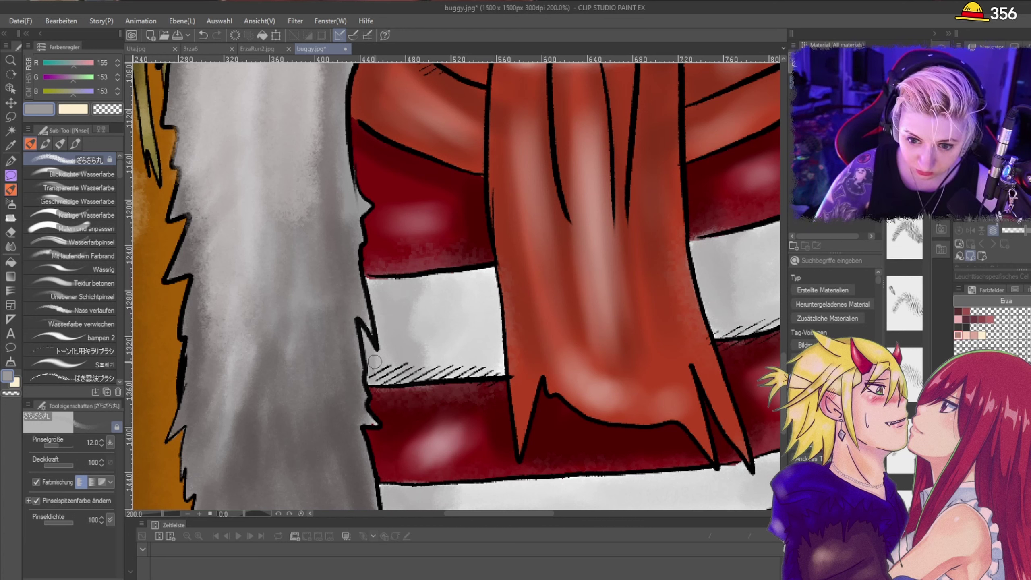
{"action": "double_click", "coordinate": [6, 376]}
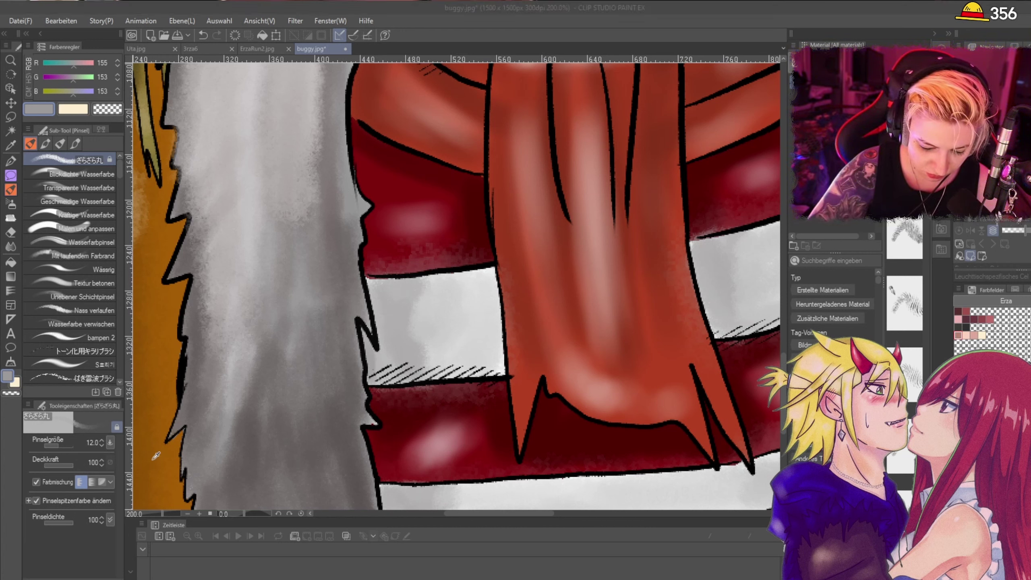
{"action": "left_click", "coordinate": [372, 342]}
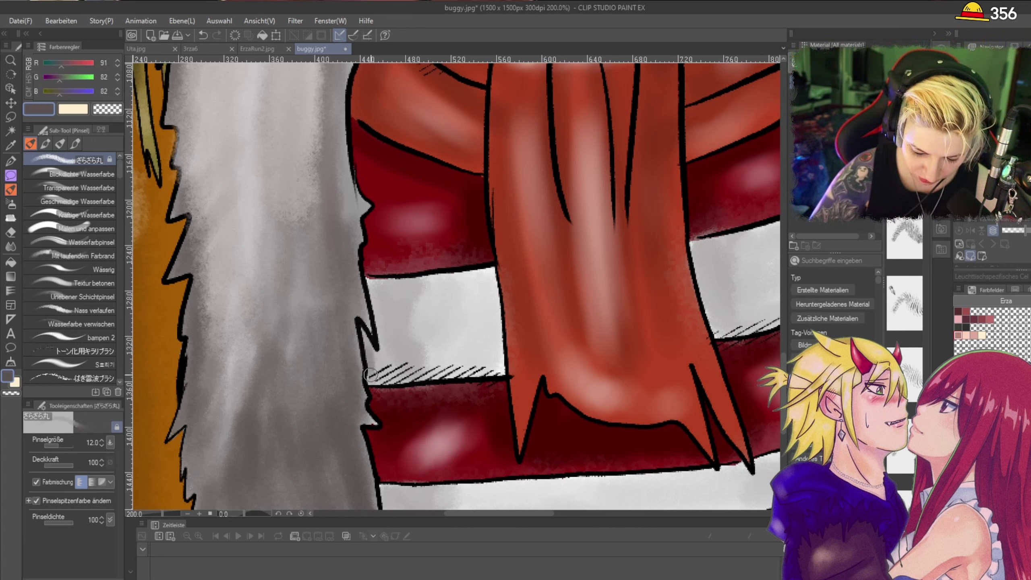
{"action": "left_click_drag", "start_coordinate": [370, 374], "coordinate": [373, 384]}
{"action": "left_click_drag", "start_coordinate": [365, 328], "coordinate": [373, 385]}
{"action": "left_click_drag", "start_coordinate": [383, 493], "coordinate": [385, 502]}
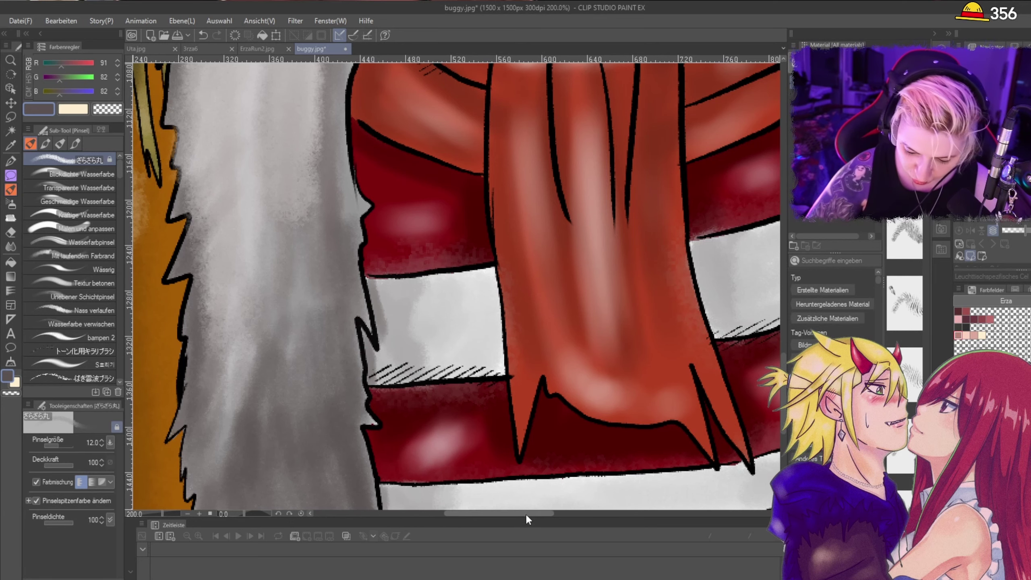
{"action": "left_click_drag", "start_coordinate": [525, 513], "coordinate": [569, 513]}
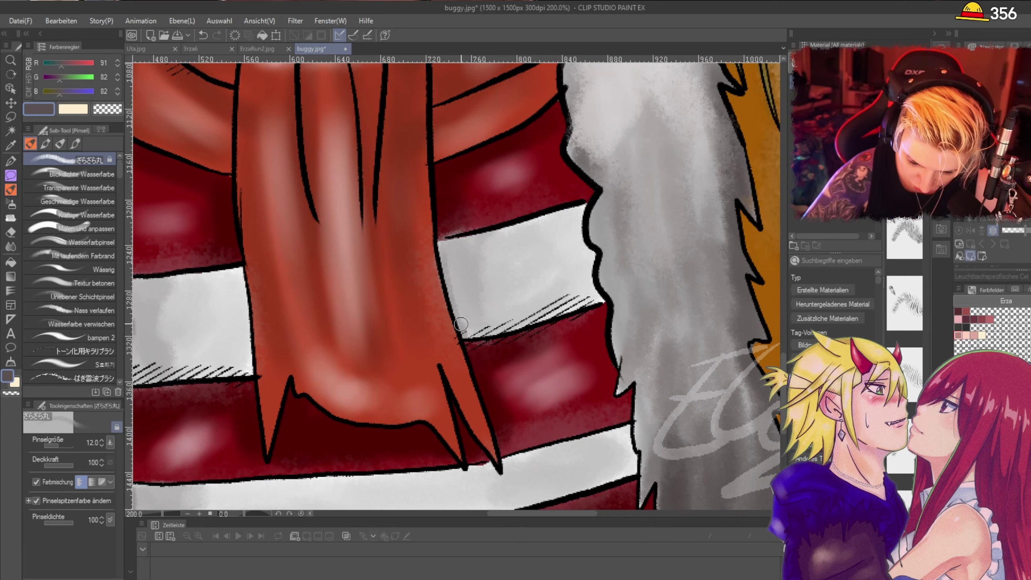
{"action": "left_click_drag", "start_coordinate": [461, 324], "coordinate": [446, 248]}
{"action": "left_click_drag", "start_coordinate": [445, 248], "coordinate": [470, 341]}
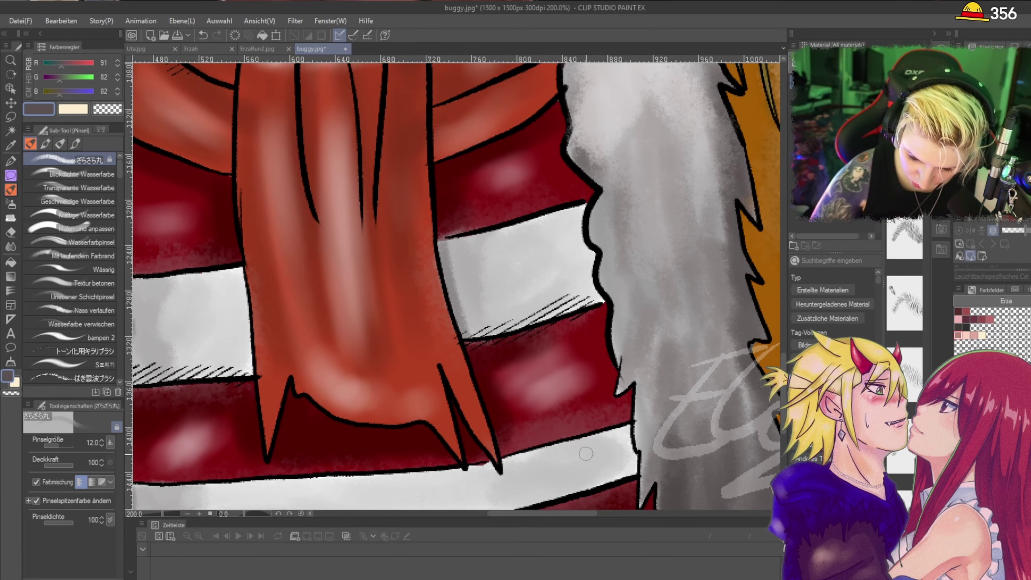
Step: Save the shaded illustration to buggy.jpg
{"action": "key", "text": "ctrl+minus"}
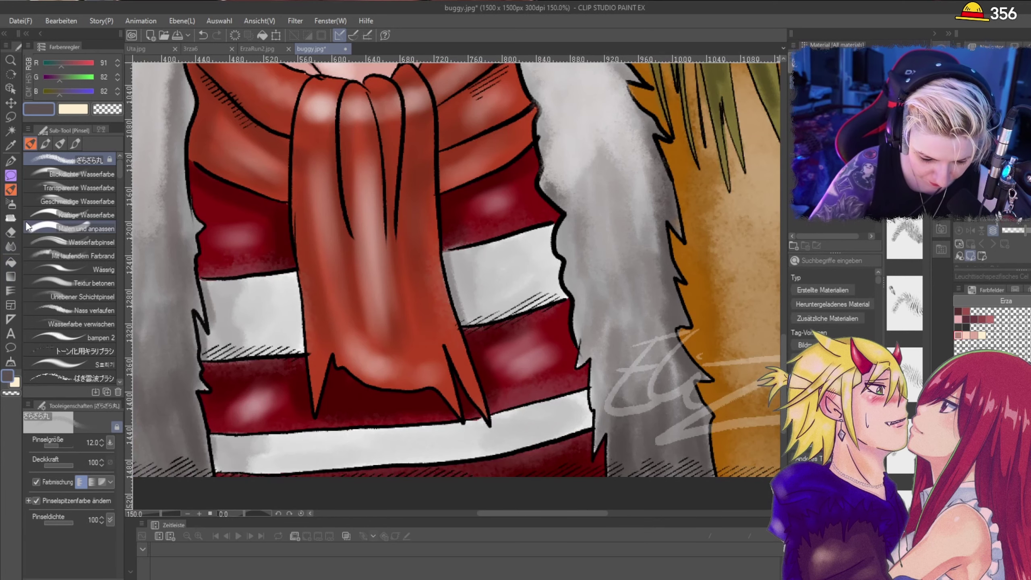
{"action": "key", "text": "ctrl+minus"}
{"action": "key", "text": "ctrl+minus"}
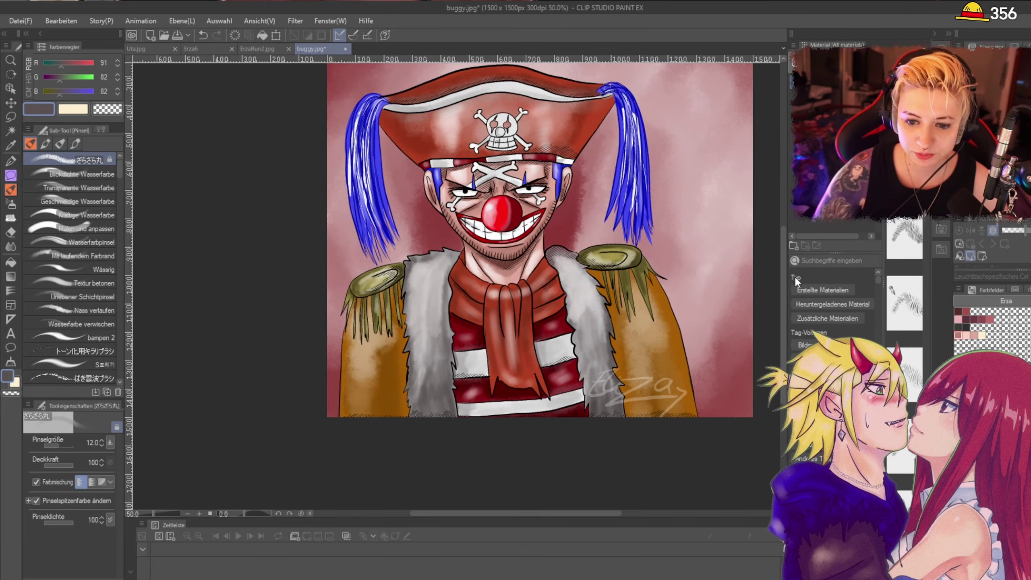
{"action": "mouse_move", "coordinate": [783, 277]}
{"action": "left_mouse_down"}
{"action": "mouse_move", "coordinate": [786, 247]}
{"action": "mouse_move", "coordinate": [785, 261]}
{"action": "left_mouse_up"}
{"action": "scroll", "coordinate": [784, 268], "scroll_direction": "down", "scroll_amount": 2}
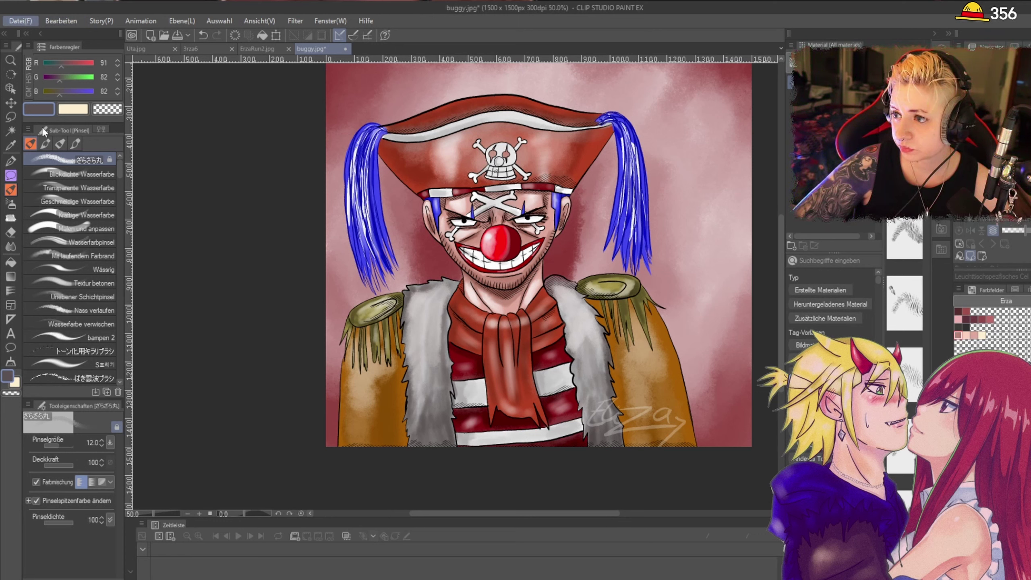
{"action": "left_click", "coordinate": [45, 103]}
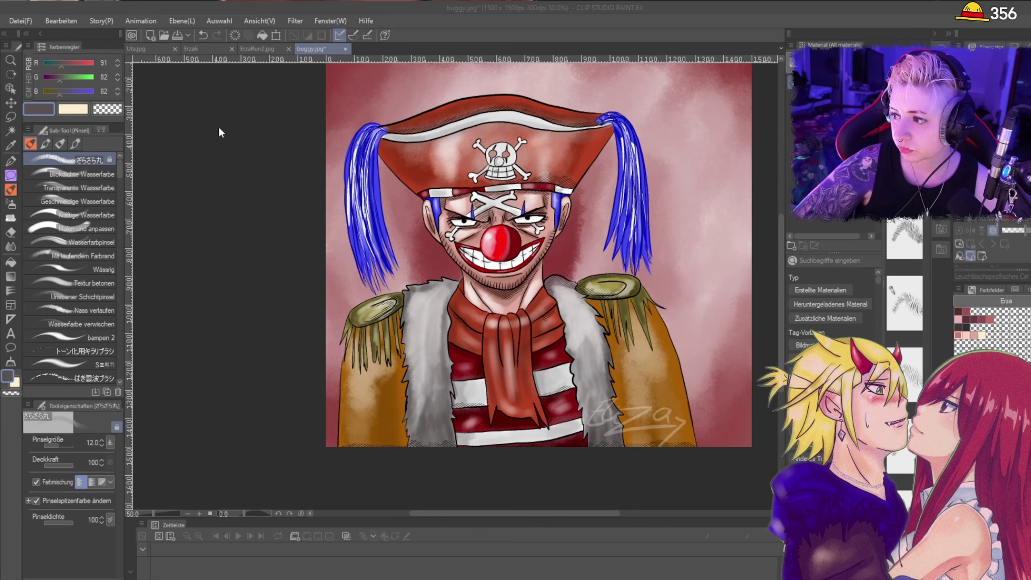
{"action": "key", "text": "ctrl+s"}
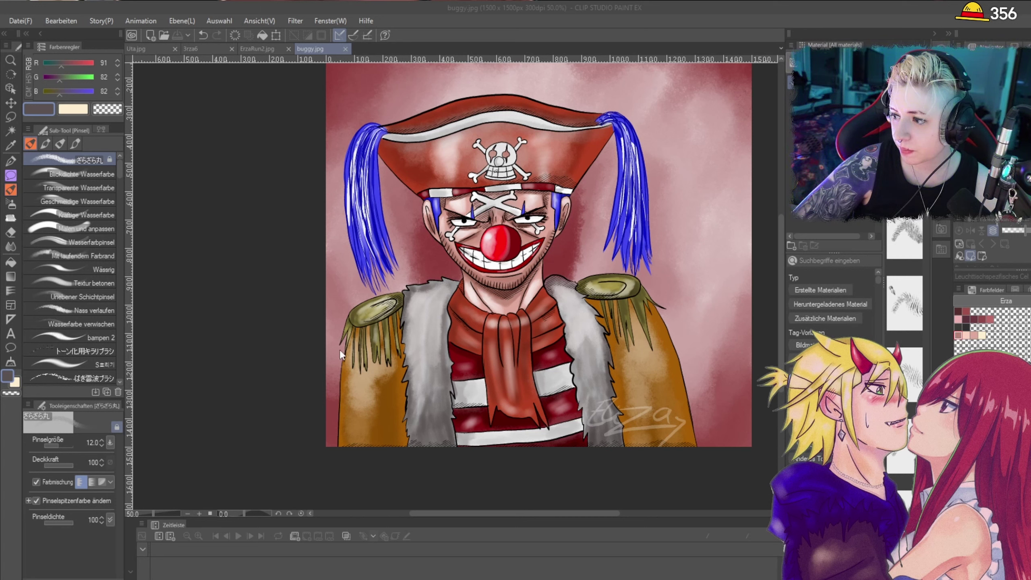
{"action": "left_click", "coordinate": [581, 303]}
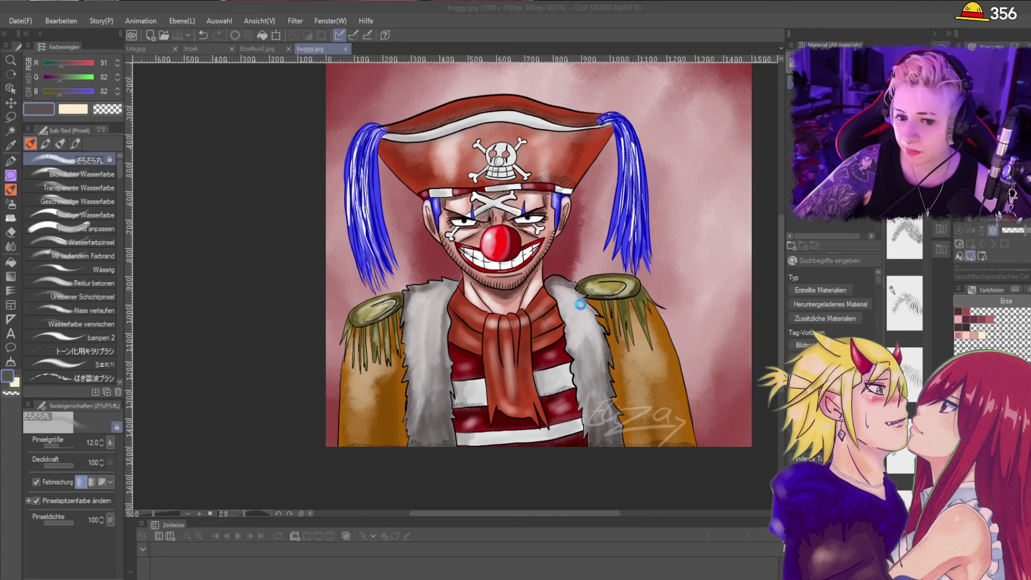